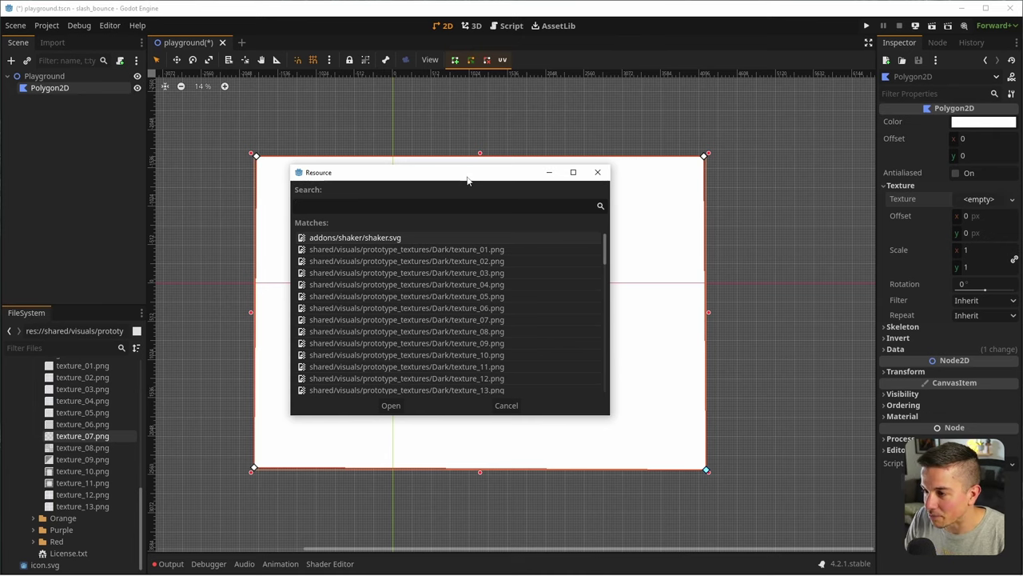
Assign the Light texture_07.png as the Polygon2D's texture and set its texture repeat to Enabled
key(Escape)
drag(80, 436, 981, 201)
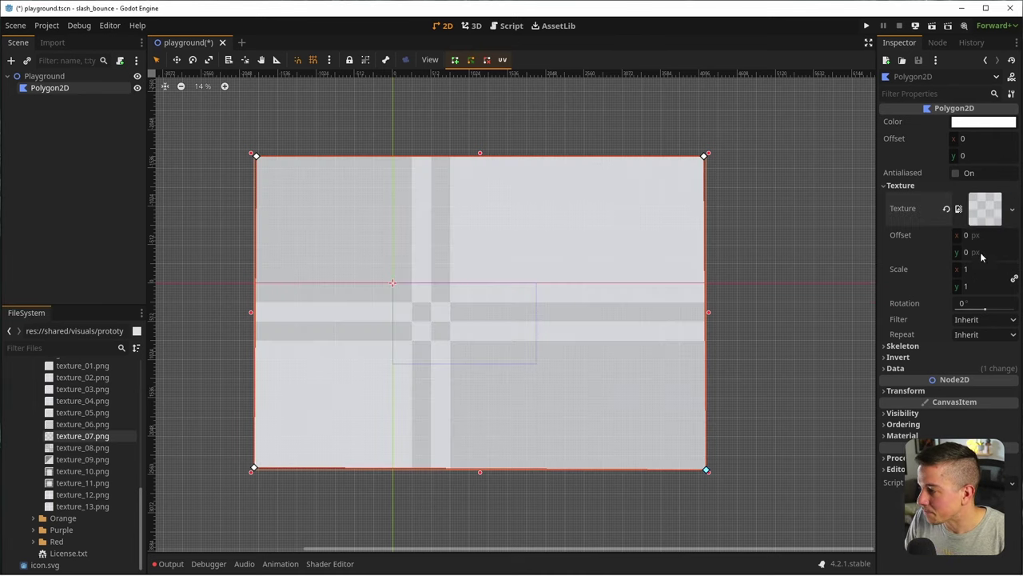
click(967, 320)
click(956, 335)
click(974, 359)
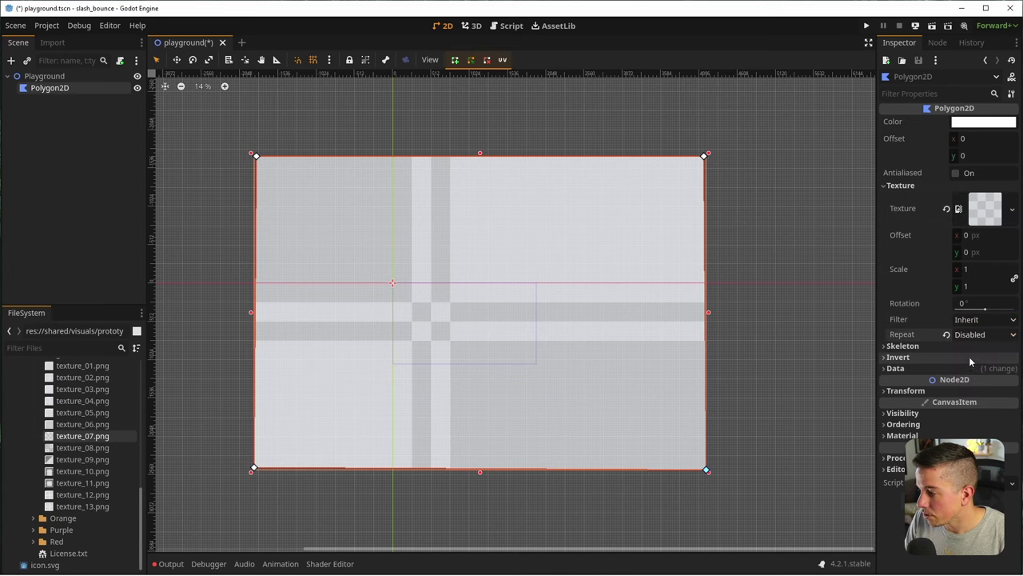
click(965, 336)
click(983, 371)
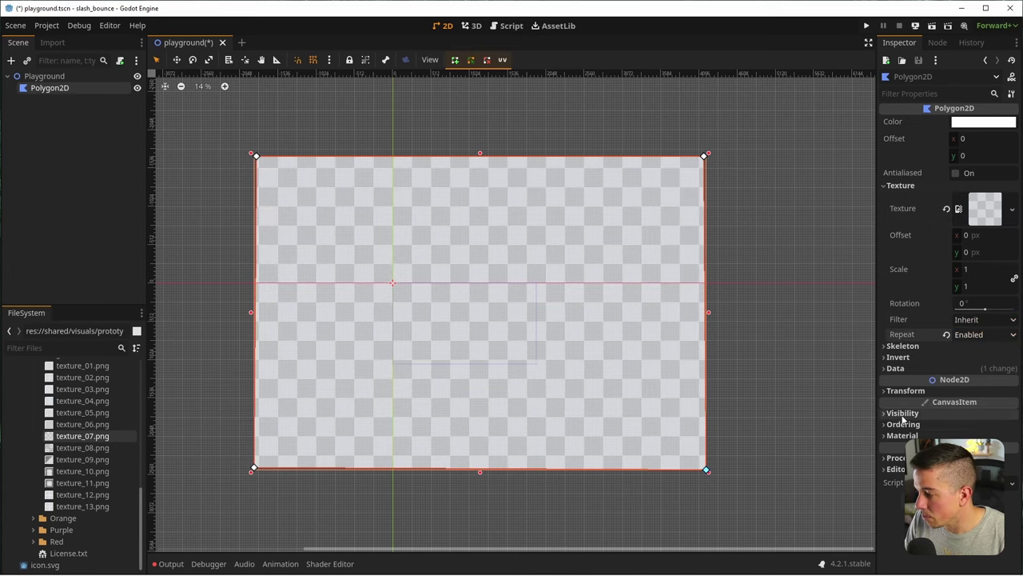
Set the Polygon2D's texture scale to 2 on both axes and save the playground scene
click(168, 279)
scroll(260, 227, up, 3)
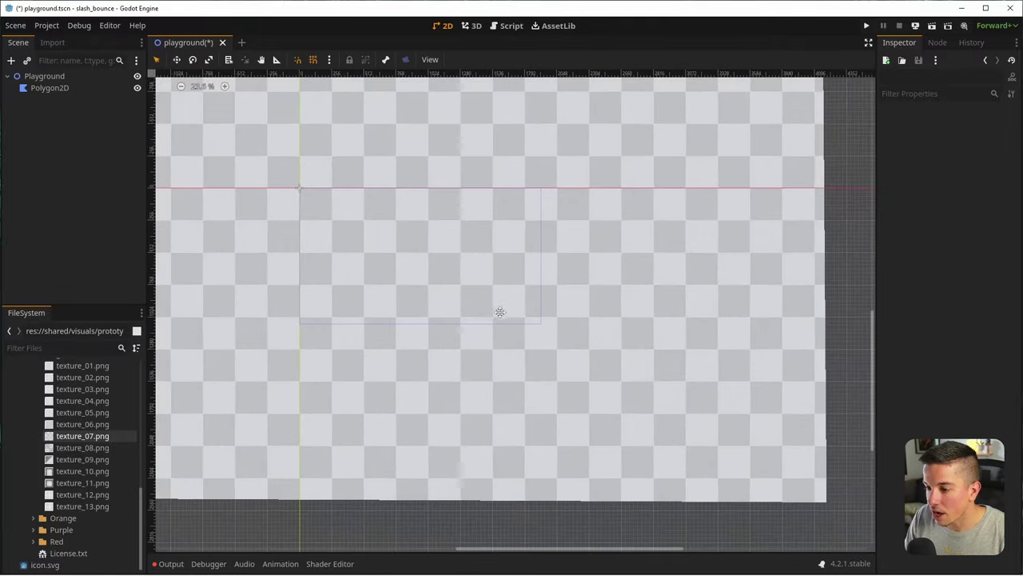
scroll(261, 227, down, 1)
click(64, 88)
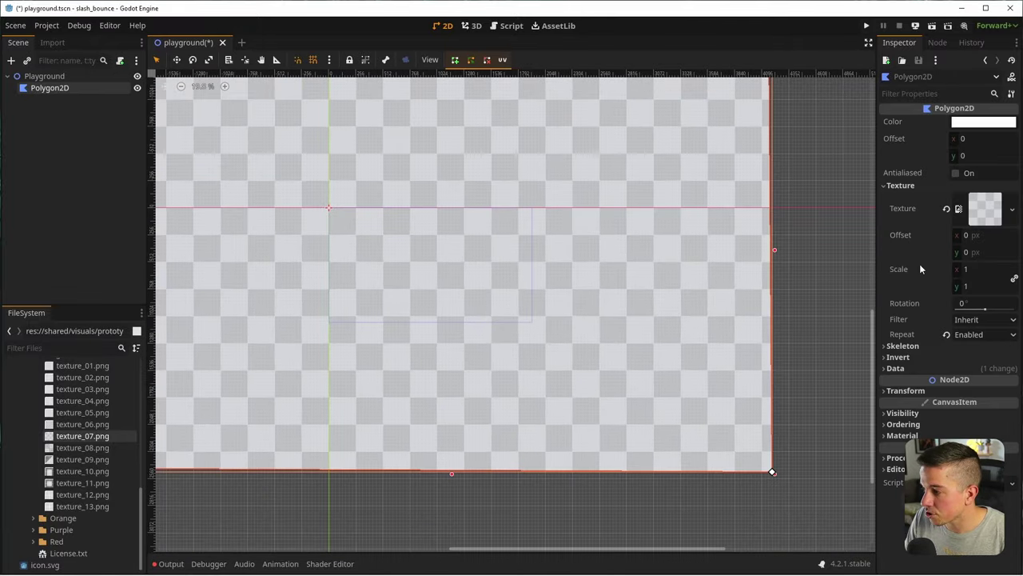
click(979, 269)
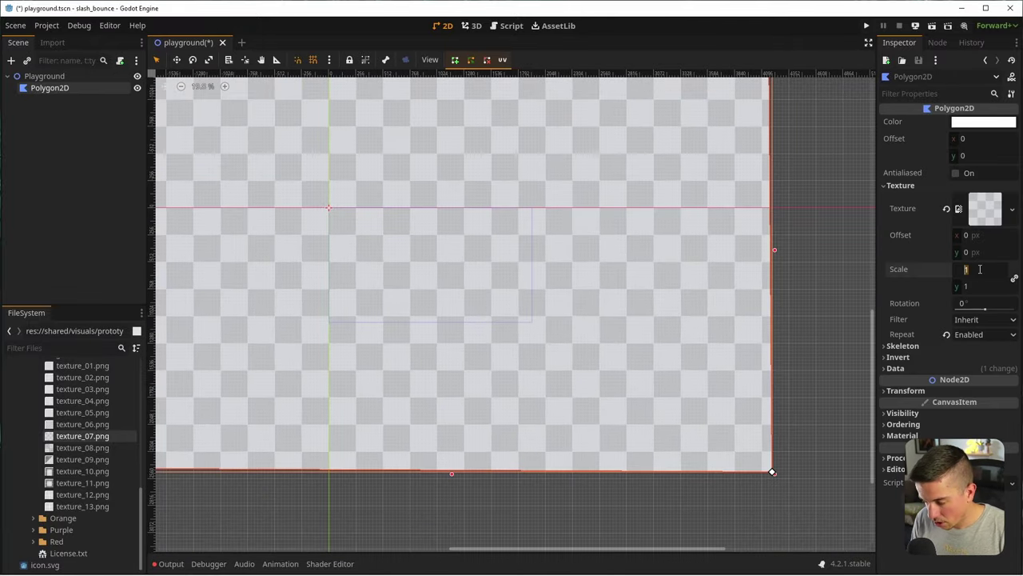
text(2)
key(Return)
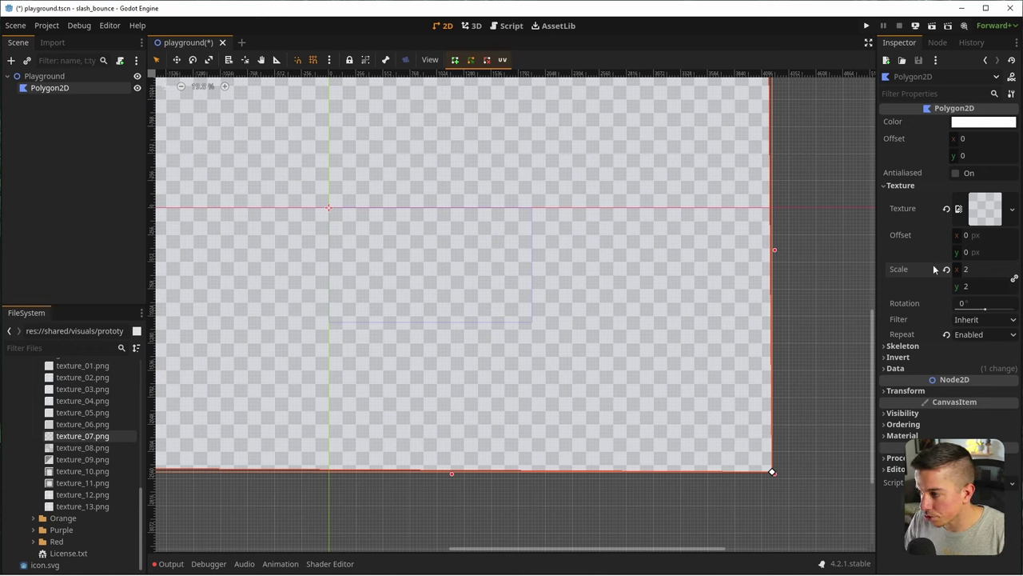
click(144, 198)
key(ctrl+s)
Tint the Polygon2D blue through its Self Modulate color, using hue 214
click(90, 88)
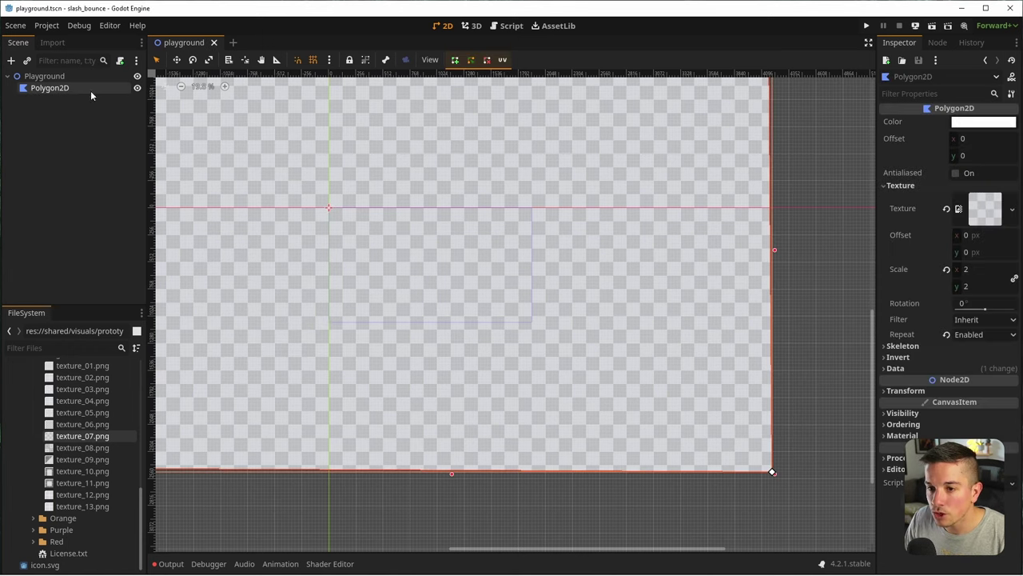
click(897, 412)
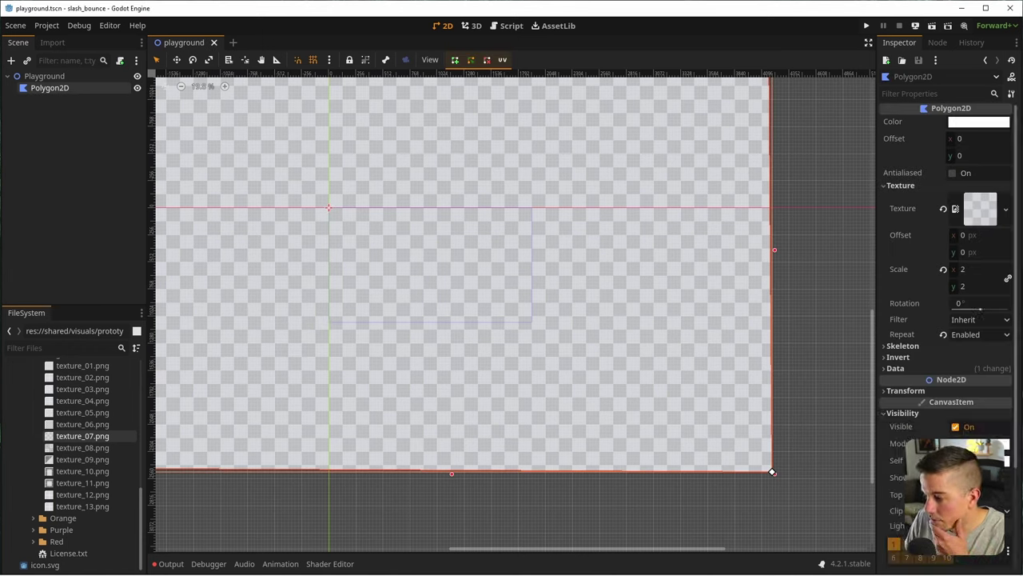
click(979, 121)
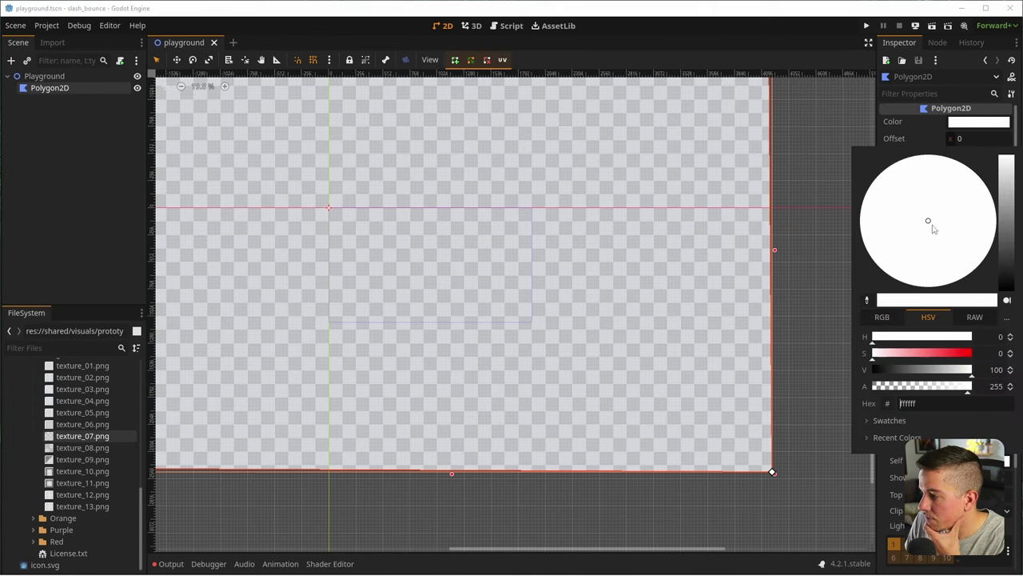
drag(929, 222, 973, 269)
click(1006, 287)
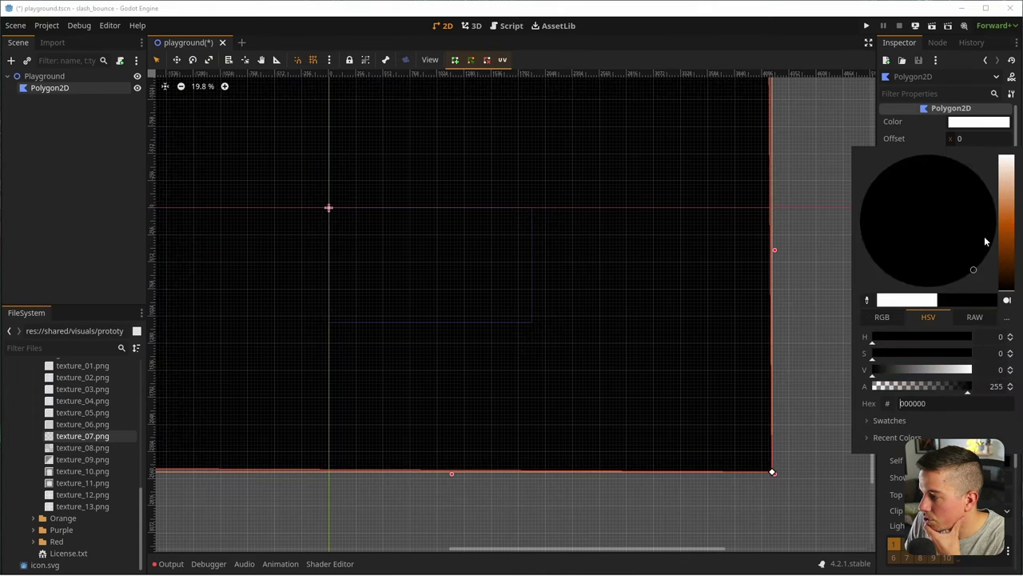
drag(1017, 238, 1006, 160)
drag(971, 256, 934, 144)
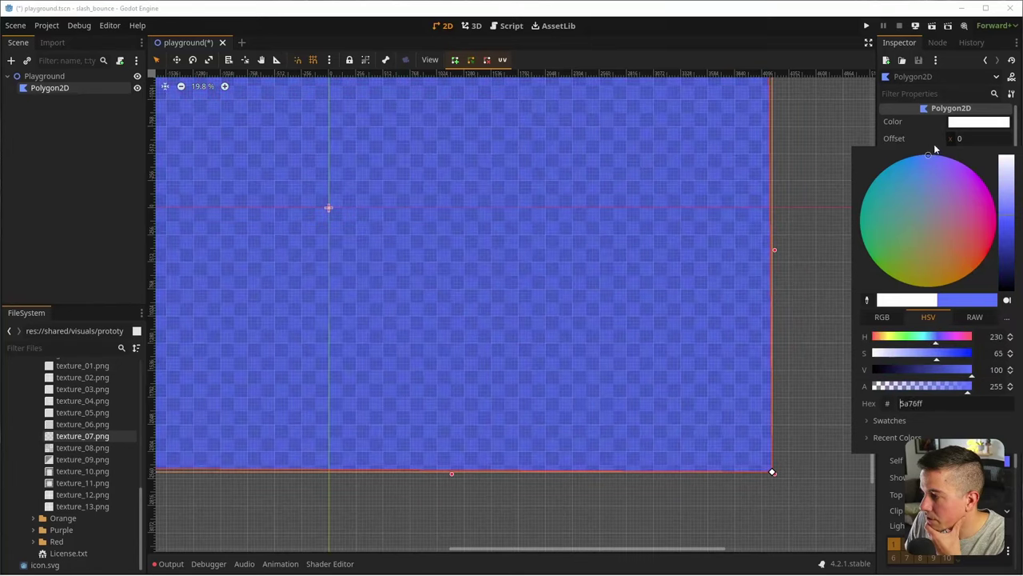
mouse_move(937, 359)
mouse_down()
mouse_move(972, 358)
mouse_move(921, 364)
mouse_move(931, 341)
mouse_up()
click(935, 341)
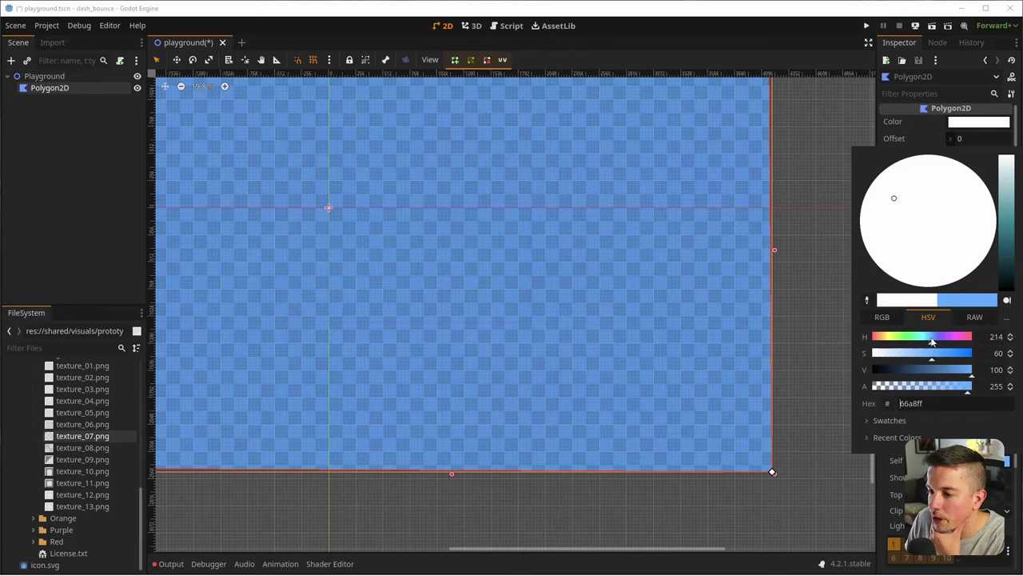
Lower the Self Modulate color's saturation to 31, darken it slightly, and save the scene
drag(972, 370, 904, 356)
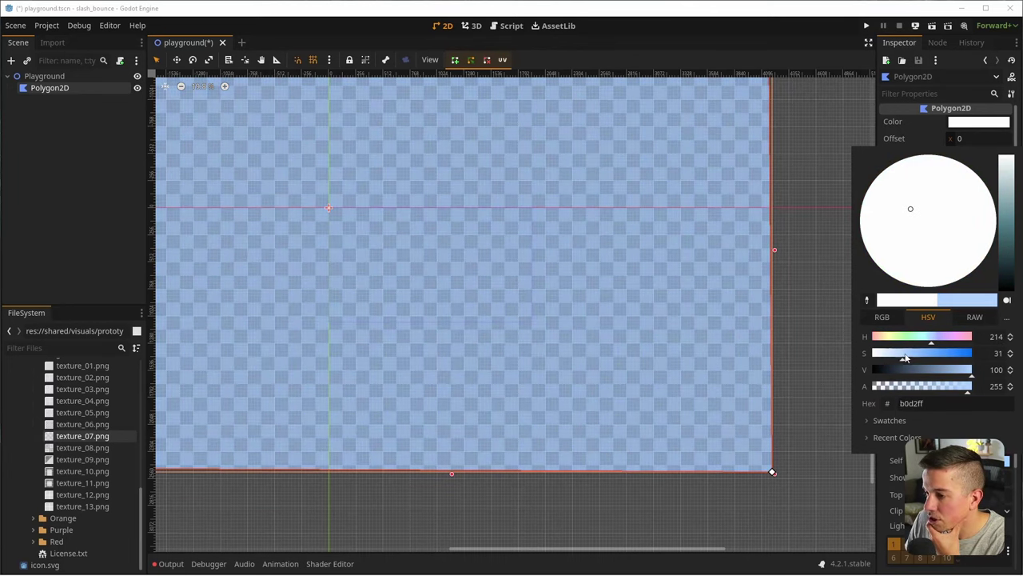
drag(973, 375, 950, 375)
click(246, 281)
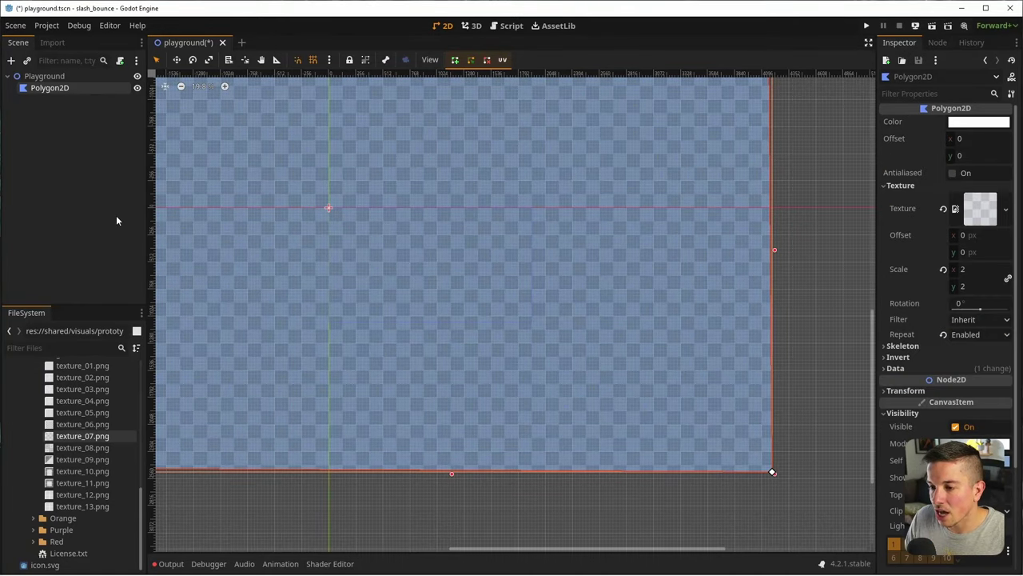
key(ctrl+s)
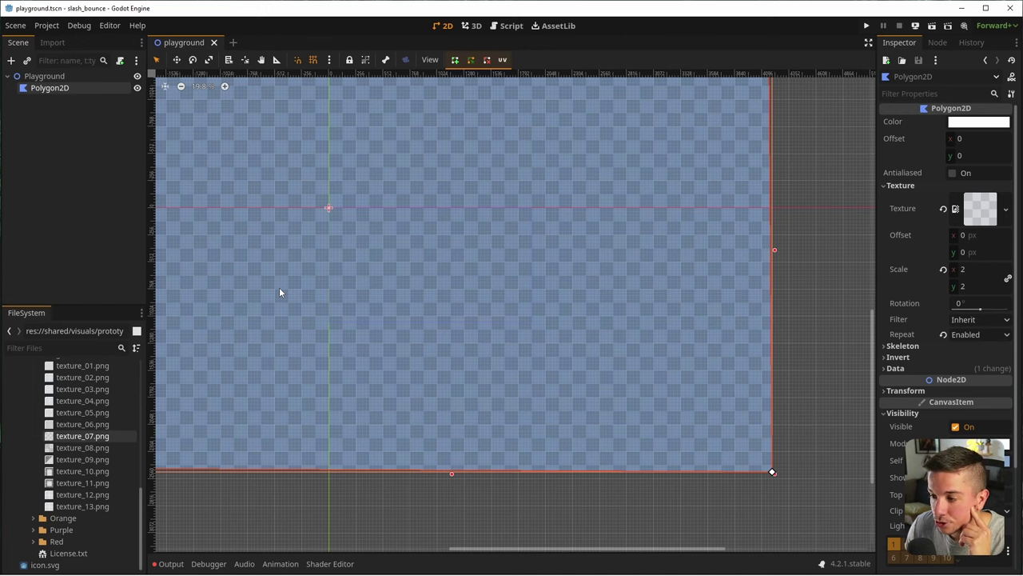
Rename the Polygon2D node to BG
scroll(279, 293, up, 4)
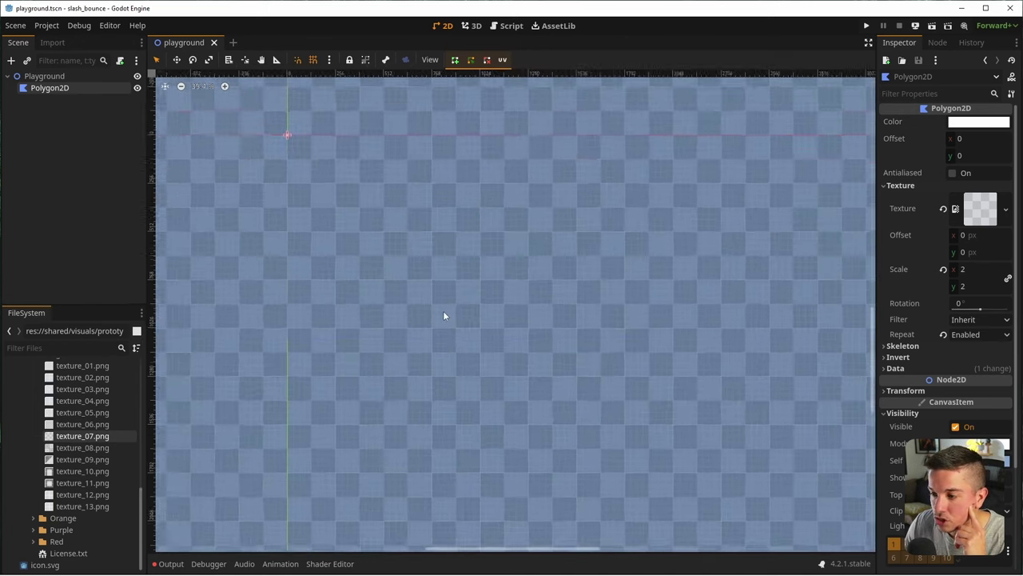
scroll(397, 293, down, 2)
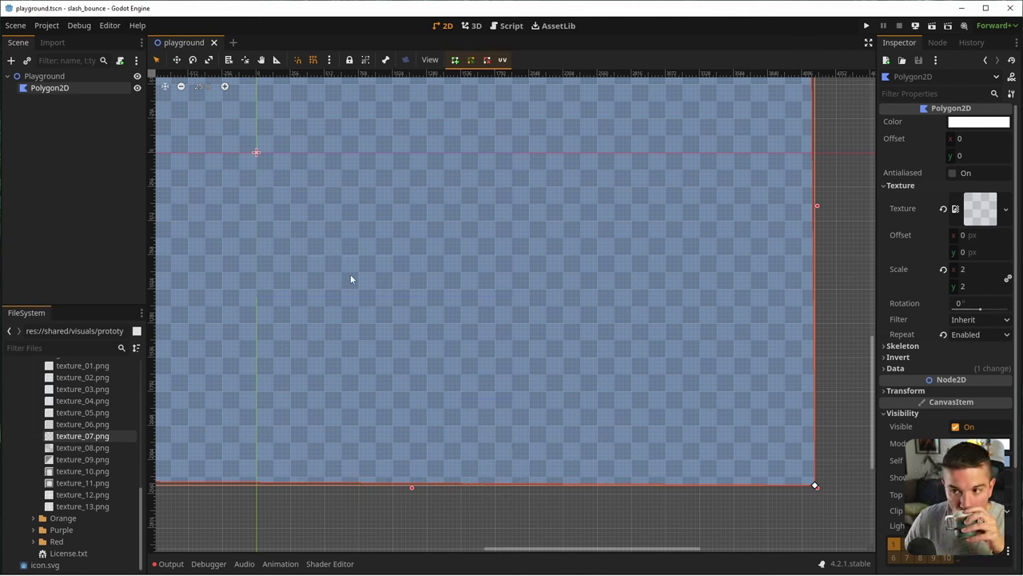
double_click(98, 89)
text(BG)
key(Return)
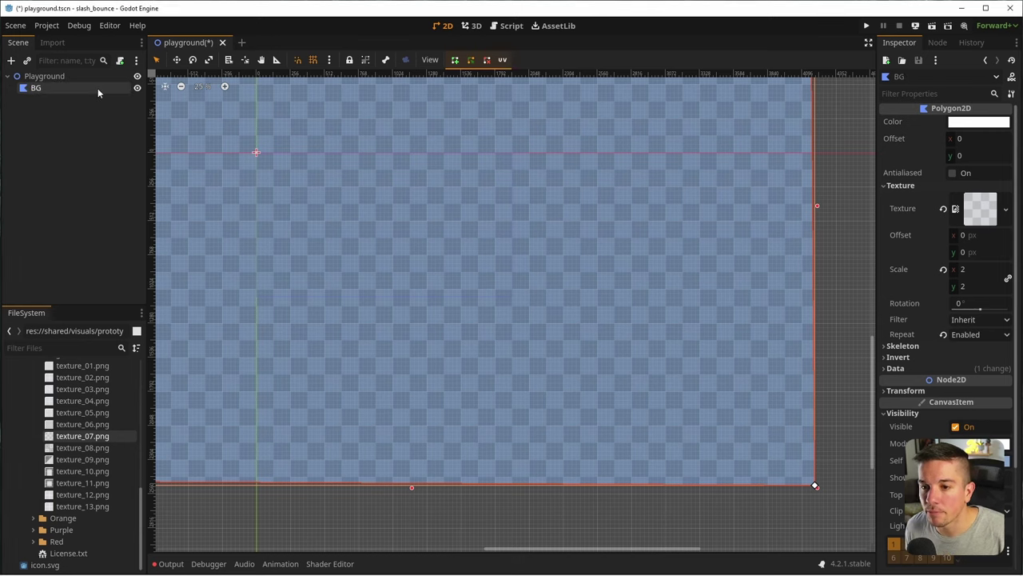
scroll(464, 203, down, 1)
scroll(432, 318, down, 1)
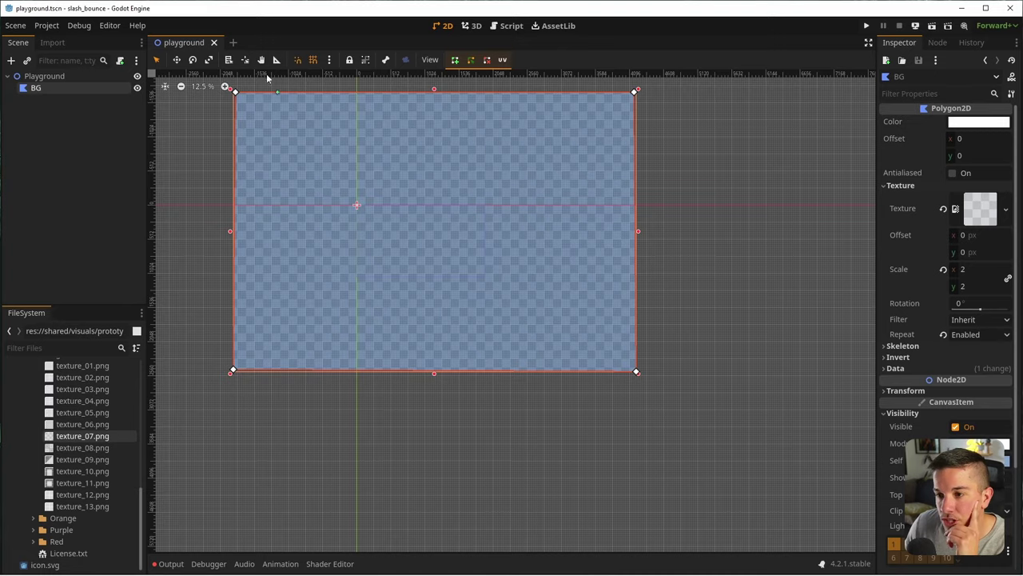
key(ctrl+n)
click(45, 105)
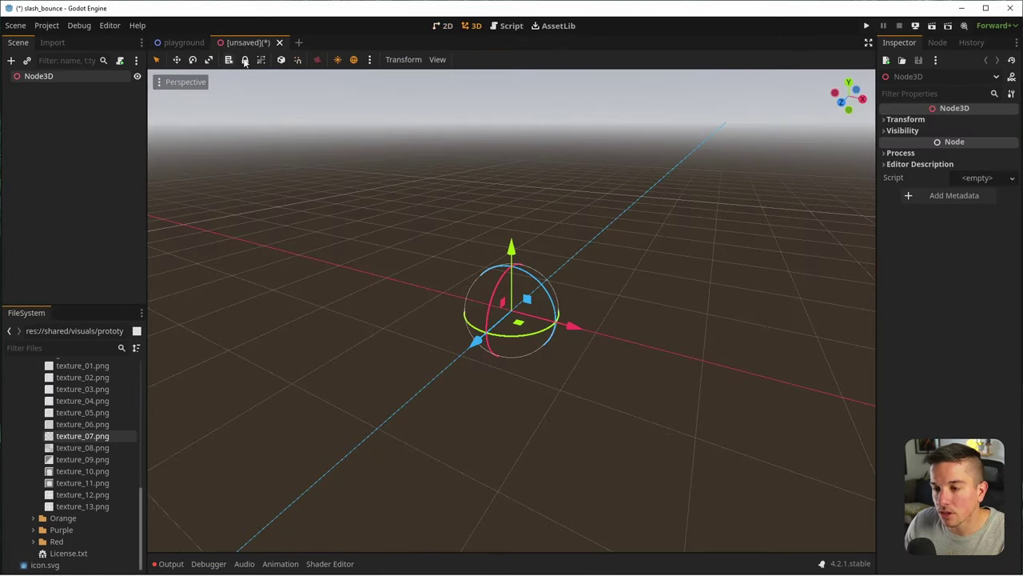
click(279, 42)
click(402, 308)
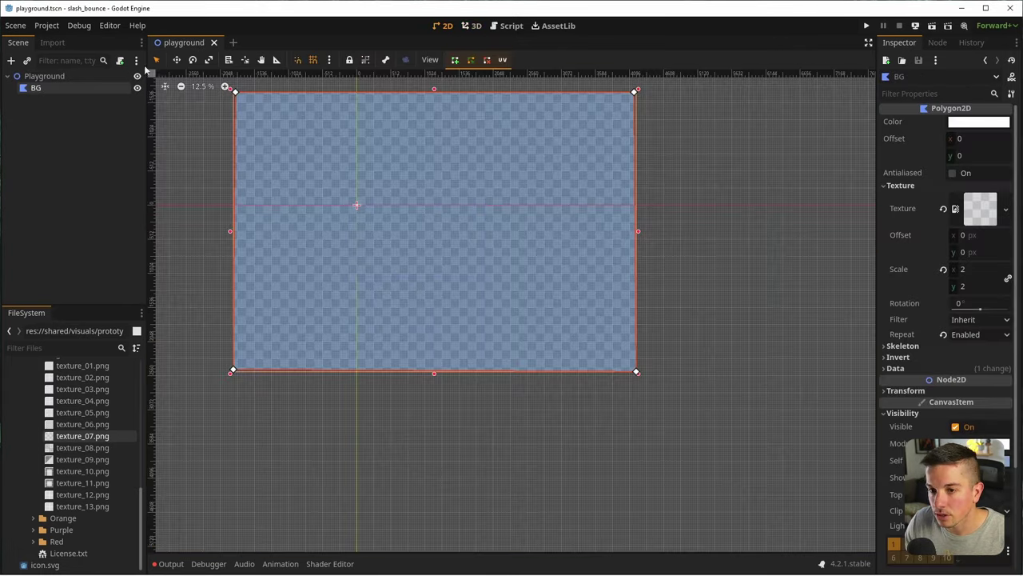
Create a new scene with a 2D root node and change the root's type to StaticBody2D
key(ctrl+n)
click(74, 94)
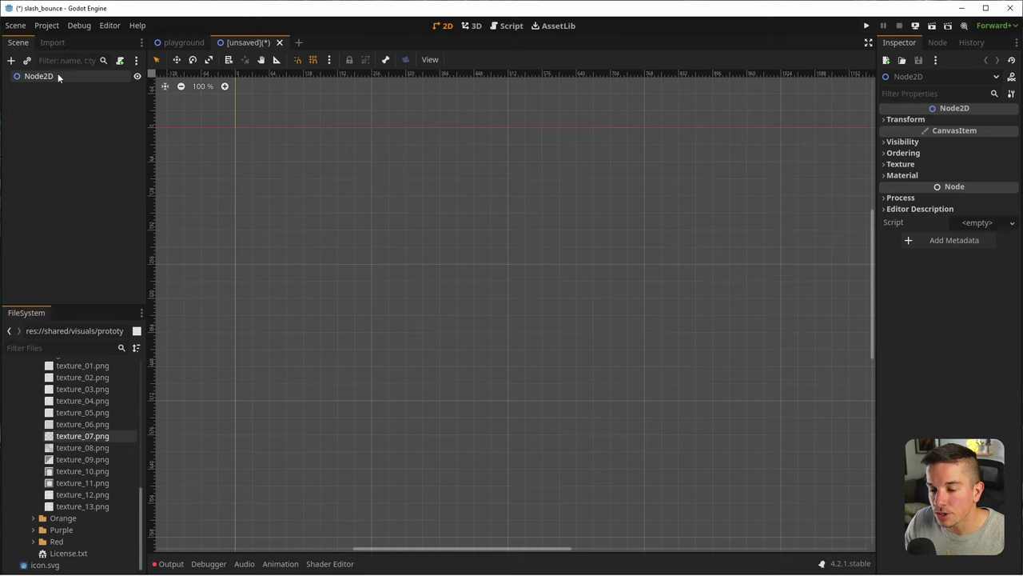
right_click(73, 76)
click(123, 173)
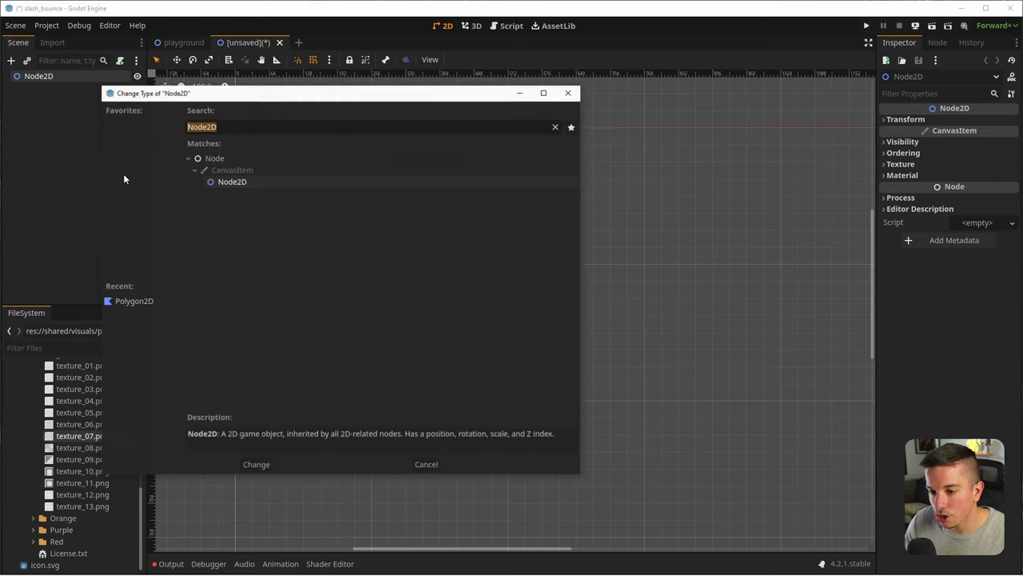
text(Static)
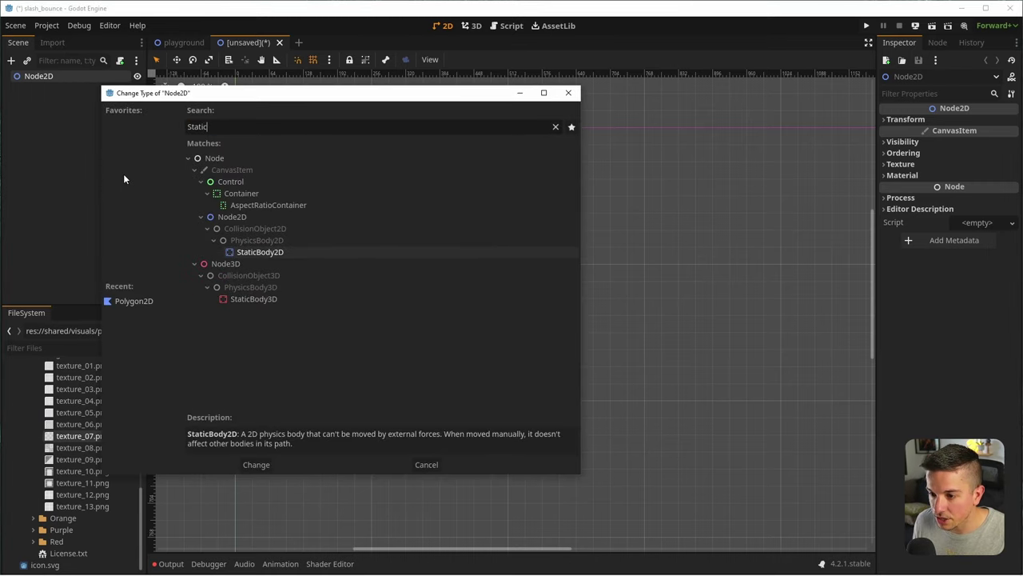
key(Return)
Rename the new scene's root node to Walls
double_click(76, 77)
text(Walls)
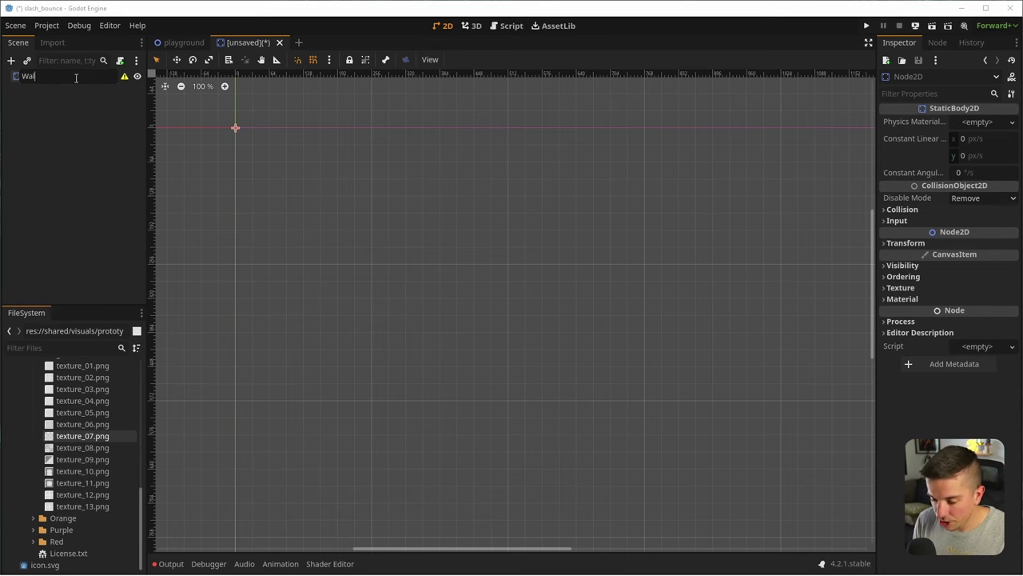
key(Return)
Save the scene as walls.tscn in a new folder named walls inside res://scenes
key(ctrl+s)
click(93, 110)
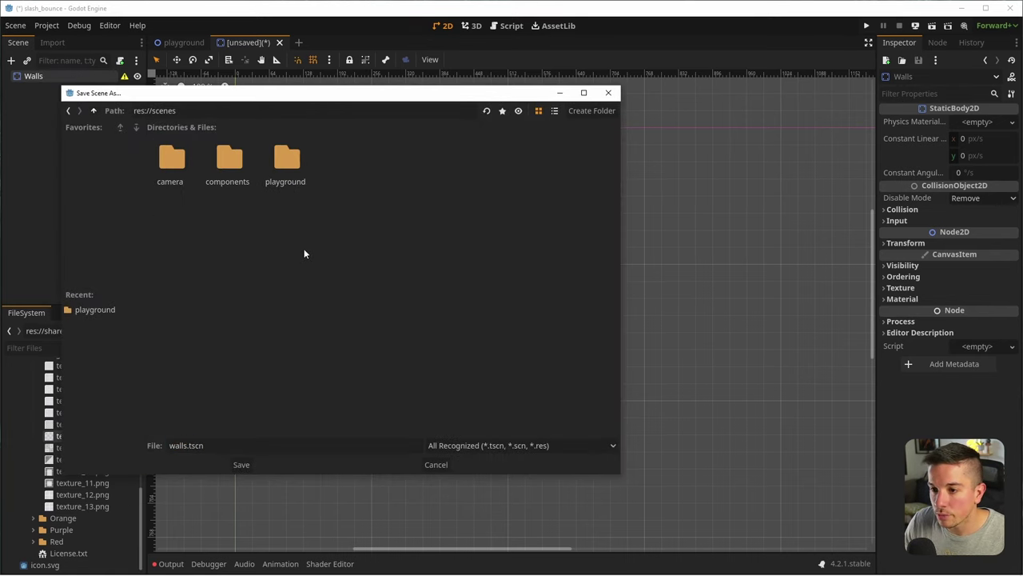
right_click(336, 252)
click(342, 257)
text(walls)
key(Return)
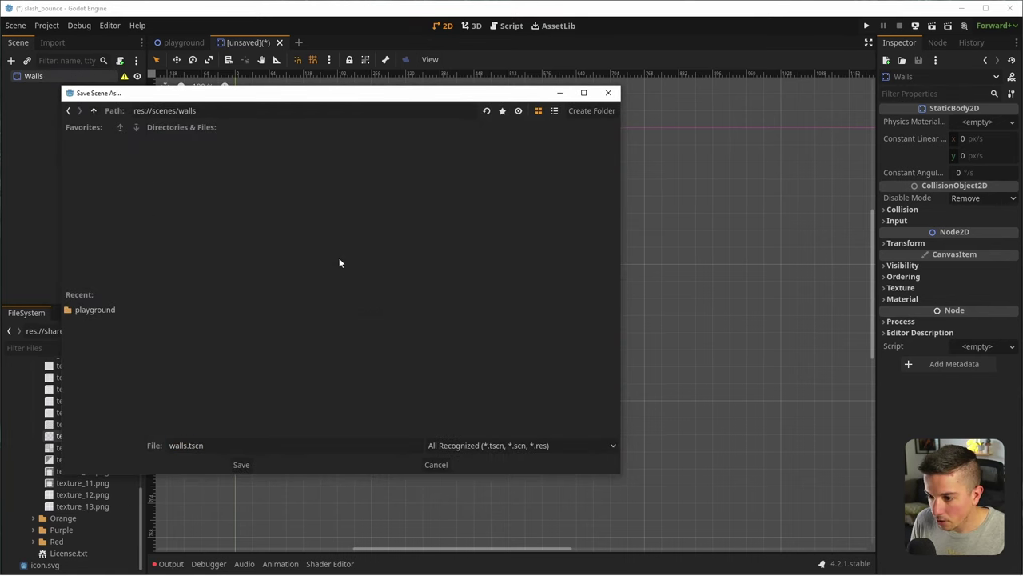
click(241, 464)
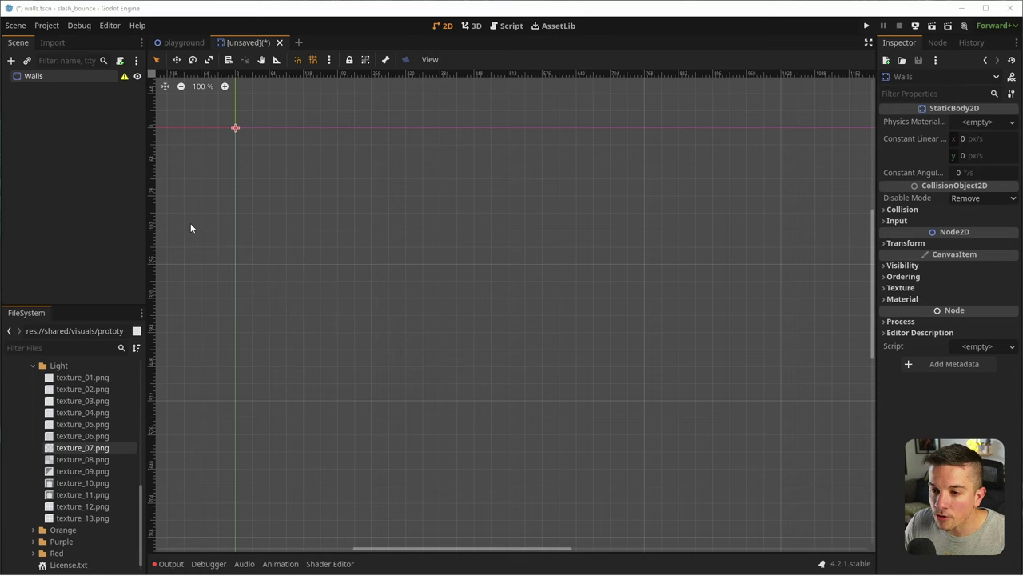
Attach a new default-template script walls.gd to the Walls node, stored in a new scripts folder under res://scenes/walls, and return to the 2D view
right_click(42, 78)
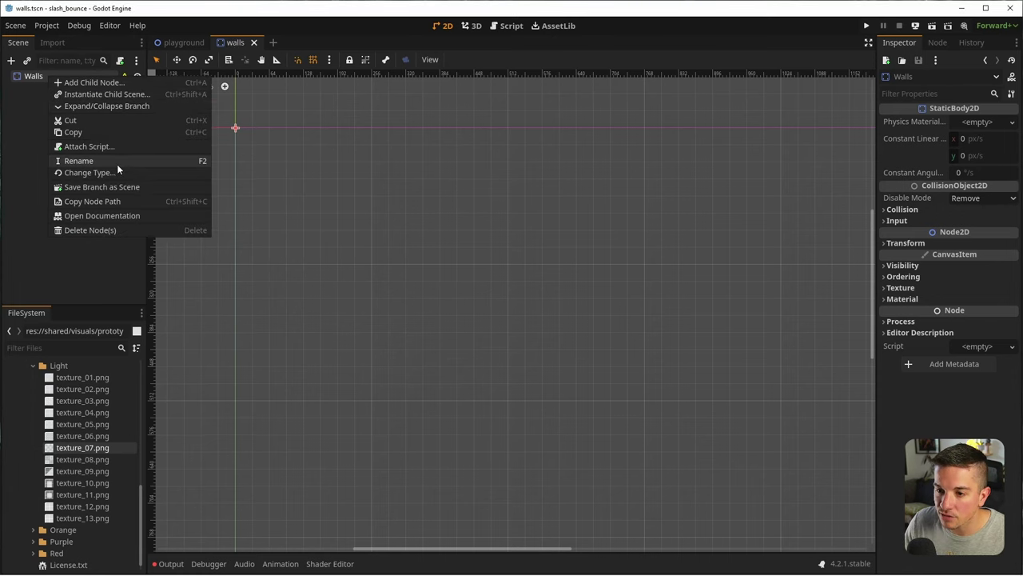
click(112, 147)
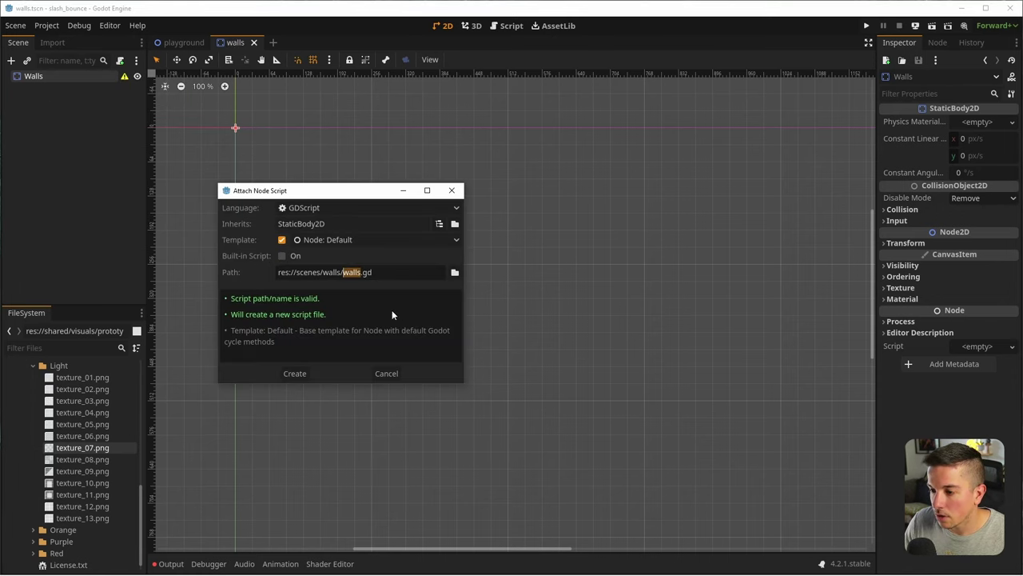
click(455, 272)
right_click(332, 257)
click(356, 261)
text(scripts)
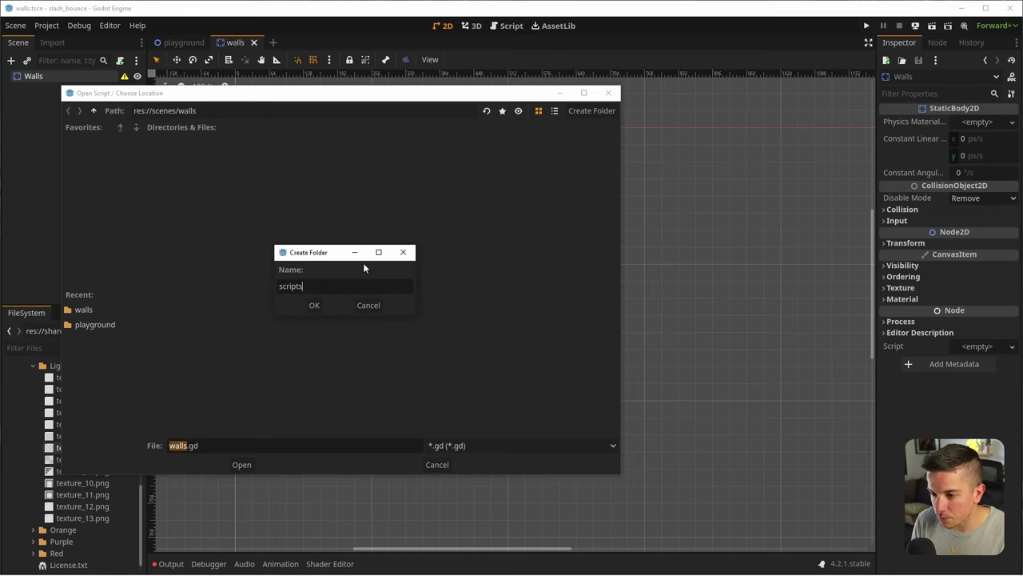
key(Return)
click(239, 469)
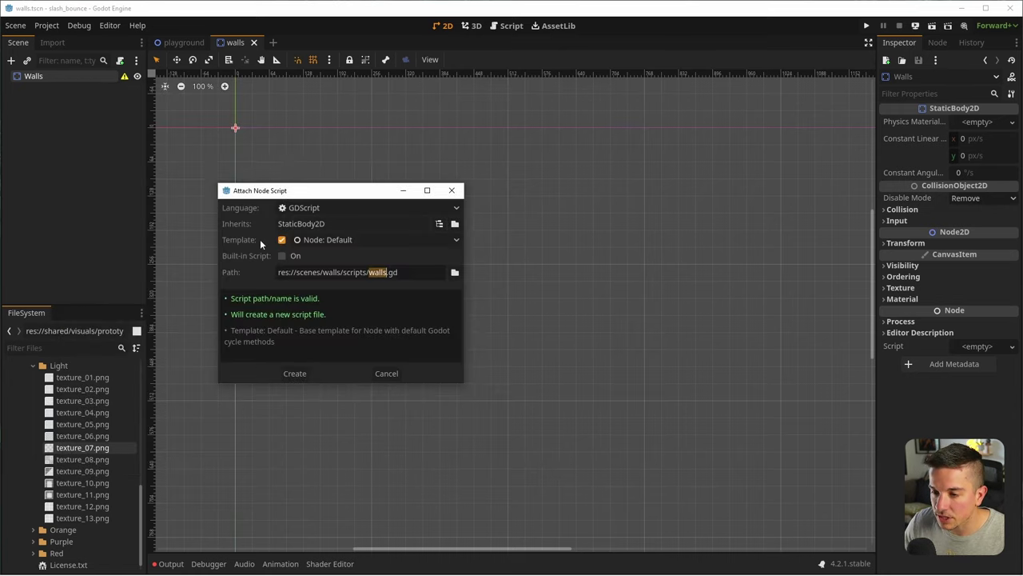
click(293, 376)
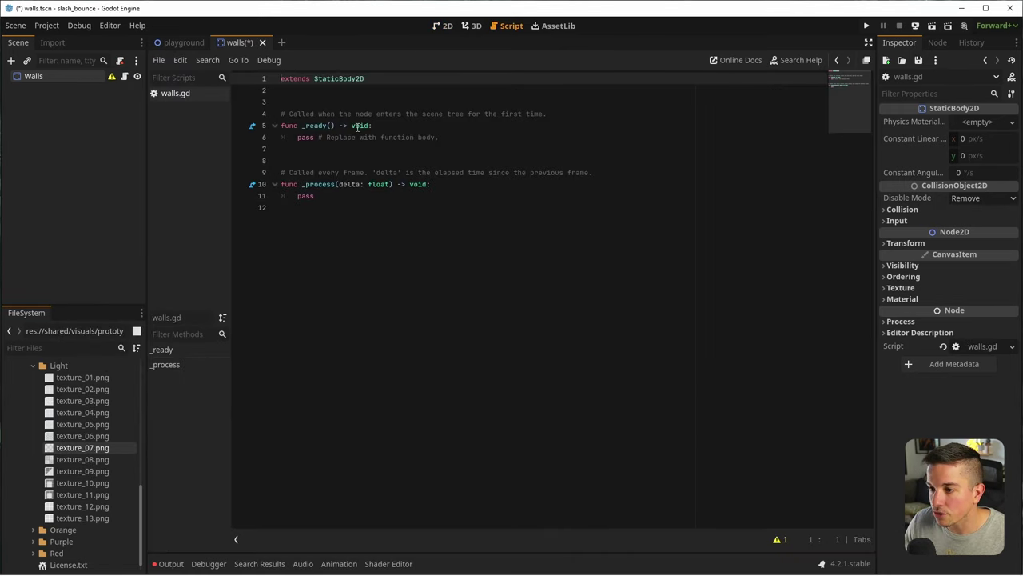
click(443, 26)
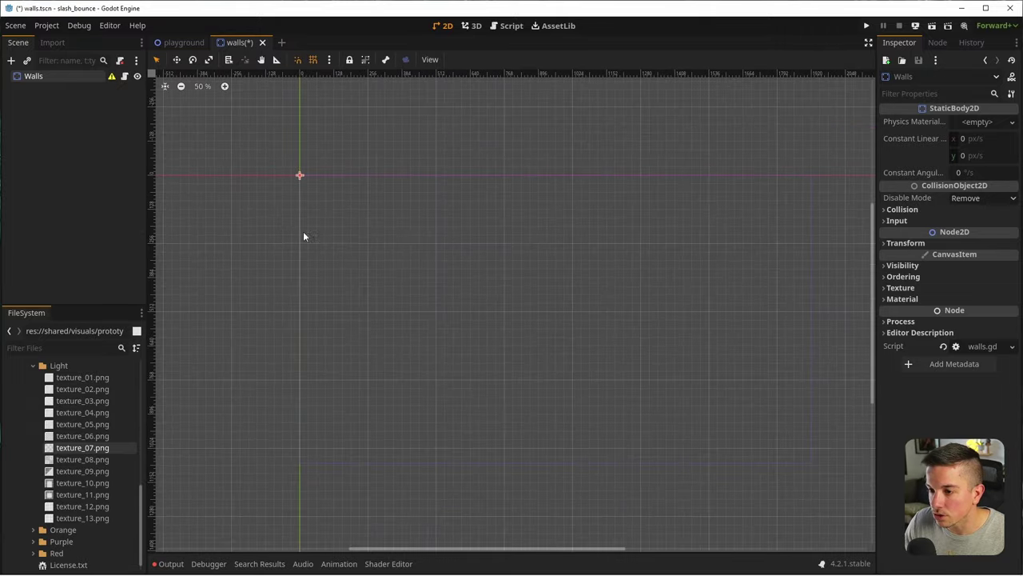
Add a Line2D node and a Polygon2D node as children of the Walls node
scroll(406, 211, up, 3)
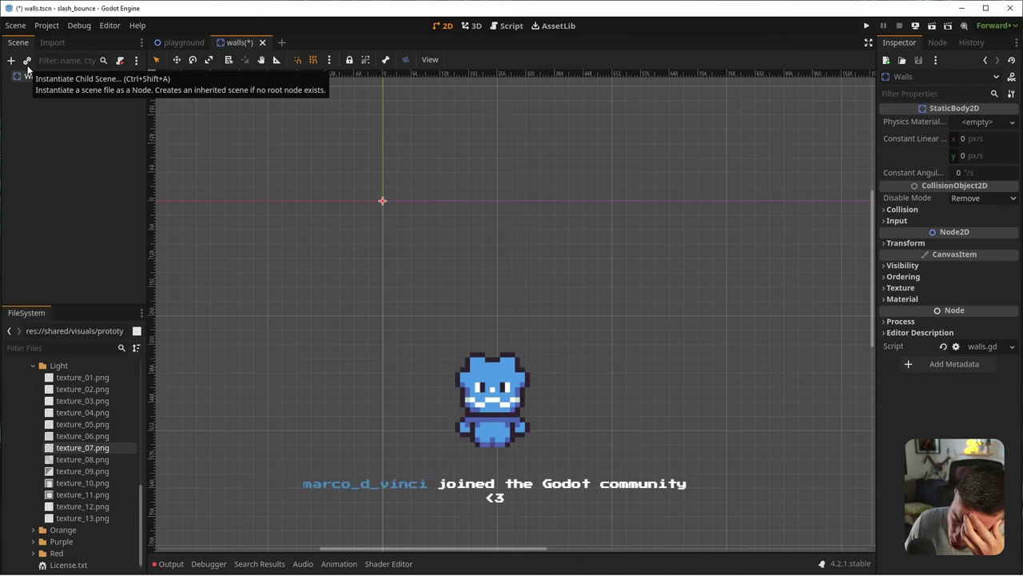
right_click(38, 77)
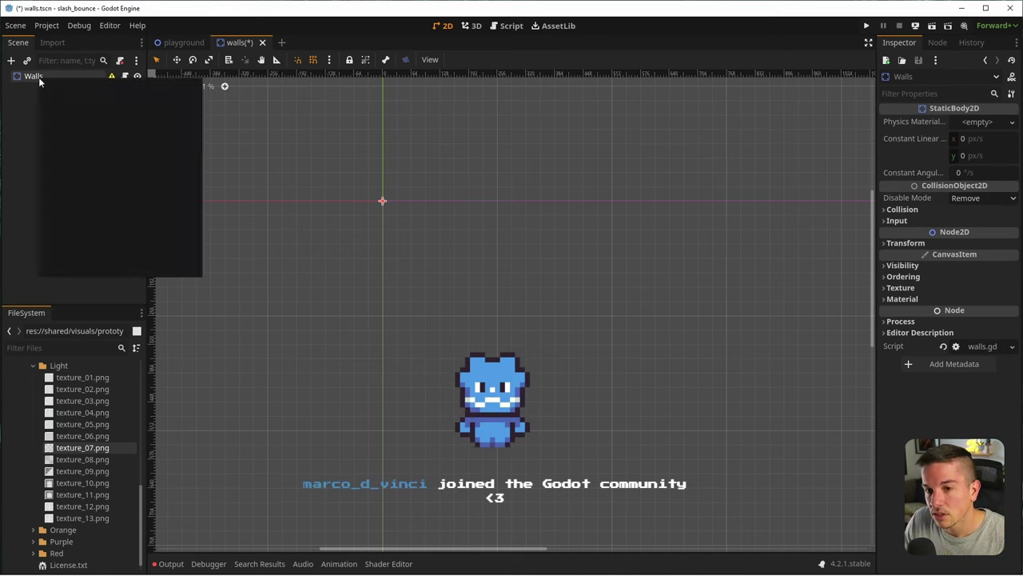
click(88, 86)
text(line)
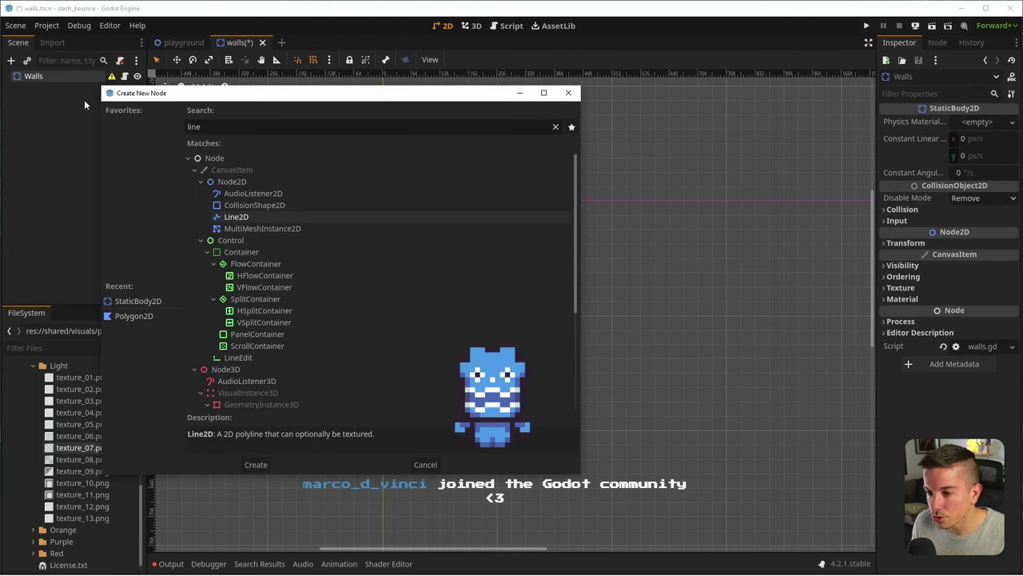
key(Return)
key(Up)
key(ctrl+a)
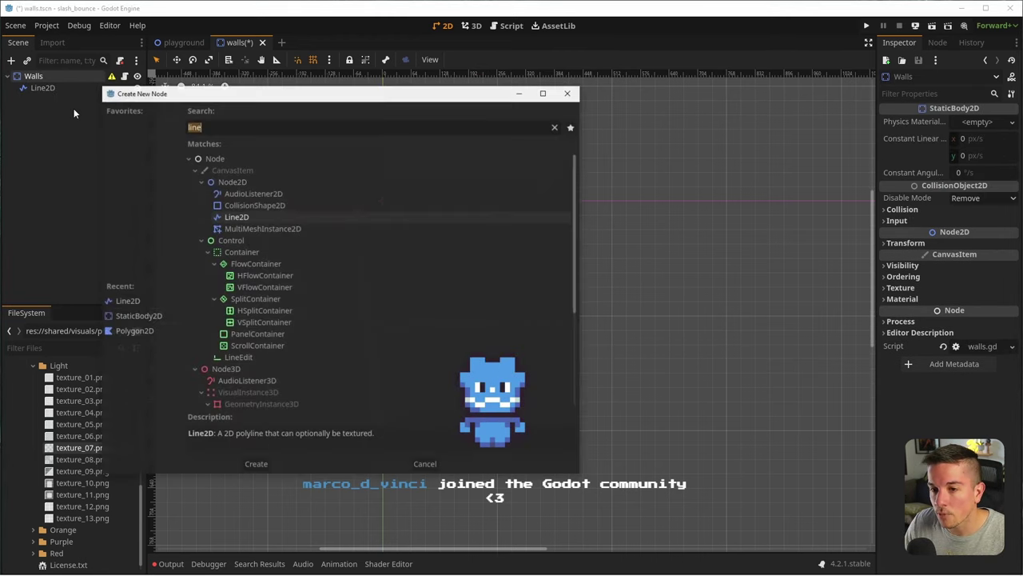
text(polygon)
key(Return)
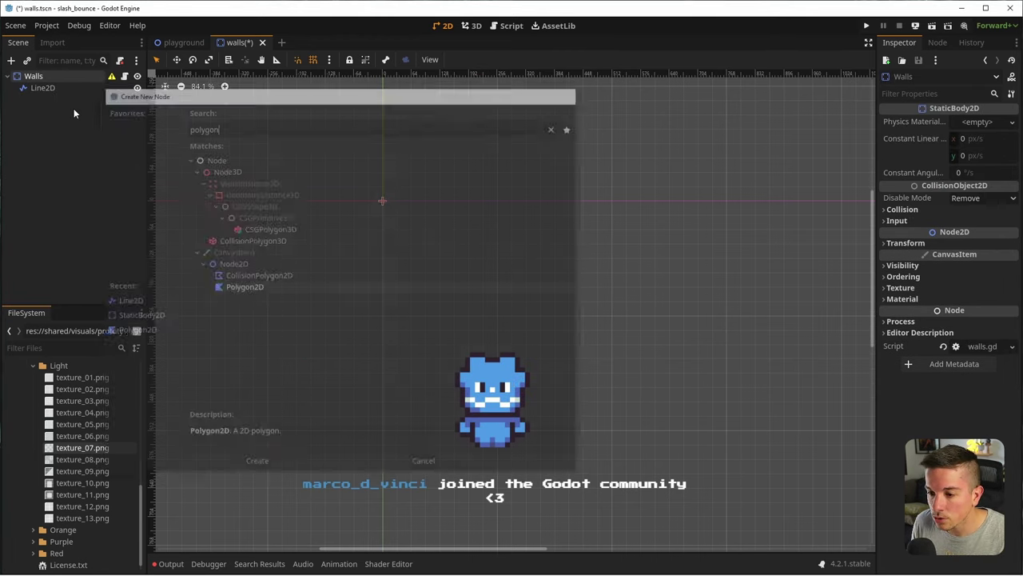
Try to add a CollisionShape2D under the Polygon2D node, and undo the addition
key(ctrl+a)
text(collision)
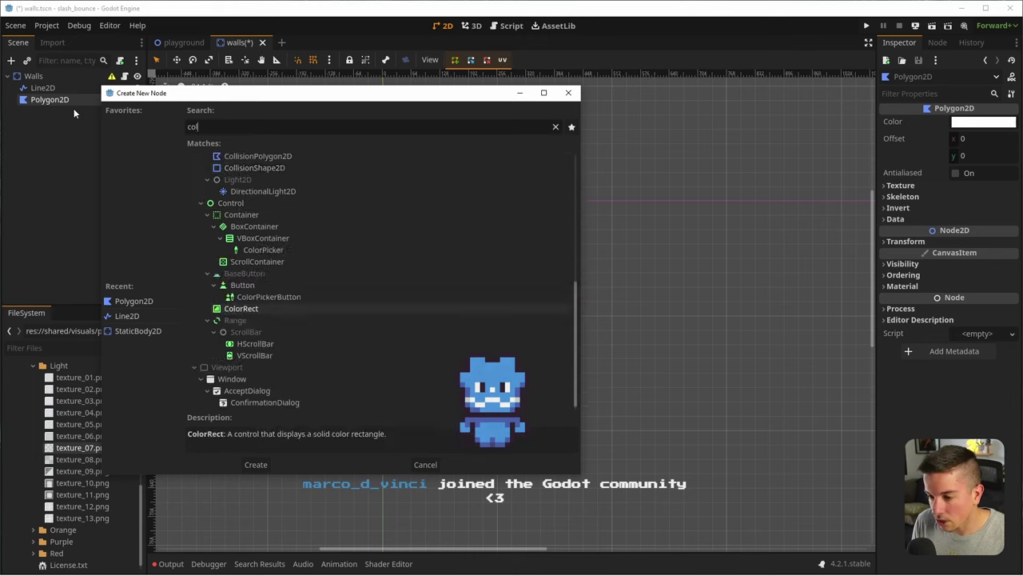
key(Return)
key(ctrl+s)
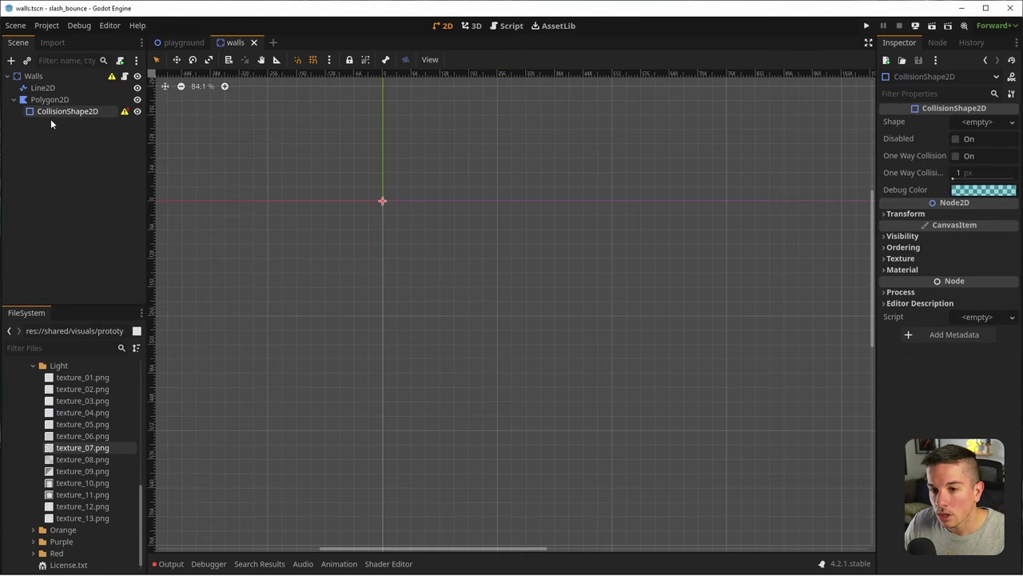
key(ctrl+z)
Add a CollisionPolygon2D node as a direct child of the Walls node
click(35, 73)
key(ctrl+a)
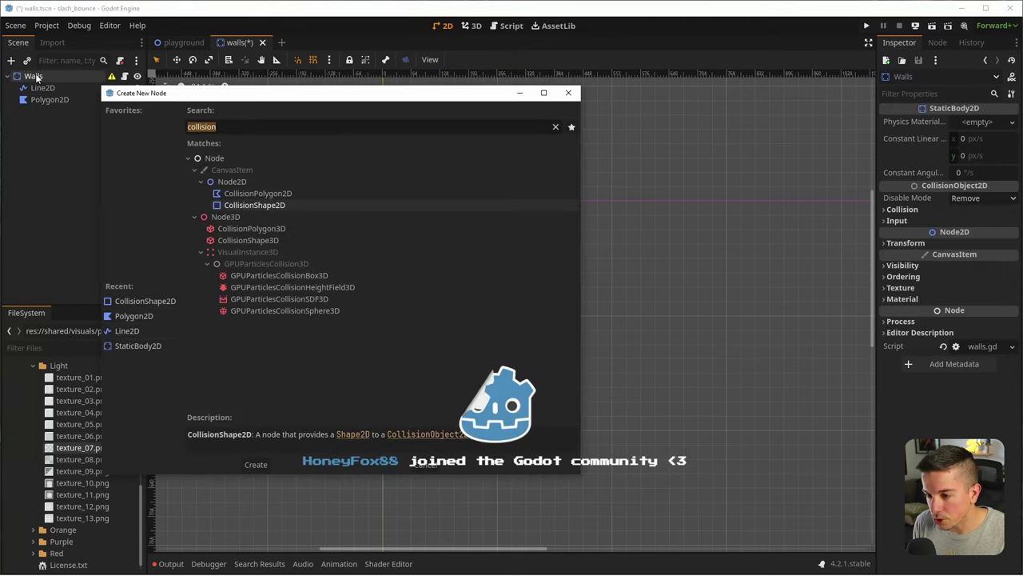
key(Up)
key(Return)
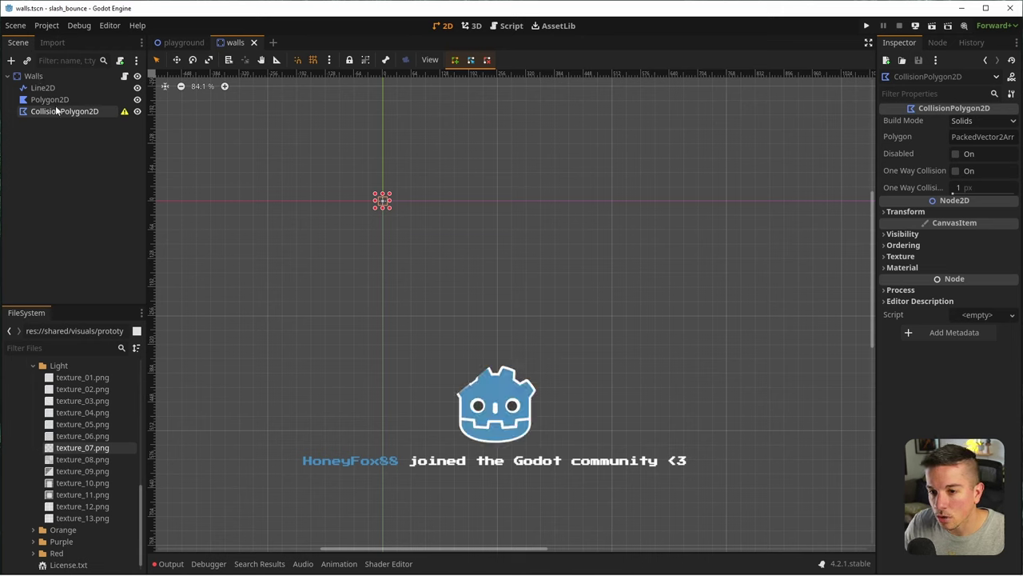
Reorder the children of Walls to CollisionPolygon2D, Polygon2D, Line2D and rename the Line2D node to Border
drag(56, 102, 58, 111)
double_click(66, 112)
text(Border)
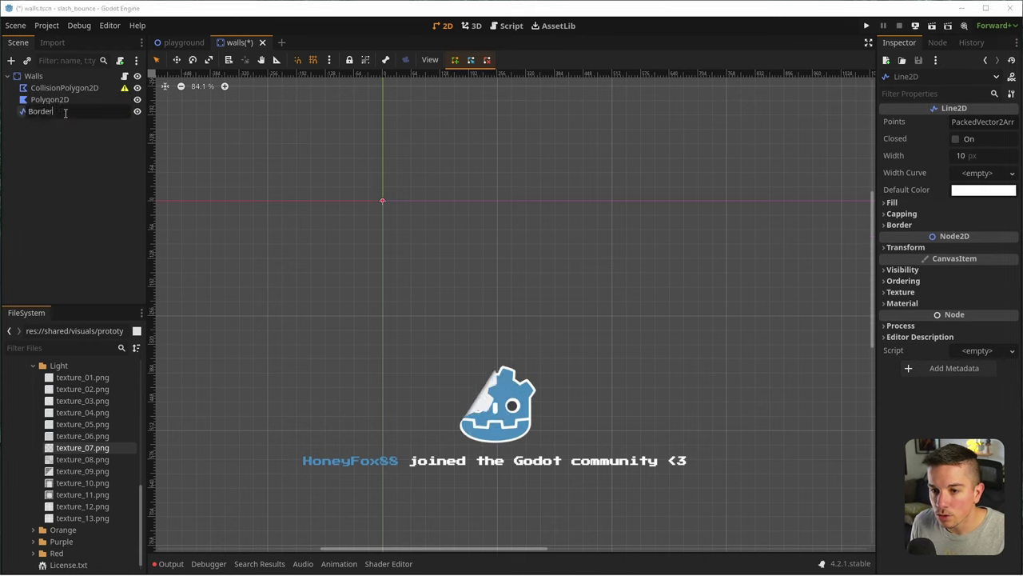
key(Return)
Rename the Polygon2D node to BG and save the walls scene
double_click(72, 99)
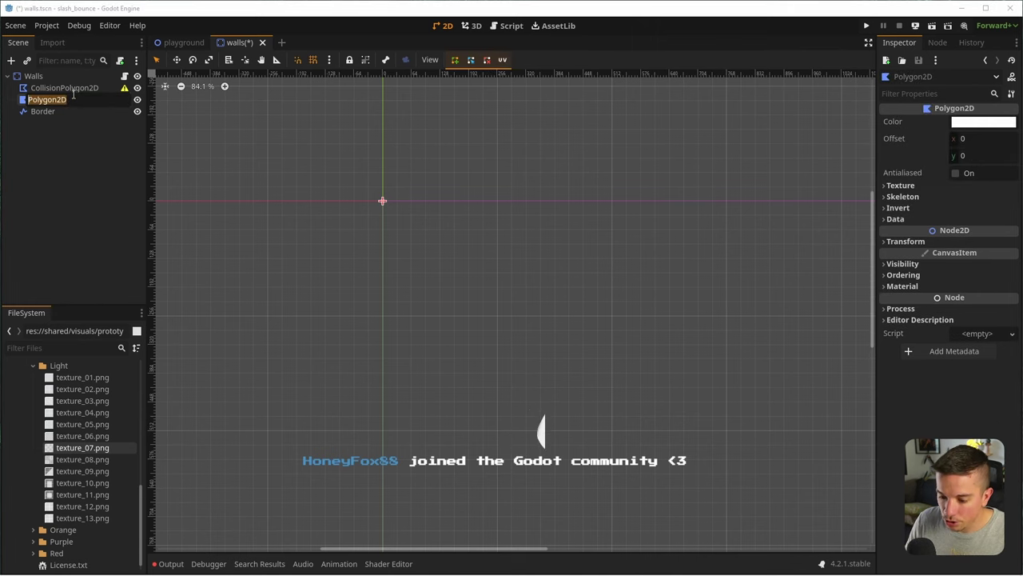
text(BG)
key(Return)
key(ctrl+s)
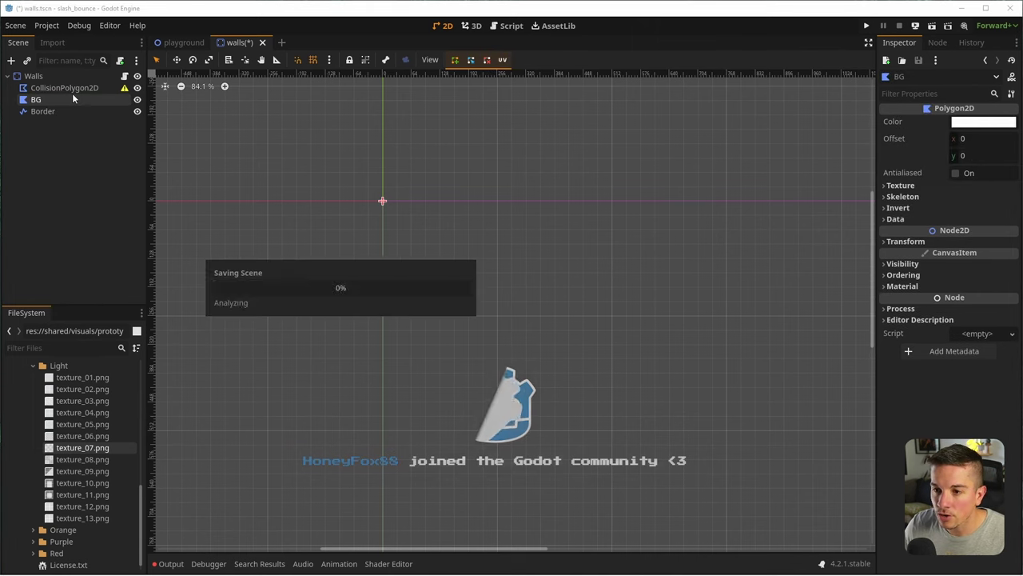
scroll(402, 204, down, 3)
scroll(392, 206, down, 1)
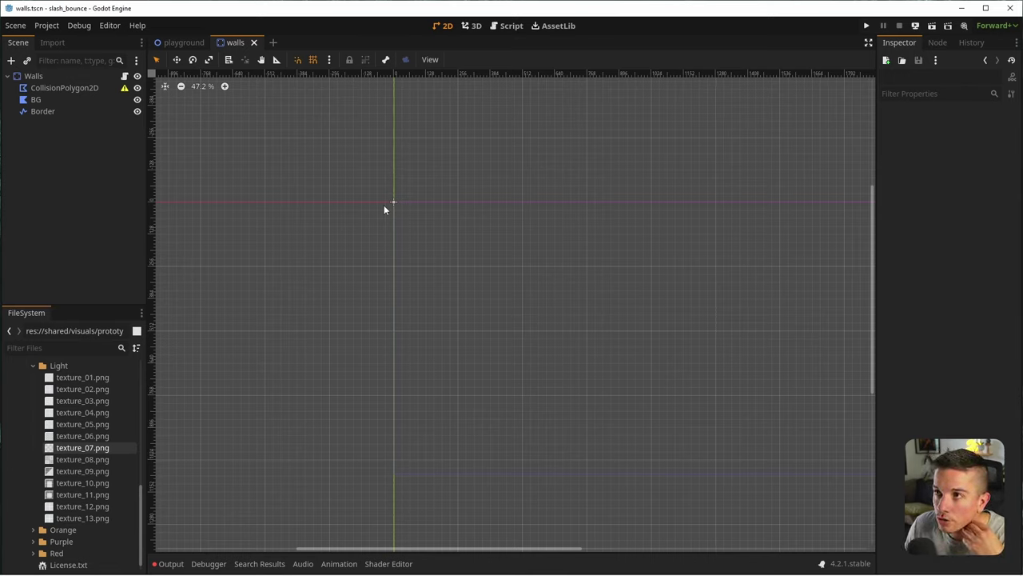
click(68, 114)
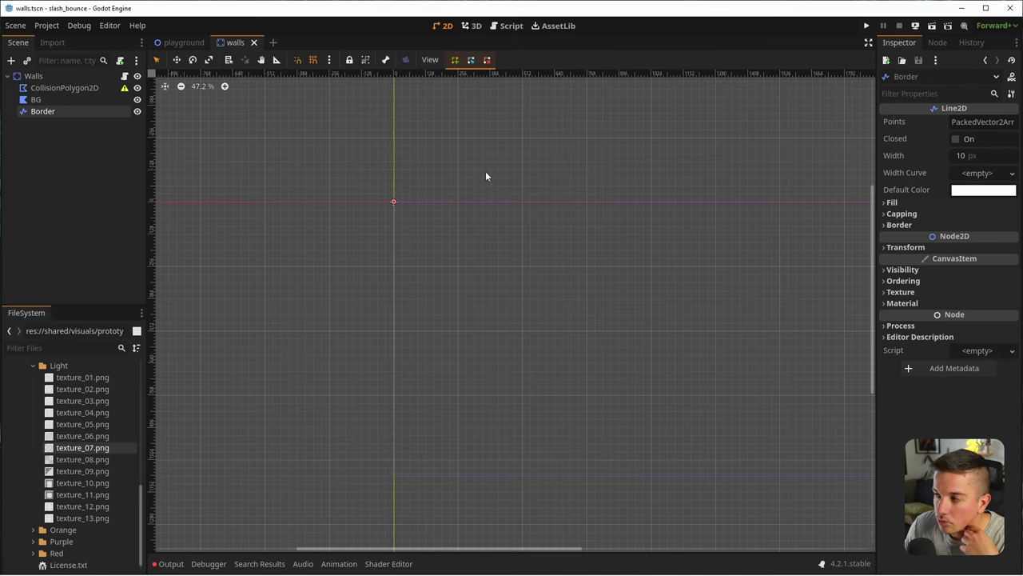
Start adding a child node to Walls and search the node types for curve, curve2 and c
right_click(52, 76)
click(107, 97)
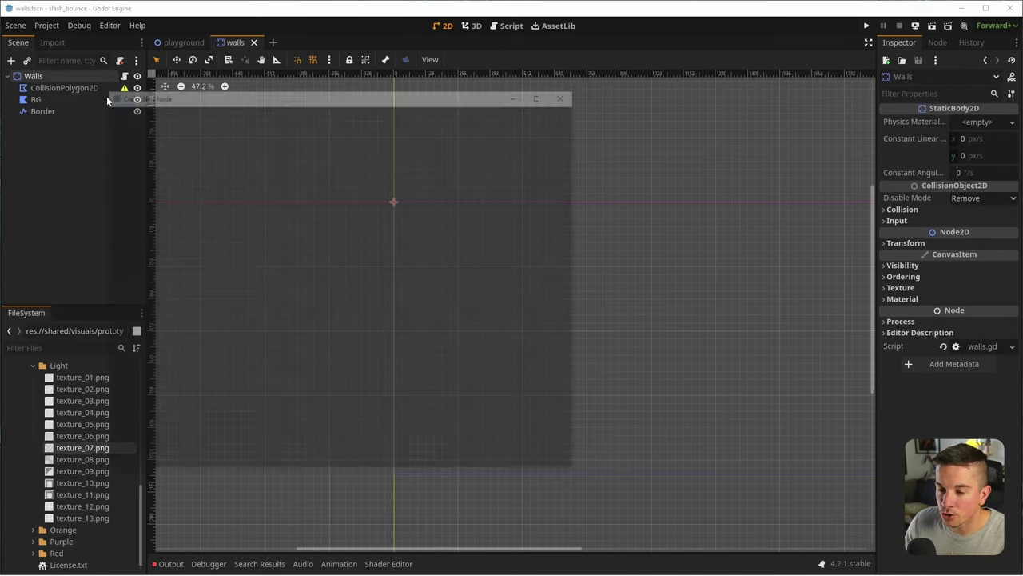
text(curve)
key(ctrl+a)
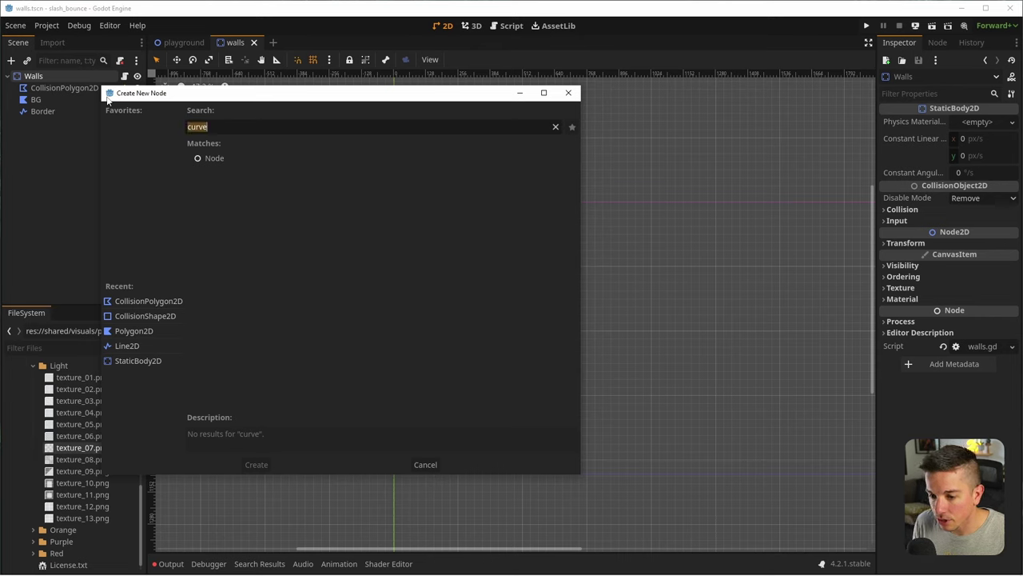
text(2)
key(ctrl+z)
text(2)
key(ctrl+a)
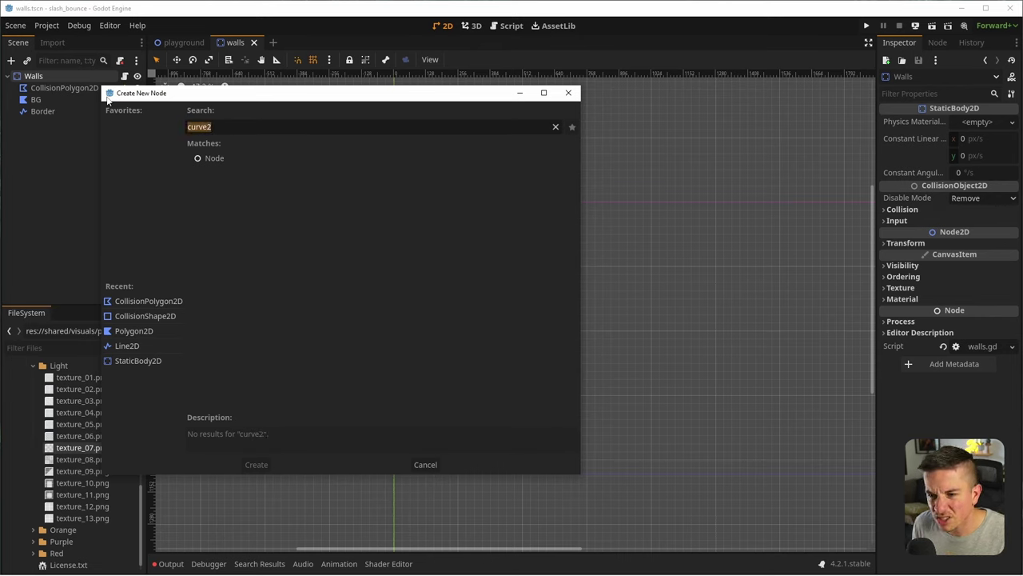
text(c)
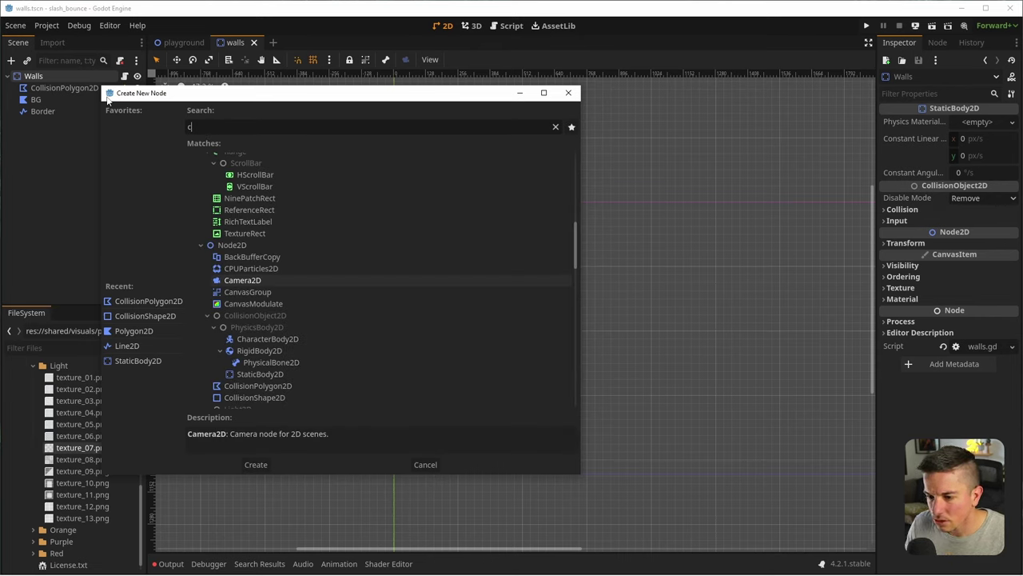
scroll(311, 330, down, 6)
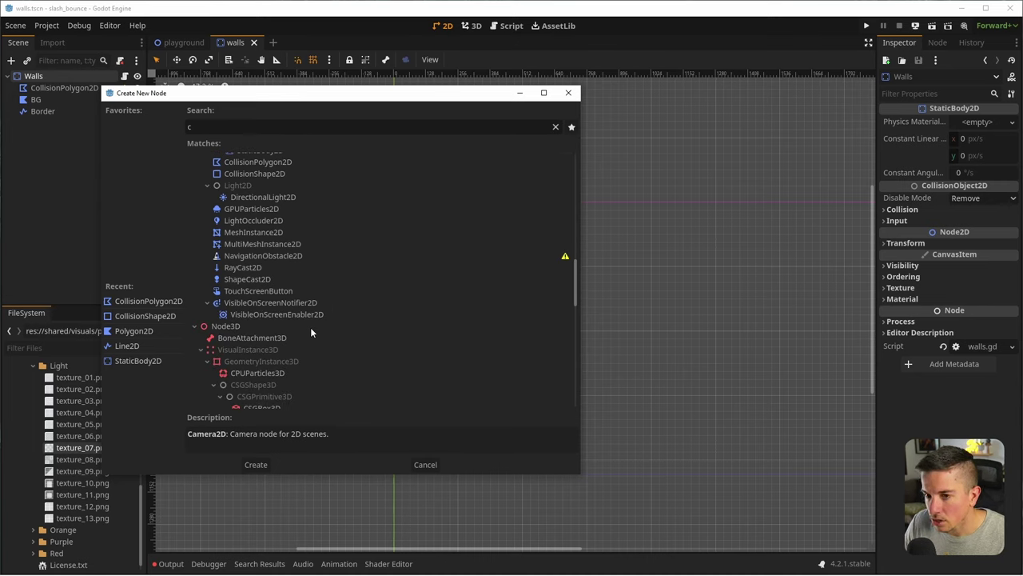
key(ctrl+a)
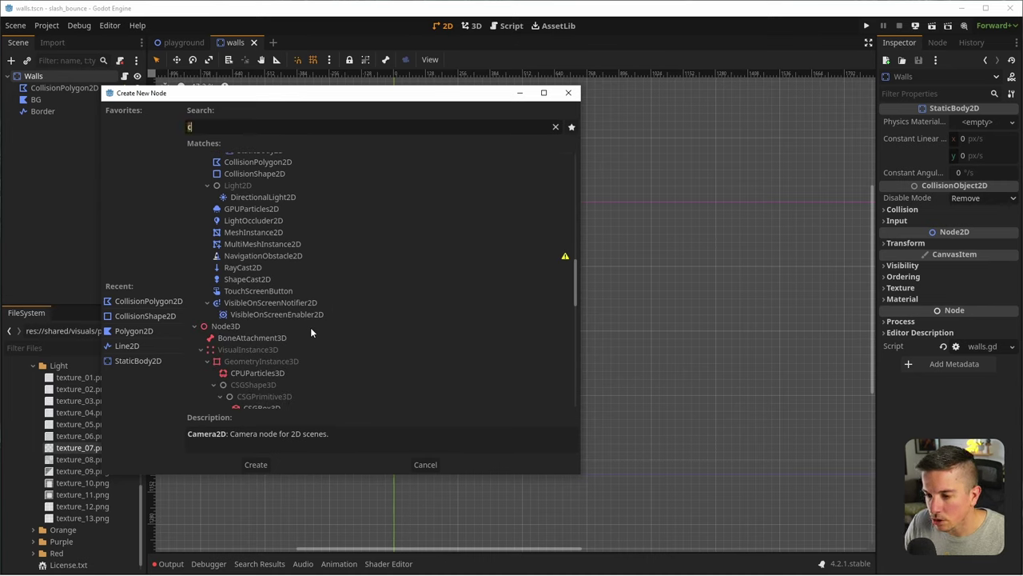
Add a Path2D node as a child of Walls, save the scene and clear the selection
text(pat)
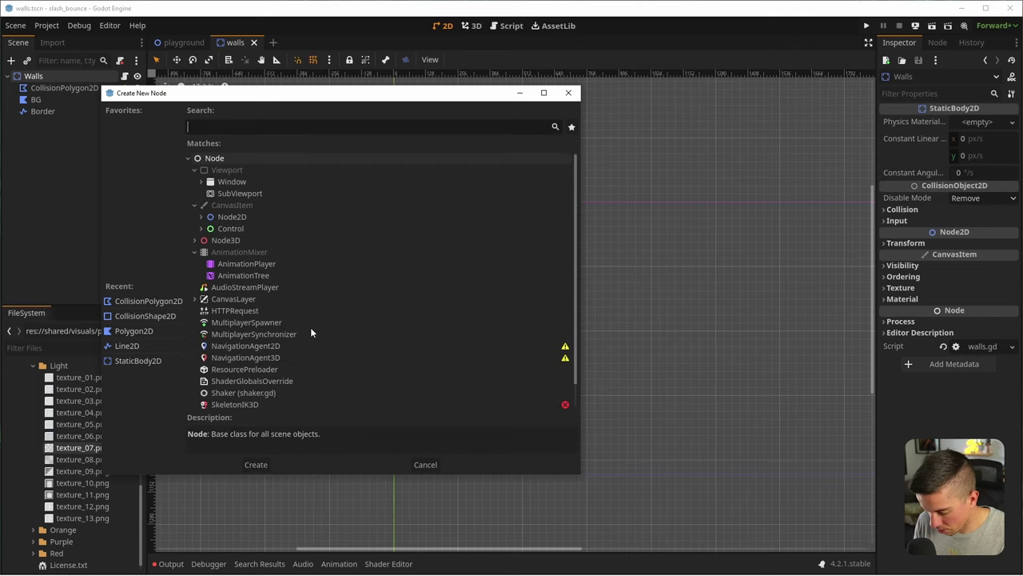
text(h2d)
key(Return)
key(ctrl+s)
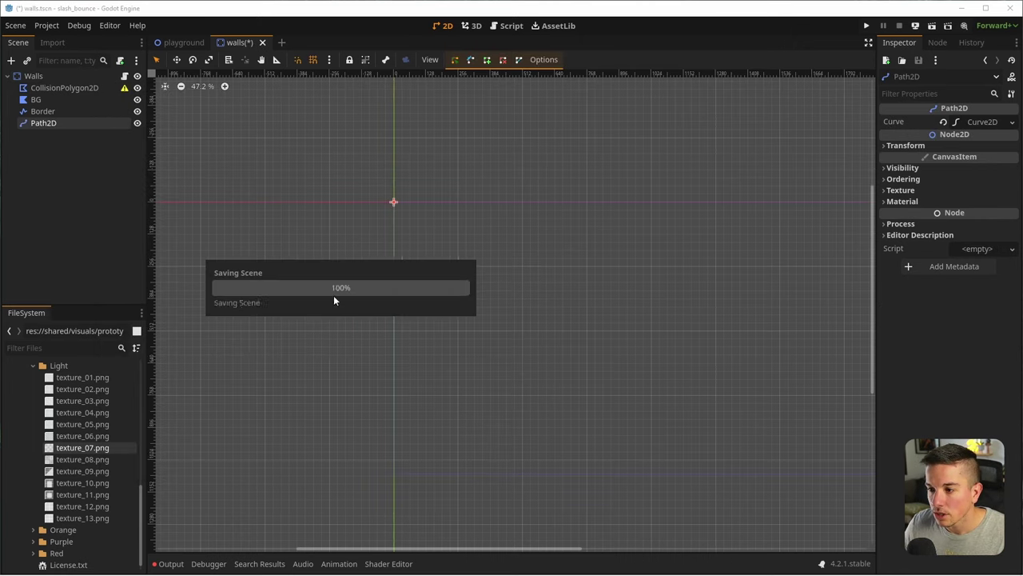
scroll(327, 258, down, 2)
click(451, 228)
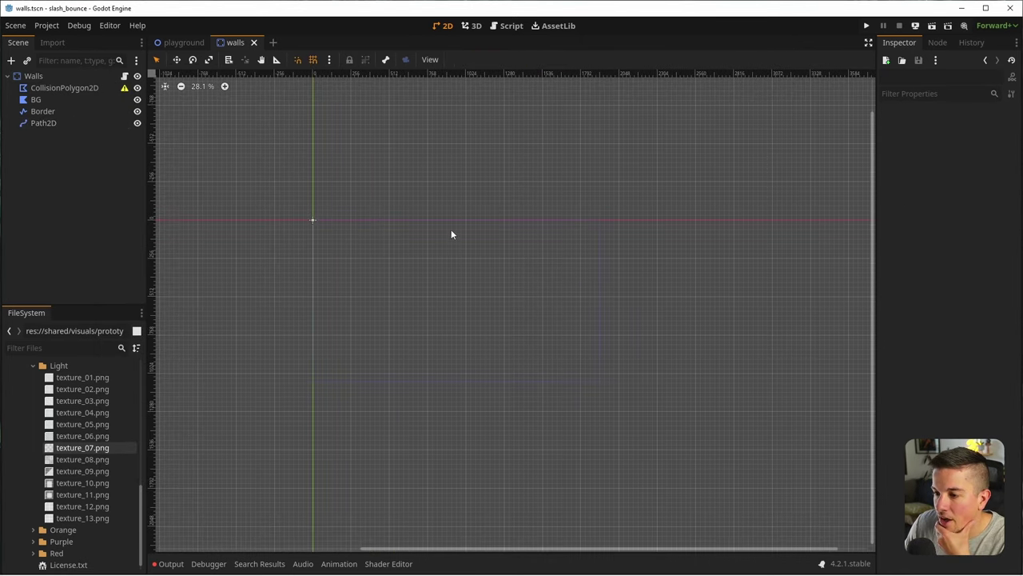
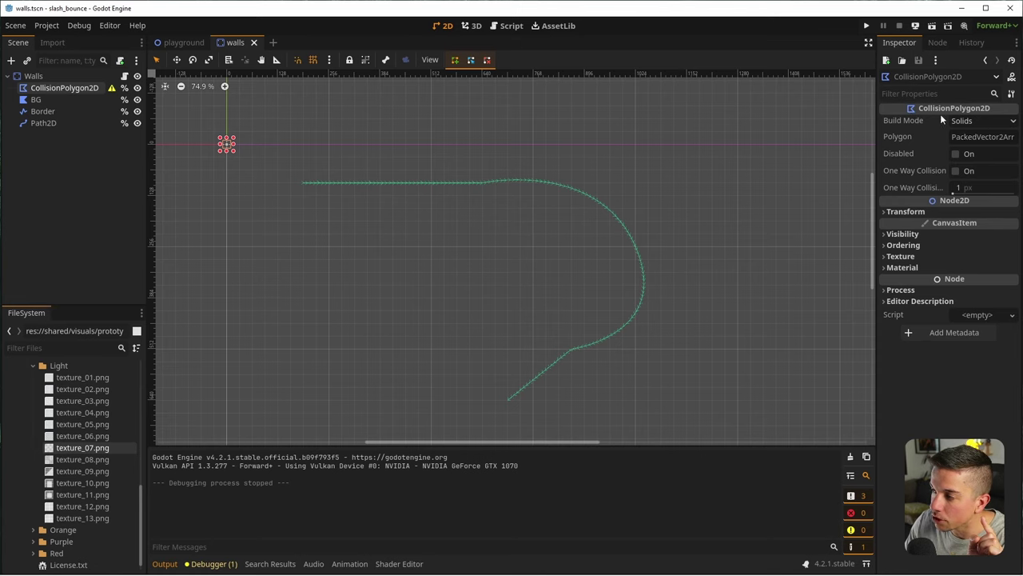
Set the CollisionPolygon2D's Build Mode to Segments
click(979, 120)
click(979, 150)
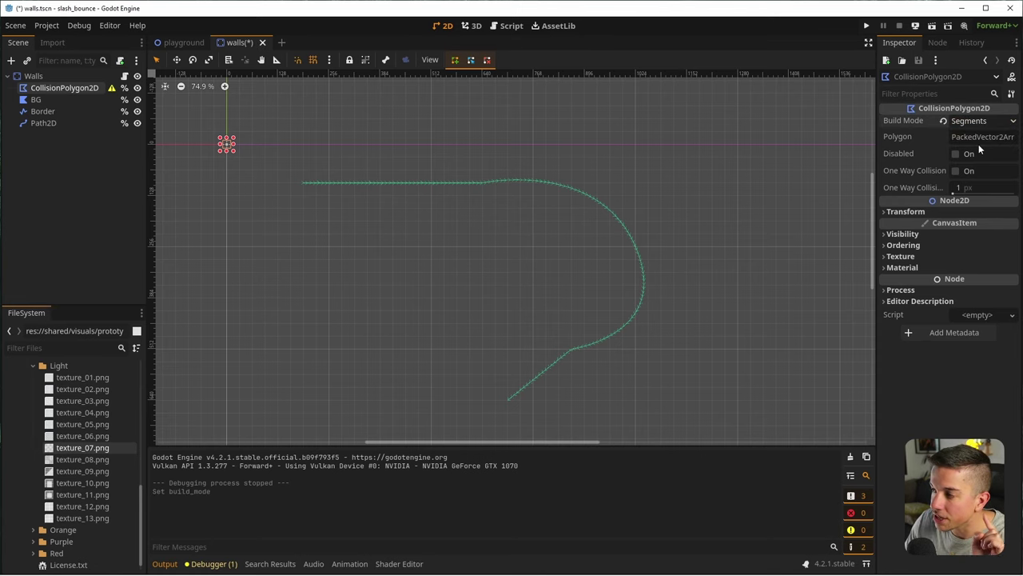
click(971, 121)
click(971, 136)
click(971, 122)
click(976, 148)
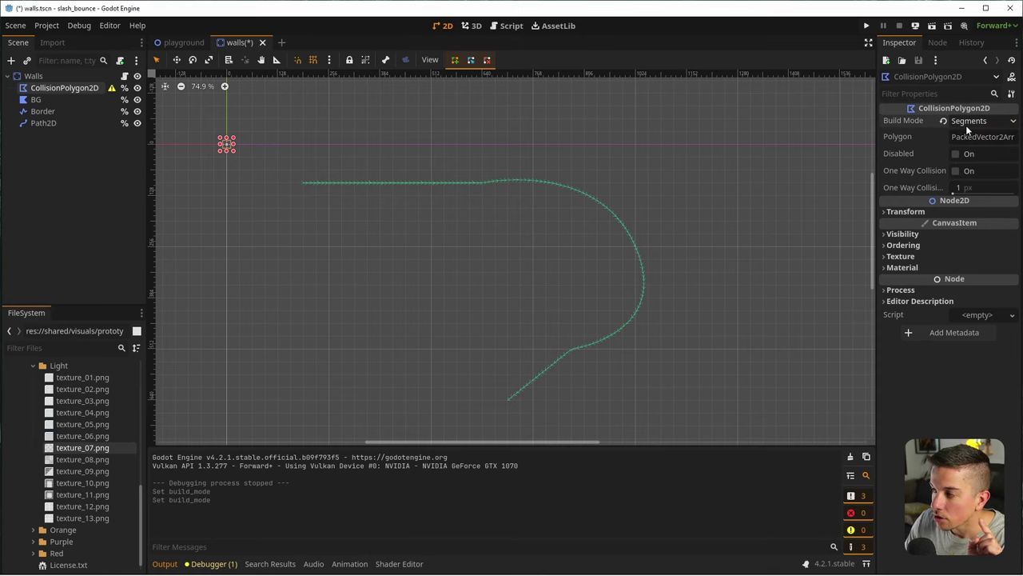
Run the playground scene with Visible Collision Shapes enabled for debugging
click(184, 42)
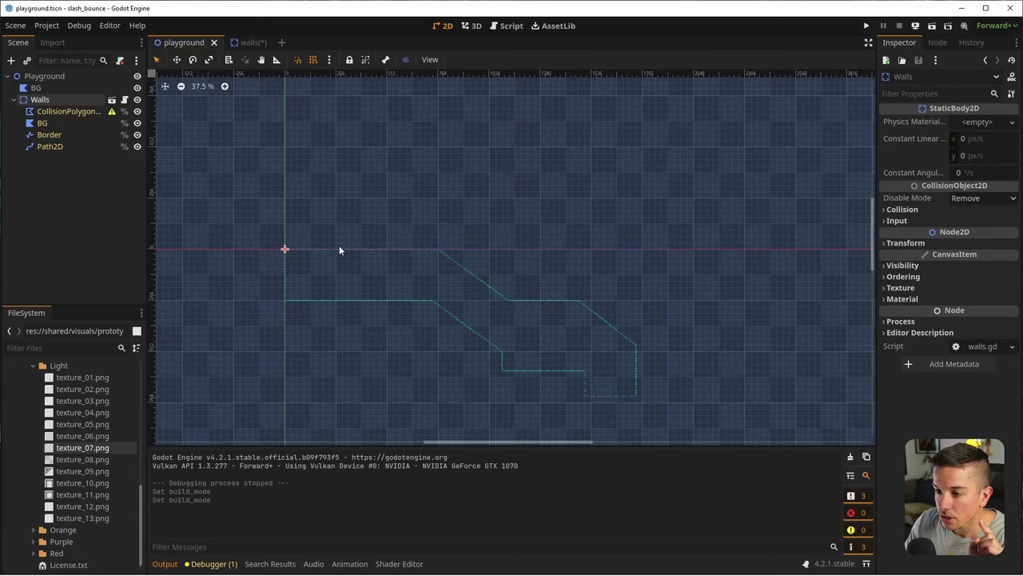
scroll(255, 230, up, 2)
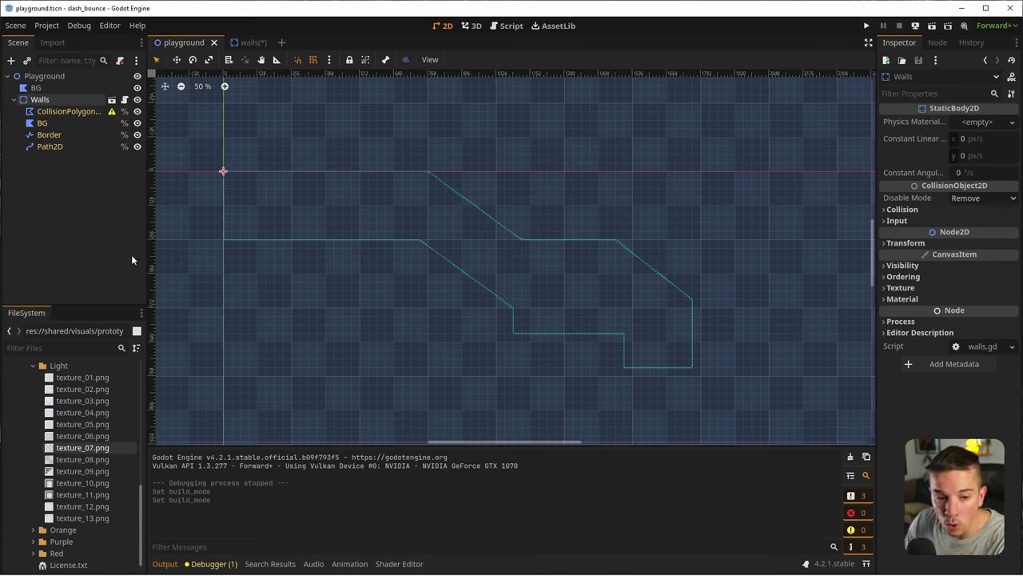
click(47, 25)
mouse_move(75, 26)
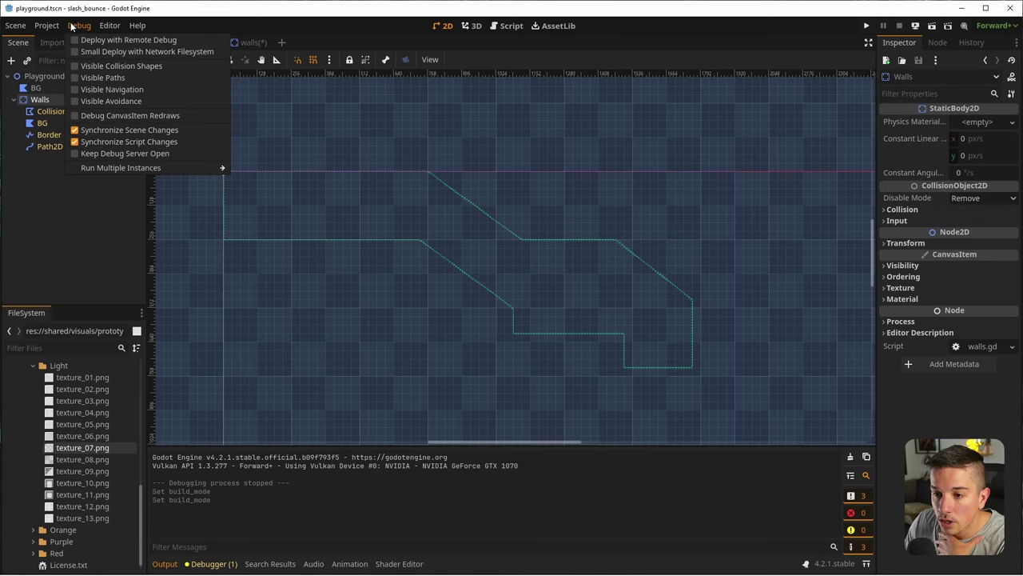
click(104, 230)
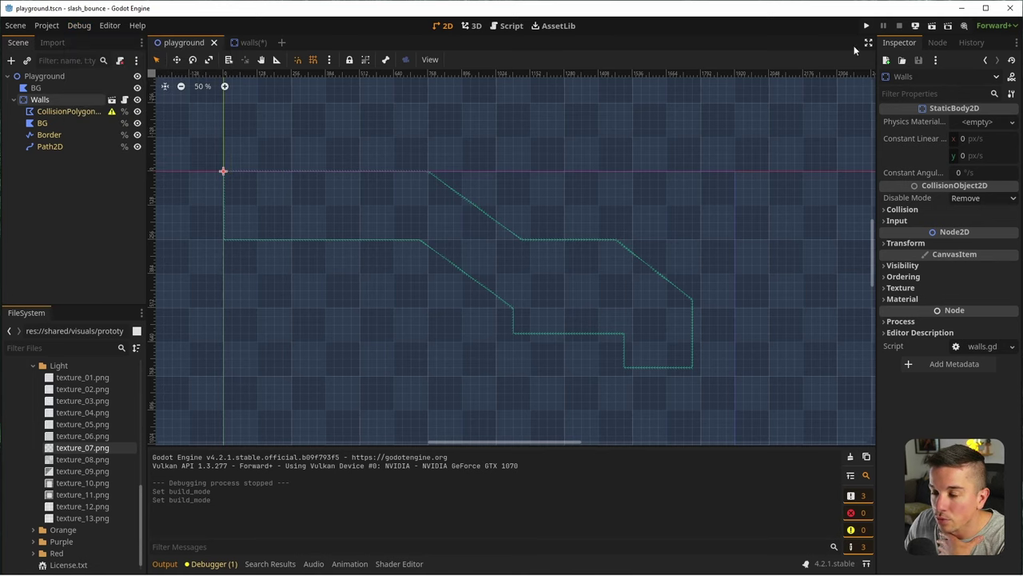
click(932, 26)
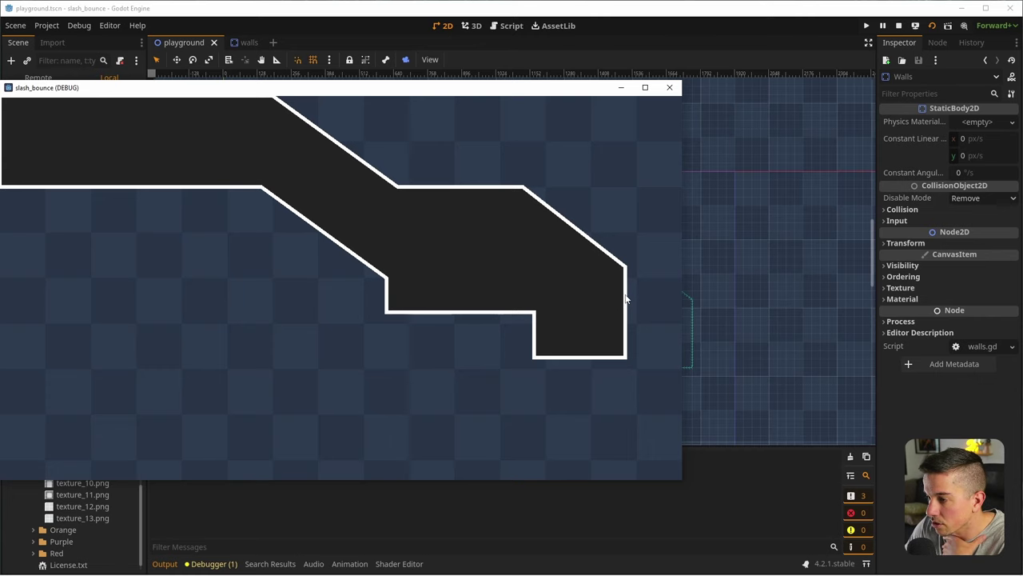
Move the game window aside, return to the editor and check the Visible Collision Shapes debug setting
drag(570, 90, 520, 155)
key(alt+Tab)
click(79, 25)
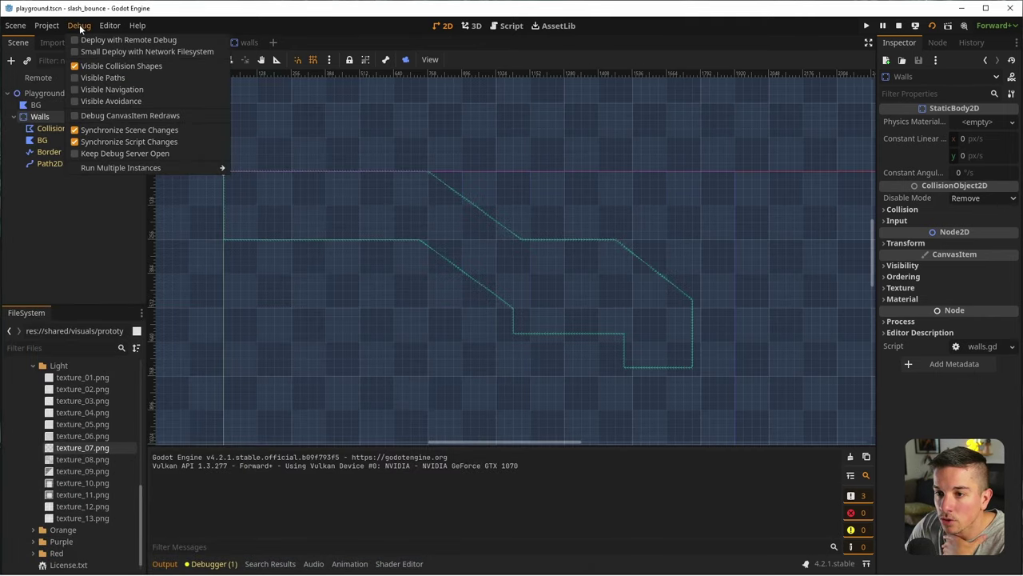
click(85, 64)
In the walls scene, move the CollisionPolygon2D node below Path2D and run the game again
click(248, 43)
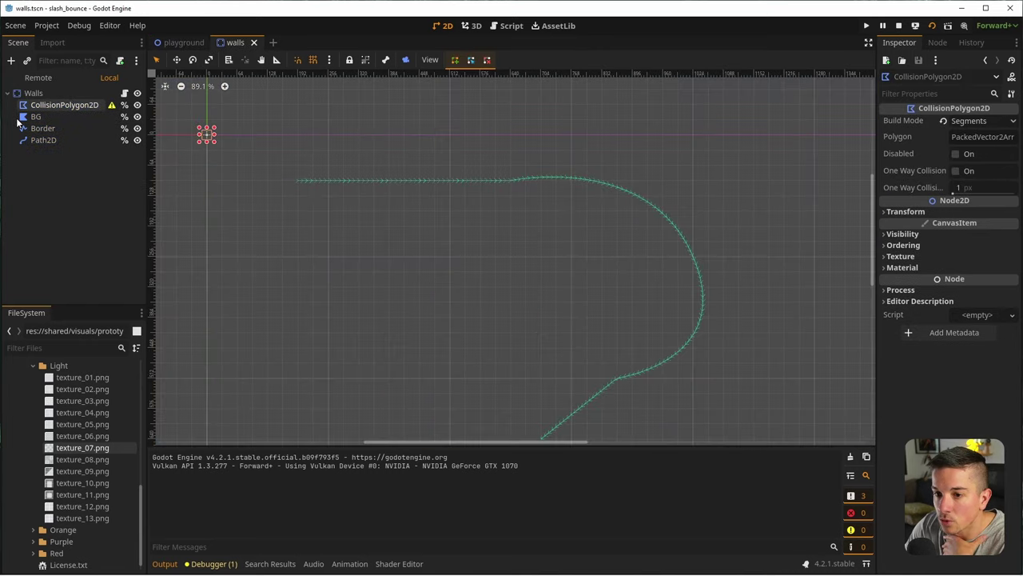
drag(54, 106, 53, 149)
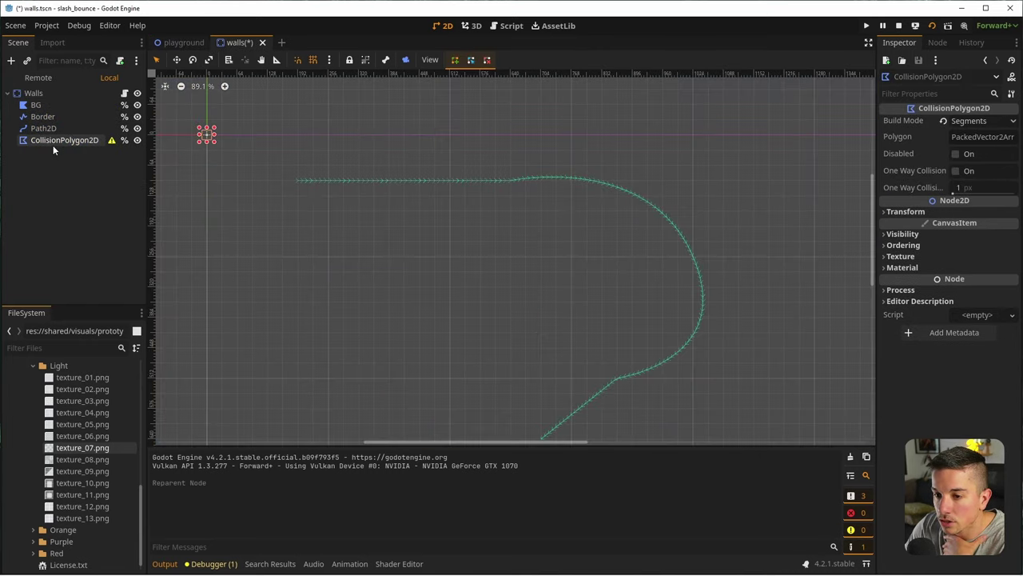
key(F5)
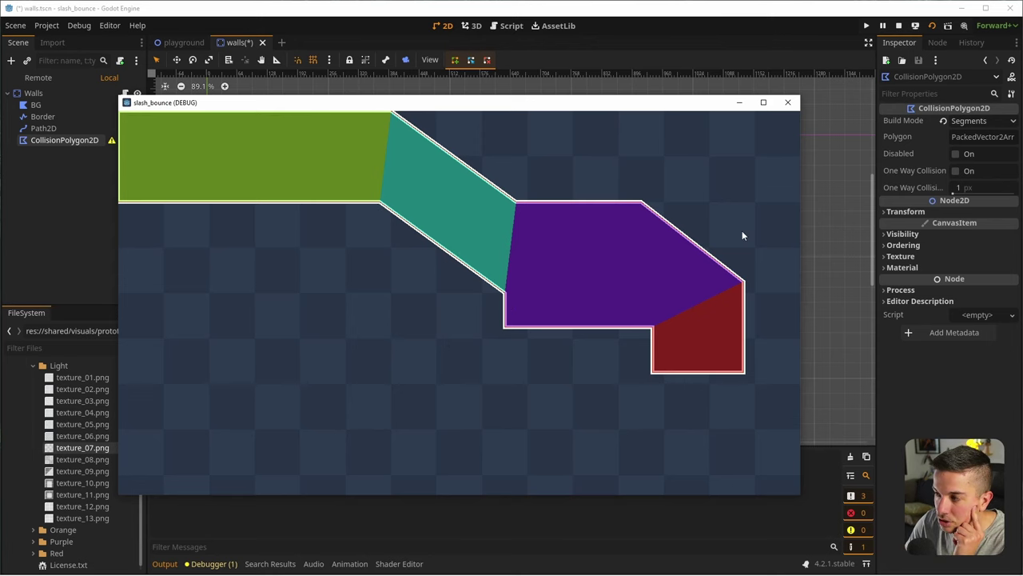
Close the running game, set the CollisionPolygon2D's Build Mode to Solids and test-run the walls scene
click(788, 102)
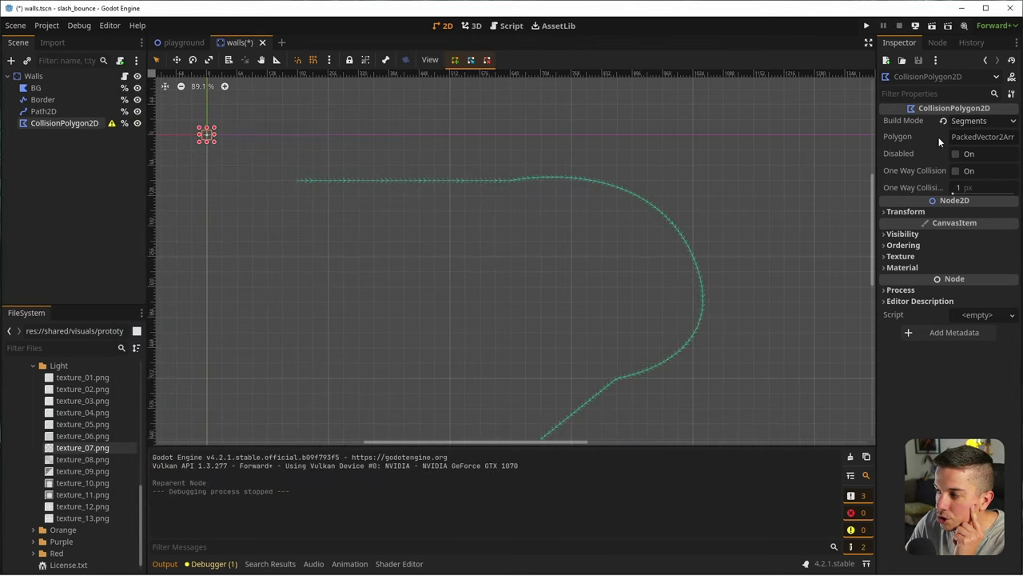
click(972, 122)
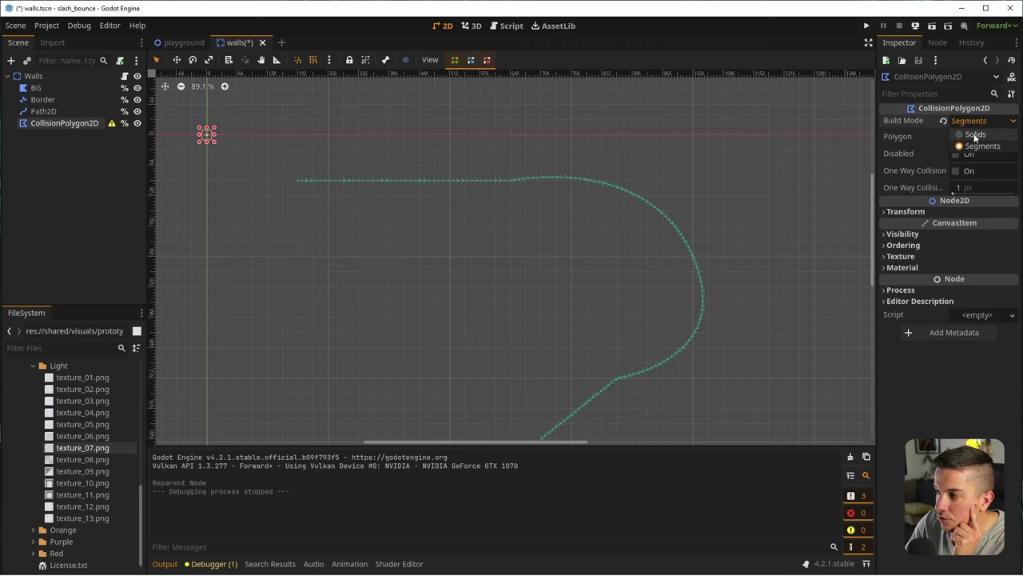
click(969, 136)
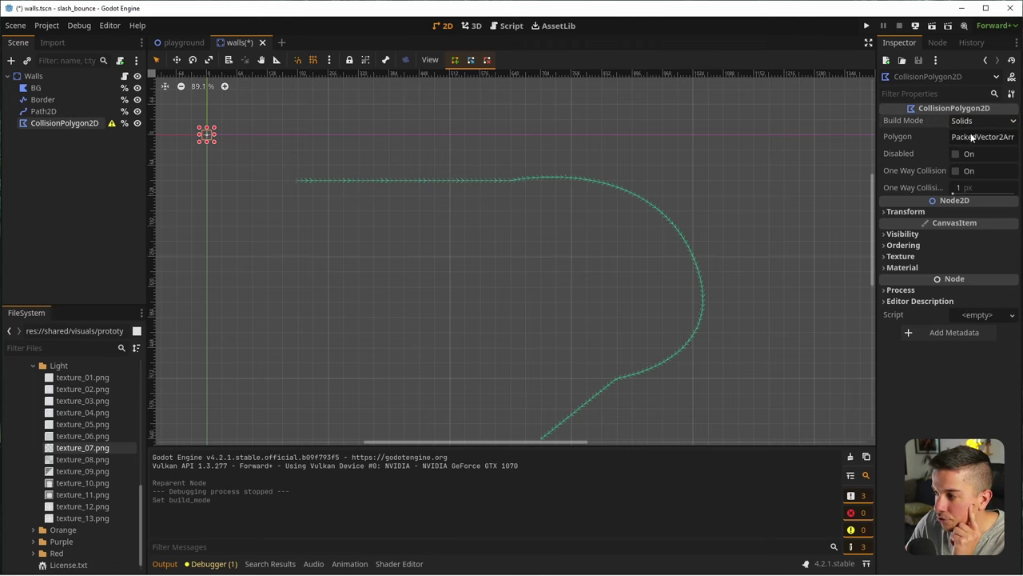
key(F6)
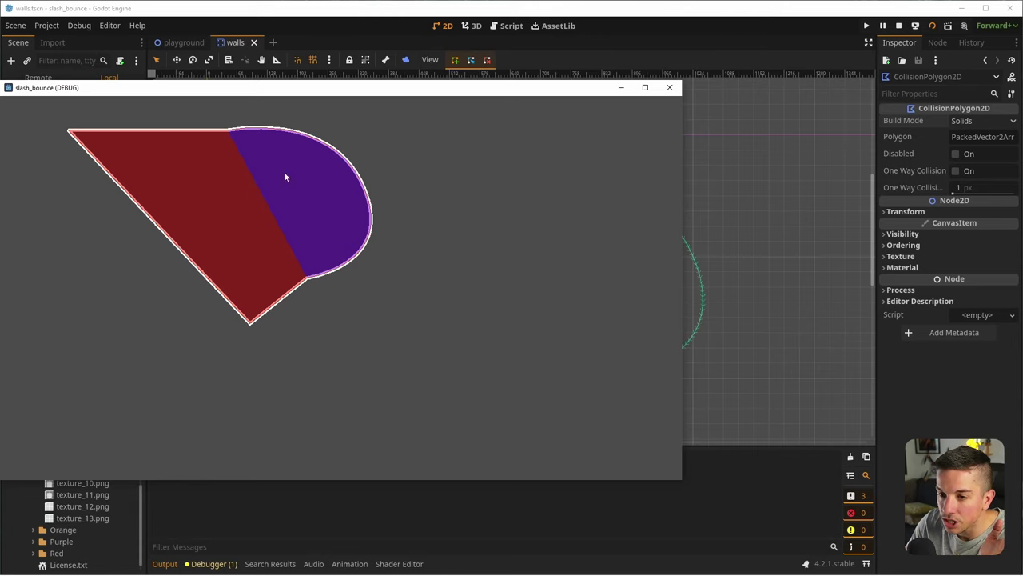
click(669, 87)
Set the CollisionPolygon2D's Build Mode back to Segments and test-run the walls scene again
click(972, 122)
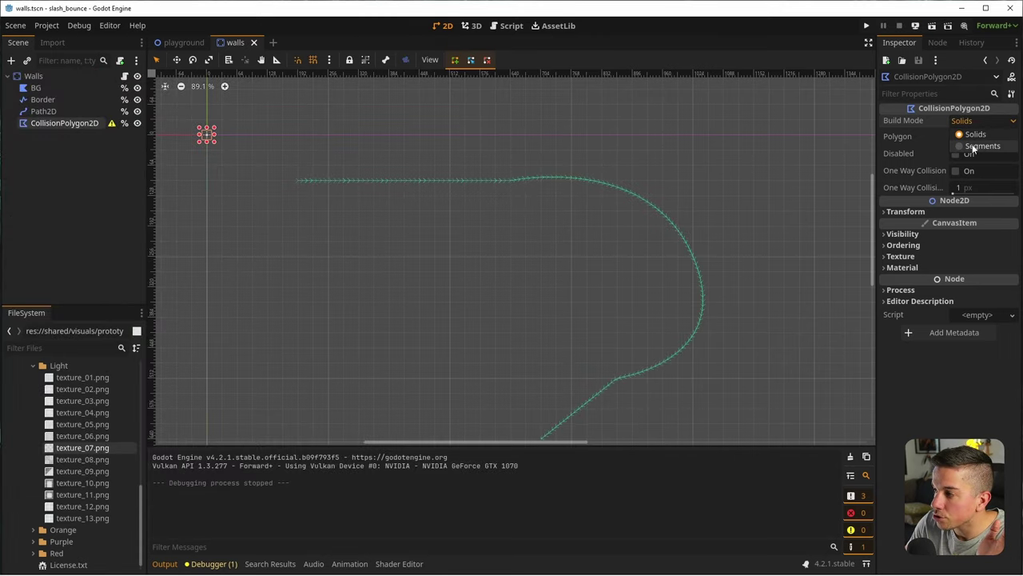
click(969, 136)
click(932, 25)
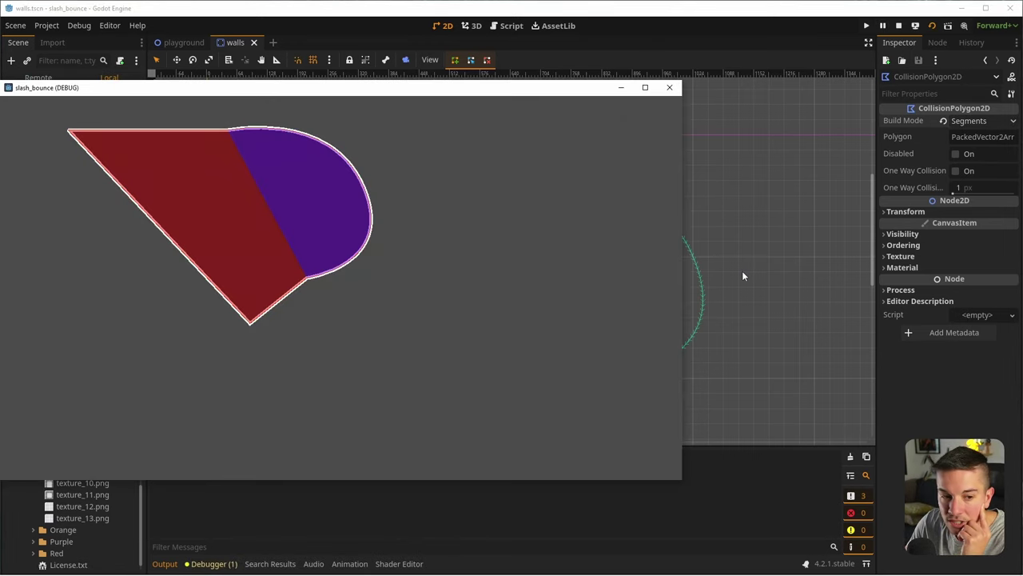
click(669, 87)
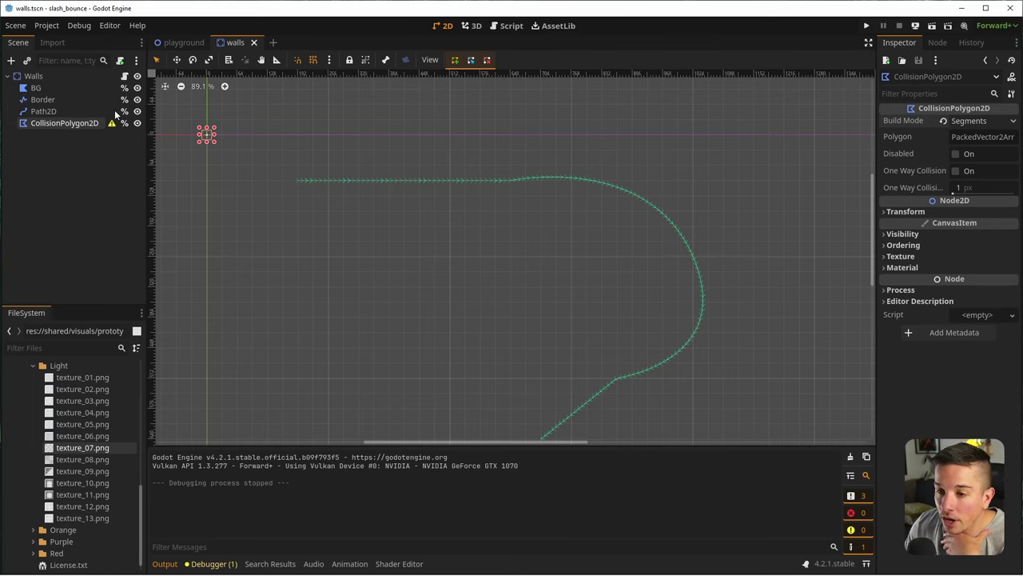
Deselect the collision node and collapse the Output panel to enlarge the 2D viewport
click(88, 168)
middle_drag(343, 280, 358, 248)
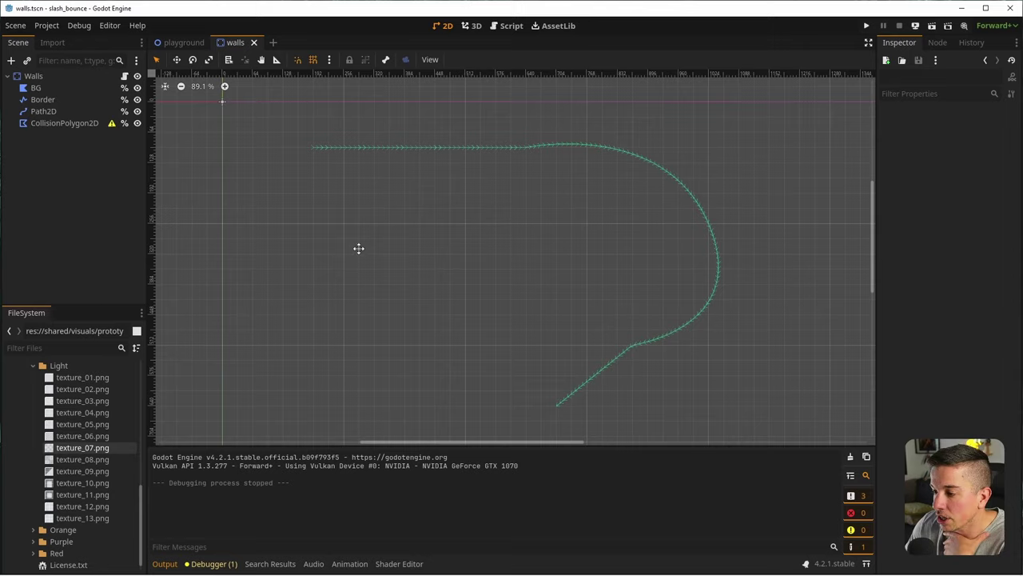
click(165, 564)
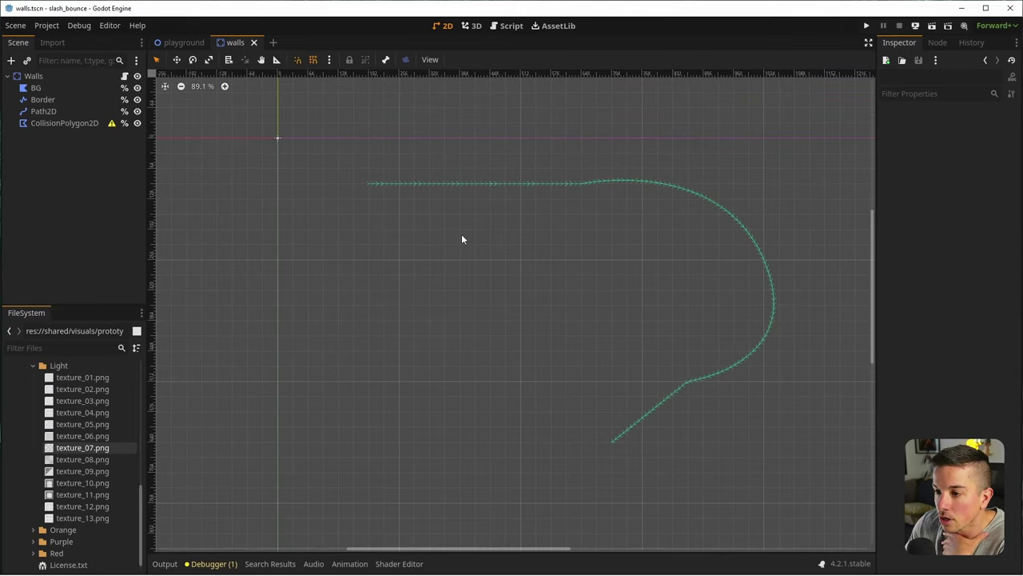
scroll(456, 232, up, 3)
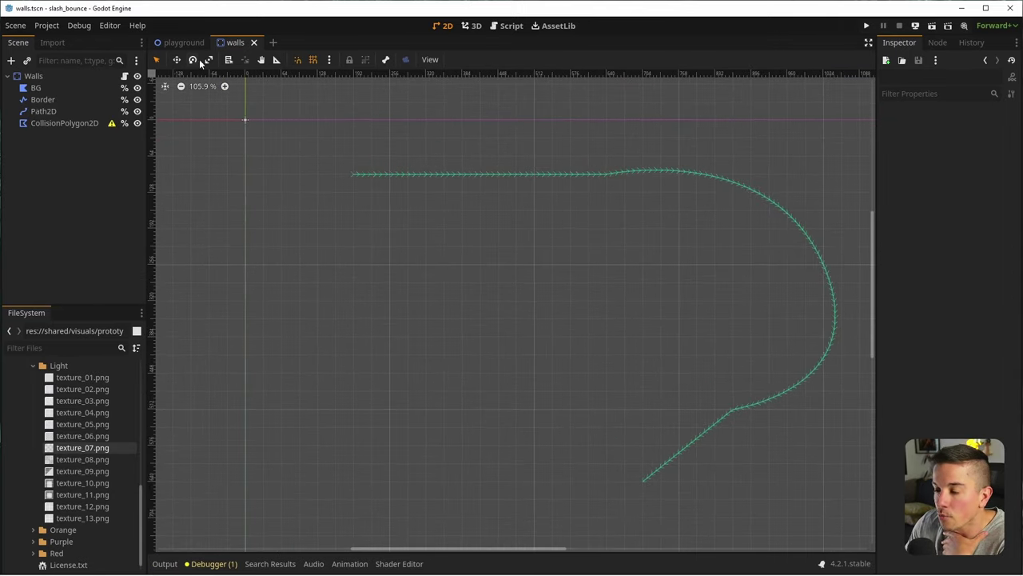
Draw a closed four-point polygon on the BG node beside the scene origin, overlapping the start of the path
click(51, 76)
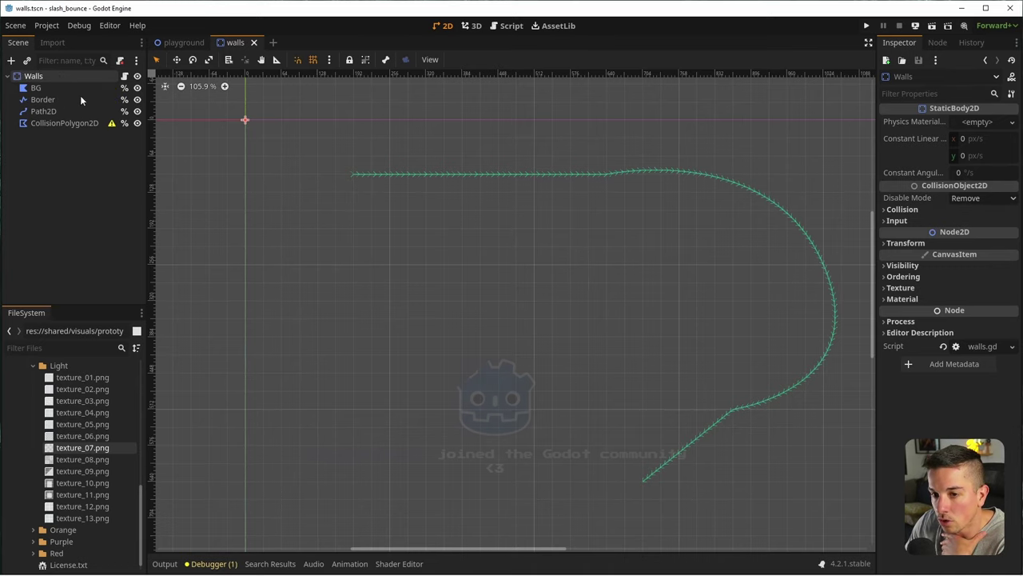
click(42, 88)
scroll(262, 160, down, 3)
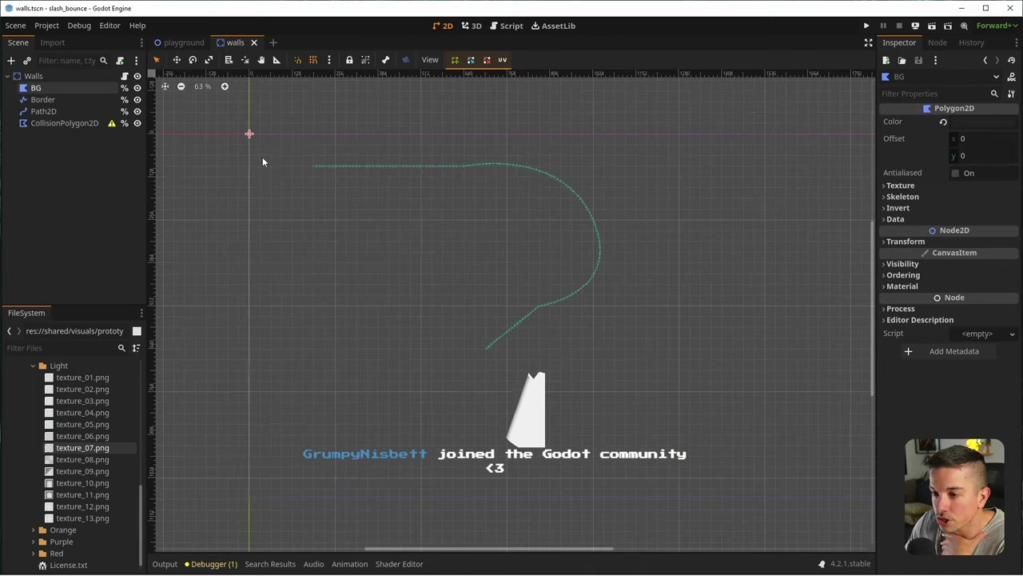
ctrl+scroll(324, 150, up, 3)
click(455, 59)
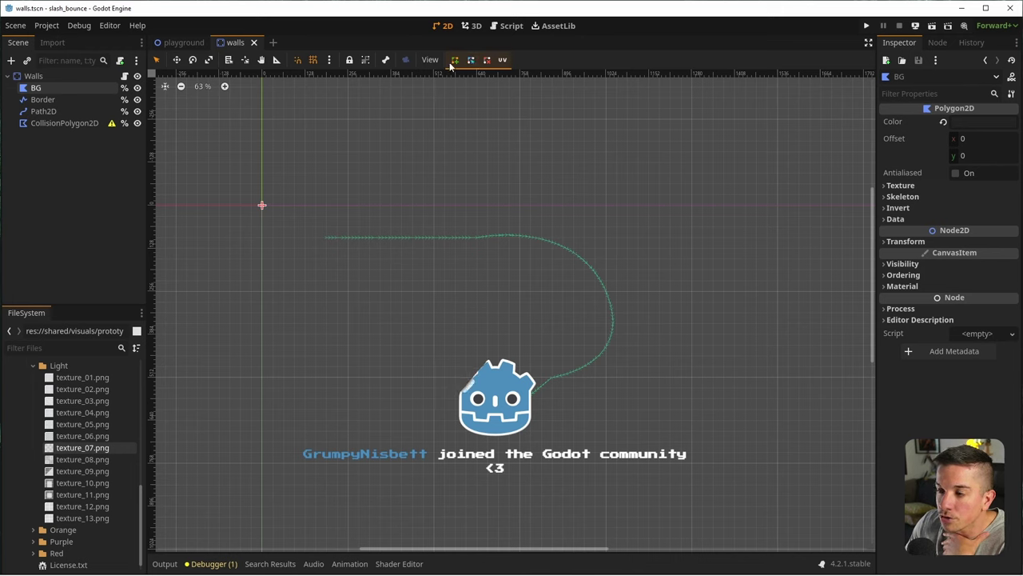
click(272, 206)
click(412, 206)
click(423, 302)
click(283, 312)
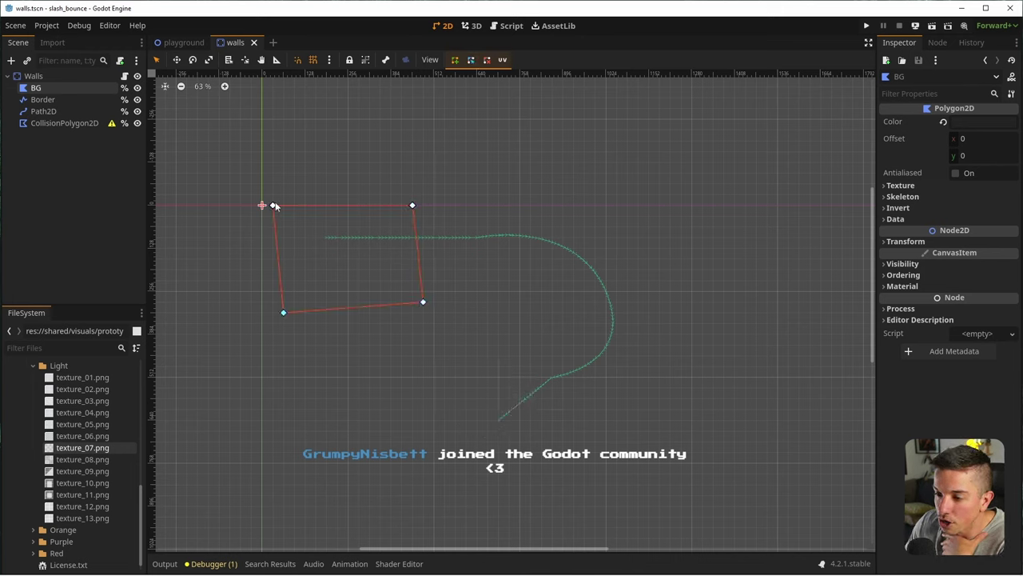
click(273, 205)
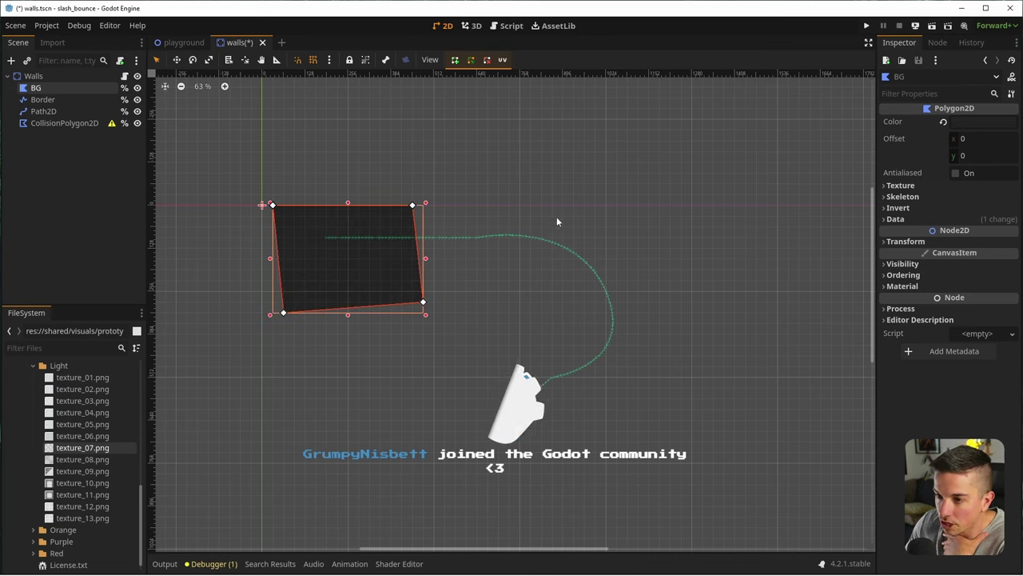
Reset the BG node's Polygon data to remove the test shape
click(898, 207)
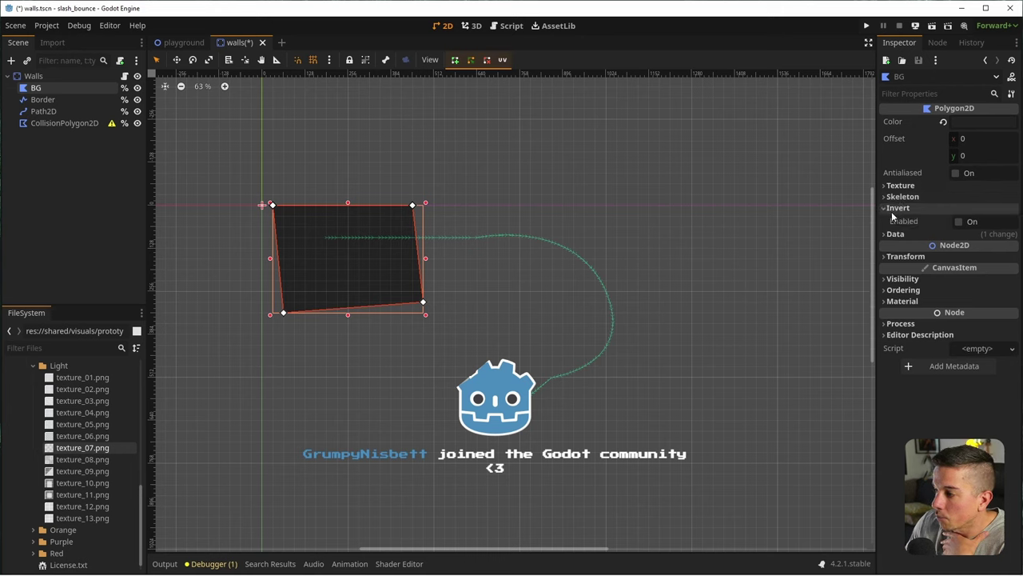
click(898, 207)
click(894, 219)
click(947, 232)
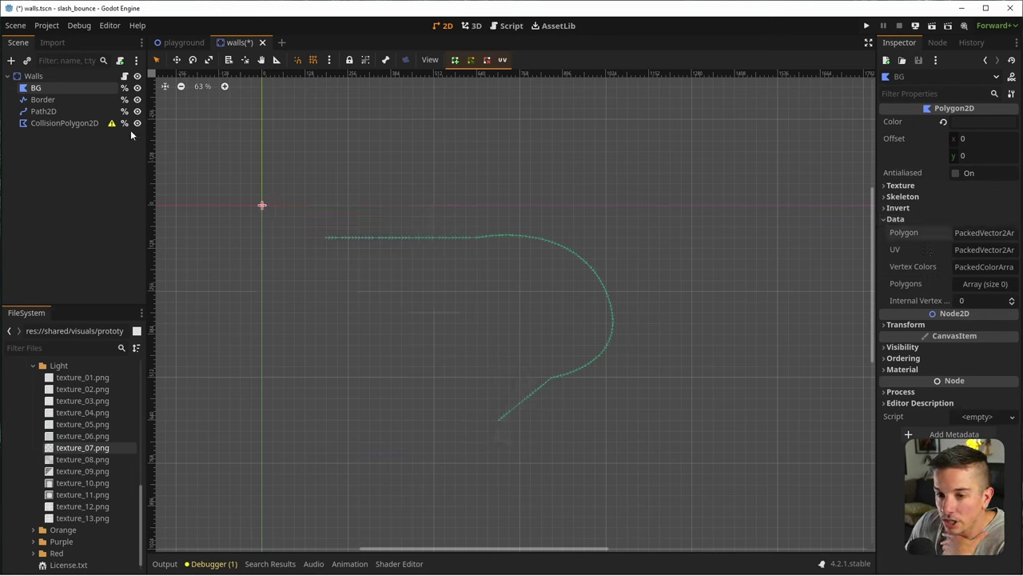
Draw a closed four-point test outline on the Border line and reset its Points
click(43, 99)
click(273, 205)
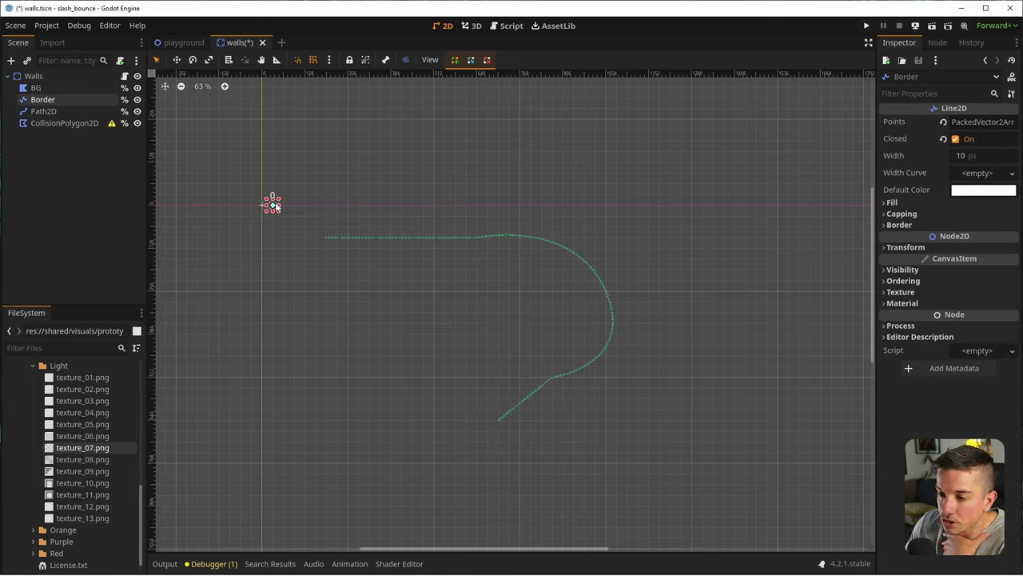
click(477, 141)
click(498, 313)
click(229, 345)
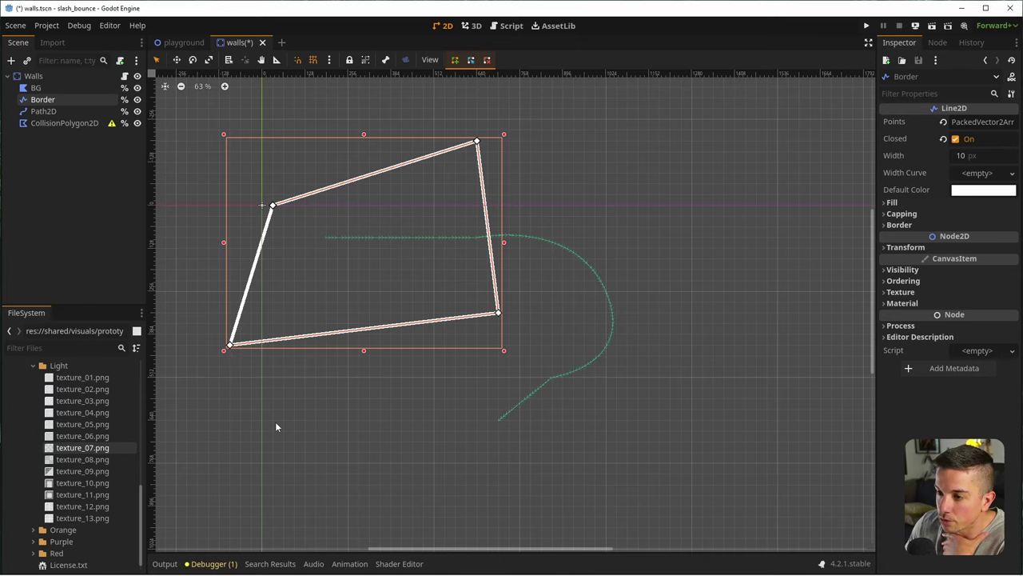
click(943, 121)
Reshape the Path2D curve by extending its straight upper segment slightly and turning the curved point's handles nearly vertical
click(44, 112)
scroll(521, 270, up, 5)
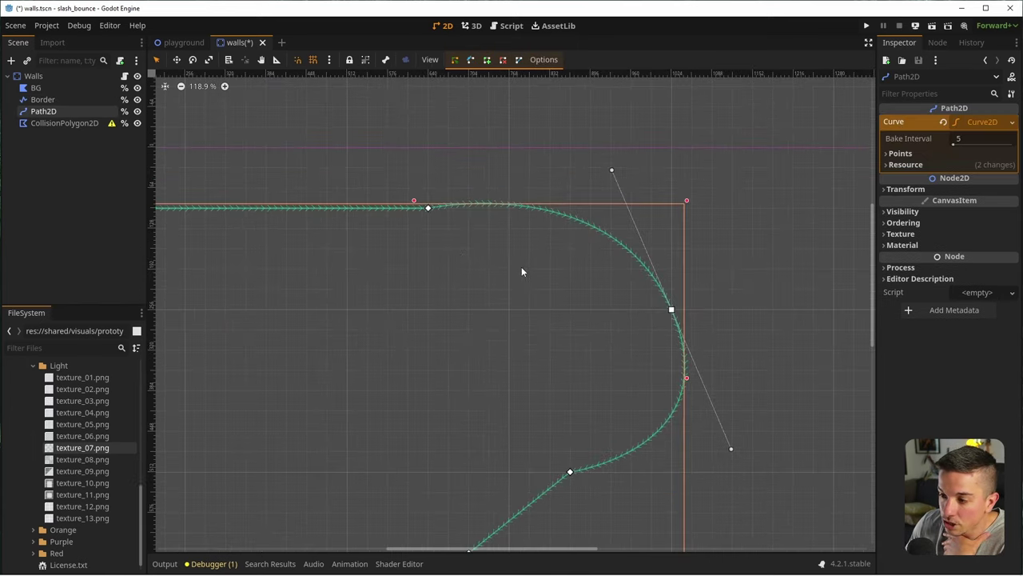
scroll(432, 264, down, 5)
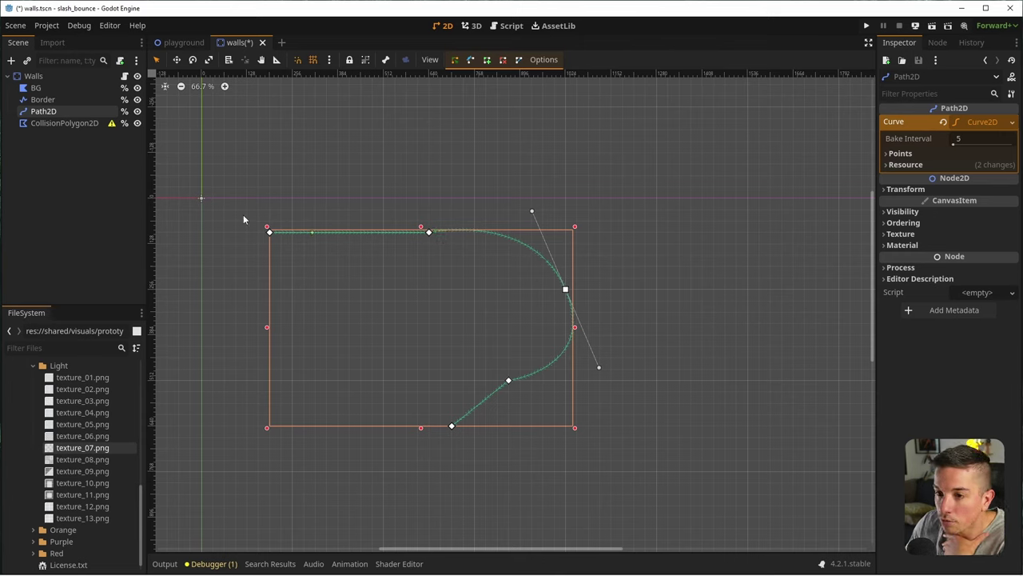
mouse_move(429, 234)
mouse_down()
mouse_move(426, 265)
mouse_move(442, 252)
mouse_move(315, 240)
mouse_move(464, 235)
mouse_move(441, 233)
mouse_up()
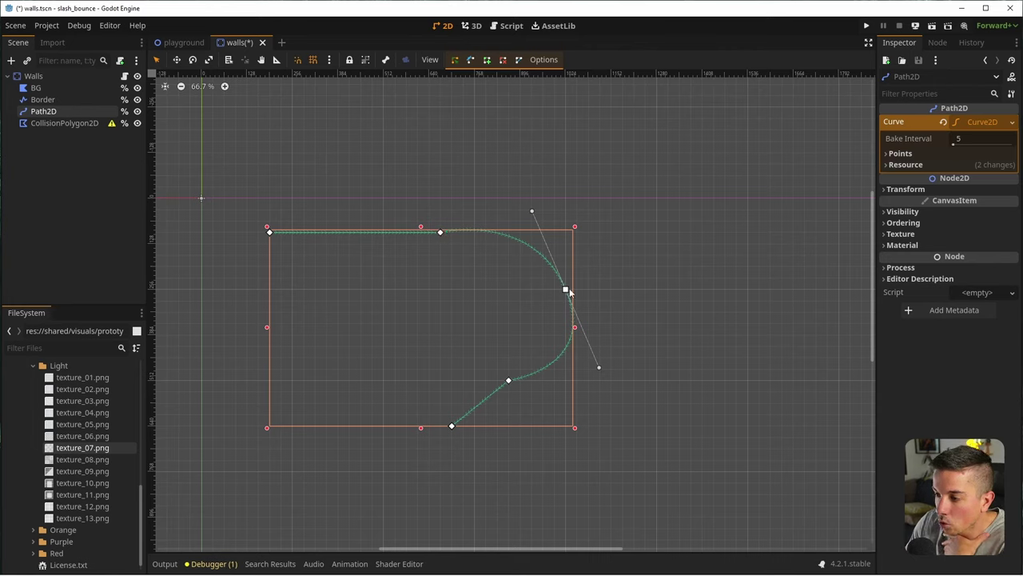
drag(532, 211, 511, 322)
drag(620, 257, 563, 190)
Compare the CollisionPolygon2D and Path2D nodes in the walls scene, and clear the selection
click(65, 124)
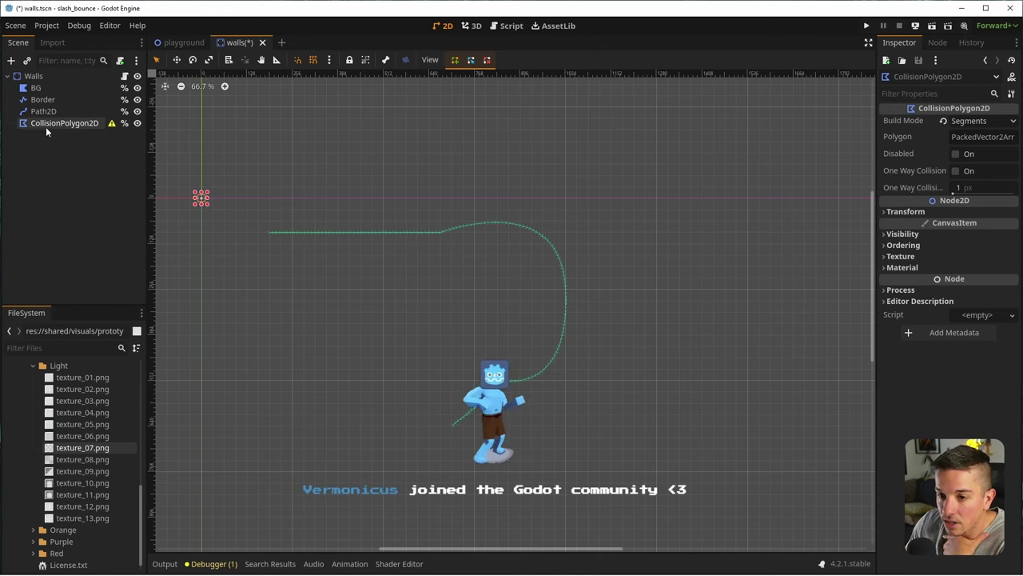
click(21, 113)
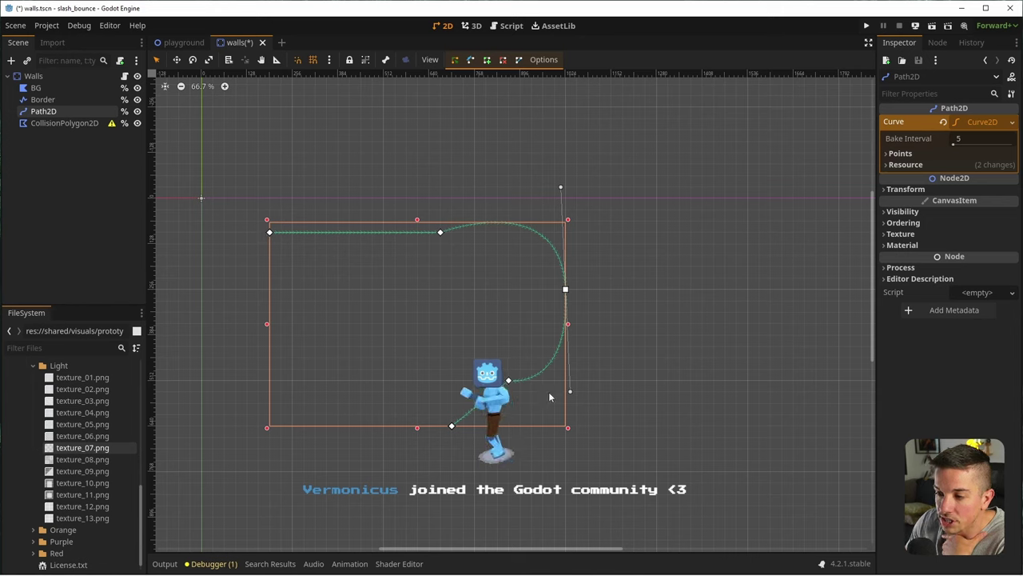
click(56, 121)
click(47, 111)
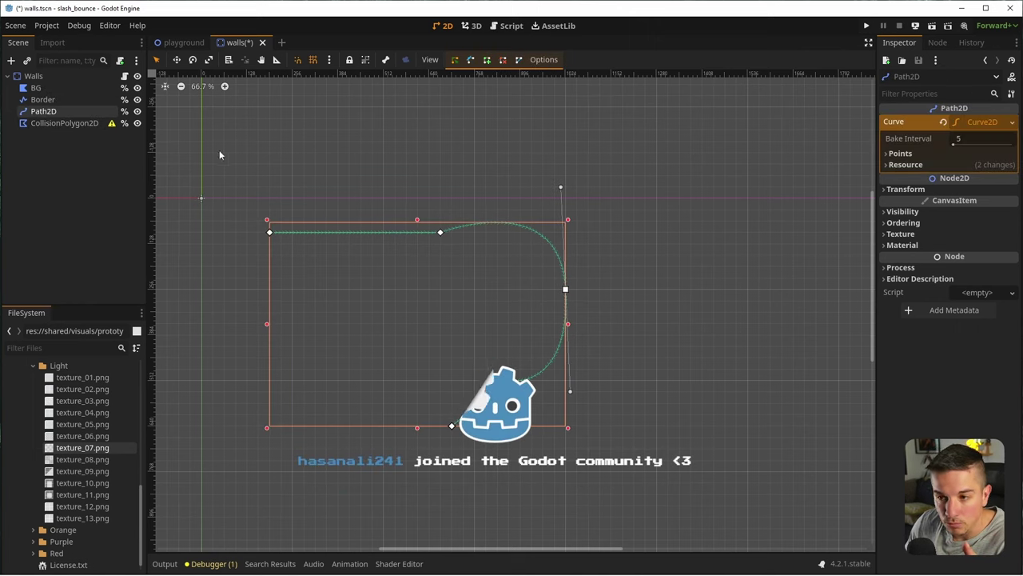
click(84, 162)
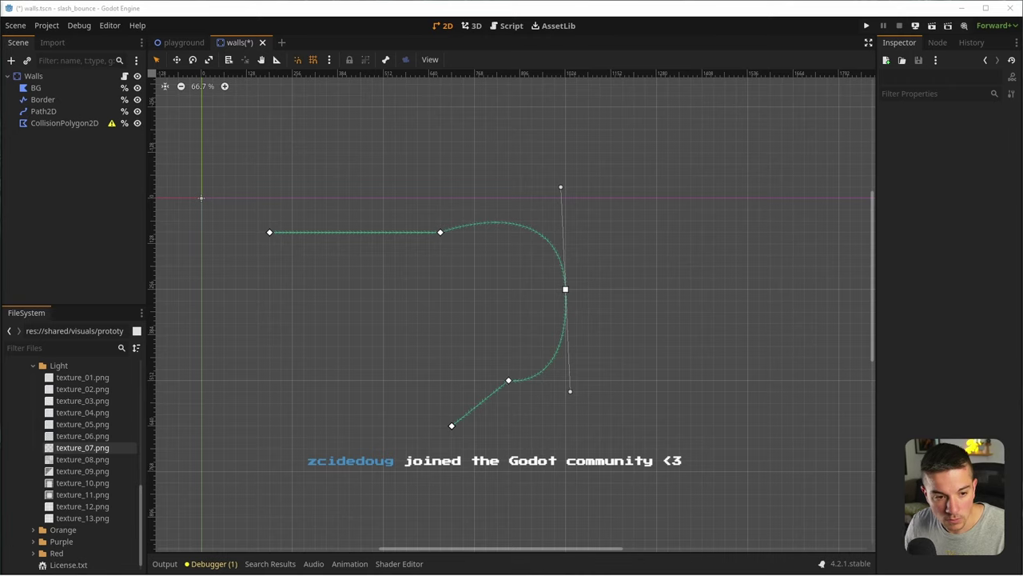
Switch to the browser, enlarge the window and review the SmartShape2D repository's README images on GitHub
key(alt+Tab)
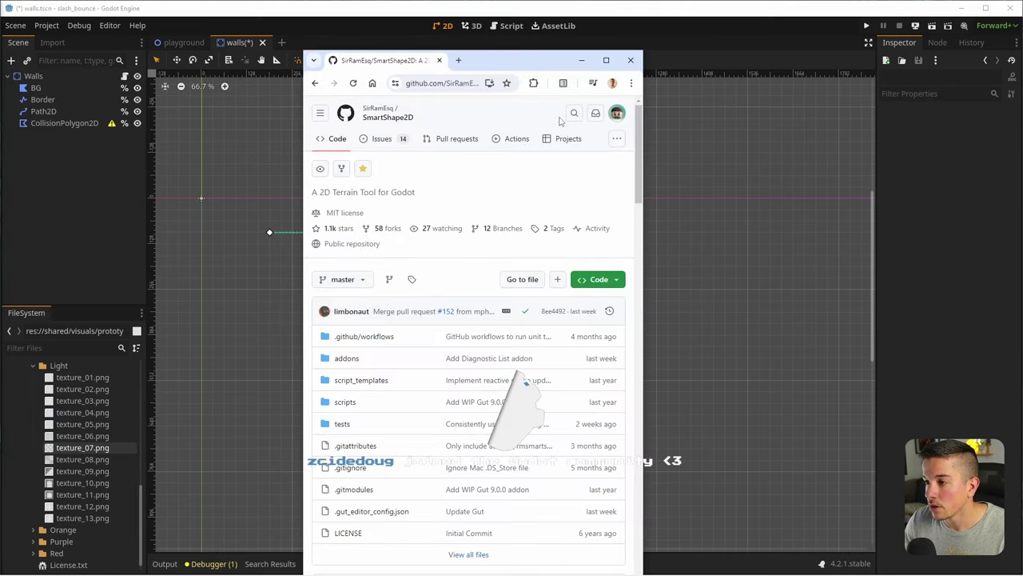
double_click(536, 61)
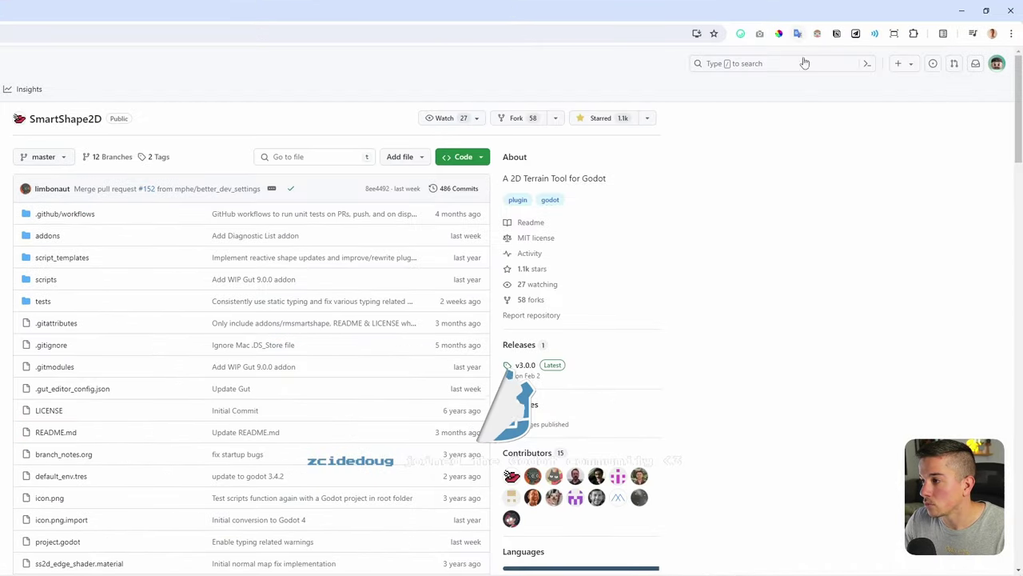
click(893, 34)
click(799, 146)
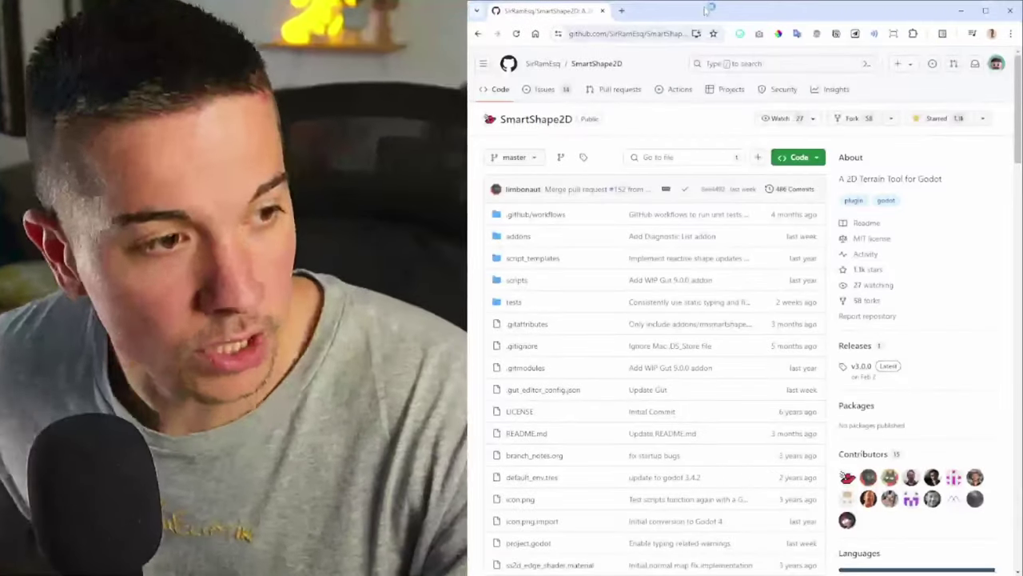
scroll(787, 216, down, 1)
scroll(703, 264, down, 6)
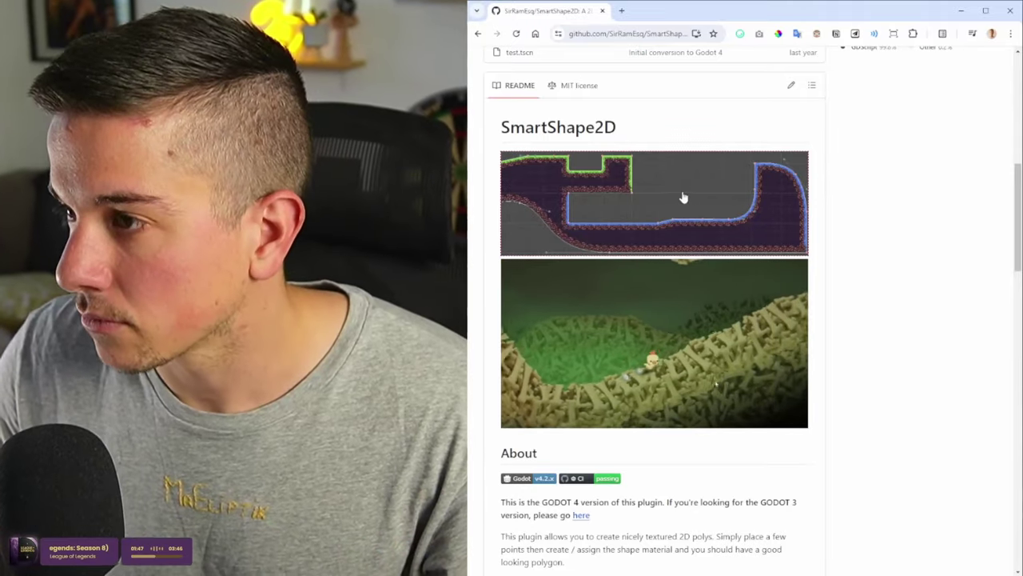
scroll(653, 279, up, 1)
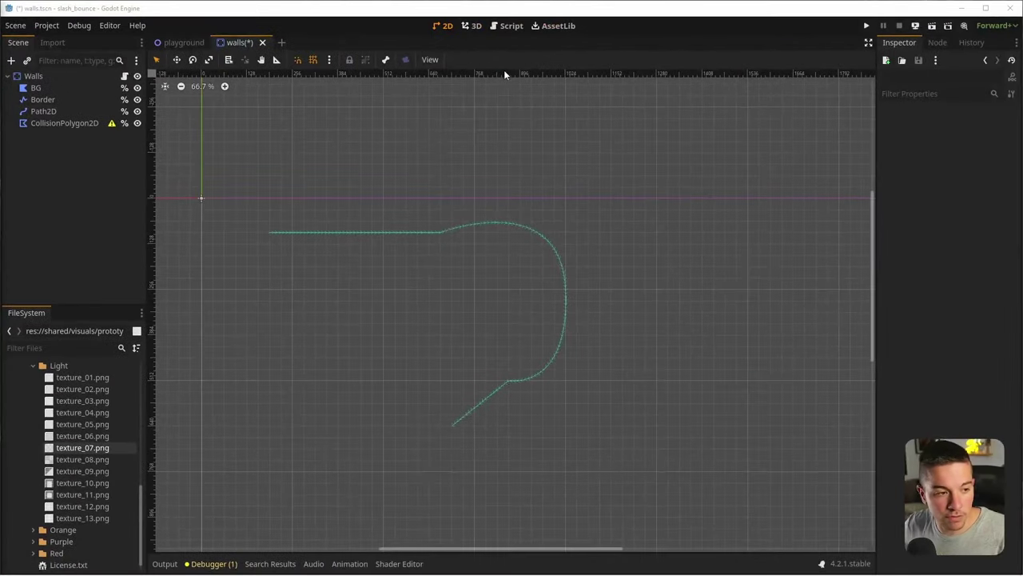
Save the walls scene and open the playground scene to view its wall outline
click(182, 42)
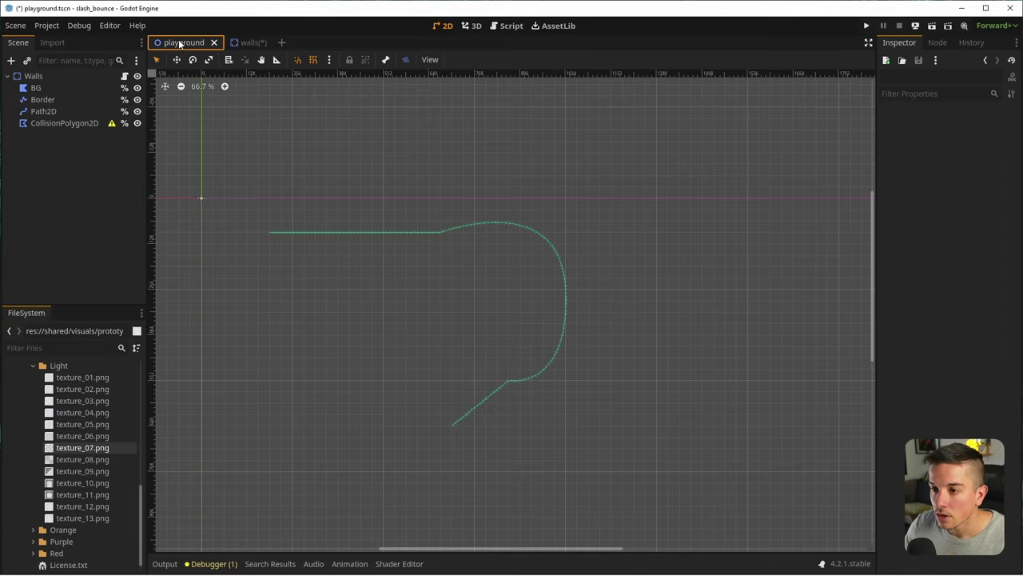
click(238, 42)
key(ctrl+s)
click(171, 43)
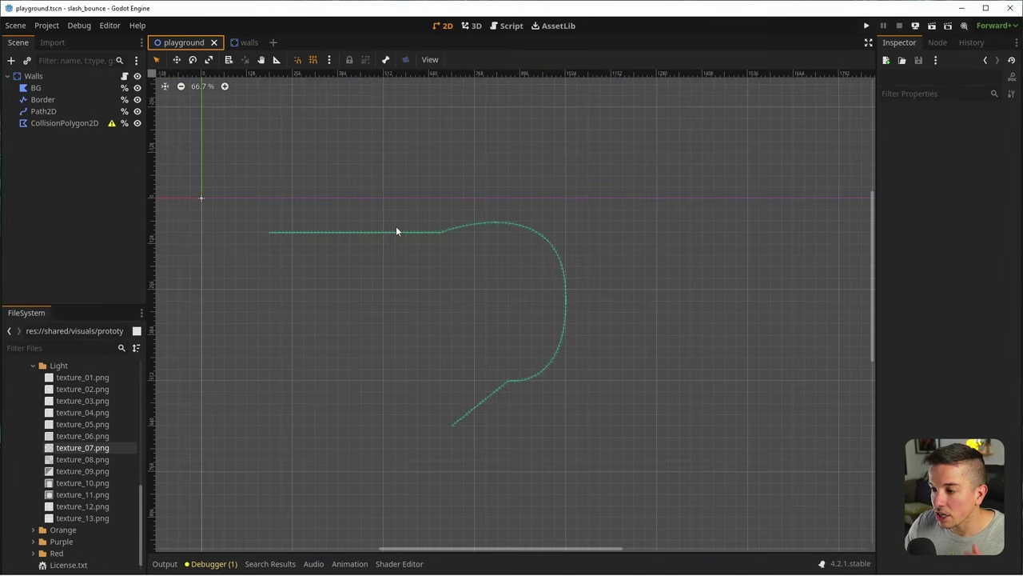
scroll(406, 254, down, 1)
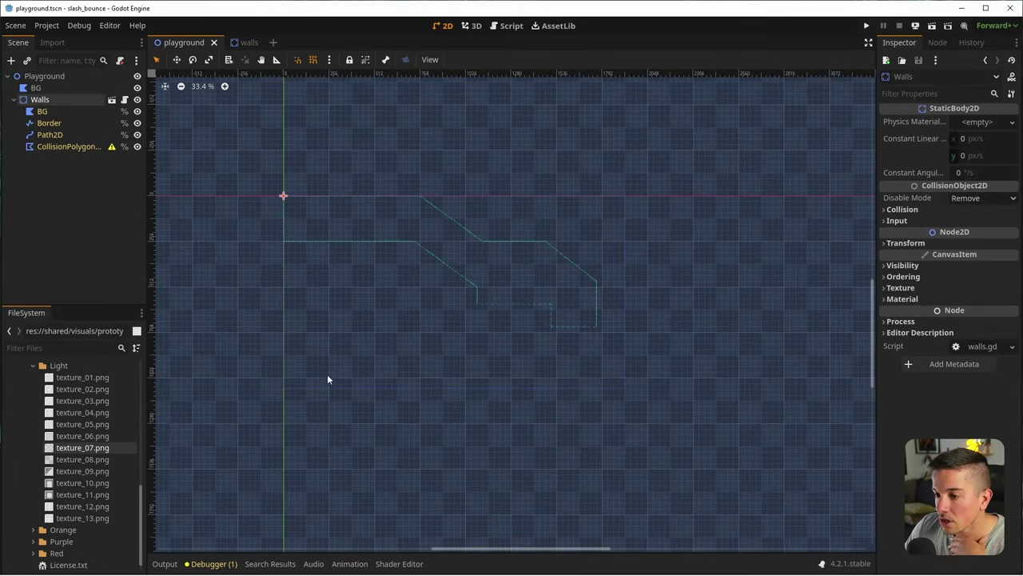
scroll(572, 254, up, 2)
shift+scroll(327, 240, left, 2)
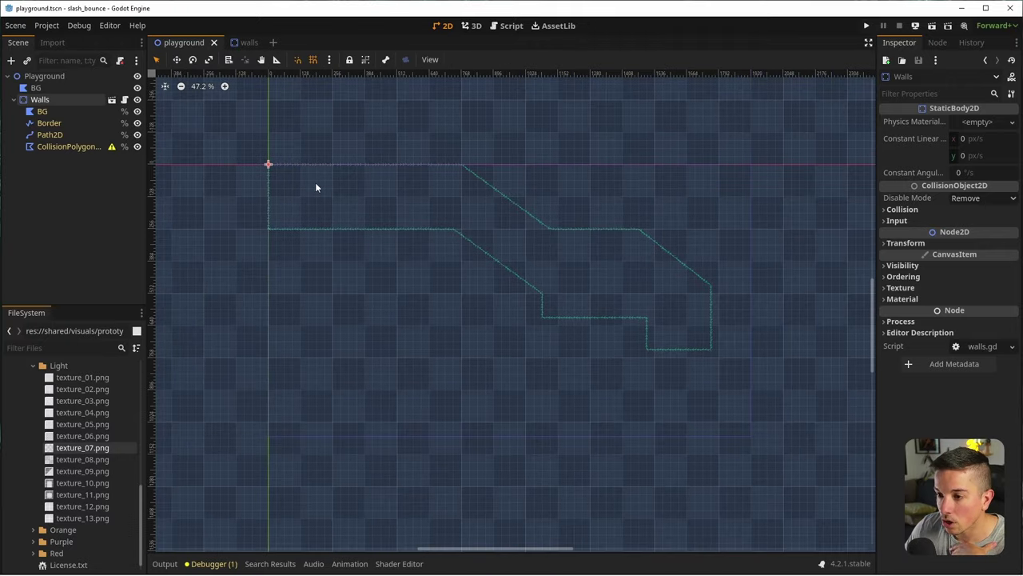
Move the CollisionPolygon2D node to the first child position under Walls in the walls scene, and return to the playground scene
scroll(288, 168, up, 3)
click(270, 150)
click(276, 156)
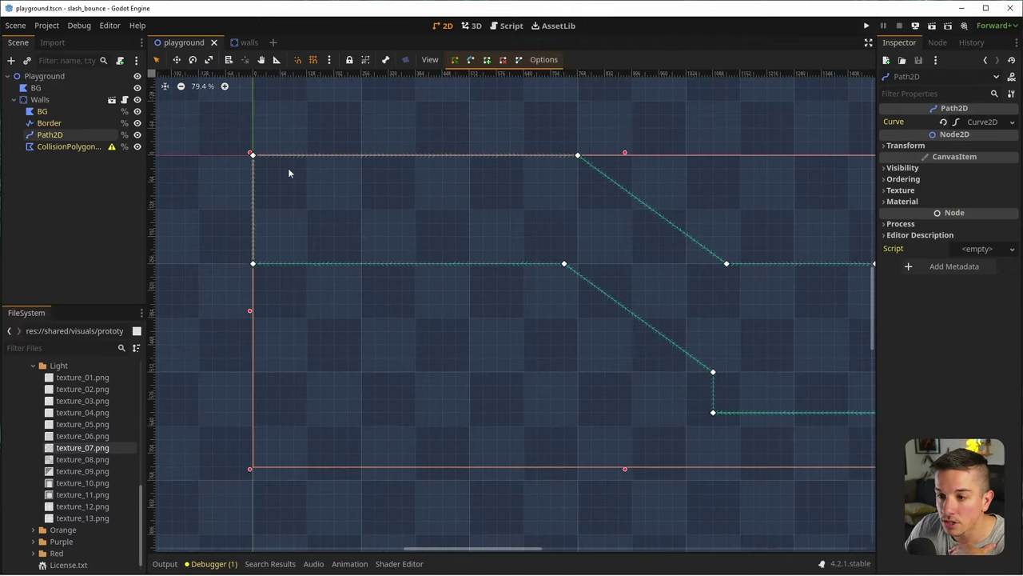
click(53, 146)
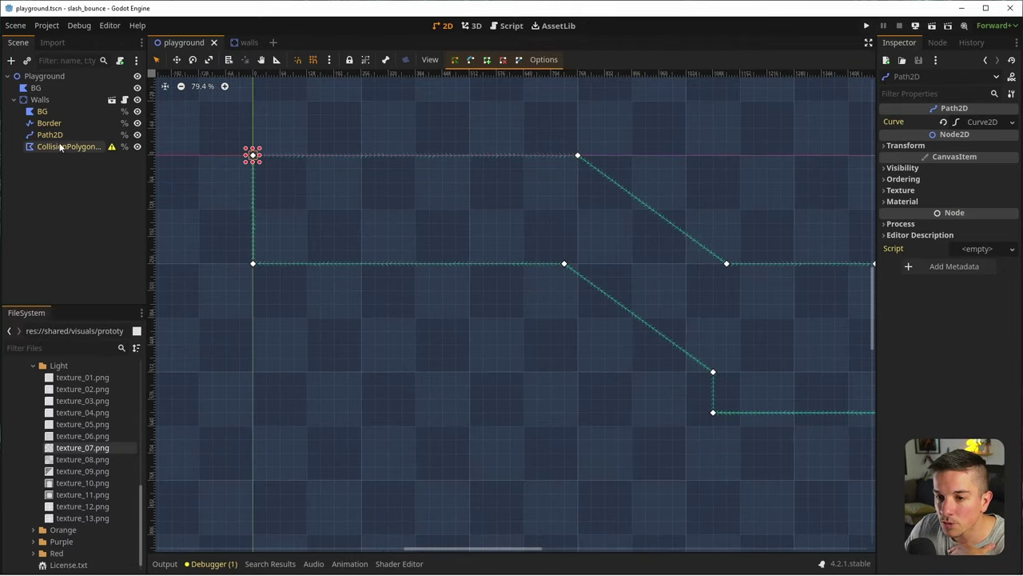
click(243, 42)
drag(64, 124, 53, 83)
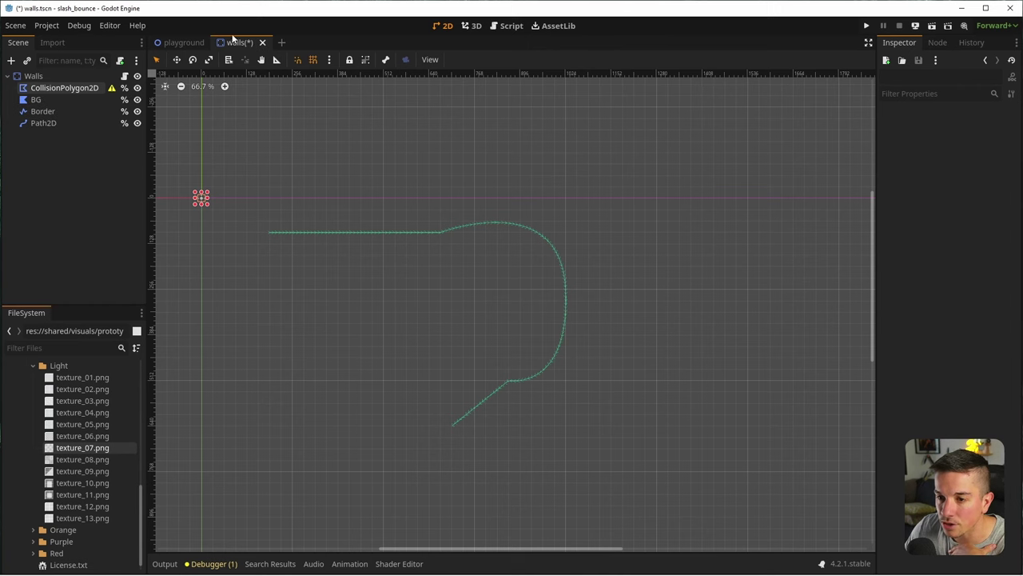
click(182, 42)
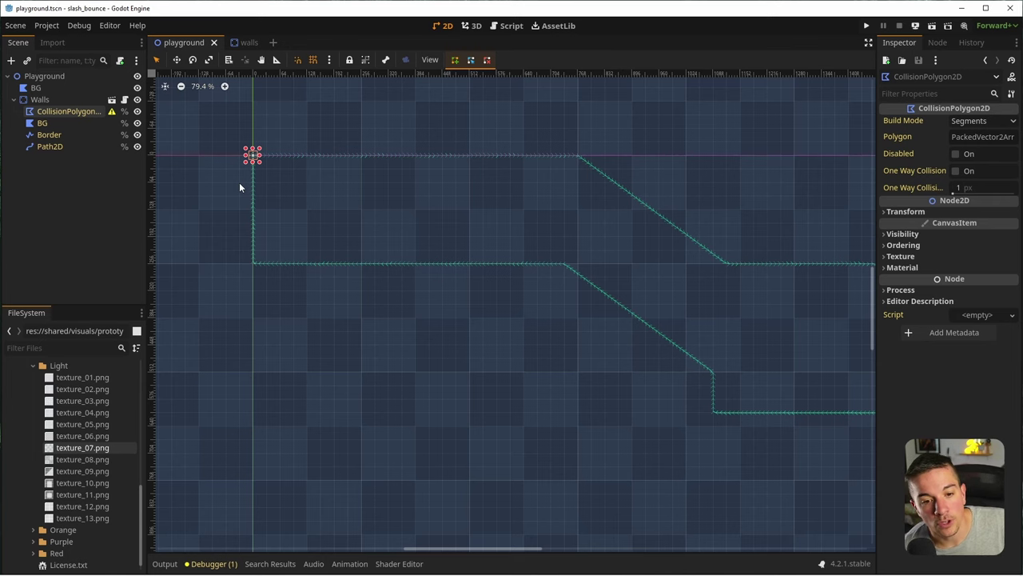
Review the create_walls function in walls.gd, covering the tessellate call and the collision polygon, background and border assignments
click(243, 42)
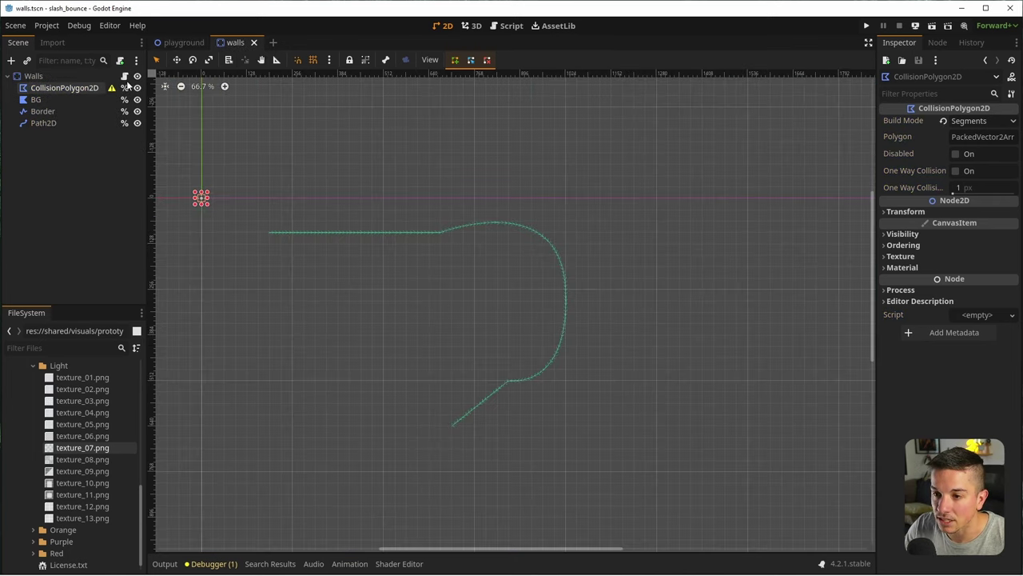
click(124, 77)
click(466, 310)
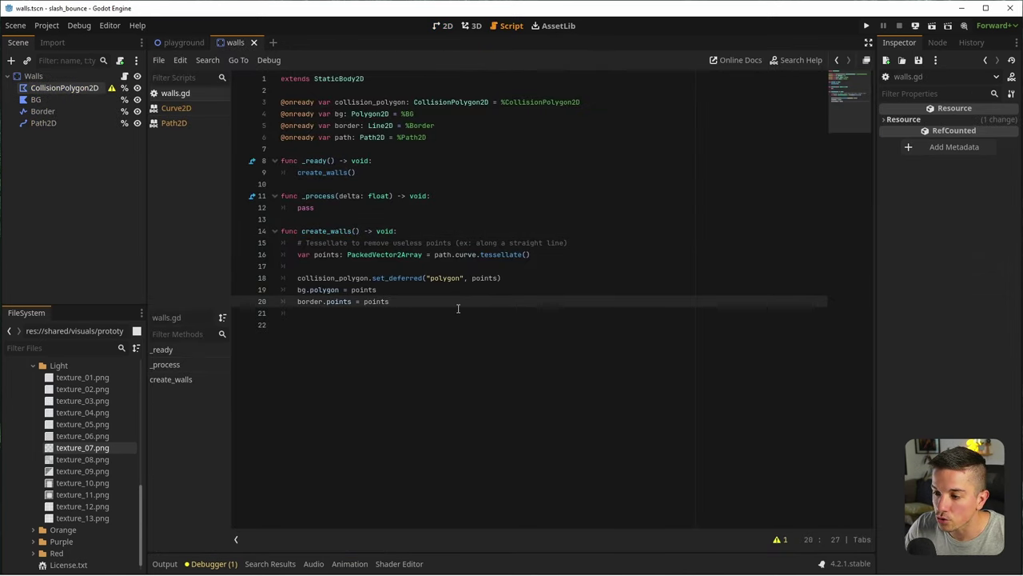
drag(457, 309, 282, 241)
click(610, 320)
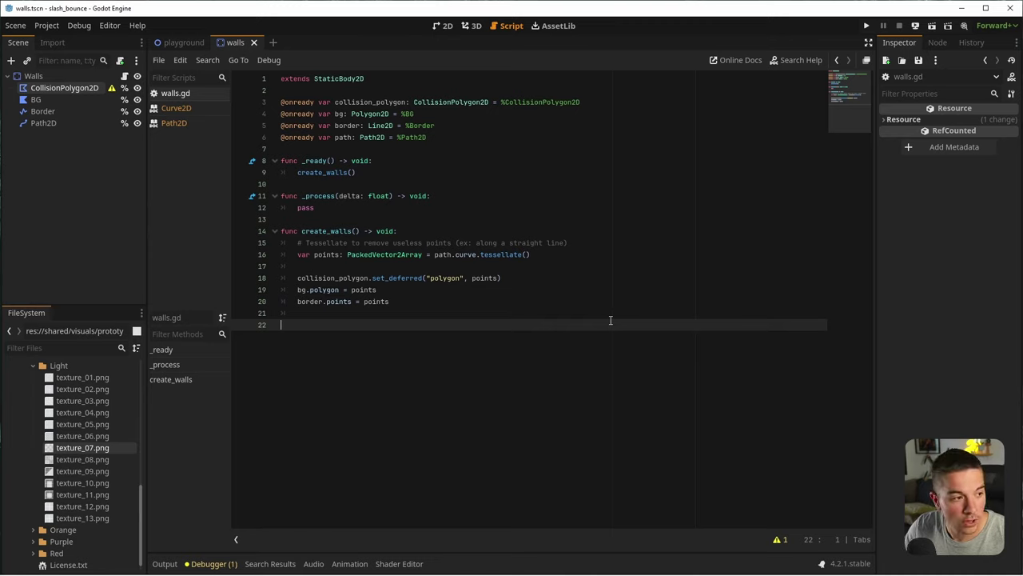
double_click(502, 254)
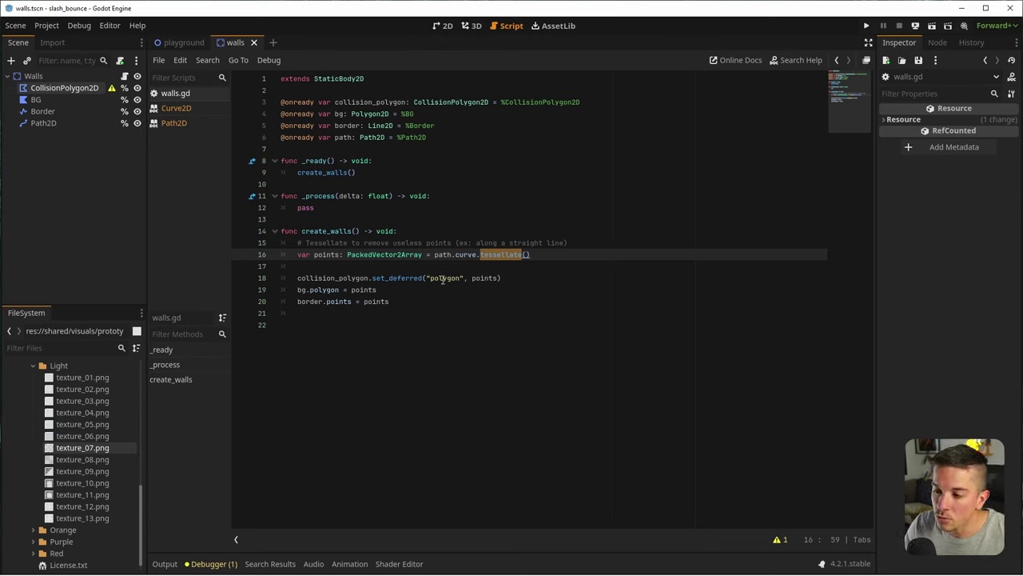
click(475, 278)
double_click(326, 277)
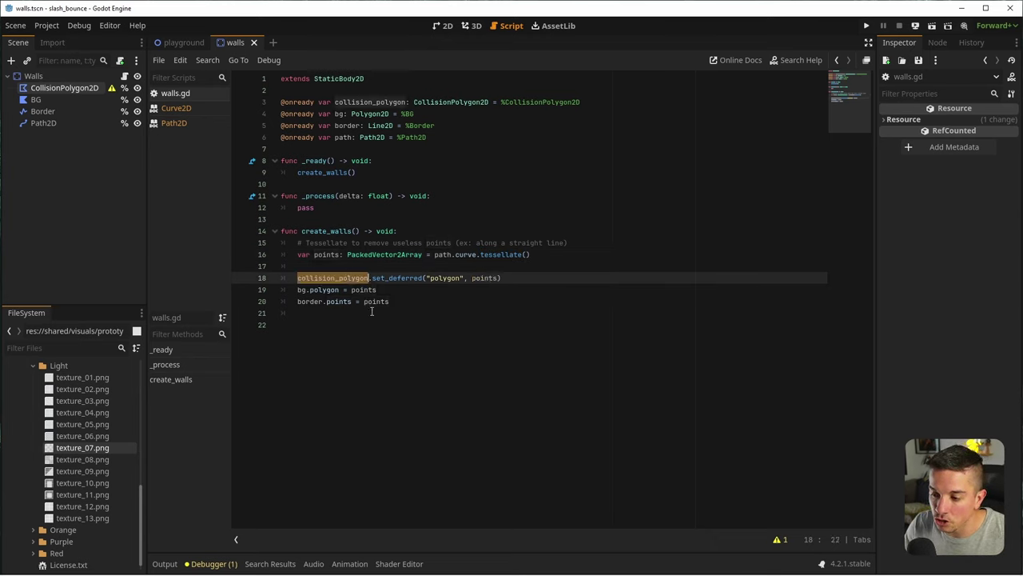
double_click(302, 289)
double_click(310, 302)
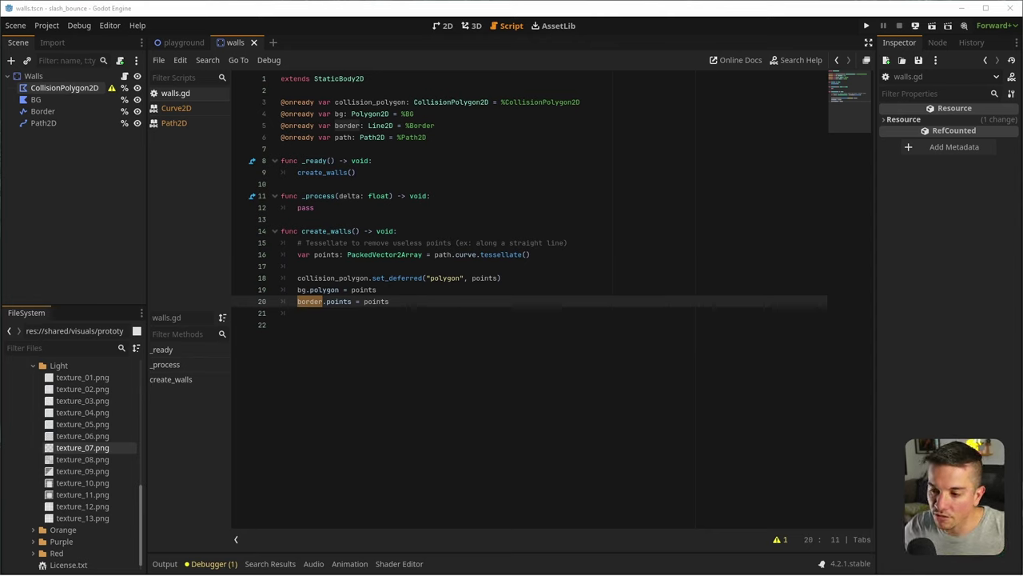
click(104, 74)
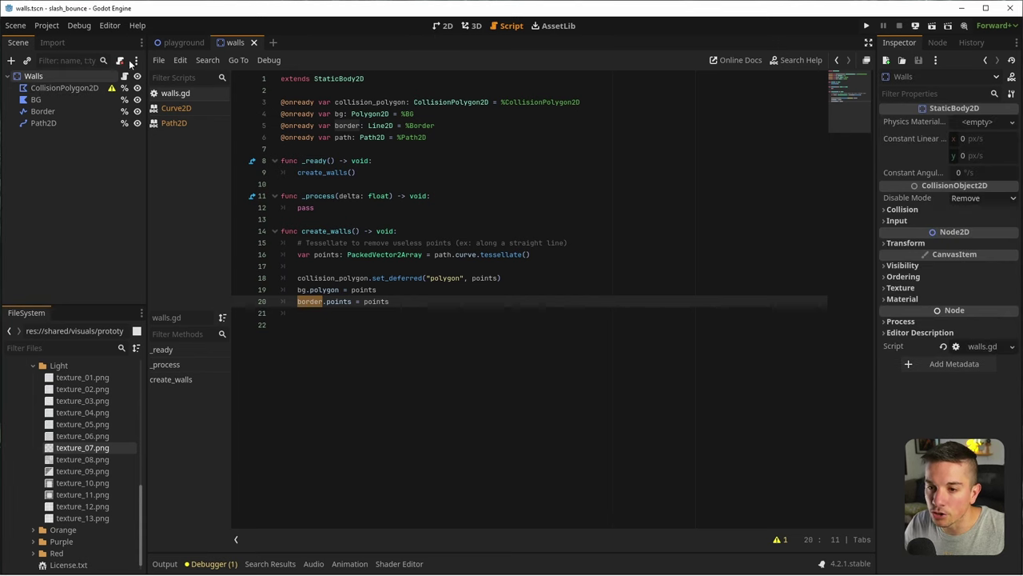
Show the playground scene in the 2D view and examine the points of the Walls instance's Path2D
click(182, 42)
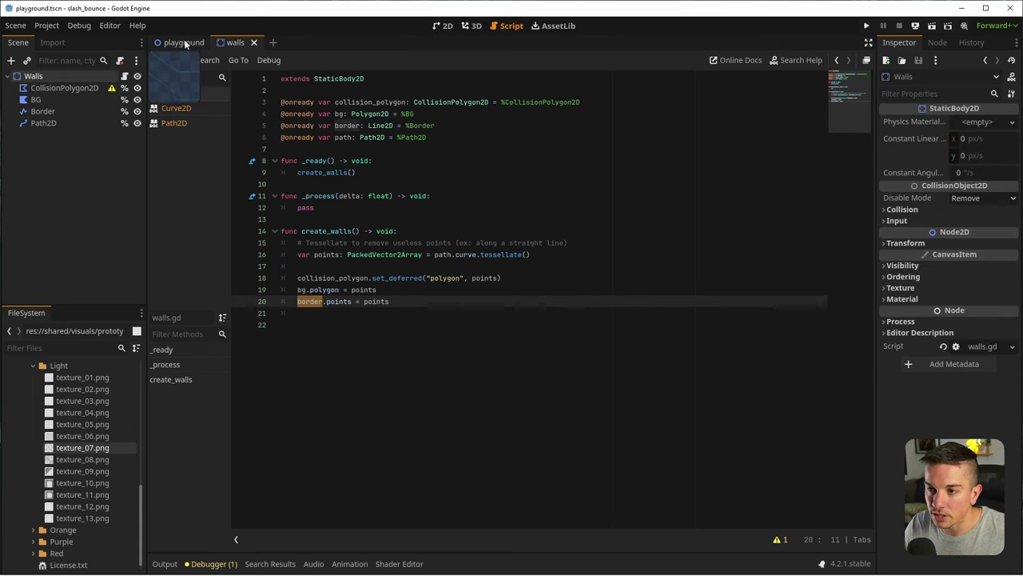
click(446, 26)
click(63, 147)
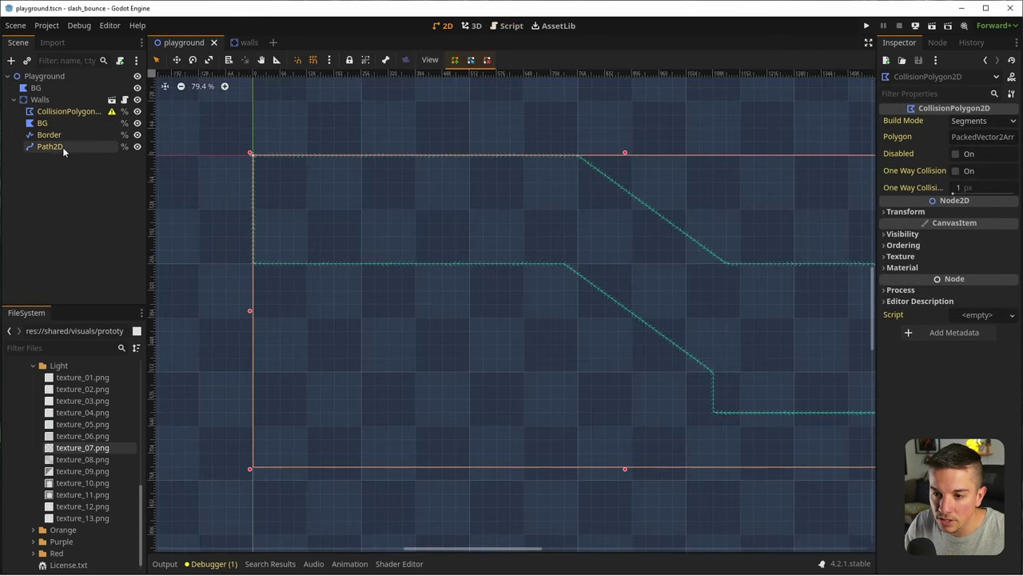
scroll(357, 177, up, 1)
scroll(581, 176, down, 3)
scroll(458, 254, up, 3)
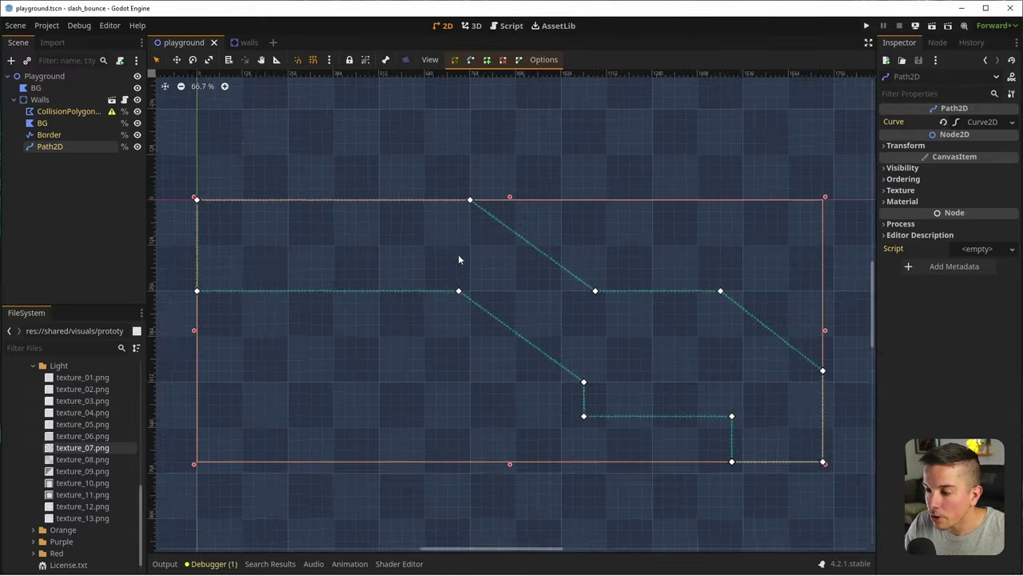
Try to reshape the playground's wall path by moving its upper and lower bend points
drag(478, 247, 436, 302)
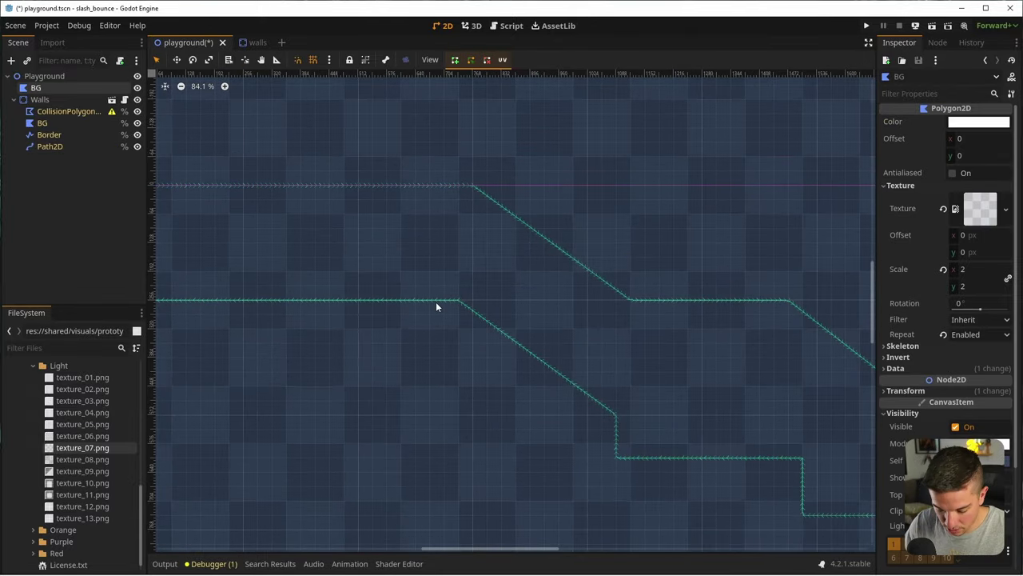
click(56, 147)
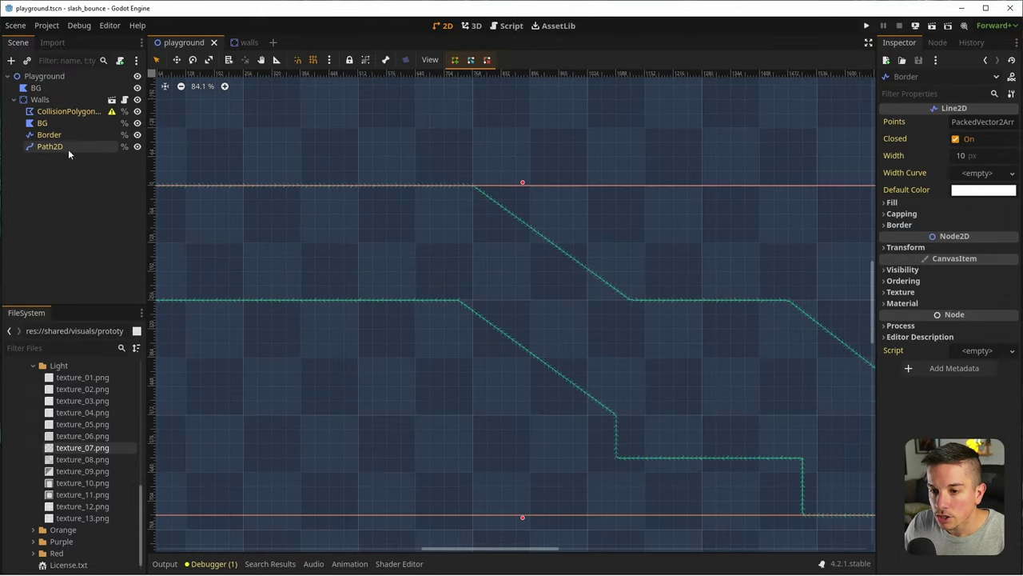
click(473, 187)
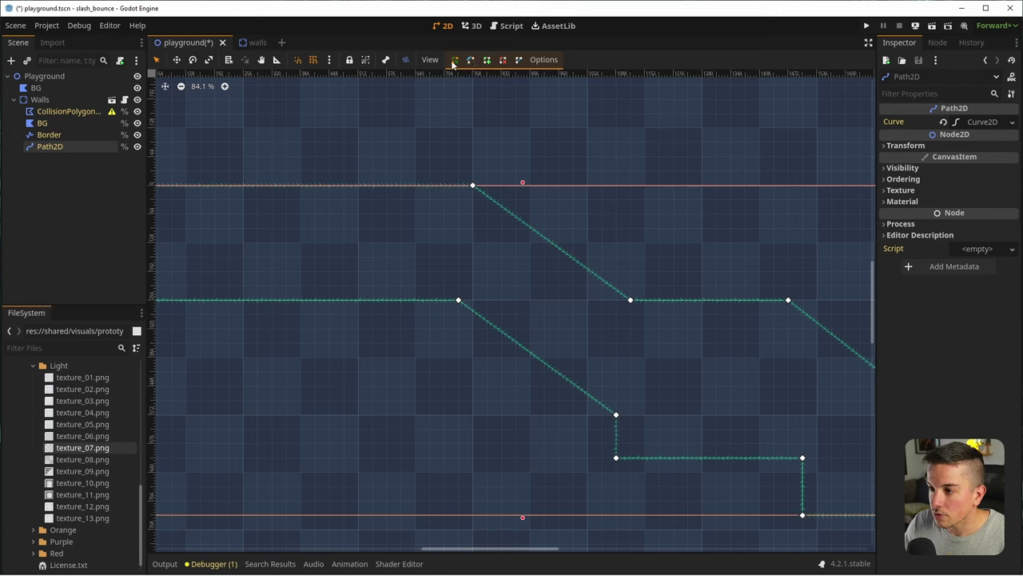
drag(472, 185, 444, 156)
drag(583, 155, 483, 310)
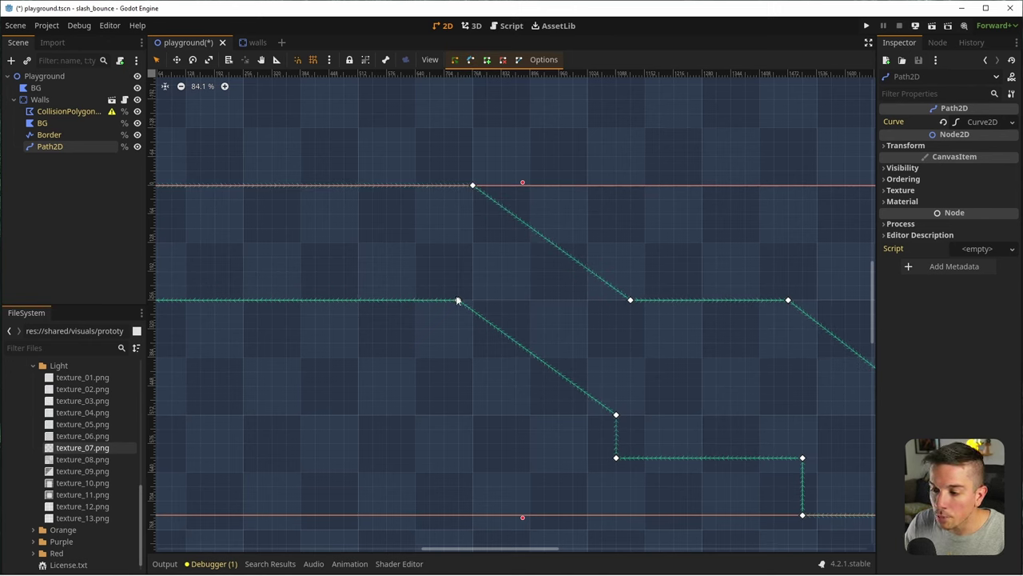
mouse_move(460, 301)
shift+mouse_down()
mouse_move(436, 331)
mouse_move(441, 301)
mouse_move(460, 302)
shift+mouse_up()
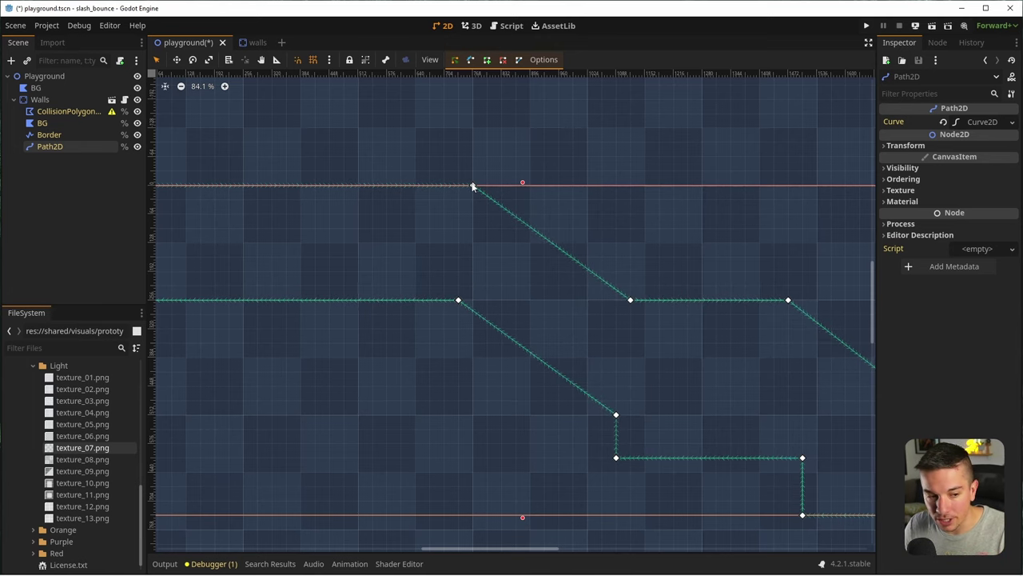
Save the playground scene after checking its full wall outline and the walls scene, and clear the node selection
scroll(435, 324, down, 4)
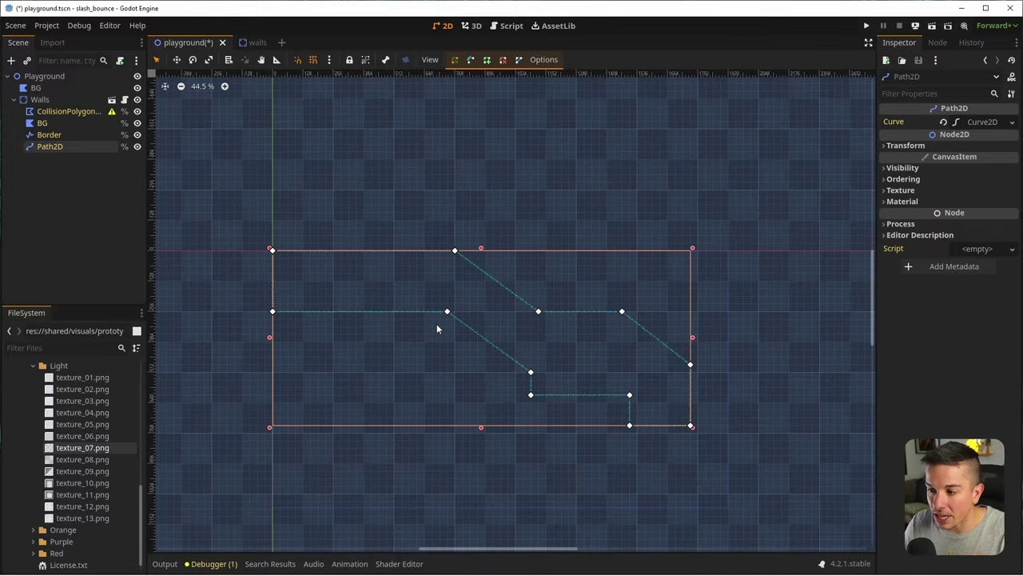
middle_drag(582, 371, 496, 292)
scroll(495, 292, up, 2)
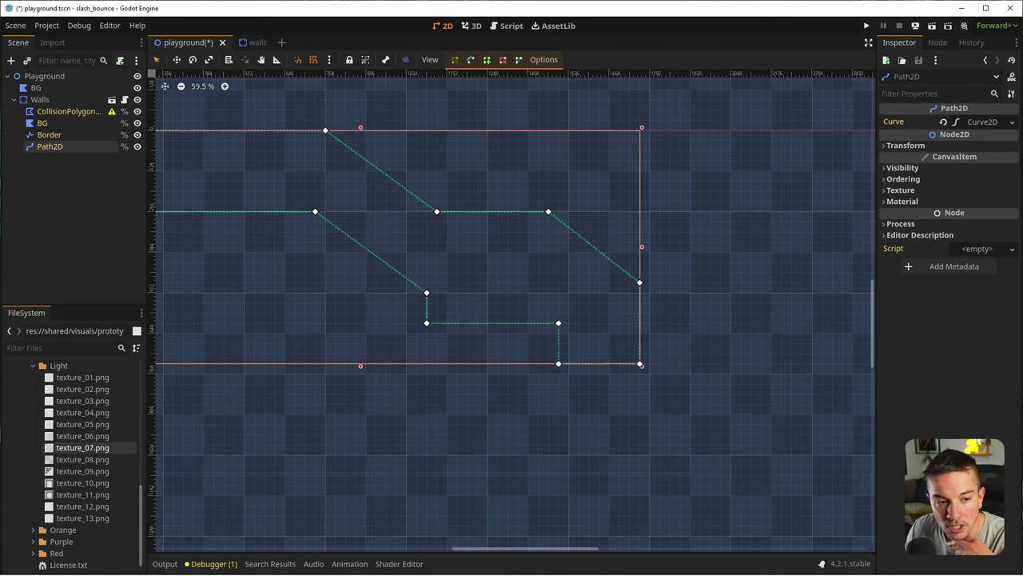
click(256, 43)
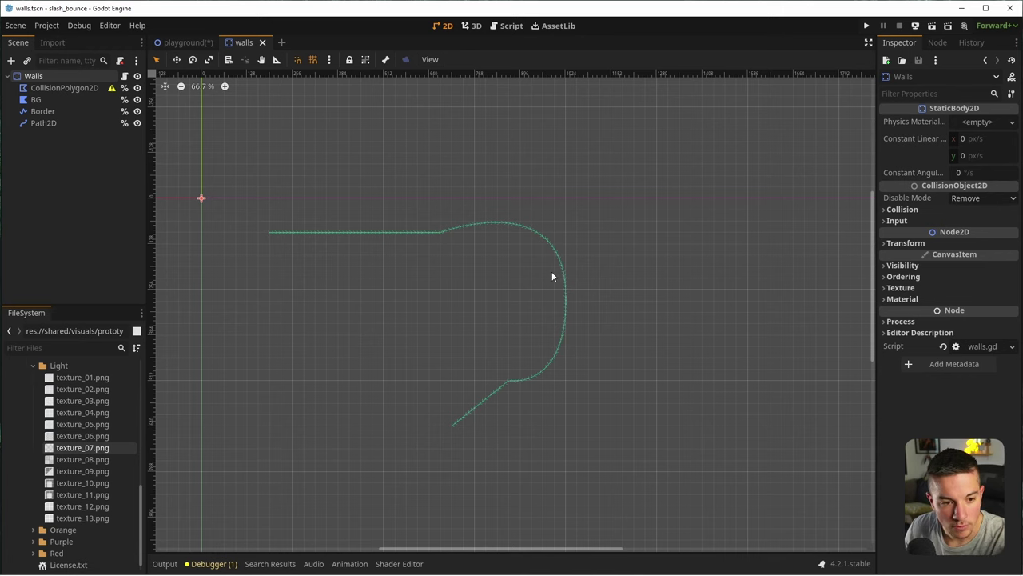
click(185, 42)
key(ctrl+s)
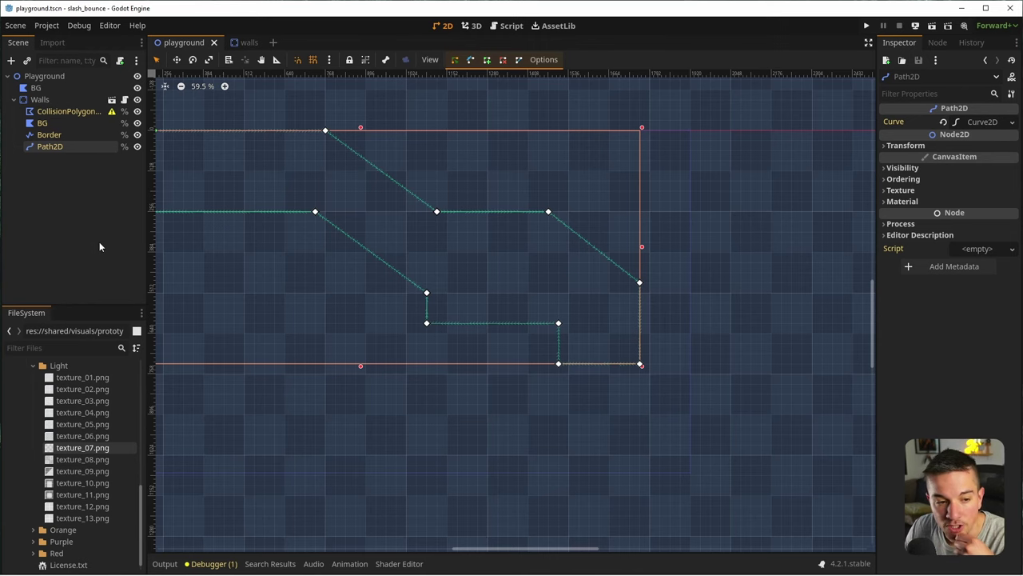
click(85, 246)
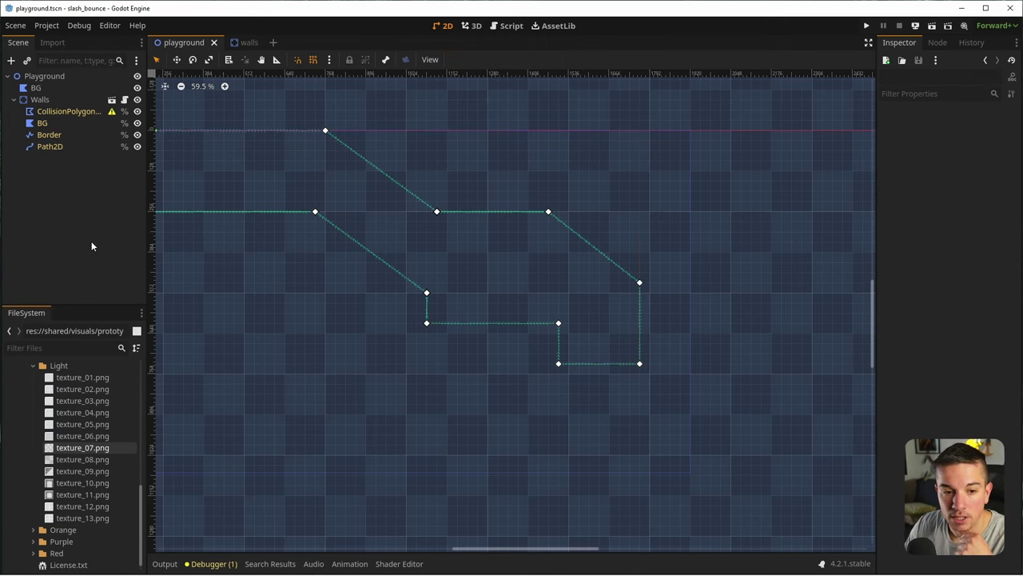
Select the Walls instance's Path2D and try to box-select the bend points of its outline
scroll(403, 213, down, 3)
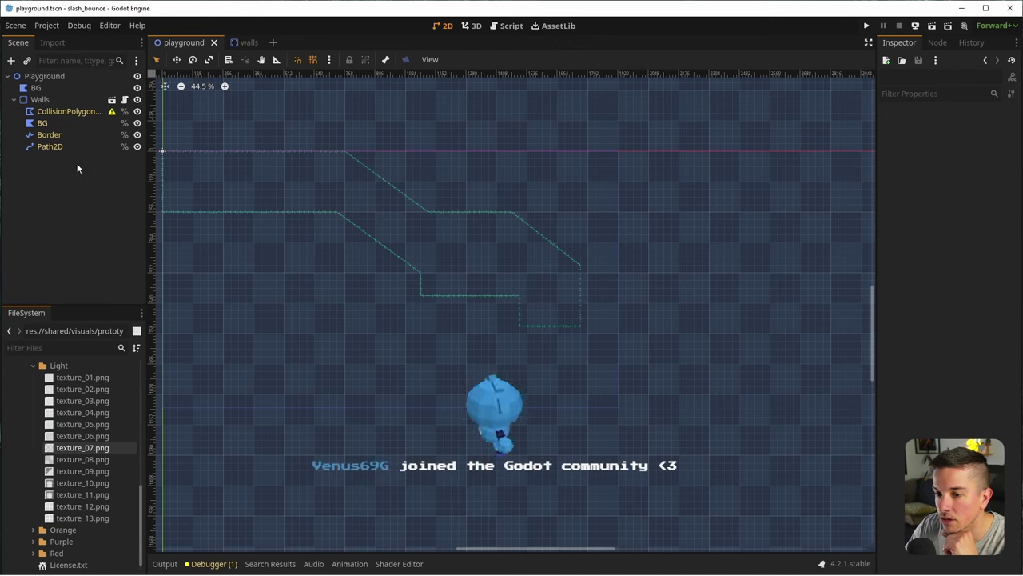
click(49, 135)
click(50, 146)
scroll(336, 184, up, 2)
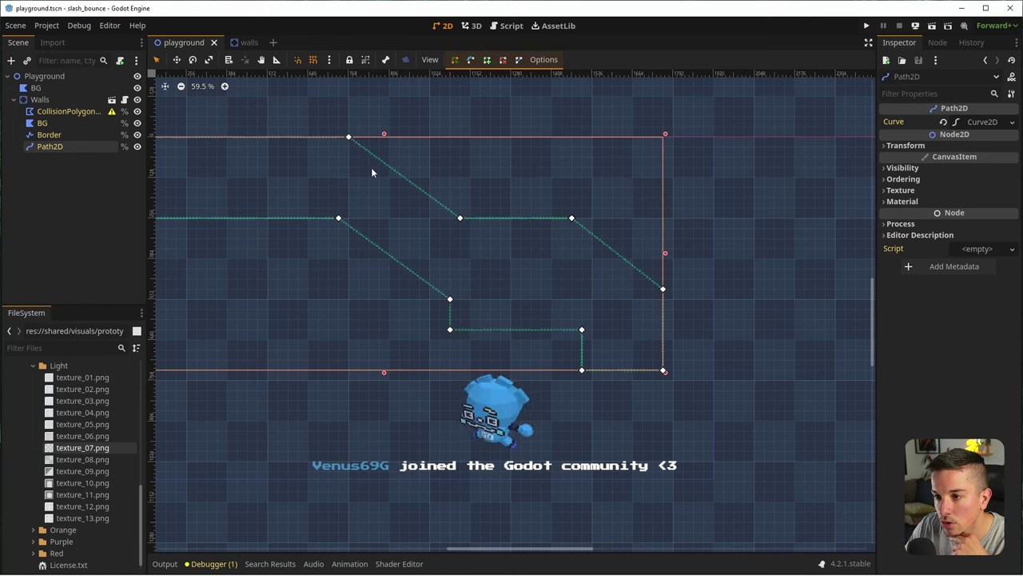
click(413, 235)
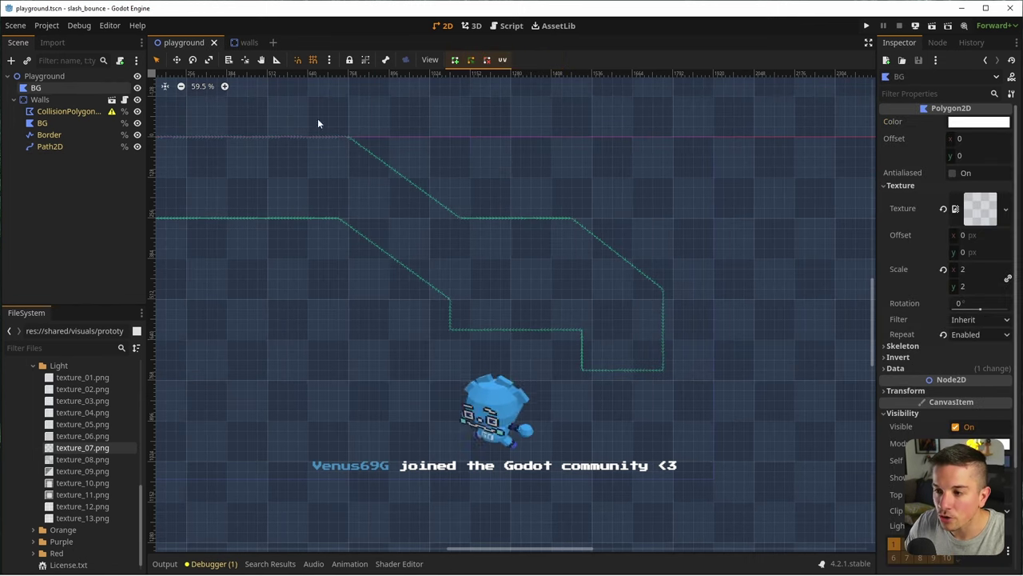
drag(293, 101, 458, 275)
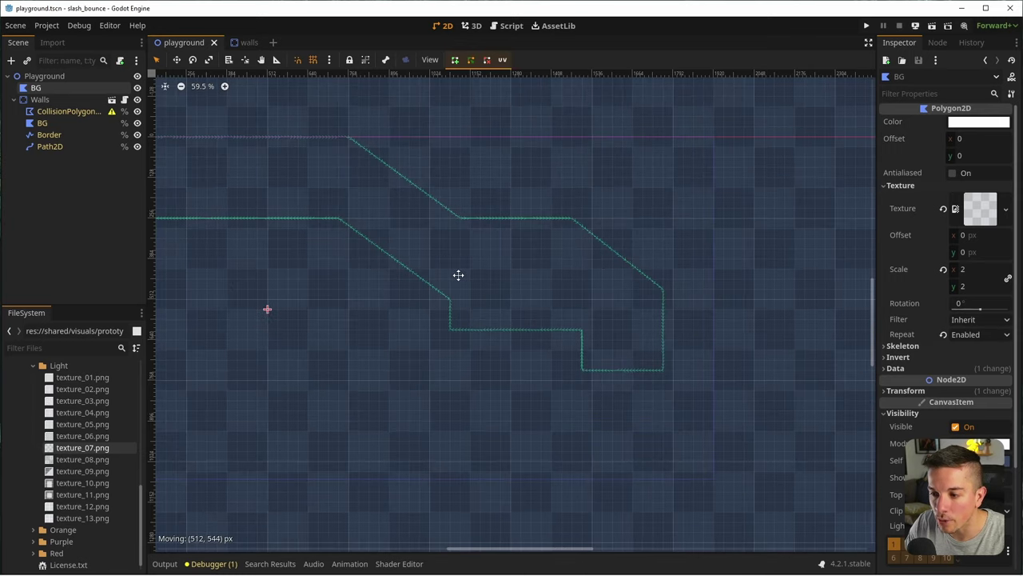
drag(329, 107, 343, 165)
Reselect the Path2D node and examine its curve options and the Close Curve tool
click(61, 147)
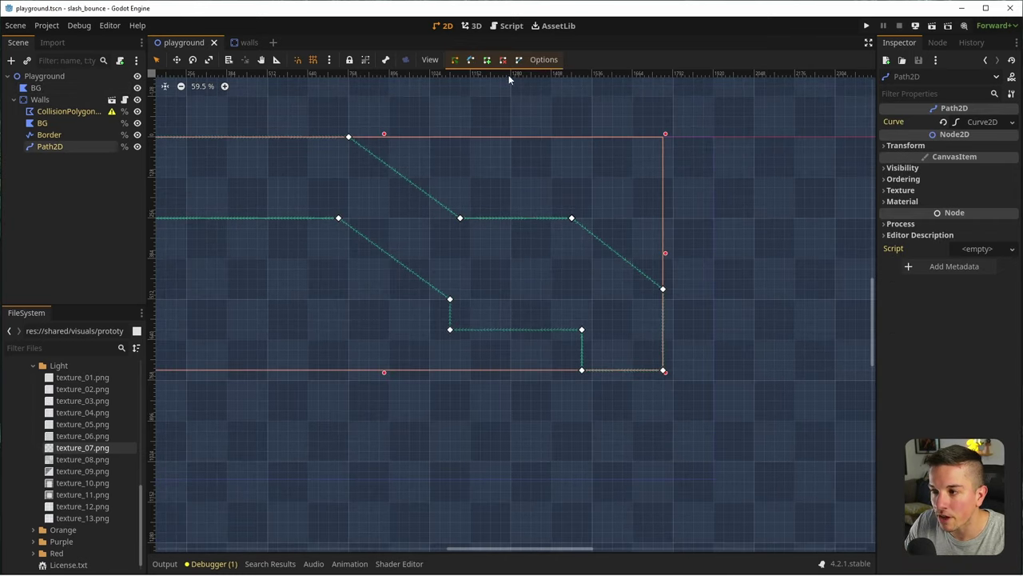
click(537, 66)
click(519, 64)
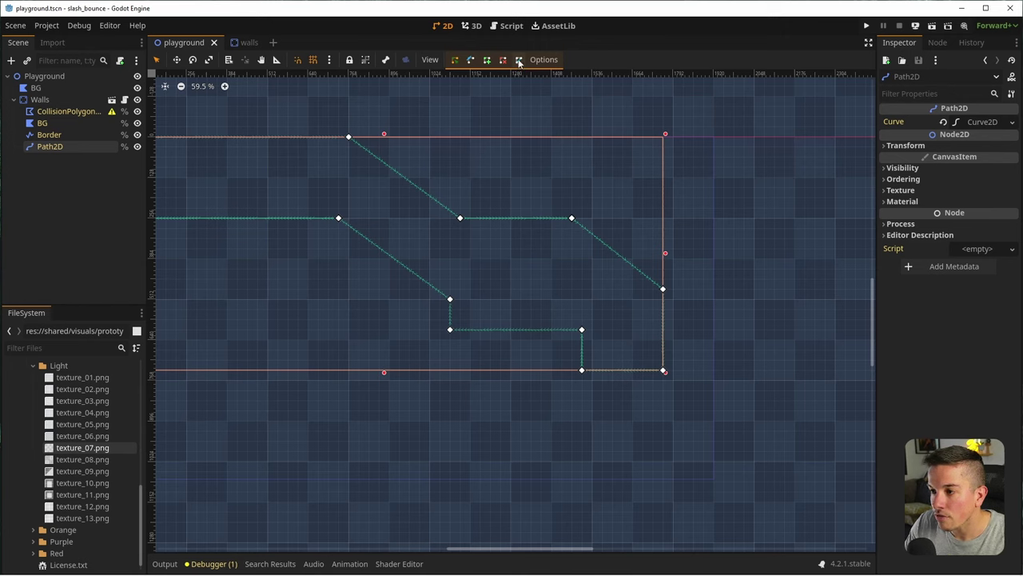
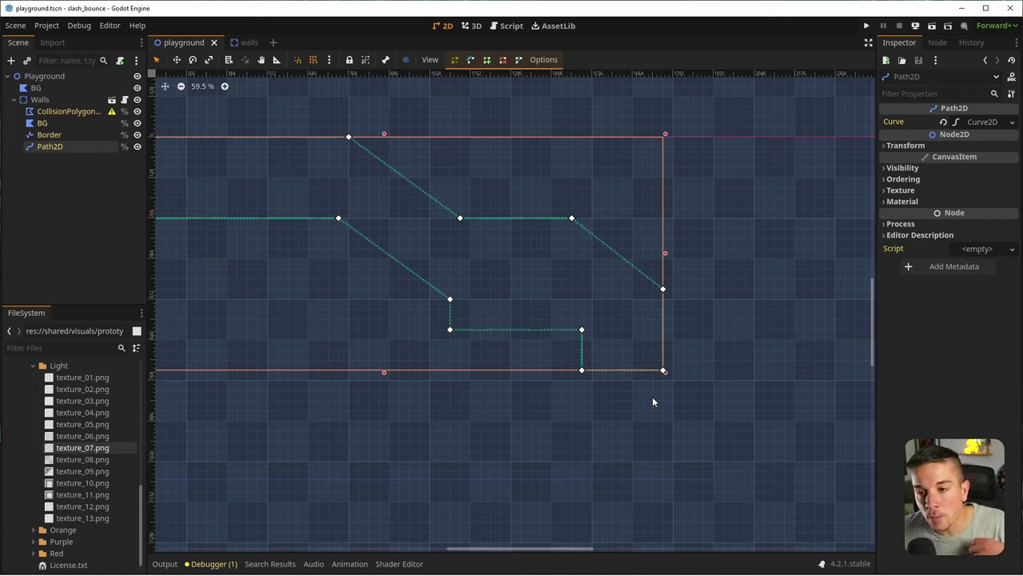
Check the walls scene, return to the playground scene, select the Walls instance and collapse its child nodes
click(249, 42)
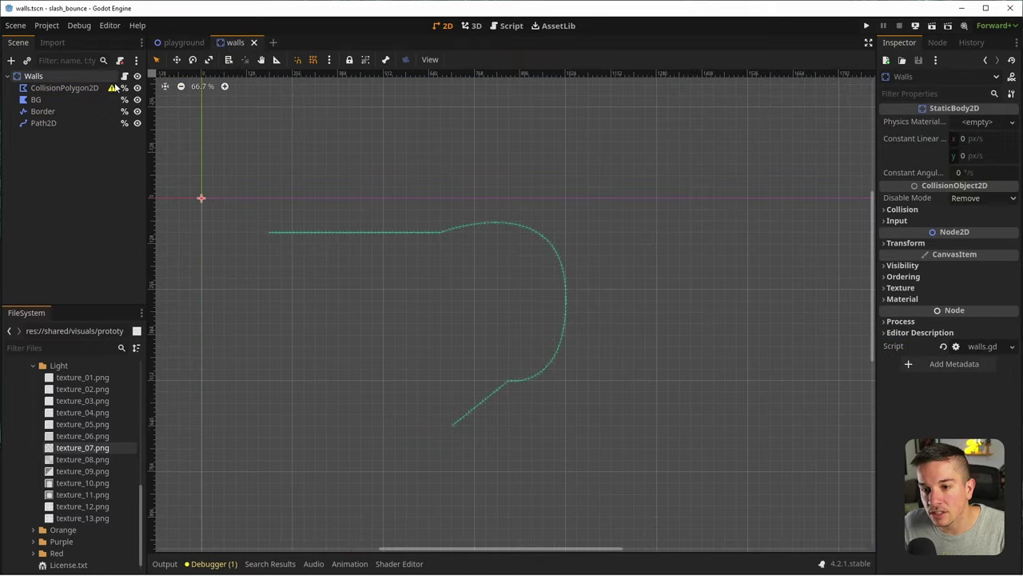
click(183, 43)
click(14, 99)
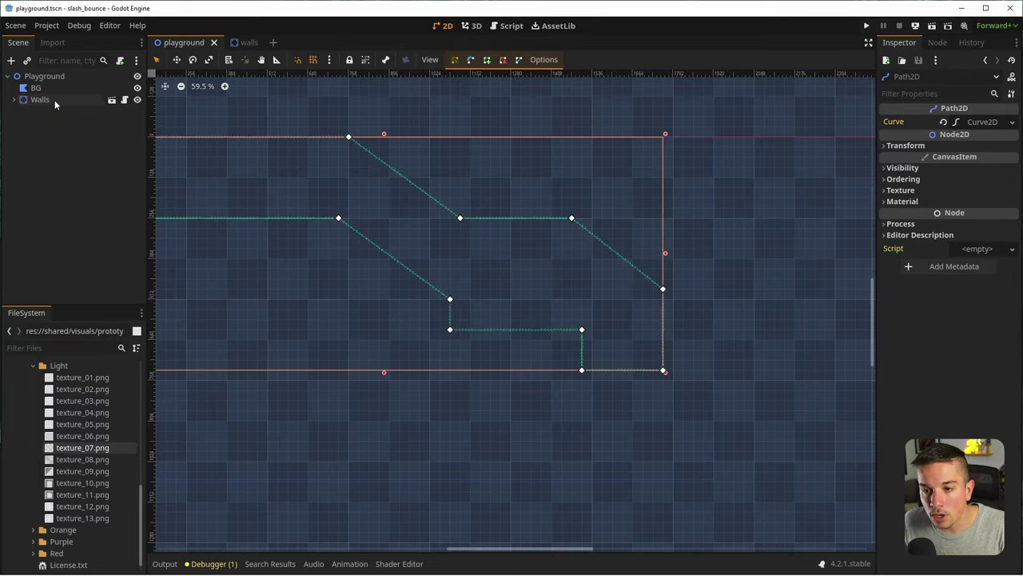
click(13, 100)
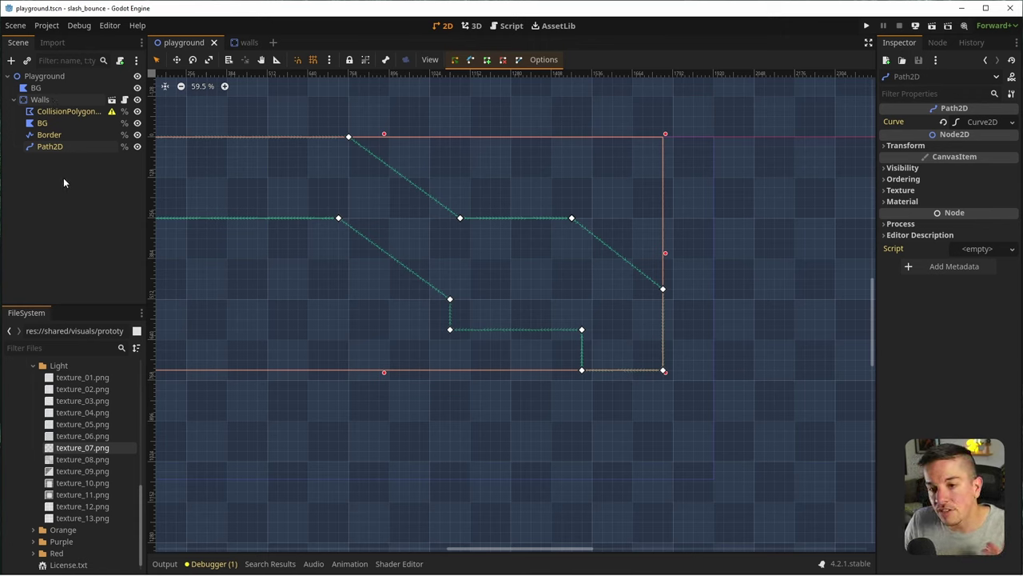
click(40, 100)
click(14, 100)
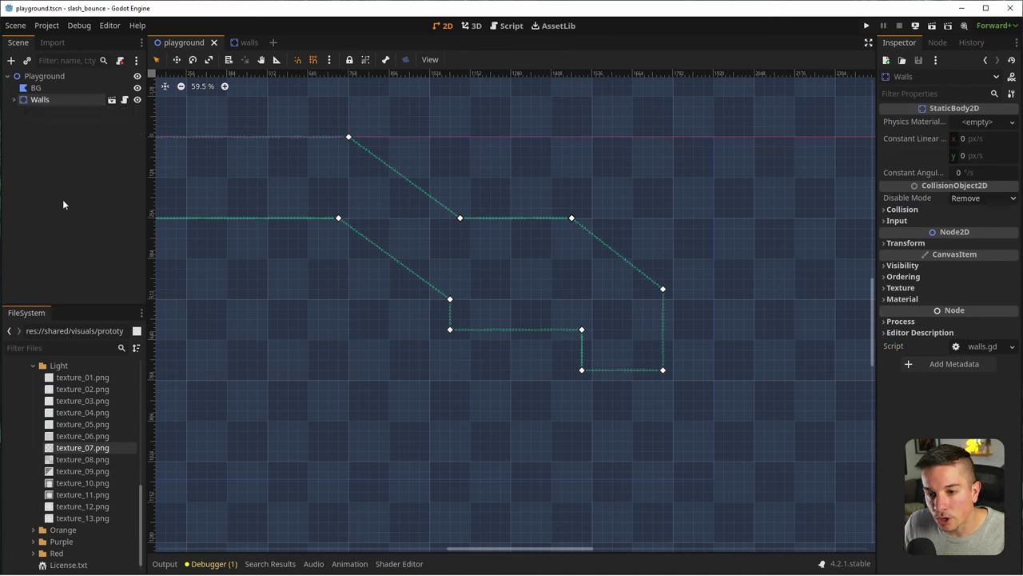
Examine the Playground, BG and Walls nodes in the playground scene together with the full wall outline
click(40, 160)
click(40, 99)
click(13, 99)
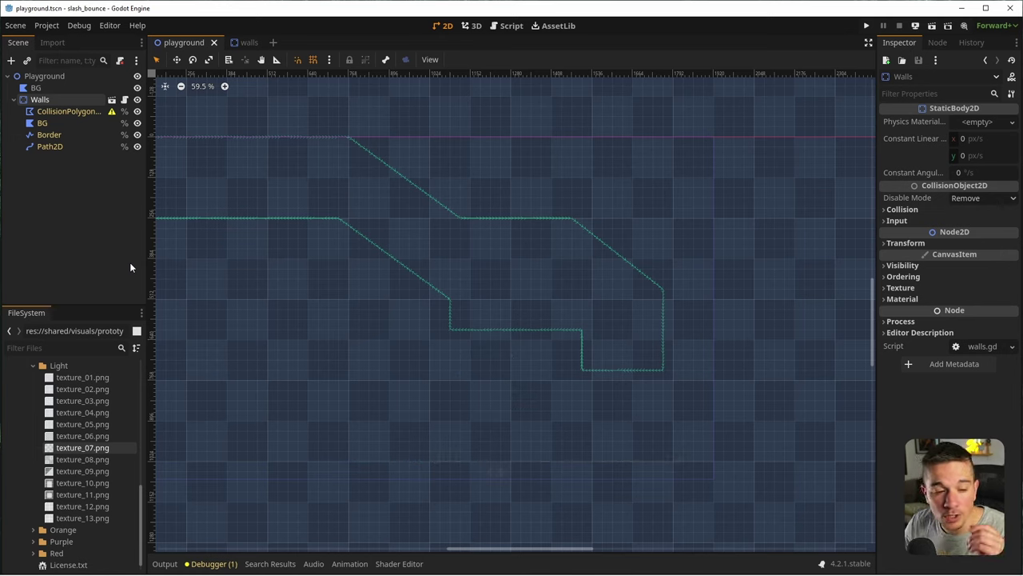
click(95, 172)
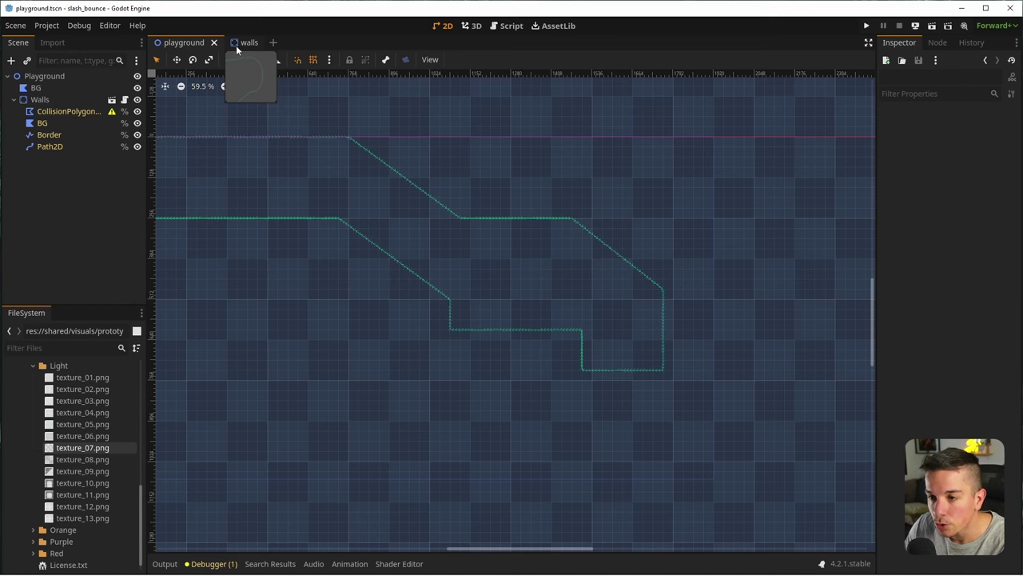
click(54, 78)
scroll(334, 211, down, 3)
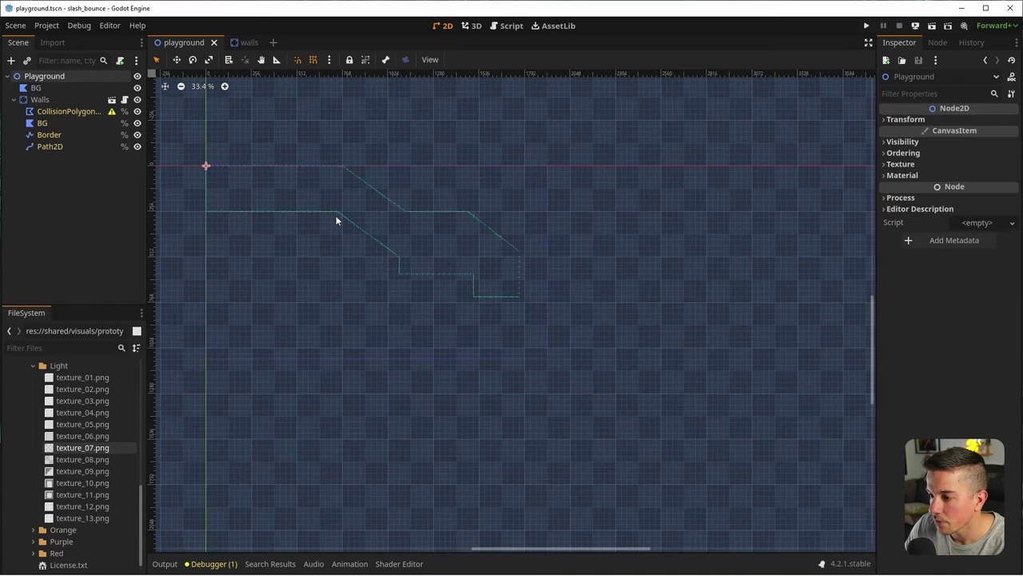
scroll(336, 215, up, 2)
click(36, 87)
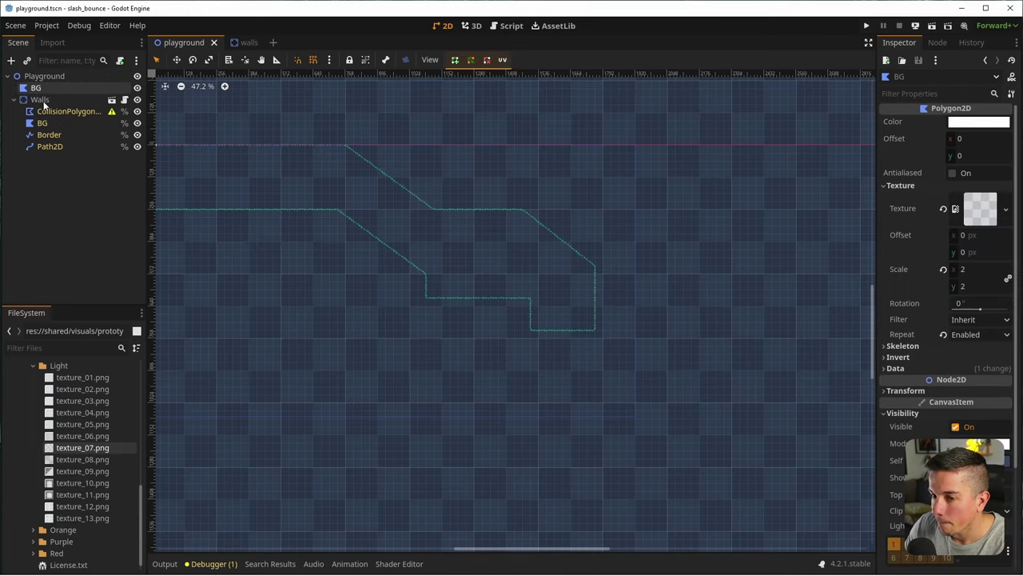
click(40, 99)
middle_drag(272, 248, 375, 232)
scroll(374, 232, down, 1)
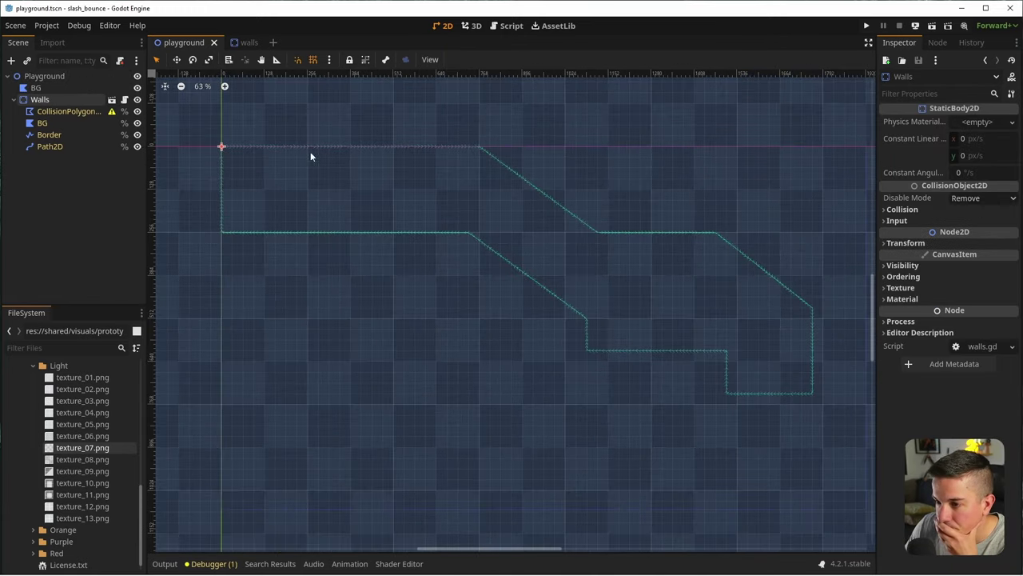
In the walls scene, draw a closed four-point polygon for the BG node with its first corner at the origin
click(243, 42)
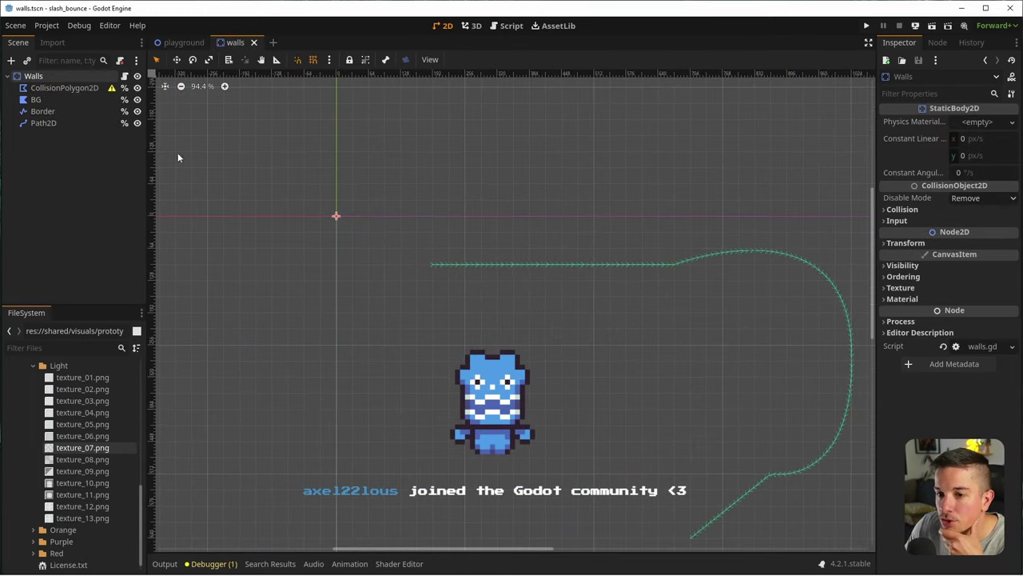
double_click(36, 99)
click(322, 210)
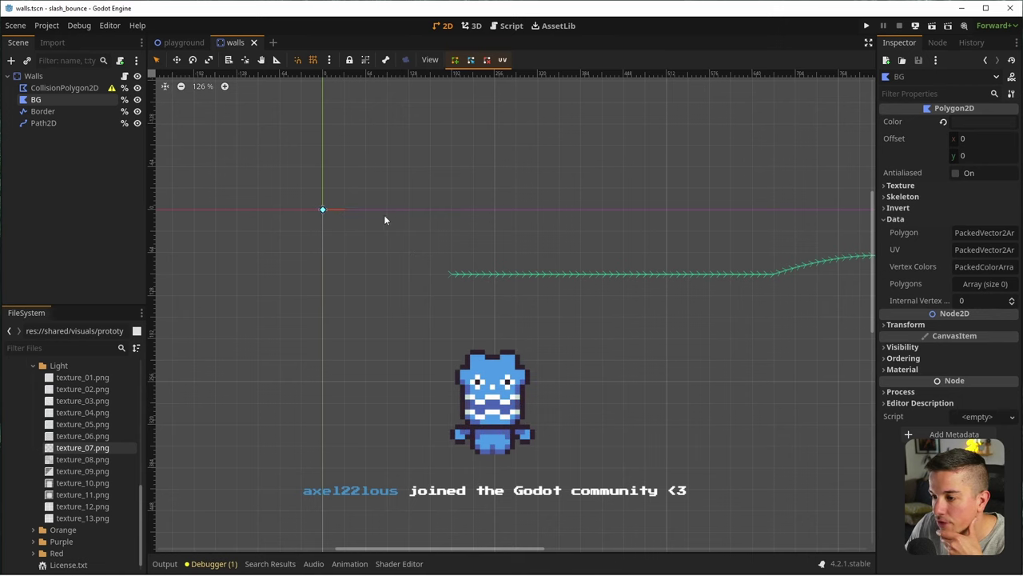
click(559, 209)
click(602, 423)
click(323, 381)
click(321, 209)
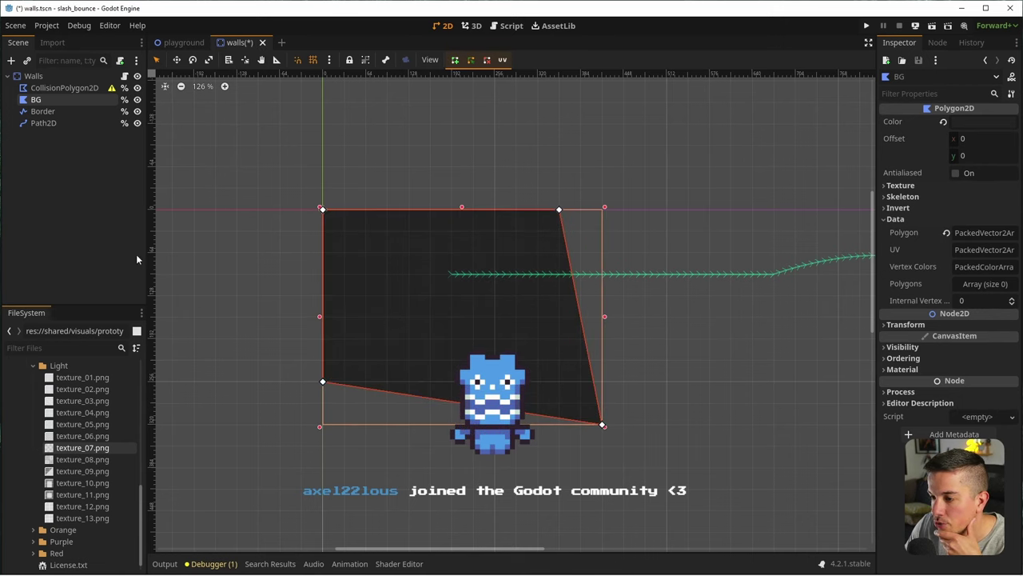
Draw the Border line through the four corners of the BG polygon and clear the node selection
click(57, 111)
click(559, 209)
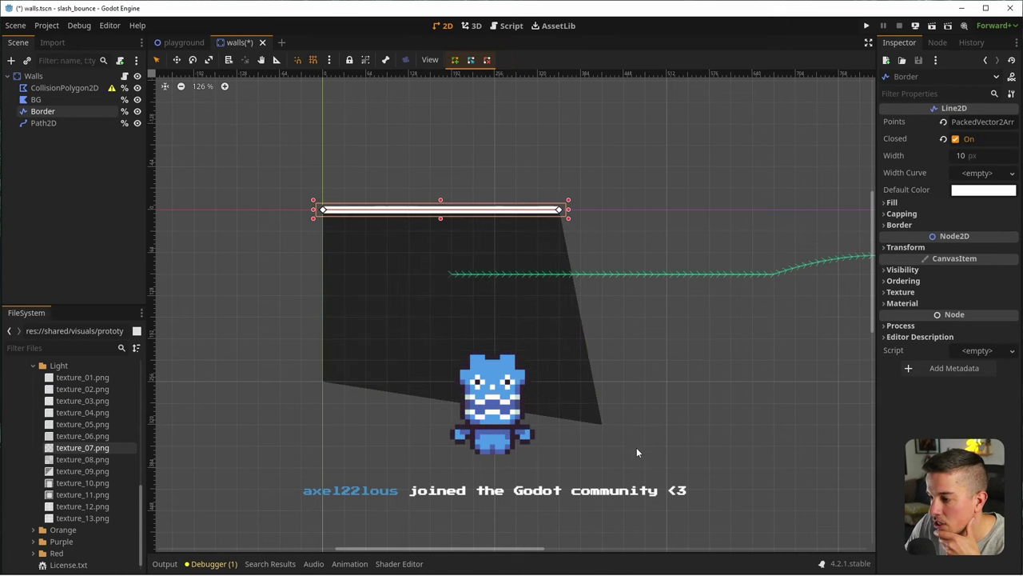
click(602, 424)
click(322, 382)
scroll(434, 356, down, 1)
scroll(431, 358, down, 3)
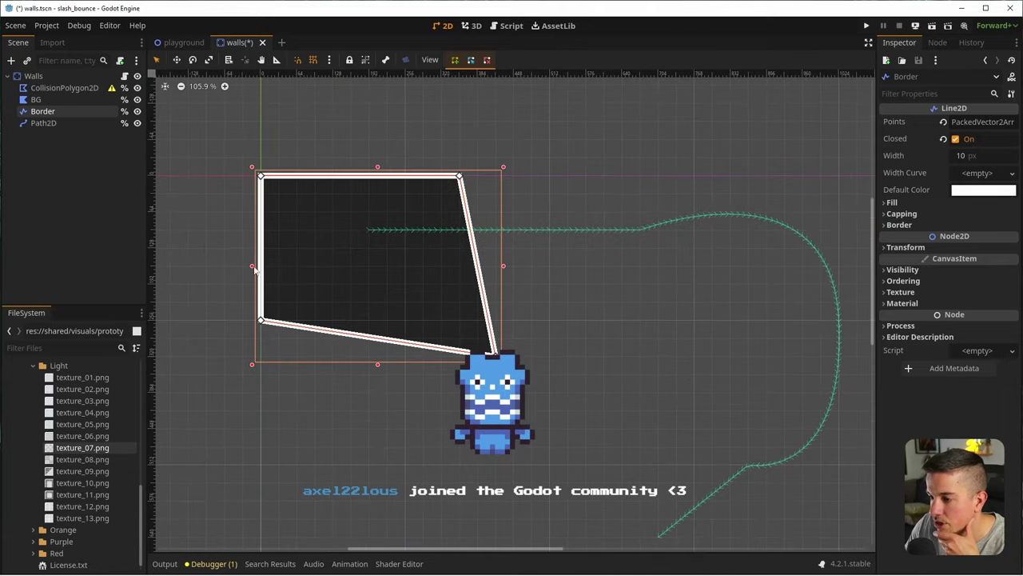
click(96, 207)
scroll(438, 208, up, 7)
scroll(499, 181, up, 2)
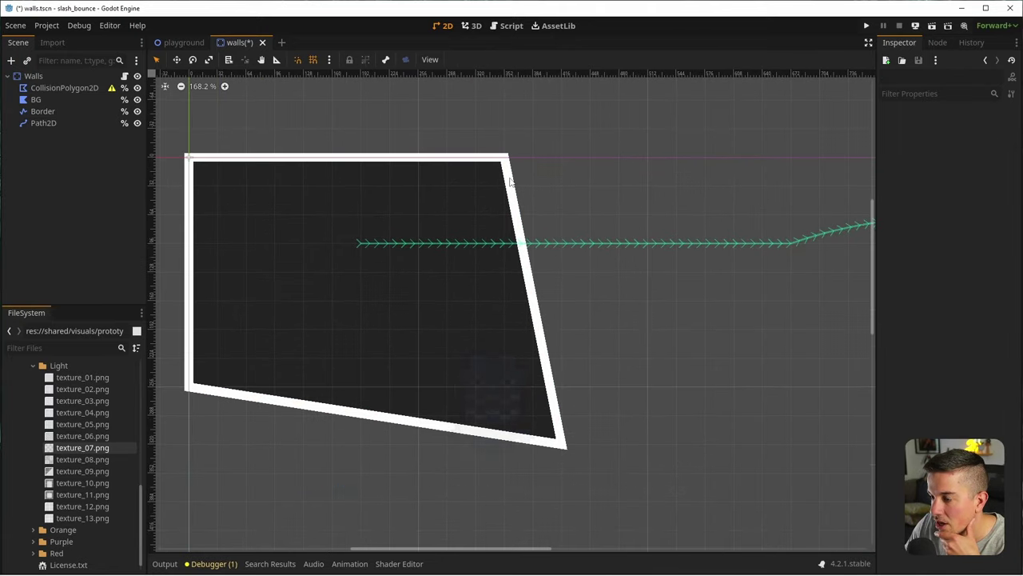
Assign texture_01.png from the Light folder as the BG polygon's texture
click(504, 180)
click(63, 157)
click(50, 111)
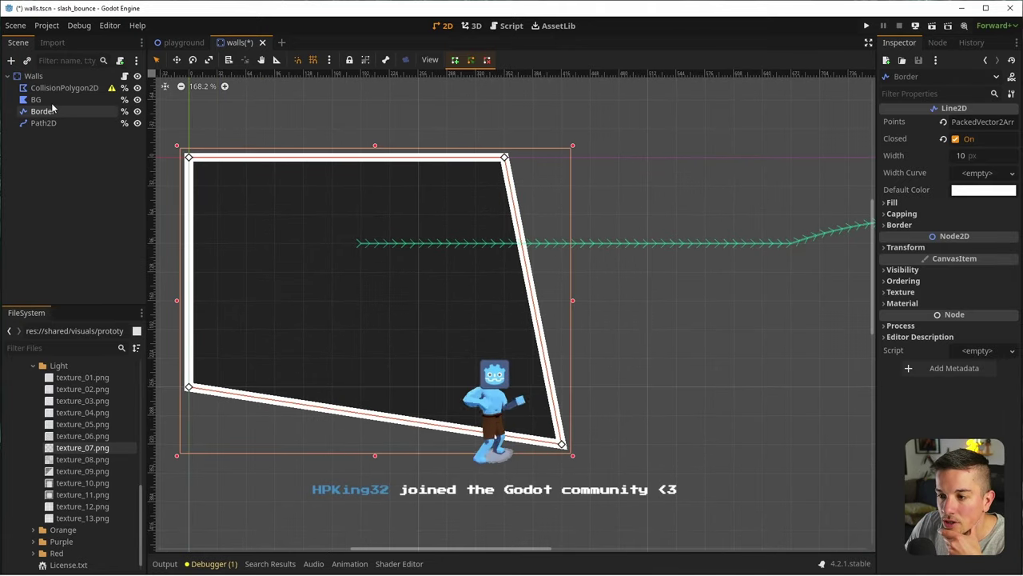
click(36, 99)
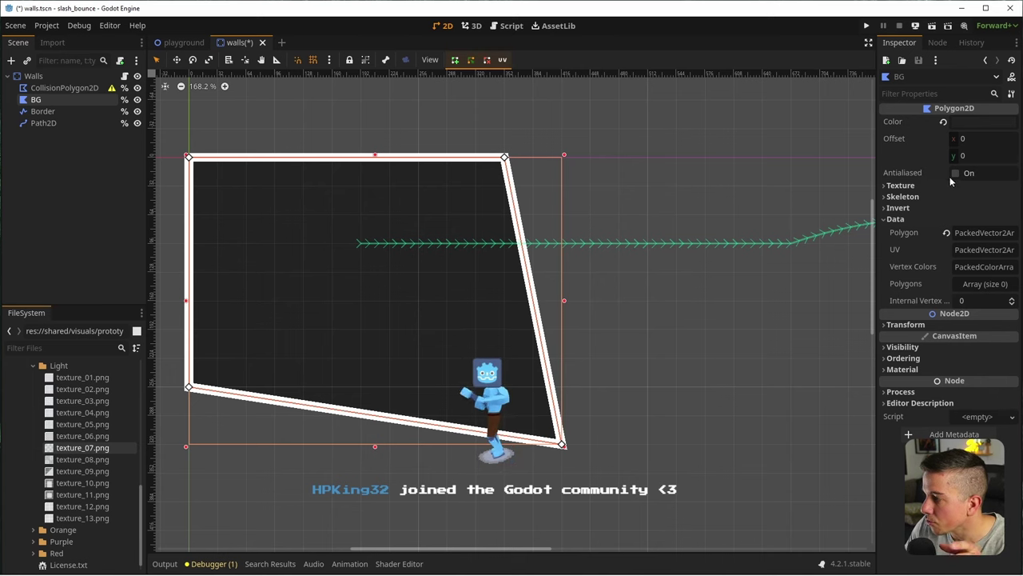
click(900, 185)
click(976, 199)
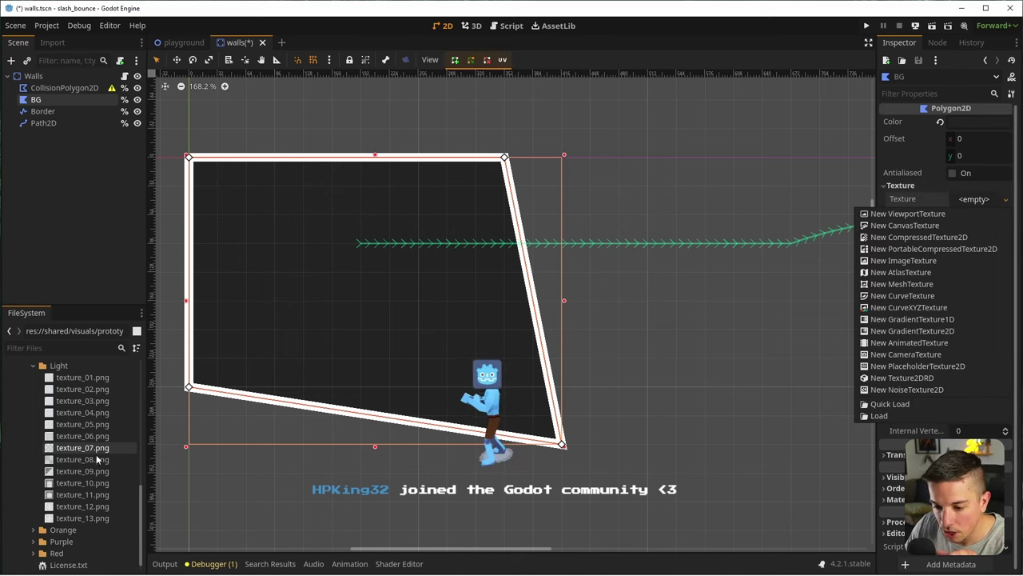
key(Escape)
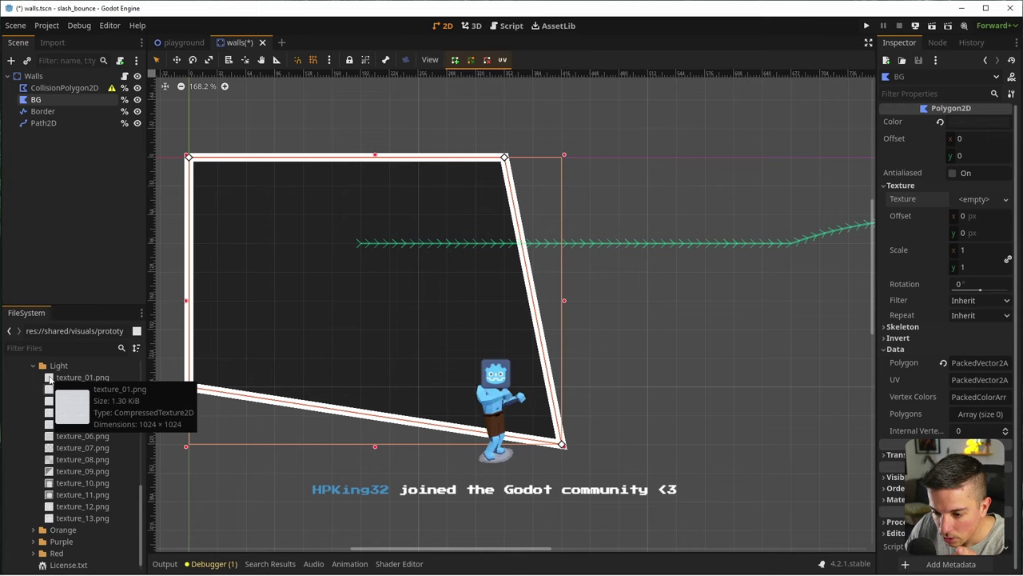
drag(50, 380, 980, 206)
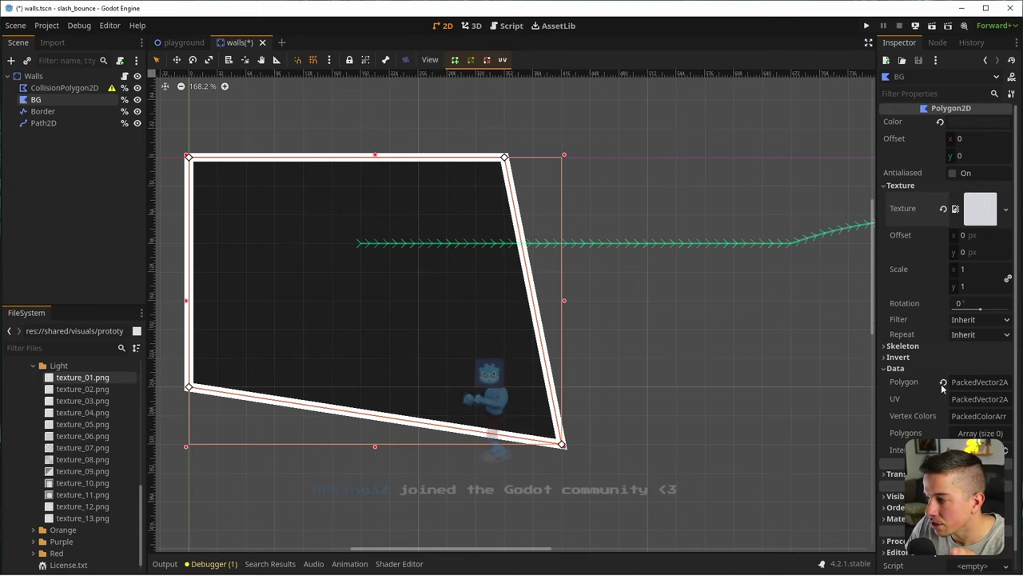
Set the BG texture's Repeat to Enabled and reset the polygon's color to the default white
click(969, 334)
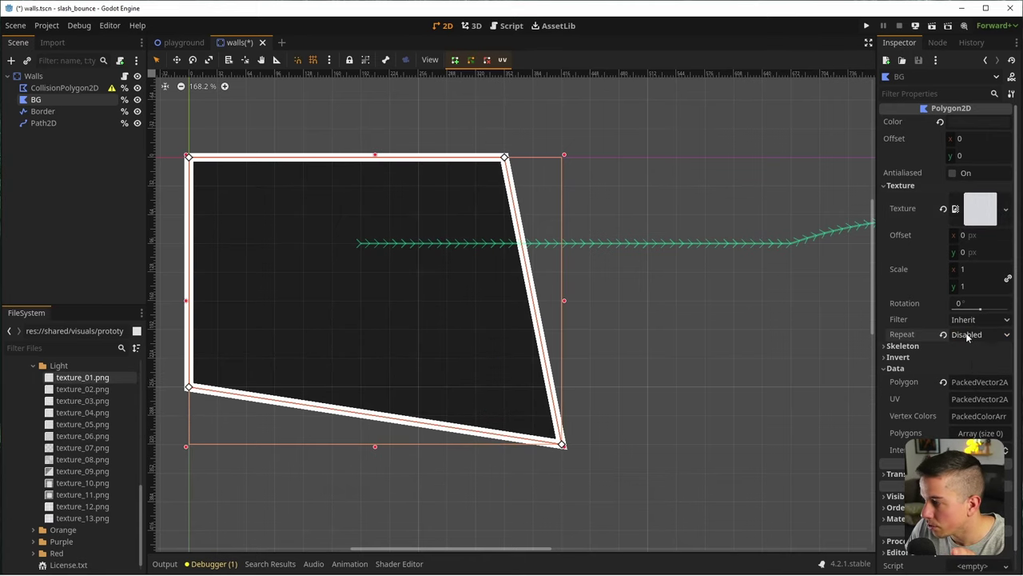
click(978, 371)
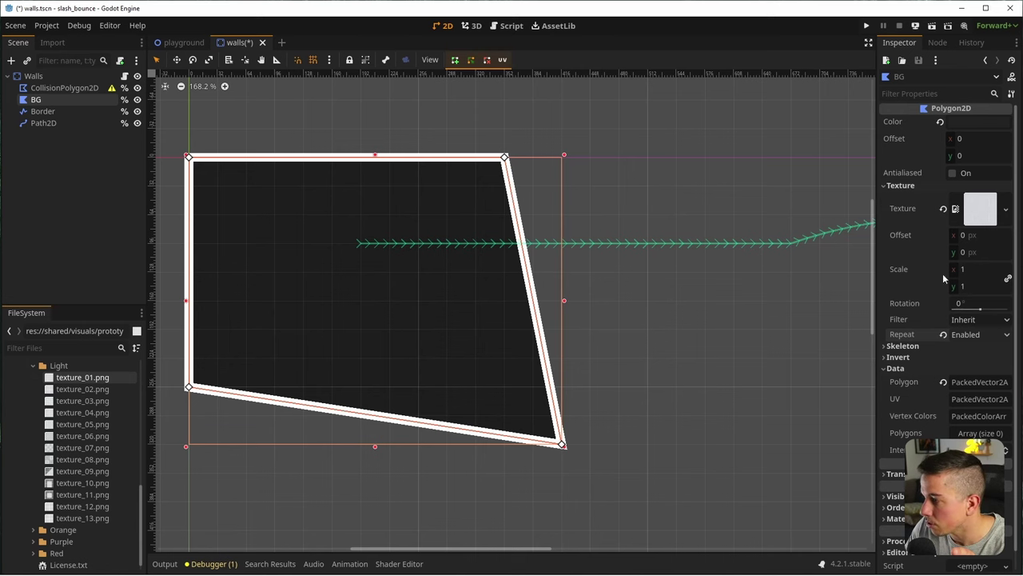
click(940, 122)
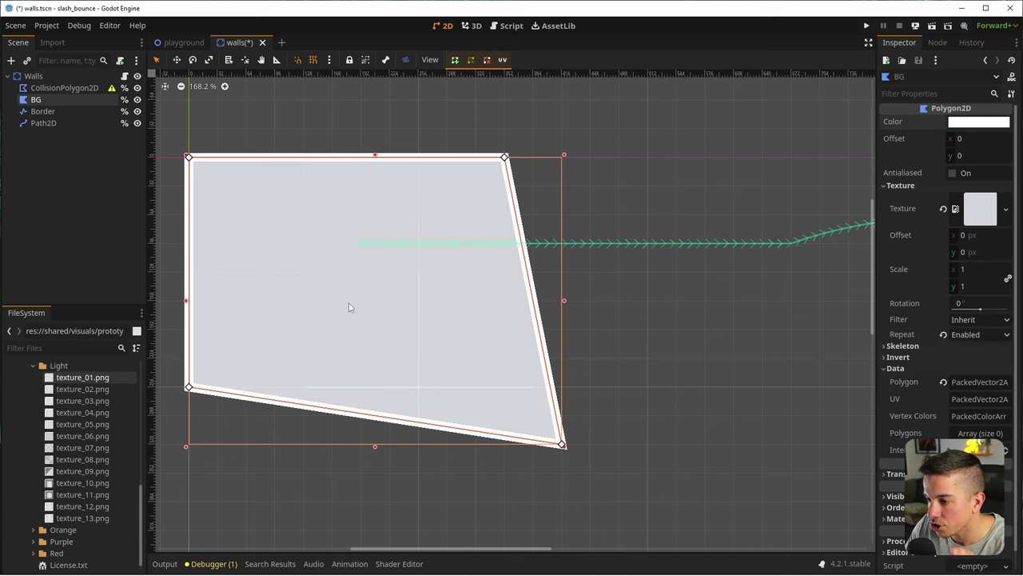
scroll(356, 312, up, 2)
scroll(358, 312, down, 2)
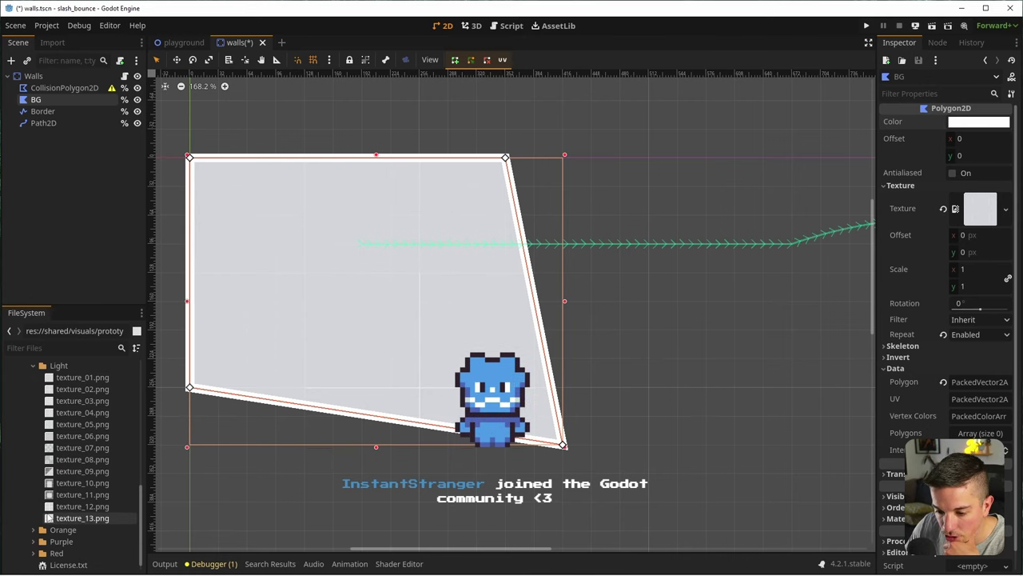
Try texture_09.png and texture_10.png from the Light folder as the BG polygon's texture
mouse_move(50, 512)
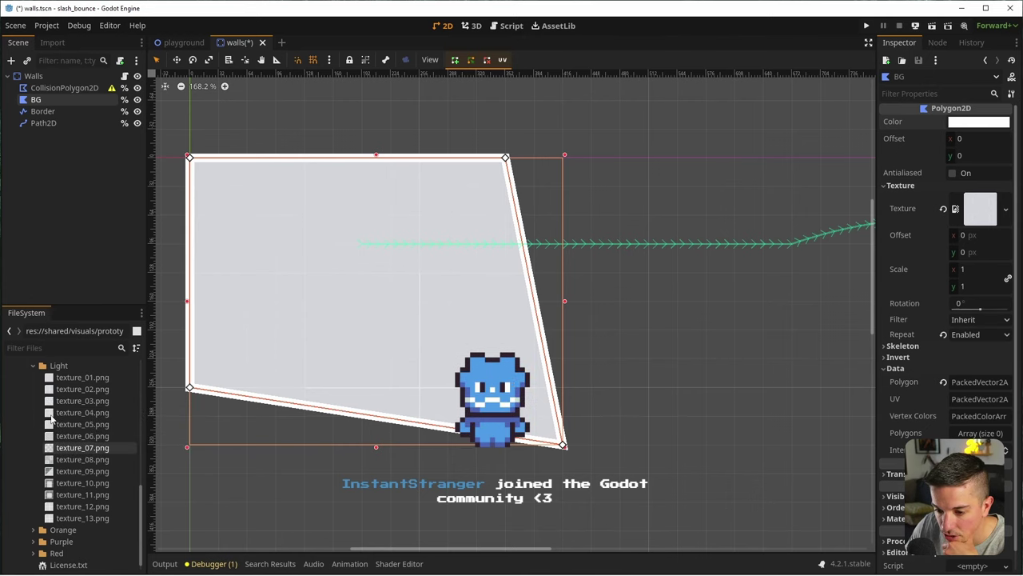
drag(52, 472, 979, 215)
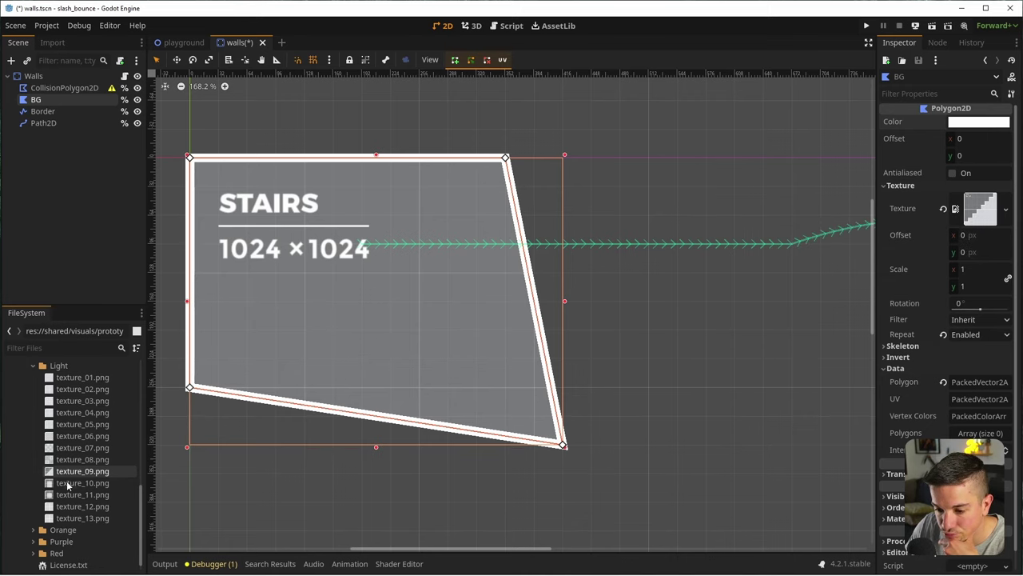
drag(68, 486, 980, 210)
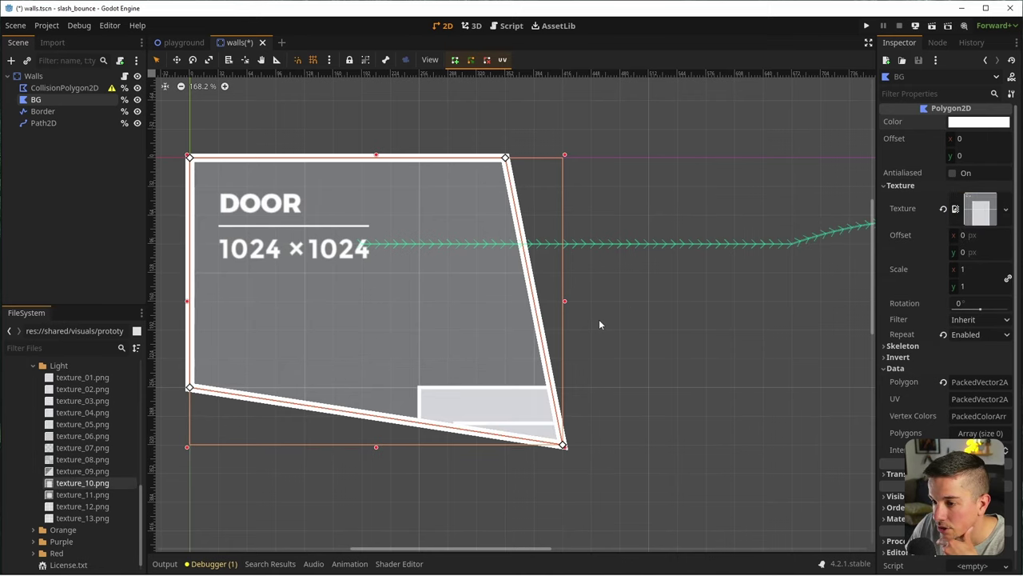
scroll(446, 352, down, 3)
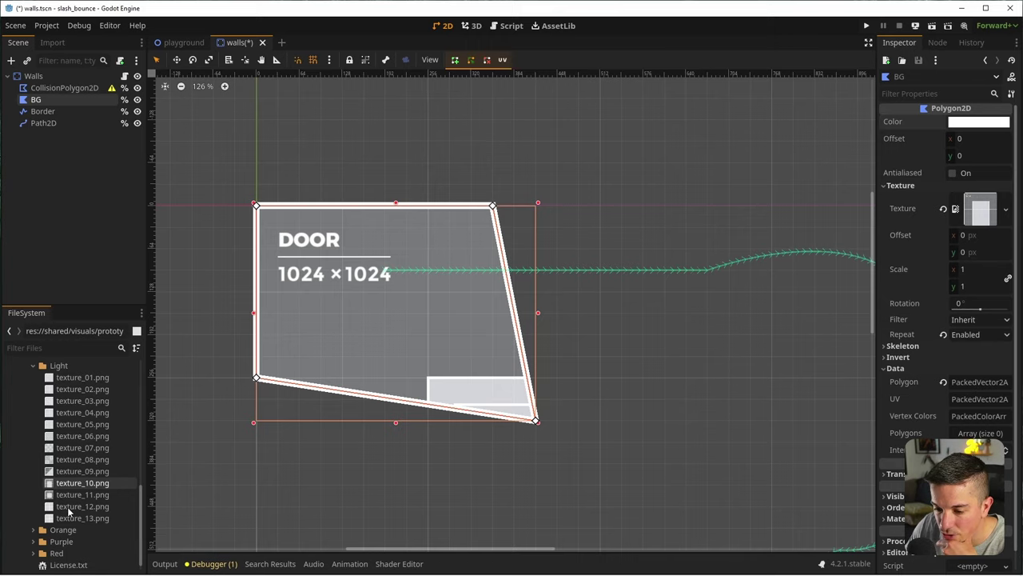
Assign texture_08.png from the Light folder as the BG polygon's texture
click(95, 507)
click(68, 435)
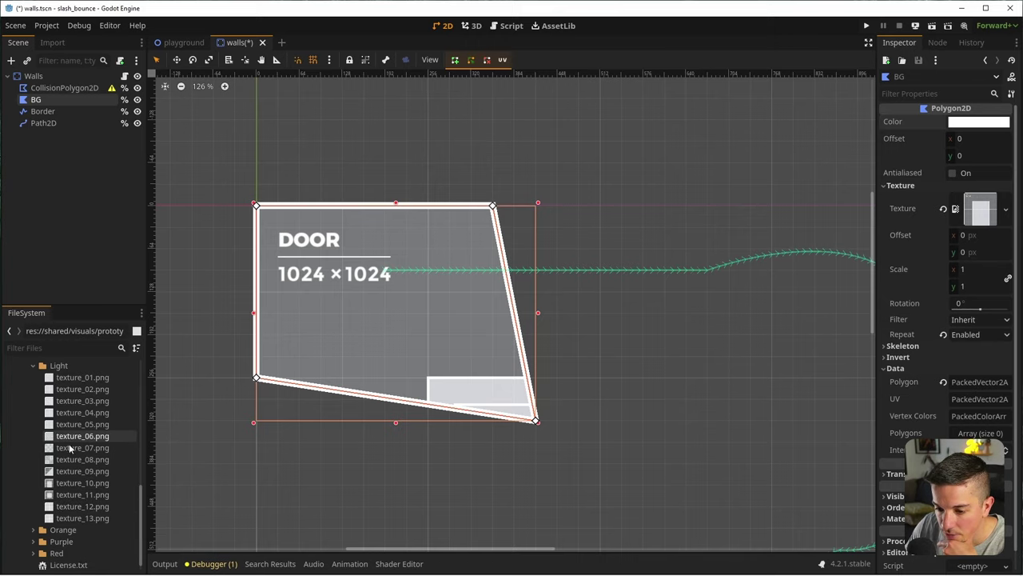
click(72, 448)
drag(75, 448, 980, 209)
scroll(525, 349, down, 1)
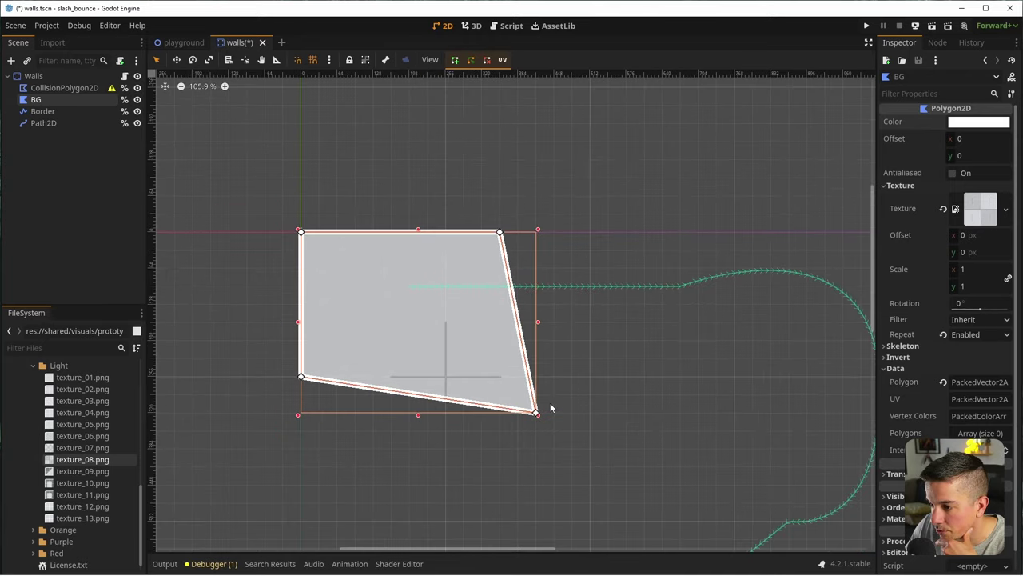
middle_drag(759, 384, 673, 347)
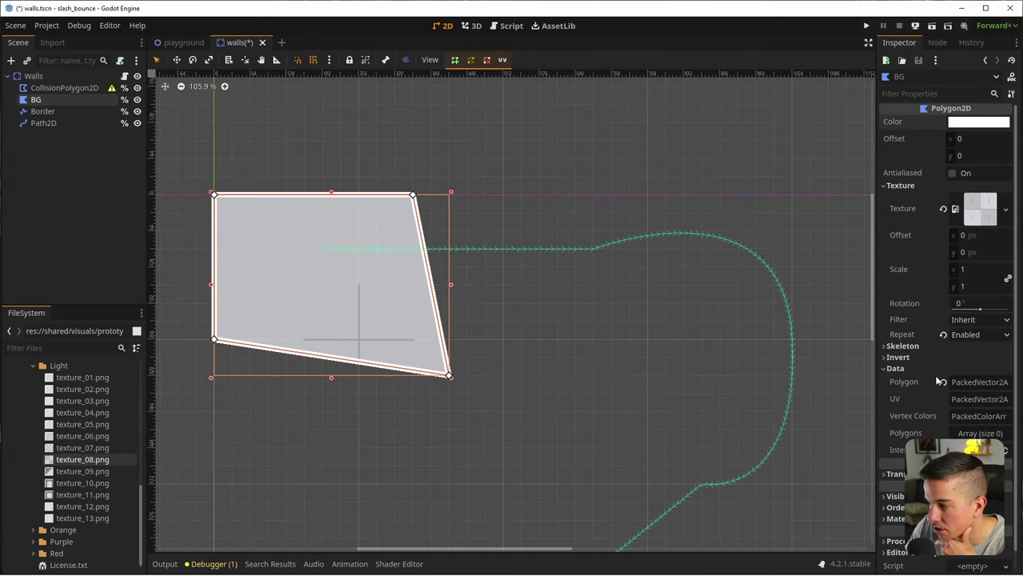
Try texture scales of 0.5 and 3 on the BG polygon and save the walls scene
click(977, 269)
text(0.5)
key(Tab)
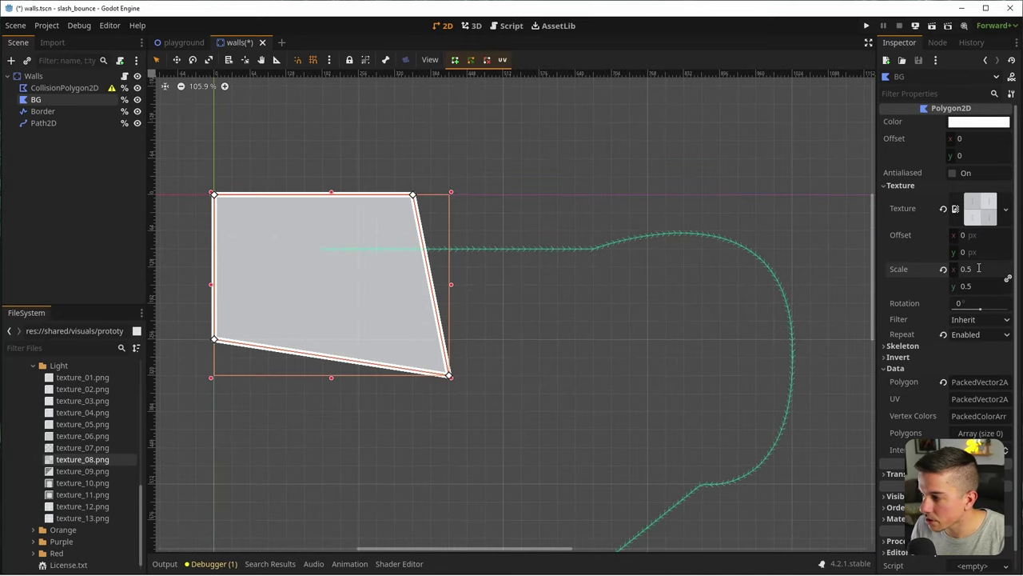
click(978, 268)
text(3)
key(Return)
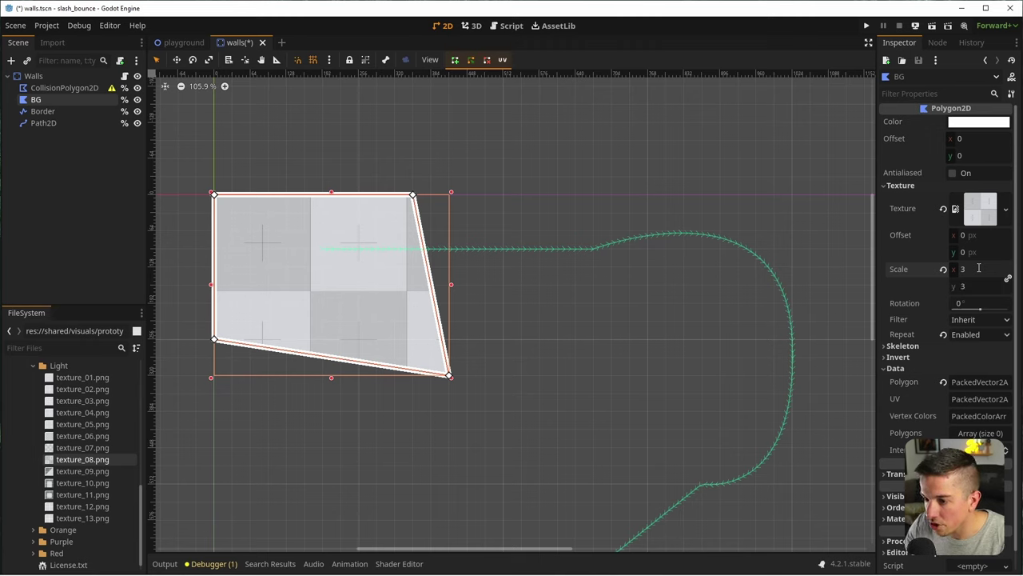
key(ctrl+s)
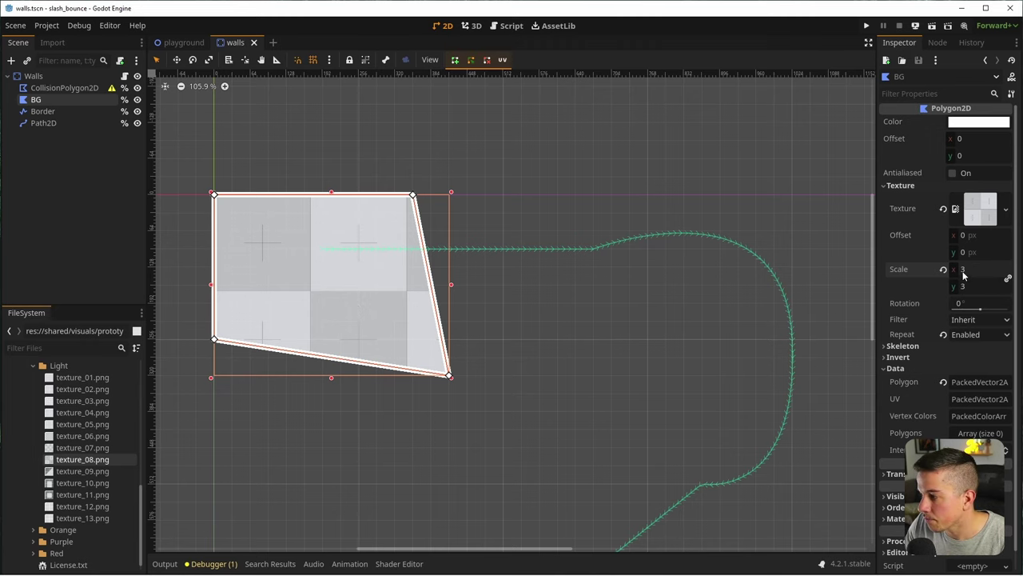
Set the BG polygon's texture scale to 4 on both axes and save the walls scene
text(4)
key(Return)
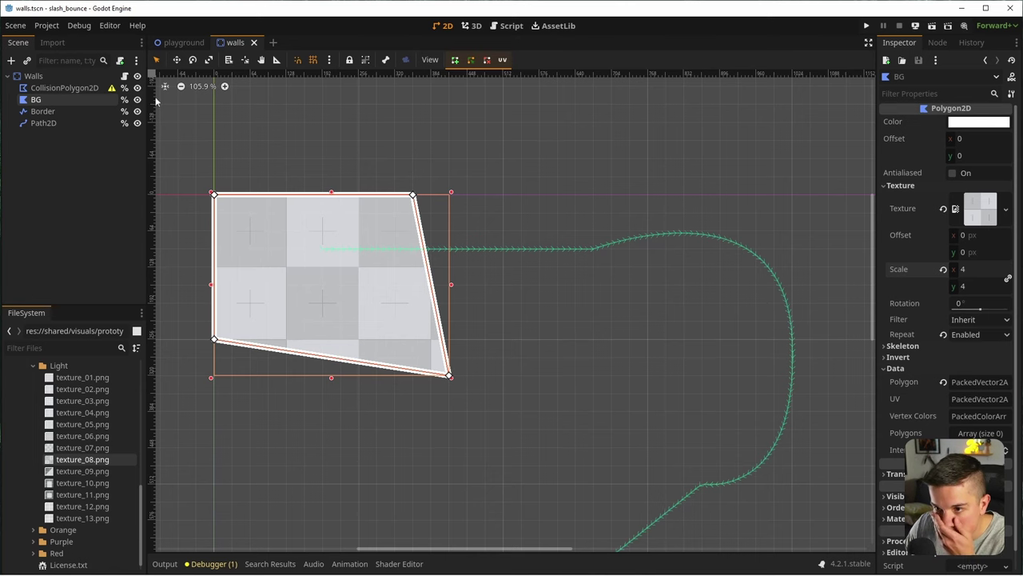
key(ctrl+s)
Return to the playground scene, run it, and maximize the game window to inspect the textured walls
key(ctrl+Tab)
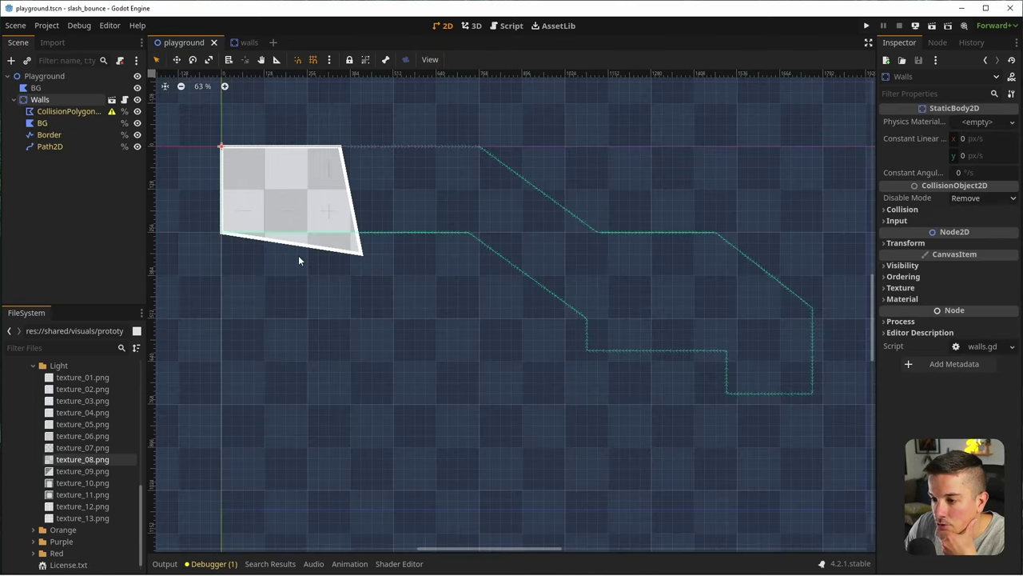
click(932, 26)
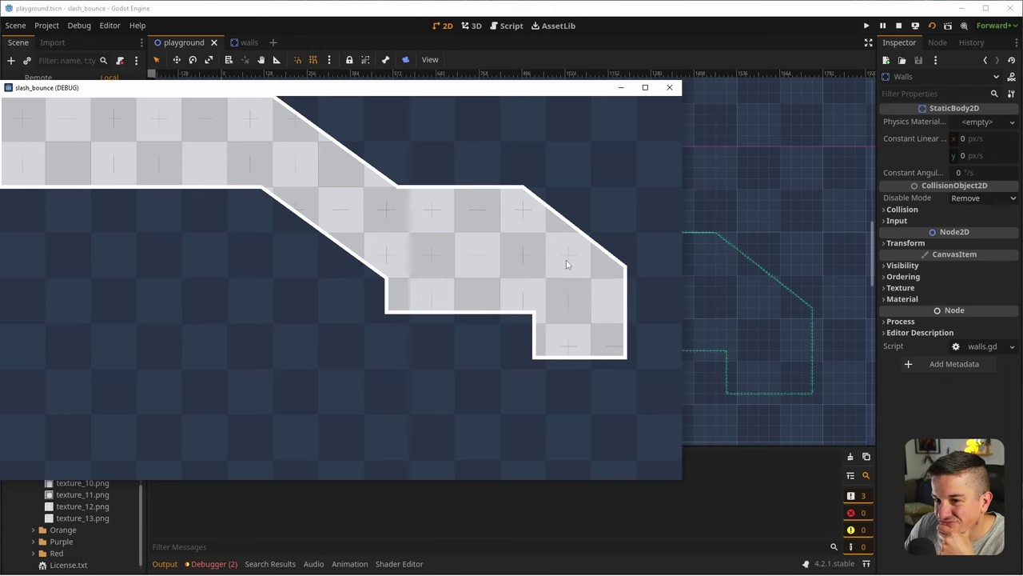
drag(320, 88, 413, 111)
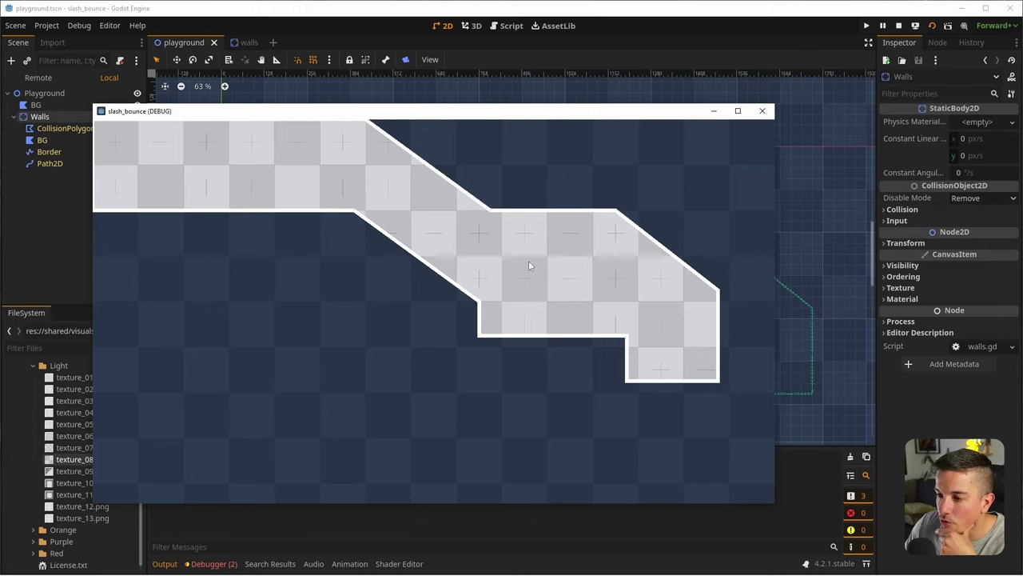
drag(520, 127, 559, 153)
double_click(560, 153)
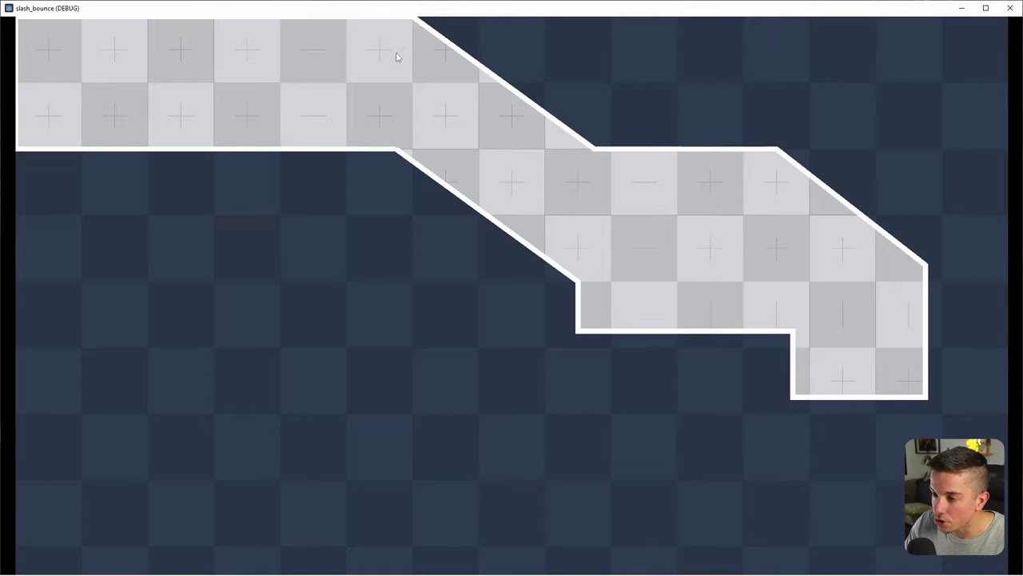
Close the running game window to return to the editor
drag(424, 10, 402, 82)
double_click(403, 80)
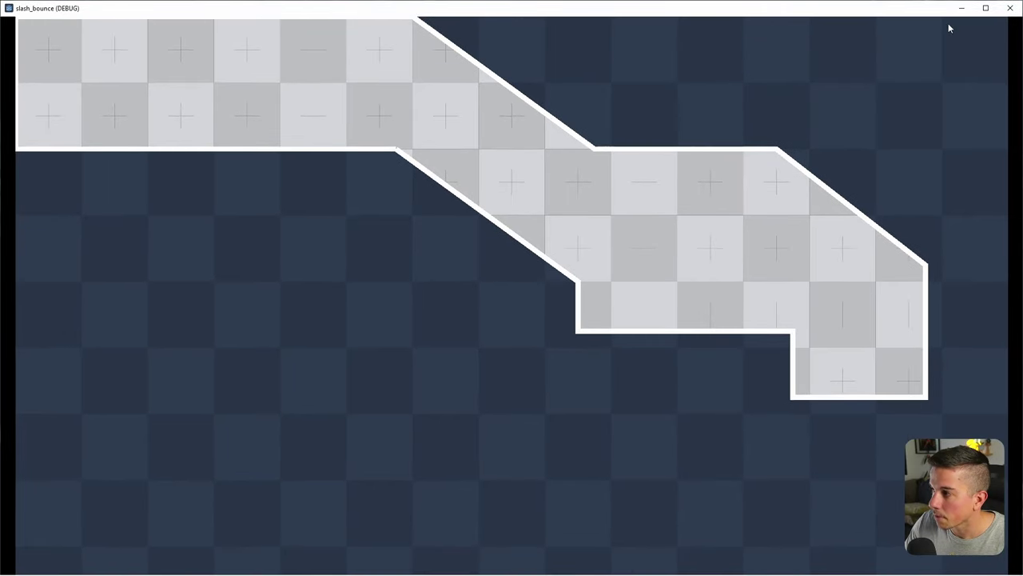
click(1010, 8)
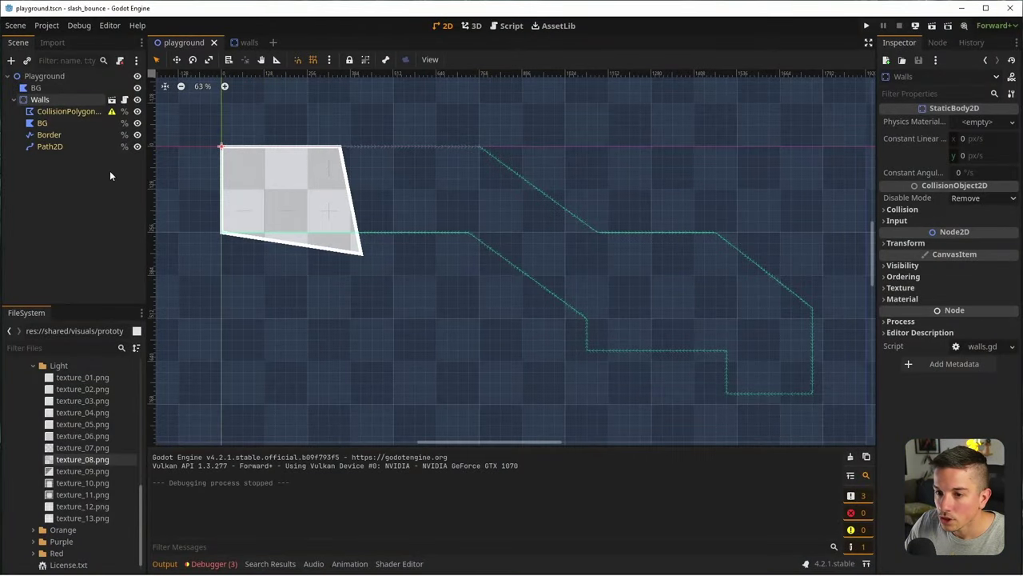
In the walls scene, assign texture_06.png from the Light folder as the BG polygon's texture and save the scene
click(81, 126)
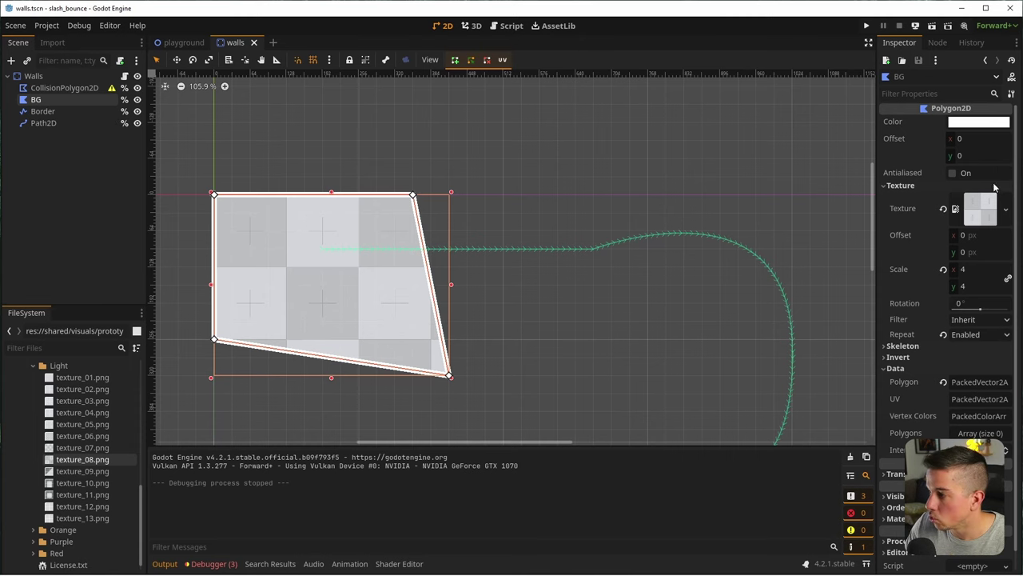
click(53, 412)
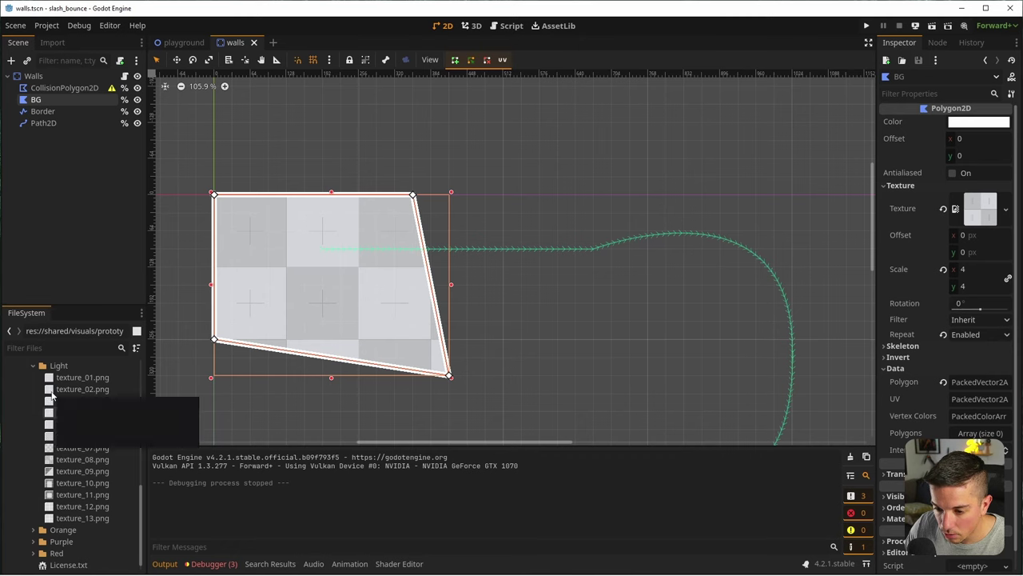
click(50, 378)
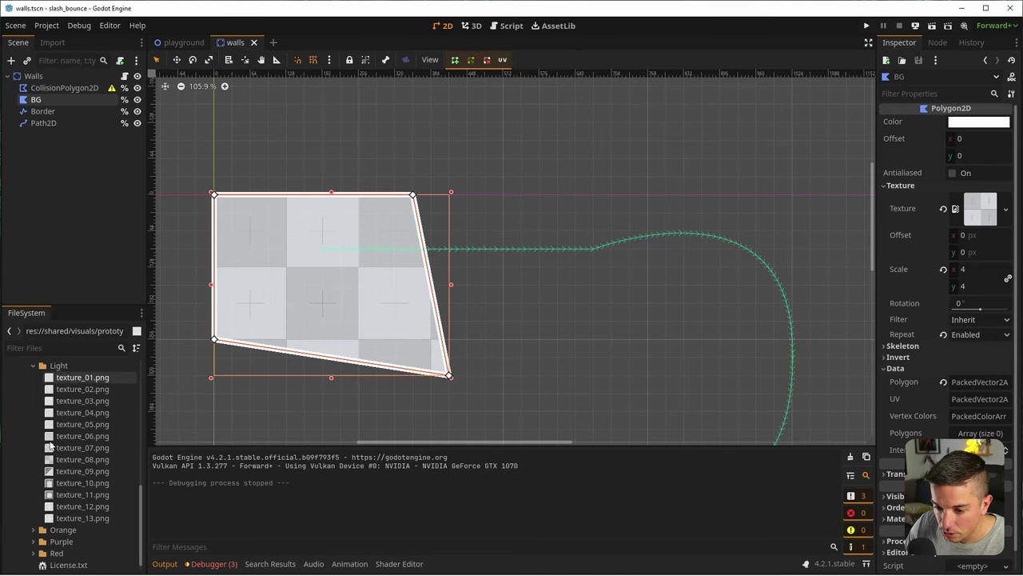
drag(71, 436, 965, 207)
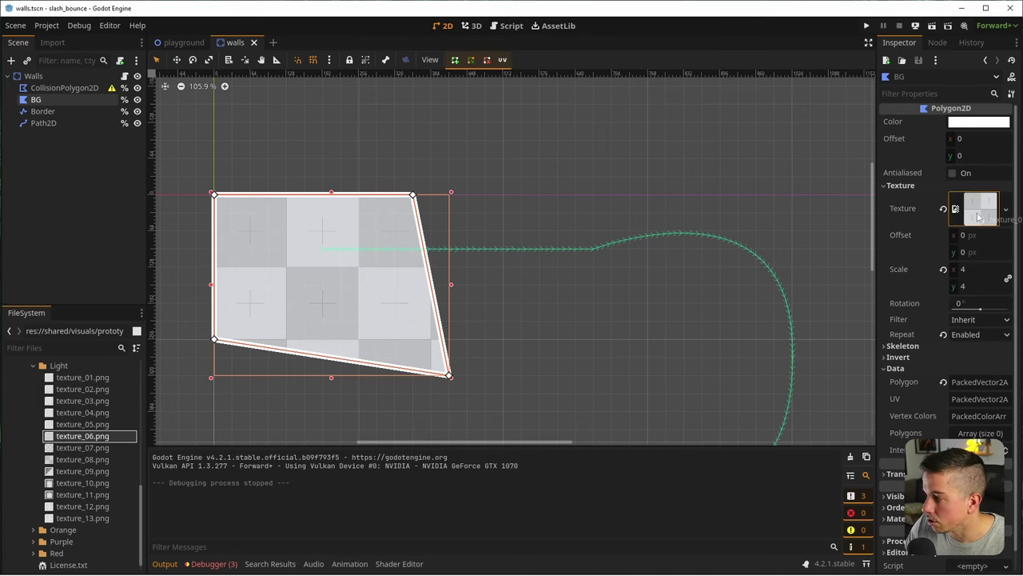
click(943, 269)
key(ctrl+s)
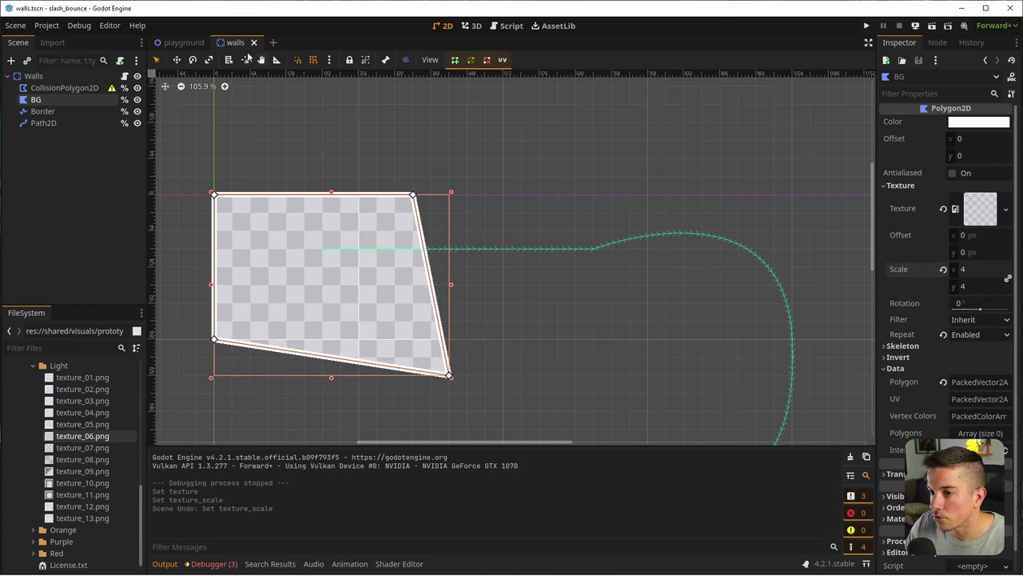
Check the new texture in the playground, set the BG polygon's self modulate colour to 464646 in the walls scene, and save
click(184, 42)
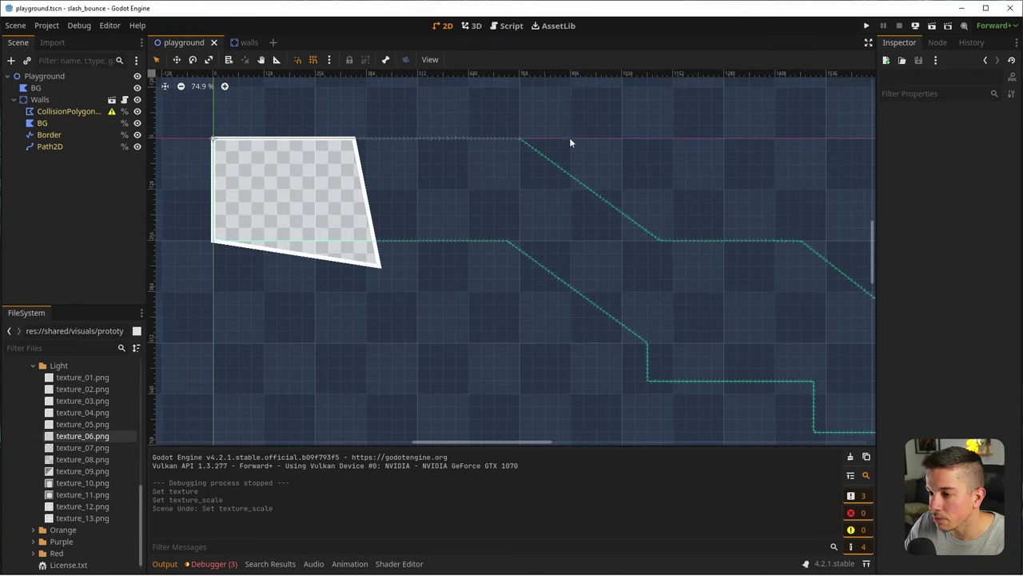
click(244, 42)
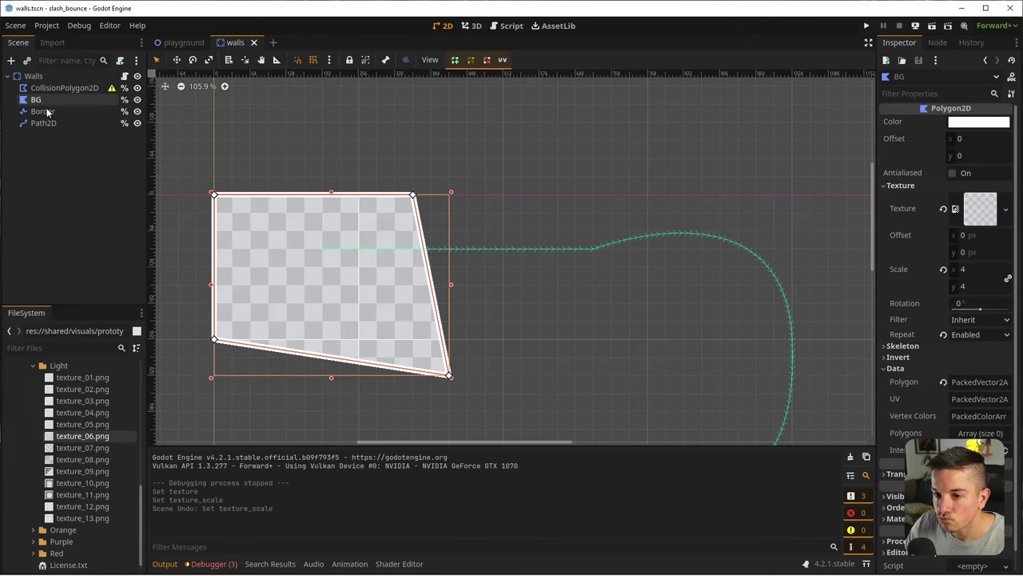
scroll(951, 384, down, 5)
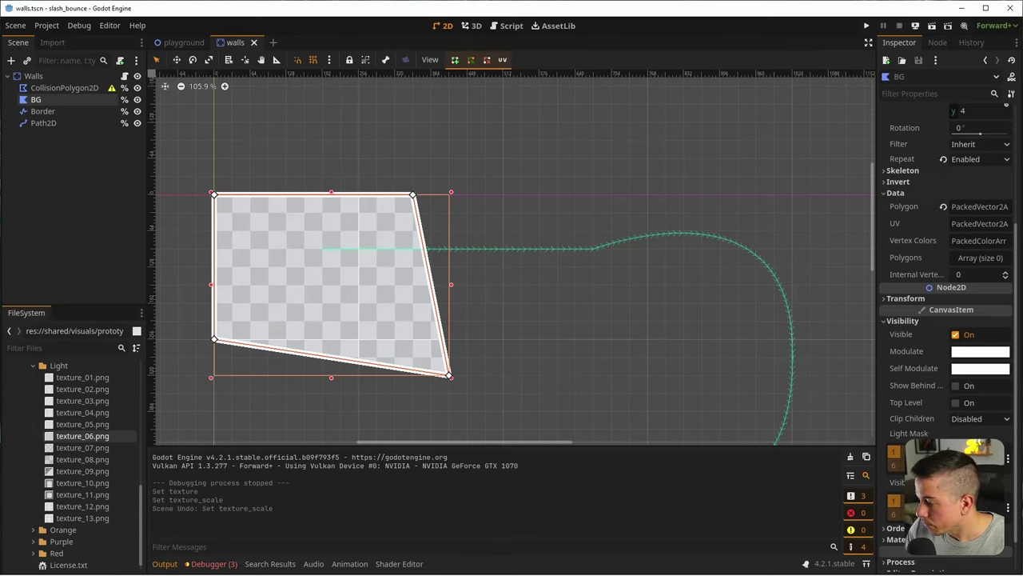
click(965, 370)
mouse_move(1006, 153)
mouse_down()
mouse_move(1007, 164)
mouse_move(1007, 140)
mouse_move(1012, 162)
mouse_up()
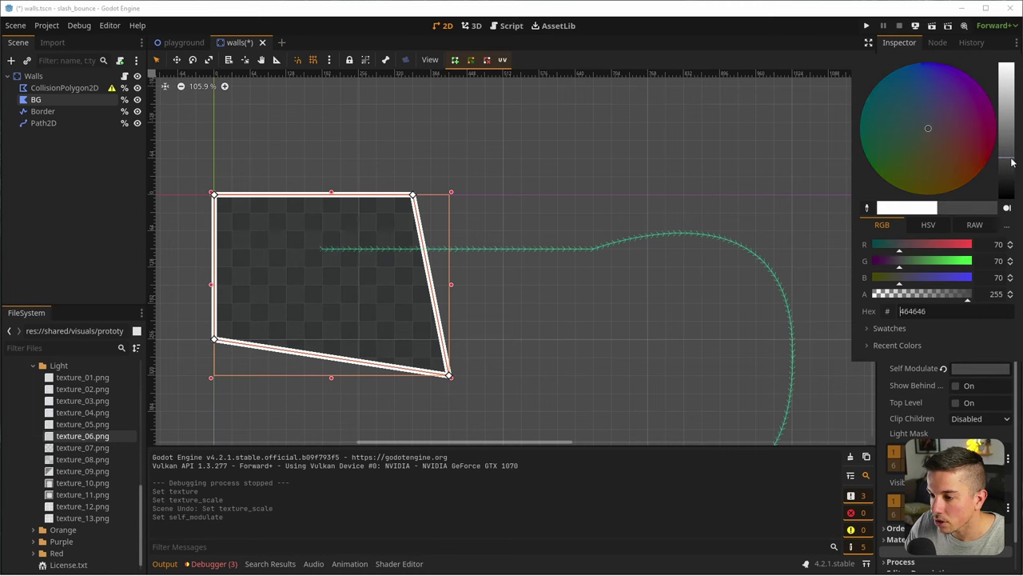
click(78, 208)
key(ctrl+s)
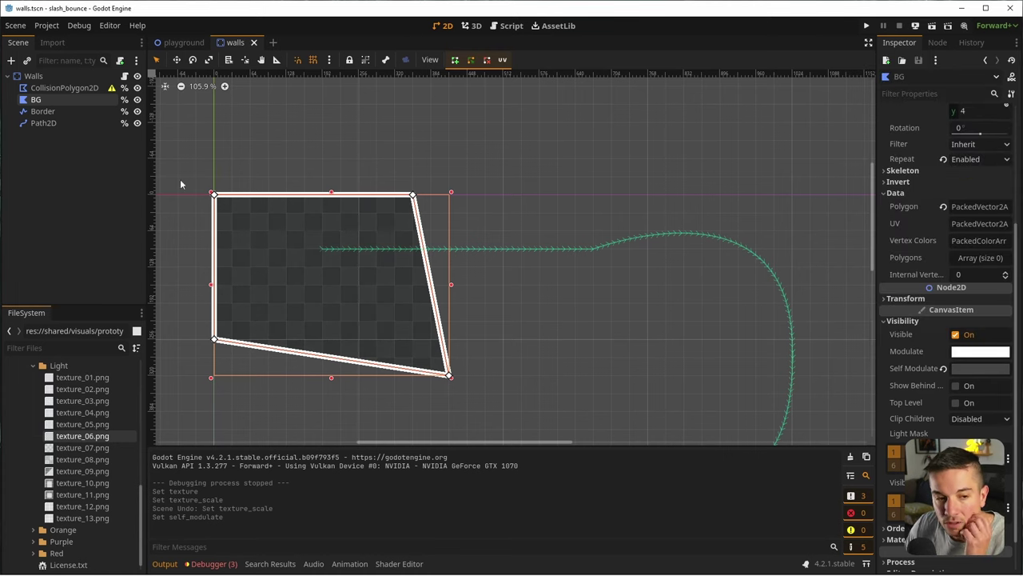
Run the walls scene and the playground scene in turn to inspect the darkened wall background, closing each game window
click(931, 26)
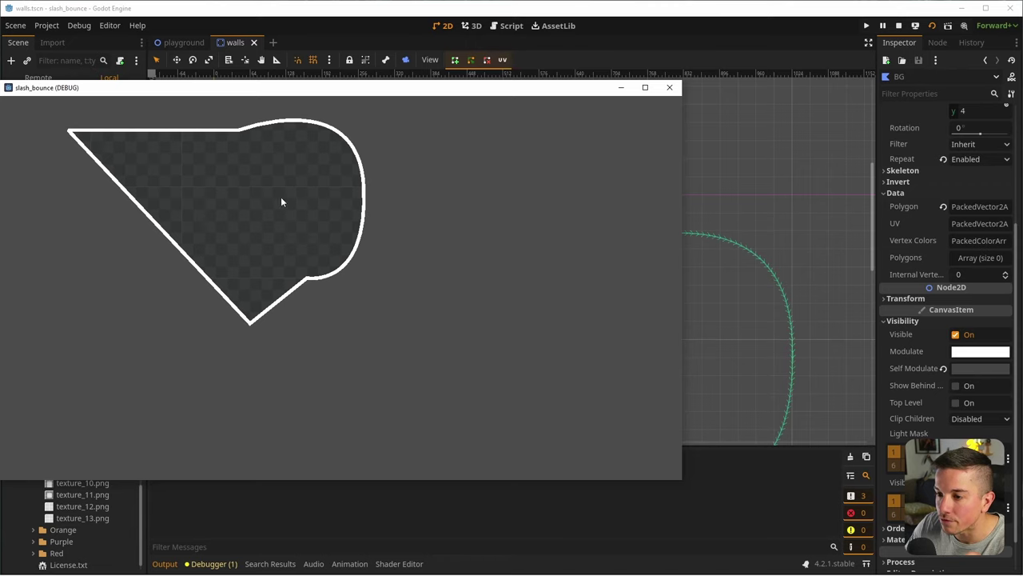
click(669, 88)
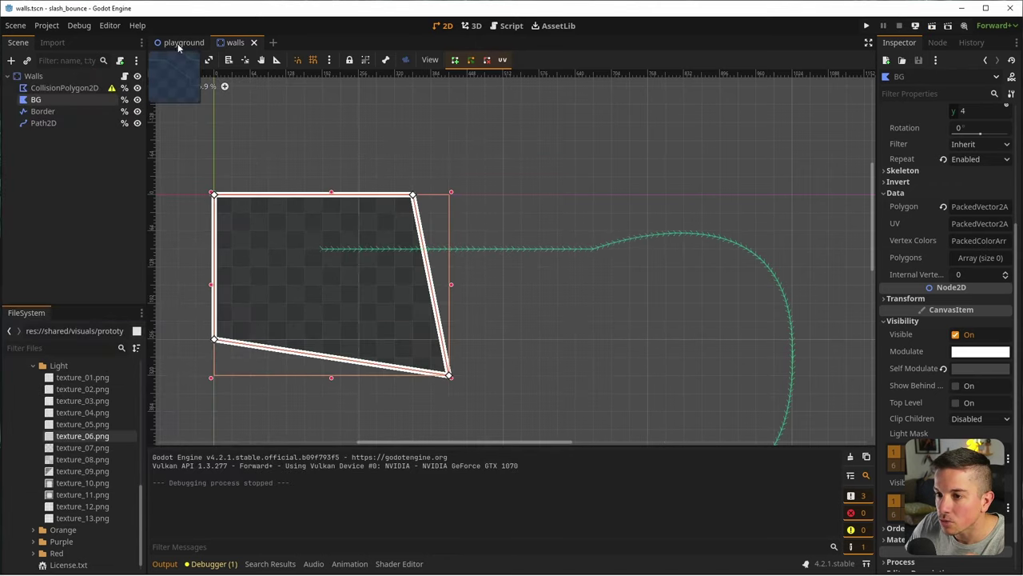
click(178, 42)
click(931, 26)
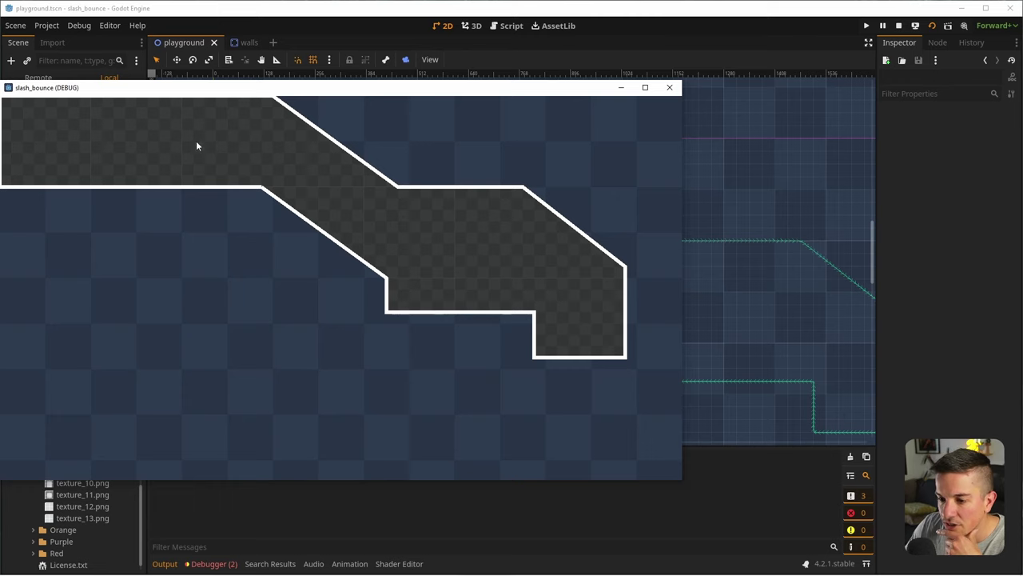
click(669, 88)
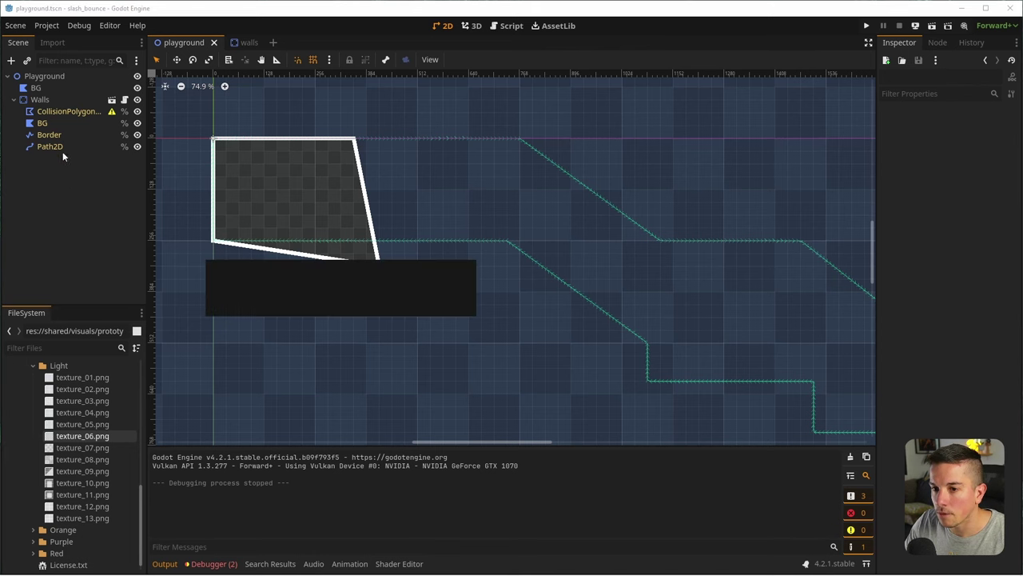
click(48, 111)
click(40, 99)
scroll(399, 264, down, 2)
scroll(400, 265, down, 1)
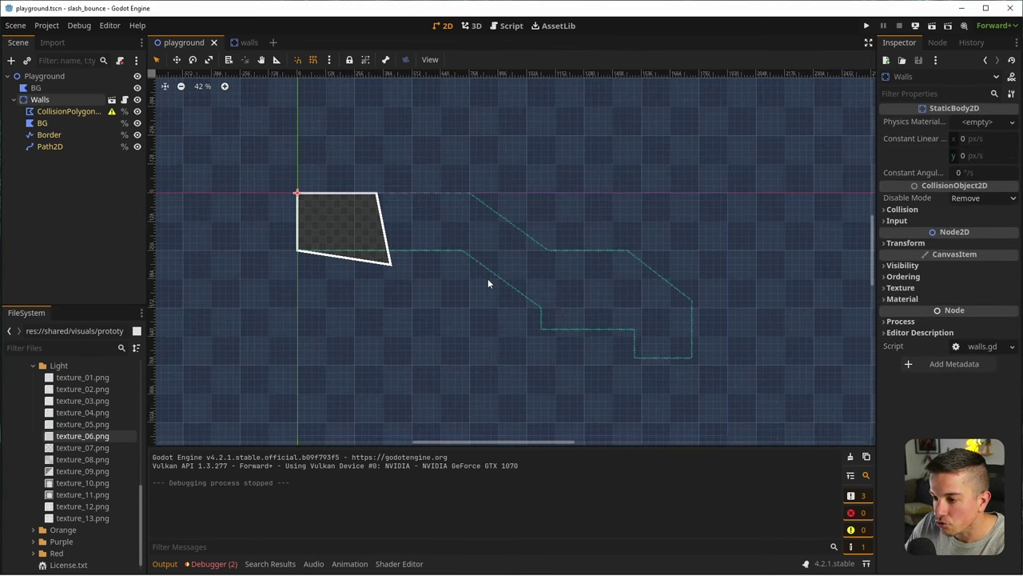
Create a new scene with a CharacterBody2D root node named Player
click(273, 43)
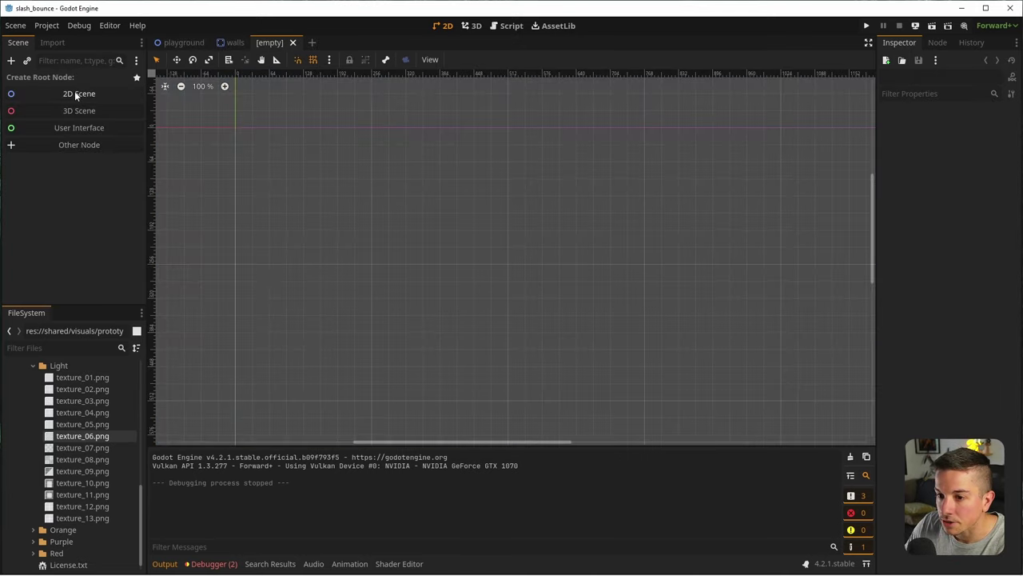
click(74, 91)
right_click(60, 76)
click(97, 171)
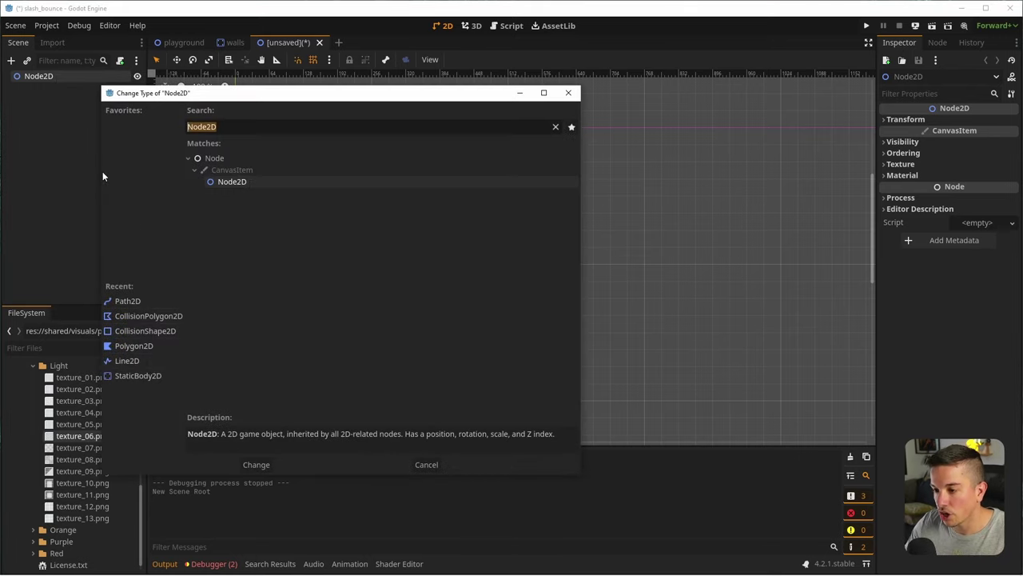
text(character)
key(Return)
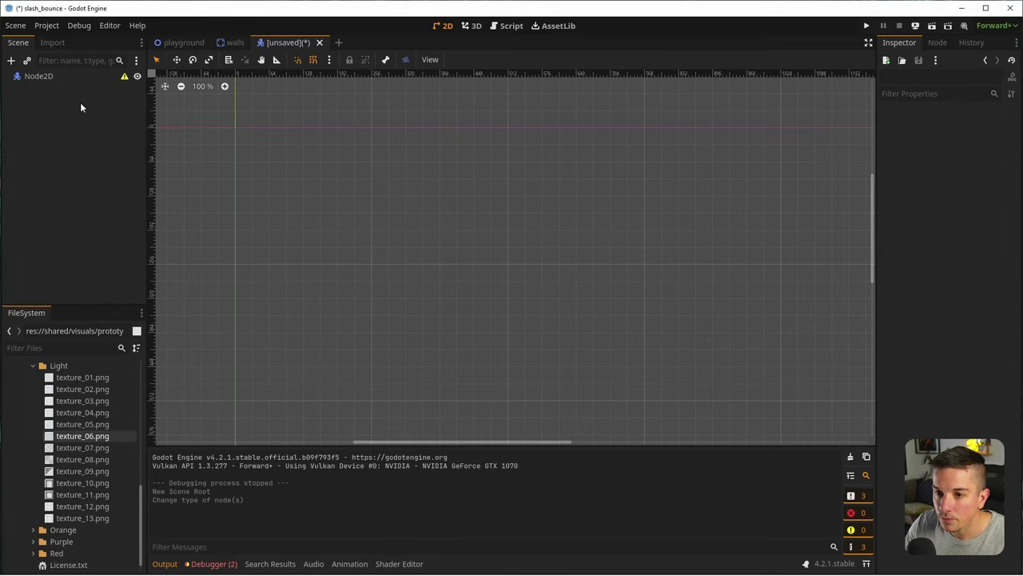
double_click(80, 76)
text(Player)
key(Return)
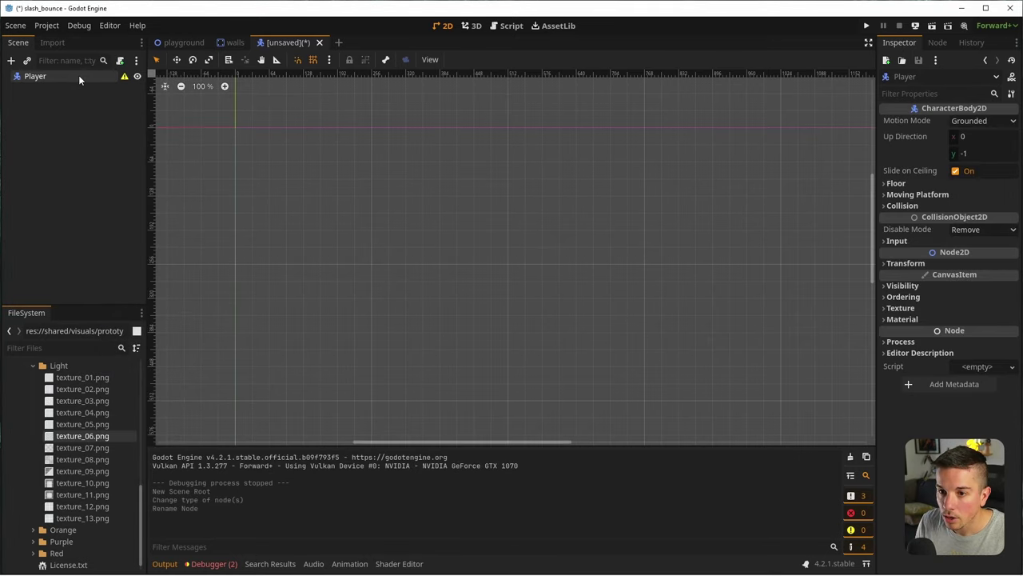
Save the new scene as player.tscn in a new player folder inside res://scenes
key(ctrl+s)
click(79, 111)
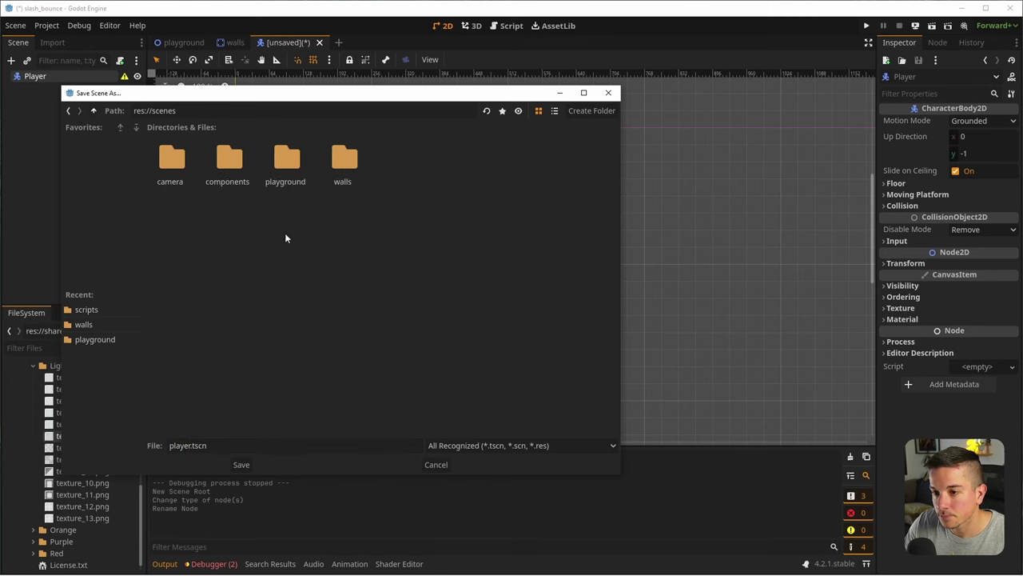
right_click(308, 222)
click(332, 227)
text(player)
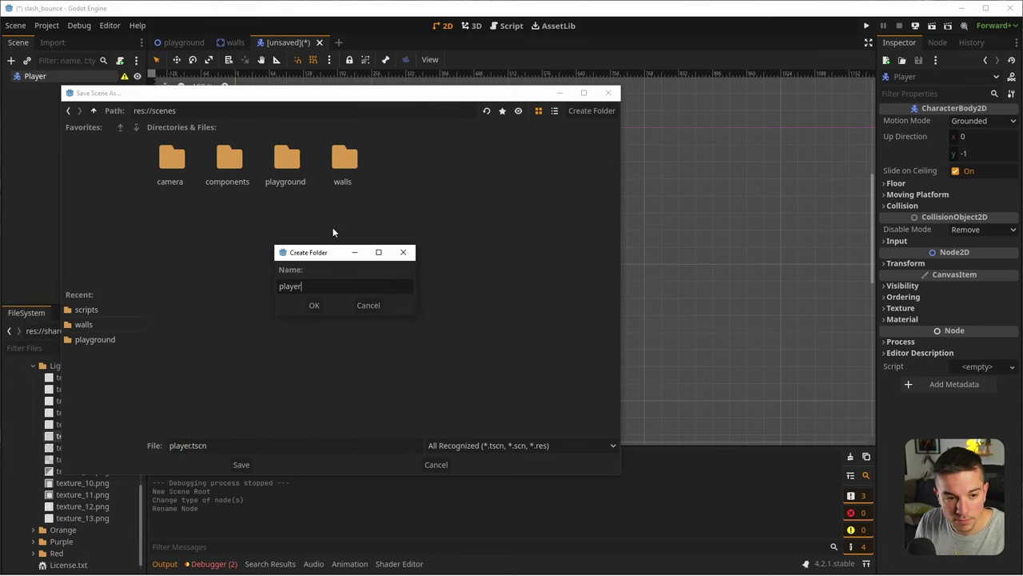
key(Return)
click(241, 463)
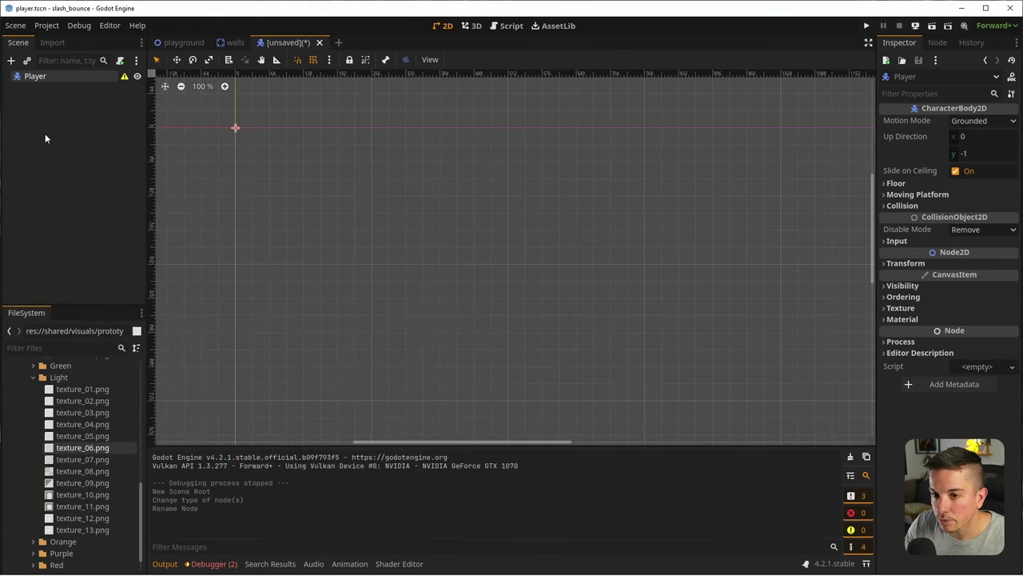
Add a Sprite2D child node to the Player
middle_drag(254, 170, 389, 224)
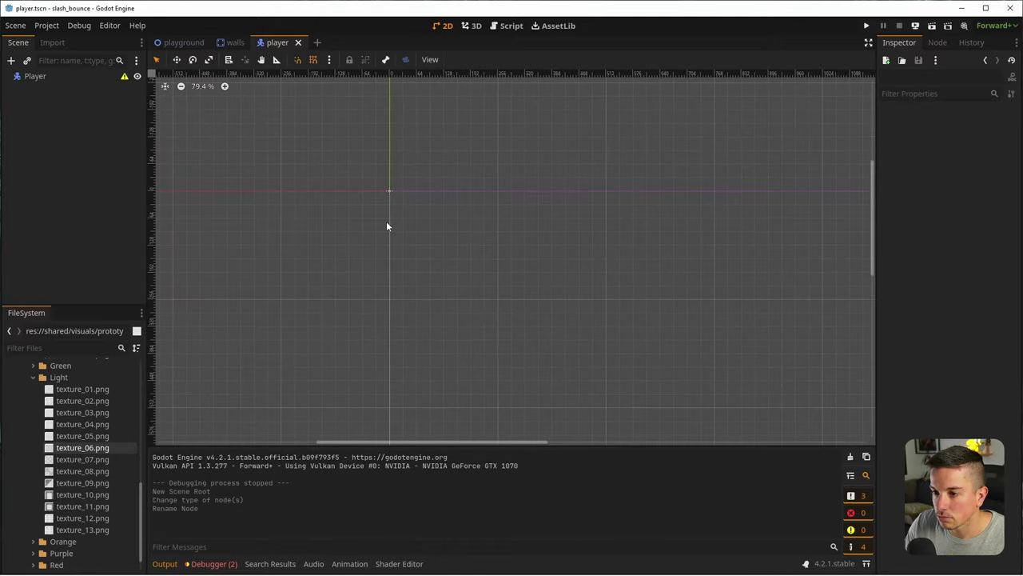
scroll(306, 175, up, 1)
right_click(58, 81)
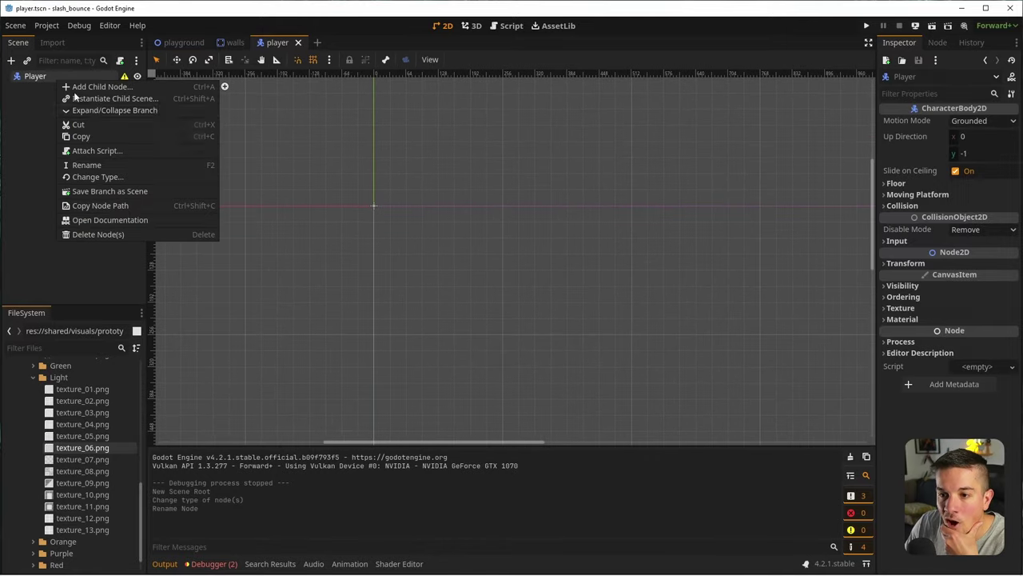
click(90, 86)
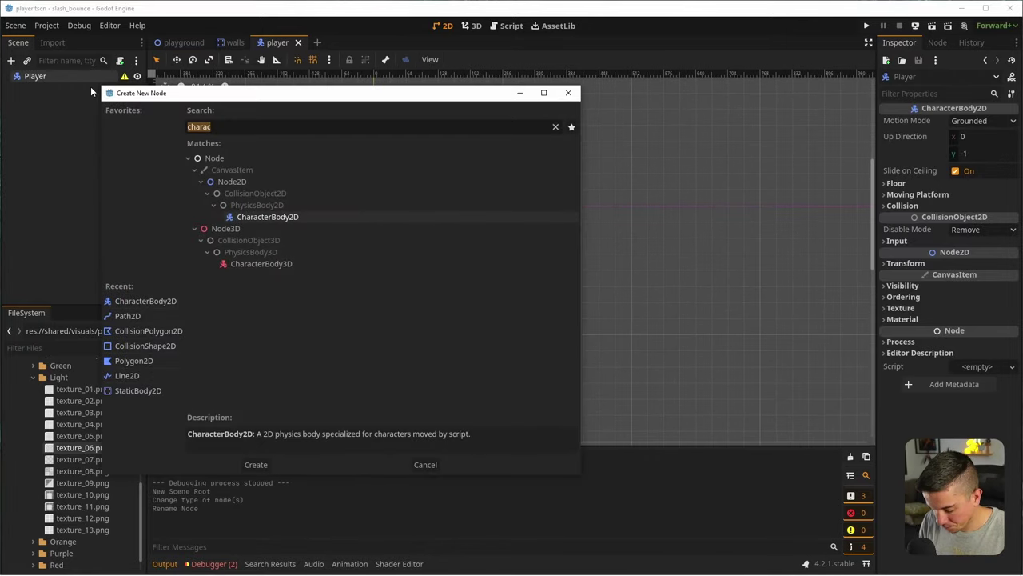
text(sprite)
key(Return)
Add a CollisionShape2D child node to the Player and save the player scene
right_click(32, 77)
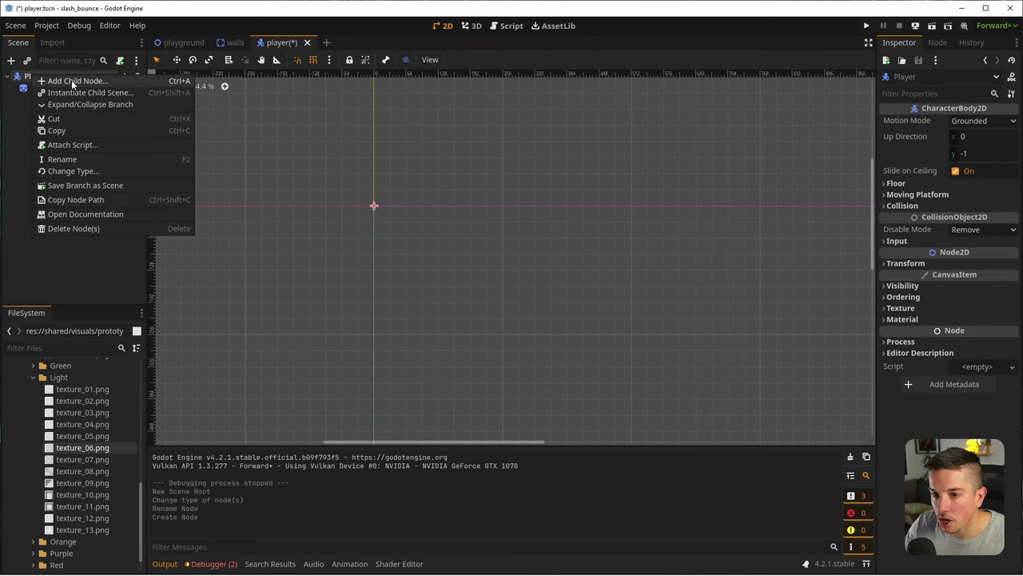
click(72, 80)
text(collisi)
key(Down)
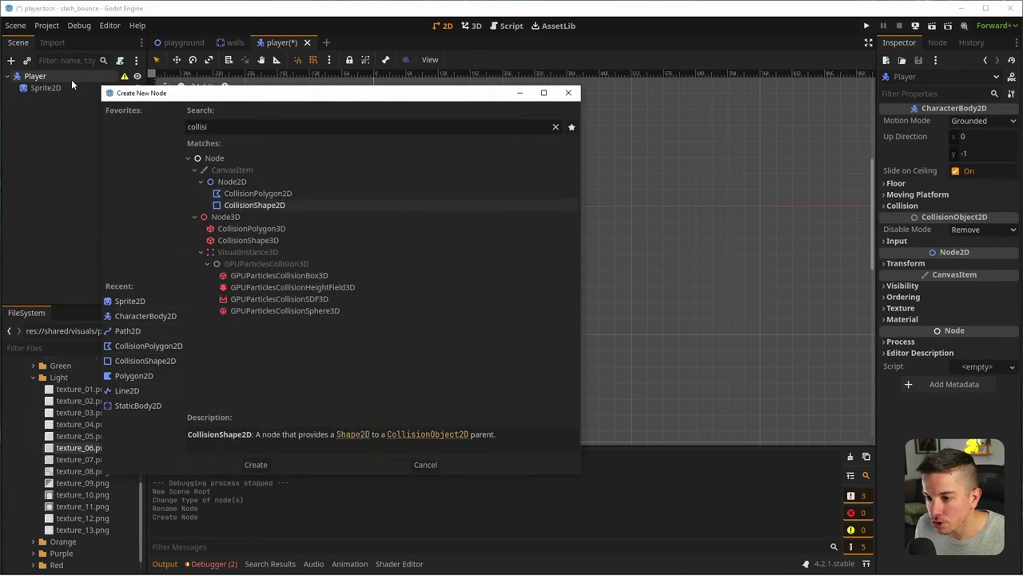
key(Return)
key(ctrl+s)
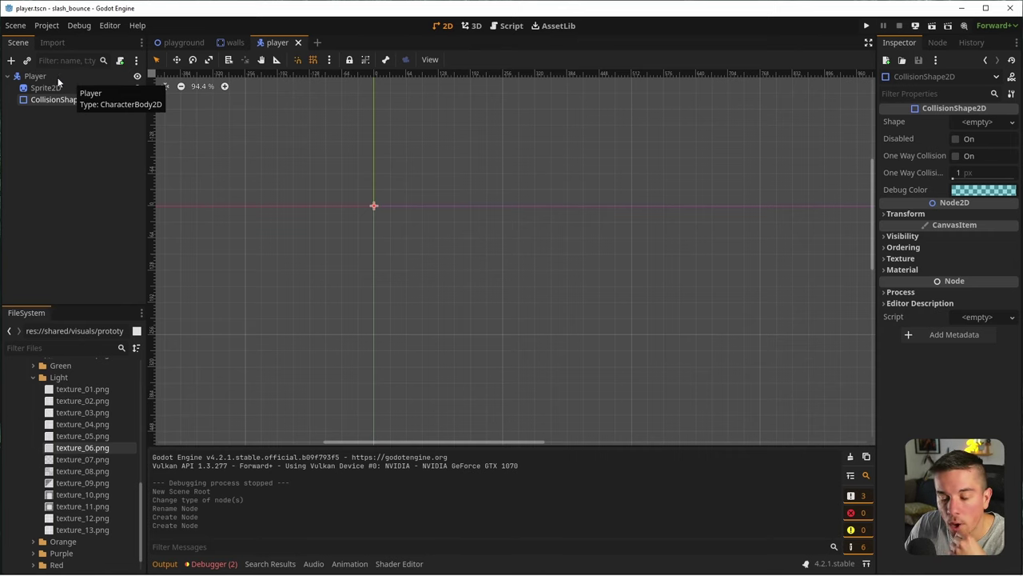
Collapse the output log and reorder the Player's children so the CollisionShape2D sits above the Sprite2D, leaving the collision shape selected
click(165, 563)
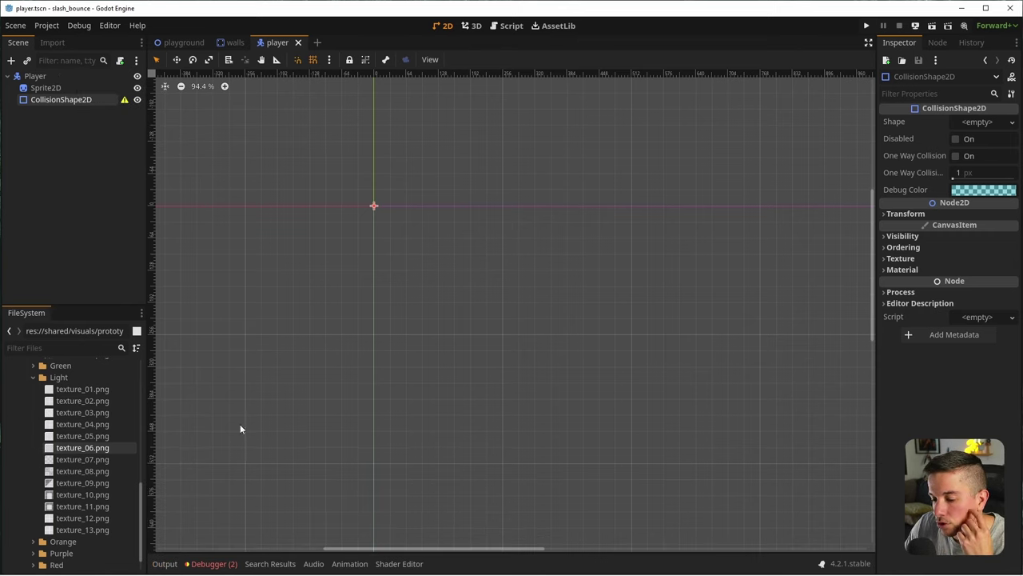
scroll(409, 243, down, 1)
scroll(416, 318, down, 1)
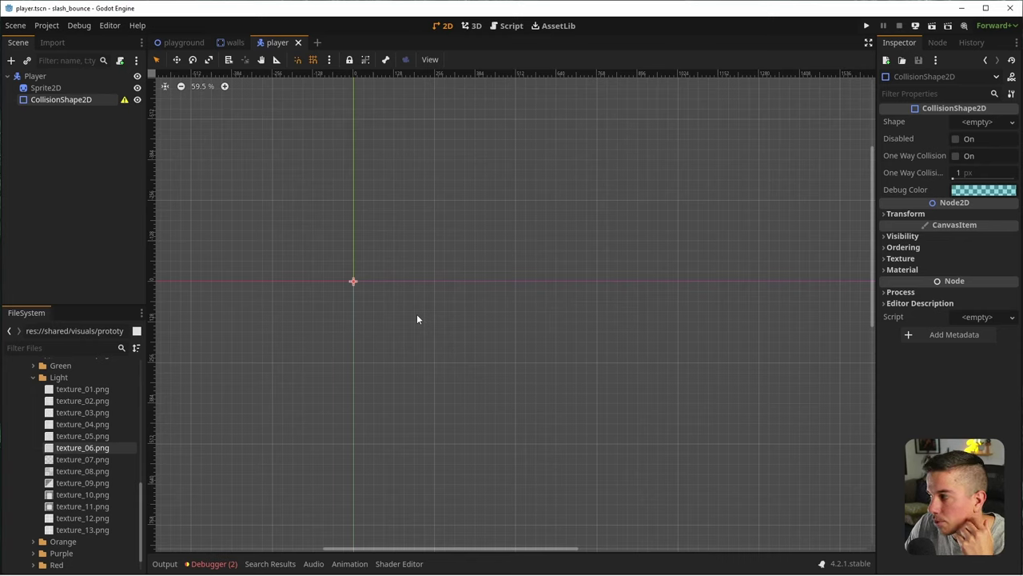
click(62, 80)
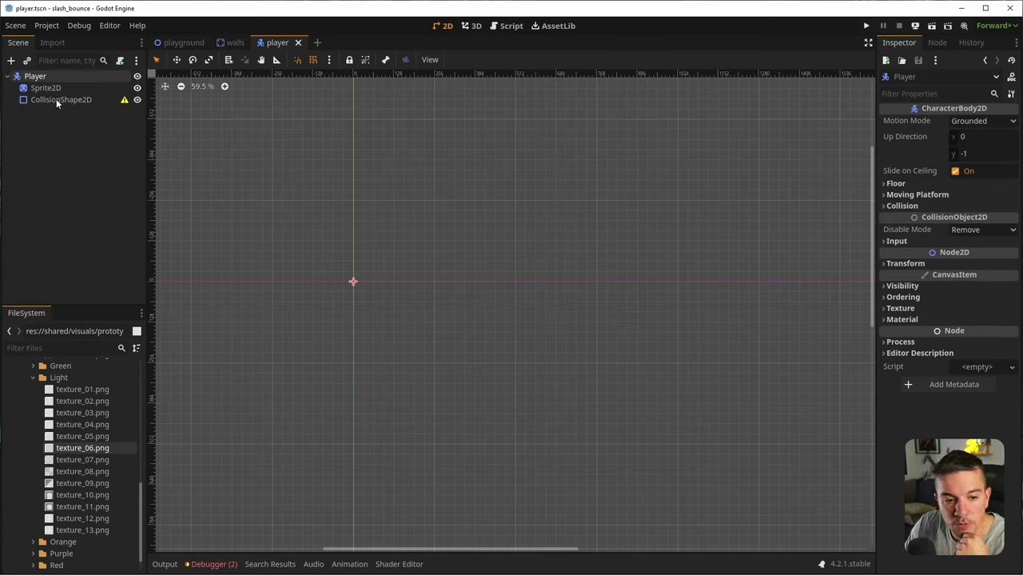
drag(54, 98, 59, 83)
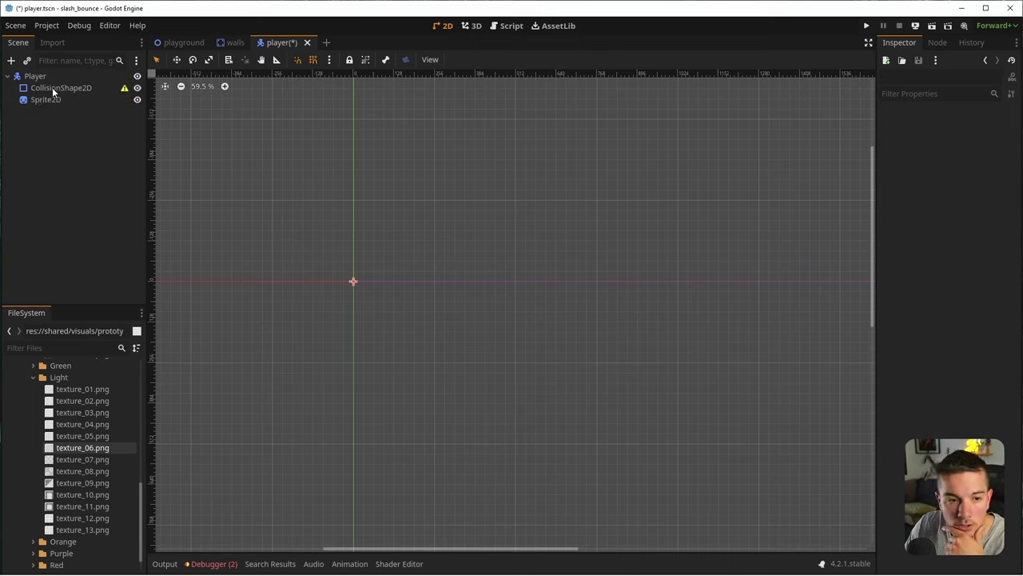
click(52, 88)
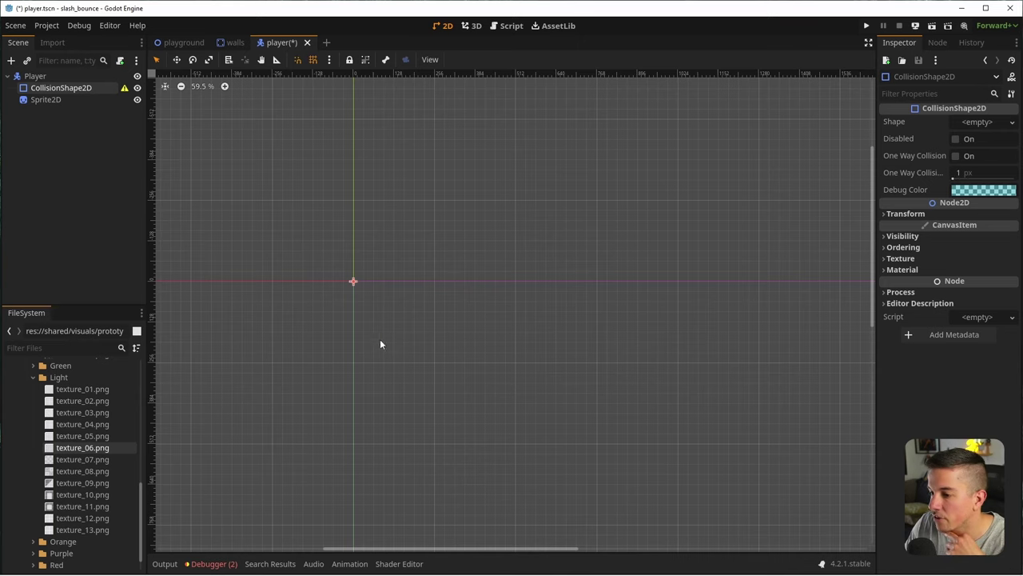
Assign a new CircleShape2D to the Player's CollisionShape2D and save the player scene
click(977, 121)
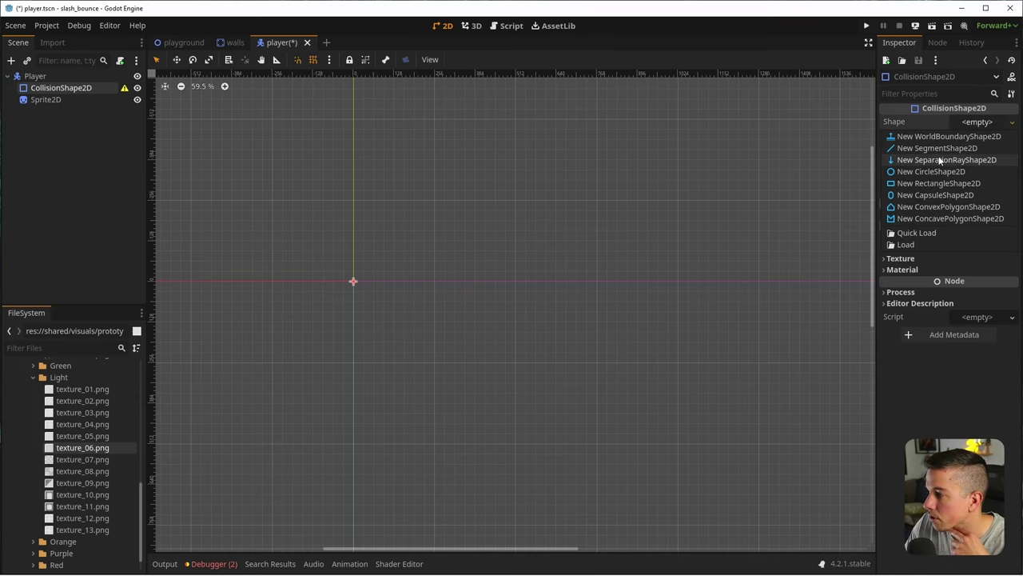
click(927, 171)
scroll(359, 296, up, 5)
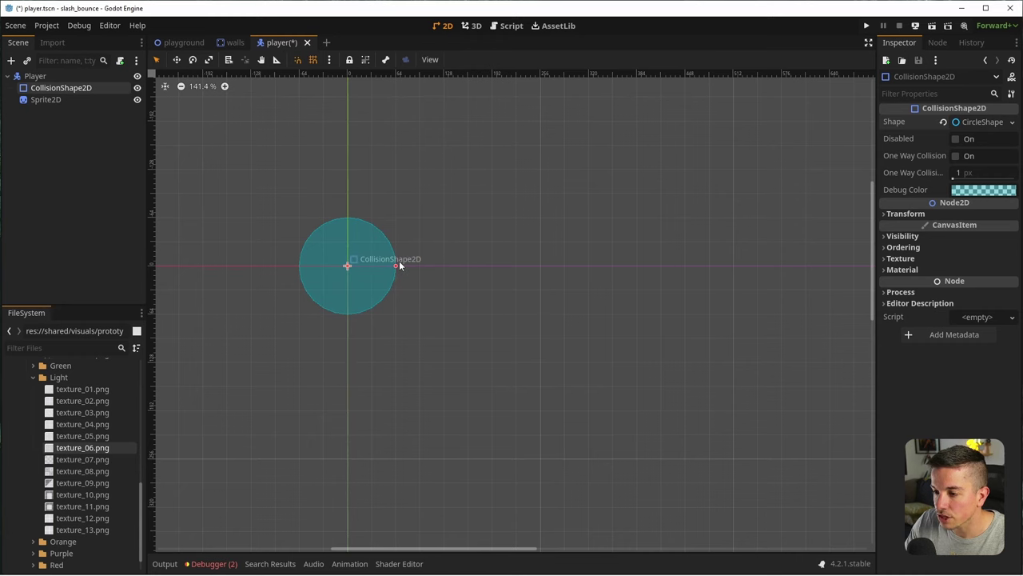
key(ctrl+s)
Instantiate the player scene as a child of the Playground root node in the playground scene
click(184, 43)
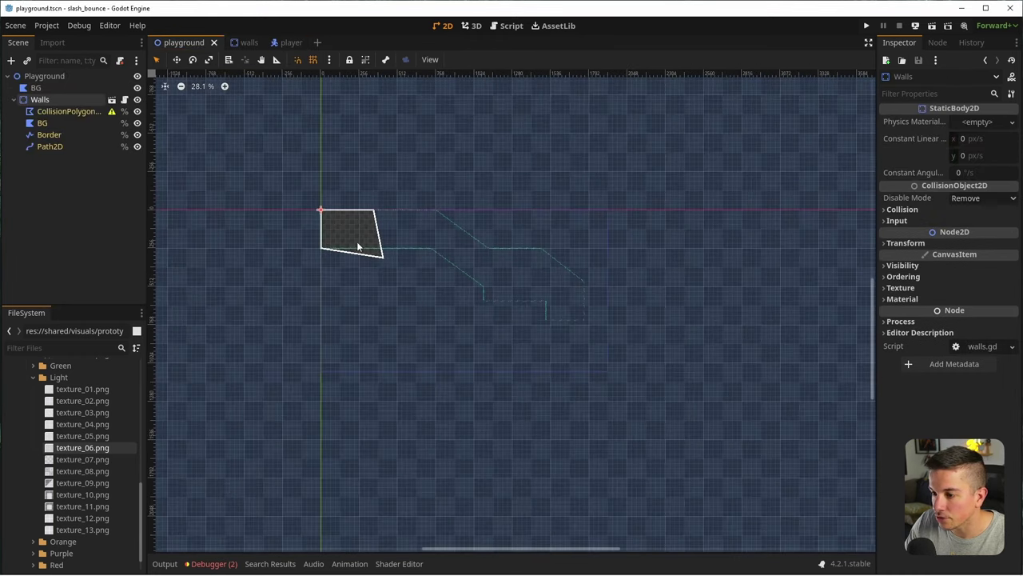
right_click(53, 77)
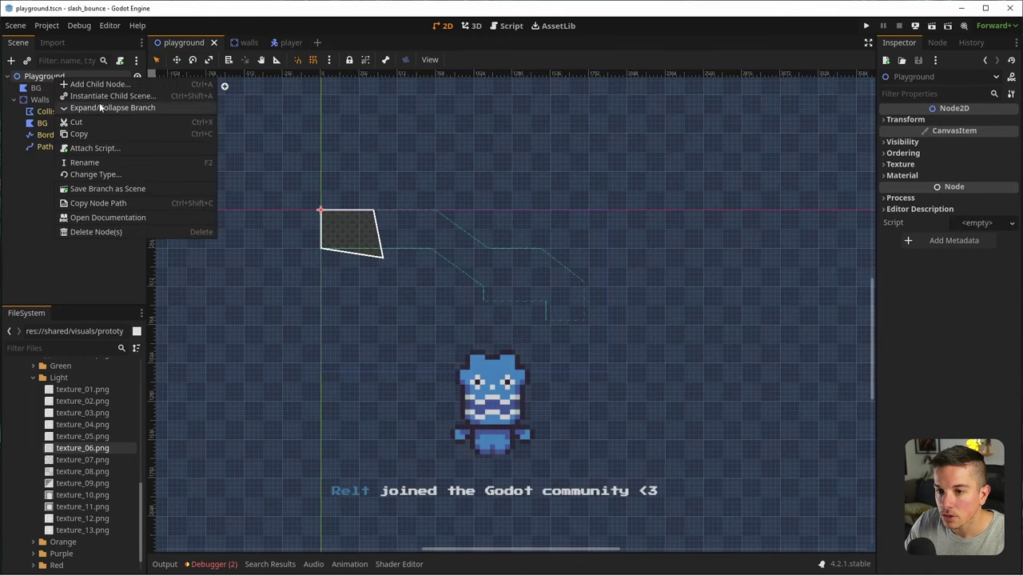
click(103, 97)
text(player)
key(Return)
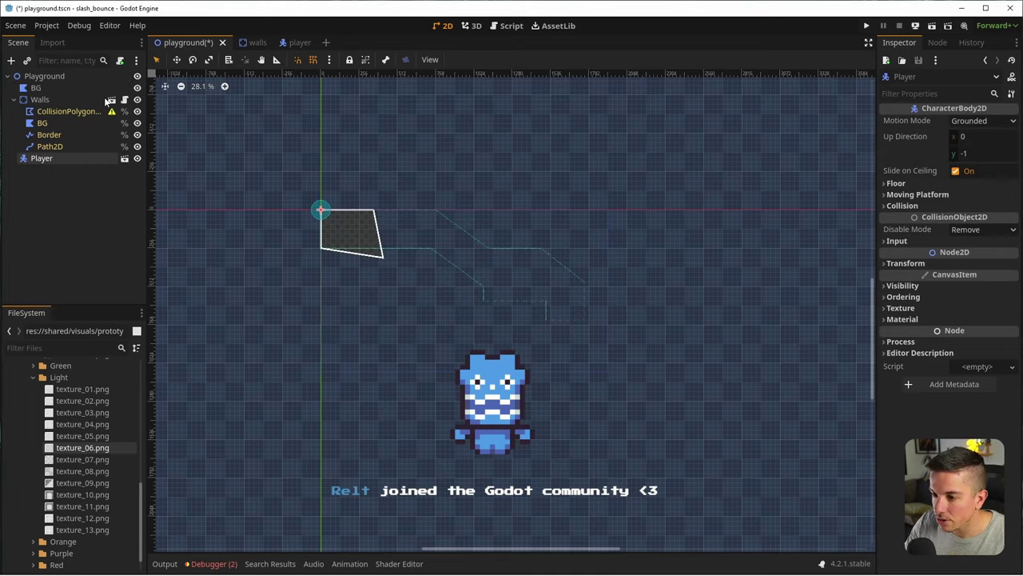
Move the Player instance from the origin into the middle of the dark, white-bordered wall polygon
scroll(321, 206, up, 8)
drag(276, 280, 347, 337)
scroll(347, 337, down, 4)
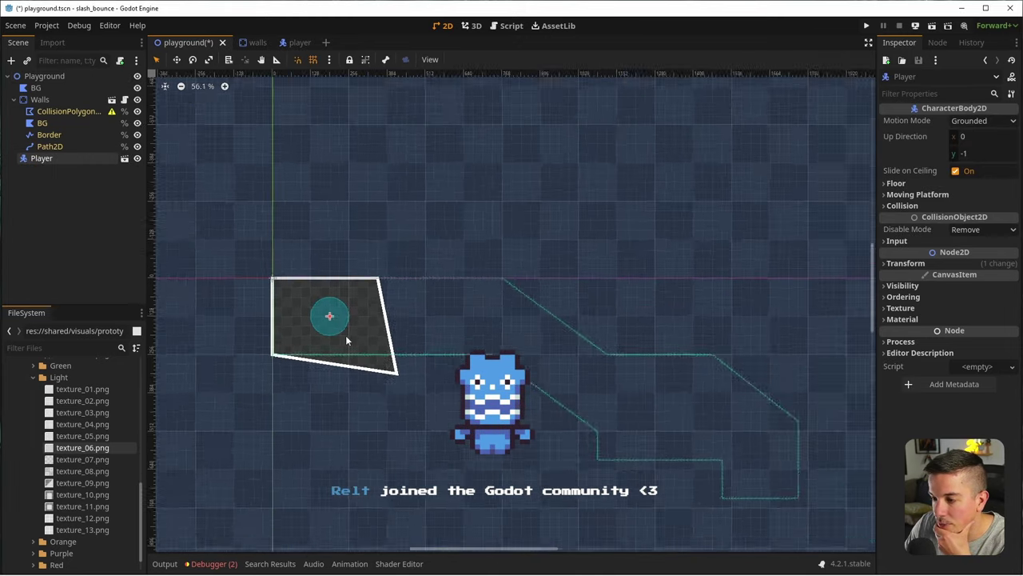
scroll(312, 280, up, 1)
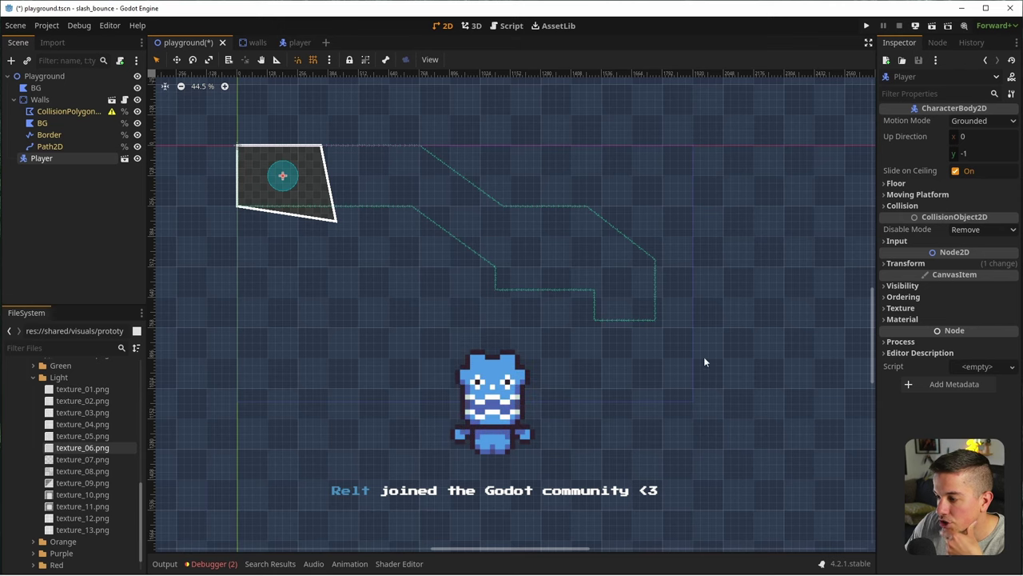
scroll(573, 391, up, 3)
scroll(417, 246, down, 2)
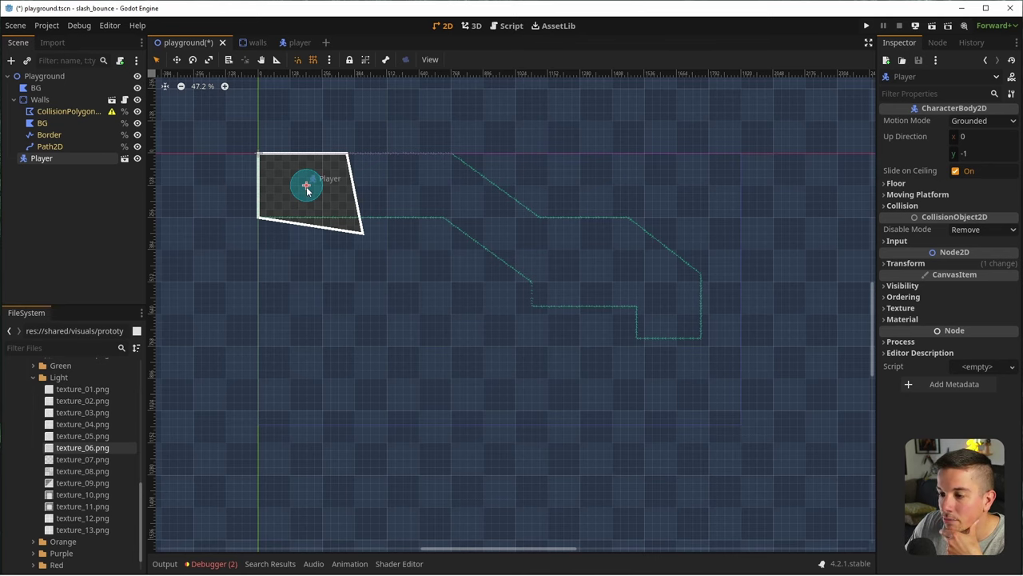
Shrink the player's collision circle to a radius of about 32 px and save the playground scene
click(294, 42)
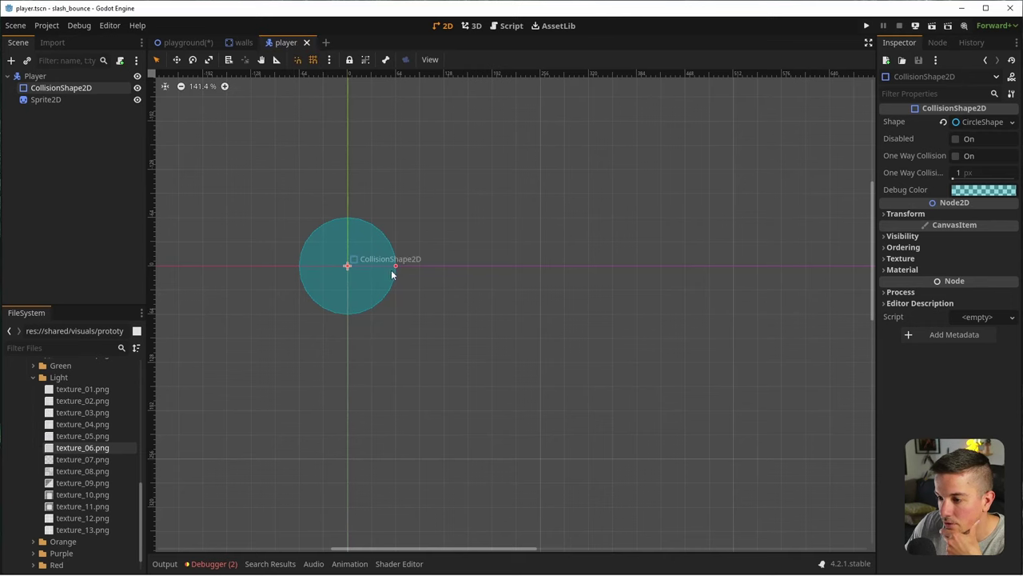
drag(395, 266, 372, 265)
click(184, 43)
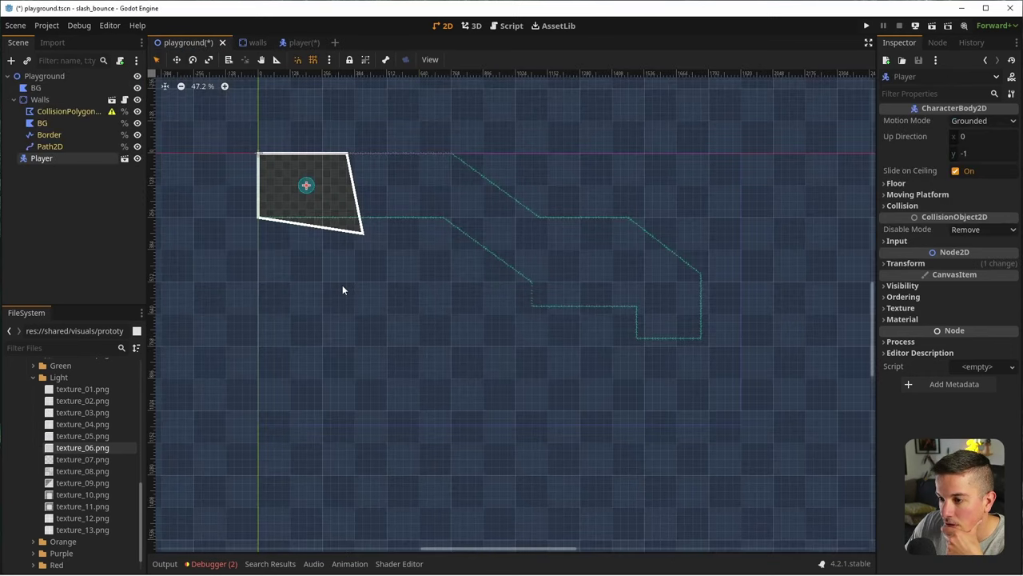
key(ctrl+s)
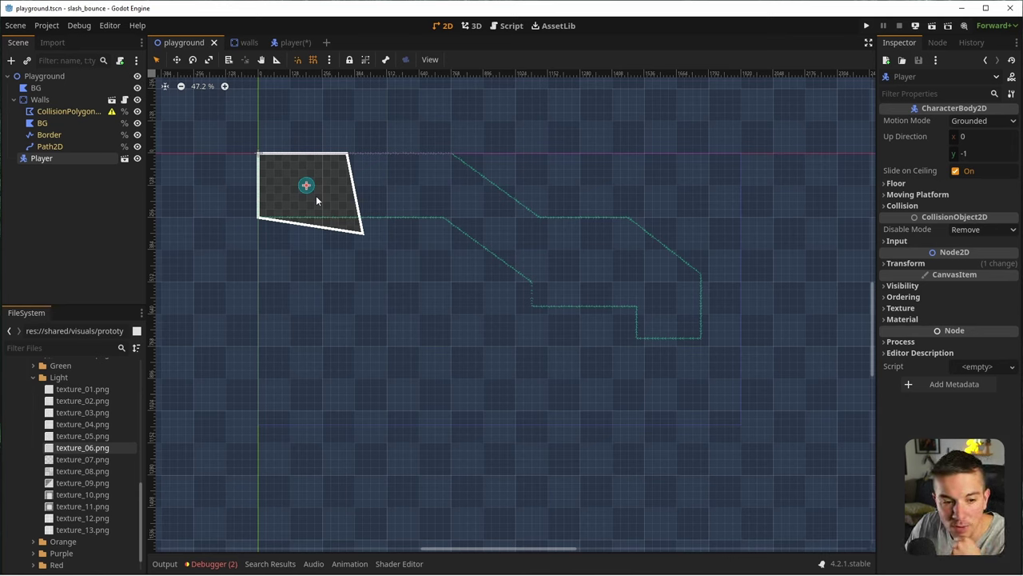
Set the radius of the player's circular collision shape to 24 px in the player scene
click(292, 42)
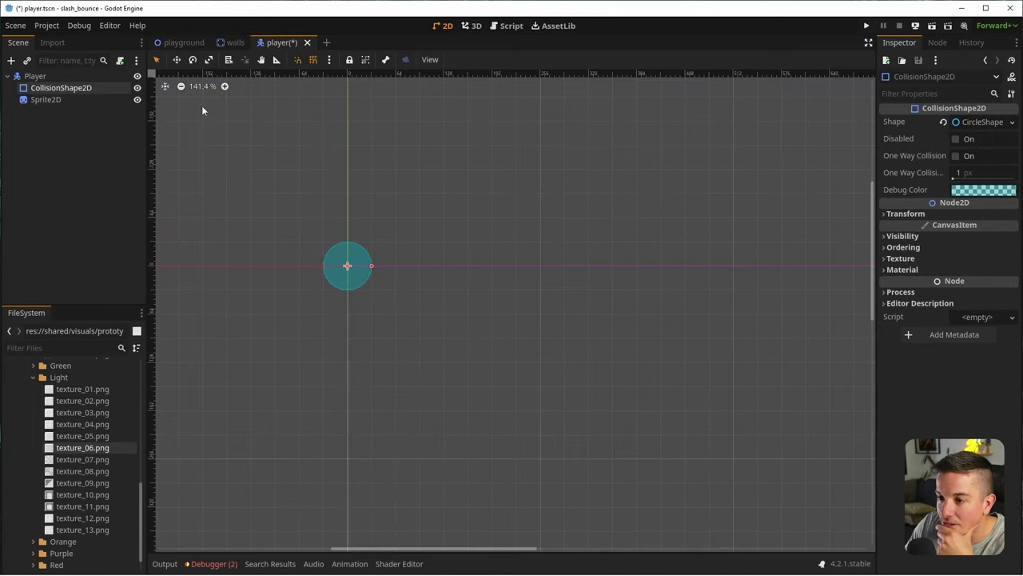
scroll(737, 199, up, 1)
click(981, 122)
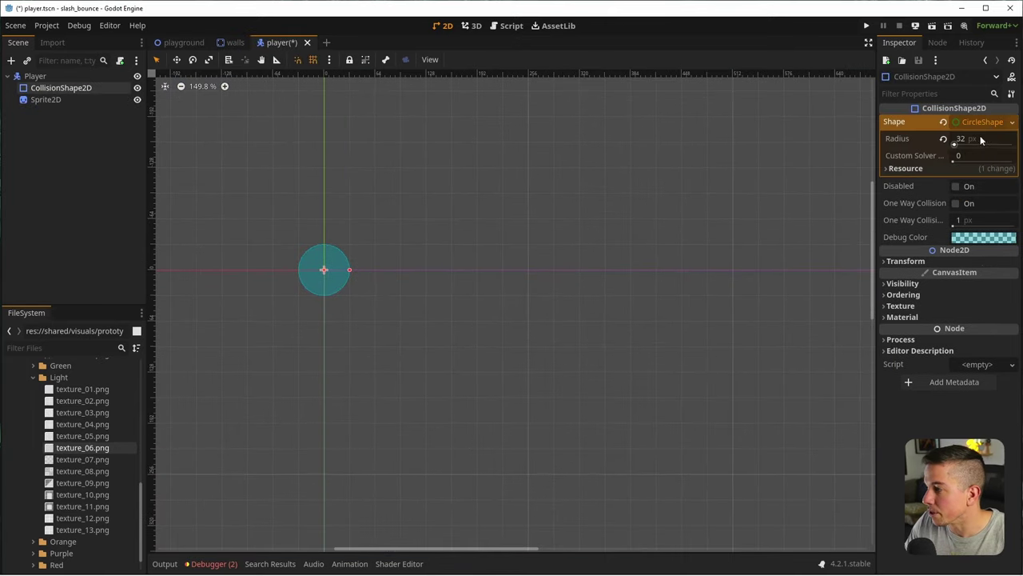
click(982, 136)
text(2)
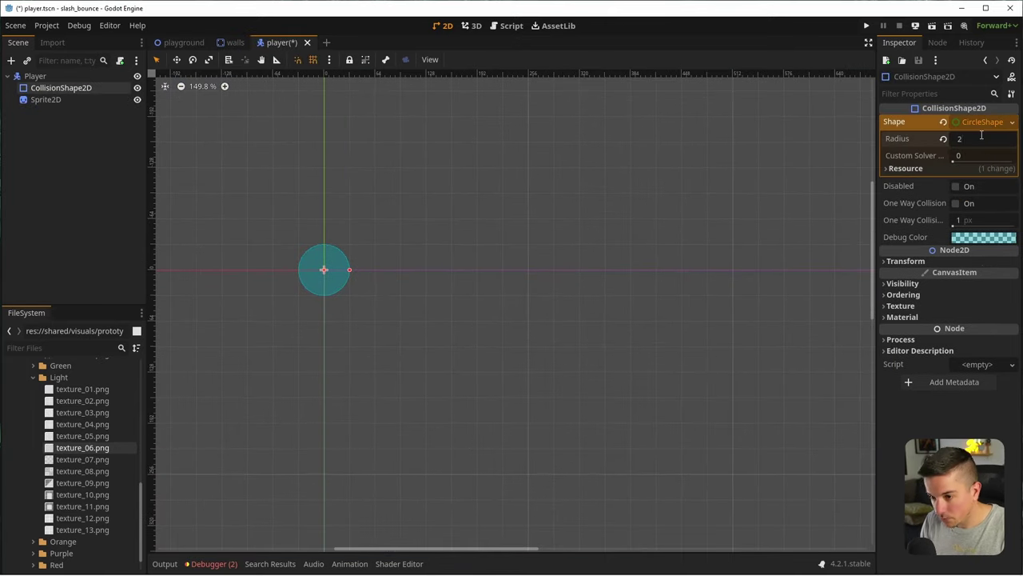
text(4)
key(Return)
Quick-load the Godot icon as the texture of the Player's Sprite2D
click(45, 99)
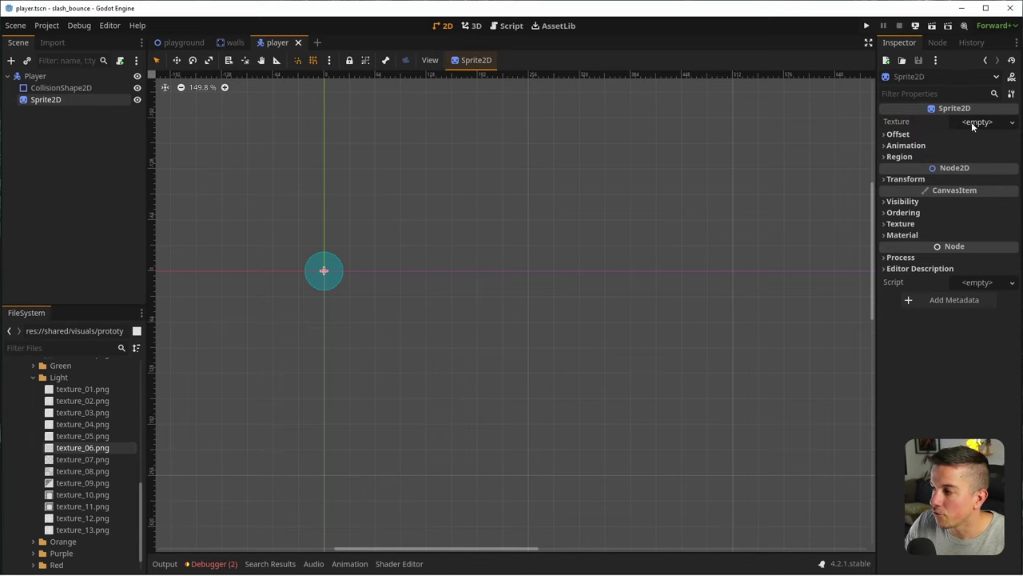
click(972, 122)
click(904, 329)
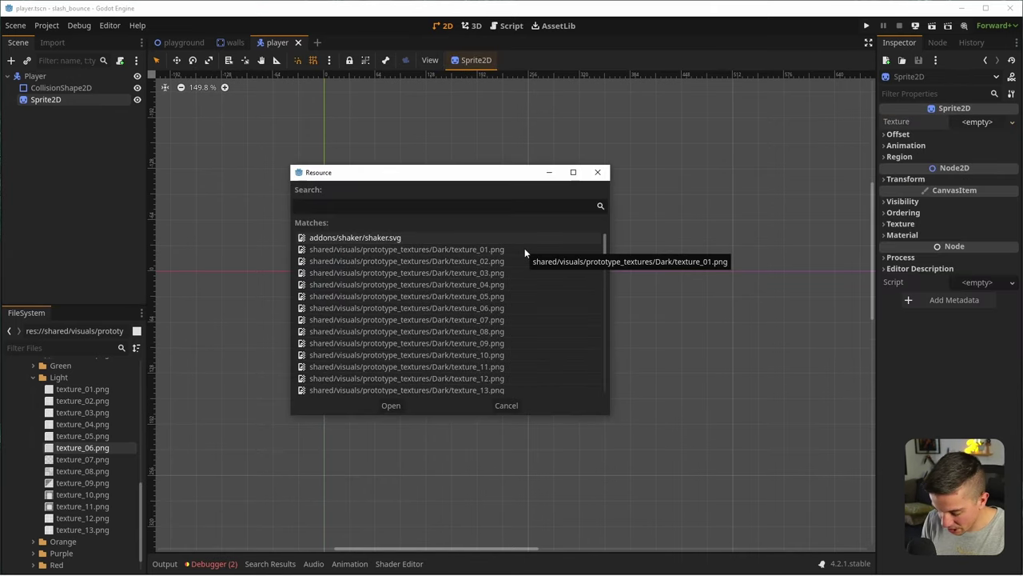
text(icon)
key(Return)
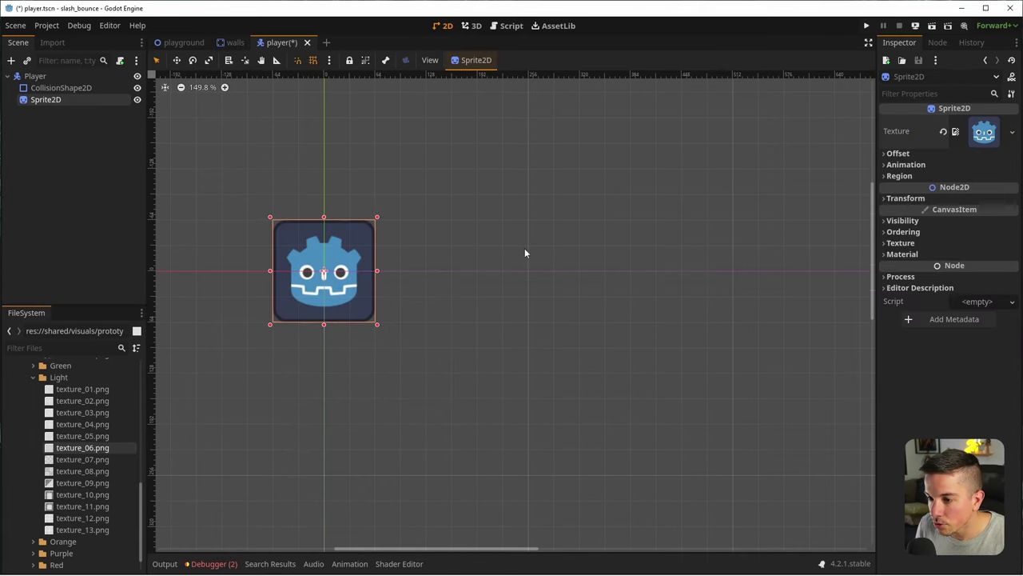
Turn off snapping, scale the icon sprite down around its centre to fit within the collision circle, and save the player scene
scroll(307, 225, up, 6)
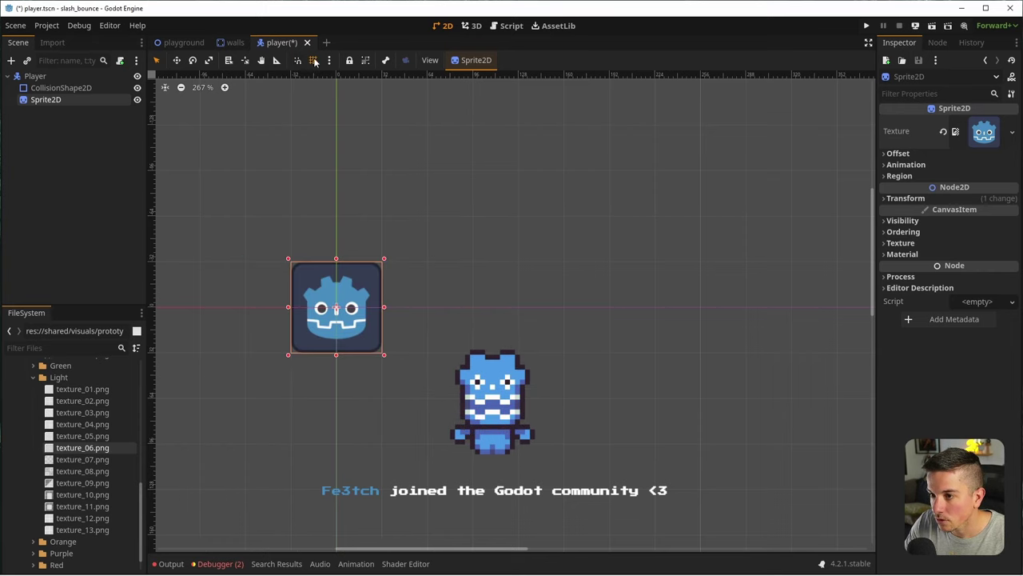
scroll(356, 301, up, 2)
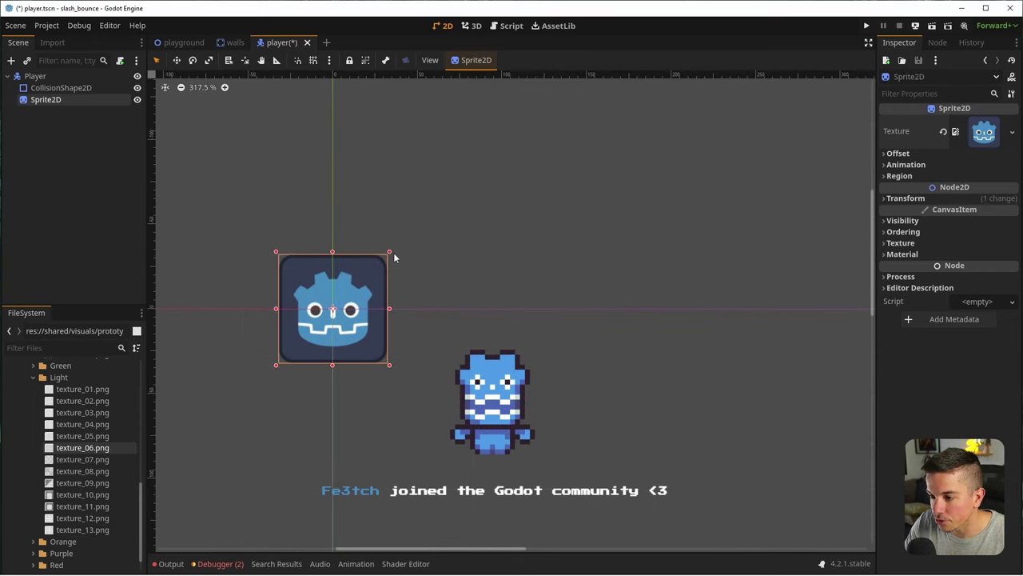
drag(394, 257, 369, 273)
middle_drag(318, 225, 318, 301)
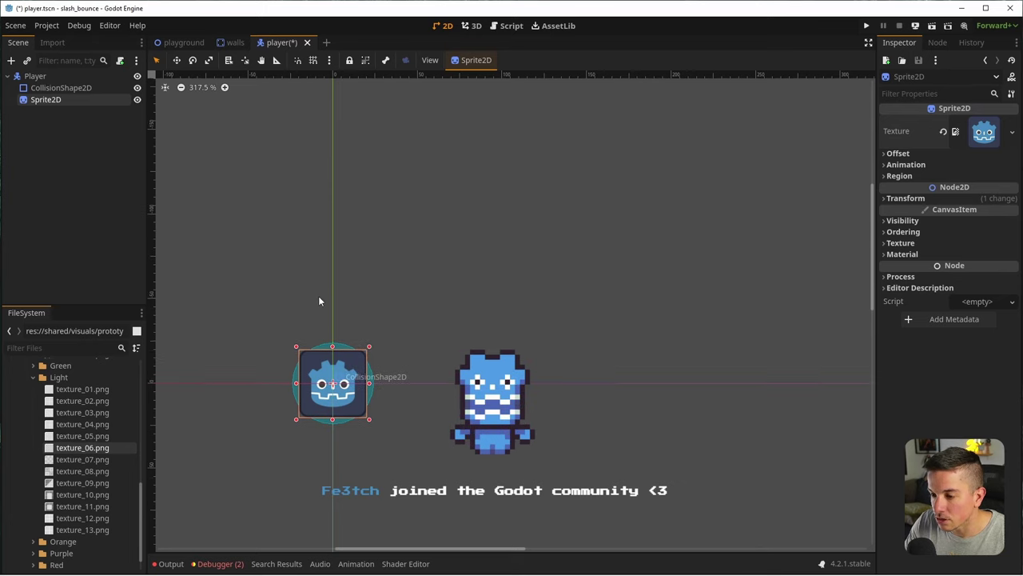
scroll(278, 423, down, 1)
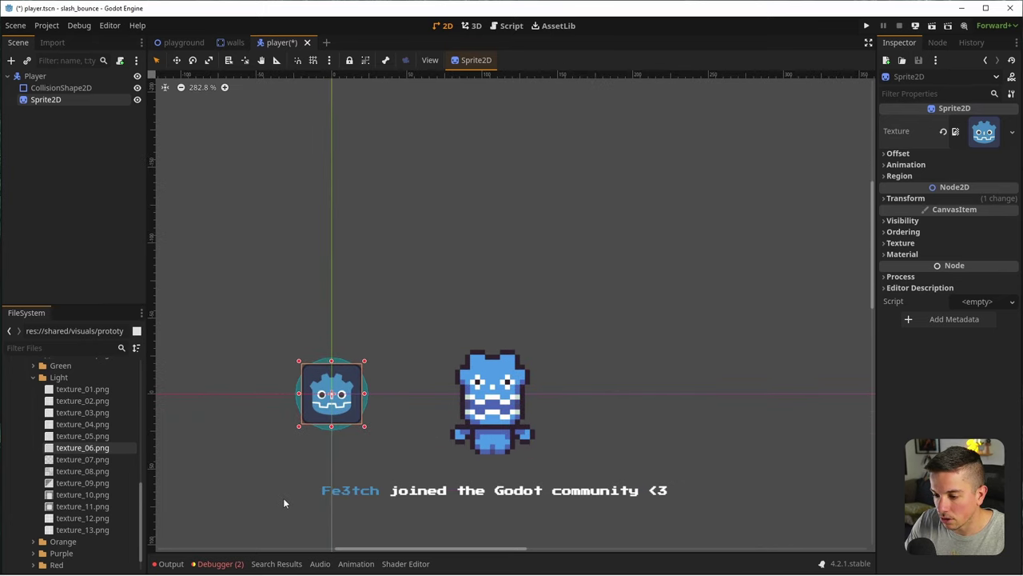
scroll(281, 417, up, 5)
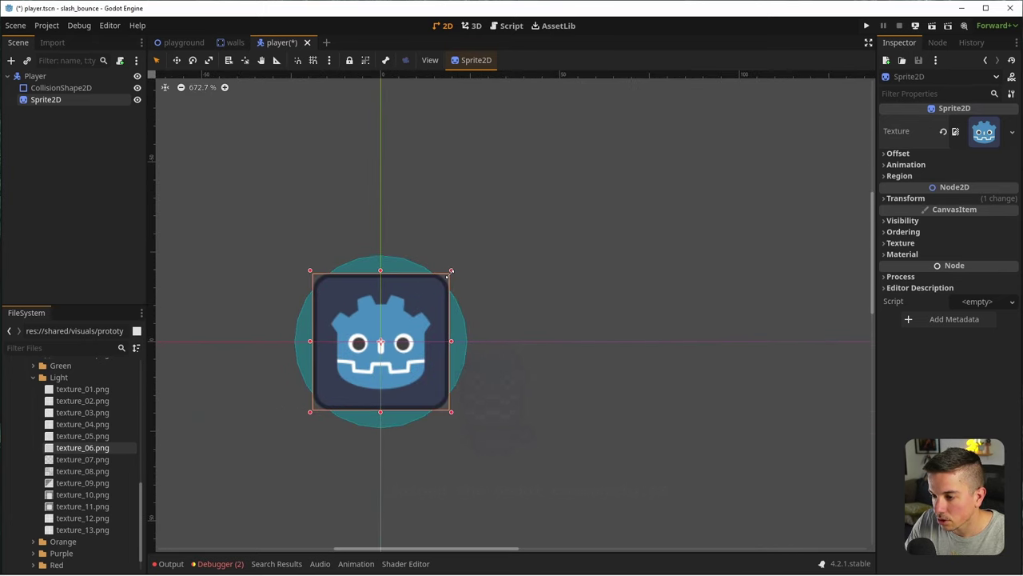
key(ctrl+s)
click(76, 168)
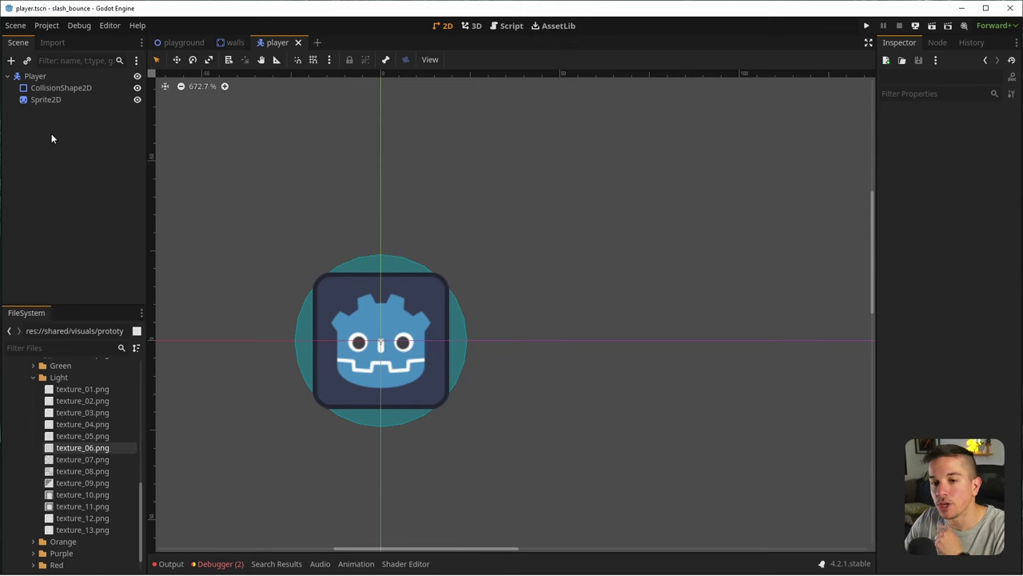
scroll(286, 303, down, 2)
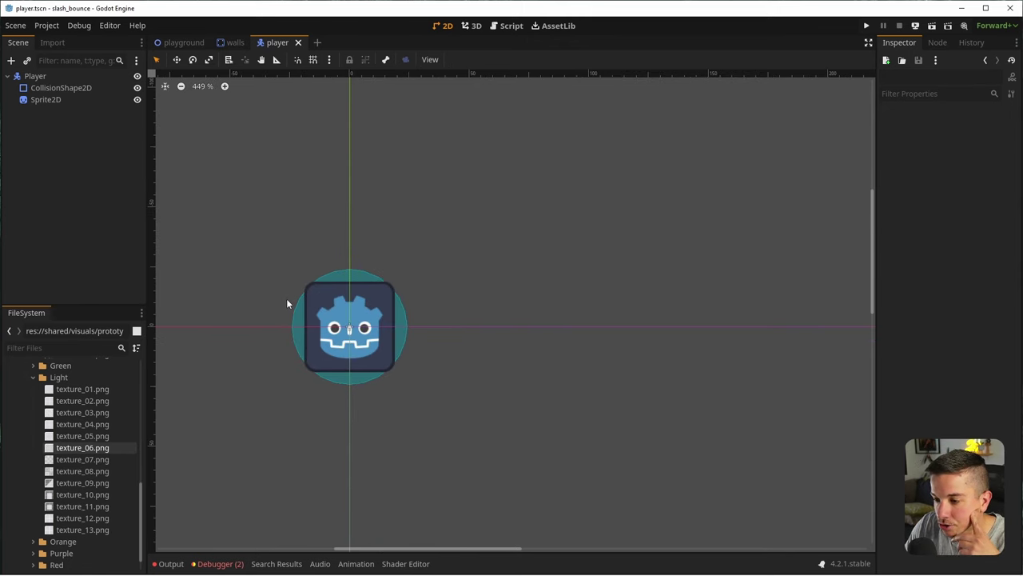
right_click(46, 76)
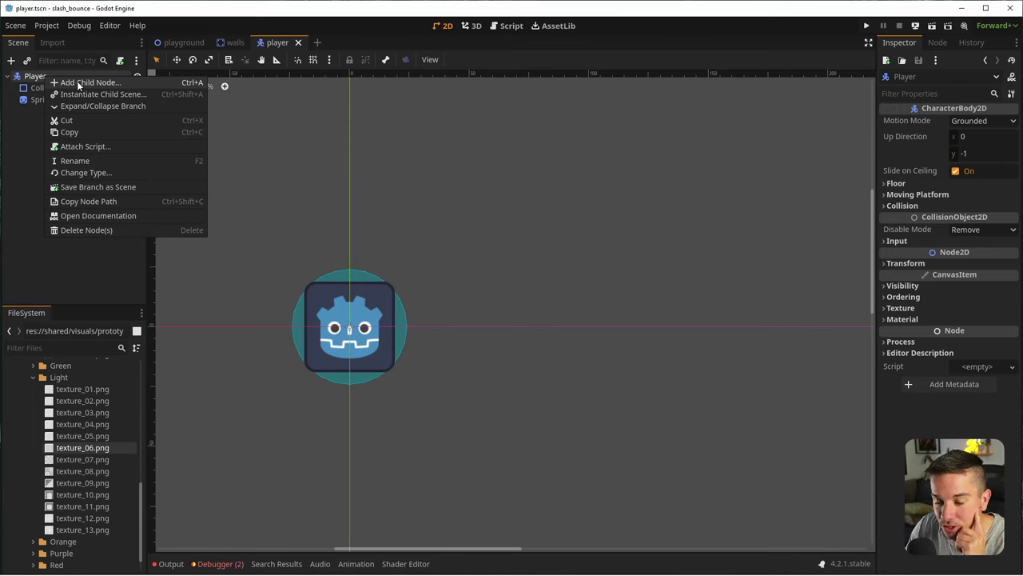
click(25, 133)
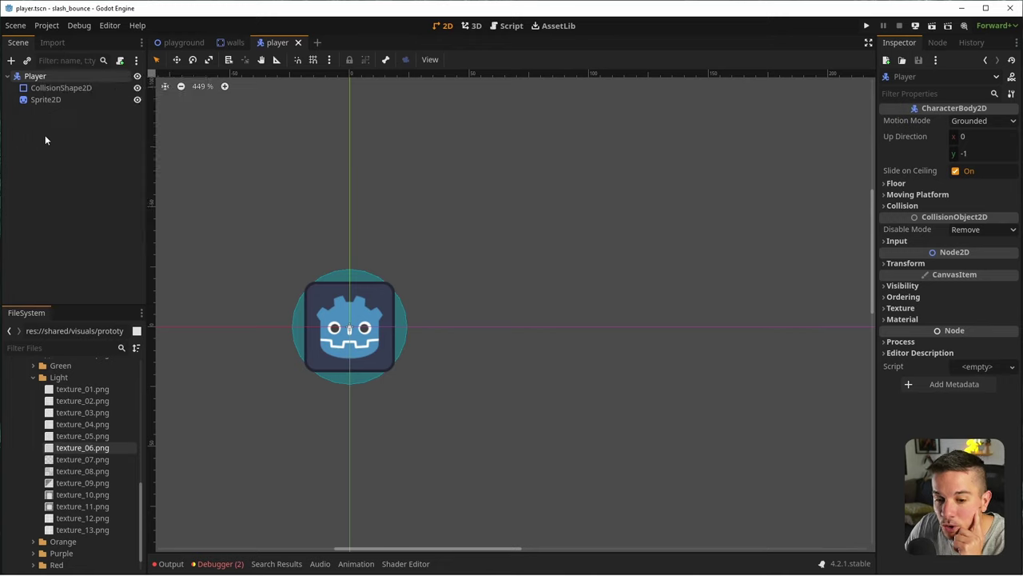
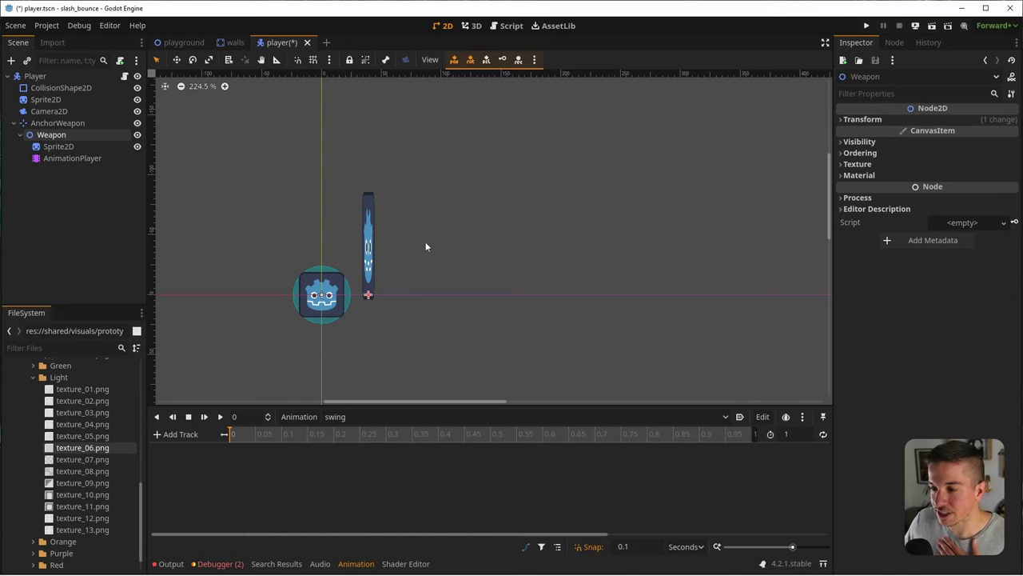
Try instantiating hit_box.tscn as a child of the Weapon node, and undo the addition
scroll(347, 297, up, 2)
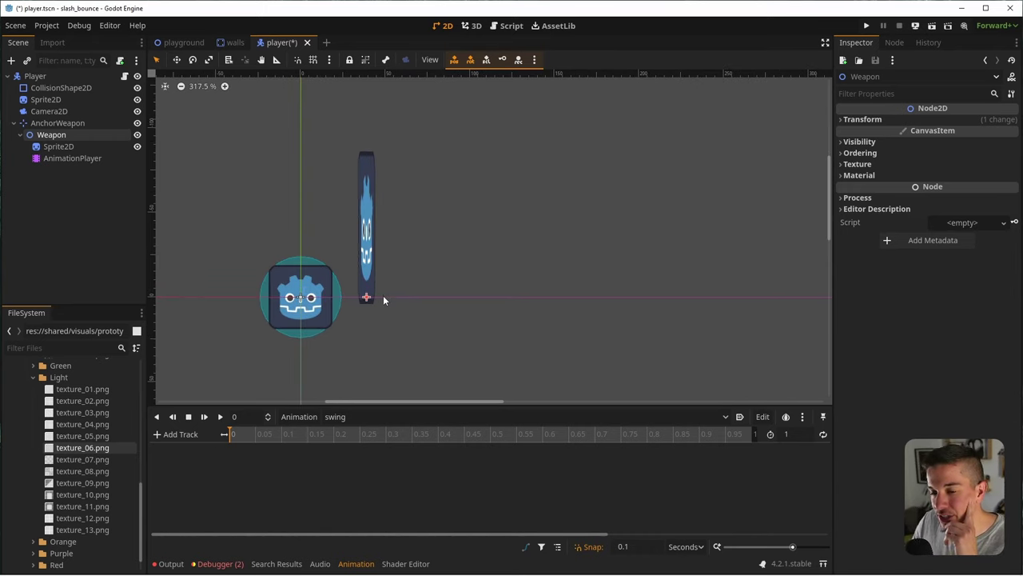
click(72, 146)
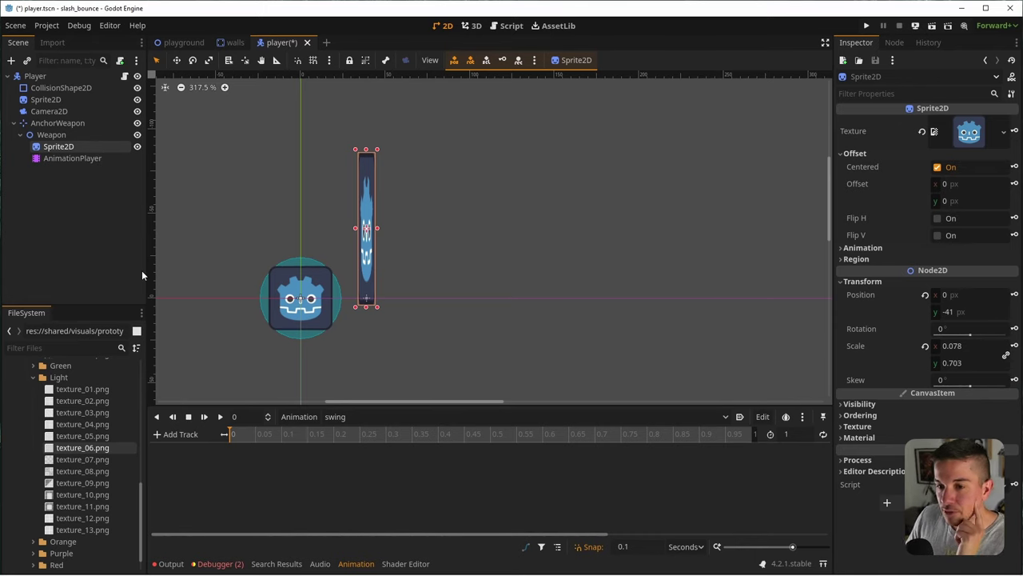
right_click(57, 135)
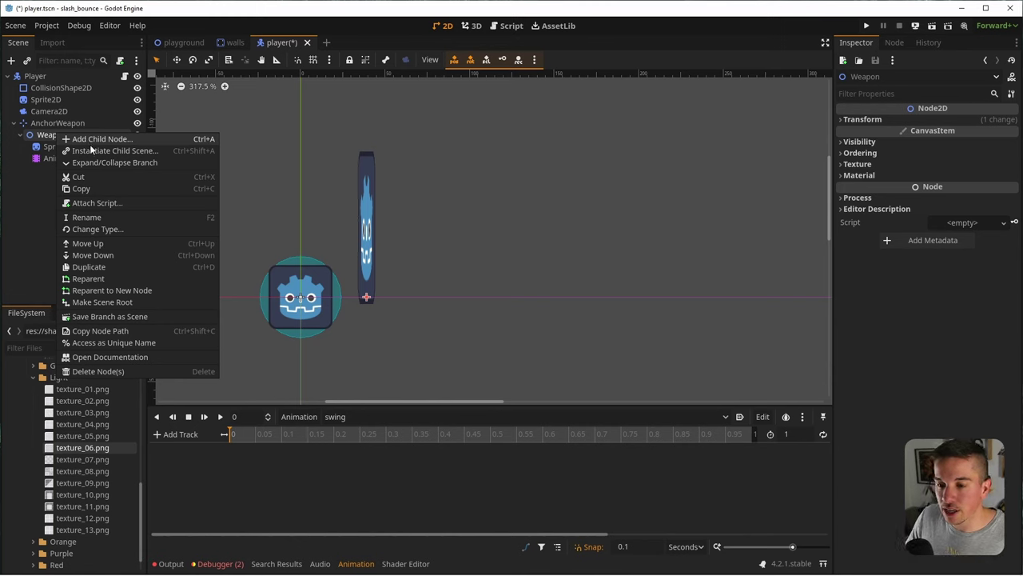
click(90, 150)
text(hit)
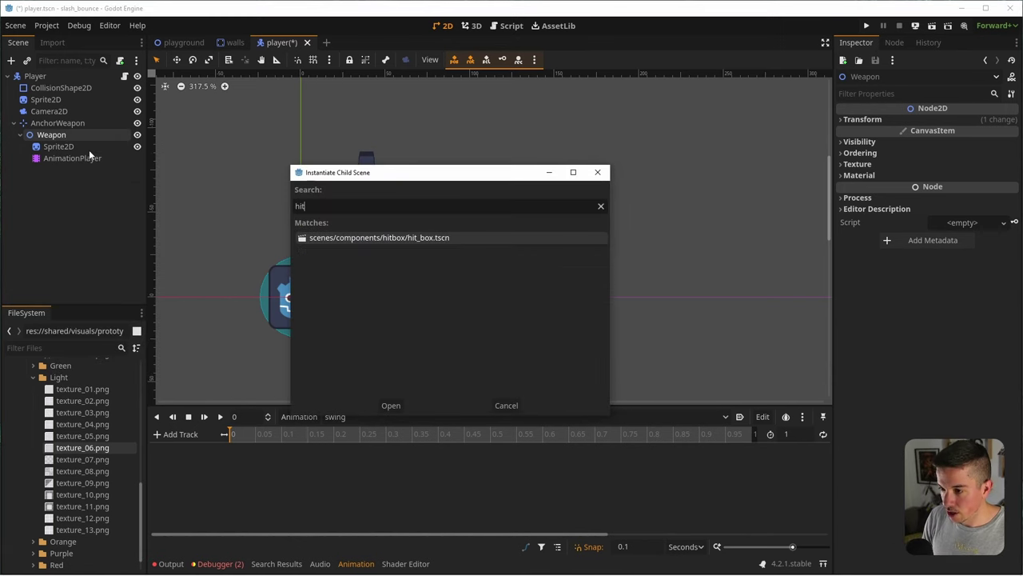
key(Return)
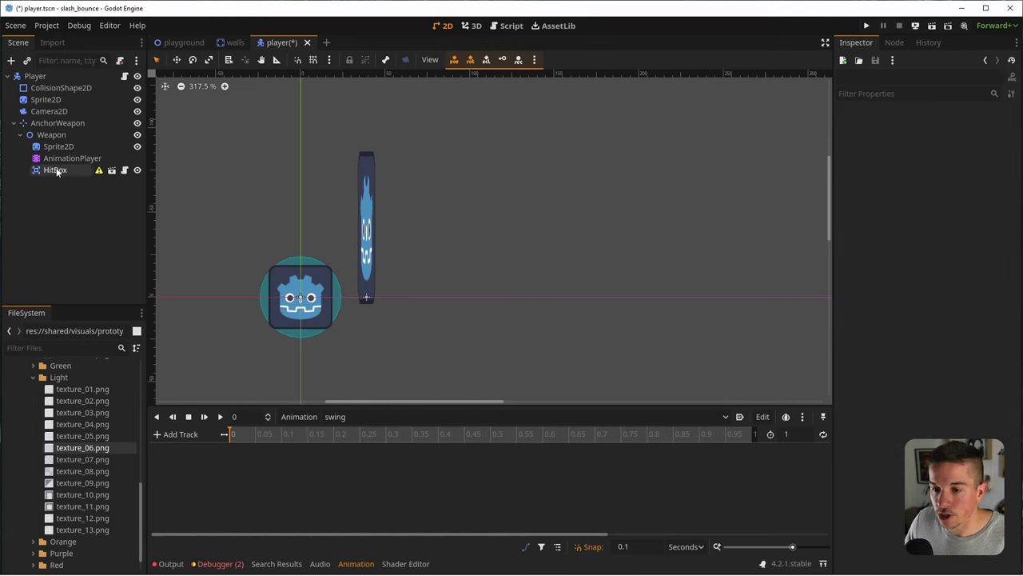
key(ctrl+z)
Instantiate hurt_box.tscn as a child of the Weapon node
right_click(62, 137)
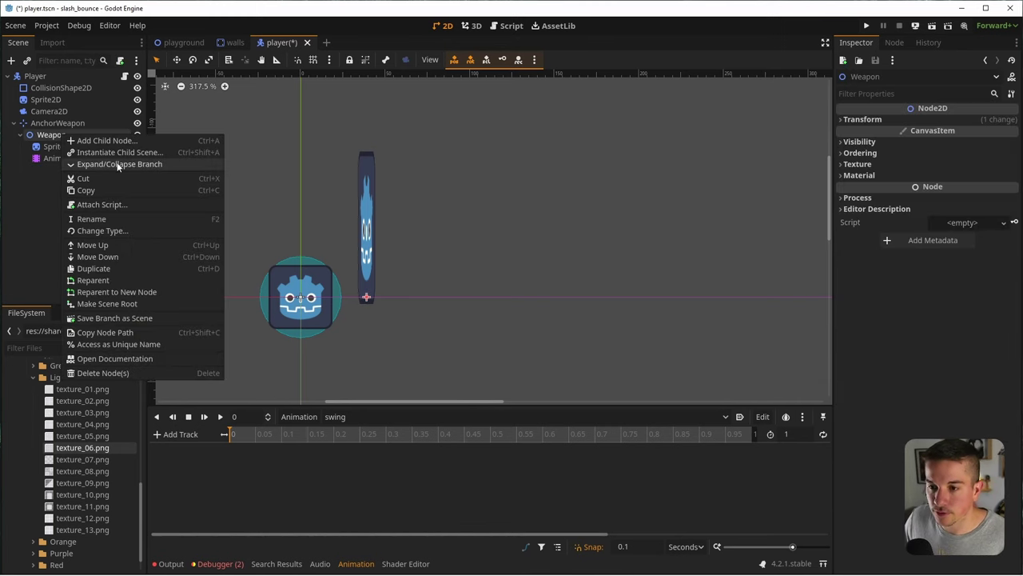
click(120, 152)
text(hurty)
key(BackSpace)
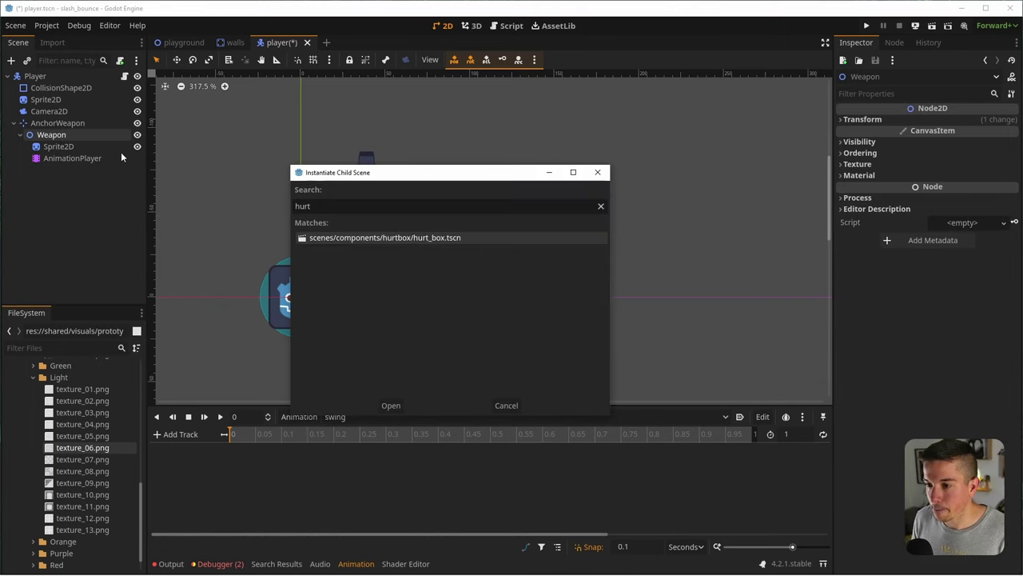
key(Return)
scroll(342, 251, down, 3)
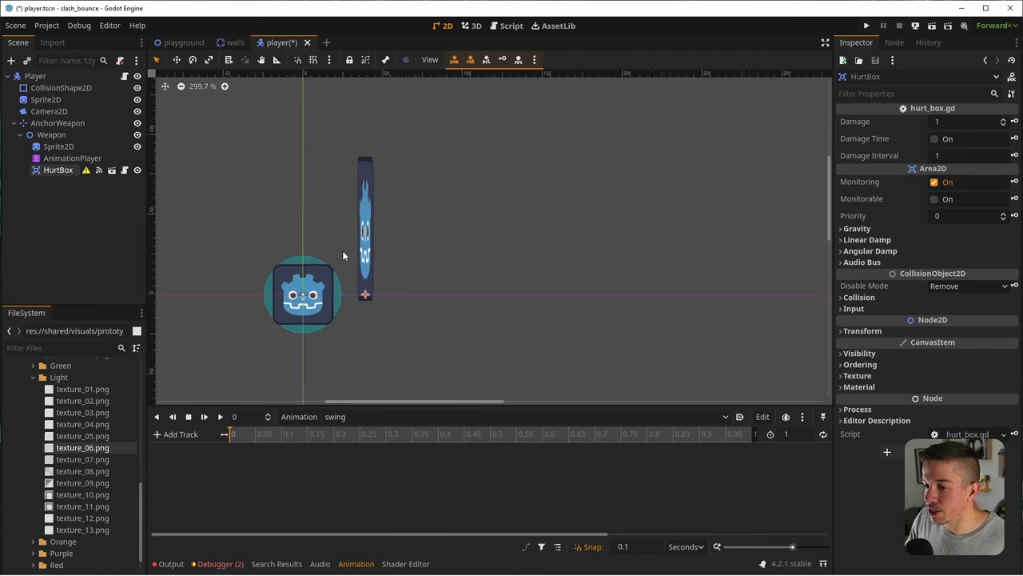
Add a CollisionShape2D as a child of the HurtBox node
right_click(67, 174)
click(99, 195)
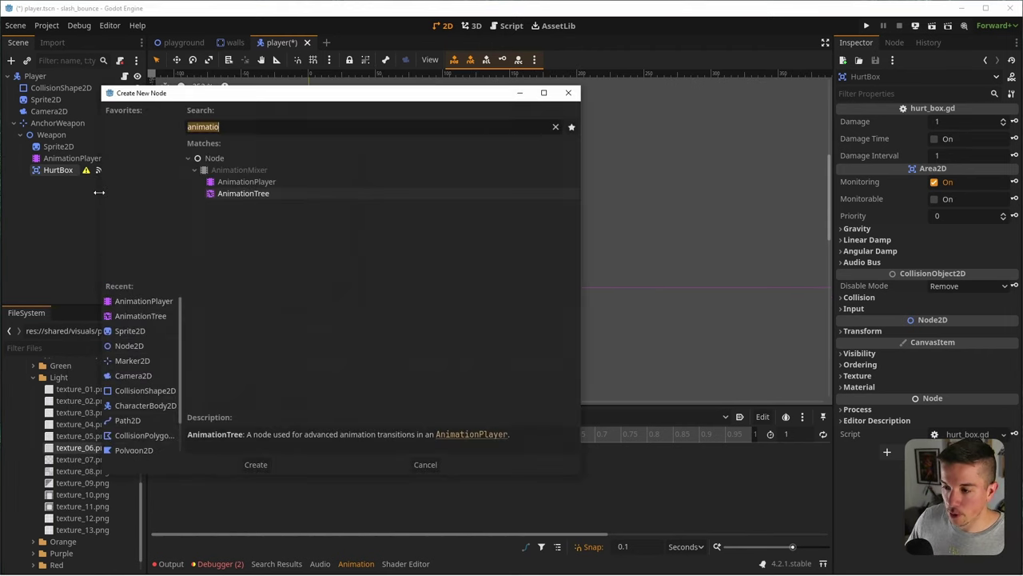
text(colli)
key(Return)
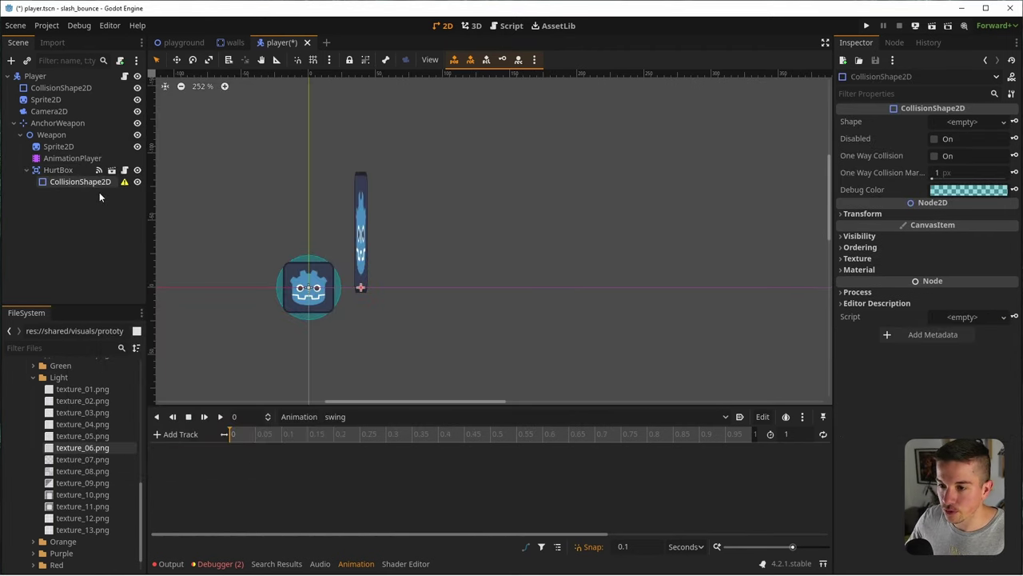
scroll(376, 269, down, 5)
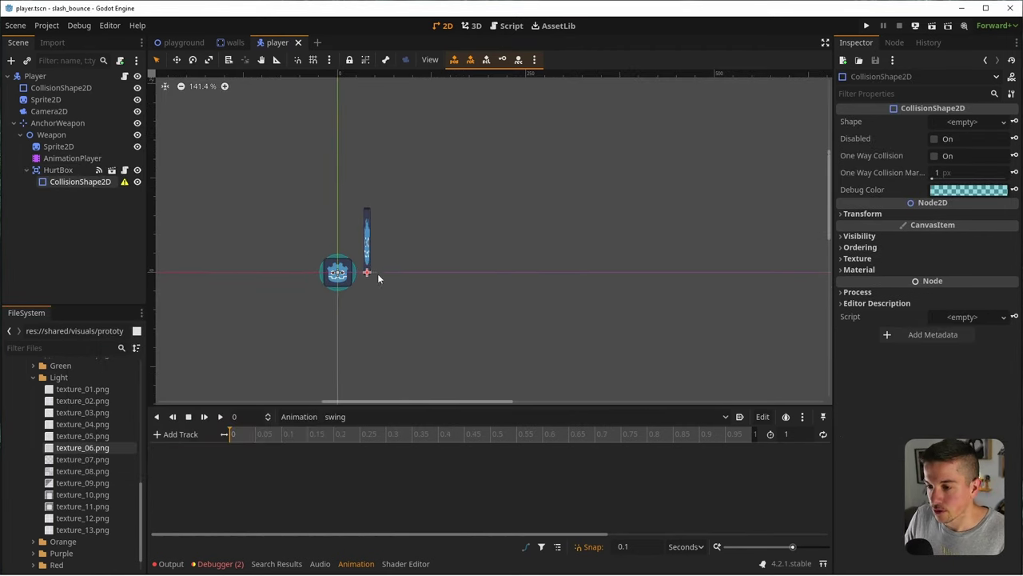
Assign a new RectangleShape2D to the HurtBox's collision shape
click(72, 157)
click(79, 181)
middle_drag(459, 285, 427, 247)
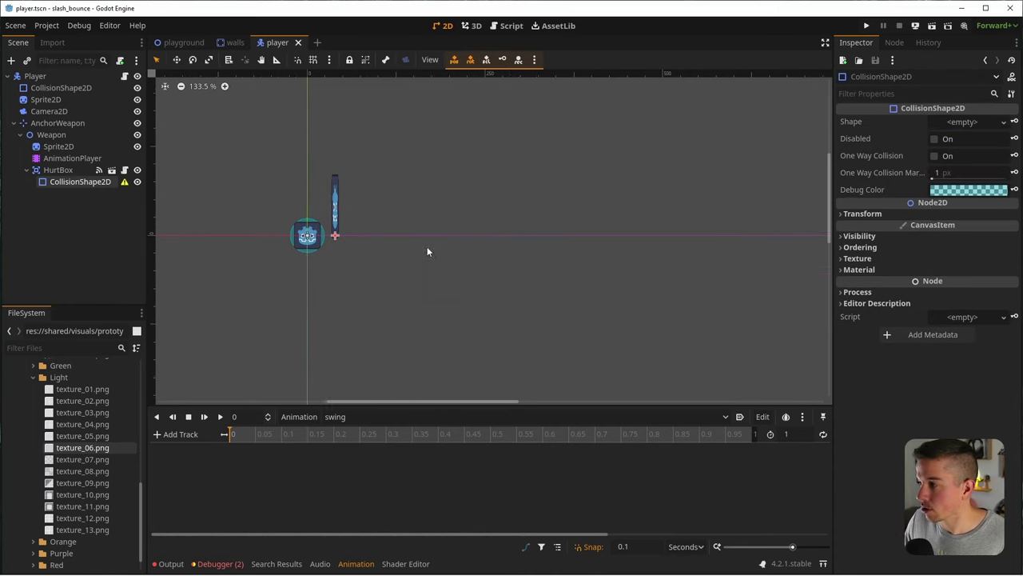
click(963, 121)
click(912, 183)
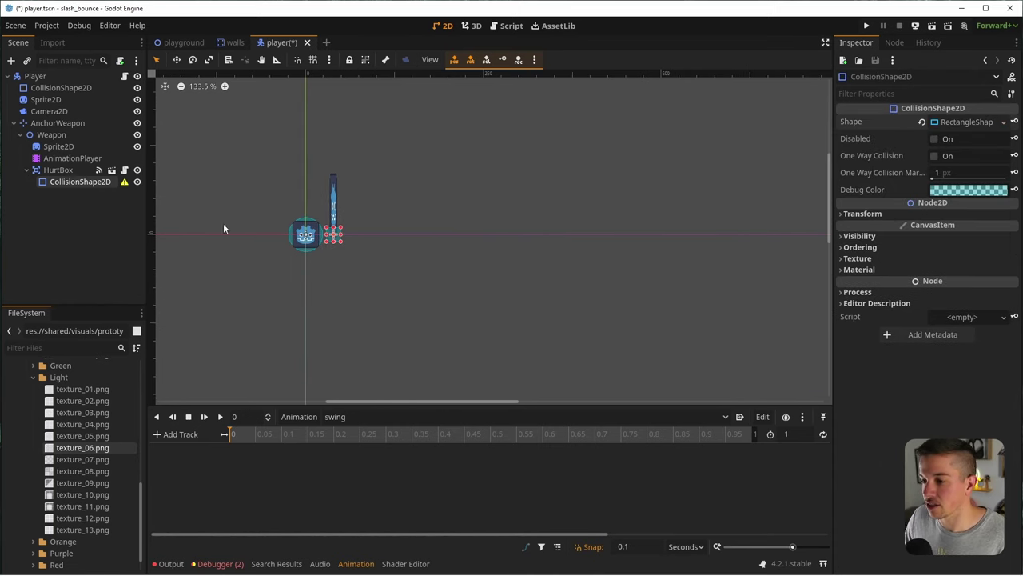
Stretch the hurt box rectangle vertically and out away from the player so it covers the weapon sprite, and save the scene
scroll(322, 234, up, 5)
drag(360, 227, 344, 347)
drag(360, 224, 407, 224)
key(ctrl+s)
scroll(412, 280, down, 3)
scroll(395, 270, down, 1)
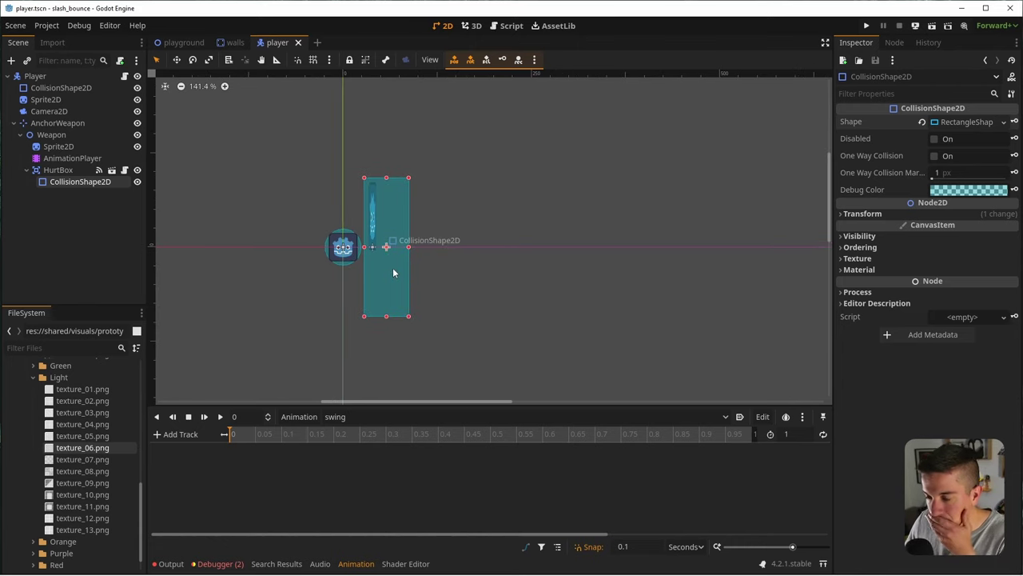
Widen the hurt box rectangle slightly away from the player, reduce its height a little, and save the scene
scroll(382, 249, up, 1)
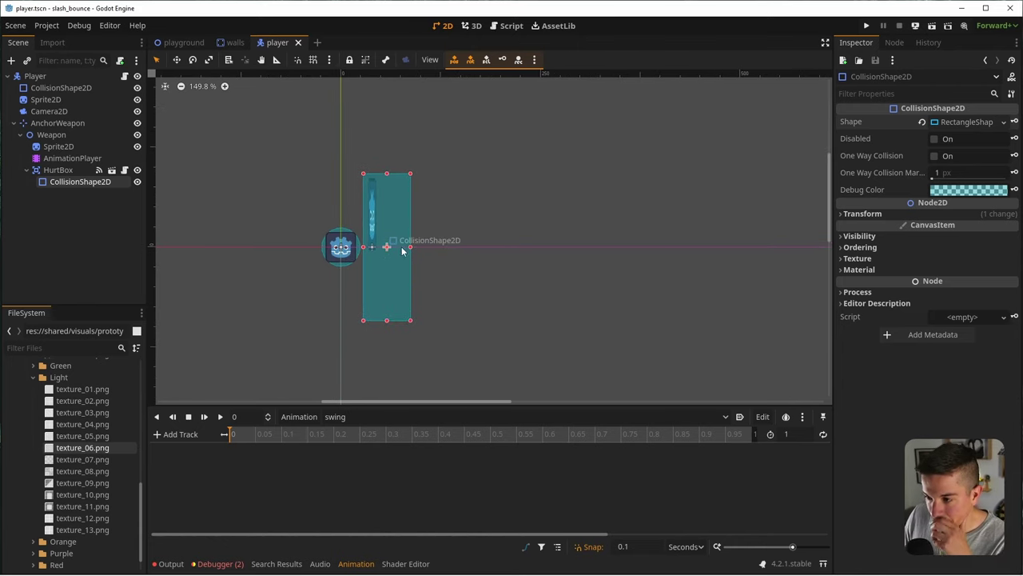
drag(411, 247, 424, 252)
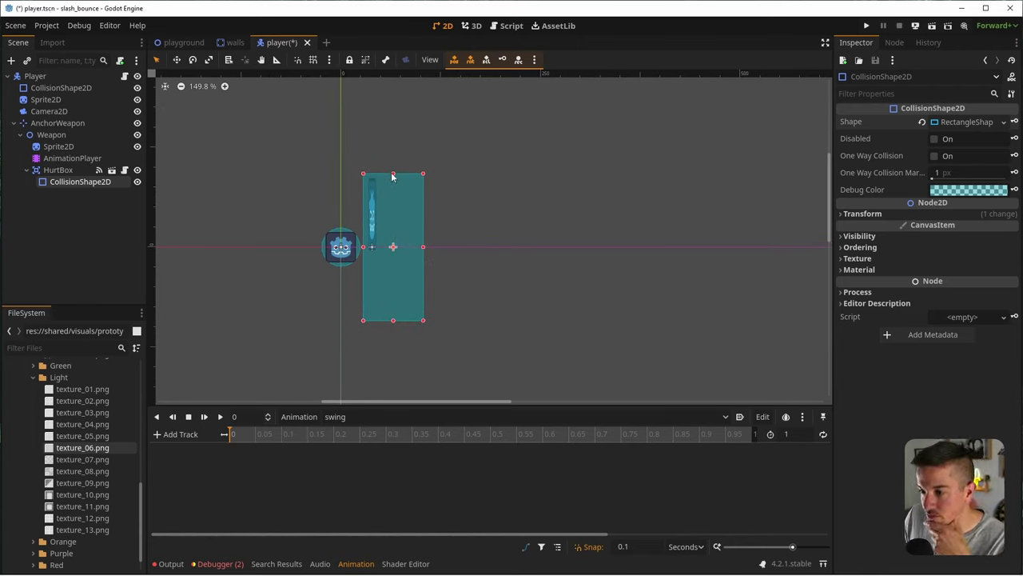
drag(393, 174, 393, 183)
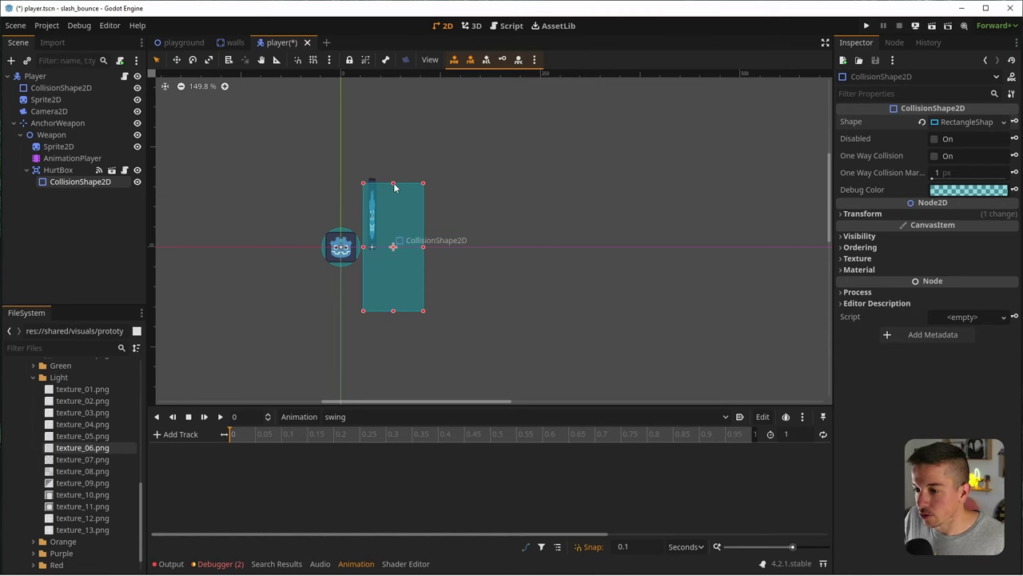
scroll(376, 240, up, 9)
key(ctrl+s)
Reorder the HurtBox node above Sprite2D as the first child of Weapon
click(68, 166)
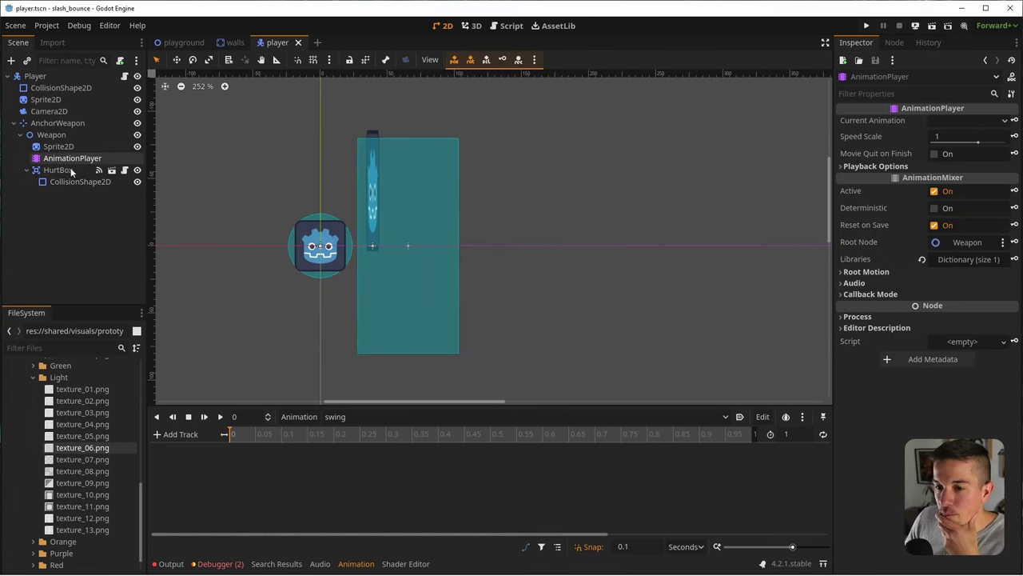
drag(59, 170, 58, 140)
click(59, 134)
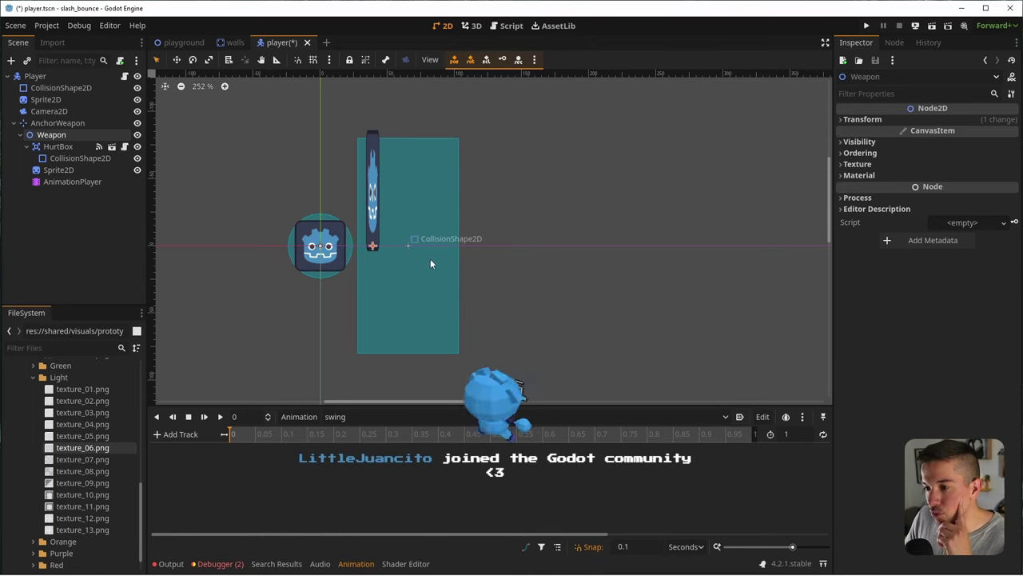
Set the weapon Sprite2D's vertical offset to -41 px
click(59, 170)
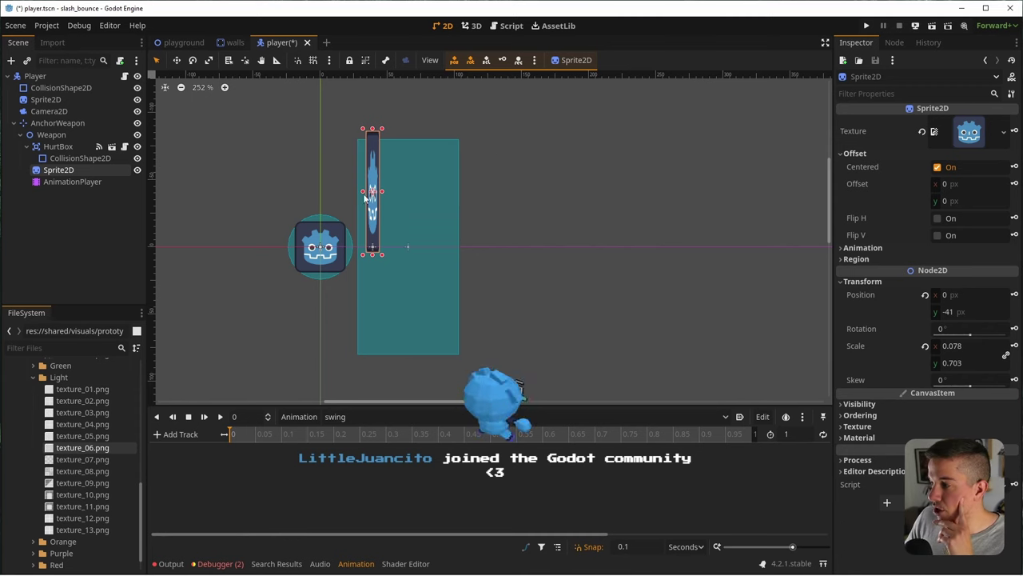
scroll(436, 214, up, 3)
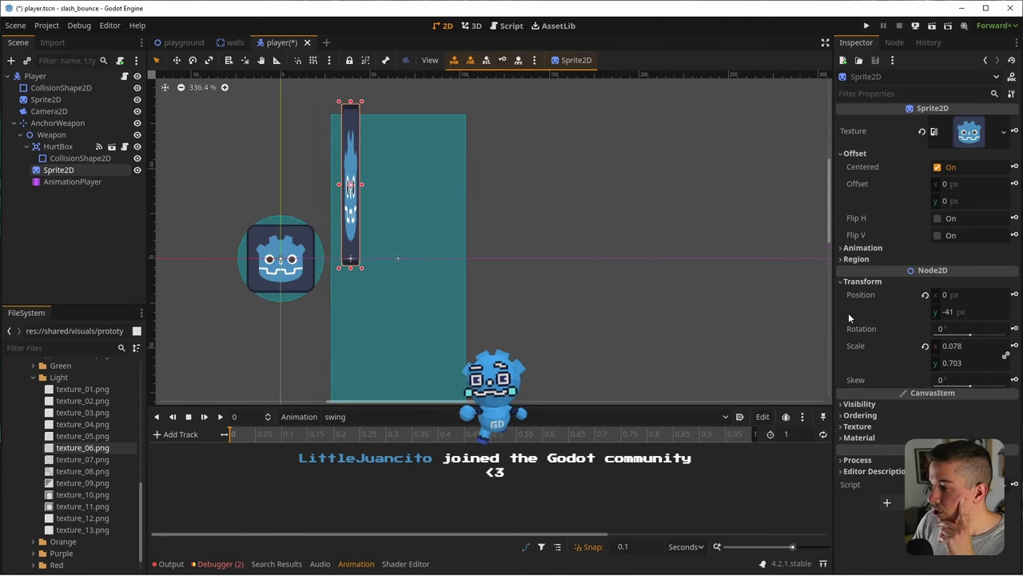
drag(963, 202, 951, 202)
click(971, 200)
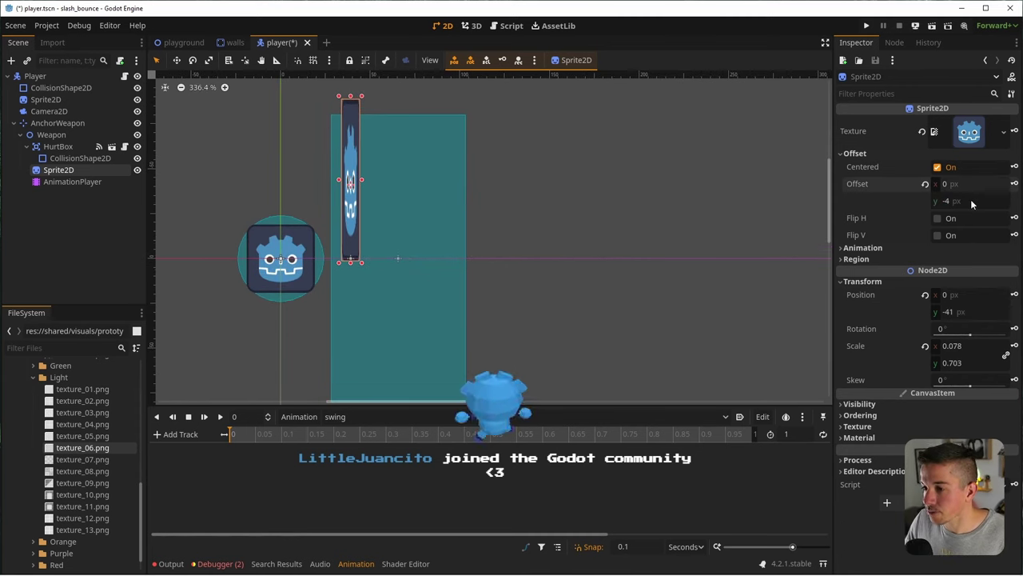
text(-41)
key(Return)
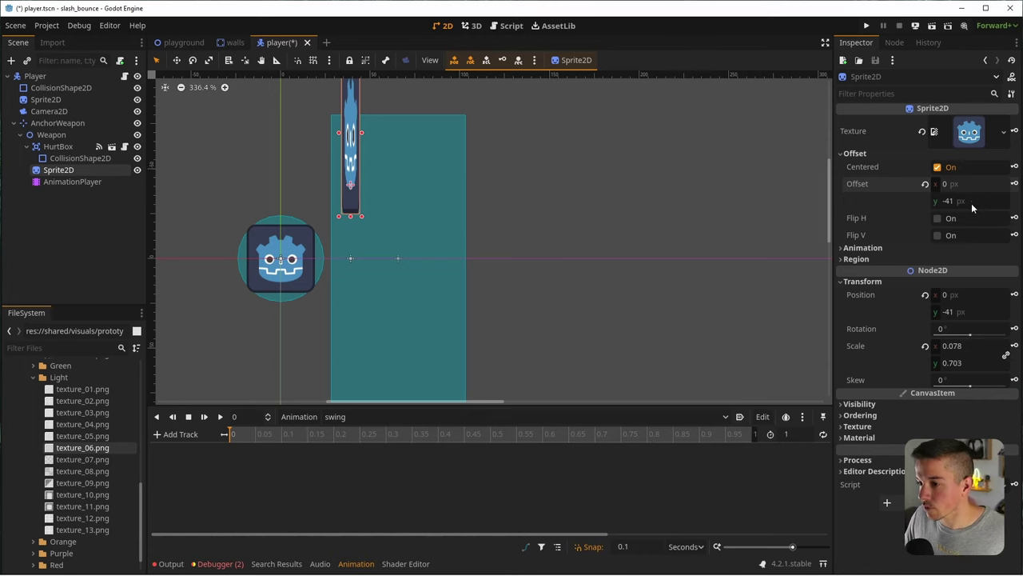
Set the weapon sprite's vertical position to 41 px, nudge it up to 0 px, and save the scene
click(977, 312)
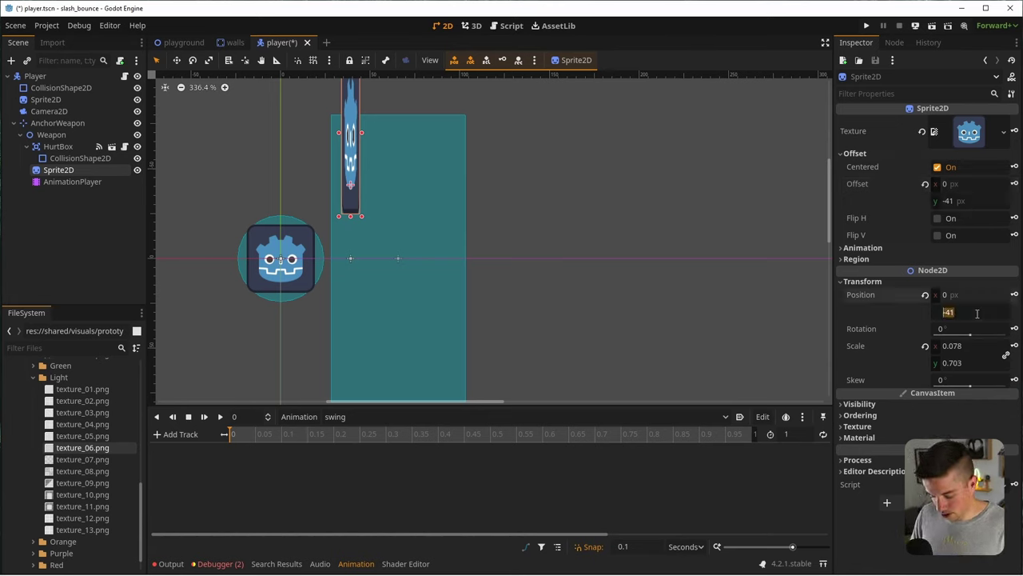
text(41)
key(Return)
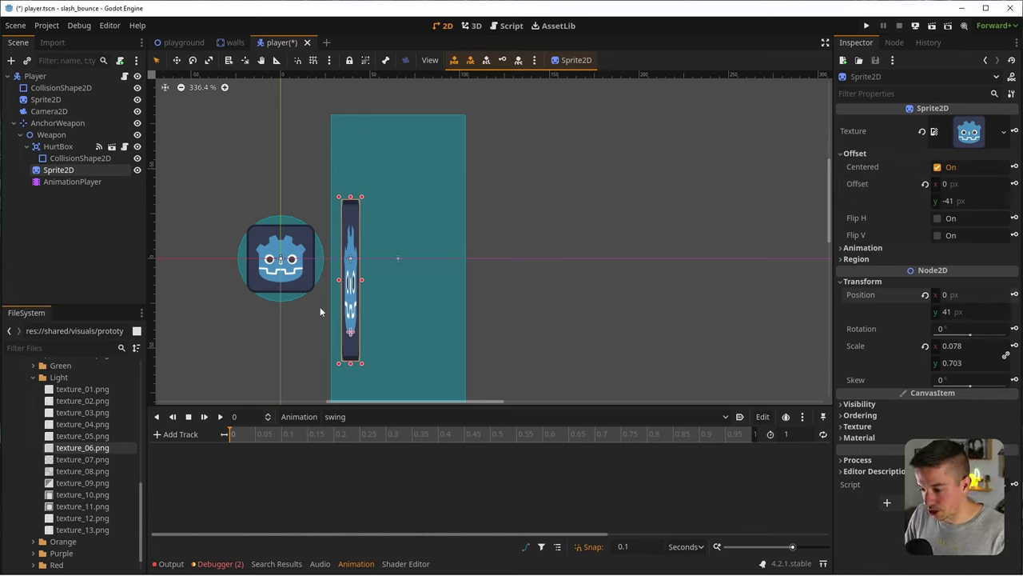
key(Up)
key(Up)
key(Up)
key(Up)
key(Up)
key(Up)
key(Up)
key(Up)
key(Up)
key(Up)
key(Up)
key(Up)
key(Up)
key(Up)
key(Up)
key(Up)
key(Up)
key(Up)
key(Up)
key(Up)
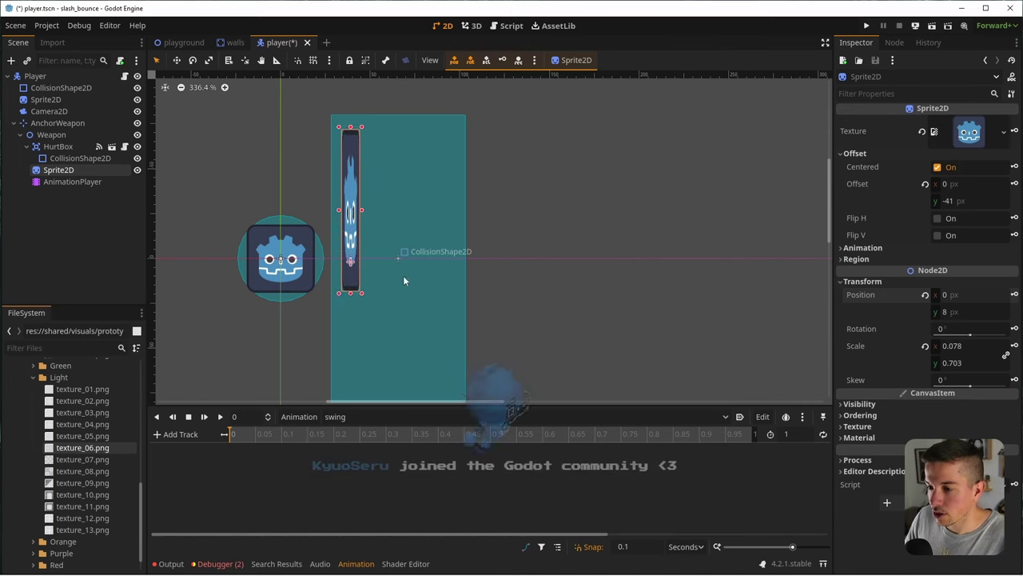
key(Up)
key(Up)
key(Up)
key(Up)
key(Up)
key(Up)
key(Up)
key(Up)
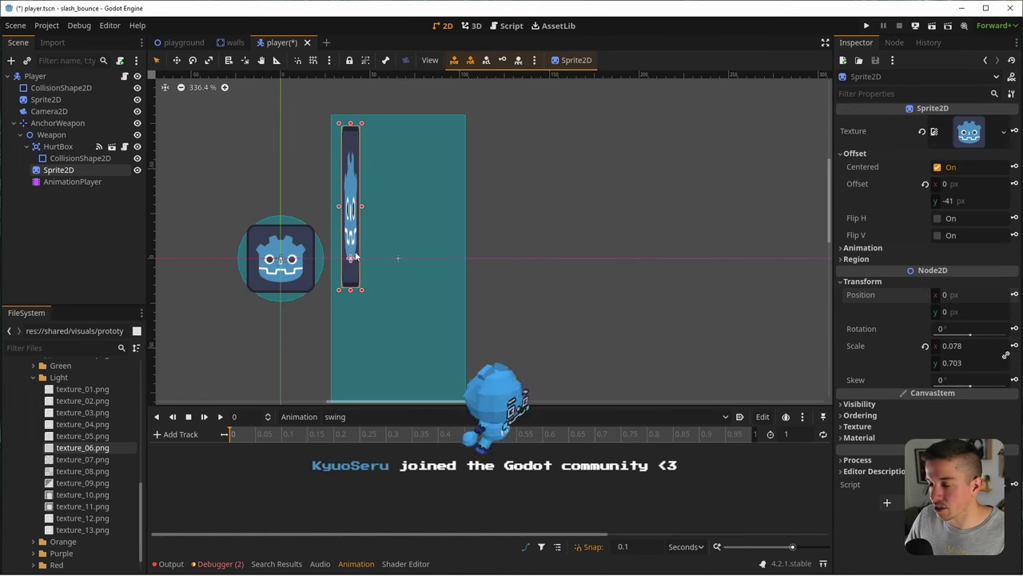
key(ctrl+s)
click(49, 235)
click(68, 169)
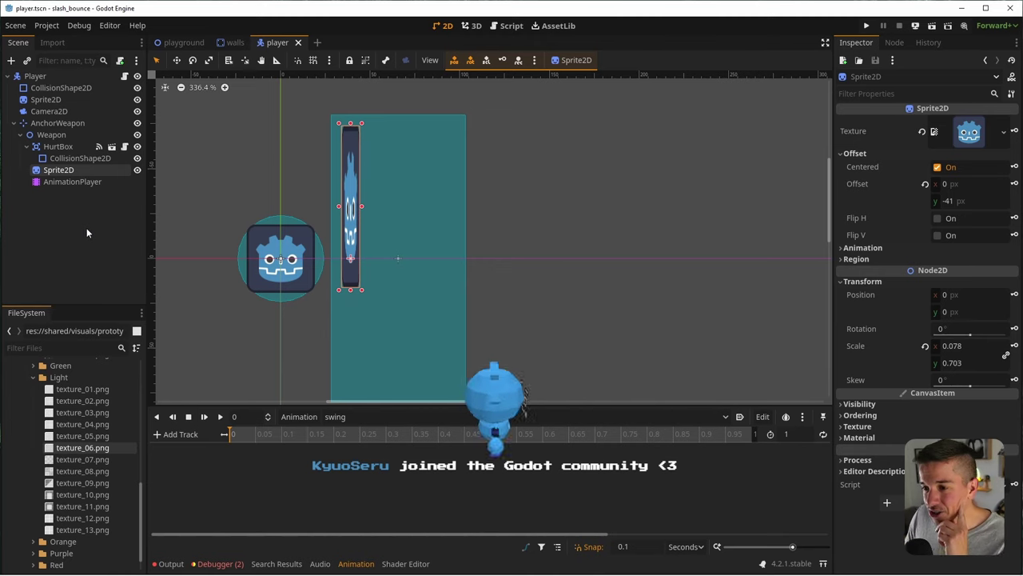
right_click(87, 208)
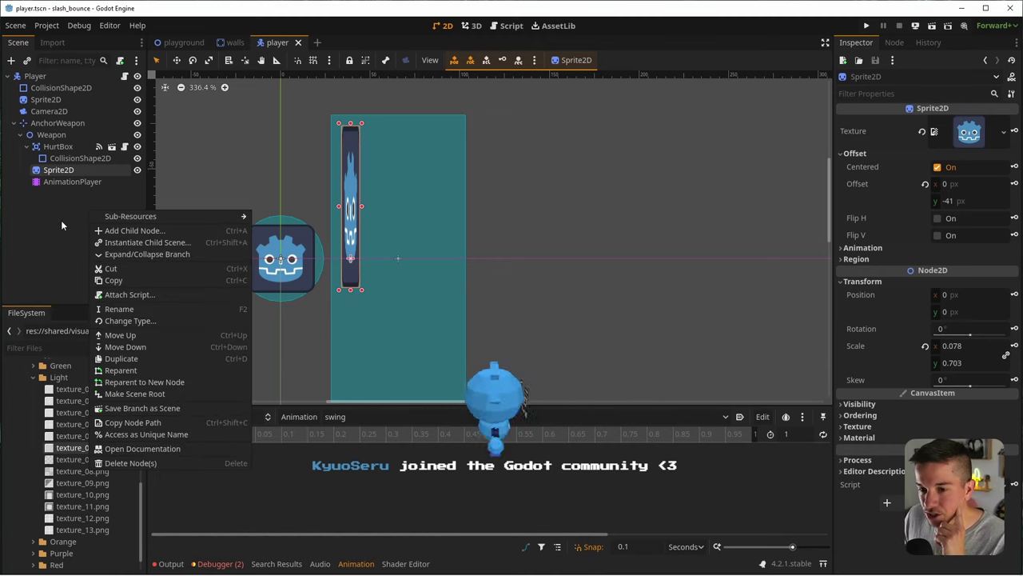
click(63, 218)
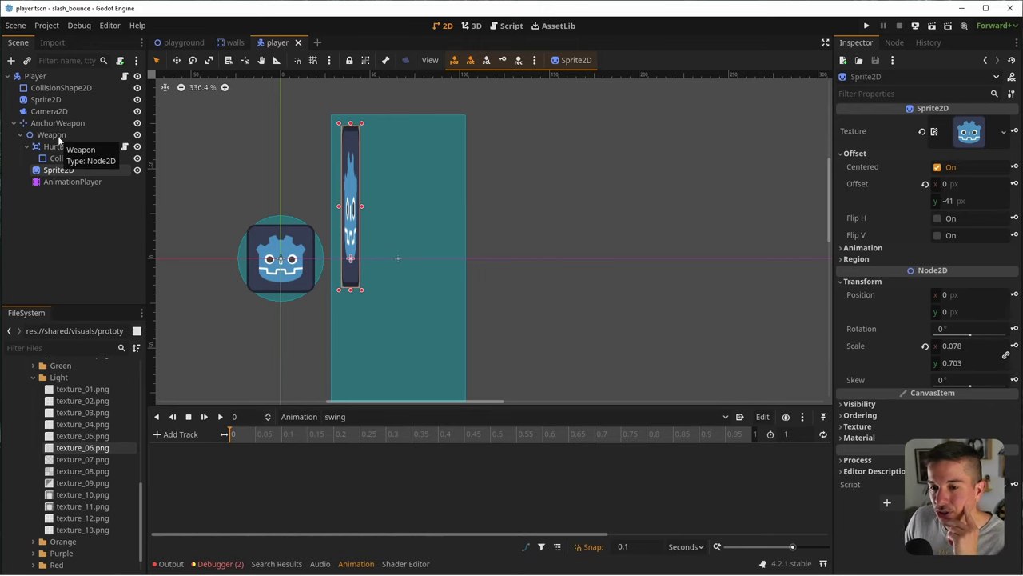
click(71, 231)
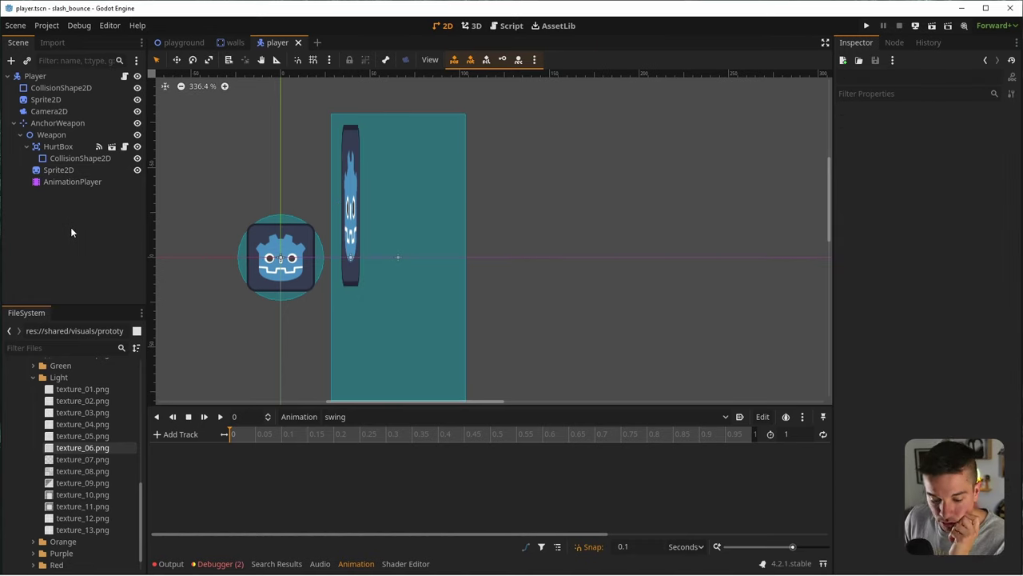
key(ctrl+s)
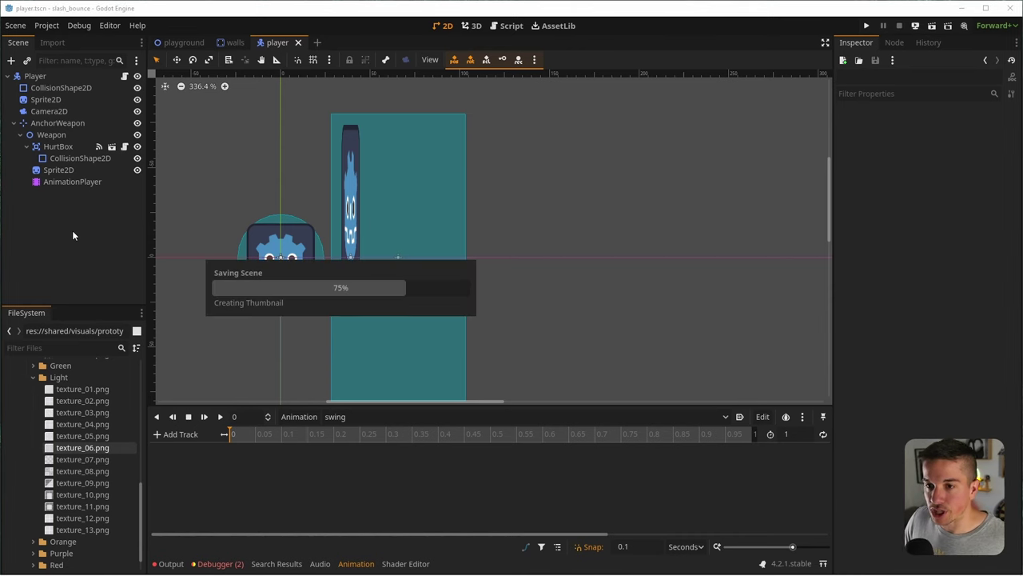
click(80, 171)
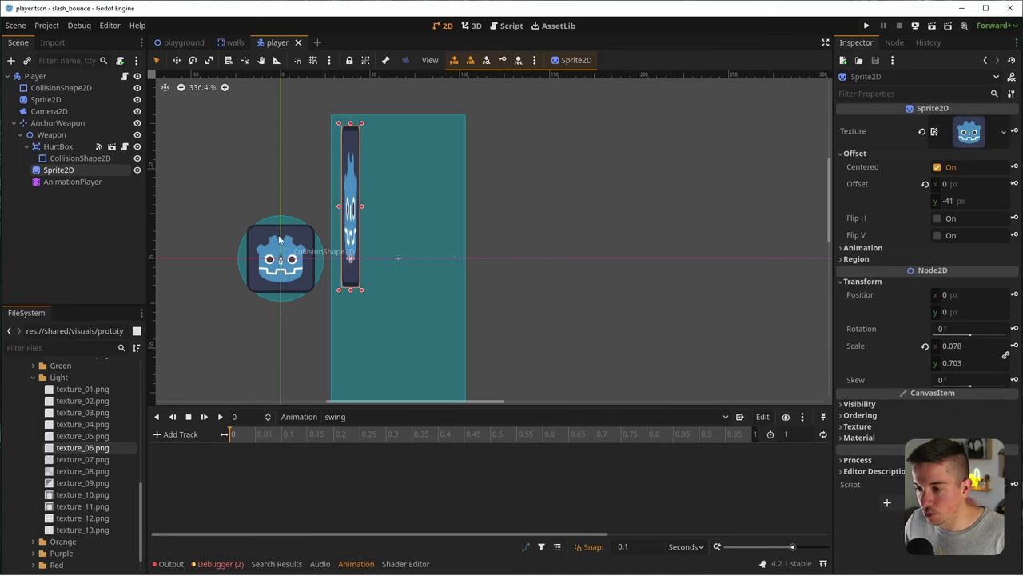
click(83, 181)
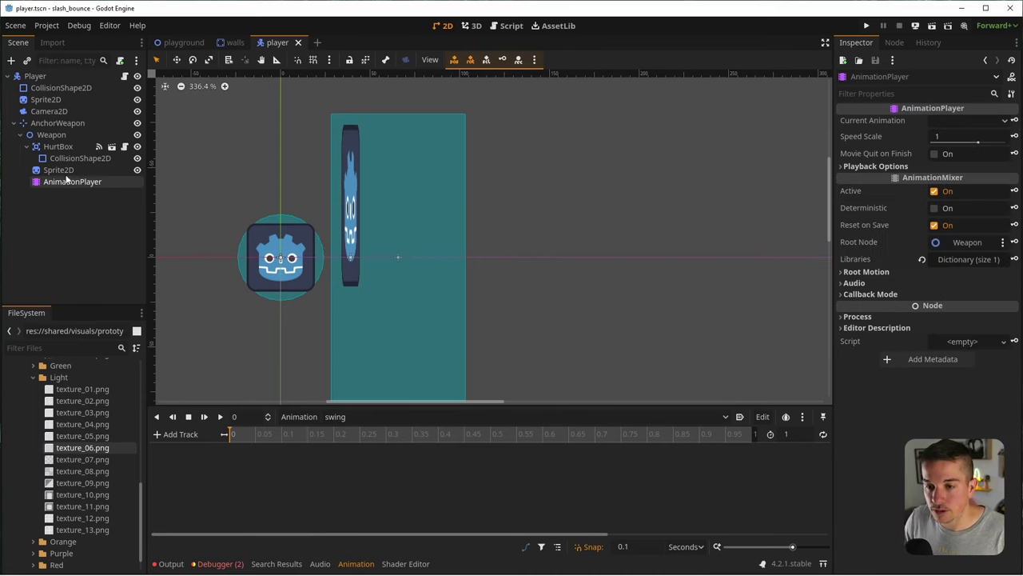
click(65, 171)
click(60, 183)
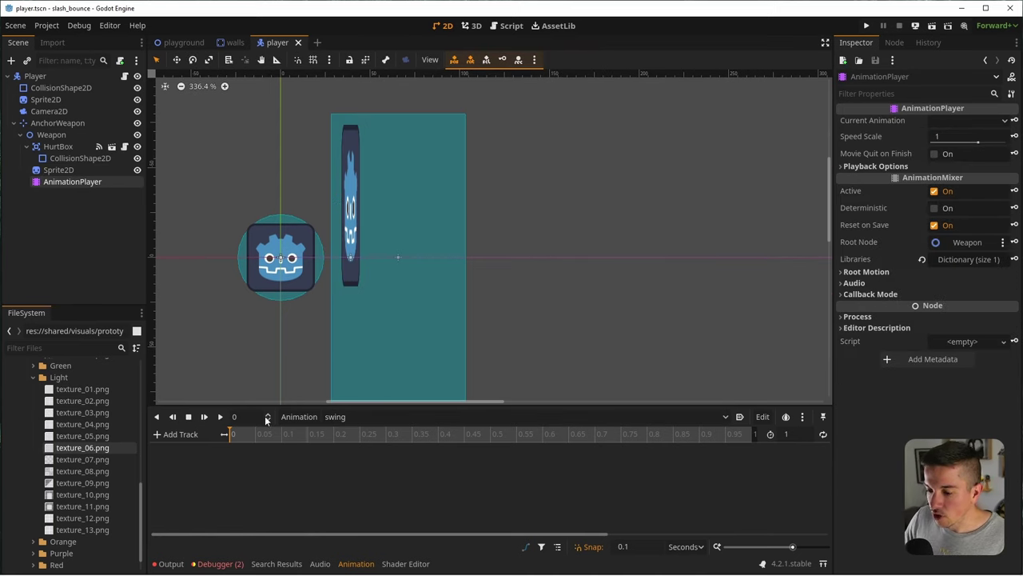
Create rotation, scale and position tracks with RESET tracks for the weapon's Sprite2D, keyed at 0 s in the swing animation
click(75, 168)
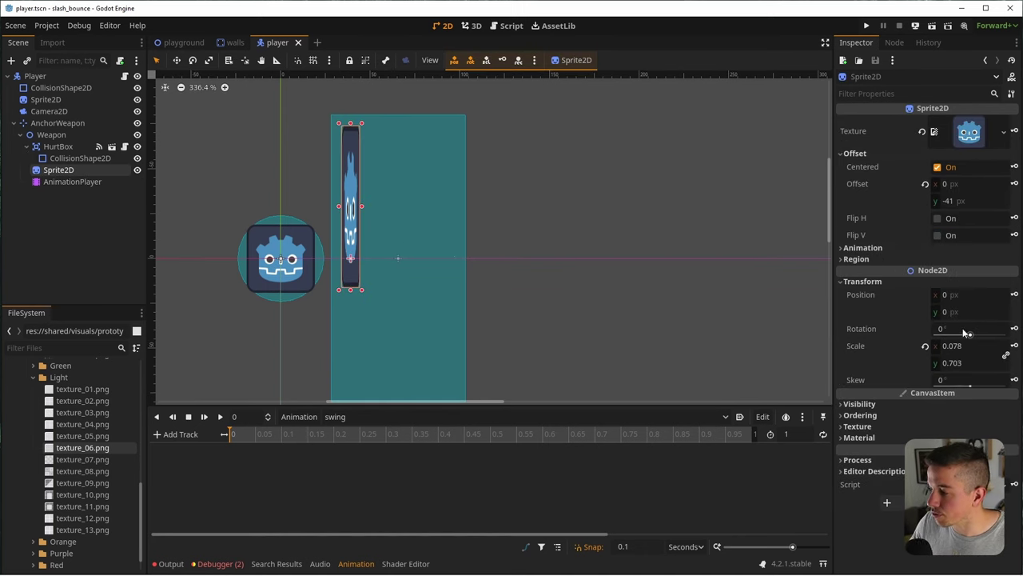
click(1015, 329)
click(300, 315)
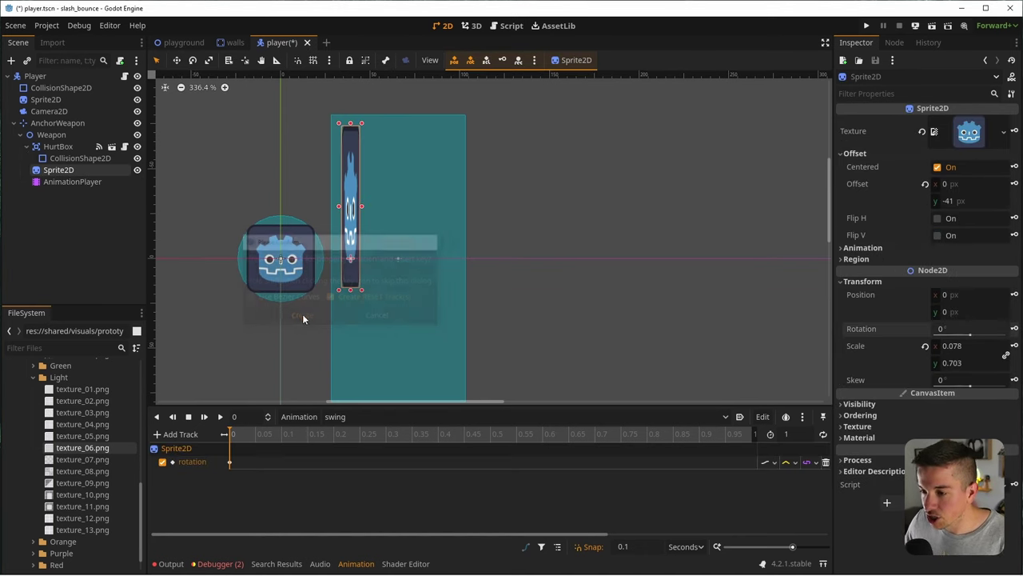
click(1013, 346)
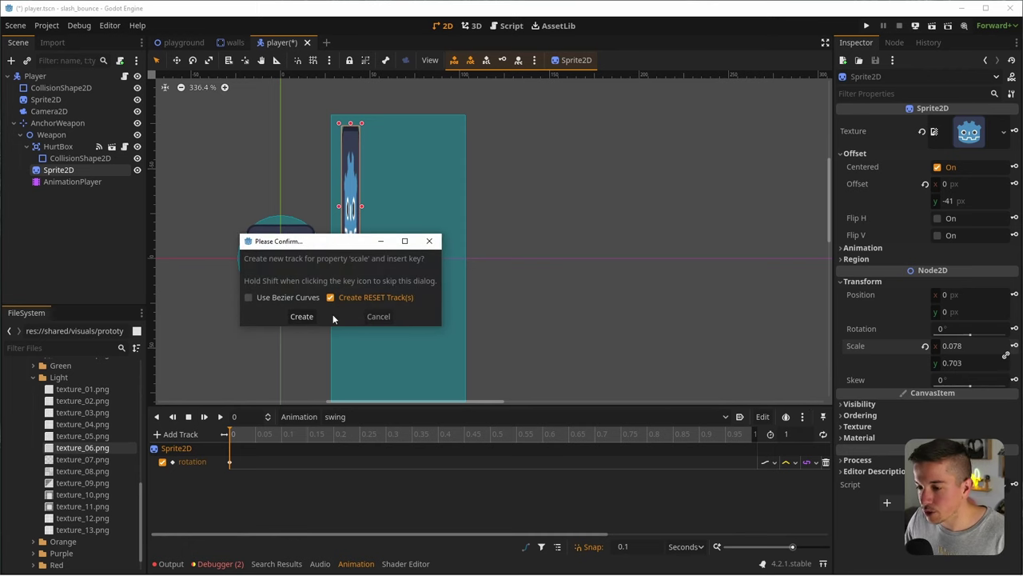
click(302, 317)
click(1014, 295)
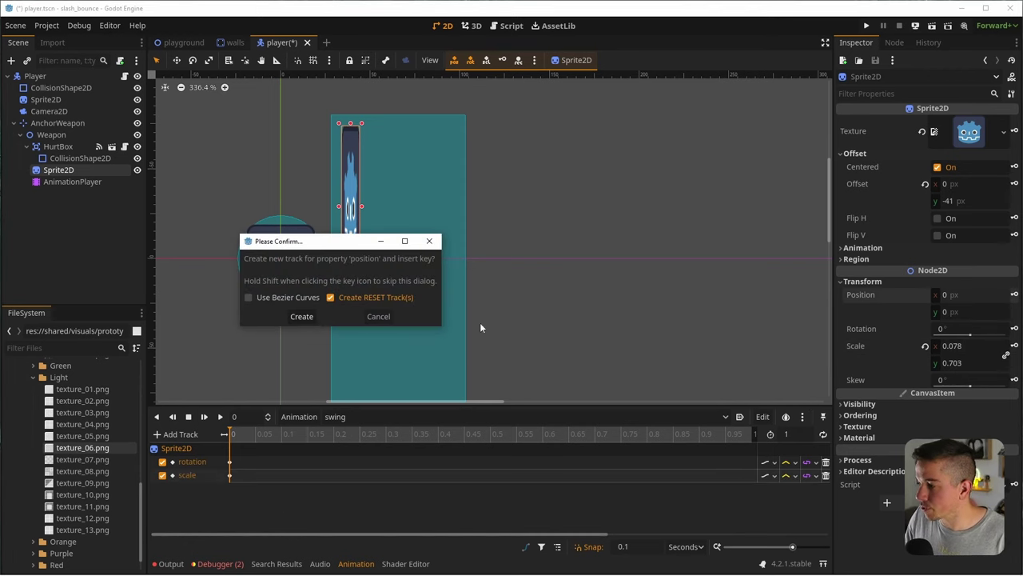
click(310, 319)
scroll(331, 258, up, 2)
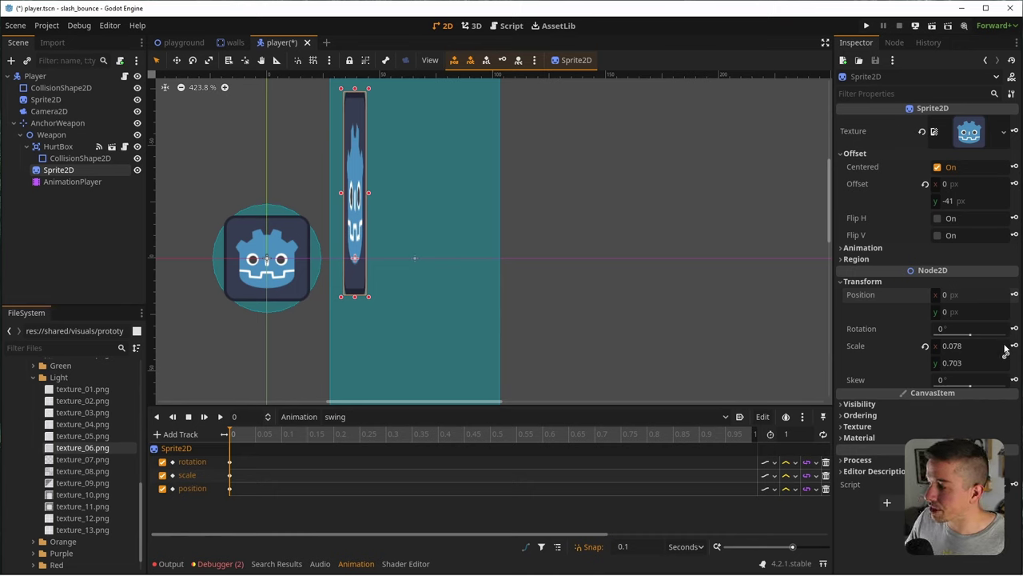
Key the weapon sprite's rotation at -17.5° at 0.125 s in the swing animation
click(964, 329)
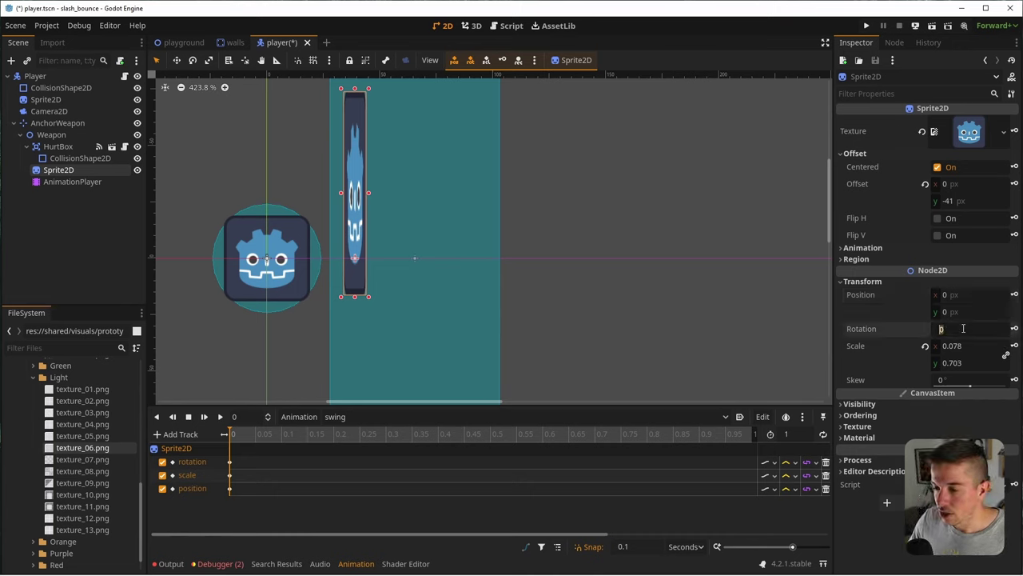
mouse_move(302, 439)
mouse_down()
mouse_move(332, 434)
mouse_move(299, 435)
mouse_up()
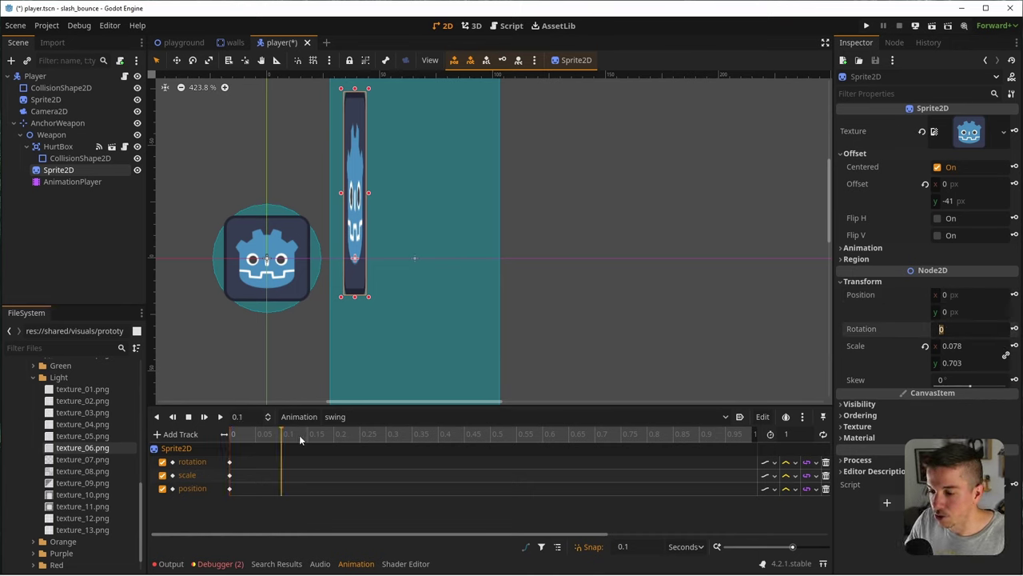
click(299, 434)
click(957, 311)
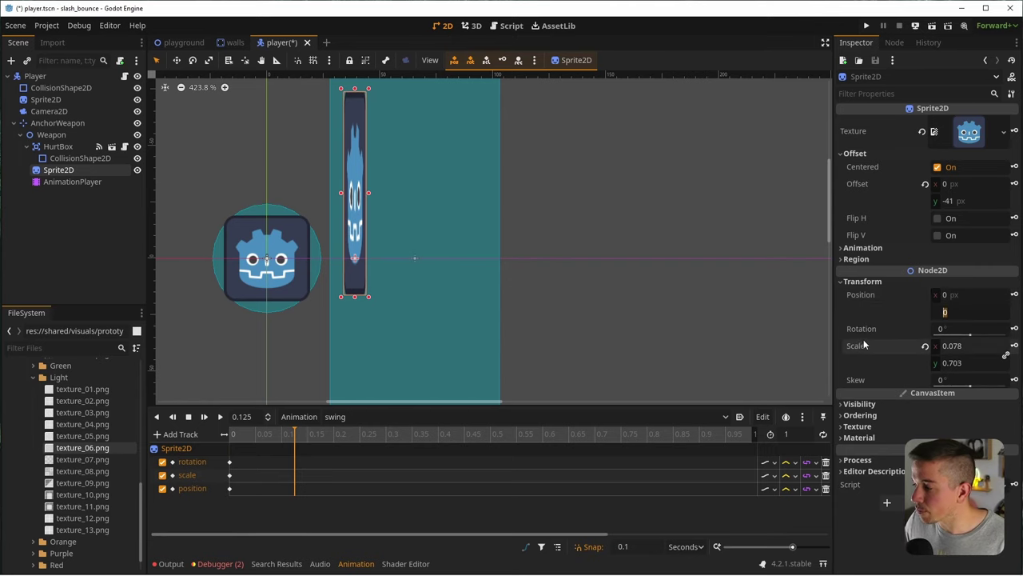
mouse_move(955, 329)
mouse_down()
mouse_move(919, 330)
mouse_move(940, 330)
mouse_up()
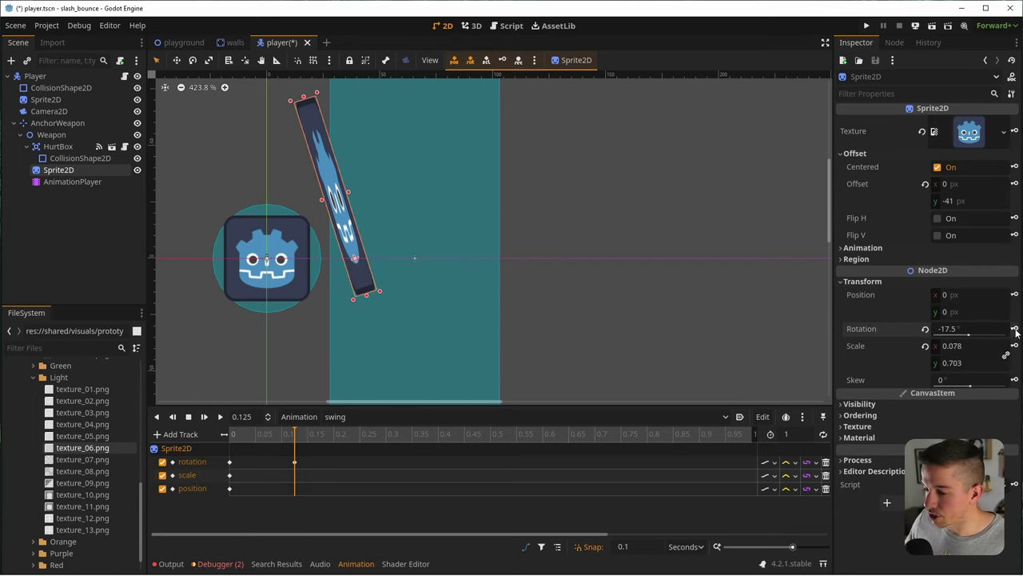
scroll(291, 355, down, 4)
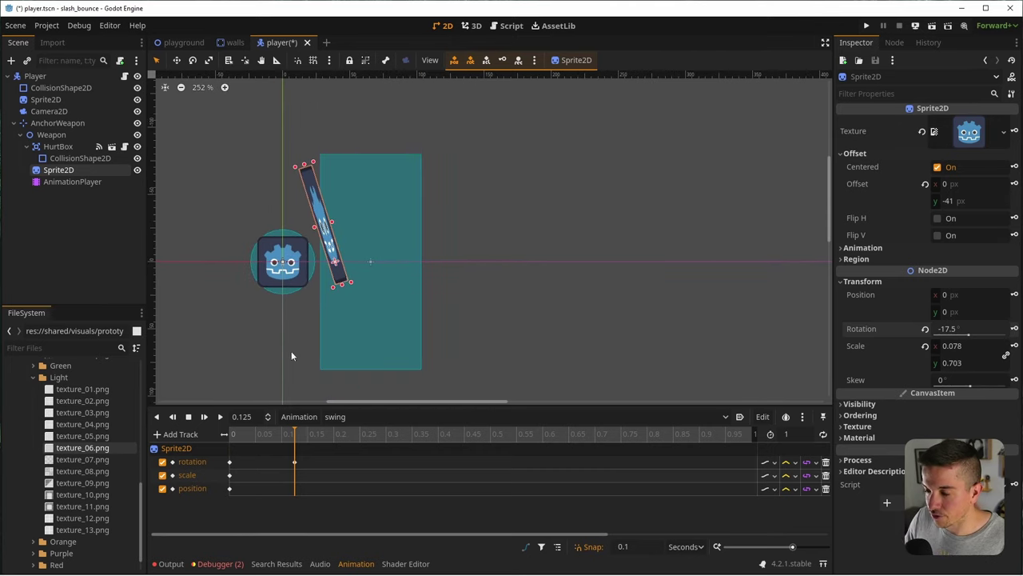
Key the weapon sprite's rotation at 182° at 0.4 s in the swing animation
drag(303, 430, 427, 442)
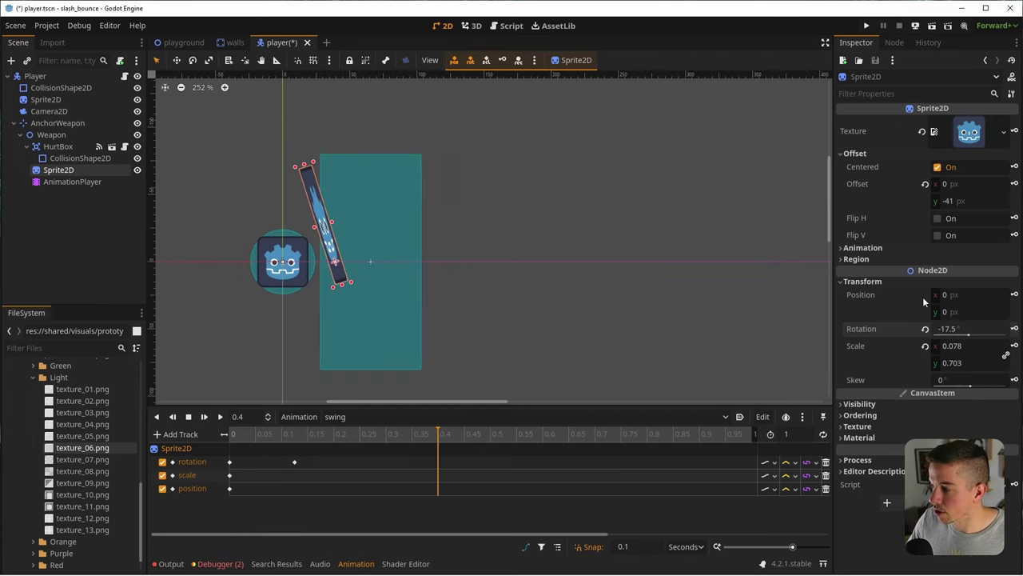
drag(957, 332, 1006, 333)
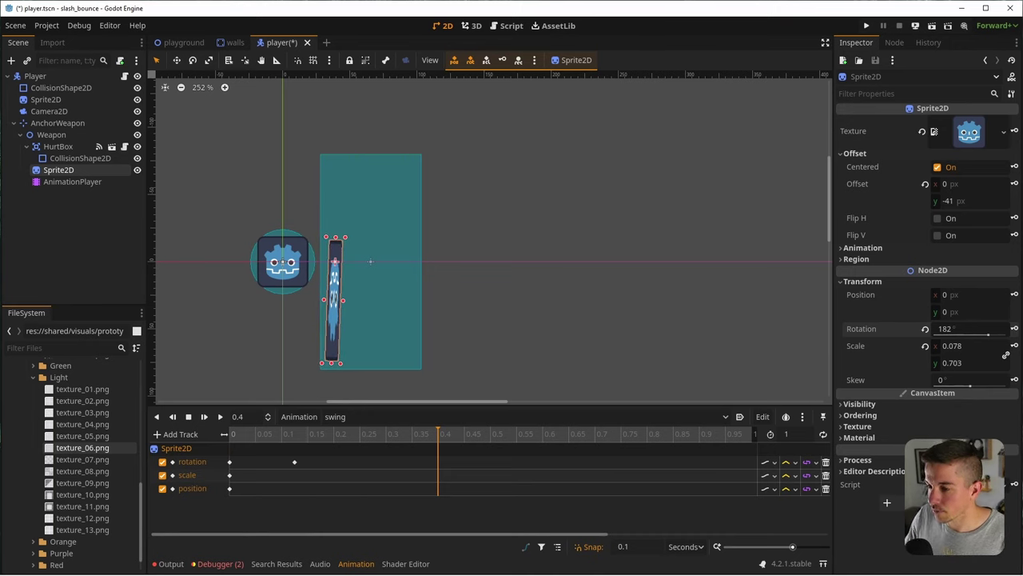
click(1013, 329)
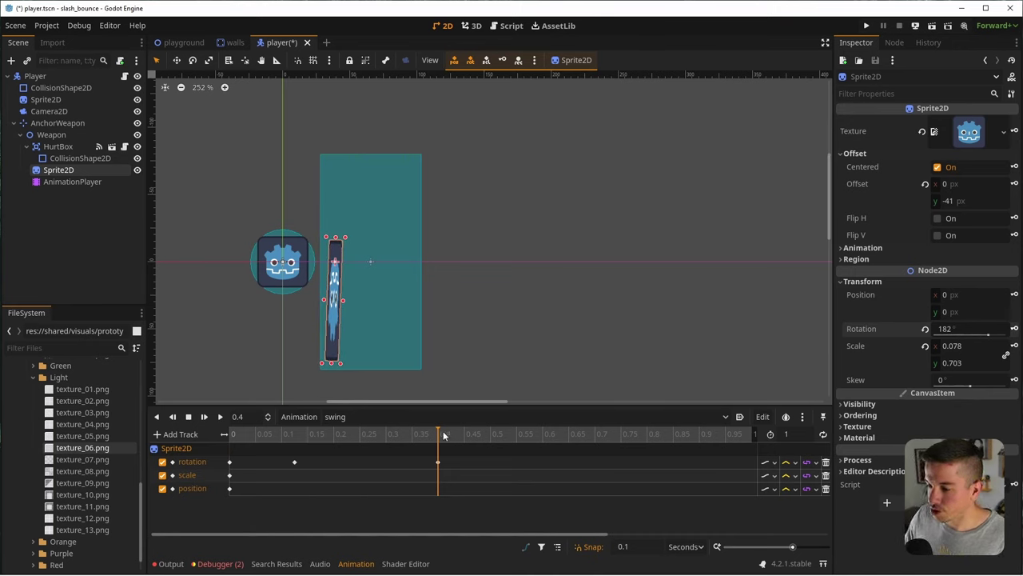
Key the weapon sprite's rotation at 197° at 0.5 s, and shift that key to 0.55 s
click(492, 434)
drag(963, 330, 977, 330)
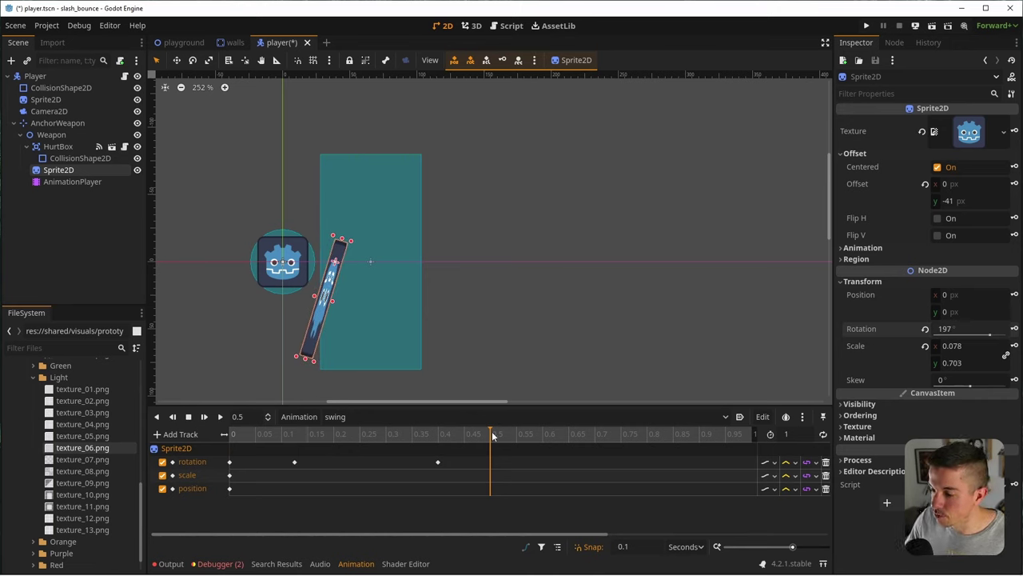
click(1014, 329)
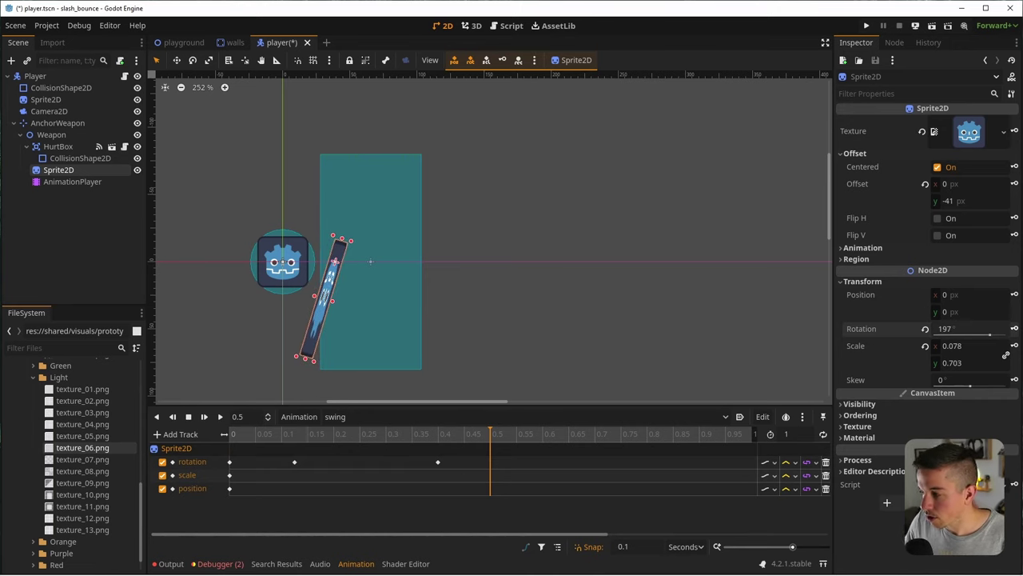
click(490, 462)
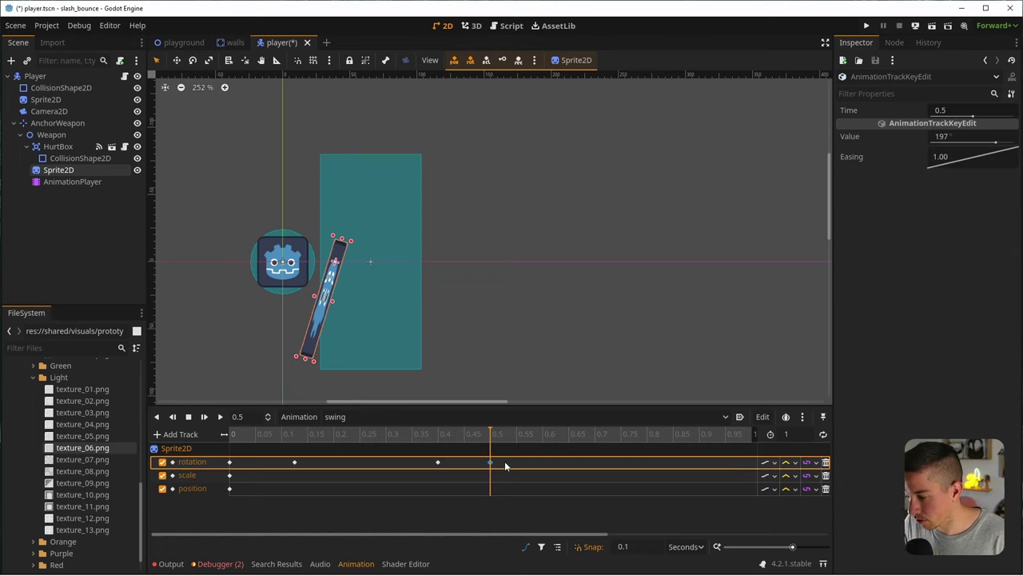
drag(519, 466, 609, 435)
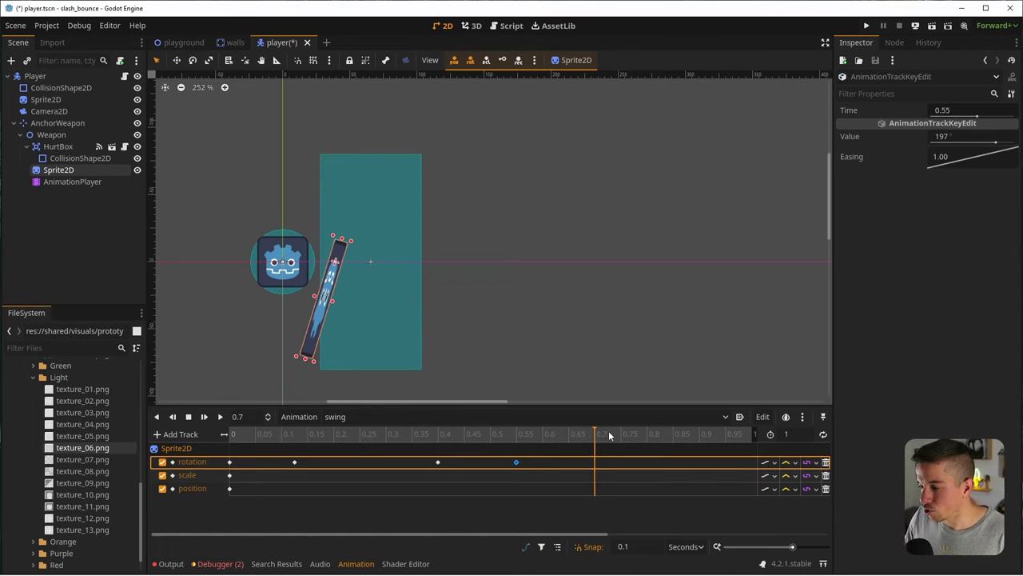
Duplicate the first rotation key at 0.8 s, save the scene, and play the swing animation from the start
click(230, 462)
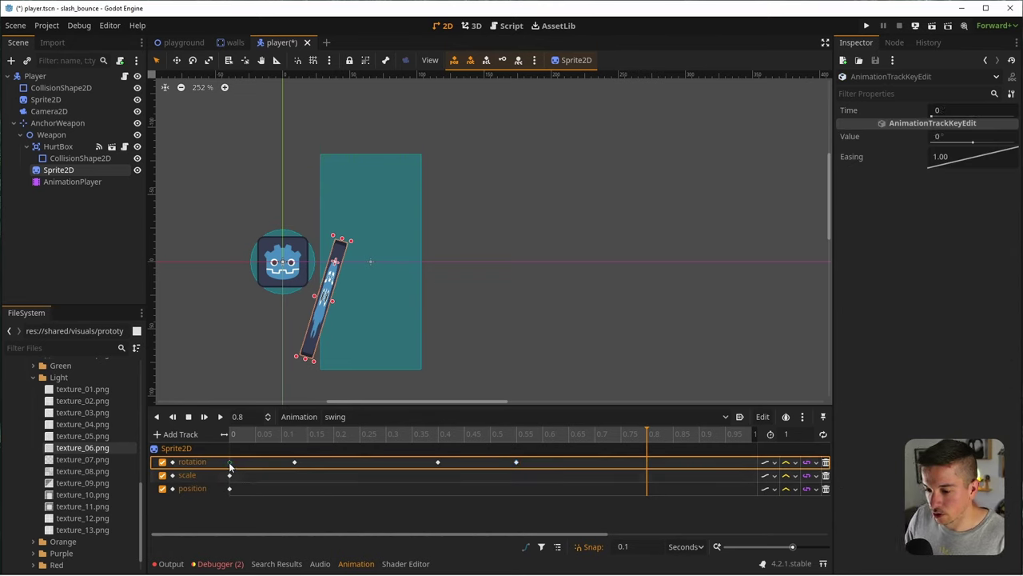
key(ctrl+d)
key(ctrl+s)
click(204, 416)
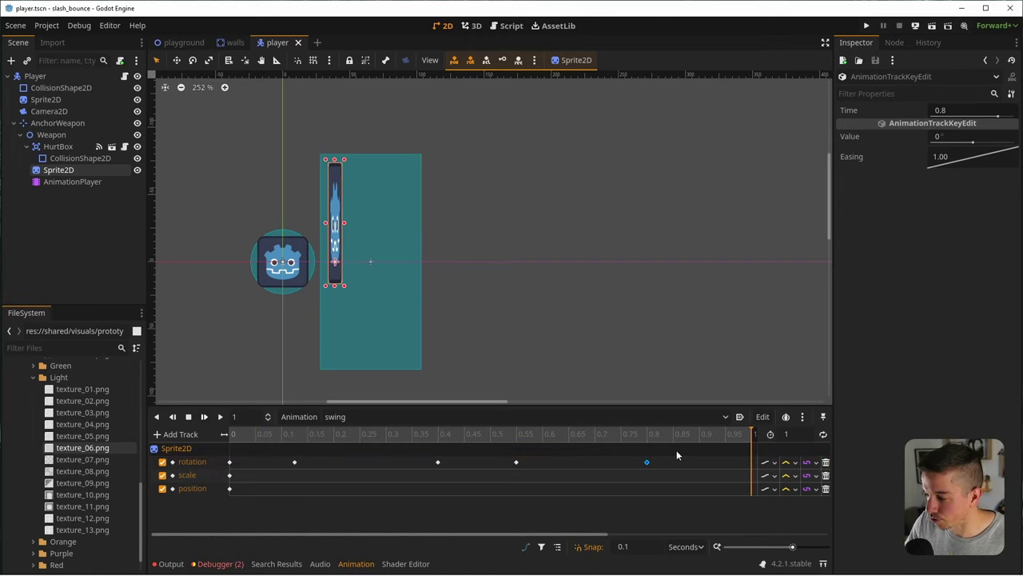
Apply Ease In-Out easing to all rotation keys and the scale key, and preview the swing animation
drag(676, 451, 174, 488)
right_click(950, 132)
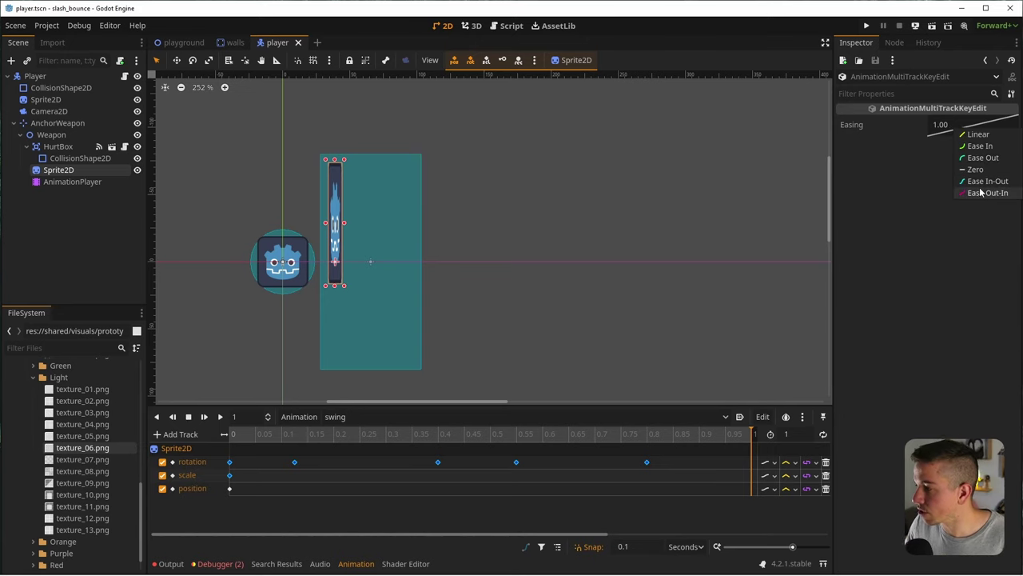
click(987, 181)
click(203, 416)
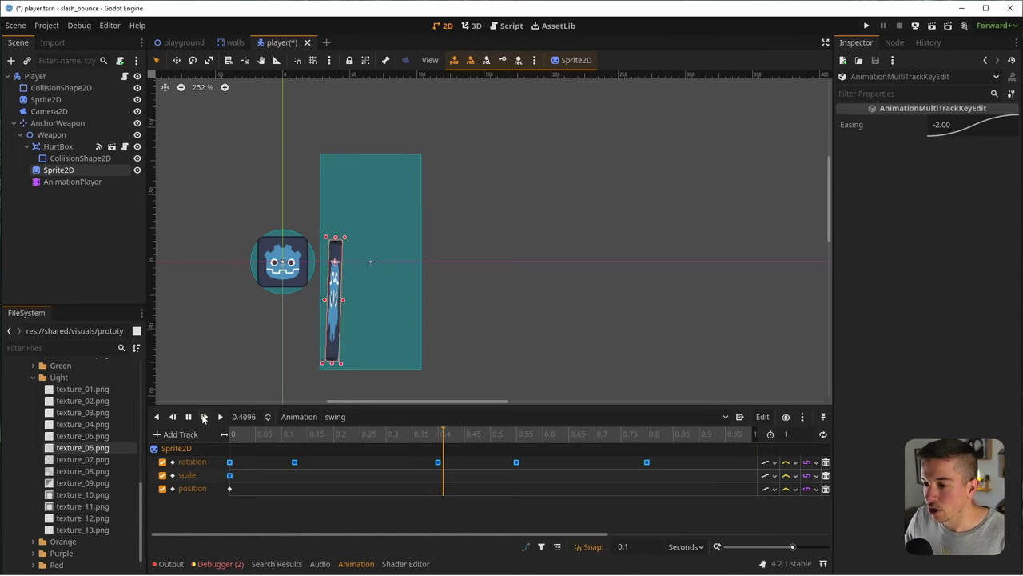
Tighten the swing by moving the -17.5° rotation key to 0.05 s, the 182° key to 0.25 s and the 197° key to 0.4 s
ctrl+scroll(224, 448, down, 2)
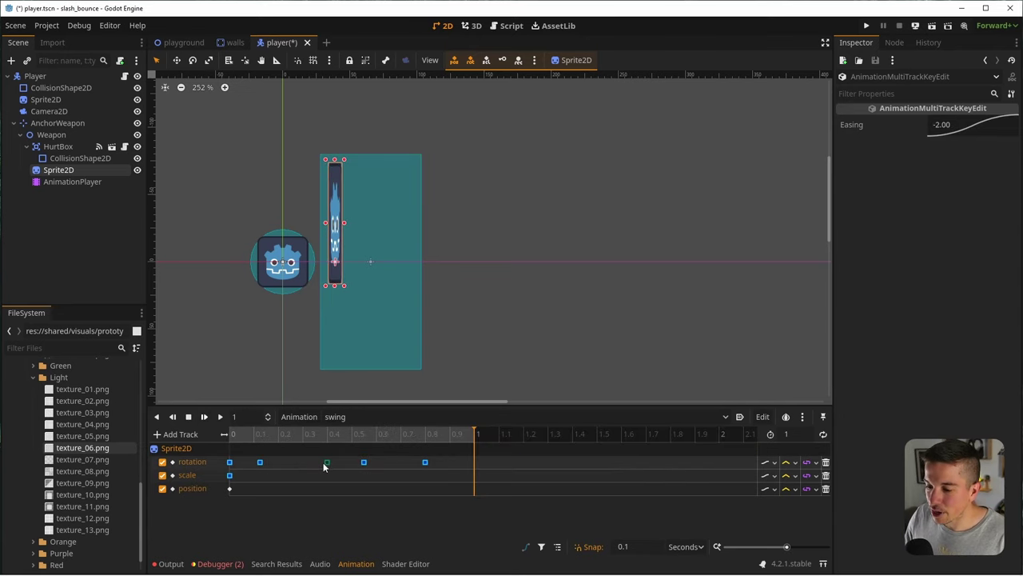
click(248, 437)
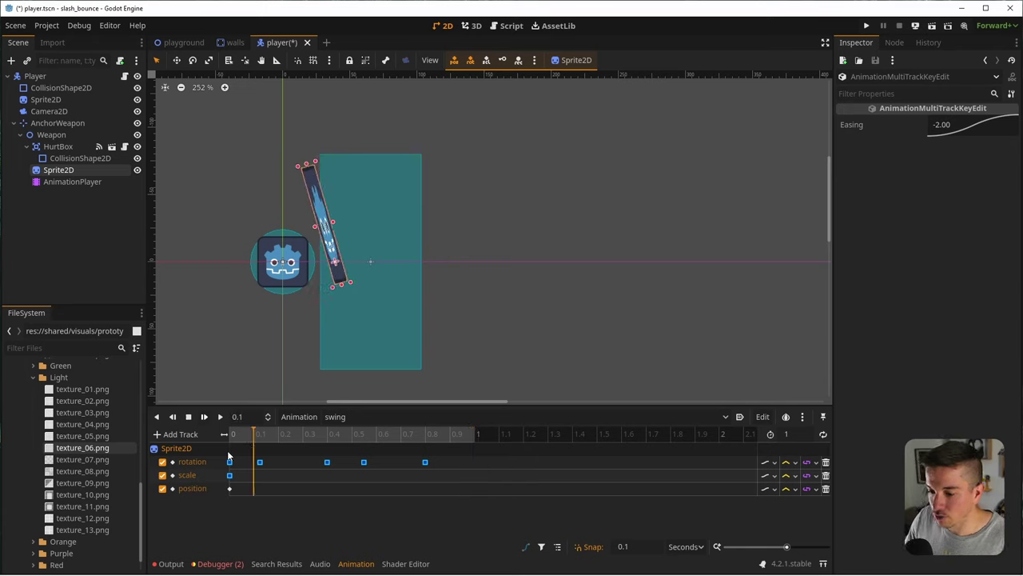
ctrl+scroll(240, 455, up, 2)
click(257, 461)
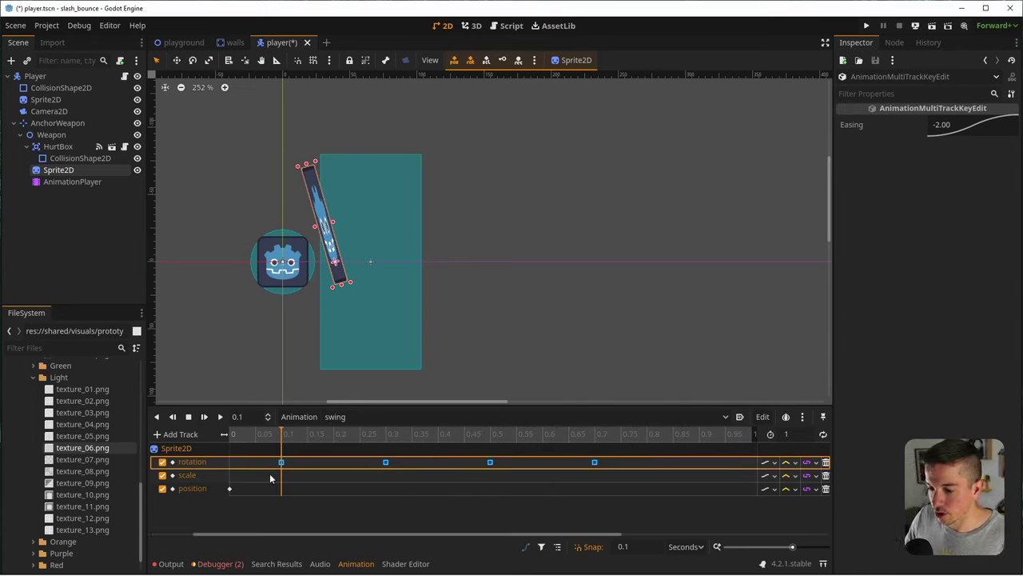
click(282, 462)
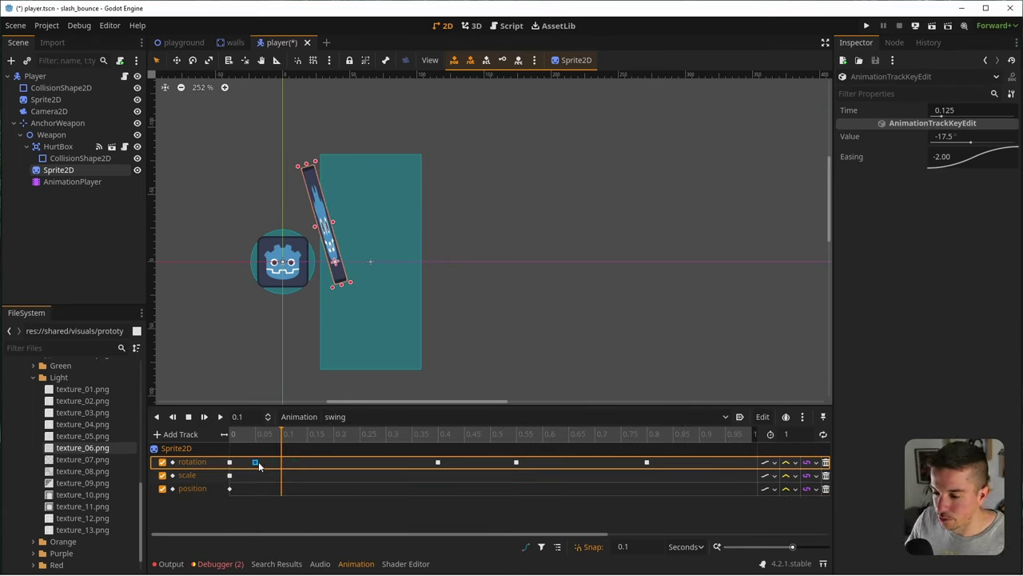
drag(437, 462, 359, 462)
drag(286, 433, 336, 436)
key(d)
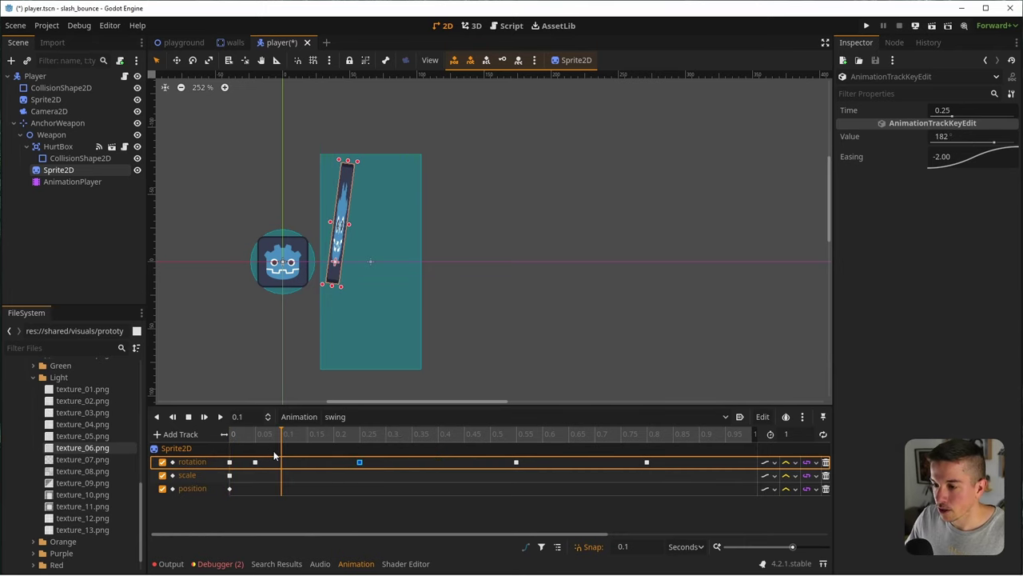
click(516, 463)
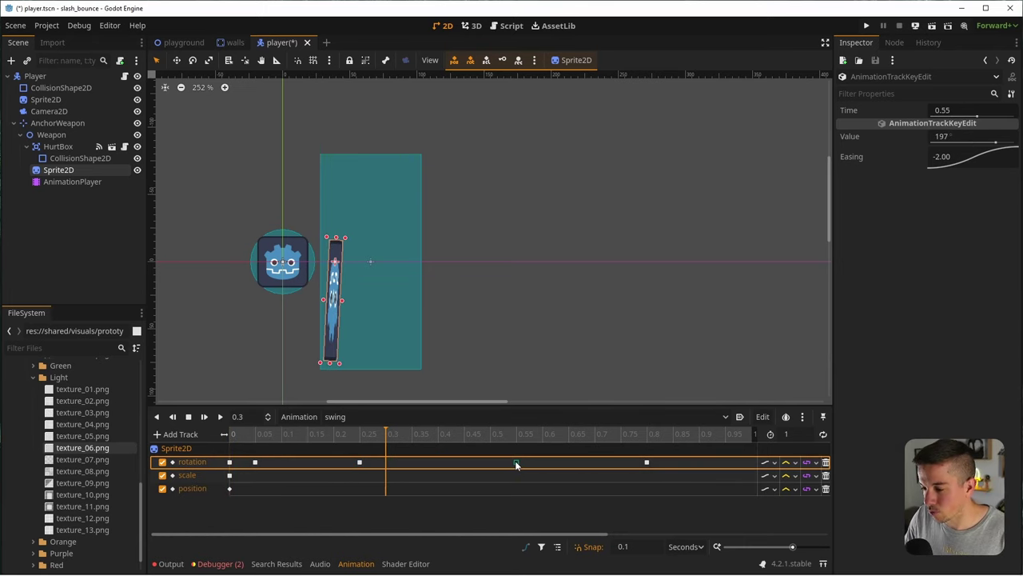
click(437, 463)
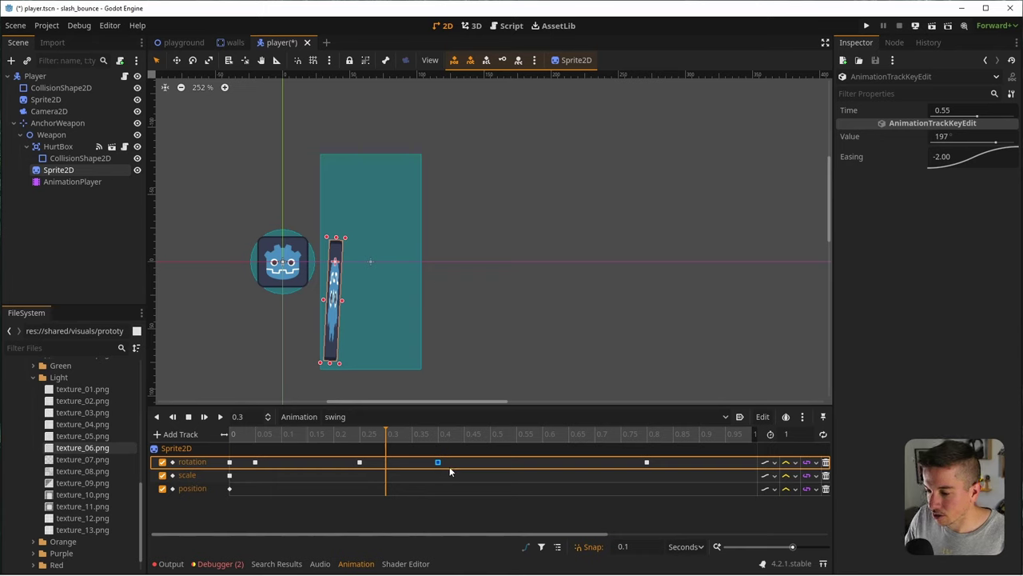
Try the final 0° rotation key at 0.7 s and at 0.6 s, playing the swing animation after each move
click(647, 462)
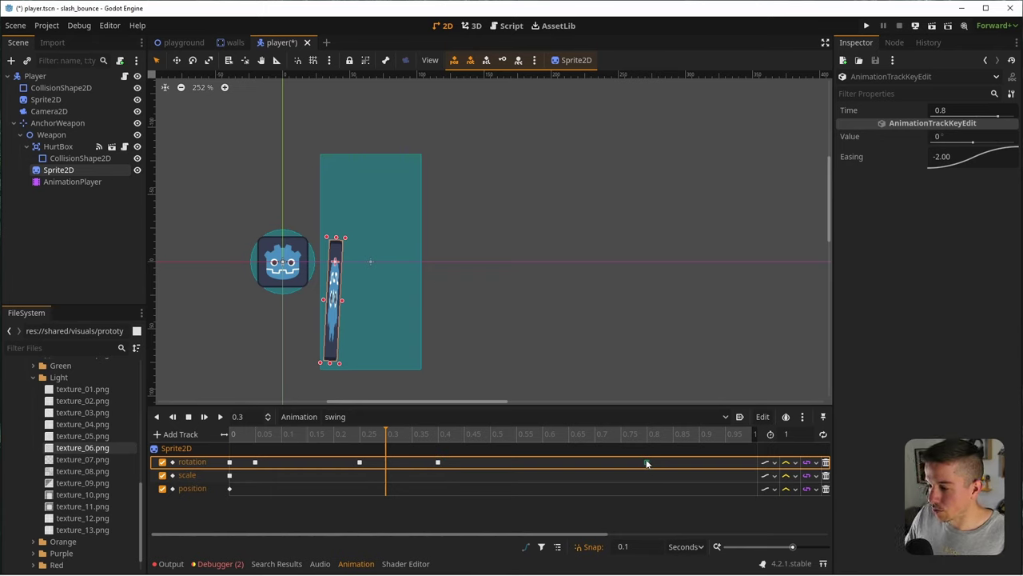
drag(596, 466, 596, 463)
click(205, 416)
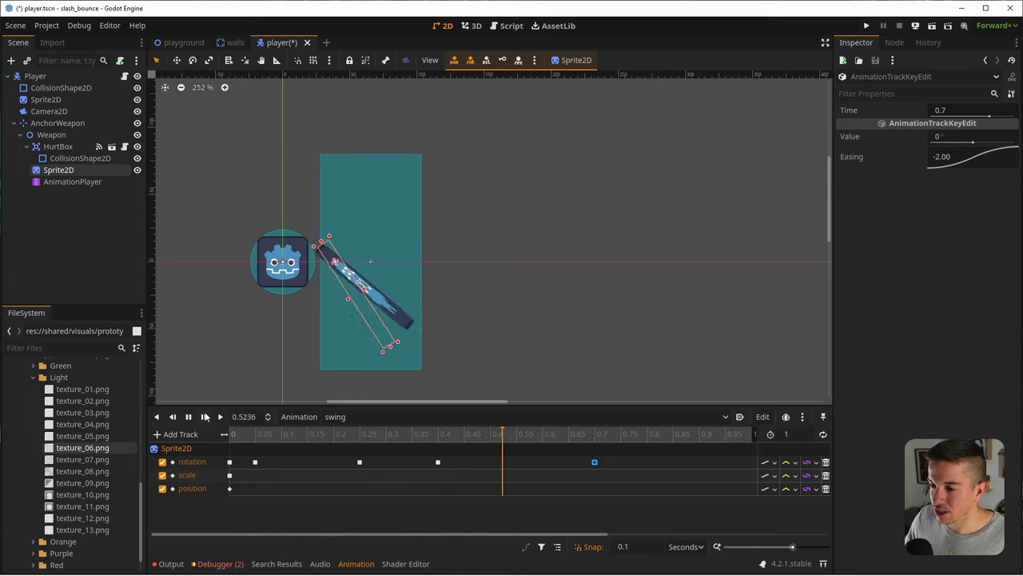
click(204, 417)
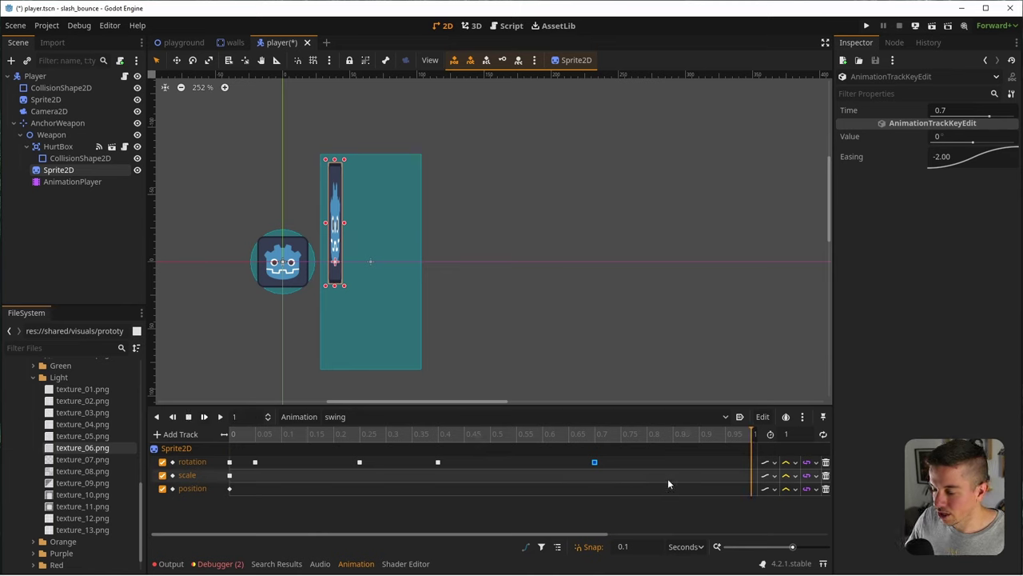
drag(594, 463, 543, 464)
click(205, 416)
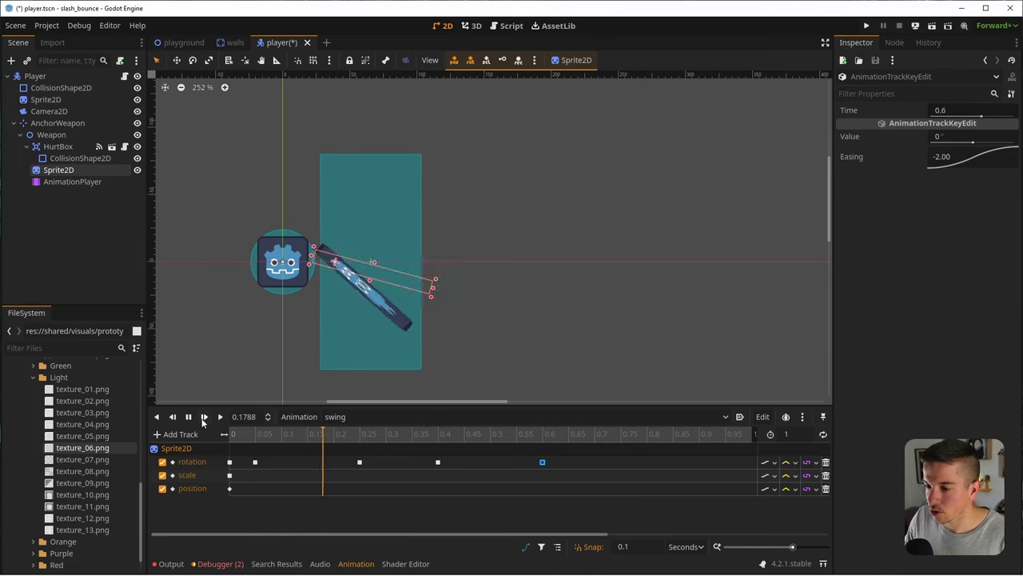
click(205, 417)
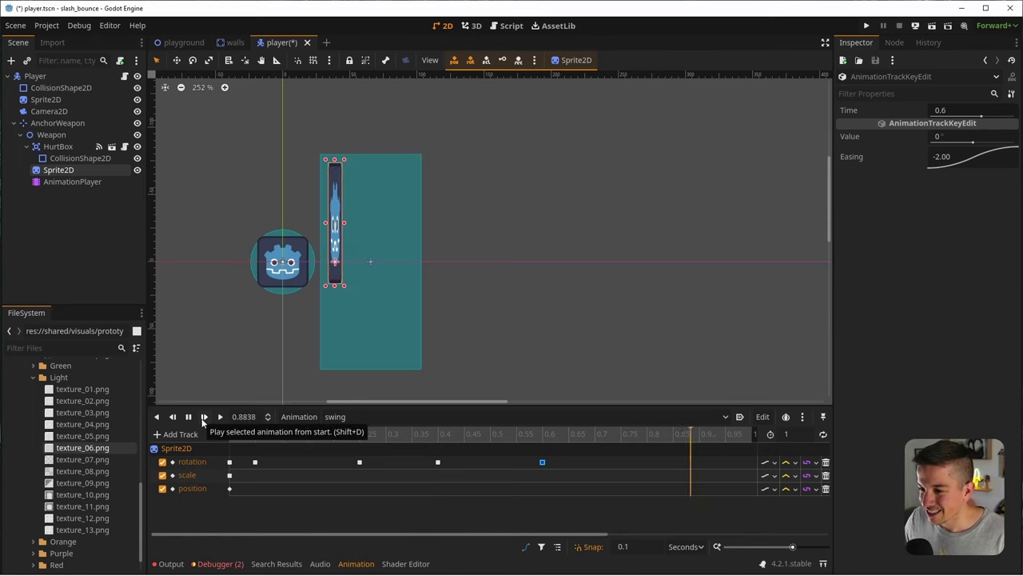
Move the final 0° rotation key to 0.8 s, duplicate it at 0.6 s, and save the scene
ctrl+scroll(478, 458, down, 2)
mouse_move(301, 433)
mouse_down()
mouse_move(274, 434)
mouse_move(301, 434)
mouse_up()
ctrl+scroll(343, 457, up, 5)
ctrl+scroll(395, 453, down, 3)
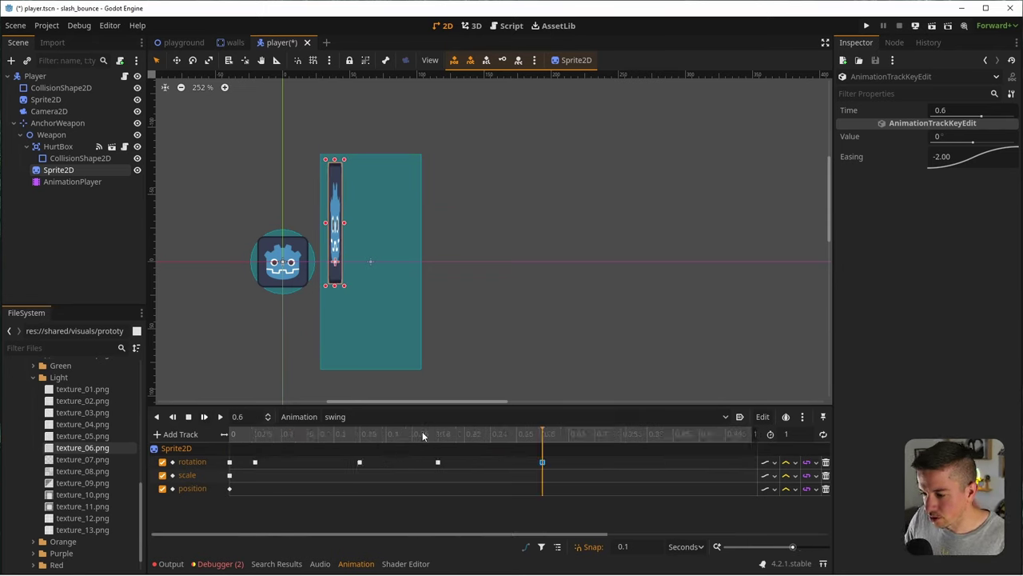
drag(422, 433, 600, 444)
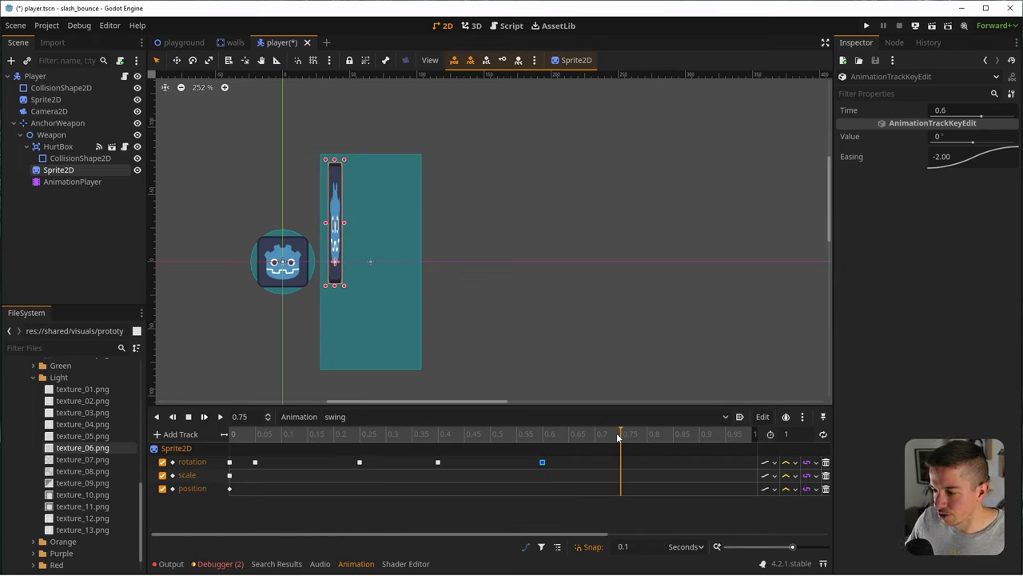
drag(544, 462, 556, 437)
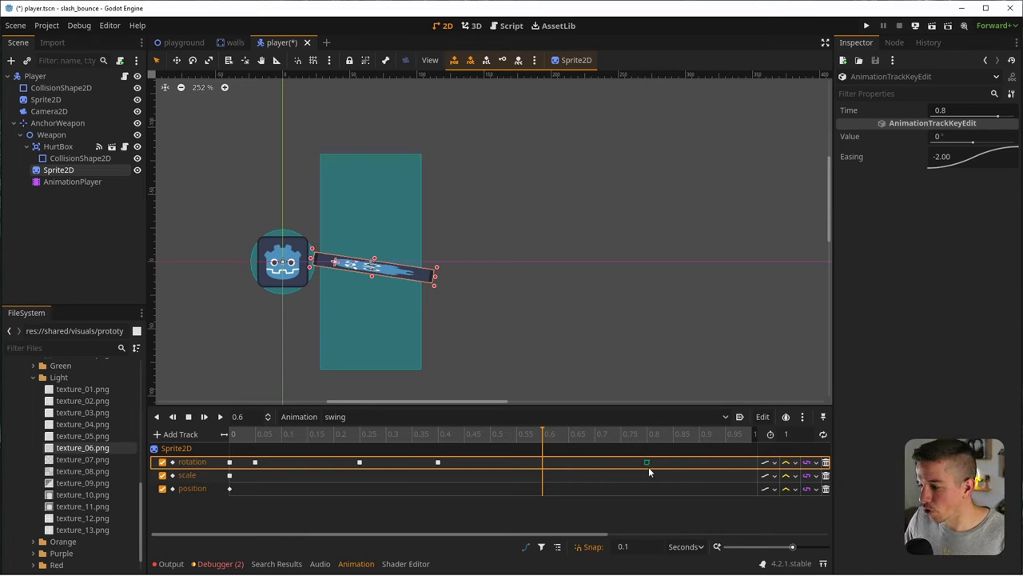
key(ctrl+d)
key(ctrl+s)
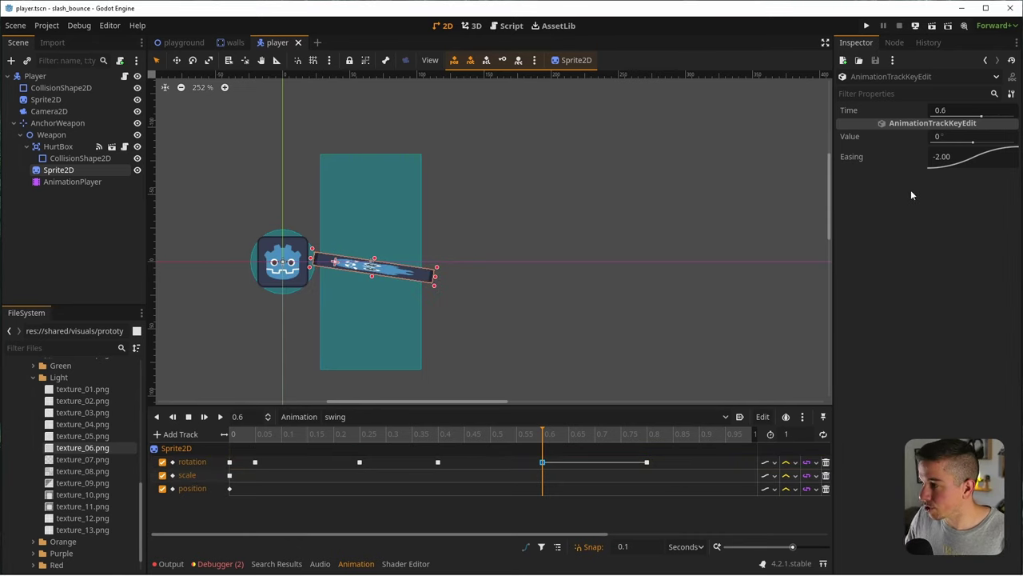
Set the 0.6 s rotation key's value to -26.5° and play the swing animation from the start
drag(951, 137, 915, 136)
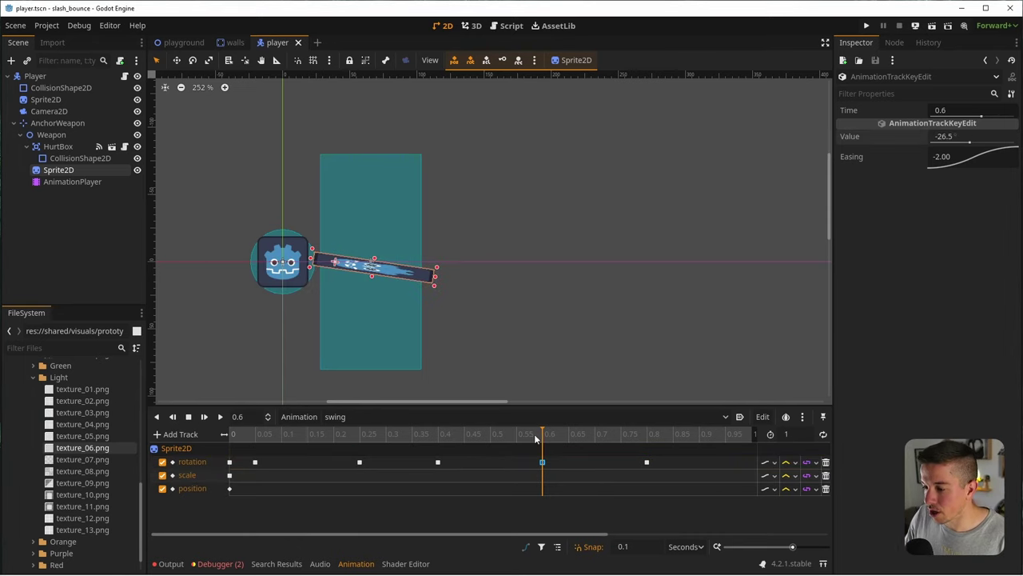
drag(534, 433, 574, 434)
click(474, 436)
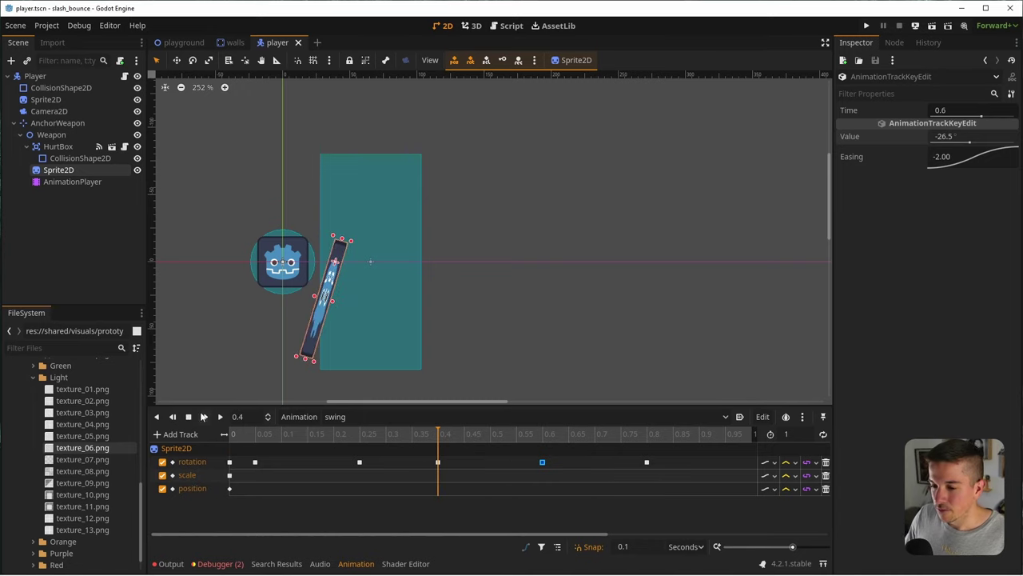
click(204, 417)
click(204, 417)
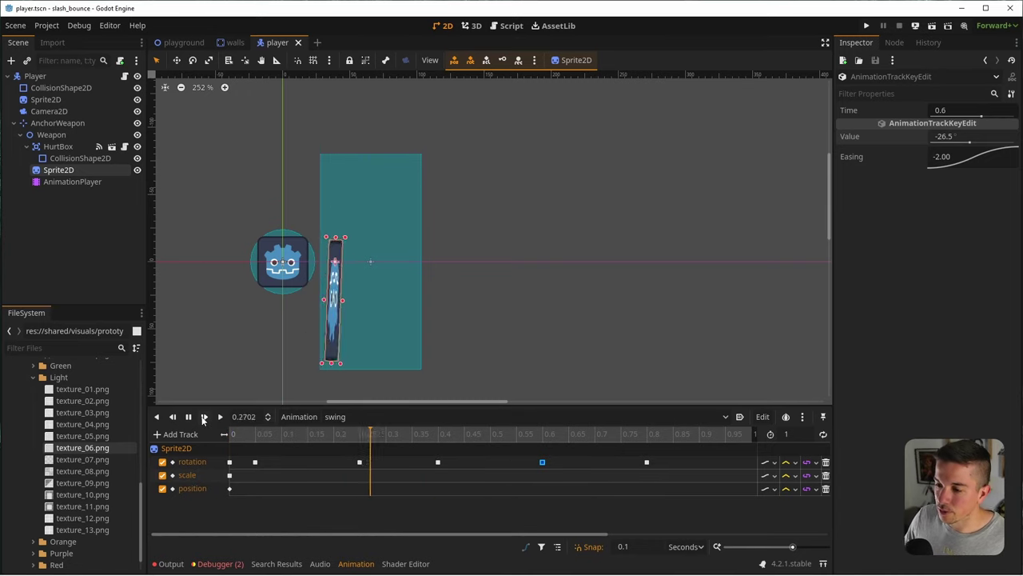
Replay the swing animation from the start, then inspect the weapon's HurtBox and its collision shape with the timeline rewound to 0
click(204, 416)
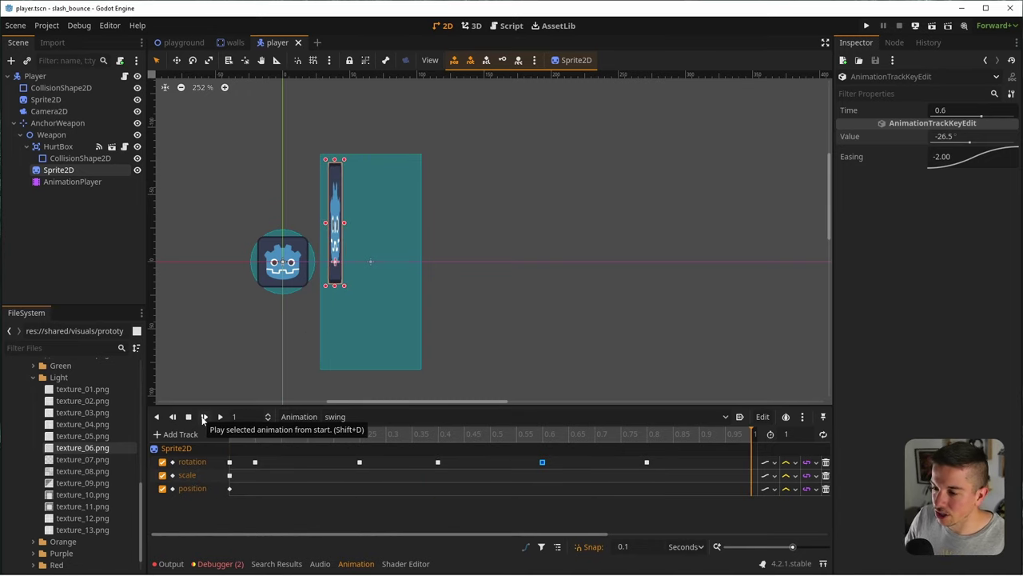
click(204, 416)
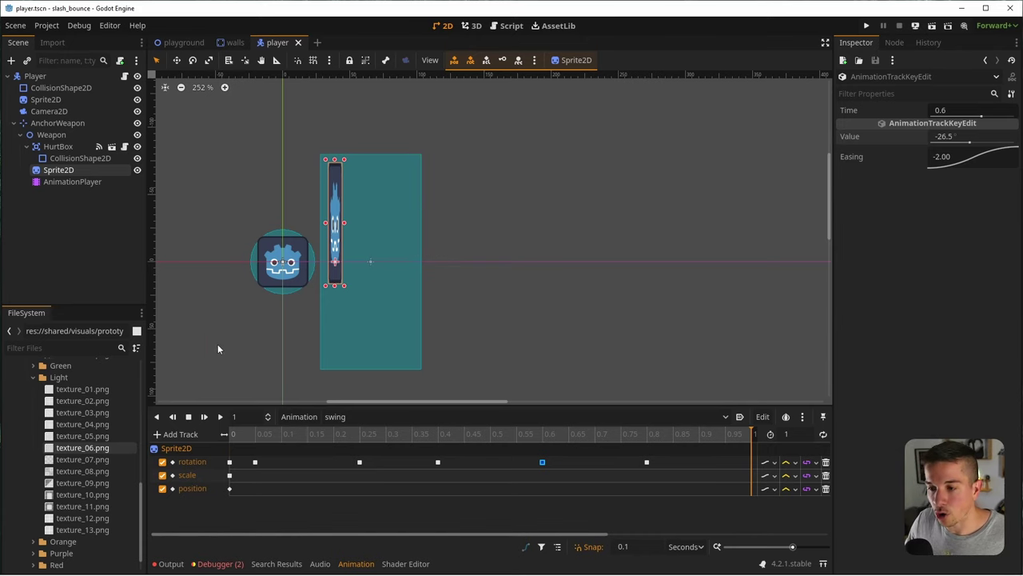
click(103, 264)
drag(282, 433, 206, 448)
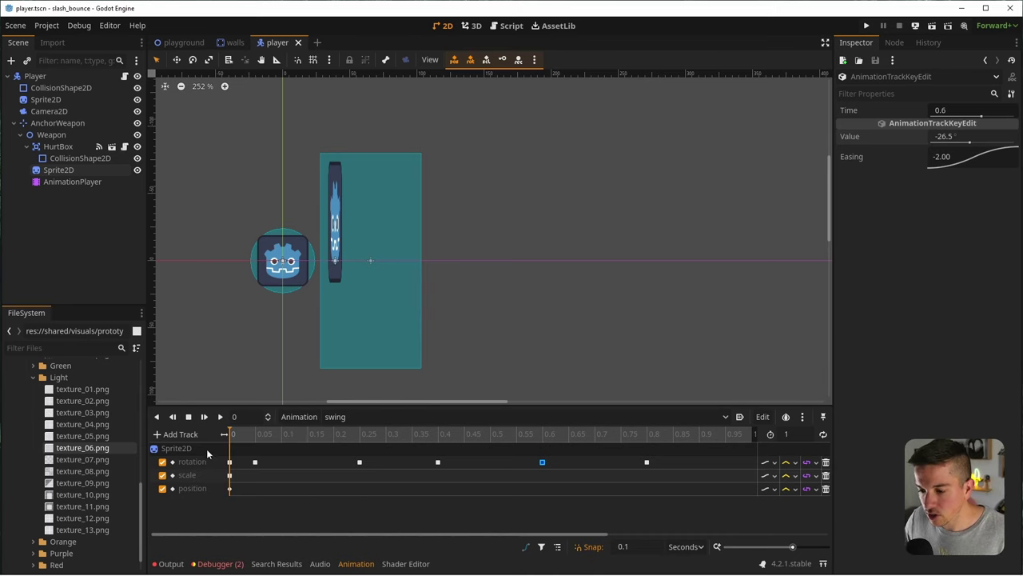
click(58, 147)
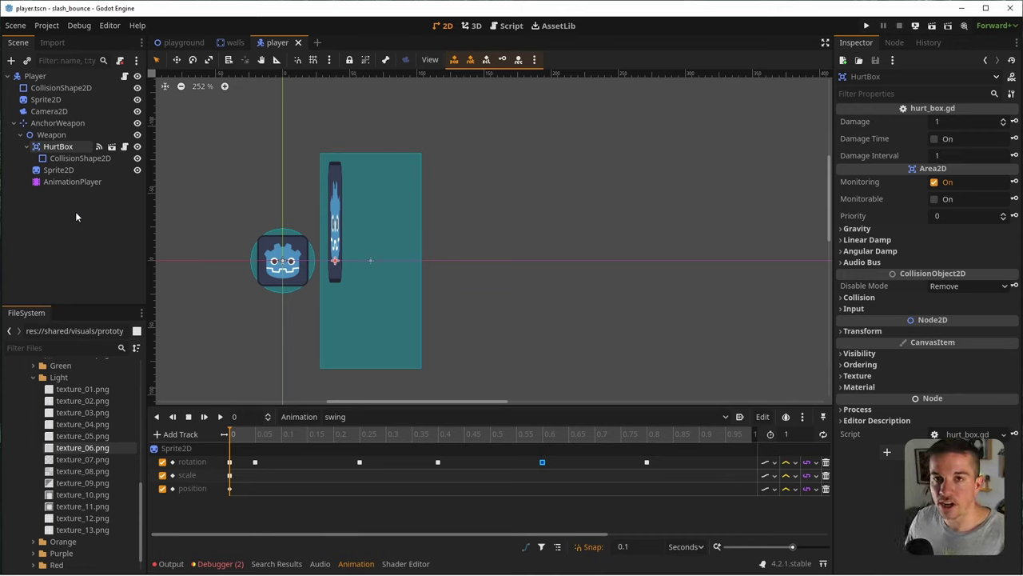
click(370, 207)
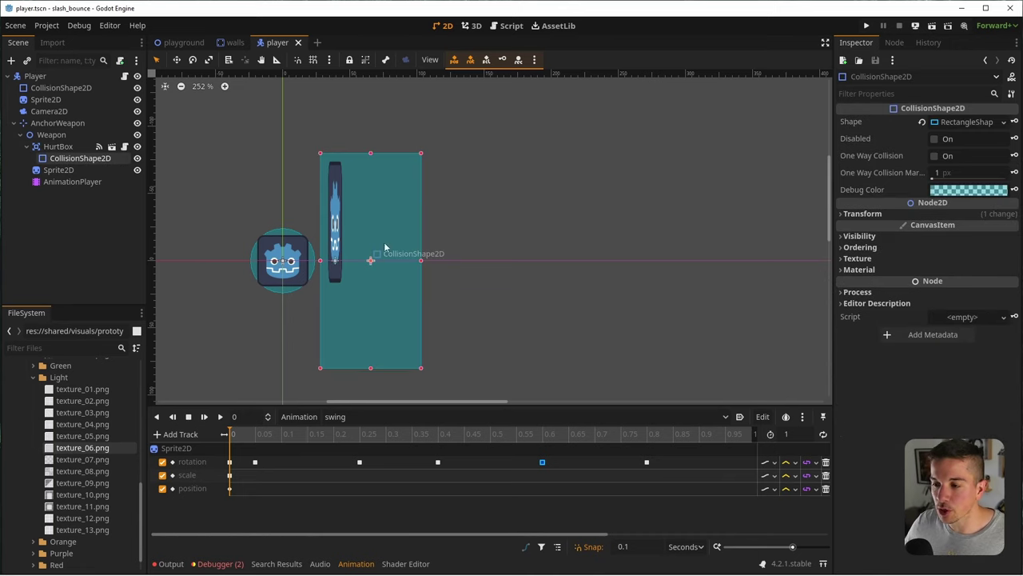
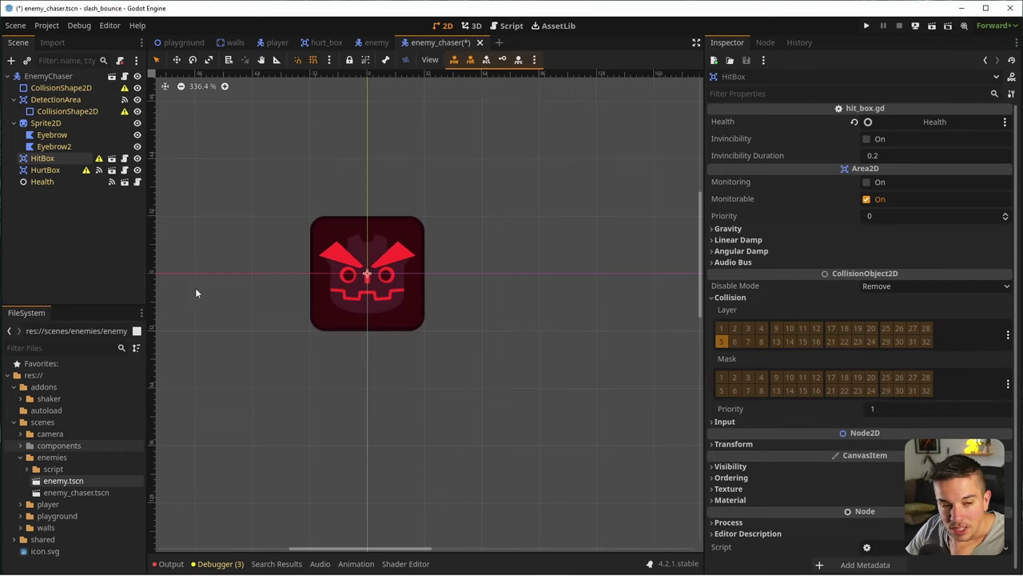
Save the enemy_chaser scene, keeping it open, and select the collision shape directly under EnemyChaser
click(98, 256)
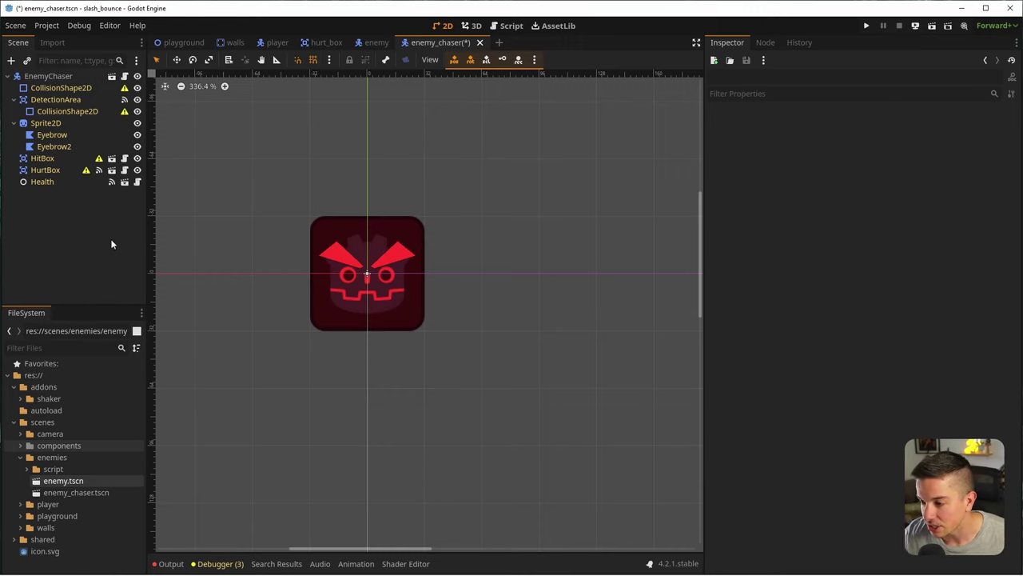
middle_click(436, 42)
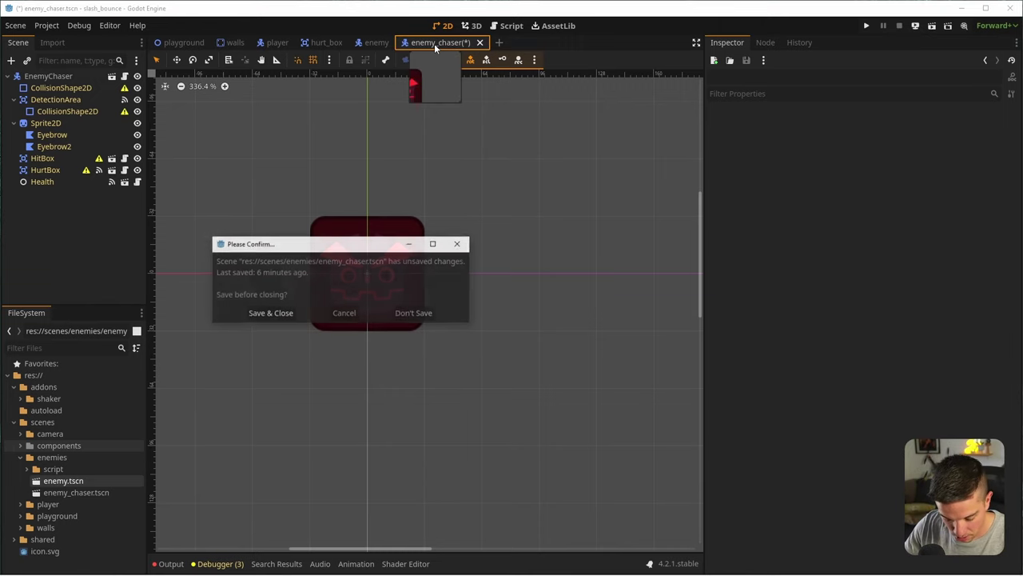
click(344, 313)
key(ctrl+s)
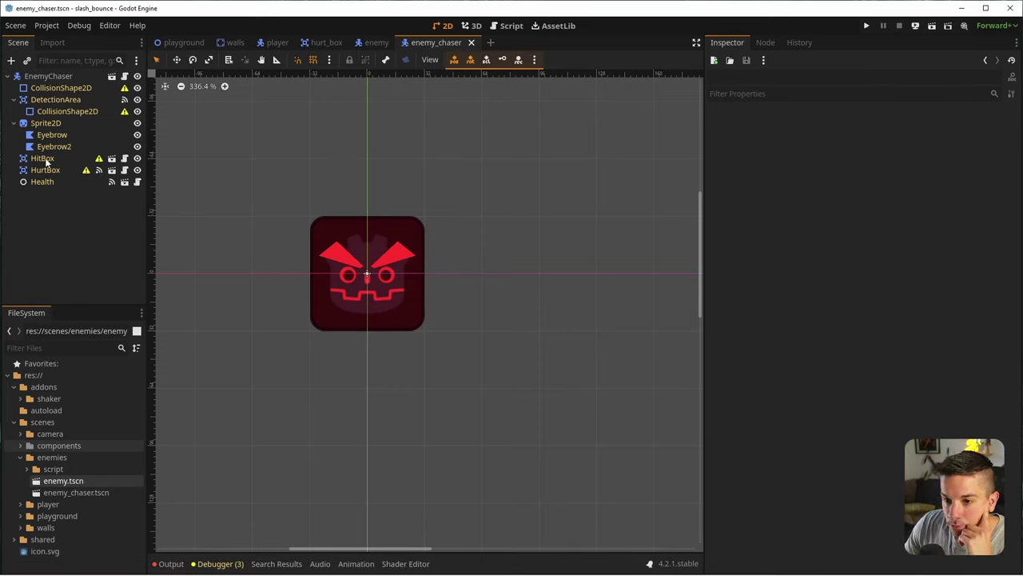
click(57, 88)
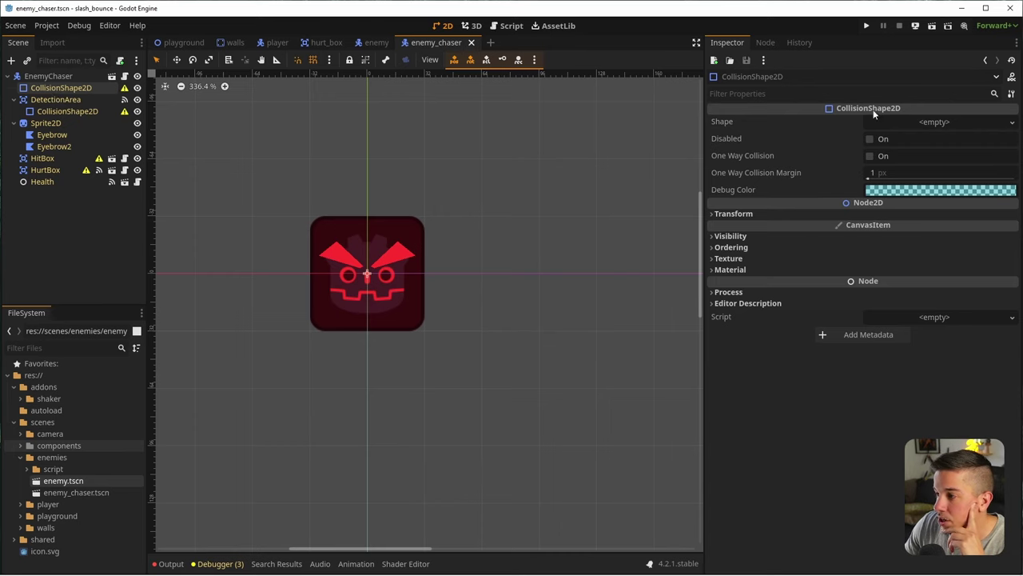
click(911, 122)
click(919, 180)
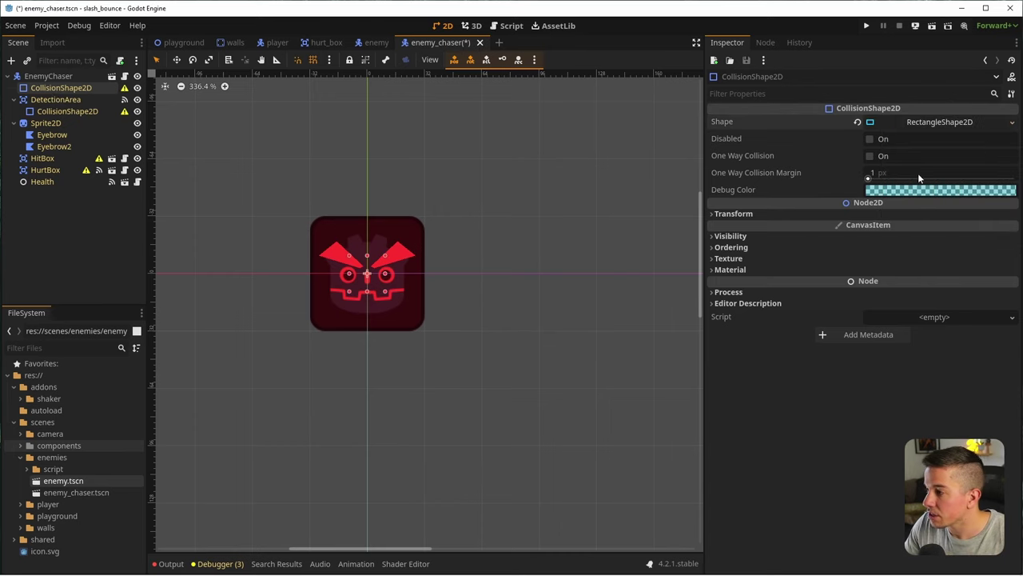
click(858, 121)
Give the EnemyChaser body's collision shape a CircleShape2D reaching the sprite's edges, about 32 px in radius, and save the scene
click(935, 121)
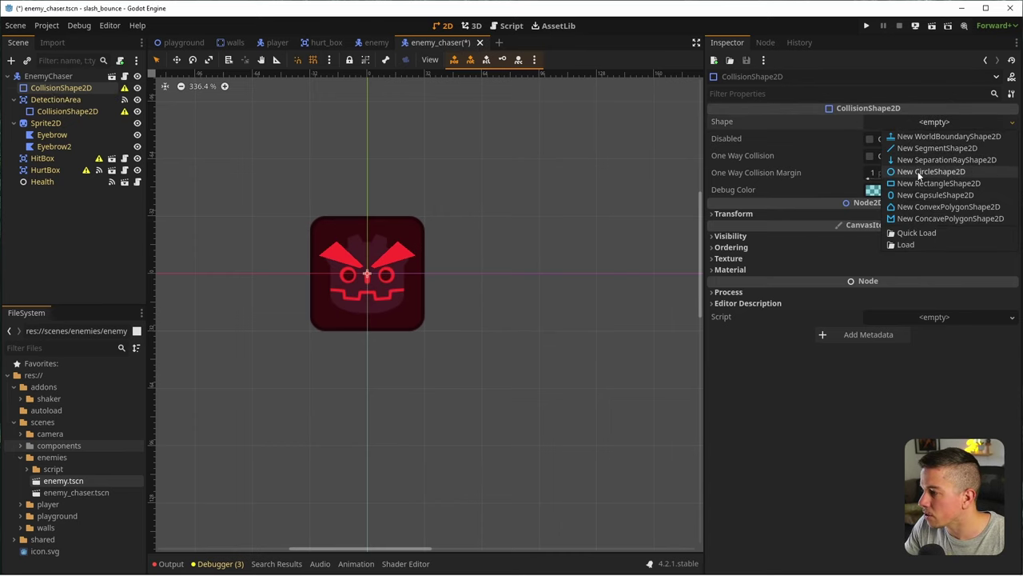
click(919, 168)
scroll(432, 285, up, 1)
scroll(405, 277, up, 9)
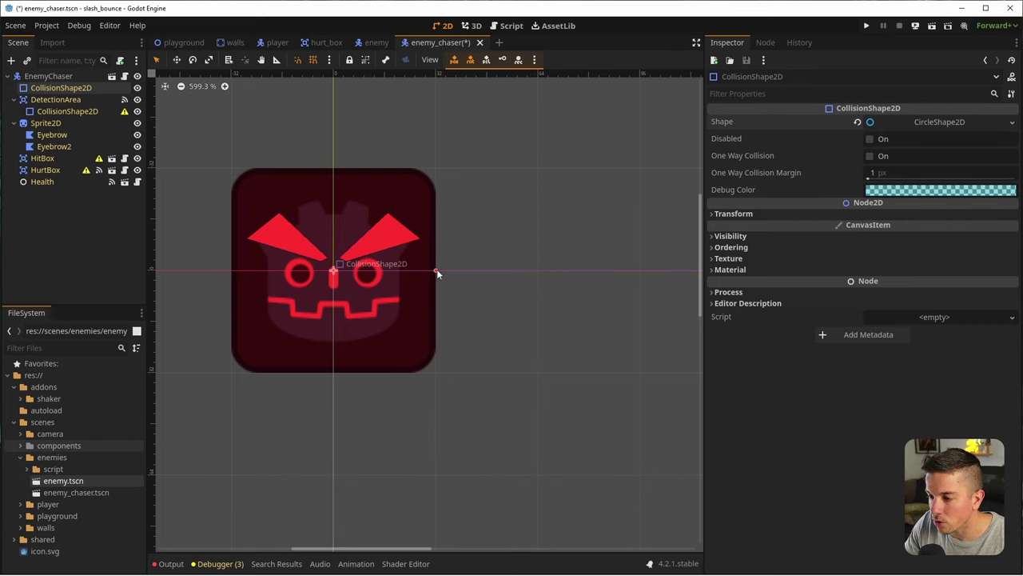
key(ctrl+s)
Give the DetectionArea's collision shape a CircleShape2D enlarged to a radius of about 570 px around the enemy, and save the scene
click(64, 111)
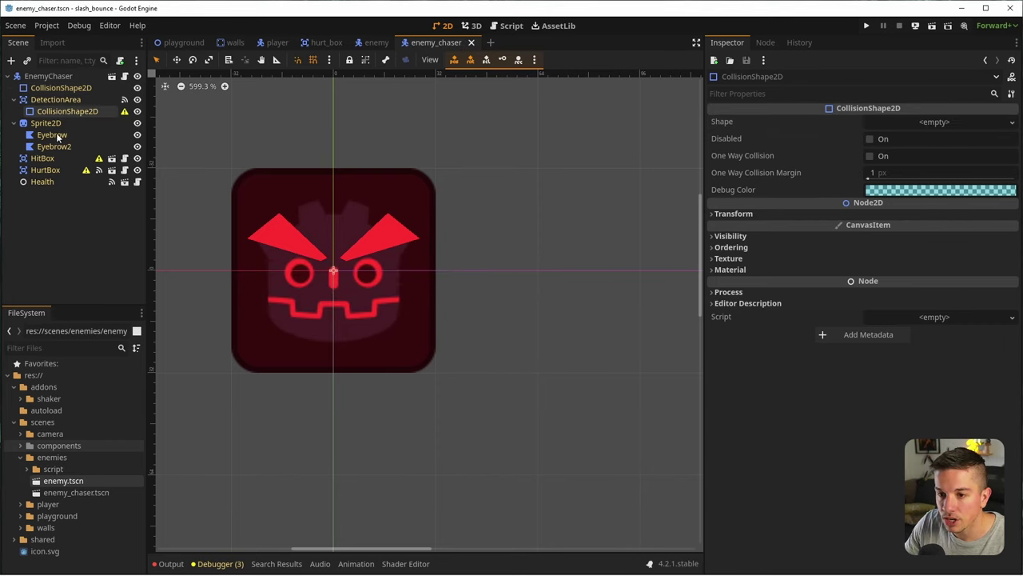
click(932, 122)
click(923, 171)
scroll(384, 303, down, 20)
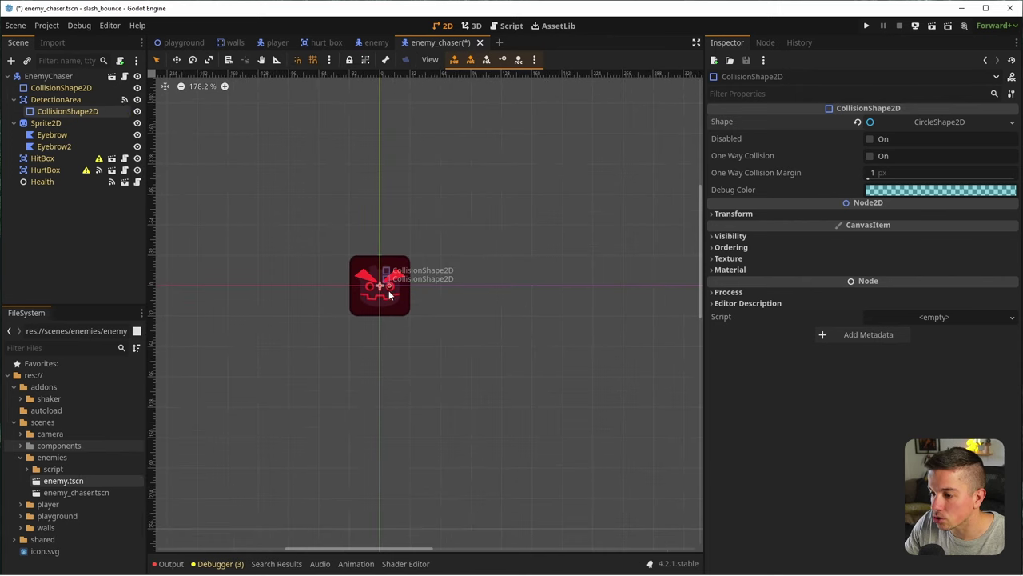
drag(390, 295, 557, 285)
scroll(482, 291, down, 15)
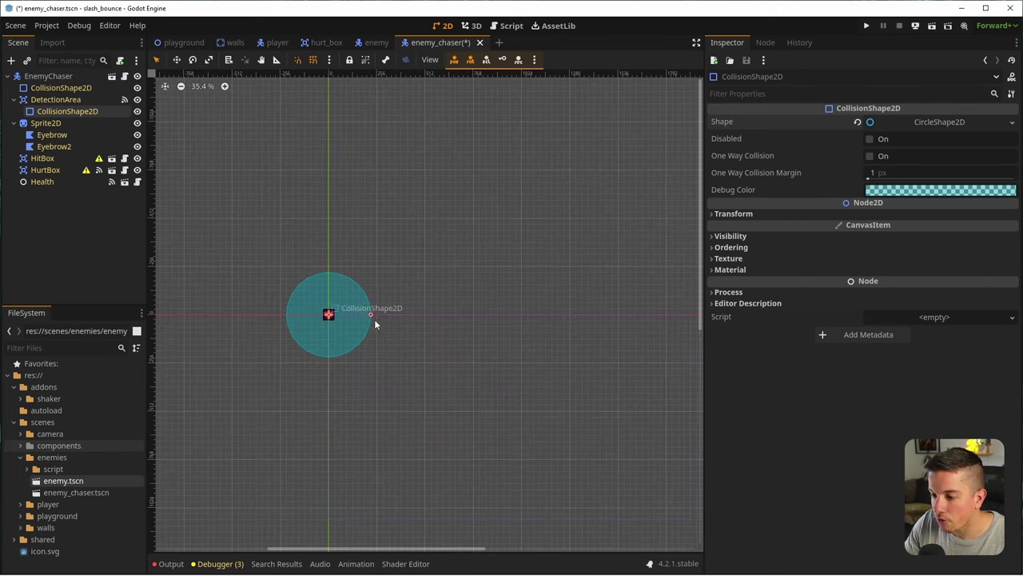
drag(371, 314, 412, 313)
key(ctrl+s)
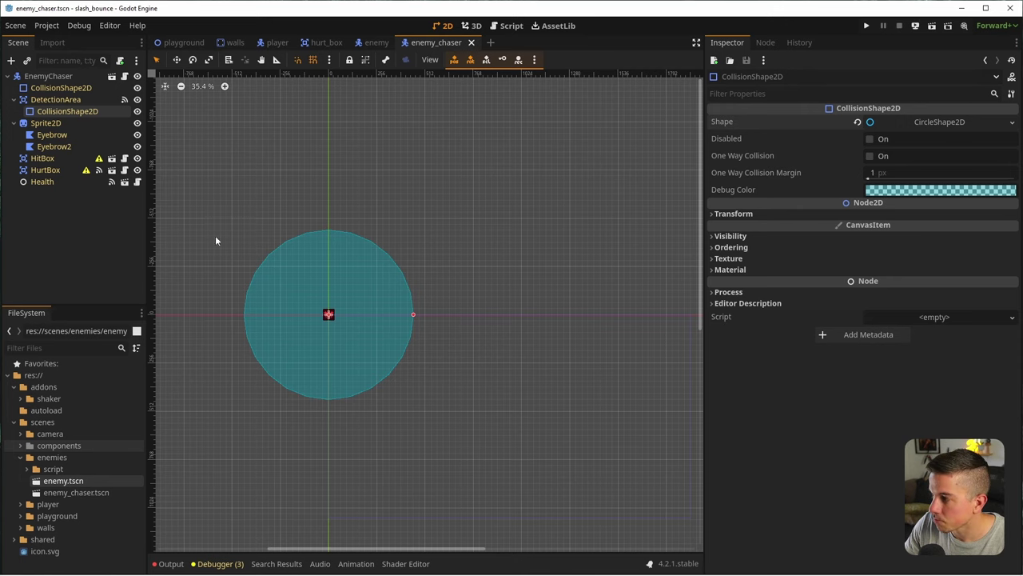
drag(418, 317, 439, 313)
key(ctrl+s)
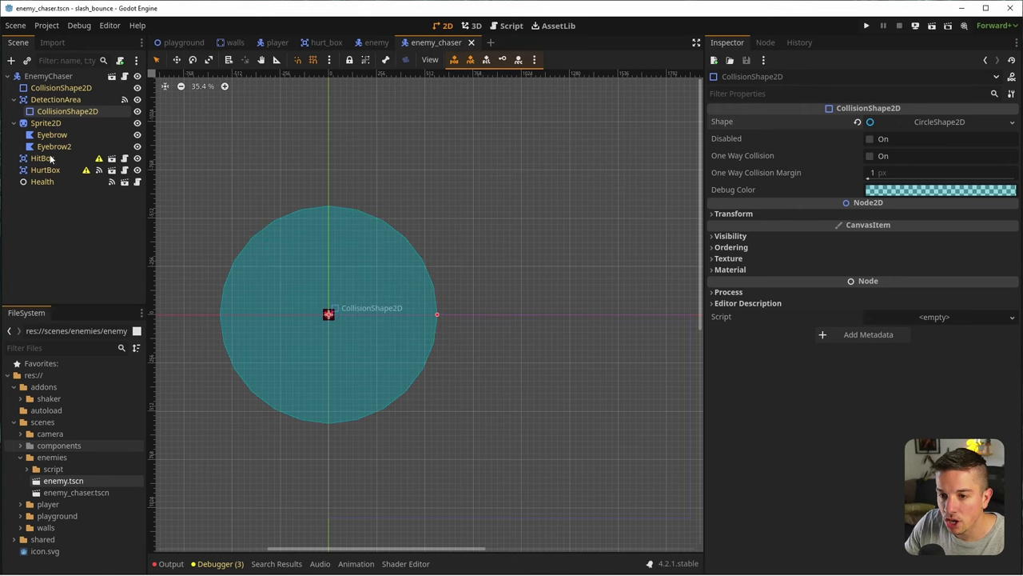
Add a CollisionShape2D child node to the HitBox and save the scene
click(42, 159)
right_click(41, 156)
click(80, 175)
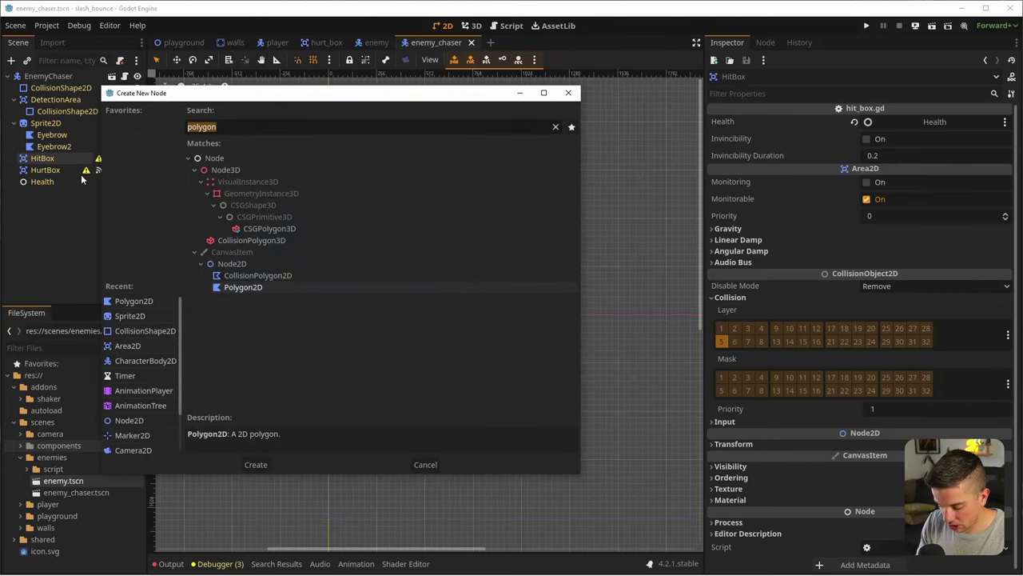
text(colli)
key(Return)
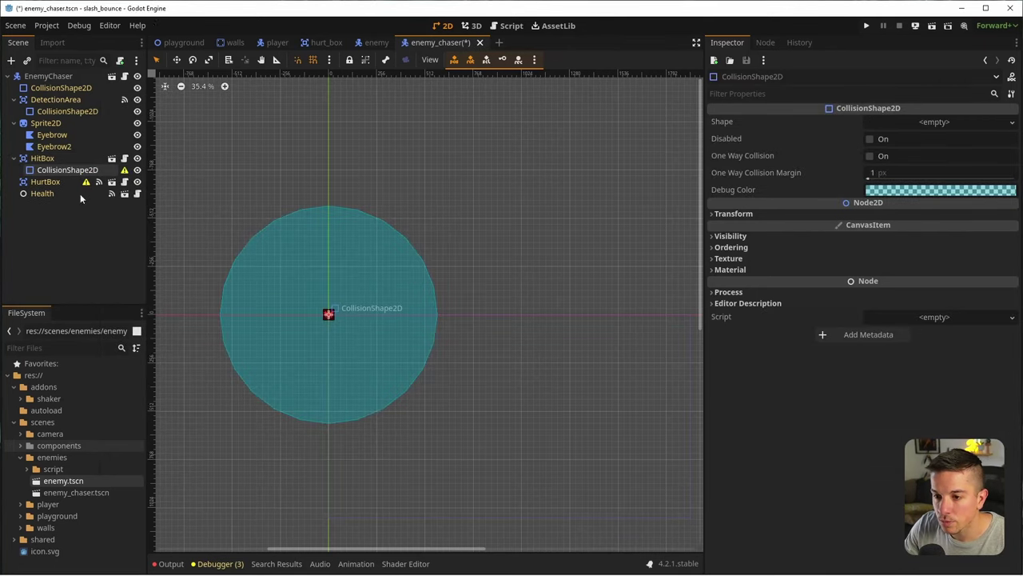
key(ctrl+s)
Assign a new RectangleShape2D to the HitBox's collision shape
scroll(320, 312, up, 10)
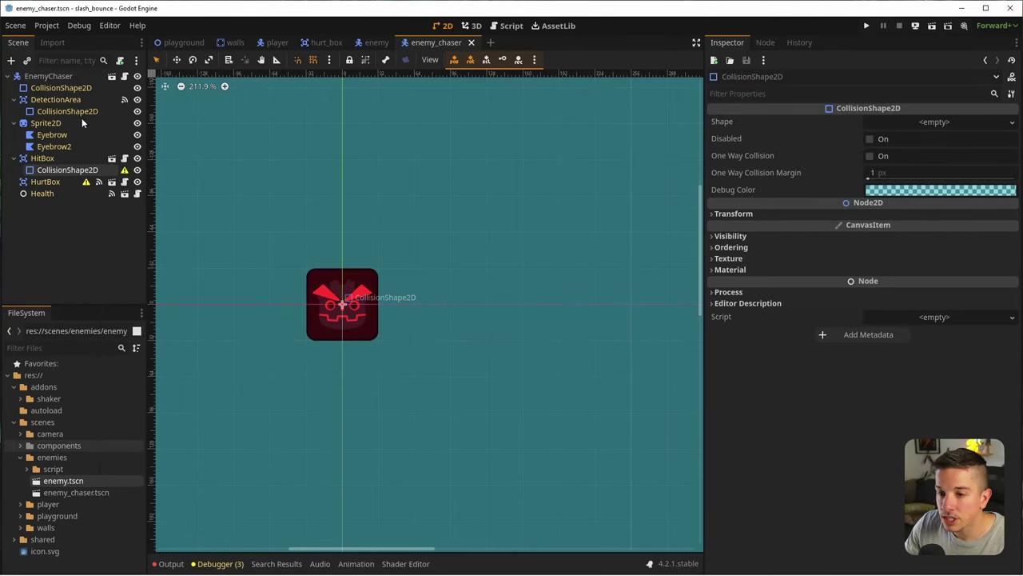
click(53, 161)
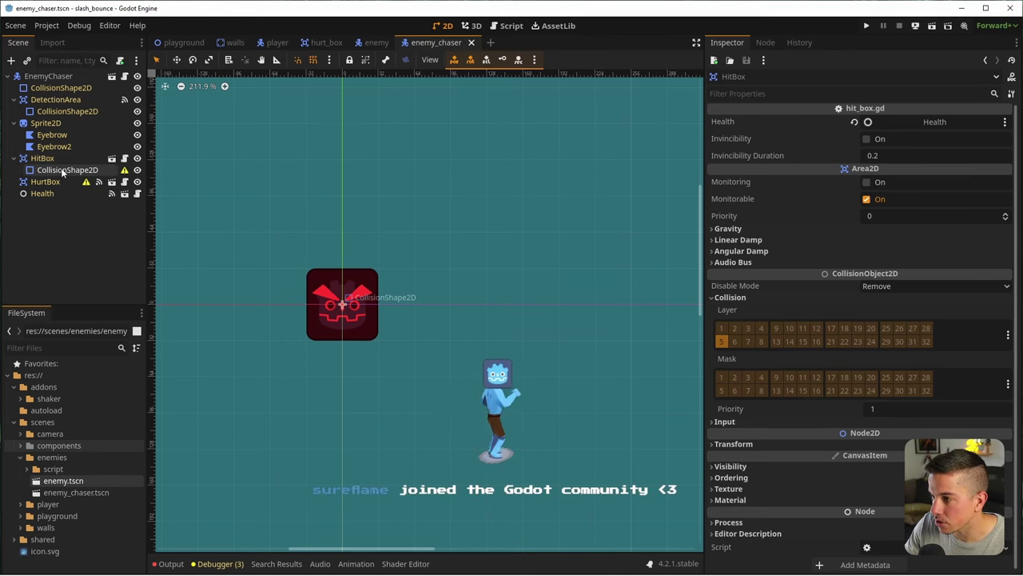
click(64, 170)
click(932, 122)
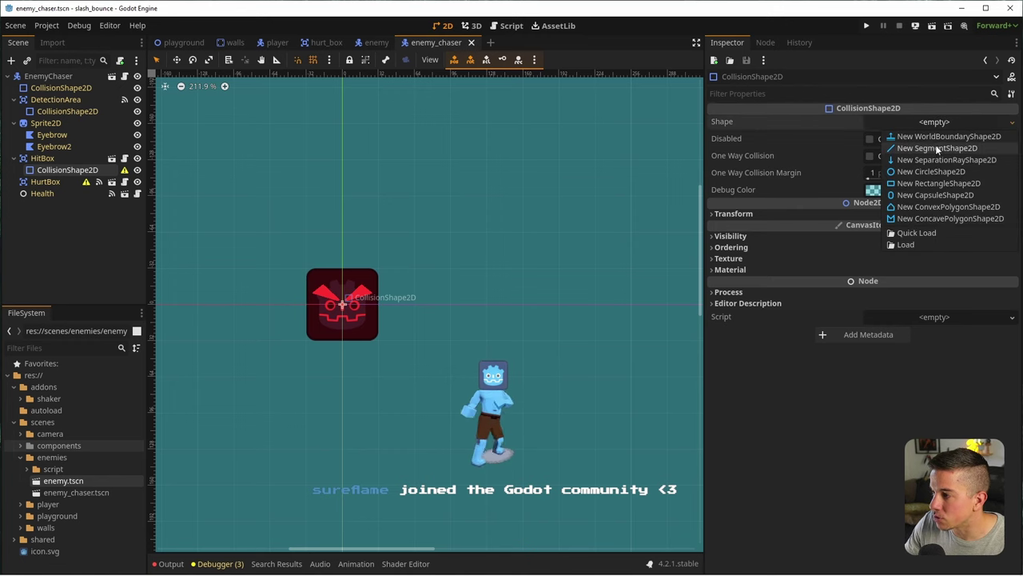
click(938, 183)
Turn off grid snapping, resize the HitBox rectangle to about 82 × 76 px around the enemy sprite, and save the scene
scroll(327, 316, up, 6)
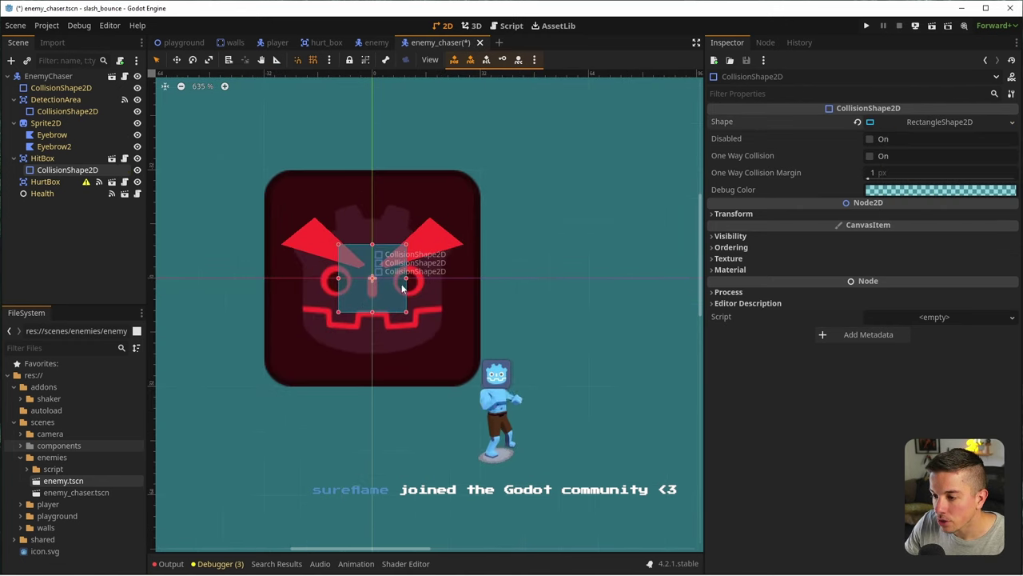
drag(404, 281, 531, 288)
click(311, 61)
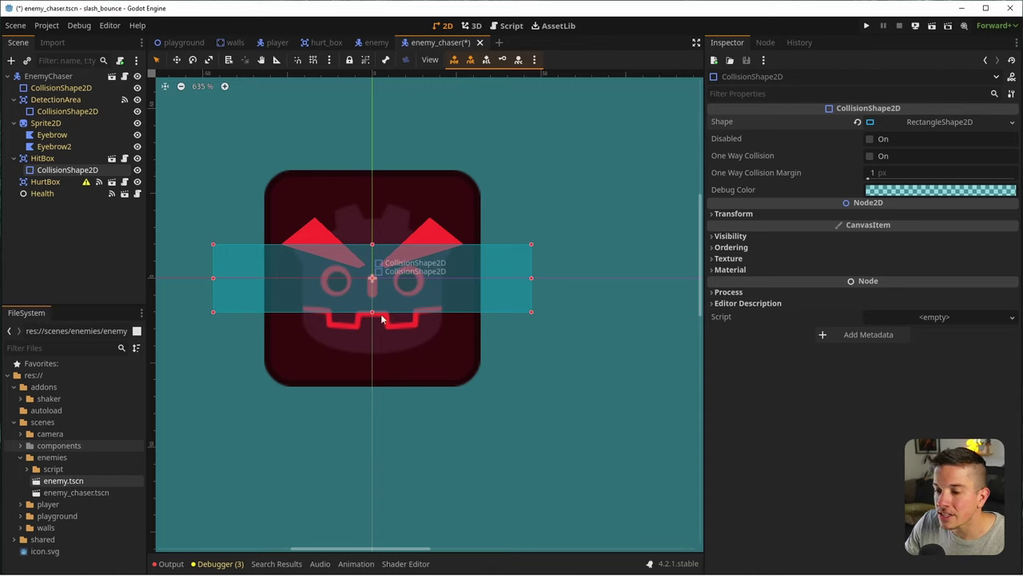
drag(372, 316, 372, 406)
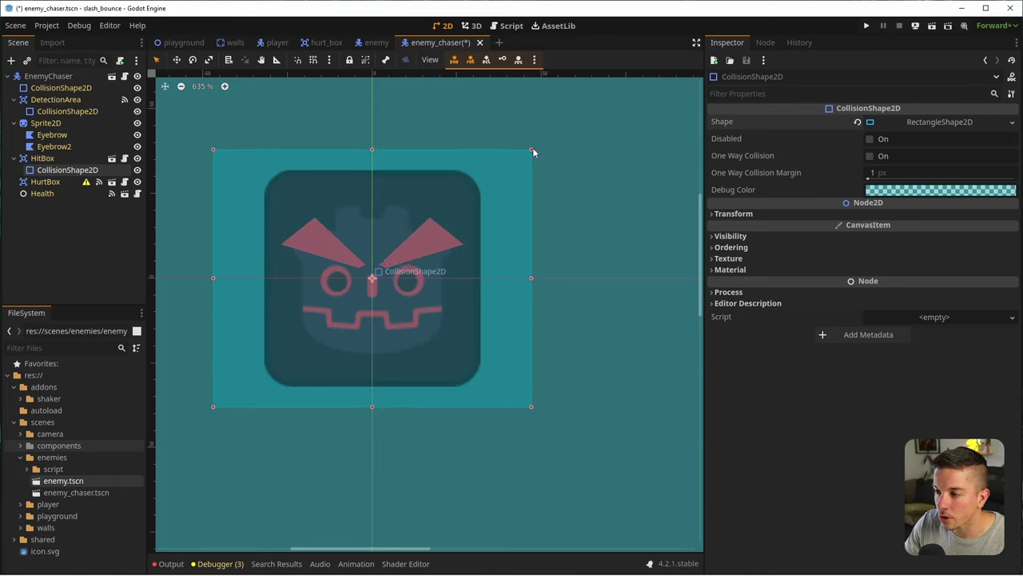
drag(532, 279, 512, 278)
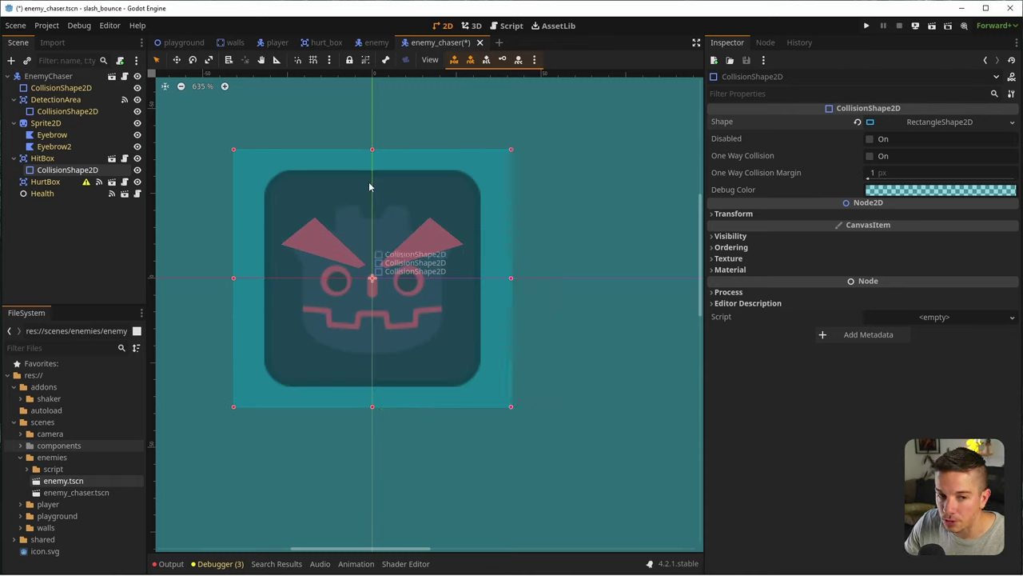
key(ctrl+s)
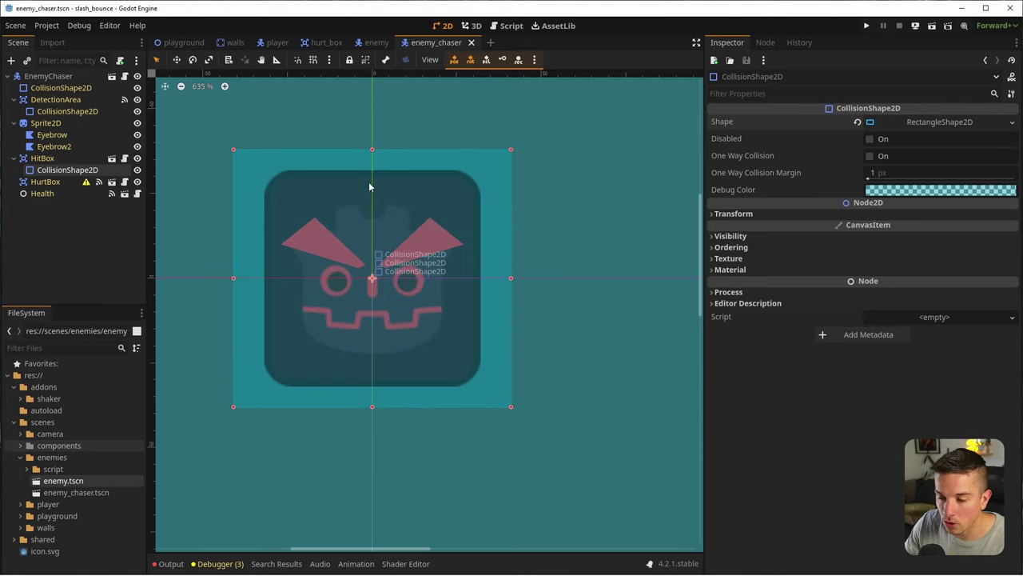
Add a CollisionShape2D child node to the enemy's HurtBox
click(46, 183)
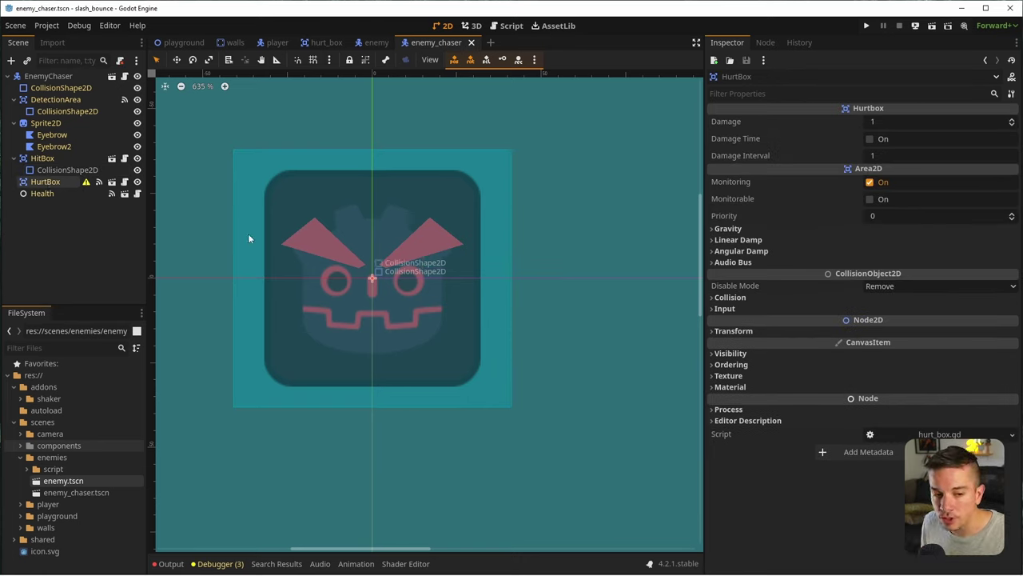
right_click(50, 182)
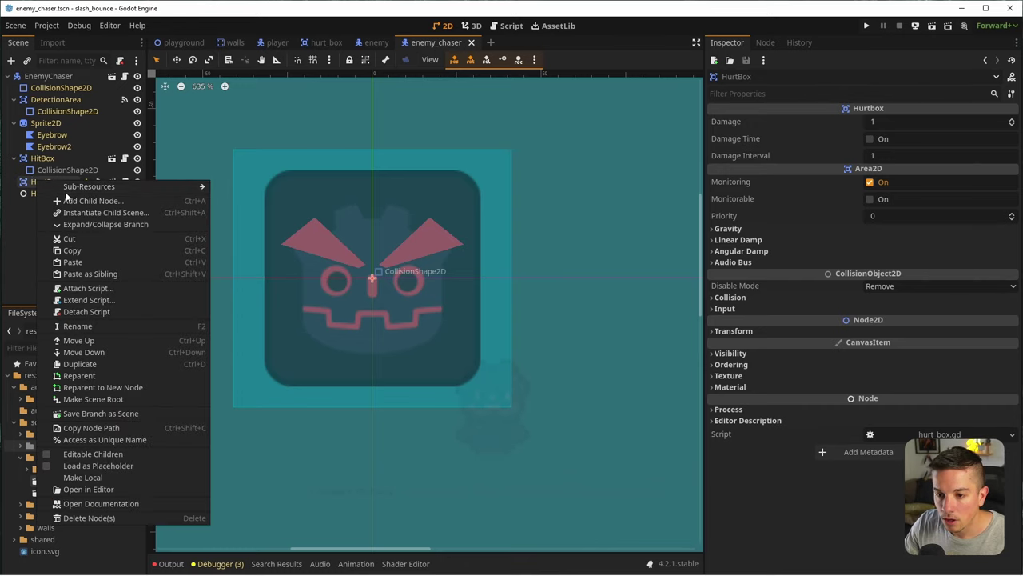
click(68, 199)
text(colli)
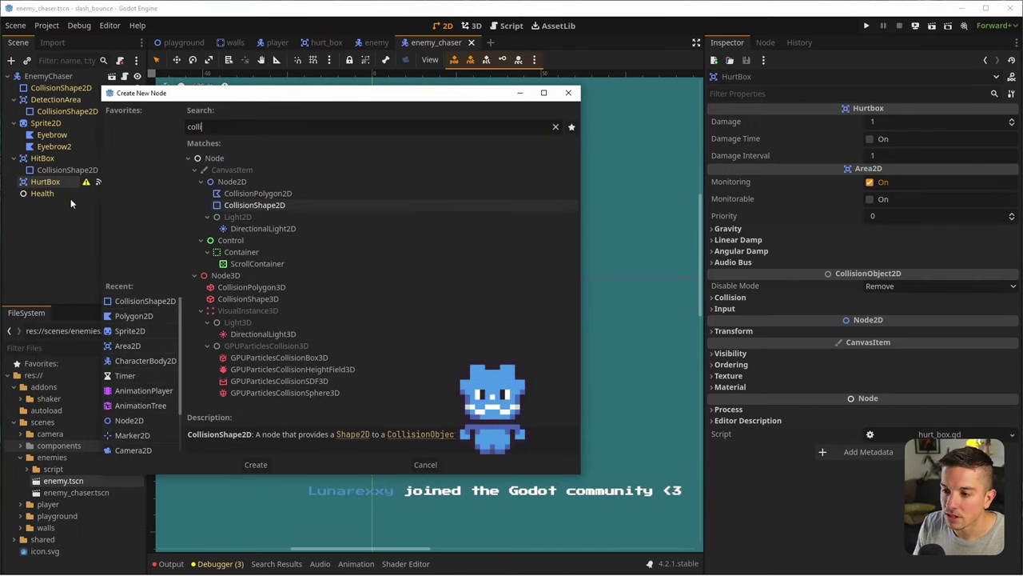
double_click(271, 205)
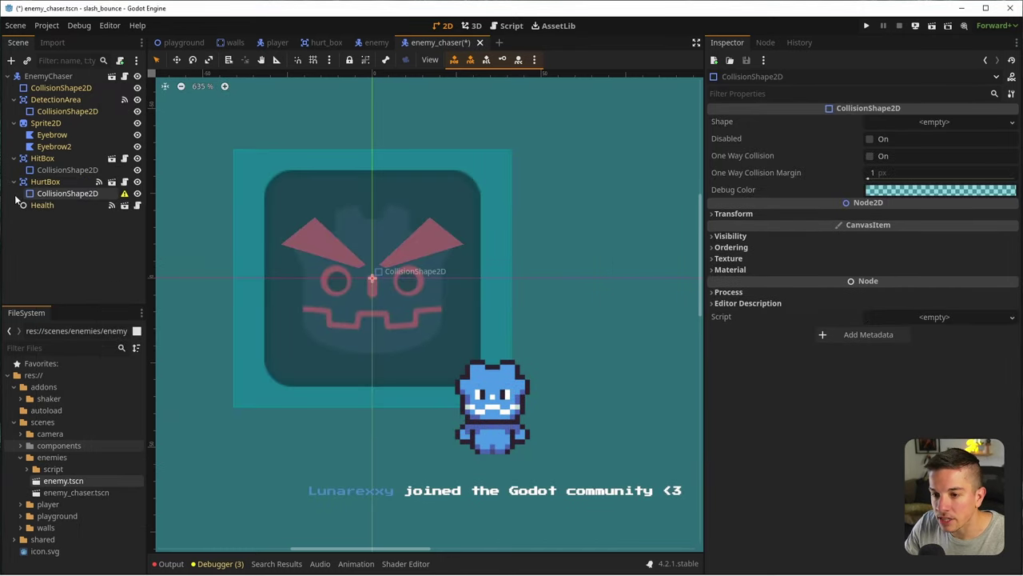
Assign a new RectangleShape2D to the HurtBox's collision shape, enlarge it to cover most of the enemy's face, and save the scene
click(64, 182)
click(64, 193)
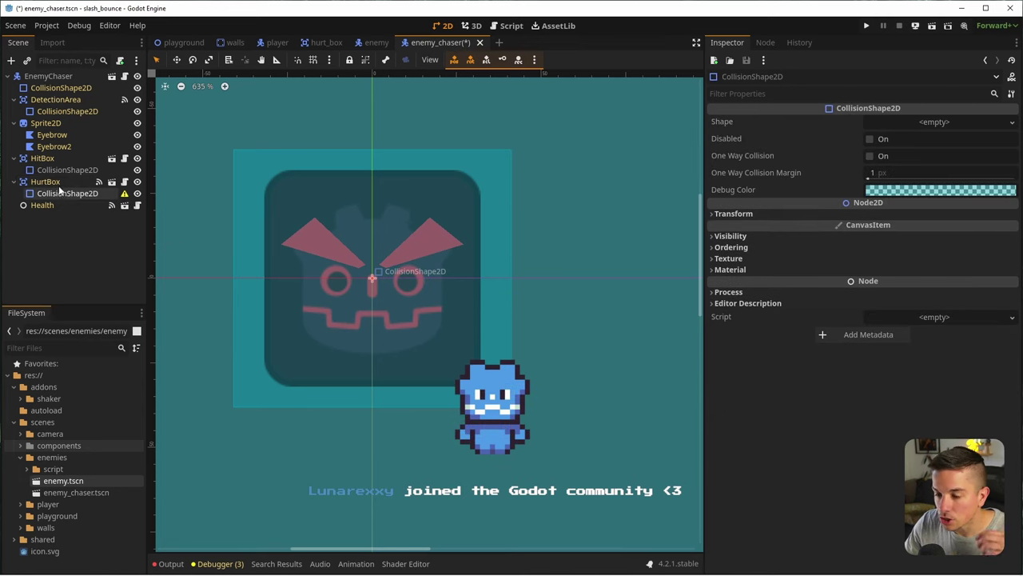
click(58, 182)
click(64, 192)
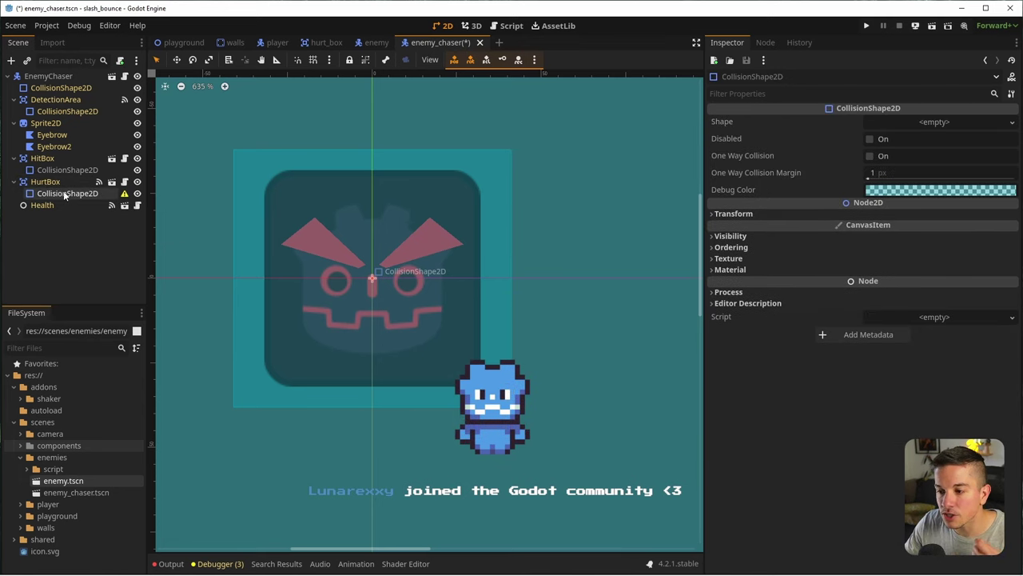
click(936, 122)
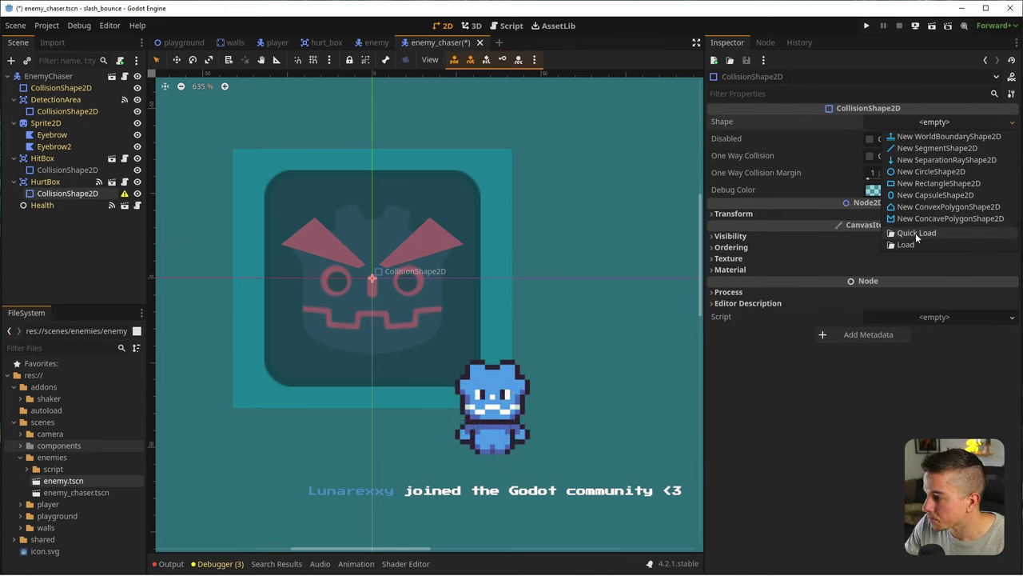
click(915, 183)
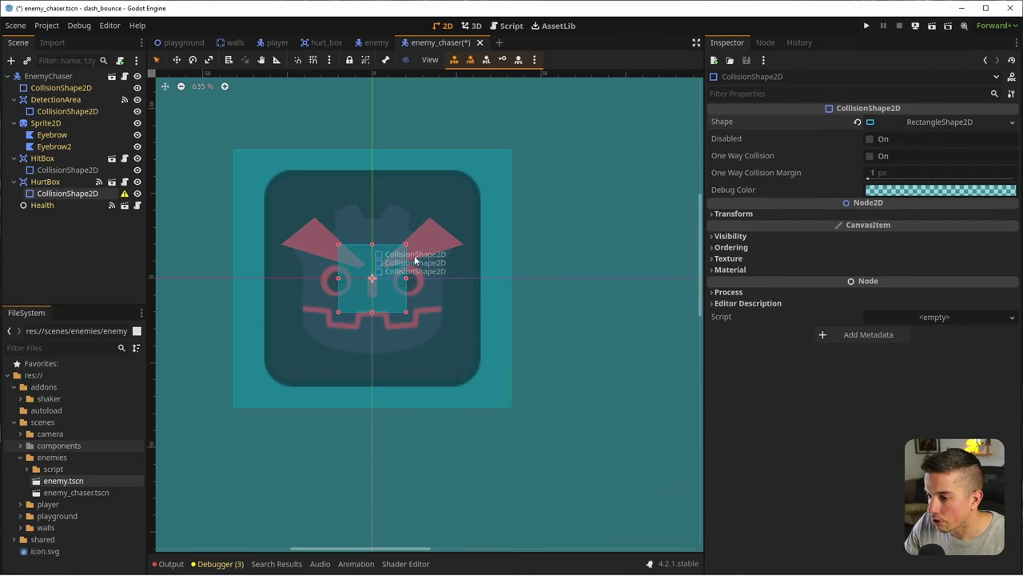
drag(406, 244, 438, 221)
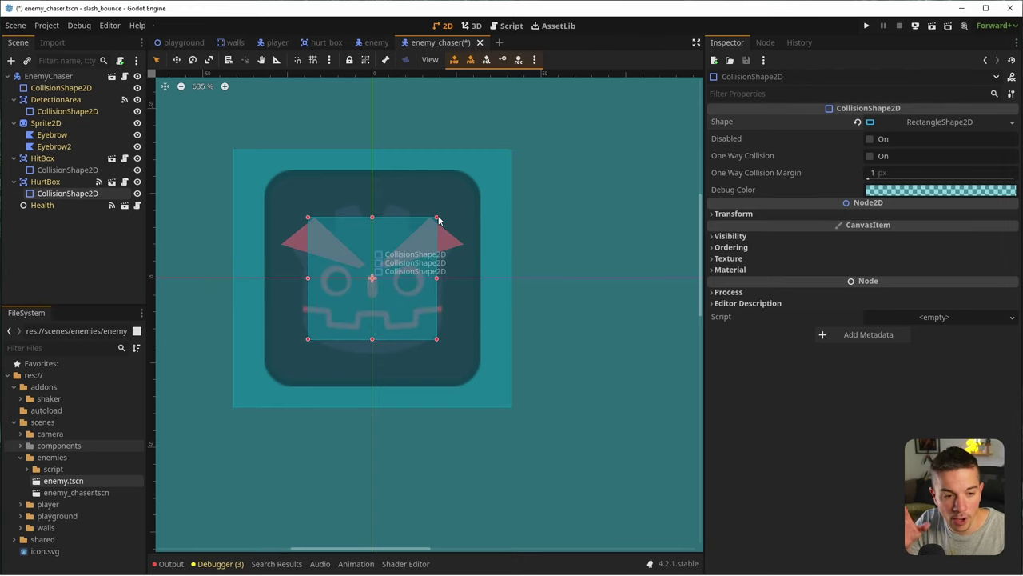
key(ctrl+s)
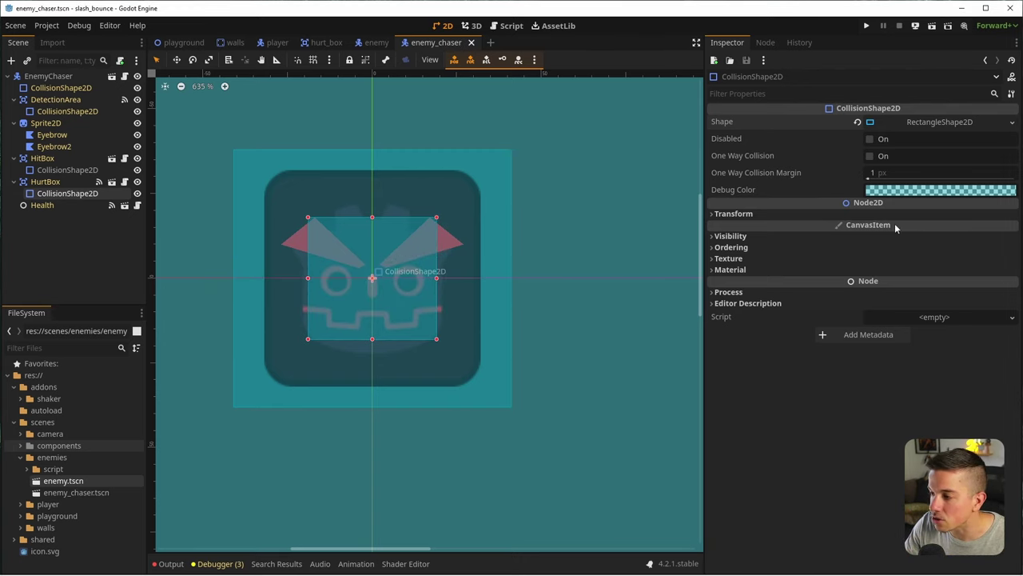
Set the debug color of the HurtBox's collision shape to red (RGB 255, 2, 8)
click(919, 189)
drag(952, 302, 975, 263)
drag(1002, 315, 1004, 319)
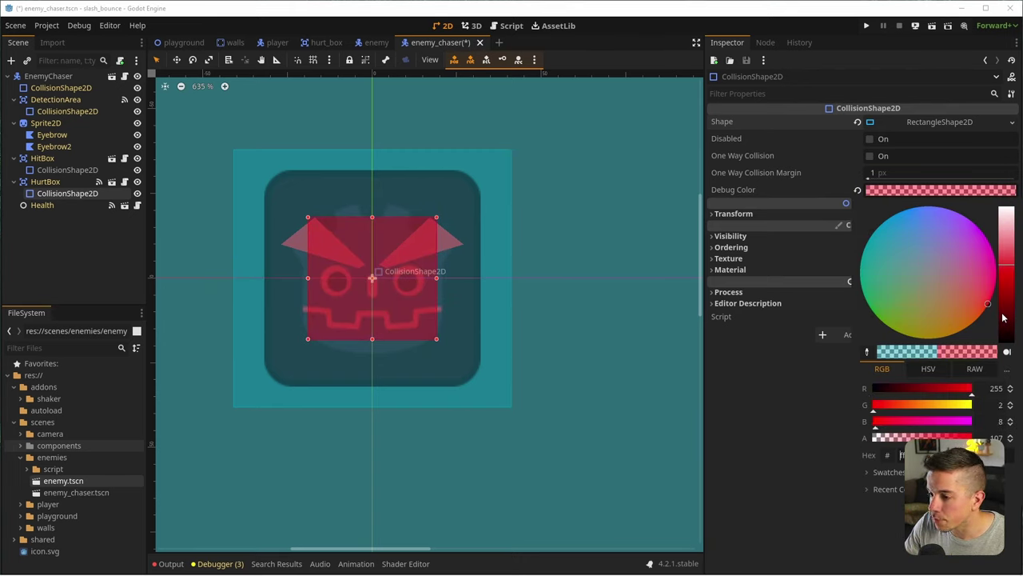
click(722, 374)
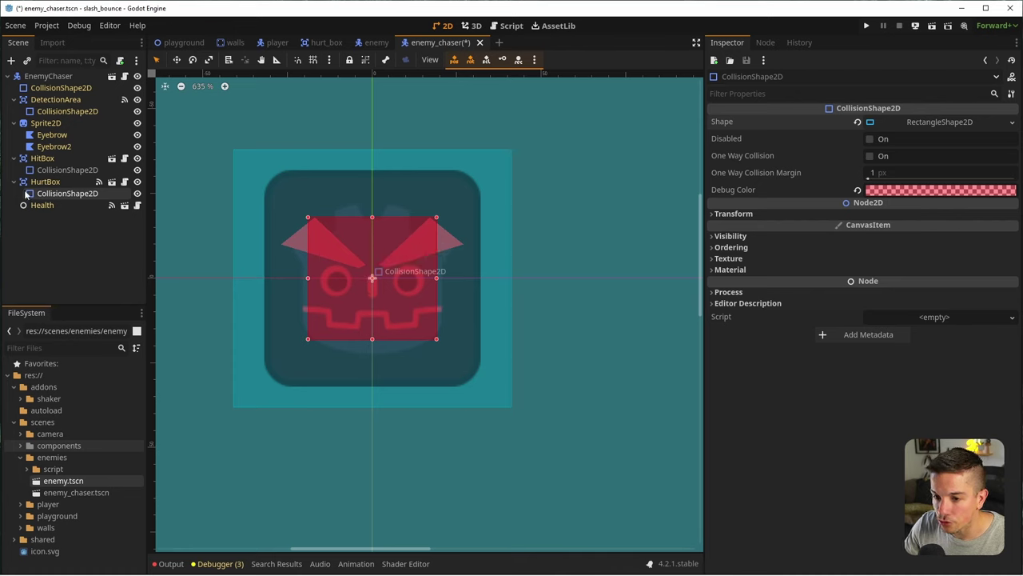
Set the debug color of the HitBox's collision shape to orange (RGB 184, 122, 0) and save the scene
click(67, 169)
click(927, 190)
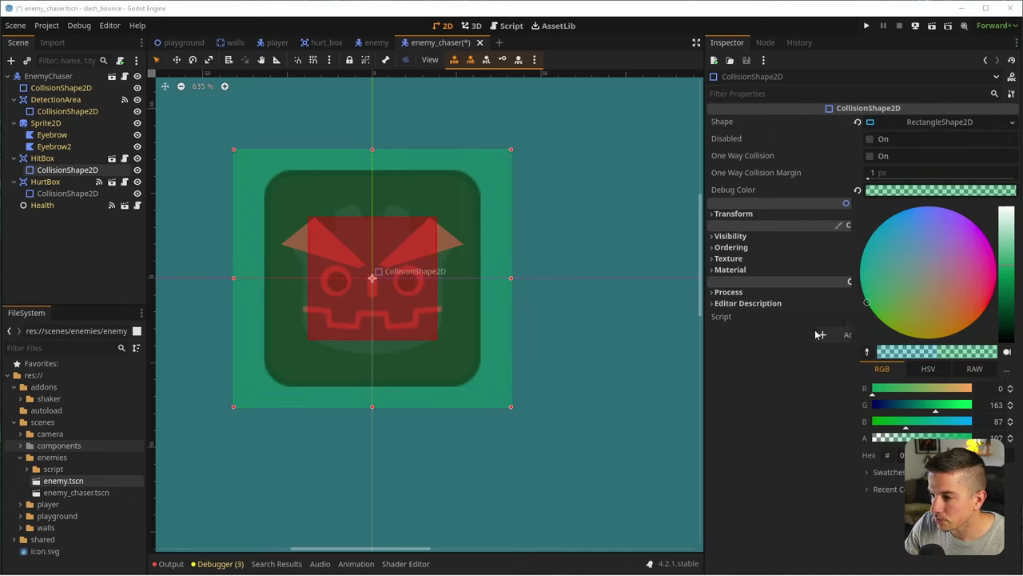
drag(871, 319, 961, 384)
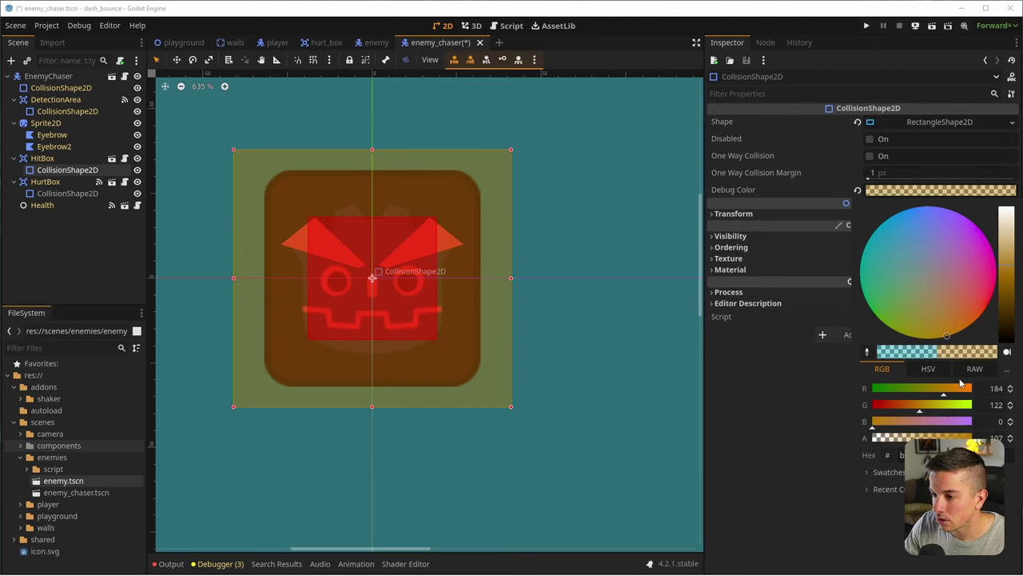
key(ctrl+s)
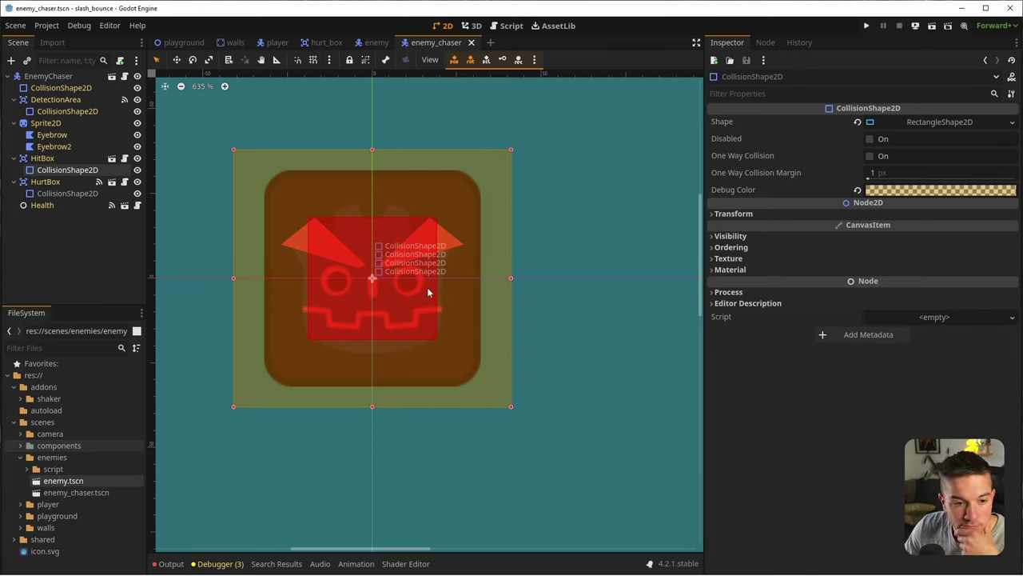
Check the Health node's properties and review the target-chasing movement code in the EnemyChaser script
click(66, 205)
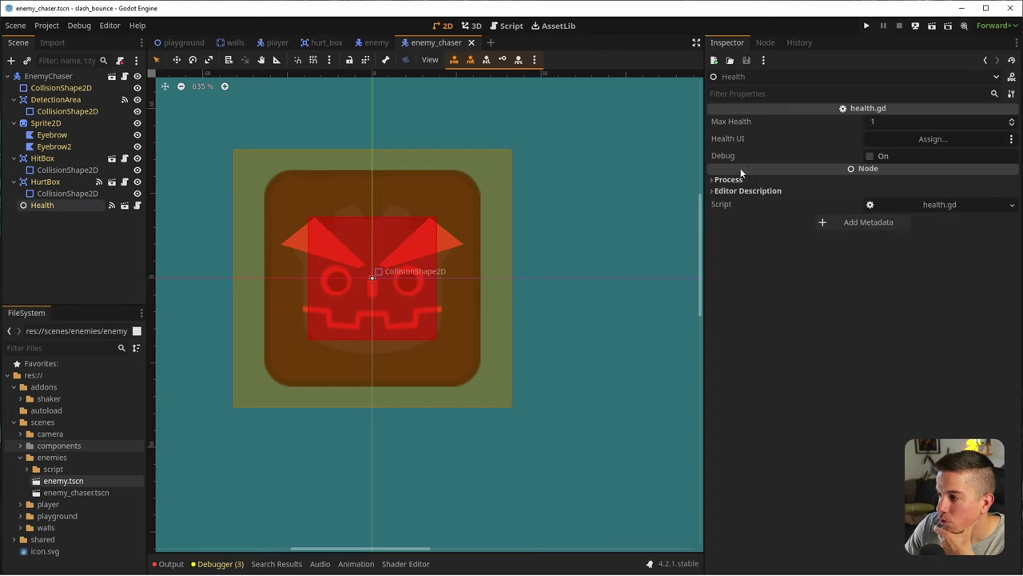
click(78, 77)
click(124, 77)
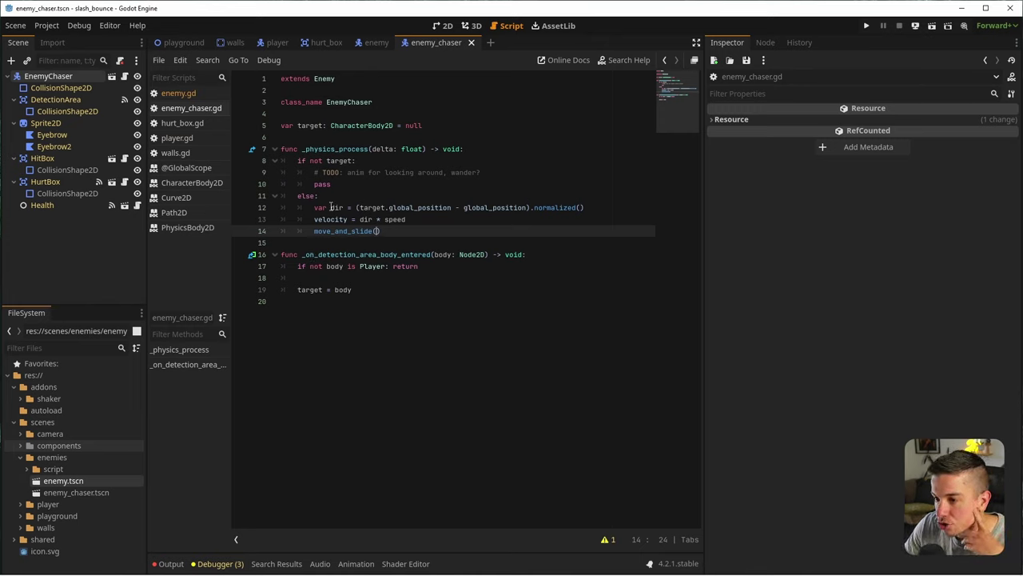
click(339, 162)
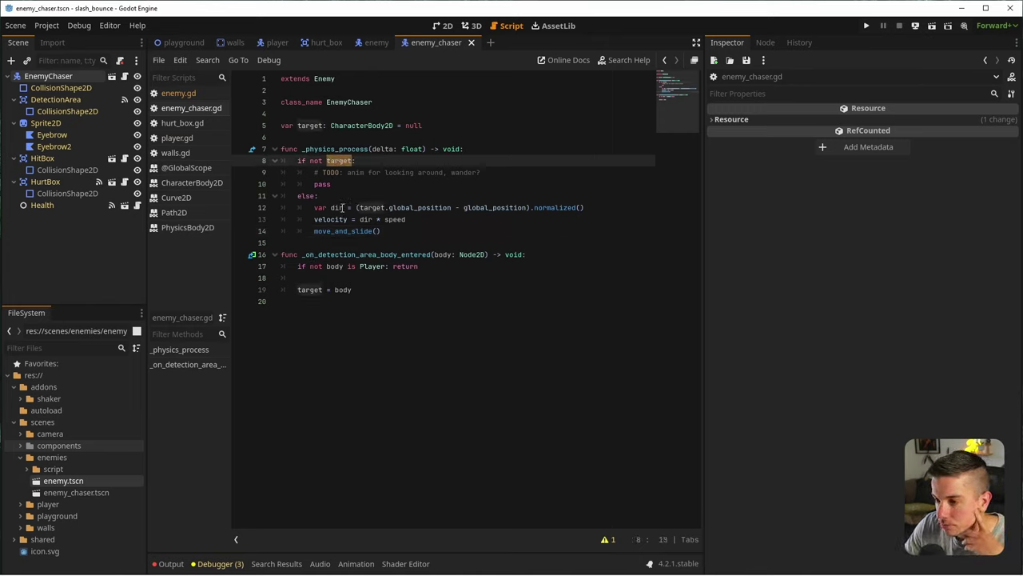
click(342, 207)
click(331, 230)
click(320, 219)
click(347, 241)
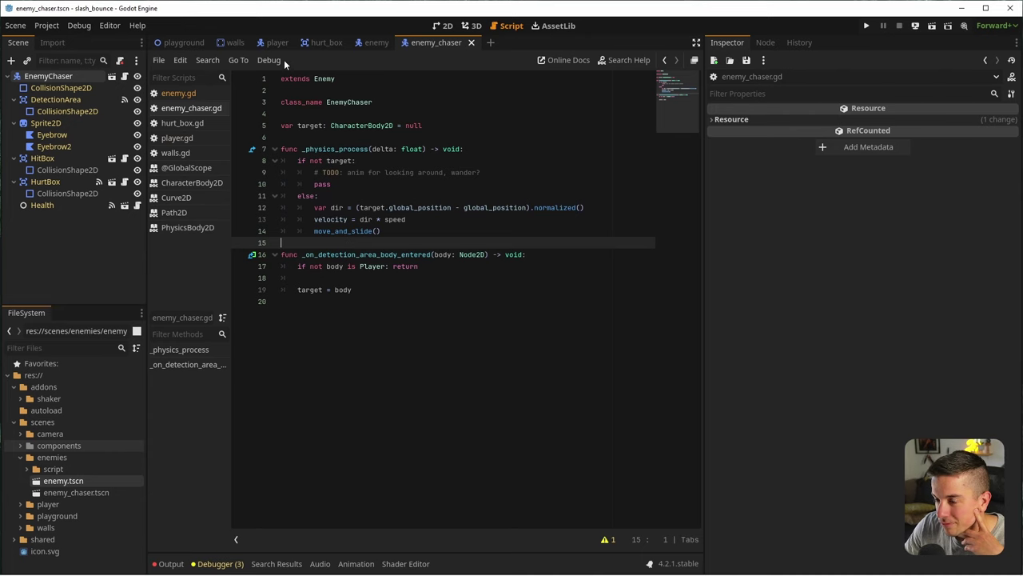
Open the playground scene in the 2D view and remove the upper-right corner point from the walls' Border line
click(183, 43)
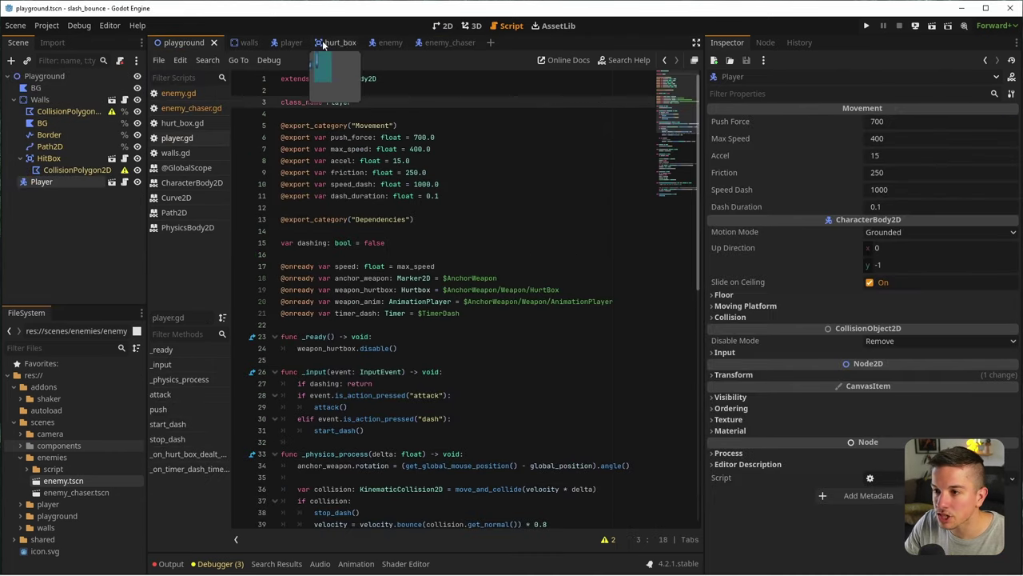
click(446, 25)
scroll(295, 200, up, 4)
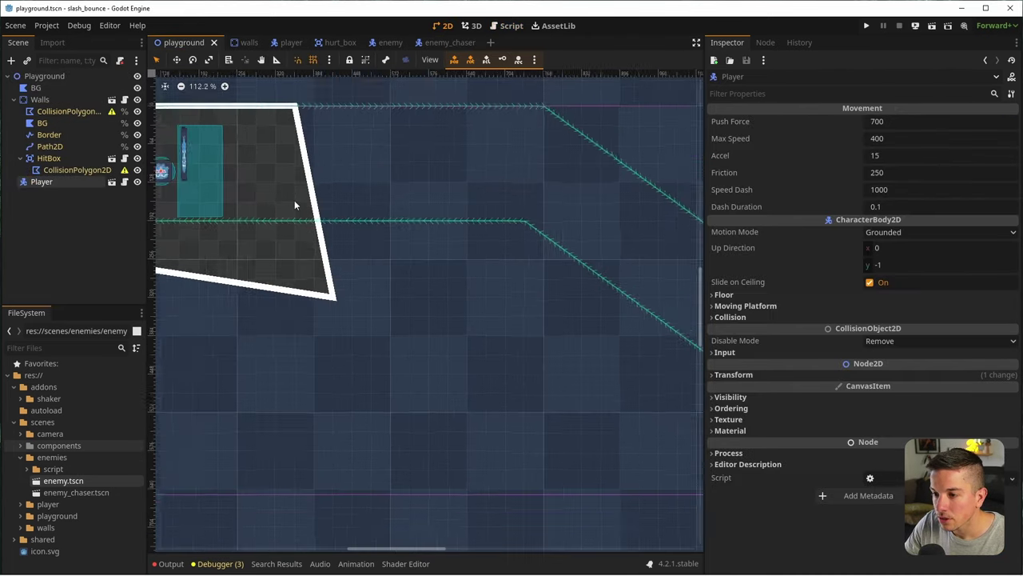
scroll(353, 296, down, 4)
click(250, 285)
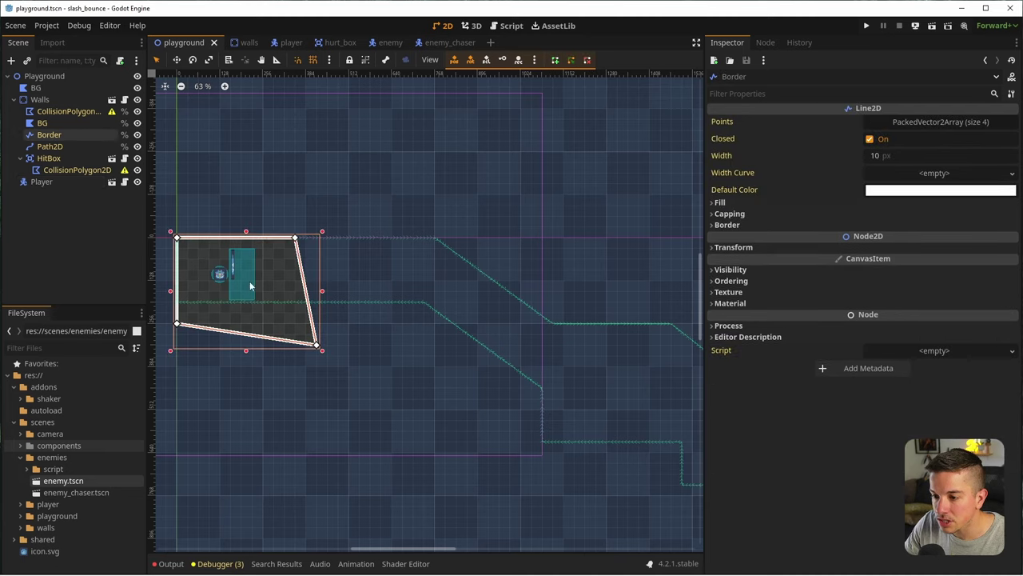
right_click(296, 239)
right_click(319, 346)
click(310, 349)
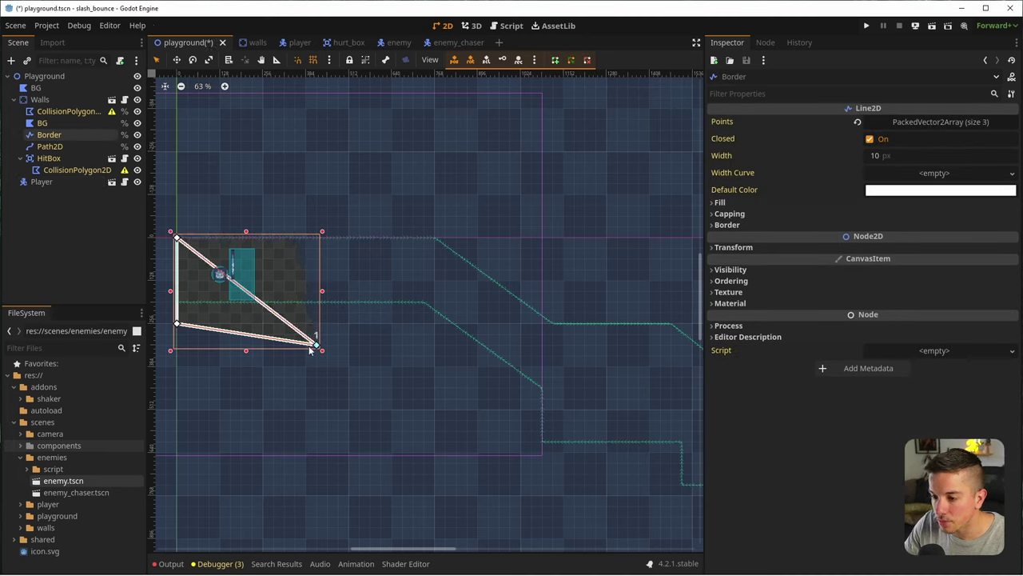
Delete all points of the walls' Border line and BG polygon in the playground scene, and save it
right_click(317, 346)
right_click(178, 326)
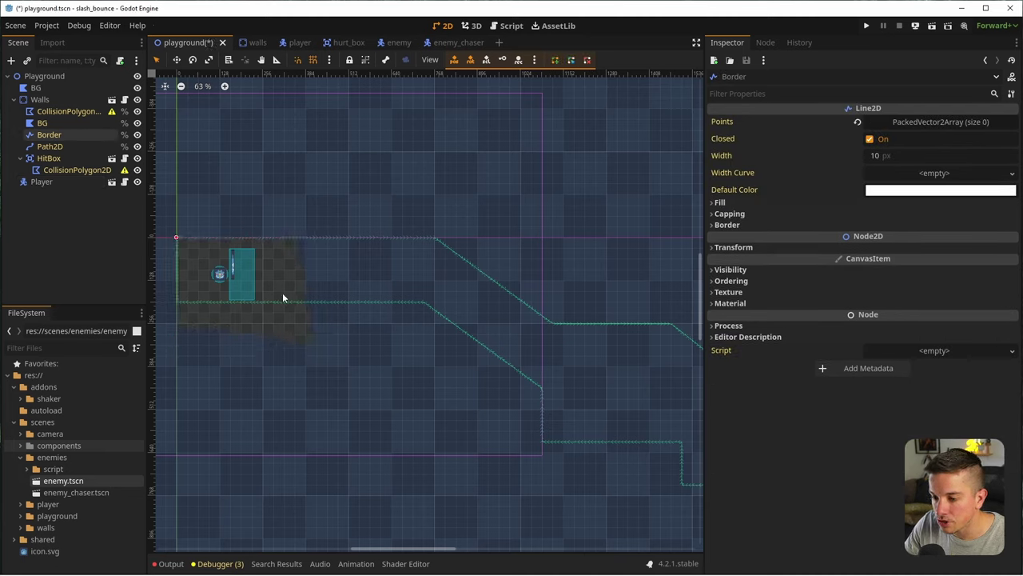
click(228, 248)
right_click(317, 345)
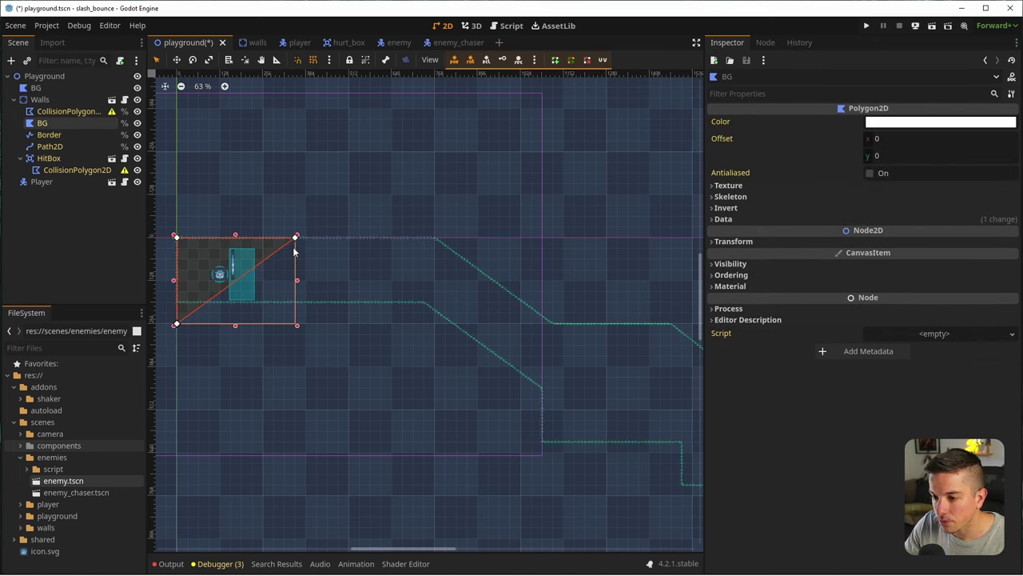
key(ctrl+z)
key(ctrl+z)
key(ctrl+z)
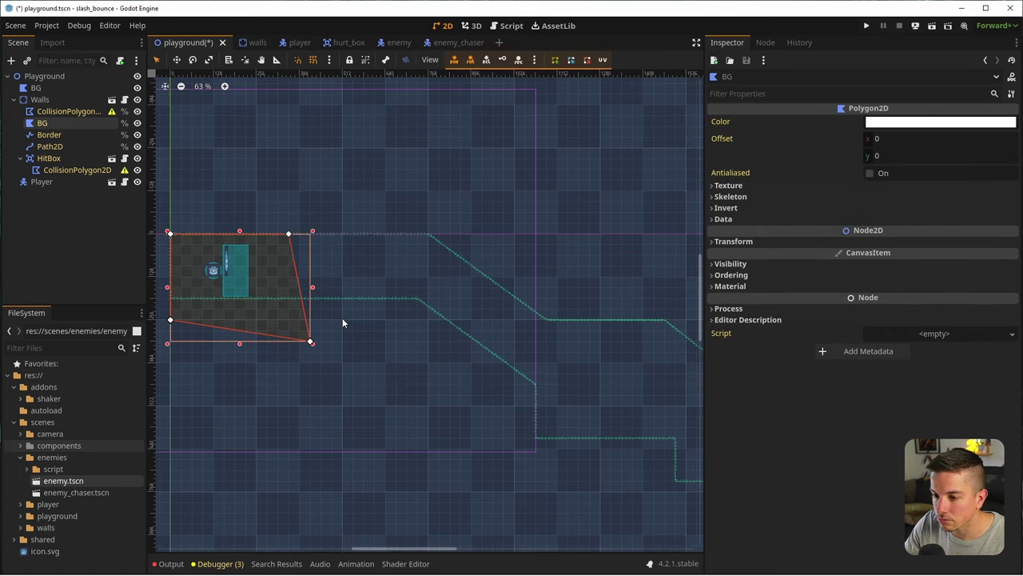
key(ctrl+s)
scroll(380, 288, down, 2)
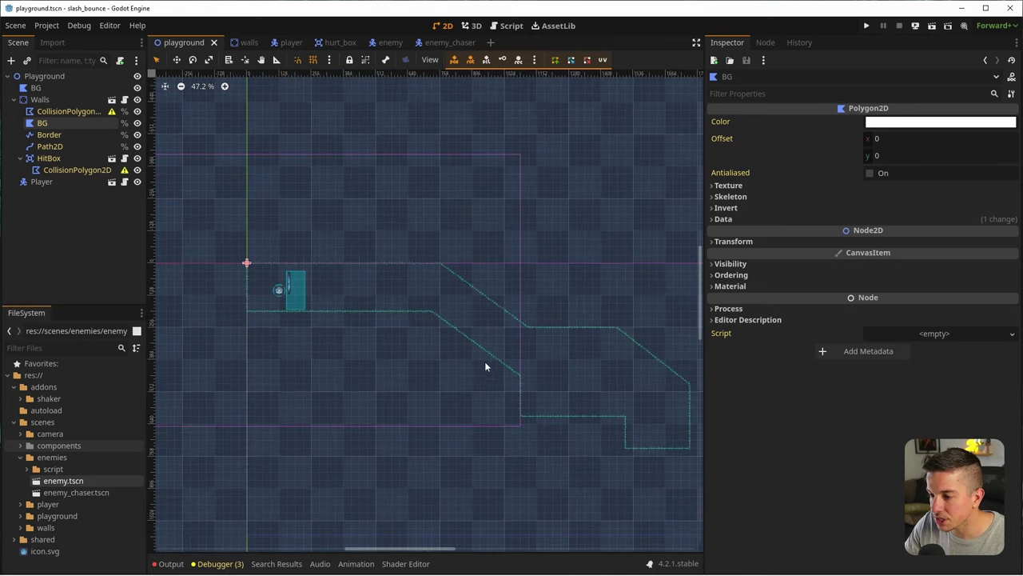
scroll(379, 344, up, 4)
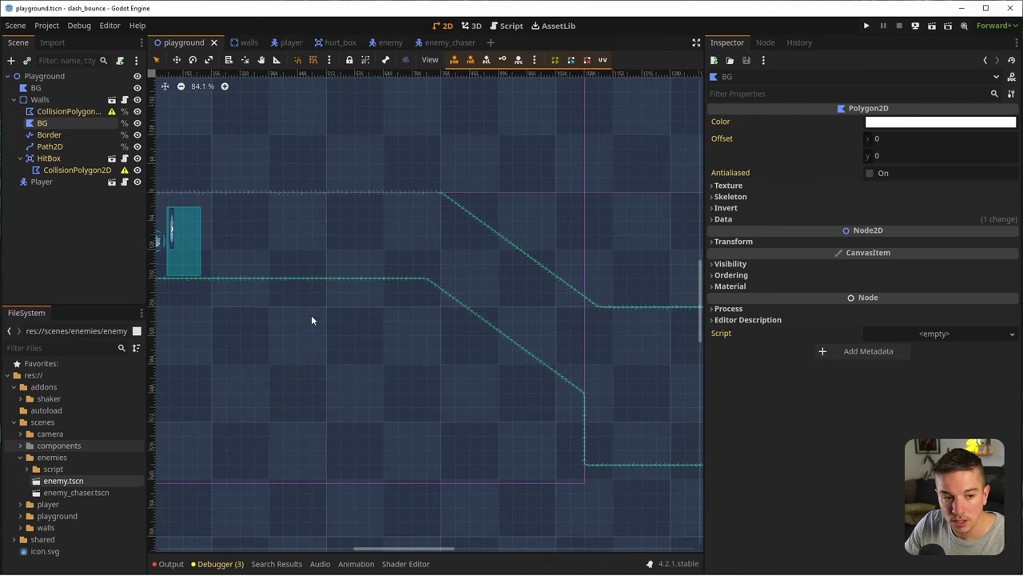
click(15, 99)
right_click(41, 75)
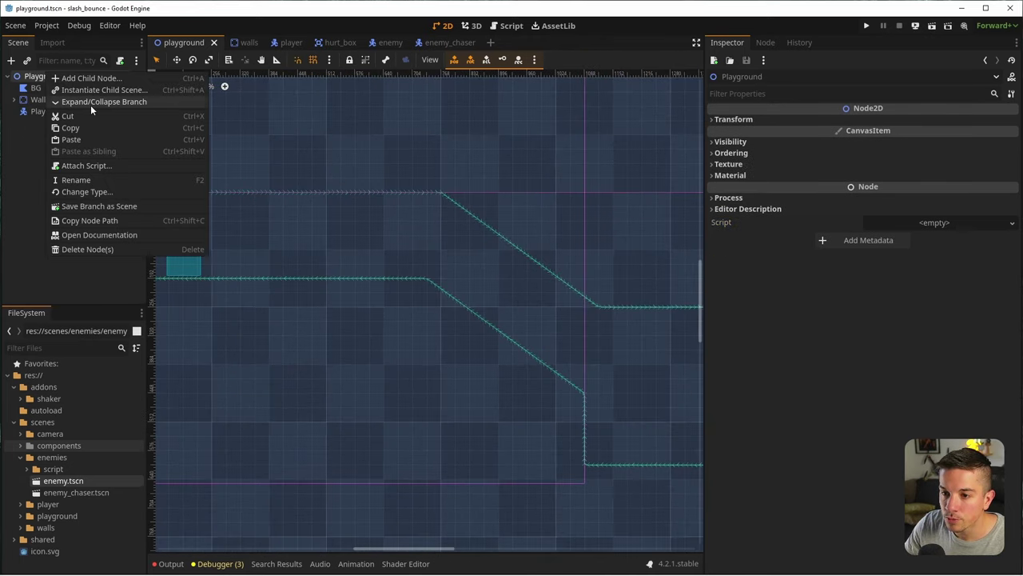
click(98, 87)
text(node)
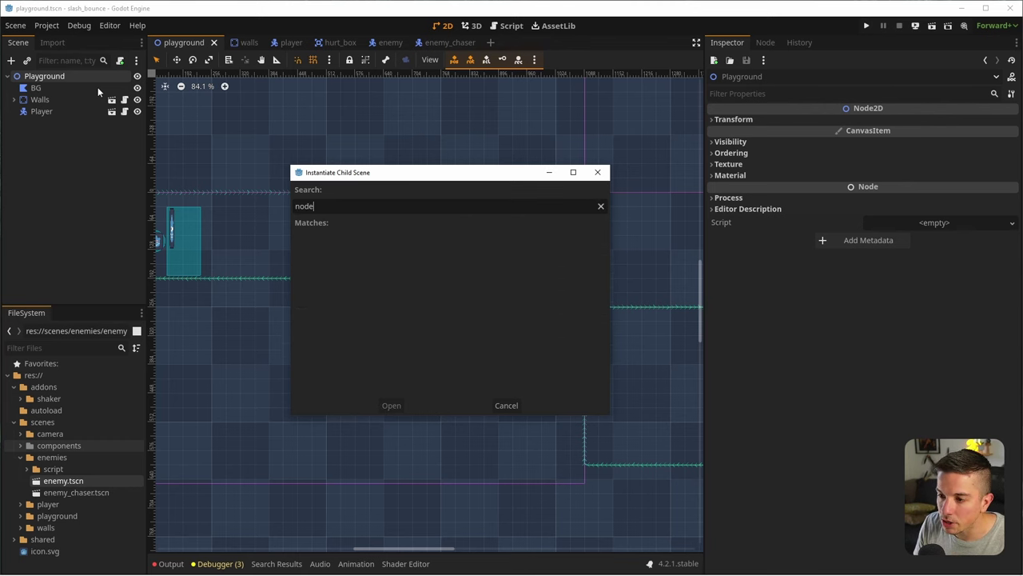
key(Escape)
Add a Node2D as a child of Playground and name it Enemies
key(ctrl+a)
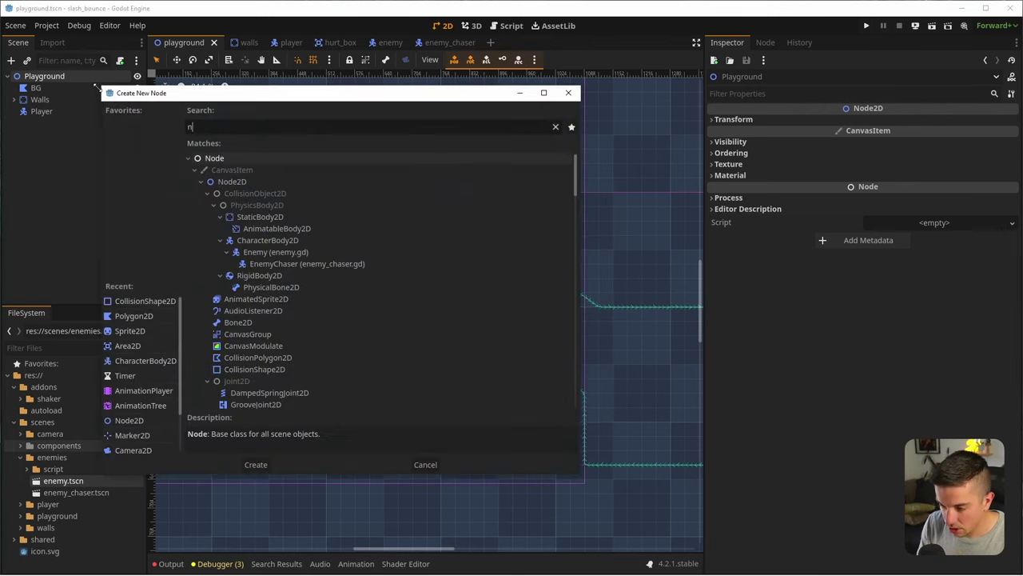
text(node)
key(Down)
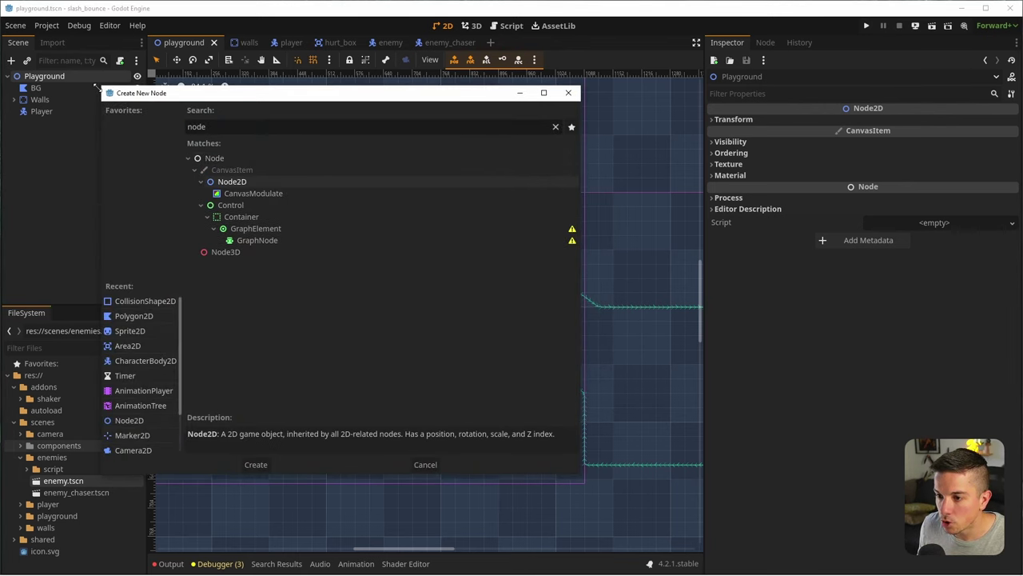
key(Return)
double_click(66, 123)
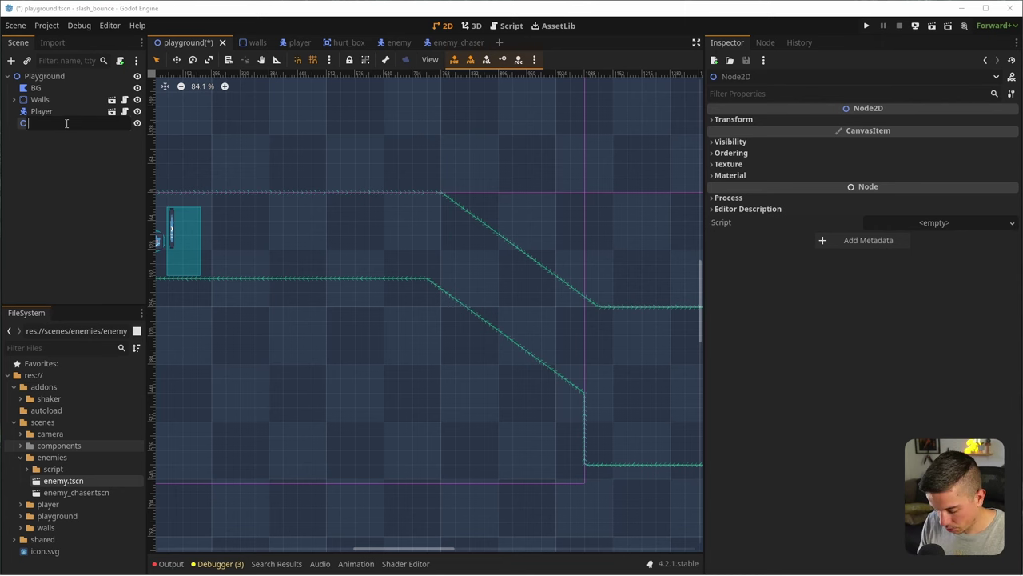
text(Enemies)
key(Return)
Instantiate the enemy_chaser.tscn scene as a child of the Enemies node
right_click(66, 123)
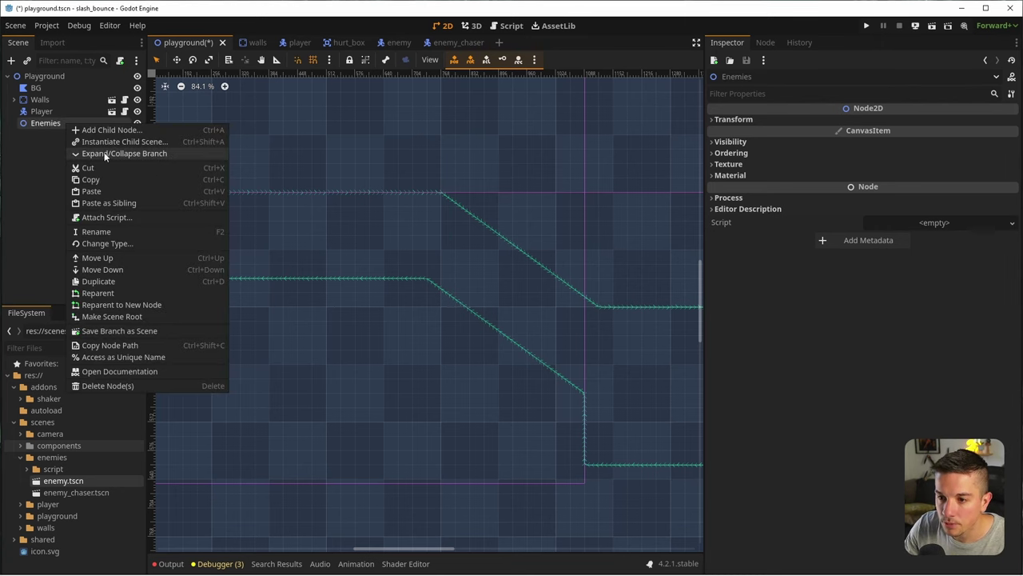
click(107, 144)
text(enem)
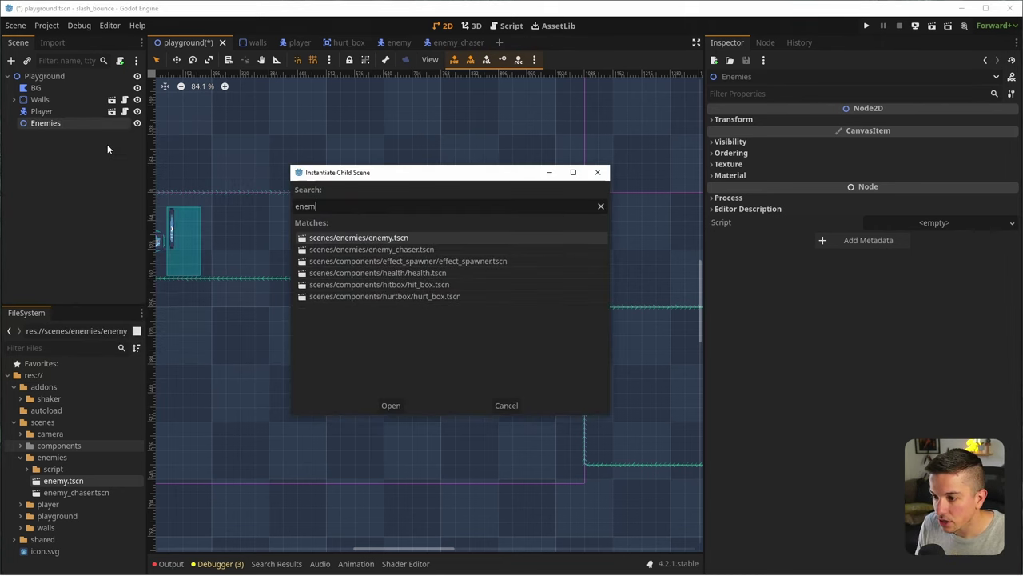
key(Down)
key(Return)
Place the EnemyChaser inside the wide chamber at the far end of the wall path and save the playground scene
scroll(310, 282, down, 2)
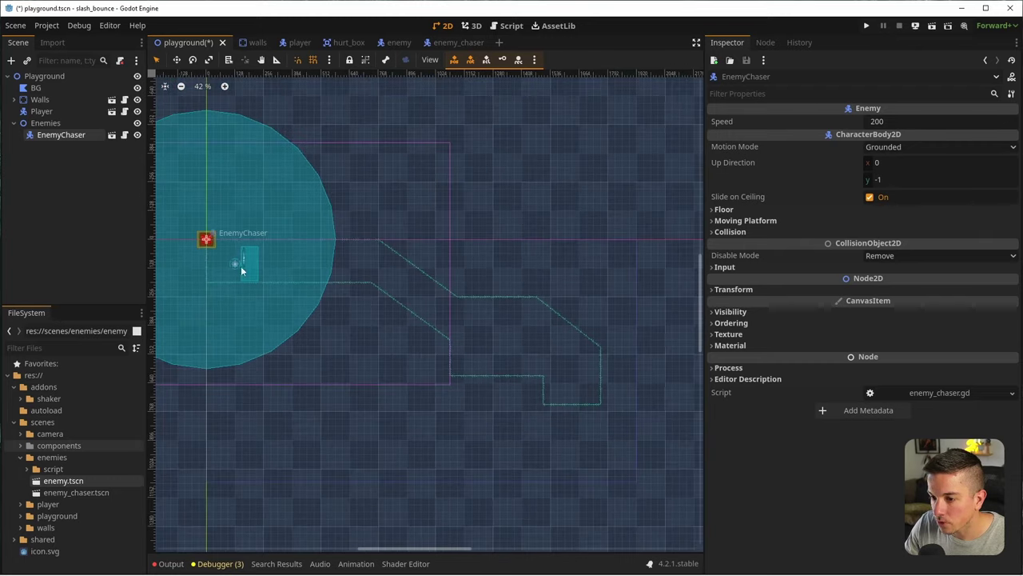
drag(206, 242, 463, 350)
scroll(503, 360, up, 5)
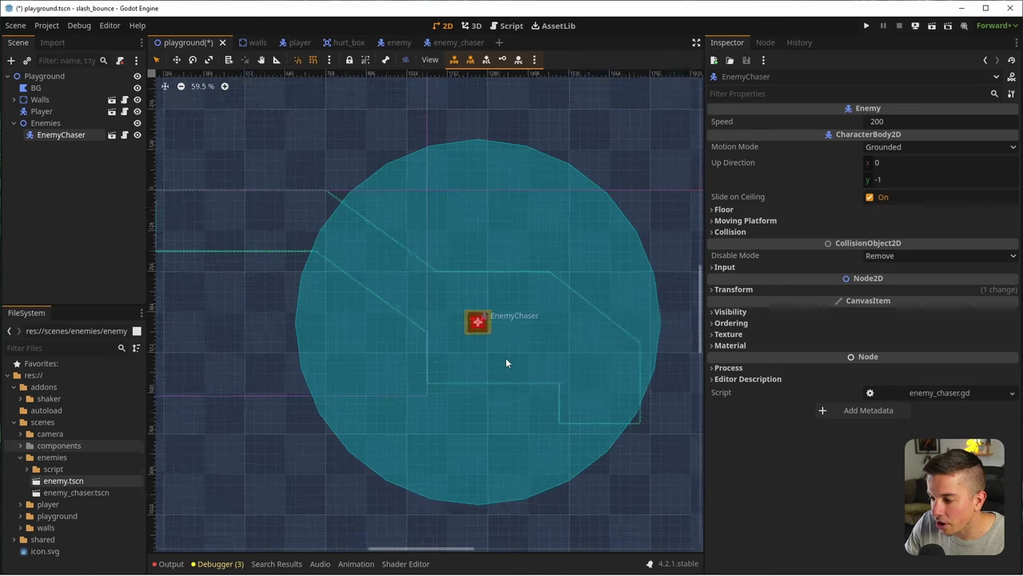
key(ctrl+s)
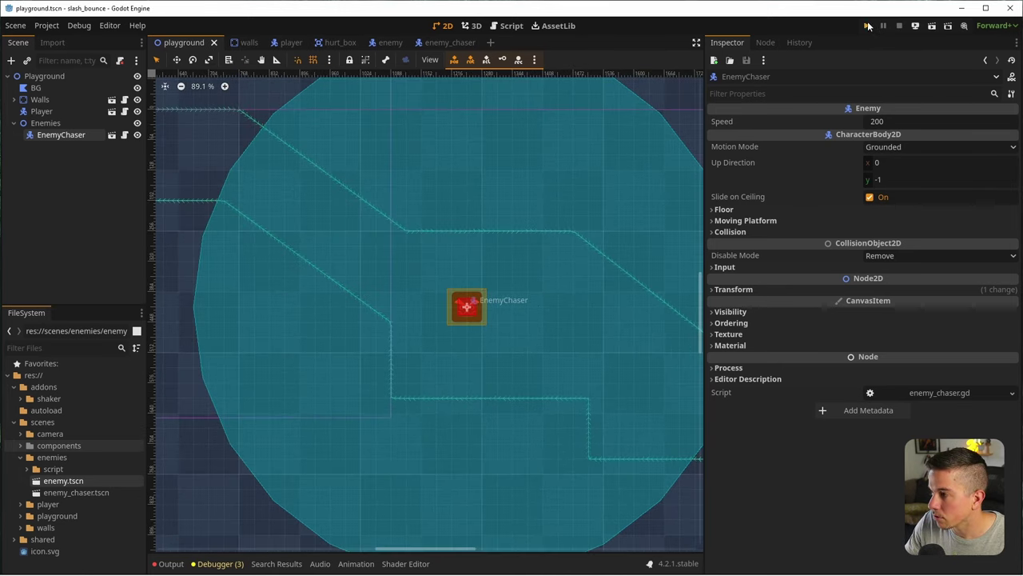
Run the game in a maximized window and move the player along the corridor toward the enemy to test whether it gives chase
click(869, 26)
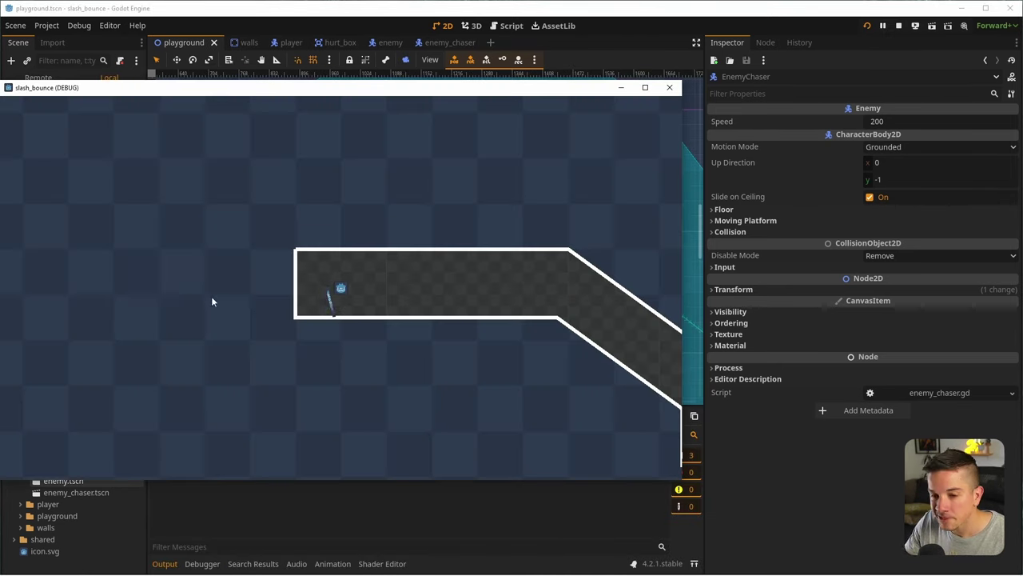
double_click(336, 88)
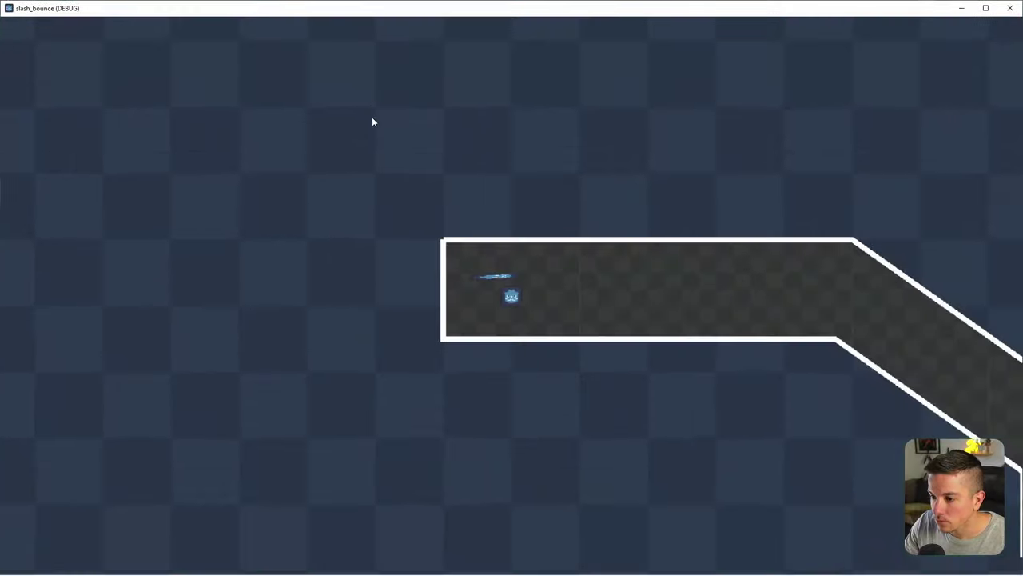
key(d)
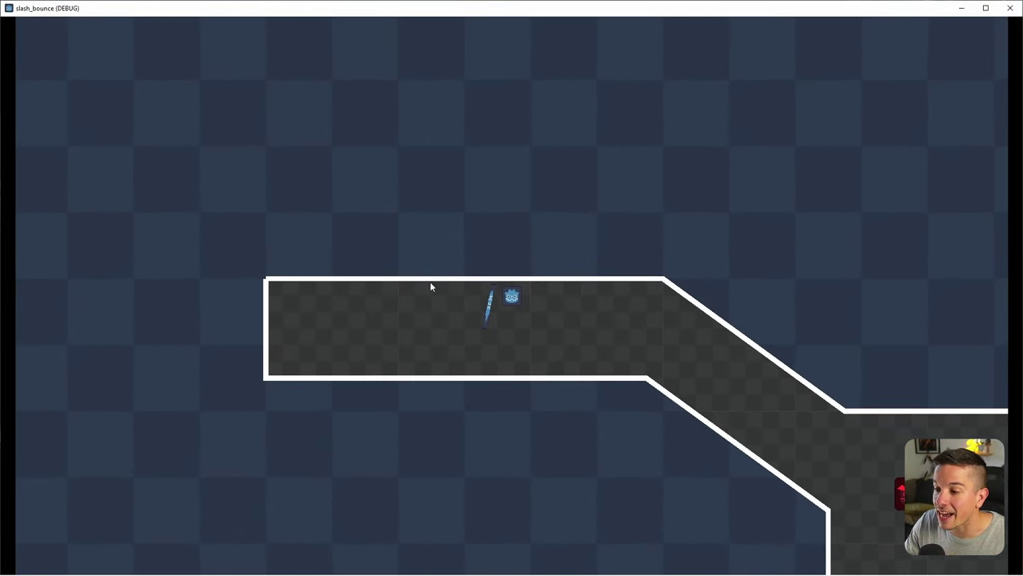
click(387, 312)
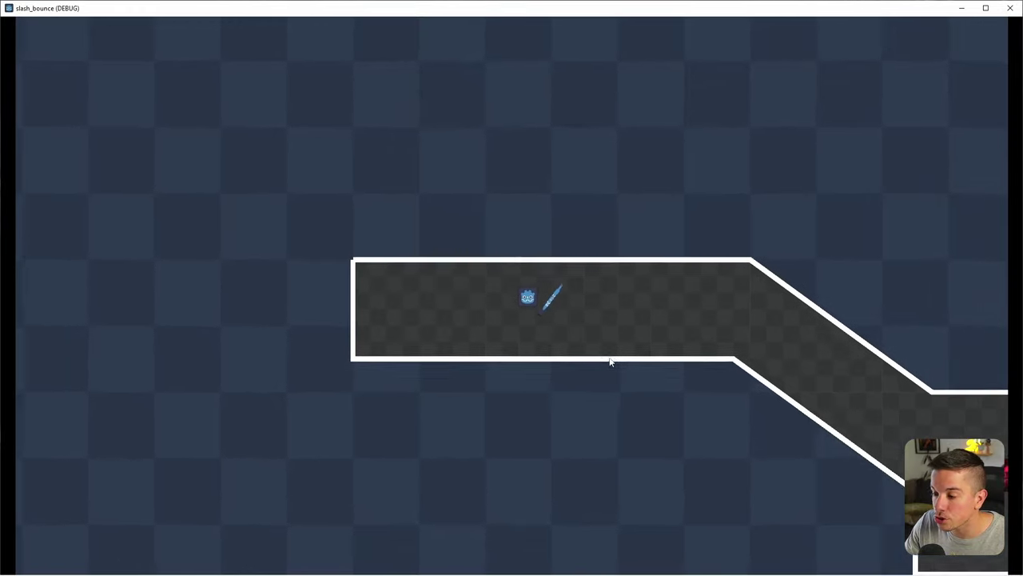
key(d)
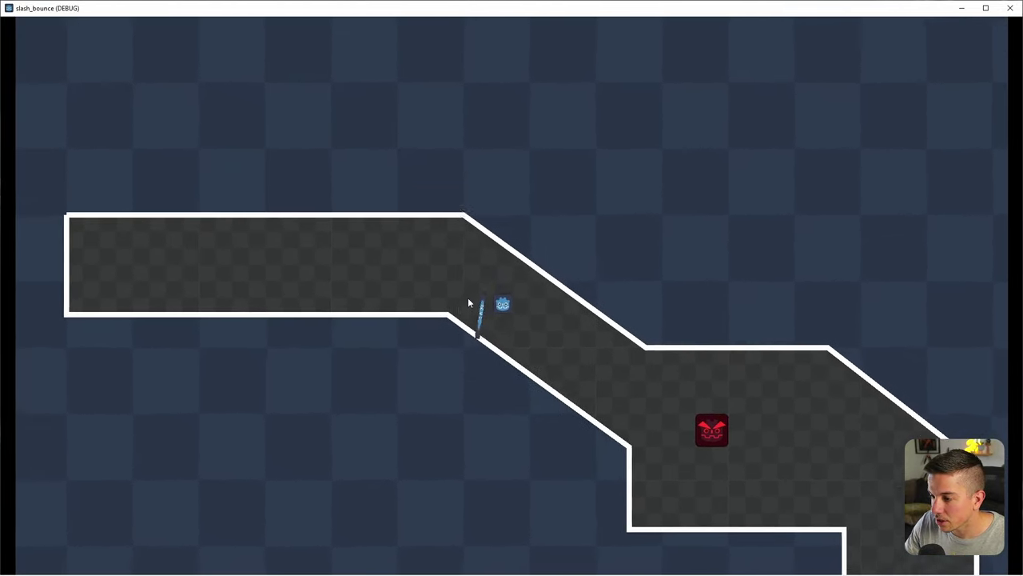
key(d)
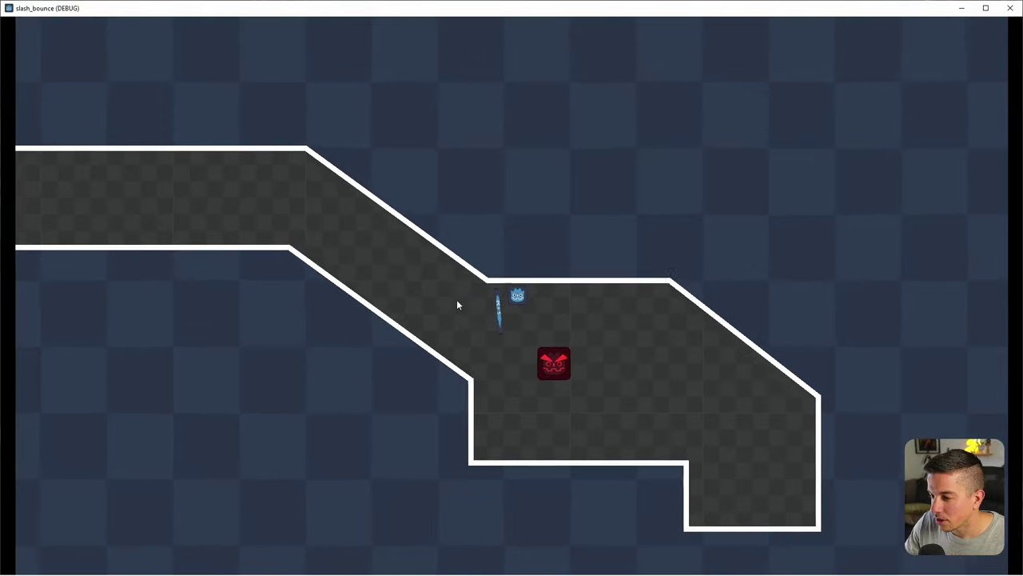
key(a)
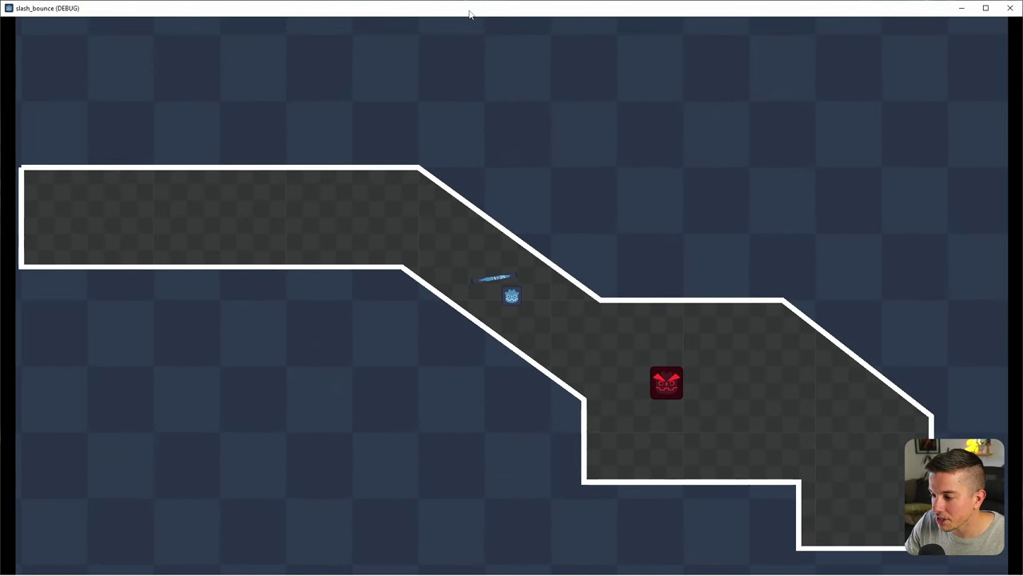
drag(470, 14, 205, 575)
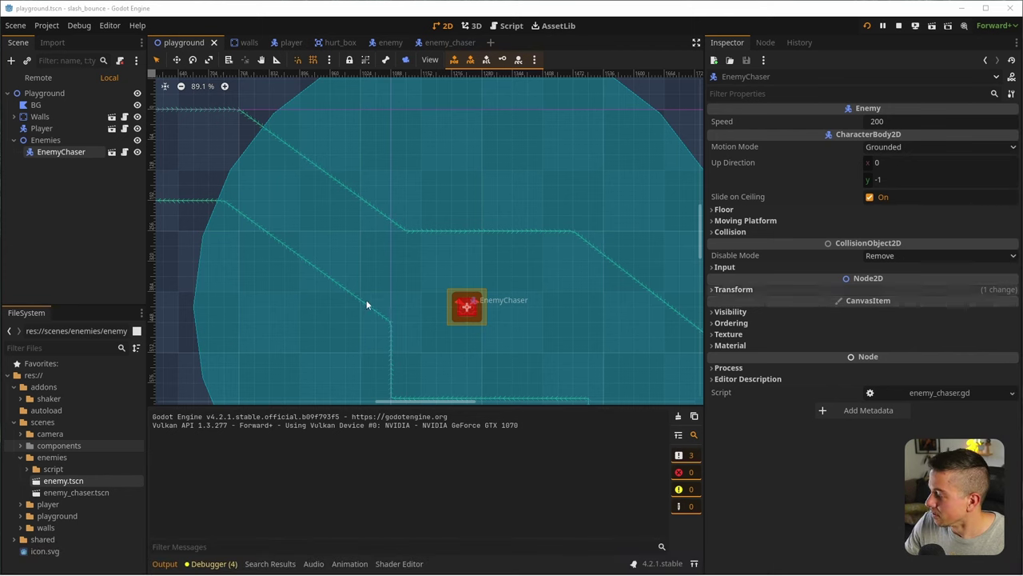
Inspect the enemy chaser's HitBox and HurtBox, and the collision mask of the DetectionArea in the enemy scene
click(447, 43)
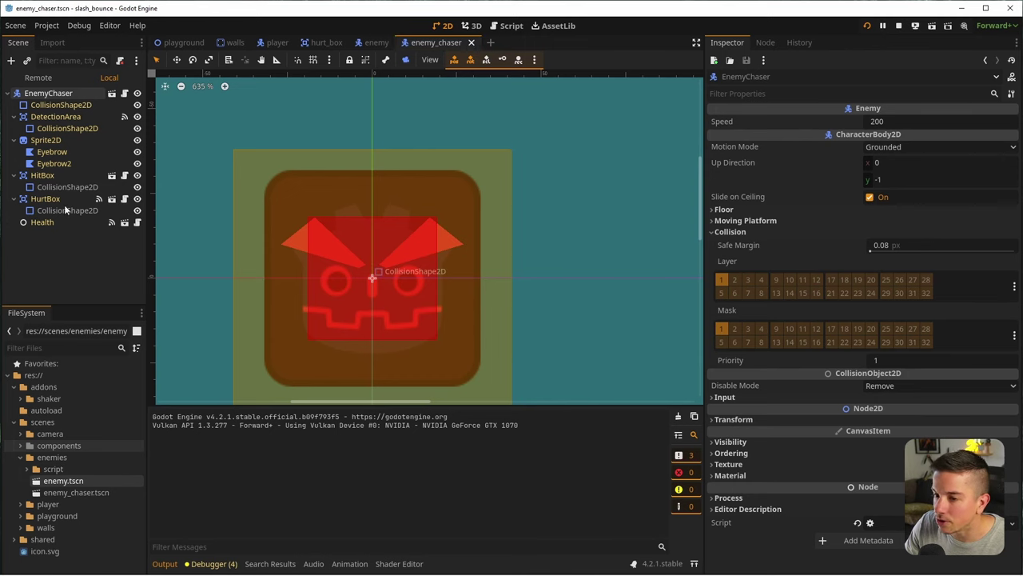
click(46, 176)
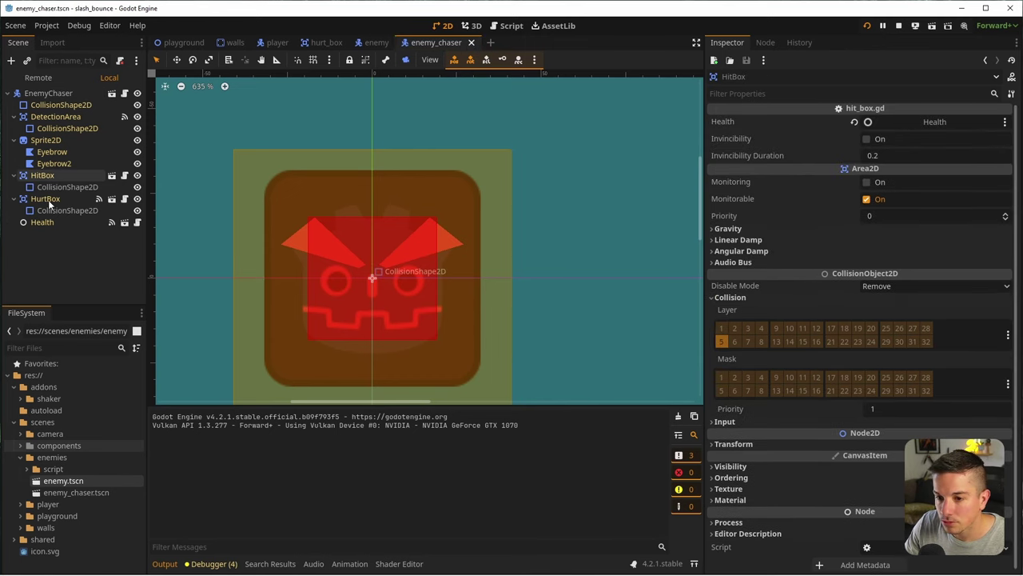
click(47, 199)
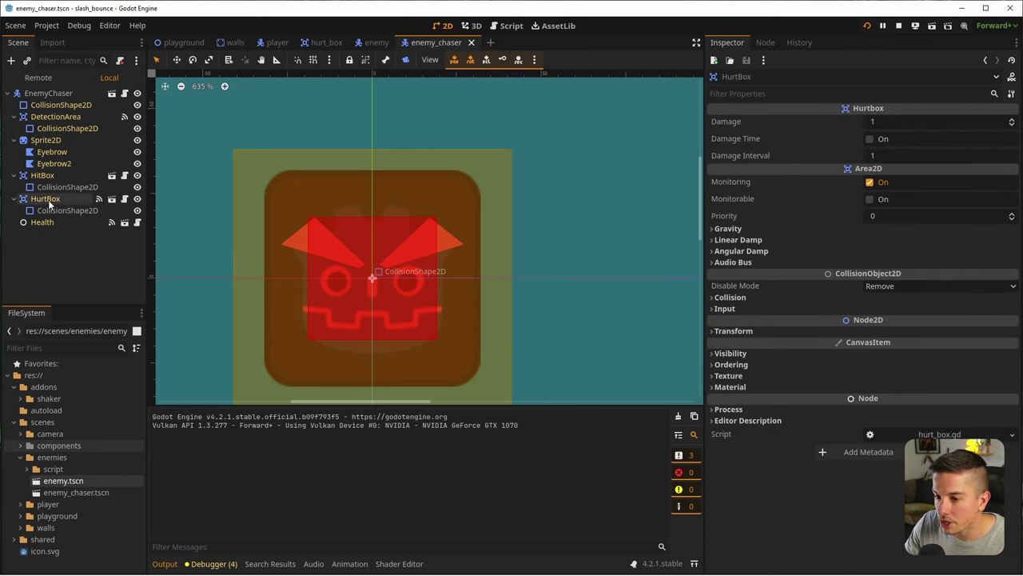
click(377, 40)
click(56, 117)
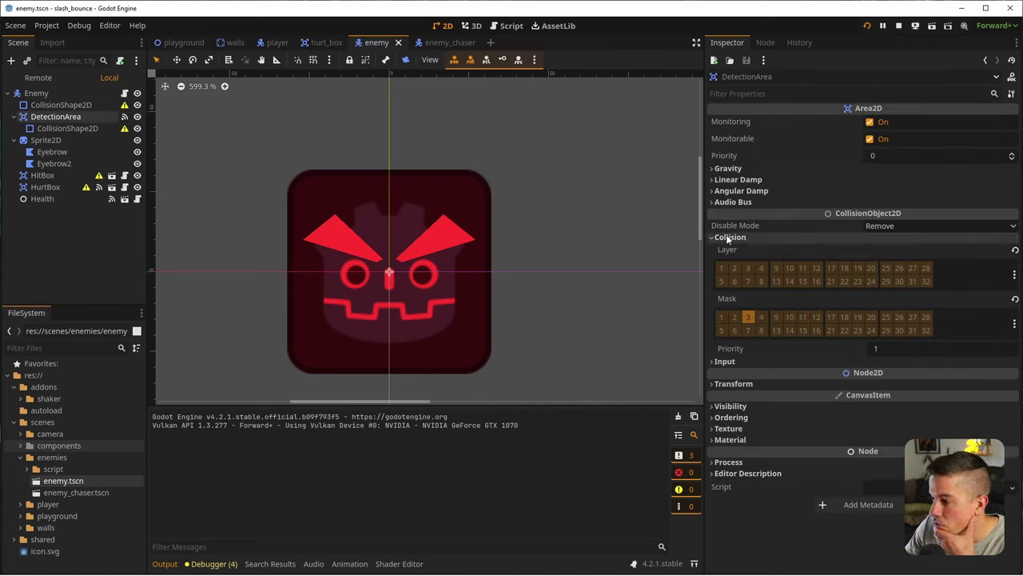
click(749, 316)
click(748, 316)
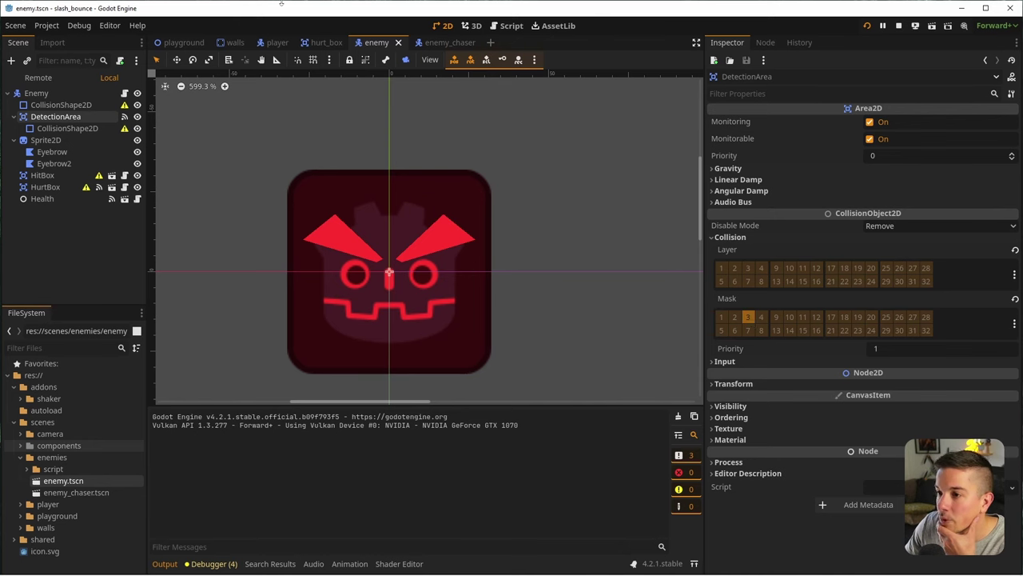
Put the Player body on collision layer 3 only, with only Walls in its mask, and save the player scene
click(275, 42)
click(46, 93)
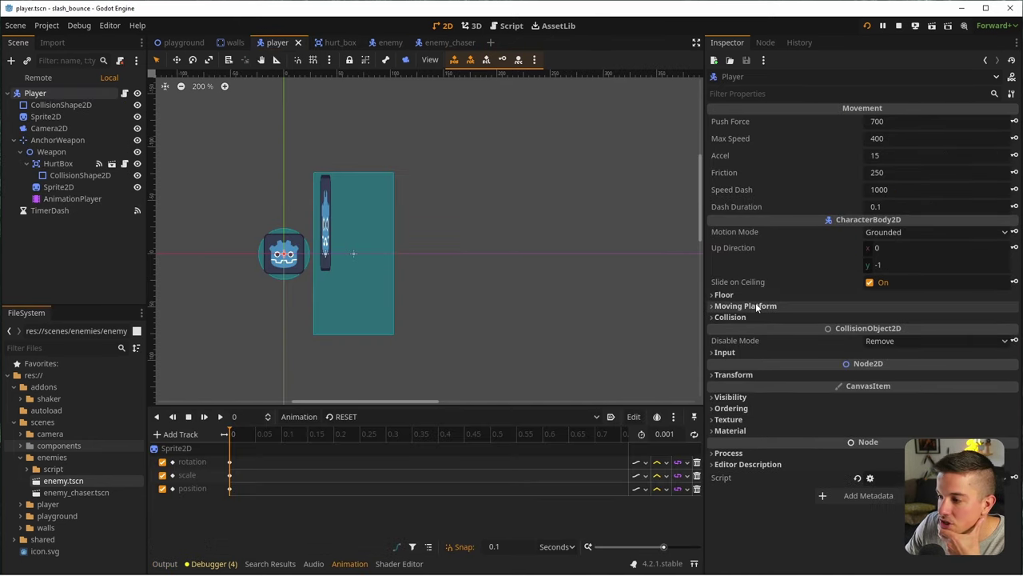
click(730, 317)
click(721, 366)
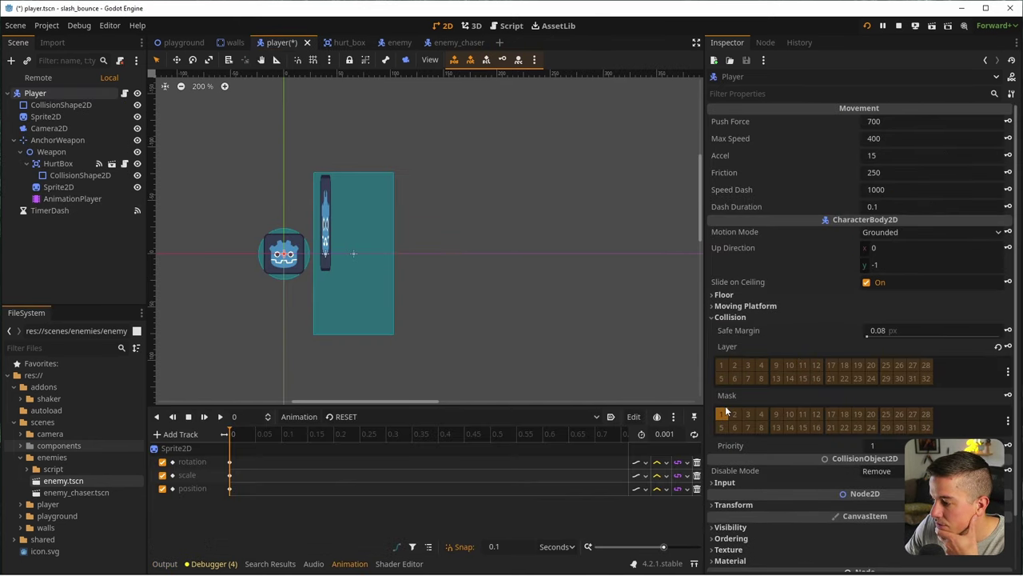
click(1008, 371)
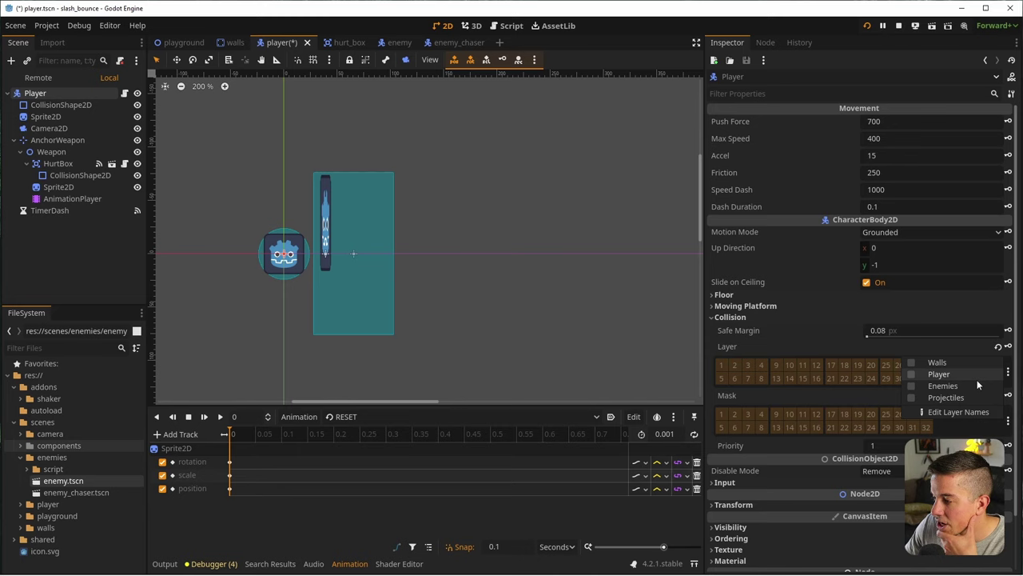
click(931, 384)
click(1008, 423)
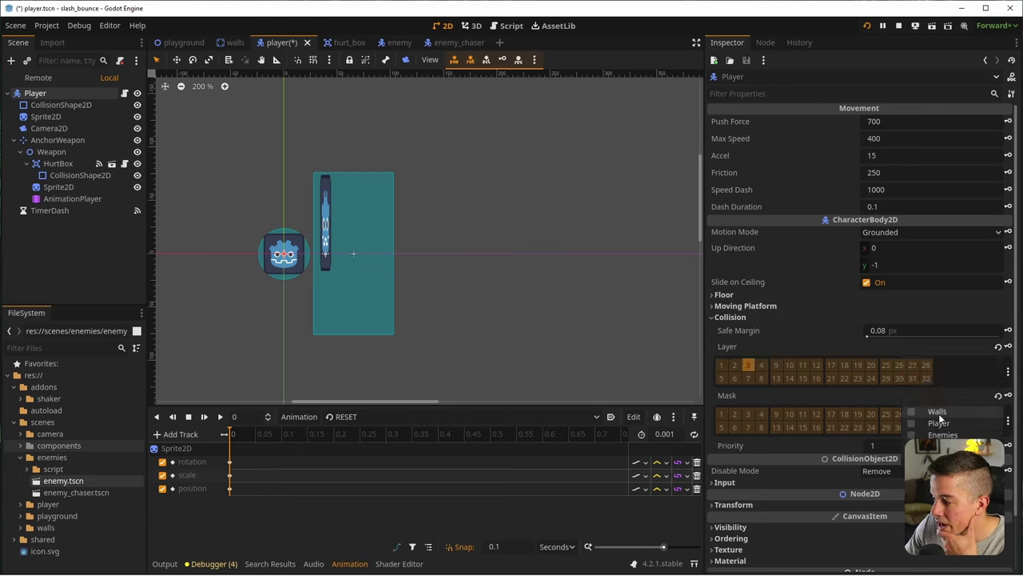
click(941, 412)
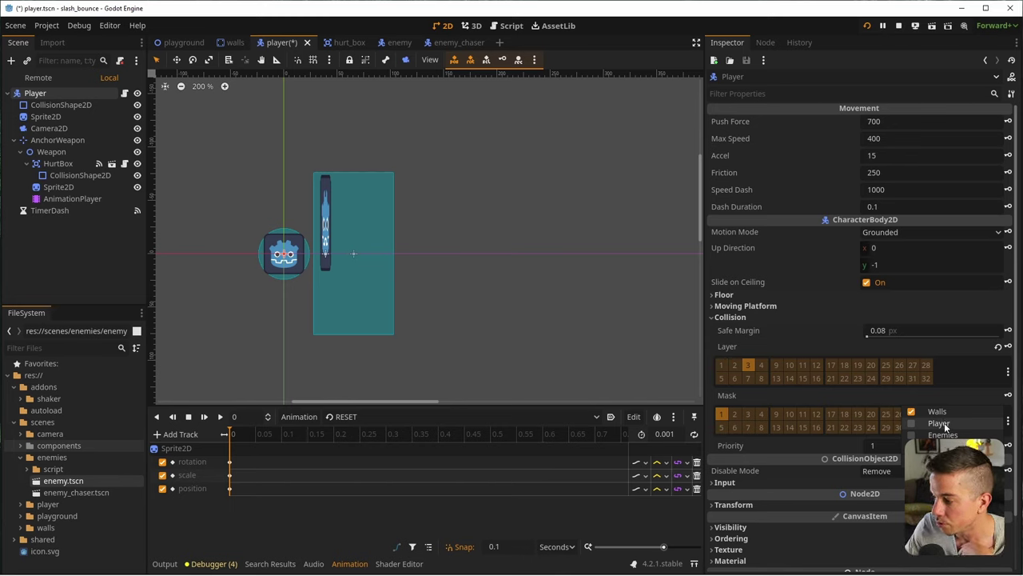
click(825, 344)
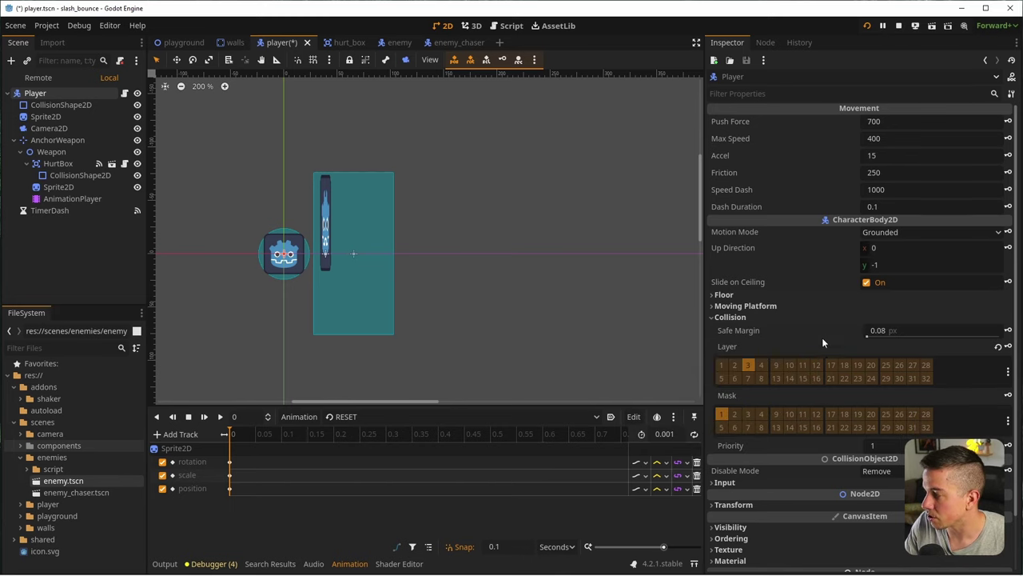
key(ctrl+s)
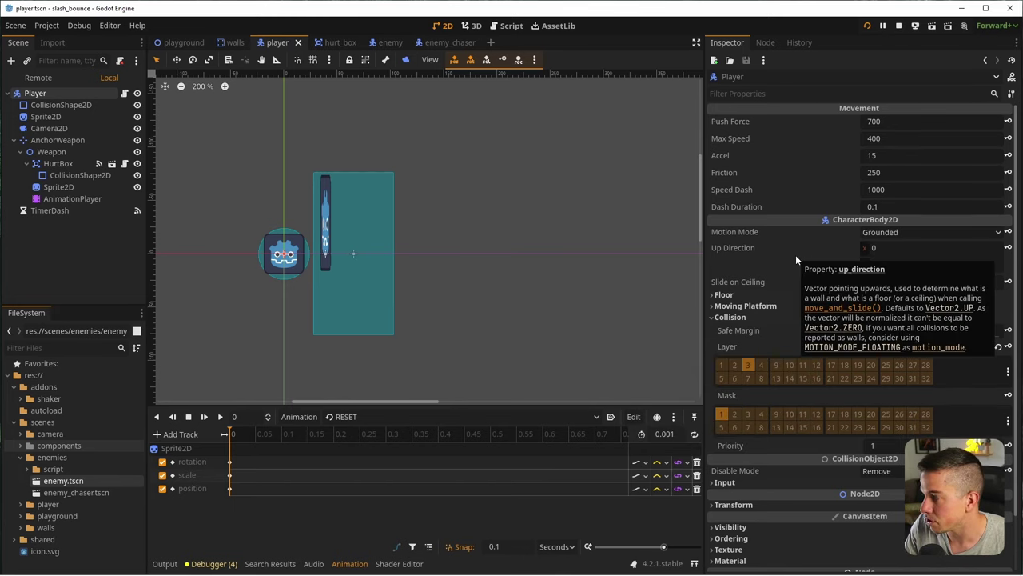
Set the weapon HurtBox's collision mask to Walls and Enemies, with mask layer 4 turned off, and save the player scene
click(723, 413)
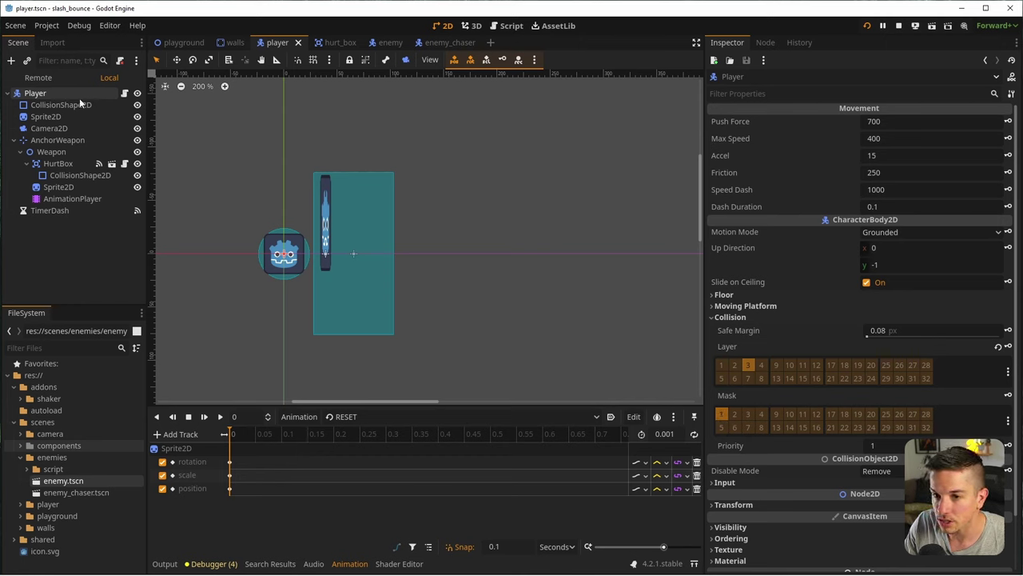
click(59, 165)
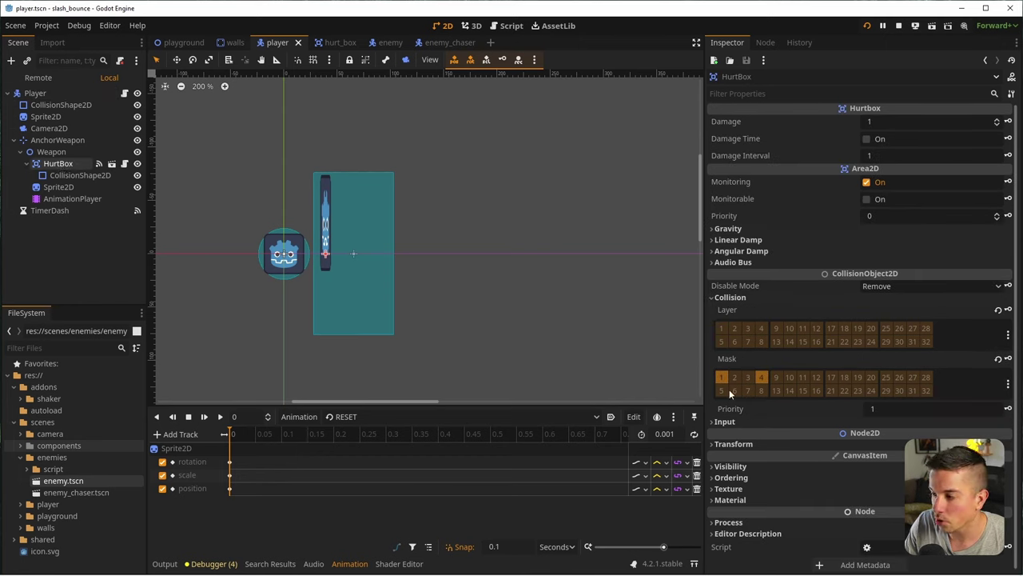
click(1008, 384)
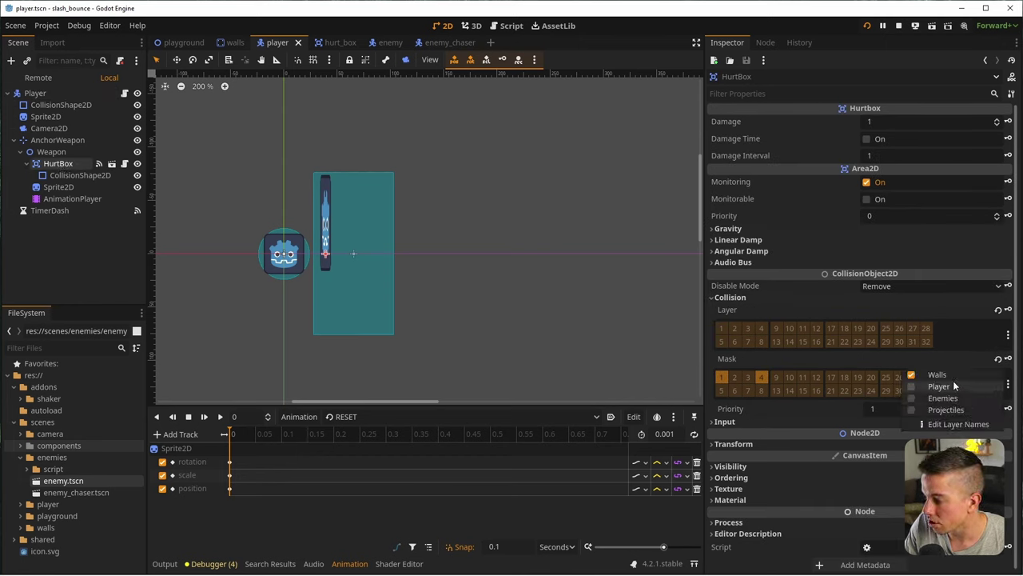
click(940, 398)
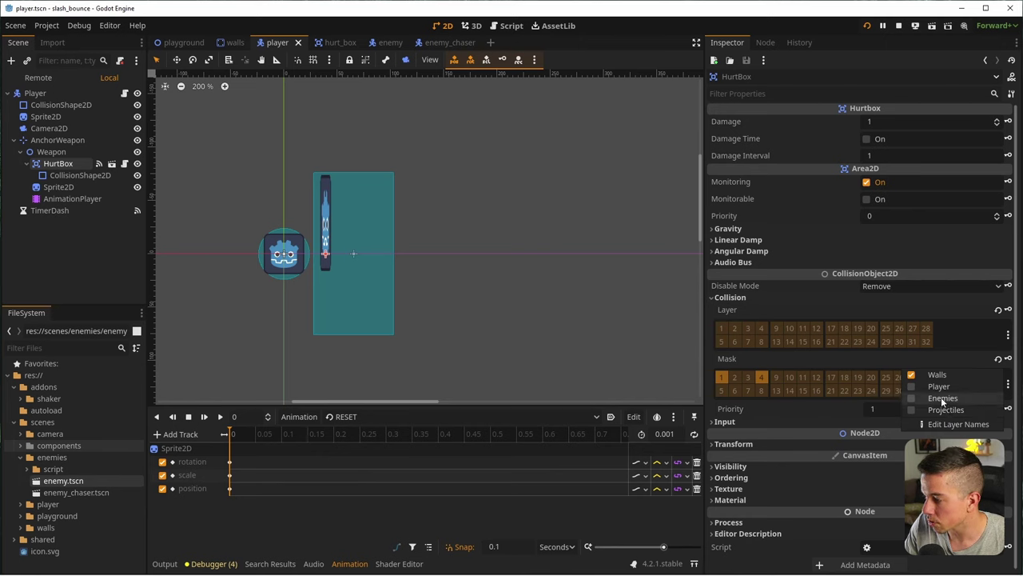
click(767, 376)
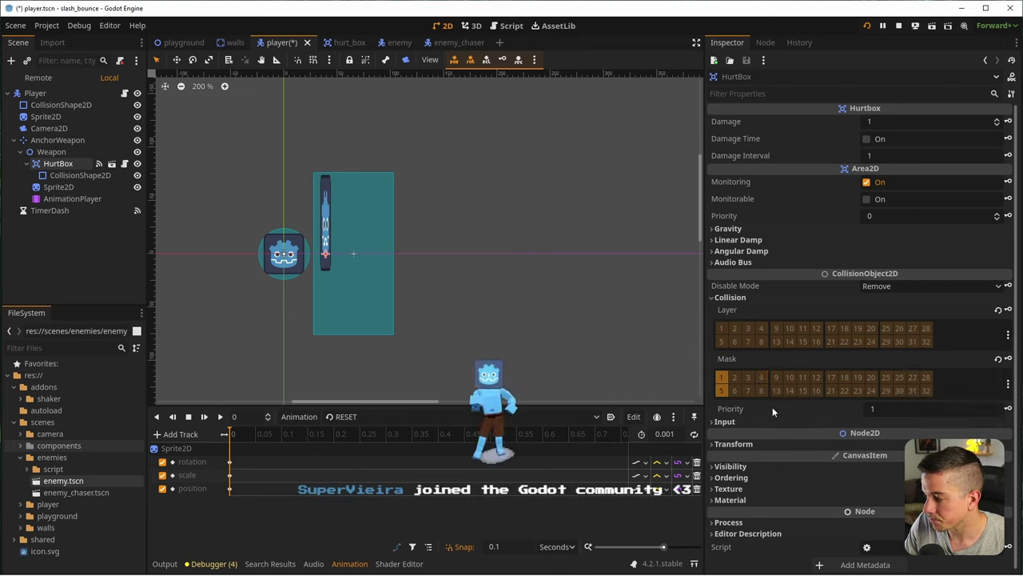
key(ctrl+s)
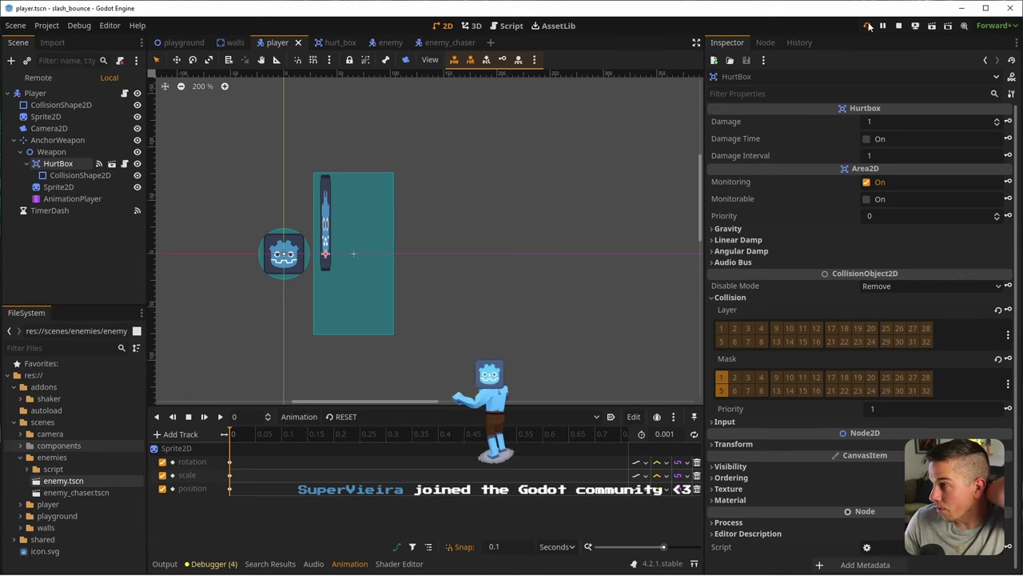
Run the game in a maximized window, lead the chaser back along the corridor to test its pursuit, and close the game
click(867, 28)
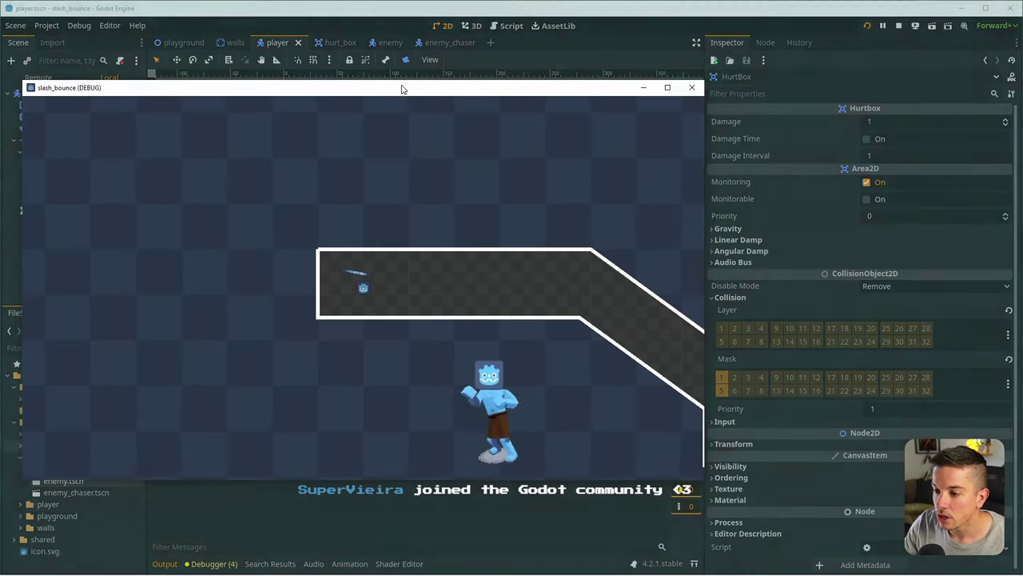
double_click(402, 89)
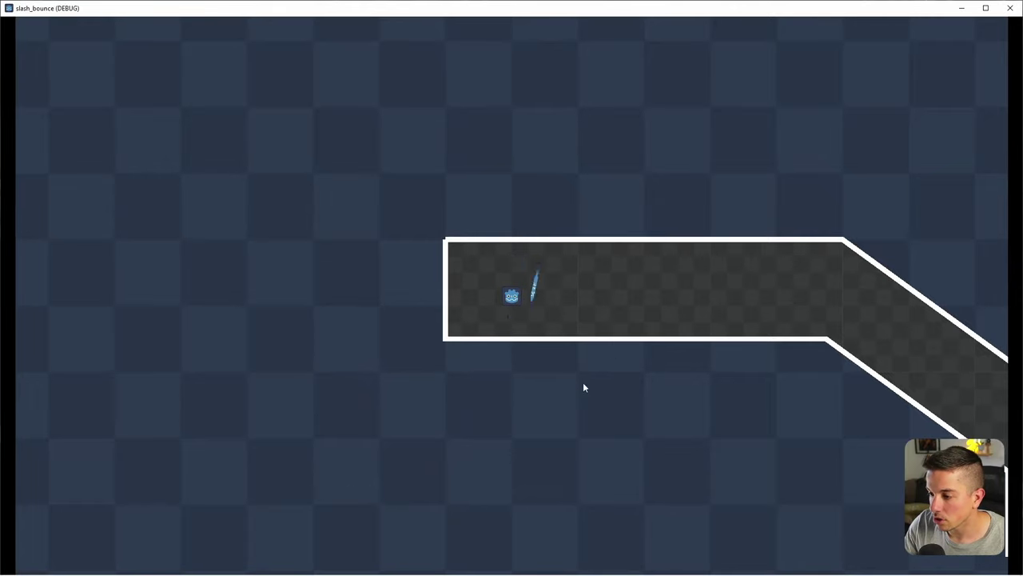
key(d)
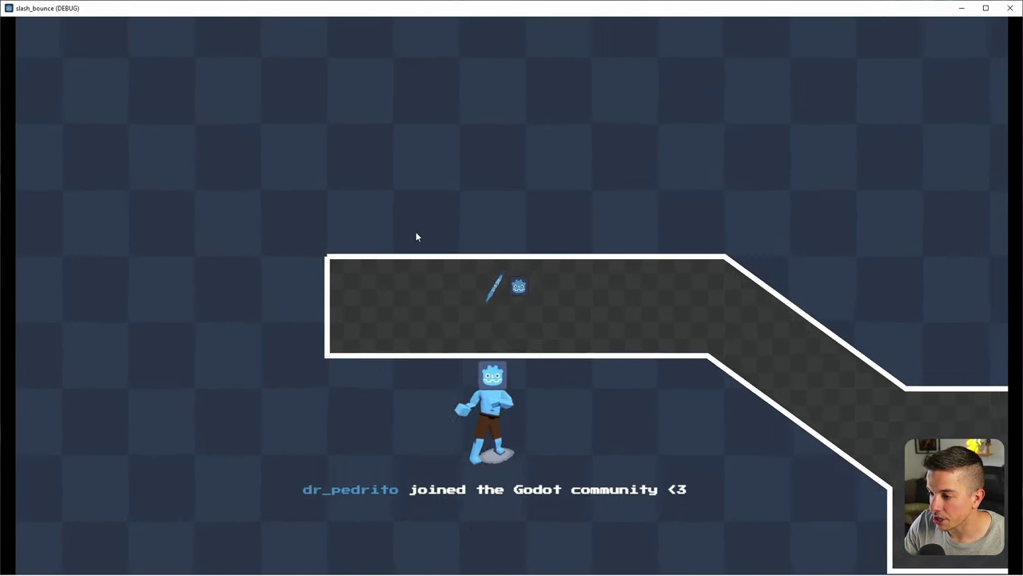
key(d)
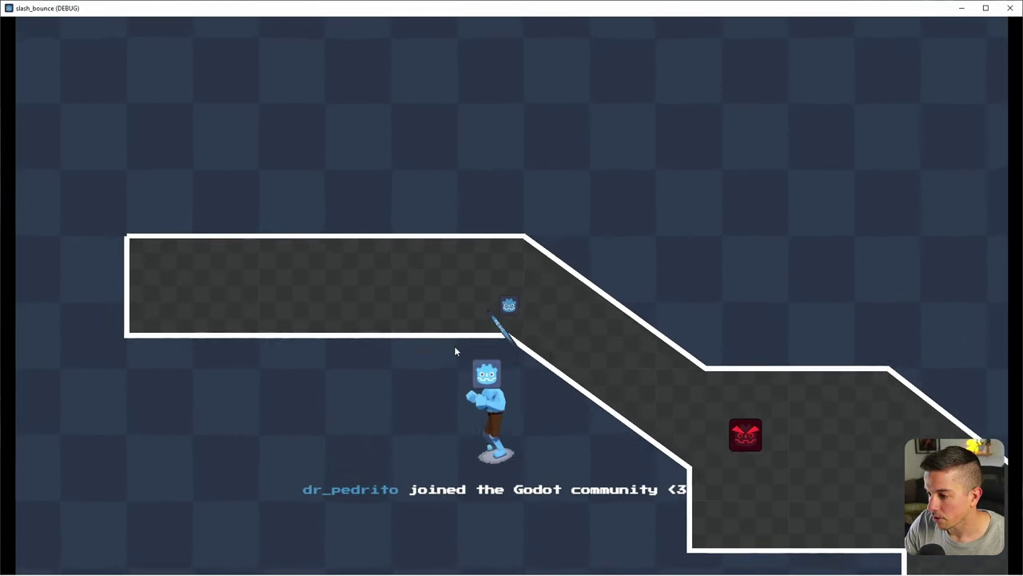
key(a)
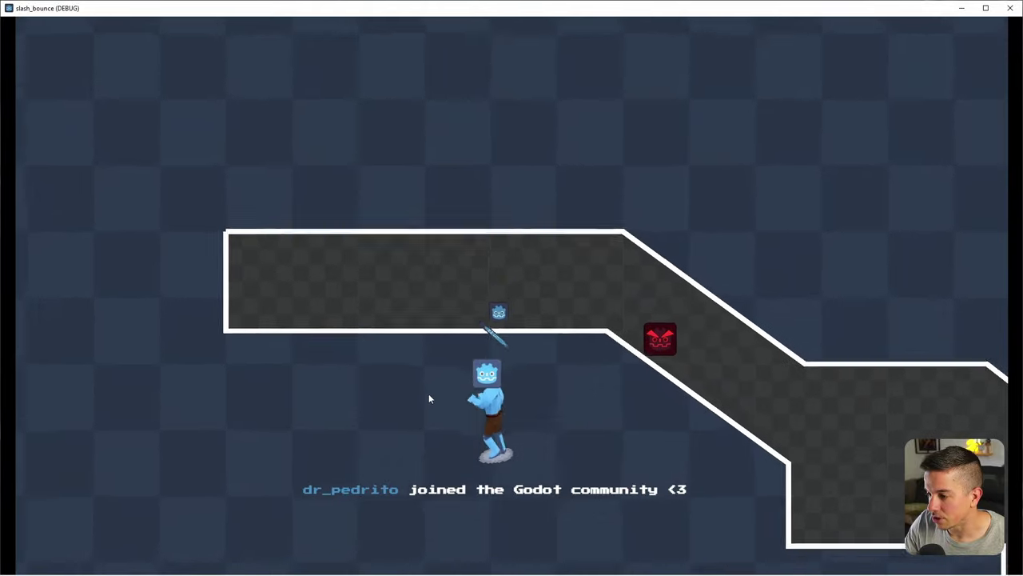
key(a)
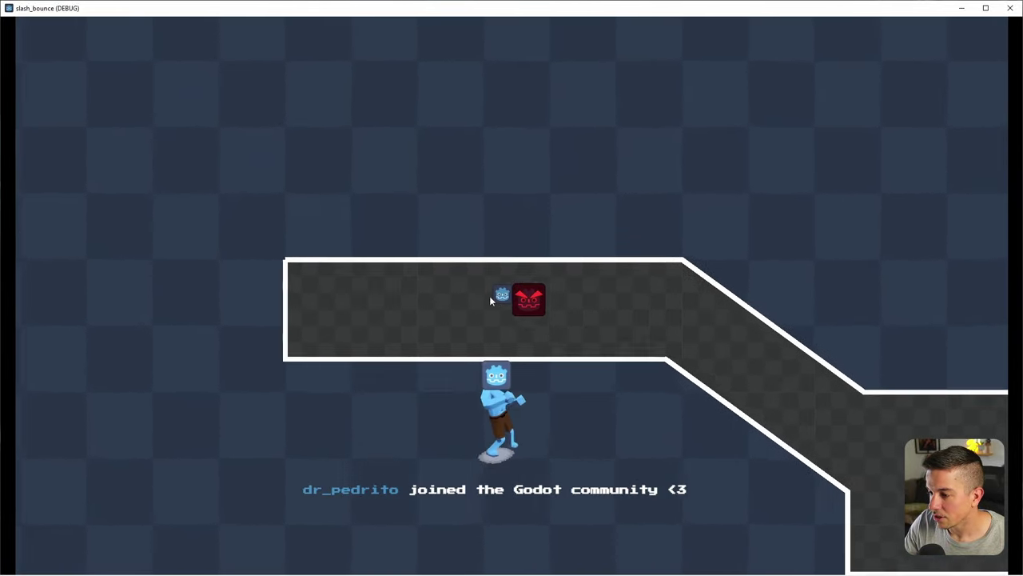
key(a)
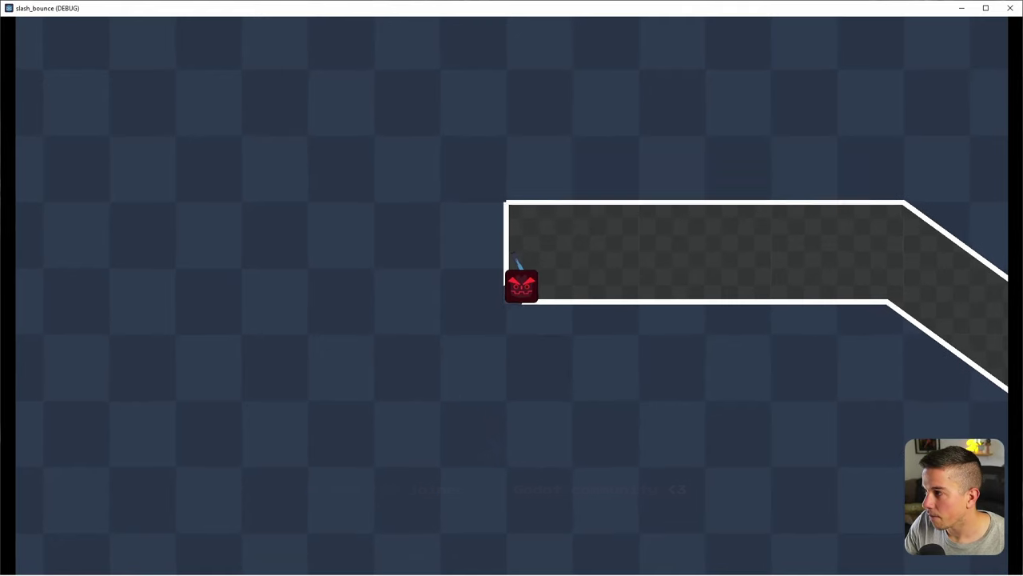
click(1010, 9)
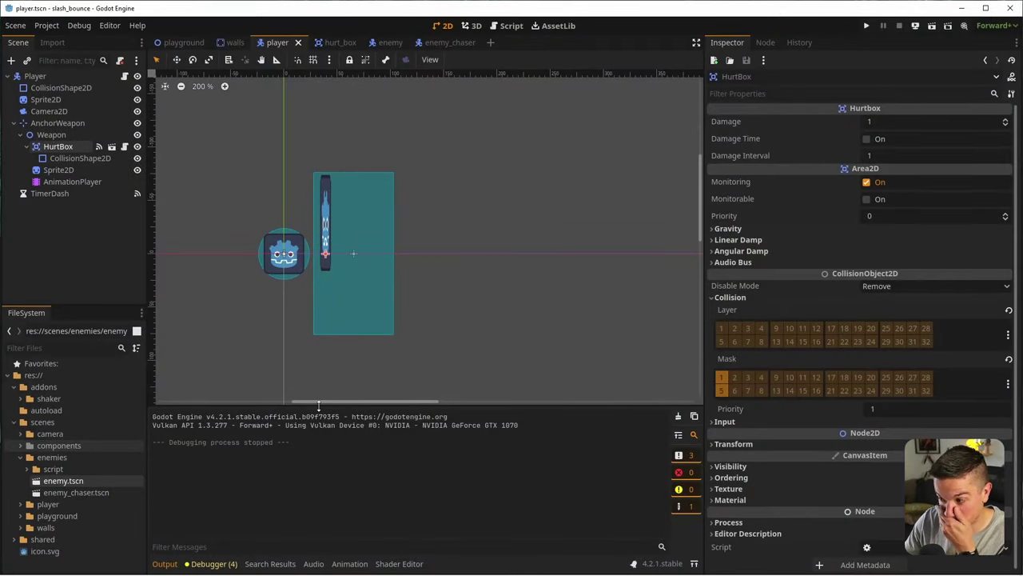
In the enemy scene, put the Enemy body on the Enemies collision layer only and save the scene
click(387, 44)
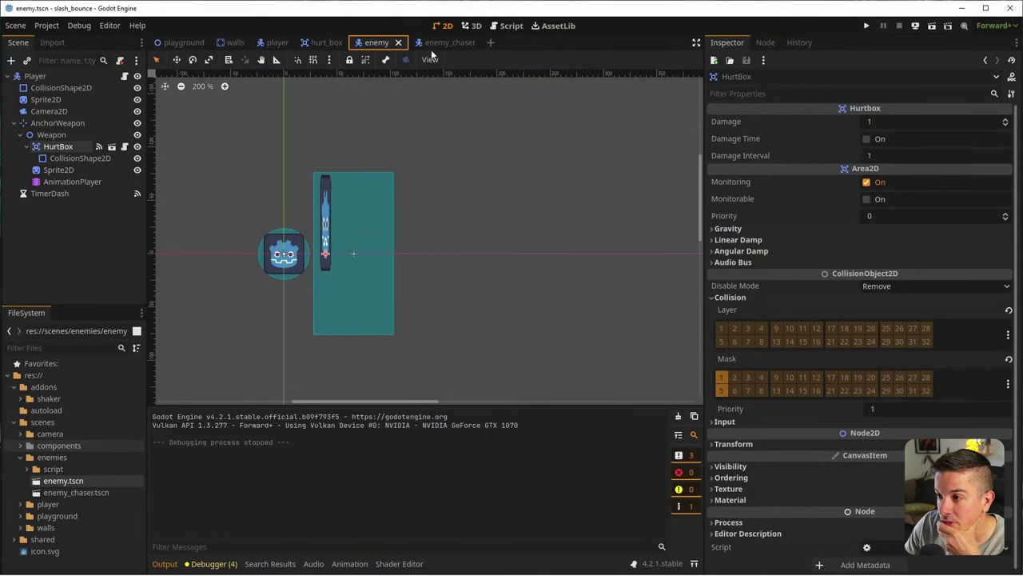
click(36, 77)
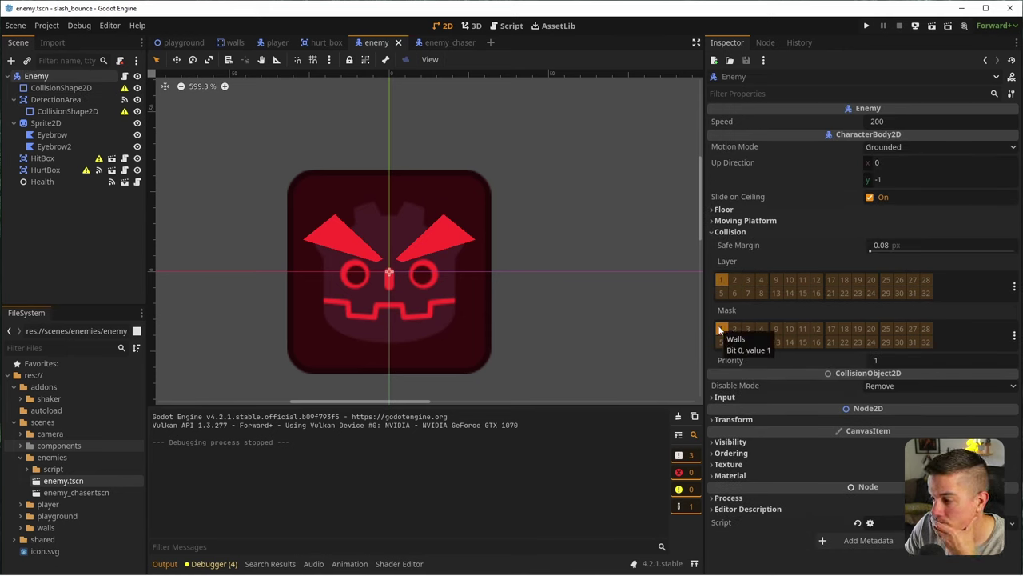
click(722, 281)
click(1014, 285)
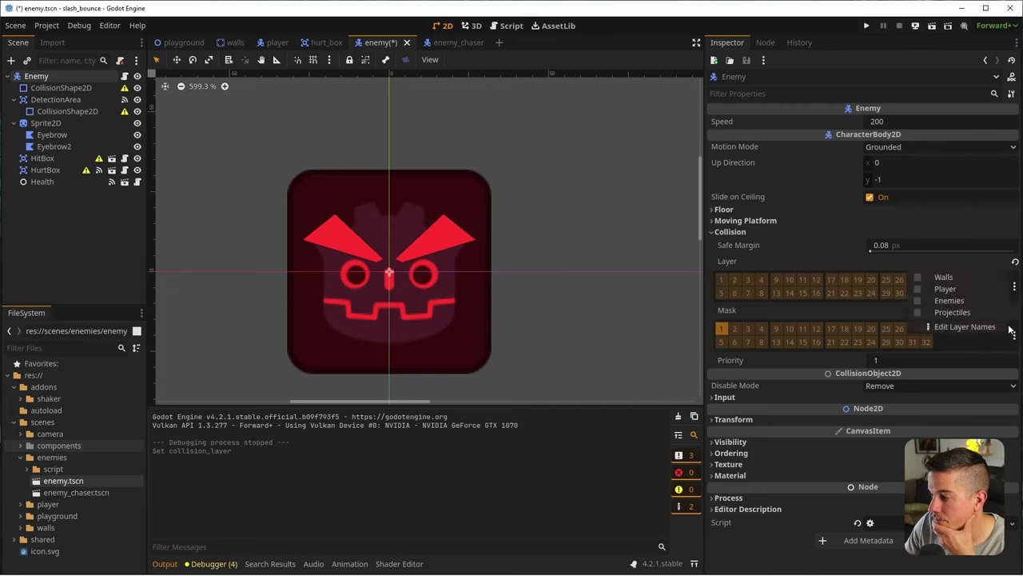
click(950, 301)
click(568, 426)
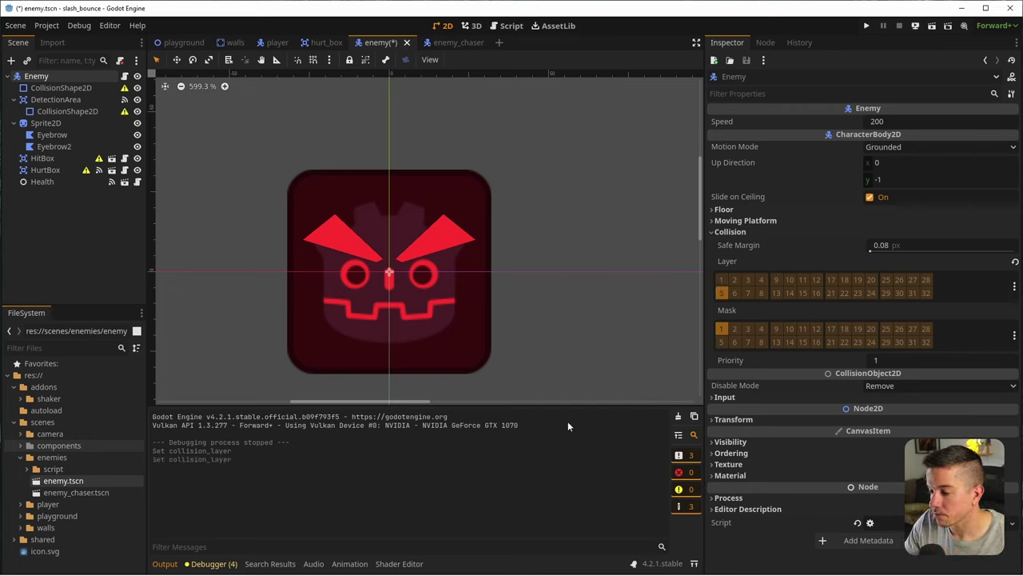
key(ctrl+s)
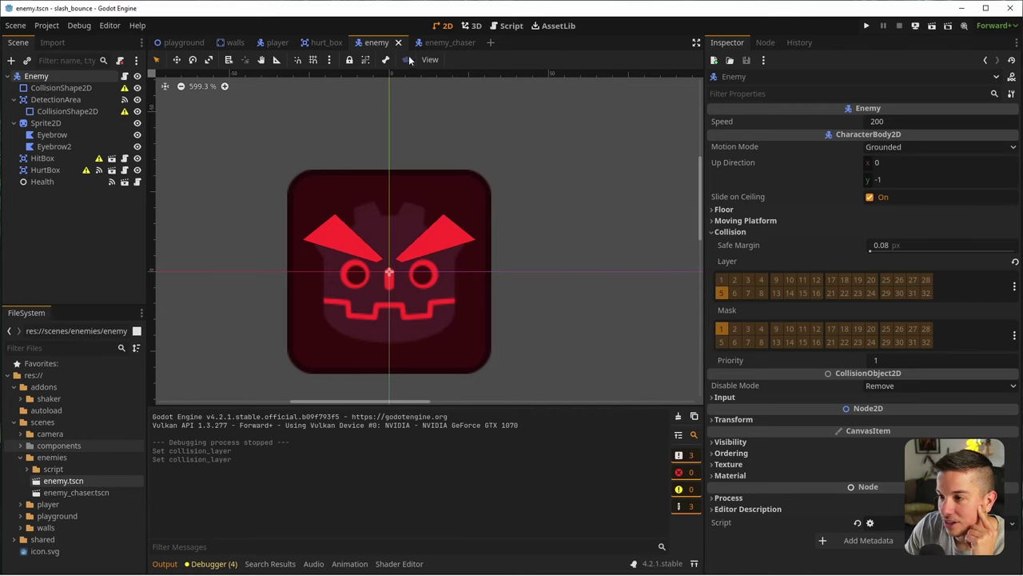
In the enemy_chaser scene, scale the Sprite2D down uniformly about its centre to 0.39 and save
click(444, 42)
click(47, 122)
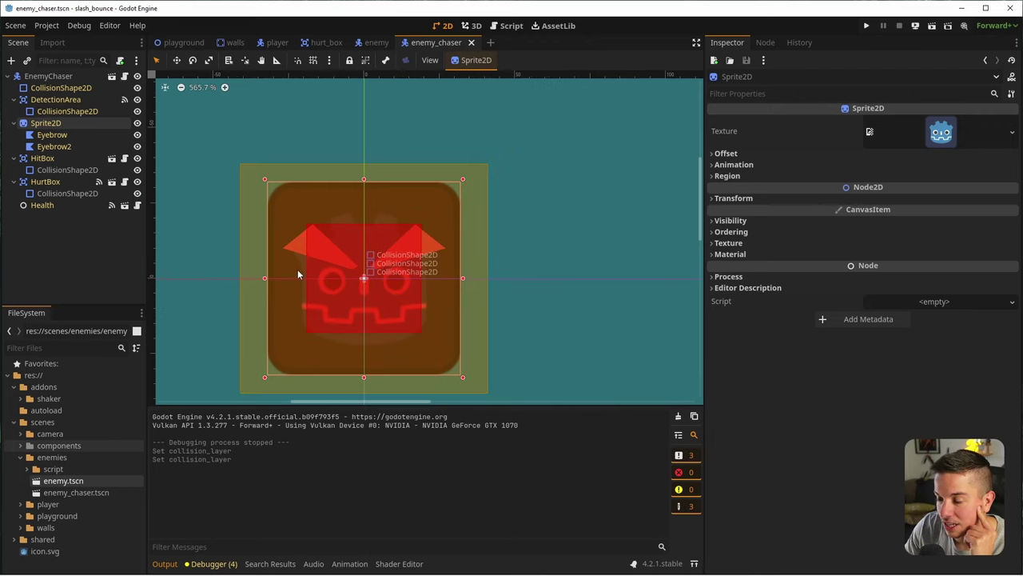
scroll(467, 182, up, 2)
scroll(440, 195, down, 3)
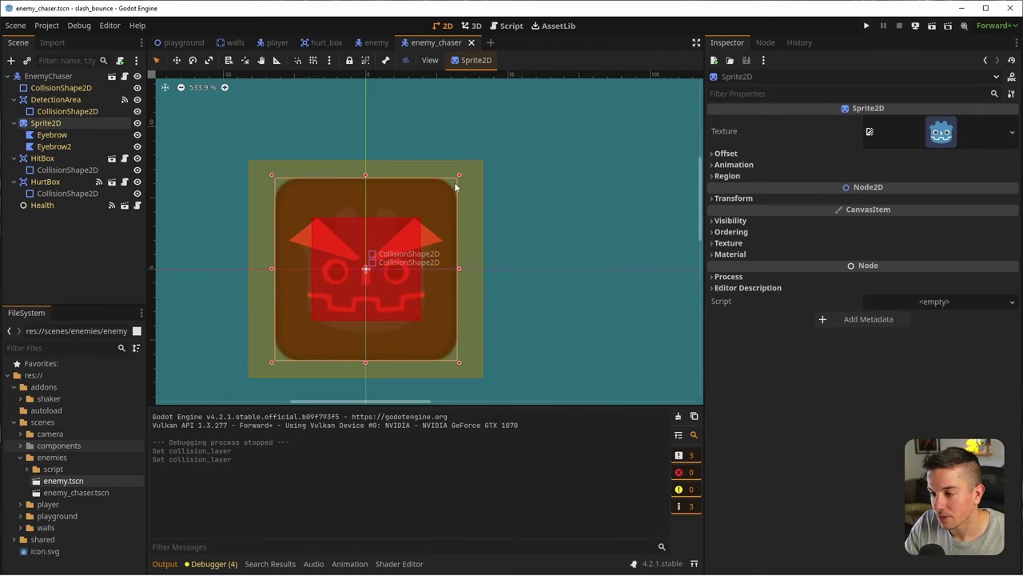
scroll(455, 187, up, 4)
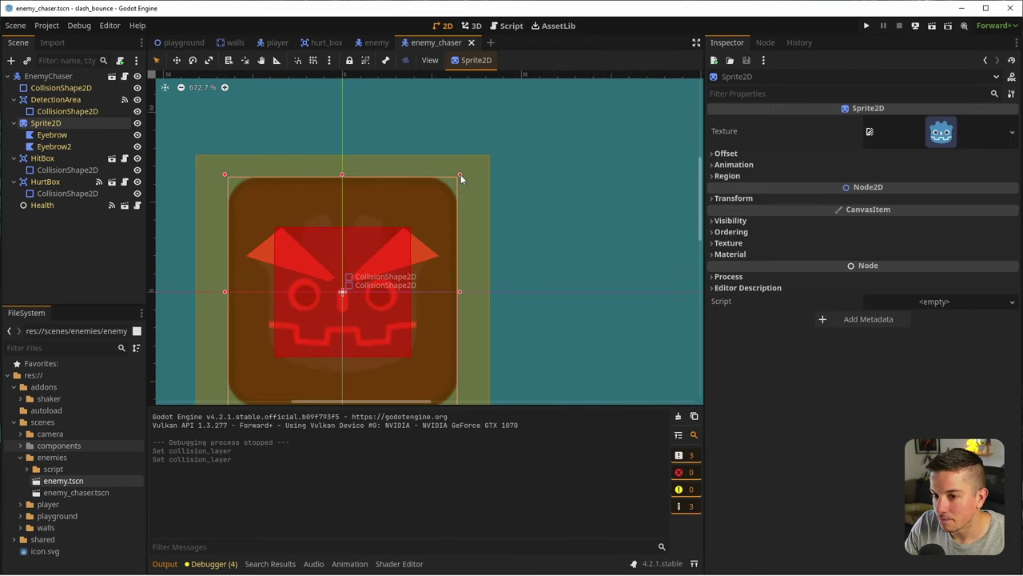
drag(461, 175, 434, 199)
key(ctrl+s)
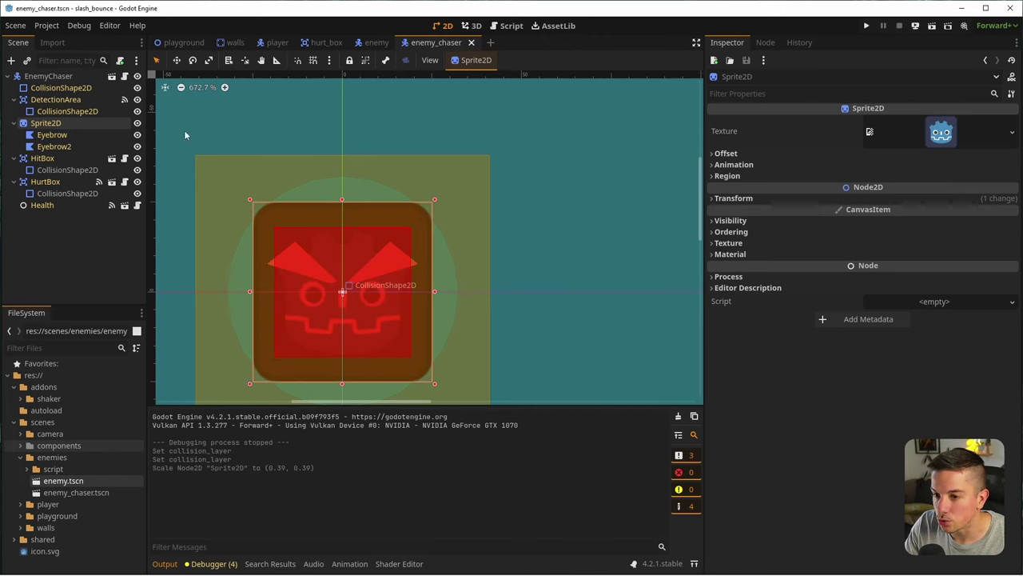
Shrink the EnemyChaser body's collision circle until its diameter matches the width of the sprite
click(48, 78)
click(64, 88)
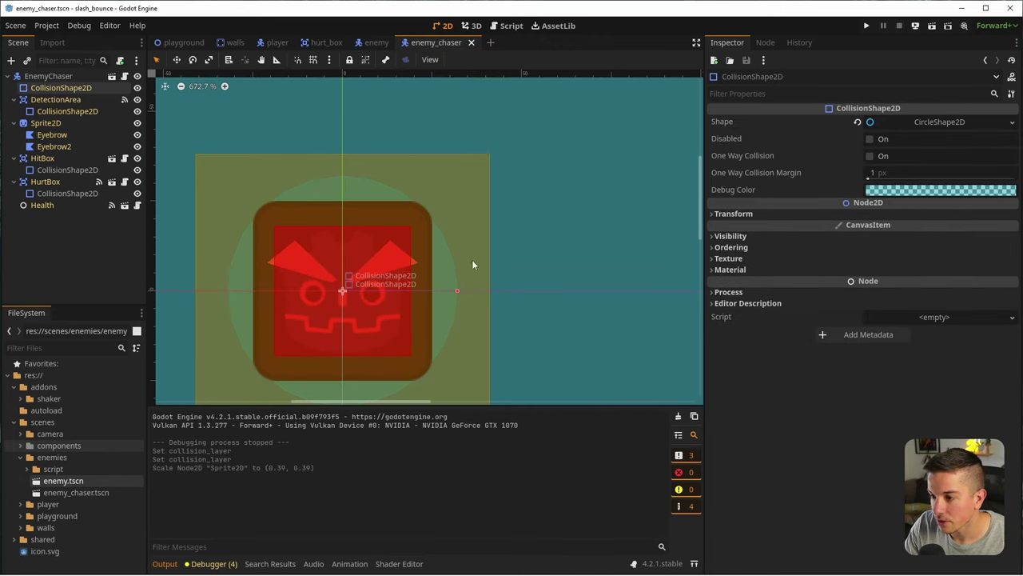
click(432, 292)
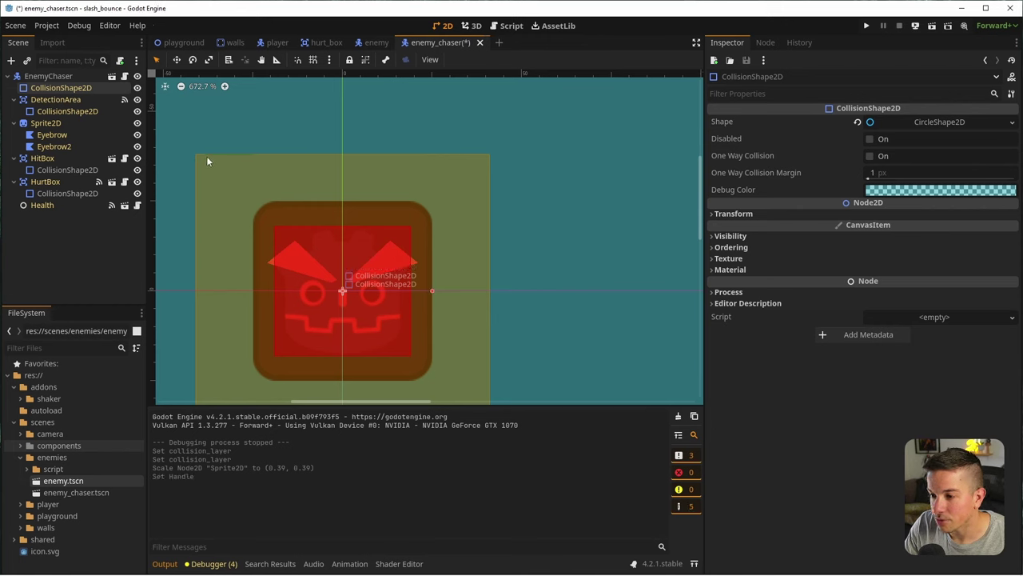
Shrink the HitBox rectangle to slightly larger than the sprite and the HurtBox rectangle to a smaller square inside it, then save the scene
click(55, 99)
click(63, 170)
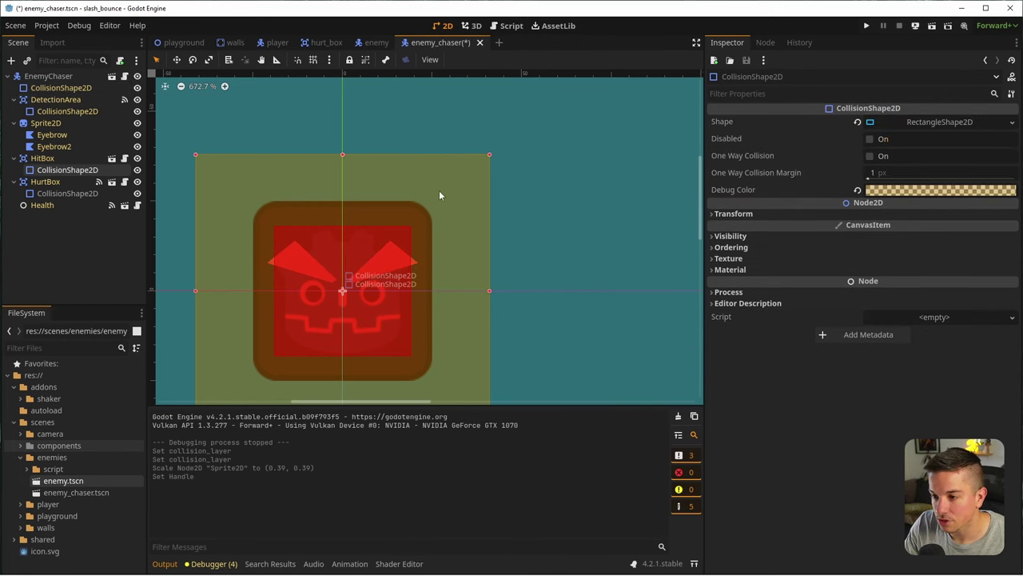
drag(487, 160, 452, 188)
click(67, 194)
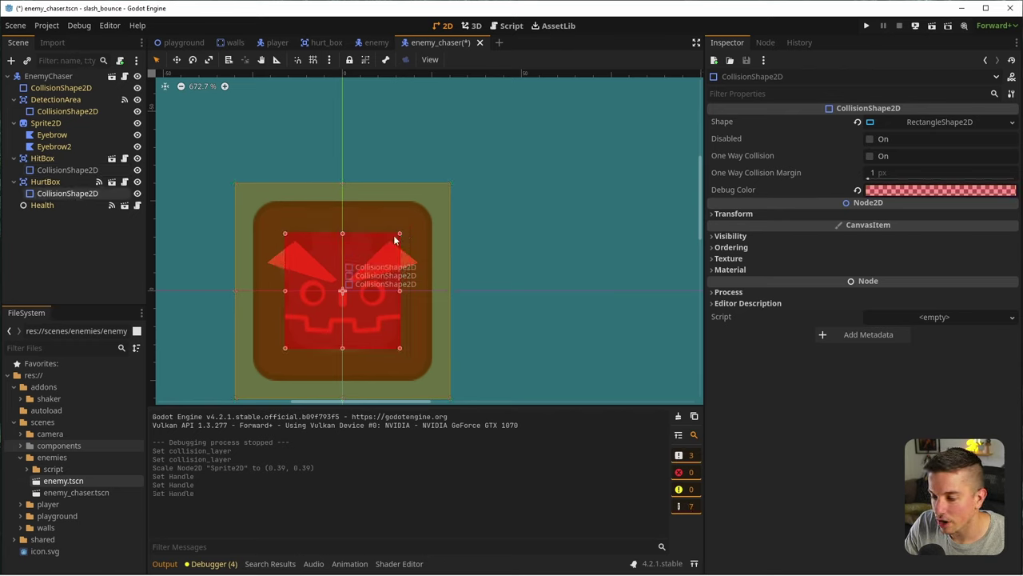
key(ctrl+s)
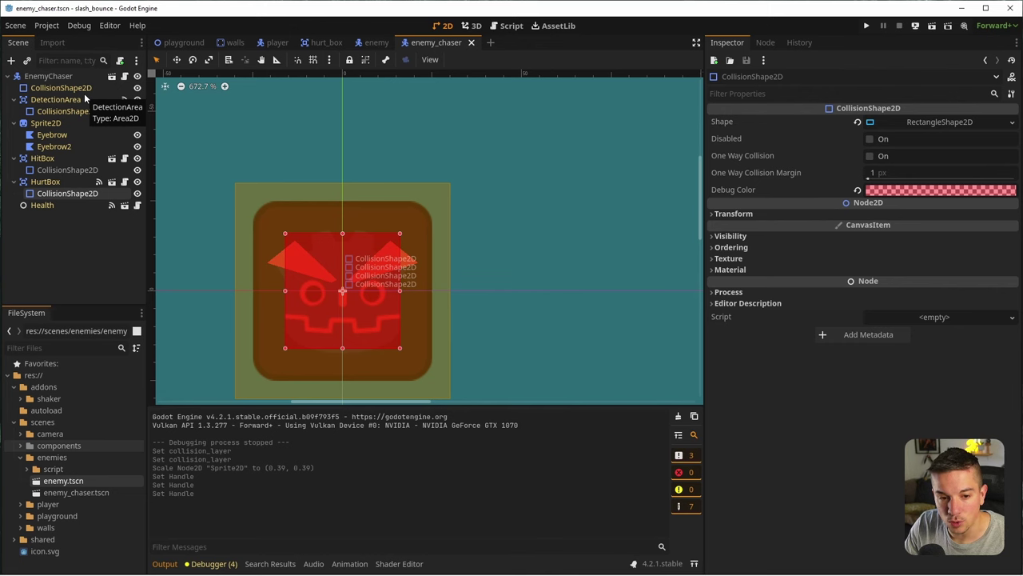
Run the playground scene full-window, move the player toward the chaser enemy and attack it to test the chase and collisions, and stop the game
click(183, 42)
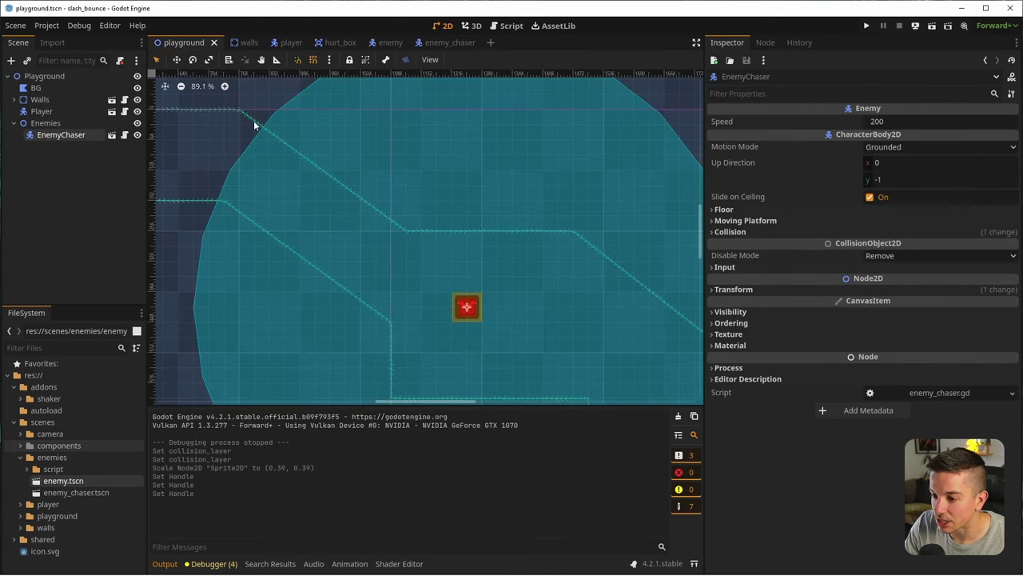
click(868, 26)
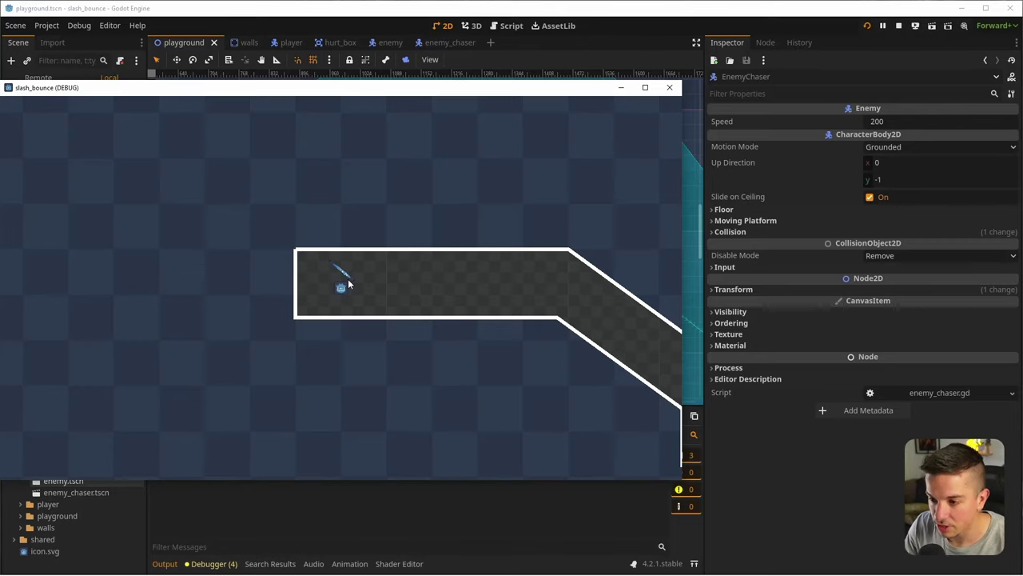
double_click(407, 91)
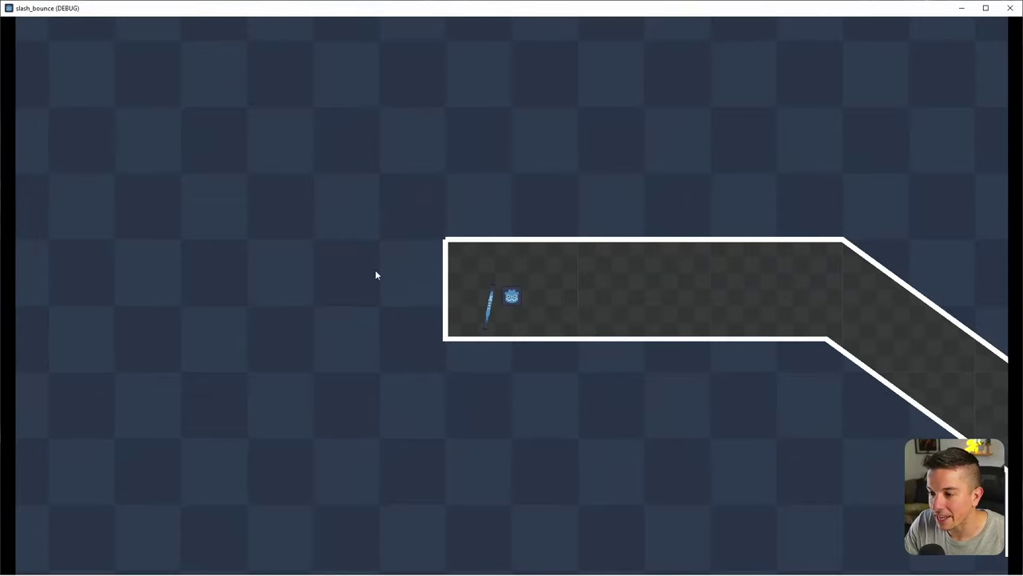
key(d)
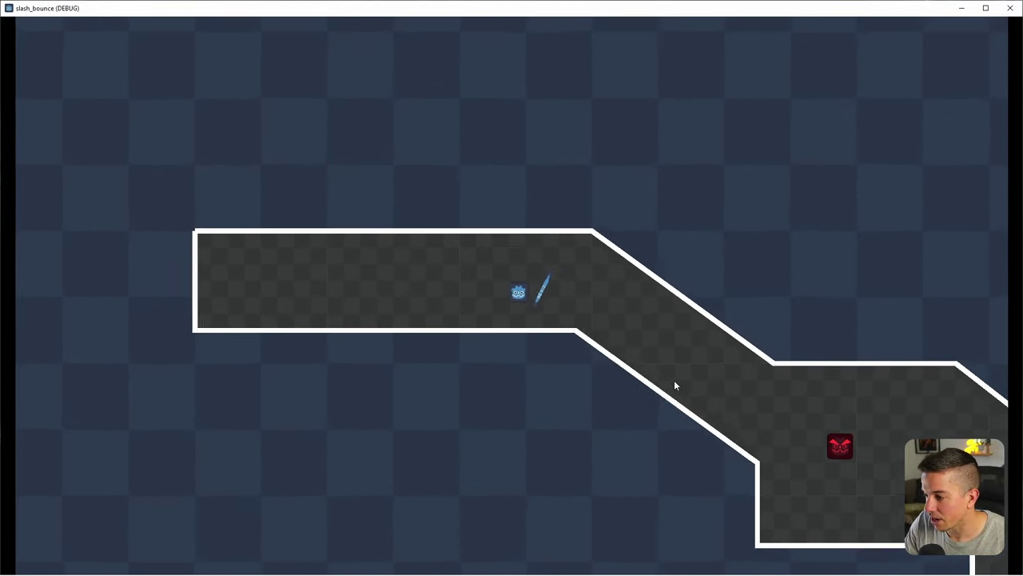
click(442, 228)
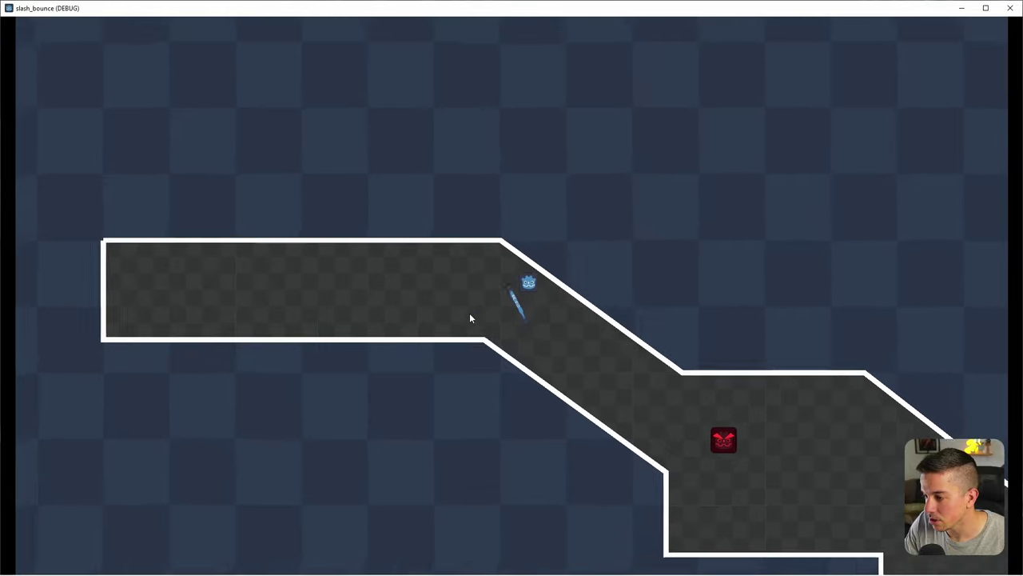
click(588, 349)
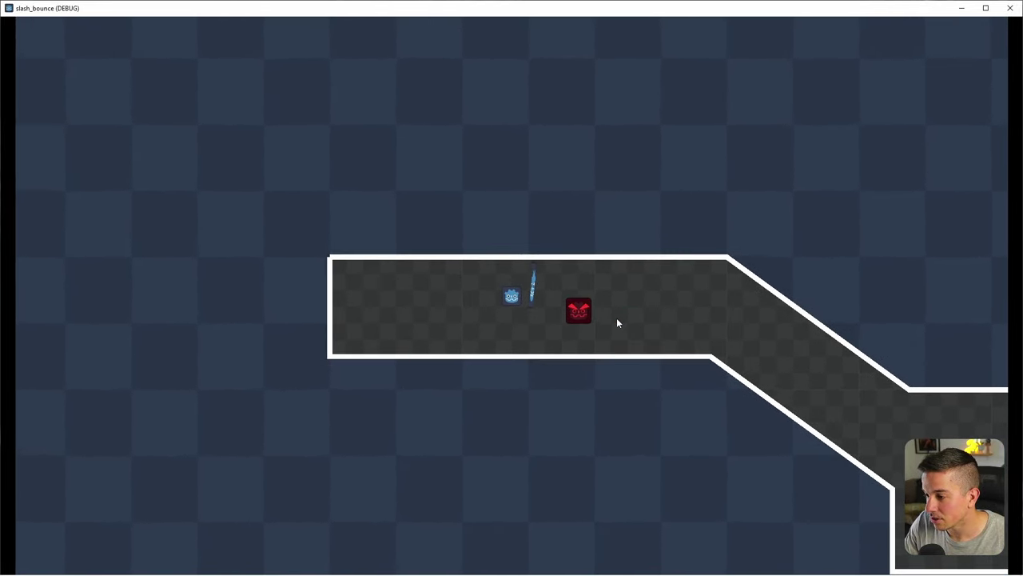
click(616, 322)
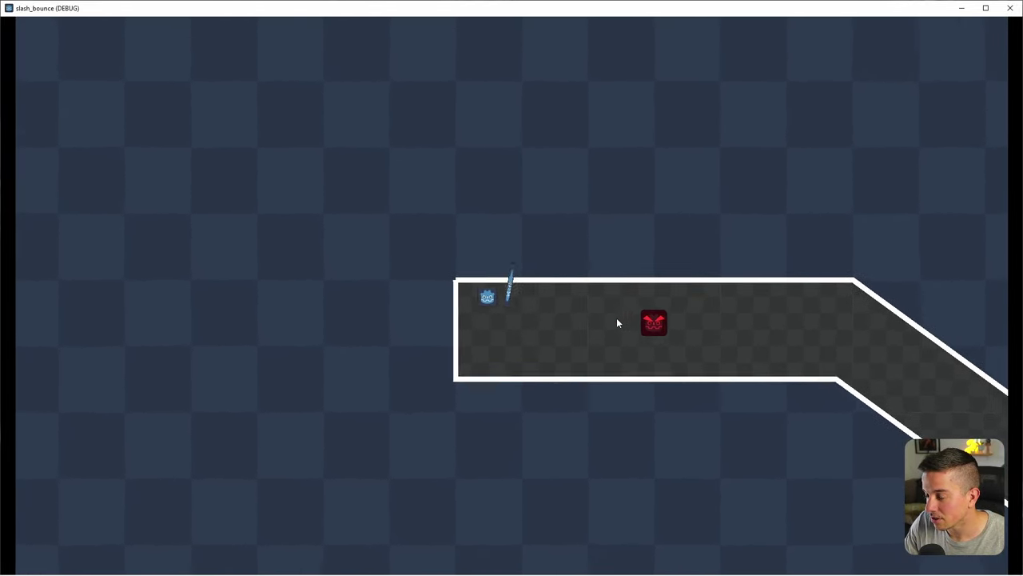
click(548, 317)
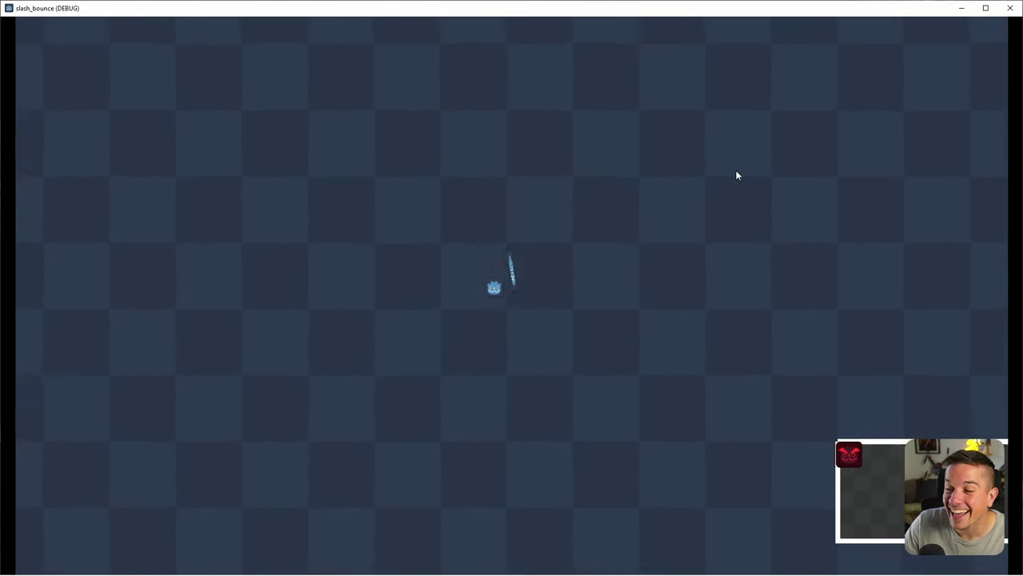
key(F8)
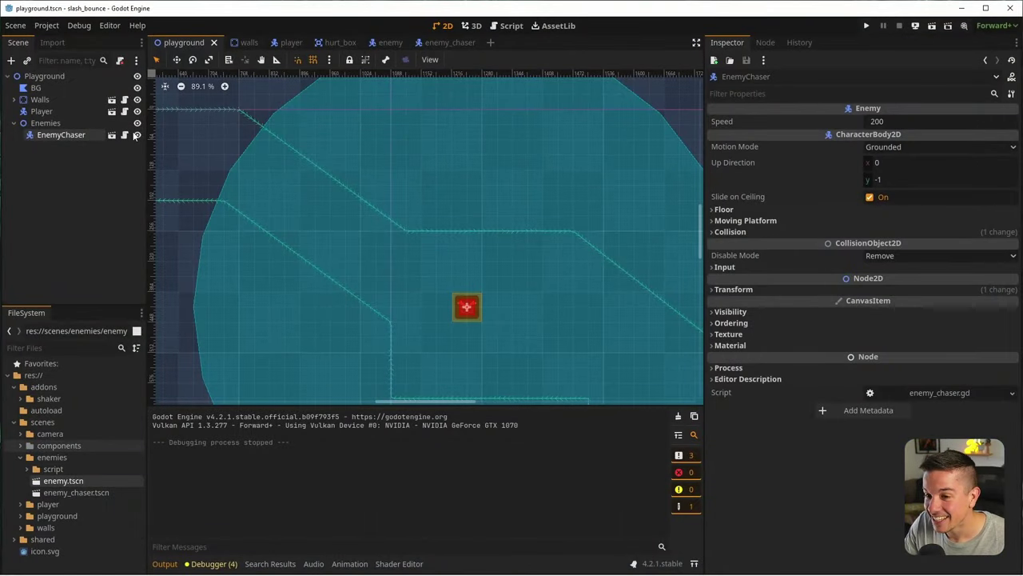
Compare the collision layer and mask of the EnemyChaser, Enemy and Player bodies in their own scenes
click(277, 43)
click(377, 43)
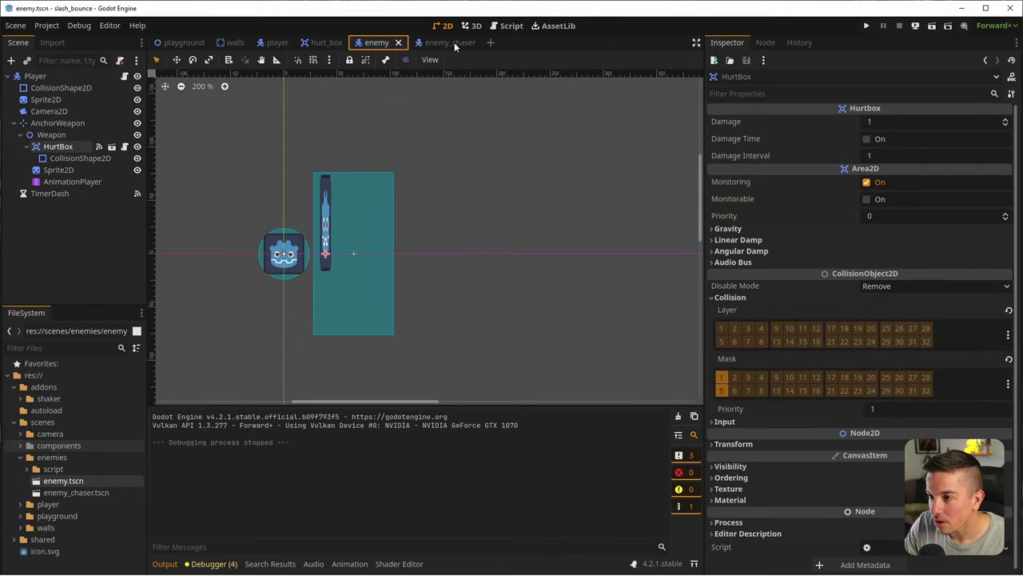
click(450, 42)
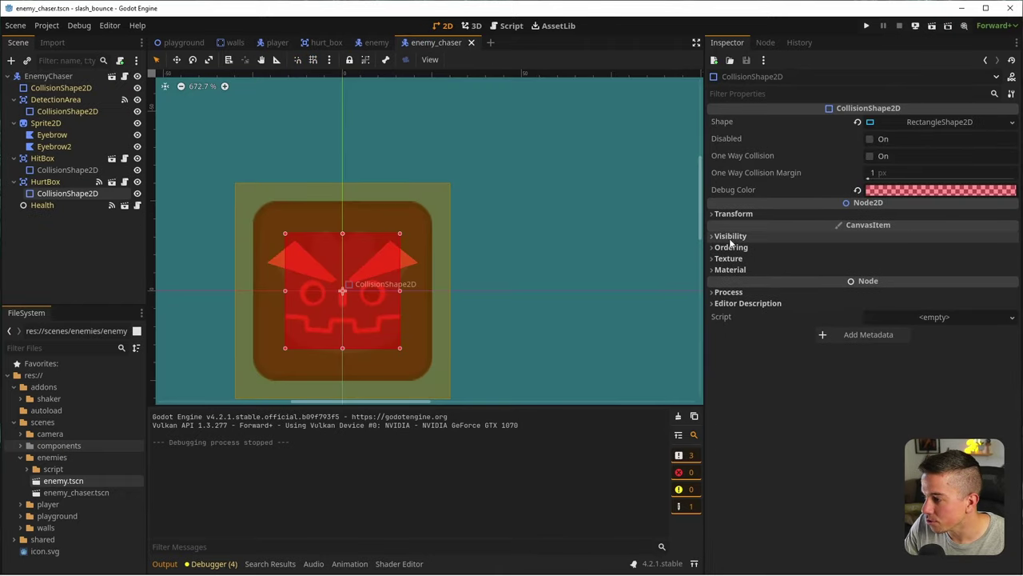
click(47, 76)
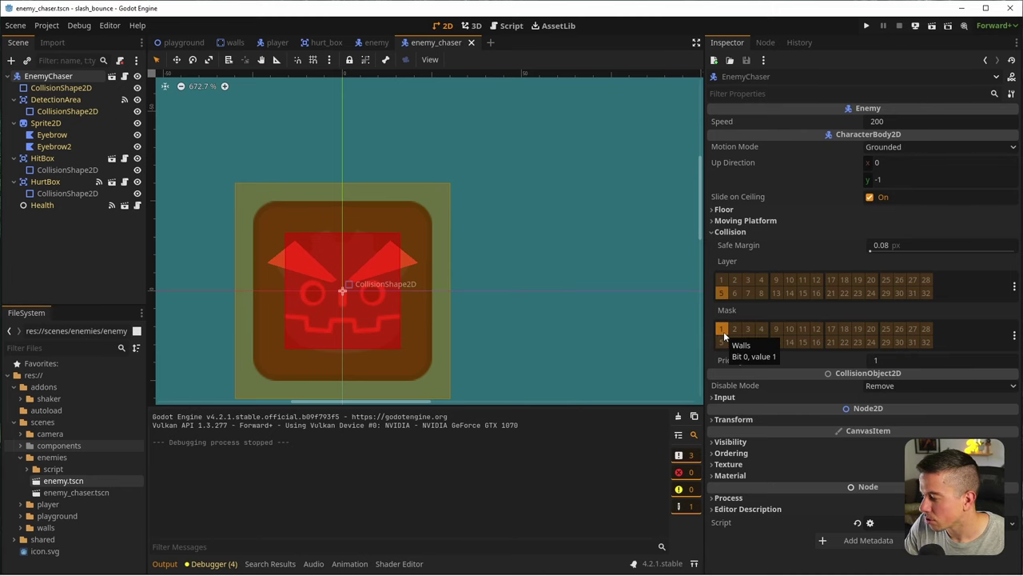
key(ctrl+shift+Tab)
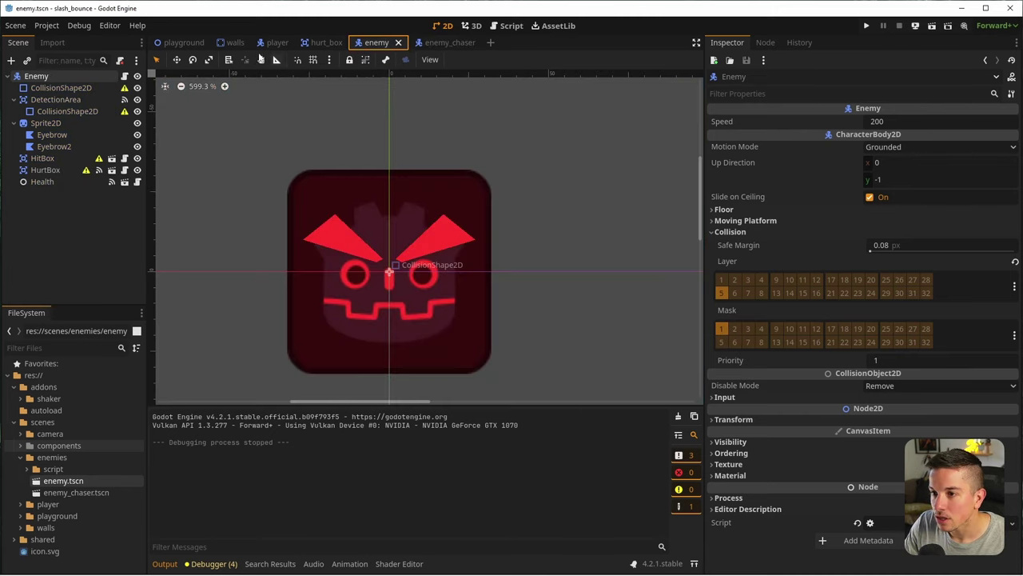
key(ctrl+shift+Tab)
key(ctrl+shift+Tab)
click(57, 76)
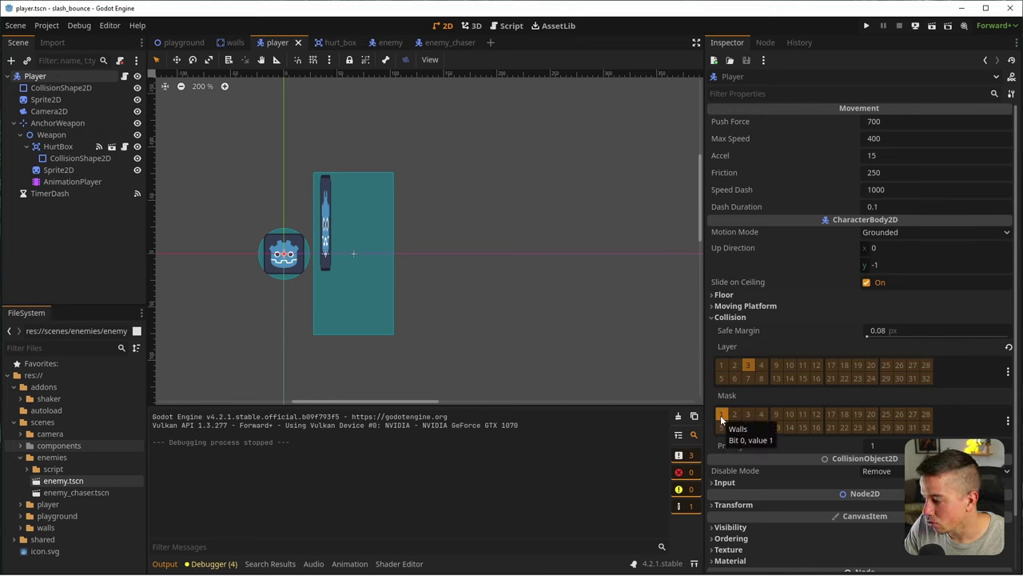
click(749, 366)
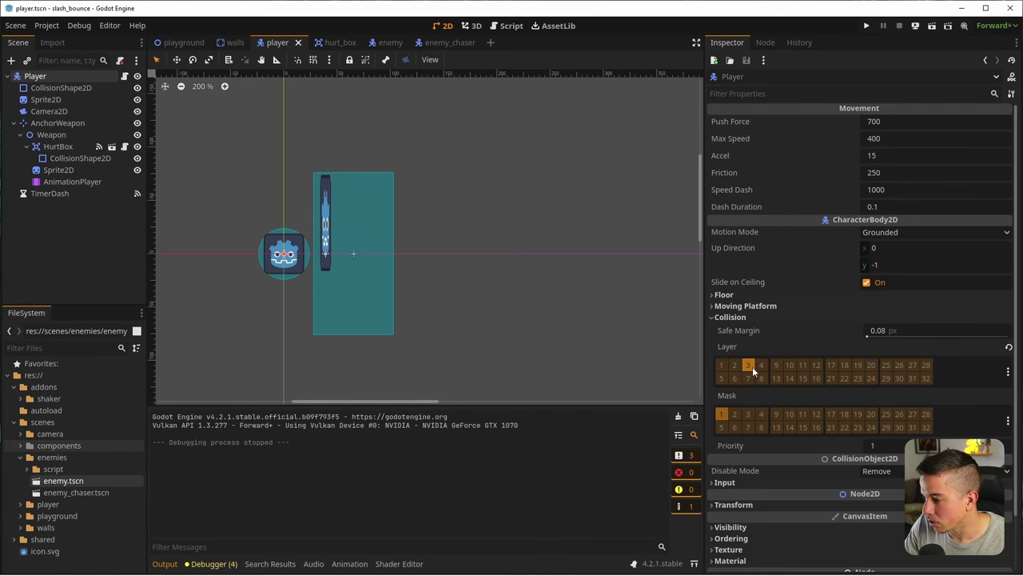
click(448, 42)
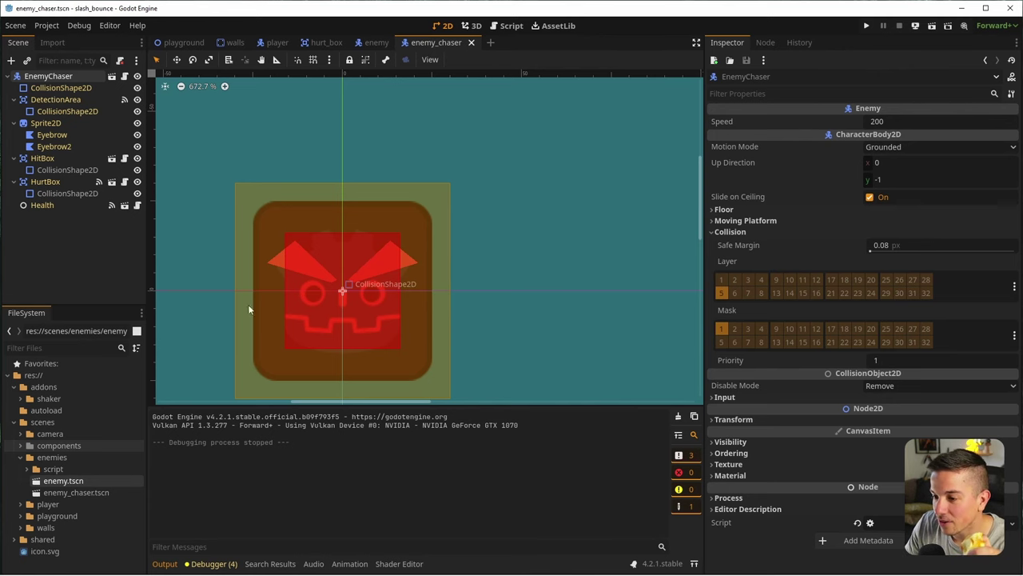
middle_drag(248, 304, 307, 260)
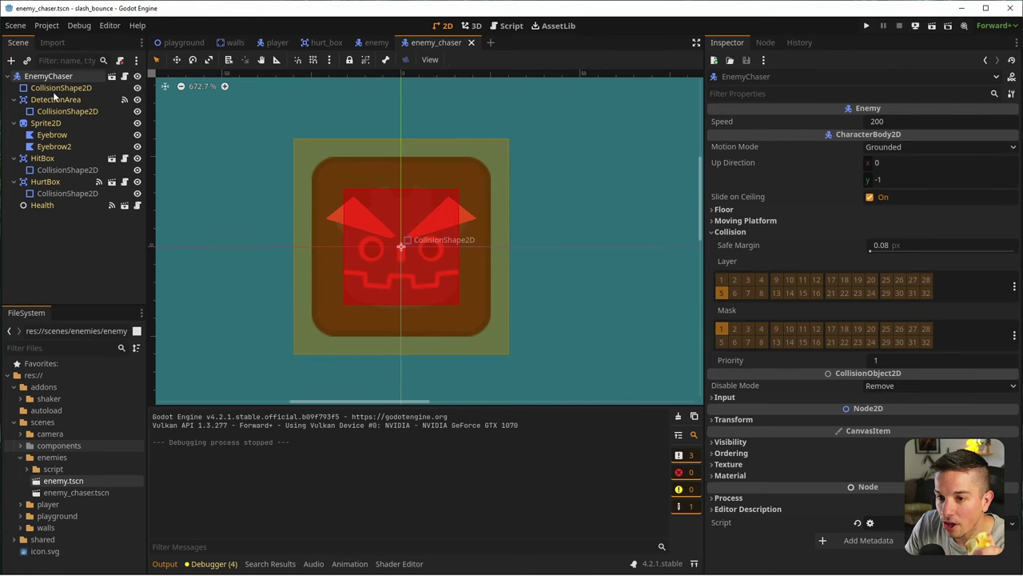
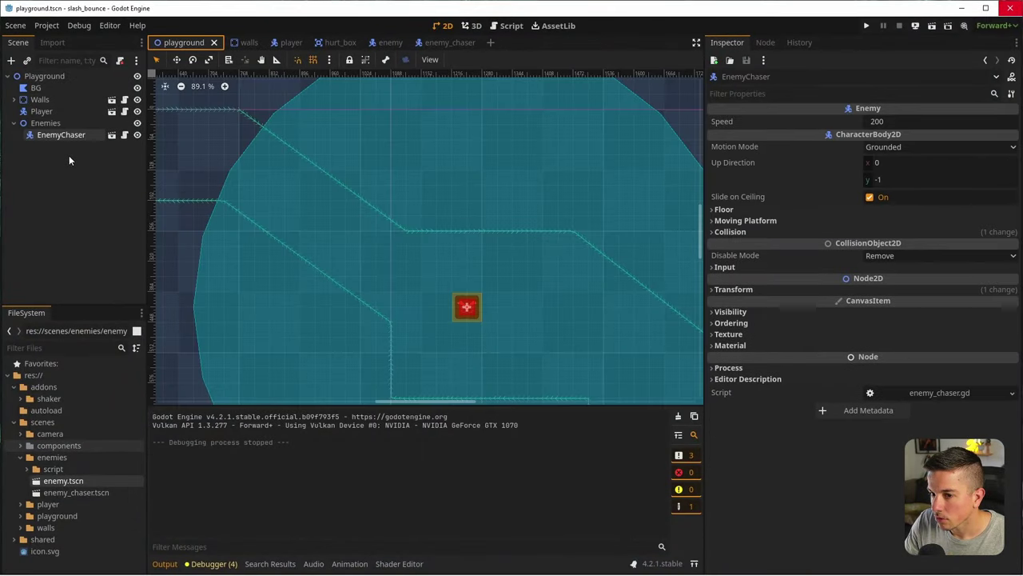
In the playground scene, reset the EnemyChaser instance's overridden collision layer to its scene default, layer 5 (Enemies)
click(730, 311)
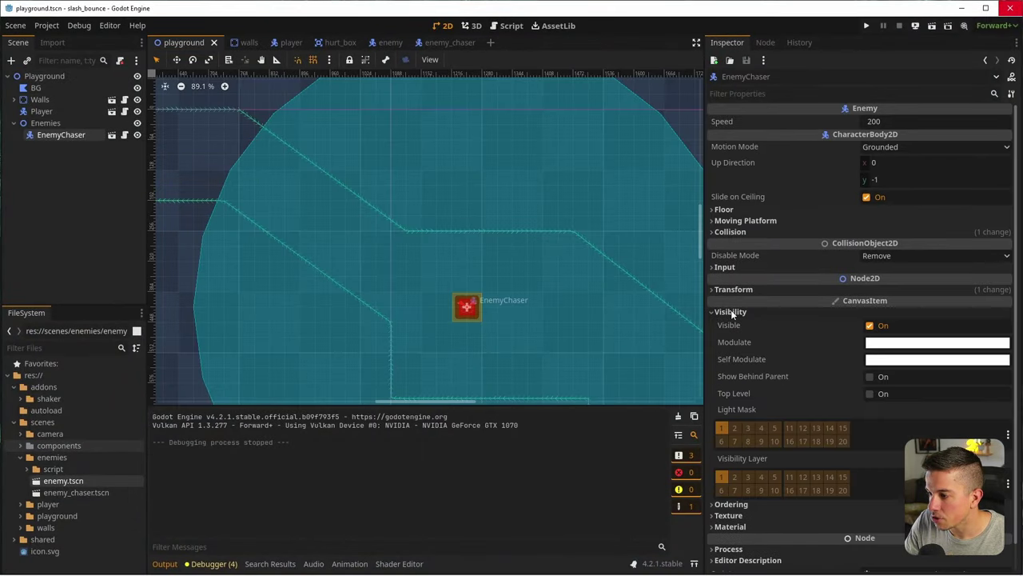
click(731, 231)
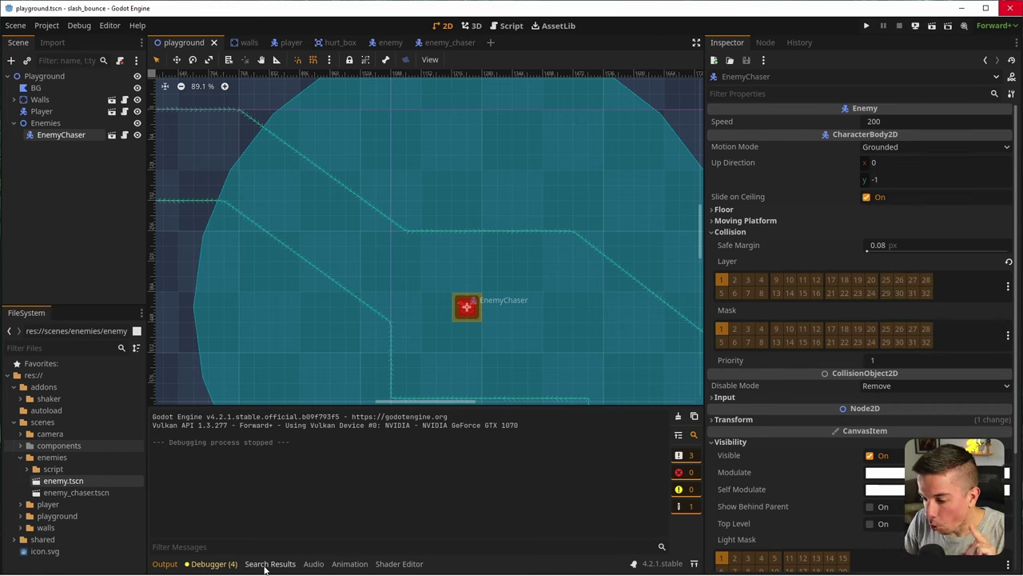
click(164, 564)
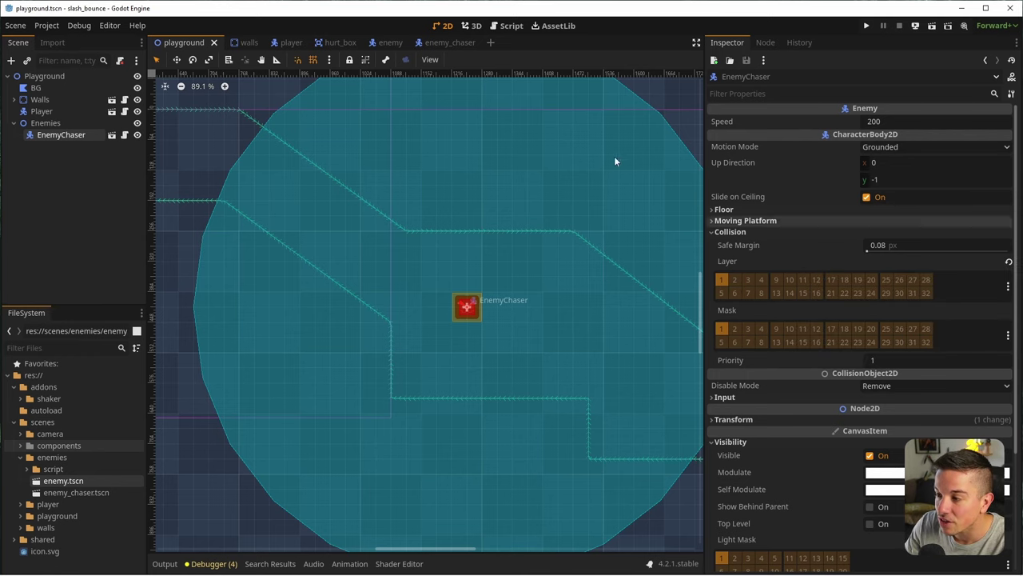
click(340, 42)
click(276, 44)
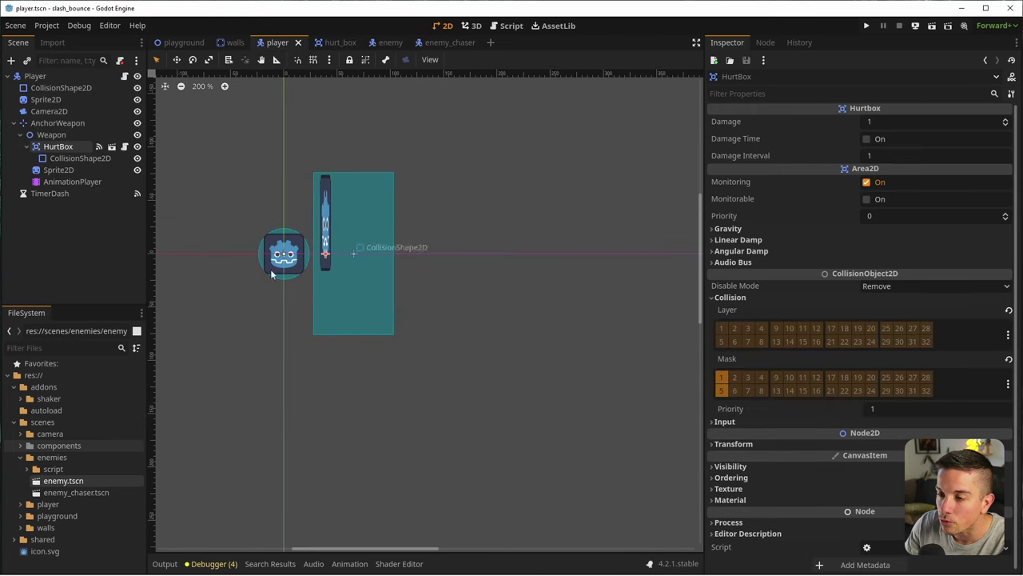
click(183, 43)
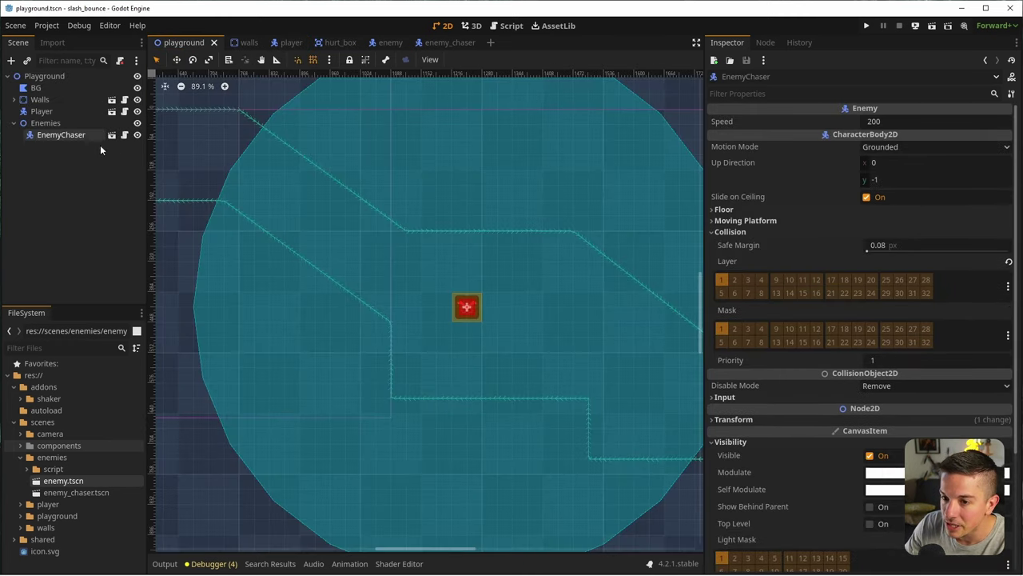
click(60, 136)
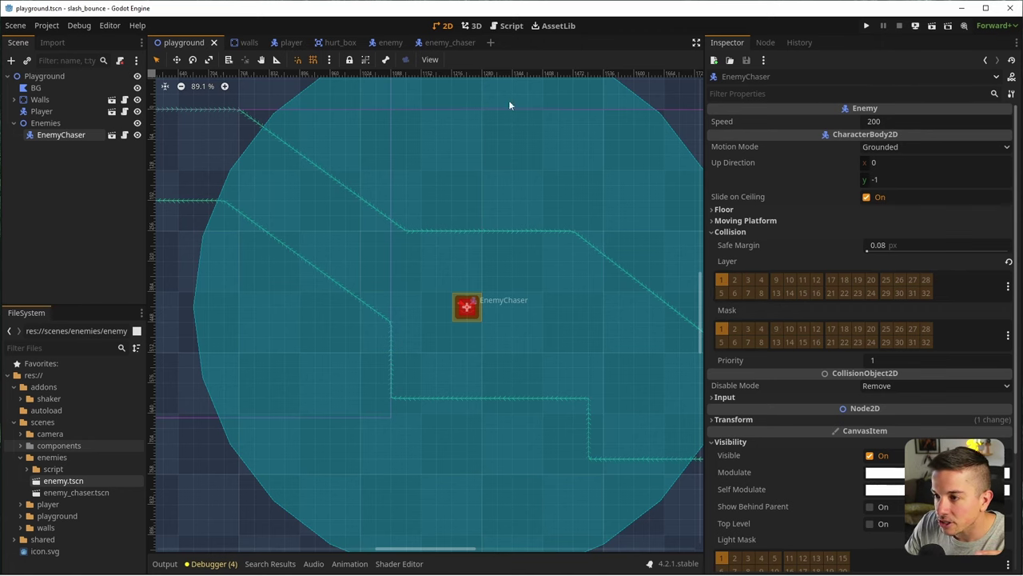
mouse_move(329, 45)
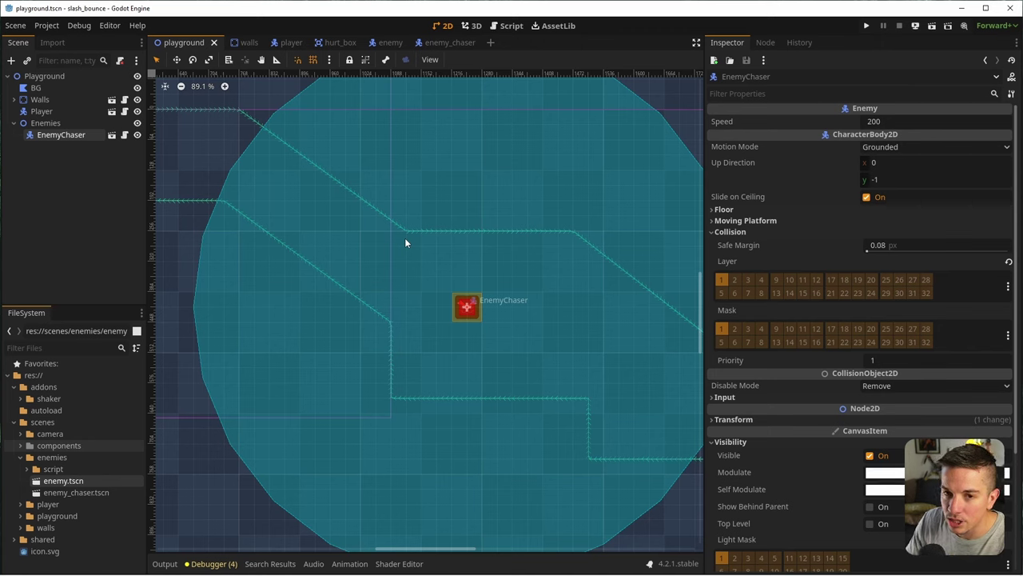
click(775, 279)
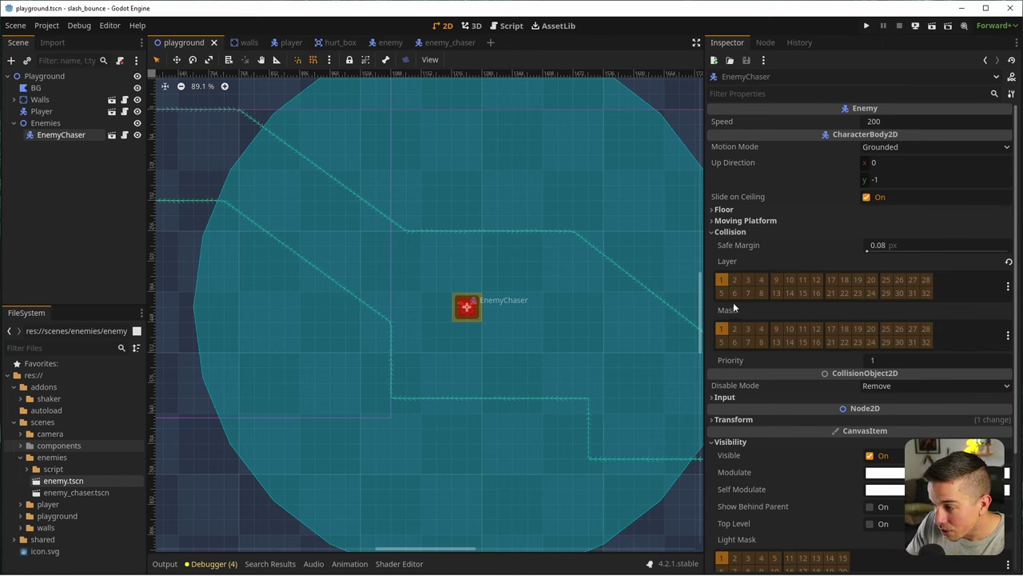
click(1008, 263)
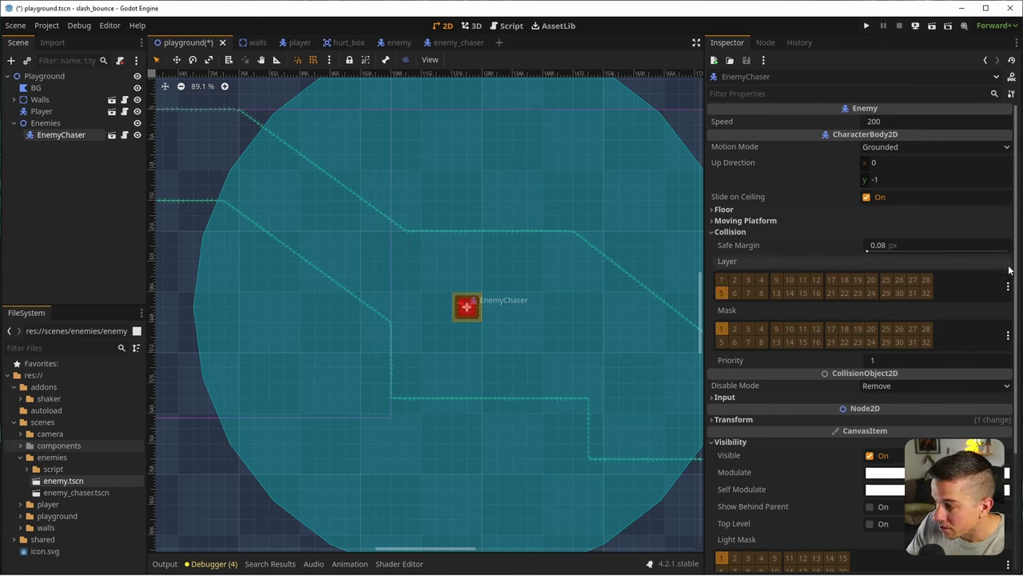
click(722, 293)
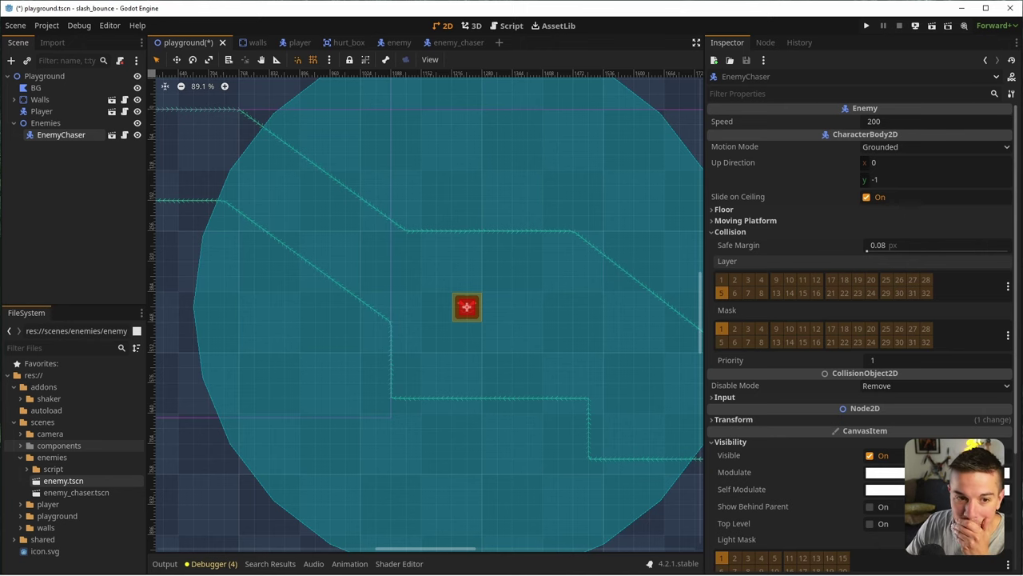
Run the game again full-window, lure the chaser enemy along the corridor while slashing at it, and stop the test
click(867, 27)
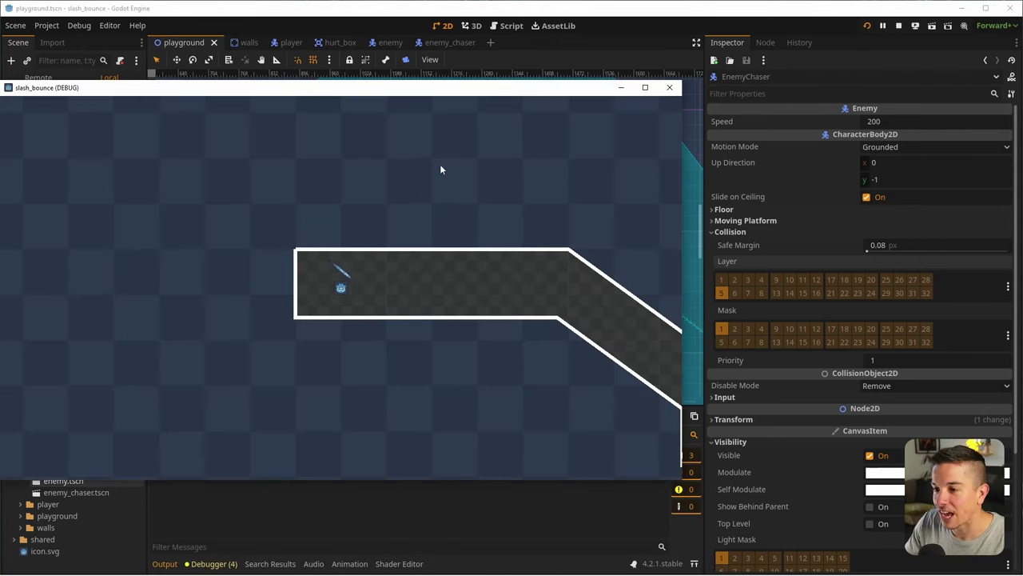
drag(377, 92, 423, 88)
double_click(423, 88)
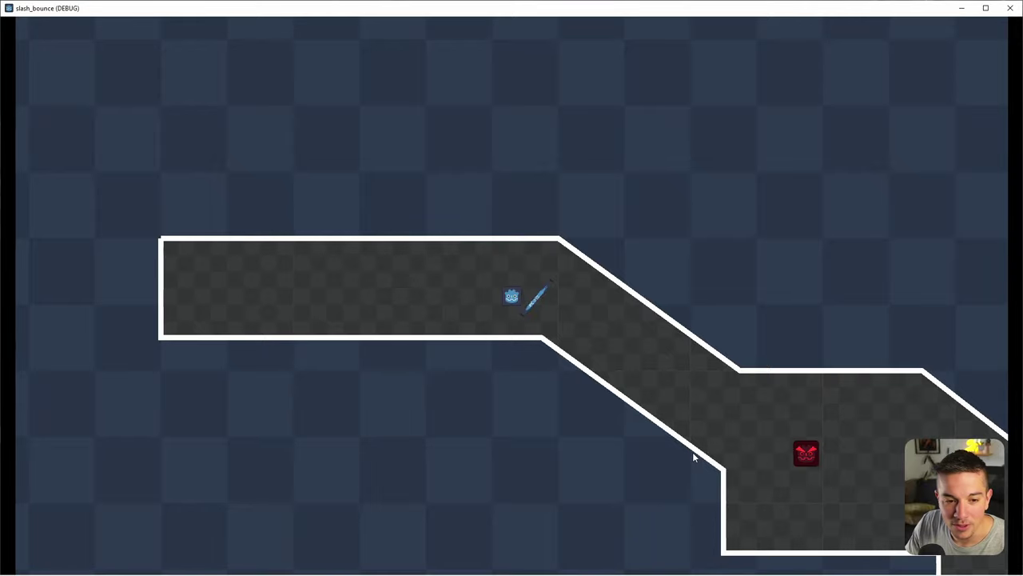
click(429, 397)
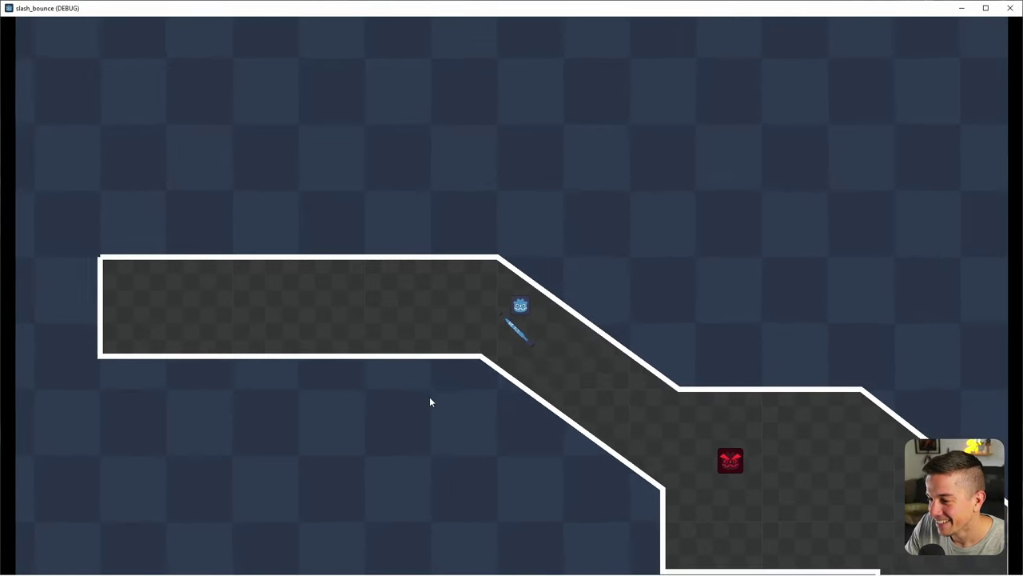
click(654, 405)
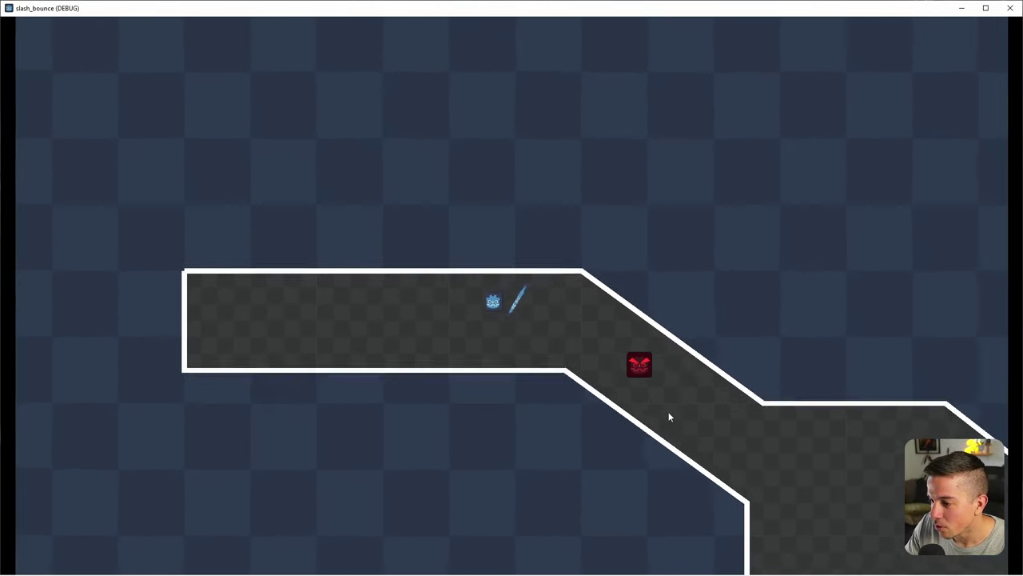
click(608, 306)
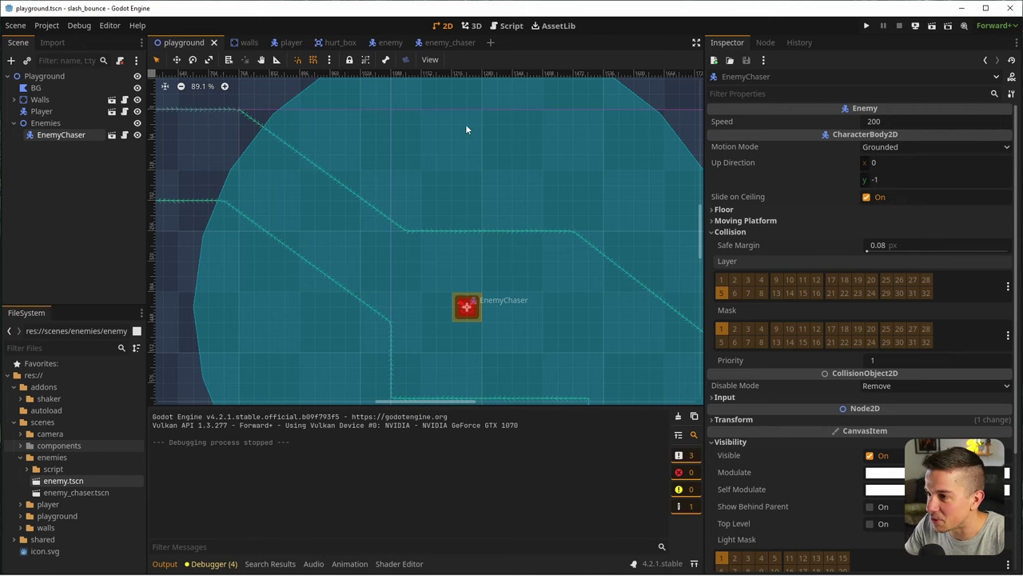
Check the HurtBox node's collision layer and mask in the enemy_chaser scene
click(166, 564)
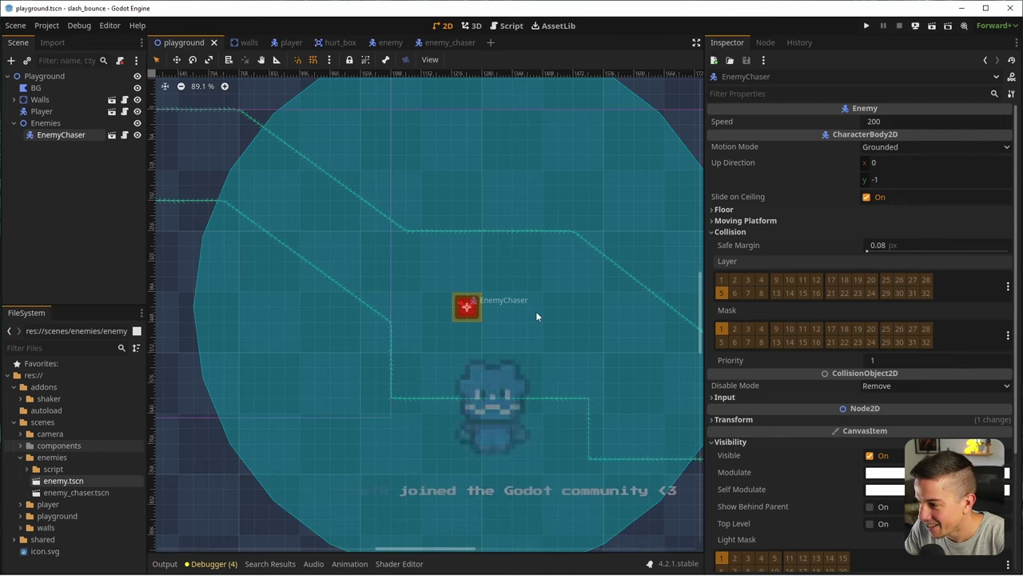
click(452, 44)
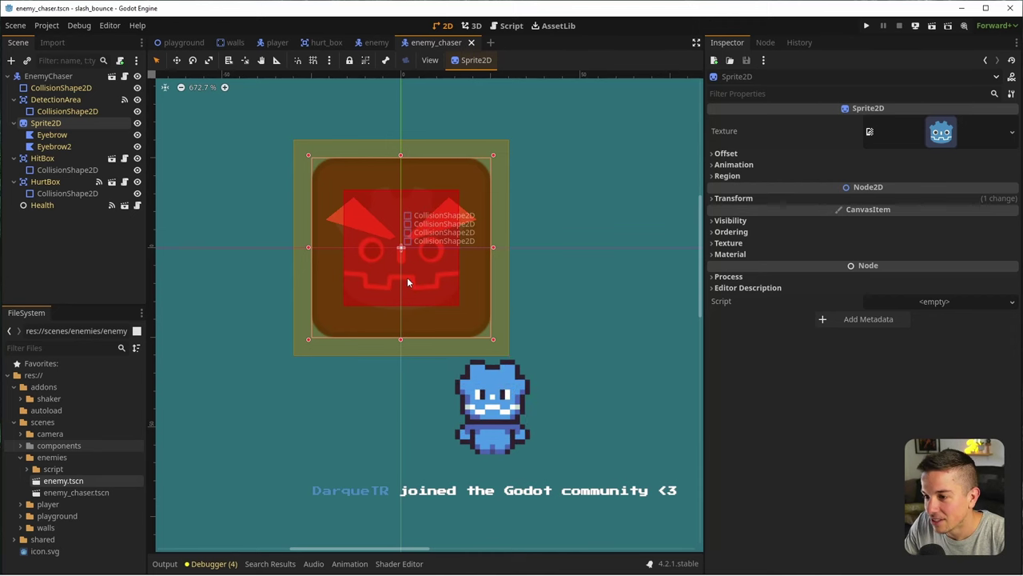
scroll(415, 281, up, 2)
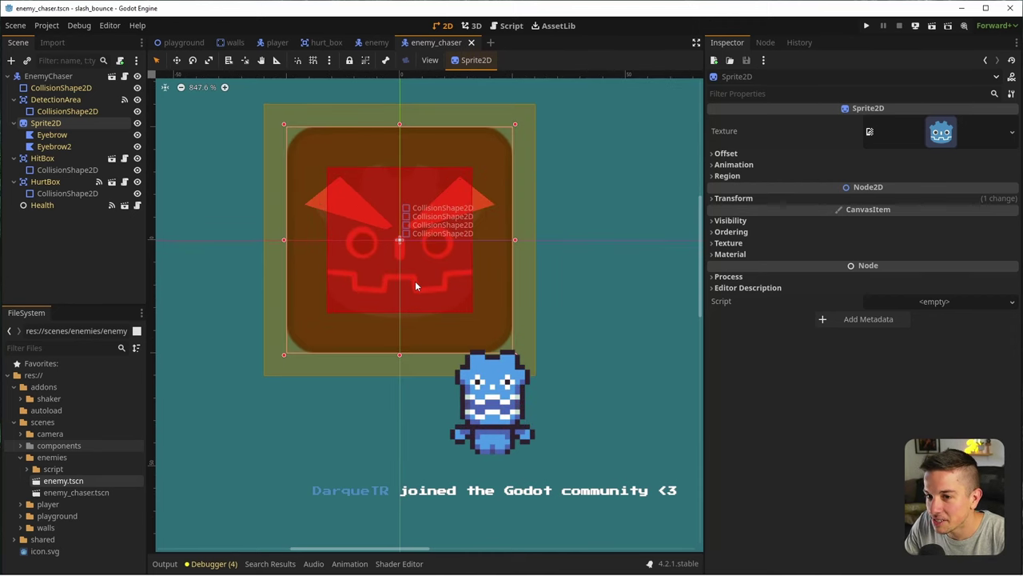
click(56, 181)
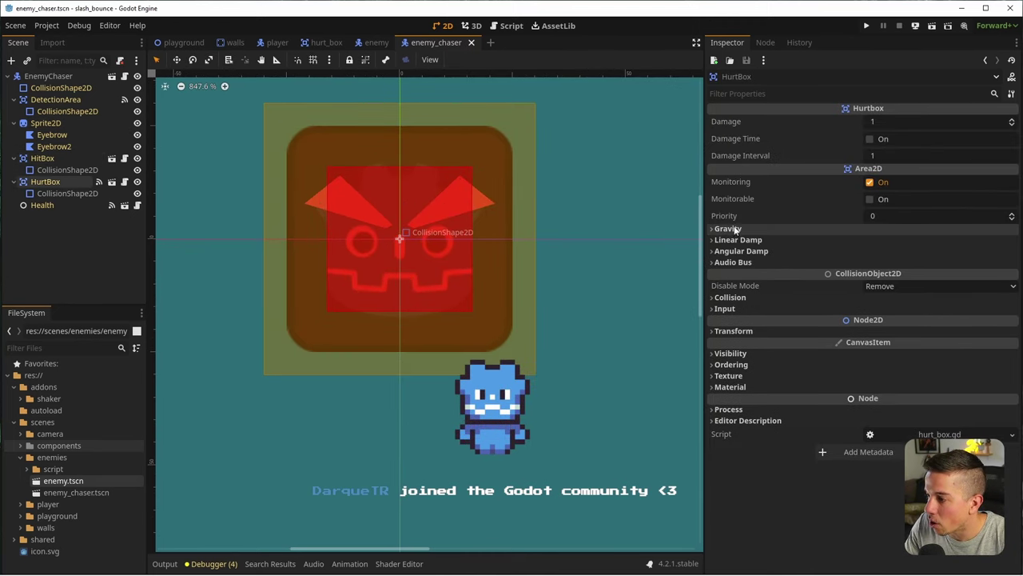
click(730, 297)
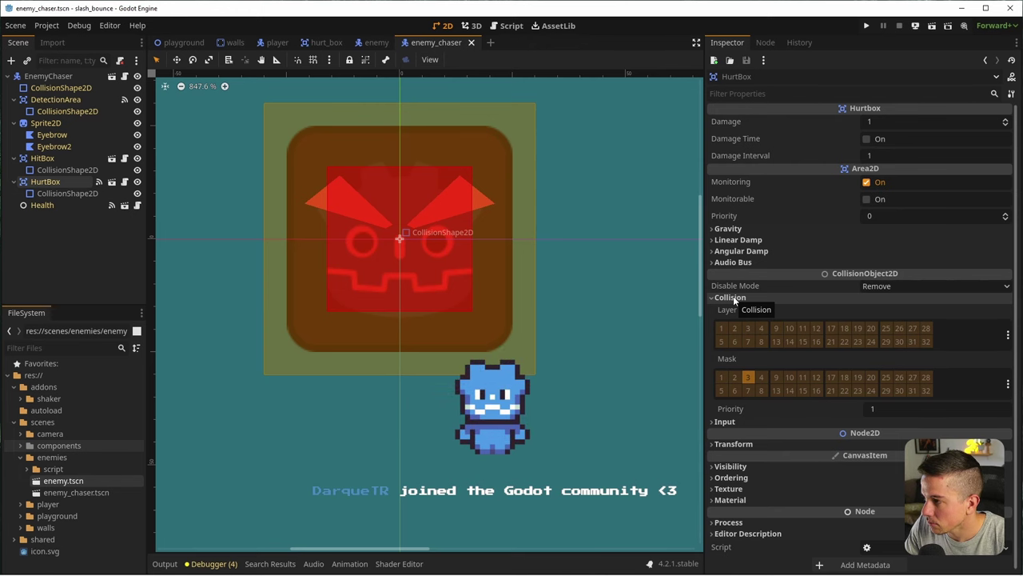
click(733, 296)
In the playground scene, delete the EnemyChaser instance, instantiate enemy_chaser.tscn as a child of Enemies, and save
click(184, 42)
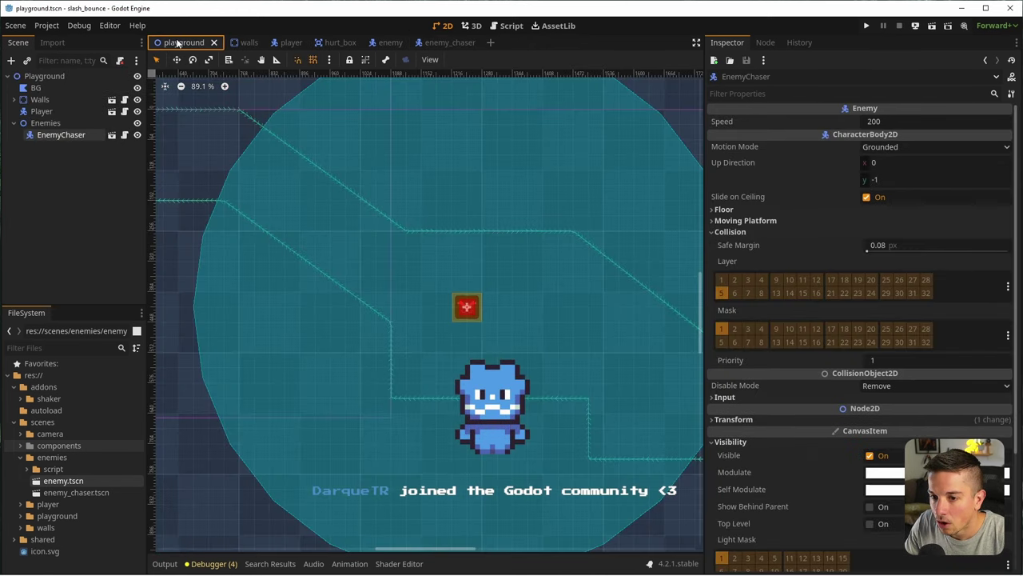
click(51, 135)
key(Delete)
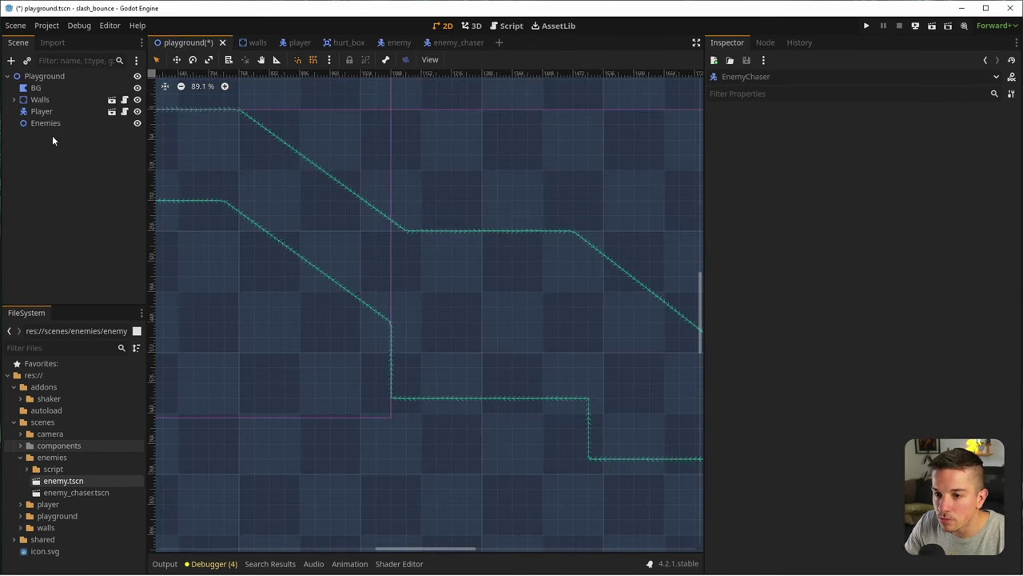
right_click(67, 123)
click(103, 142)
text(enemy_chaser)
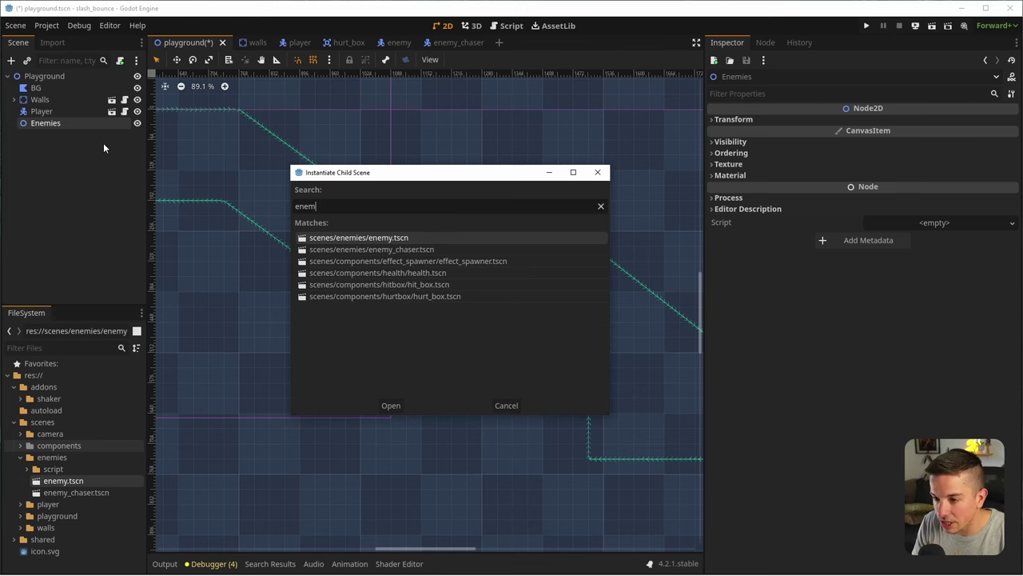
key(Return)
key(ctrl+s)
Move the new EnemyChaser instance into the wider room at the far end of the corridor and save the scene
scroll(349, 262, down, 8)
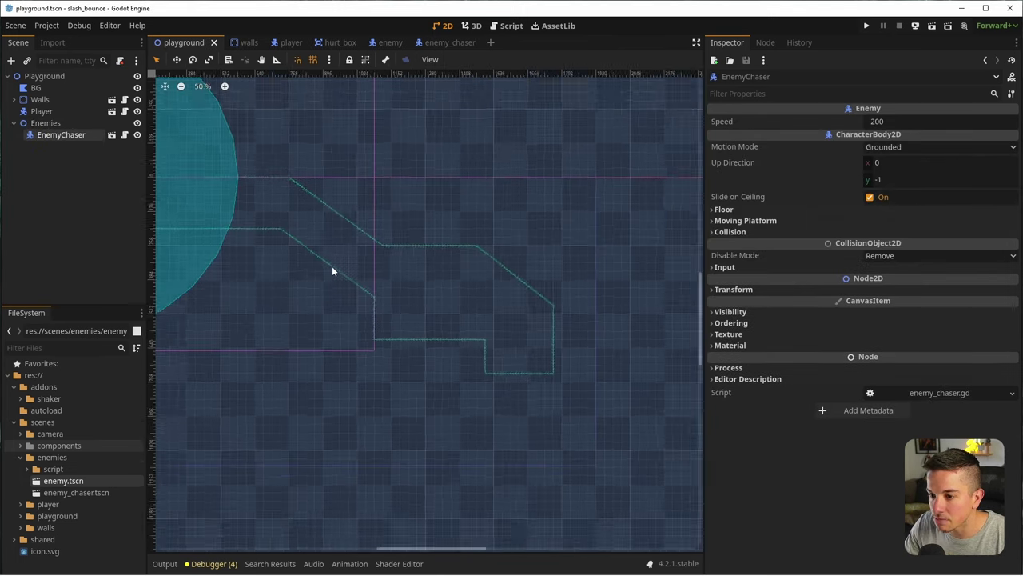
drag(247, 223, 506, 301)
key(ctrl+s)
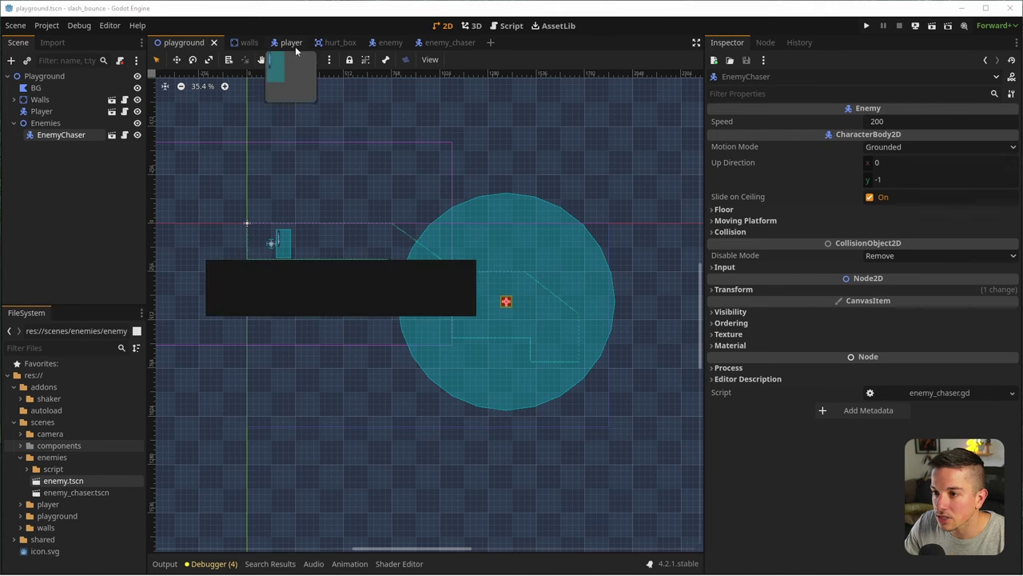
Open the hurt_box scene's script and set a breakpoint on line 19, the take_damage check in _on_area_entered
click(295, 42)
click(112, 147)
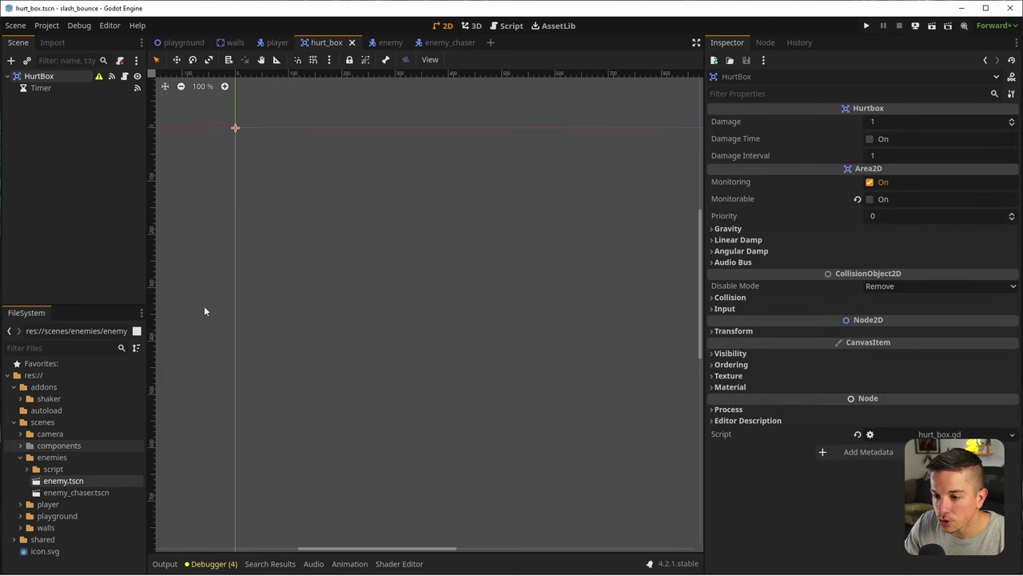
click(123, 75)
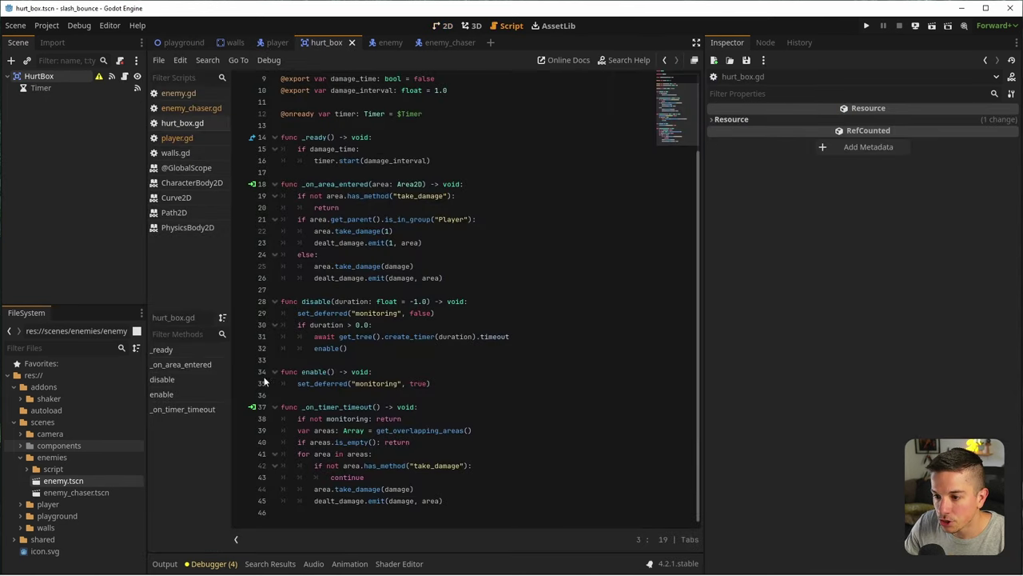
Run the game full-window and move the player toward the chaser enemy to trigger the hurt box breakpoint
click(867, 25)
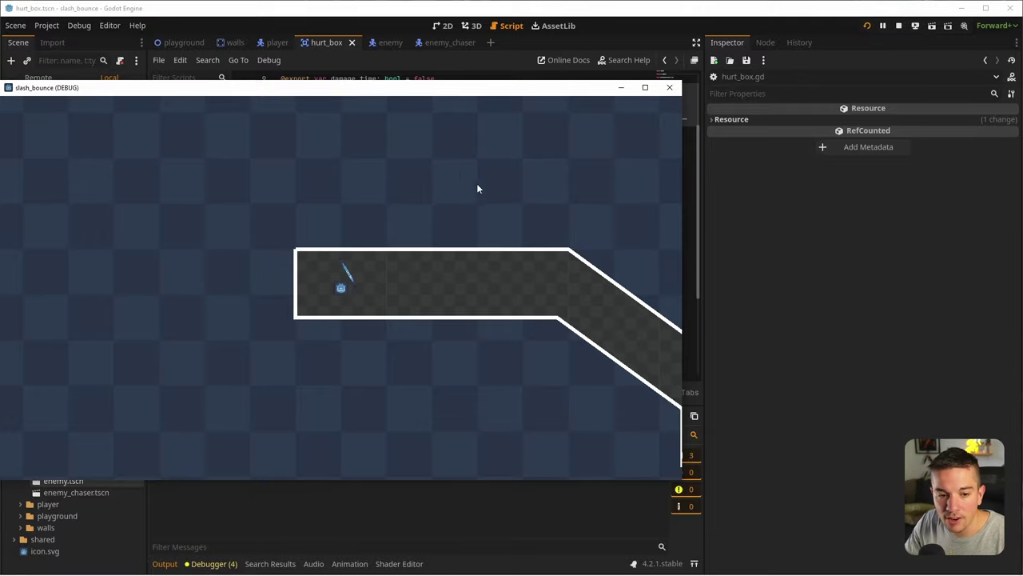
drag(439, 95, 494, 113)
double_click(494, 113)
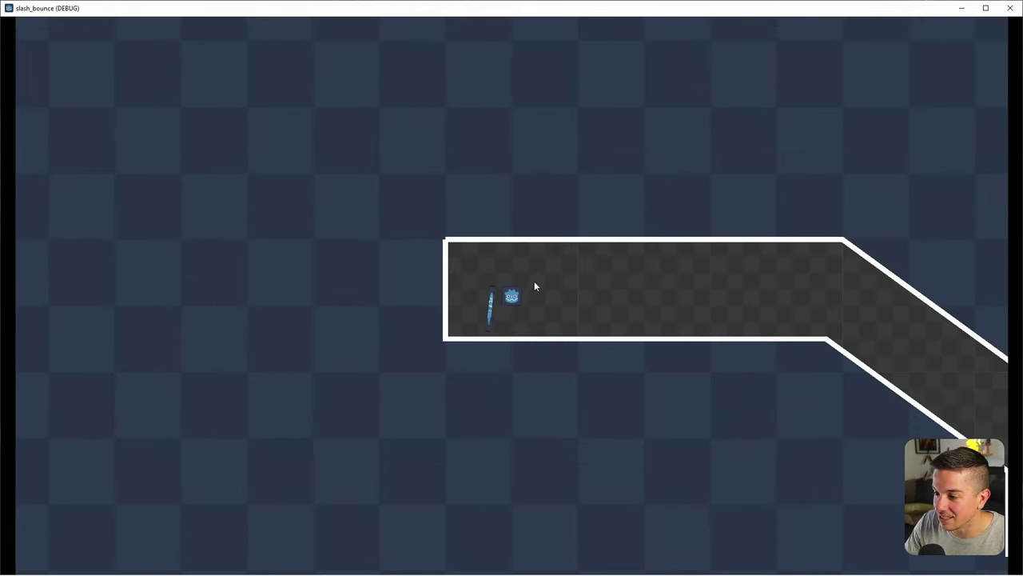
key(d)
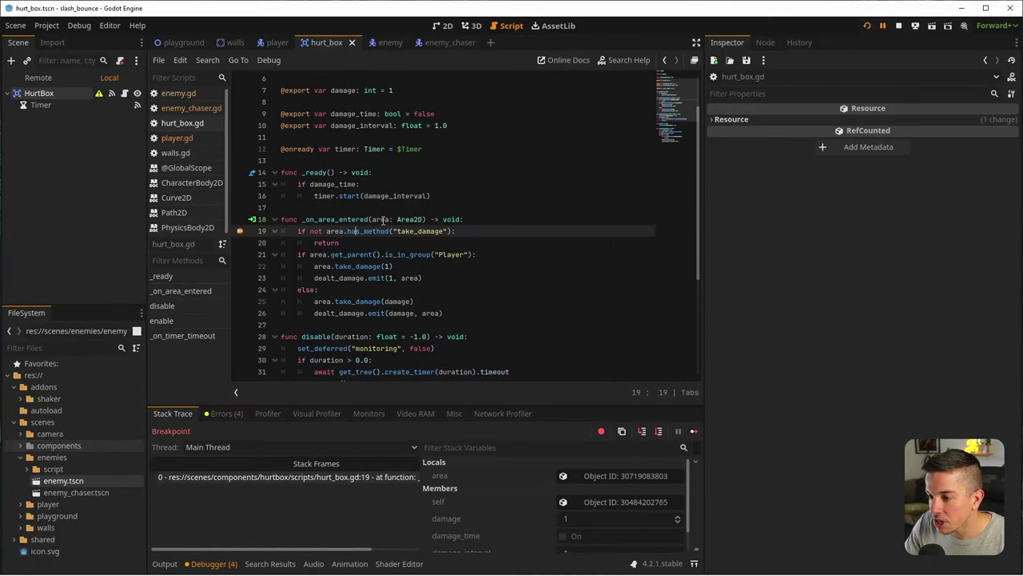
Step through _on_area_entered to the area.take_damage(damage) call and inspect the hit area's linked health node
click(641, 431)
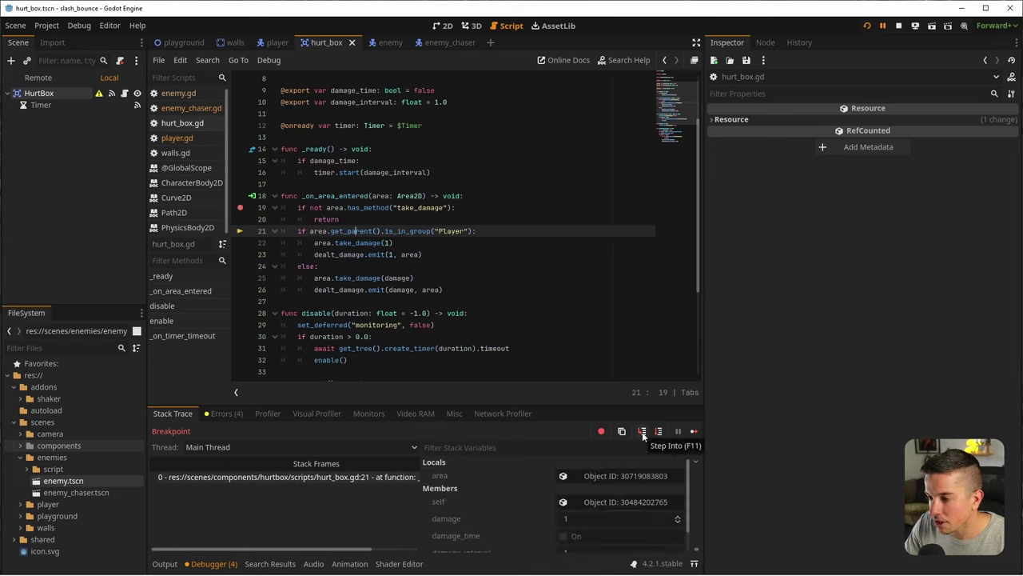
click(641, 432)
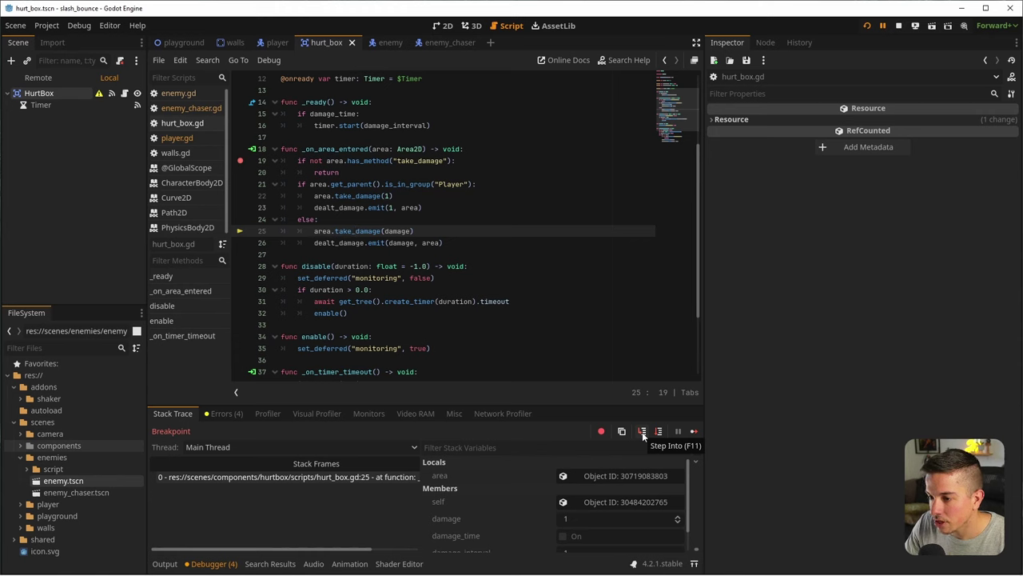
click(611, 474)
click(927, 119)
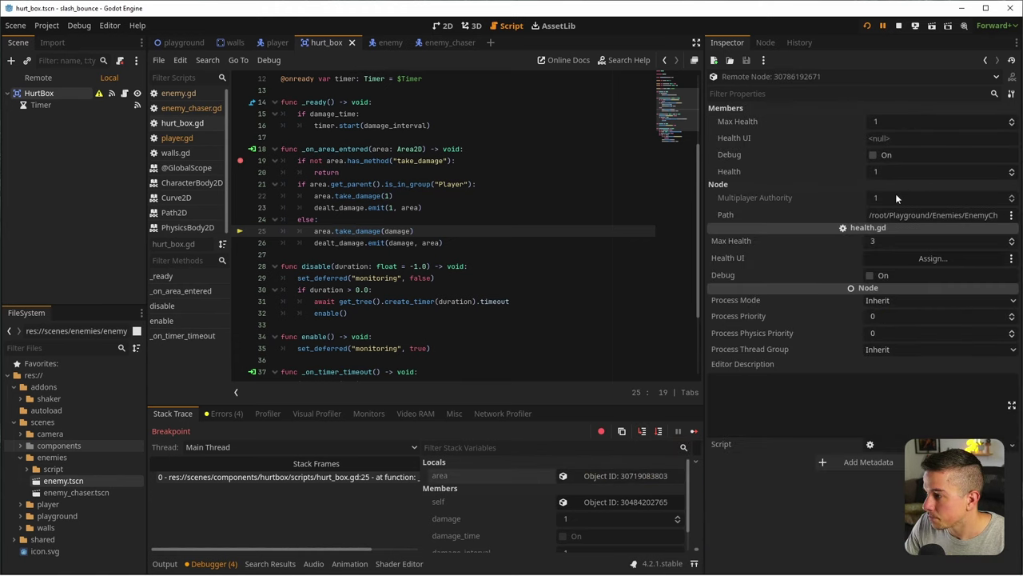
Step into take_damage in hit_box.gd and on into remove_health in health.gd
click(643, 432)
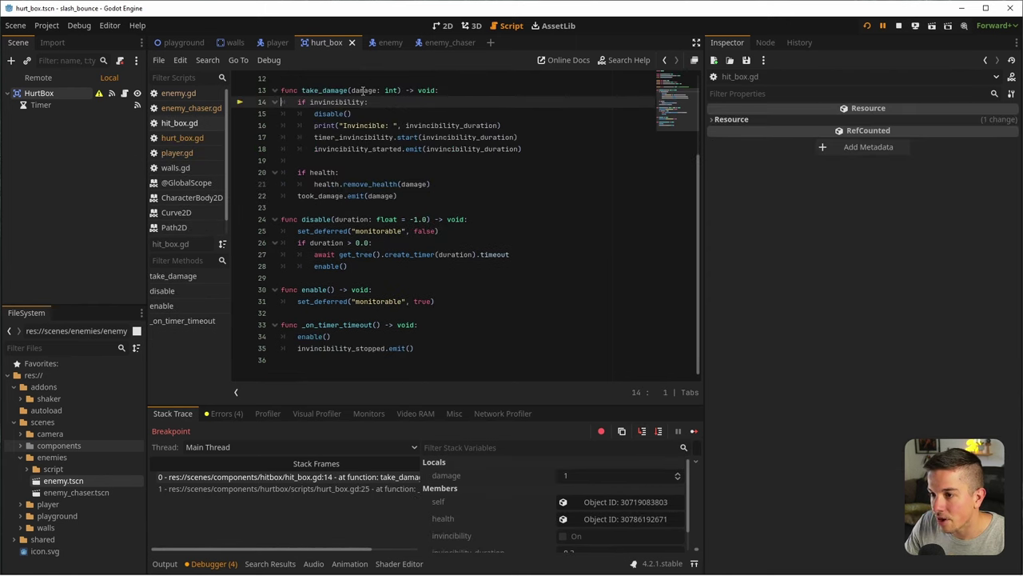
mouse_move(363, 91)
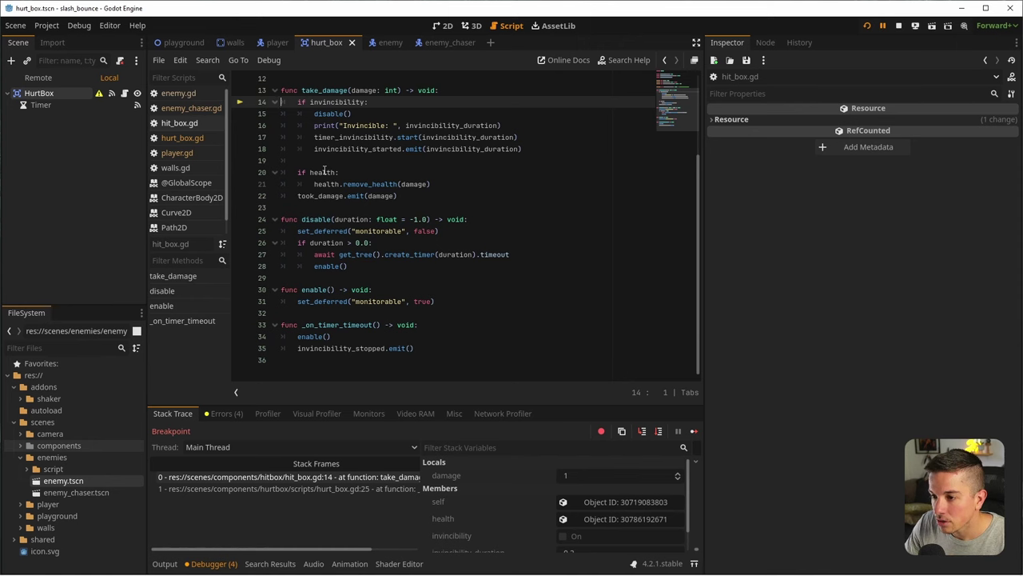
click(641, 432)
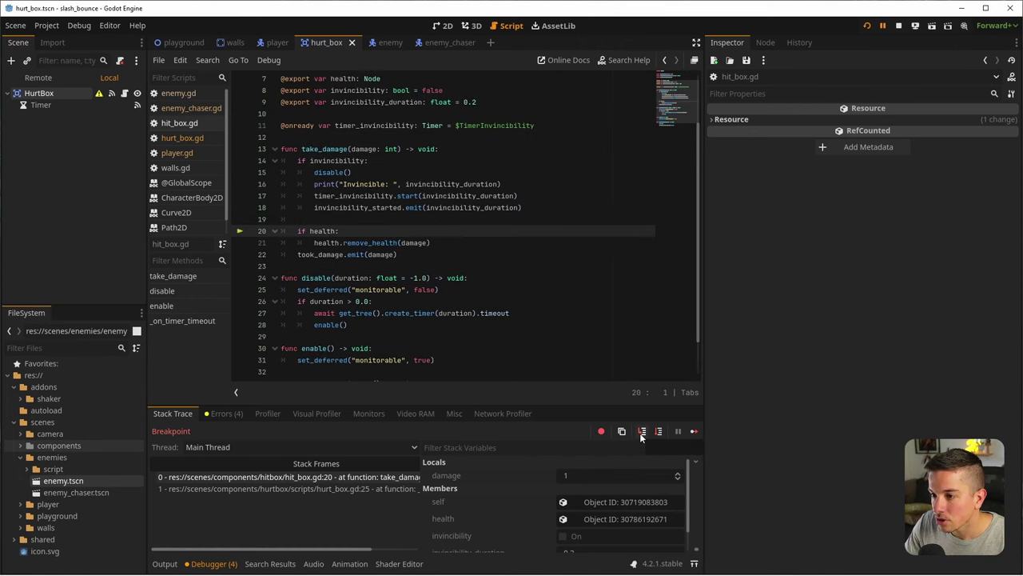
click(641, 432)
click(641, 431)
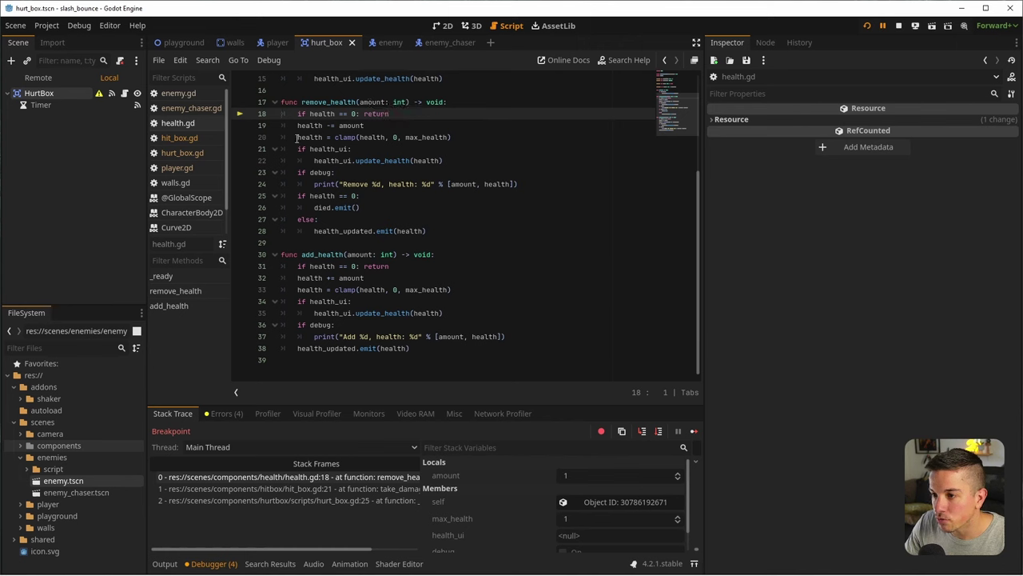
Step through remove_health past the died signal into the enemy's _on_health_died handler
click(641, 432)
click(641, 432)
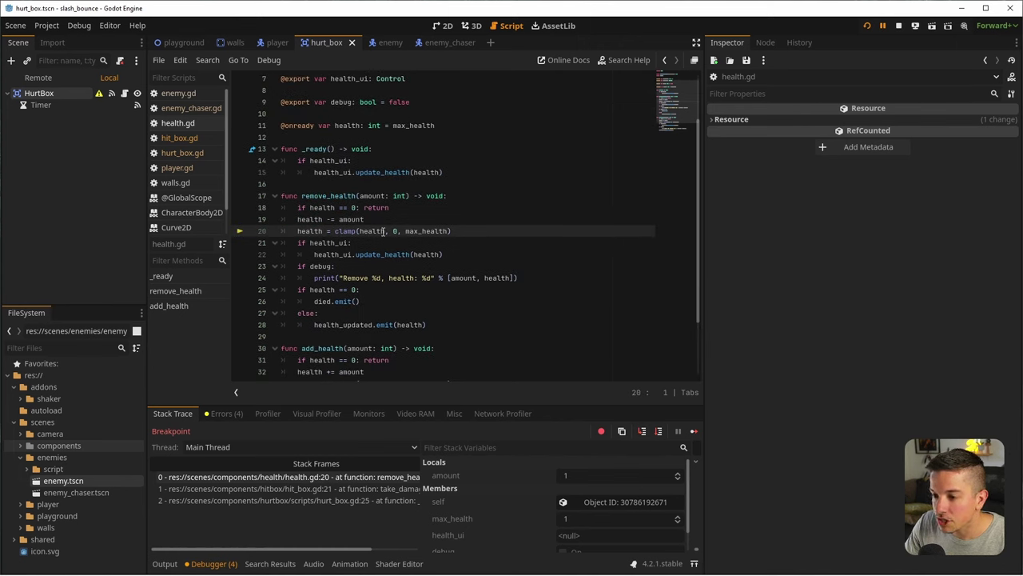
click(641, 432)
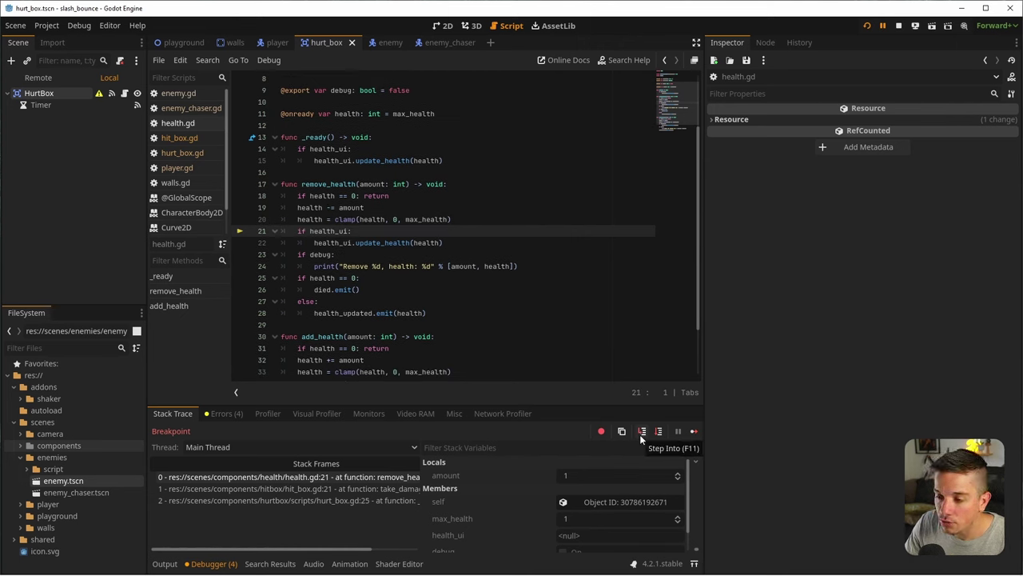
click(641, 432)
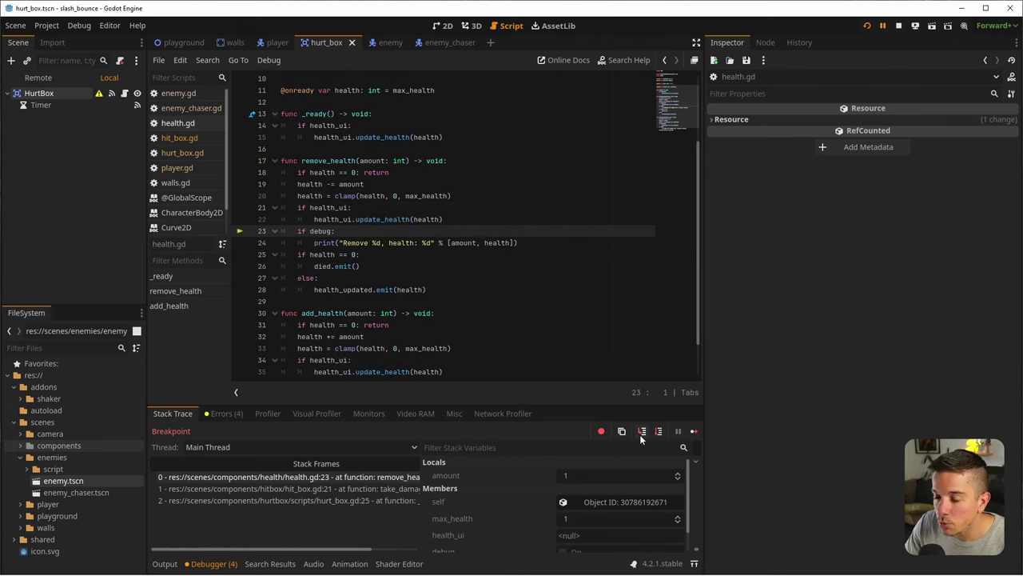
click(641, 431)
click(641, 432)
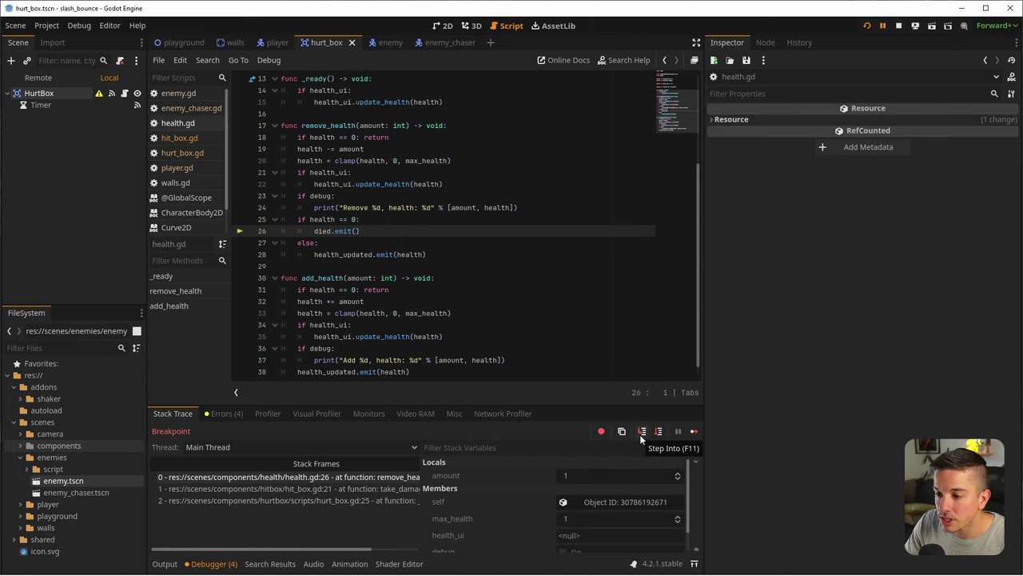
click(640, 436)
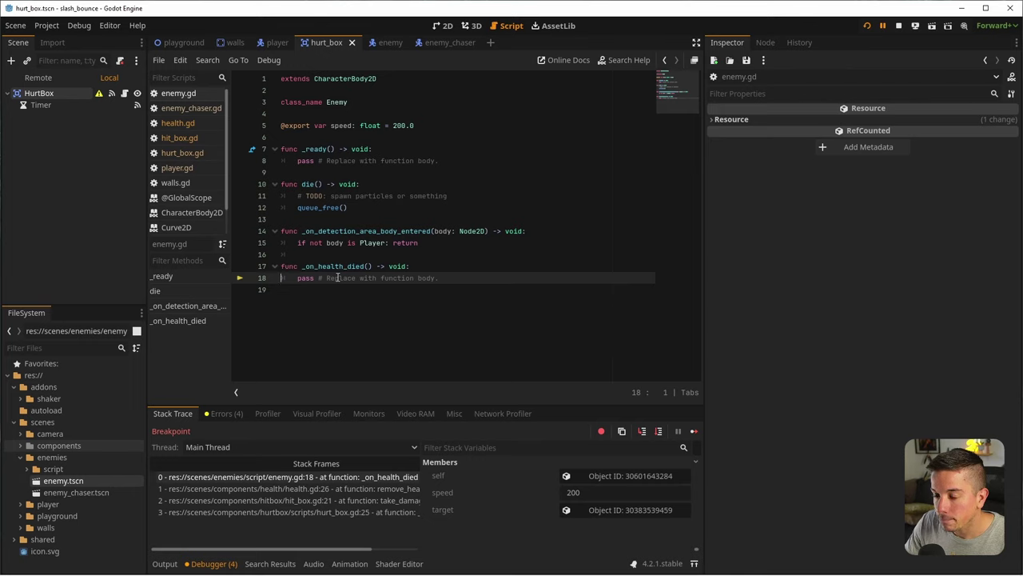
Replace the placeholder body of _on_health_died in enemy.gd with die() and restart the game
click(520, 277)
key(shift+Home)
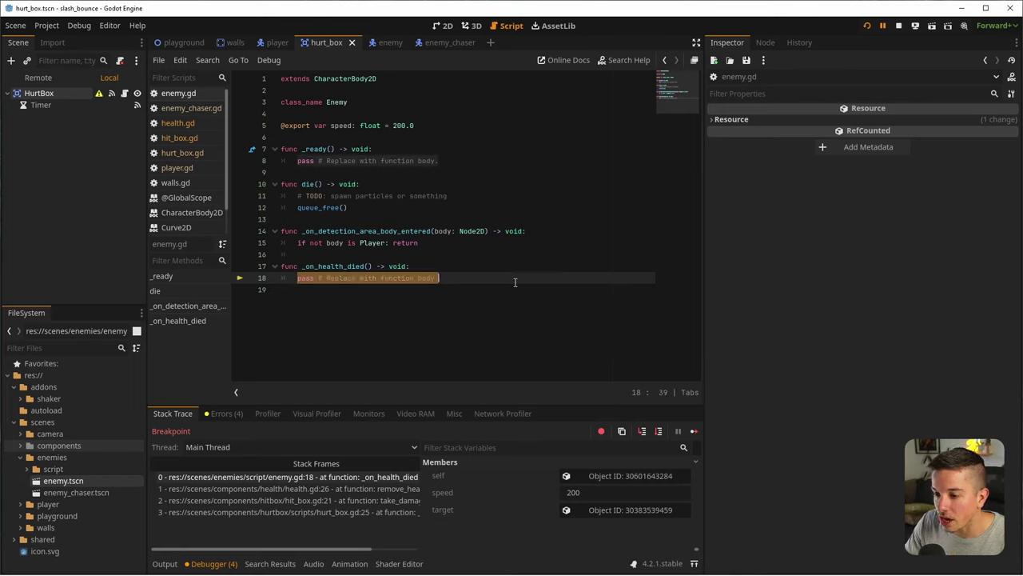
text(qie()
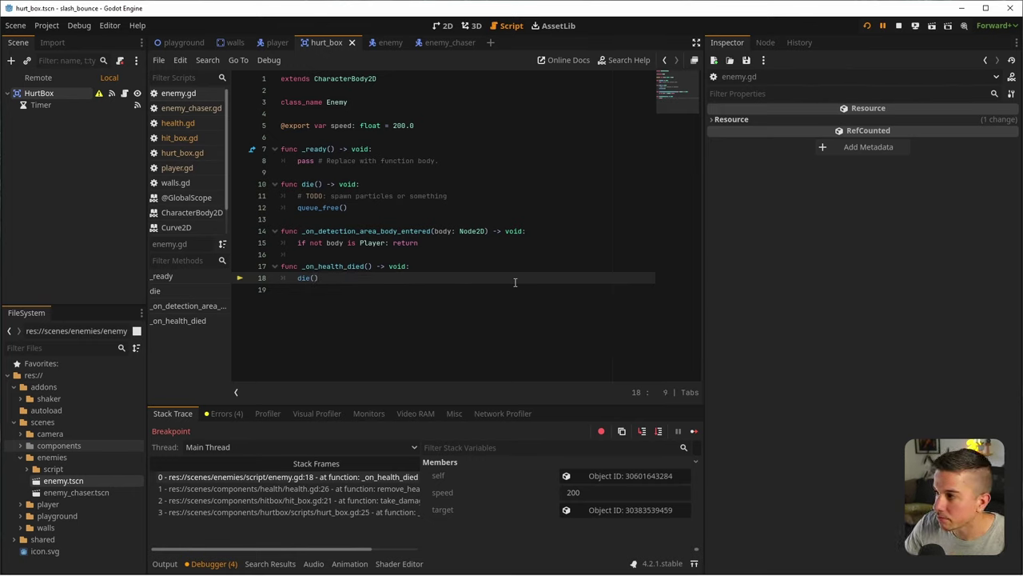
click(868, 25)
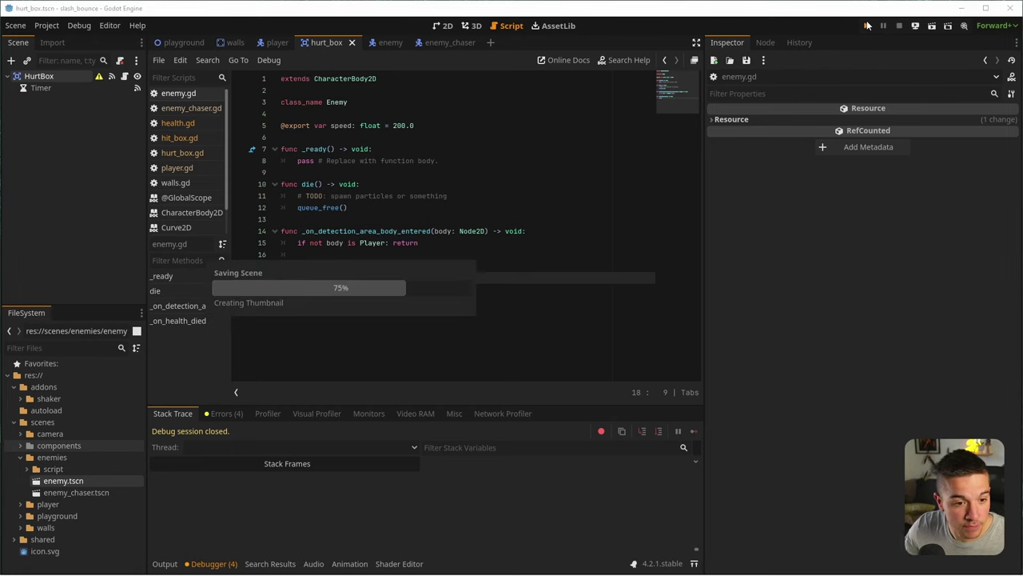
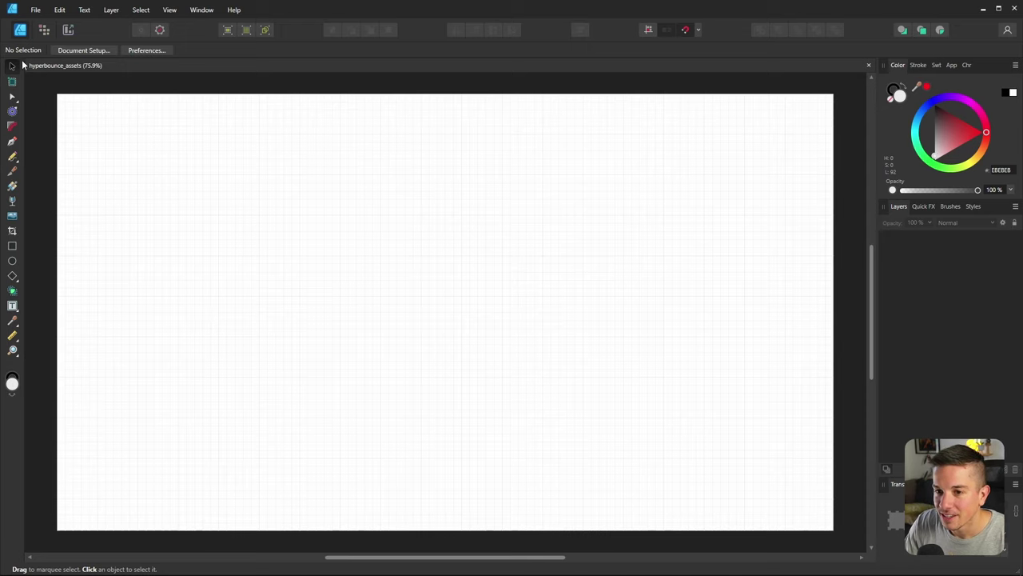
In Affinity Designer, draw a small square artboard in the hyperbounce_assets document and rename it player
click(12, 82)
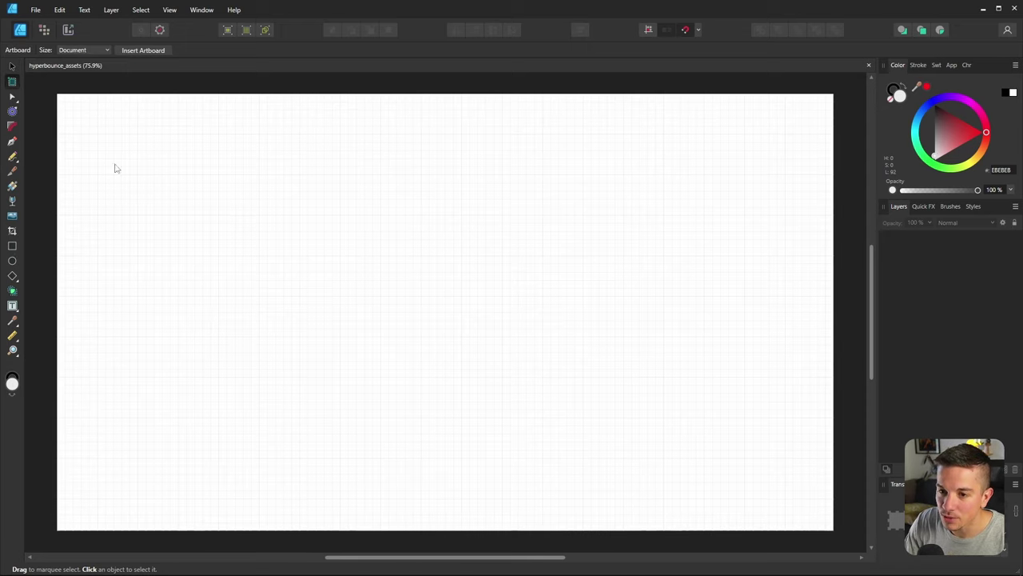
mouse_move(173, 148)
mouse_down()
mouse_move(312, 285)
mouse_move(278, 267)
mouse_move(278, 253)
mouse_up()
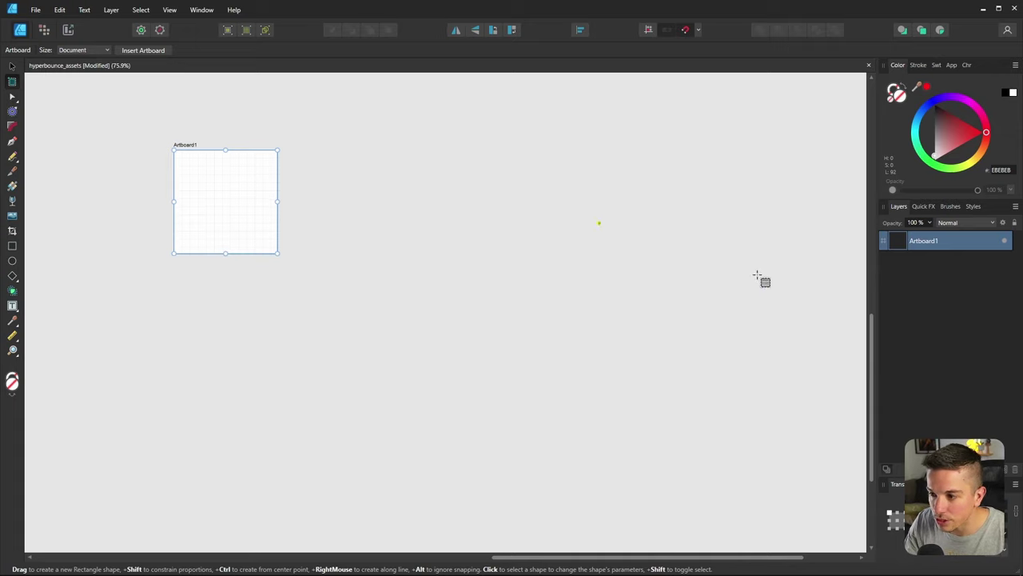
double_click(932, 242)
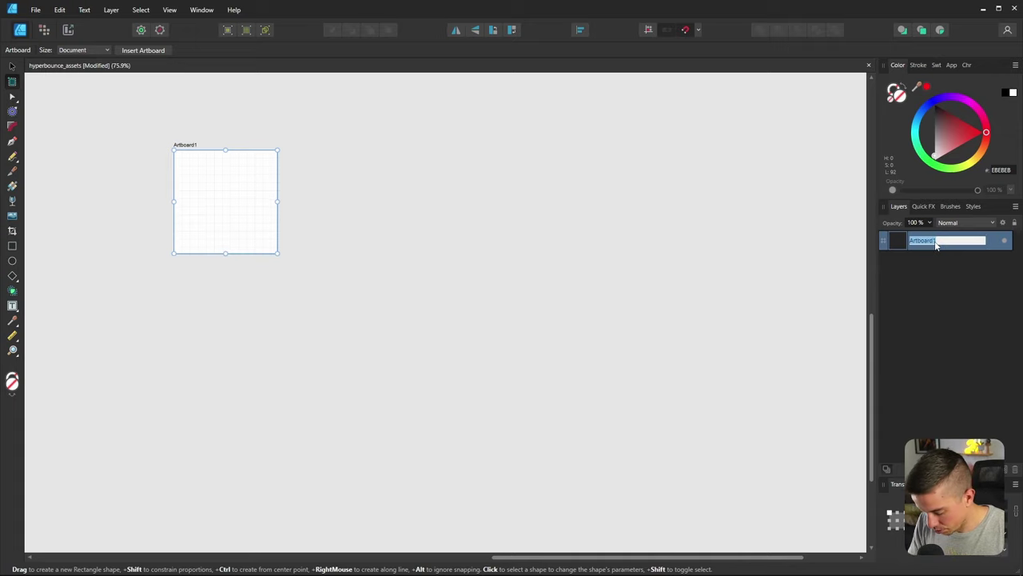
text(player)
key(Return)
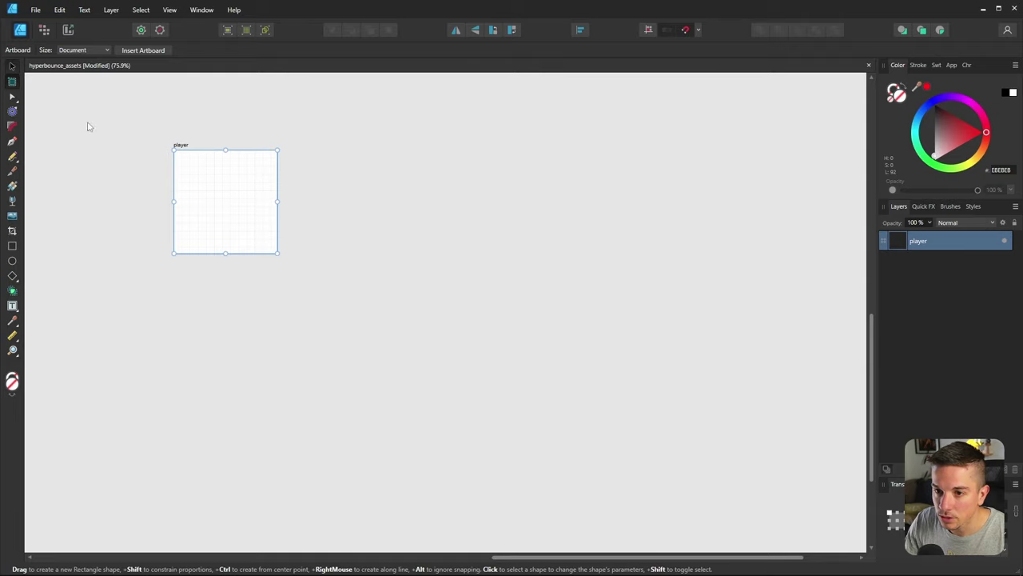
Duplicate the player artboard to the right of the original and rename the copy enemy
key(v)
ctrl+drag(183, 149, 320, 157)
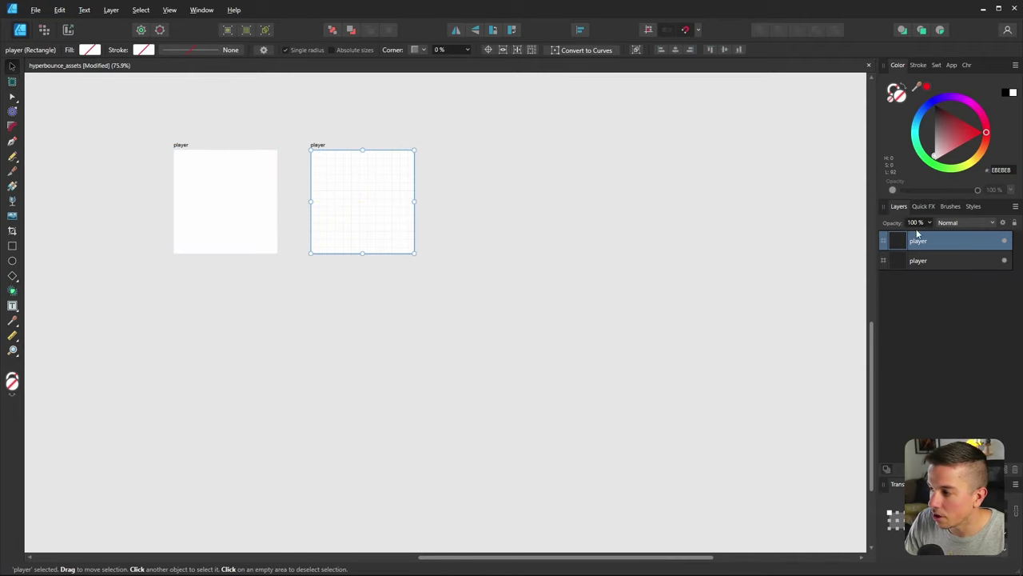
double_click(943, 240)
text(enemy)
key(Return)
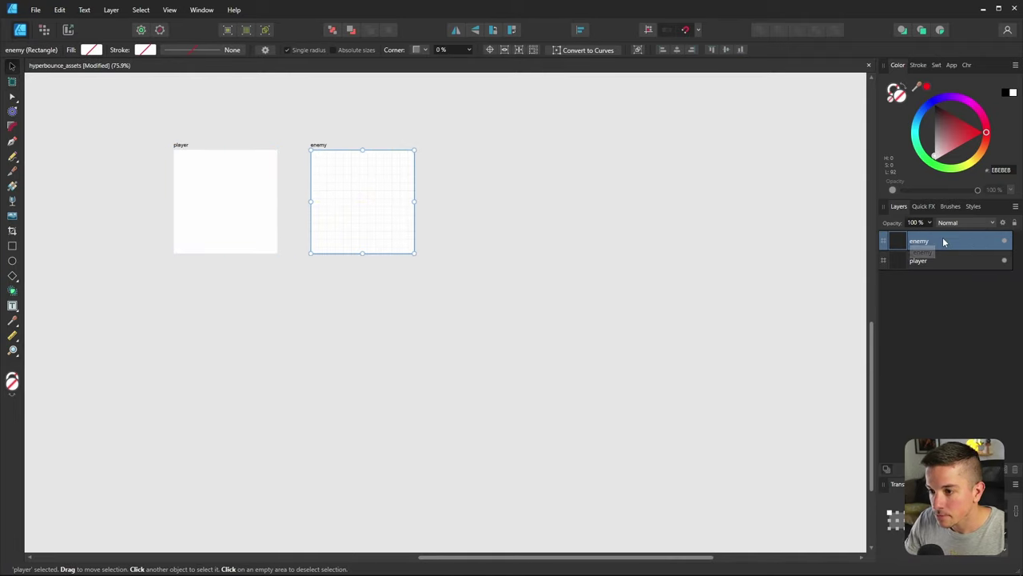
click(428, 233)
Nudge the enemy artboard slightly to the right and save the document
ctrl+scroll(386, 180, up, 2)
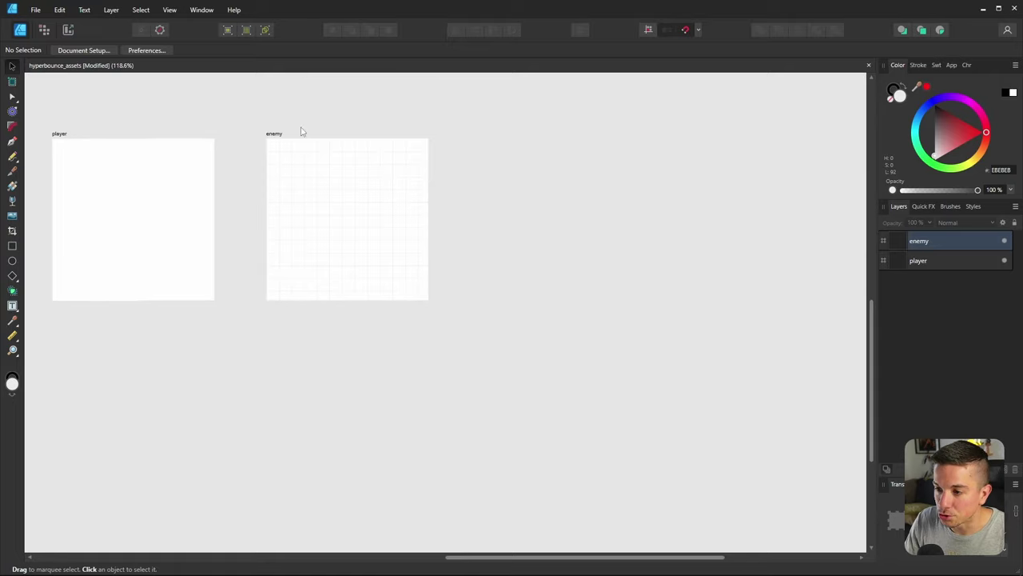
click(277, 138)
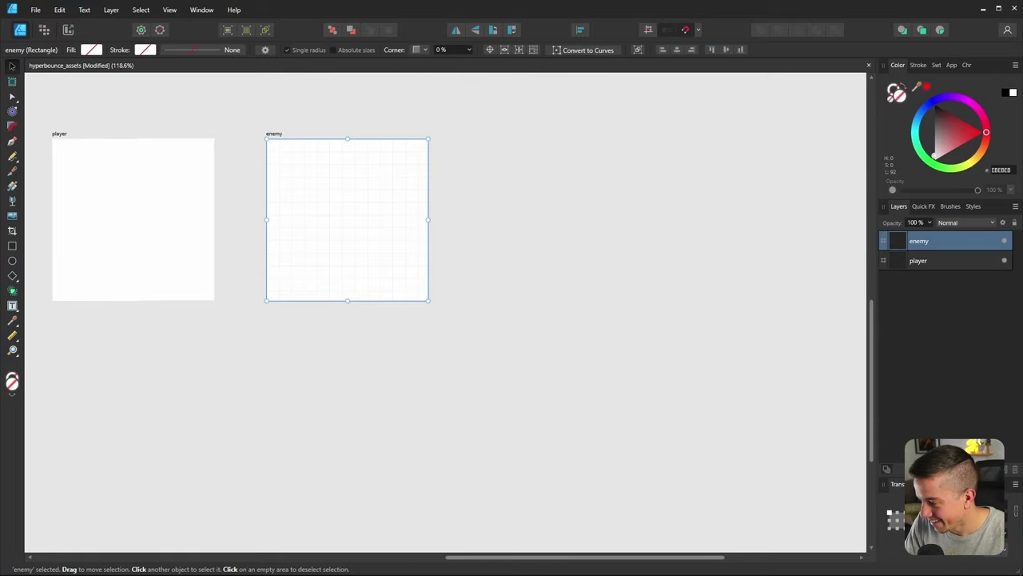
key(Right)
key(ctrl+s)
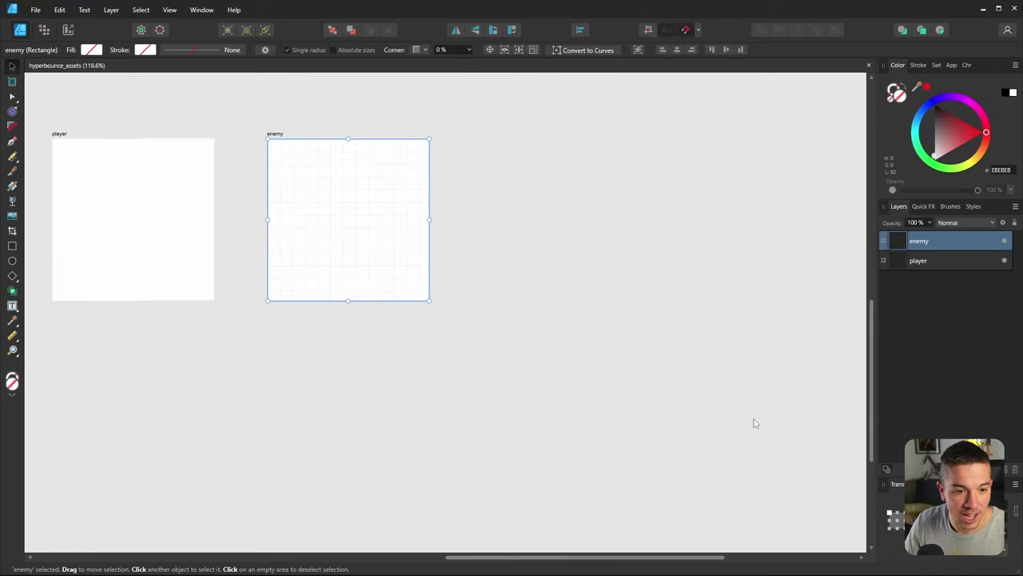
click(477, 299)
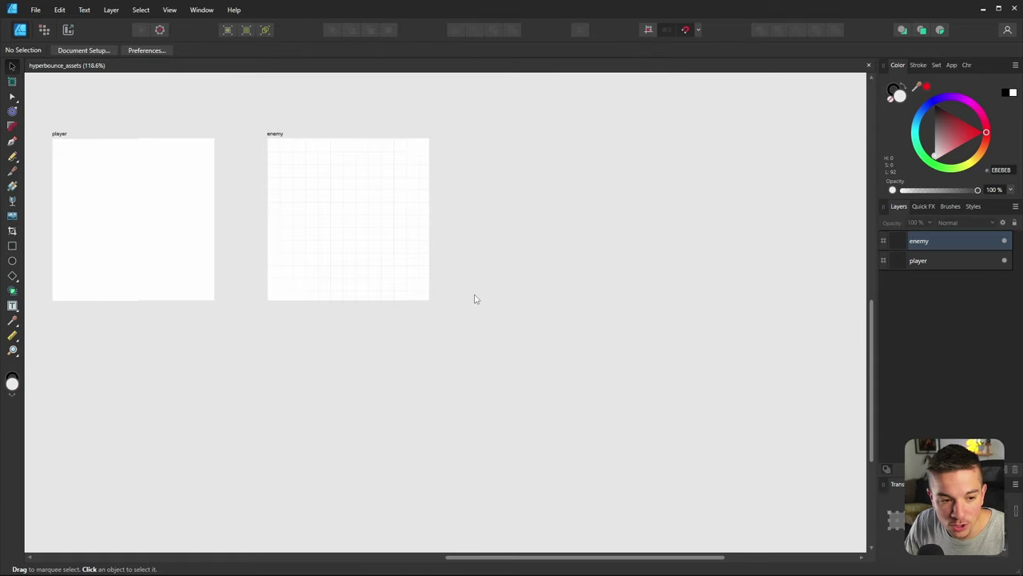
Duplicate the player artboard below the original, rename the copy circle_256 and save the document
ctrl+scroll(411, 146, down, 3)
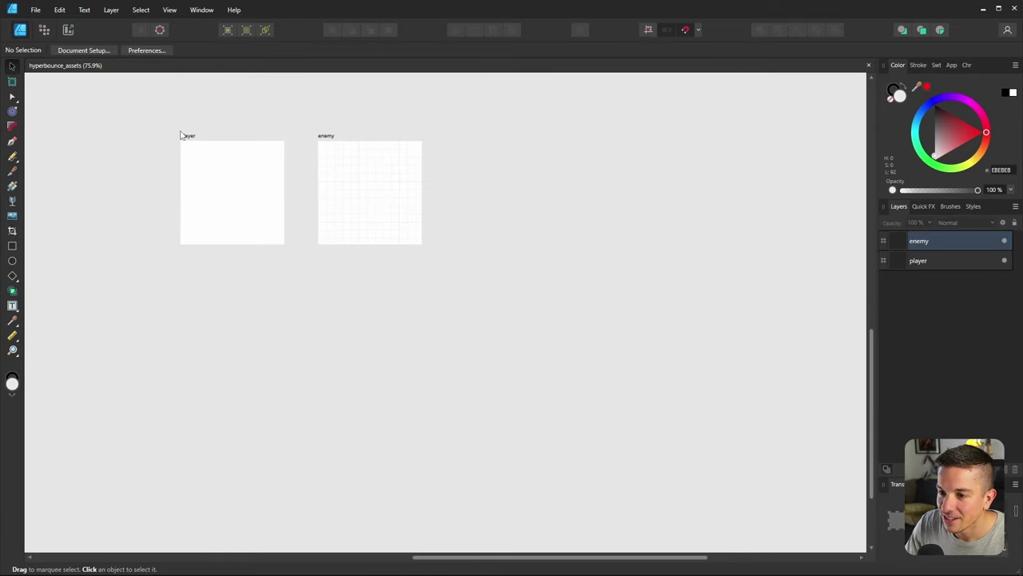
click(188, 139)
ctrl+drag(190, 139, 190, 302)
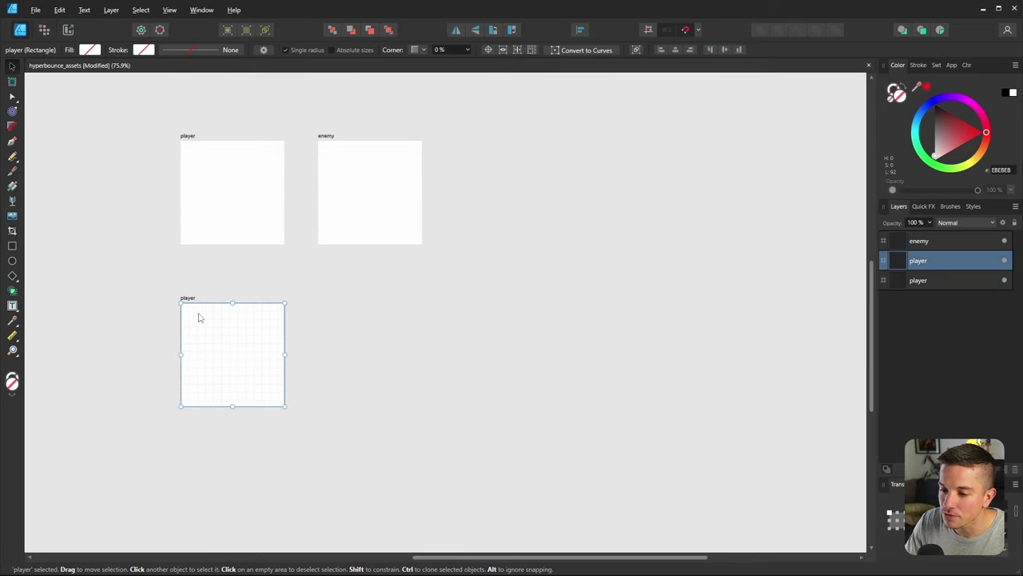
double_click(927, 262)
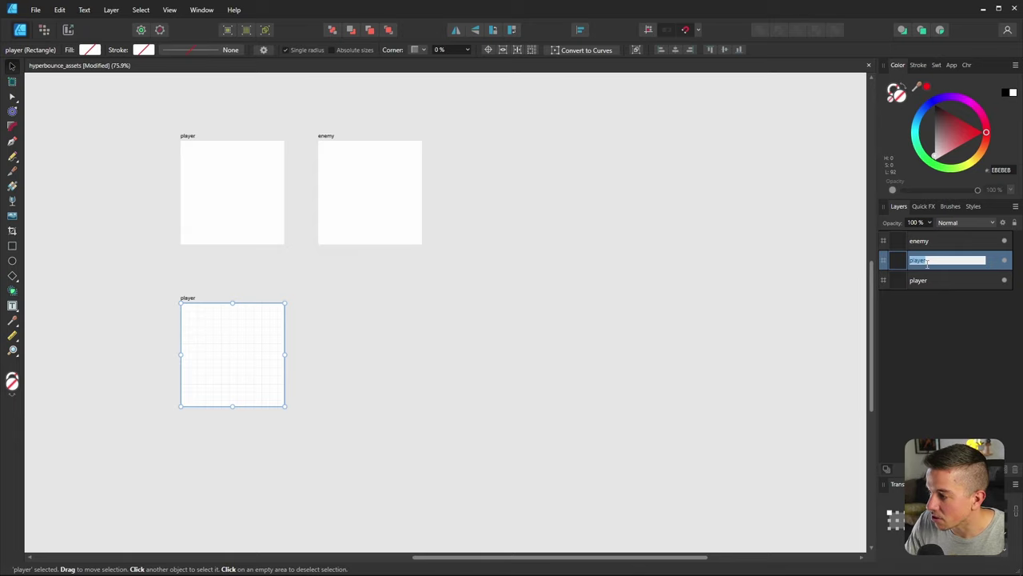
text(circle)
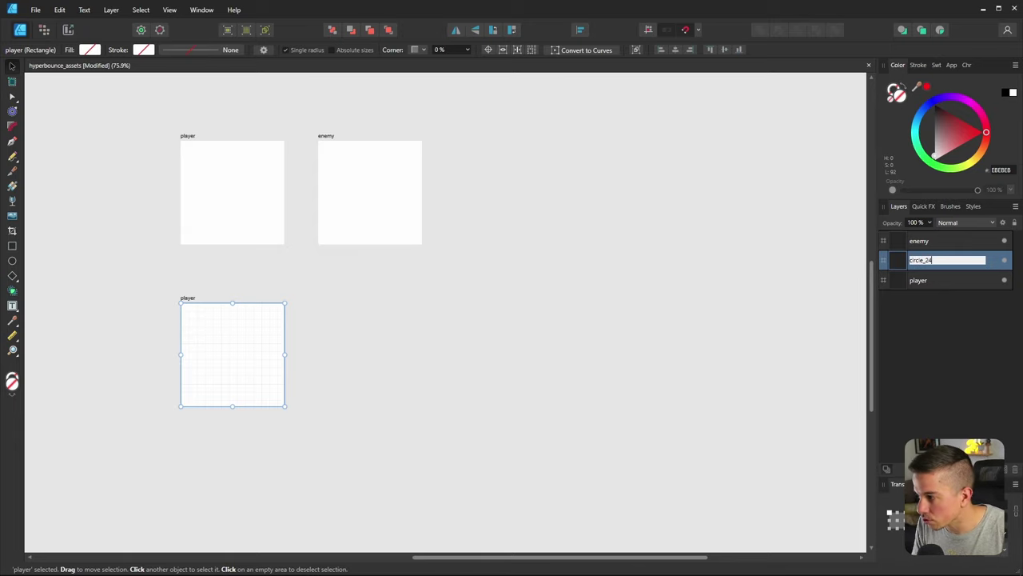
text(_256)
key(Return)
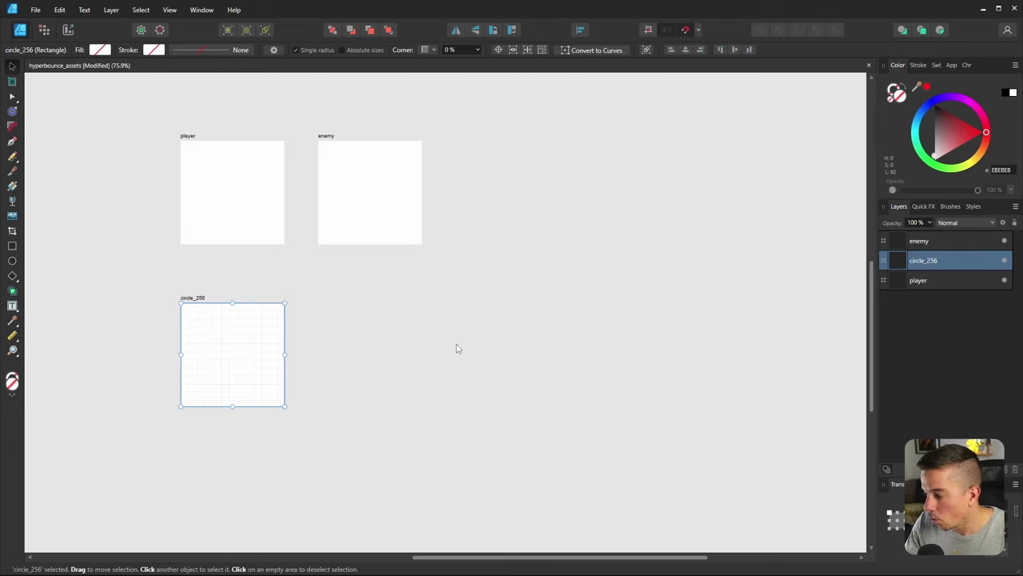
ctrl+scroll(197, 314, up, 2)
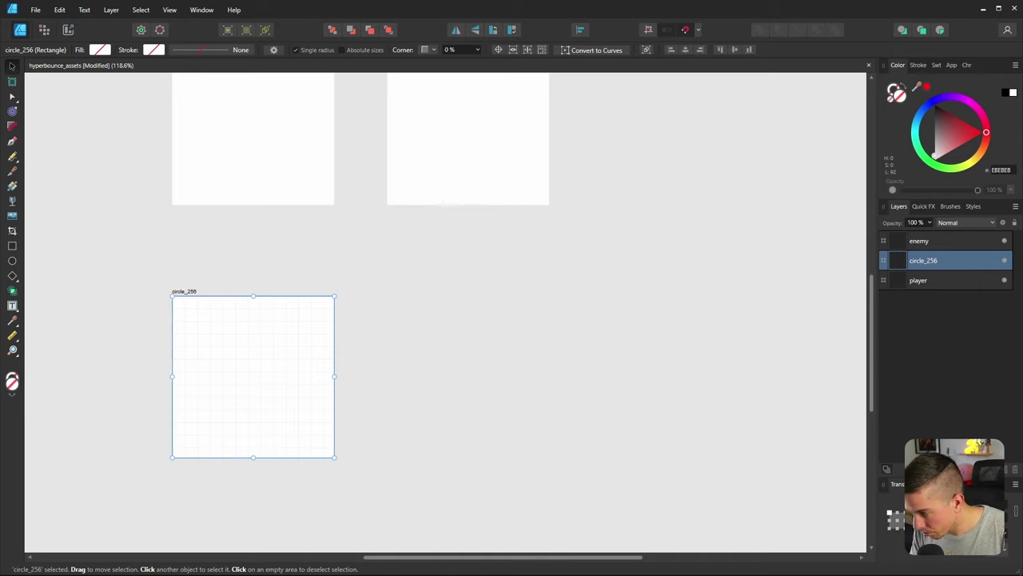
key(ctrl+s)
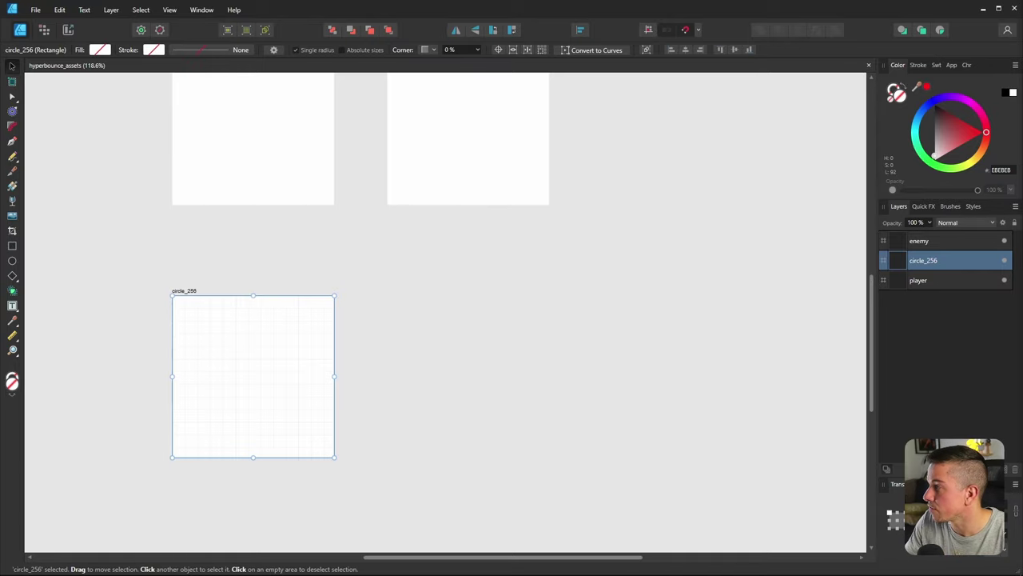
Switch to the Slash & bounce page in Notion and play the gameplay reference video in its Visuals section
key(alt+Tab)
drag(249, 175, 315, 159)
double_click(315, 159)
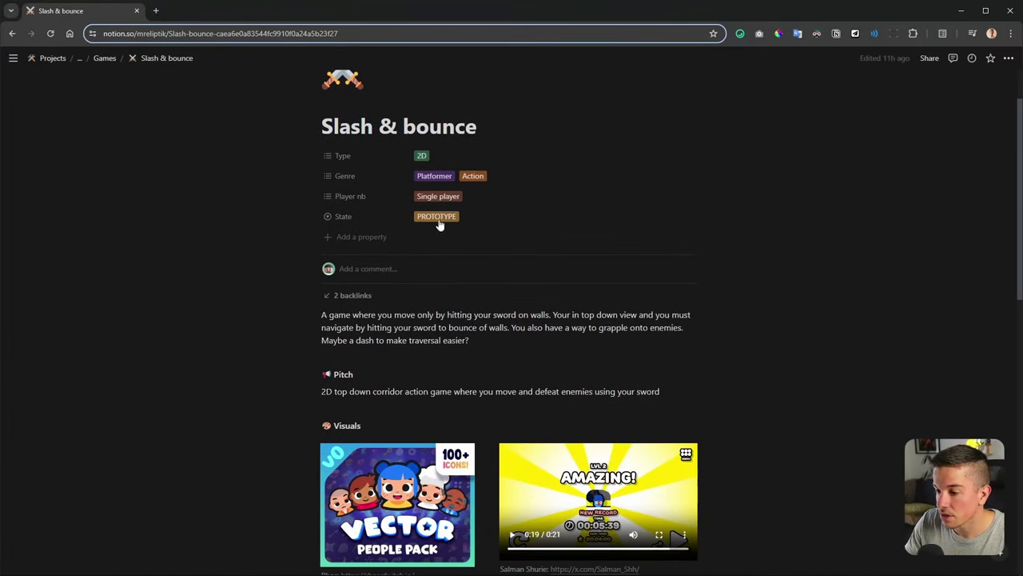
click(894, 34)
click(791, 171)
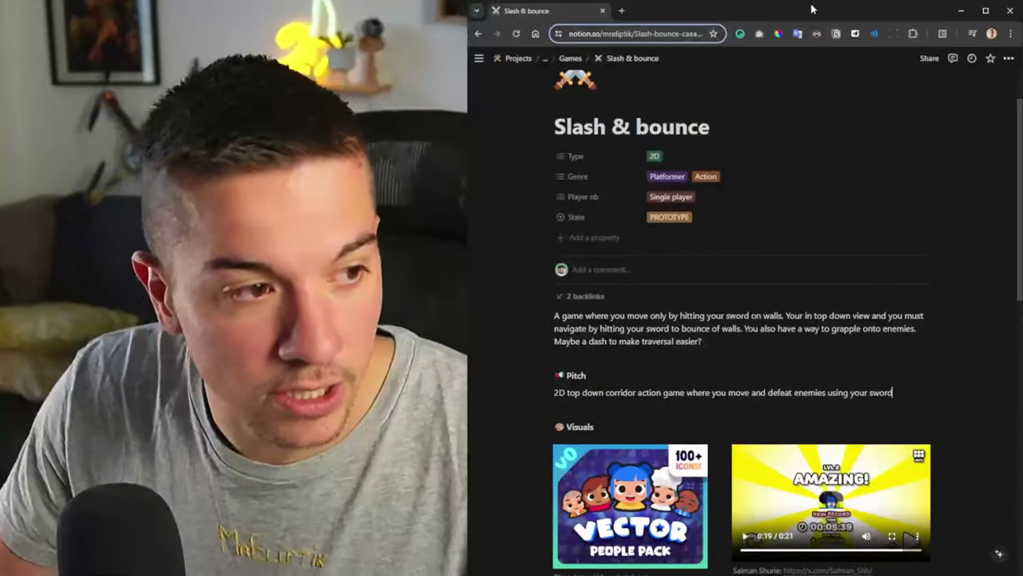
scroll(795, 194, down, 3)
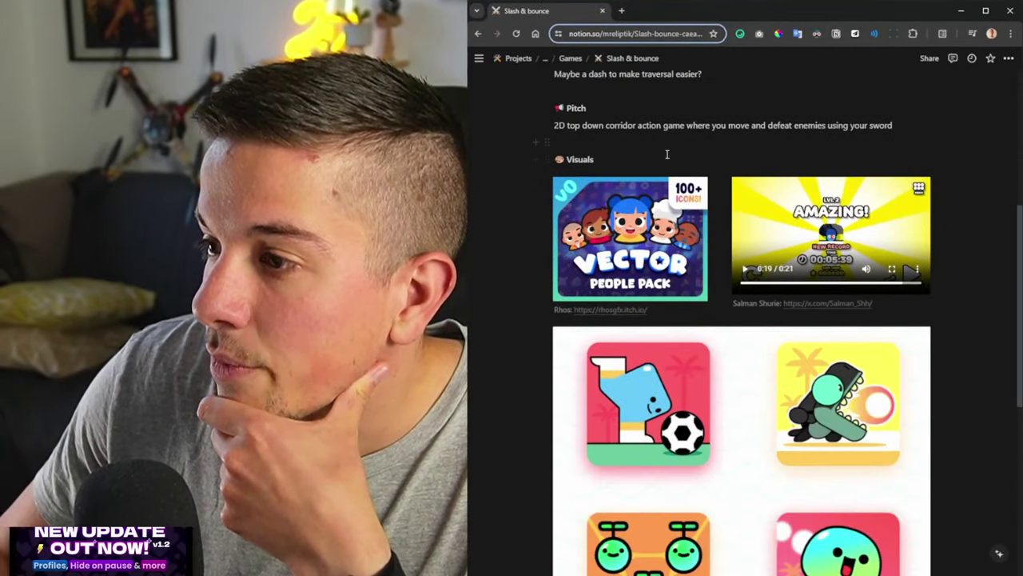
scroll(920, 239, down, 2)
scroll(911, 268, up, 1)
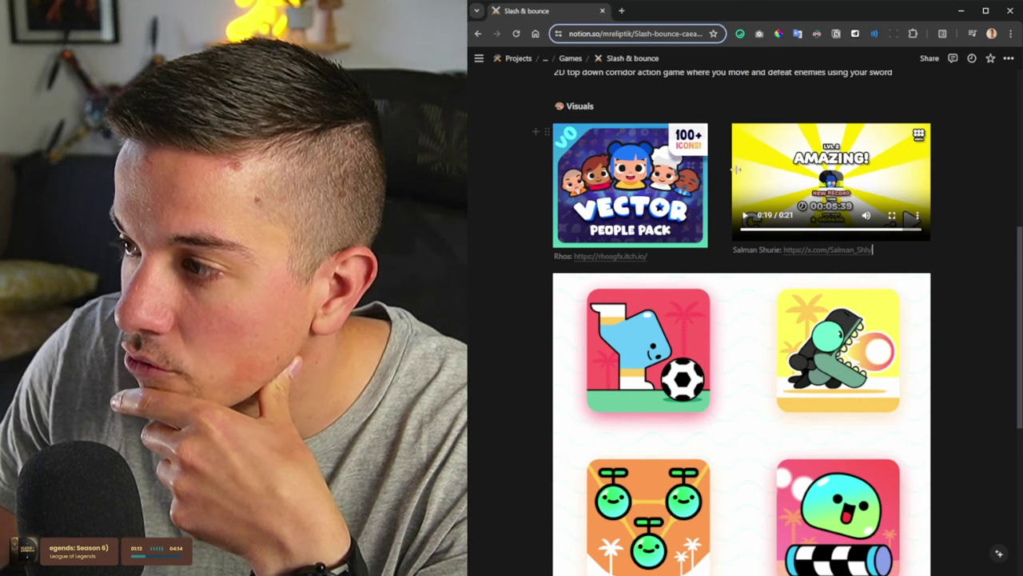
click(745, 215)
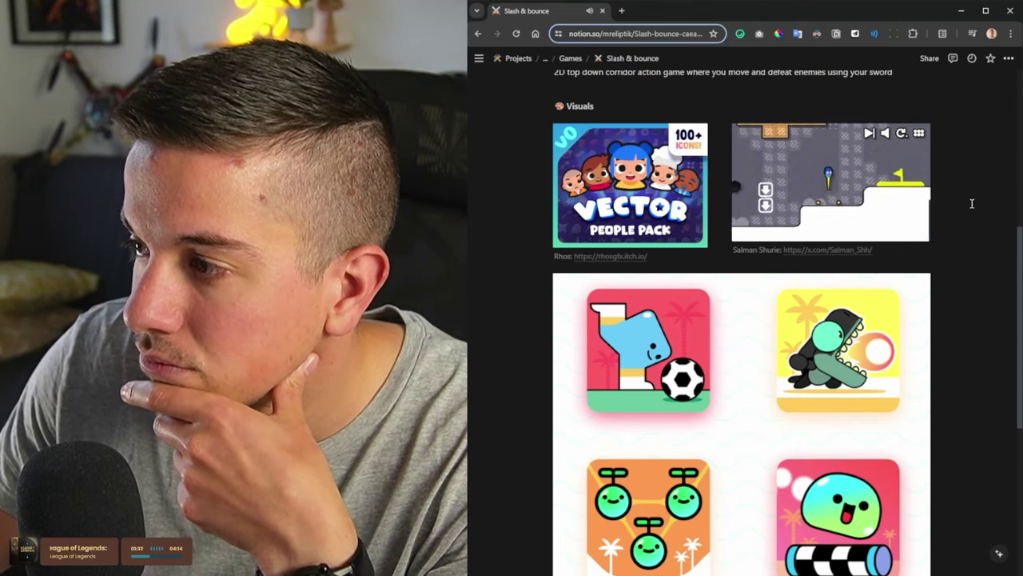
Examine the character styles in the Blumgi icon reference image under Visuals
scroll(876, 272, down, 2)
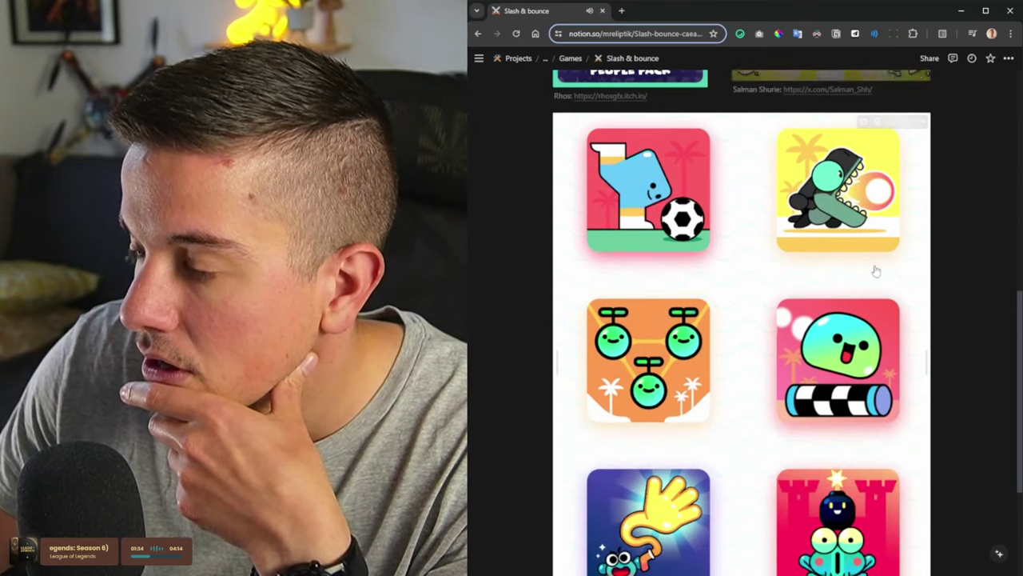
scroll(791, 310, down, 1)
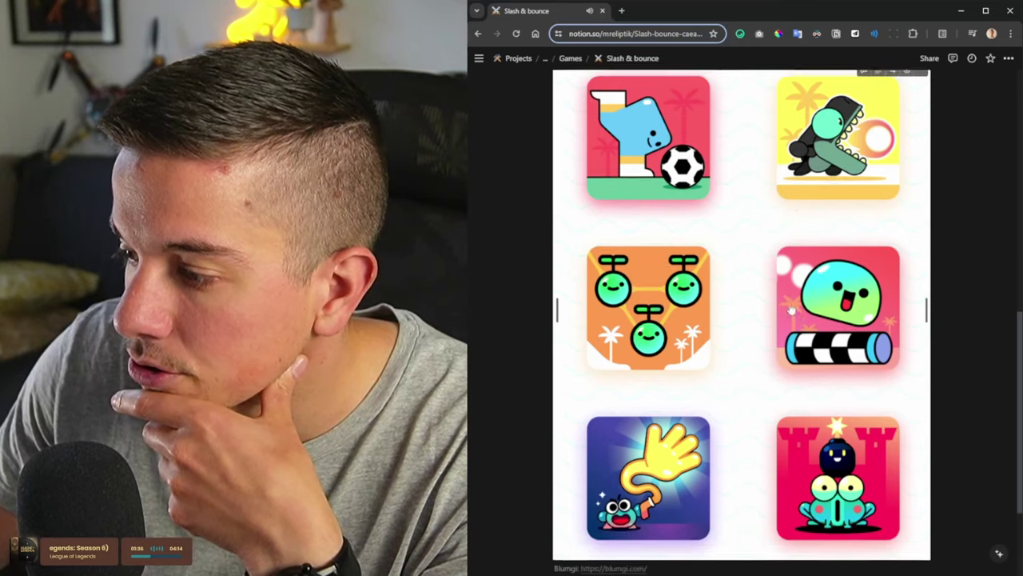
scroll(791, 310, down, 2)
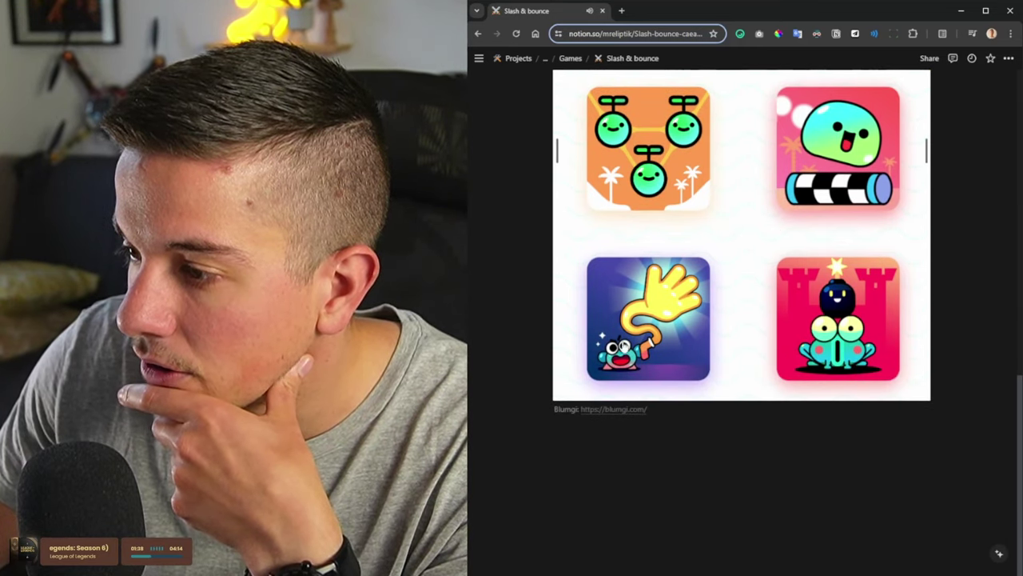
scroll(648, 359, up, 3)
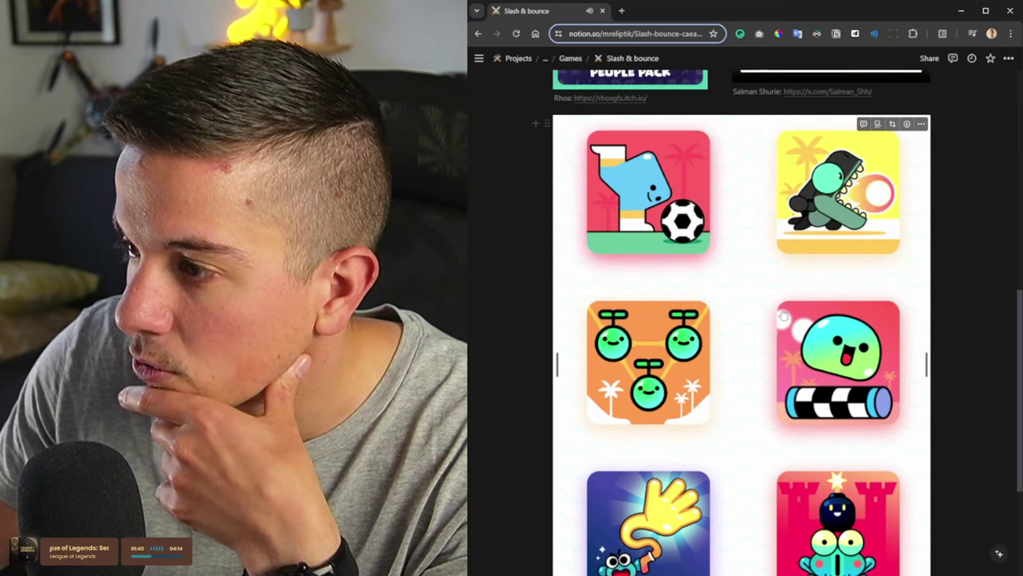
scroll(783, 315, up, 3)
Switch back to Affinity Designer and enable a transparent background in the document setup
key(alt+Tab)
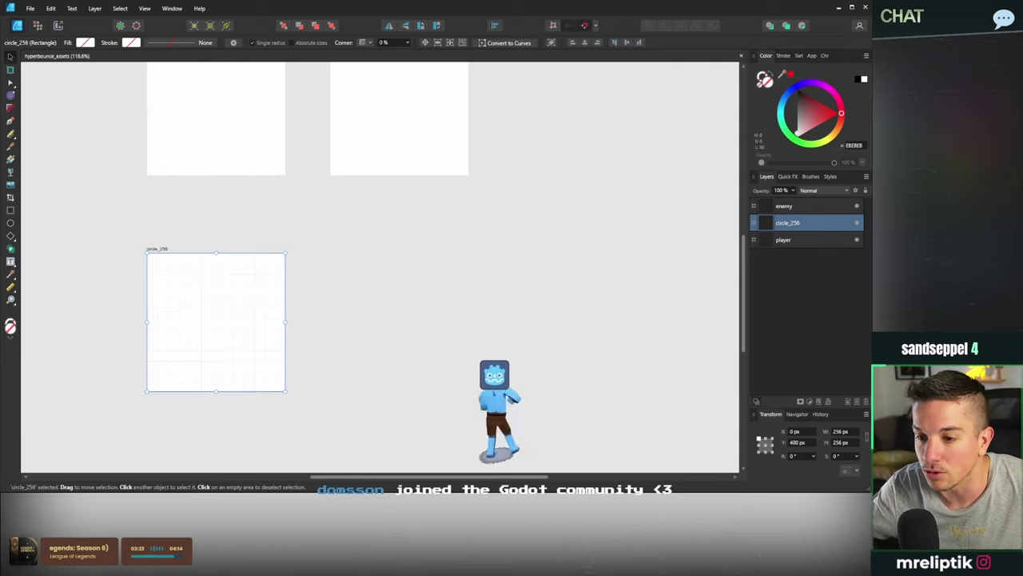
click(392, 302)
click(167, 256)
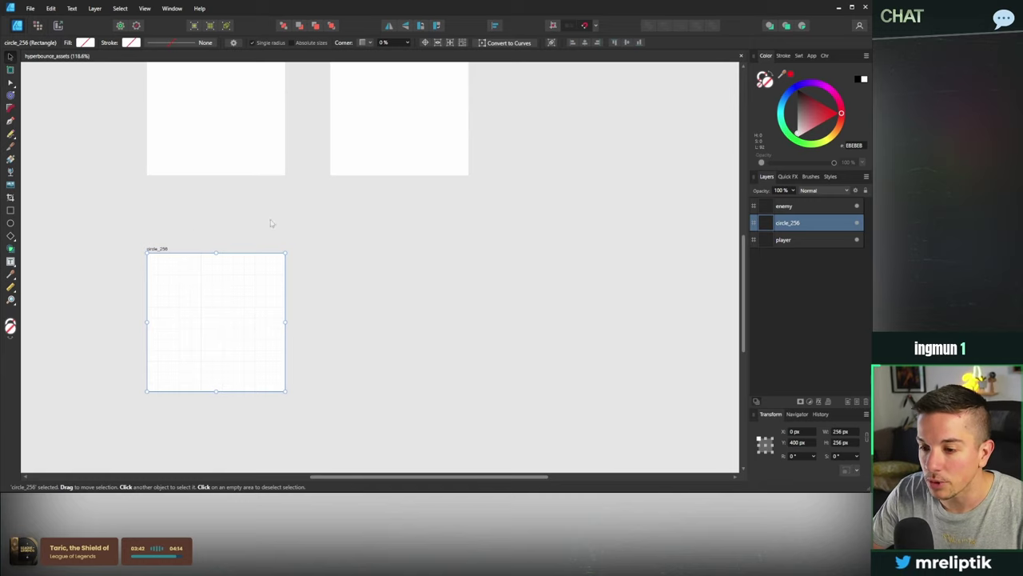
click(199, 294)
click(200, 314)
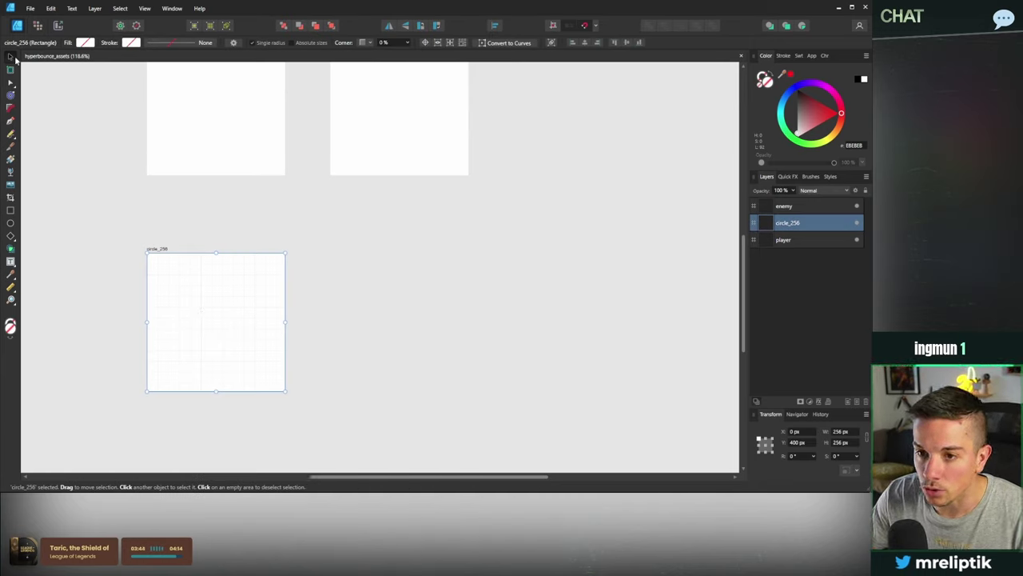
click(29, 8)
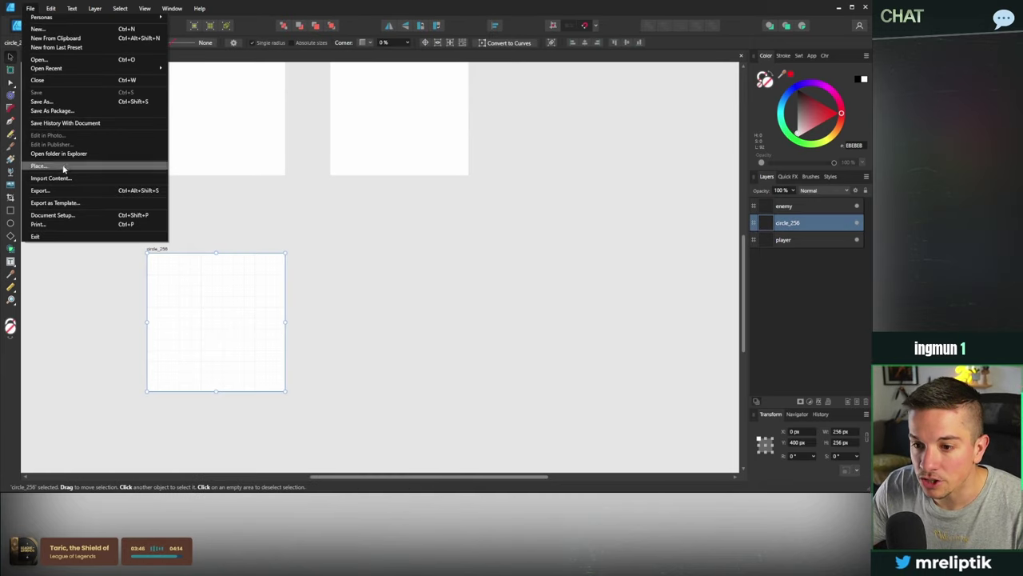
click(92, 213)
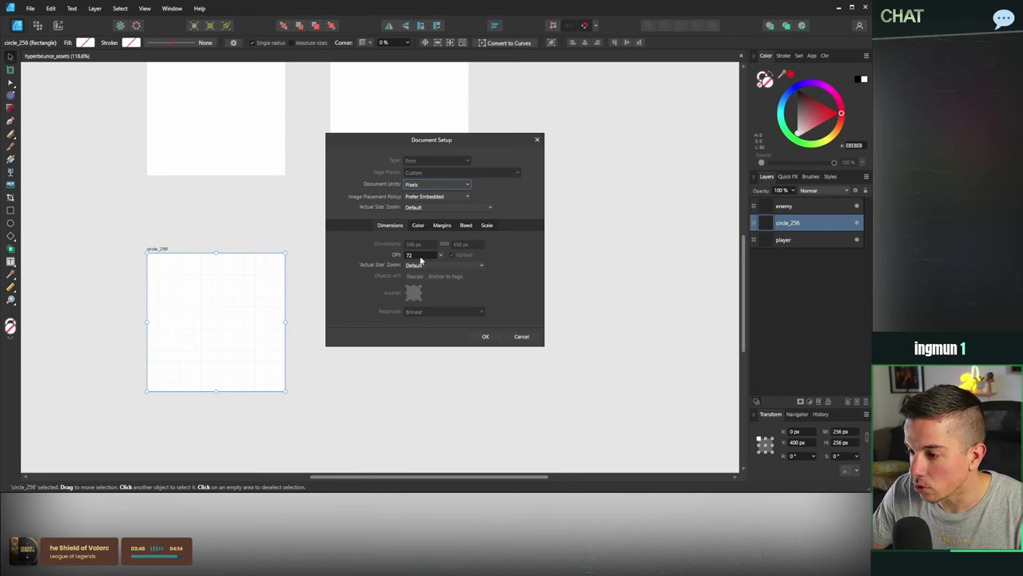
click(418, 225)
click(431, 280)
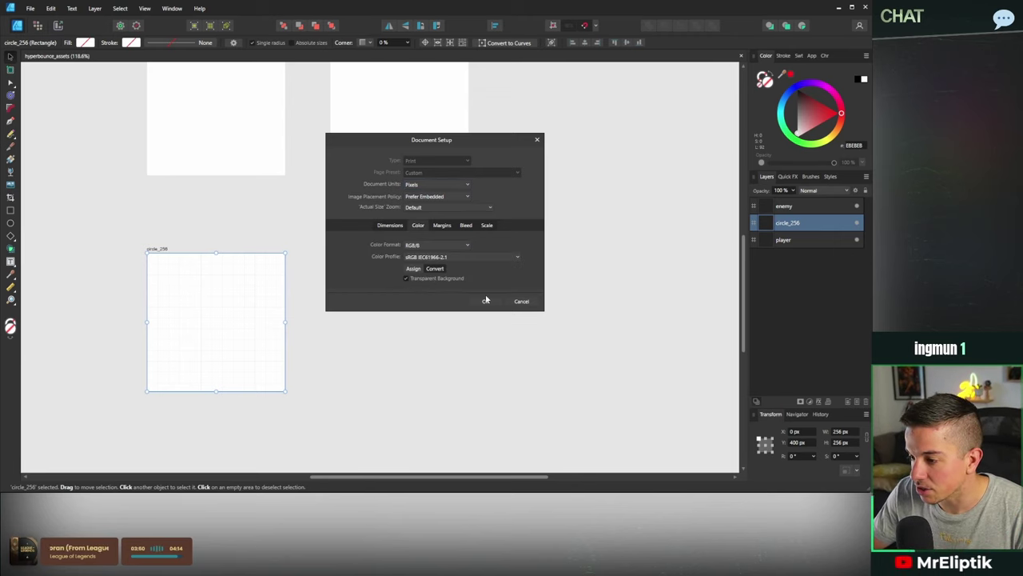
click(486, 301)
click(343, 299)
Draw a light circle about 230 px in diameter on the circle_256 artboard and centre it there
ctrl+scroll(195, 332, up, 5)
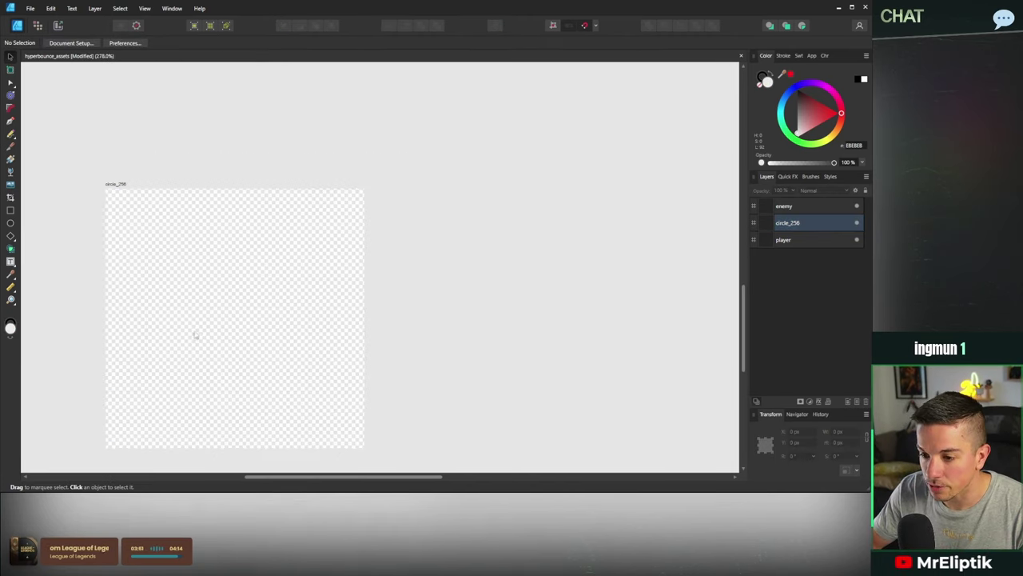
click(10, 223)
ctrl+scroll(197, 201, down, 3)
drag(150, 157, 290, 304)
ctrl+scroll(240, 269, up, 3)
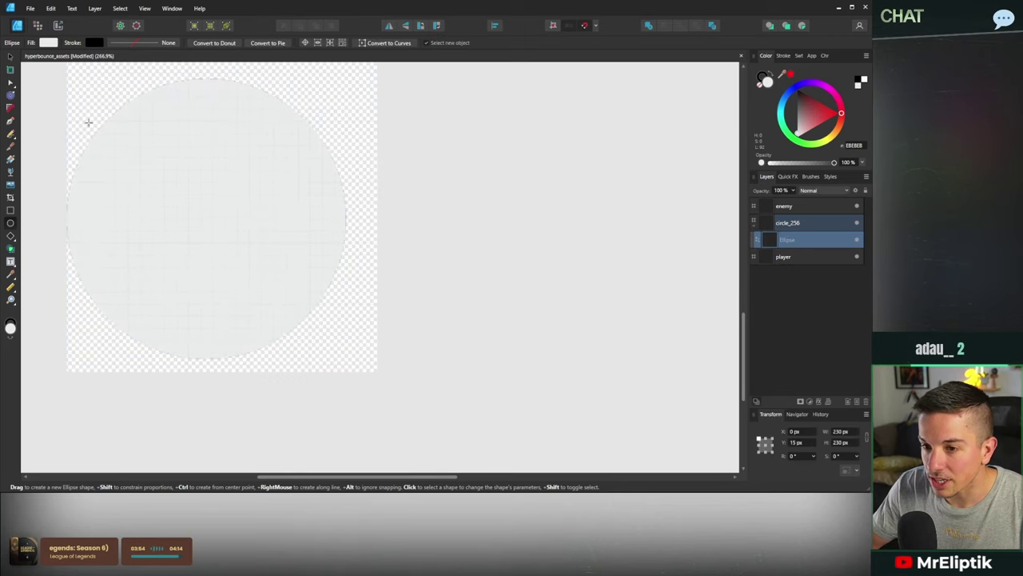
key(v)
drag(88, 121, 118, 120)
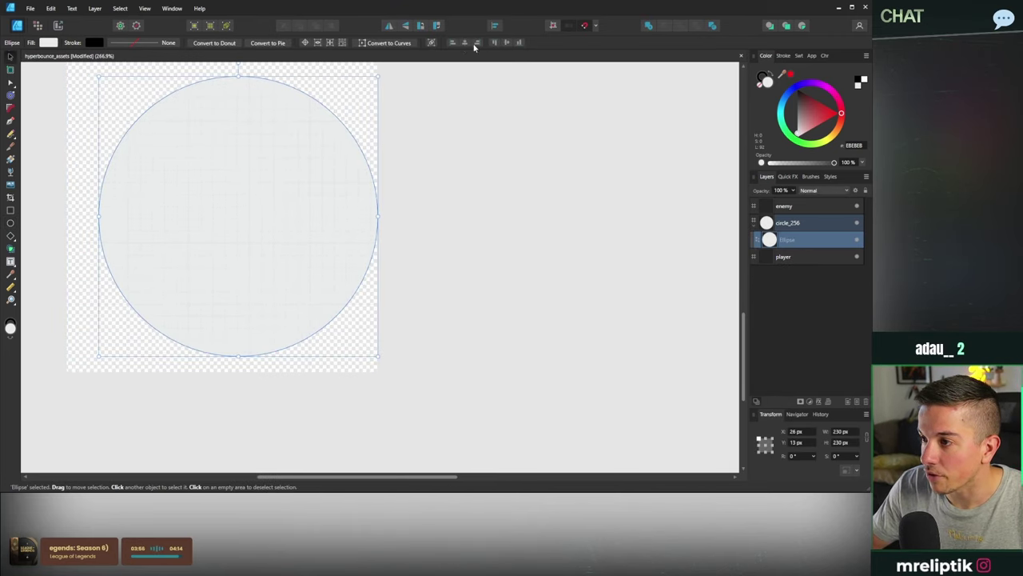
click(465, 43)
ctrl+scroll(324, 235, down, 2)
ctrl+scroll(258, 237, up, 1)
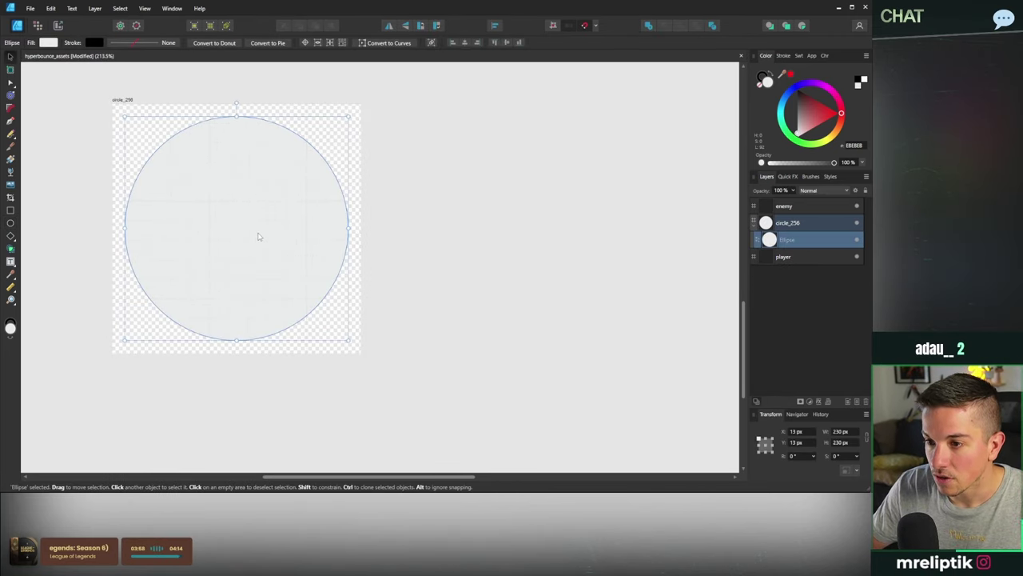
Enlarge the ellipse about its centre to about 233 × 240 px, and set its width to 230 px
drag(347, 340, 348, 344)
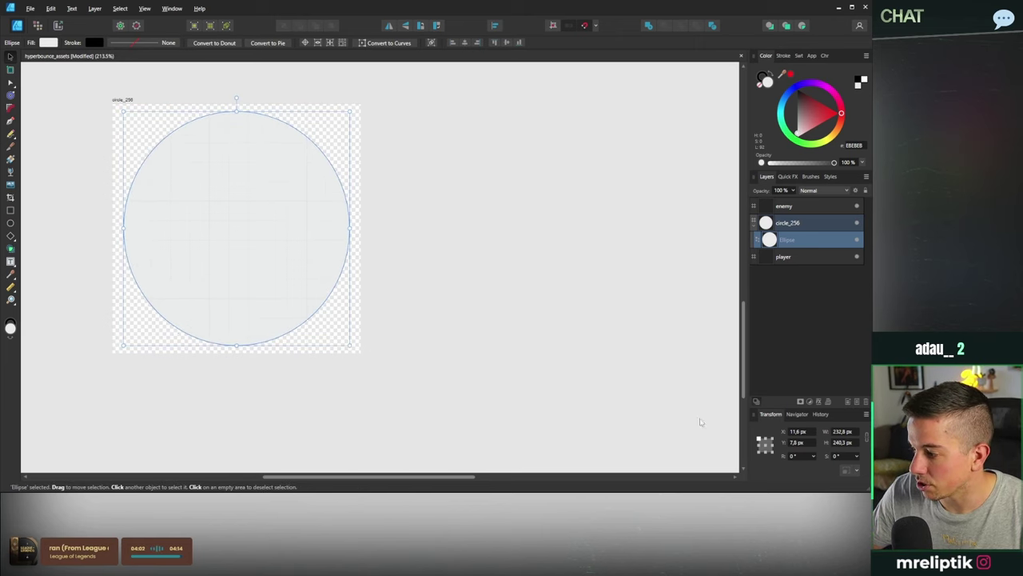
click(840, 432)
text(23)
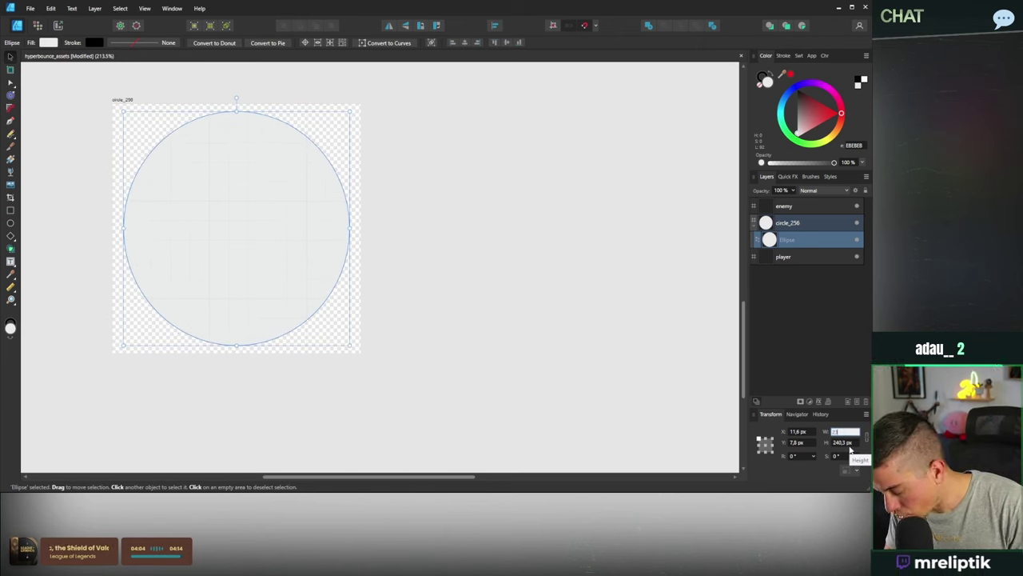
text(0)
key(Return)
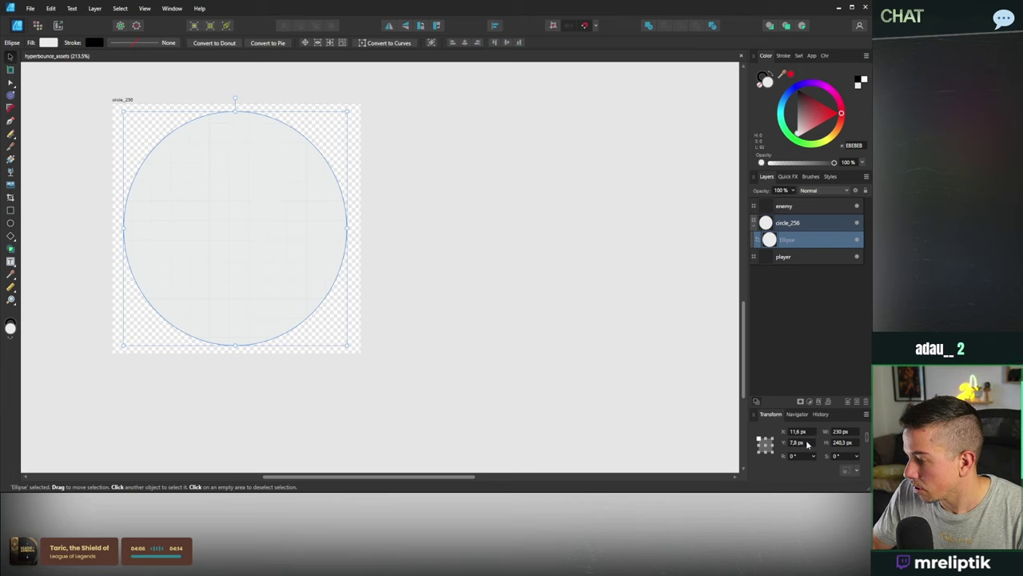
Make the ellipse on the circle_256 artboard pure white (FFFFFF) and save the document
click(125, 103)
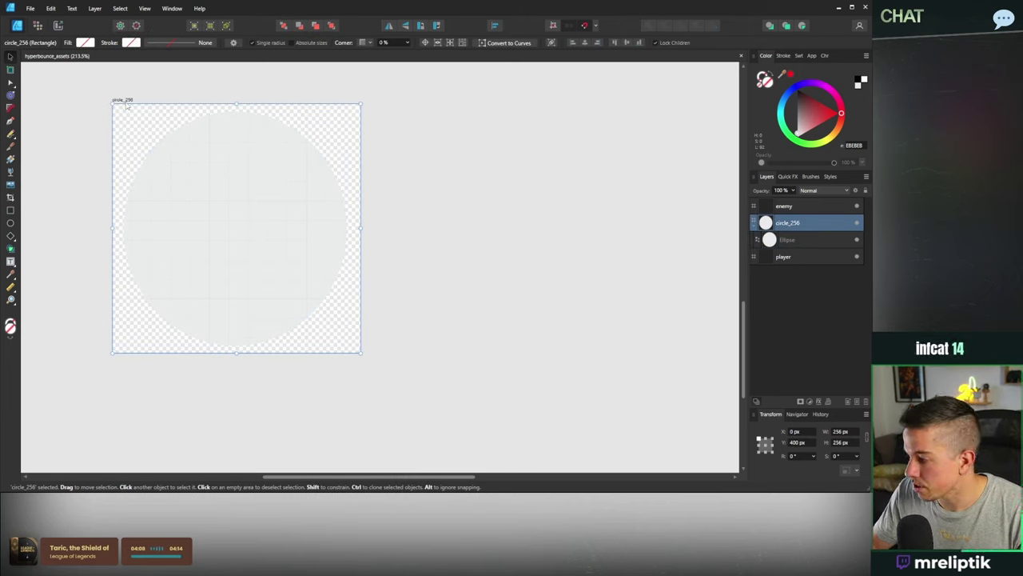
click(210, 190)
key(ctrl+d)
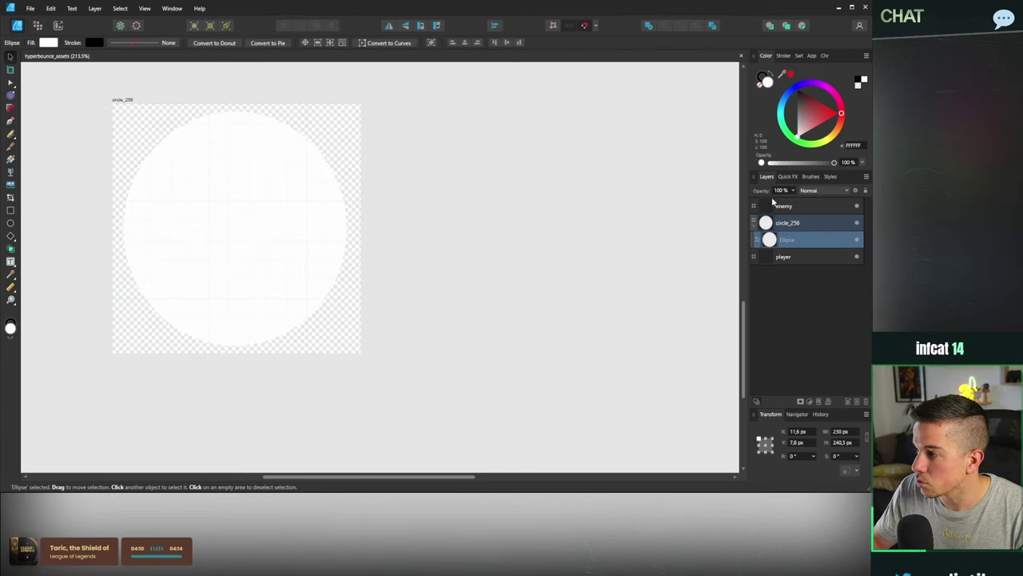
key(ctrl+s)
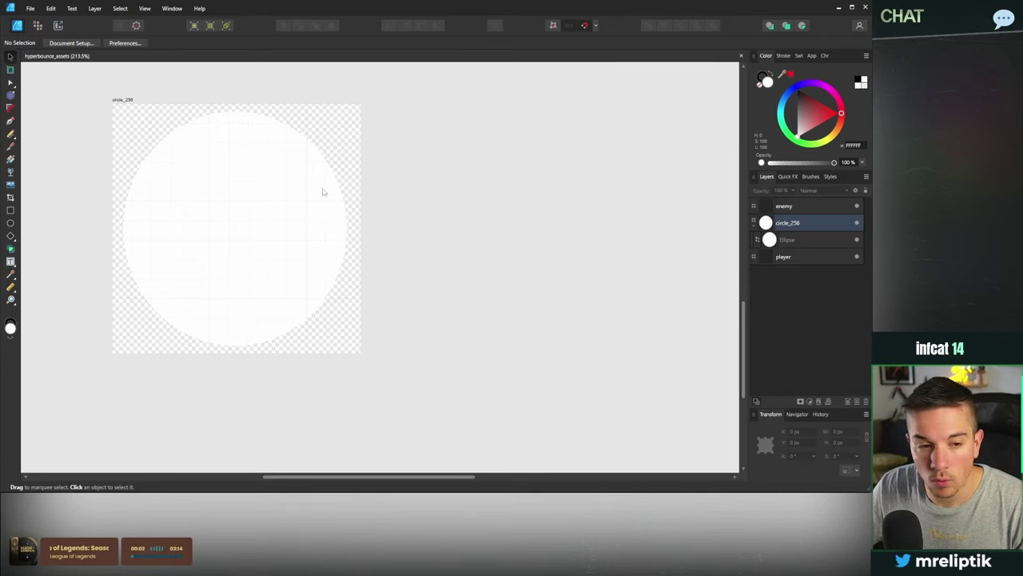
Duplicate the circle_256 artboard, placing the copy beside the original at the same height
ctrl+scroll(162, 187, down, 1)
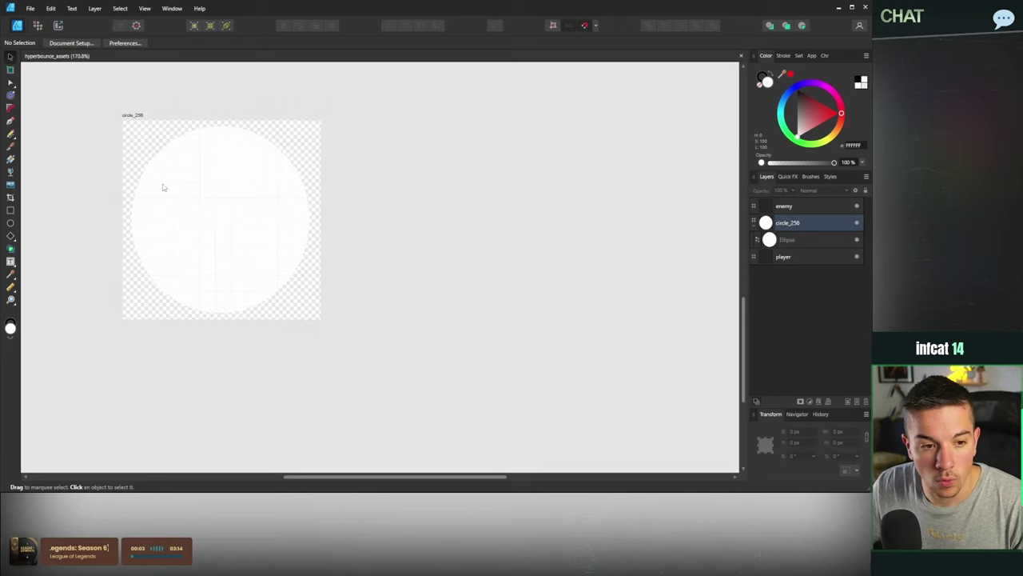
click(139, 115)
ctrl+scroll(70, 209, down, 1)
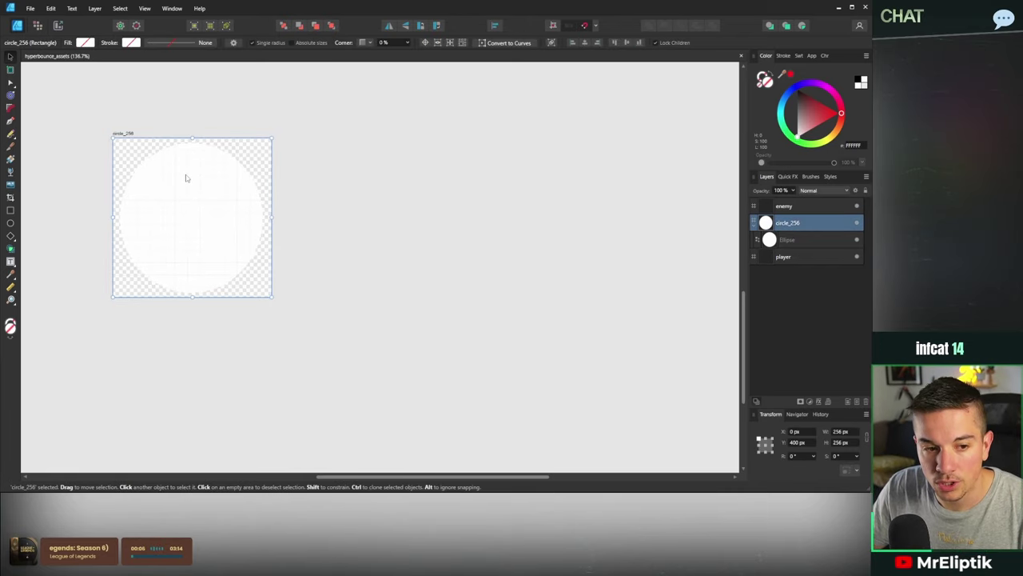
click(331, 149)
ctrl+scroll(331, 152, up, 1)
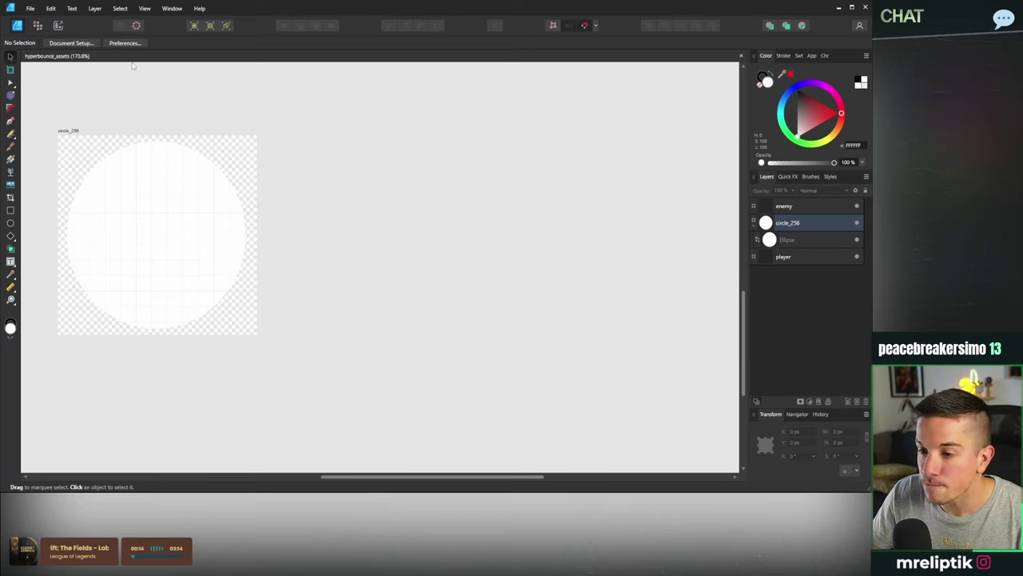
click(80, 138)
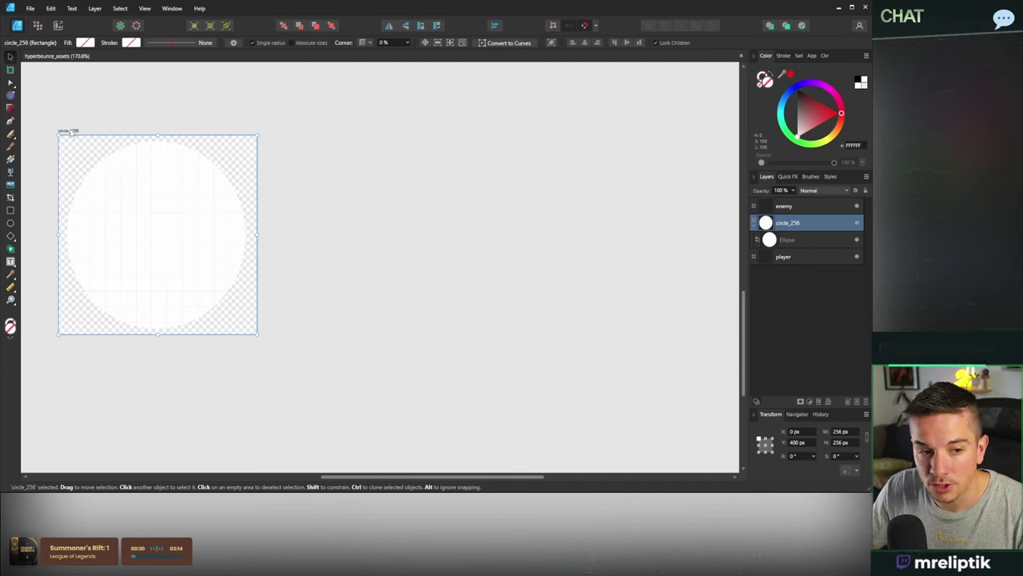
ctrl+drag(72, 134, 290, 134)
click(483, 189)
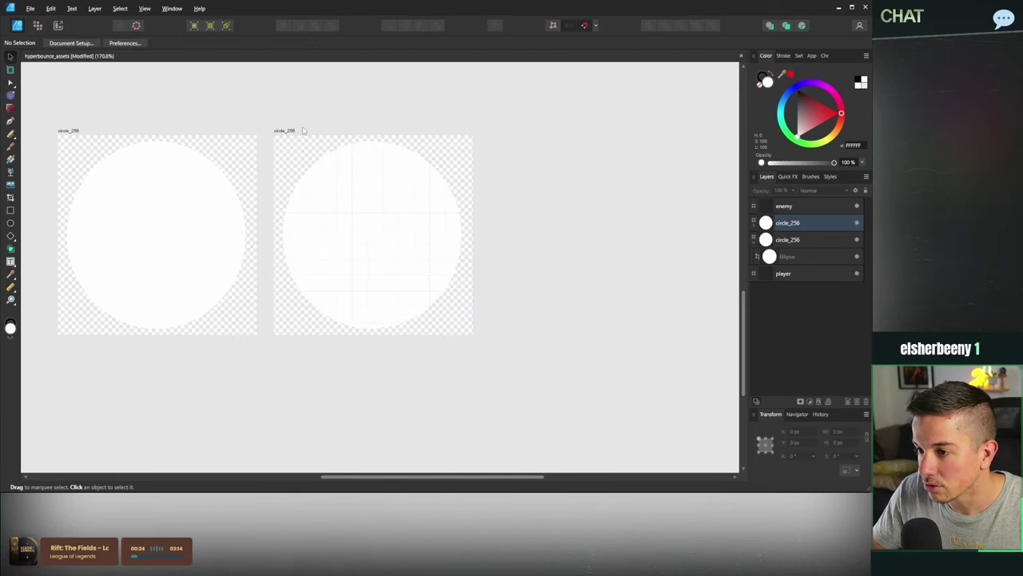
Rename the duplicated artboard to line
click(298, 134)
ctrl+scroll(240, 240, down, 3)
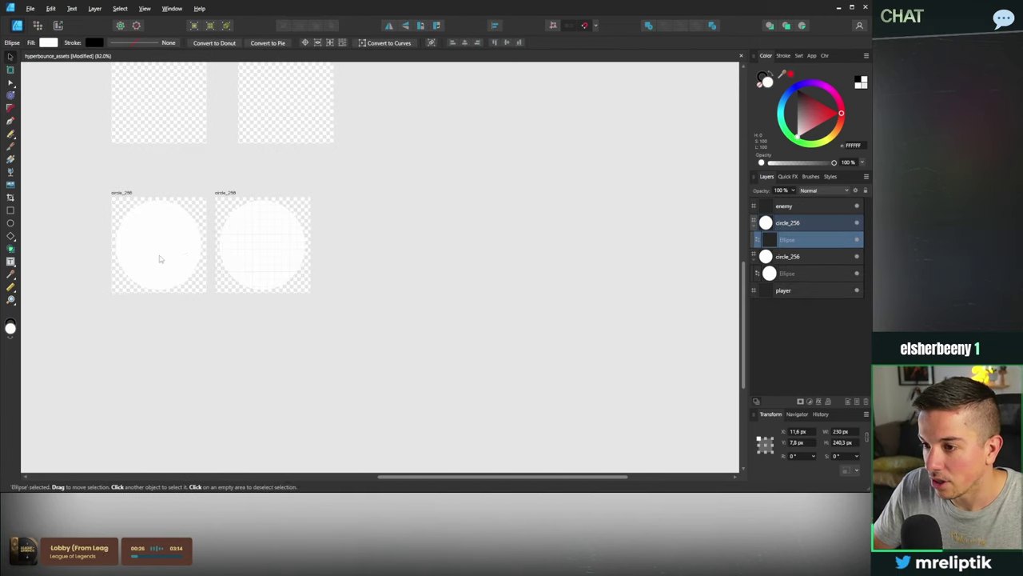
ctrl+scroll(229, 197, up, 2)
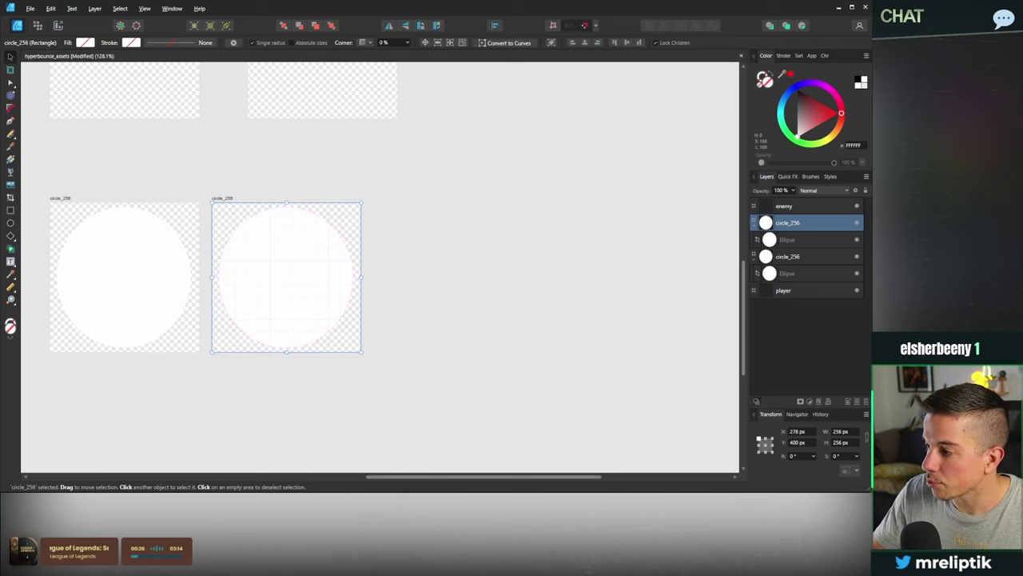
double_click(792, 223)
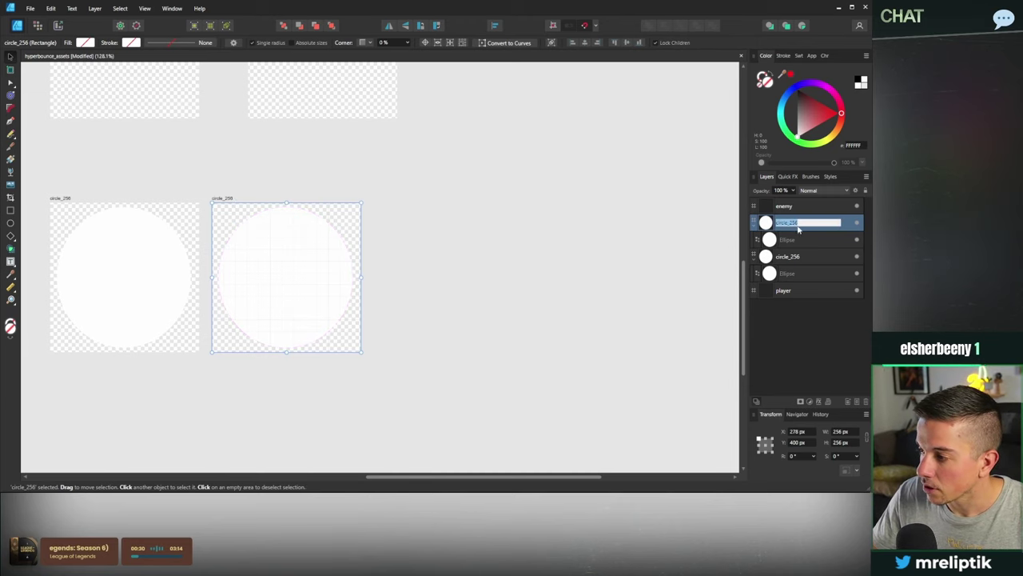
text(line)
key(Return)
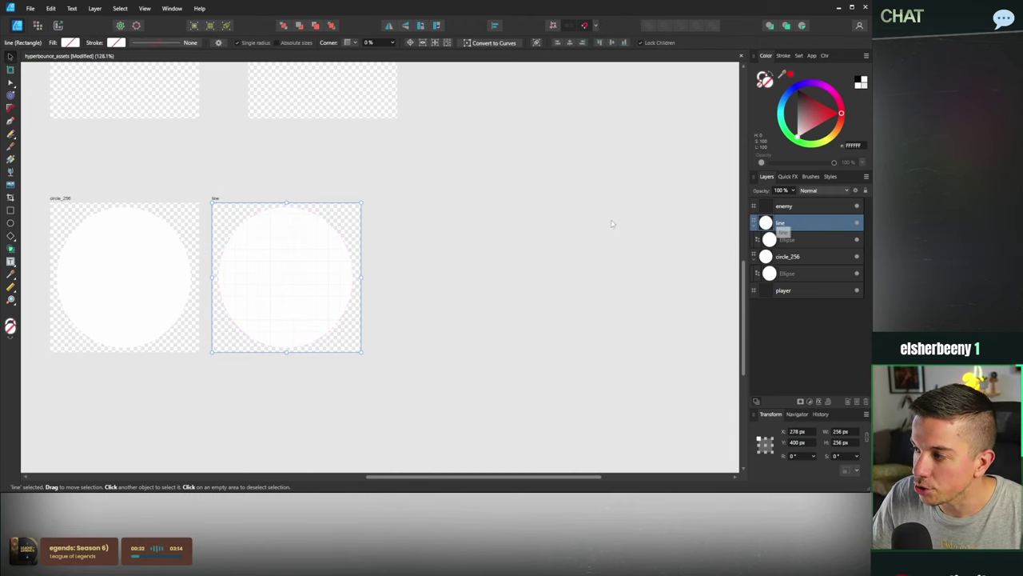
Delete the copied ellipse from the line artboard
click(501, 244)
ctrl+scroll(240, 251, up, 5)
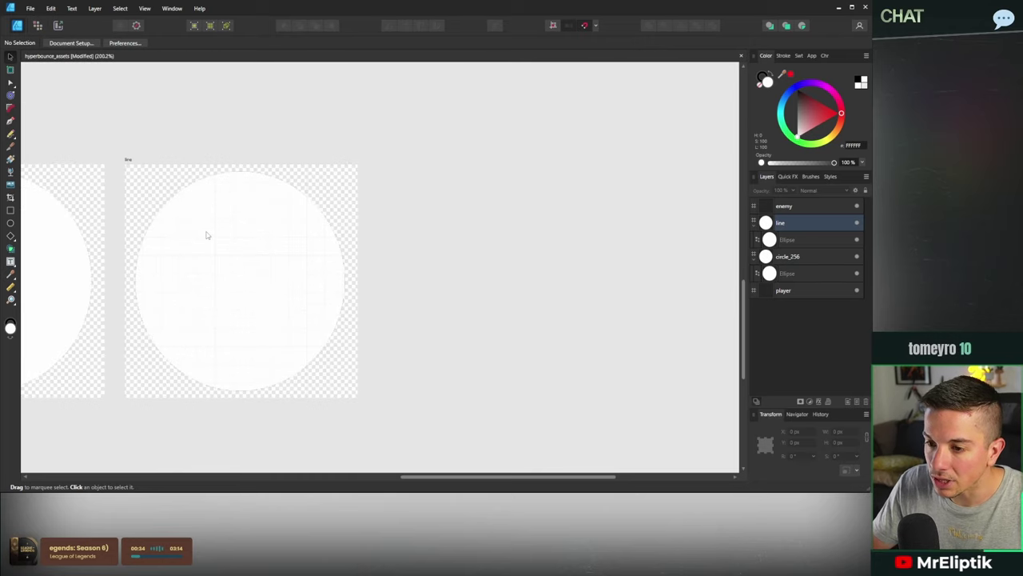
click(232, 214)
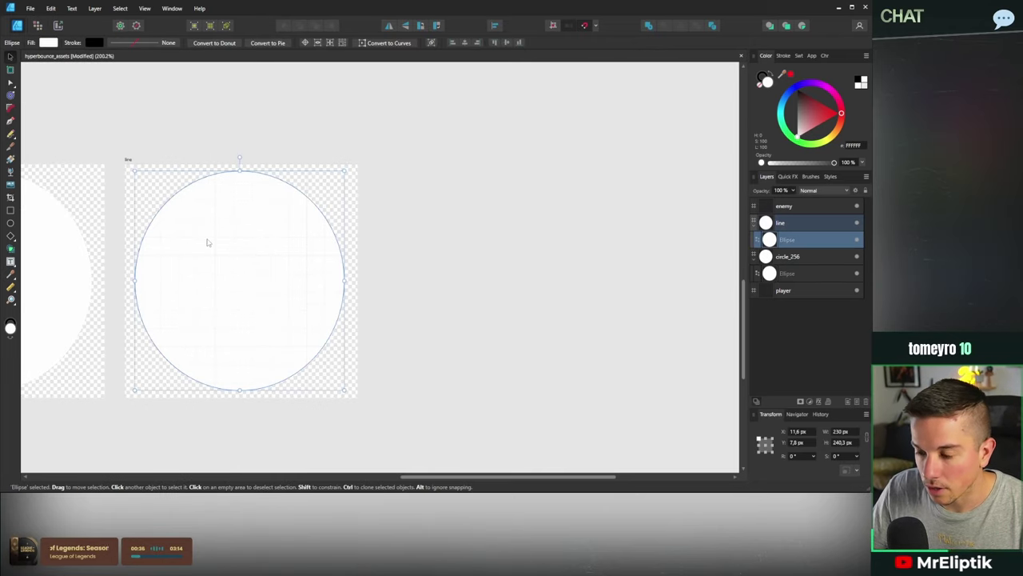
key(ctrl+z)
key(Delete)
Draw a vertical white rectangle about 15 × 240 px on the line artboard and place it at X 10 px, Y 10 px
click(10, 210)
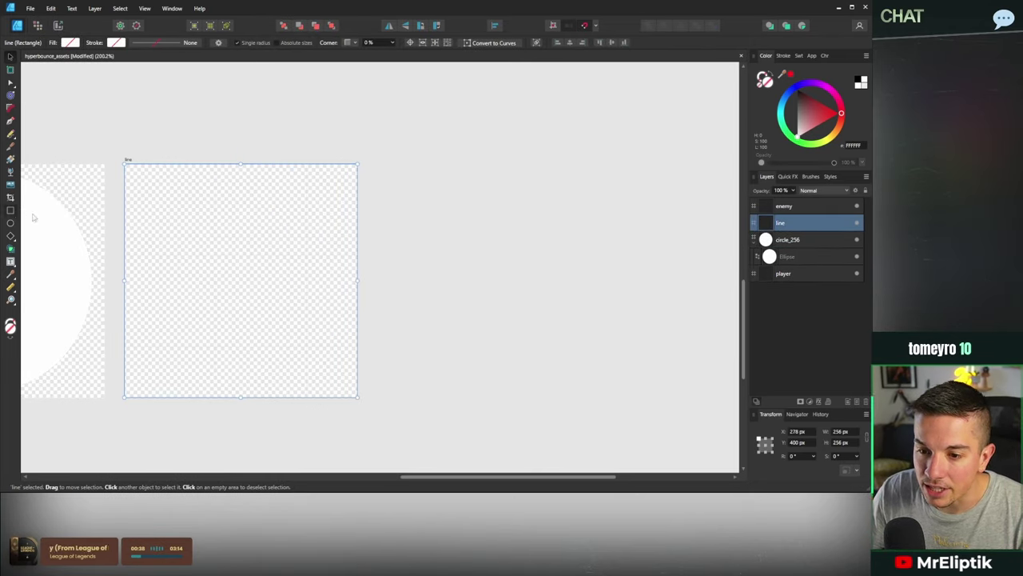
mouse_move(143, 171)
mouse_down()
mouse_move(183, 361)
mouse_move(160, 390)
mouse_up()
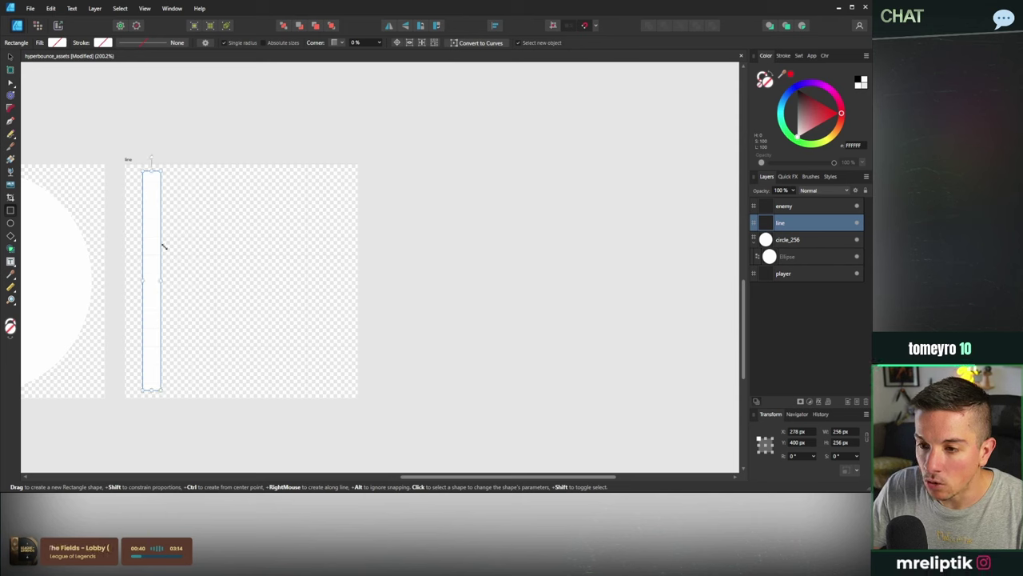
ctrl+scroll(137, 290, up, 2)
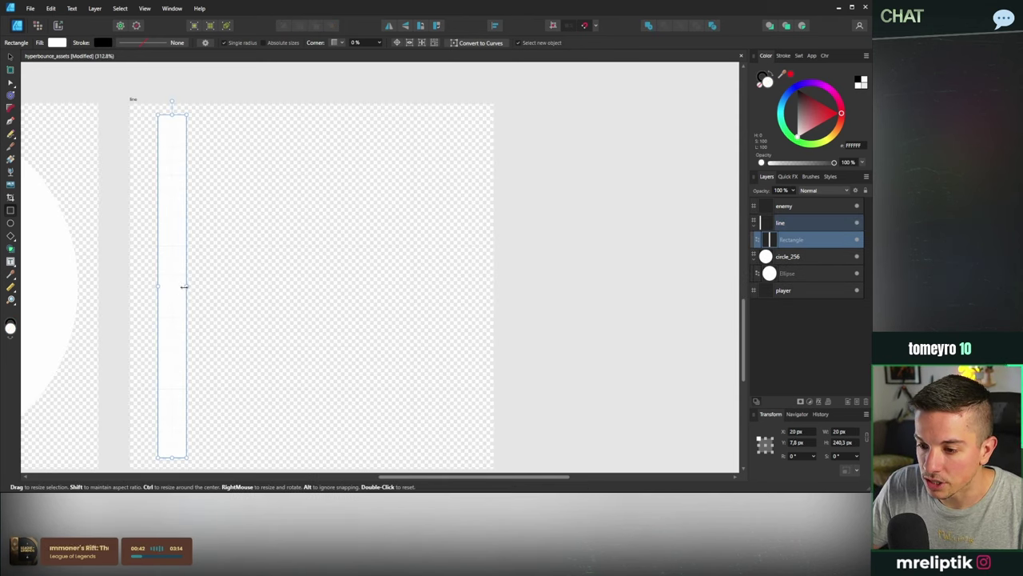
drag(182, 285, 177, 283)
key(v)
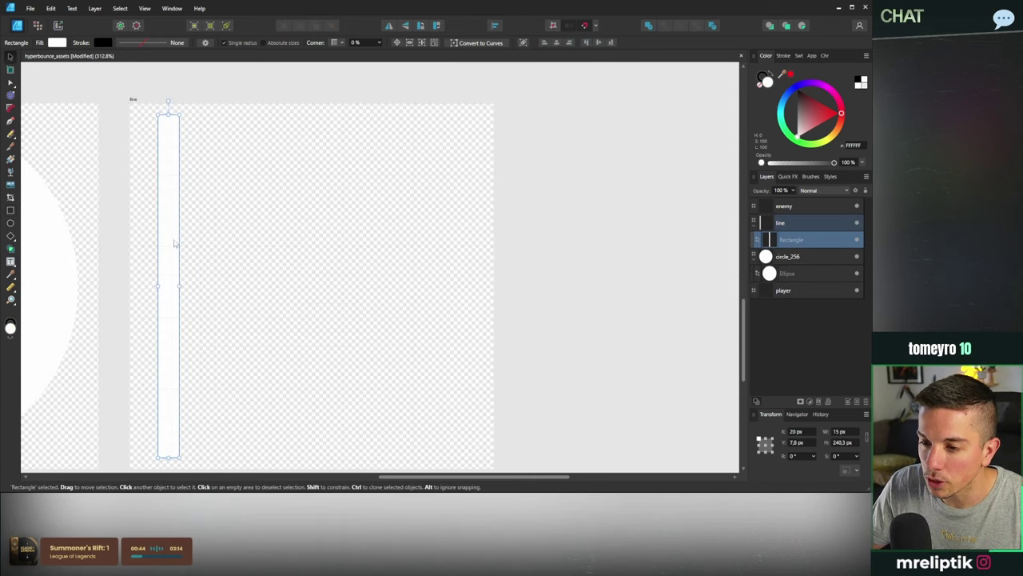
drag(172, 244, 158, 249)
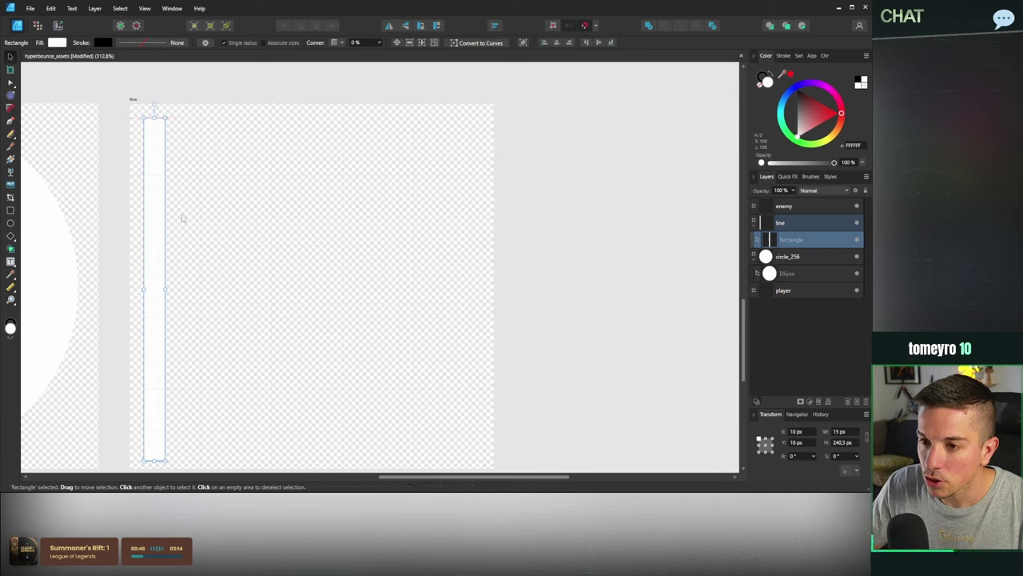
Narrow the line artboard from its right edge so it closely frames the vertical rectangle
ctrl+scroll(183, 138, down, 2)
click(294, 190)
drag(397, 249, 199, 247)
ctrl+scroll(160, 171, up, 2)
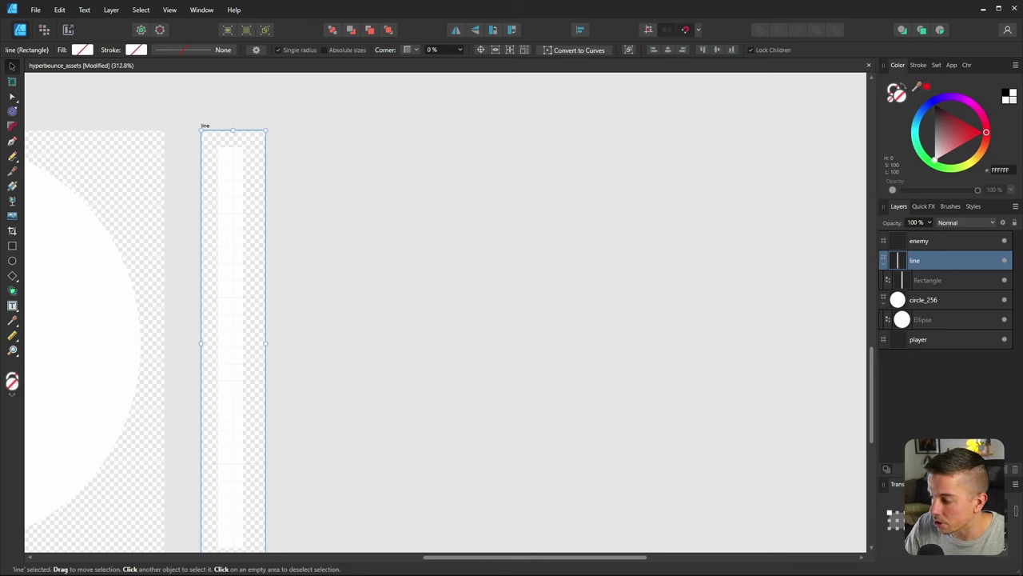
click(518, 286)
ctrl+scroll(211, 232, down, 4)
ctrl+scroll(279, 293, up, 2)
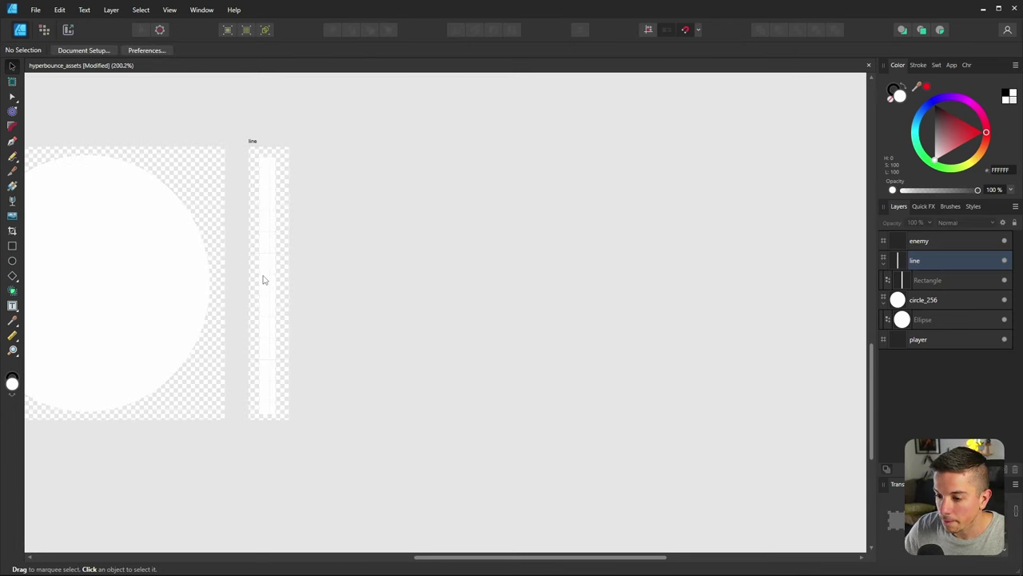
Centre the rectangle horizontally and vertically on the line artboard, and save the document
click(263, 279)
drag(277, 284, 275, 278)
ctrl+scroll(274, 278, up, 1)
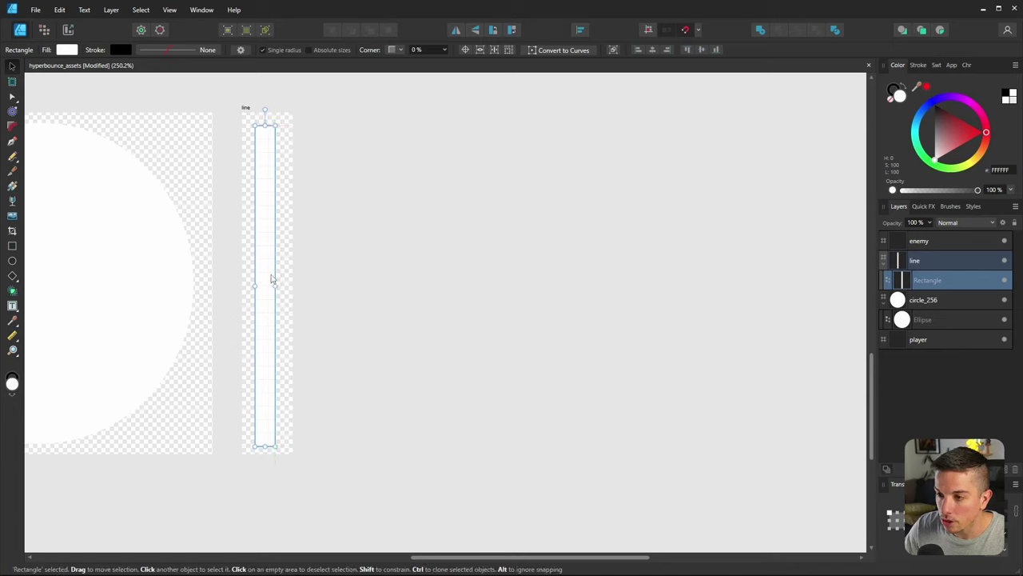
click(654, 49)
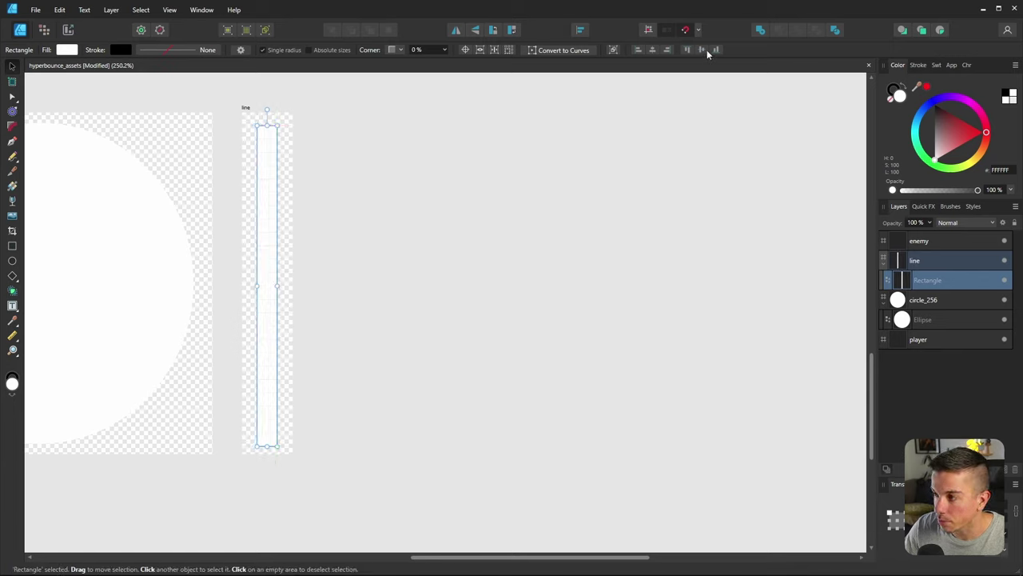
click(703, 50)
click(532, 282)
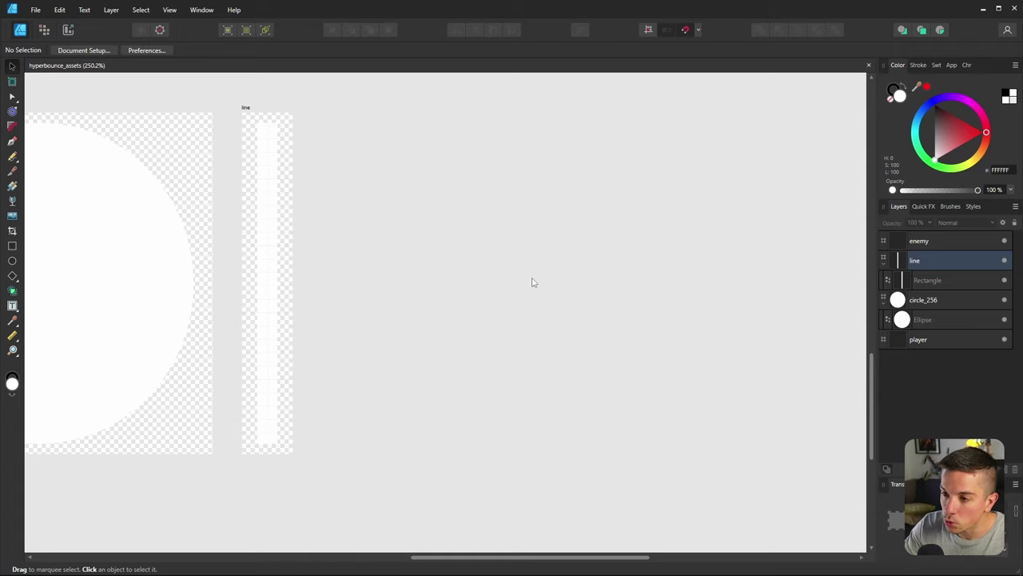
Try out a copy of the white bar outside the artboard, rotated to horizontal, and delete it
click(268, 144)
alt+drag(270, 240, 475, 251)
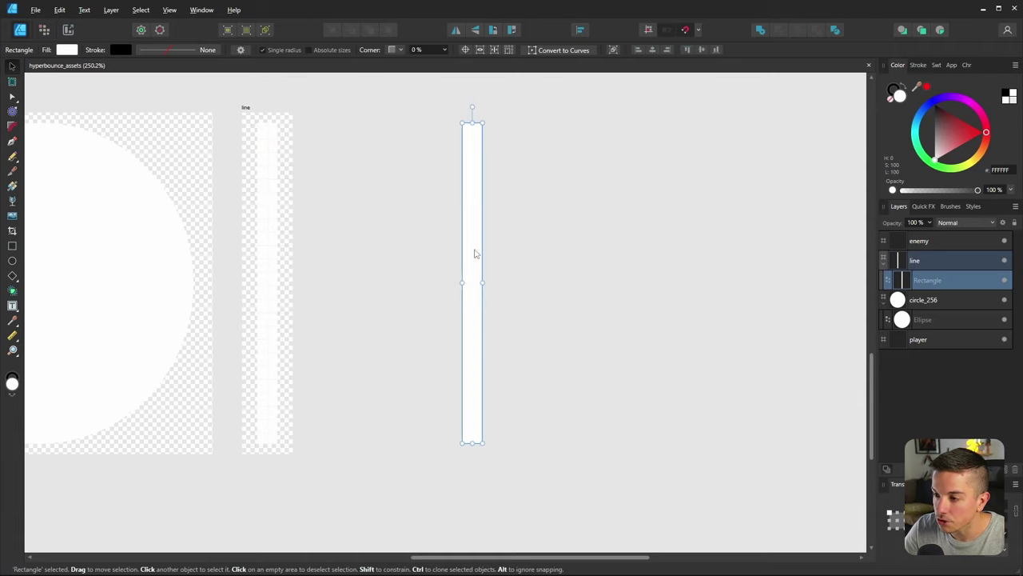
drag(472, 107, 637, 280)
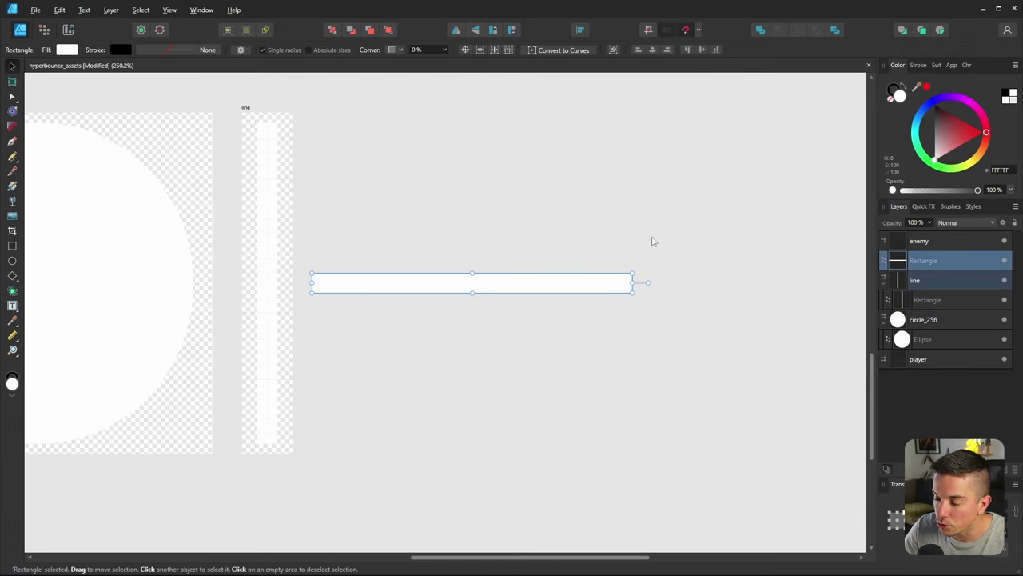
click(702, 293)
click(558, 289)
key(Delete)
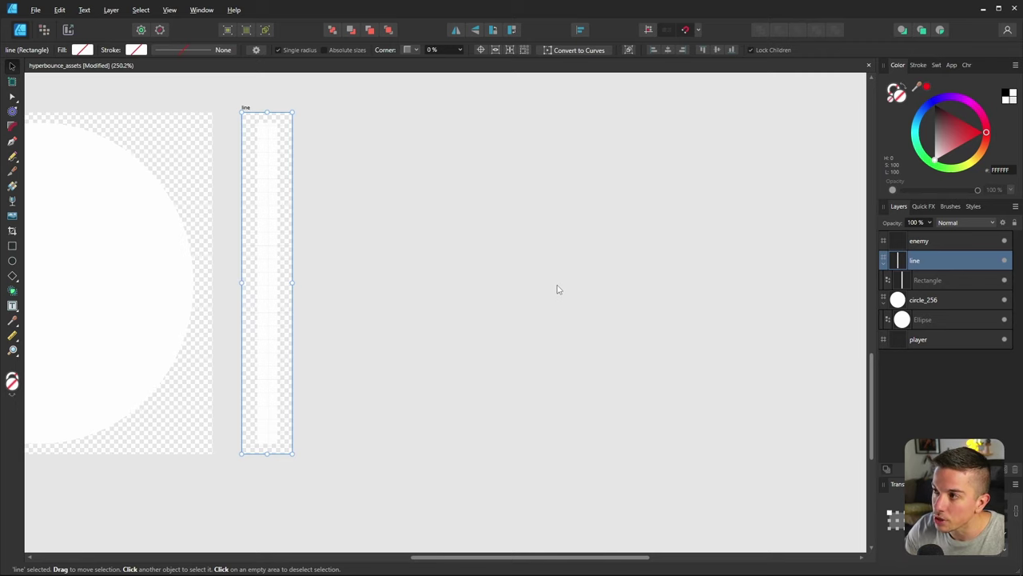
click(477, 236)
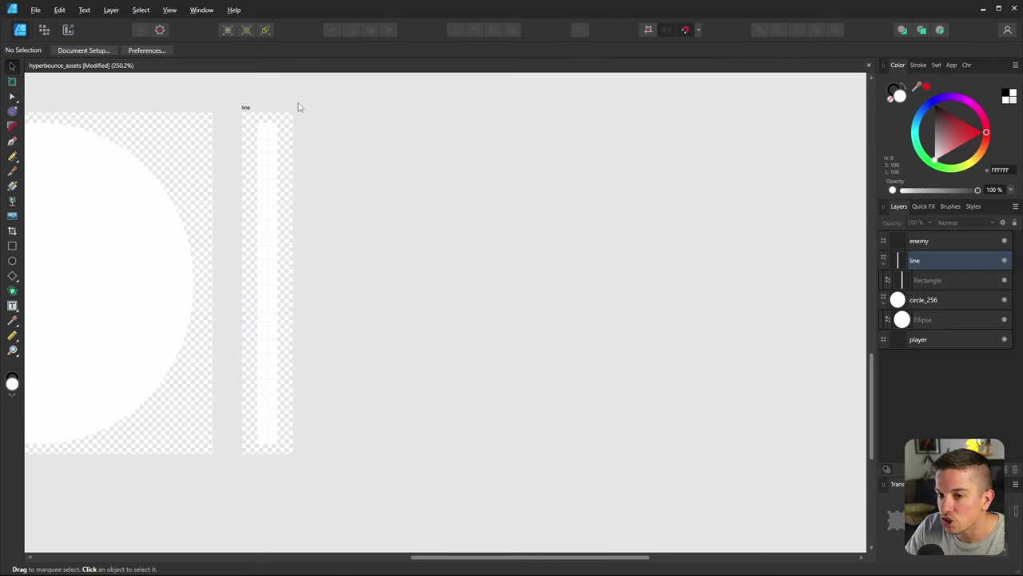
ctrl+scroll(386, 161, down, 3)
ctrl+scroll(284, 188, up, 2)
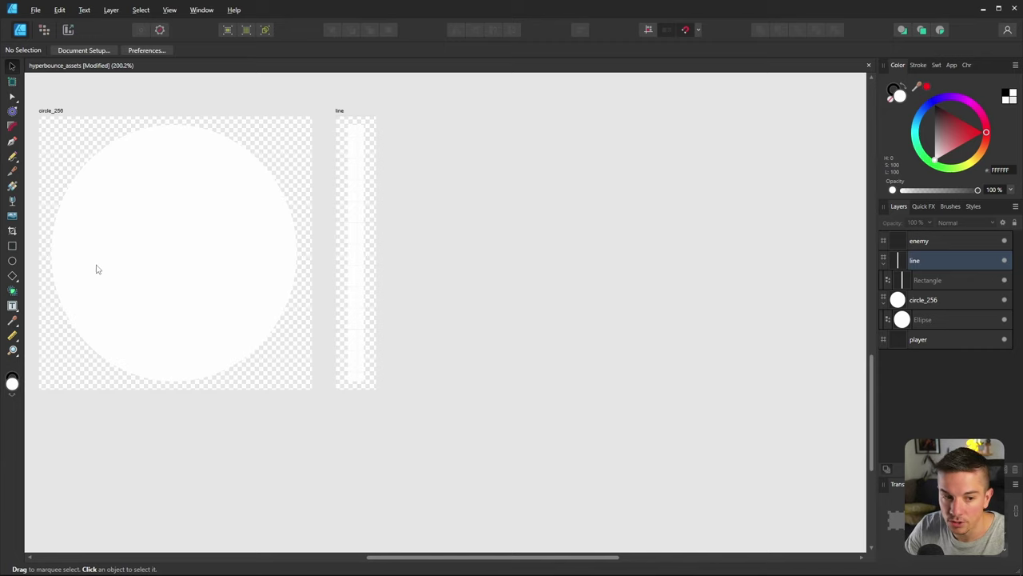
ctrl+scroll(269, 264, down, 3)
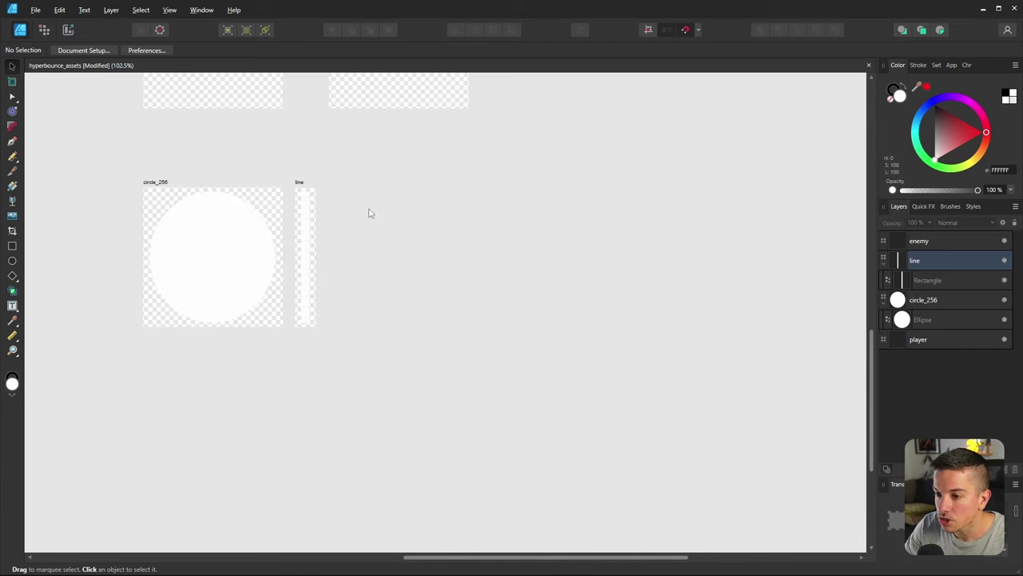
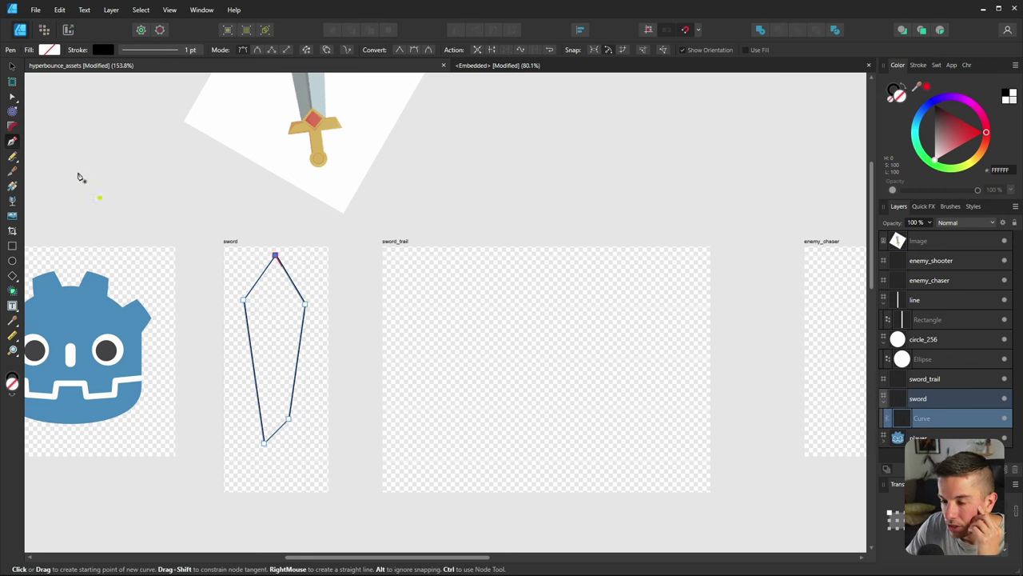
Give the sword artboard's blade outline a white stroke and set its stroke width to 0 pt
click(15, 104)
ctrl+scroll(194, 313, up, 5)
ctrl+scroll(370, 322, down, 3)
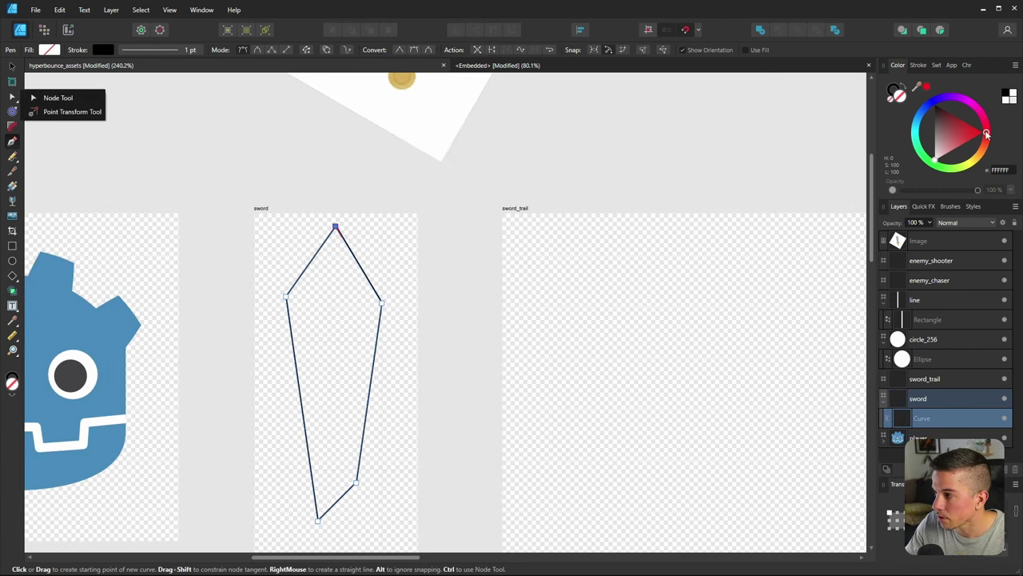
click(899, 96)
click(919, 64)
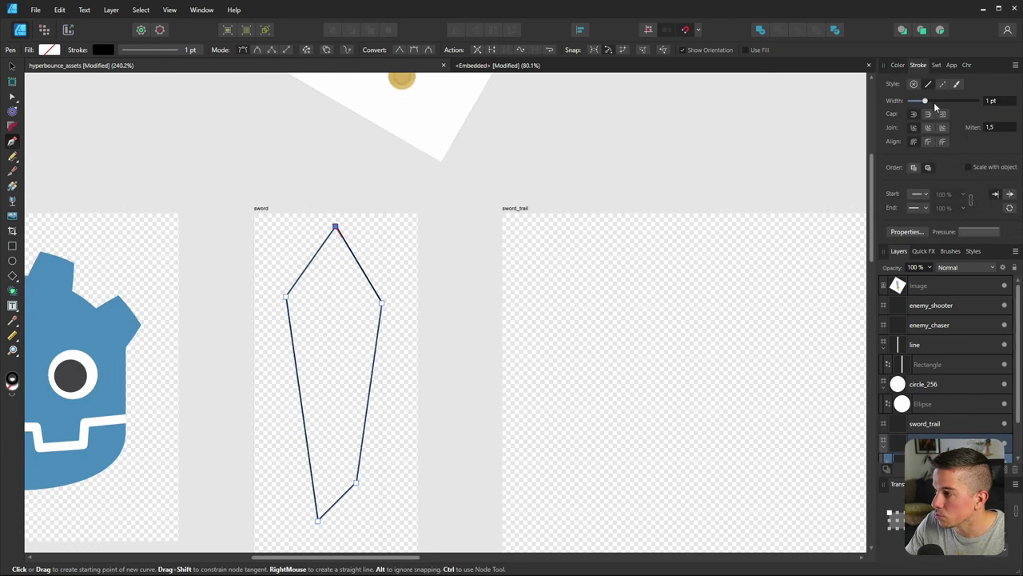
mouse_move(937, 105)
mouse_down()
mouse_move(911, 105)
mouse_move(945, 90)
mouse_move(911, 105)
mouse_up()
click(899, 65)
click(919, 65)
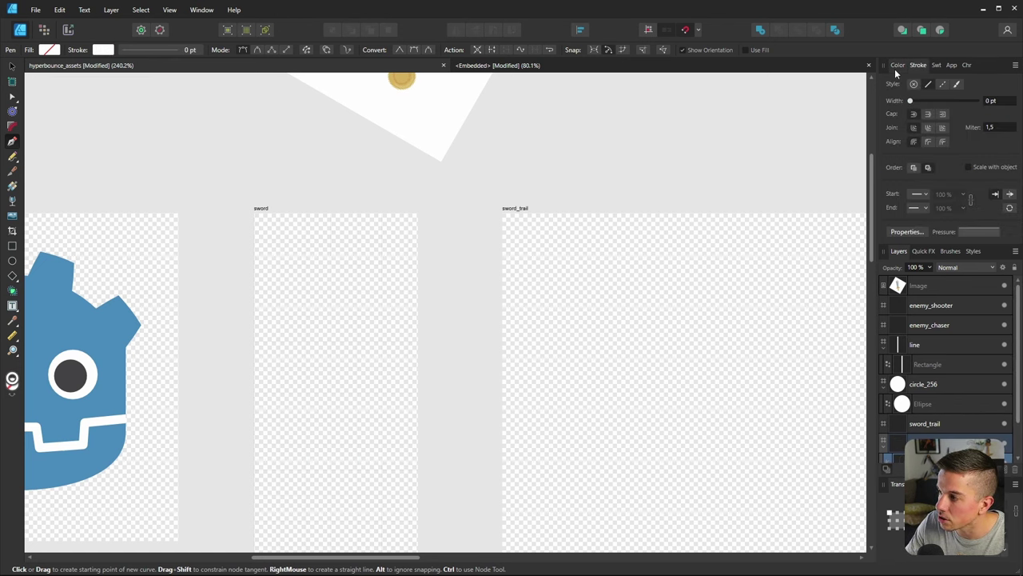
Fill the blade shape on the sword artboard with white
click(898, 65)
click(896, 94)
click(943, 146)
ctrl+scroll(188, 299, down, 2)
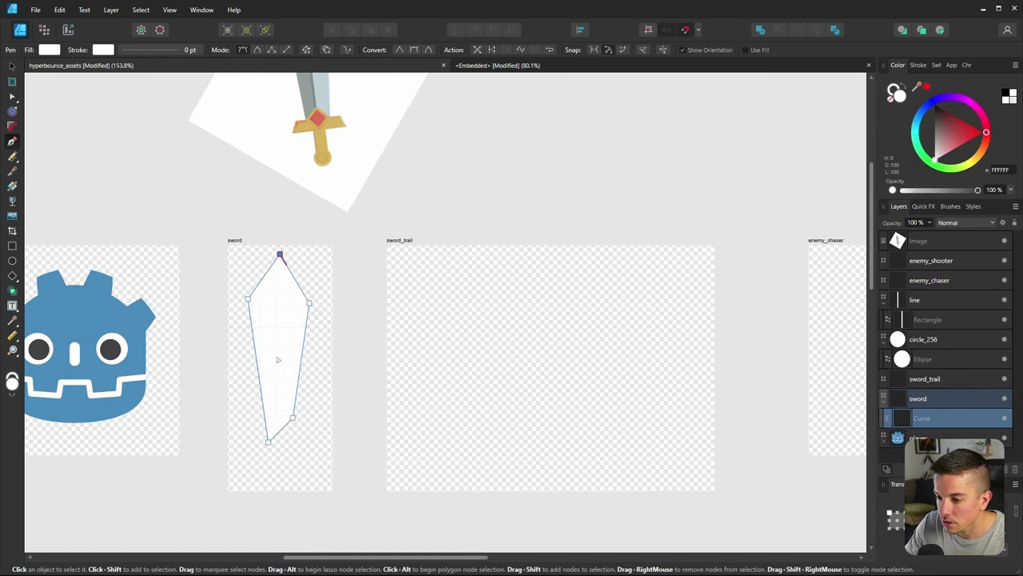
Reshape the white blade by flattening its bottom edge and adjusting the tip and right shoulder nodes
ctrl+scroll(280, 368, up, 2)
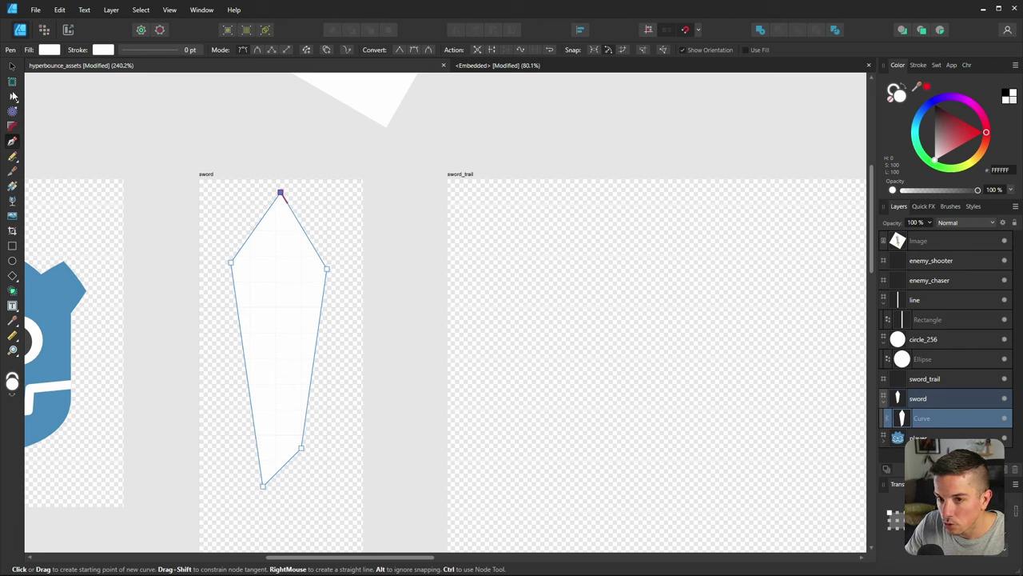
key(a)
drag(301, 449, 255, 485)
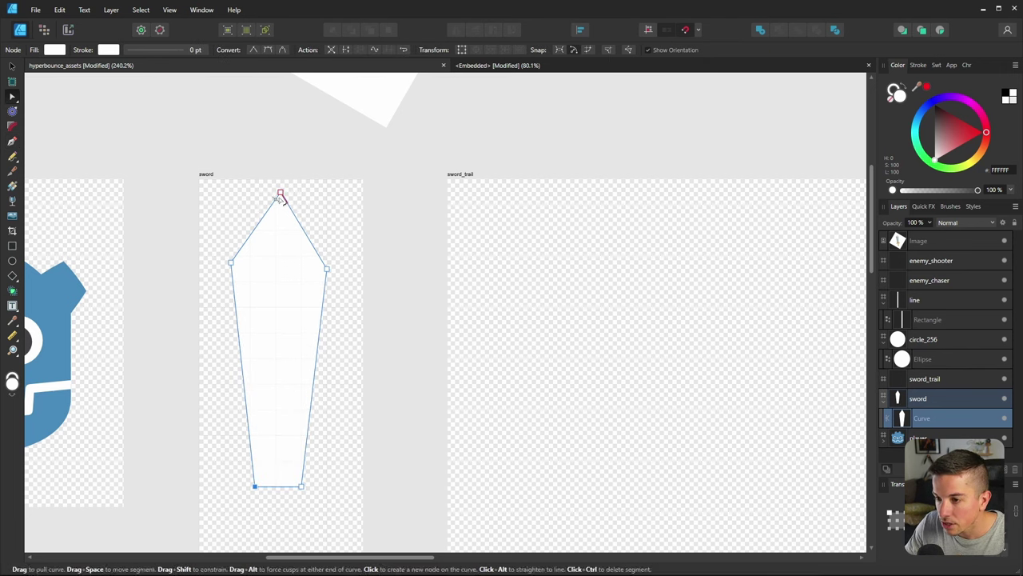
drag(280, 194, 276, 194)
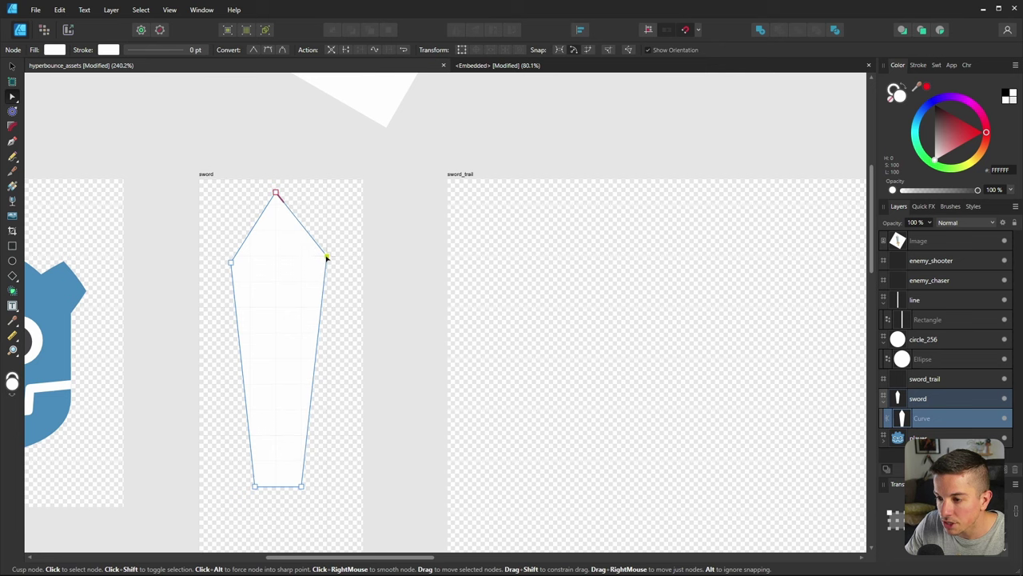
drag(327, 257, 318, 262)
ctrl+scroll(244, 294, down, 2)
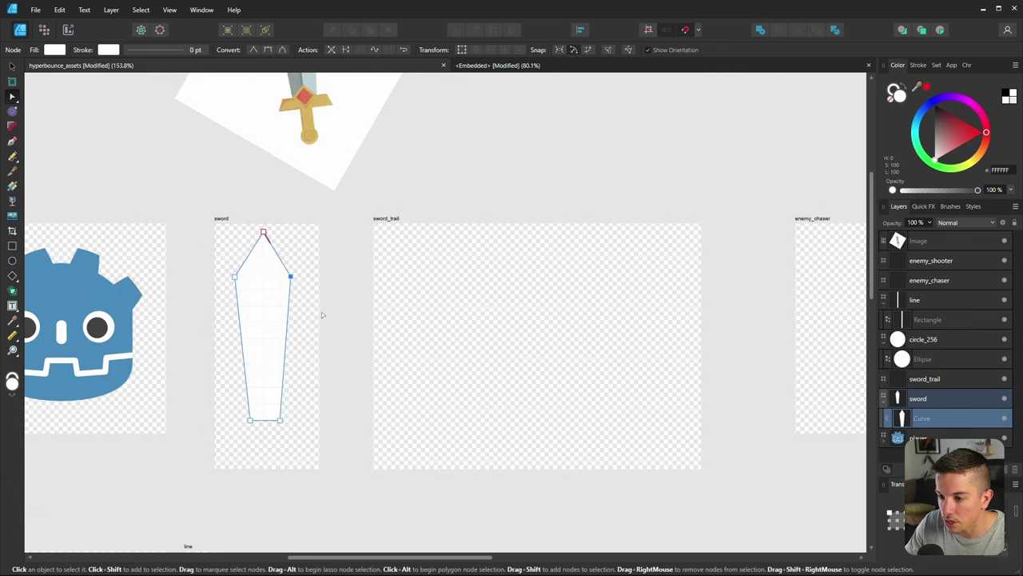
Move the blade's left shoulder node outward and down, and lower the right shoulder node slightly below it
ctrl+scroll(280, 287, up, 2)
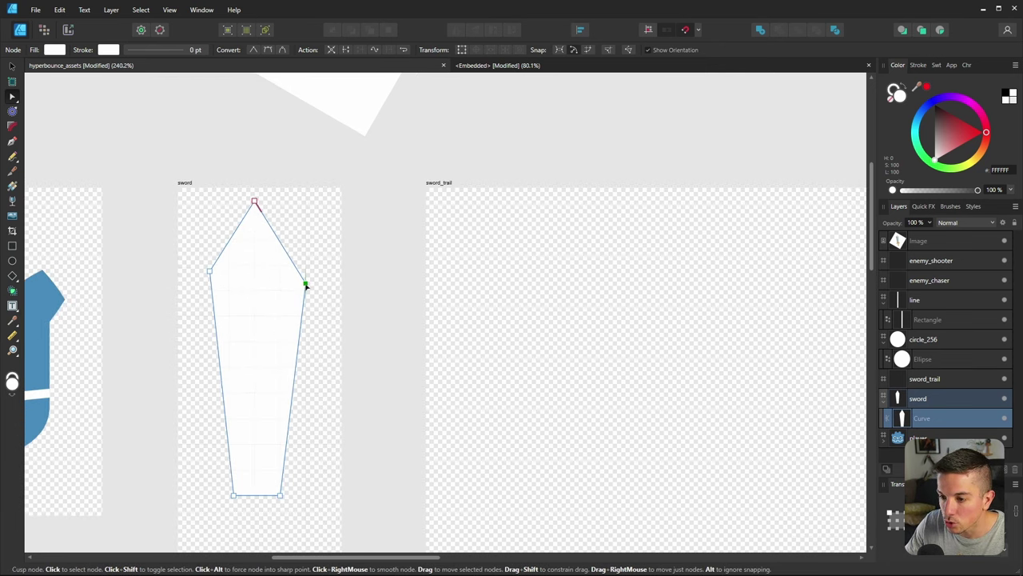
drag(209, 270, 199, 289)
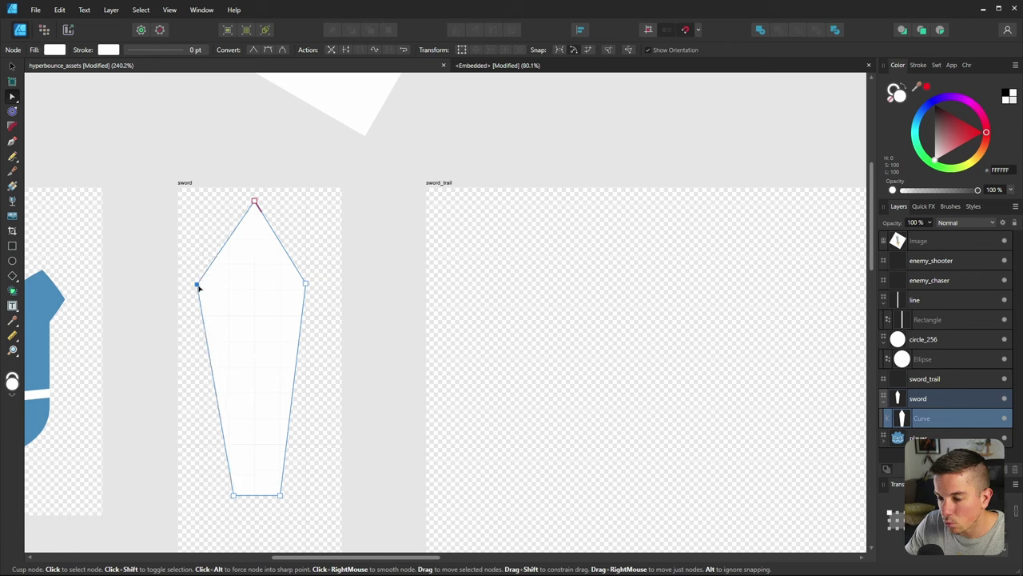
drag(254, 203, 268, 211)
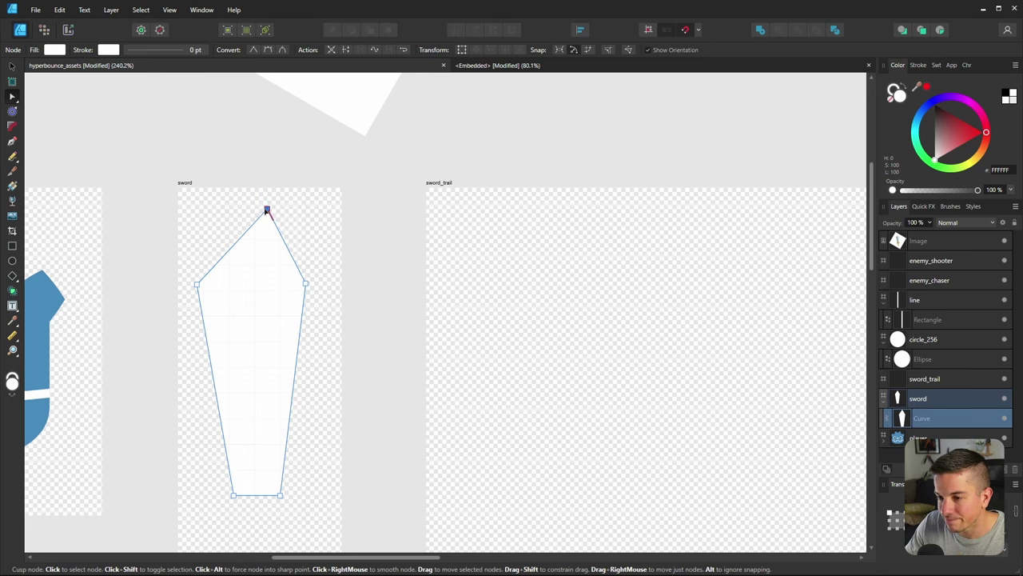
ctrl+scroll(287, 304, up, 2)
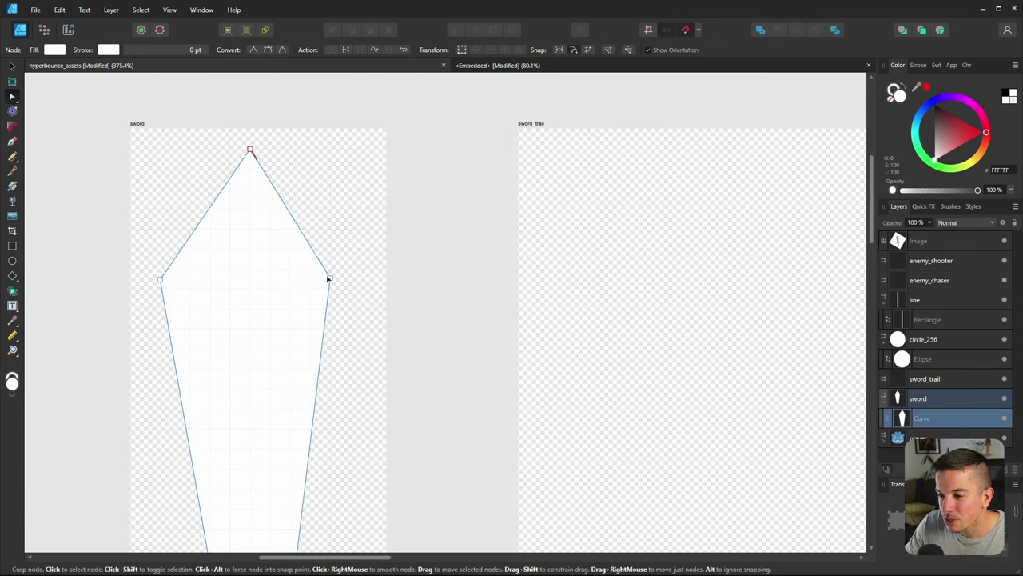
drag(327, 278, 331, 298)
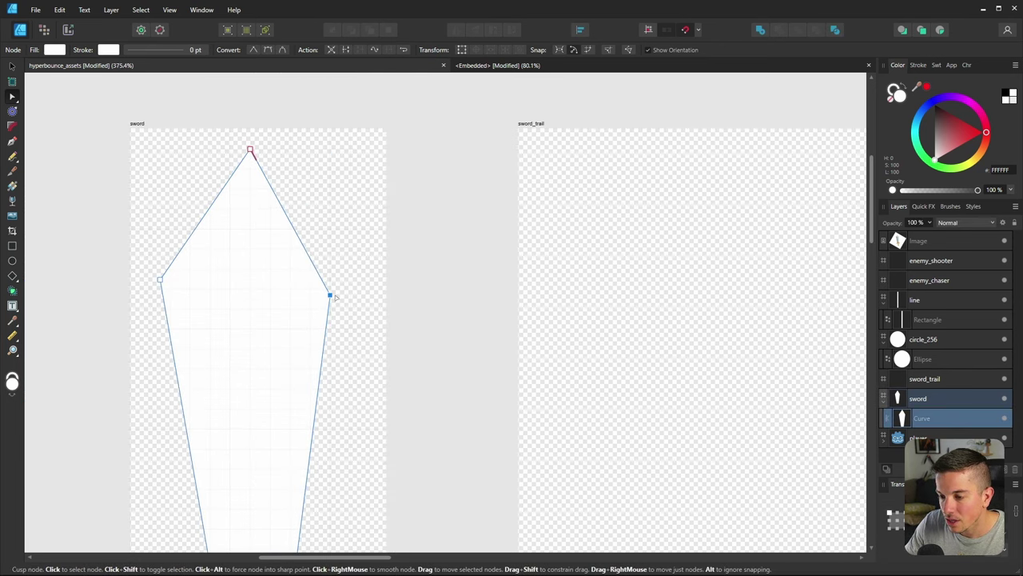
ctrl+scroll(142, 235, down, 4)
ctrl+scroll(174, 292, up, 3)
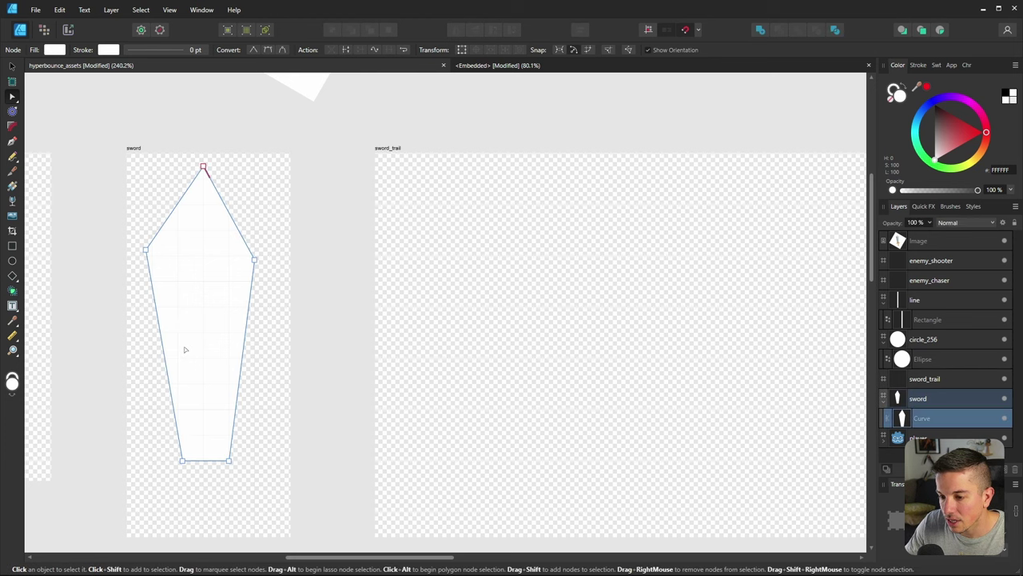
ctrl+scroll(259, 330, down, 1)
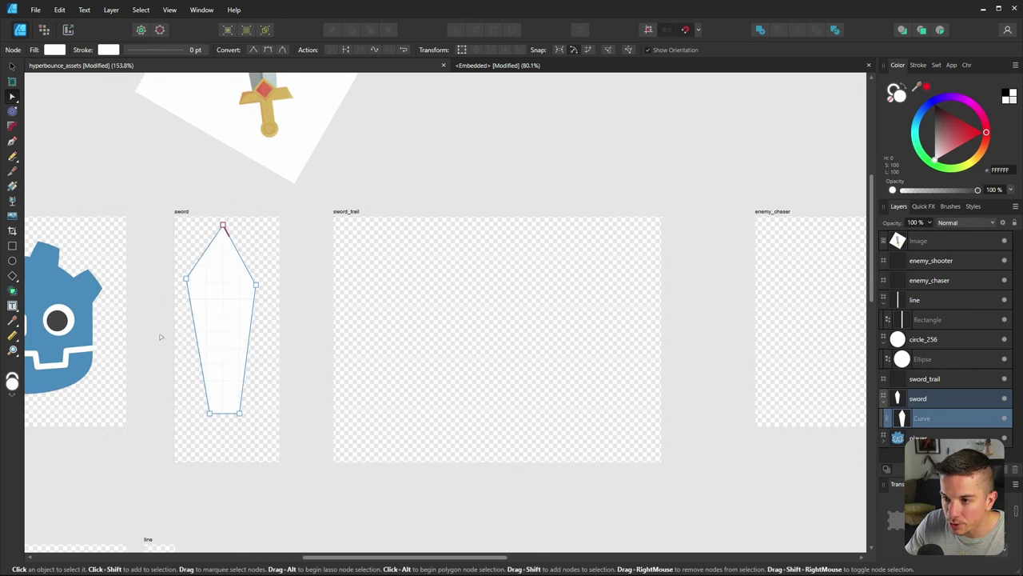
Draw a wide white crossguard rectangle across the blade's base and align the two shapes on their horizontal centre
click(12, 245)
ctrl+scroll(242, 462, up, 2)
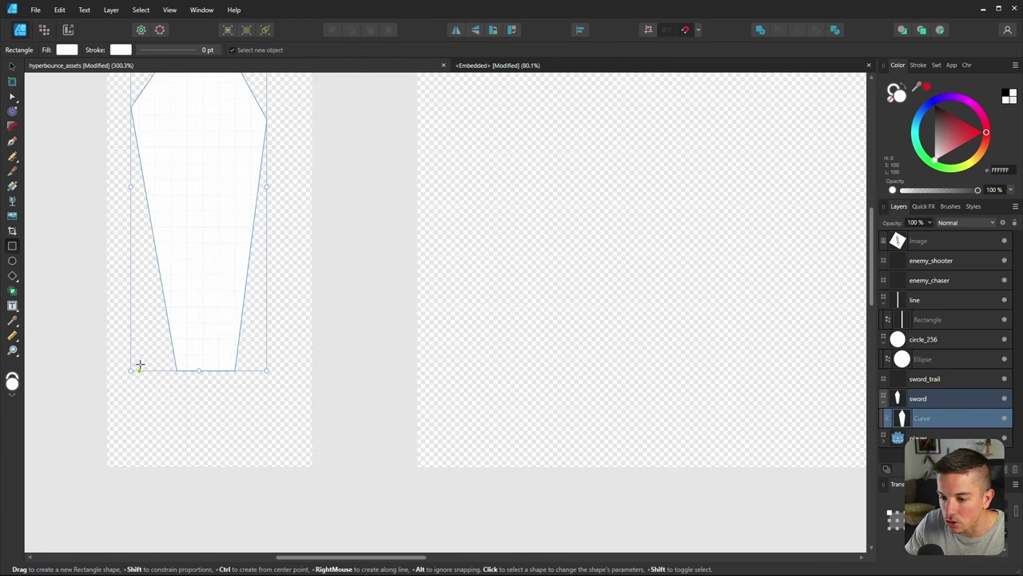
drag(138, 363, 221, 388)
key(v)
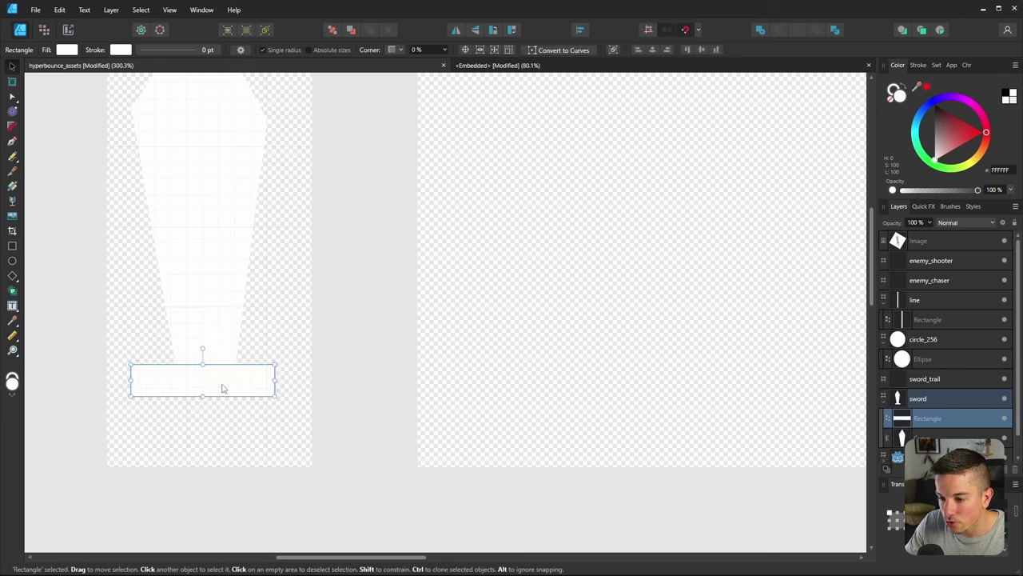
shift+click(217, 292)
click(280, 50)
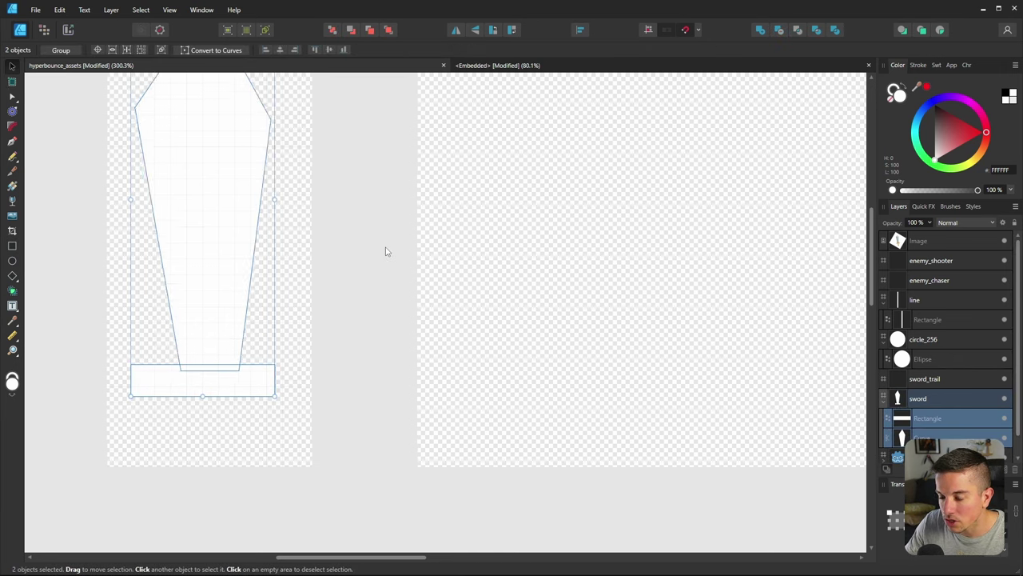
click(372, 308)
Shift the crossguard rectangle slightly to the right at the blade's base
click(234, 373)
drag(234, 373, 233, 450)
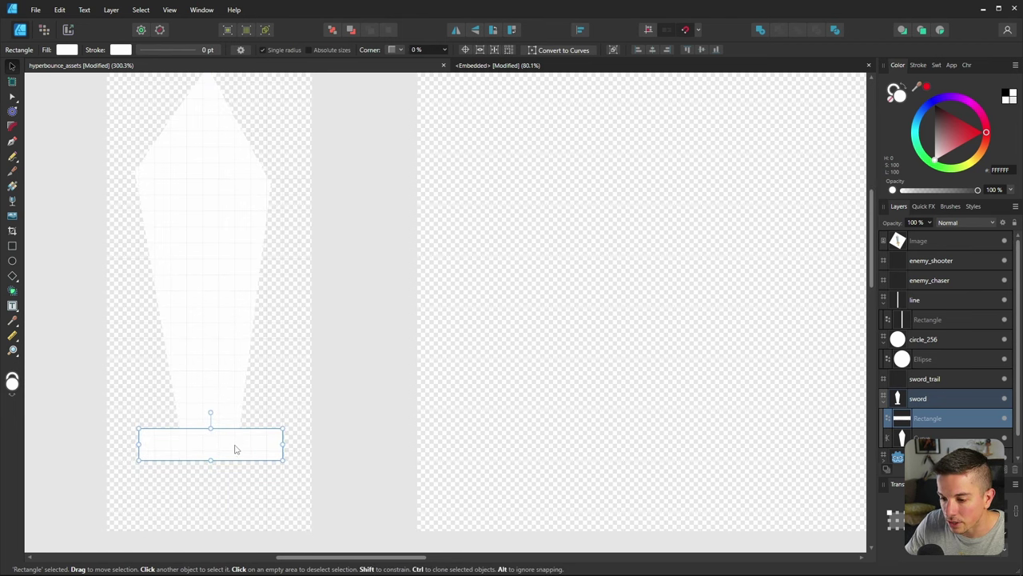
click(226, 407)
click(363, 418)
Duplicate the crossguard, rotate the copy to vertical, and shorten it into a grip below the crossguard
ctrl+scroll(242, 357, down, 3)
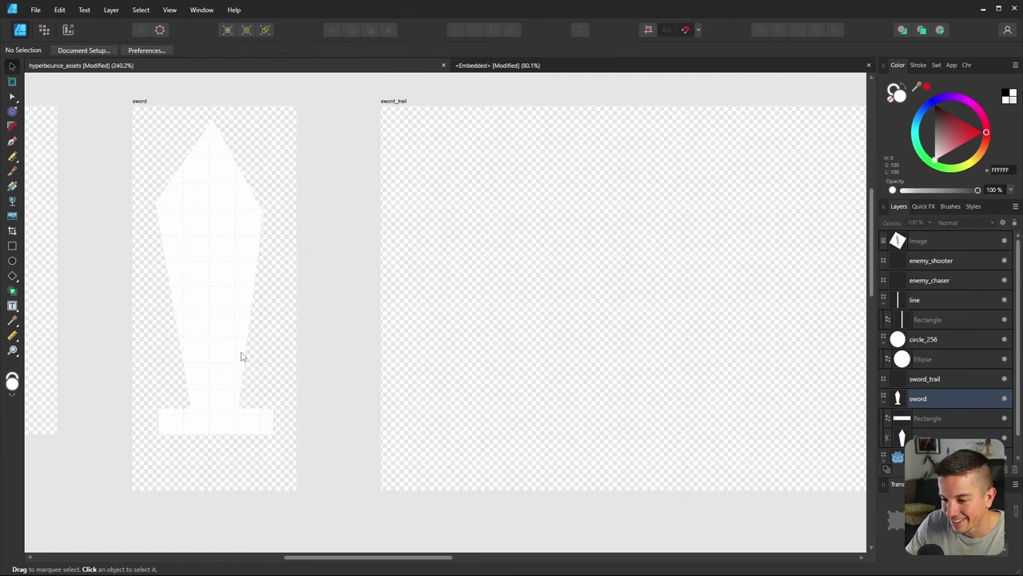
ctrl+scroll(219, 338, up, 1)
ctrl+scroll(231, 391, down, 2)
ctrl+scroll(229, 392, up, 4)
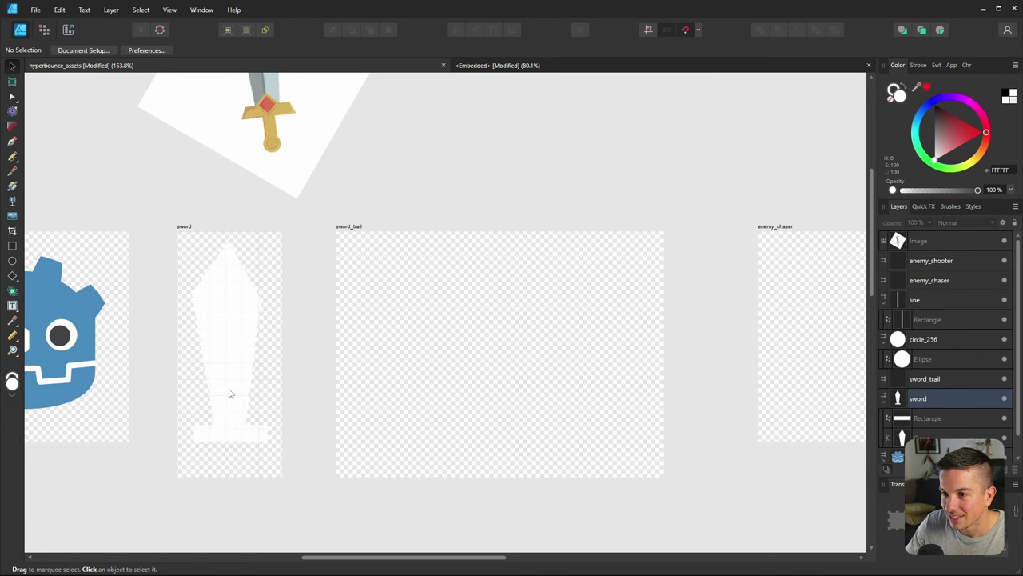
click(274, 379)
alt+drag(274, 379, 274, 429)
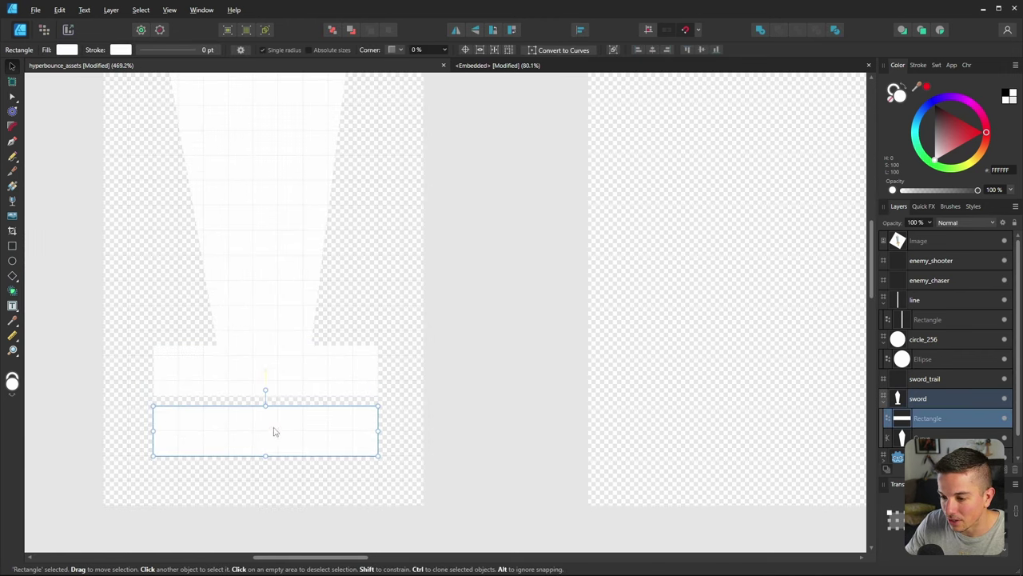
drag(264, 391, 328, 422)
drag(290, 318, 266, 408)
click(479, 385)
ctrl+scroll(189, 393, down, 10)
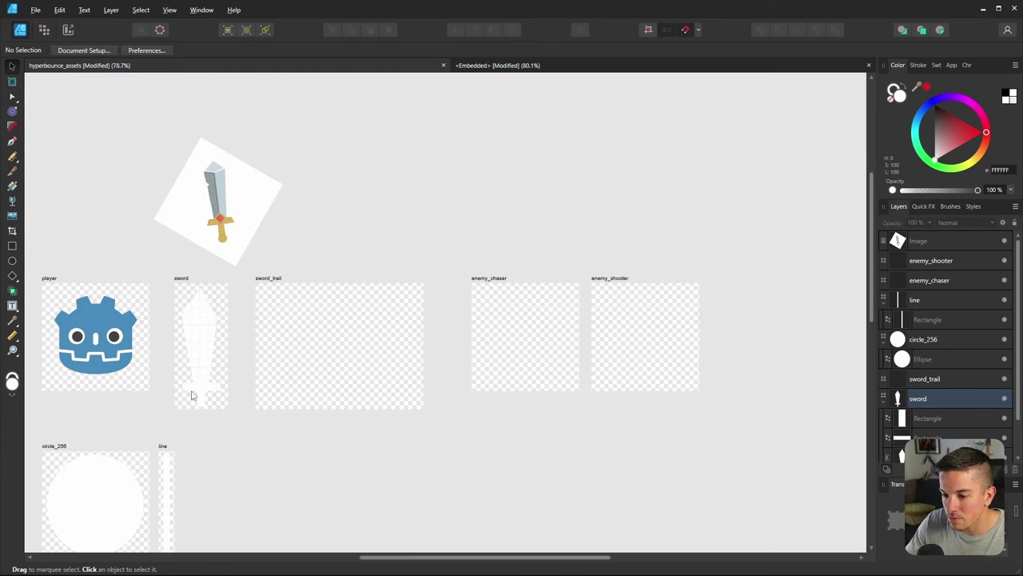
ctrl+scroll(180, 405, up, 7)
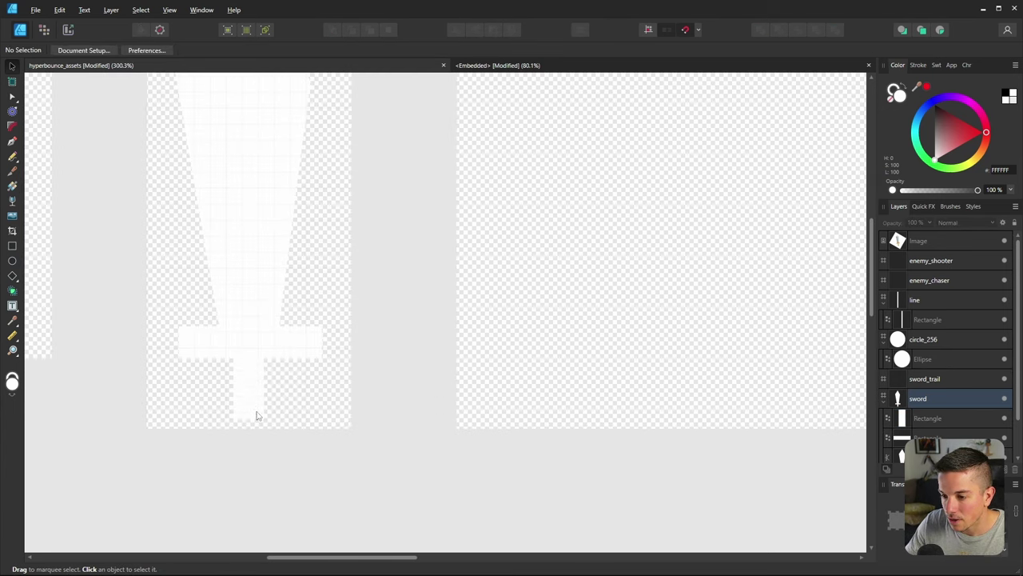
Draw a white pommel circle, slightly wider than the grip, and place it over the grip's lower end
scroll(257, 418, up, 3)
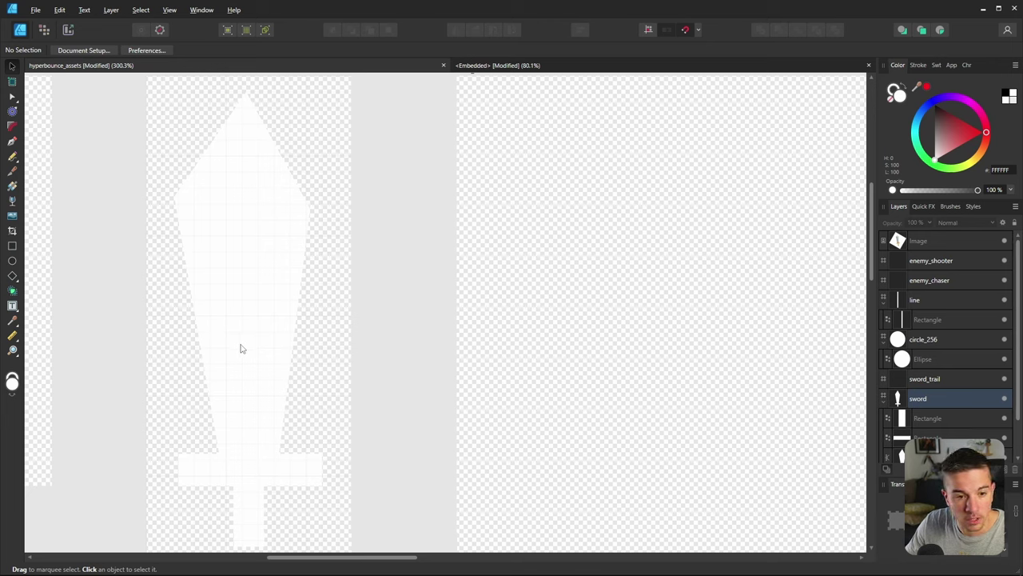
scroll(236, 356, down, 2)
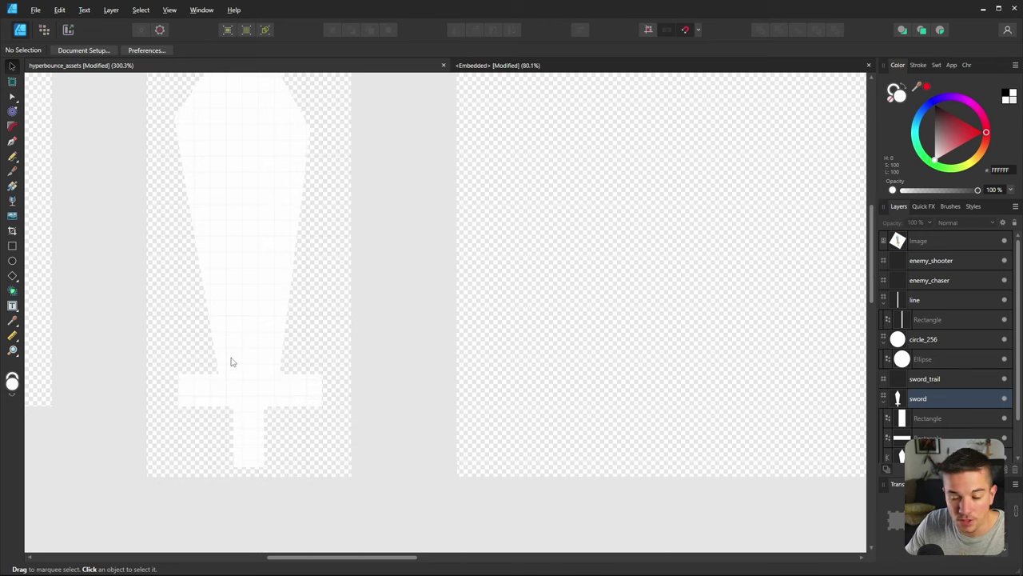
ctrl+scroll(270, 433, up, 3)
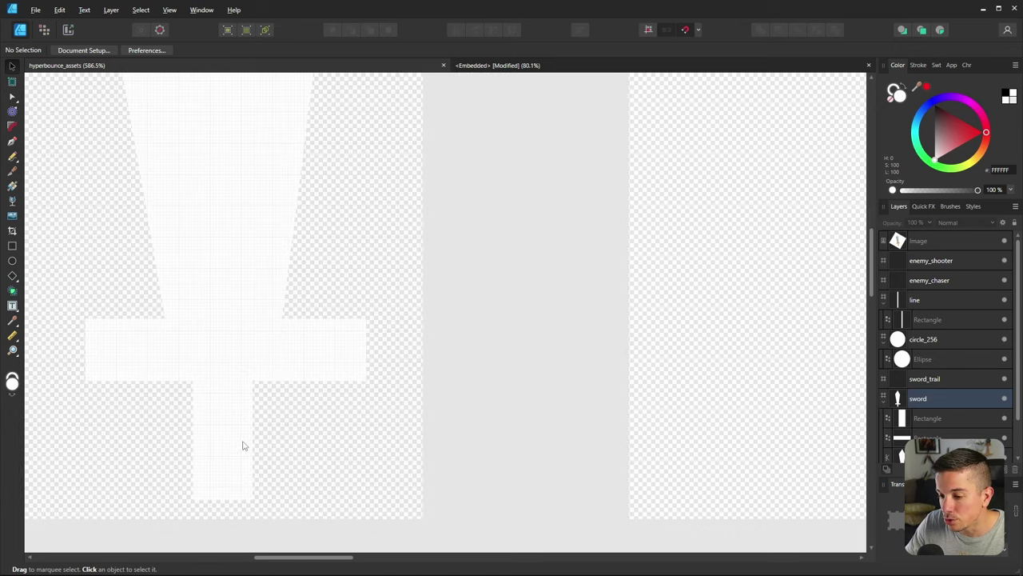
click(245, 424)
key(e)
drag(169, 449, 283, 507)
click(12, 66)
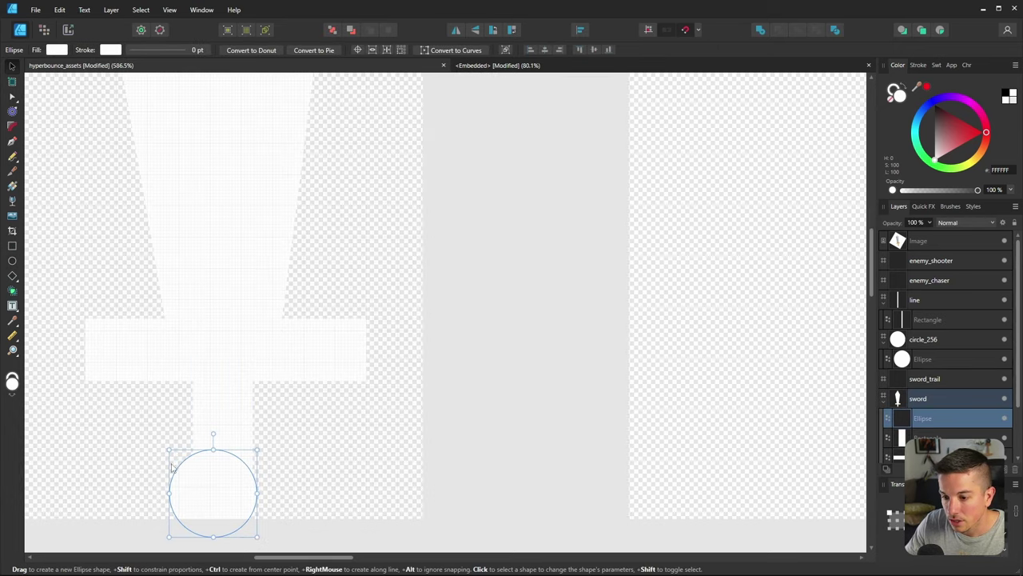
mouse_move(202, 484)
mouse_down()
mouse_move(222, 466)
mouse_move(212, 475)
mouse_up()
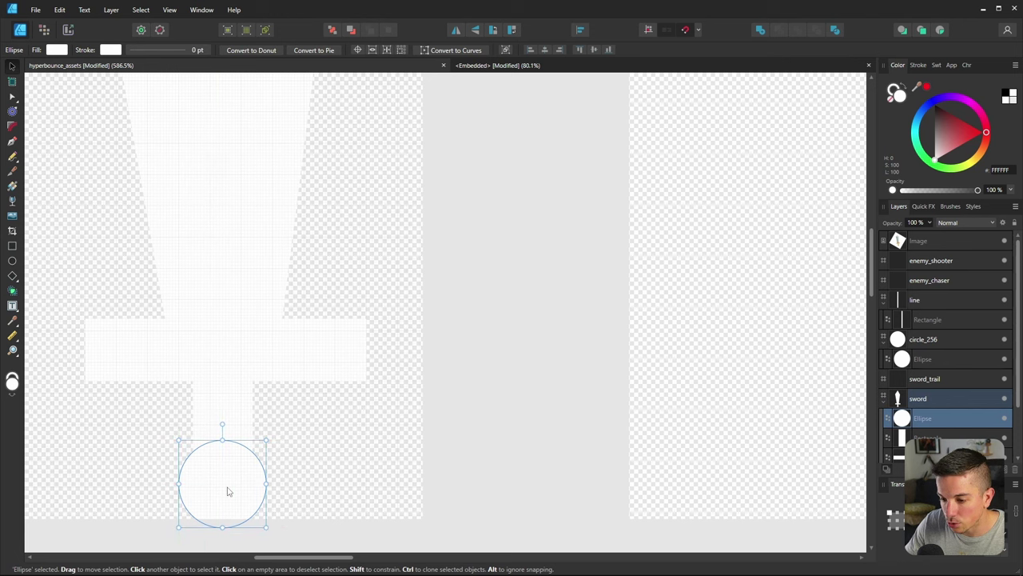
Select all four sword shapes, scale them down slightly, and reposition them inside the sword artboard
ctrl+scroll(309, 393, down, 5)
shift+click(309, 392)
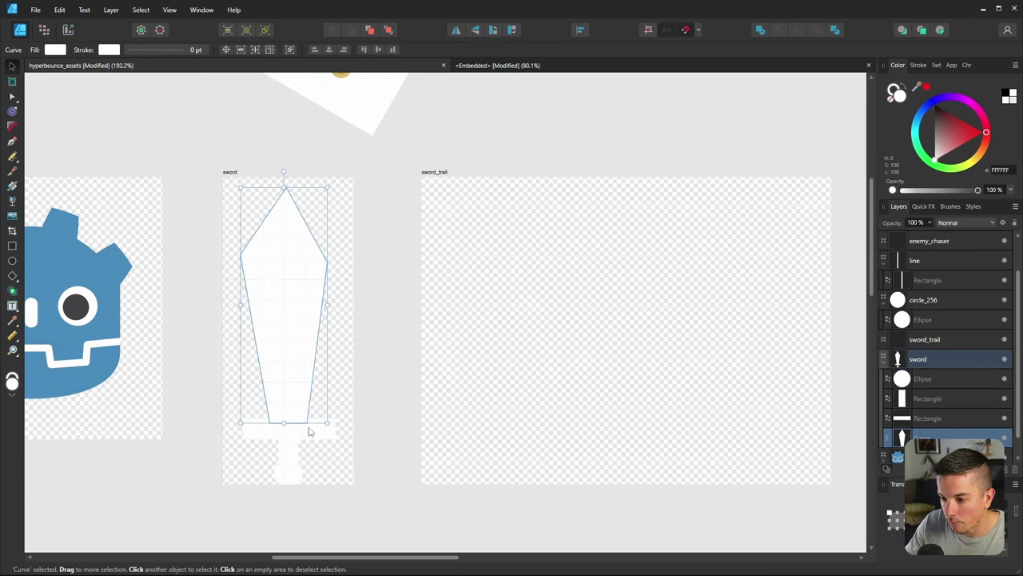
shift+click(309, 424)
shift+click(289, 456)
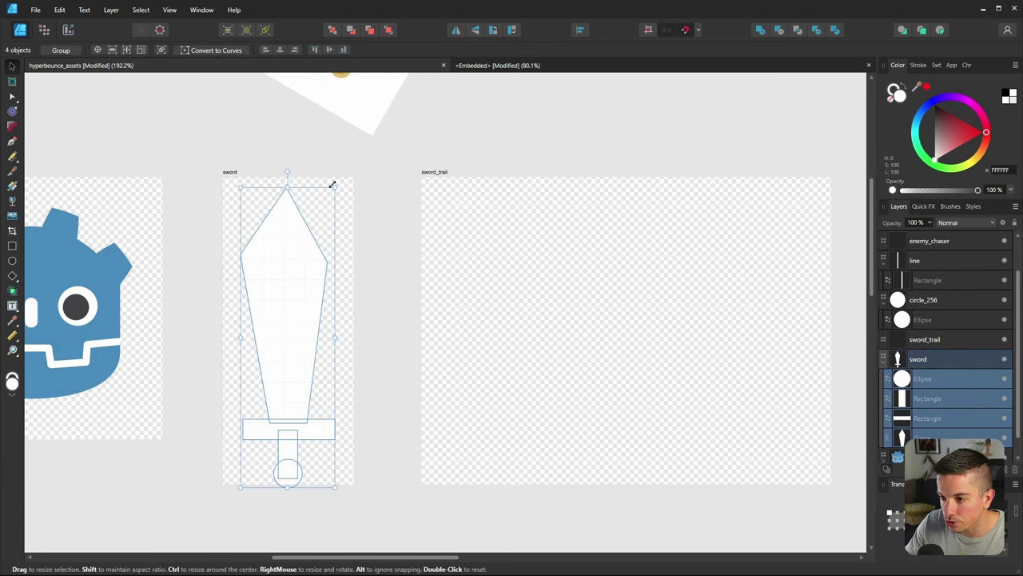
drag(334, 187, 330, 203)
drag(273, 294, 278, 277)
click(347, 343)
Enlarge the pommel circle slightly and position it centrally on the grip's lower end
ctrl+scroll(276, 444, up, 3)
click(284, 456)
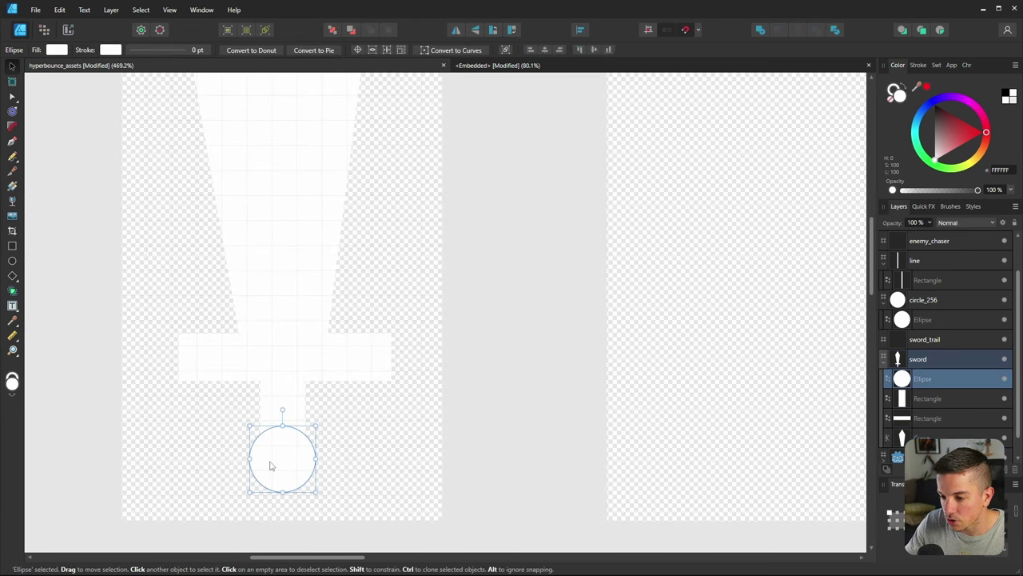
ctrl+scroll(276, 462, down, 2)
mouse_move(292, 479)
mouse_down()
mouse_move(305, 491)
mouse_move(283, 485)
mouse_move(283, 473)
mouse_up()
ctrl+scroll(281, 475, up, 2)
shift+click(295, 414)
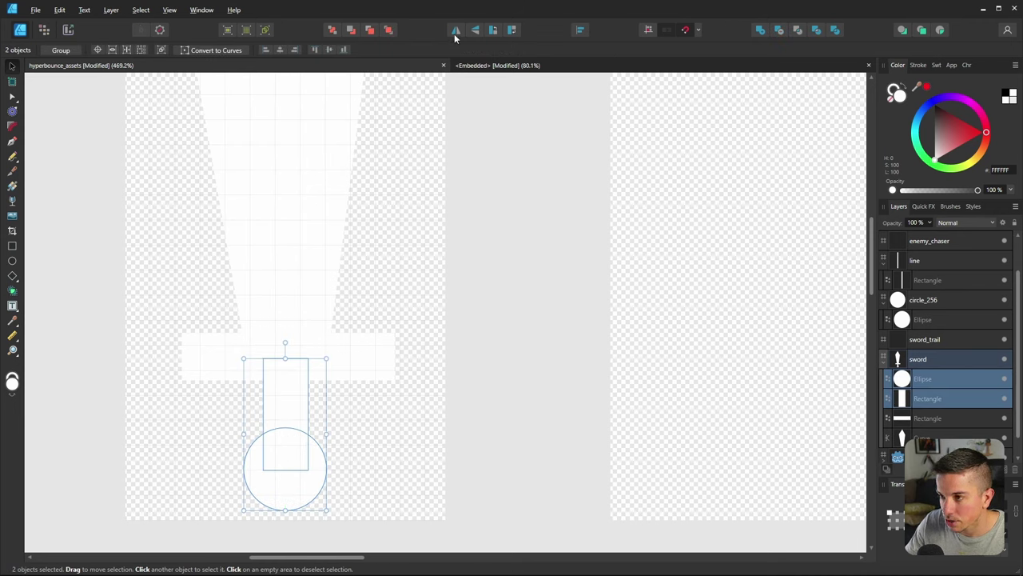
click(493, 278)
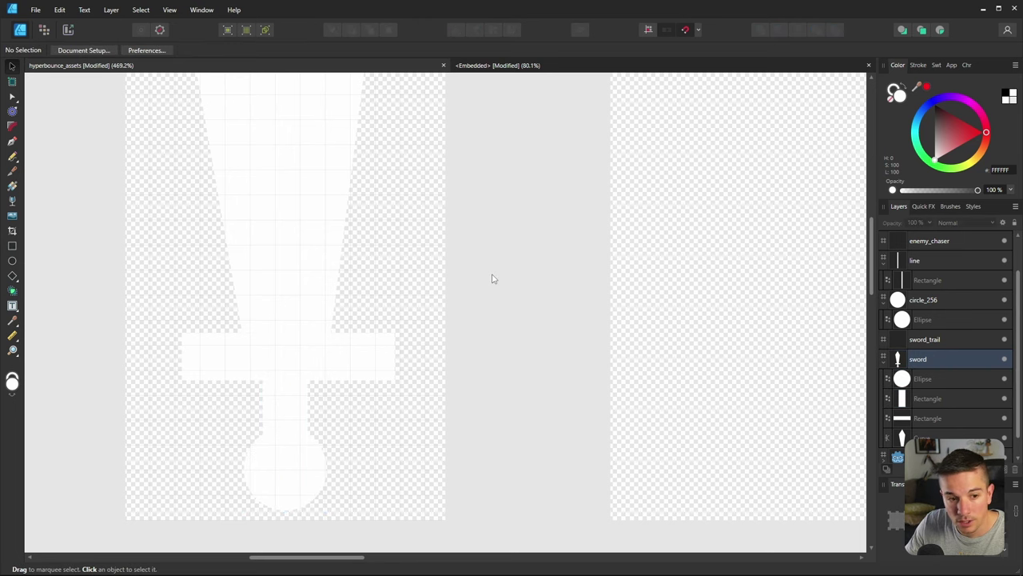
ctrl+scroll(279, 335, down, 1)
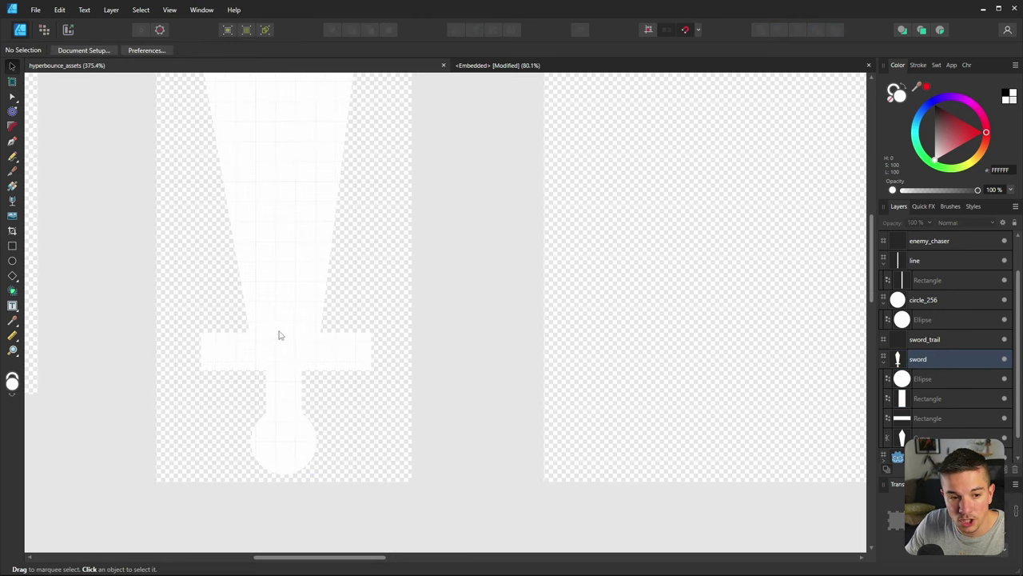
Centre the grip and pommel horizontally on the crossguard, and shift the three shapes slightly up and left under the blade
click(289, 386)
click(322, 354)
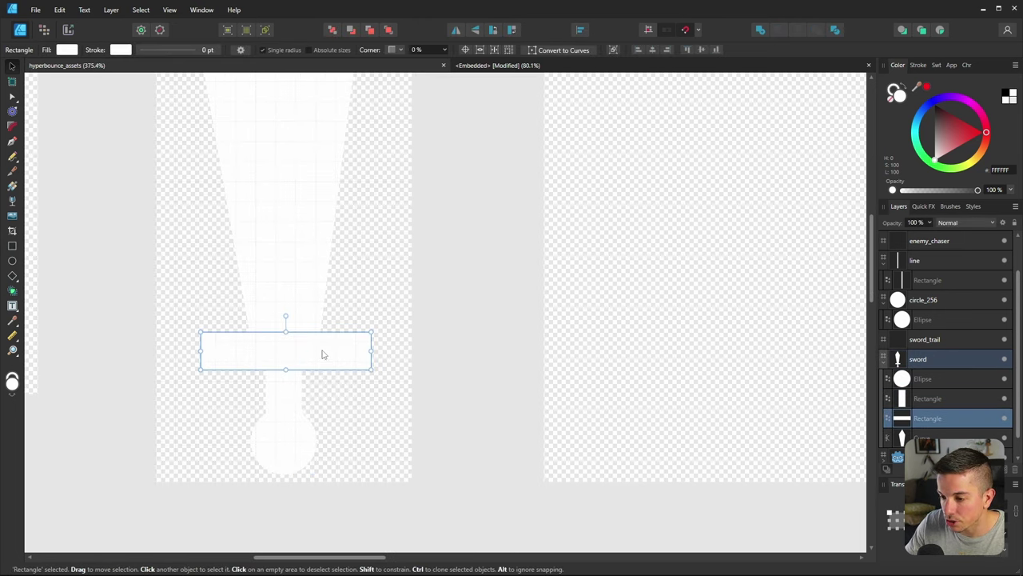
shift+click(290, 392)
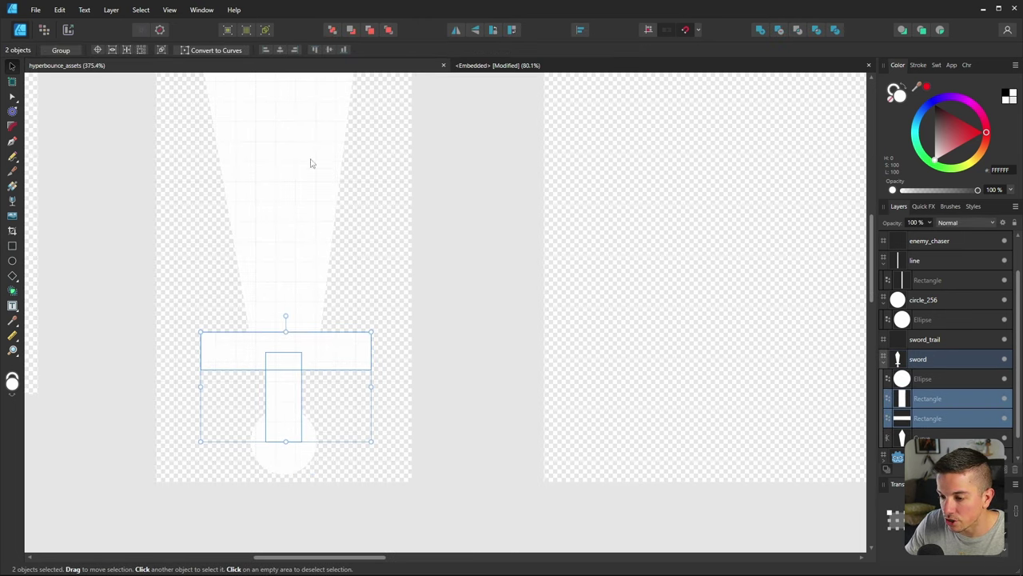
click(328, 50)
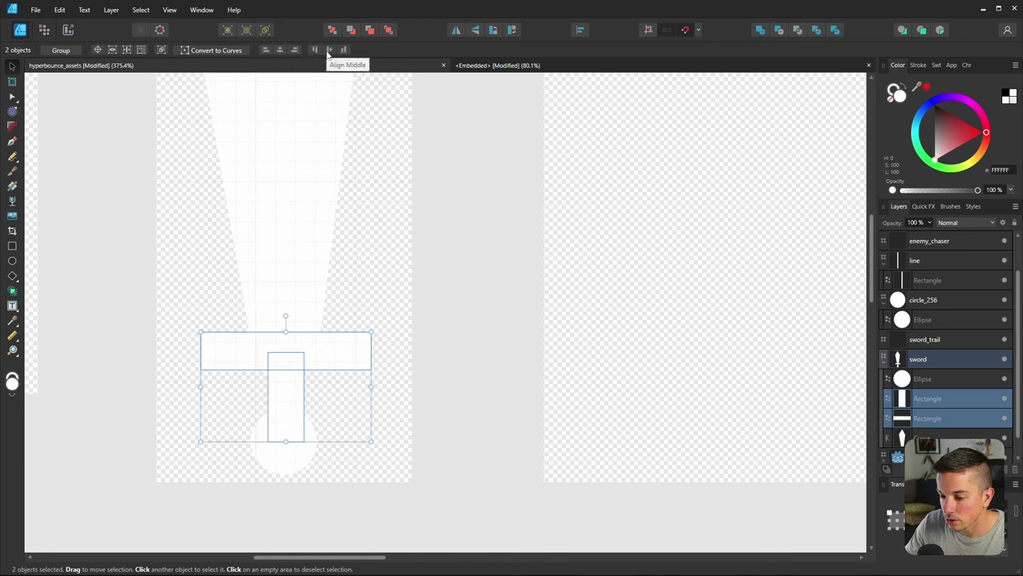
shift+click(292, 416)
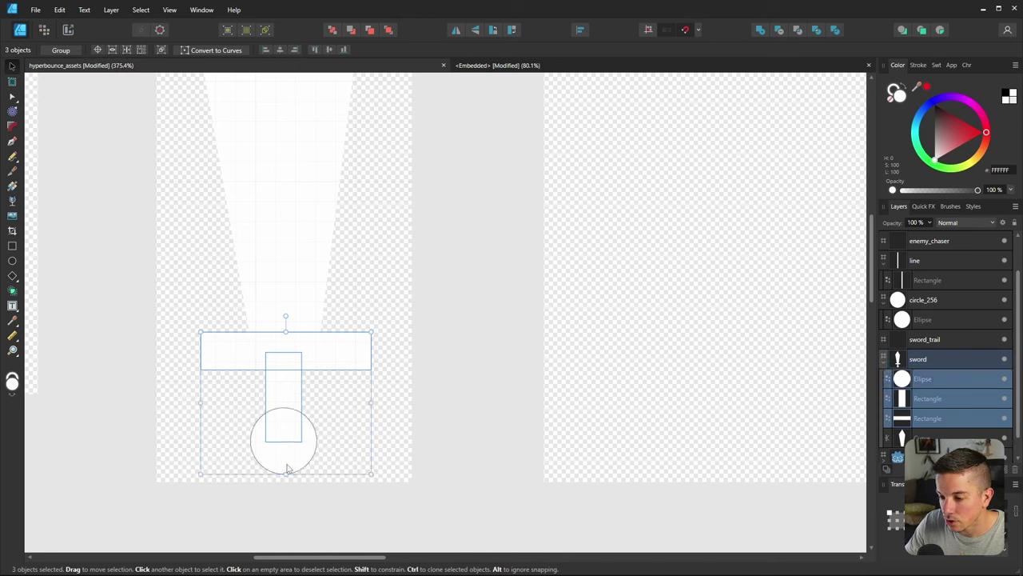
click(281, 50)
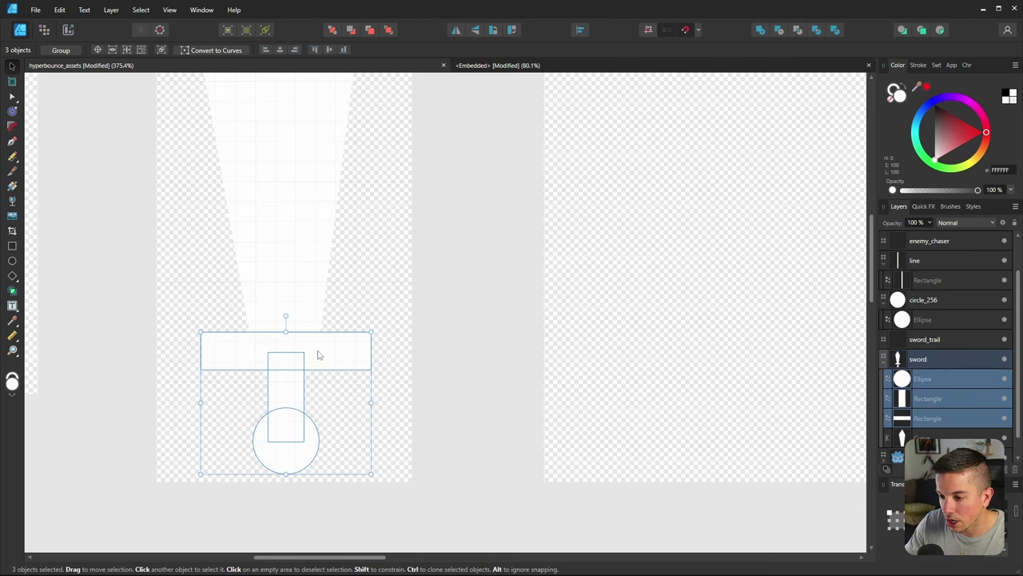
drag(318, 355, 320, 354)
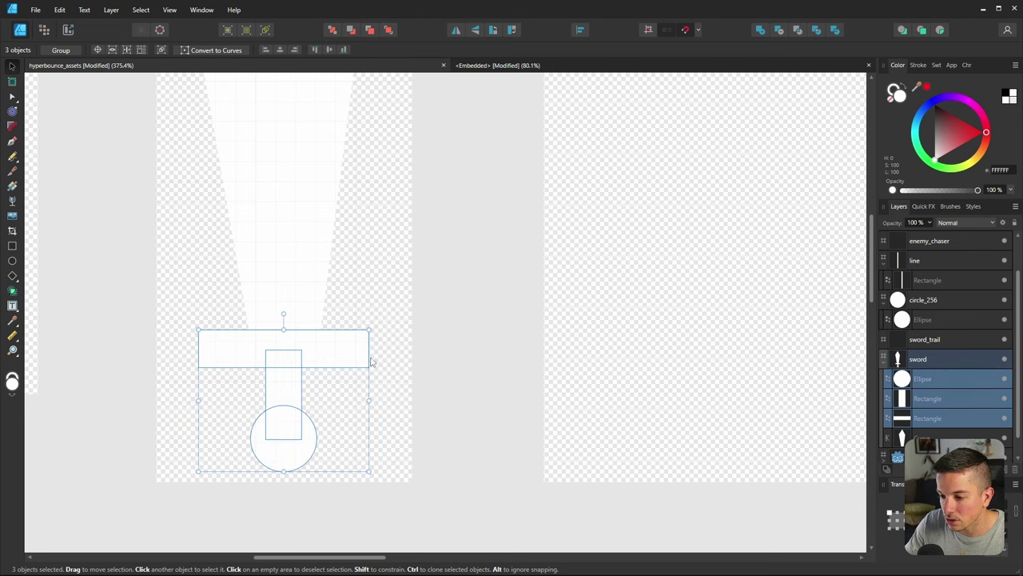
click(370, 361)
Cut a triangular notch into the blade's left edge below its widest point by adding three nodes and pulling the middle one inward
ctrl+scroll(370, 361, down, 3)
scroll(304, 351, up, 5)
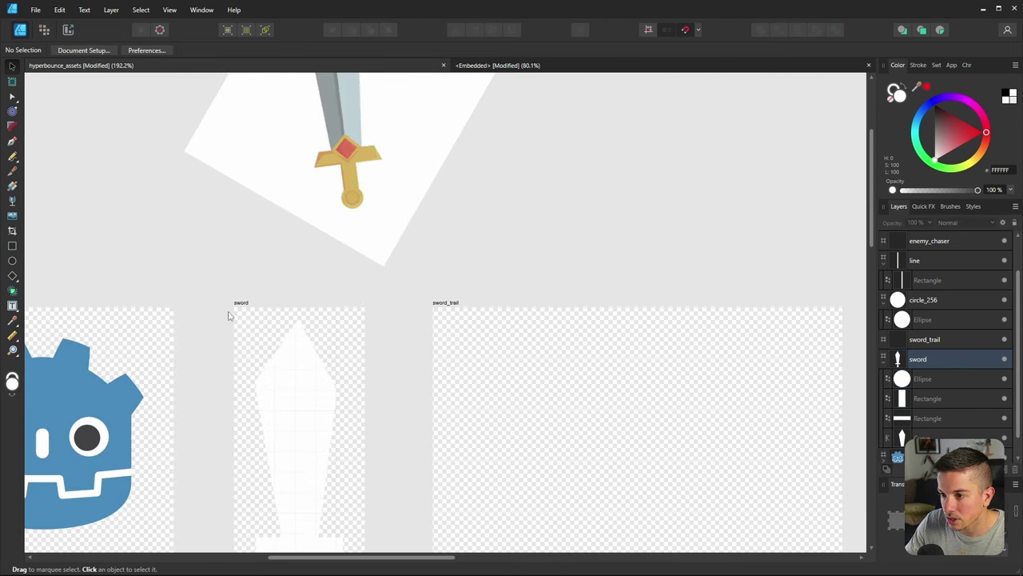
ctrl+scroll(227, 314, down, 2)
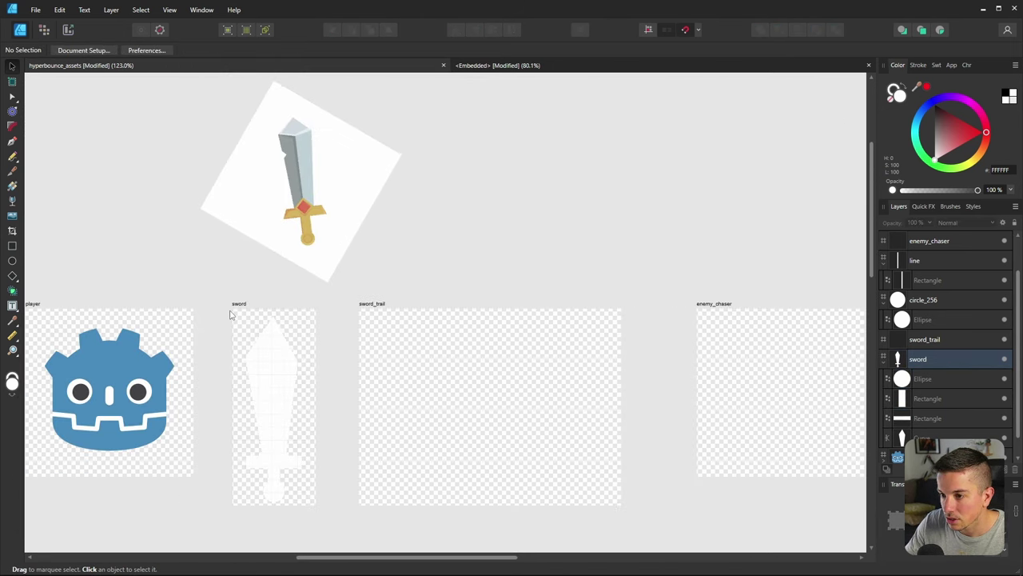
double_click(266, 376)
ctrl+scroll(270, 380, up, 6)
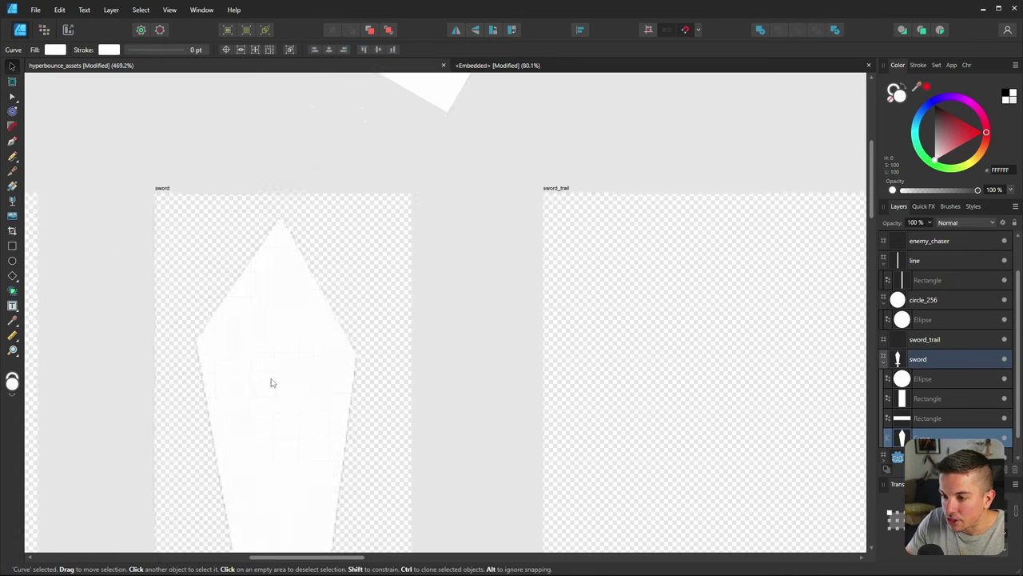
ctrl+scroll(197, 400, up, 1)
click(176, 350)
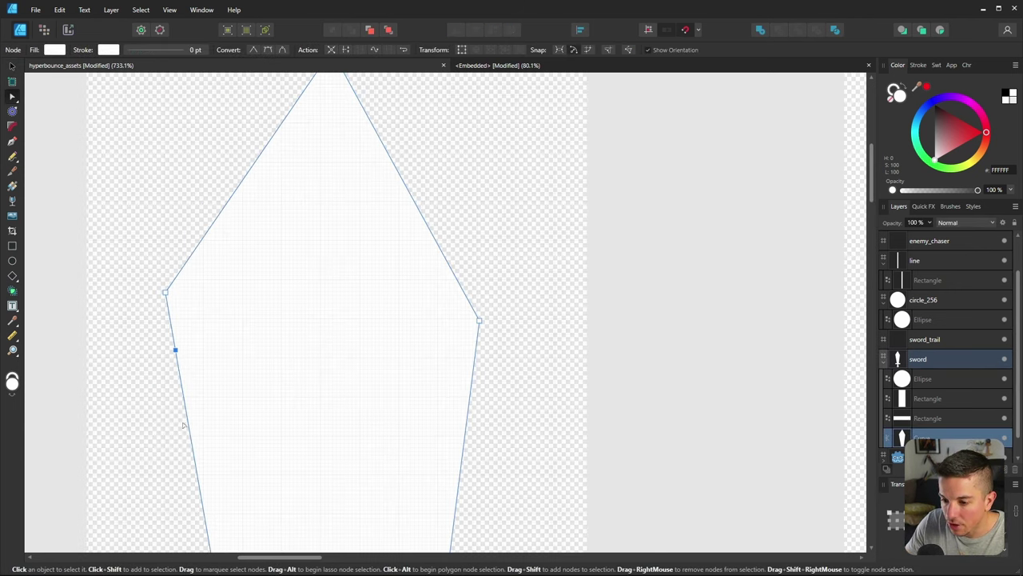
click(193, 451)
click(183, 398)
drag(183, 399, 235, 425)
Add three nodes low on the blade's right edge, pull the middle one inward as a notch, and lower the upper node slightly
ctrl+scroll(245, 418, down, 3)
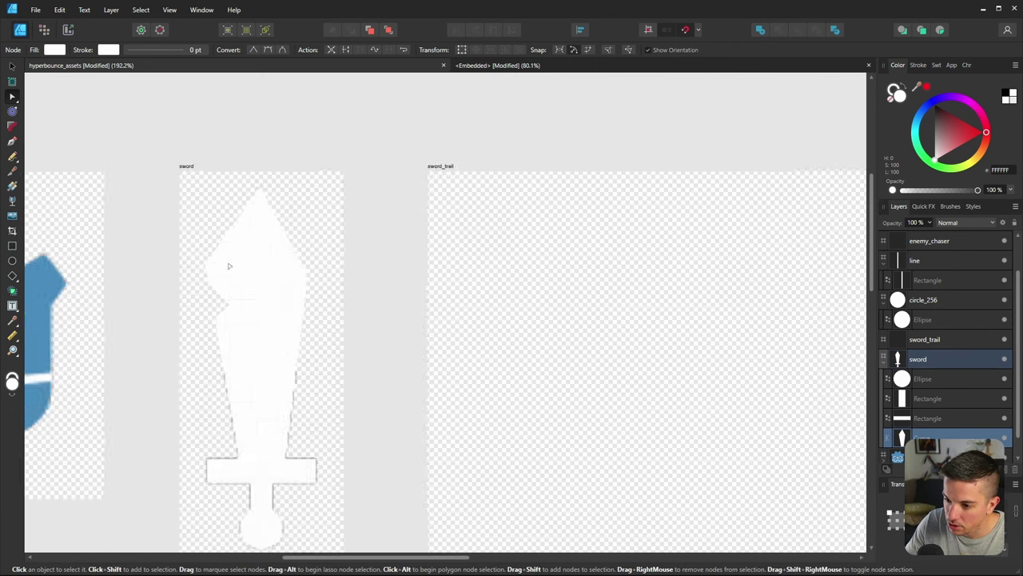
ctrl+scroll(247, 370, up, 2)
click(316, 337)
ctrl+scroll(286, 396, up, 3)
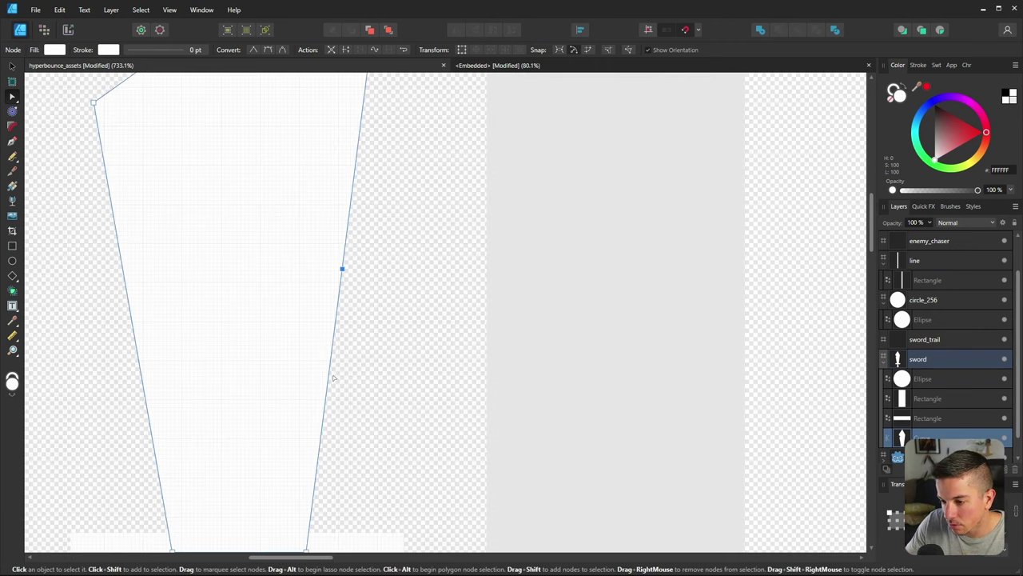
click(327, 375)
click(332, 334)
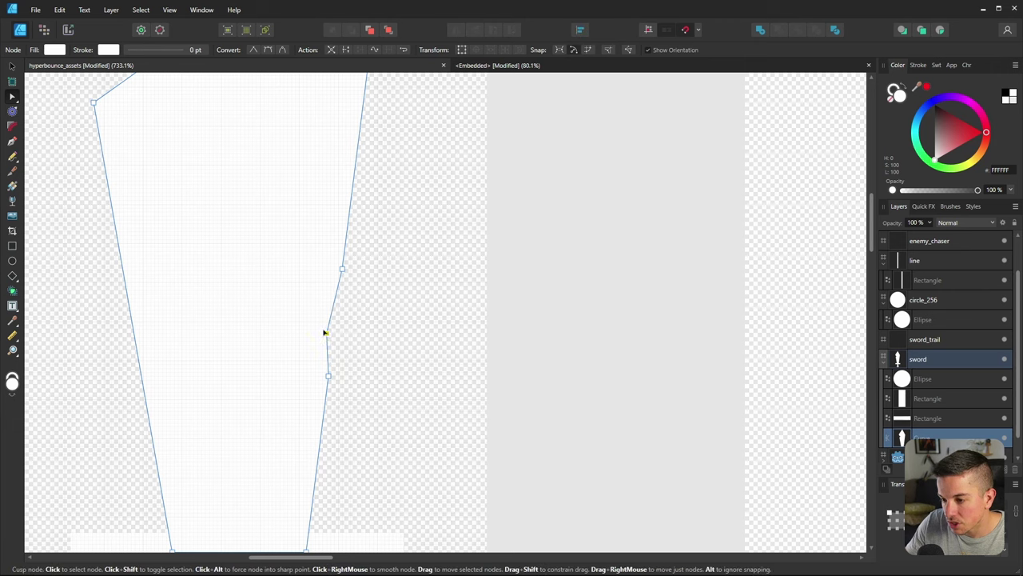
drag(332, 334, 297, 335)
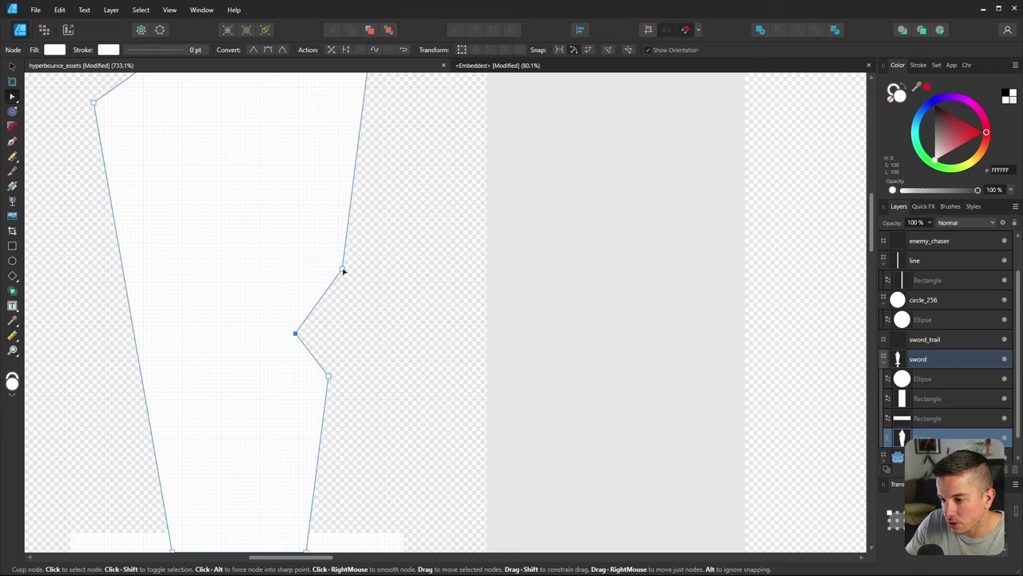
drag(343, 271, 339, 299)
click(373, 334)
ctrl+scroll(436, 316, down, 3)
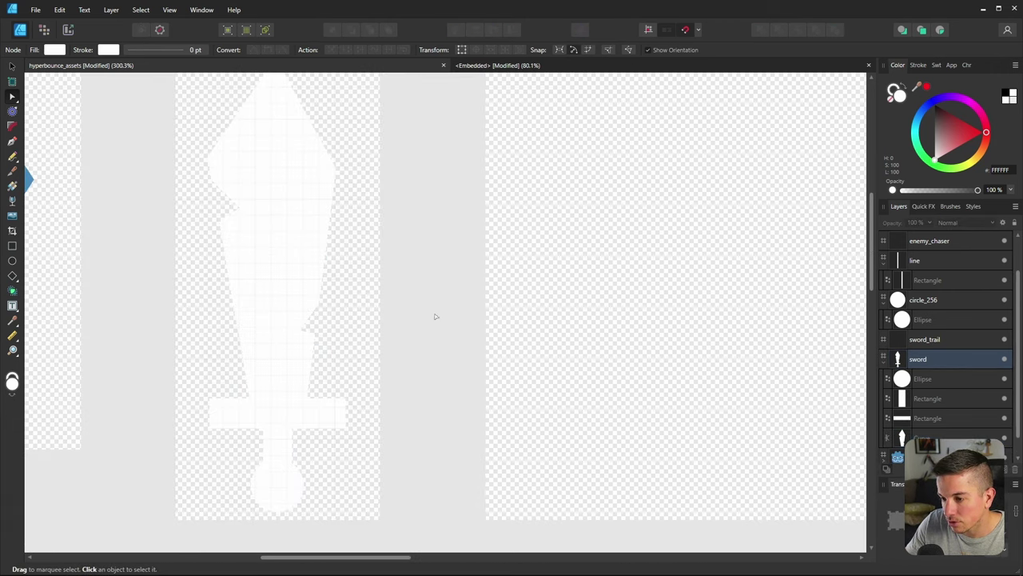
Save the document and examine the notched sword alongside the reference sword and the neighbouring artboards
ctrl+scroll(310, 329, down, 2)
ctrl+scroll(297, 320, up, 4)
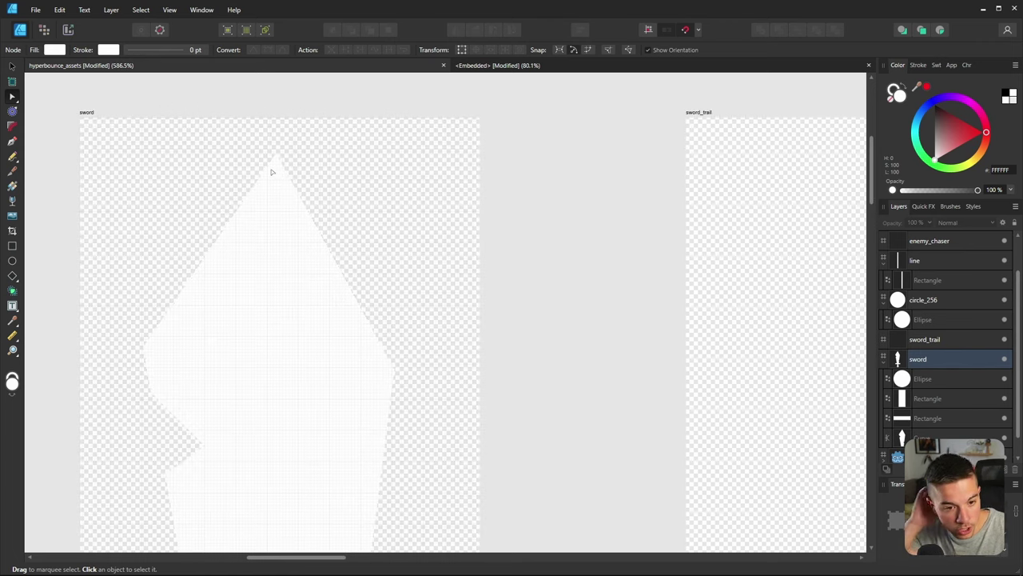
ctrl+scroll(258, 256, down, 2)
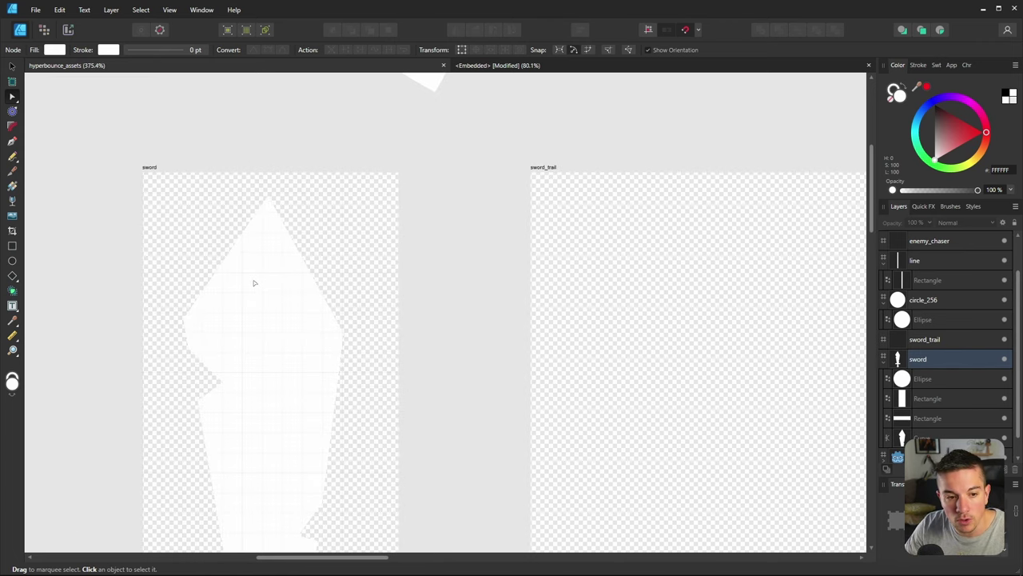
ctrl+scroll(255, 283, down, 4)
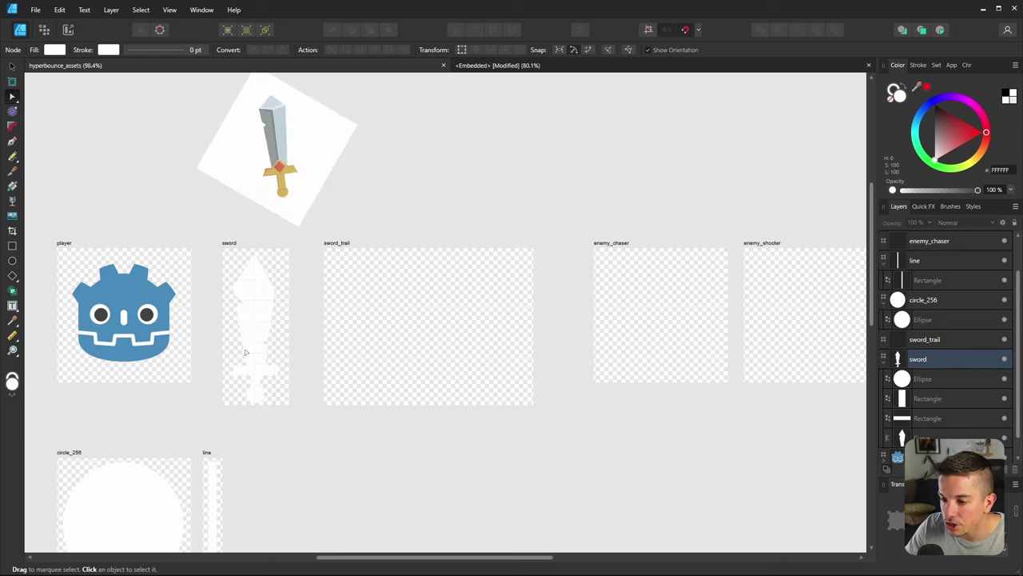
scroll(245, 352, up, 1)
ctrl+scroll(231, 338, up, 4)
ctrl+scroll(322, 316, down, 3)
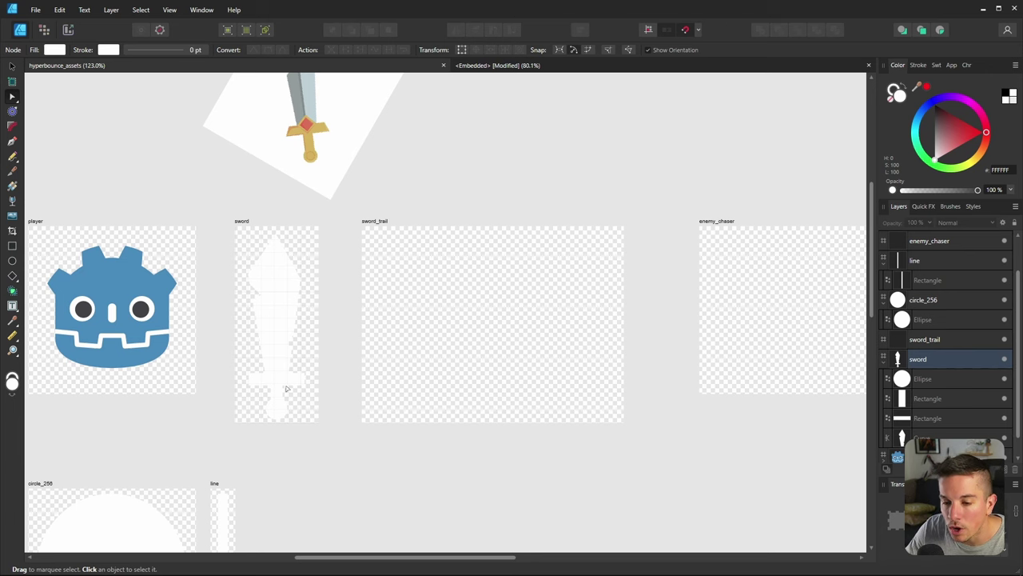
ctrl+scroll(280, 395, up, 3)
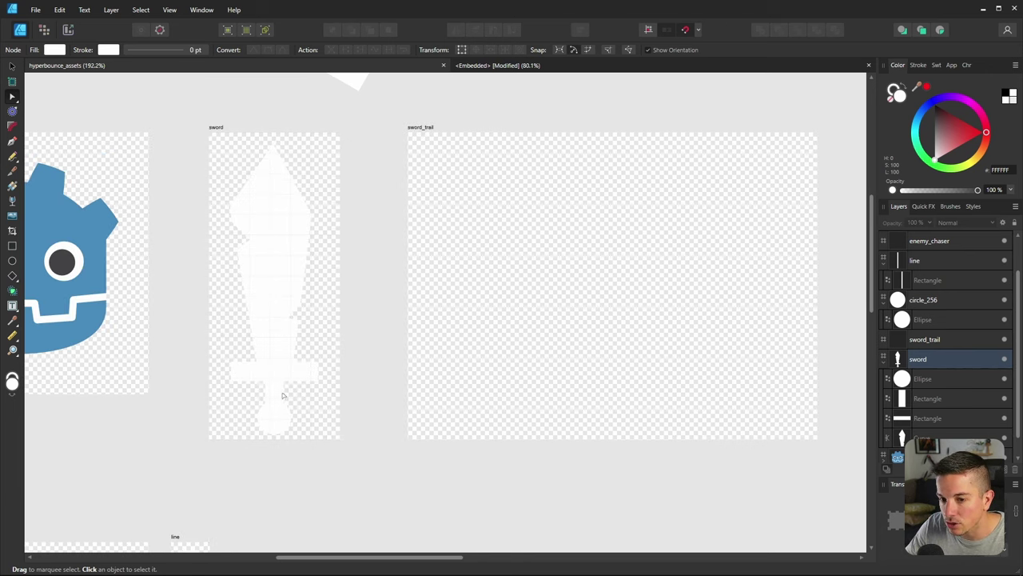
Convert the crossguard rectangle to curves and move its two upper corners inward, leaving the left one slightly higher than the right
click(12, 66)
click(288, 370)
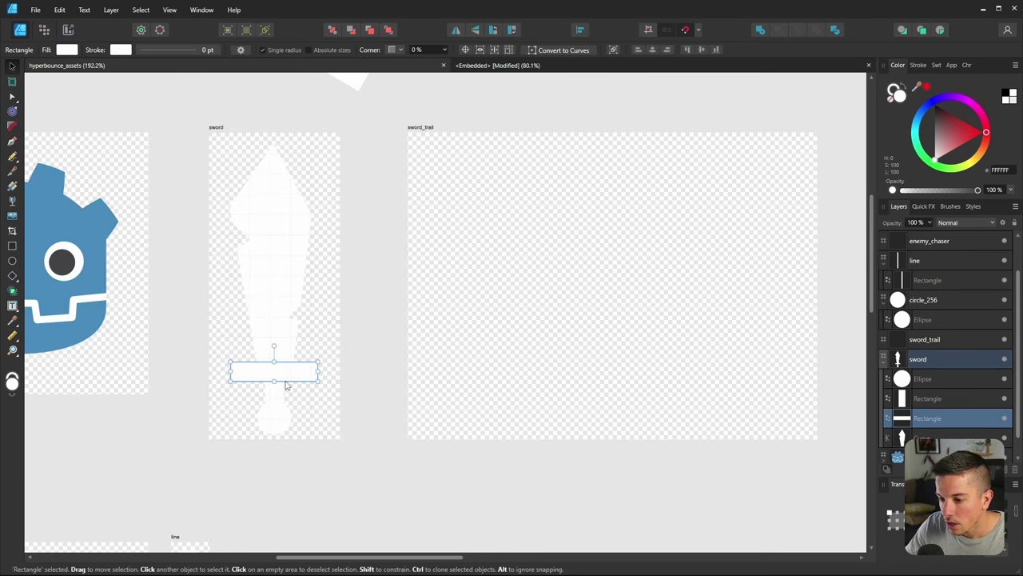
ctrl+scroll(258, 366, down, 3)
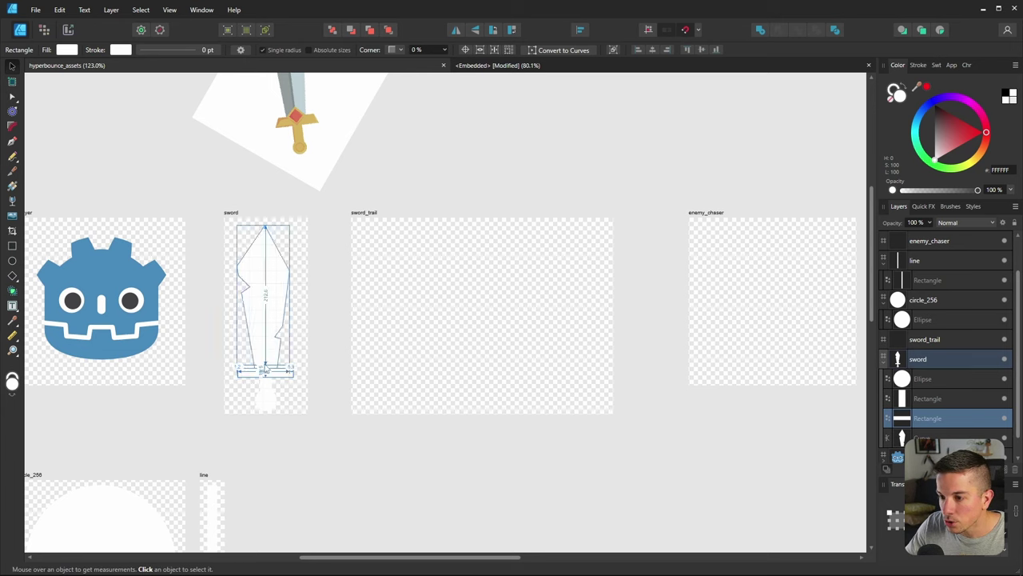
ctrl+scroll(254, 384, up, 8)
ctrl+scroll(262, 343, up, 3)
right_click(276, 329)
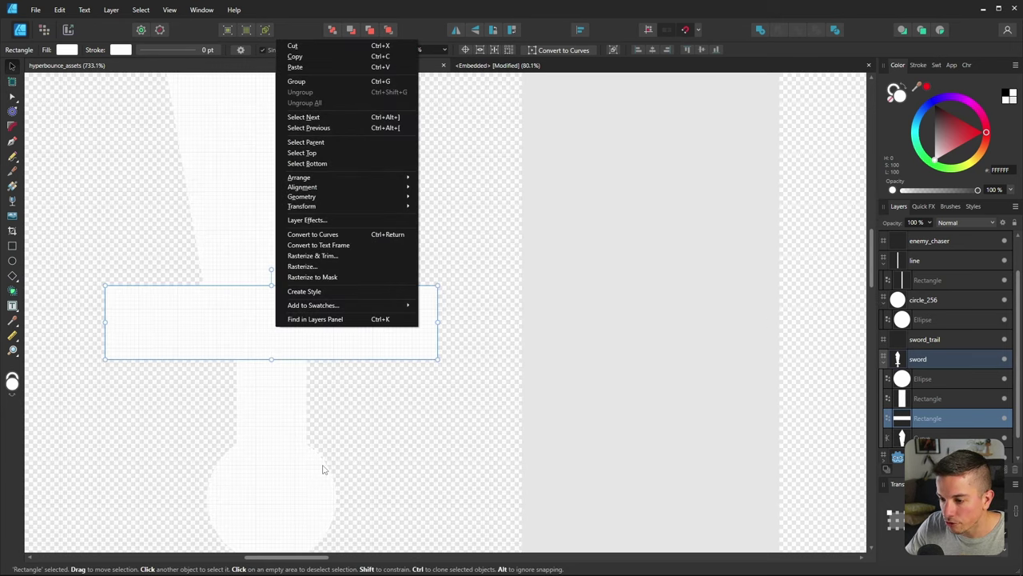
click(313, 234)
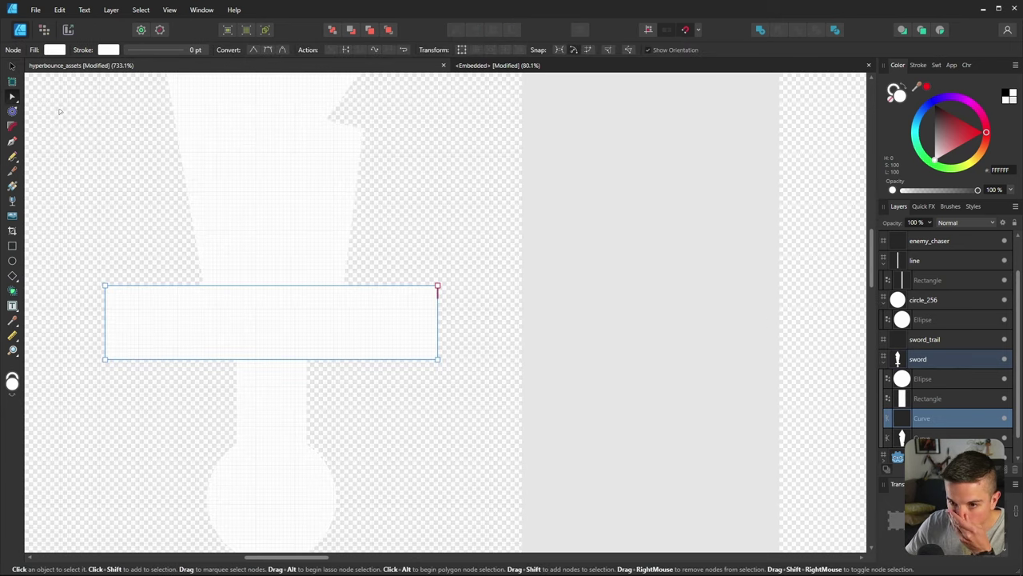
drag(438, 285, 407, 293)
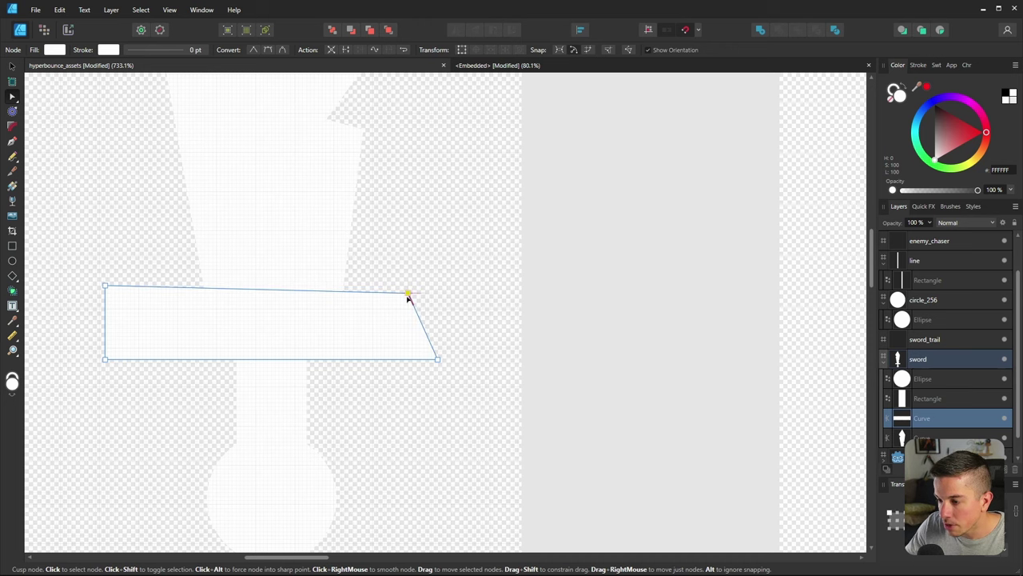
drag(105, 285, 151, 279)
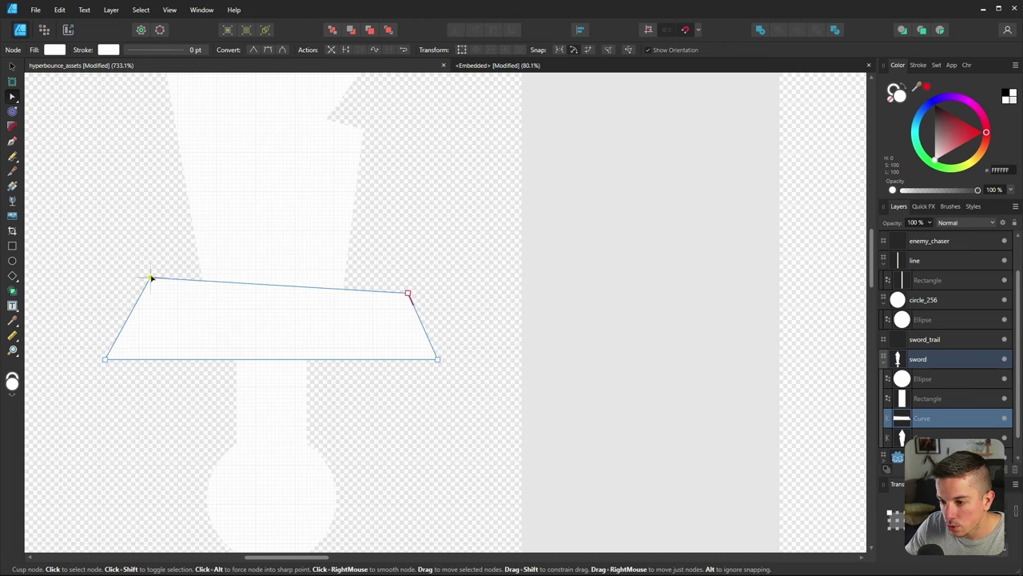
Skew the crossguard's lower edge by raising its left corner slightly and lowering its right corner
key(v)
click(271, 391)
ctrl+scroll(213, 365, down, 3)
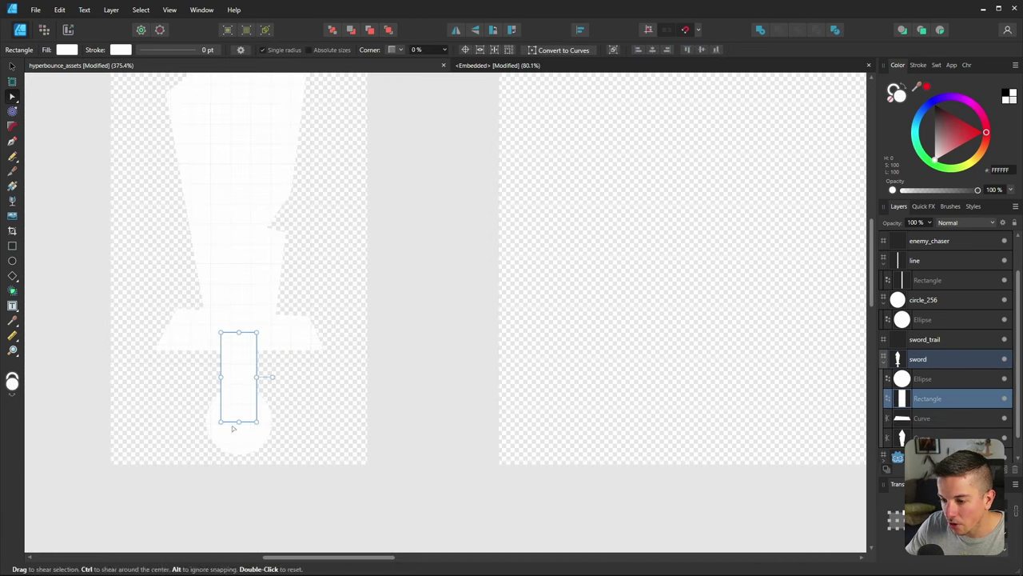
click(238, 437)
key(a)
ctrl+scroll(256, 347, up, 2)
click(264, 352)
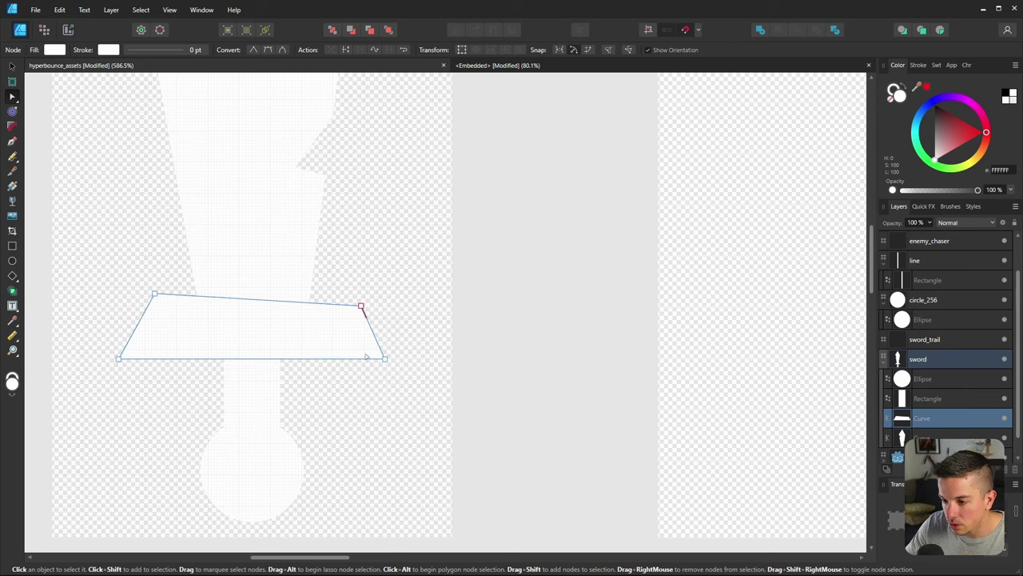
ctrl+scroll(399, 358, up, 2)
drag(445, 362, 440, 359)
ctrl+scroll(399, 359, down, 1)
ctrl+scroll(102, 349, up, 1)
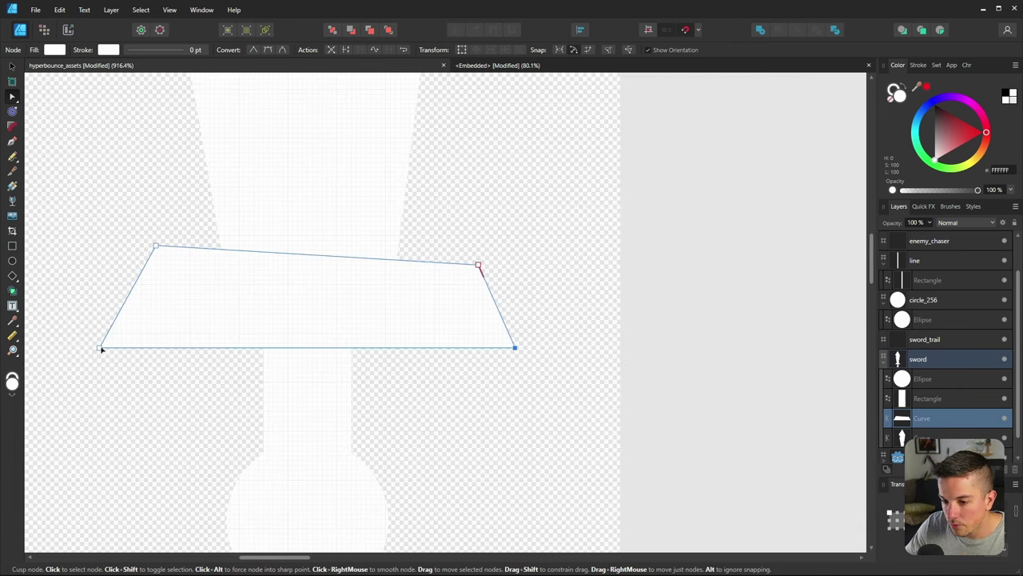
drag(102, 350, 97, 338)
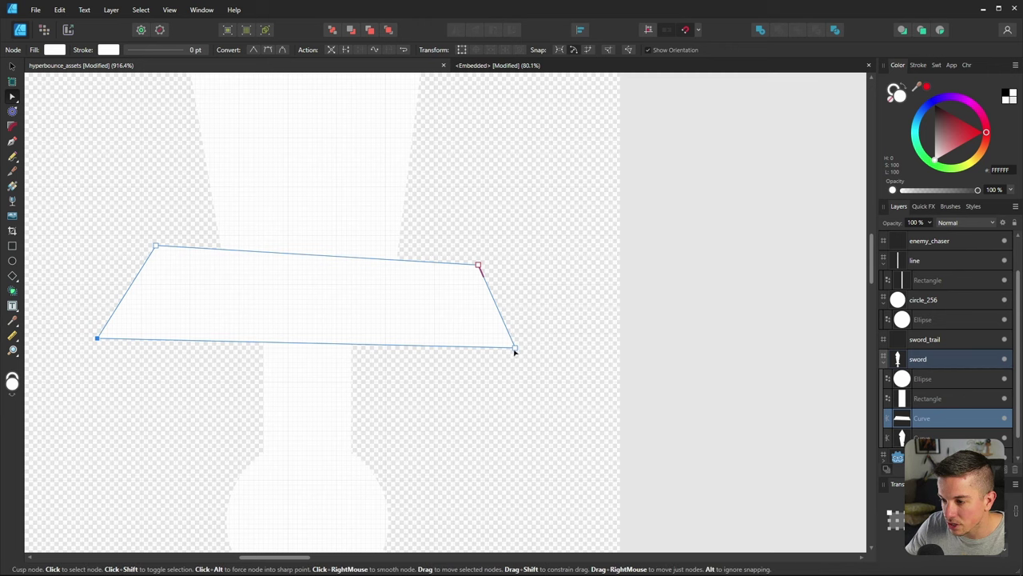
drag(515, 349, 512, 354)
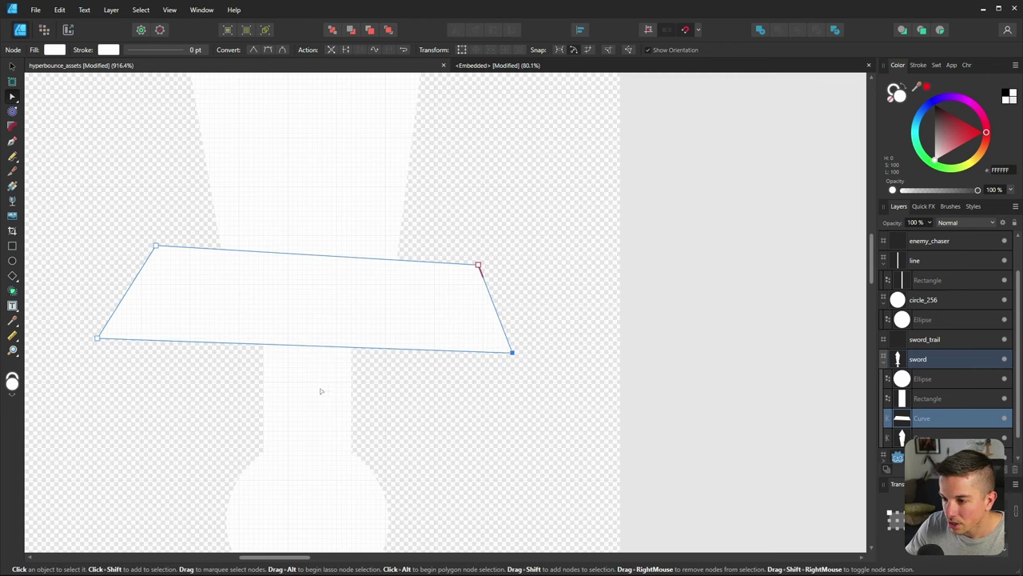
ctrl+scroll(319, 390, down, 4)
click(380, 396)
ctrl+scroll(248, 413, down, 3)
ctrl+scroll(278, 404, up, 3)
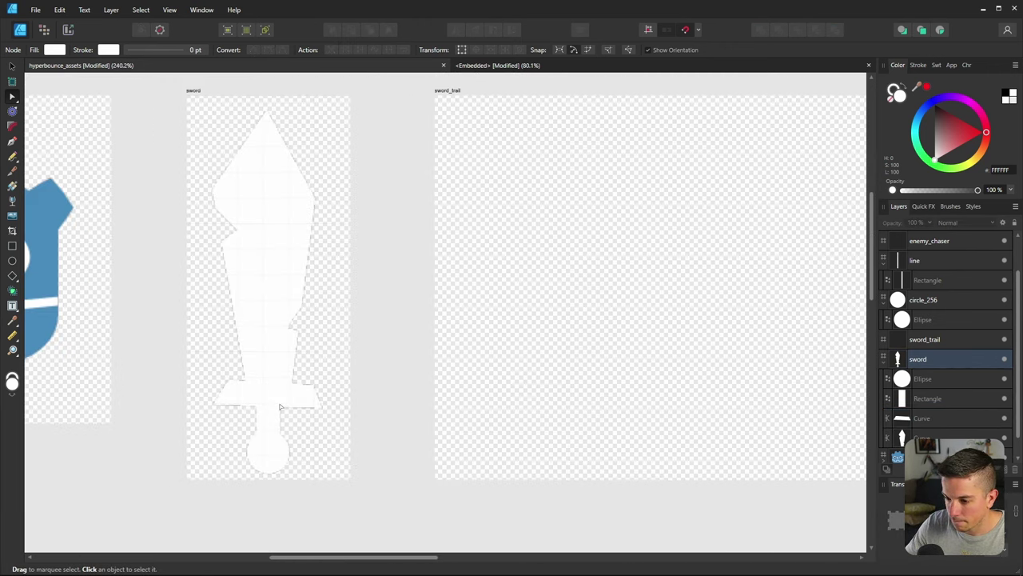
Fill the sword blade with light grey BDBDBD
click(278, 298)
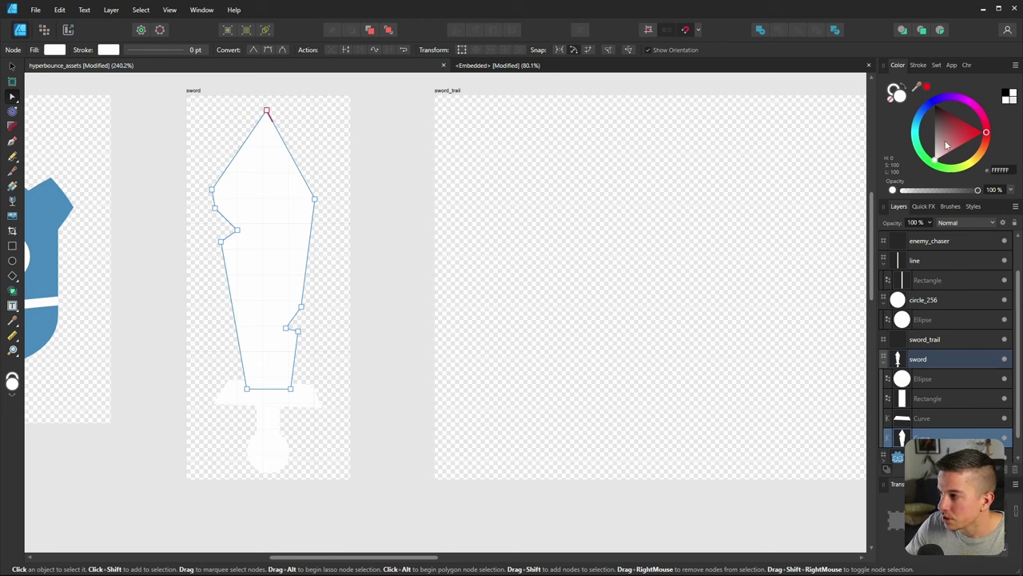
drag(947, 145, 904, 149)
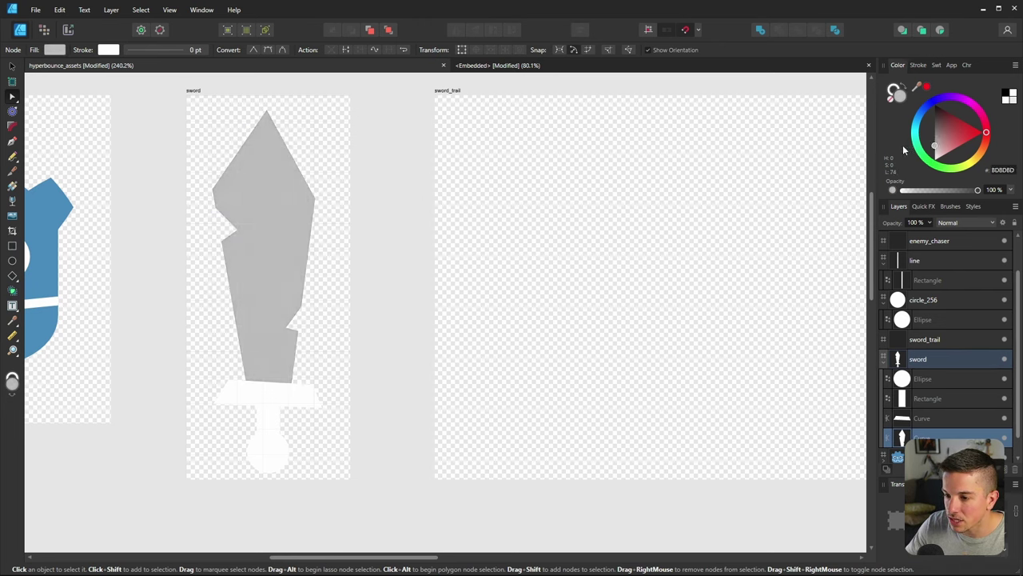
Fill the sword's crossguard with medium grey and bring it in front of the handle
click(267, 420)
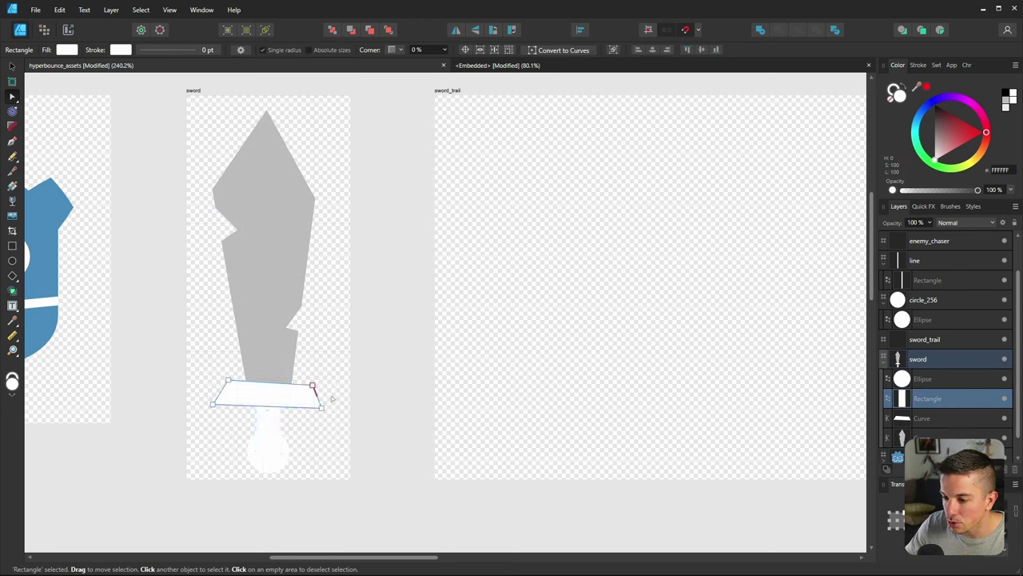
double_click(318, 398)
drag(954, 118, 919, 148)
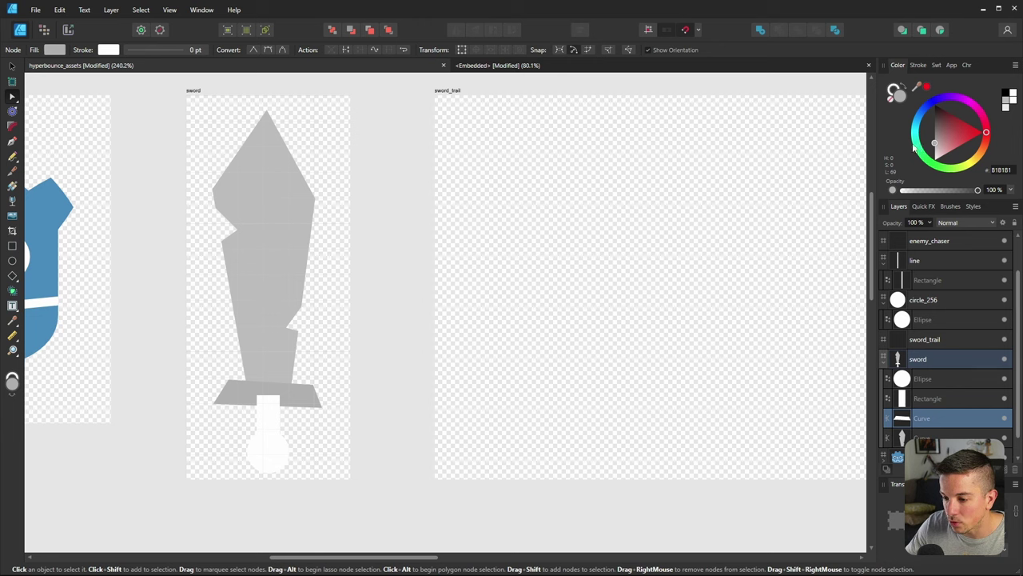
click(389, 30)
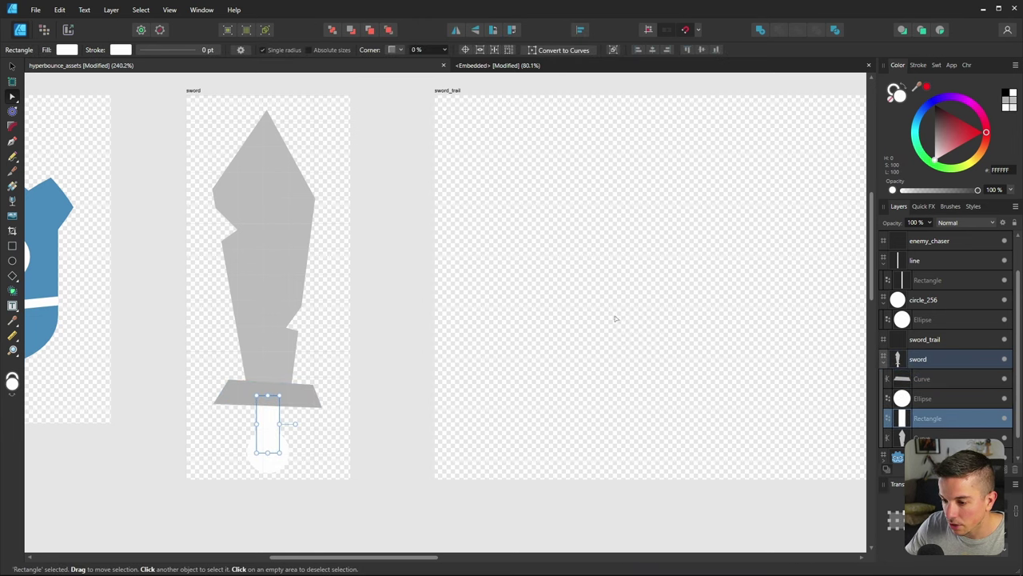
Fill the sword's handle with a darker grey and the round pommel with light grey C9C9C9
drag(962, 122, 936, 150)
click(270, 452)
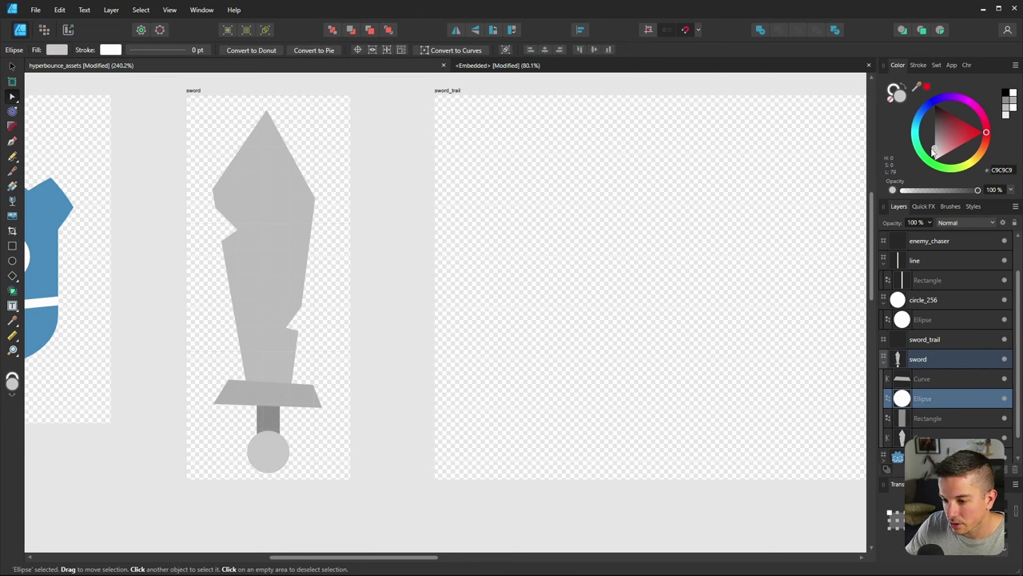
ctrl+scroll(240, 339, down, 4)
ctrl+scroll(228, 320, up, 2)
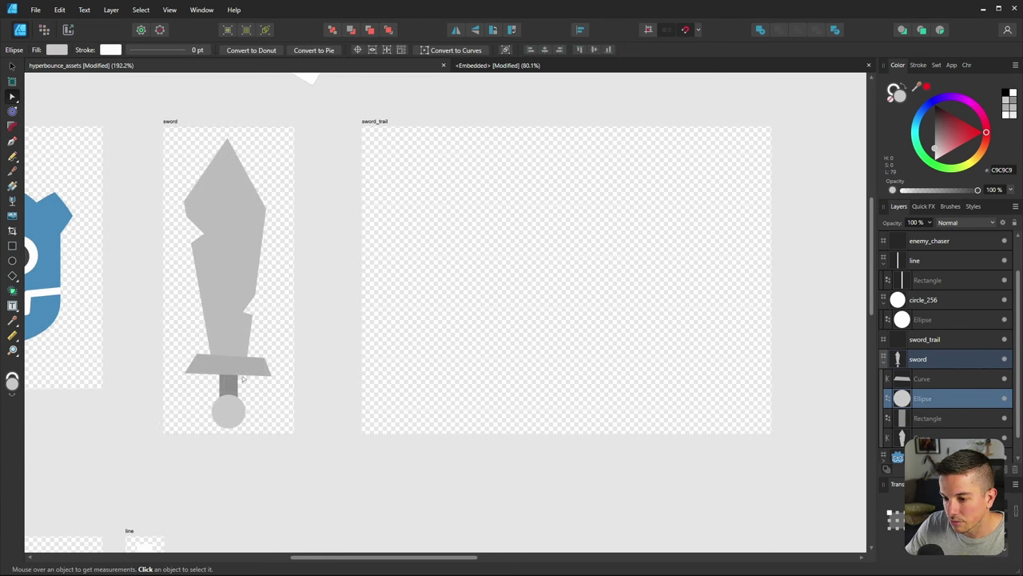
ctrl+scroll(216, 302, down, 2)
ctrl+scroll(216, 302, up, 2)
Lighten the sword blade's fill to very light grey E7E7E7
key(a)
click(244, 320)
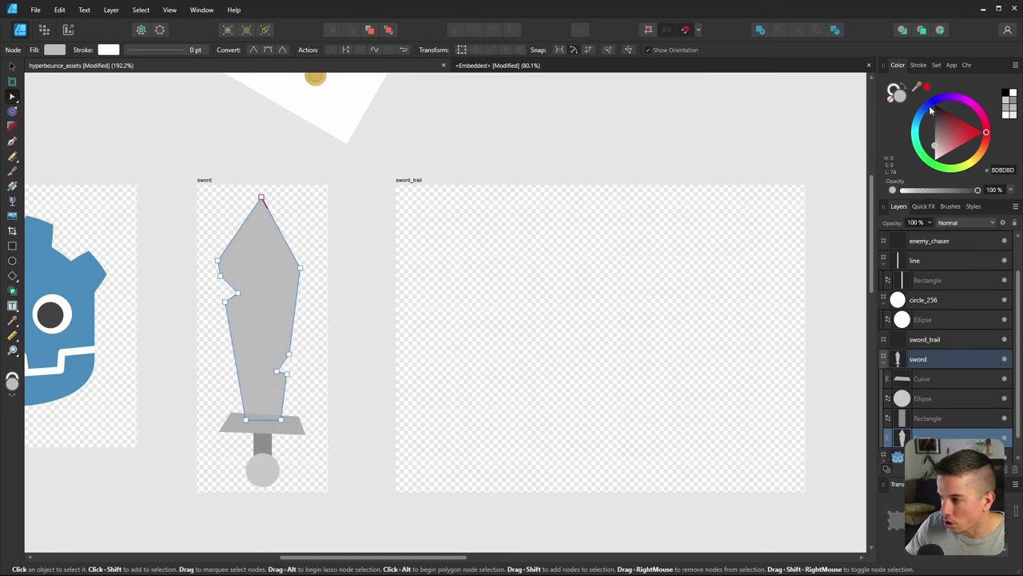
drag(938, 145, 931, 157)
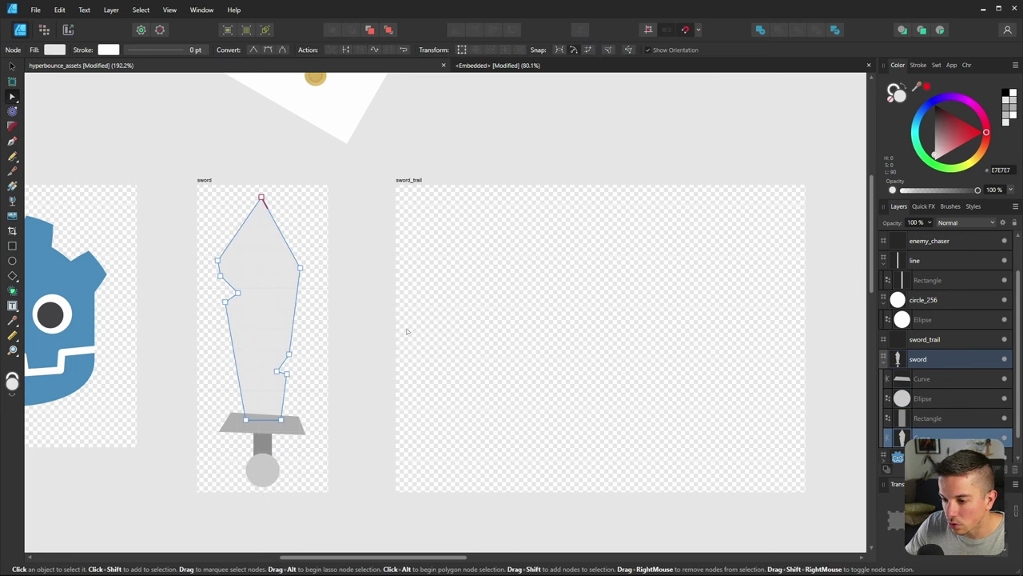
click(336, 342)
ctrl+scroll(336, 343, down, 2)
ctrl+scroll(352, 346, up, 2)
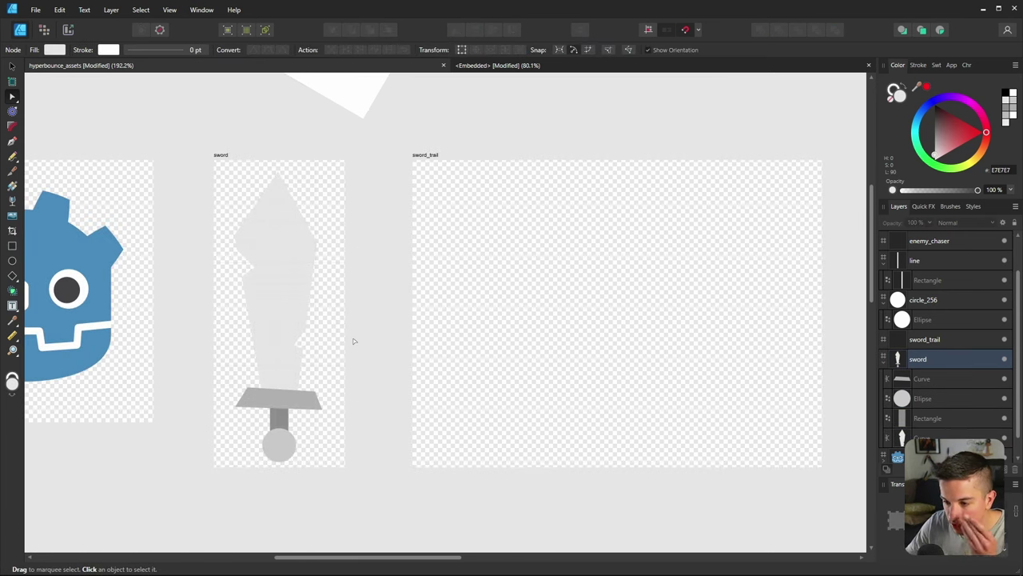
ctrl+scroll(251, 342, down, 2)
ctrl+scroll(258, 345, up, 2)
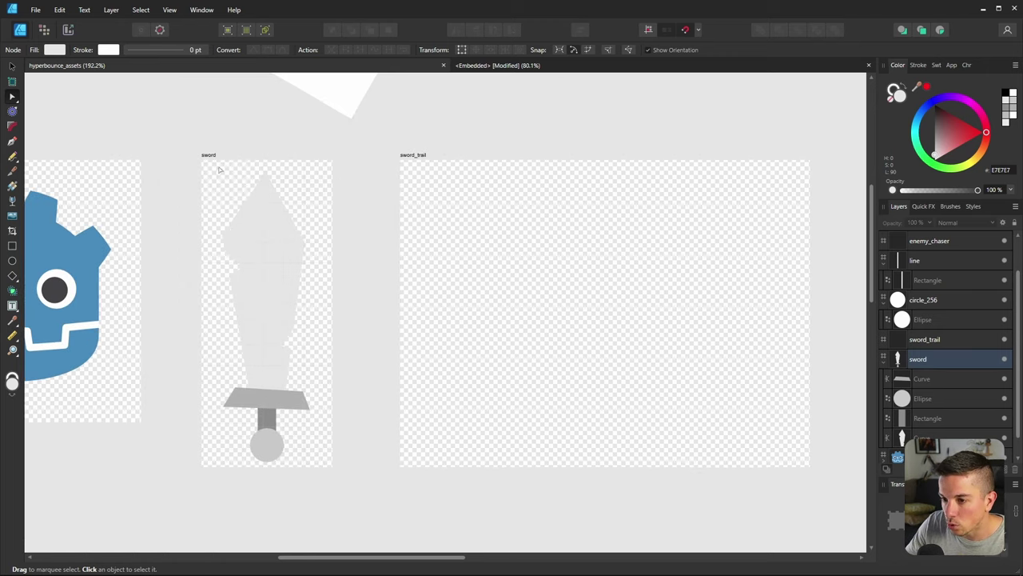
Examine the recoloured sword's blade against the shading of the reference sword above the artboards
click(208, 155)
double_click(269, 271)
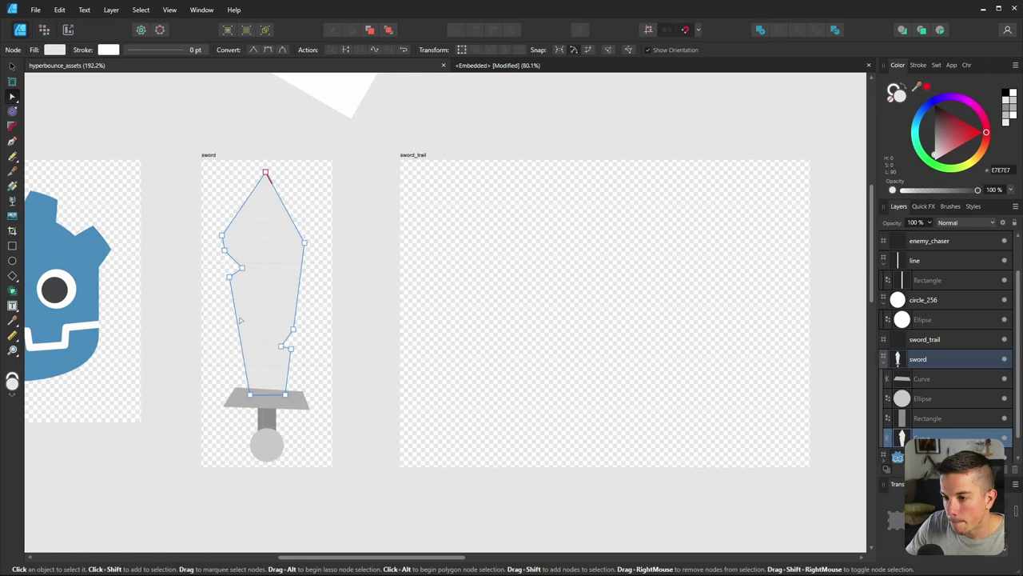
ctrl+scroll(269, 239, down, 3)
ctrl+scroll(278, 160, up, 5)
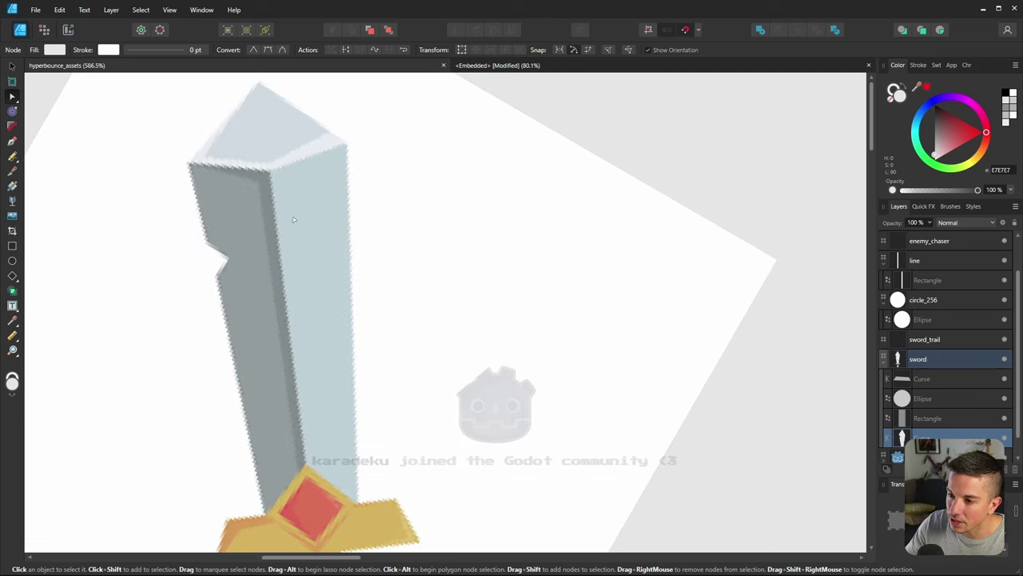
ctrl+scroll(292, 216, down, 3)
scroll(304, 247, down, 2)
ctrl+scroll(303, 247, down, 3)
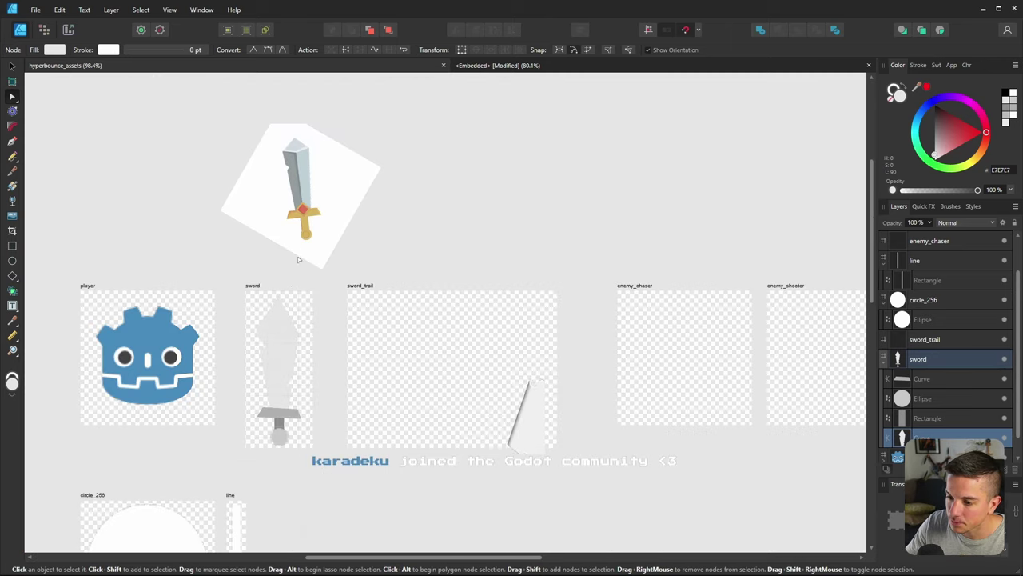
ctrl+scroll(288, 399, up, 2)
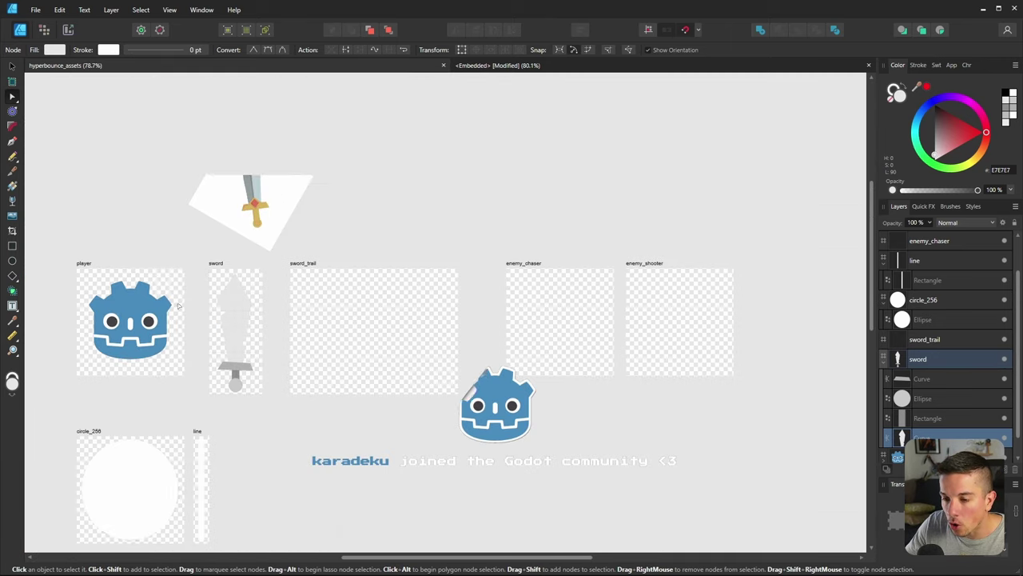
ctrl+scroll(162, 337, down, 2)
Group all shapes of the player's face and place a copy of the group on the sword artboard
key(v)
key(ctrl+d)
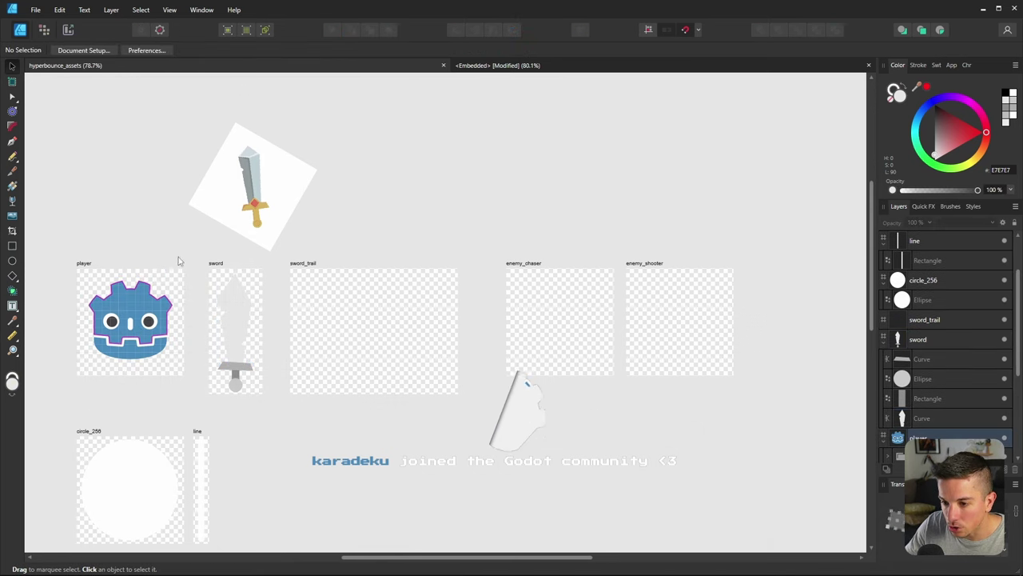
drag(202, 254, 66, 389)
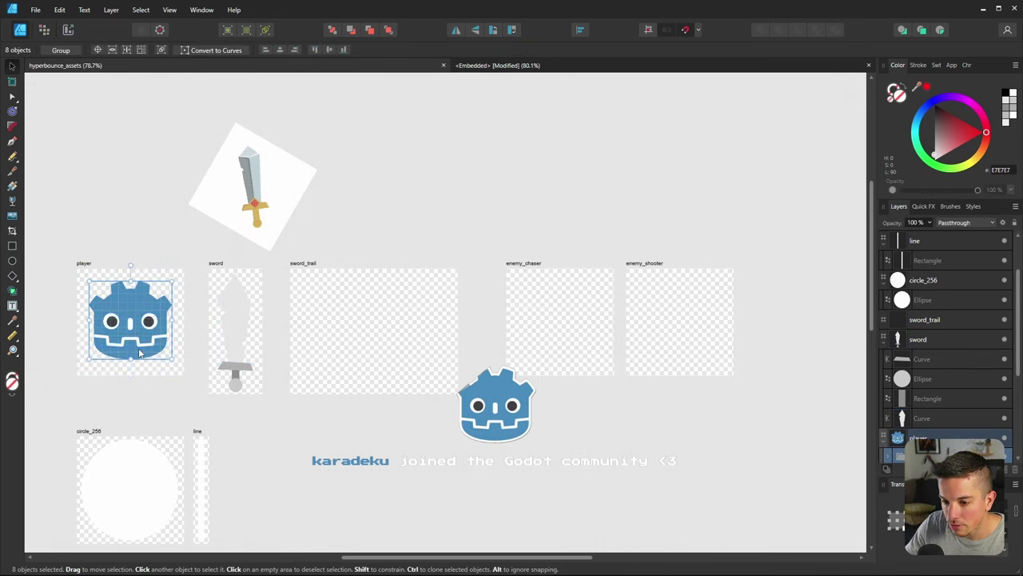
key(ctrl+g)
ctrl+drag(129, 323, 225, 362)
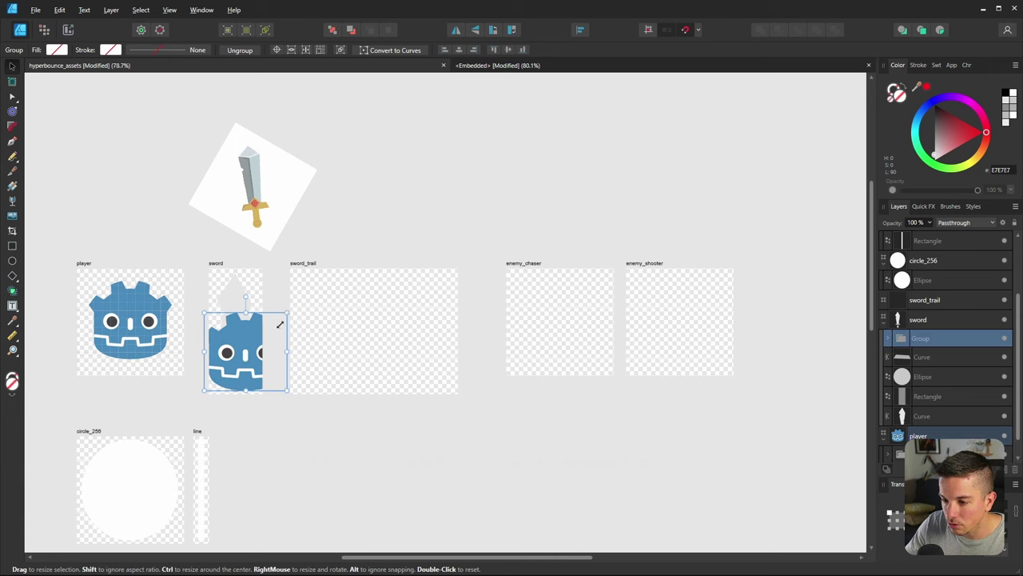
Shrink the copied face and fit it inside the sword's round pommel
mouse_move(269, 321)
mouse_down()
mouse_move(229, 369)
mouse_move(259, 341)
mouse_up()
ctrl+scroll(235, 364, up, 5)
ctrl+scroll(235, 365, up, 2)
drag(309, 292, 263, 395)
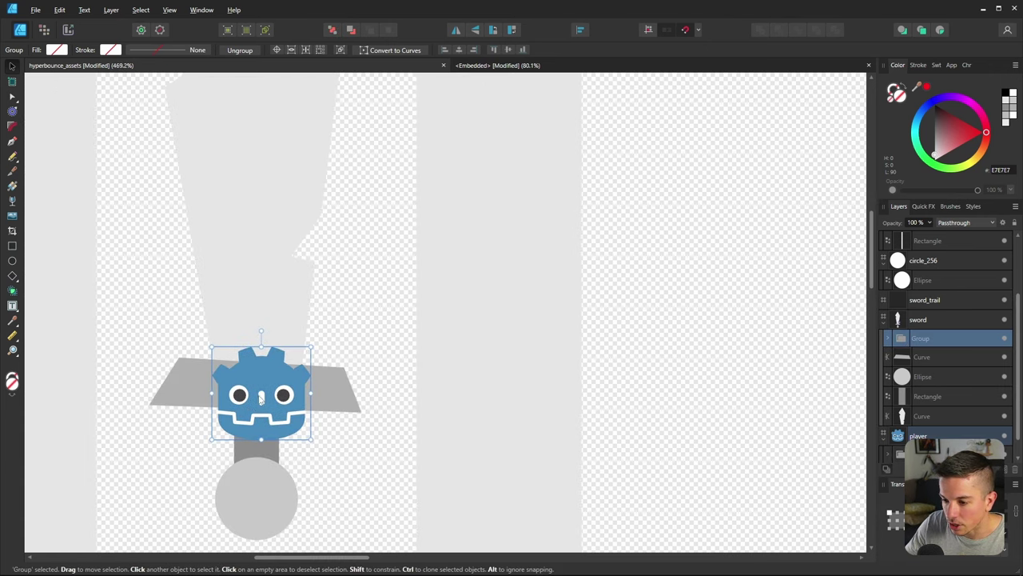
drag(309, 343, 282, 370)
drag(262, 414, 262, 509)
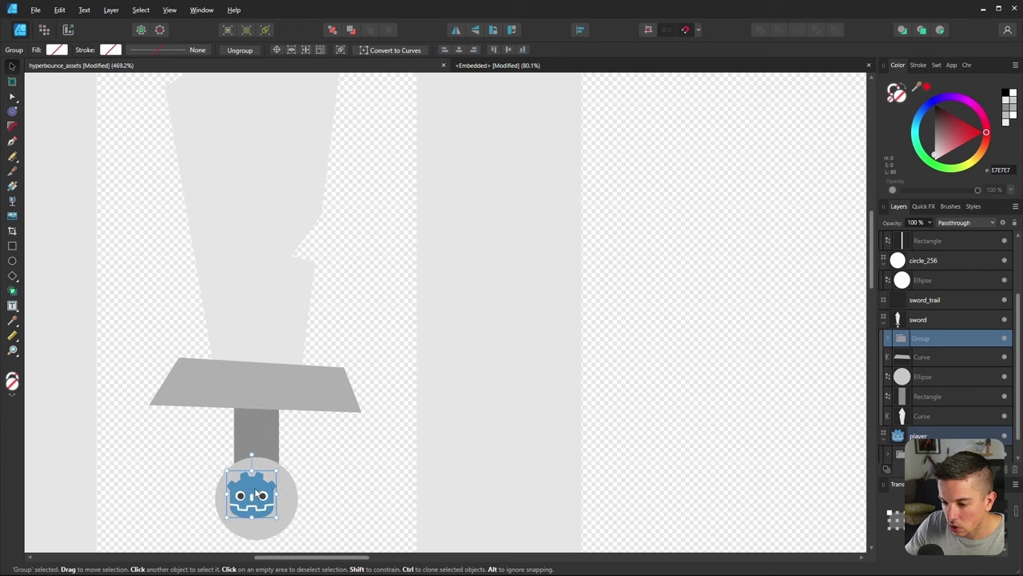
ctrl+scroll(240, 484, down, 4)
ctrl+scroll(305, 385, up, 6)
drag(305, 385, 317, 422)
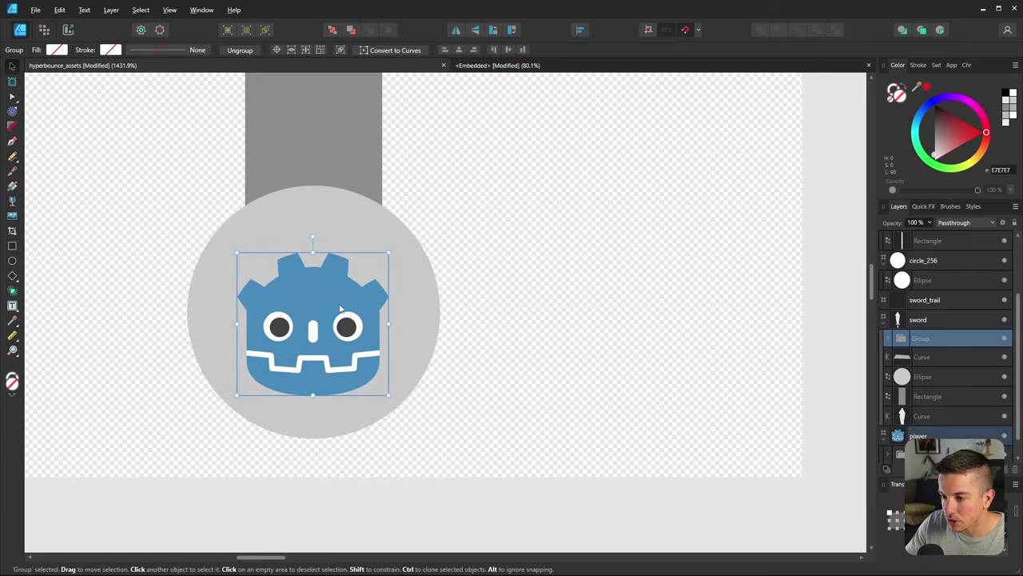
drag(377, 251, 403, 232)
Align the face and the pommel circle to each other's centre horizontally and vertically, and deselect them
shift+click(424, 312)
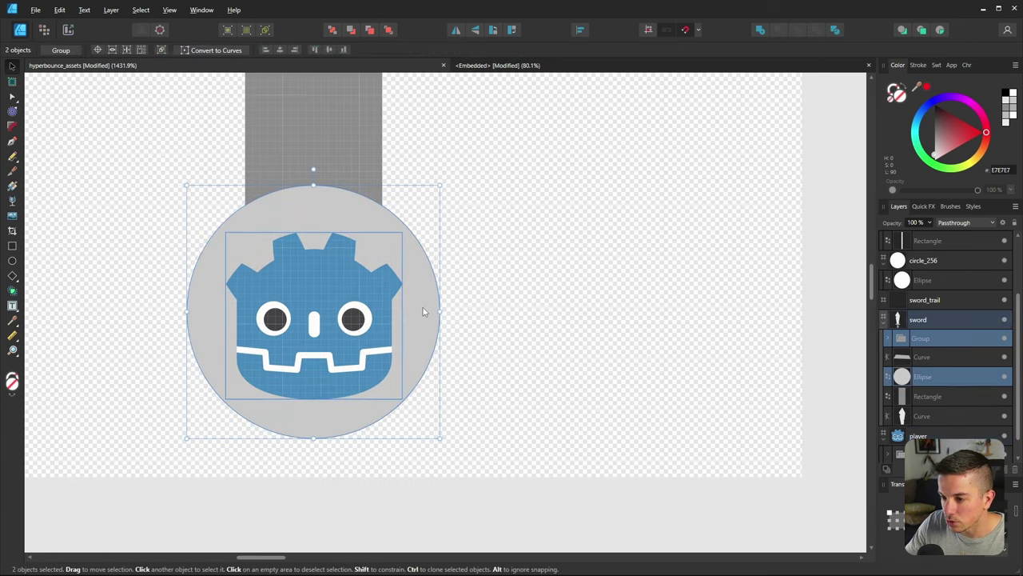
click(280, 50)
click(328, 49)
ctrl+scroll(301, 282, down, 5)
key(ctrl+d)
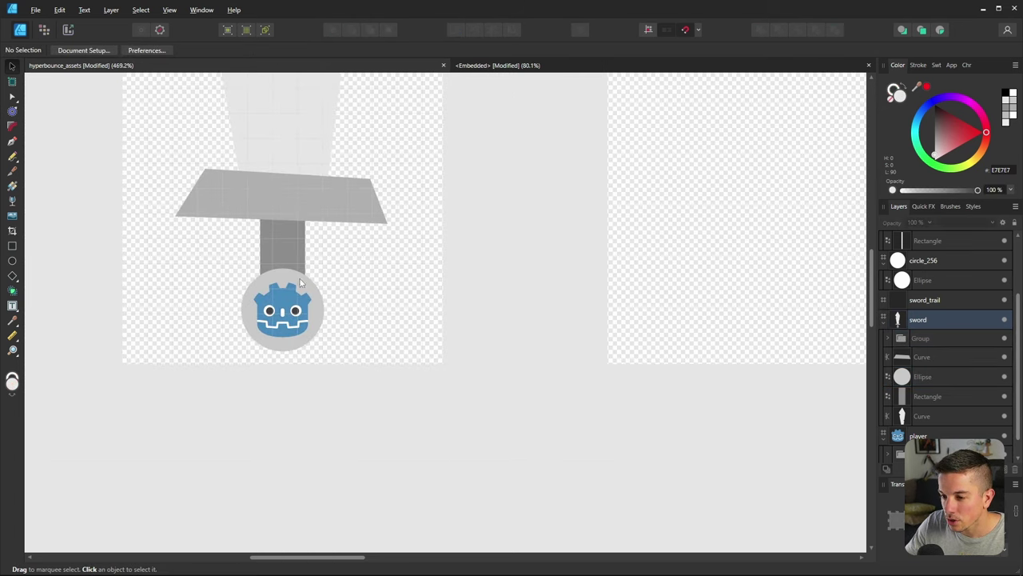
click(280, 316)
ctrl+scroll(277, 325, up, 6)
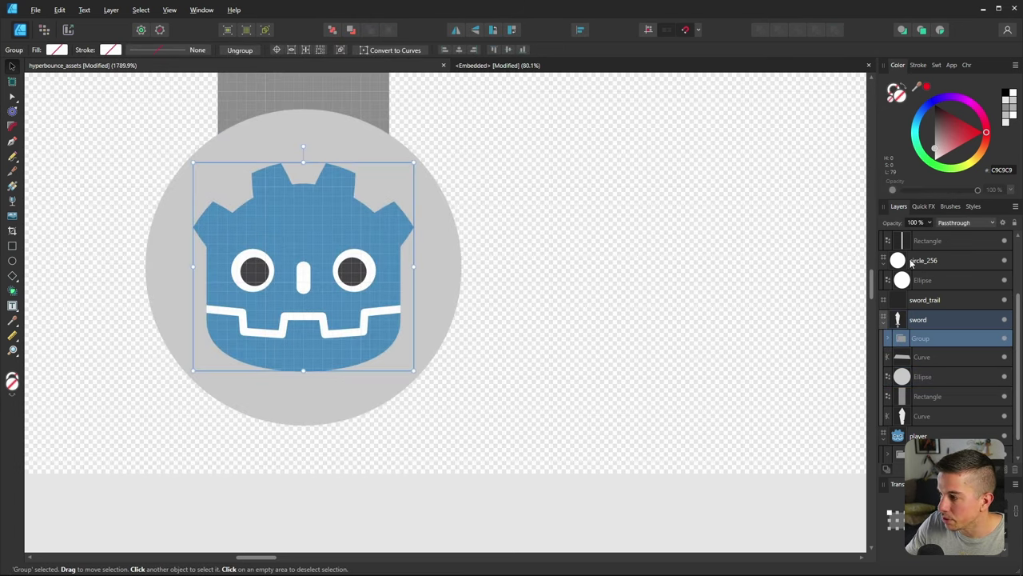
click(954, 224)
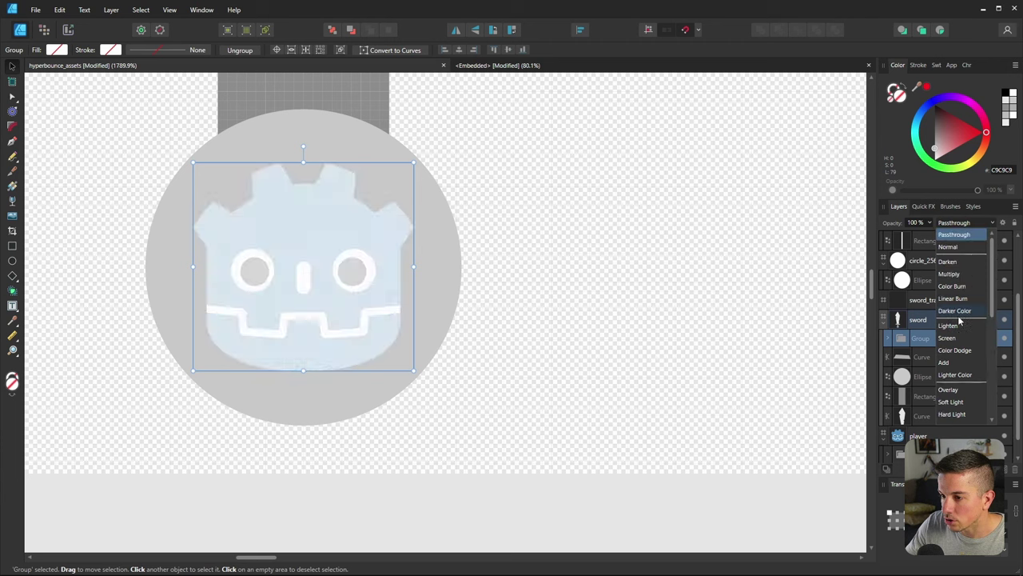
click(843, 221)
Fill the upper and lower blue shapes of the pommel's face with grey 989898 and deselect them
click(331, 206)
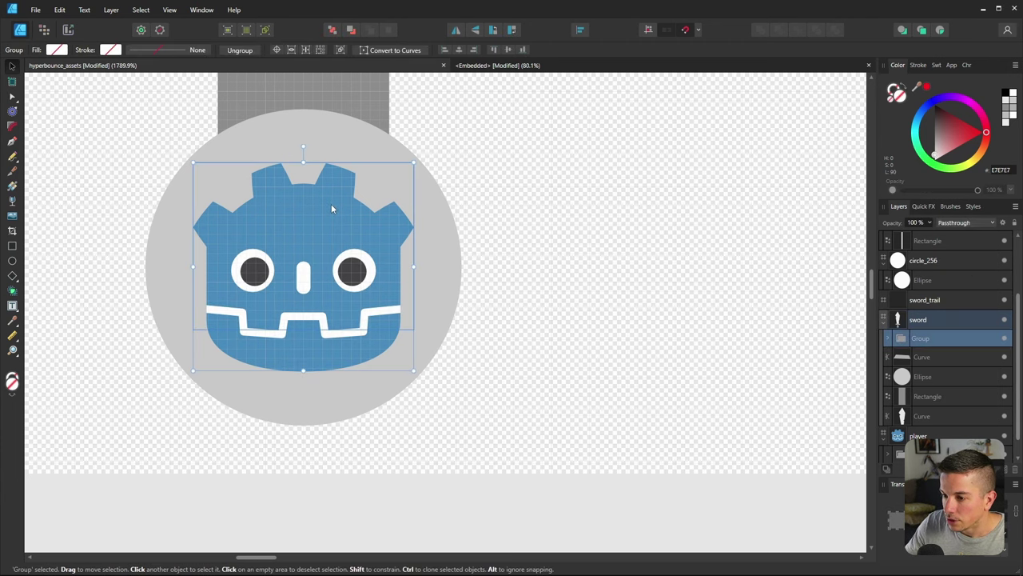
double_click(327, 216)
shift+click(322, 356)
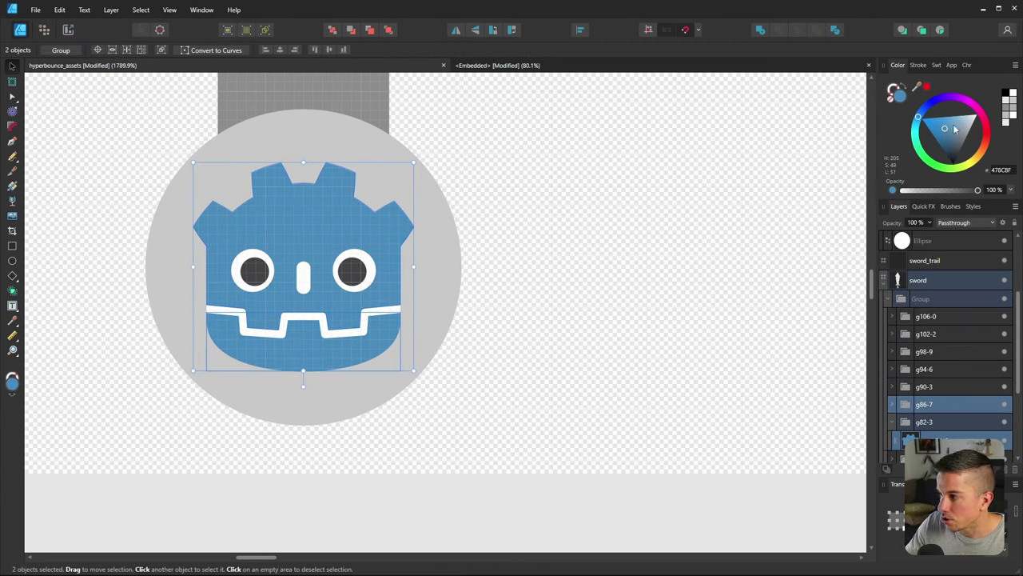
click(1012, 94)
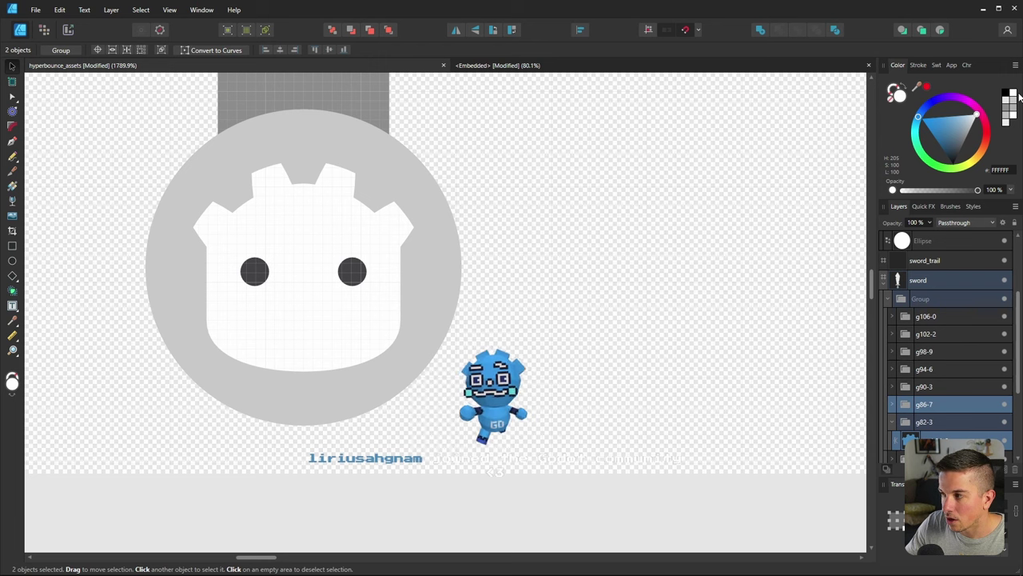
click(1007, 116)
click(1005, 155)
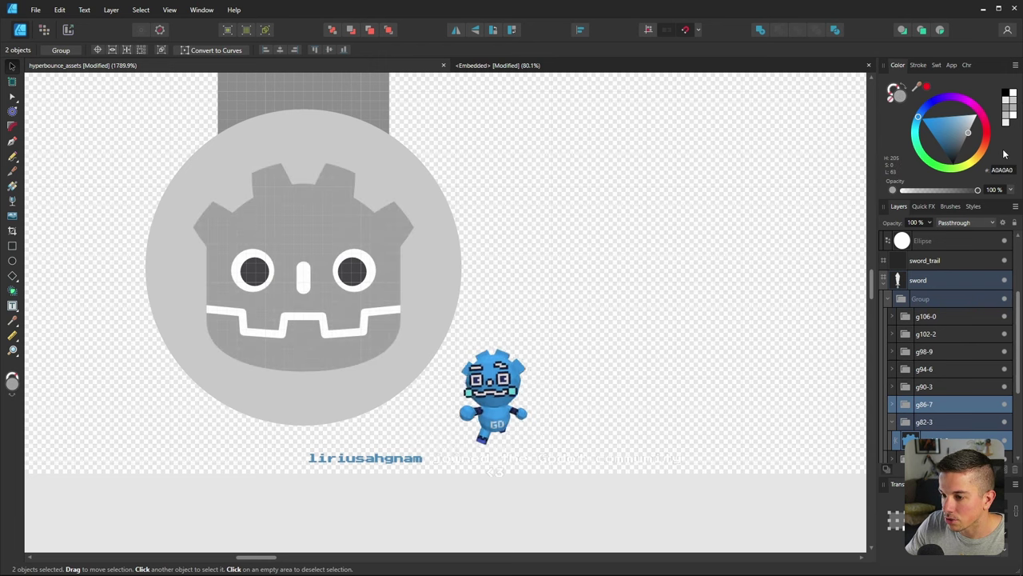
ctrl+scroll(200, 276, down, 5)
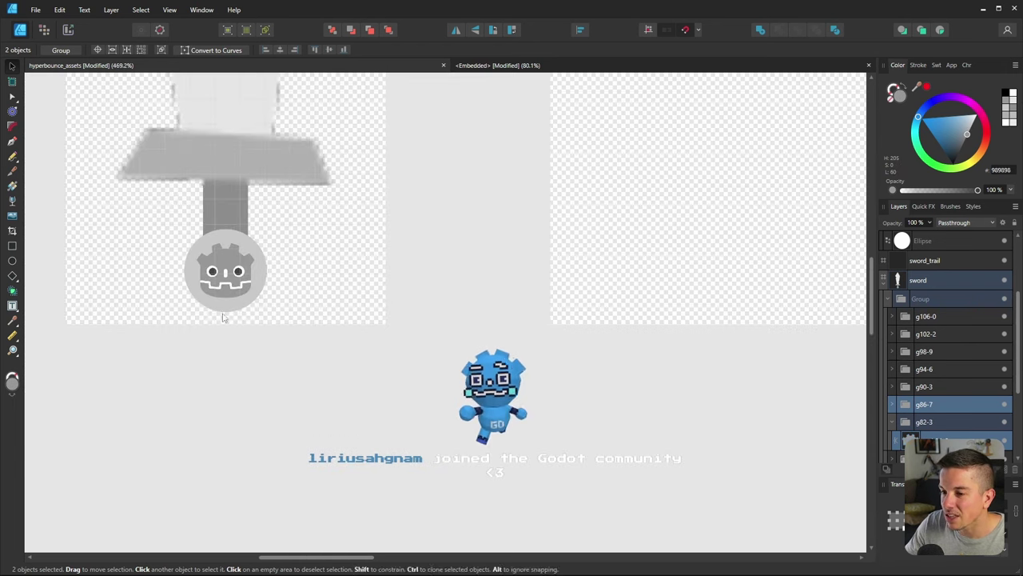
click(257, 392)
Examine the finished sword alongside the player and the neighbouring artboards
ctrl+scroll(291, 404, down, 2)
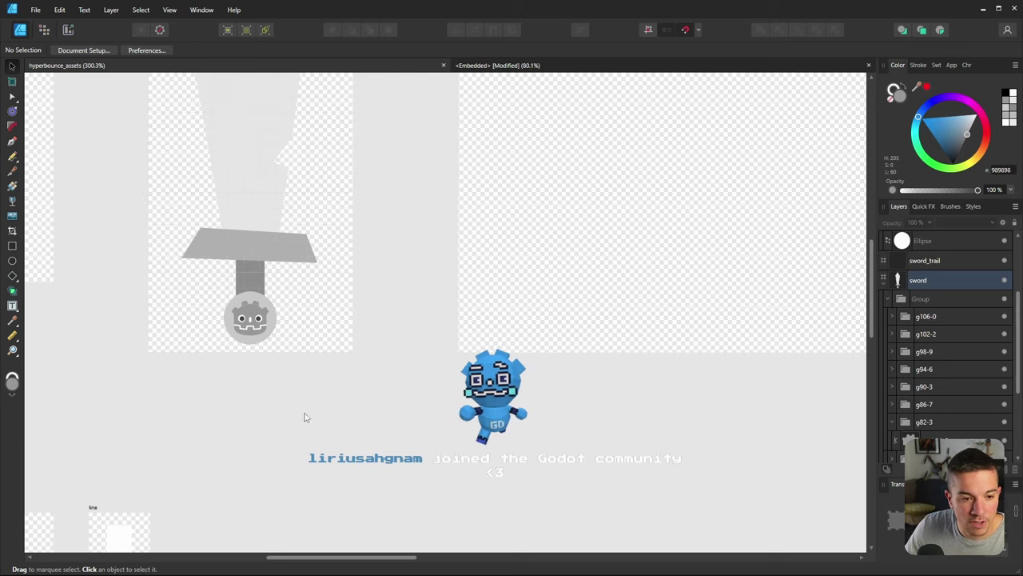
scroll(206, 306, up, 2)
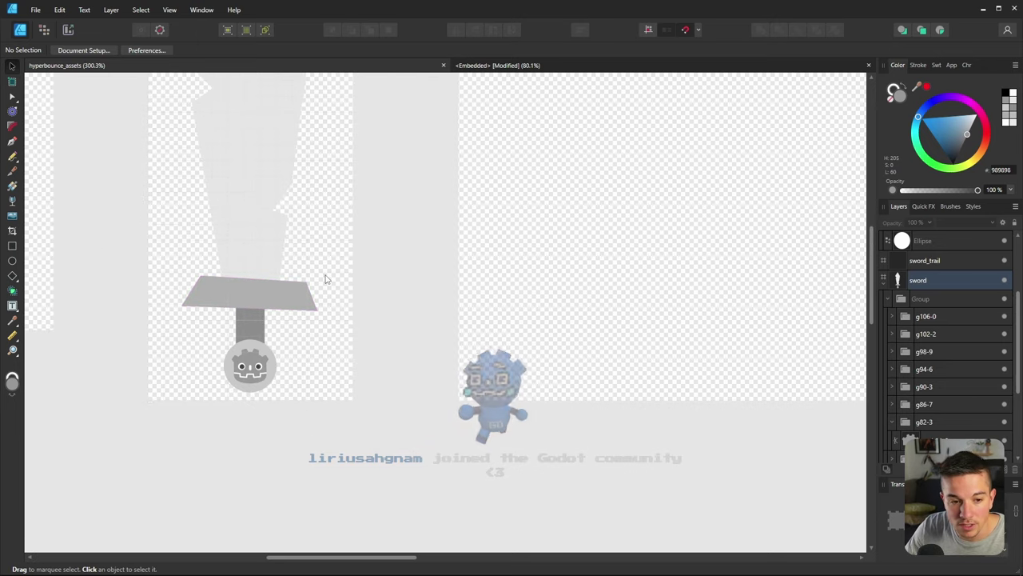
ctrl+scroll(323, 282, down, 4)
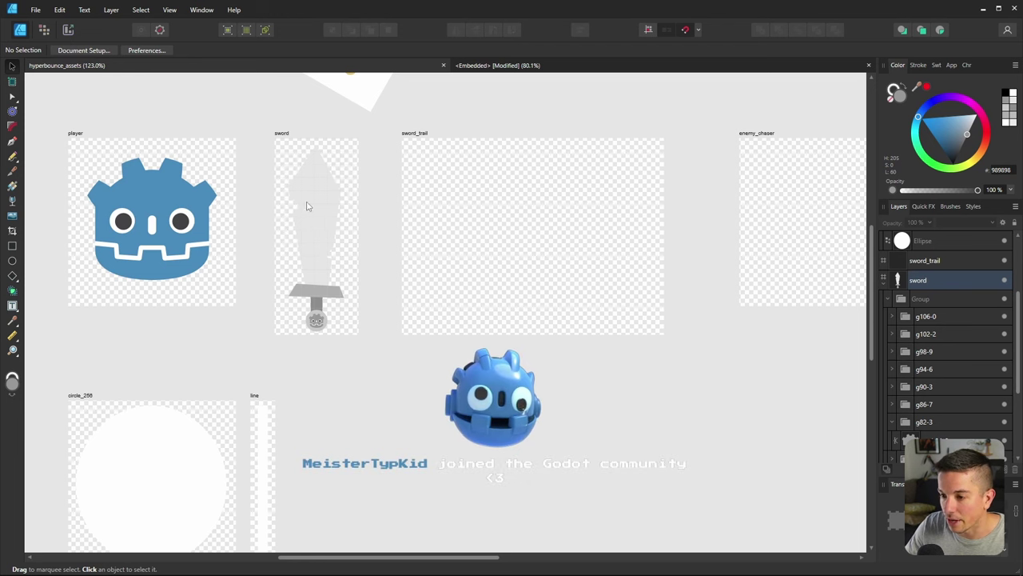
ctrl+scroll(306, 229, up, 2)
ctrl+scroll(402, 279, down, 2)
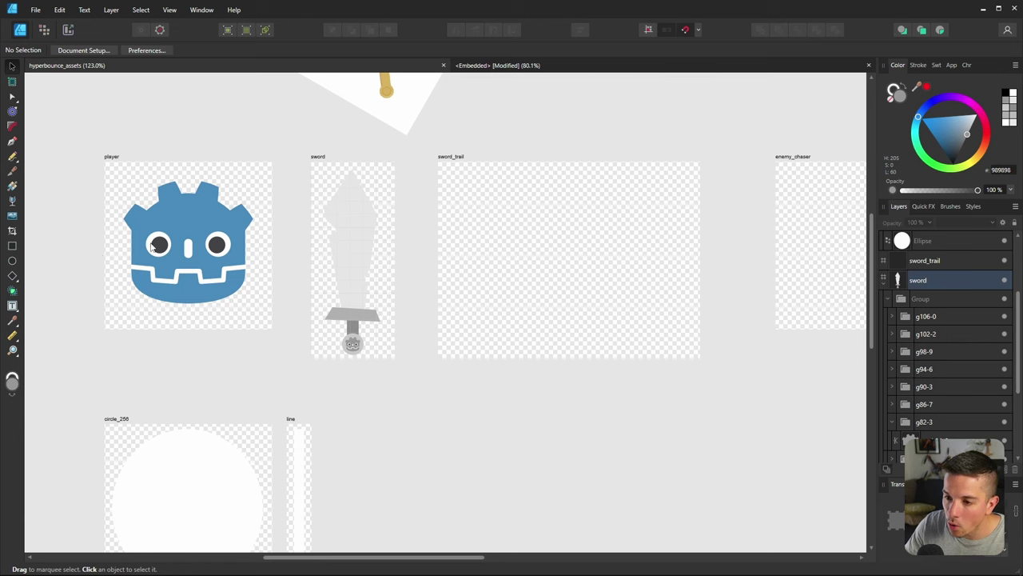
ctrl+scroll(152, 247, up, 3)
ctrl+scroll(171, 229, down, 2)
ctrl+scroll(252, 224, up, 3)
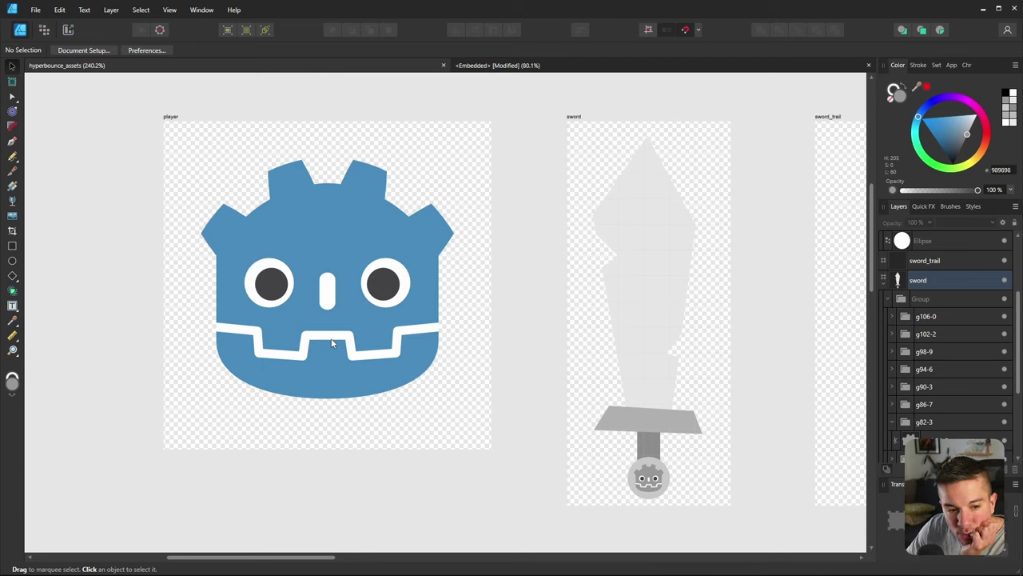
ctrl+scroll(548, 317, down, 5)
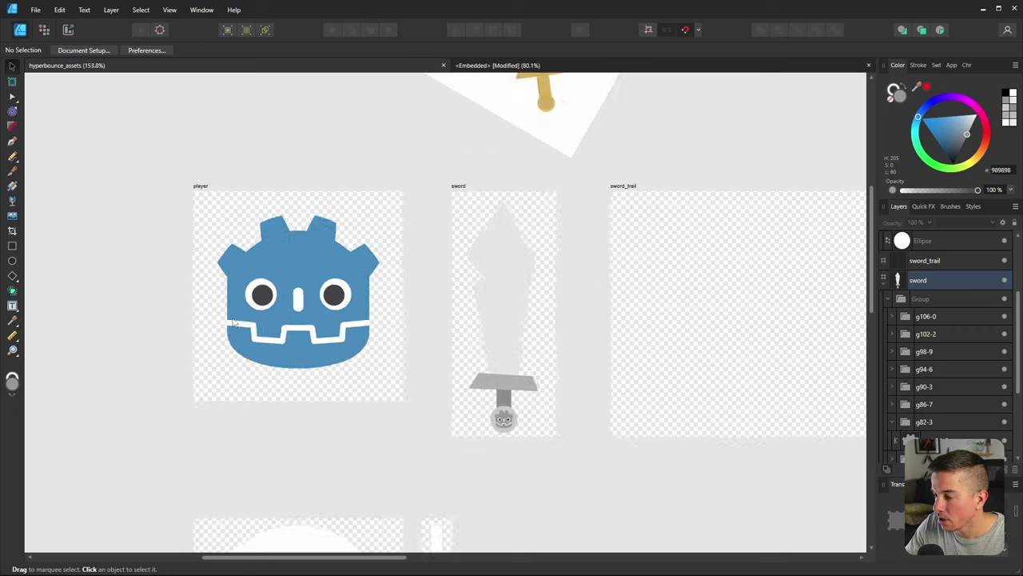
Duplicate the sword's blade, delete the copy's left-edge nodes, and move its lower left node to the centre line to leave the right half
ctrl+scroll(278, 316, up, 4)
ctrl+scroll(278, 316, down, 2)
click(333, 311)
ctrl+scroll(333, 311, up, 3)
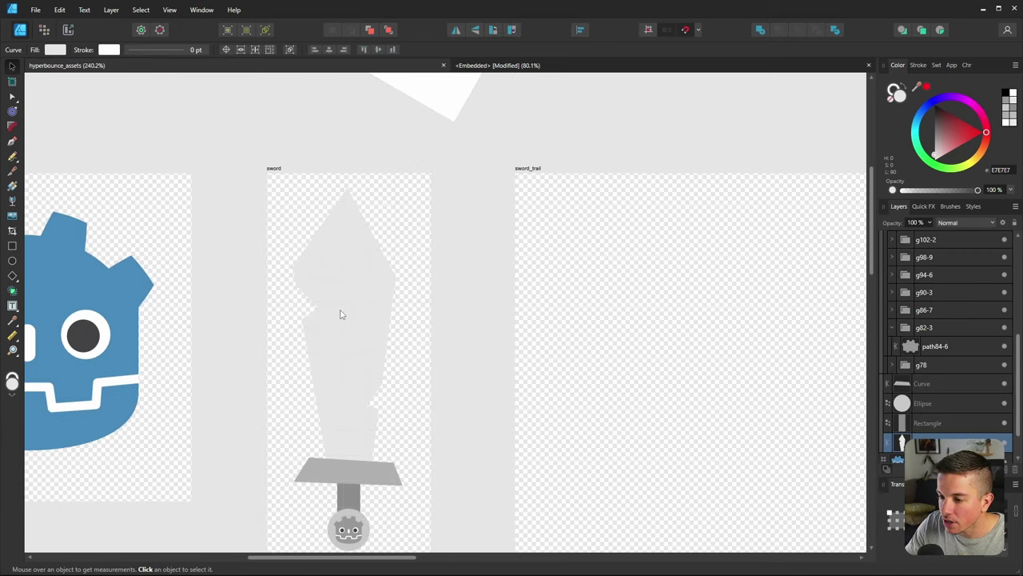
key(ctrl+j)
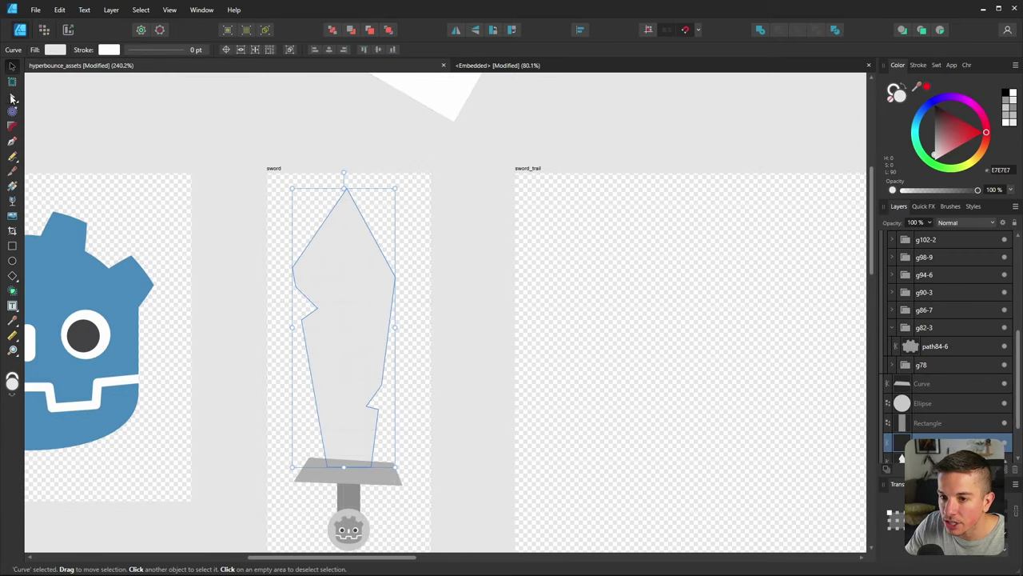
click(13, 97)
drag(274, 236, 334, 377)
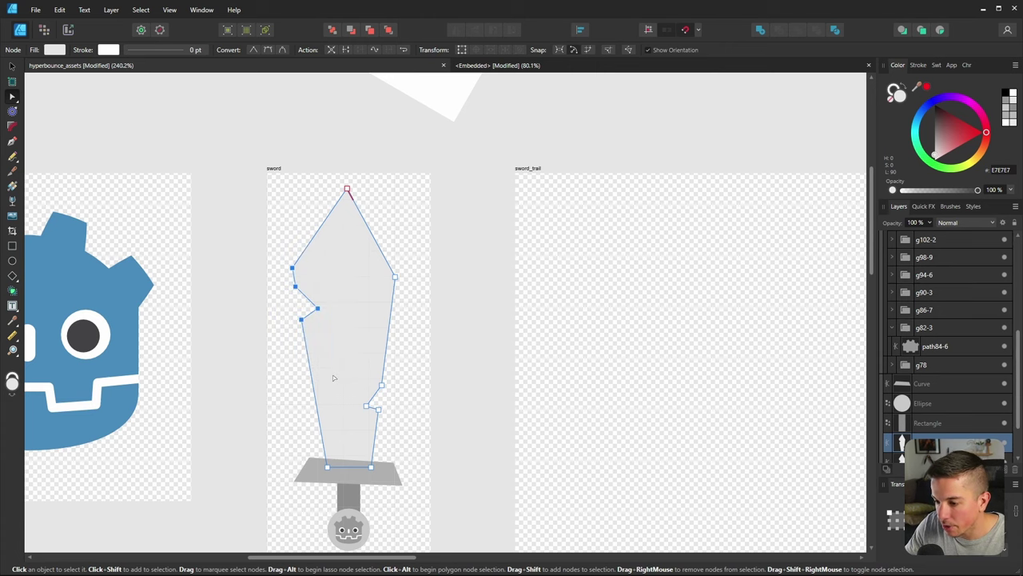
key(Delete)
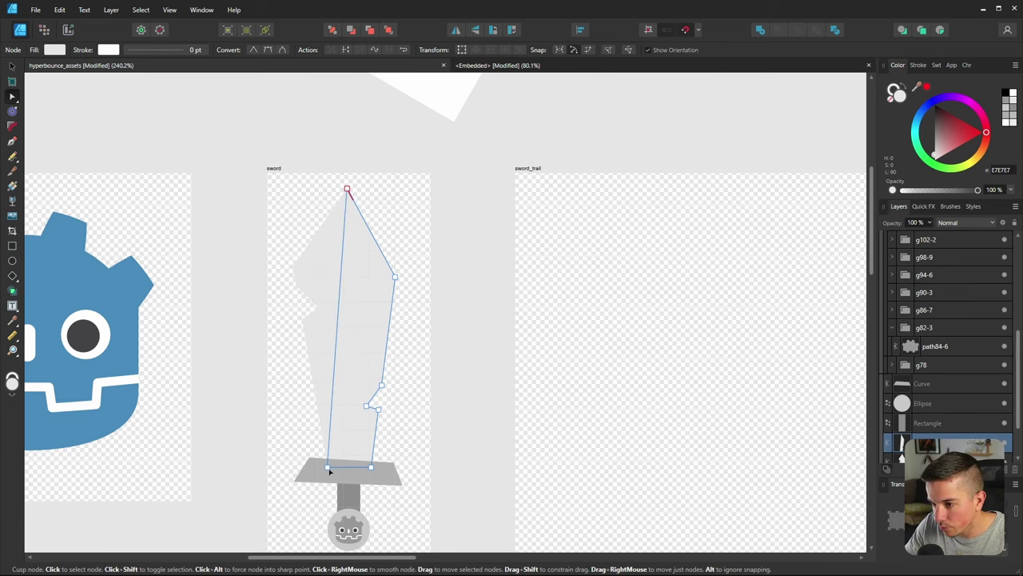
drag(329, 471, 354, 471)
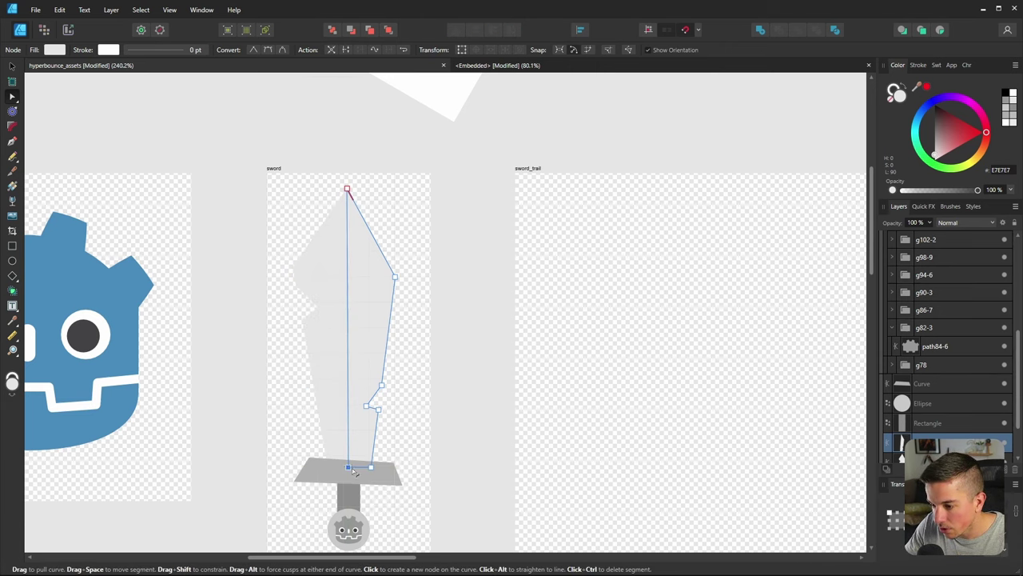
Fill the blade's right half with grey D5D5D5 and deselect it
ctrl+scroll(354, 471, down, 2)
scroll(347, 429, up, 4)
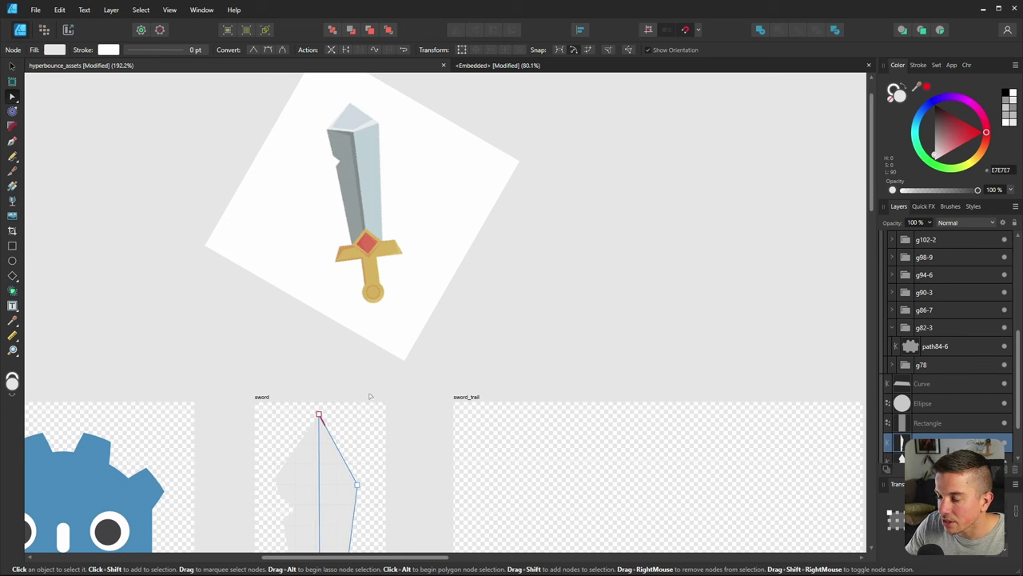
ctrl+scroll(370, 396, down, 3)
scroll(373, 361, down, 2)
ctrl+scroll(332, 372, up, 3)
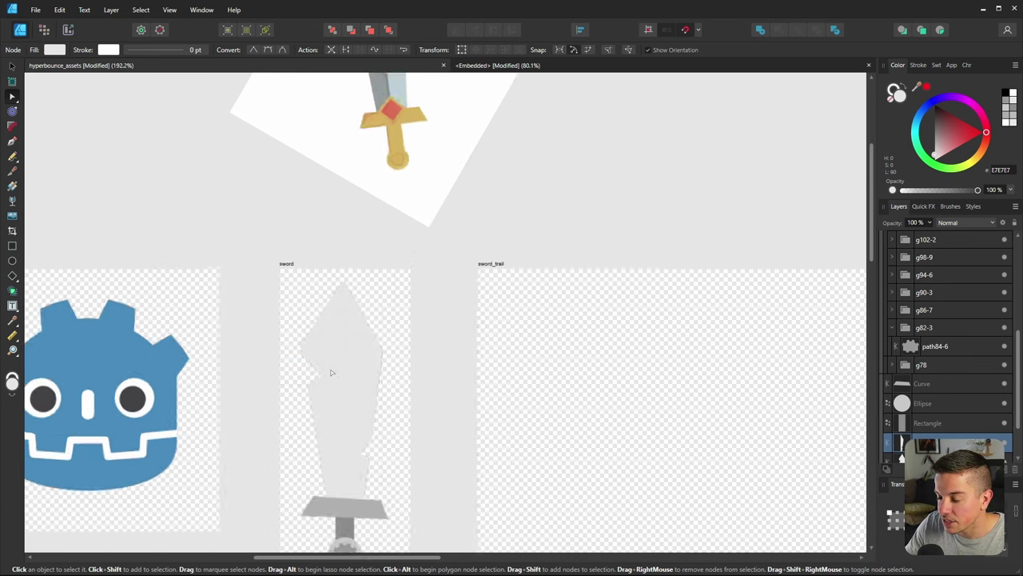
ctrl+scroll(332, 371, up, 1)
drag(942, 147, 932, 156)
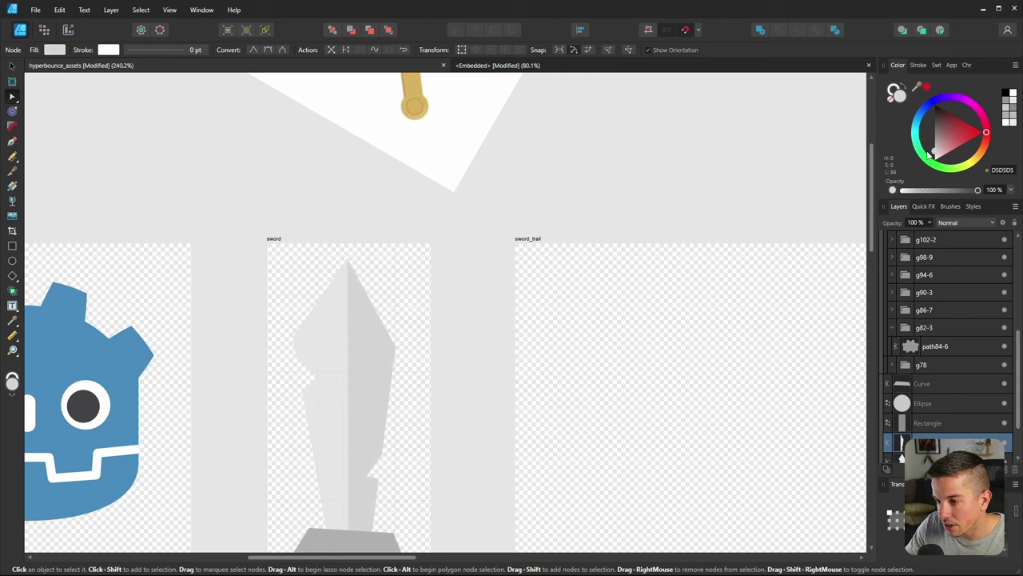
click(507, 276)
ctrl+scroll(285, 298, down, 4)
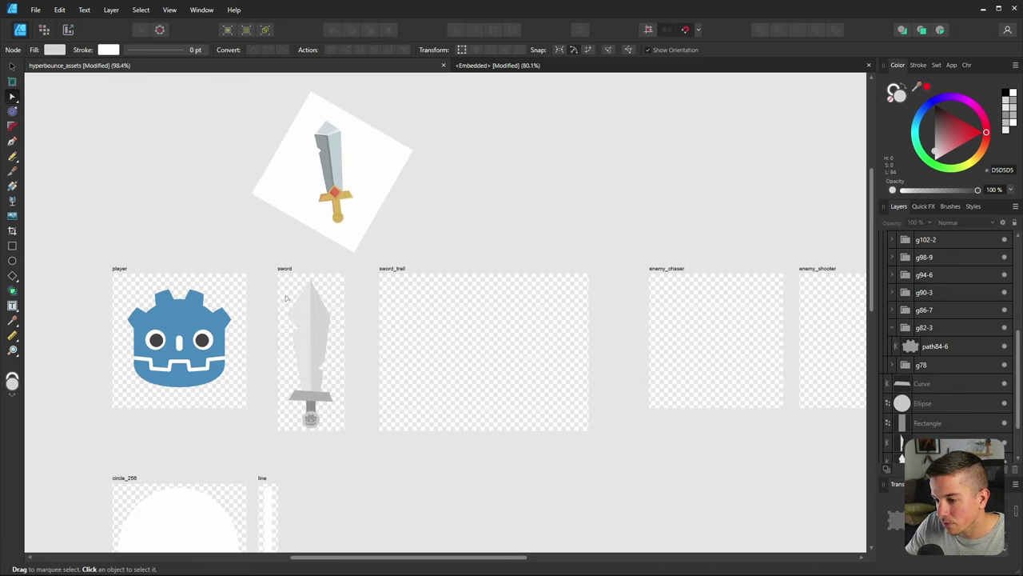
Duplicate the full blade and delete the copy's nodes below the two upper side corners to leave a triangular tip
ctrl+scroll(315, 310, up, 2)
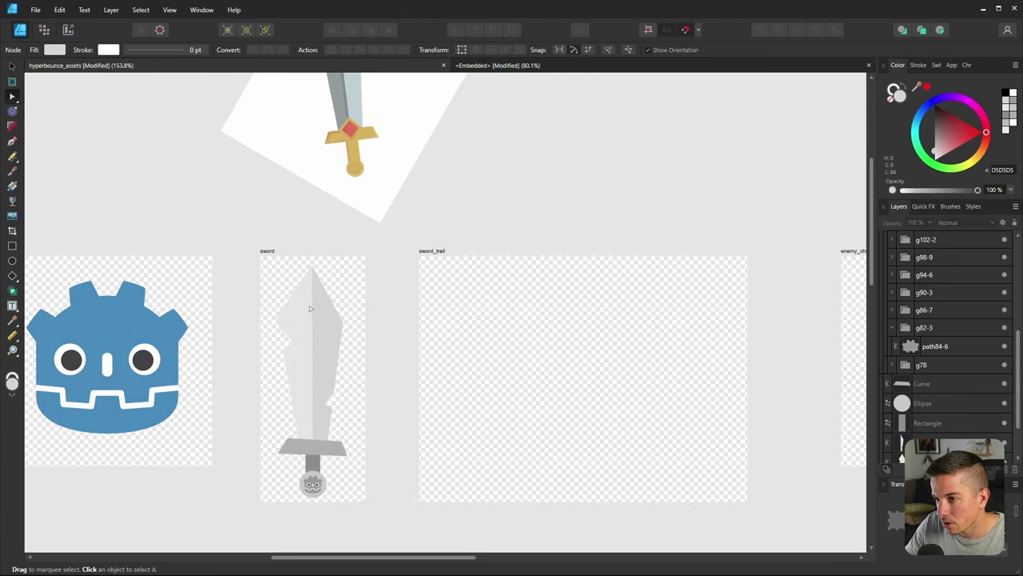
scroll(336, 199, up, 3)
ctrl+scroll(345, 192, up, 4)
ctrl+scroll(352, 196, down, 5)
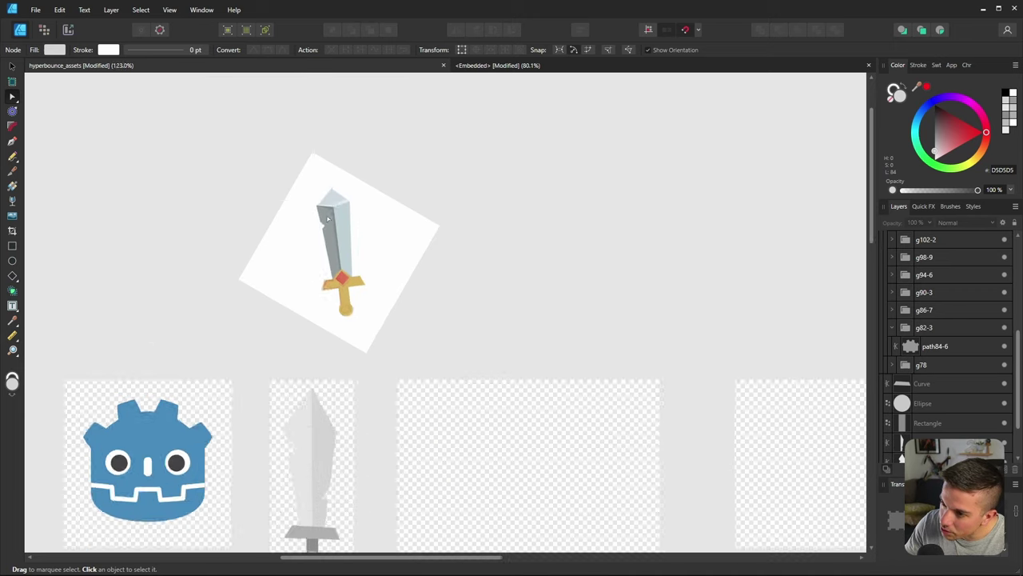
ctrl+scroll(316, 365, up, 3)
click(316, 367)
click(303, 380)
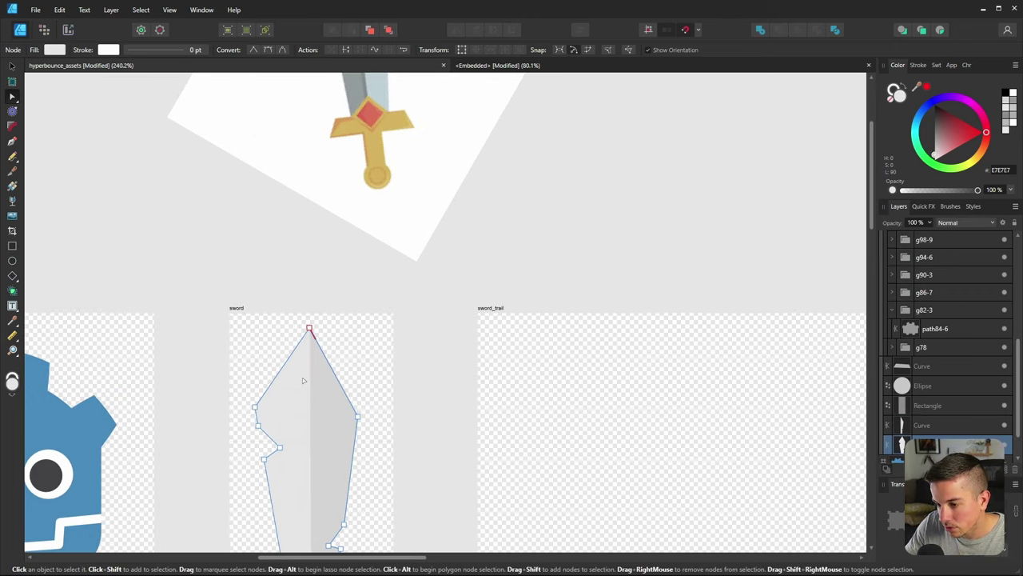
scroll(308, 416, down, 3)
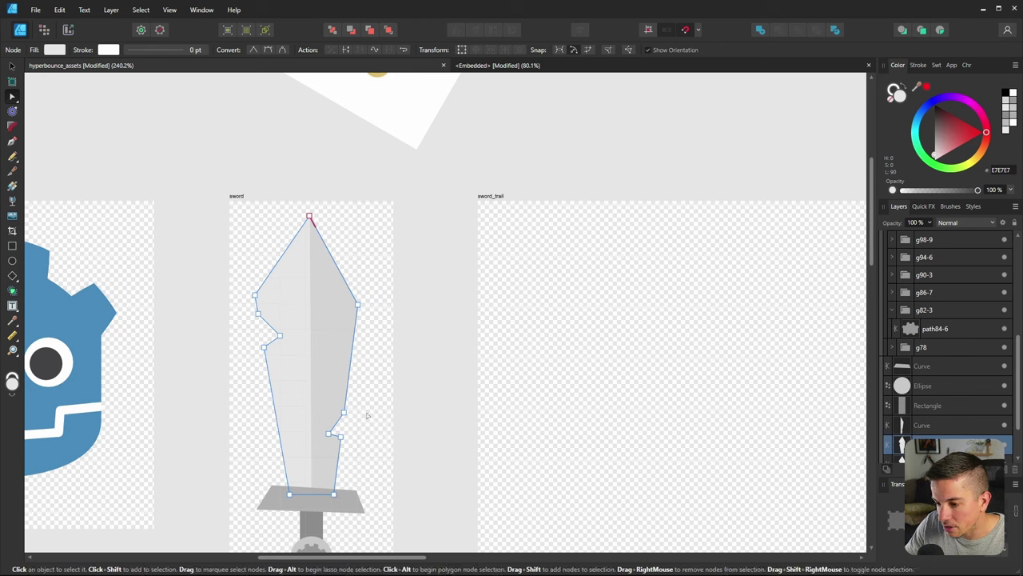
drag(365, 322, 224, 540)
key(Delete)
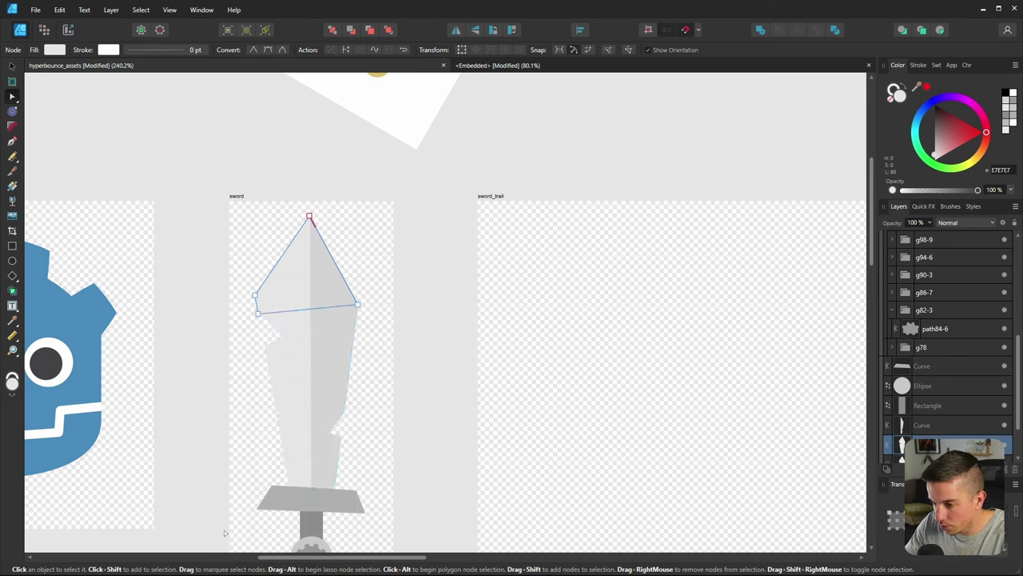
key(Delete)
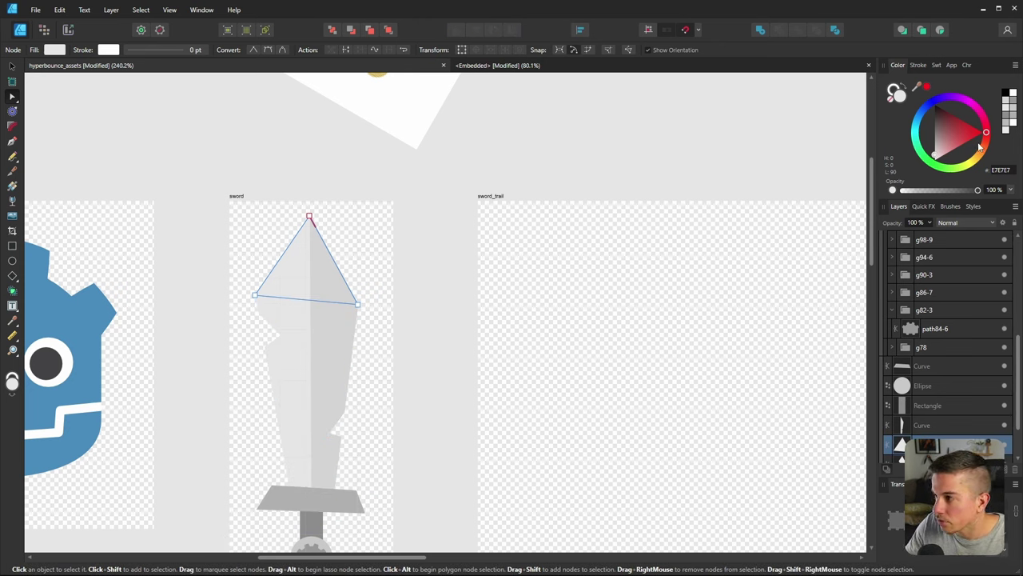
Fill the triangular tip with white FFFFFF, bring it in front of the other sword shapes, and deselect it
drag(947, 146, 930, 164)
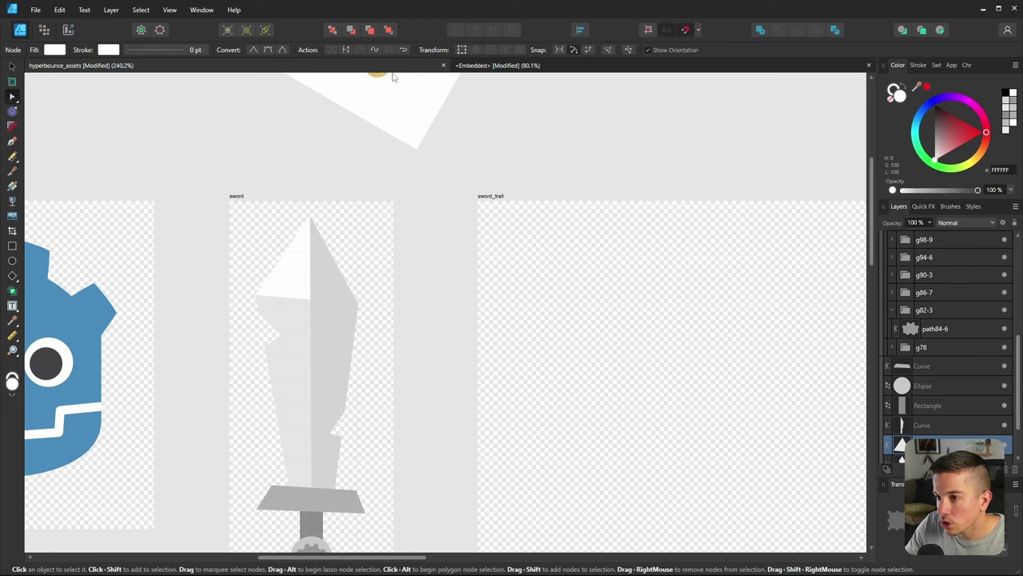
ctrl+scroll(279, 185, down, 2)
key(ctrl+d)
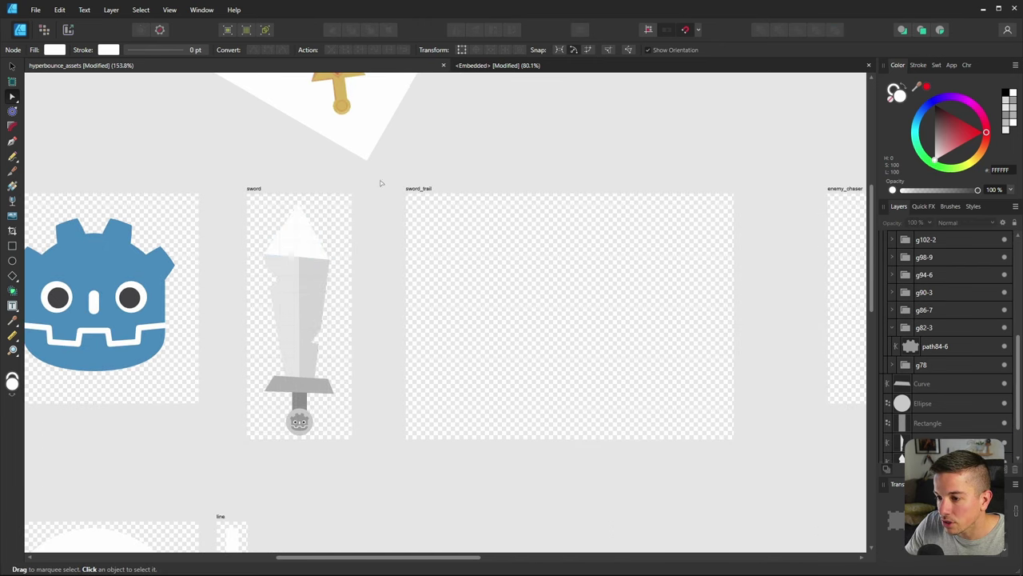
Add a node midway along the white tip's lower edge, pull it down into a shallow point, and save the document
ctrl+scroll(296, 176, down, 2)
ctrl+scroll(294, 332, up, 3)
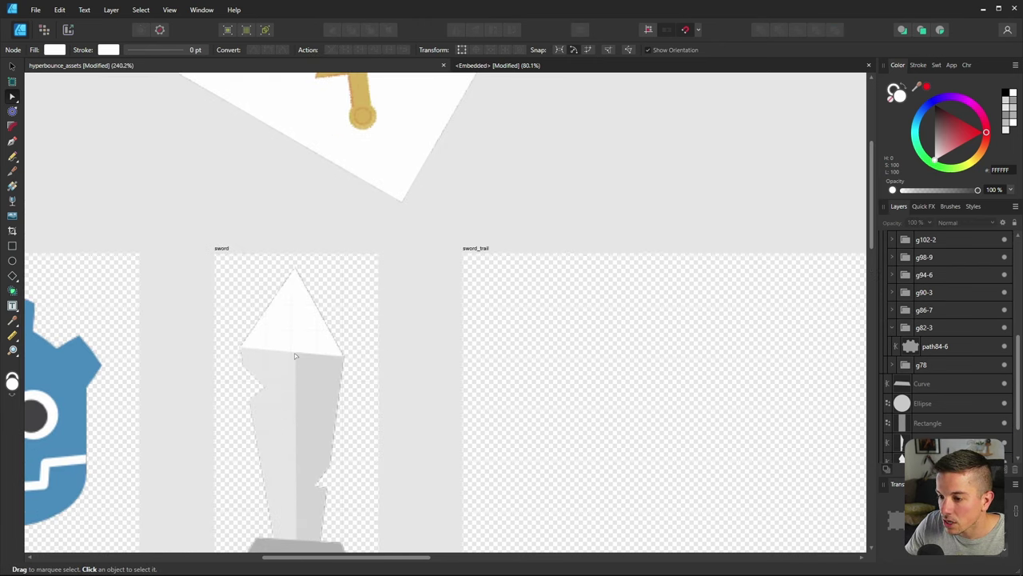
click(294, 339)
ctrl+scroll(296, 340, up, 2)
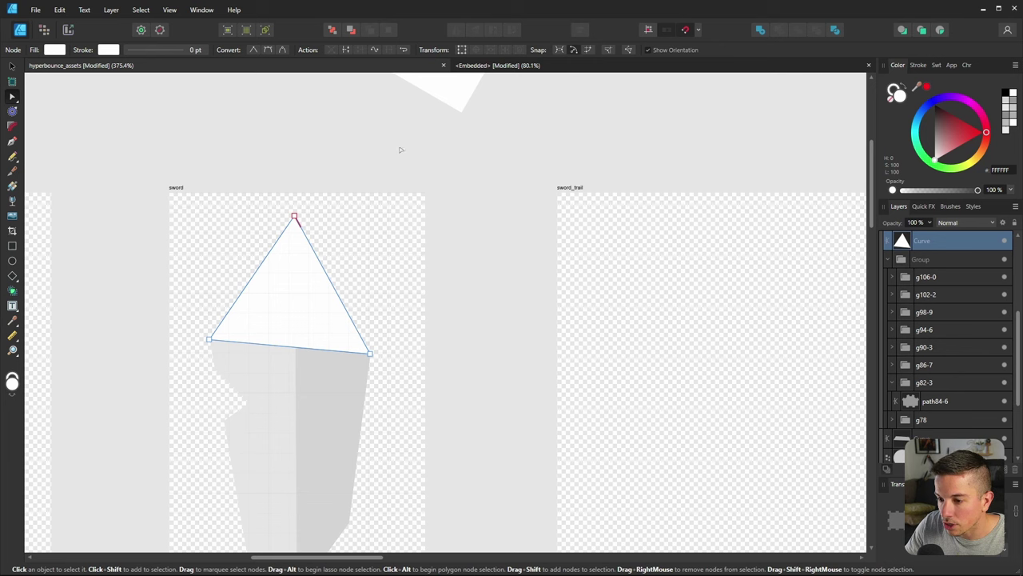
ctrl+scroll(343, 336, down, 3)
scroll(351, 338, up, 1)
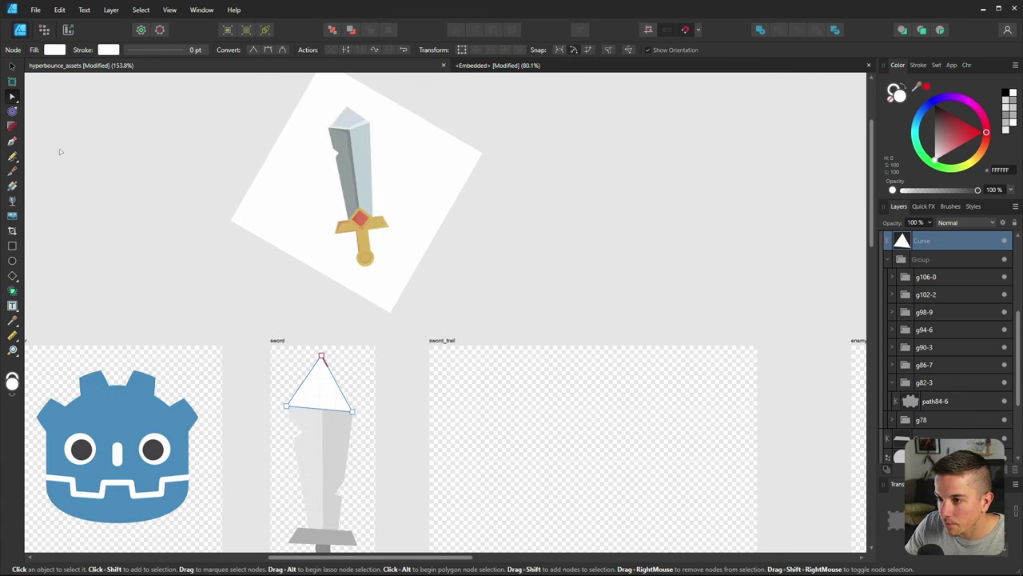
ctrl+scroll(299, 339, up, 2)
ctrl+scroll(341, 480, down, 2)
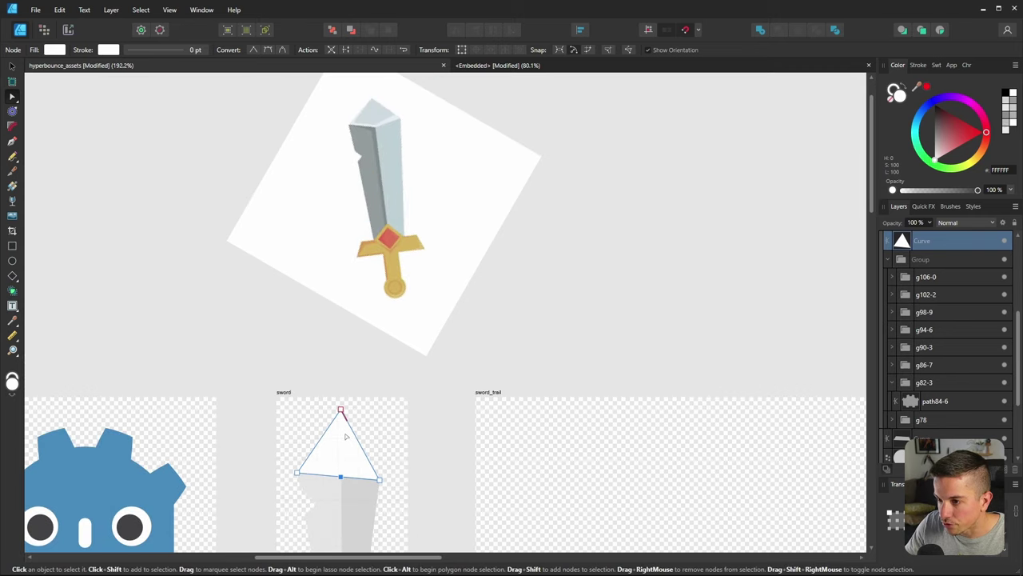
ctrl+scroll(341, 478, up, 3)
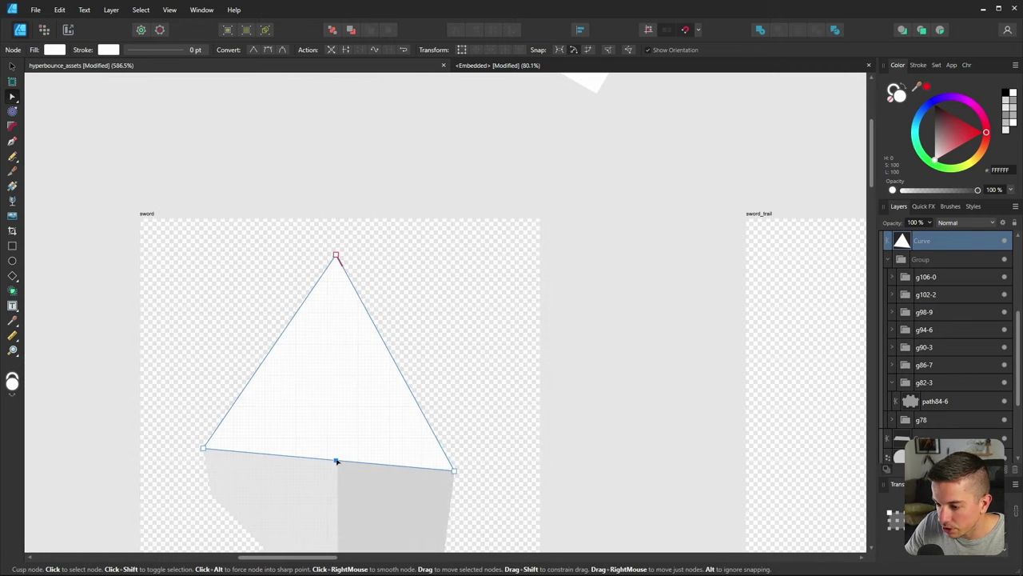
drag(337, 471, 338, 482)
ctrl+scroll(338, 481, down, 4)
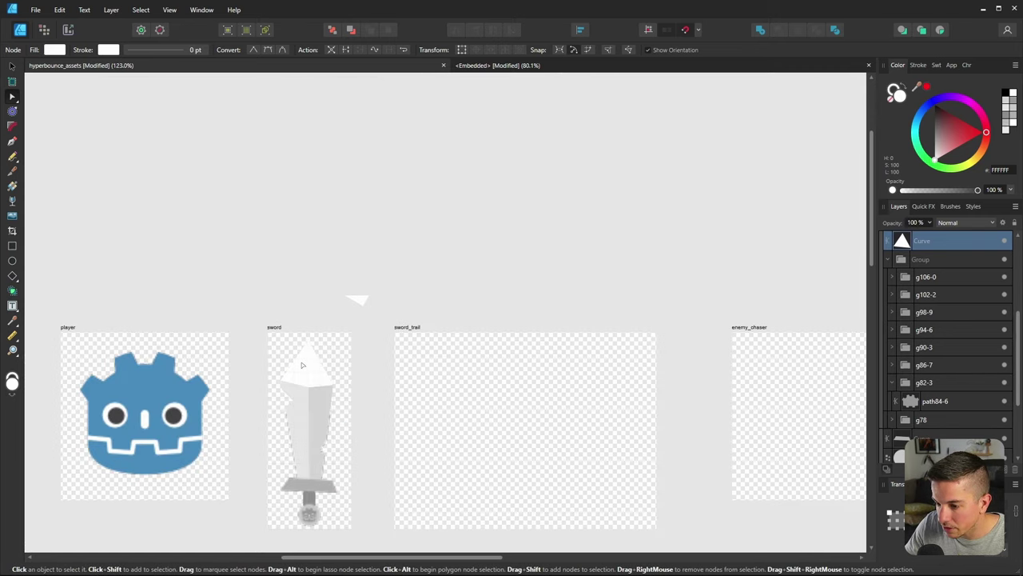
ctrl+scroll(310, 379, up, 3)
drag(313, 369, 313, 373)
click(251, 167)
ctrl+scroll(249, 174, down, 3)
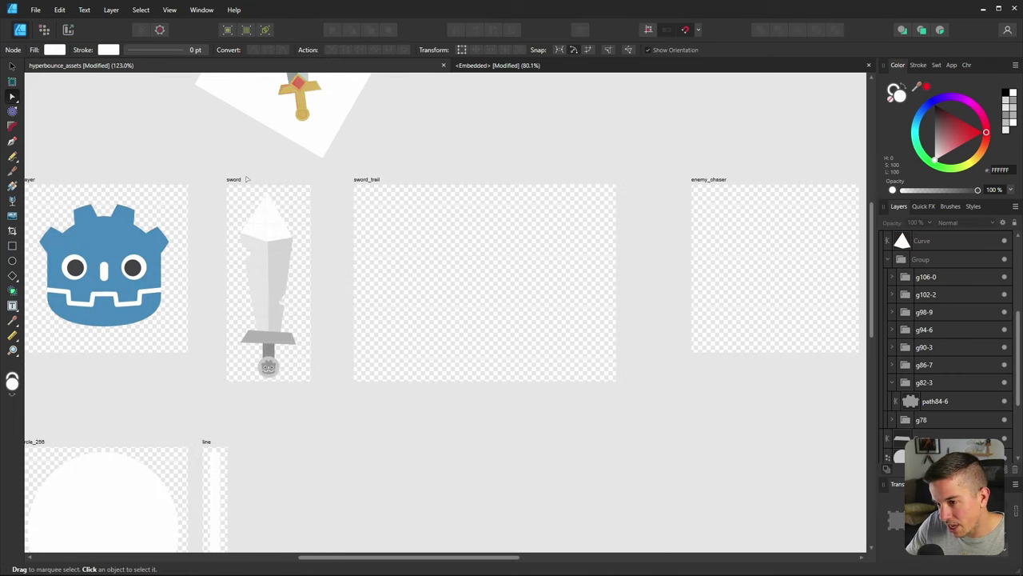
key(ctrl+s)
Darken the sword tip's fill slightly to F8F8F8 and deselect it
ctrl+scroll(273, 273, down, 3)
ctrl+scroll(273, 273, up, 2)
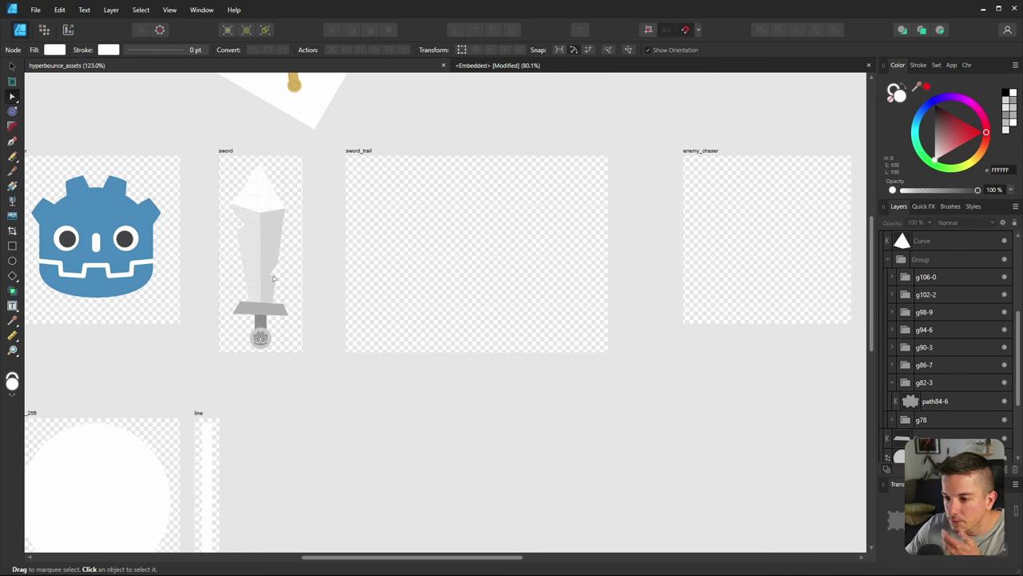
click(258, 199)
ctrl+scroll(261, 211, up, 2)
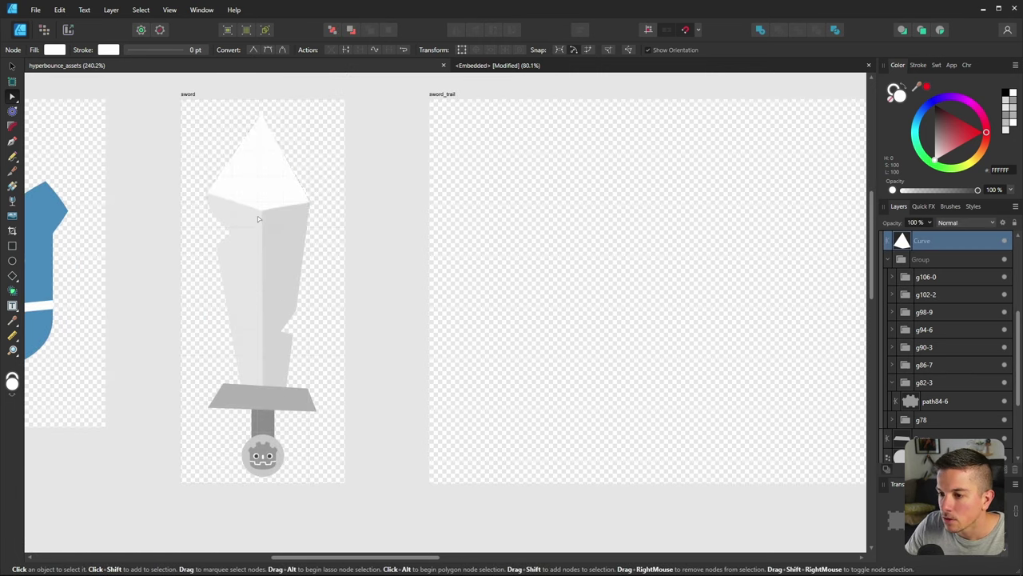
drag(917, 87, 251, 228)
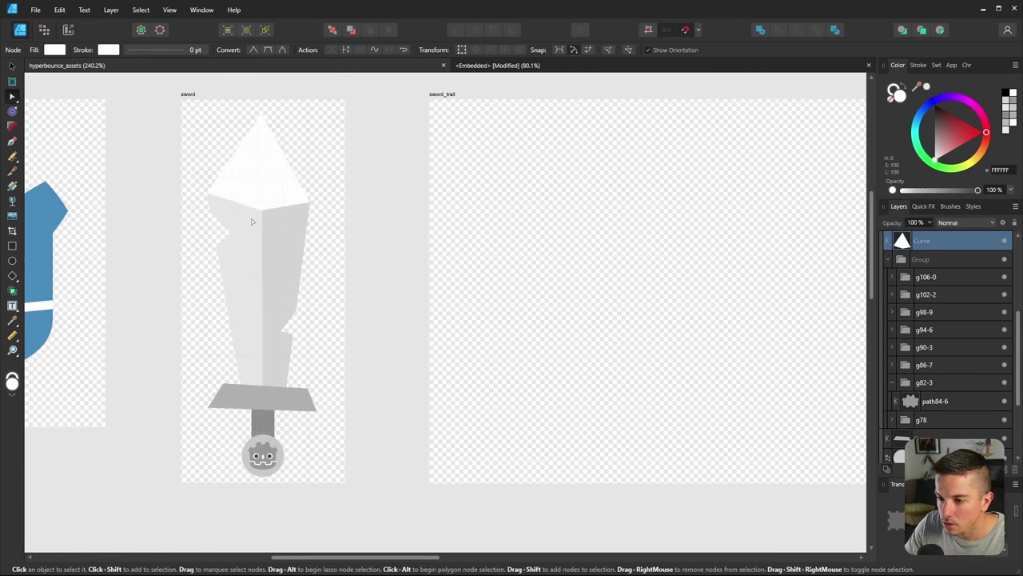
drag(935, 156, 934, 159)
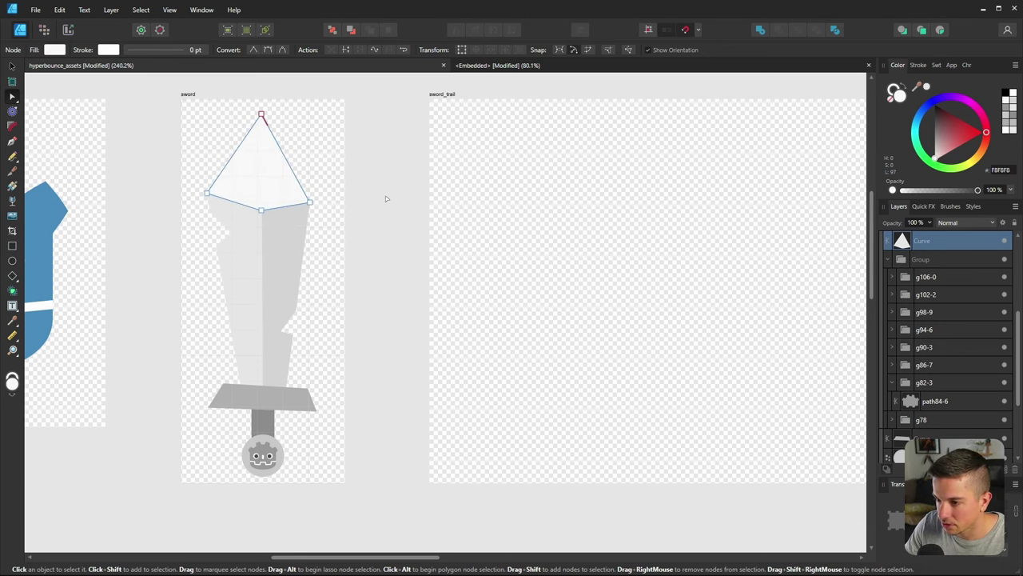
key(ctrl+d)
Compare the shaded sword with the reference sword image and the player artwork
ctrl+scroll(270, 159, down, 3)
ctrl+scroll(292, 381, up, 5)
ctrl+scroll(292, 381, down, 5)
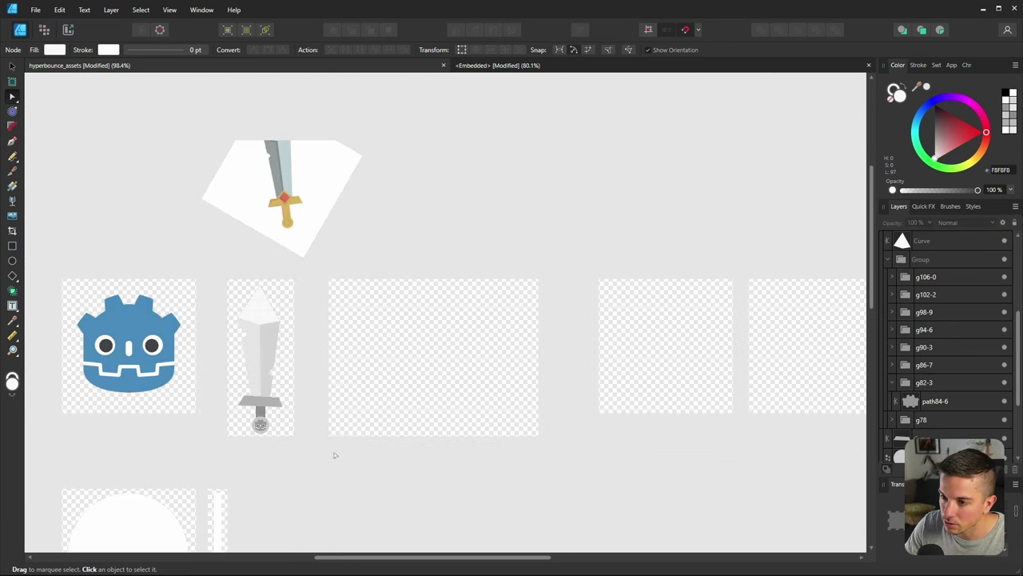
ctrl+scroll(260, 229, up, 3)
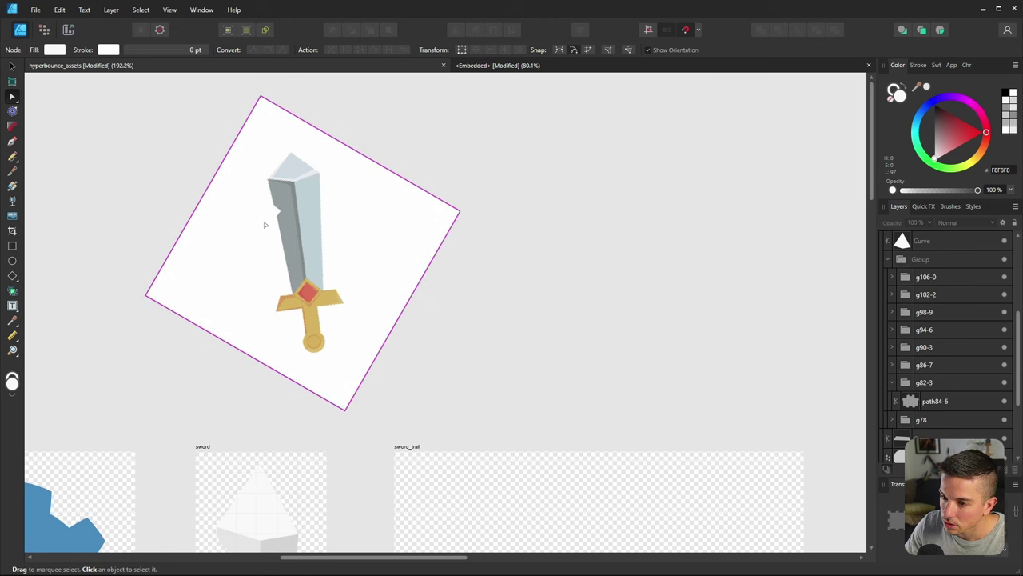
ctrl+scroll(263, 224, down, 3)
ctrl+scroll(282, 462, up, 2)
ctrl+scroll(287, 438, up, 3)
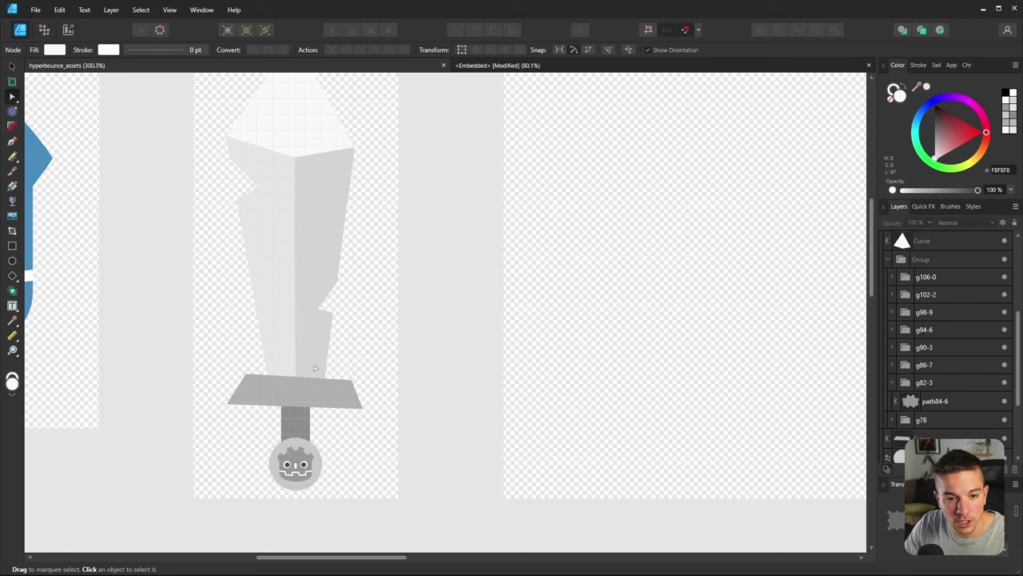
ctrl+scroll(257, 325, down, 5)
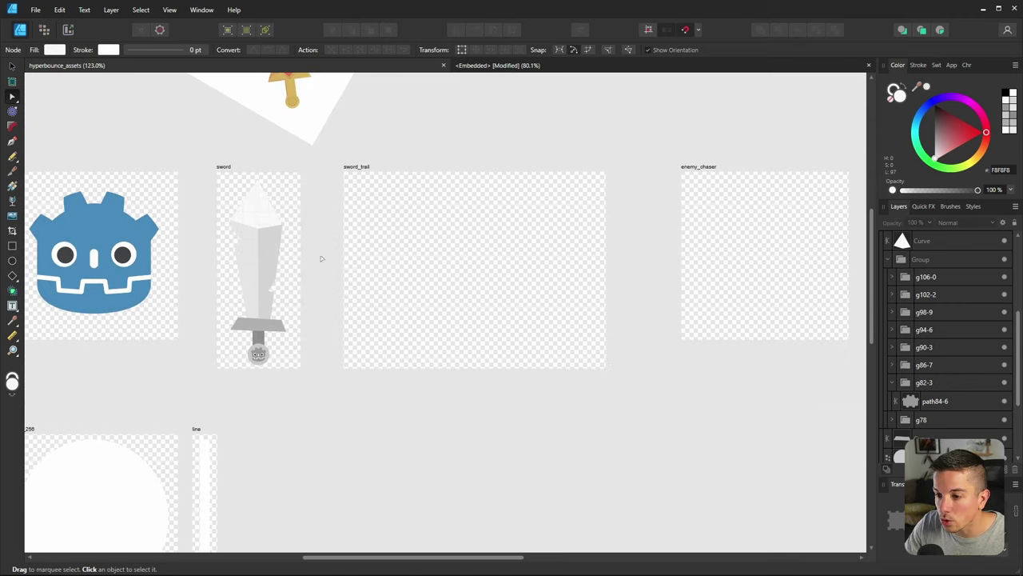
click(12, 67)
ctrl+scroll(200, 240, up, 2)
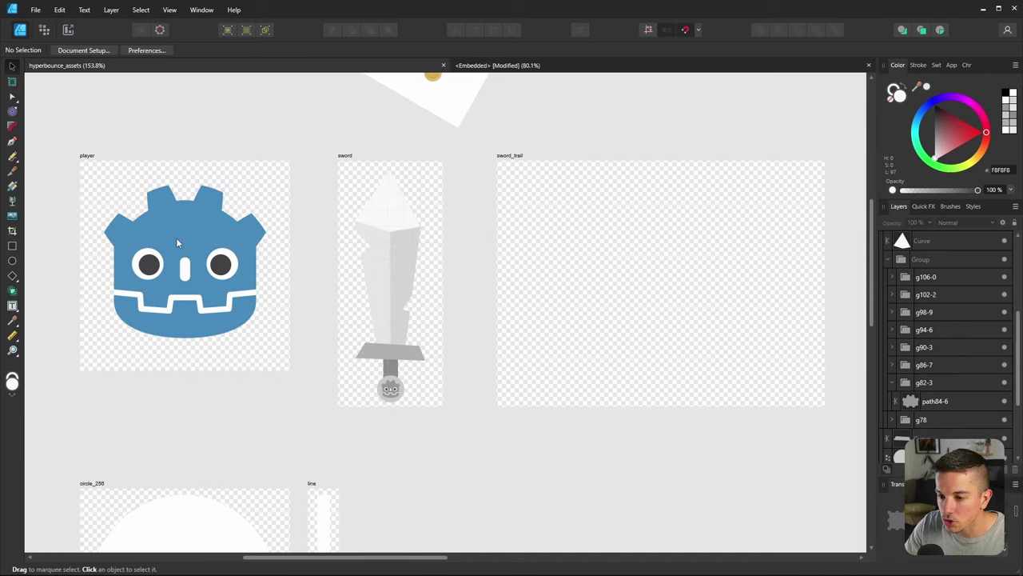
ctrl+scroll(224, 240, down, 1)
ctrl+scroll(238, 240, up, 2)
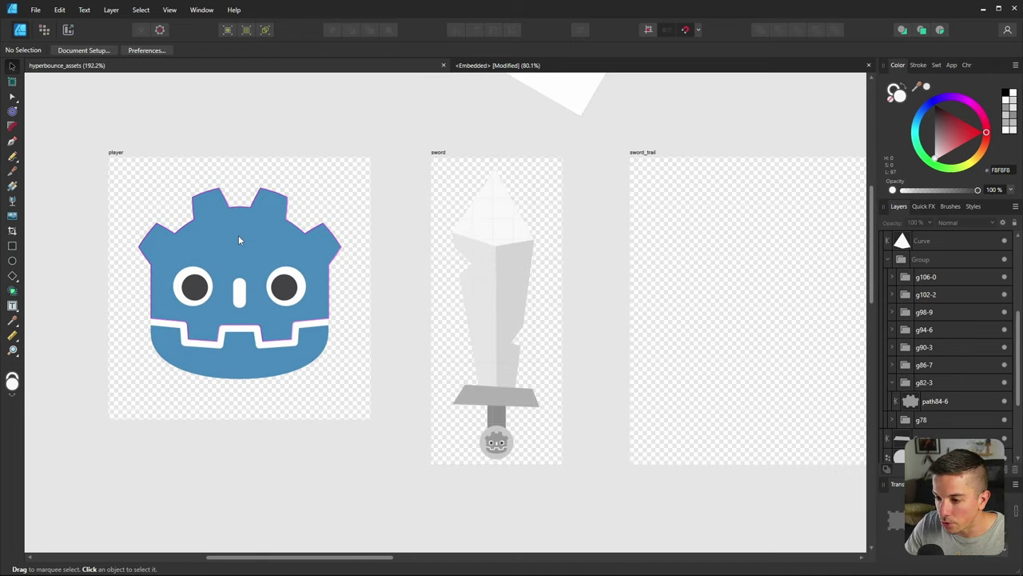
ctrl+scroll(237, 244, down, 1)
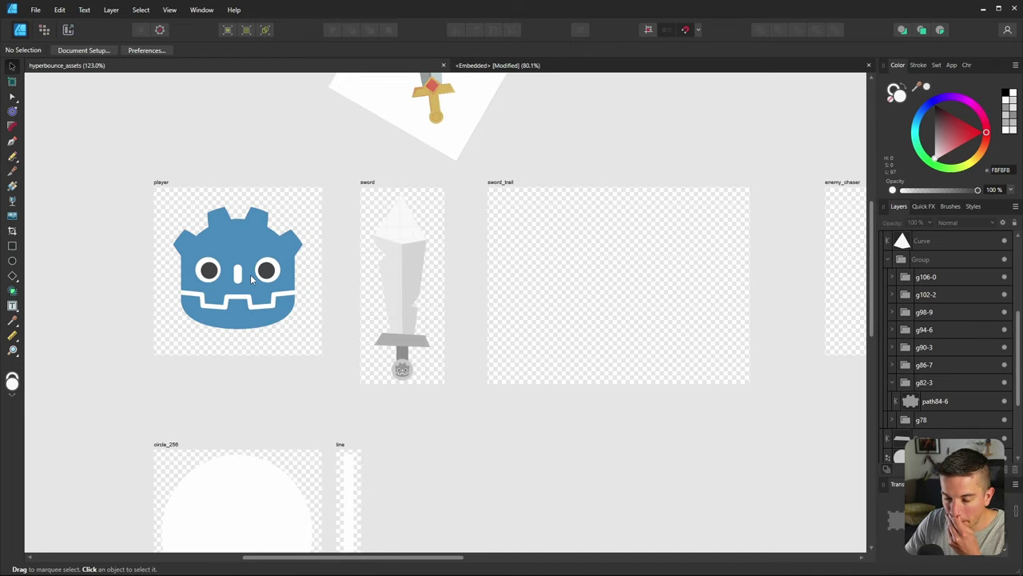
Try to move one of the player's eyes together with its pupil, and undo the change
click(259, 242)
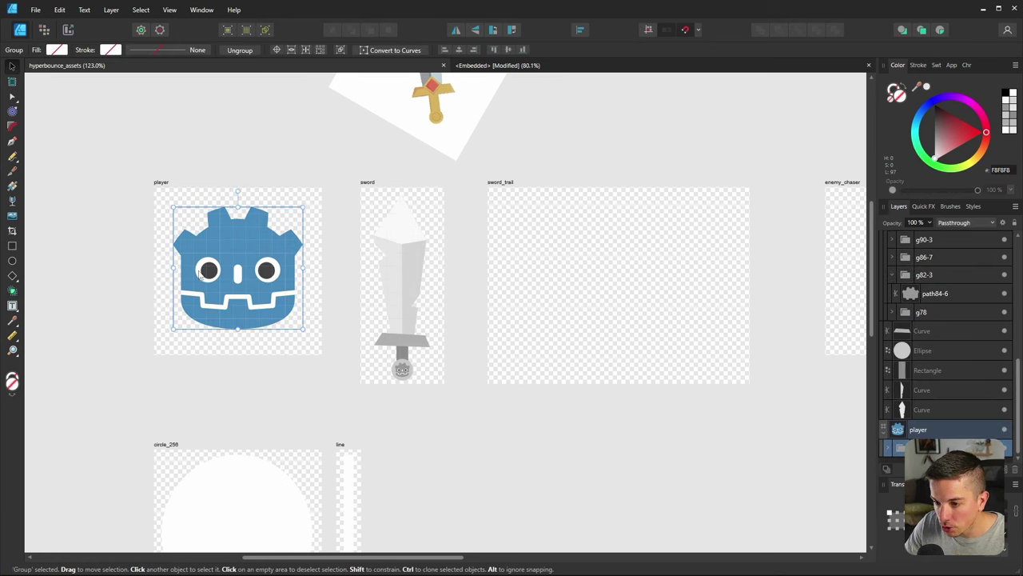
ctrl+scroll(272, 264, down, 1)
ctrl+scroll(274, 261, up, 2)
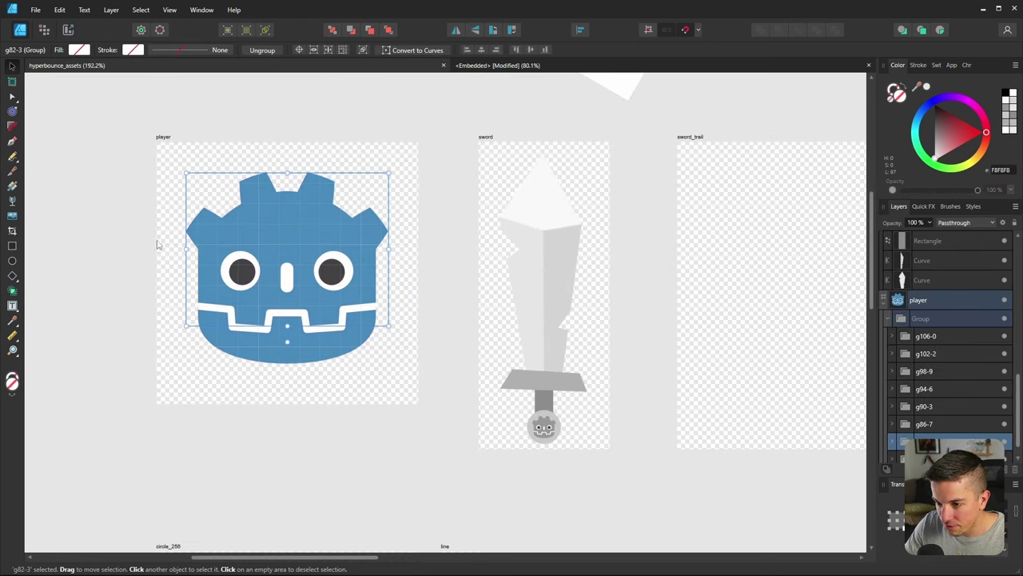
drag(159, 235, 318, 330)
click(295, 230)
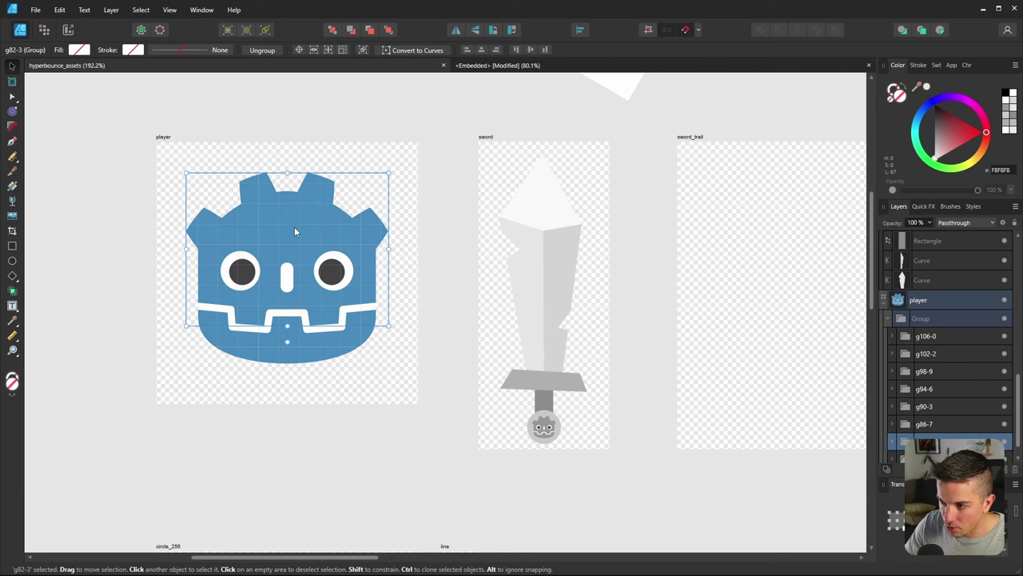
click(332, 267)
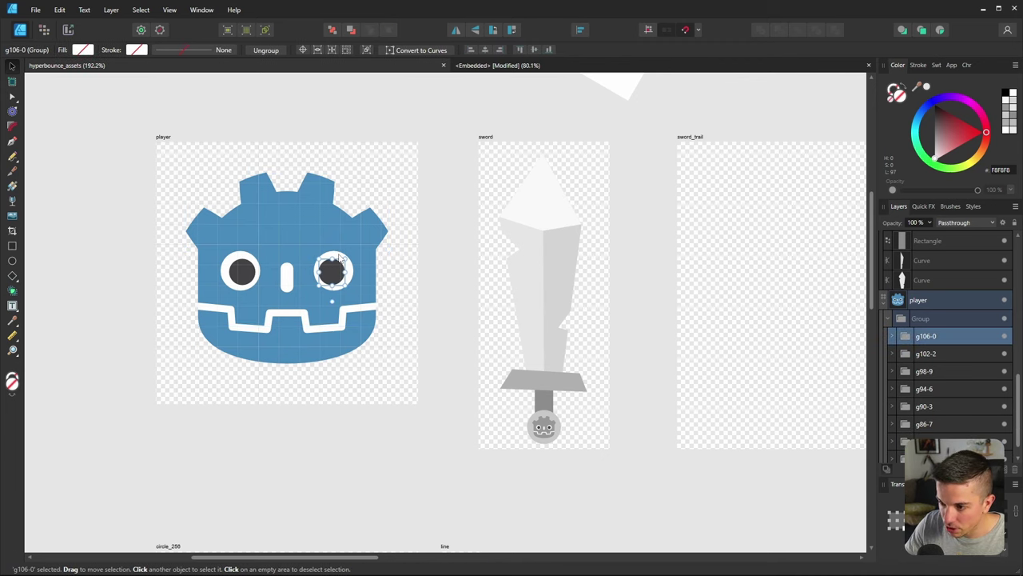
shift+click(340, 260)
drag(336, 273, 164, 430)
drag(334, 273, 335, 273)
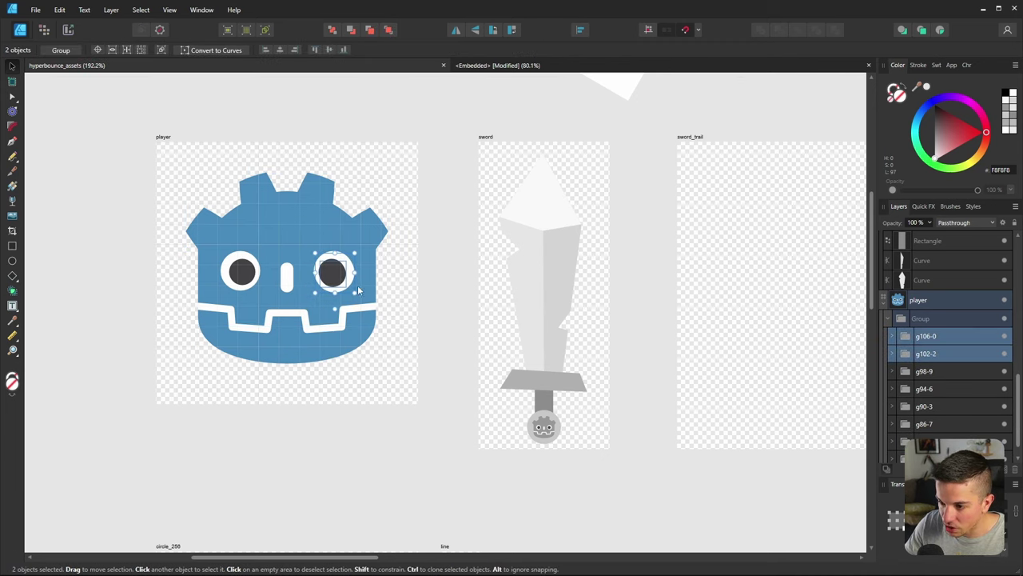
ctrl+scroll(271, 389, down, 3)
click(272, 389)
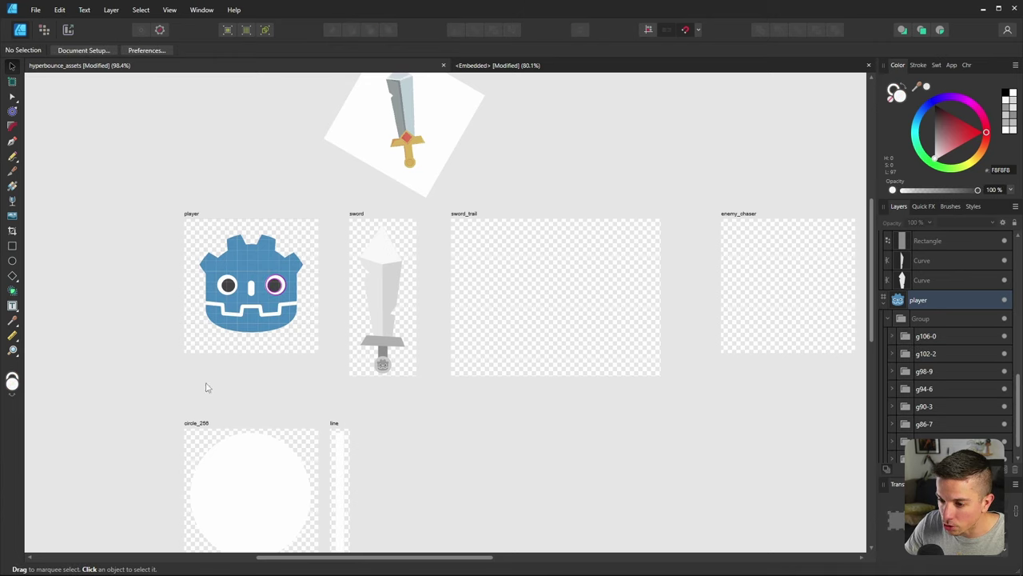
ctrl+scroll(160, 381, down, 3)
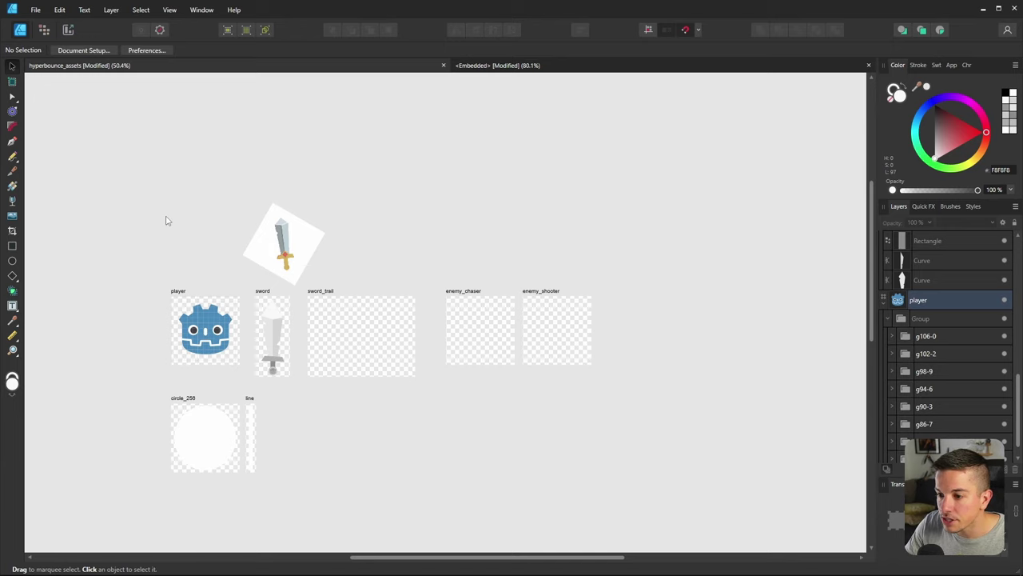
ctrl+scroll(260, 264, up, 3)
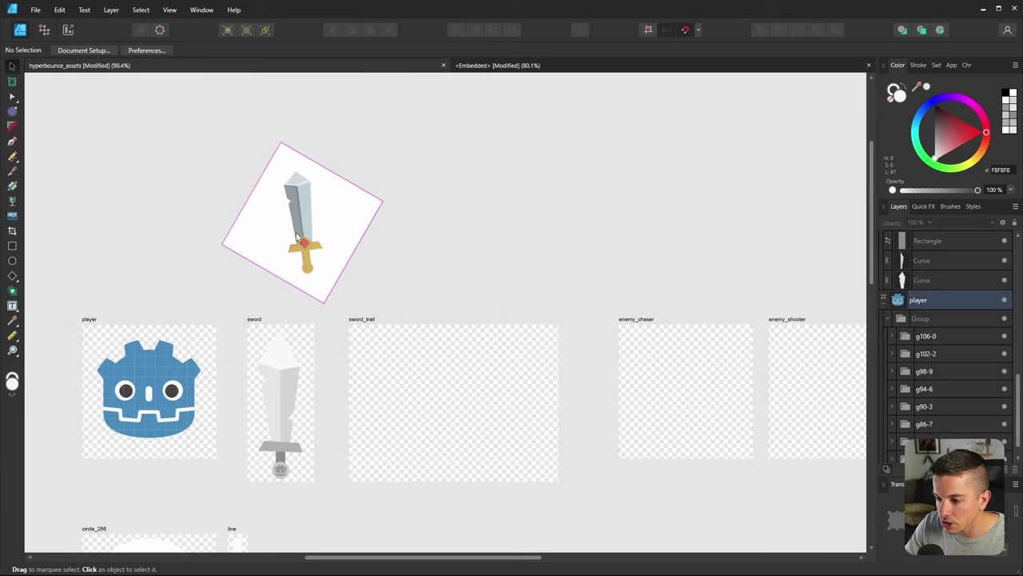
key(ctrl+z)
key(ctrl+z)
Group all the sword's shapes, place a copy of the group at the sword's height in the sword_trail artboard, and deselect it
ctrl+scroll(252, 277, down, 5)
ctrl+scroll(253, 277, up, 6)
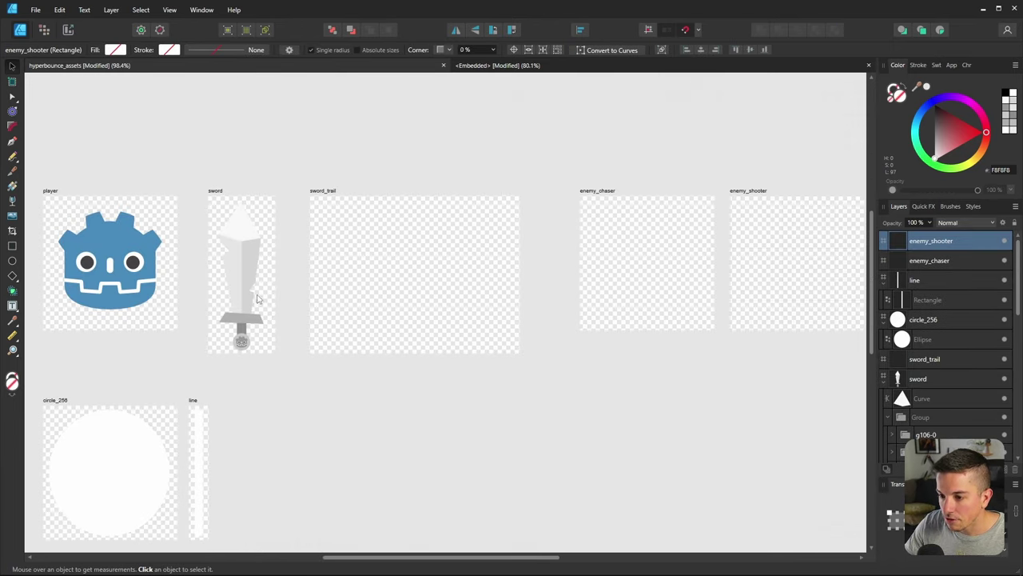
ctrl+scroll(235, 245, down, 2)
click(290, 168)
drag(192, 397, 188, 398)
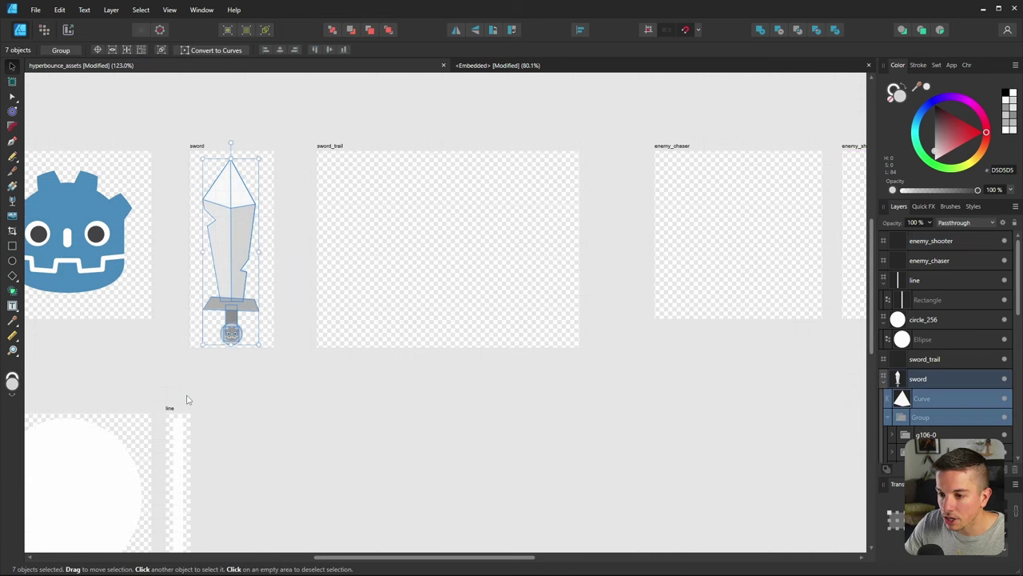
click(231, 245)
ctrl+drag(230, 248, 377, 244)
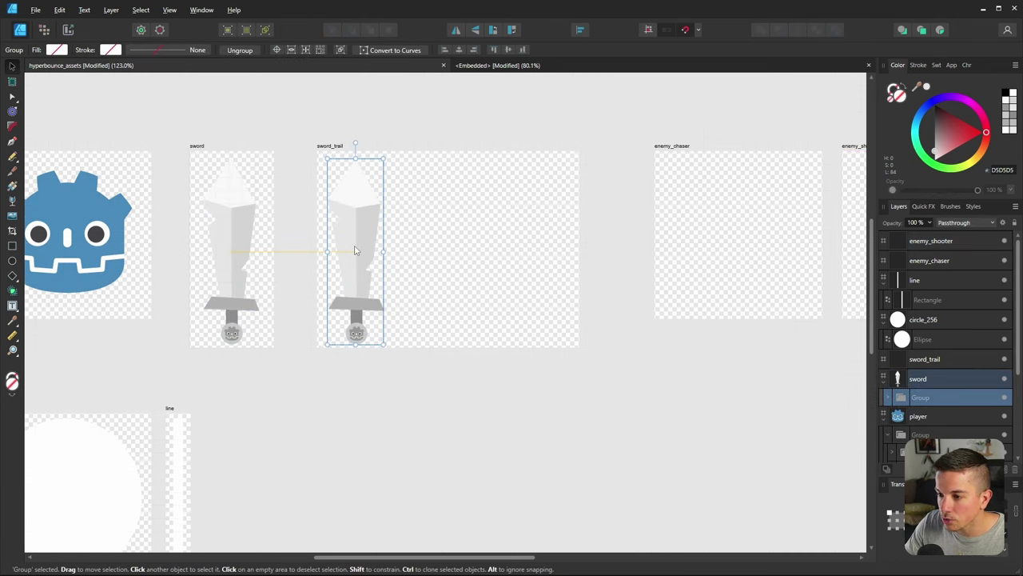
click(475, 174)
Draw a closed five-point trail shape with the Pen tool, from the copied sword's tip and guard out across the artboard, and fill it with FFFFFF
ctrl+scroll(475, 173, down, 2)
ctrl+scroll(536, 208, up, 4)
ctrl+scroll(498, 240, down, 3)
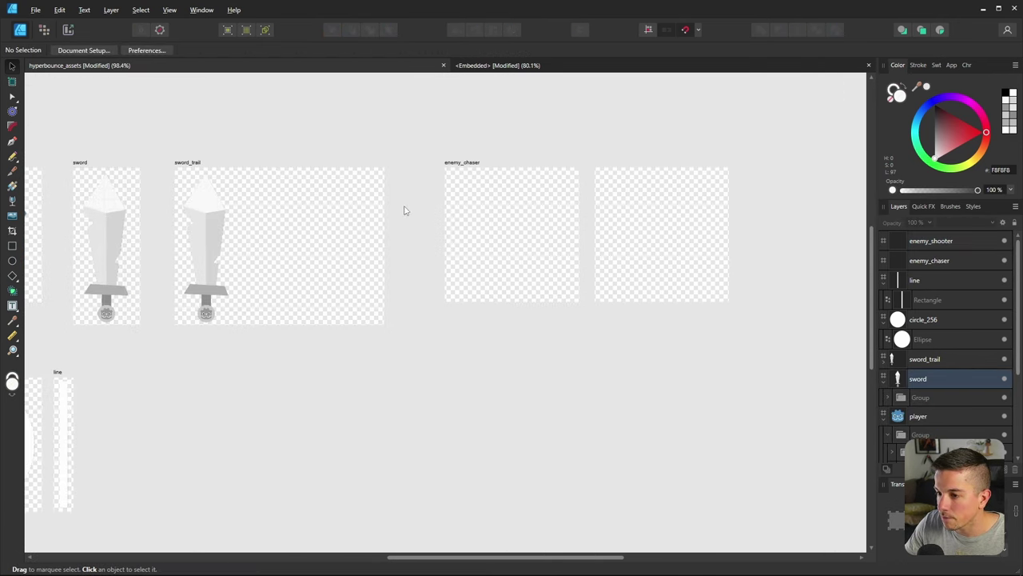
ctrl+scroll(255, 254, up, 4)
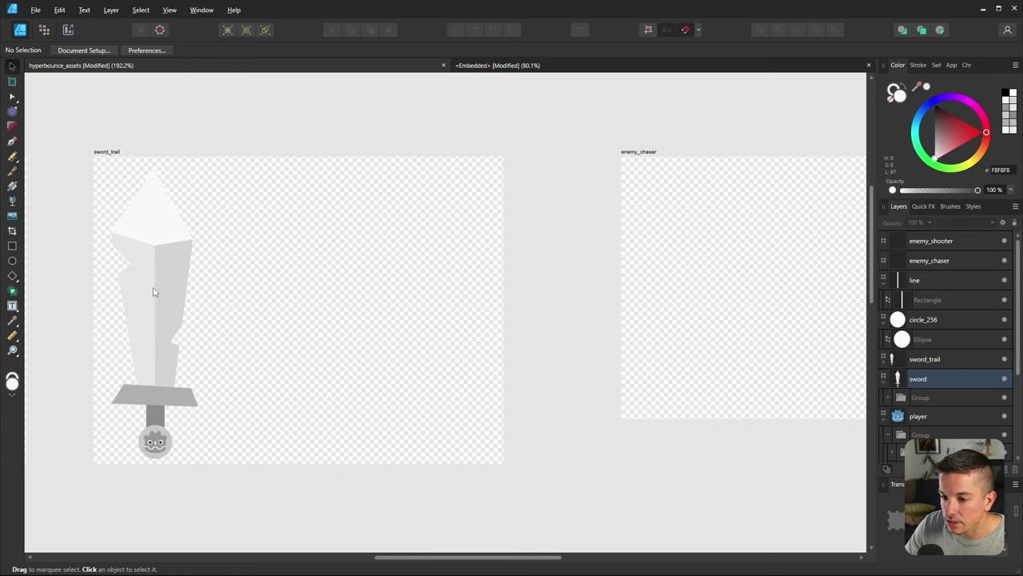
ctrl+scroll(131, 315, up, 1)
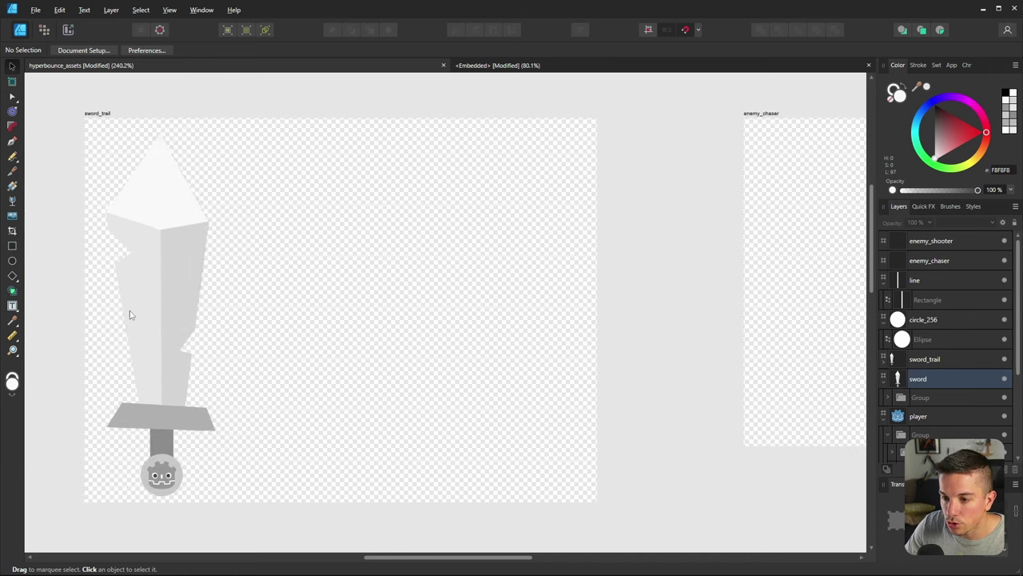
click(12, 142)
click(161, 140)
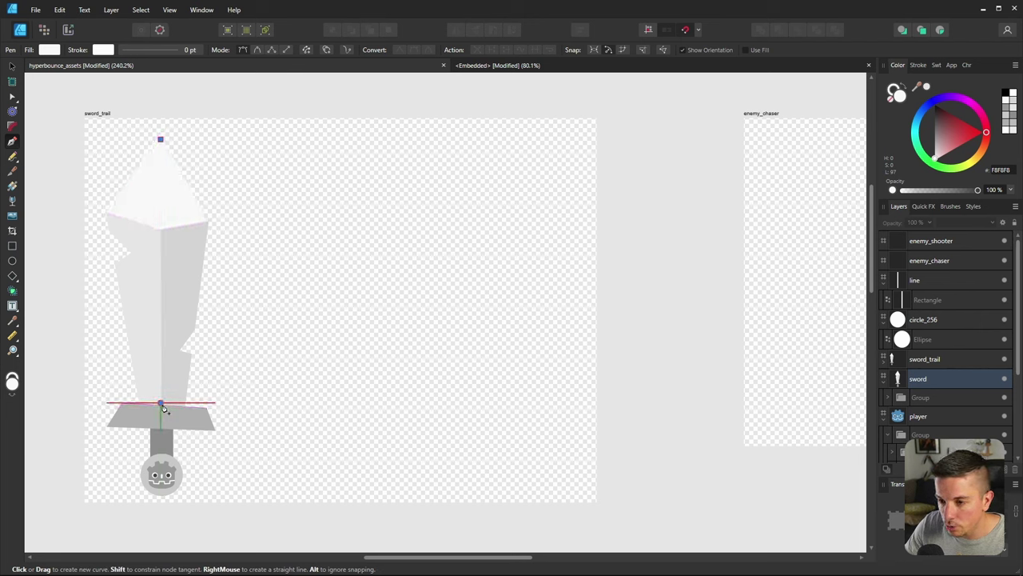
click(161, 403)
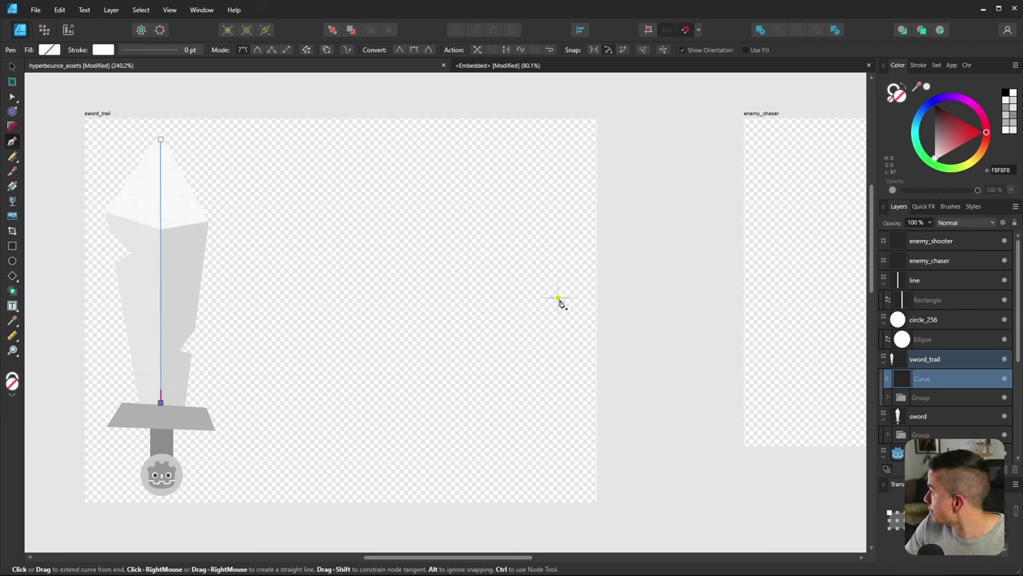
click(340, 349)
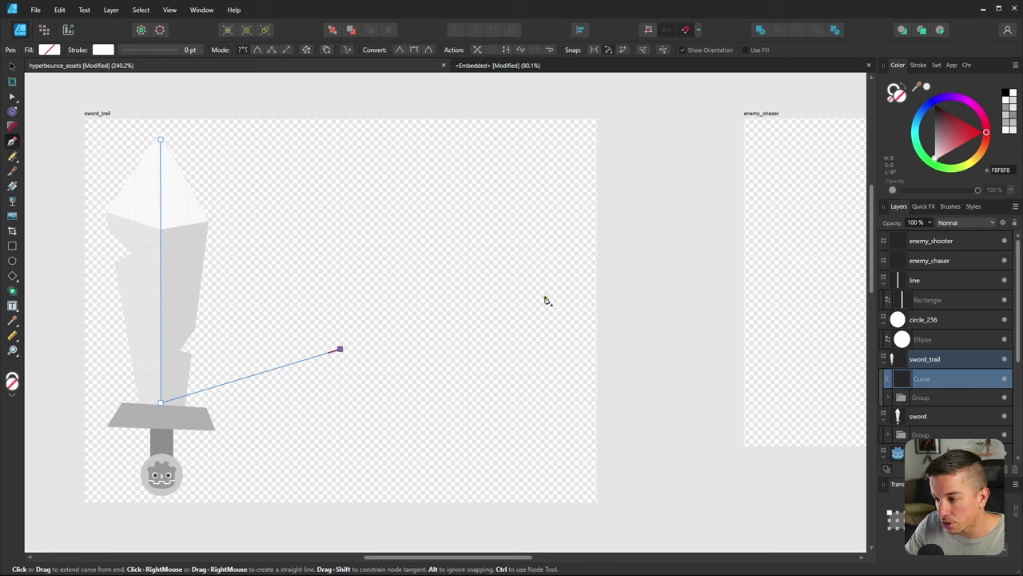
click(557, 336)
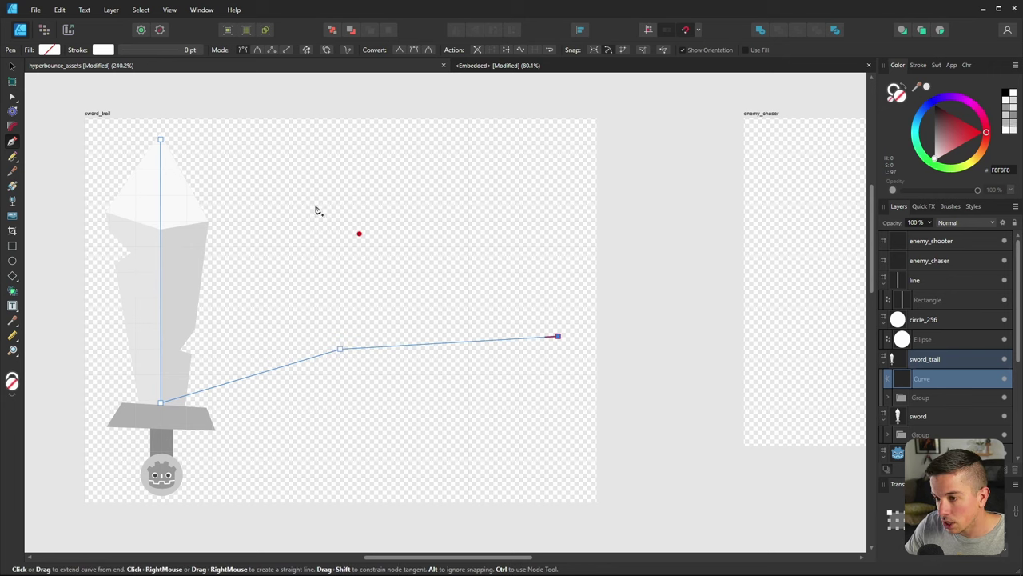
click(344, 162)
click(160, 140)
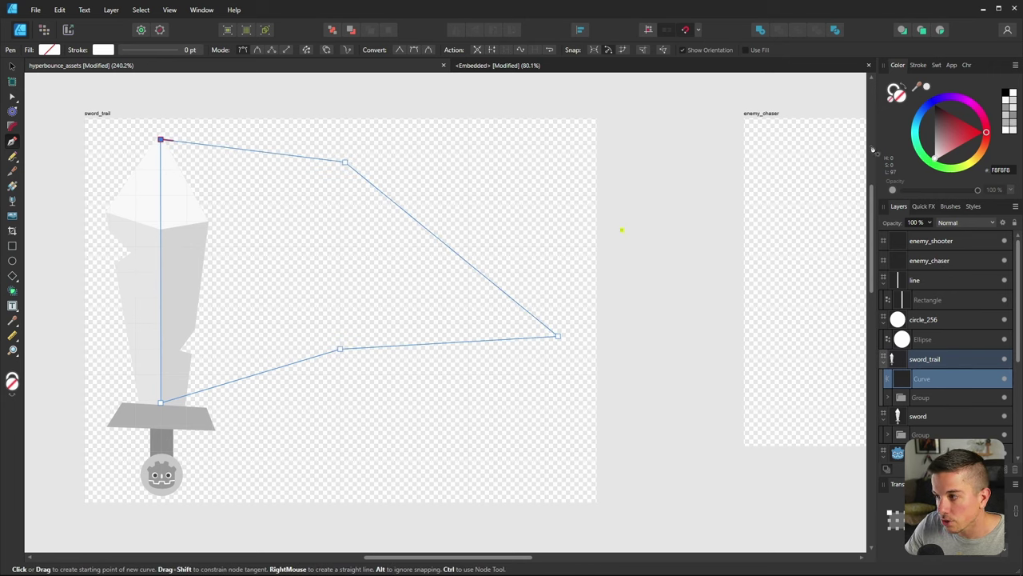
click(950, 141)
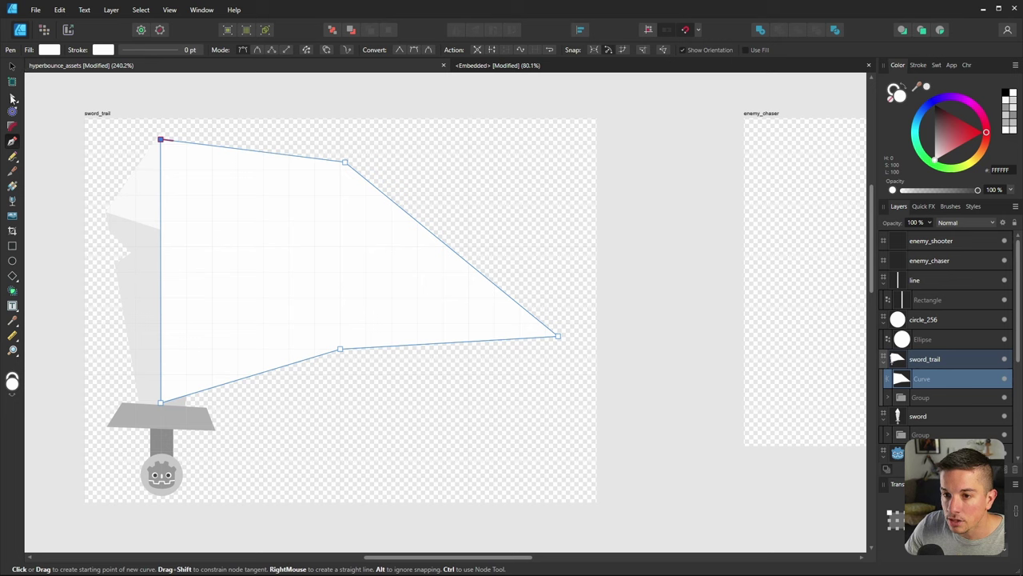
Move the trail's upper and lower middle nodes farther from the sword and pull its far end point outward and down
click(13, 98)
drag(386, 131, 323, 356)
mouse_move(348, 164)
mouse_down()
mouse_move(350, 149)
mouse_move(368, 161)
mouse_up()
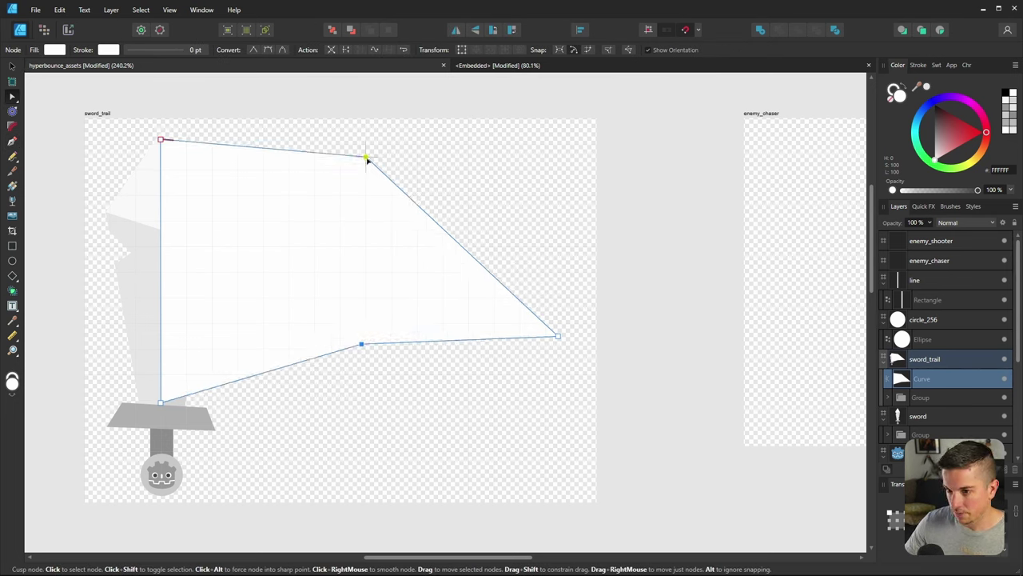
click(558, 336)
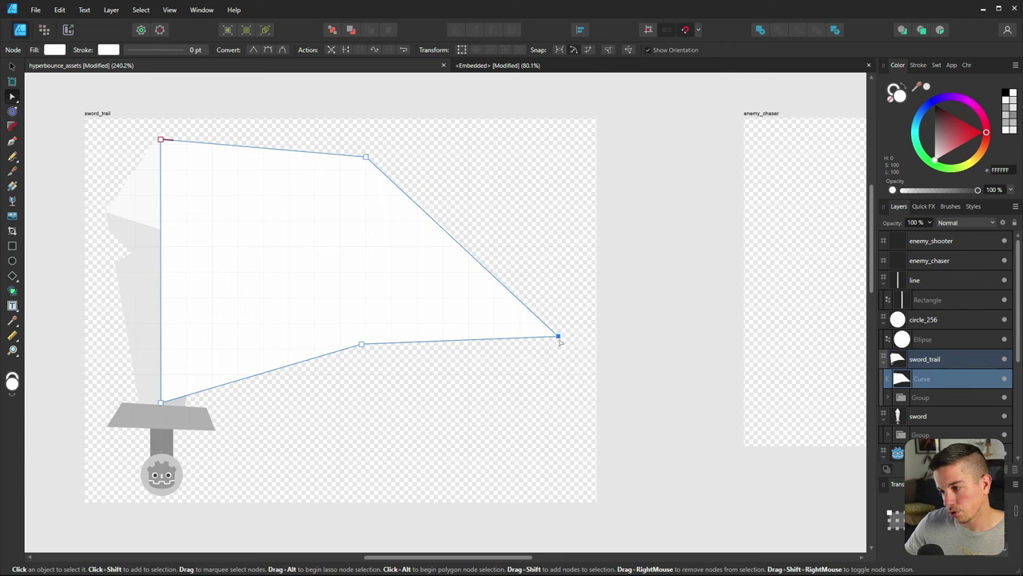
drag(558, 336, 579, 375)
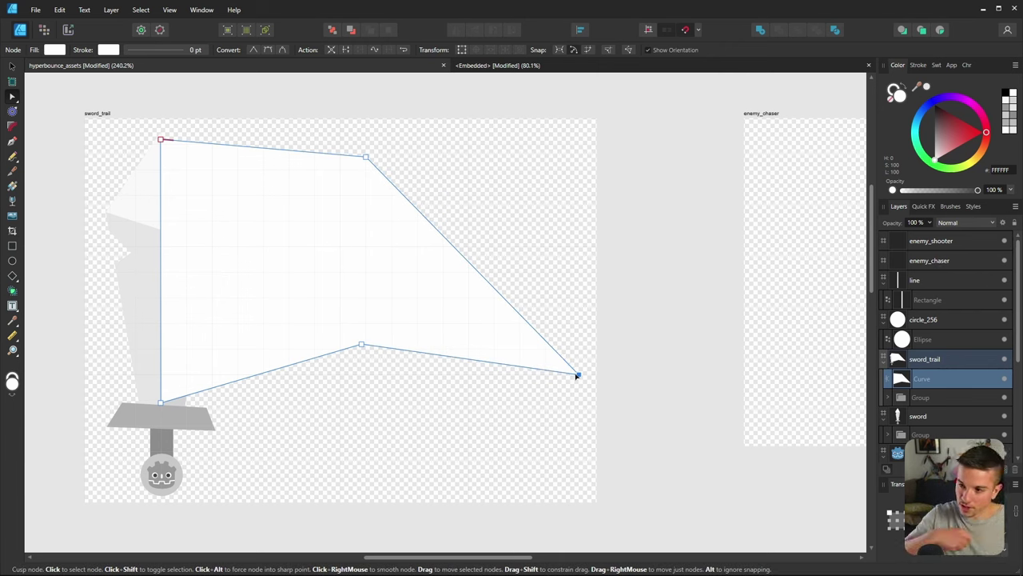
Pull the trail's upper middle node slightly back toward the sword and convert both middle nodes to smart curve nodes
drag(364, 159, 283, 389)
click(374, 296)
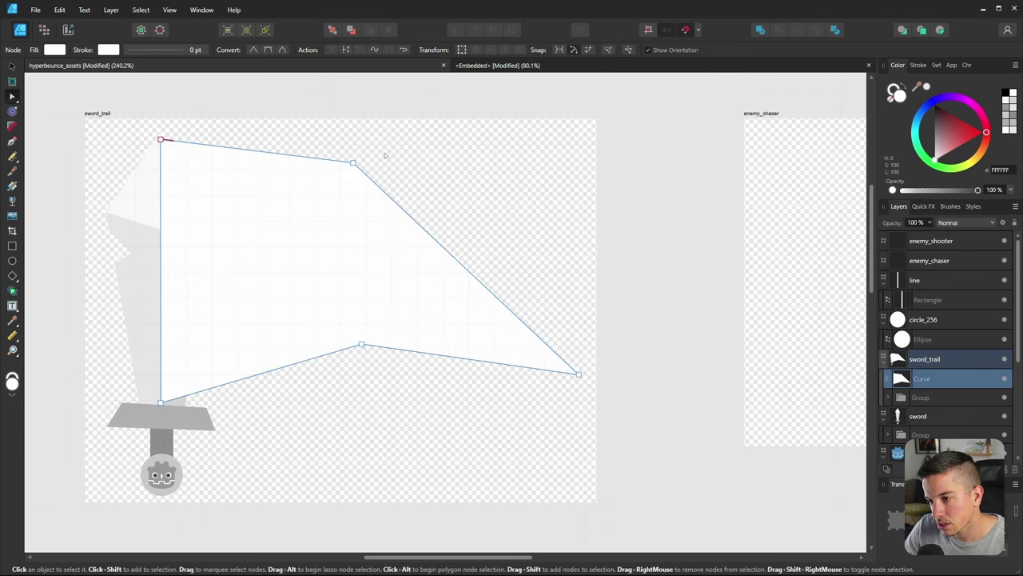
click(282, 49)
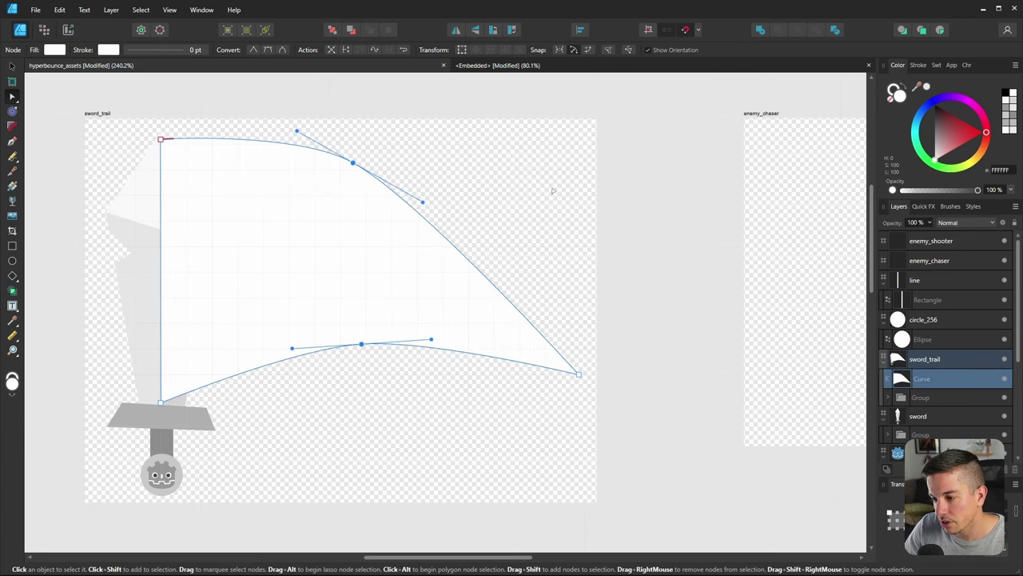
click(627, 187)
Shift the trail's lower middle node slightly toward the sword and deselect the shape
ctrl+scroll(271, 321, down, 2)
click(326, 300)
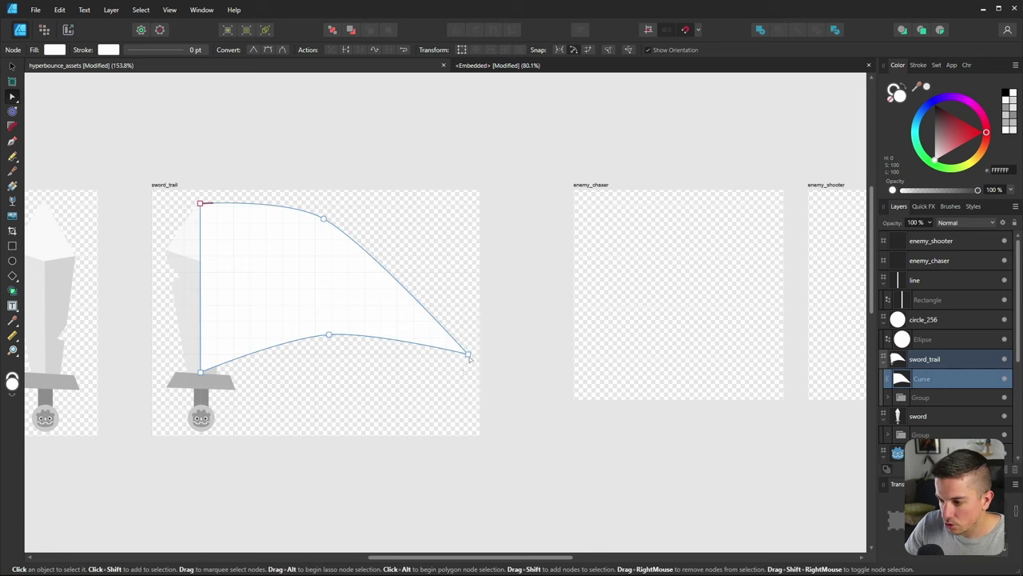
drag(322, 336, 307, 337)
ctrl+scroll(304, 322, down, 3)
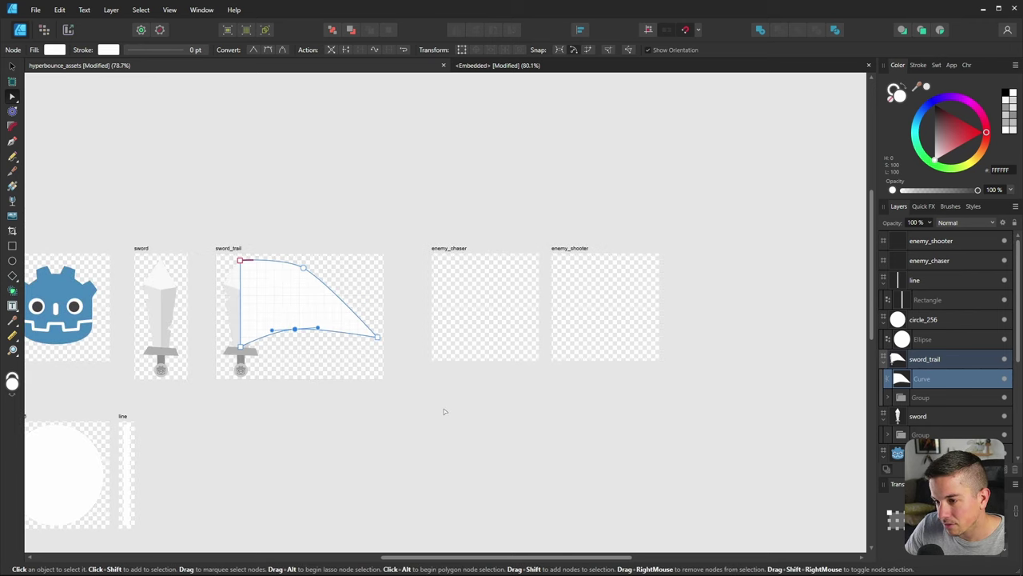
click(444, 412)
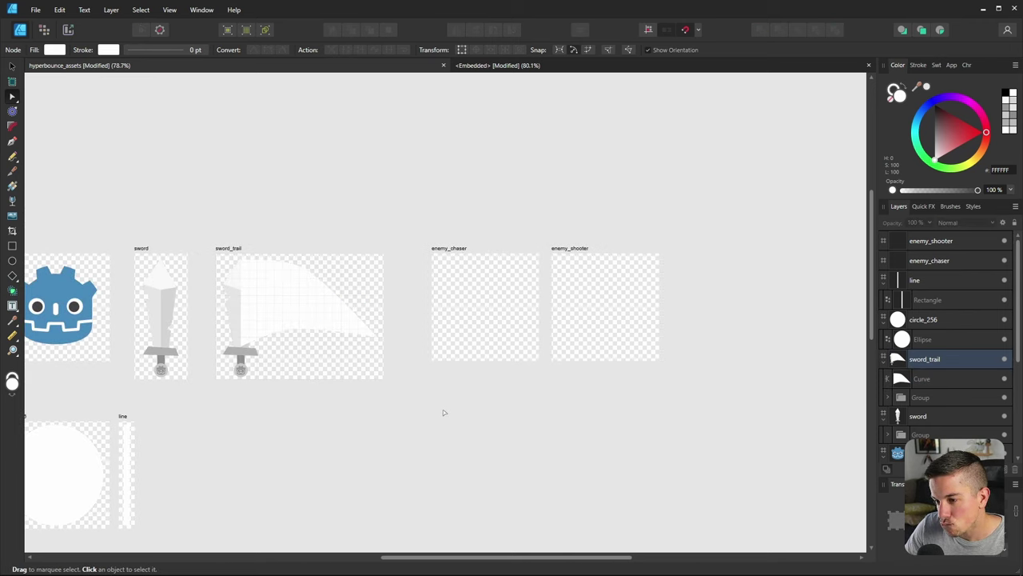
Save the document and select the white trail shape with the Move tool
ctrl+scroll(267, 311, up, 5)
key(v)
click(261, 317)
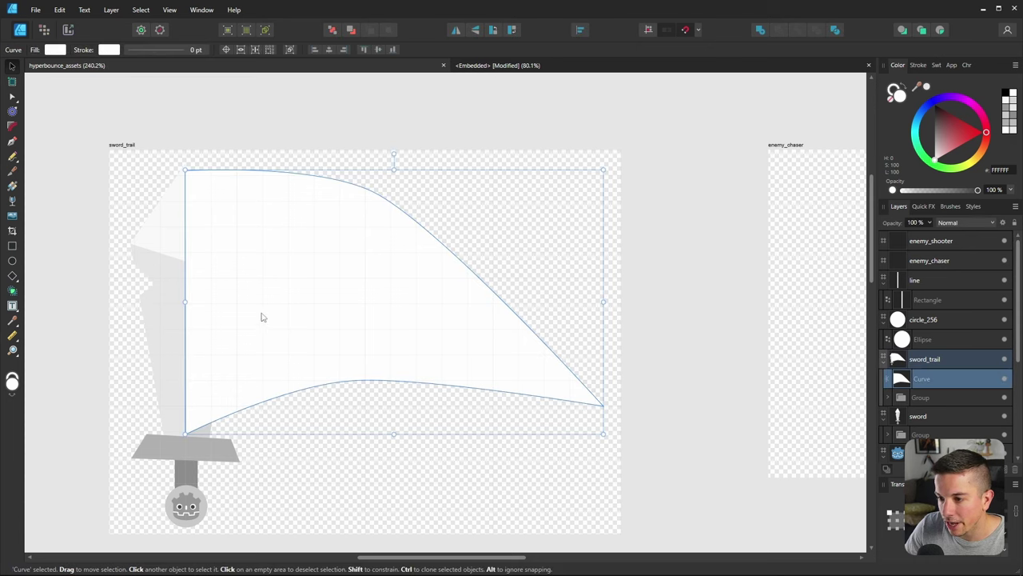
Delete the sword group from the sword_trail artboard, keeping only the white trail curve
ctrl+scroll(261, 317, down, 5)
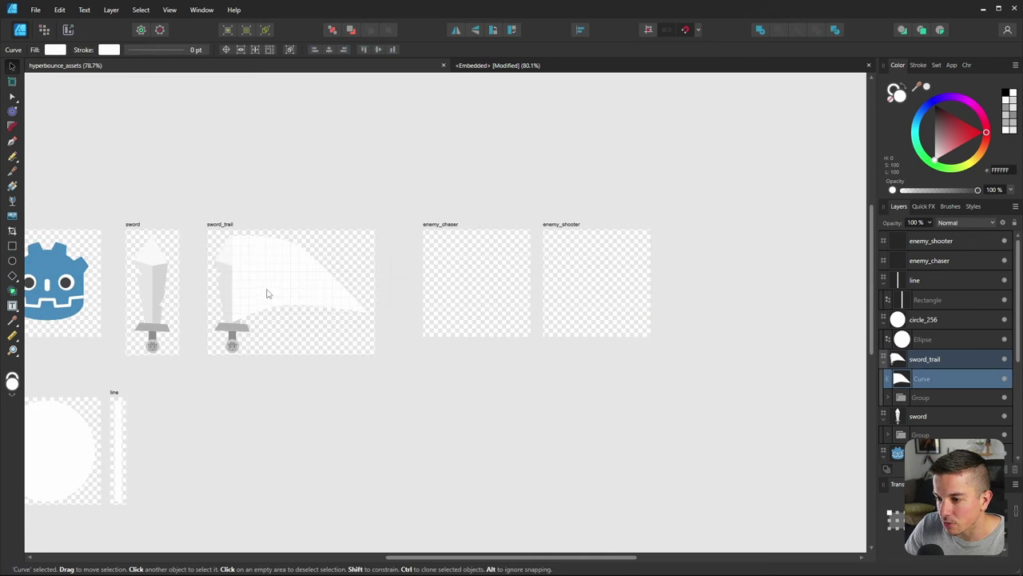
click(223, 270)
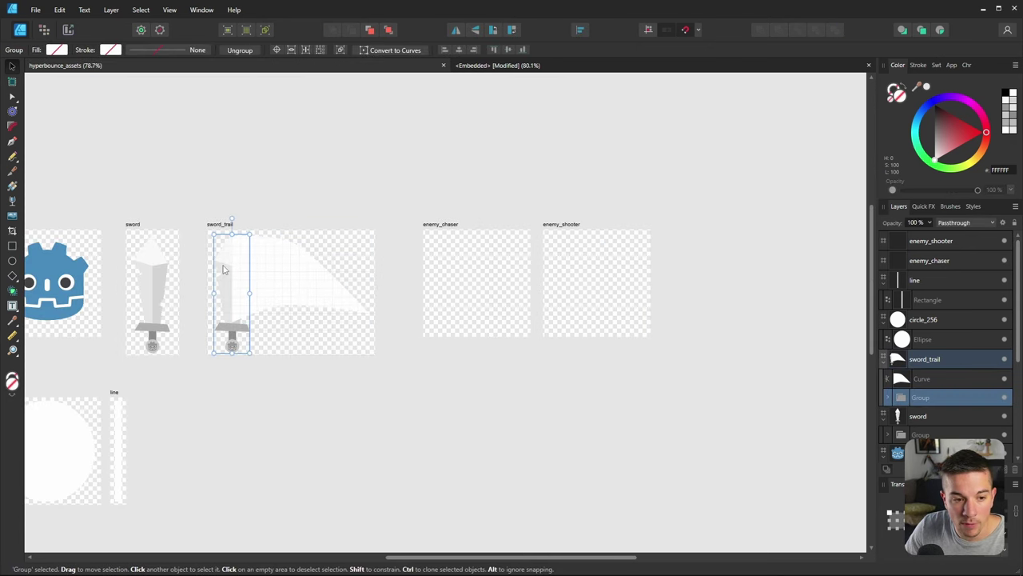
key(Delete)
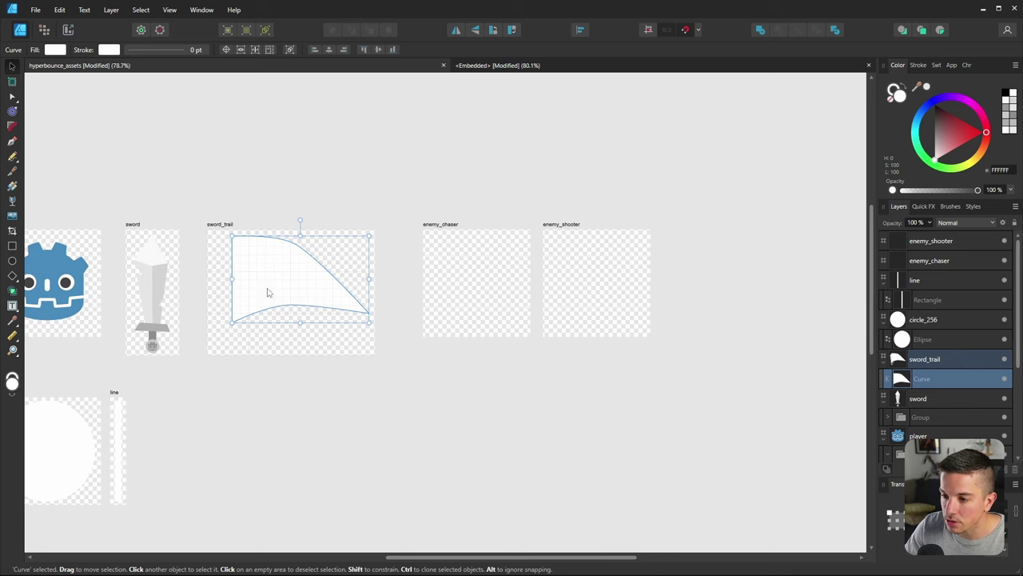
Move the white trail curve toward the left edge of the sword_trail artboard and slightly down
ctrl+scroll(272, 289, up, 2)
drag(299, 272, 295, 295)
ctrl+scroll(270, 296, up, 2)
ctrl+scroll(375, 368, down, 2)
click(347, 432)
ctrl+scroll(322, 303, up, 2)
ctrl+scroll(311, 303, down, 2)
click(320, 386)
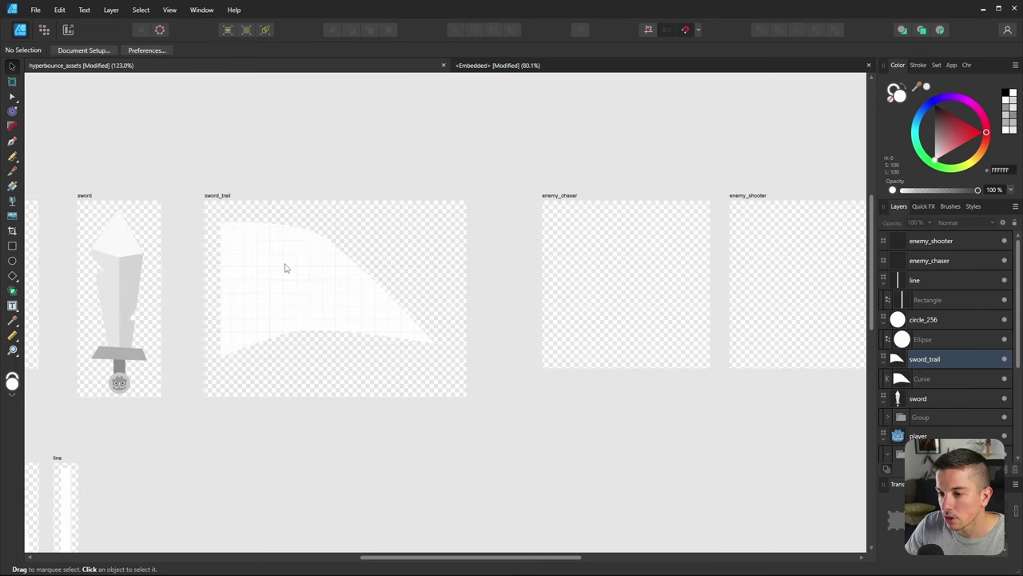
Enlarge the trail curve from its lower-right corner and move it up within the sword_trail artboard
click(284, 275)
drag(436, 356, 454, 376)
drag(353, 299, 357, 290)
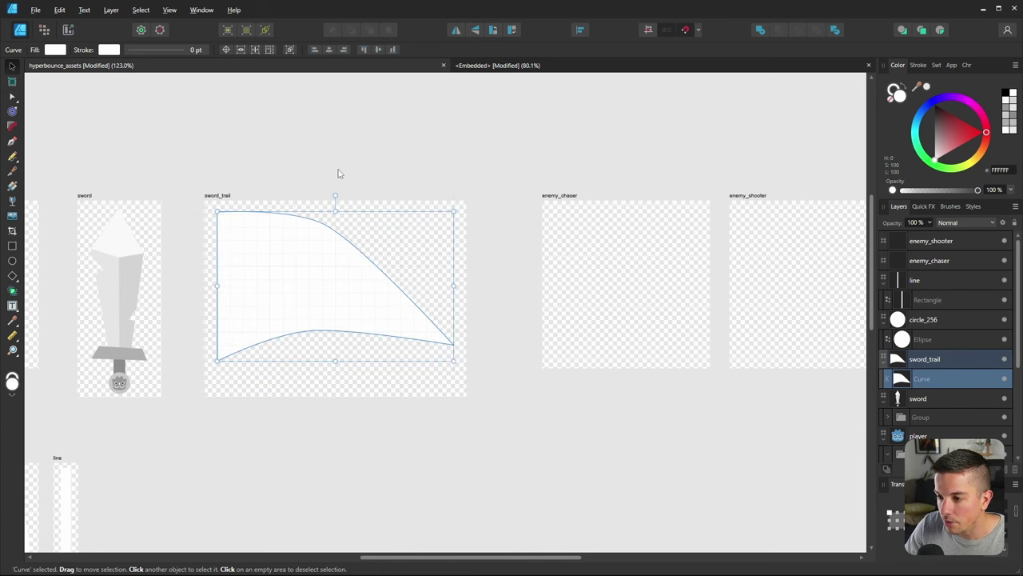
click(339, 172)
click(222, 194)
ctrl+scroll(253, 250, up, 3)
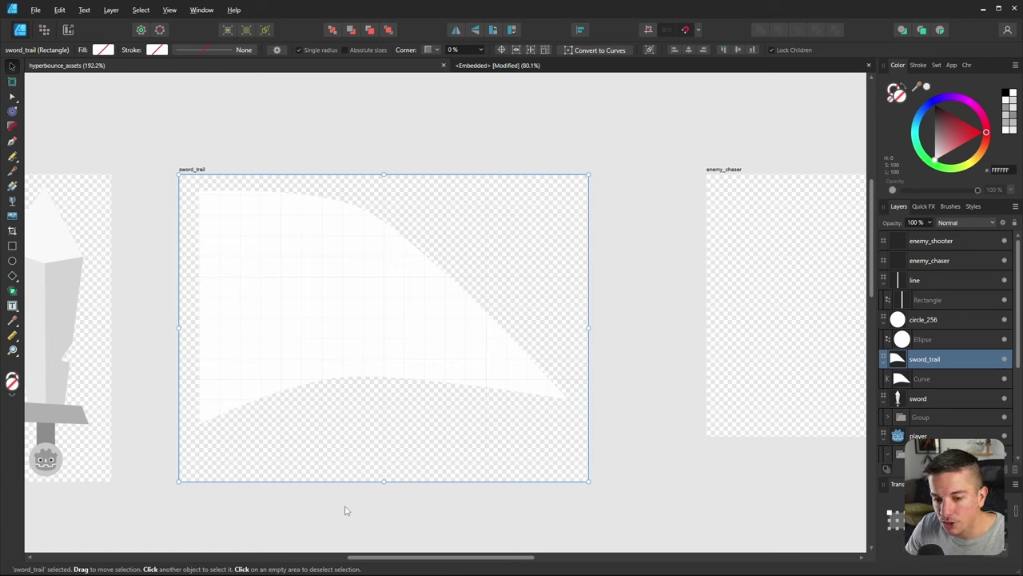
Give the trail curve a white linear gradient fill with one stop at 0% opacity
click(315, 351)
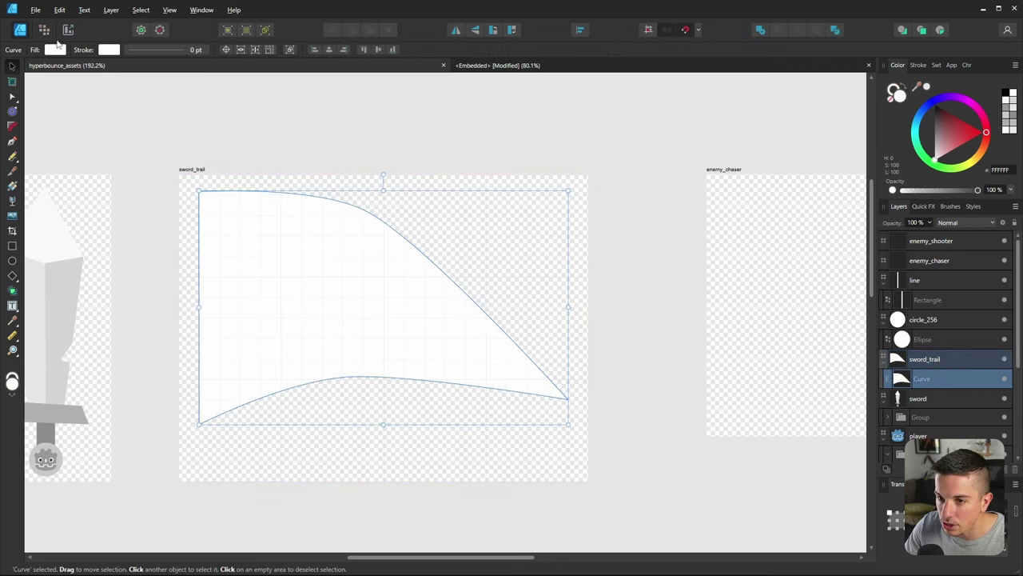
click(54, 49)
click(46, 69)
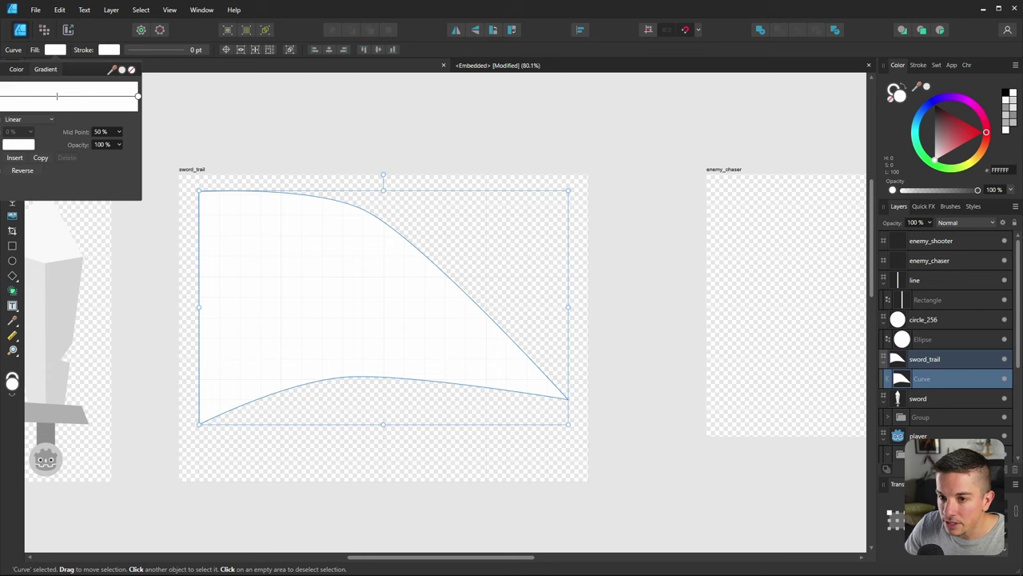
click(15, 144)
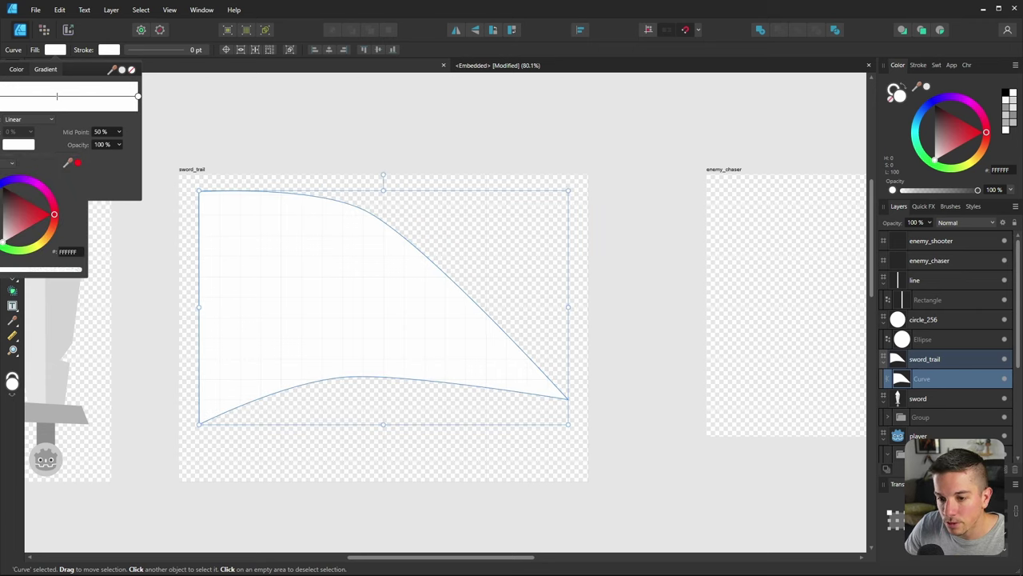
click(118, 143)
drag(123, 157, 2, 157)
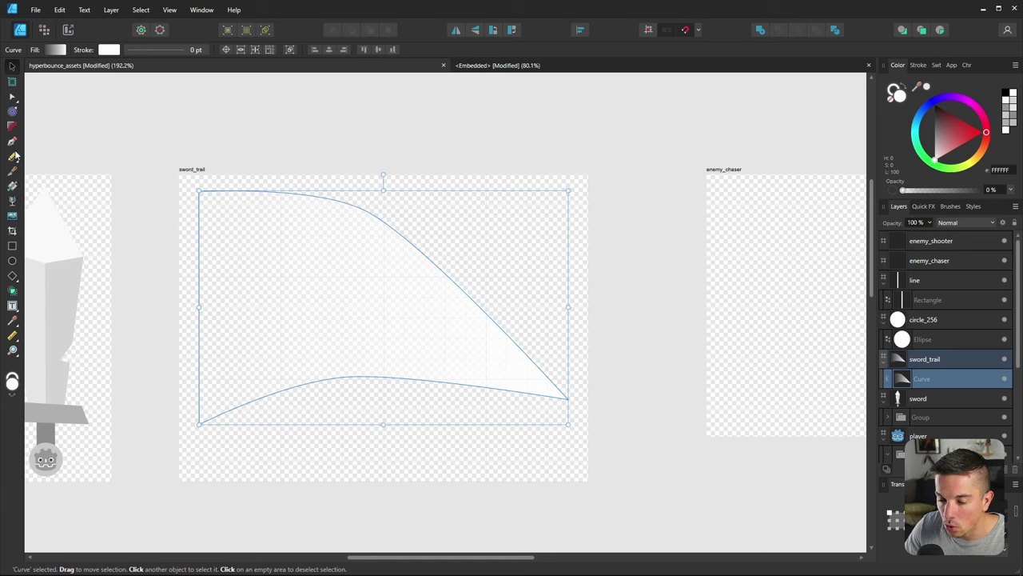
Angle the trail's gradient with the Fill tool so it fades from solid near the straight left edge to transparent at the pointed tip
click(12, 184)
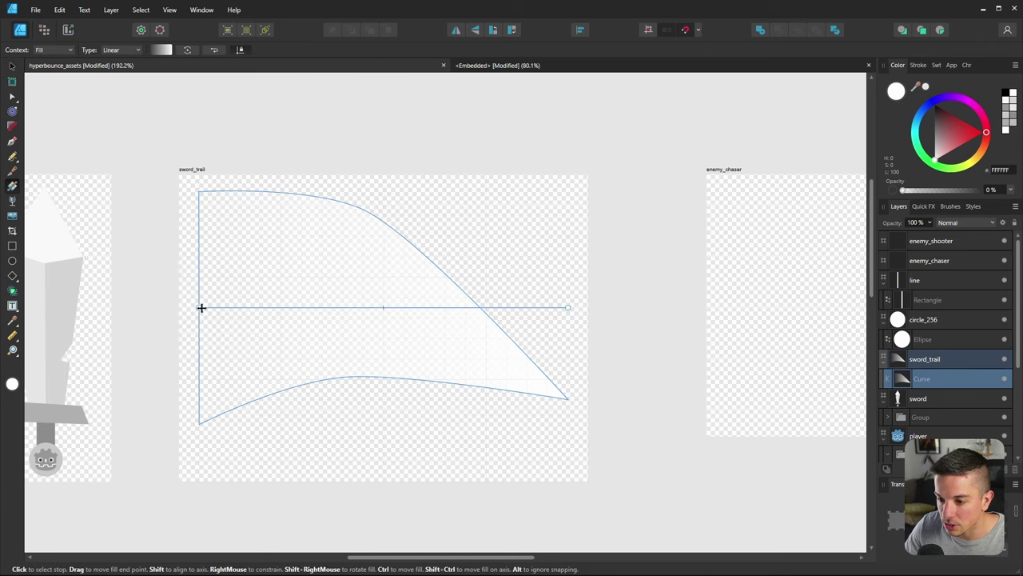
drag(201, 307, 568, 400)
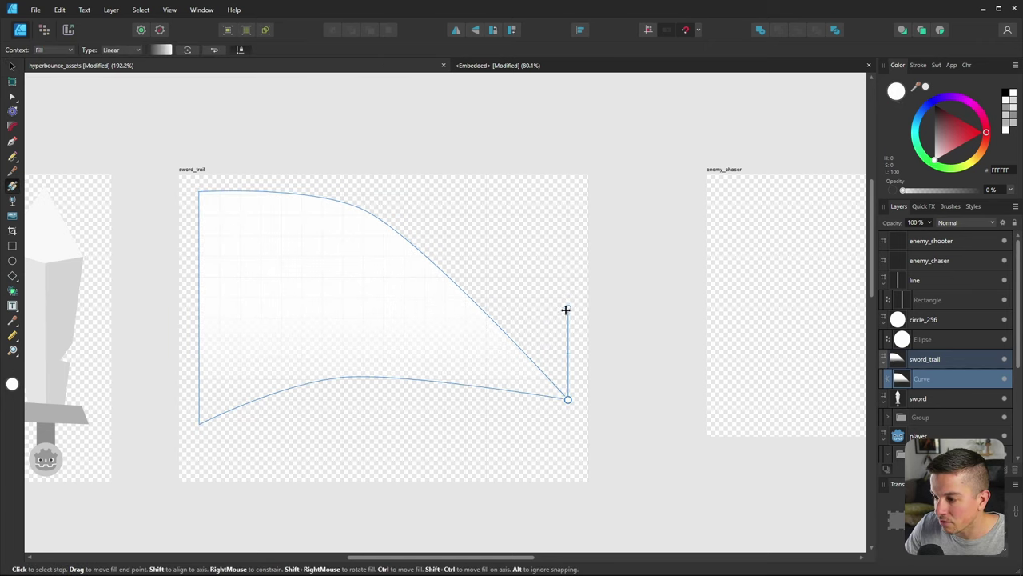
drag(567, 308, 214, 284)
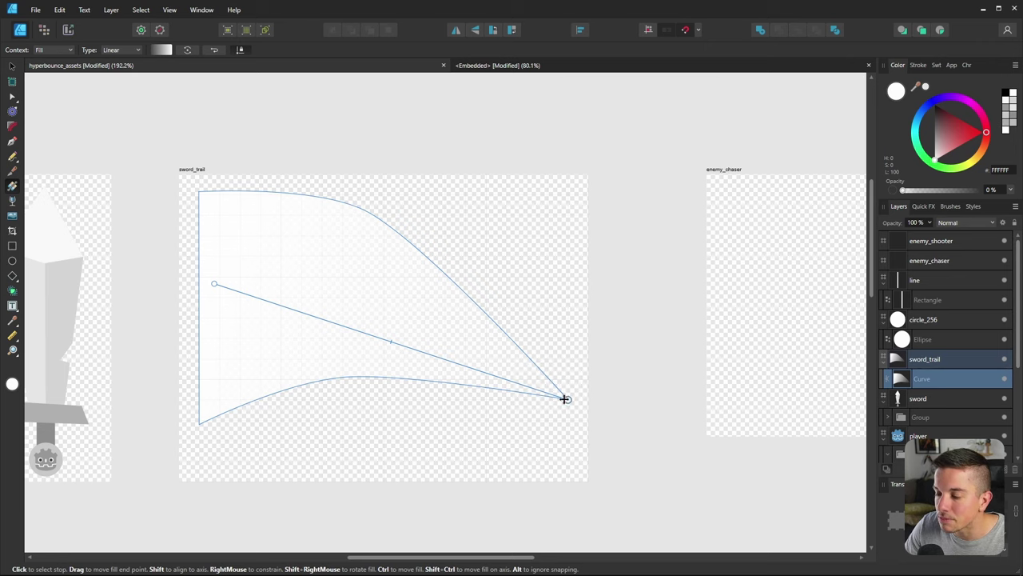
mouse_move(564, 398)
mouse_down()
mouse_move(588, 407)
mouse_move(548, 391)
mouse_move(572, 400)
mouse_up()
click(255, 320)
ctrl+scroll(255, 318, down, 5)
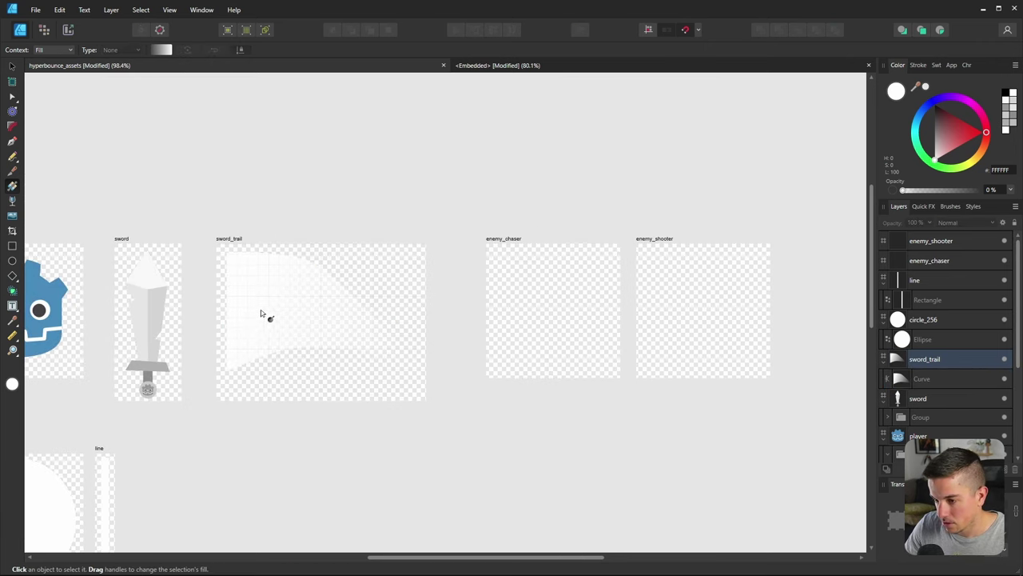
ctrl+scroll(260, 312, up, 3)
click(264, 313)
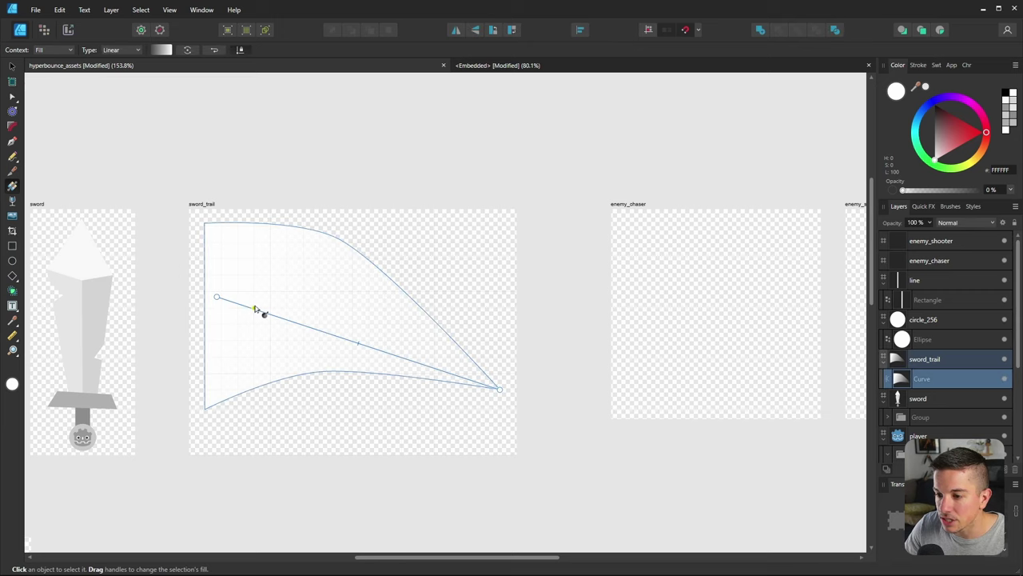
click(12, 65)
click(414, 137)
ctrl+scroll(335, 245, down, 5)
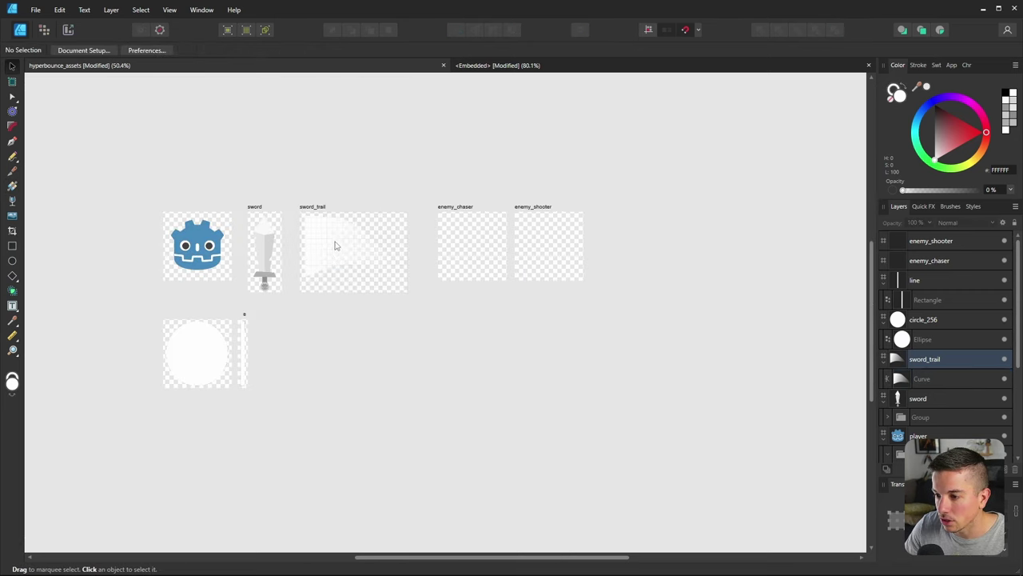
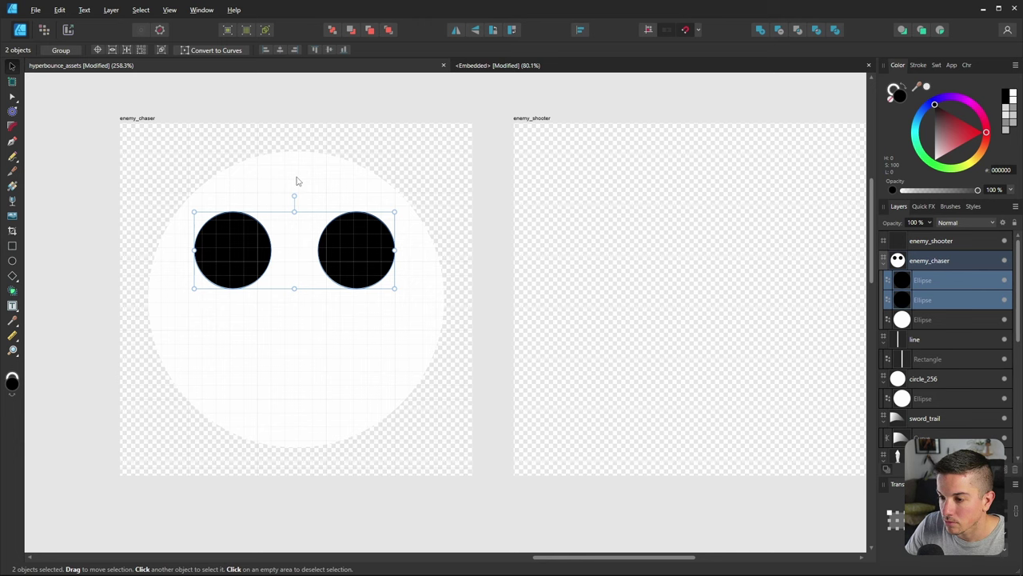
Group the two black eyes on the enemy_chaser artboard and centre them horizontally on the white circle
key(ctrl+g)
shift+click(320, 176)
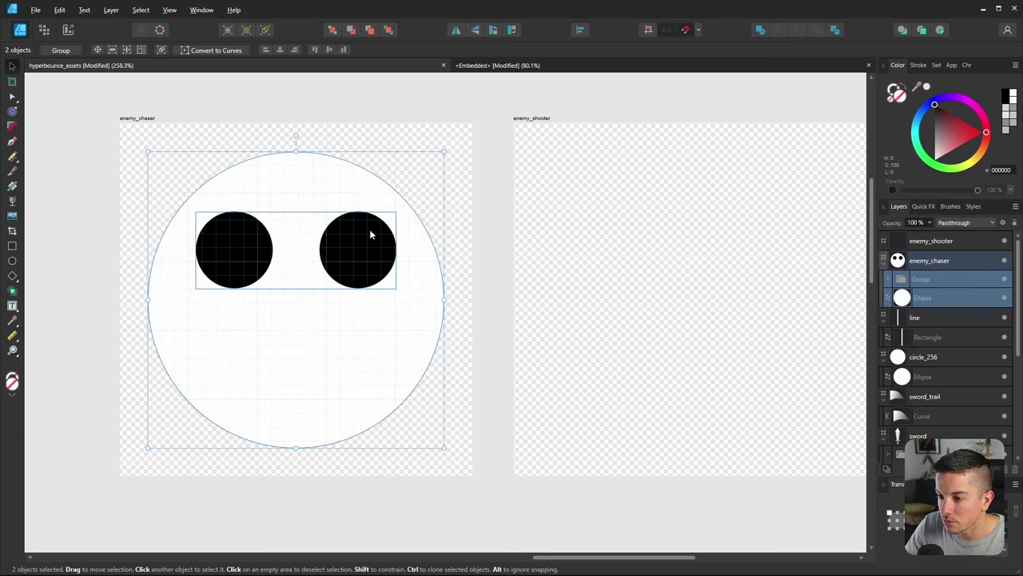
shift+click(267, 281)
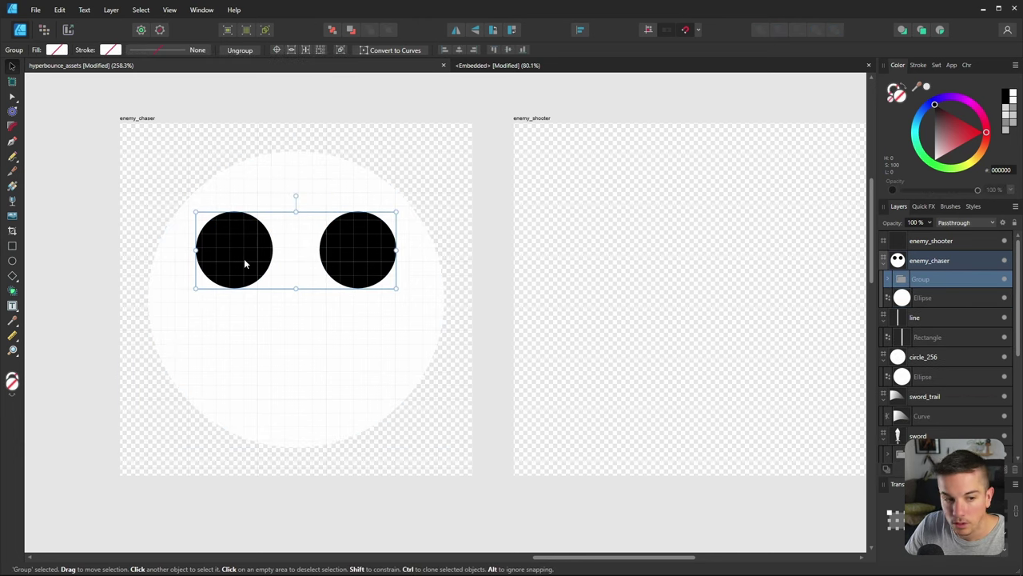
Fill the enemy_chaser's white face circle with red FF2525
click(291, 343)
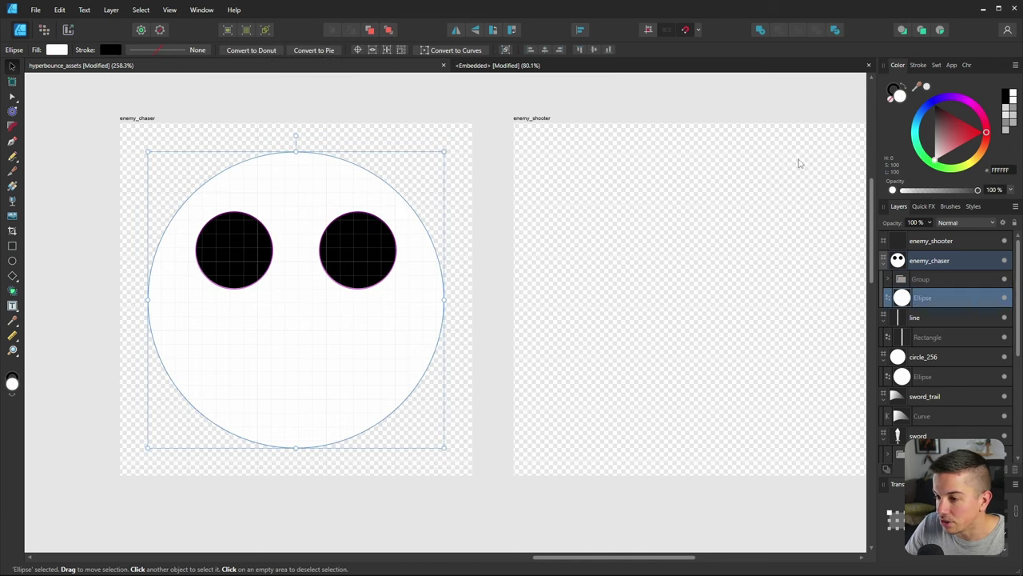
drag(951, 135, 990, 132)
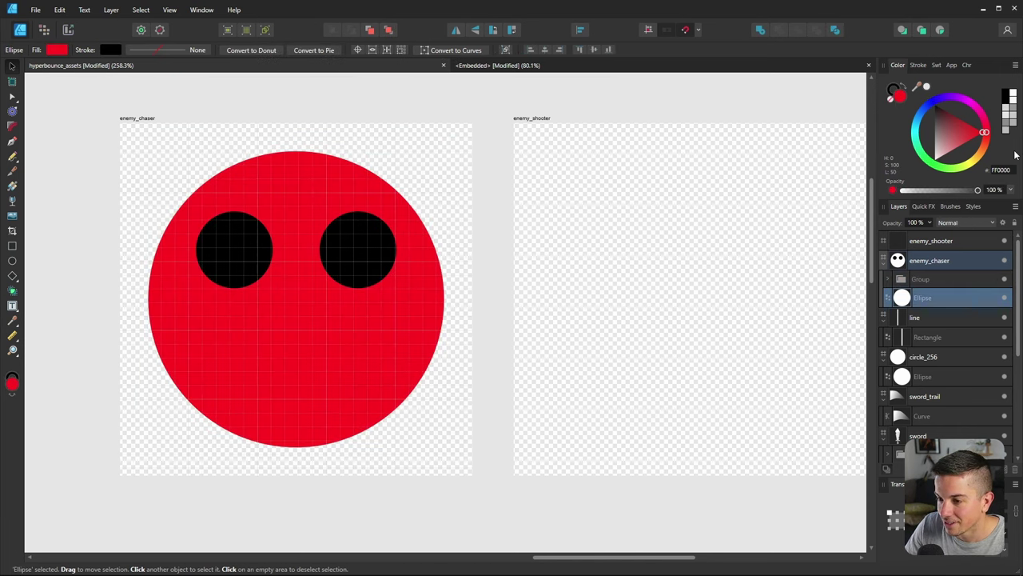
drag(984, 172, 977, 177)
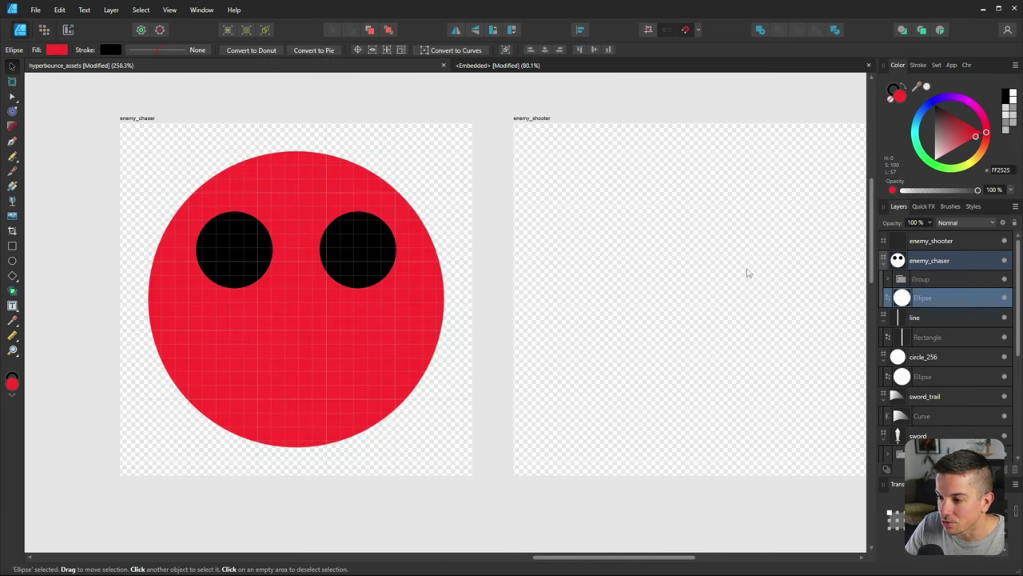
click(71, 290)
Add a black (000000) rectangular mouth centred horizontally on the red face below the eyes
click(243, 282)
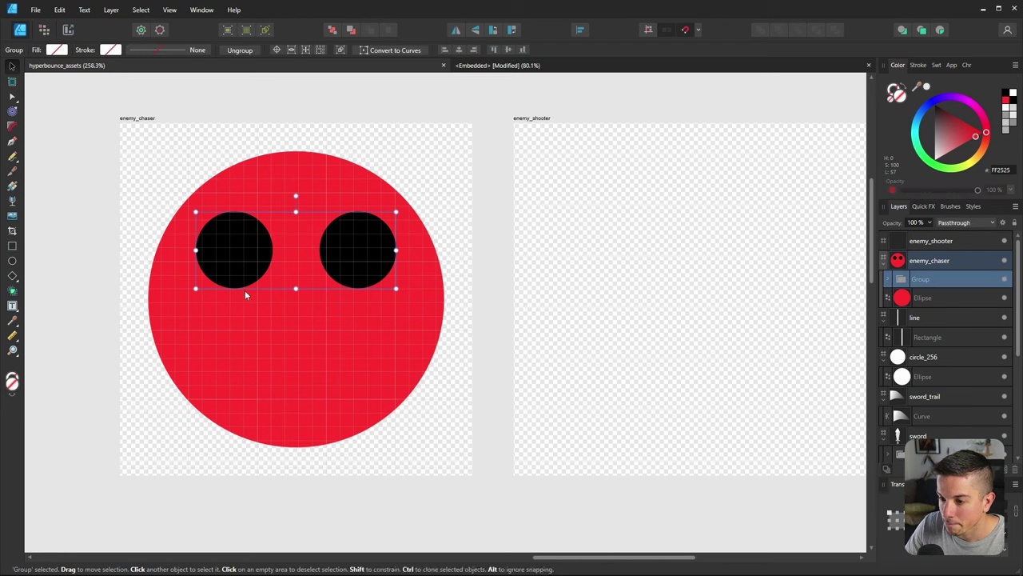
key(m)
mouse_move(257, 330)
mouse_down()
mouse_move(424, 382)
mouse_move(422, 391)
mouse_up()
click(12, 66)
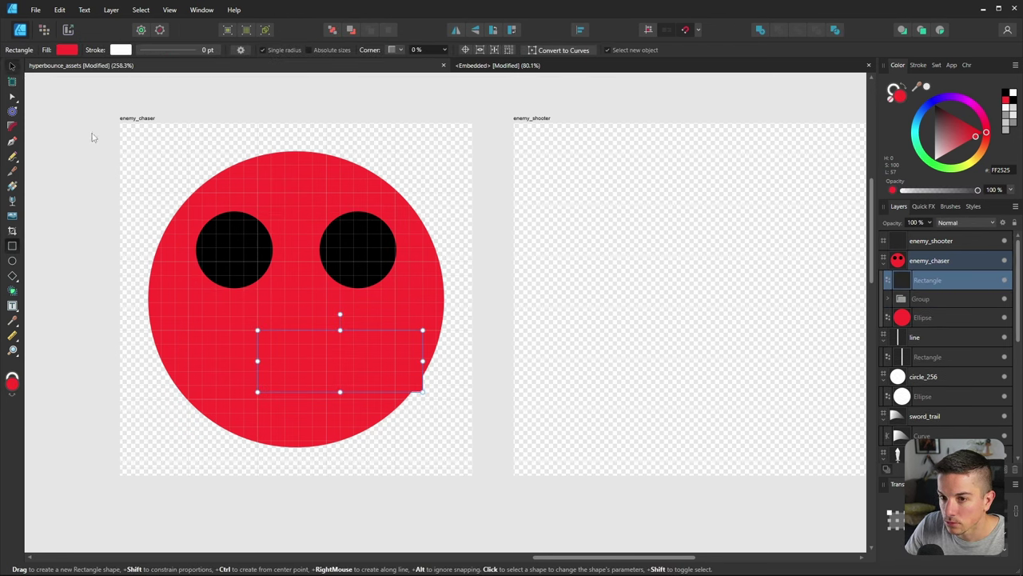
drag(359, 364, 316, 366)
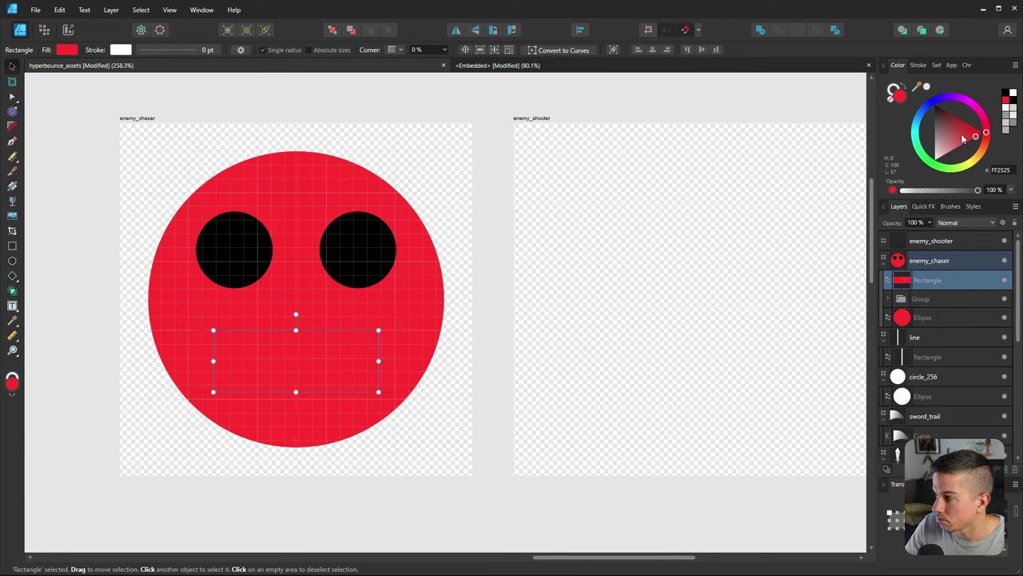
drag(963, 138, 364, 248)
click(50, 198)
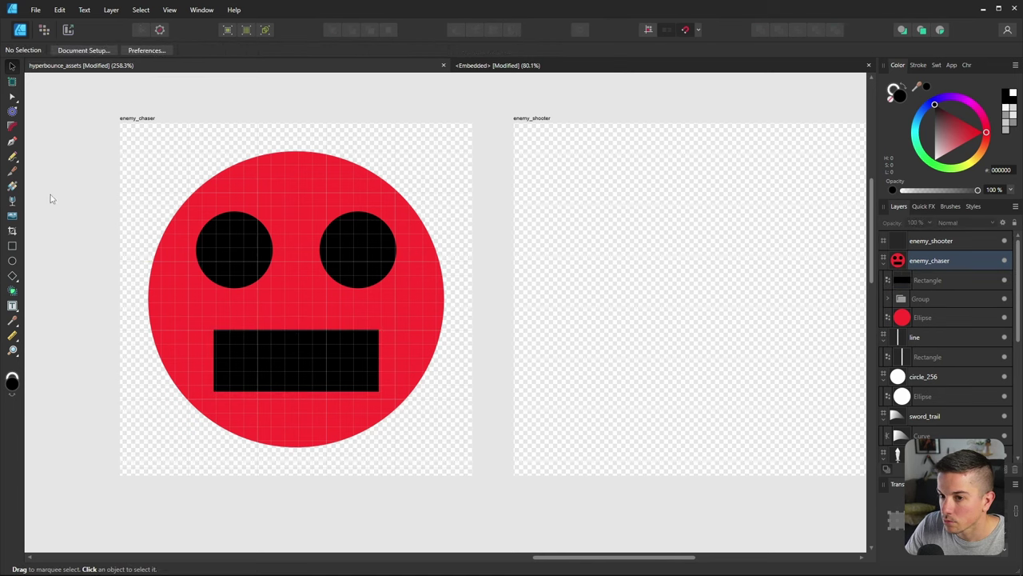
Round all four corners of the black mouth rectangle to an 18 px radius with the Corner tool
click(274, 358)
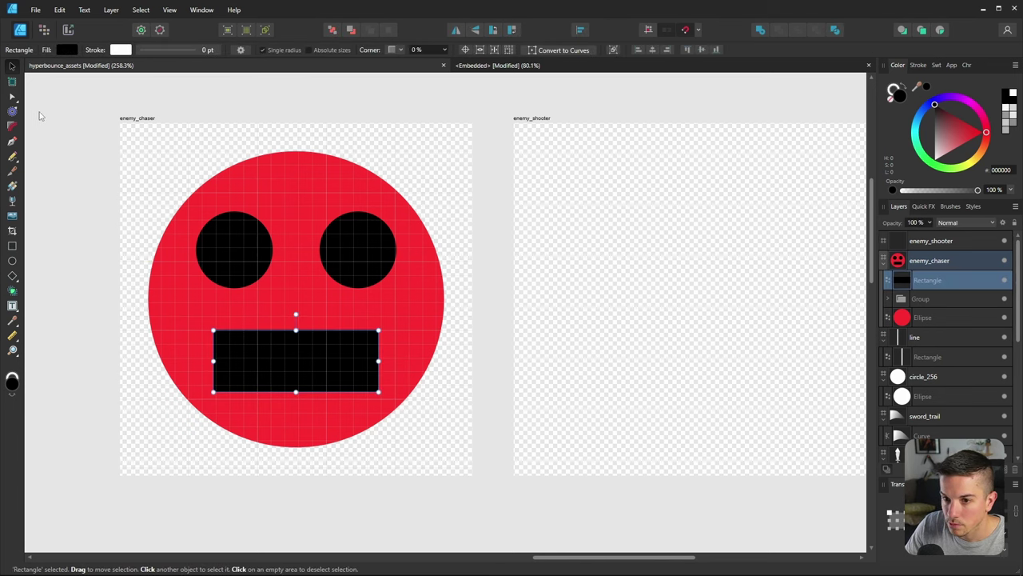
click(12, 126)
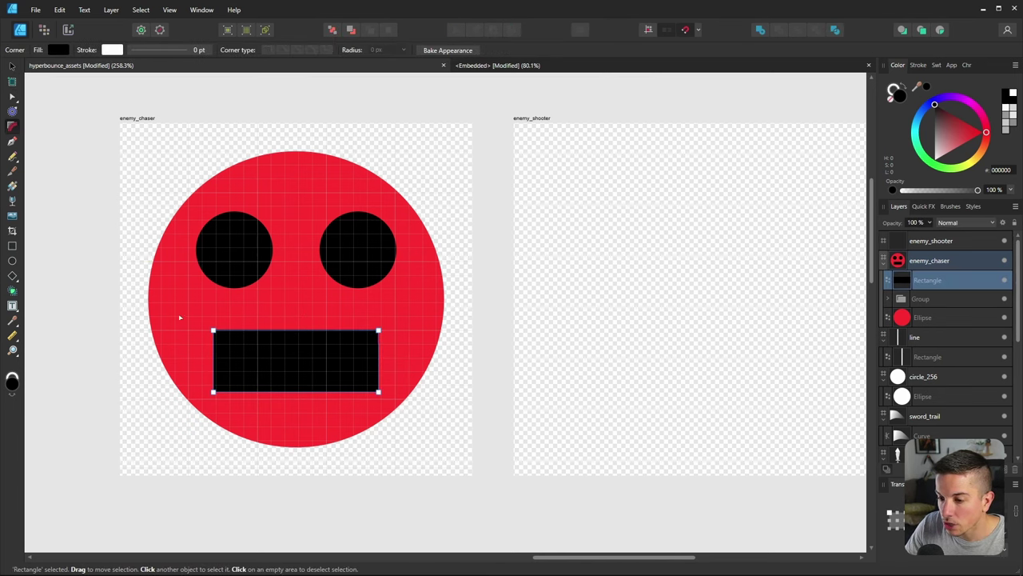
drag(170, 306, 456, 434)
ctrl+scroll(364, 326, up, 2)
drag(386, 331, 356, 362)
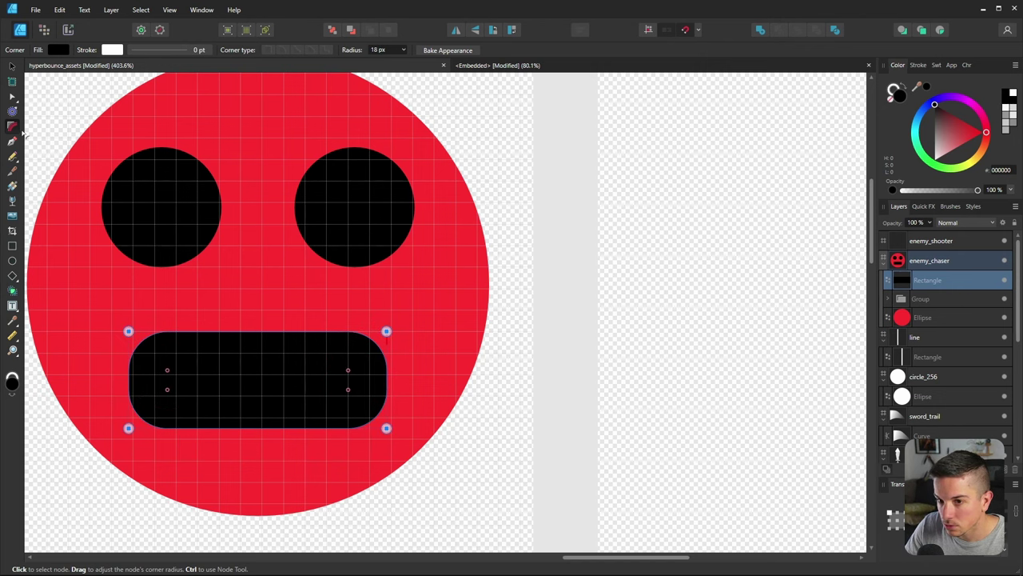
click(12, 96)
click(12, 66)
ctrl+scroll(245, 244, down, 3)
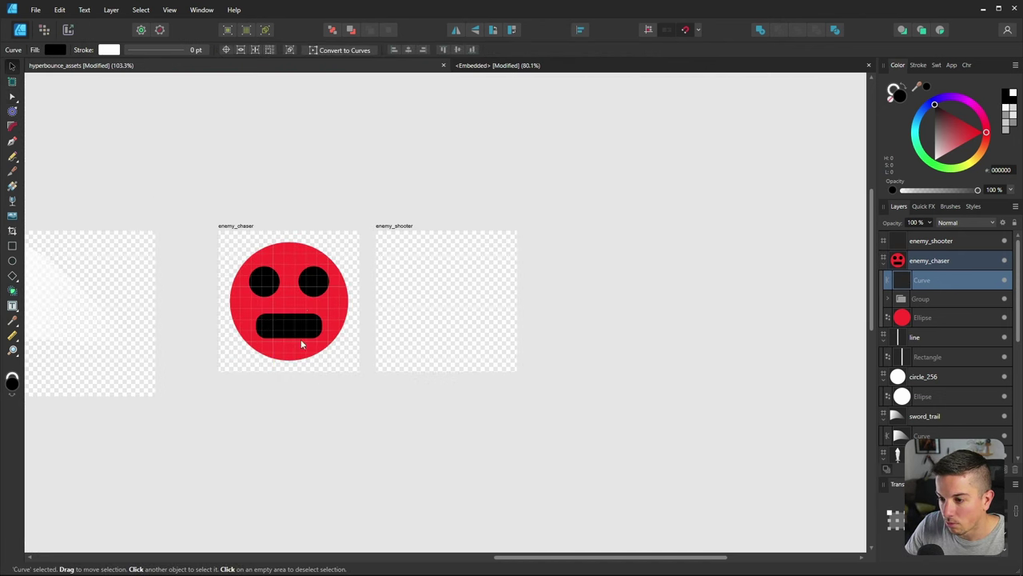
ctrl+scroll(289, 334, up, 2)
ctrl+scroll(268, 352, up, 1)
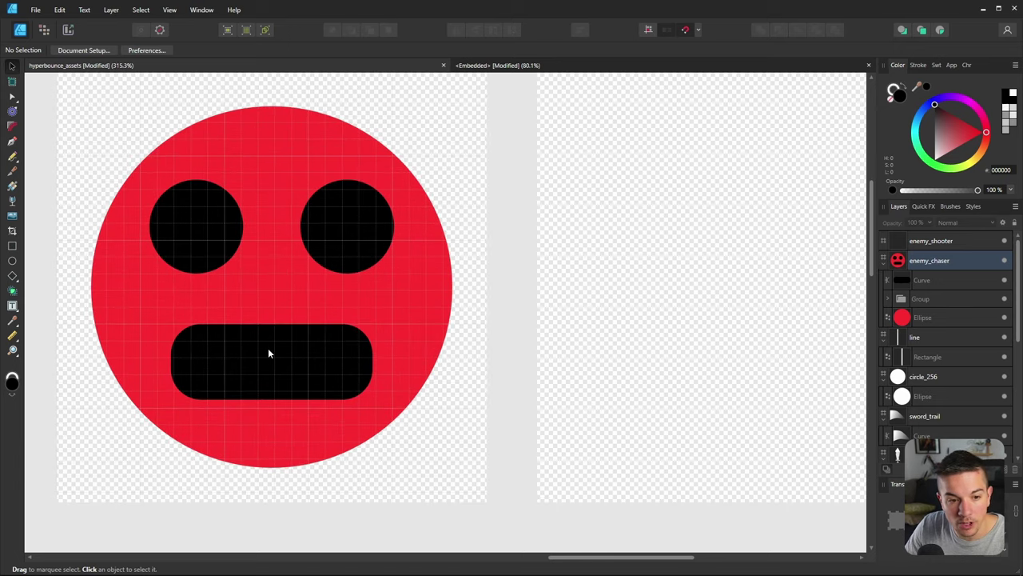
Try to draw a five-pointed star over the red face with the Star tool
click(277, 296)
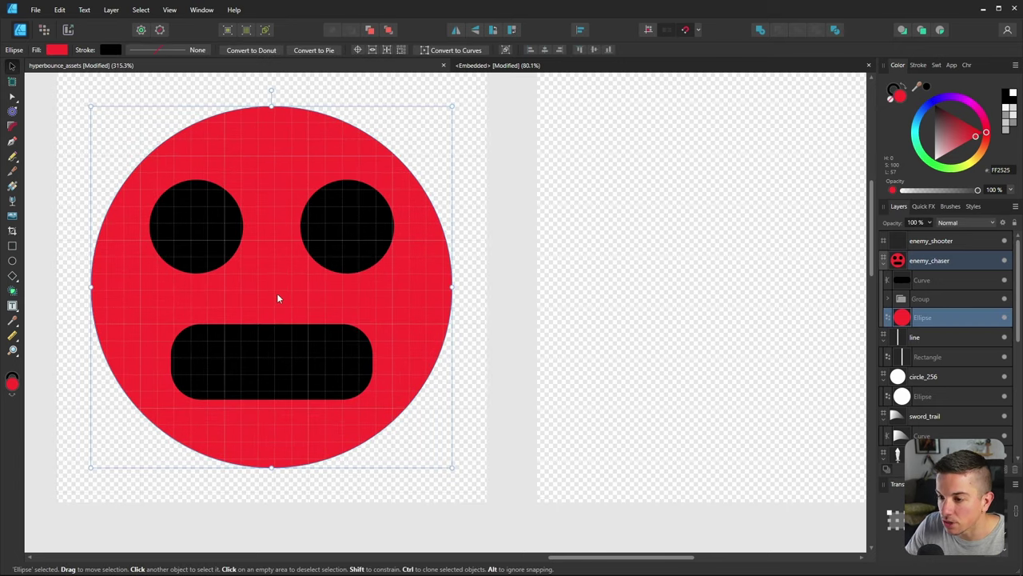
ctrl+scroll(272, 245, down, 3)
ctrl+scroll(274, 231, up, 1)
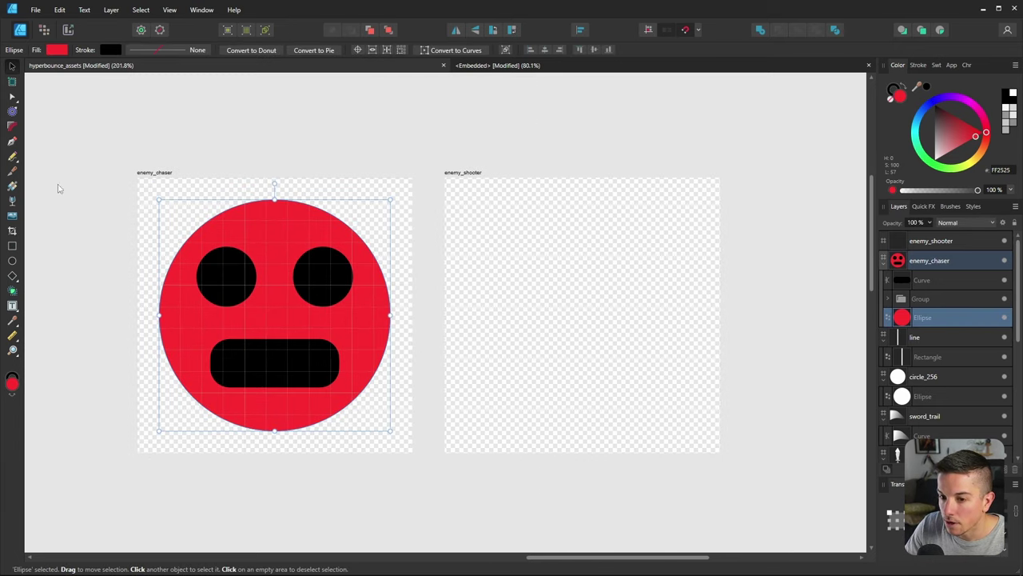
click(13, 278)
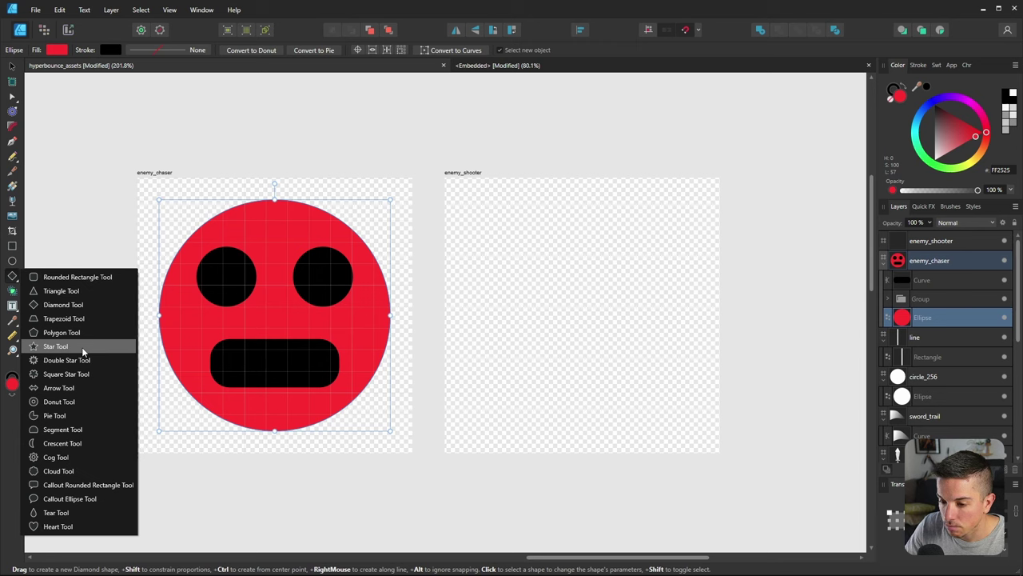
click(56, 347)
drag(175, 169, 395, 389)
key(ctrl+z)
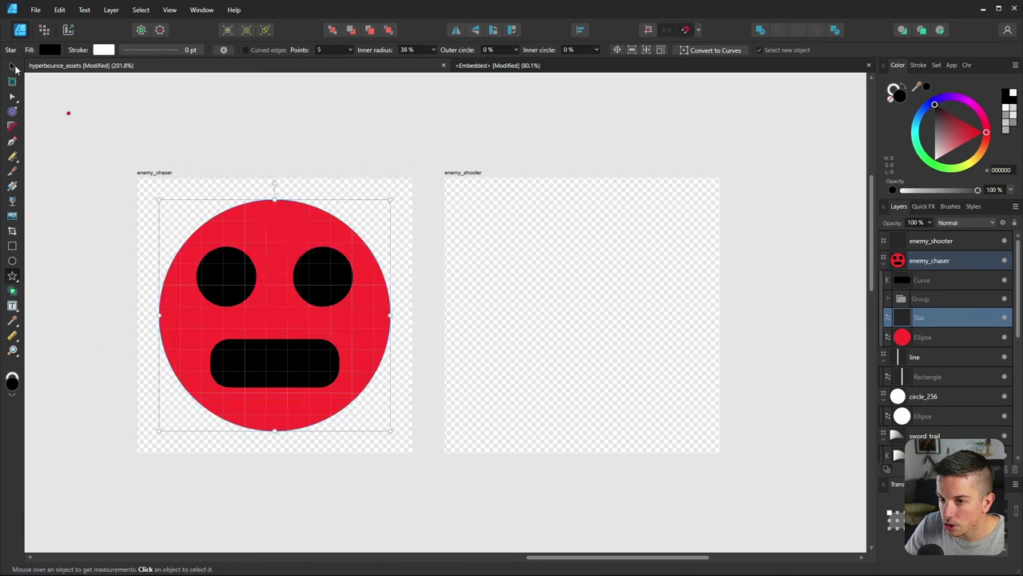
Draw a black five-point double star over the red face, with 69% inner radius and 92% point radius
click(13, 276)
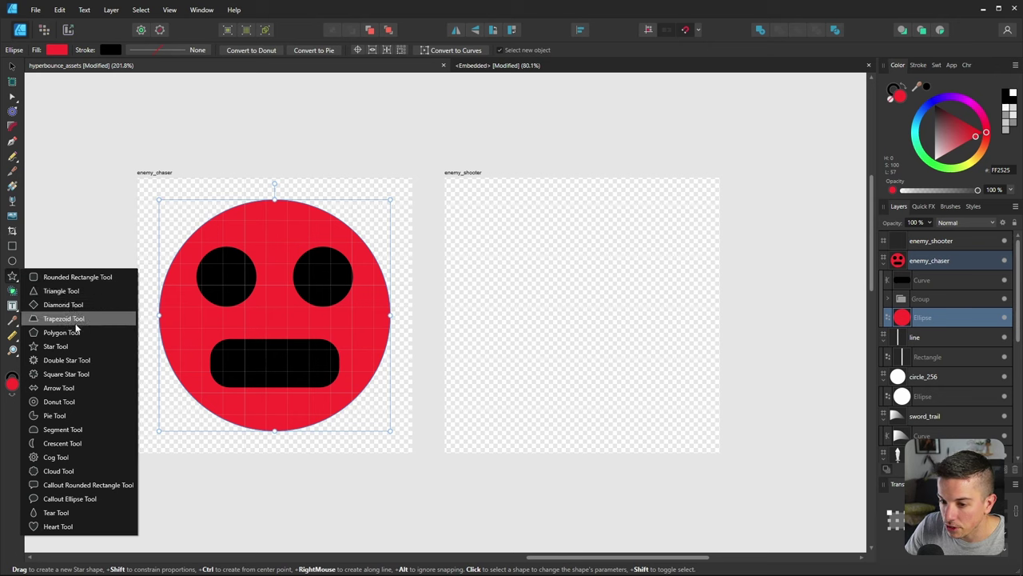
click(80, 360)
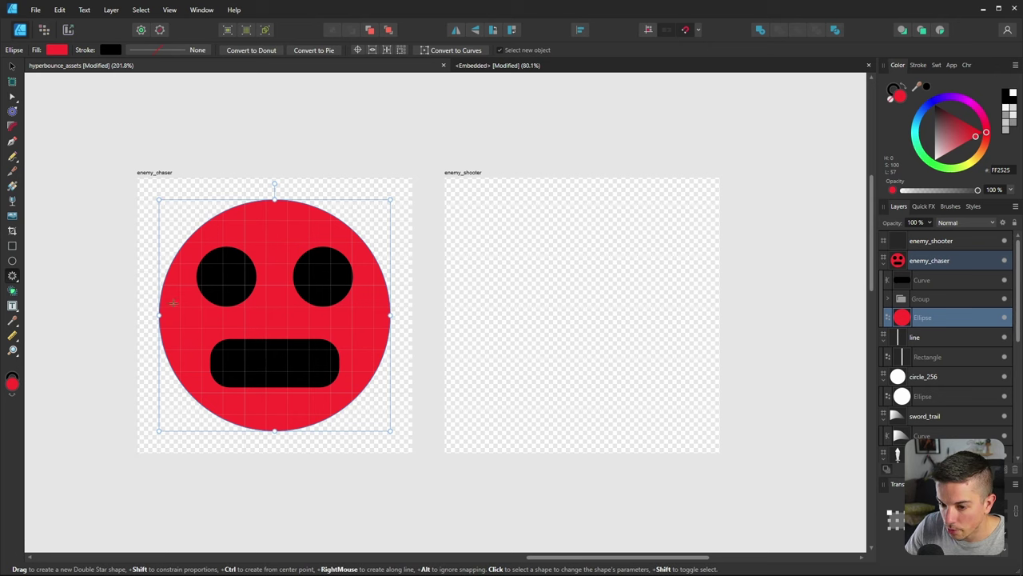
drag(167, 254, 495, 481)
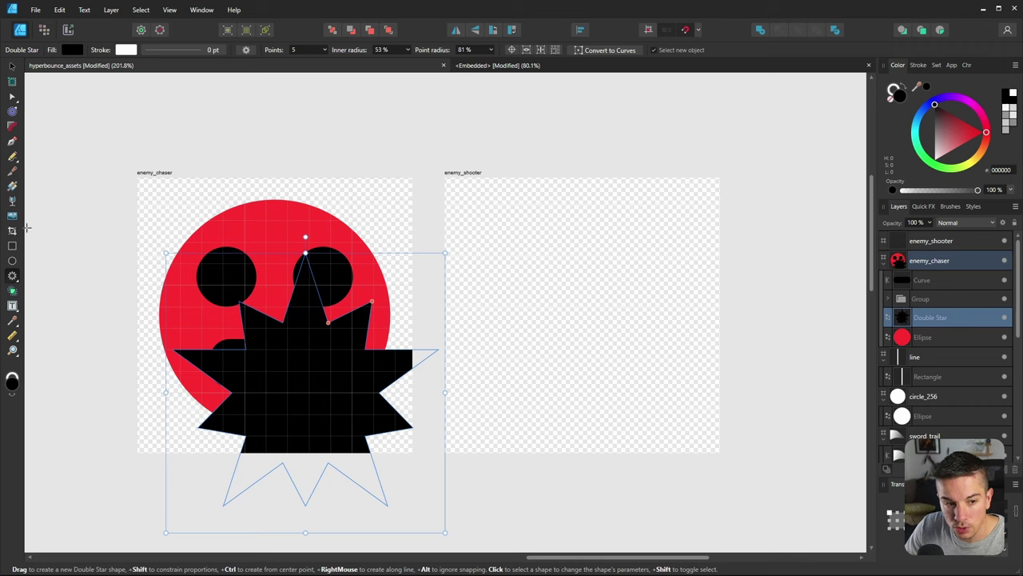
click(13, 67)
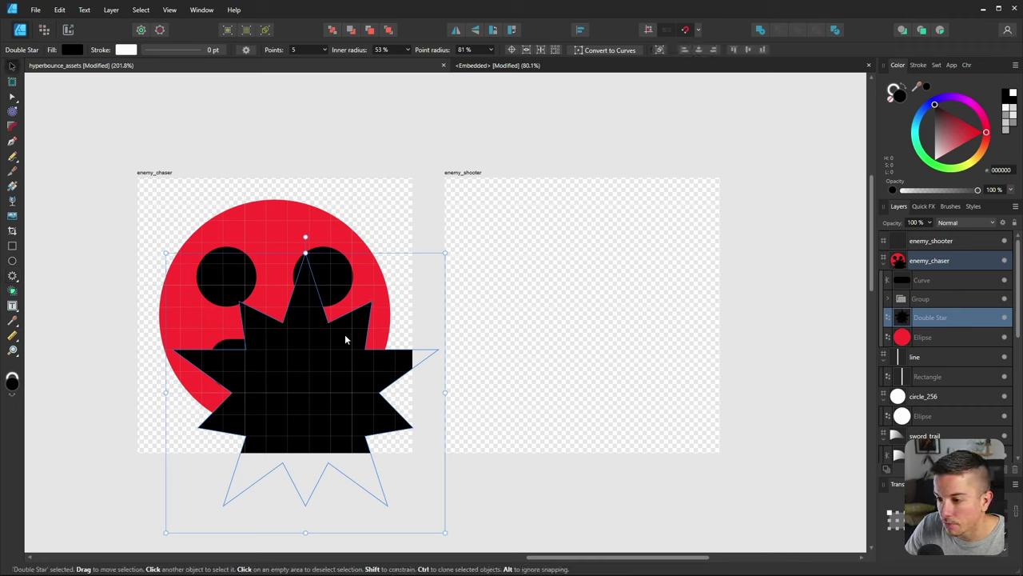
click(12, 97)
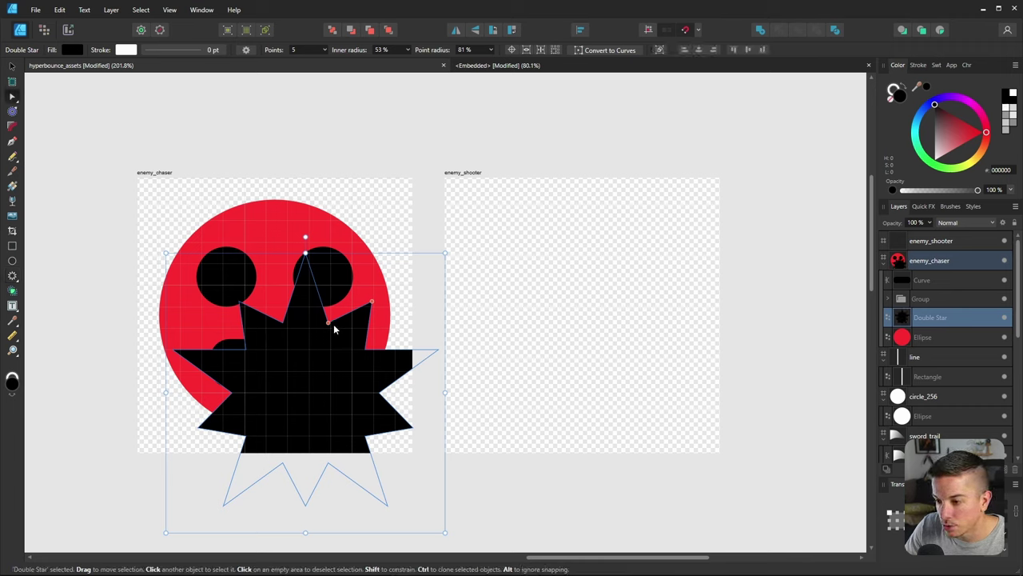
drag(327, 320, 379, 289)
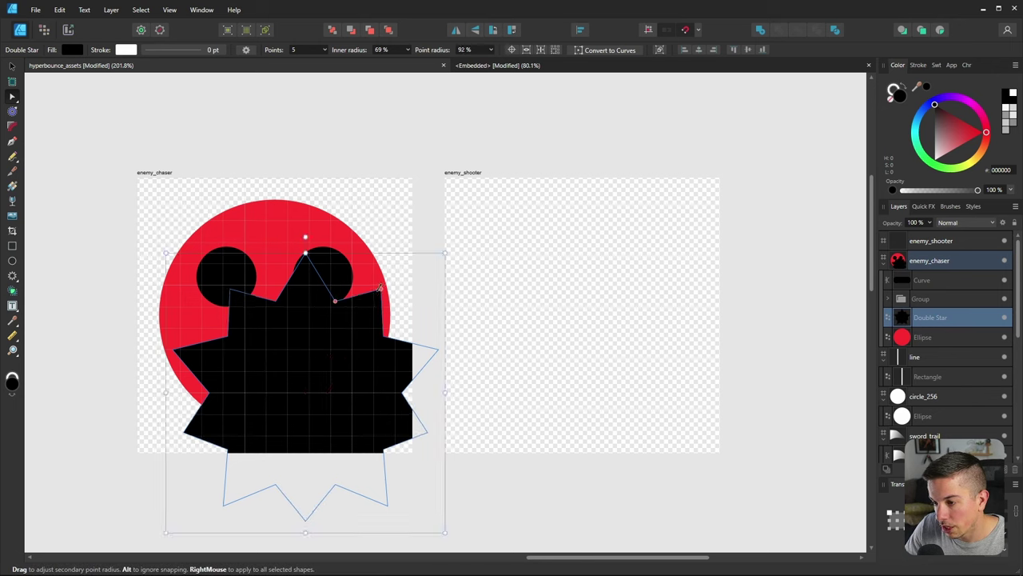
Resize the double star proportionally to nearly fill the enemy_chaser artboard and centre it there horizontally and vertically
mouse_move(445, 253)
mouse_down()
mouse_move(535, 200)
mouse_move(435, 258)
mouse_up()
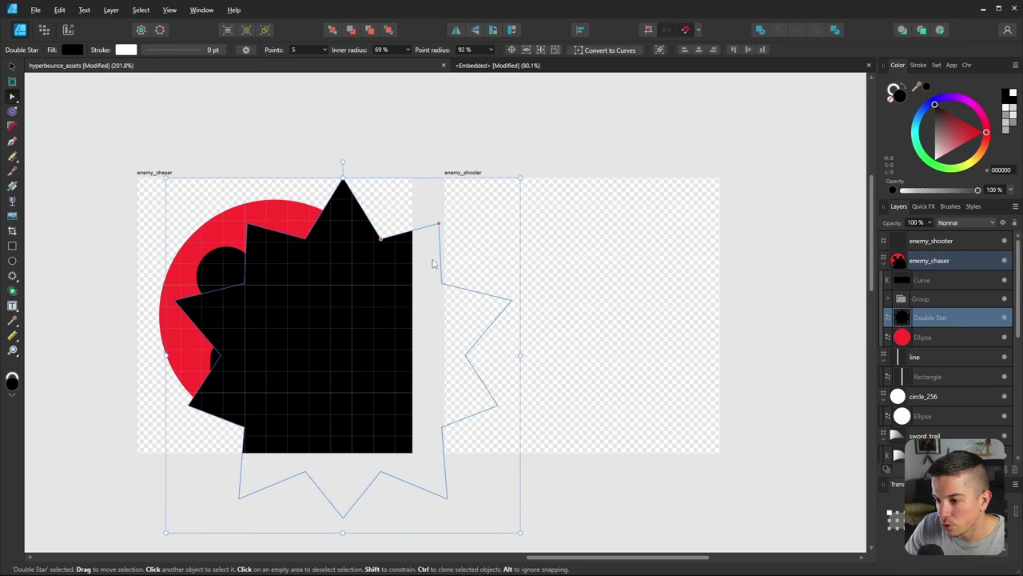
drag(337, 336, 280, 296)
drag(457, 139, 390, 190)
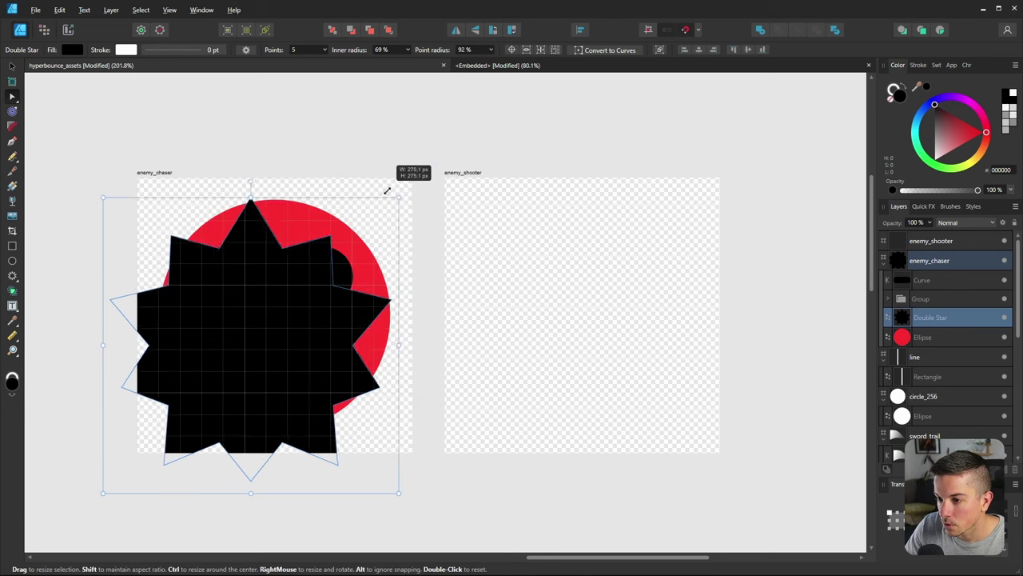
drag(264, 323, 299, 302)
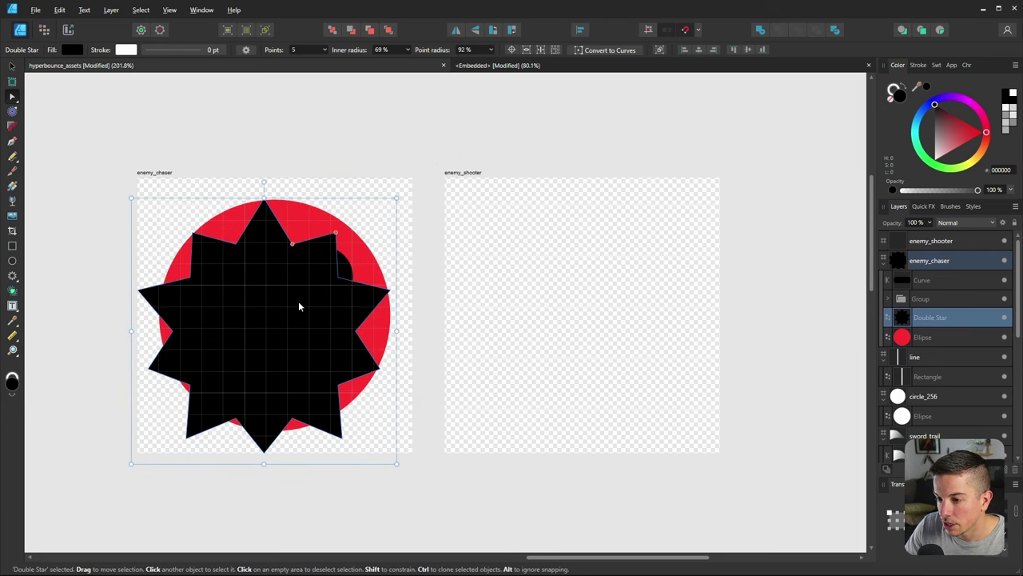
click(700, 50)
click(749, 50)
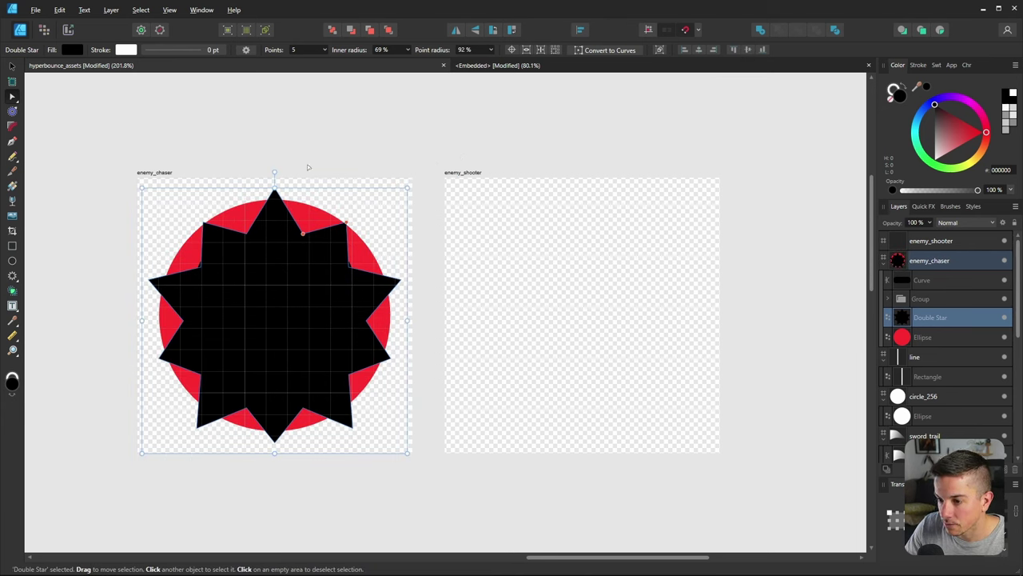
Shrink the red face circle about its centre so that the double star's points extend well beyond it
click(310, 216)
key(Delete)
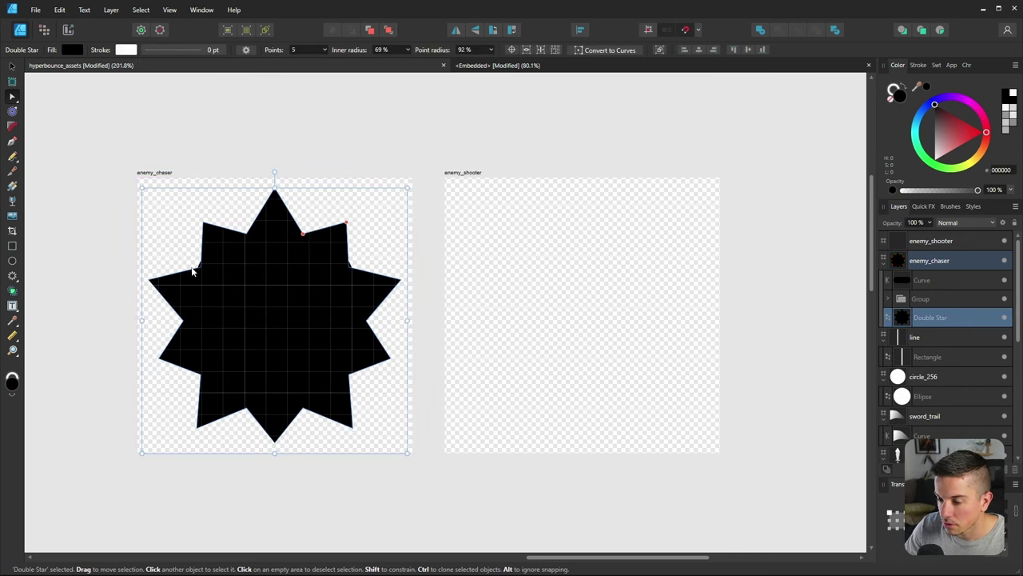
key(ctrl+z)
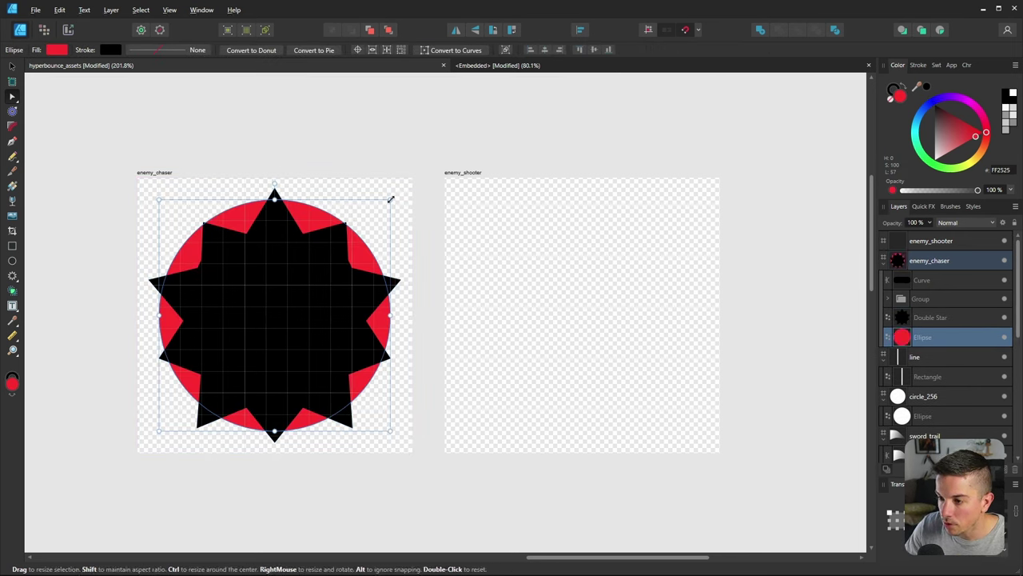
drag(389, 199, 375, 215)
Merge the double star and the red circle into one spiky red shape behind the eyes and mouth
shift+click(278, 278)
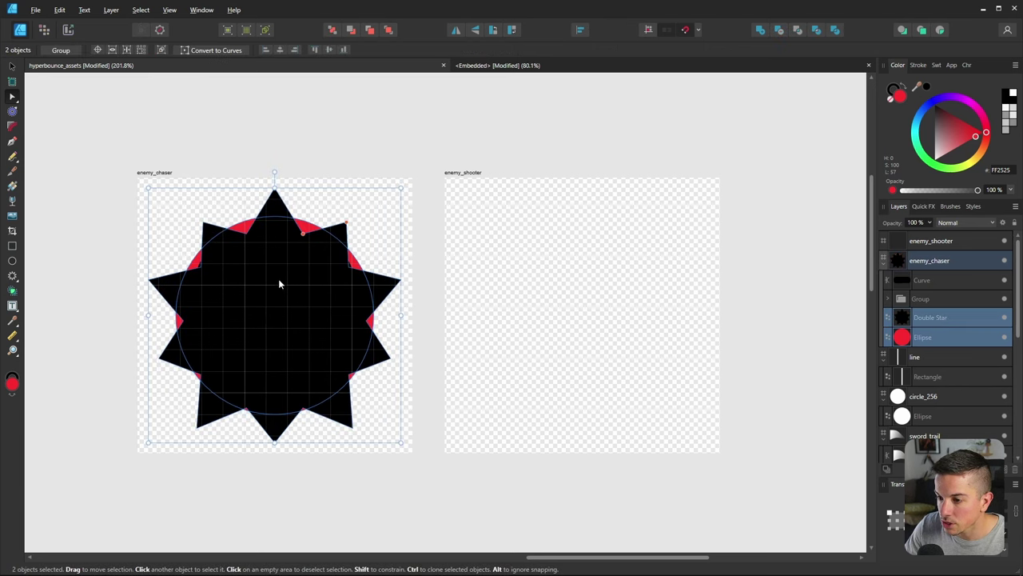
click(760, 30)
key(a)
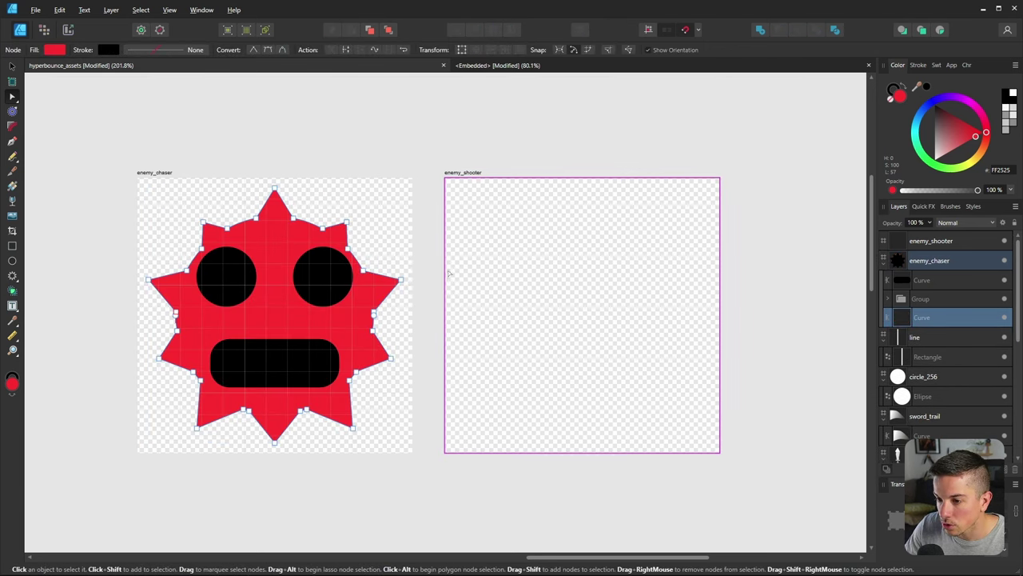
click(172, 120)
key(v)
ctrl+scroll(189, 224, down, 3)
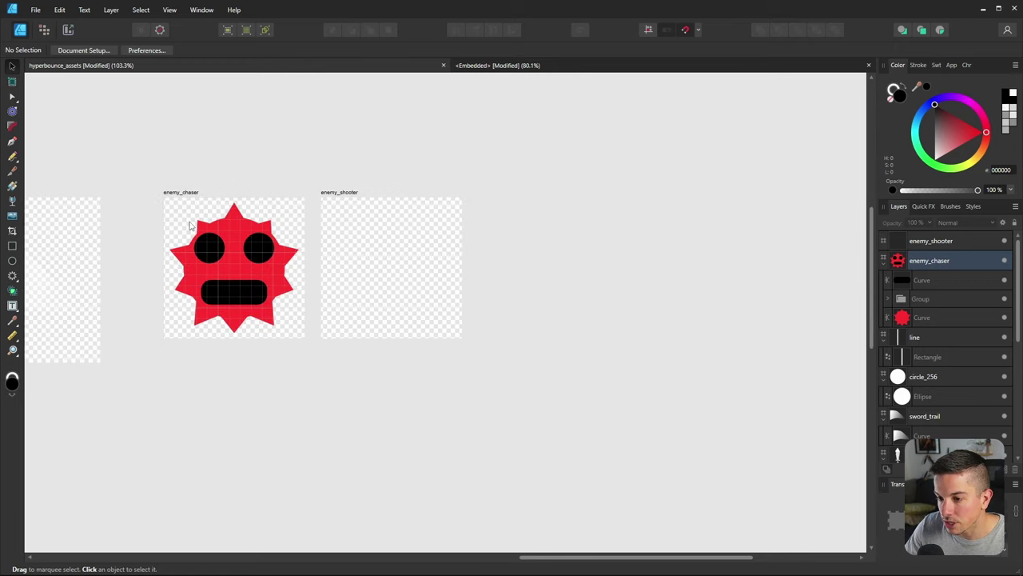
Undo the merge of the red circle and the double star, and reselect the star
key(ctrl+z)
key(ctrl+z)
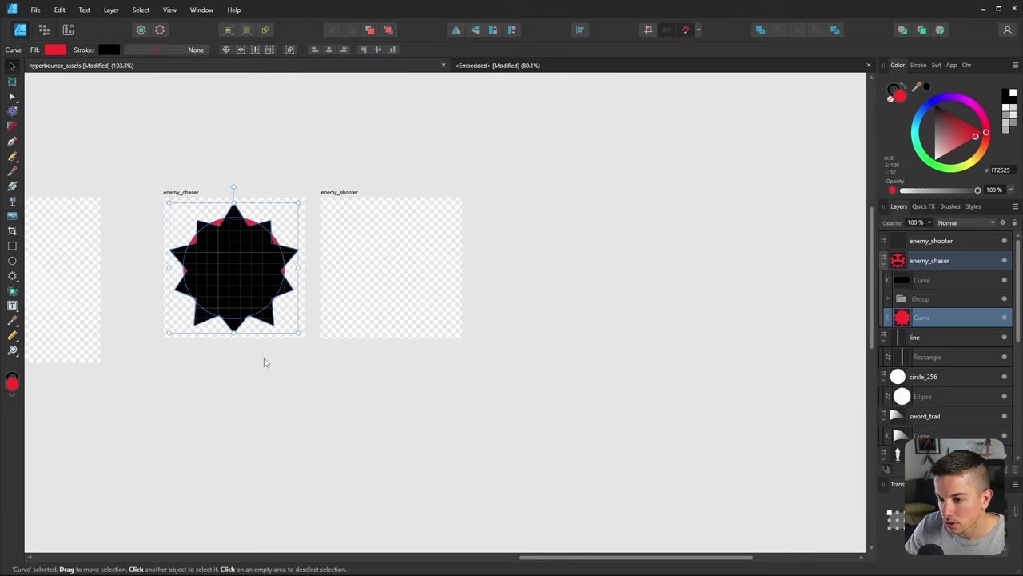
ctrl+scroll(271, 216, up, 3)
click(283, 176)
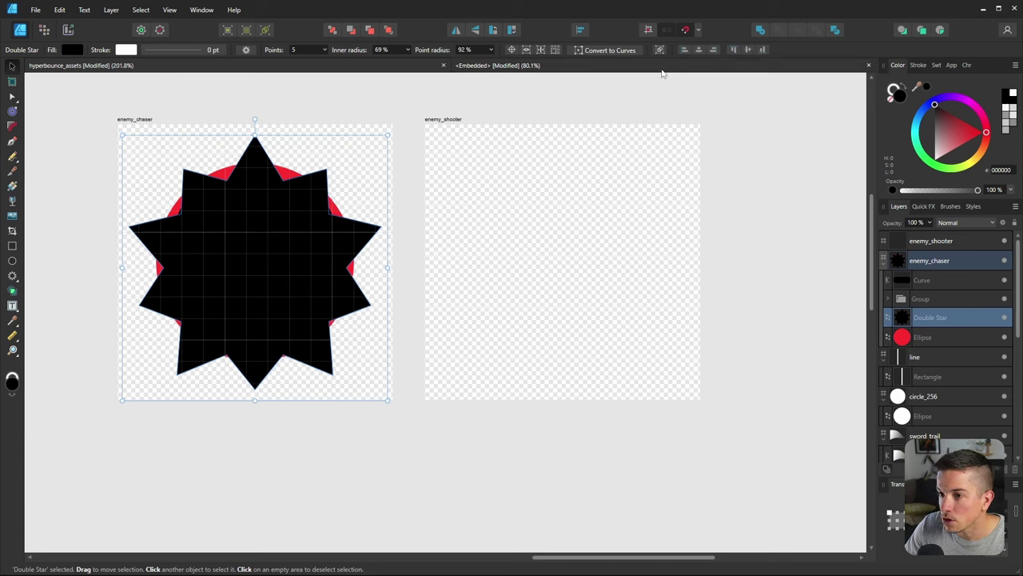
Try to align the centres of the double star and the red circle
click(581, 459)
click(933, 334)
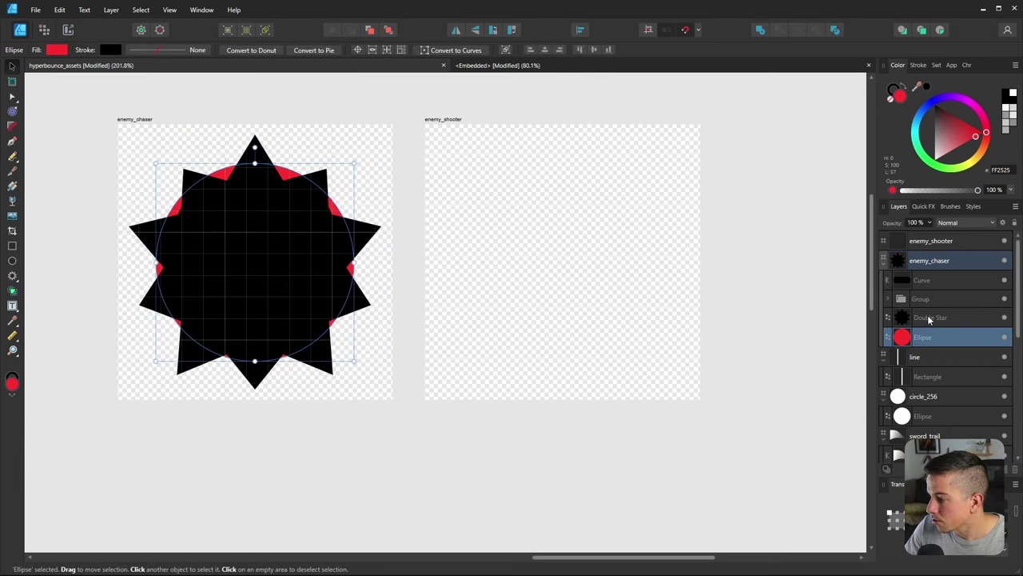
shift+click(929, 319)
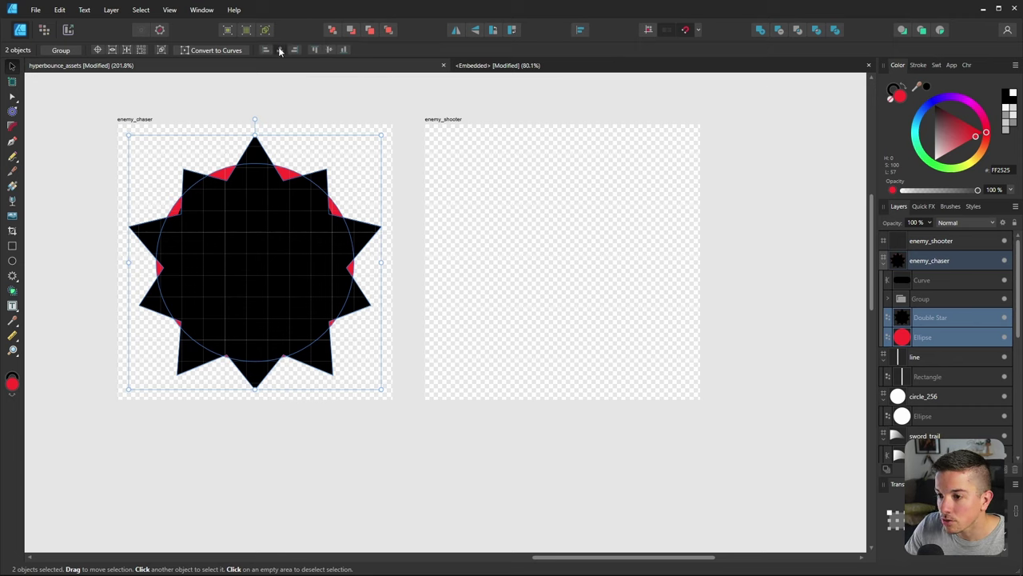
click(290, 541)
click(245, 260)
mouse_move(240, 274)
mouse_down()
mouse_move(262, 251)
mouse_move(280, 281)
mouse_move(475, 318)
mouse_move(245, 285)
mouse_up()
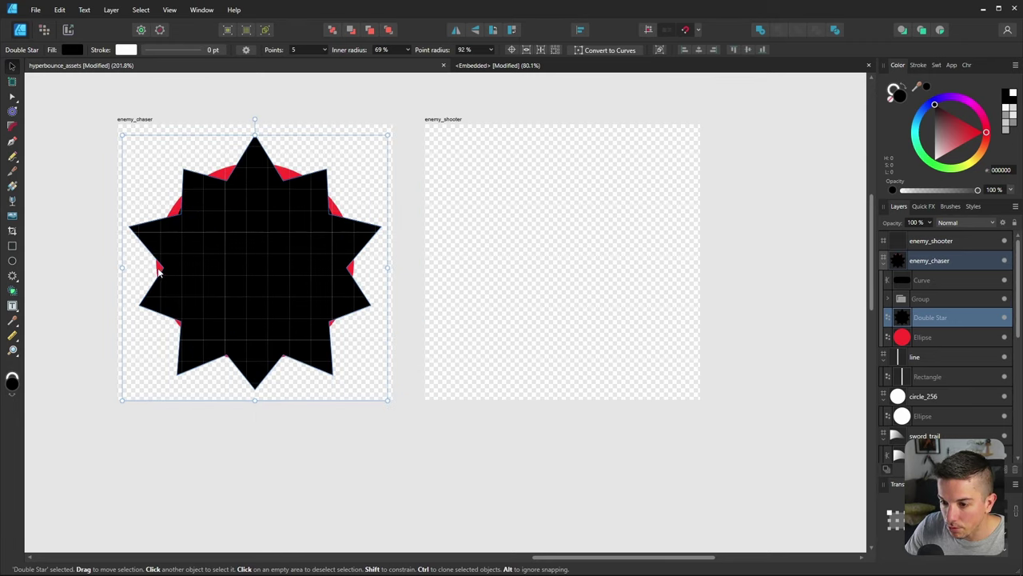
shift+click(159, 269)
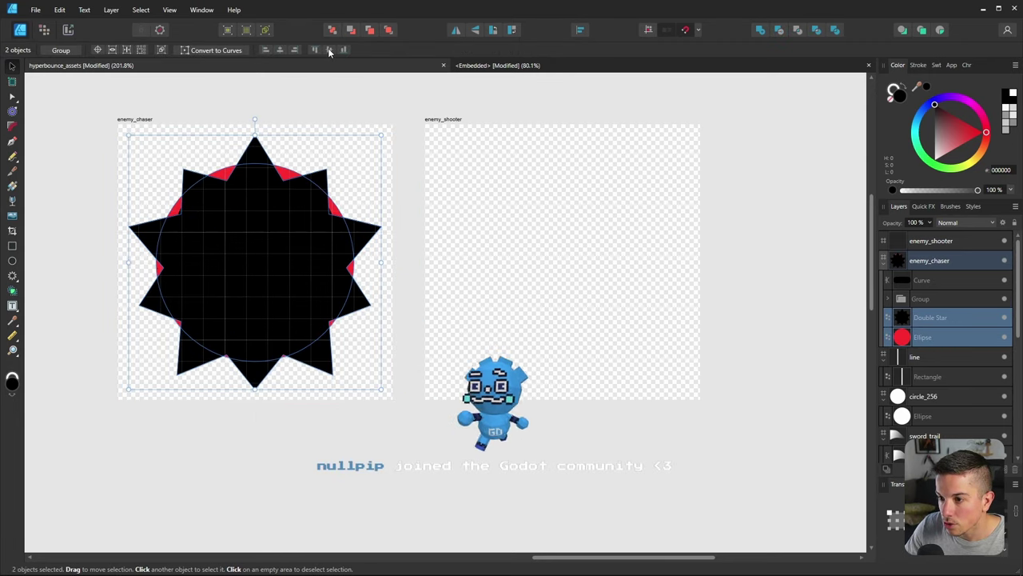
click(292, 102)
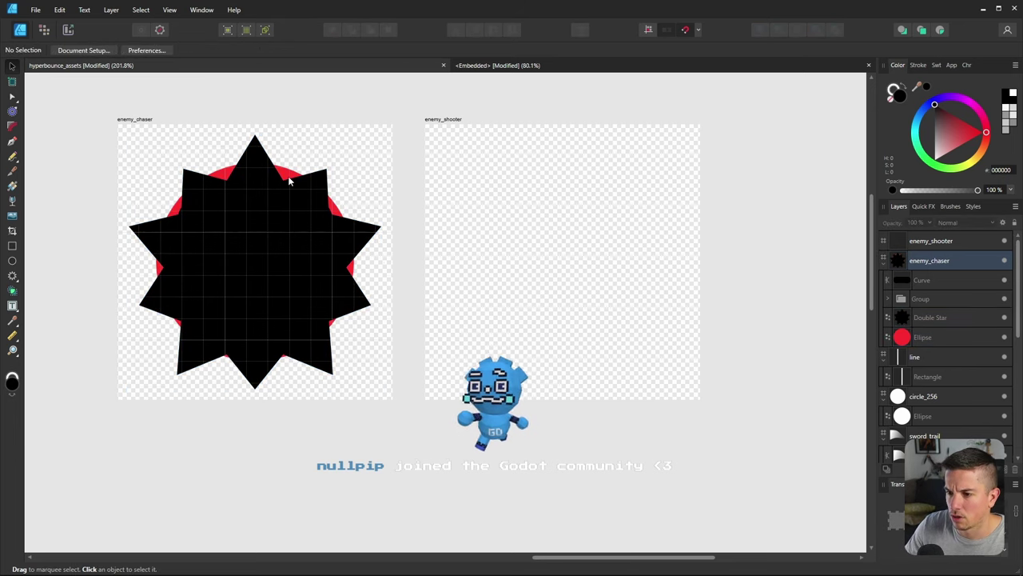
Move the double star off-centre and realign it to the middle of the enemy_chaser artboard
click(290, 181)
mouse_move(279, 267)
mouse_down()
mouse_move(282, 257)
mouse_move(266, 279)
mouse_move(261, 272)
mouse_up()
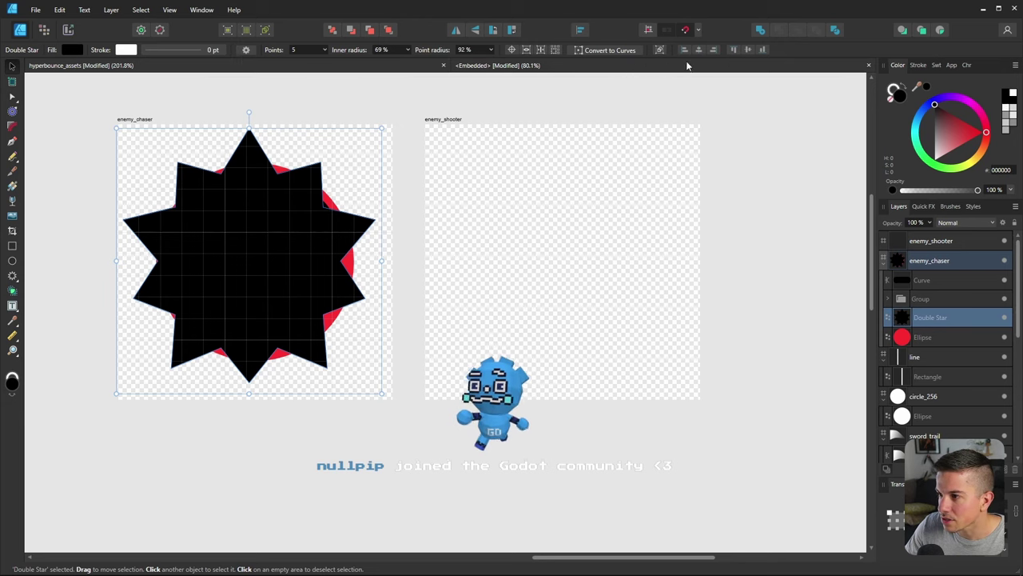
click(754, 49)
click(754, 50)
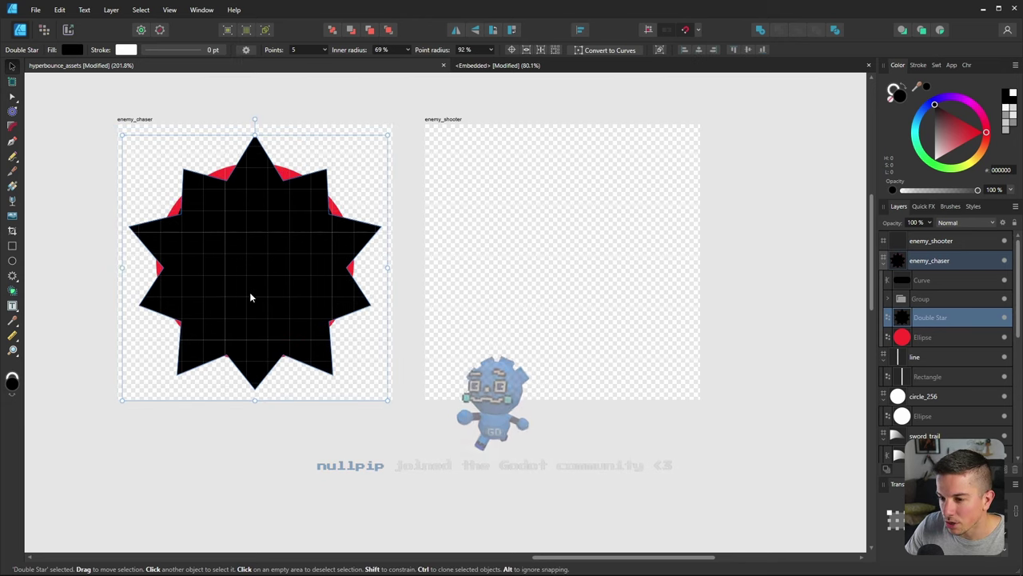
Nudge the double star upward to centre it visually on the red circle, and enlarge the circle about its centre
mouse_move(270, 279)
mouse_down()
mouse_move(267, 268)
mouse_move(268, 277)
mouse_up()
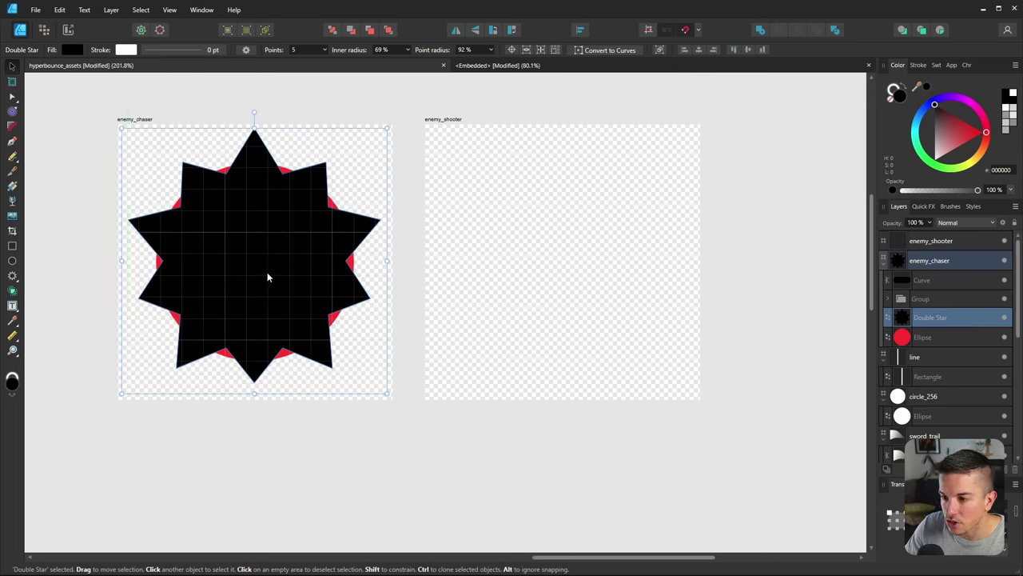
drag(268, 276, 265, 276)
click(334, 317)
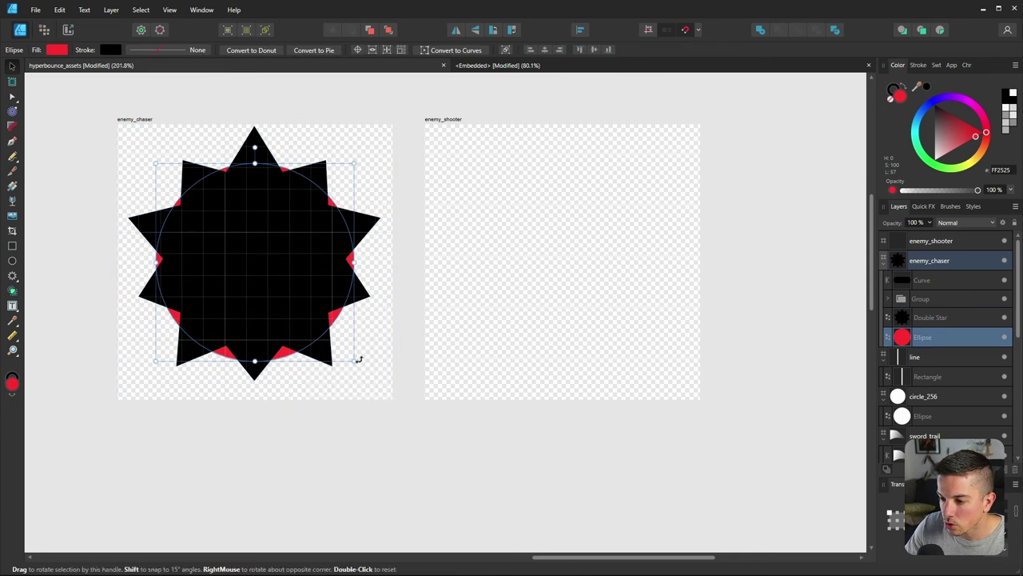
mouse_move(355, 360)
mouse_down()
mouse_move(363, 367)
mouse_move(365, 354)
mouse_move(366, 365)
mouse_up()
drag(344, 320, 343, 320)
Merge the double star with the enlarged red circle into a single spiky red face shape
shift+click(288, 258)
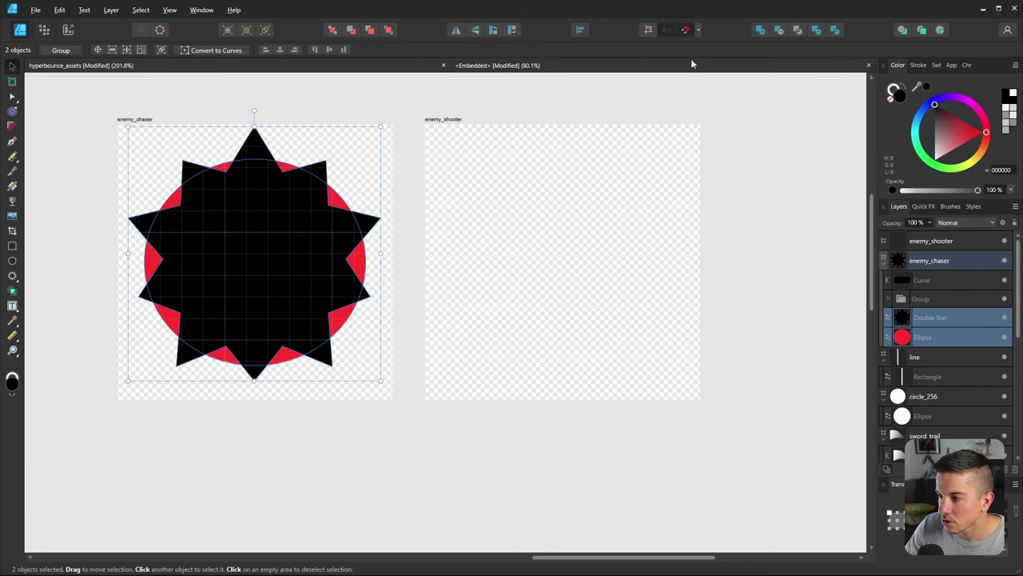
click(332, 29)
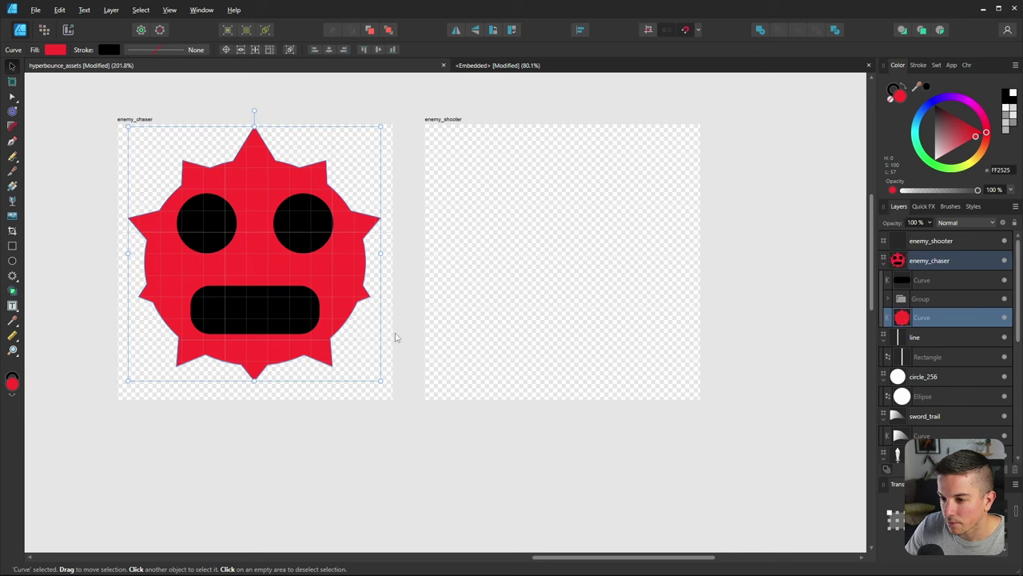
click(272, 448)
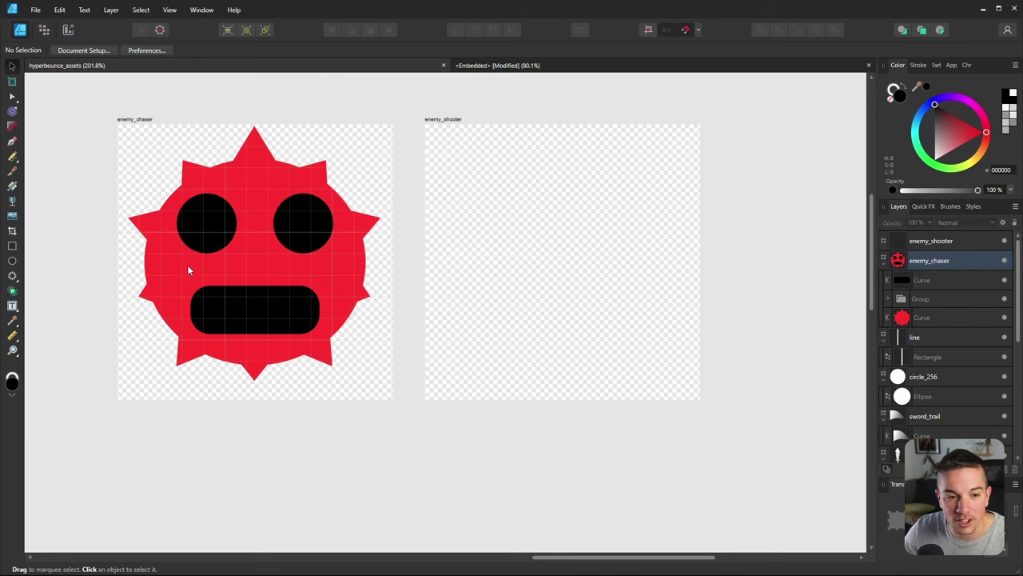
Add two downward-pointing white (FFFFFF) triangle fangs overlapping the upper edge of the black mouth
click(12, 245)
ctrl+scroll(261, 336, up, 3)
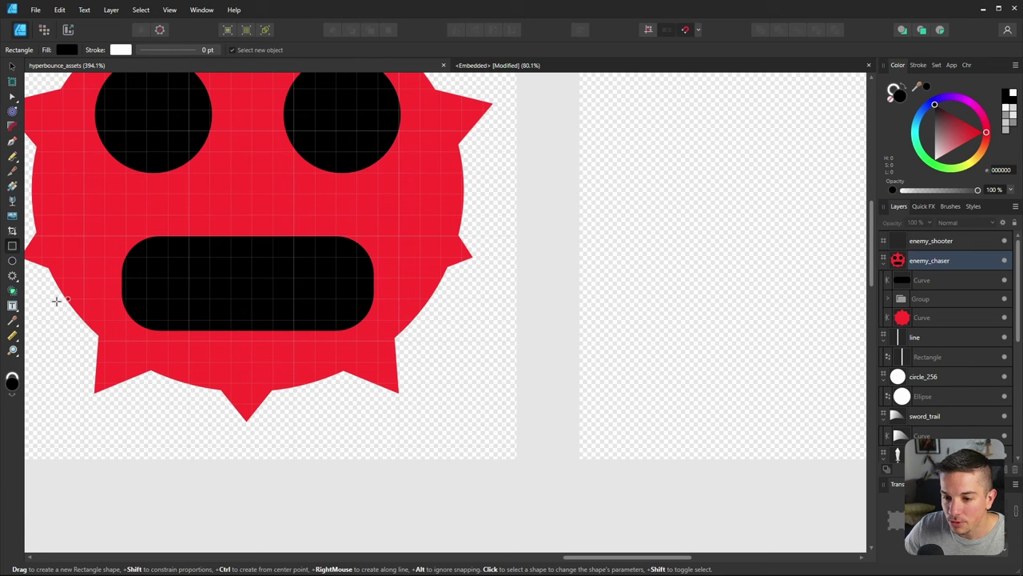
click(14, 276)
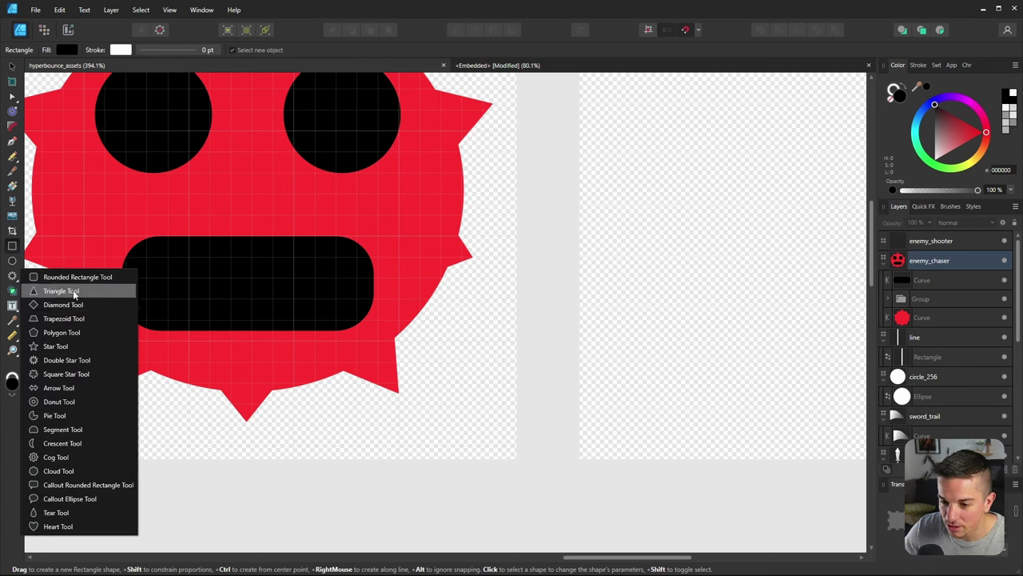
click(43, 290)
drag(210, 237, 272, 298)
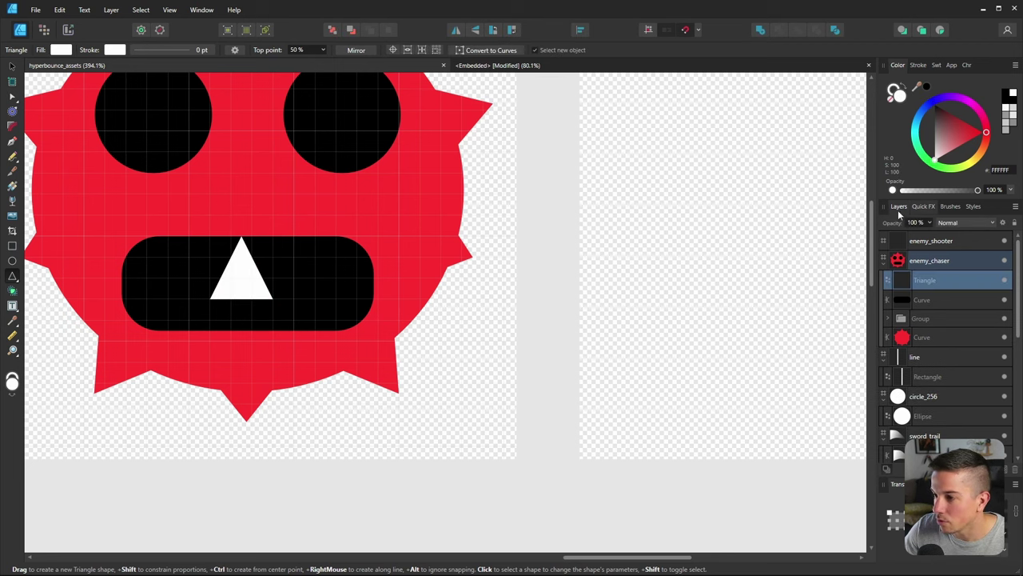
right_drag(241, 233, 241, 314)
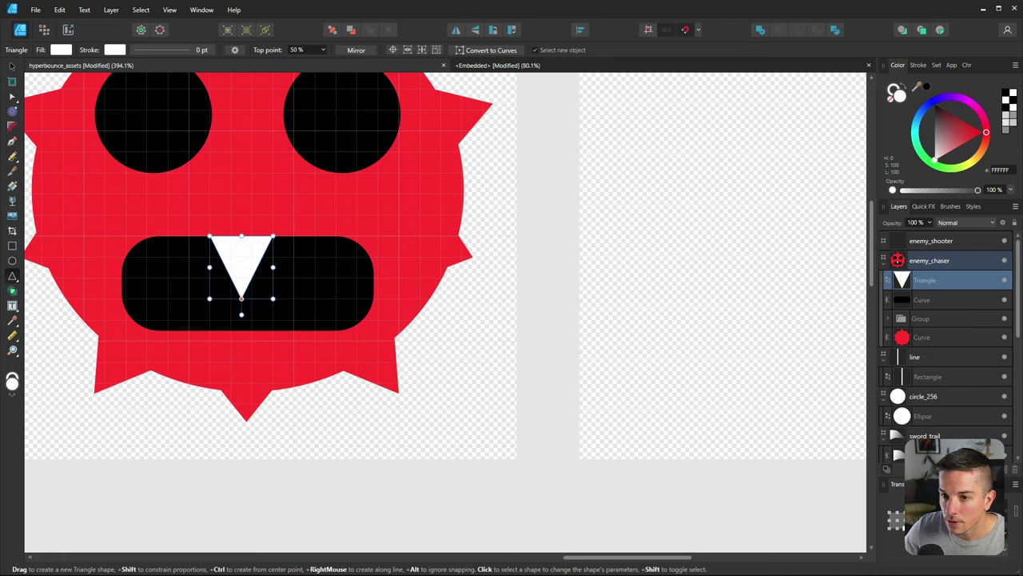
key(v)
drag(241, 268, 148, 240)
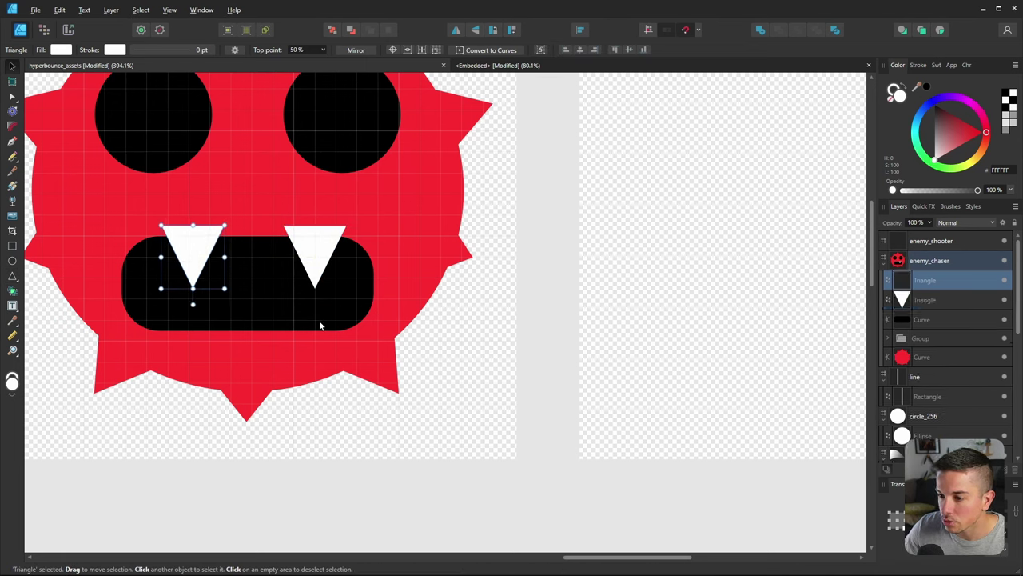
Group the two white fangs, centre the group horizontally on the black mouth, and clip it inside the mouth shape
shift+click(317, 253)
key(ctrl+g)
shift+click(272, 256)
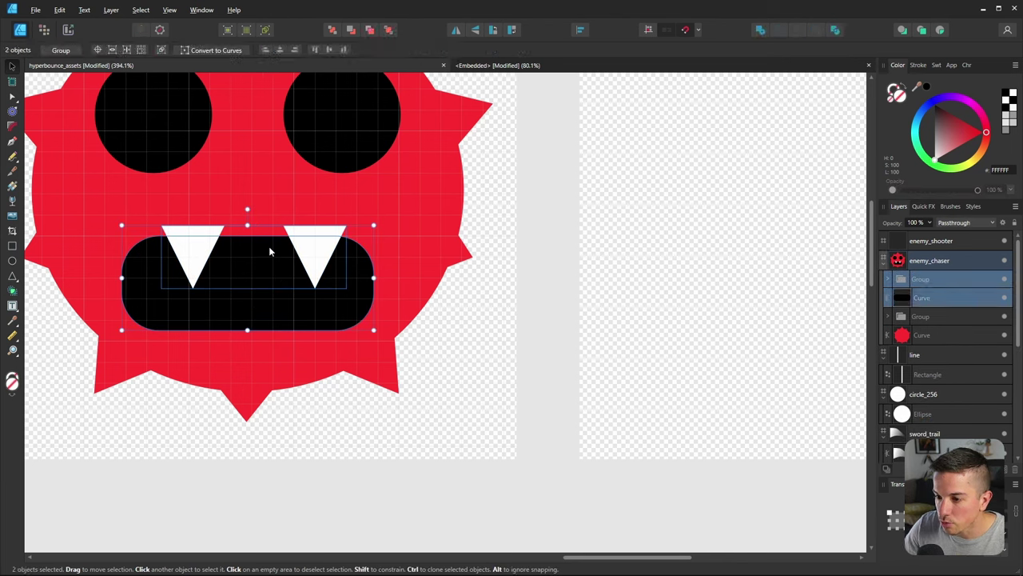
click(281, 51)
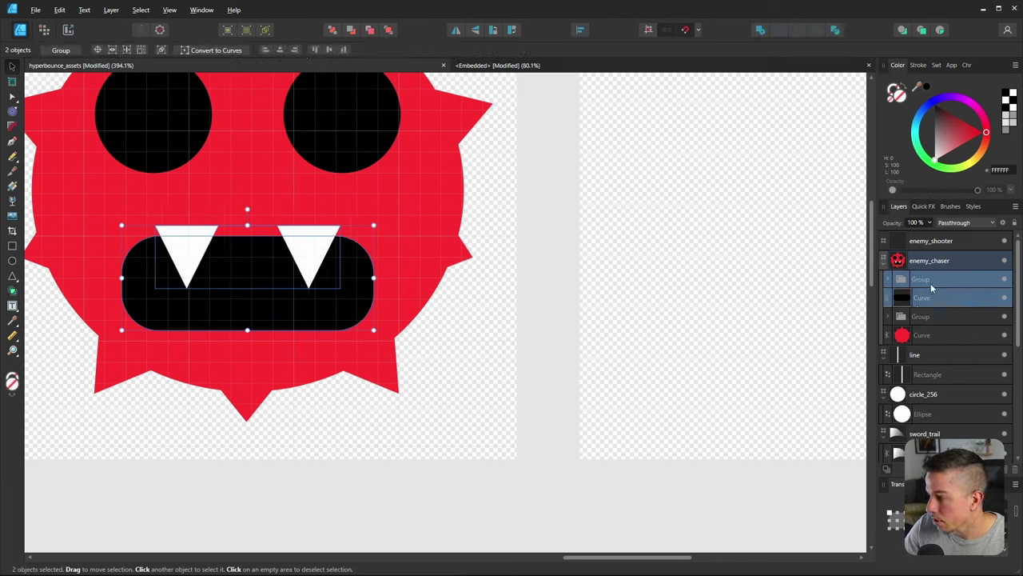
drag(932, 288, 928, 300)
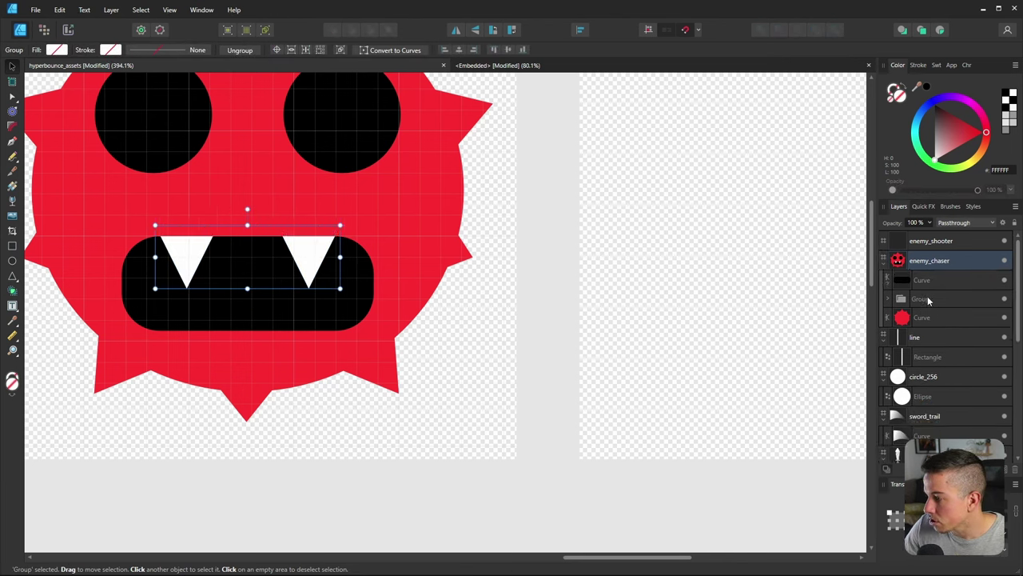
Rename the group holding the two black eyes as Teeth
double_click(924, 299)
text(Teeth)
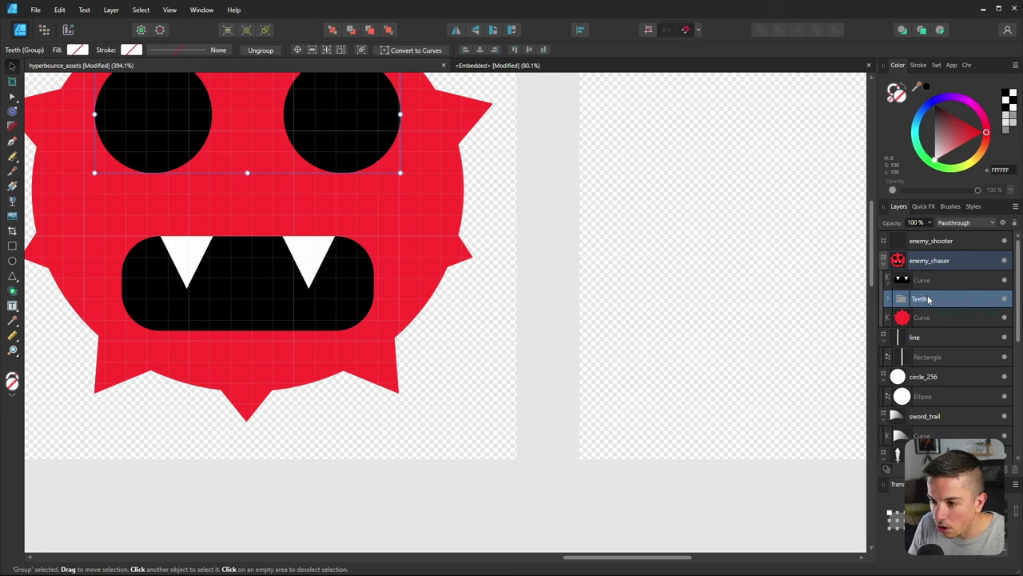
key(Return)
ctrl+scroll(299, 298, down, 4)
click(315, 431)
ctrl+scroll(231, 276, down, 1)
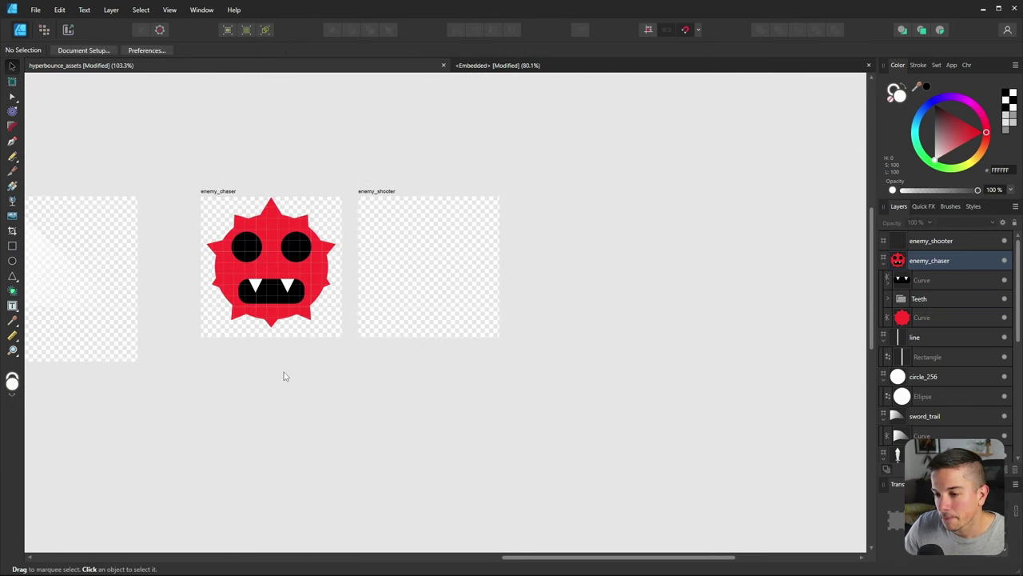
ctrl+scroll(289, 293, up, 5)
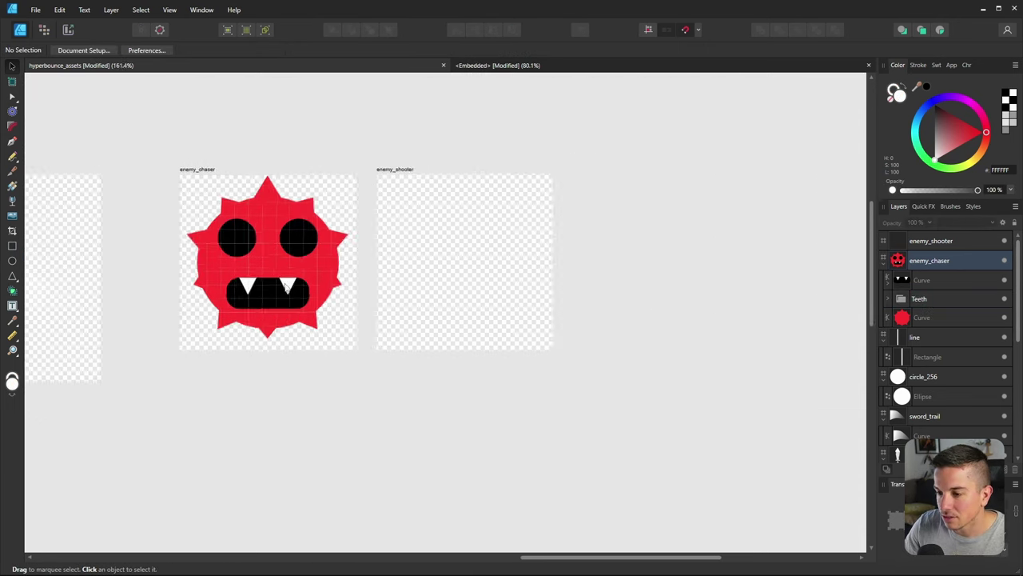
ctrl+scroll(293, 296, down, 3)
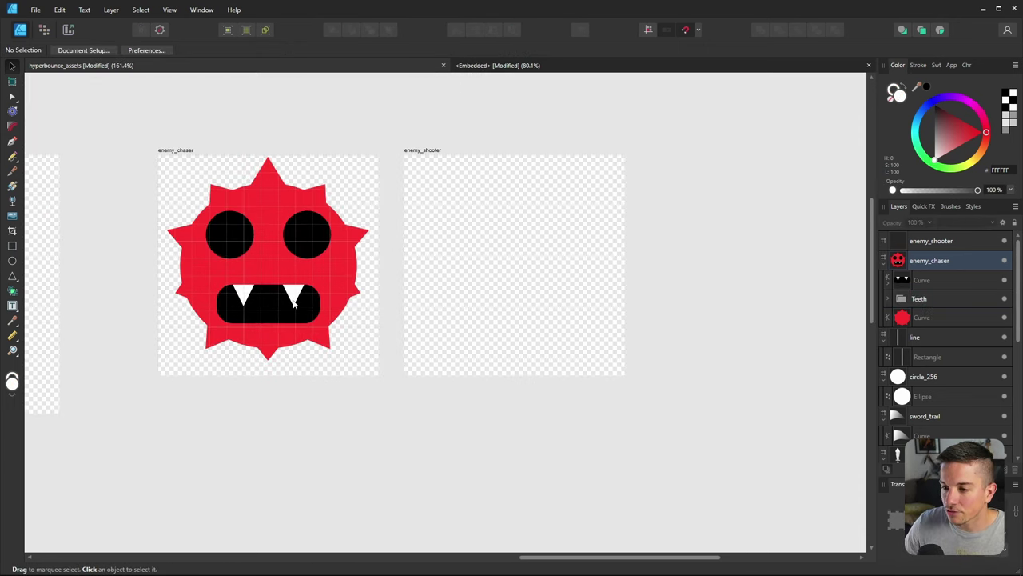
Duplicate the left black eye, shrink the copy about its centre, and fill it white (FFFFFF) as a pupil
double_click(232, 236)
ctrl+scroll(237, 242, up, 2)
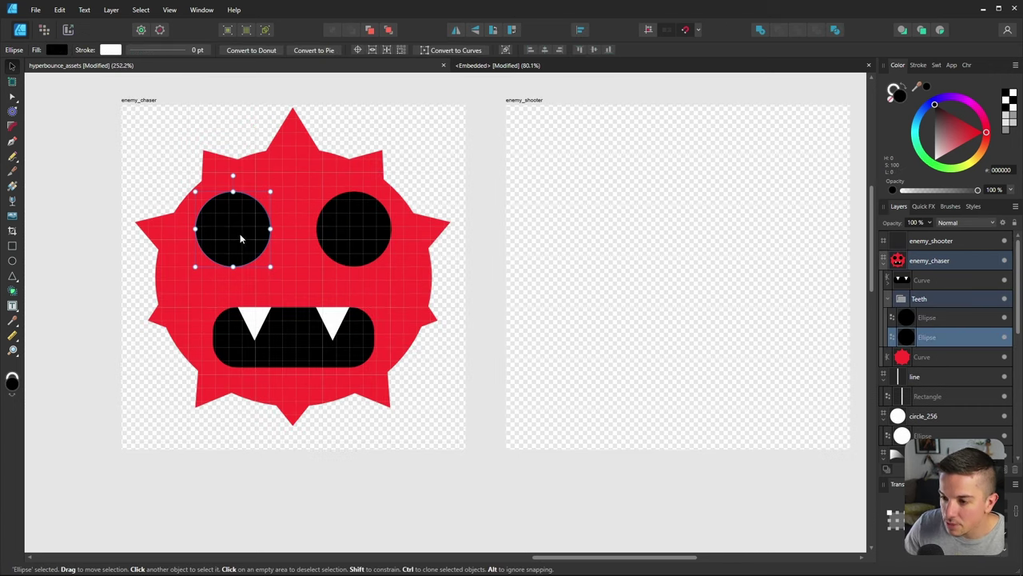
key(ctrl+j)
ctrl+drag(270, 192, 354, 231)
click(956, 132)
key(ctrl+z)
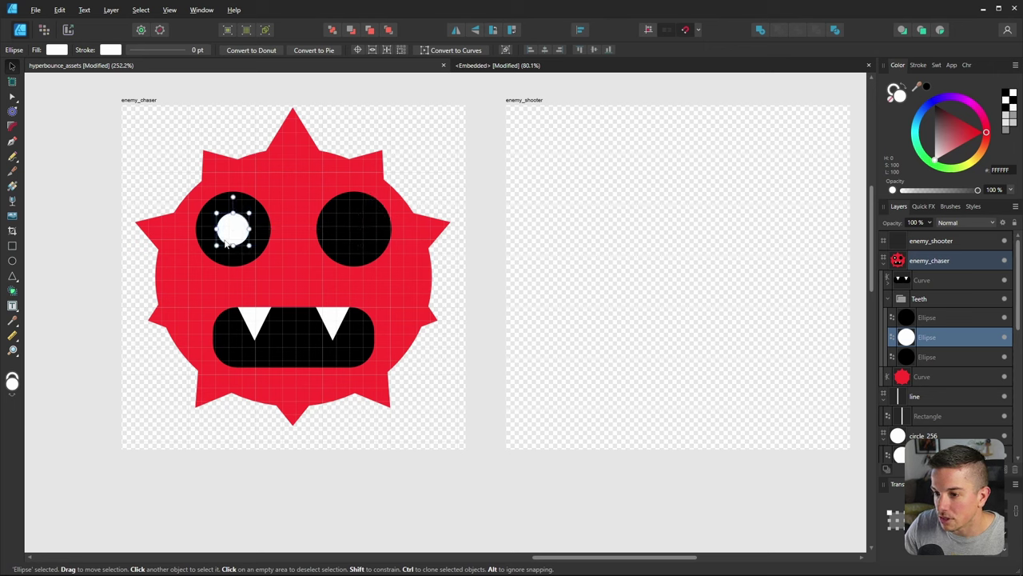
Copy the white pupil onto the right eye, bring it in front, and centre it horizontally on the black circle
ctrl+drag(227, 236, 351, 236)
click(389, 30)
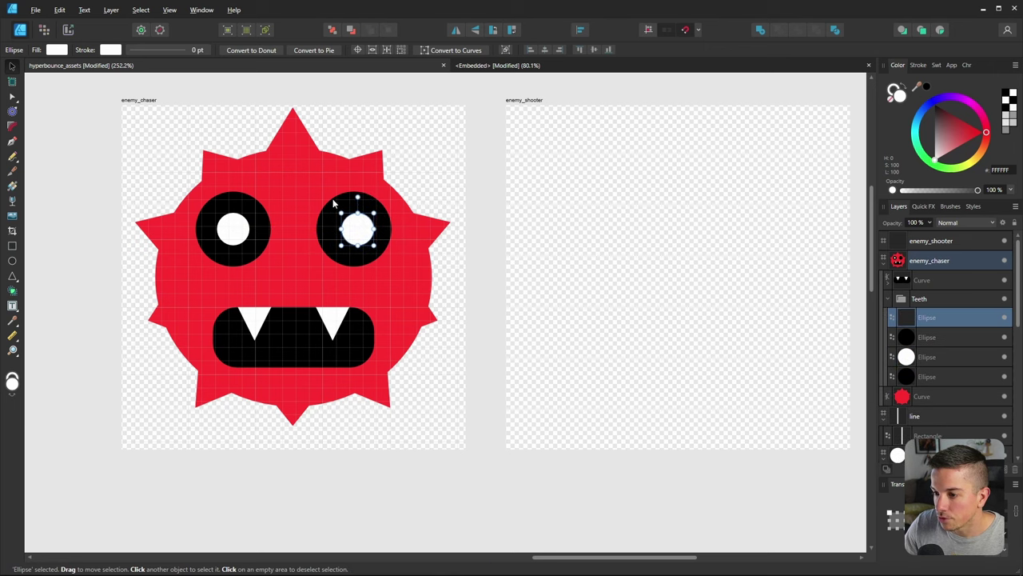
shift+click(334, 200)
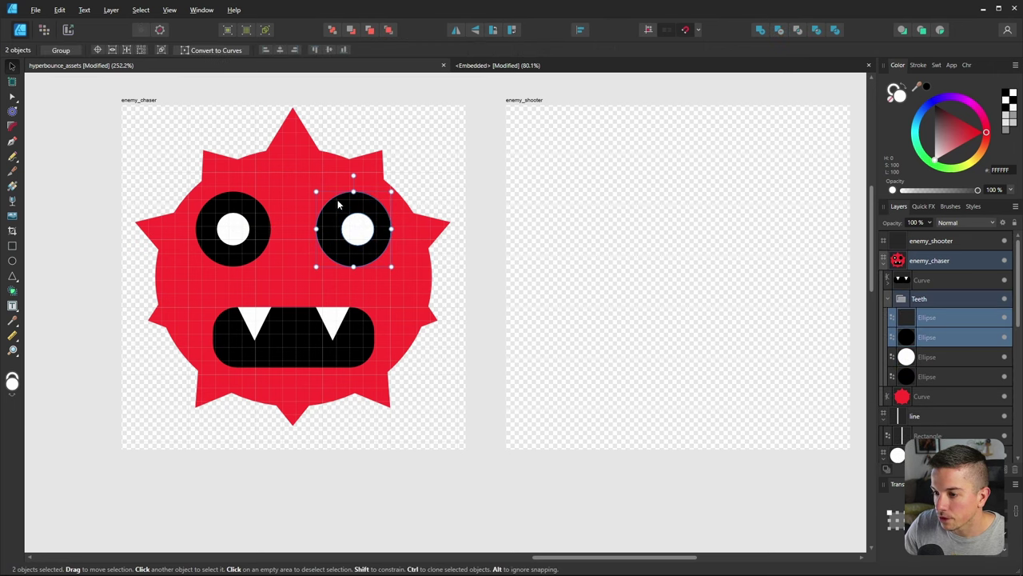
click(279, 50)
ctrl+scroll(280, 188, down, 5)
click(317, 446)
ctrl+scroll(249, 382, down, 3)
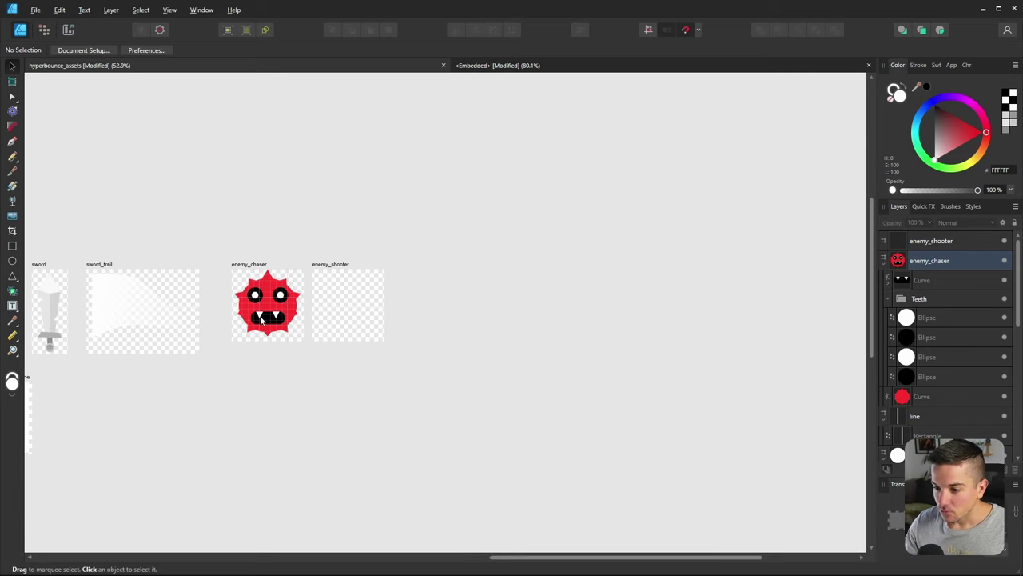
Give the spiky red face a 4.9 pt stroke aligned to the outside of the shape
ctrl+scroll(267, 315, up, 5)
ctrl+scroll(267, 315, down, 2)
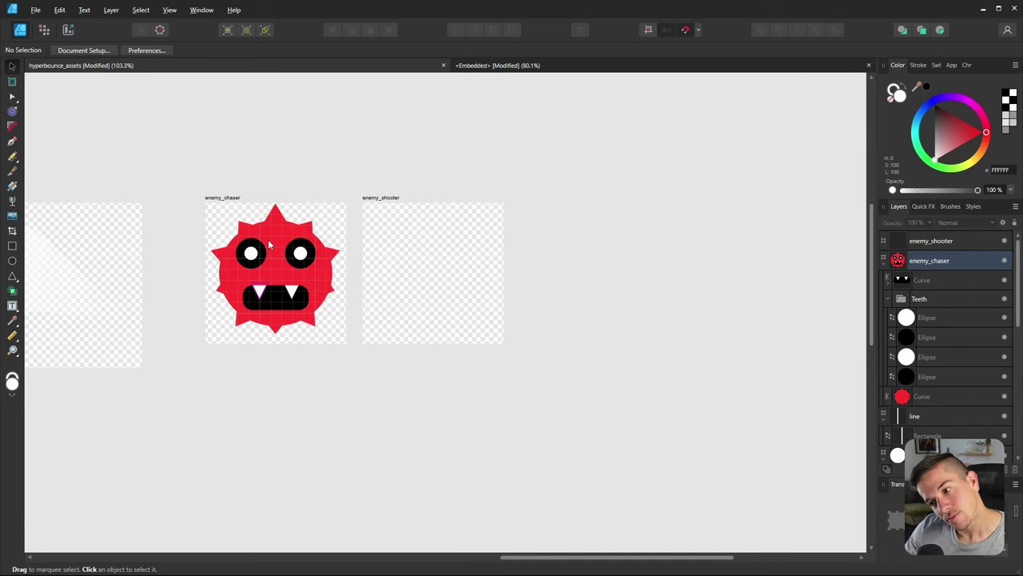
click(269, 243)
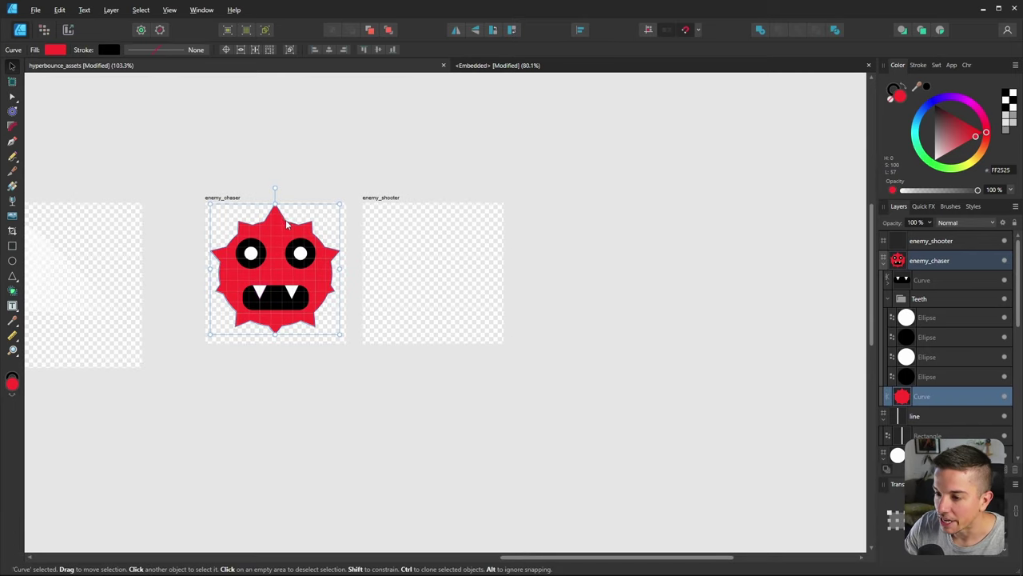
click(917, 66)
mouse_move(911, 102)
mouse_down()
mouse_move(951, 102)
mouse_move(932, 106)
mouse_up()
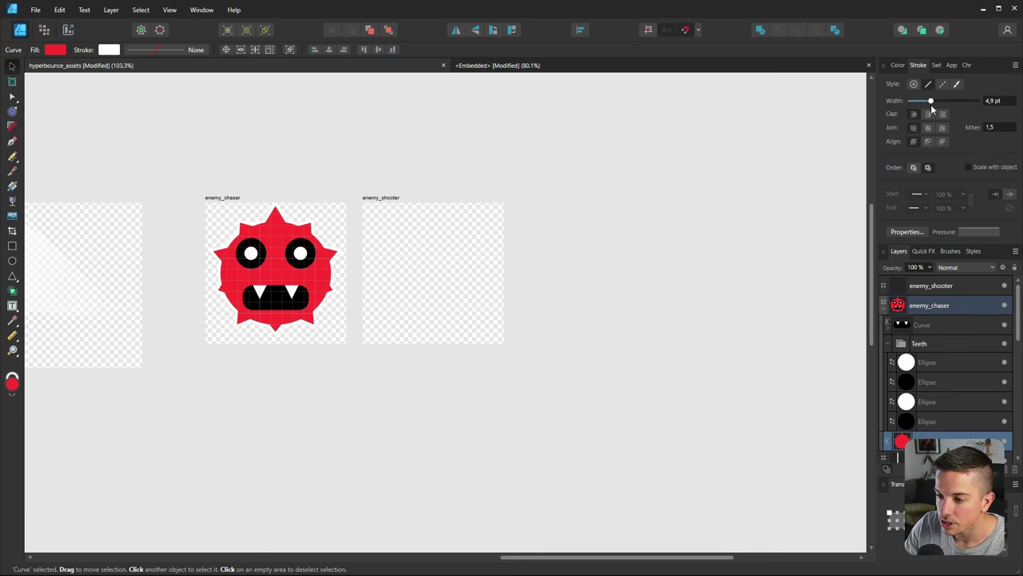
ctrl+scroll(316, 237, up, 5)
ctrl+scroll(266, 255, down, 3)
ctrl+scroll(222, 259, up, 3)
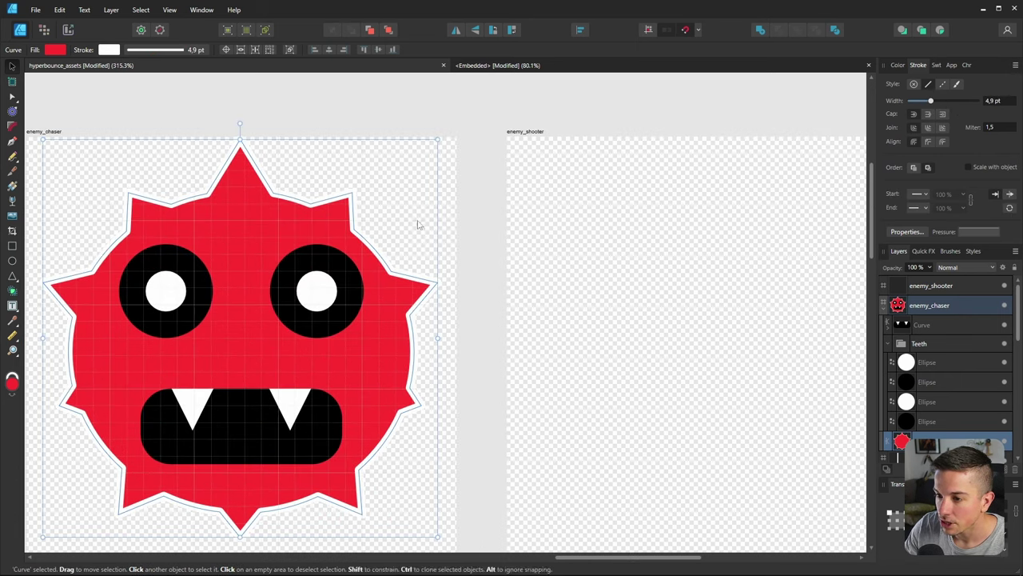
click(948, 144)
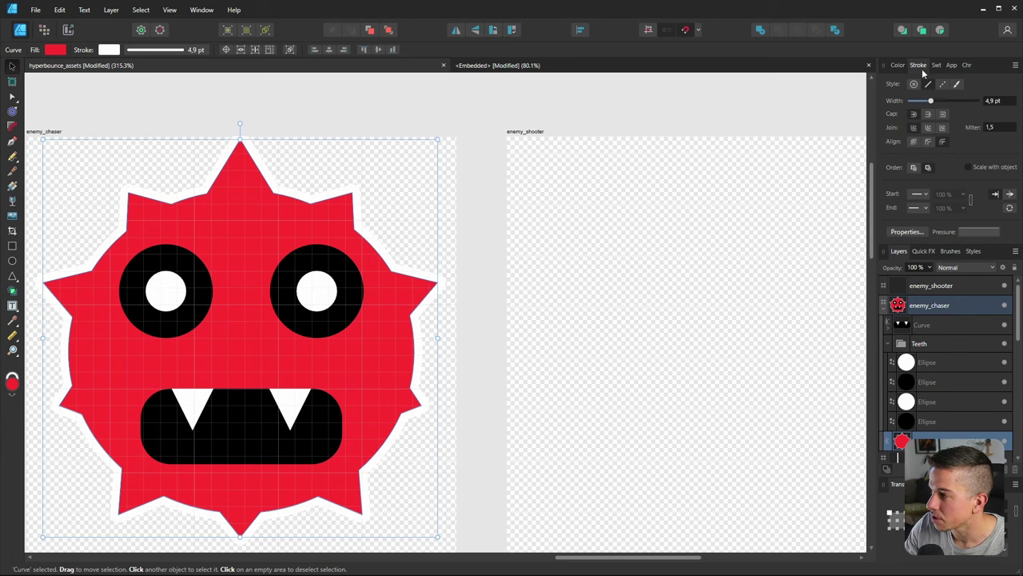
Set the red face's stroke colour to black (000000), keeping the red fill
click(898, 64)
click(949, 140)
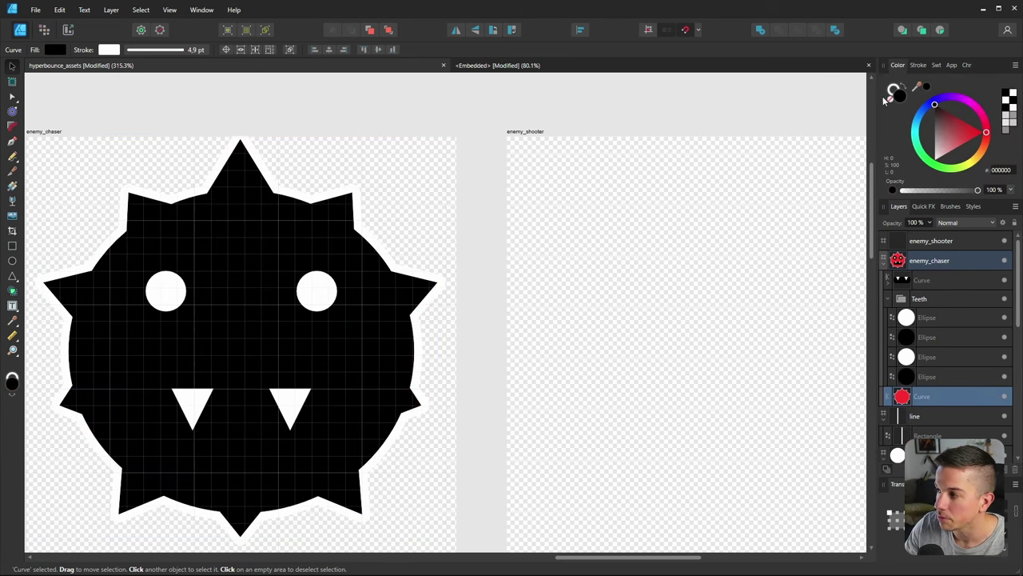
key(ctrl+z)
key(x)
click(951, 127)
drag(949, 128, 936, 104)
ctrl+scroll(269, 197, down, 5)
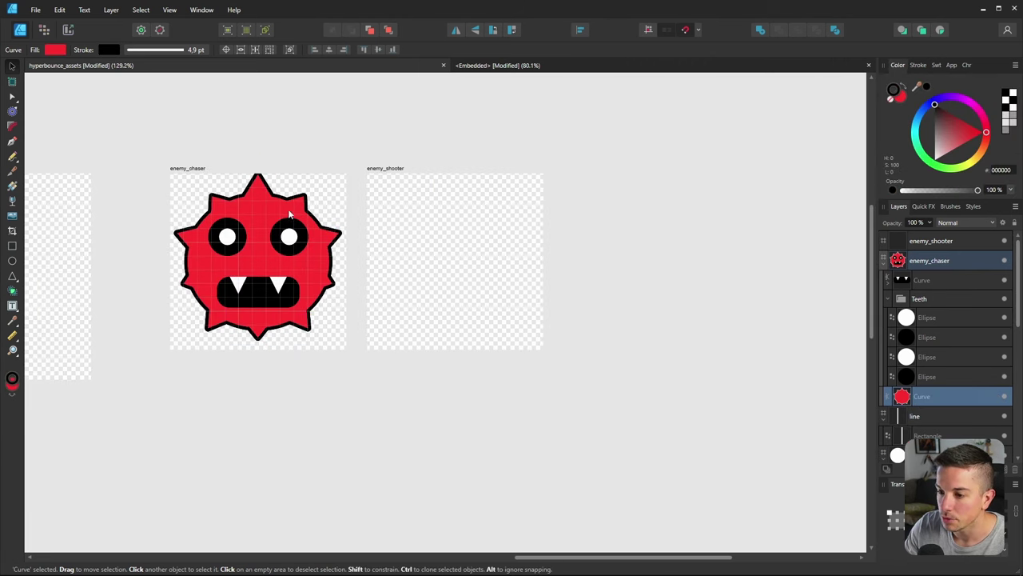
key(ctrl+d)
Stretch the group of both eyes downward so that the eyes and pupils become tall ovals
click(295, 237)
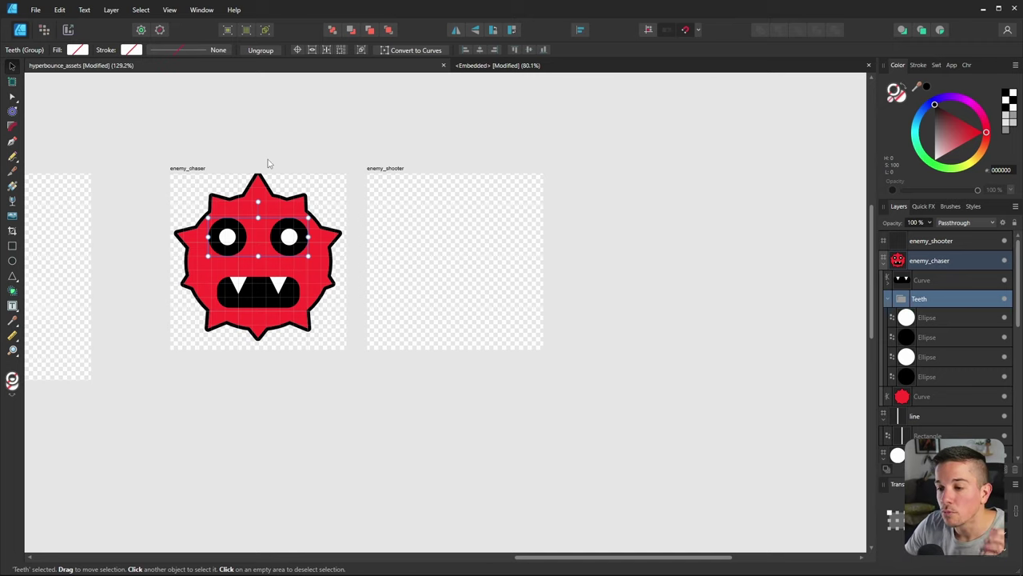
click(294, 150)
click(291, 234)
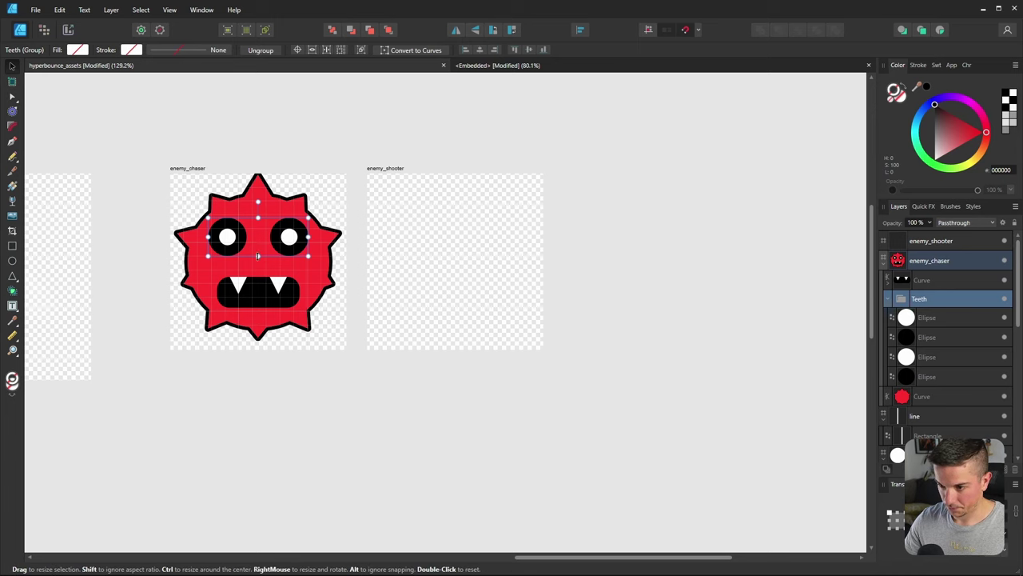
drag(257, 256, 257, 269)
ctrl+scroll(257, 270, down, 2)
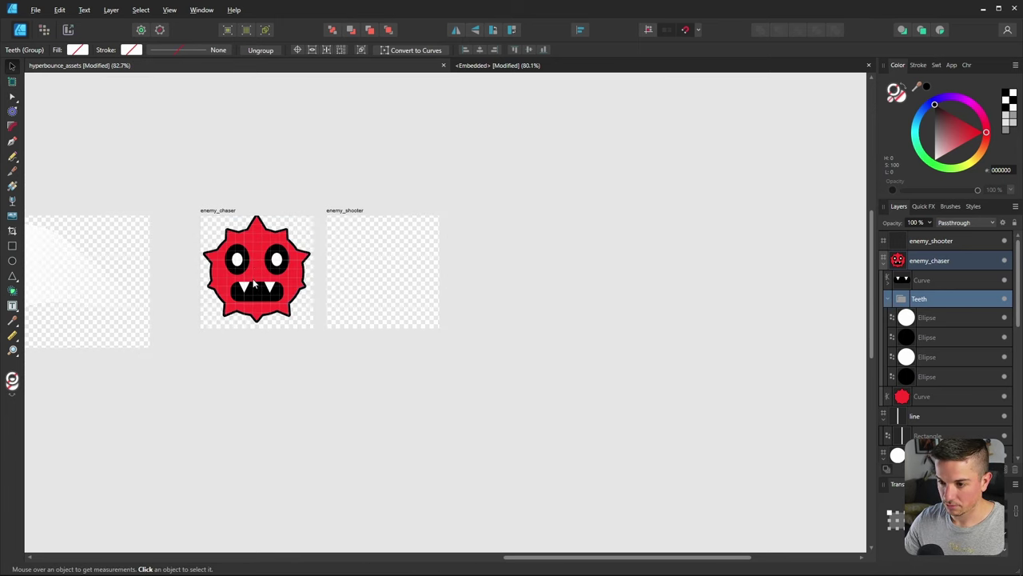
ctrl+scroll(257, 270, up, 4)
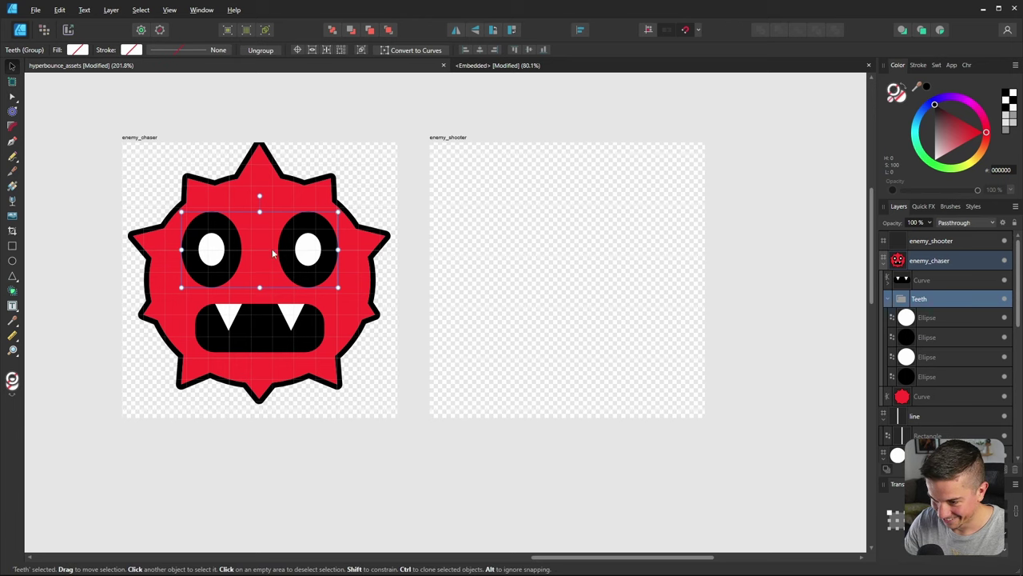
ctrl+scroll(266, 257, down, 3)
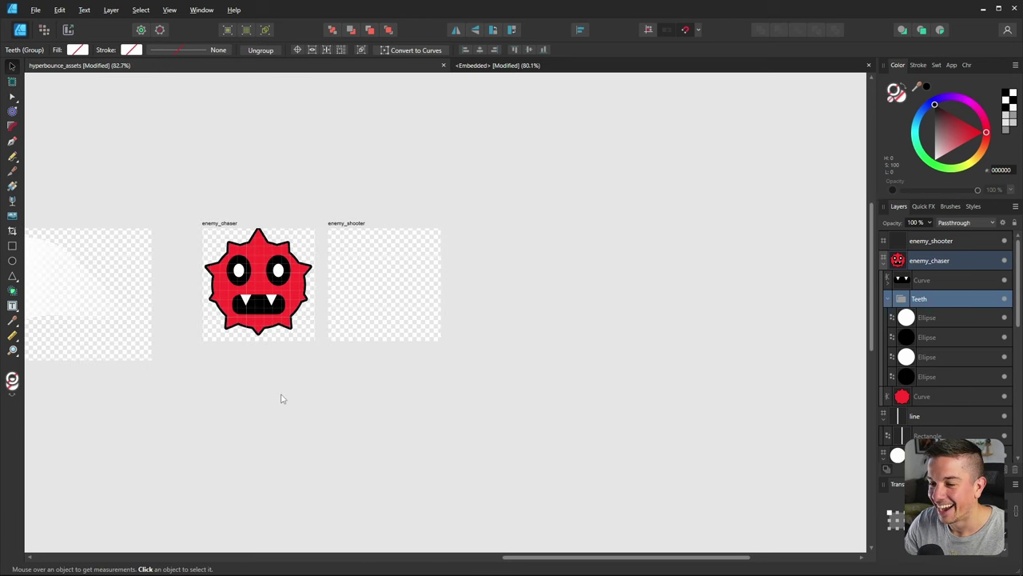
key(ctrl+d)
Move the spiky red face slightly down so its outline fits inside the enemy_chaser artboard
click(266, 257)
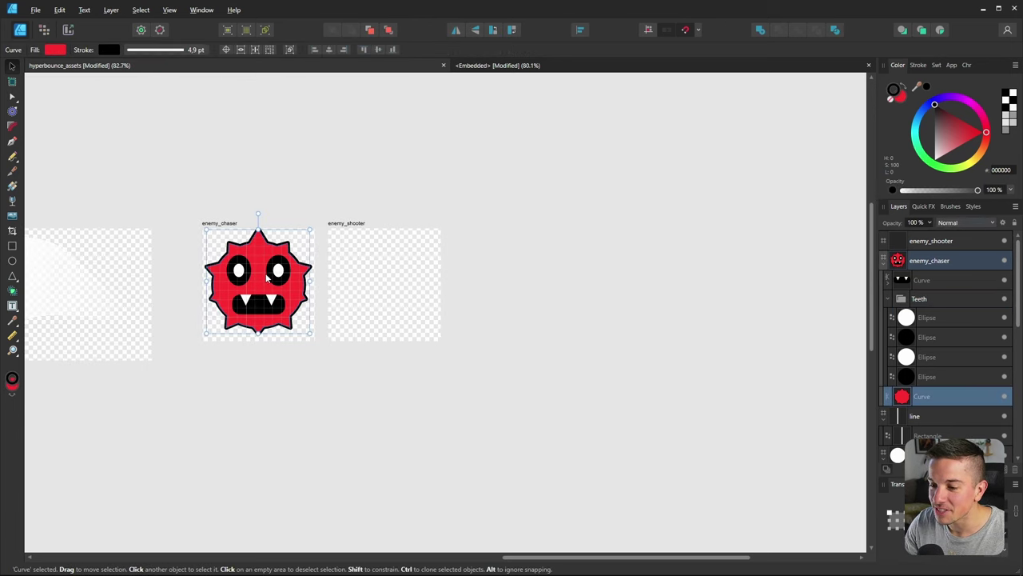
drag(267, 277, 267, 279)
ctrl+scroll(253, 295, up, 3)
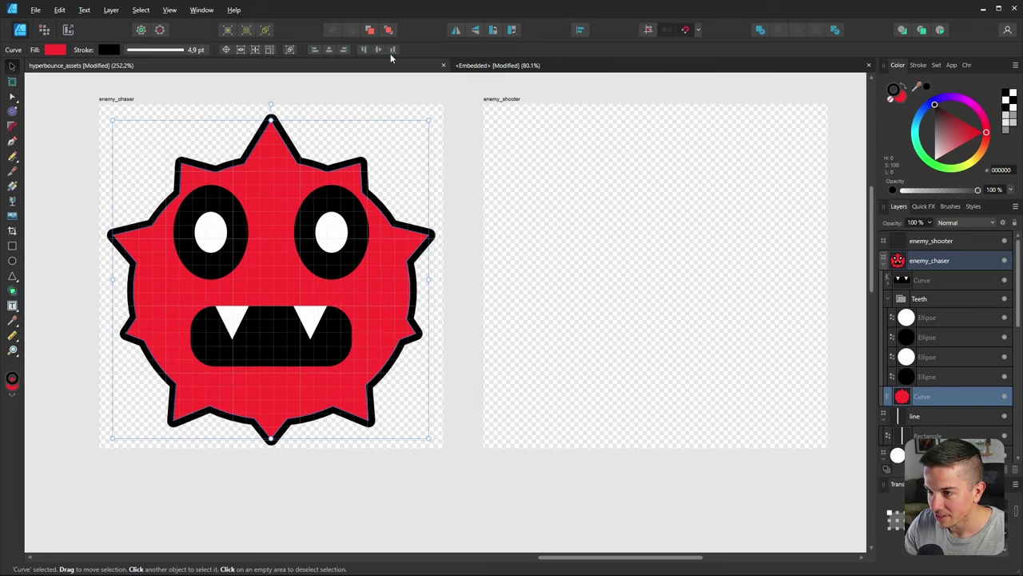
ctrl+scroll(252, 224, down, 3)
key(ctrl+d)
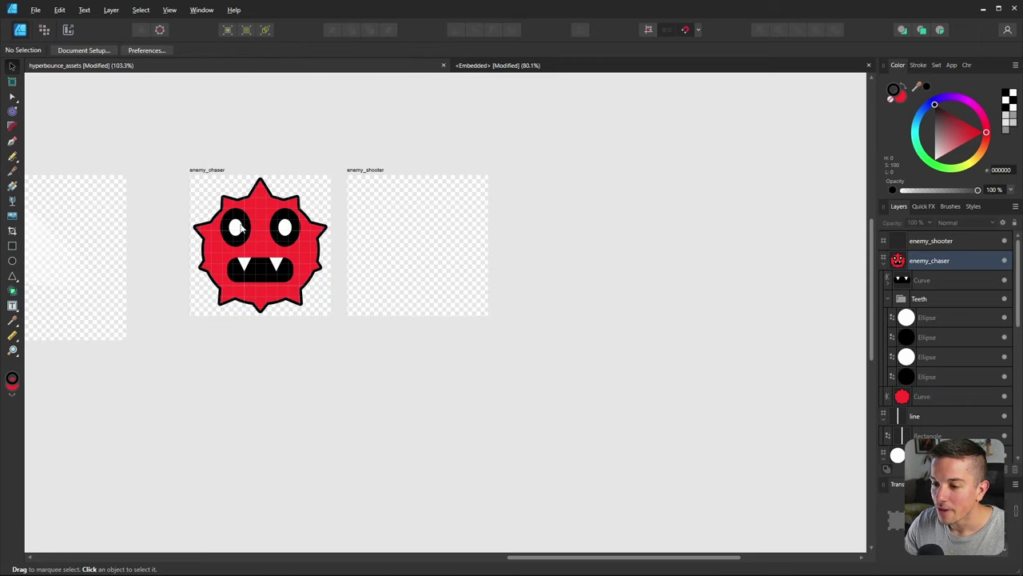
Move the group of eyes slightly down towards the mouth and save the document
ctrl+scroll(242, 227, up, 3)
click(322, 241)
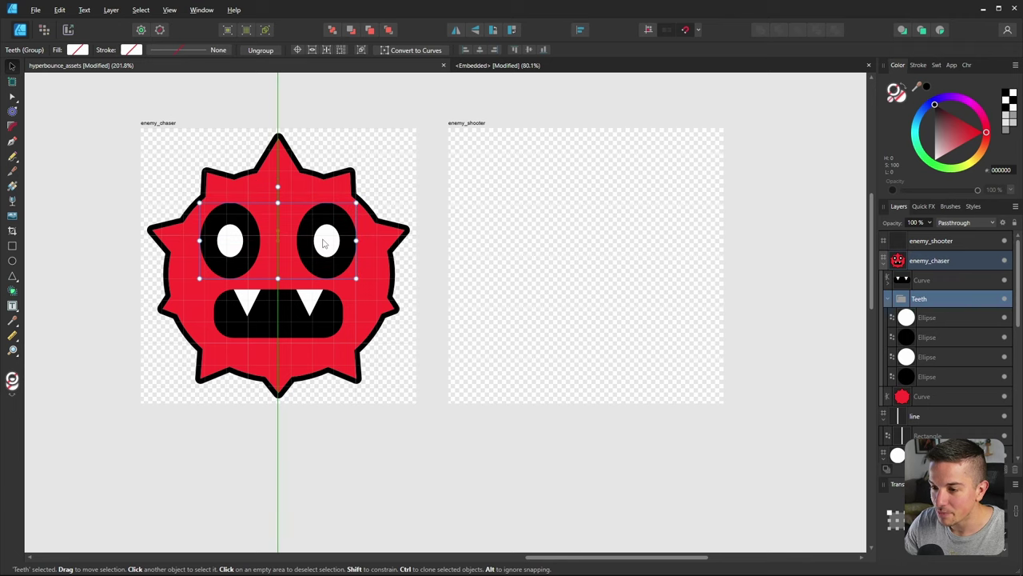
key(ctrl+d)
ctrl+scroll(259, 337, down, 3)
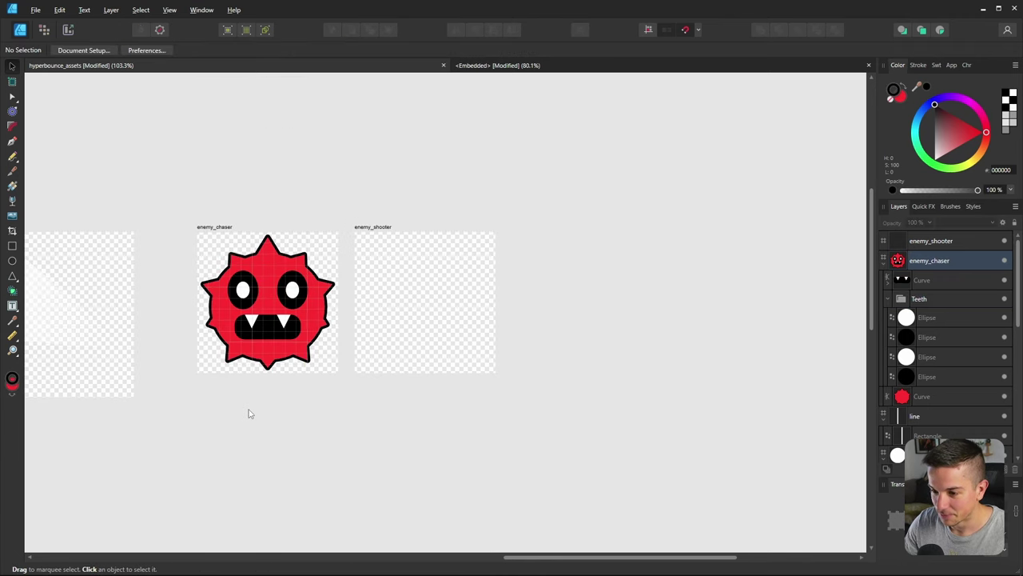
key(ctrl+s)
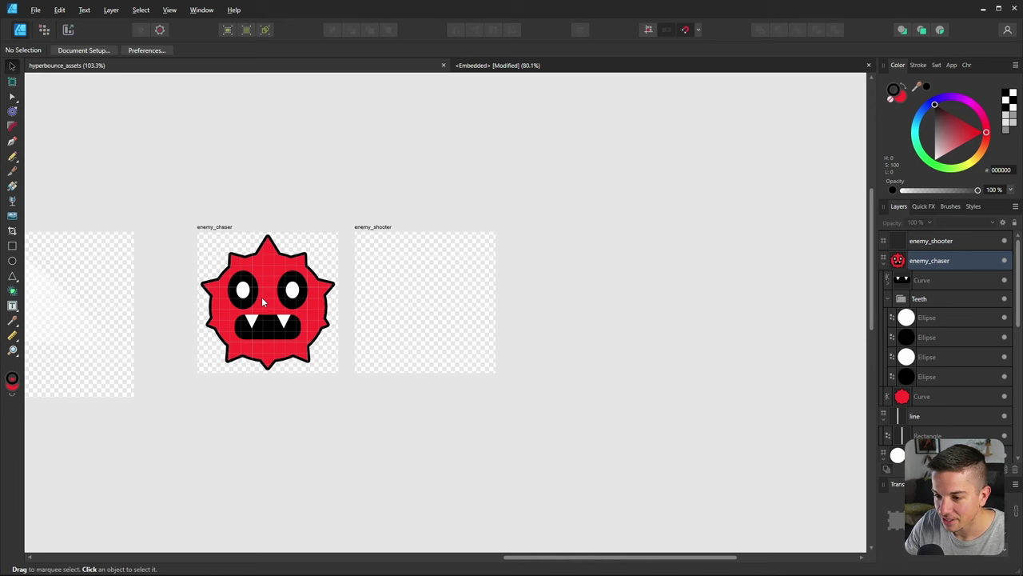
Draw a rectangle over the right eye and adjust its left and top edges to line up with the eye
click(12, 246)
ctrl+scroll(249, 281, up, 6)
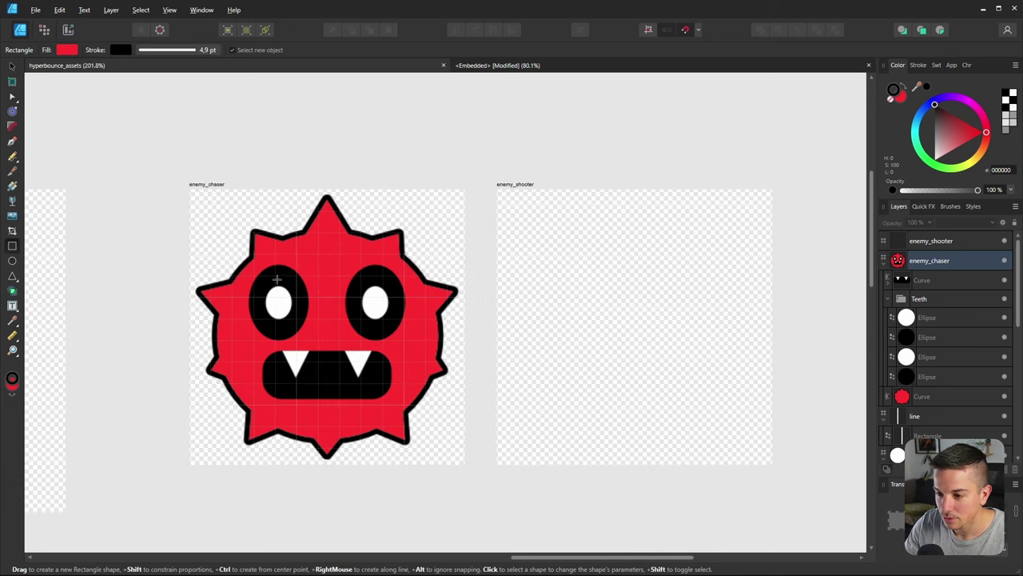
drag(388, 228, 470, 392)
drag(389, 312, 357, 312)
mouse_move(413, 234)
mouse_down()
mouse_move(414, 258)
mouse_move(412, 240)
mouse_up()
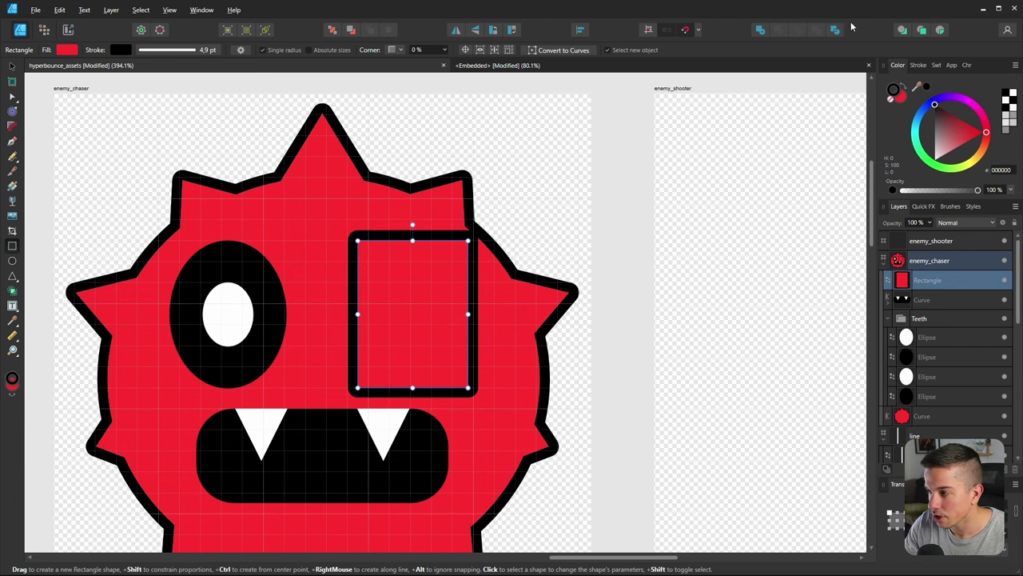
Set the rectangle's stroke width to 0 pt and its fill to black (000000)
click(932, 104)
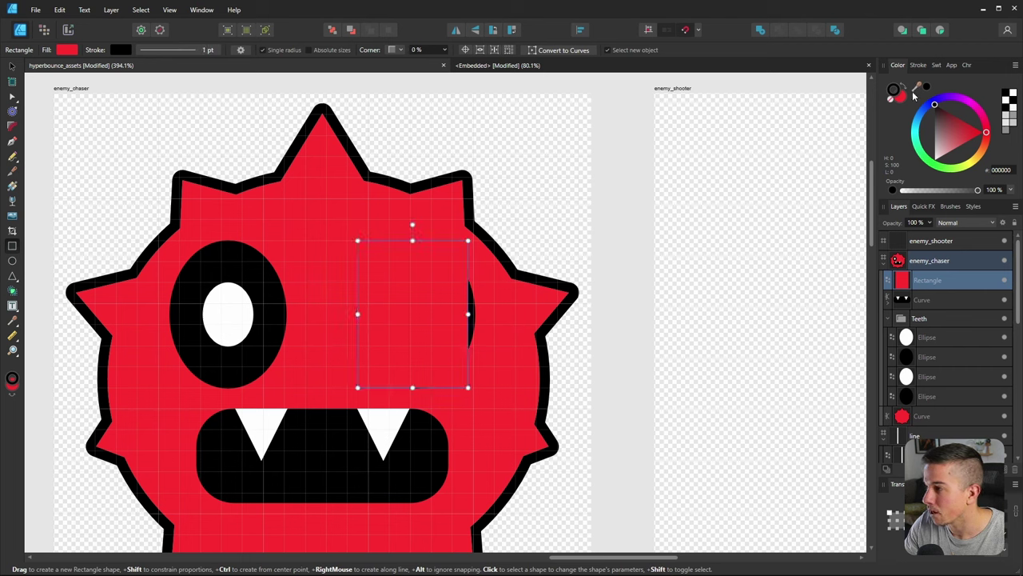
click(901, 95)
click(925, 94)
click(918, 65)
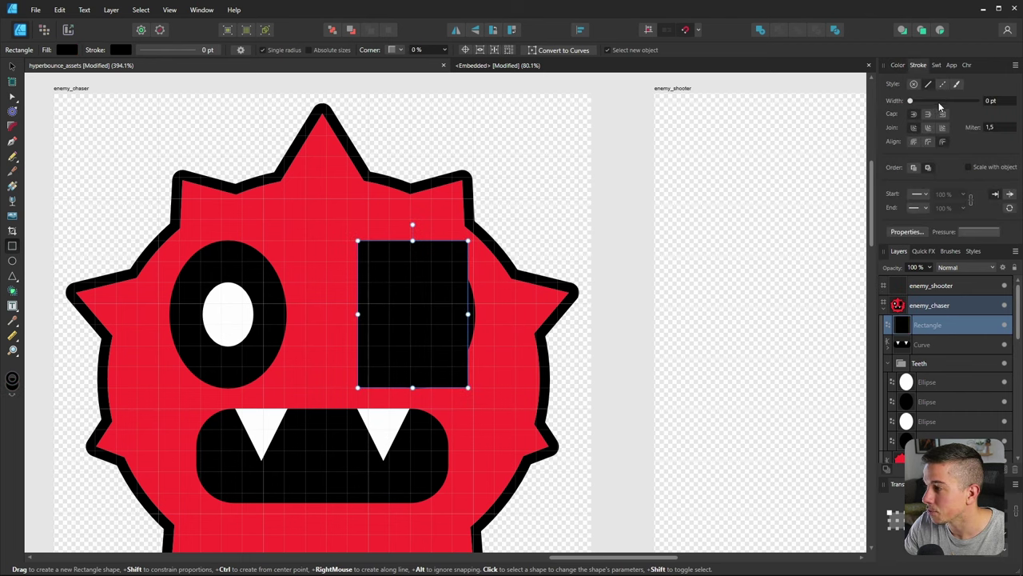
click(897, 64)
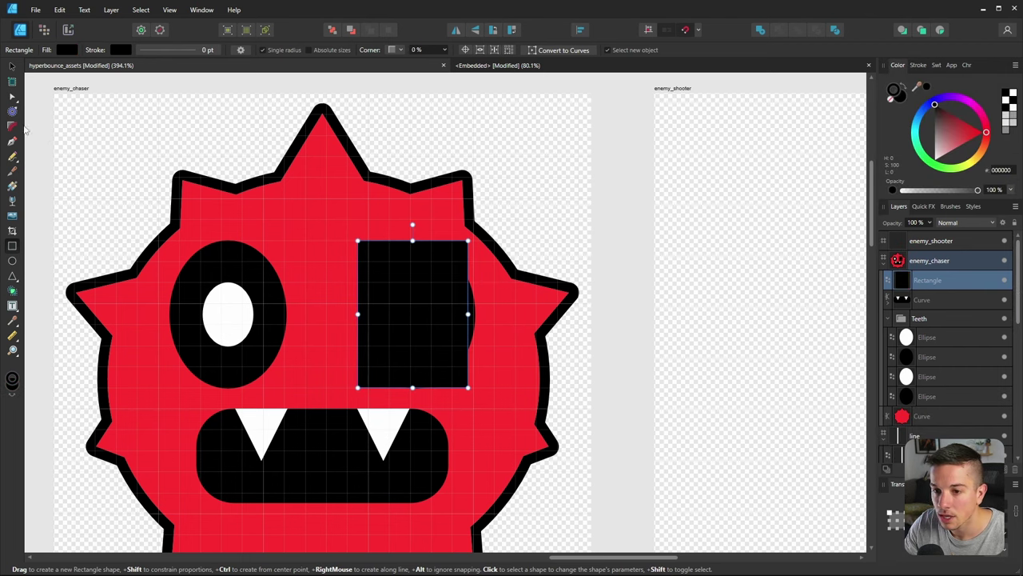
Round all four corners of the black rectangle and shift it slightly so it is centred over the right eye
key(v)
drag(310, 212, 470, 390)
key(c)
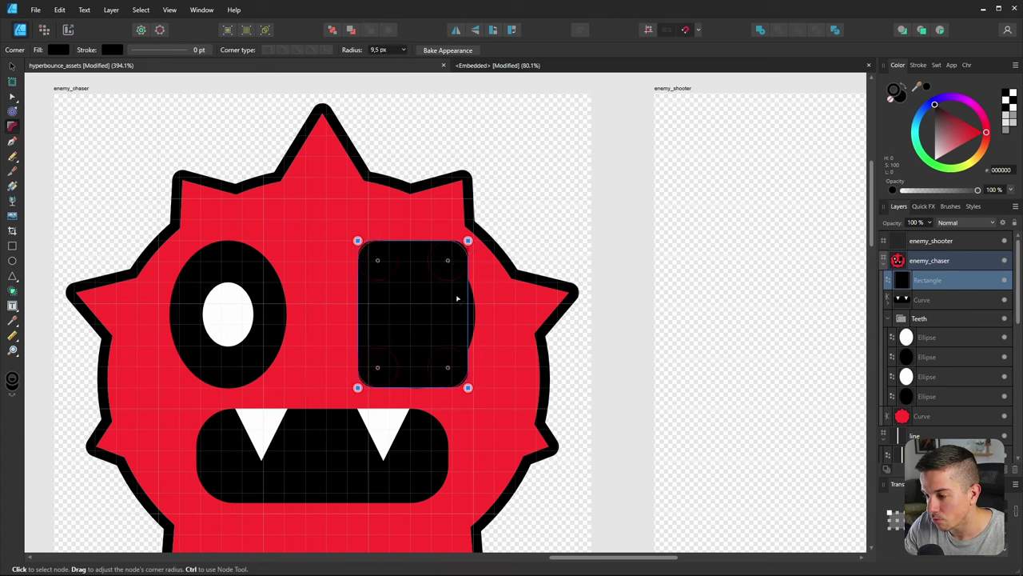
drag(459, 292, 462, 310)
key(v)
mouse_move(398, 296)
mouse_down()
mouse_move(439, 354)
mouse_move(402, 300)
mouse_up()
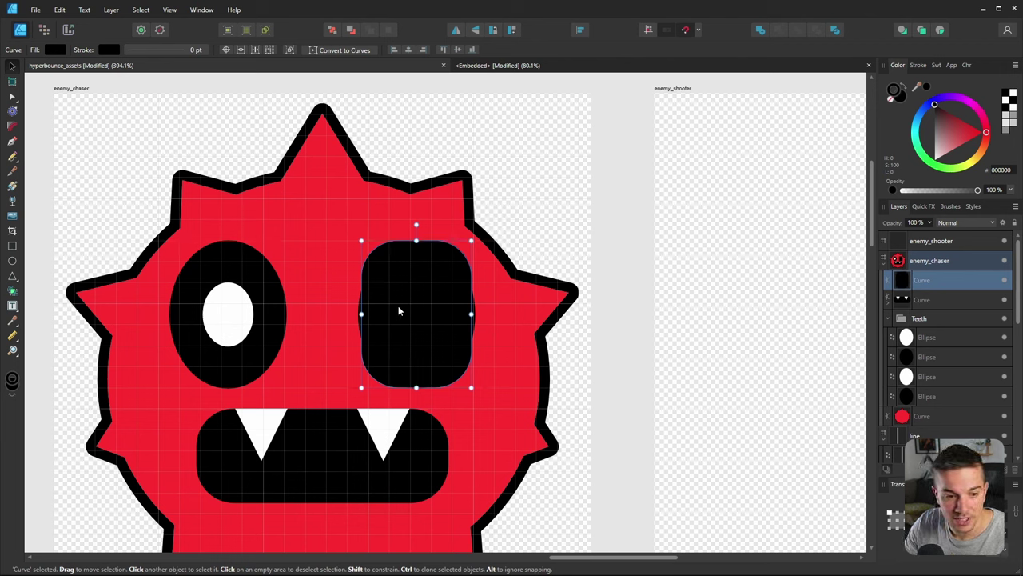
Send the rounded black shape behind the group of eye ellipses and hide the right eye's original black ellipse
click(332, 30)
click(371, 31)
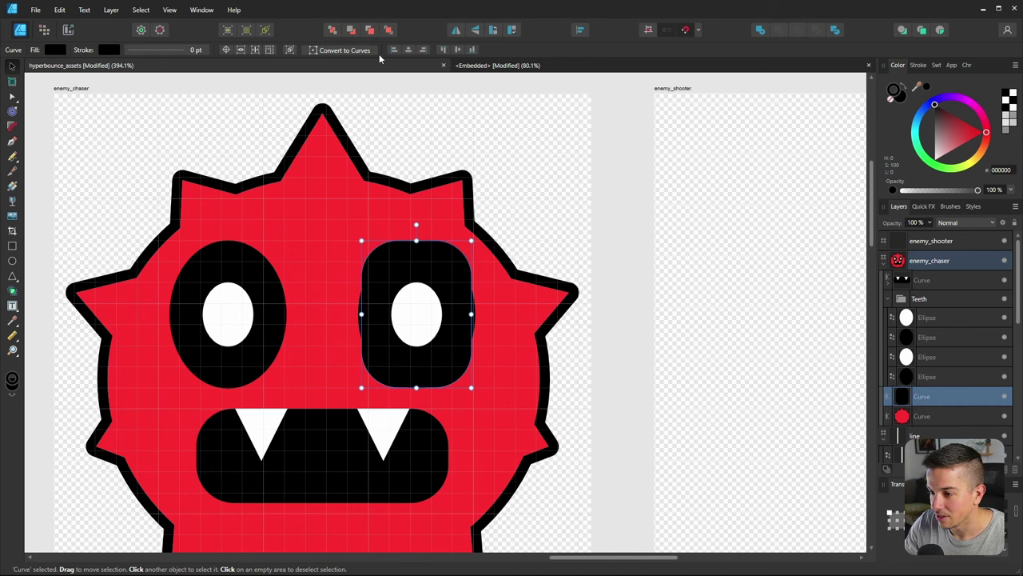
click(1005, 377)
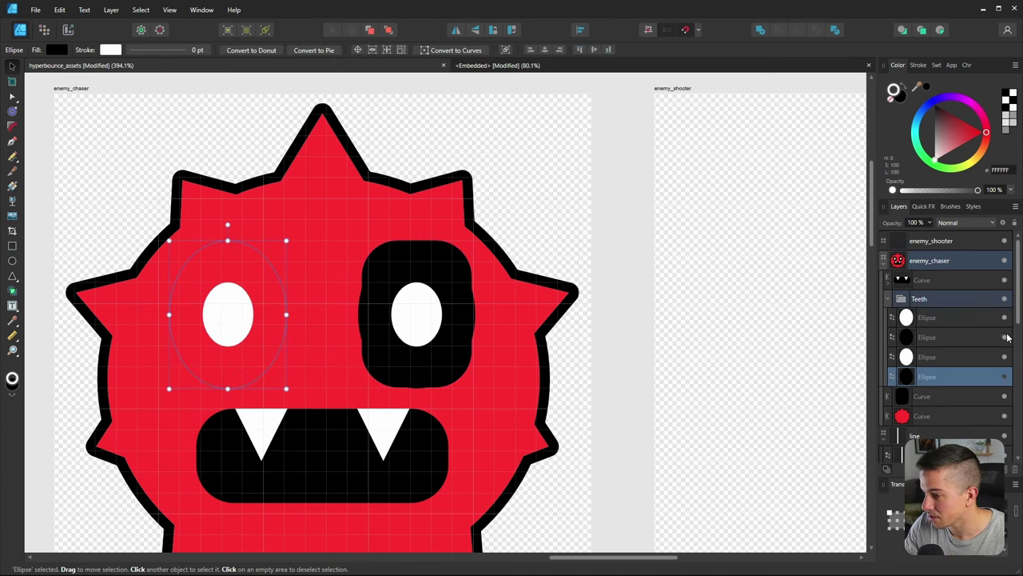
click(1005, 377)
ctrl+scroll(224, 331, down, 5)
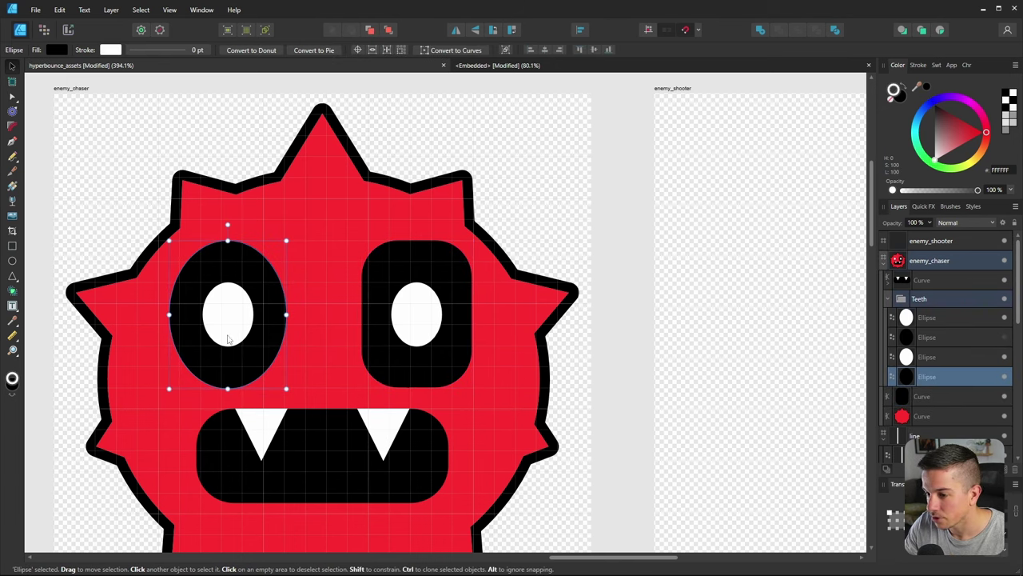
Copy the left eye's black ellipse and white pupil to the empty area beside the enemy_chaser artboard and recentre the copied pupil
click(342, 491)
ctrl+scroll(258, 362, up, 4)
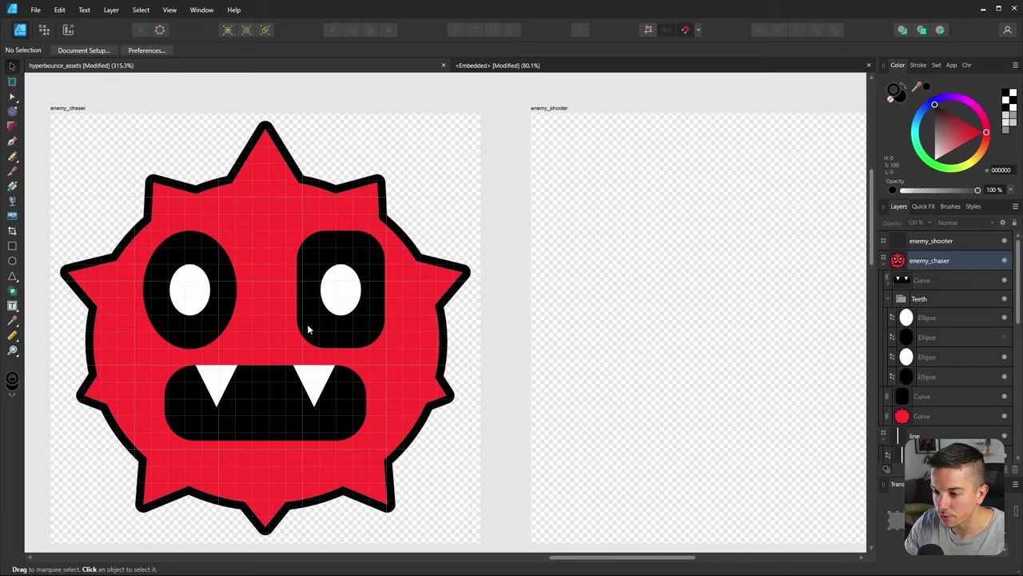
ctrl+scroll(362, 338, down, 2)
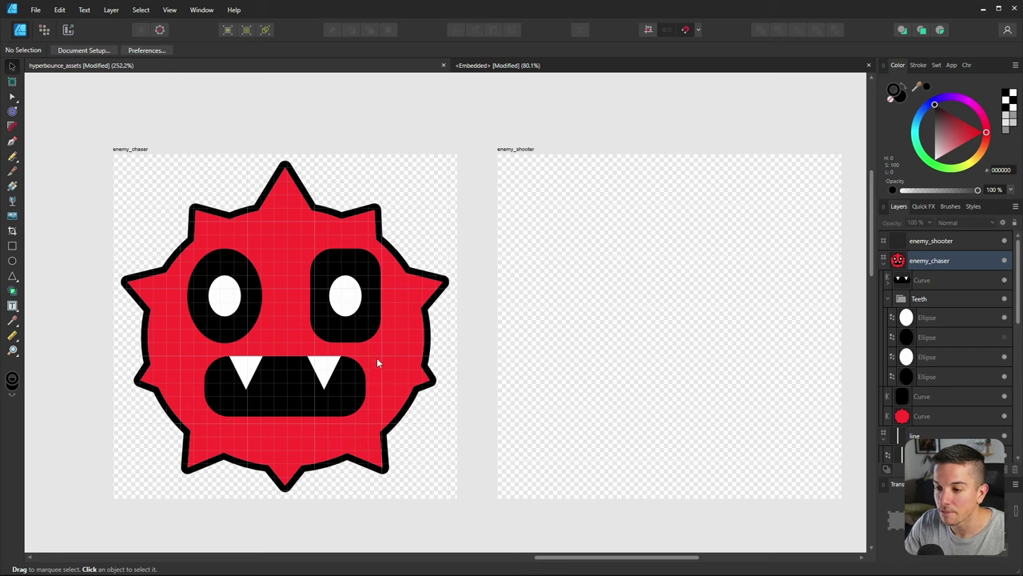
ctrl+scroll(303, 279, down, 4)
click(265, 286)
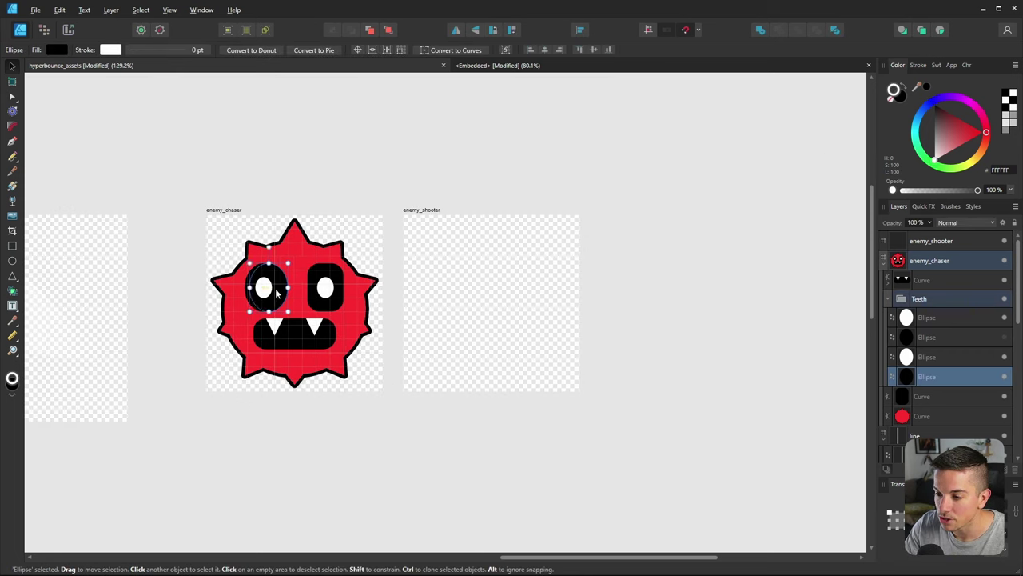
drag(277, 294, 184, 294)
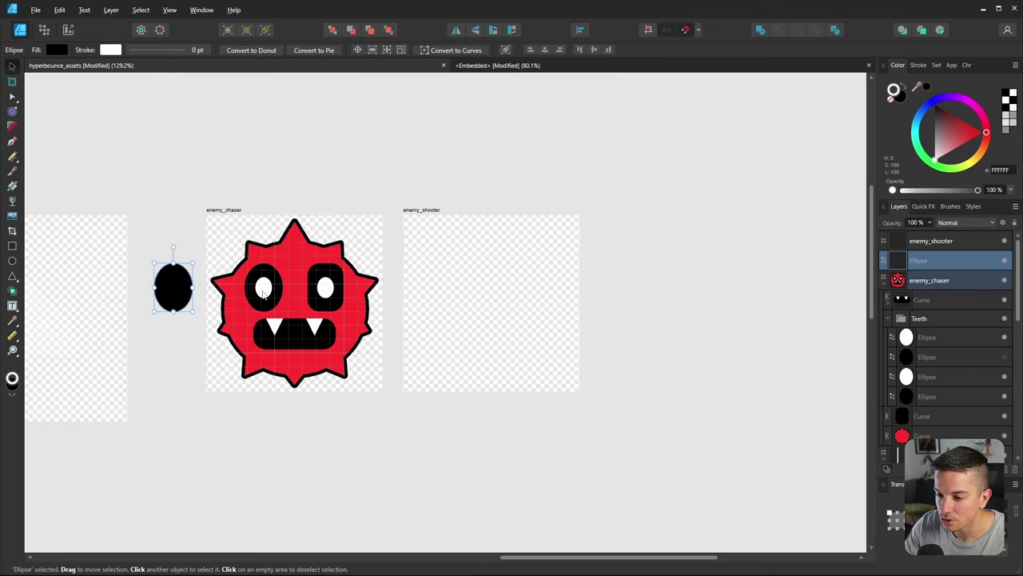
ctrl+scroll(264, 294, up, 6)
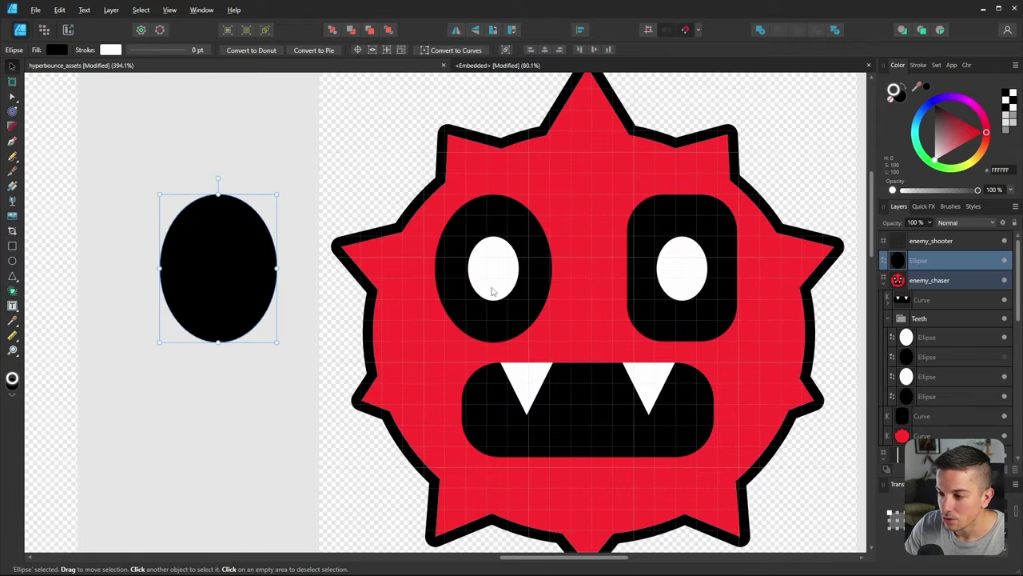
drag(497, 274, 221, 271)
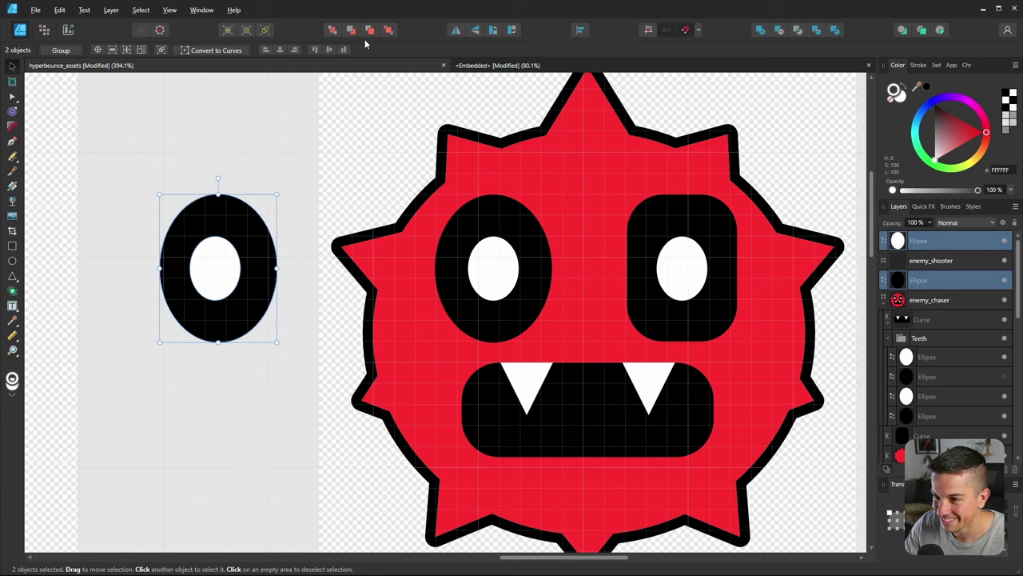
click(279, 155)
click(205, 274)
drag(212, 277, 219, 270)
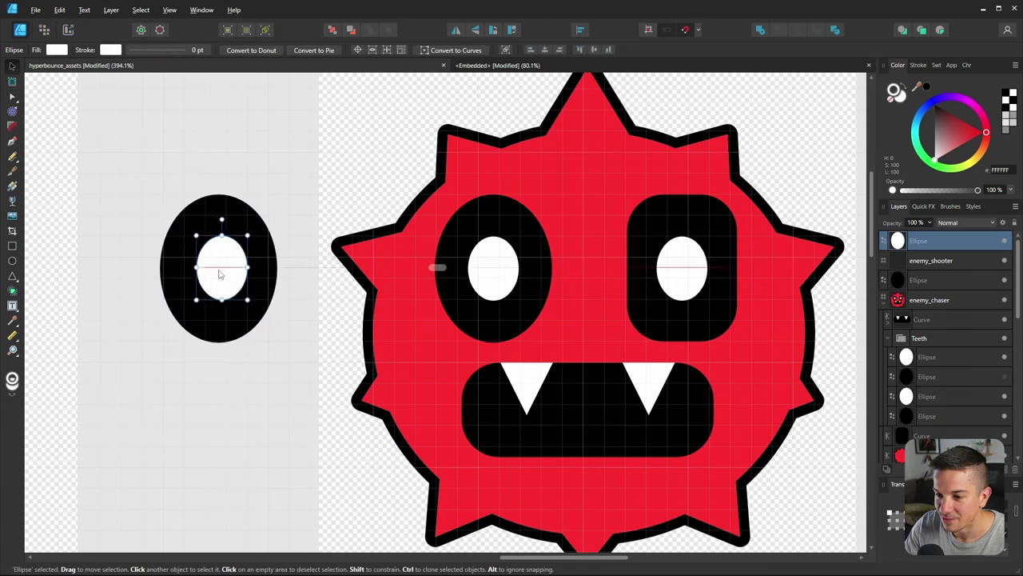
Draw a wide black rectangle above the copied eye and tilt it slightly counterclockwise as an eyebrow
click(12, 245)
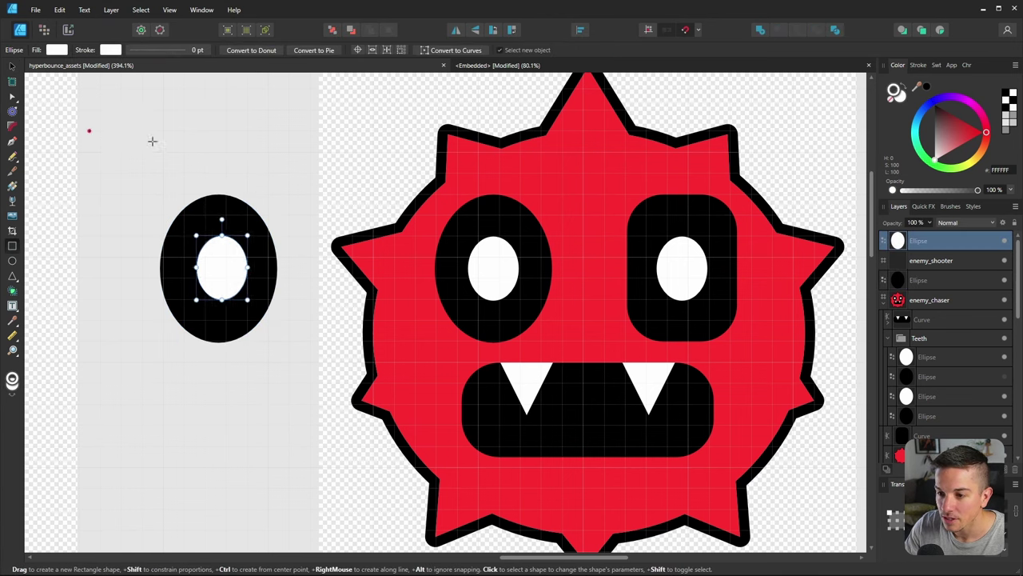
drag(89, 131, 310, 203)
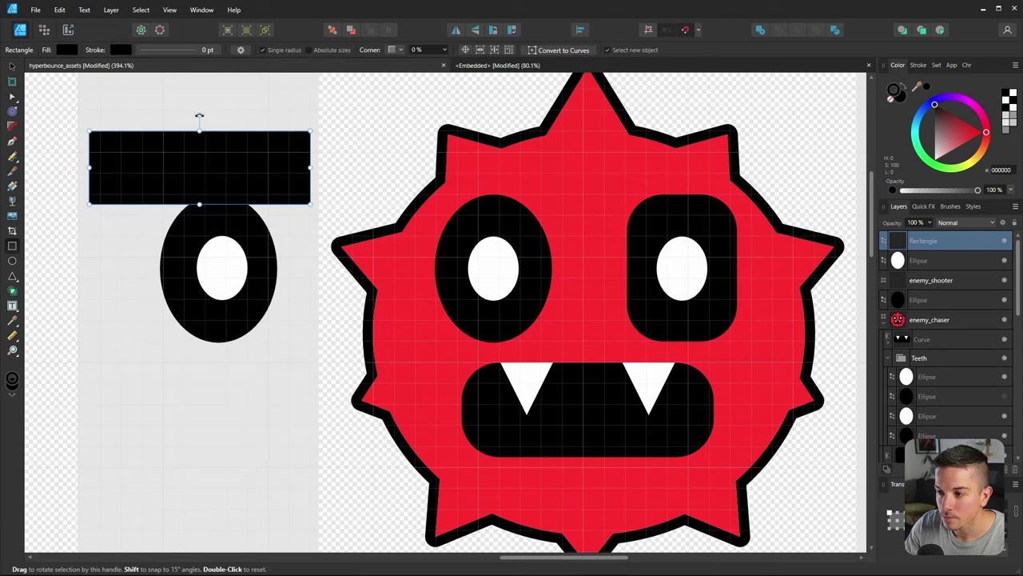
drag(205, 109, 201, 91)
ctrl+scroll(182, 228, down, 5)
ctrl+scroll(182, 228, up, 3)
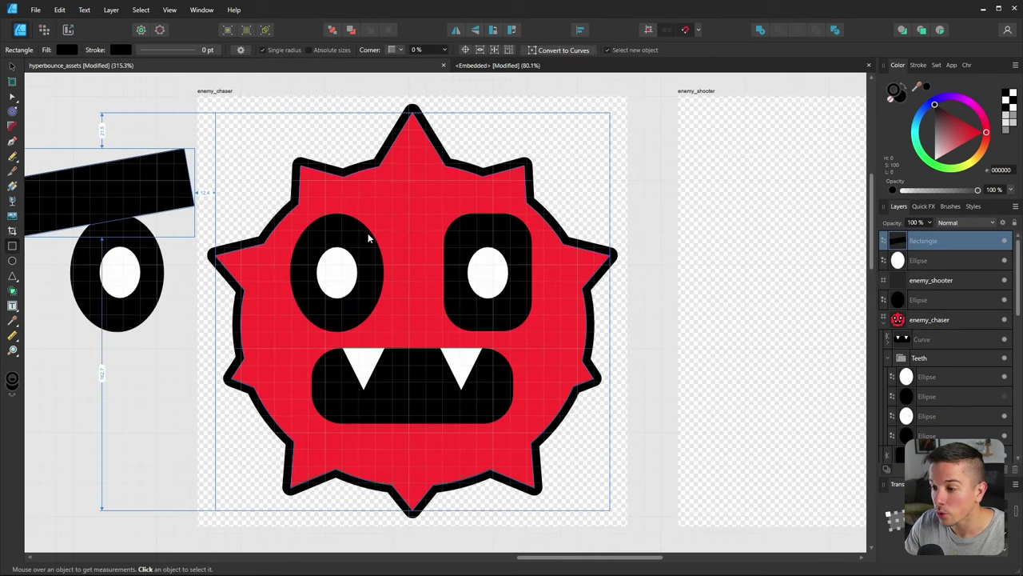
ctrl+scroll(381, 279, down, 3)
ctrl+scroll(438, 270, up, 2)
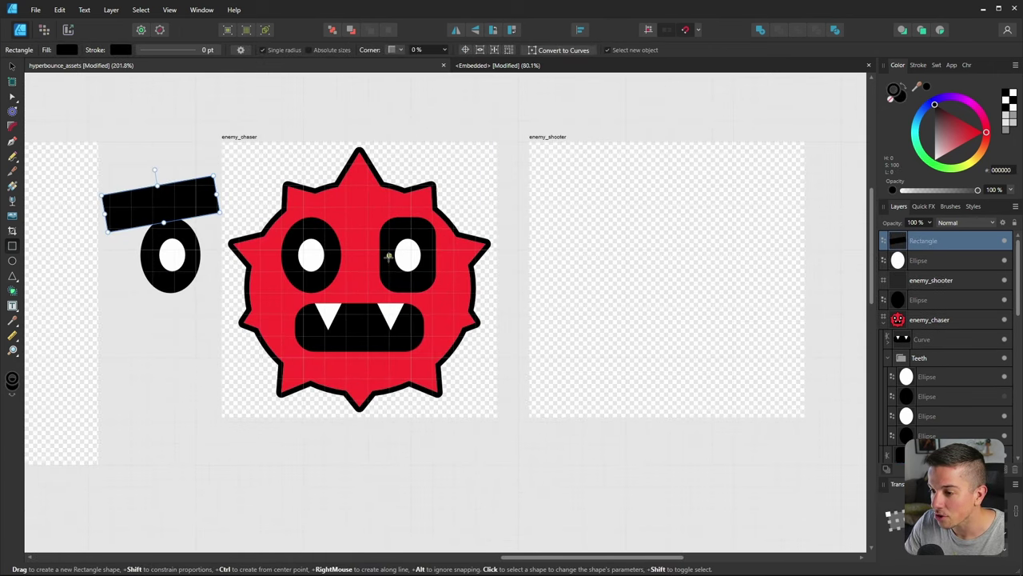
Move both eyes and the mouth together slightly down on the red face
click(391, 258)
key(v)
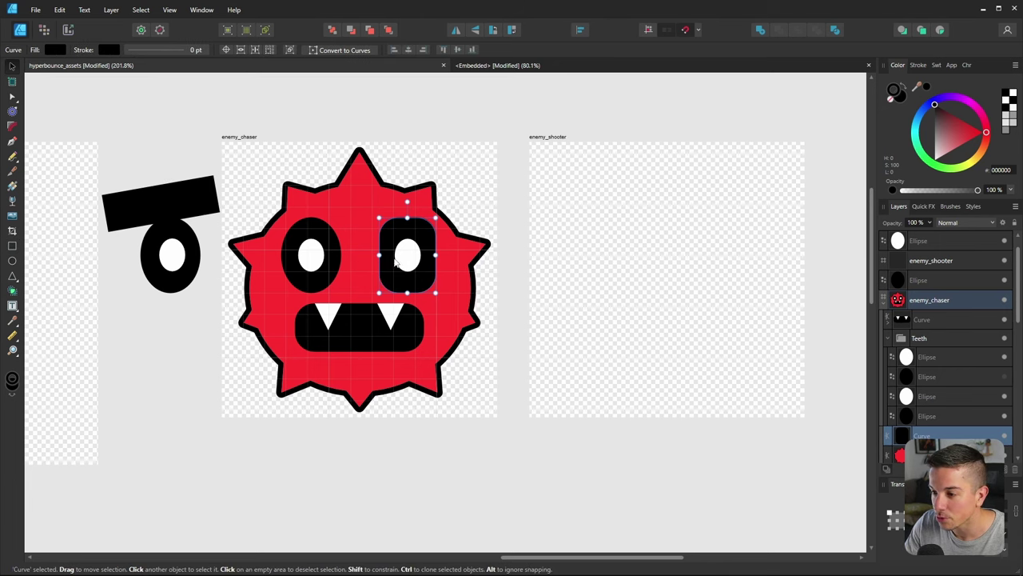
click(368, 343)
shift+click(368, 341)
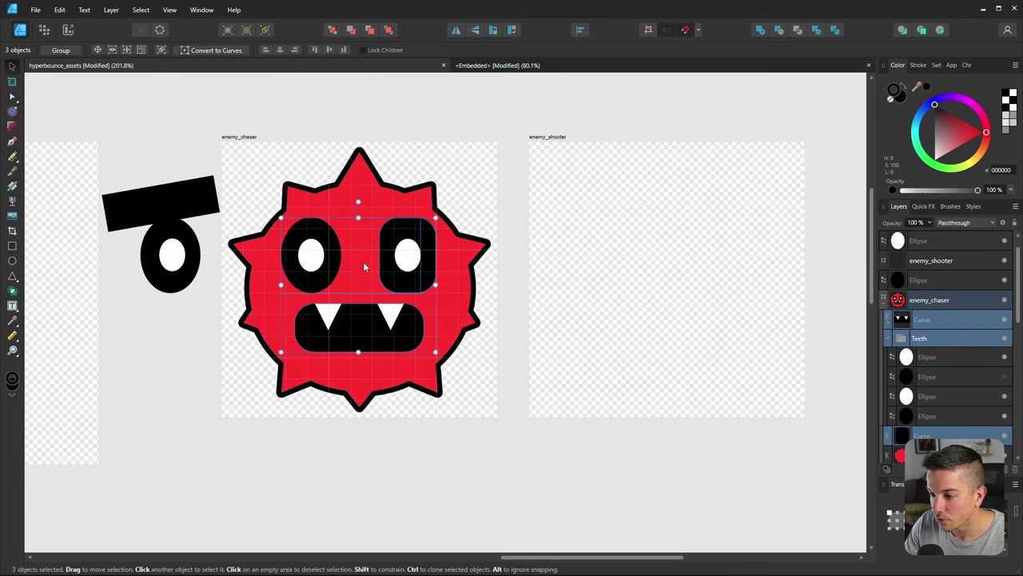
drag(363, 261, 364, 269)
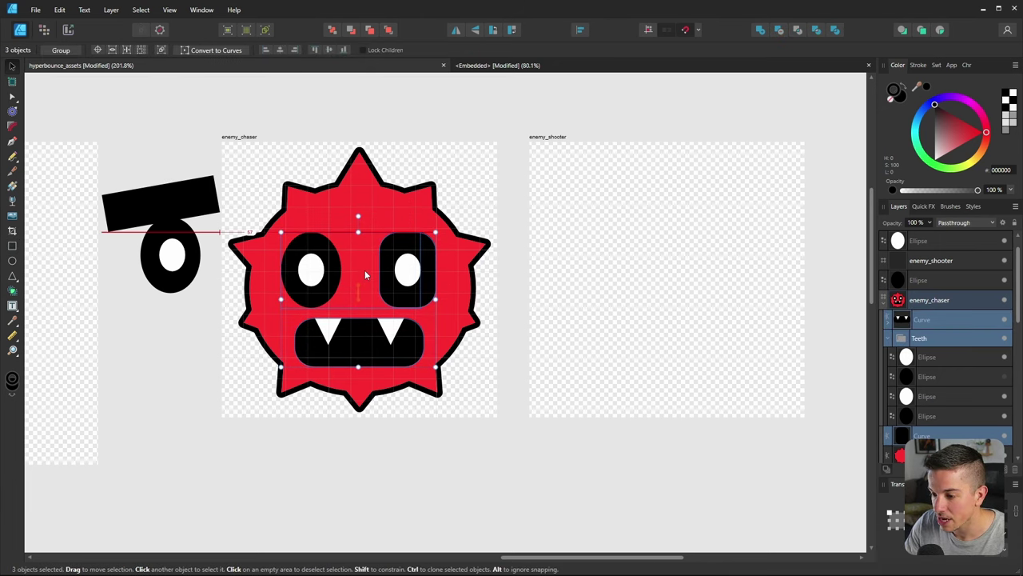
click(416, 491)
Copy the tilted eyebrow rectangle above the face's right eye and round all corners of the copy
ctrl+scroll(318, 207, up, 1)
click(115, 210)
ctrl+drag(114, 209, 431, 223)
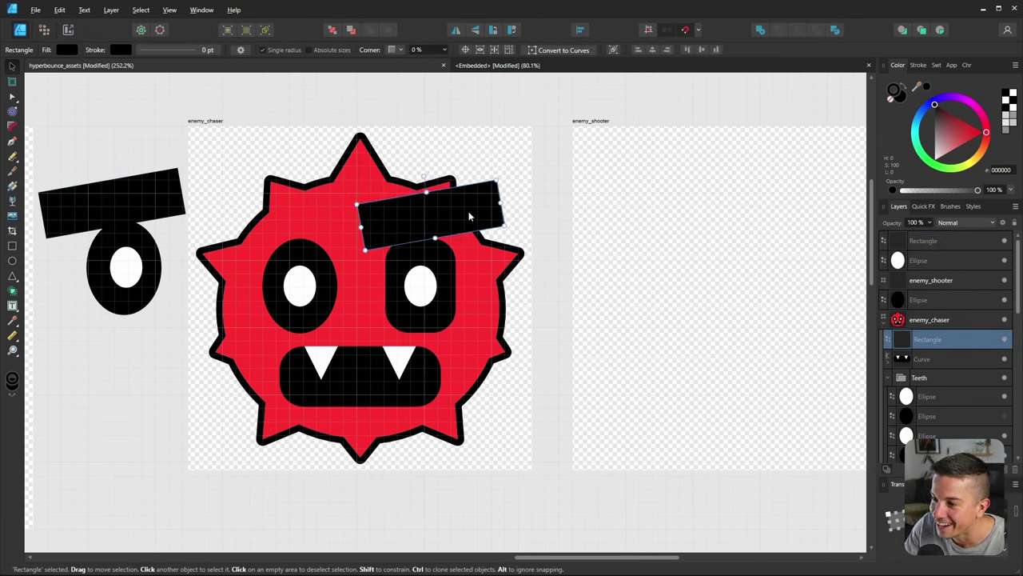
click(12, 125)
drag(376, 155, 565, 304)
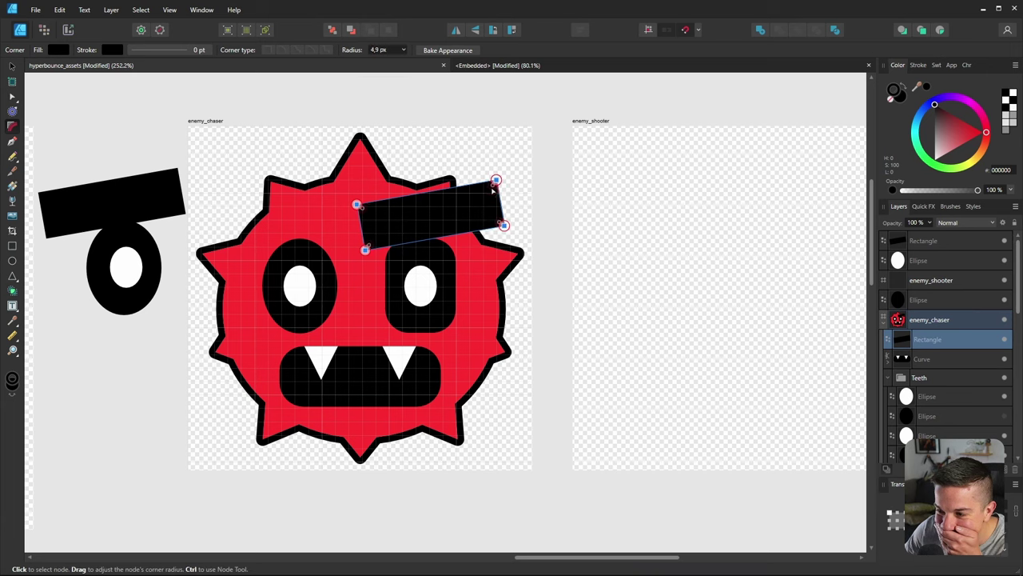
drag(497, 182, 488, 192)
click(12, 64)
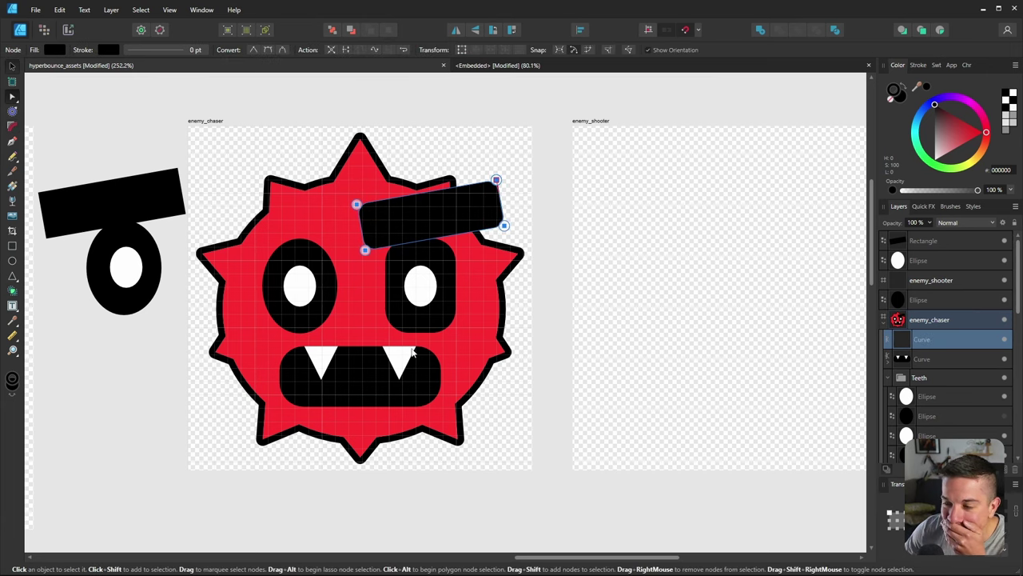
Raise the upper outer corner of the right eyebrow so it becomes thicker towards its outer end
ctrl+scroll(320, 192, down, 4)
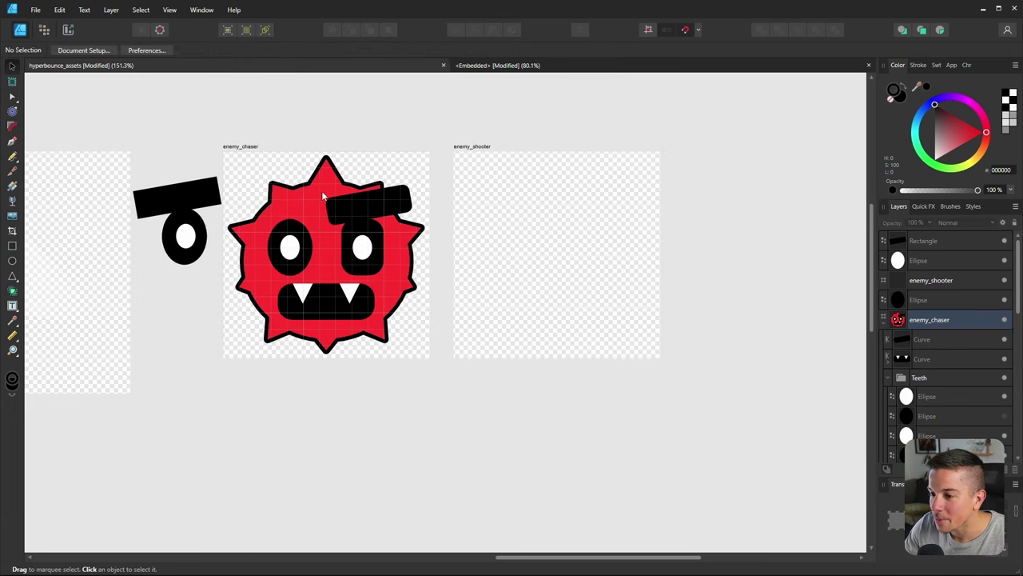
ctrl+scroll(406, 204, up, 6)
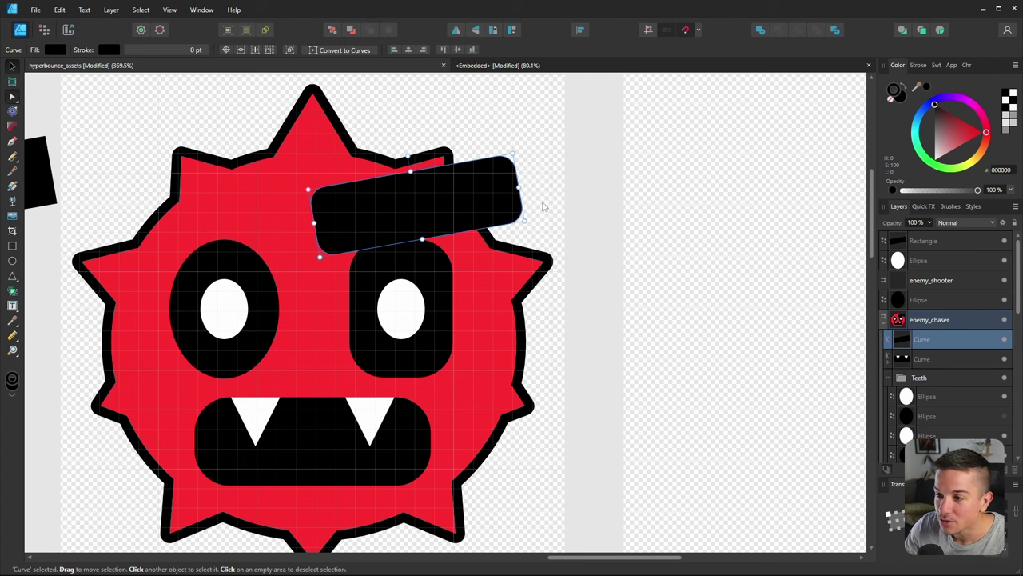
key(a)
drag(512, 152, 508, 127)
click(12, 67)
Duplicate the right eyebrow, flip the copy horizontally and place it above the left eye
drag(395, 212, 244, 230)
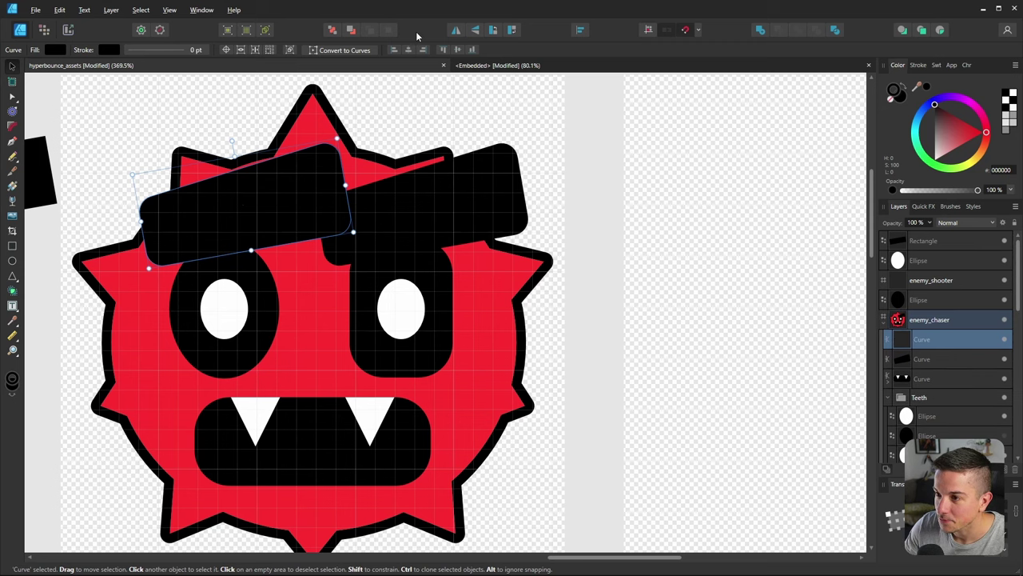
click(456, 29)
drag(232, 192, 190, 192)
ctrl+scroll(262, 296, down, 3)
click(355, 440)
ctrl+scroll(307, 349, up, 2)
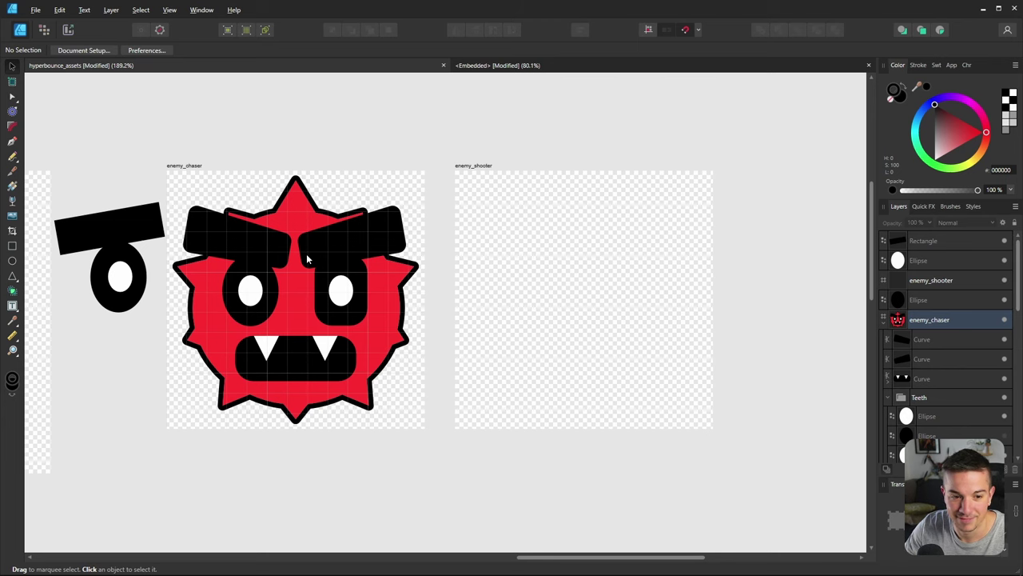
Move both eyebrows down until they cover the tops of the white pupils
ctrl+scroll(318, 262, up, 3)
click(375, 233)
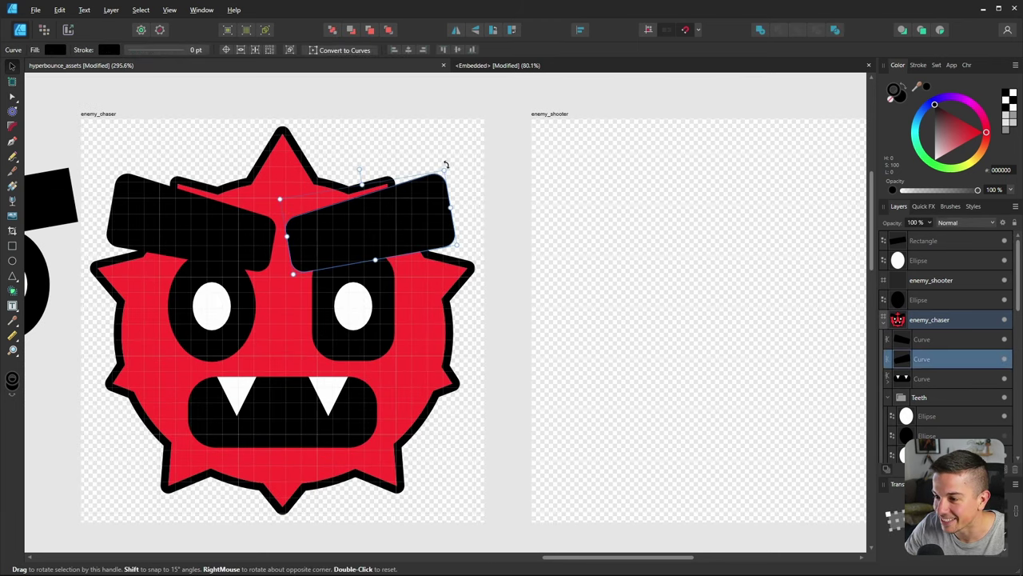
drag(366, 229, 366, 244)
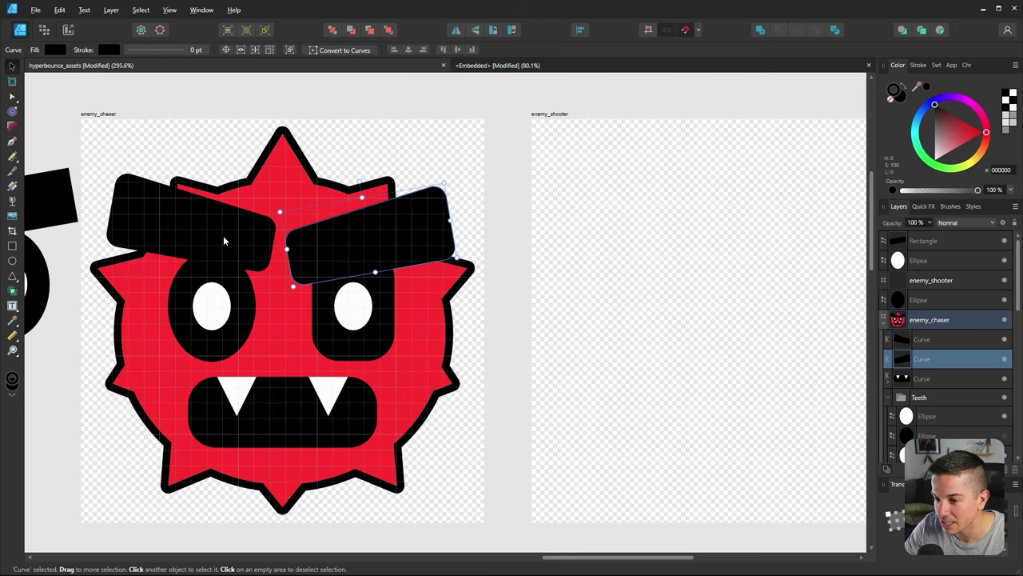
drag(231, 244, 231, 256)
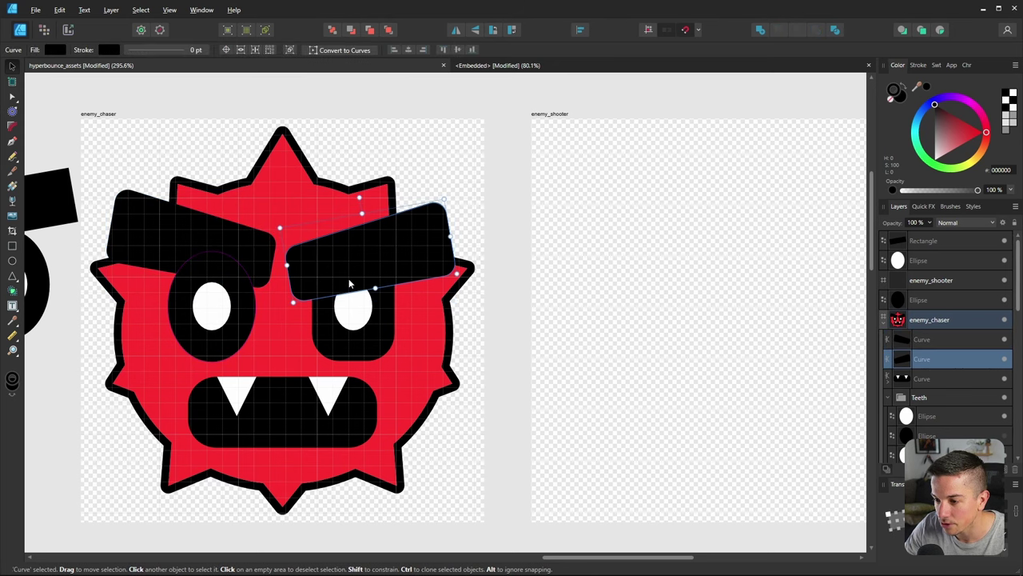
ctrl+scroll(256, 331, down, 4)
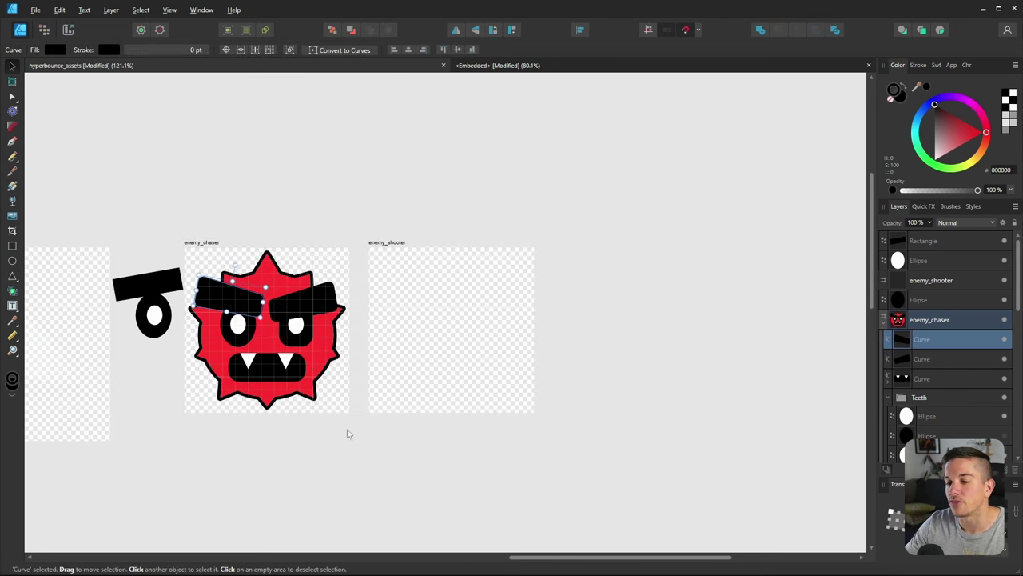
click(347, 431)
Rotate the right eyebrow to a steeper angle and move it slightly up over the eye
ctrl+scroll(232, 302, up, 3)
click(246, 299)
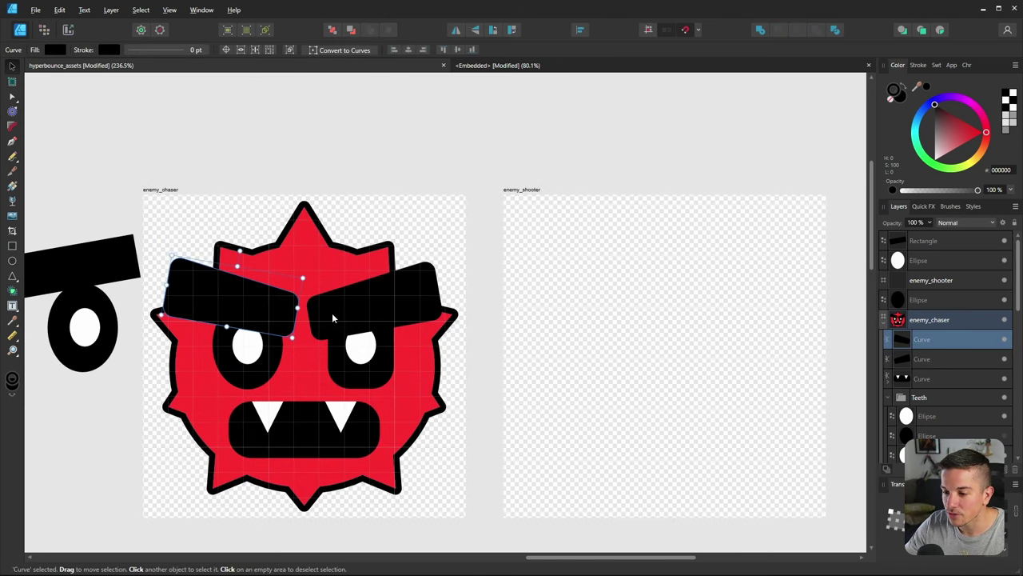
click(362, 314)
key(ctrl+d)
ctrl+scroll(261, 327, down, 4)
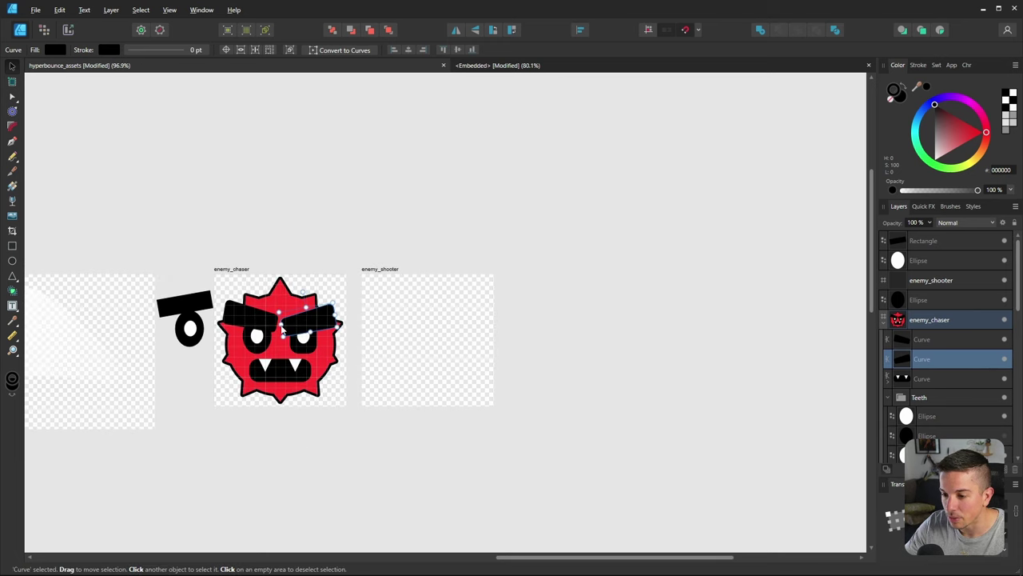
ctrl+scroll(311, 281, up, 2)
click(318, 286)
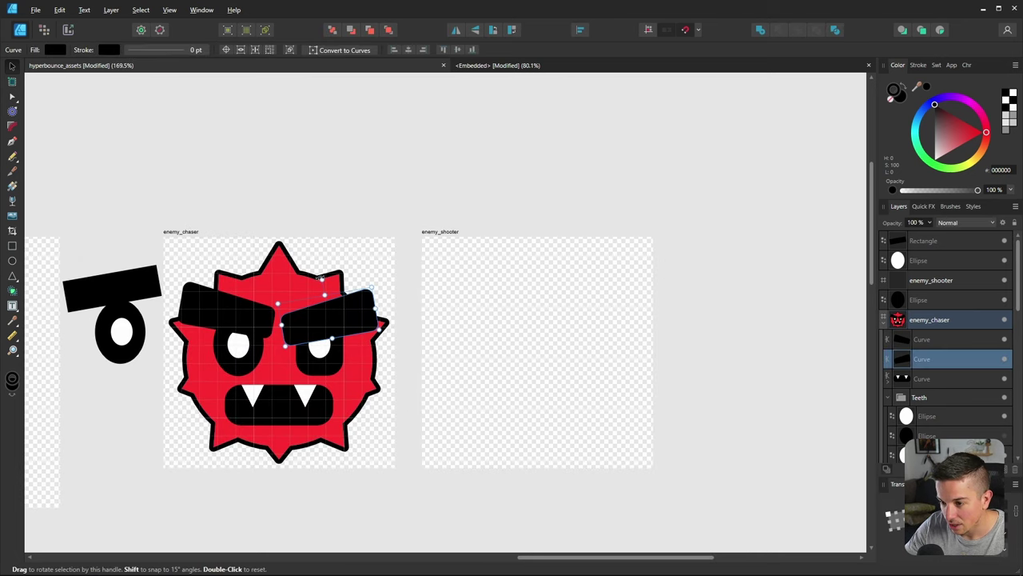
drag(320, 278, 322, 277)
click(222, 316)
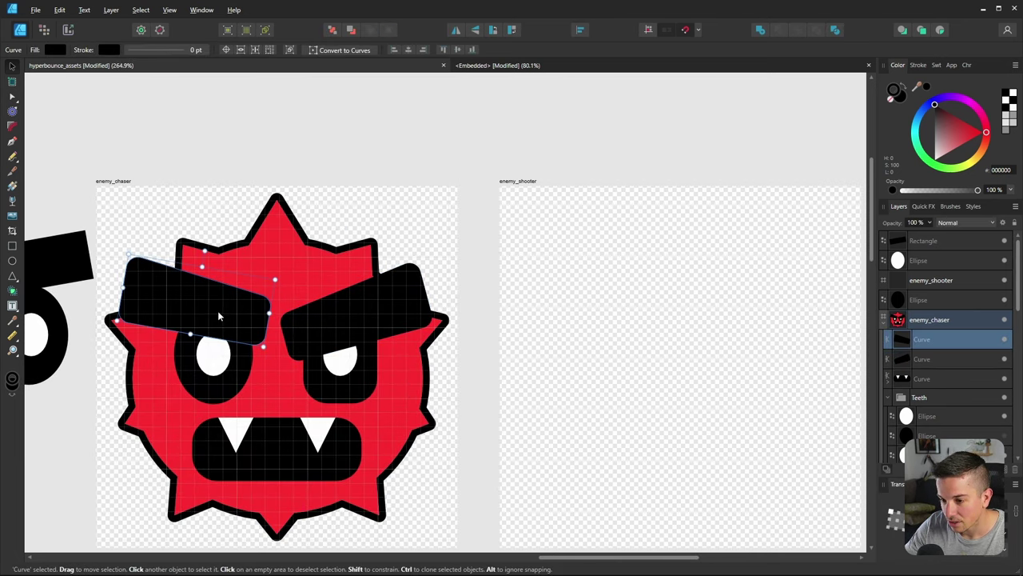
click(367, 326)
drag(336, 330, 352, 322)
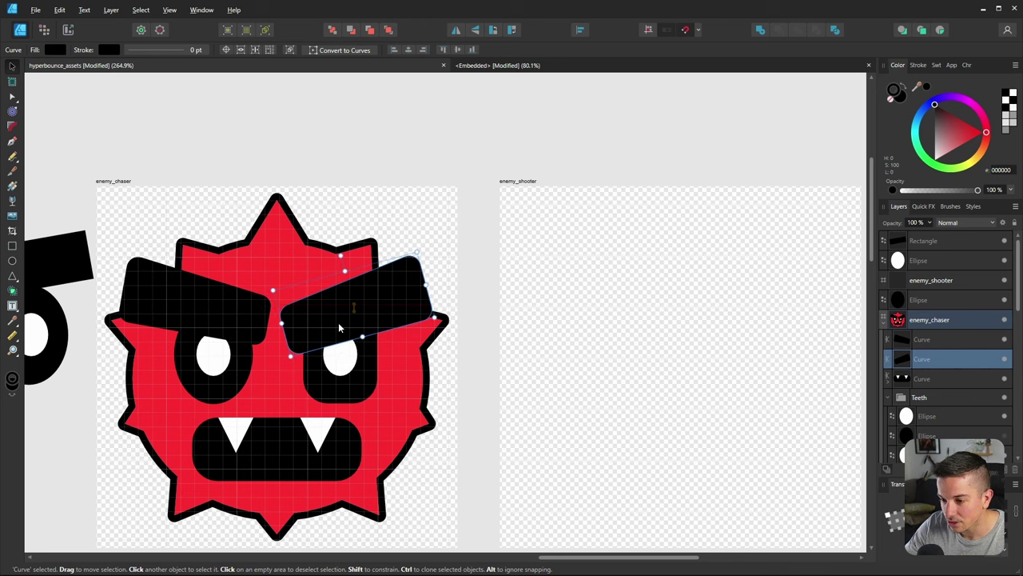
Rotate the left eyebrow to a slightly steeper angle so its slope mirrors the right eyebrow
ctrl+scroll(260, 322, down, 5)
click(212, 311)
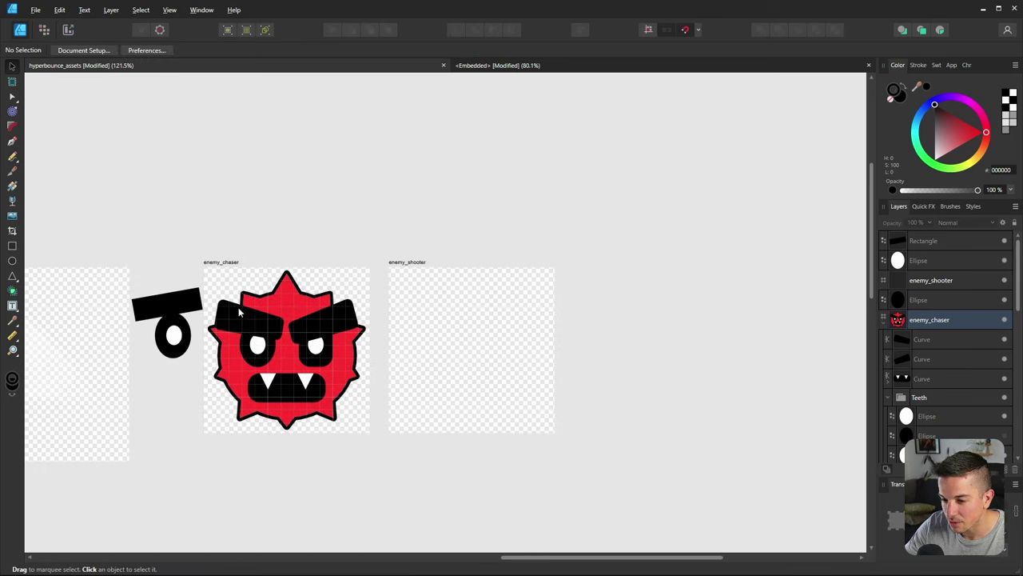
ctrl+scroll(231, 310, up, 5)
click(238, 271)
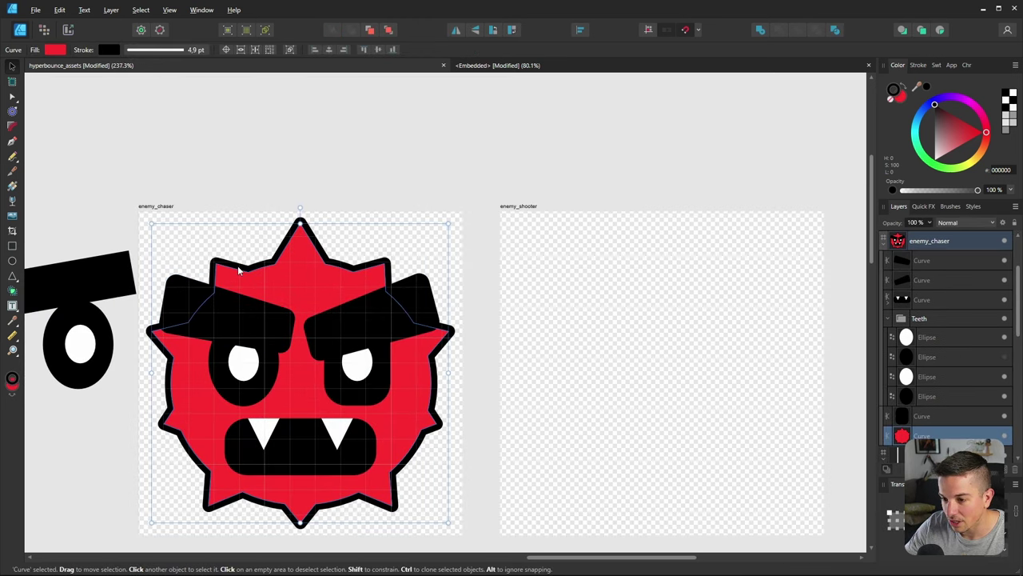
click(233, 325)
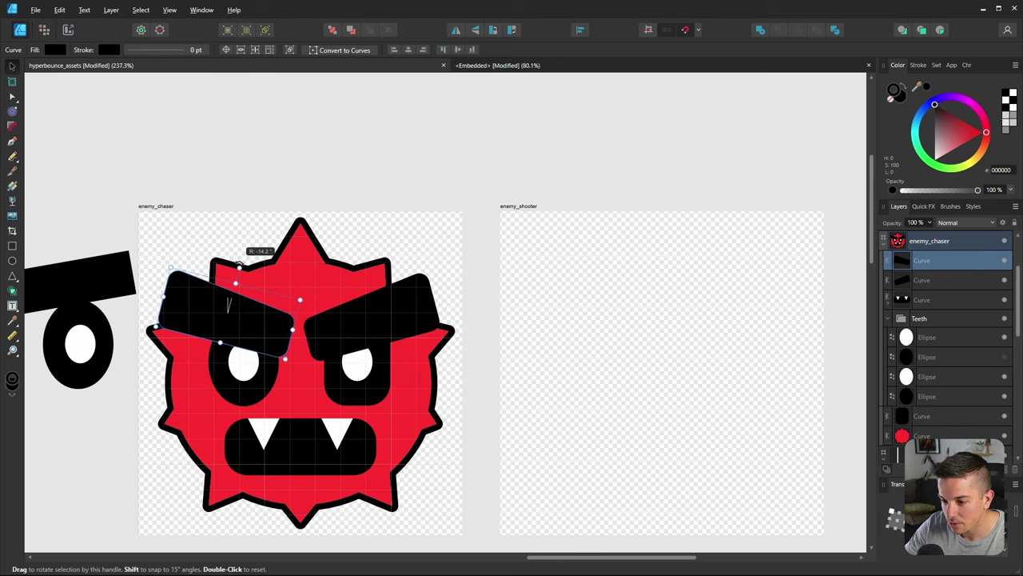
ctrl+scroll(226, 312, down, 5)
ctrl+scroll(226, 312, down, 2)
click(258, 434)
ctrl+scroll(229, 332, up, 4)
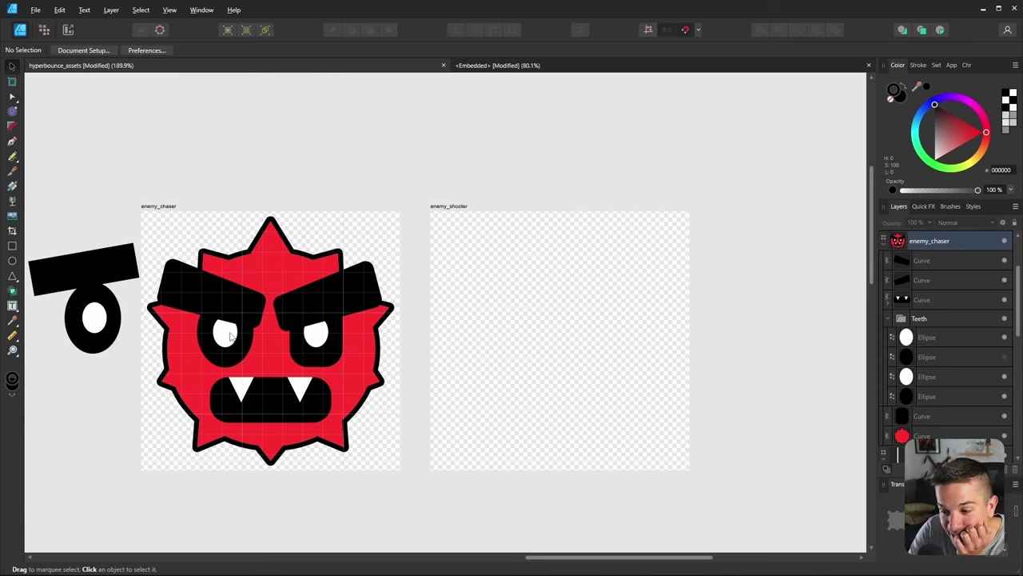
Fill the rounded shape behind the right pupil with dark blue 1E006B
click(332, 354)
ctrl+scroll(332, 354, up, 4)
mouse_move(942, 103)
mouse_down()
mouse_move(967, 97)
mouse_move(937, 99)
mouse_move(919, 115)
mouse_move(974, 88)
mouse_move(944, 94)
mouse_move(924, 132)
mouse_up()
key(ctrl+0)
ctrl+scroll(230, 301, down, 3)
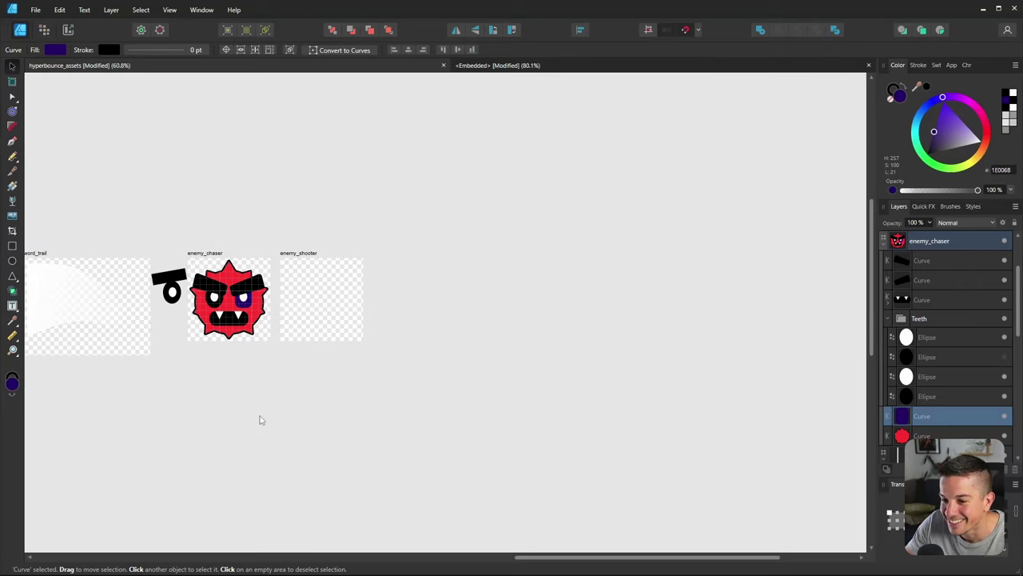
click(259, 418)
ctrl+scroll(209, 283, up, 5)
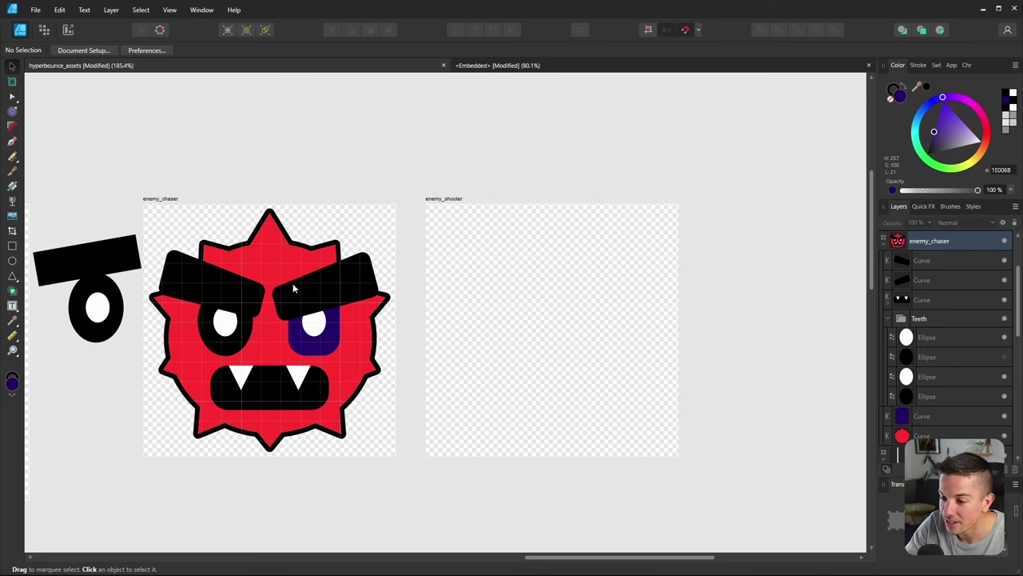
ctrl+scroll(272, 487, up, 1)
ctrl+scroll(302, 394, down, 6)
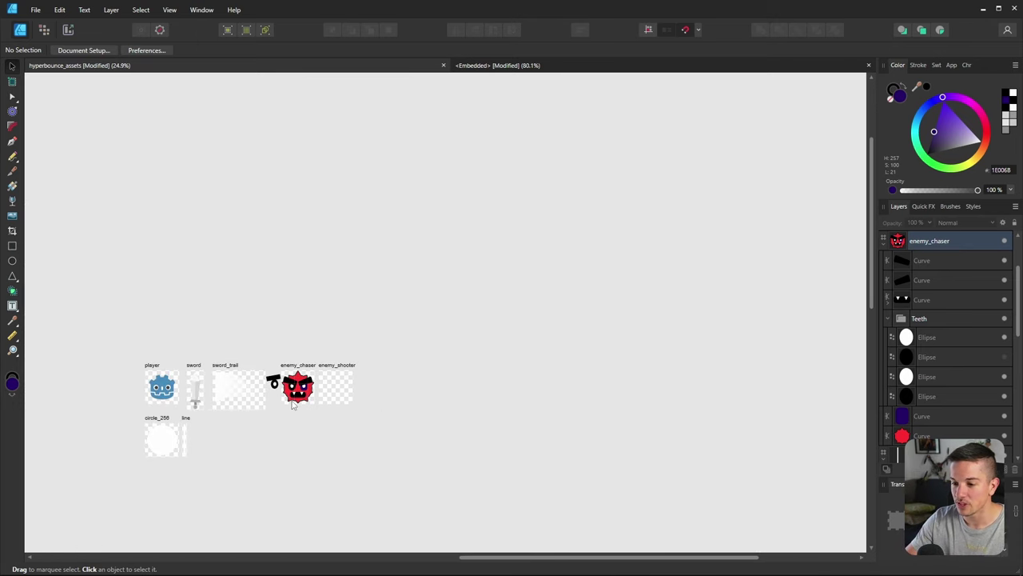
ctrl+scroll(295, 399, up, 7)
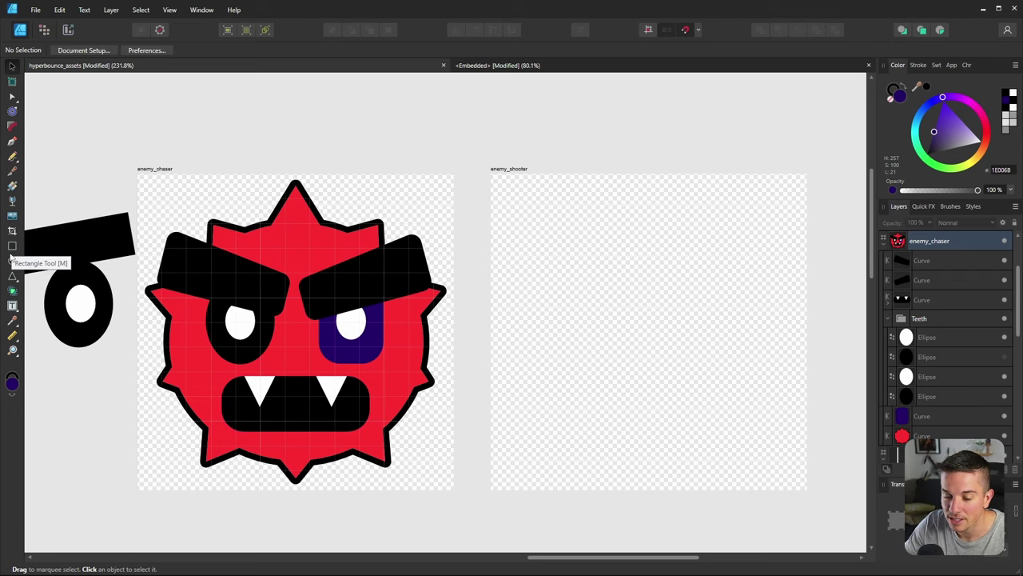
Draw a shallow V-shaped open curve beneath the right eye with the Pen tool and set its stroke width to 9 pt
click(12, 141)
ctrl+scroll(299, 335, up, 1)
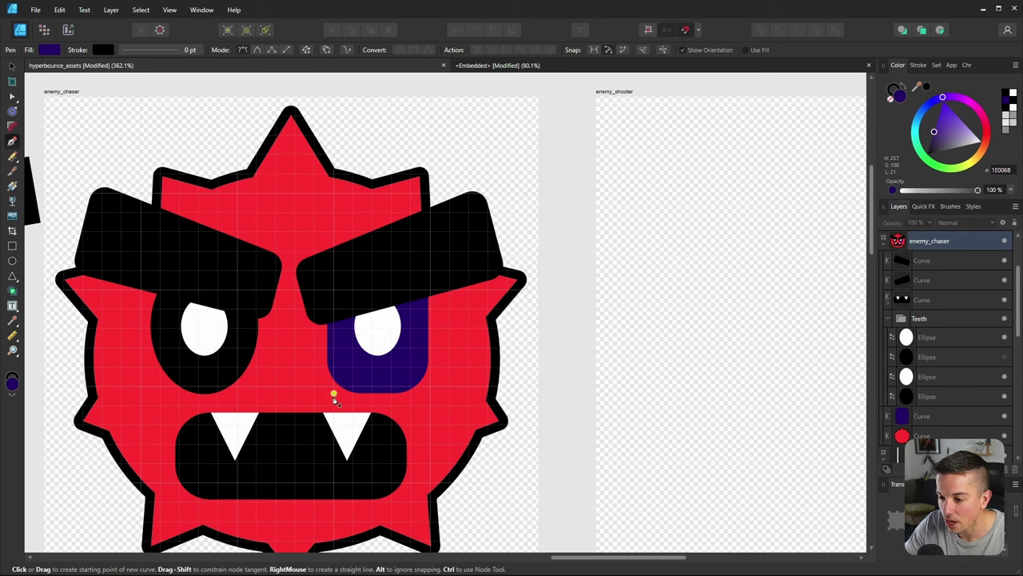
click(313, 387)
drag(428, 404, 442, 387)
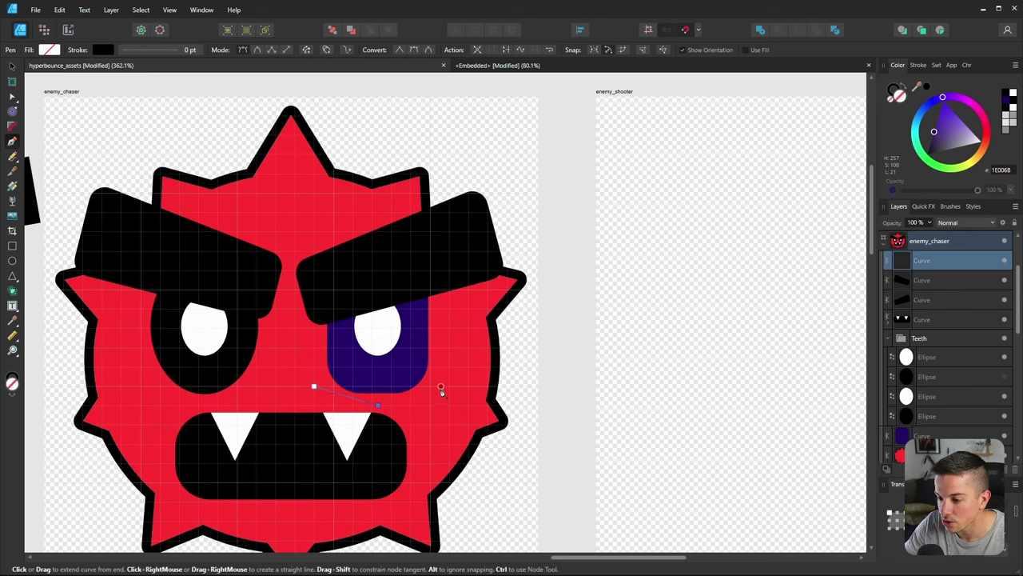
click(920, 64)
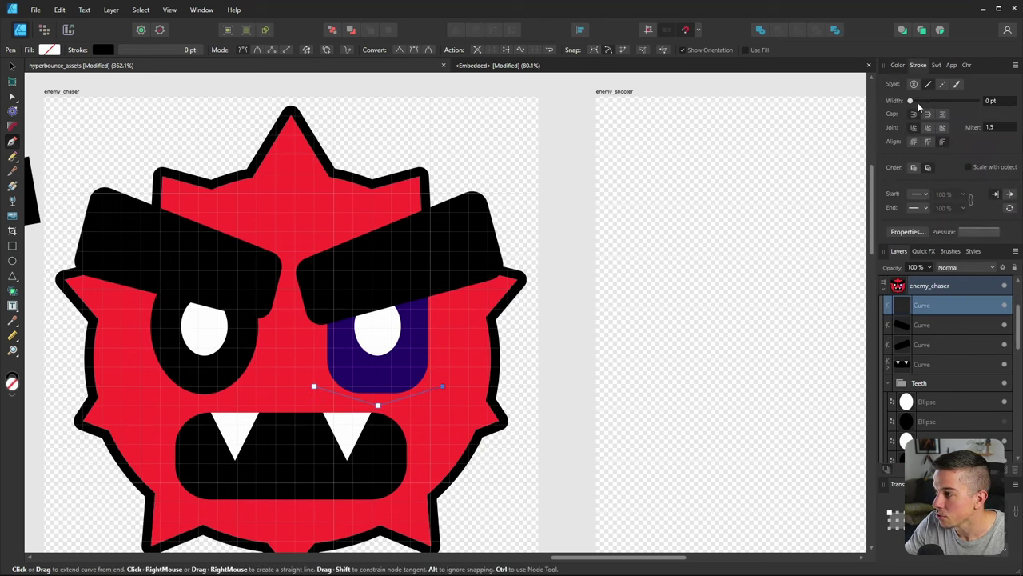
drag(909, 102, 936, 101)
ctrl+scroll(426, 272, down, 3)
ctrl+scroll(404, 344, up, 3)
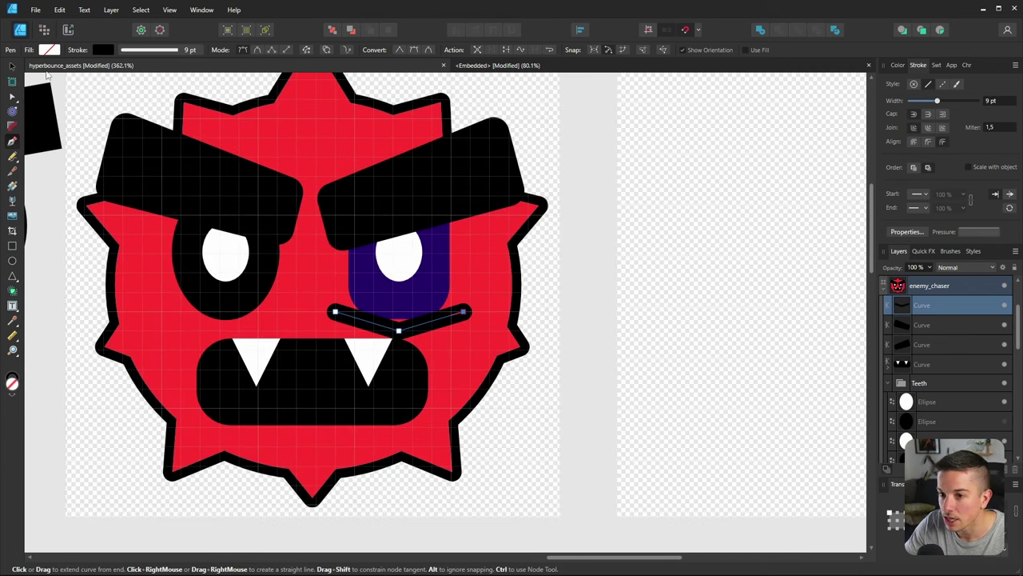
Convert the middle node of the under-eye curve to smooth and thicken its stroke to 16.3 pt
key(a)
click(398, 330)
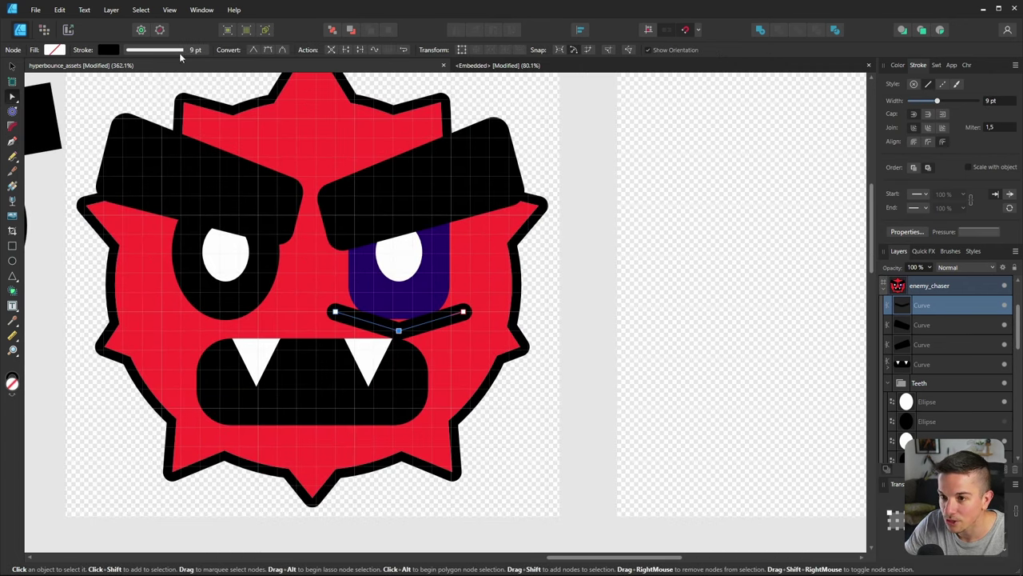
click(269, 49)
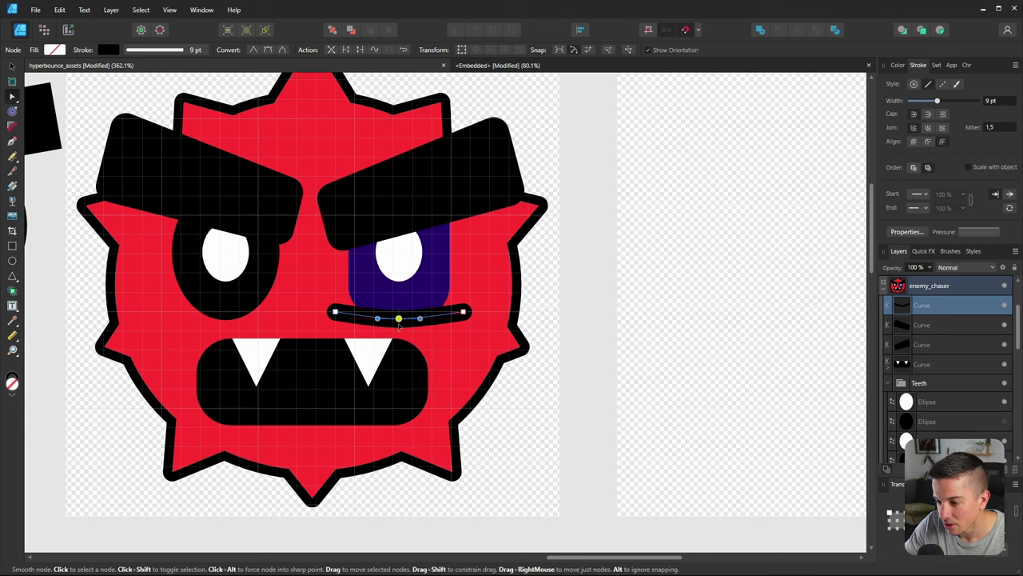
ctrl+scroll(342, 323, up, 2)
ctrl+scroll(341, 324, up, 1)
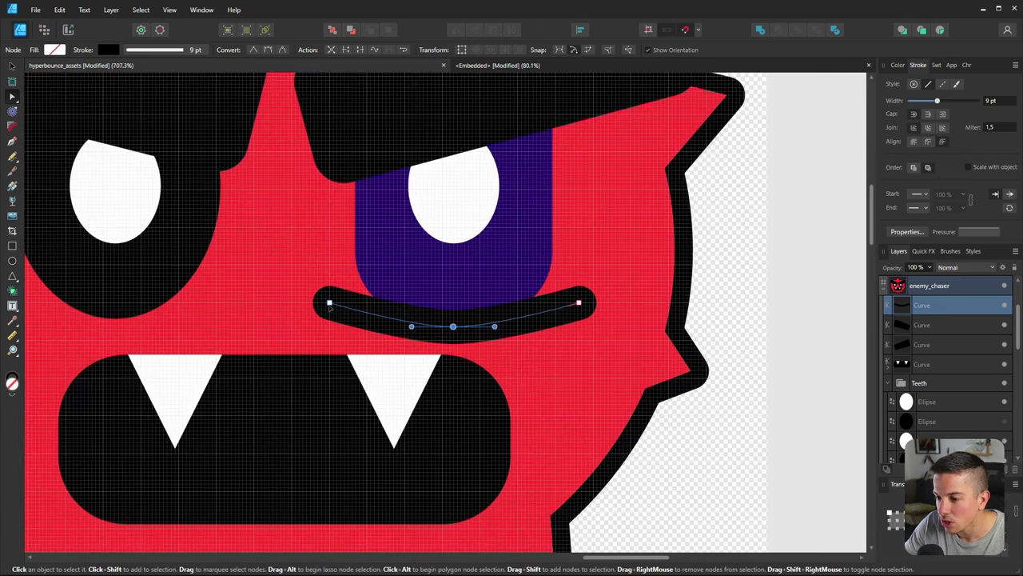
drag(917, 104, 944, 102)
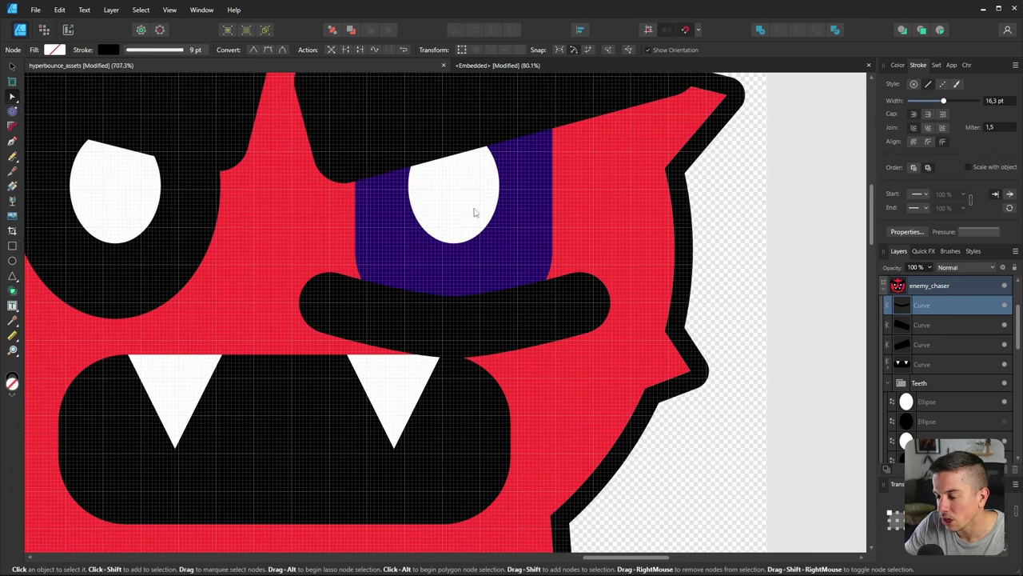
ctrl+scroll(324, 264, down, 5)
Shrink the fanged mouth to about 105 × 39 px and move it down, centred in the lower face
click(13, 66)
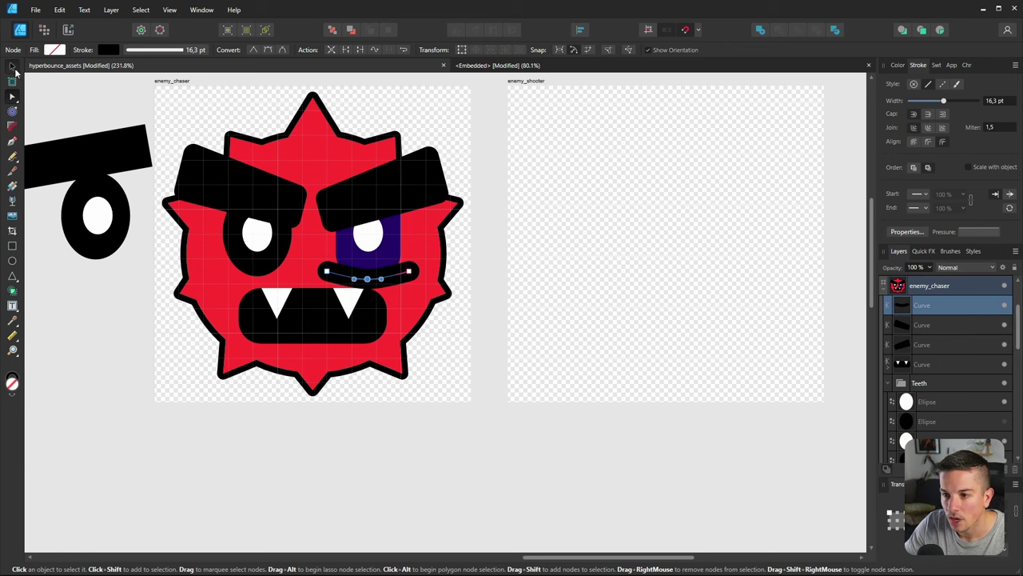
click(311, 320)
ctrl+scroll(331, 329, up, 2)
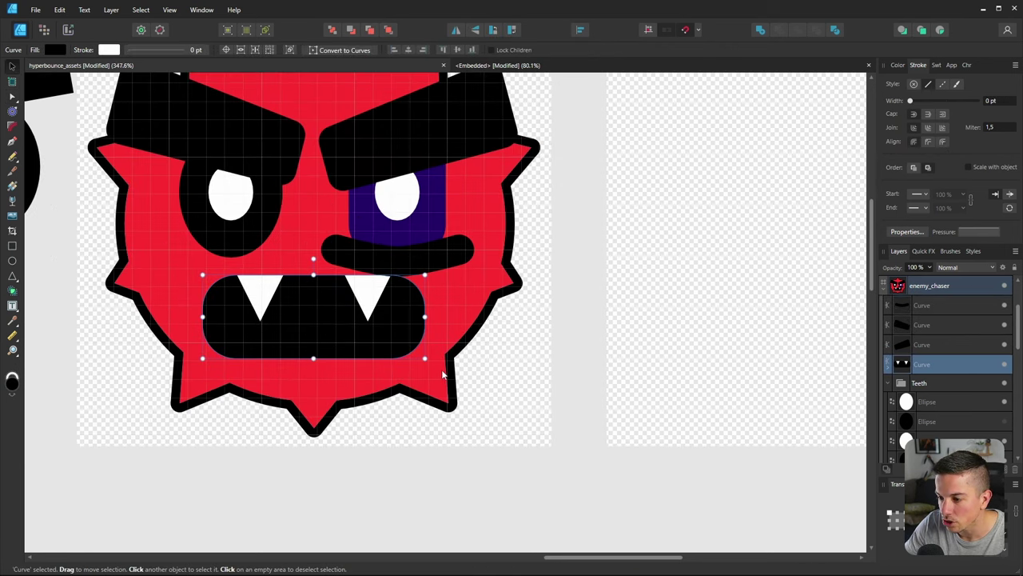
mouse_move(424, 357)
mouse_down()
mouse_move(398, 345)
mouse_move(404, 351)
mouse_up()
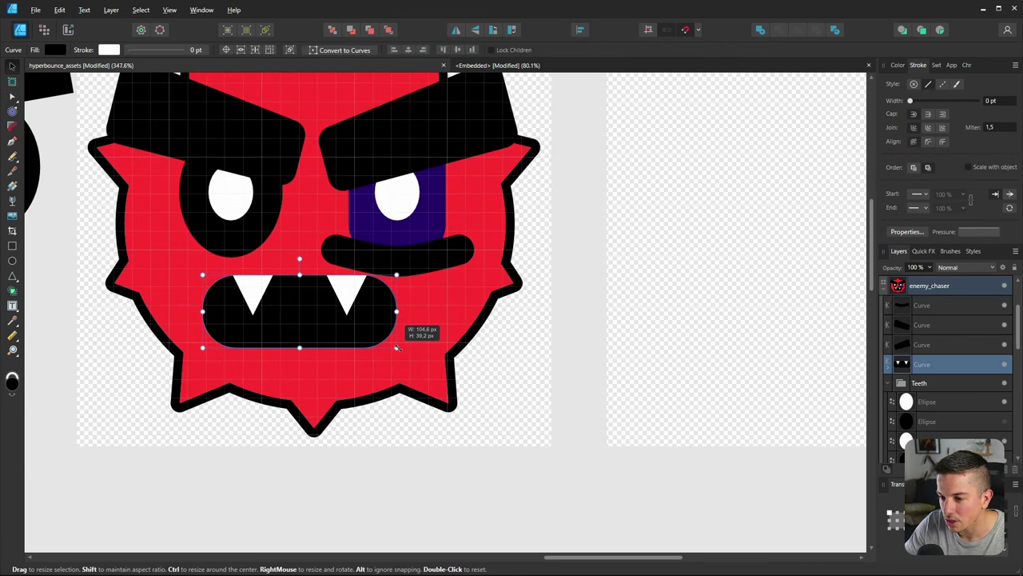
drag(319, 317, 335, 340)
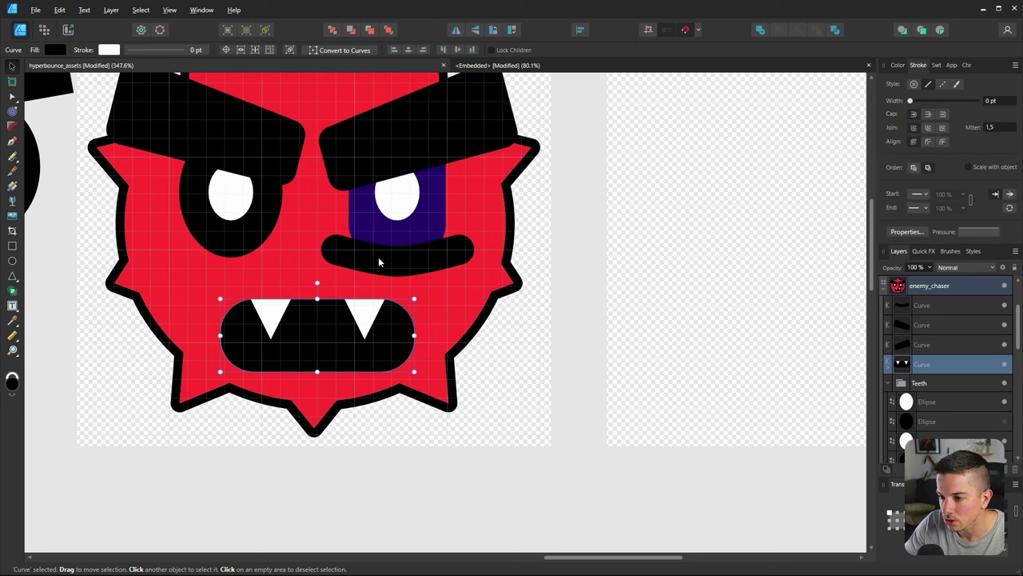
Move the under-eye curve slightly up over the right eye's lower edge and place a copy beneath the left eye
click(385, 259)
ctrl+scroll(388, 252, up, 3)
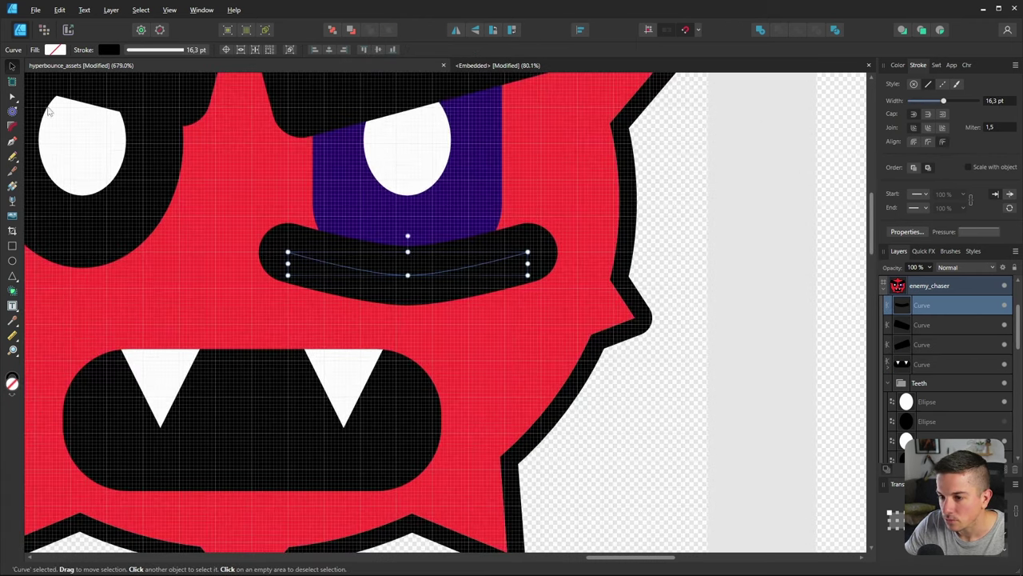
drag(429, 275, 426, 255)
ctrl+scroll(499, 332, down, 4)
drag(468, 292, 334, 298)
ctrl+scroll(334, 298, down, 5)
click(345, 434)
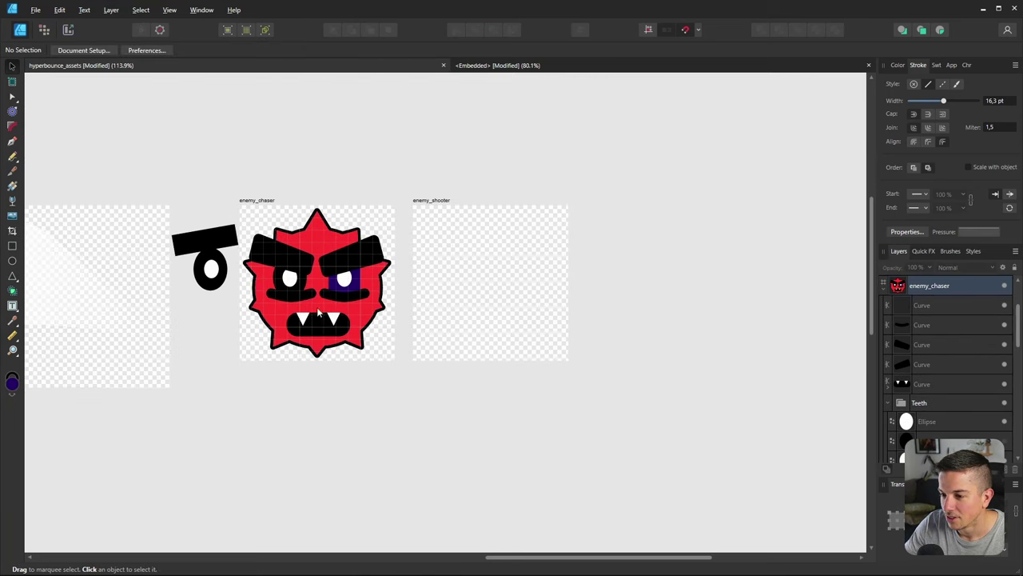
Fill the left eye's outer ellipse with white and its pupil with black
ctrl+scroll(339, 310, up, 4)
ctrl+scroll(379, 310, up, 4)
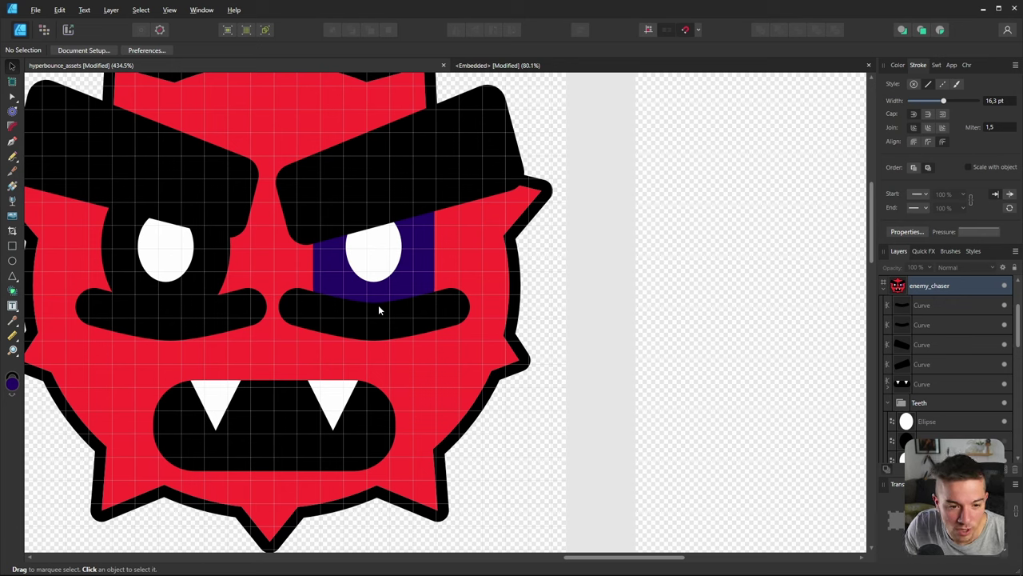
click(171, 262)
double_click(181, 272)
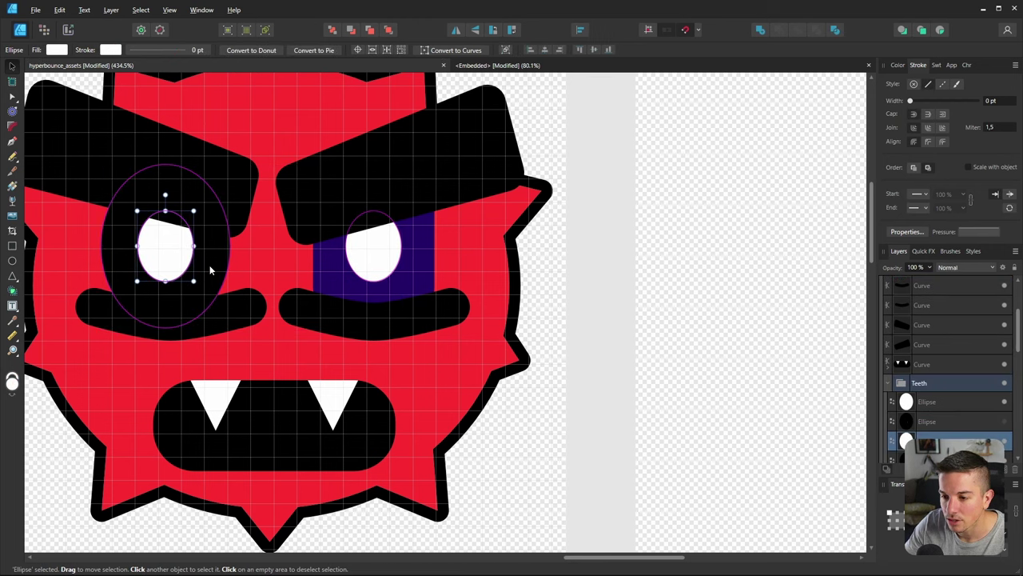
click(898, 65)
click(945, 120)
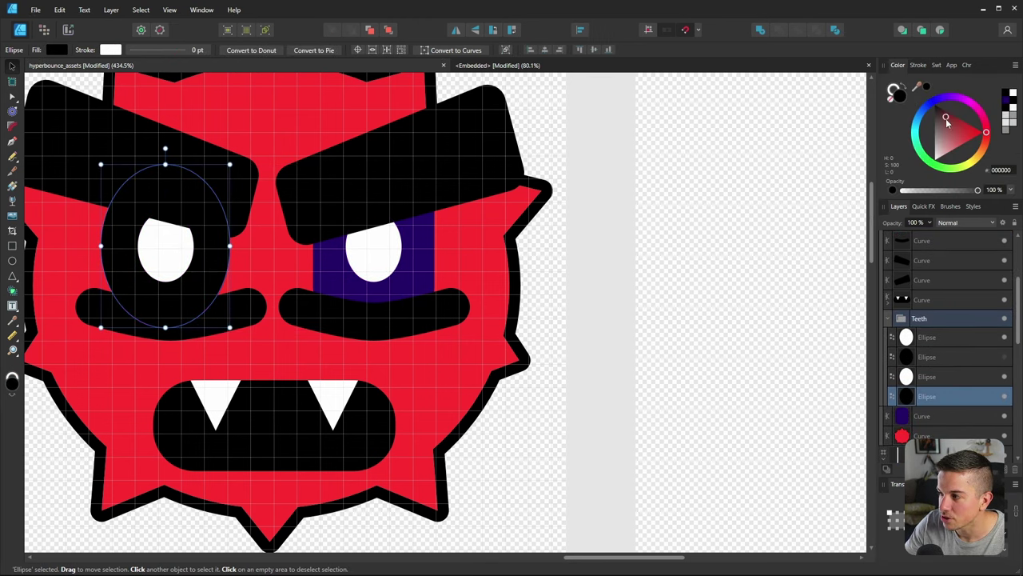
click(153, 254)
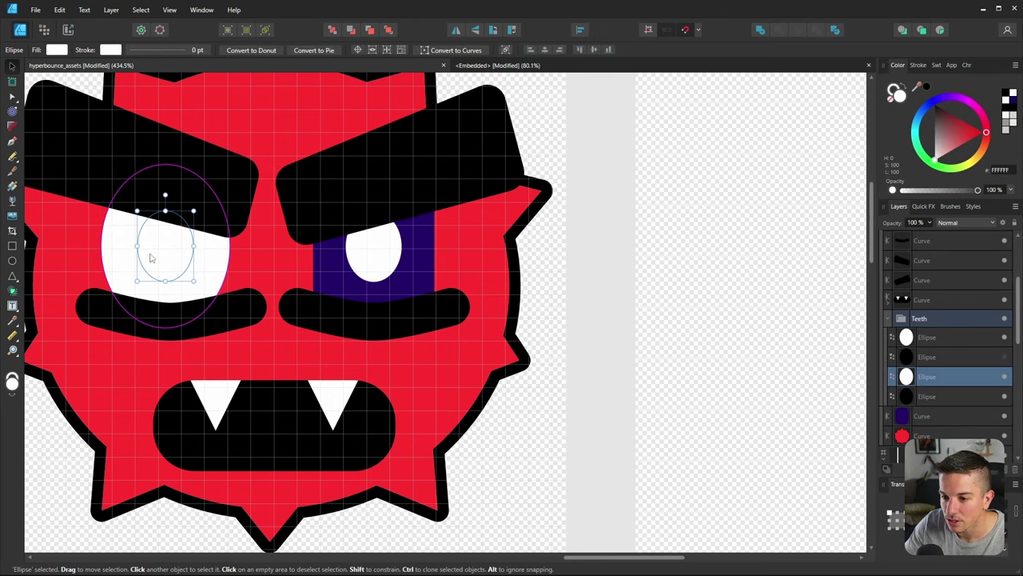
click(933, 102)
ctrl+scroll(206, 288, down, 6)
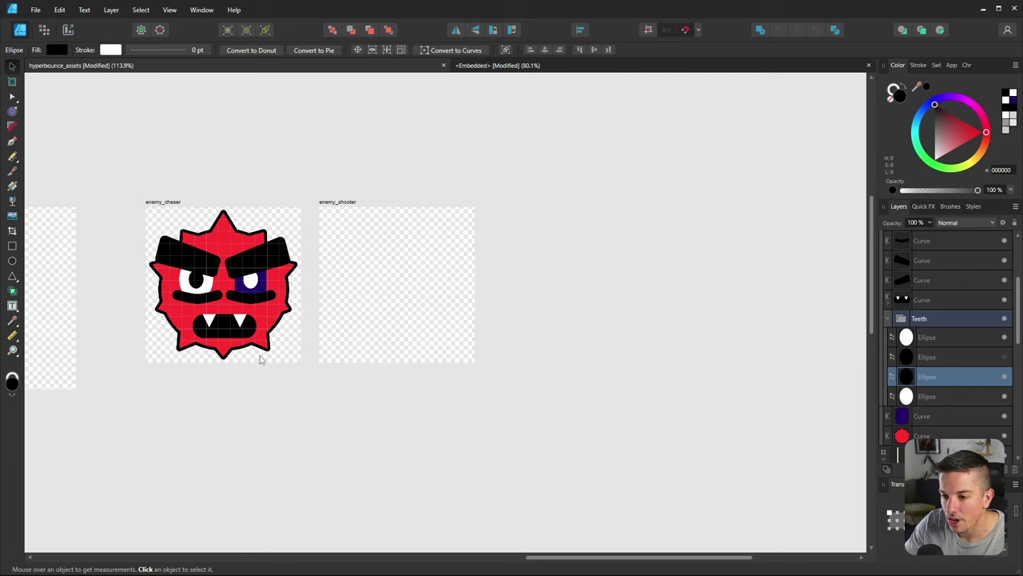
click(259, 394)
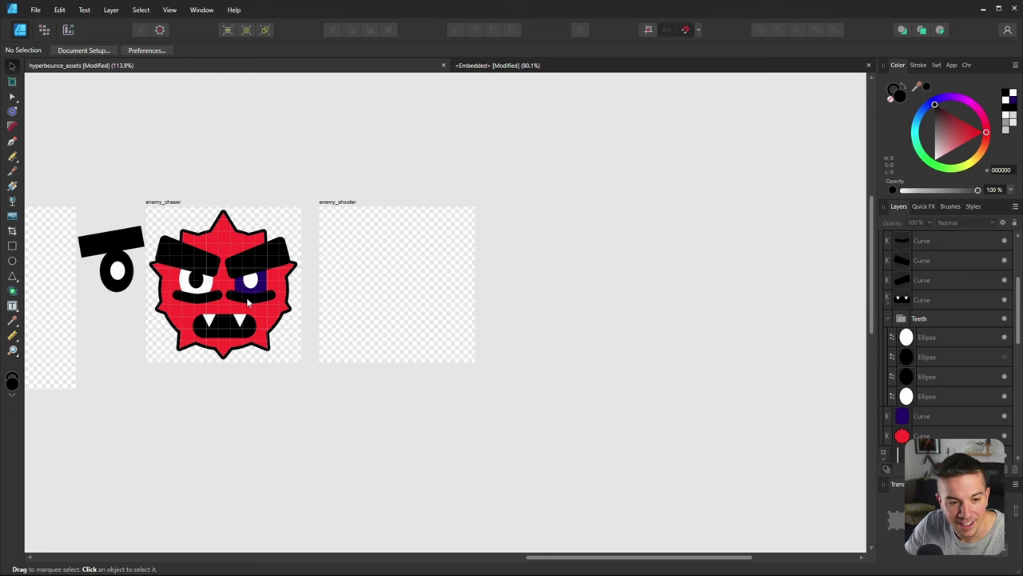
Delete the two thick curves beneath the eyes
ctrl+scroll(164, 288, up, 5)
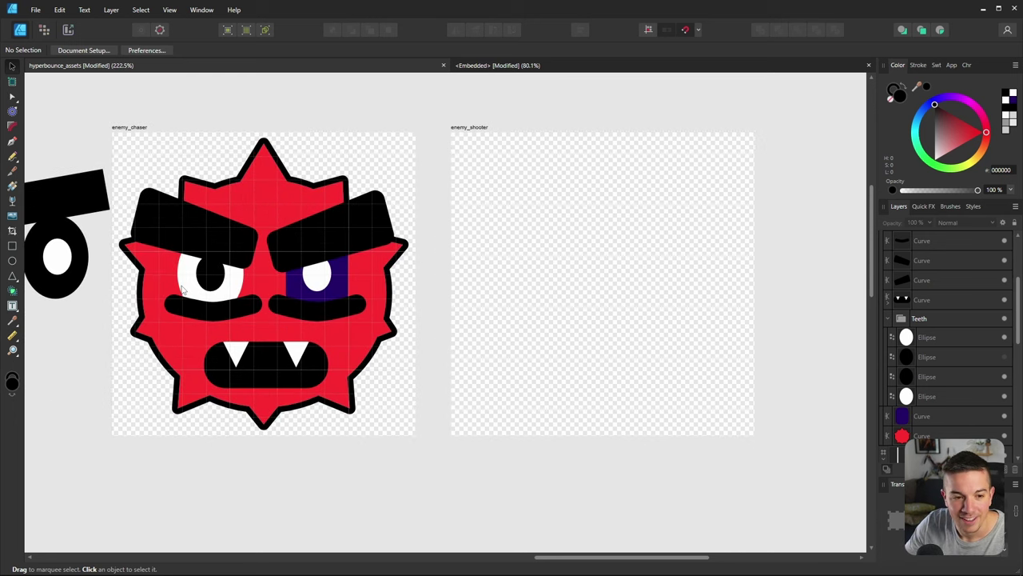
click(314, 312)
shift+click(230, 310)
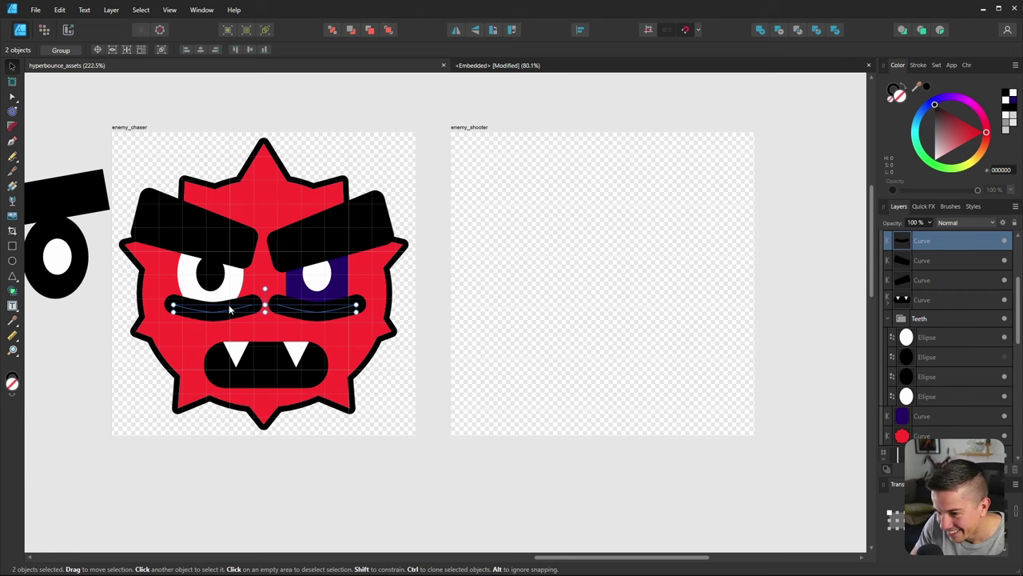
key(Delete)
Enlarge the fanged mouth around its centre until it extends close to the bottoms of the eyes
click(324, 385)
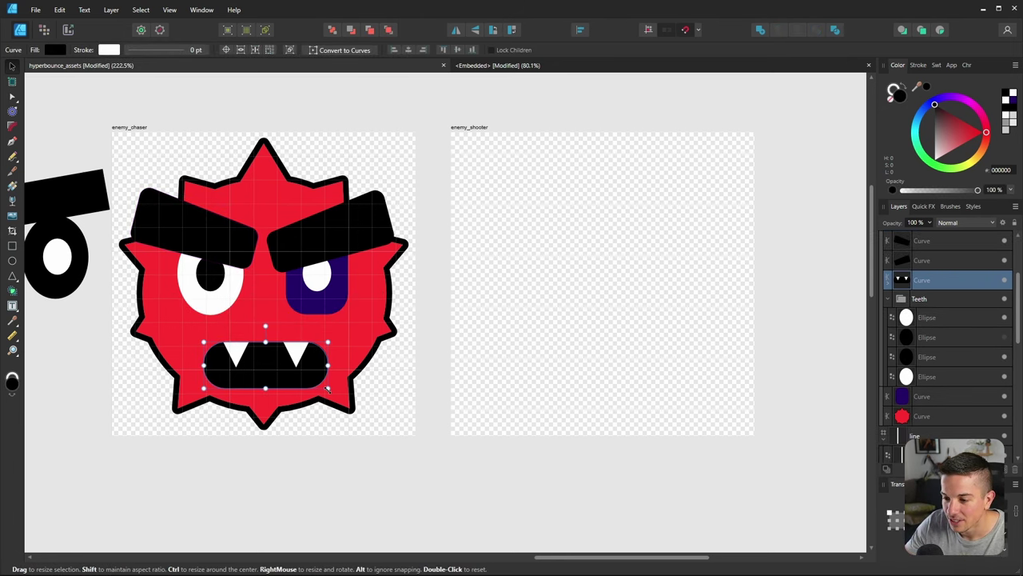
mouse_move(327, 388)
mouse_down()
mouse_move(354, 384)
mouse_move(343, 387)
mouse_up()
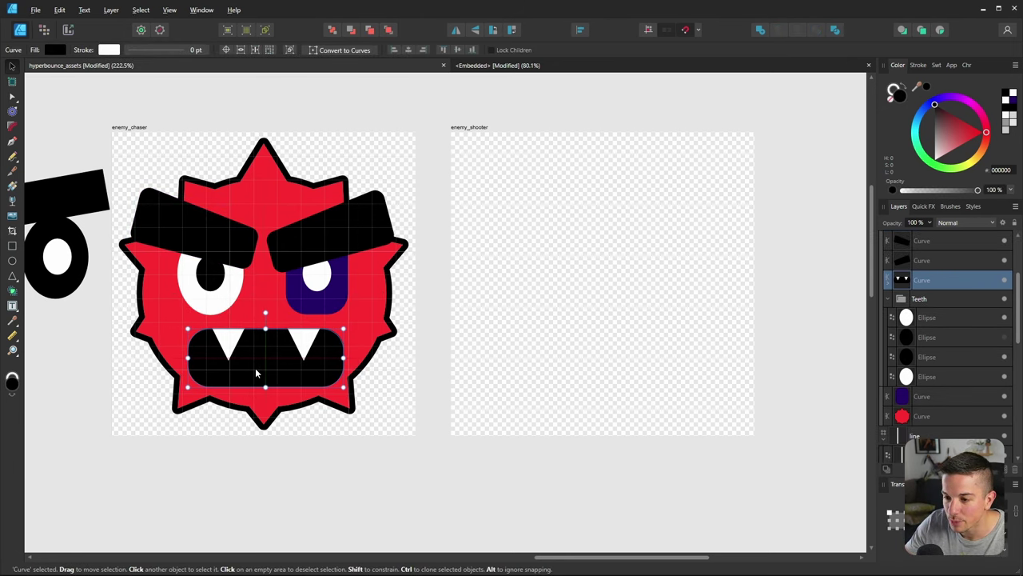
click(285, 464)
ctrl+scroll(269, 372, down, 4)
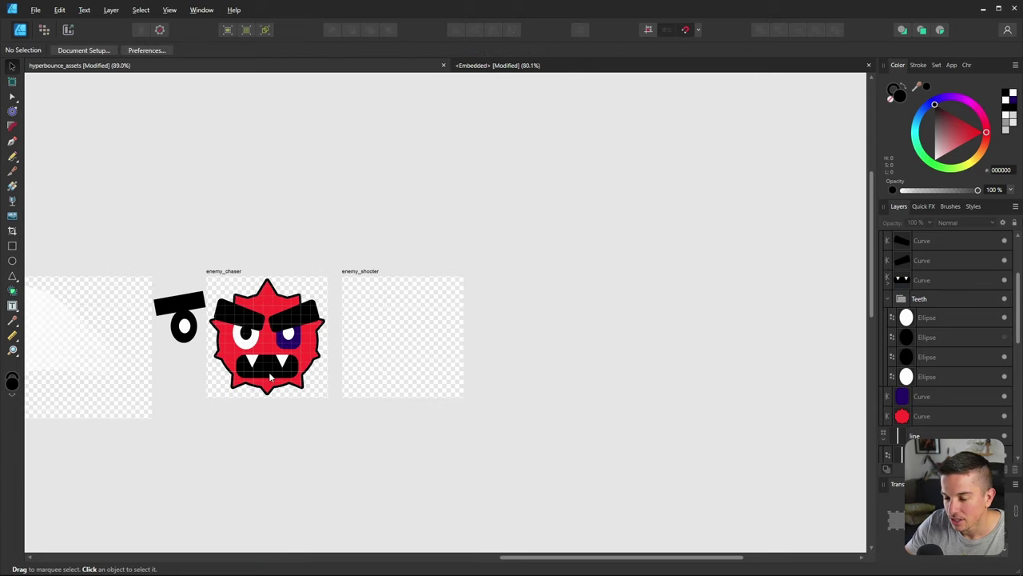
Fill the right eye's small pupil ellipse on the chaser face with black
ctrl+scroll(251, 342, up, 4)
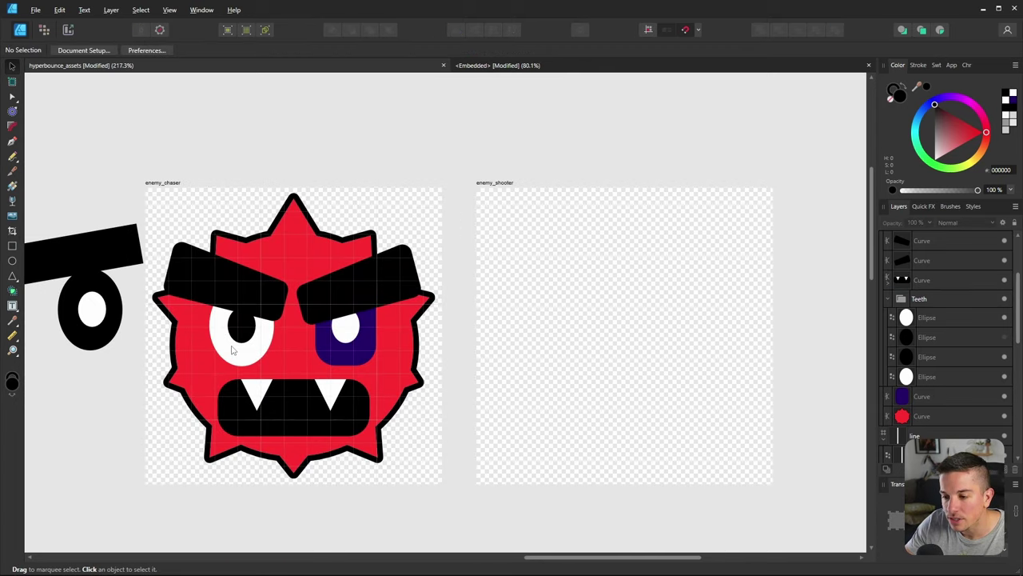
ctrl+scroll(231, 349, down, 3)
ctrl+scroll(287, 336, up, 4)
click(290, 339)
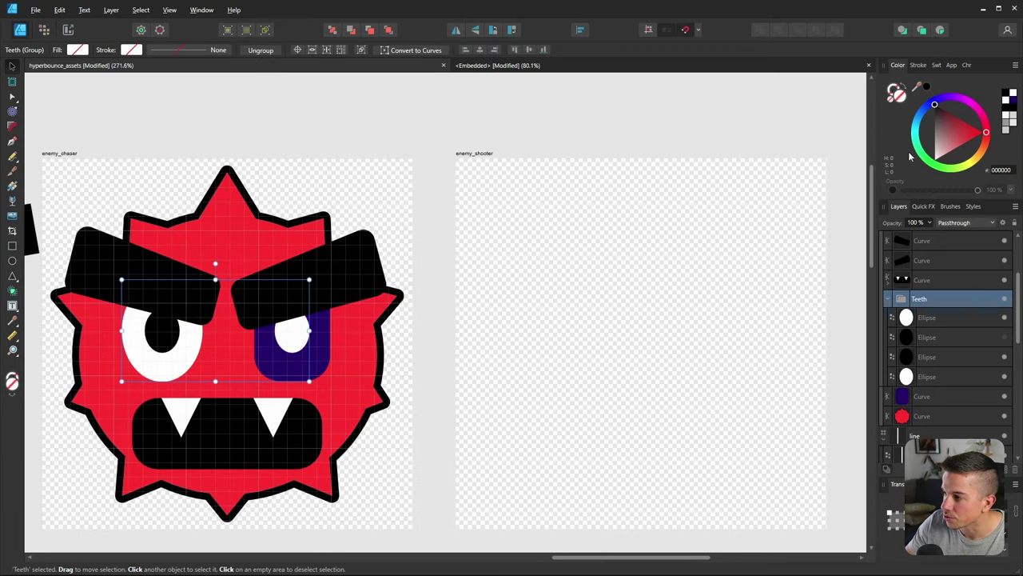
click(925, 90)
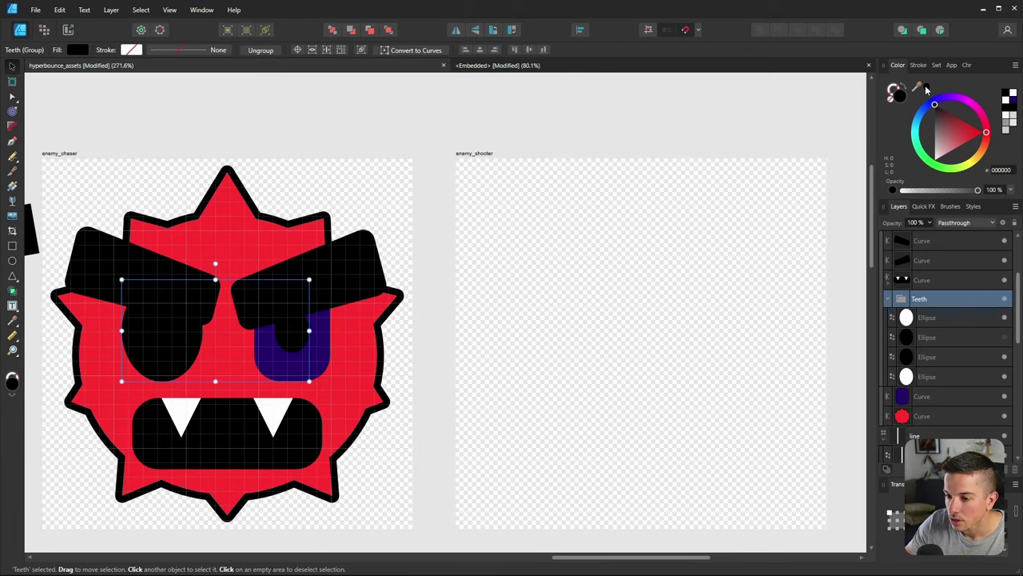
key(ctrl+z)
double_click(293, 341)
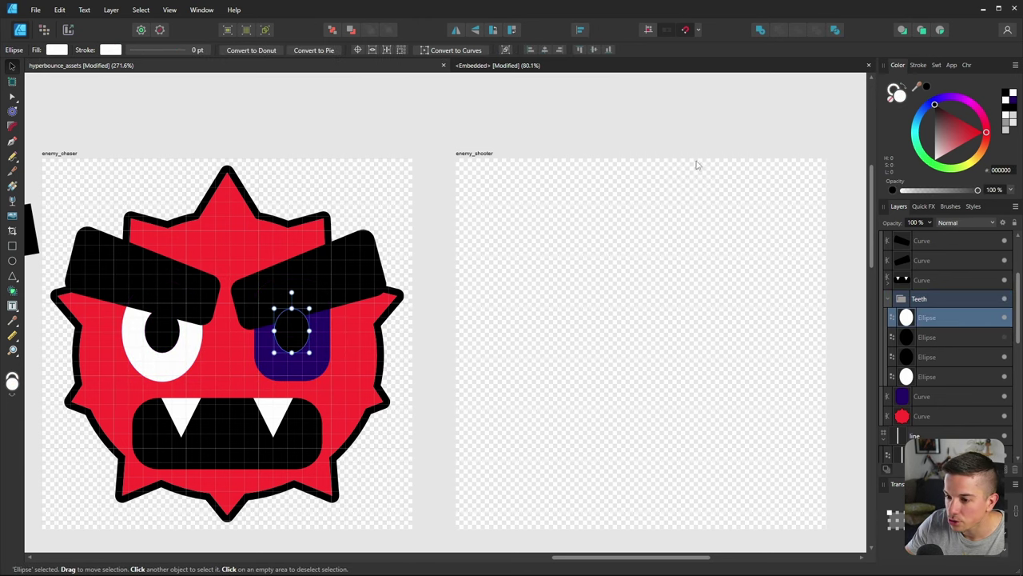
click(379, 130)
ctrl+scroll(286, 239, down, 5)
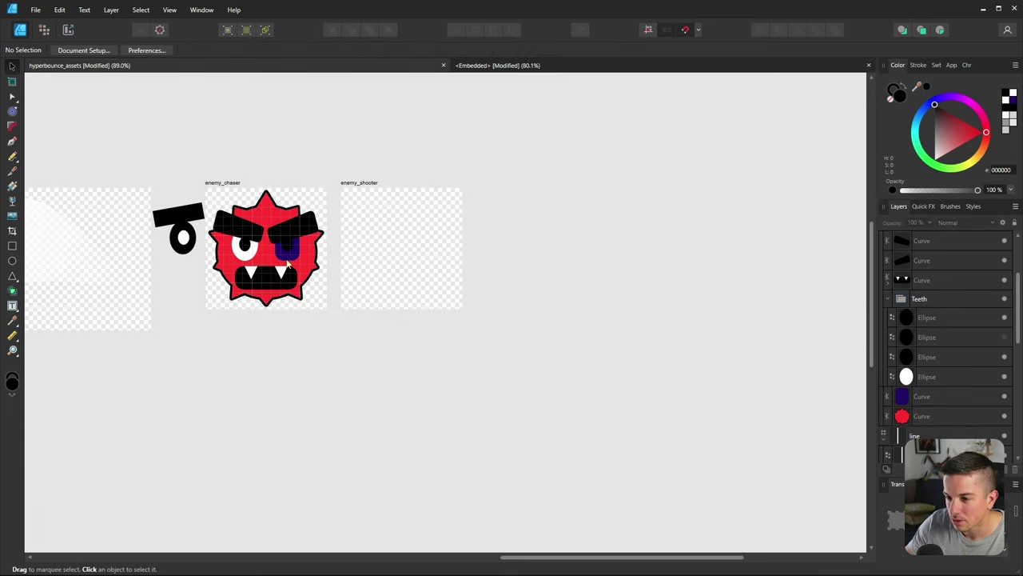
Ungroup the eye ellipses and shift the right eyebrow, eye and pupil outward from the face's centre
ctrl+scroll(279, 247, up, 4)
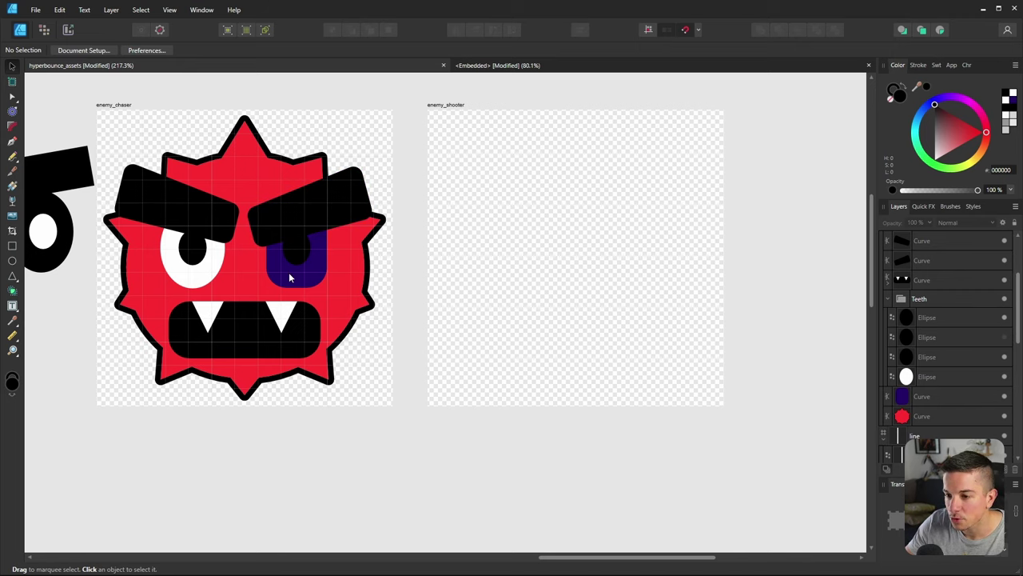
click(293, 263)
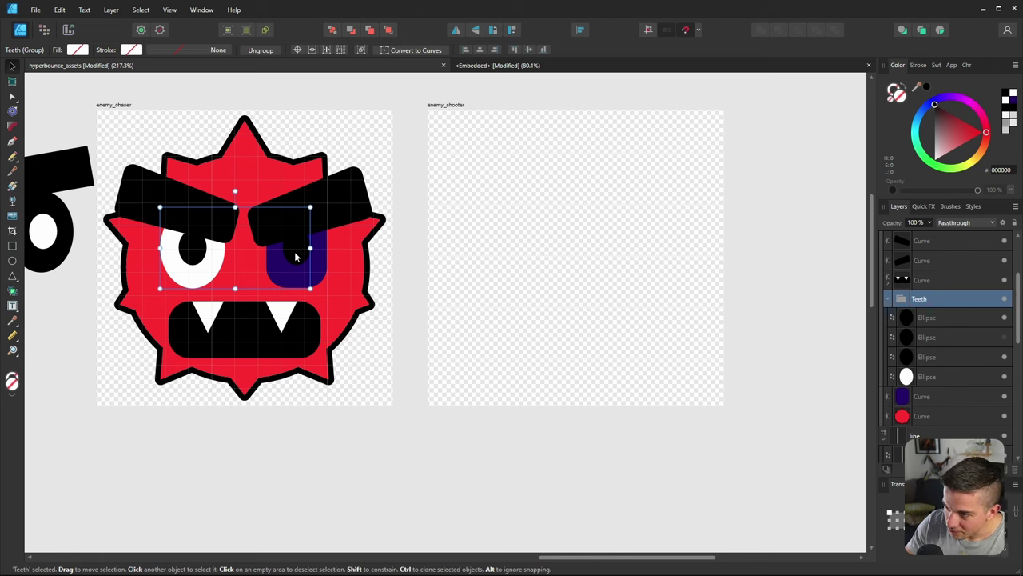
right_click(294, 255)
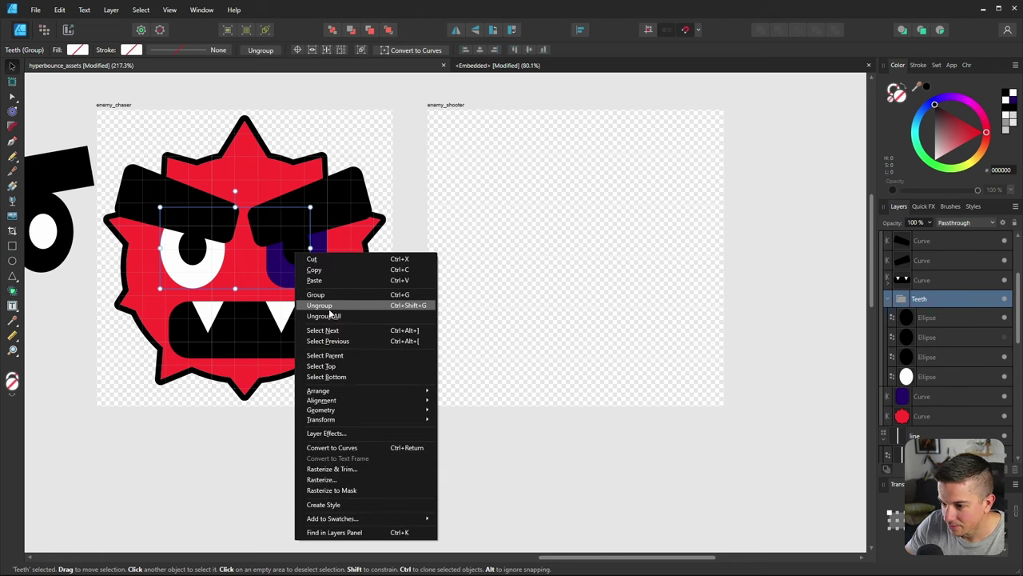
click(327, 305)
click(304, 258)
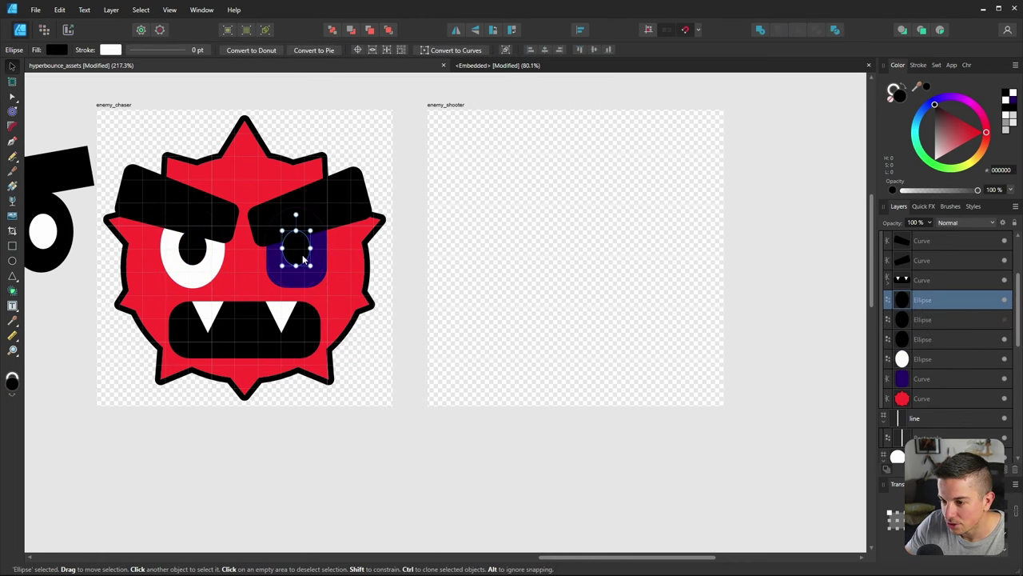
shift+click(297, 254)
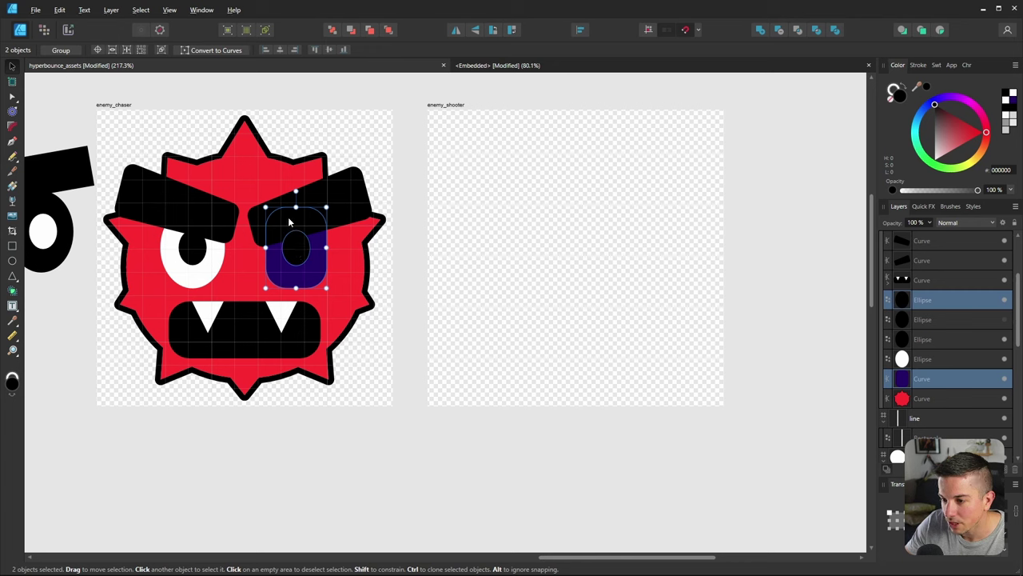
shift+click(312, 222)
drag(296, 254, 326, 254)
Shift the left eyebrow, eye white and pupil outward to widen the gap between the chaser's eyes
click(207, 214)
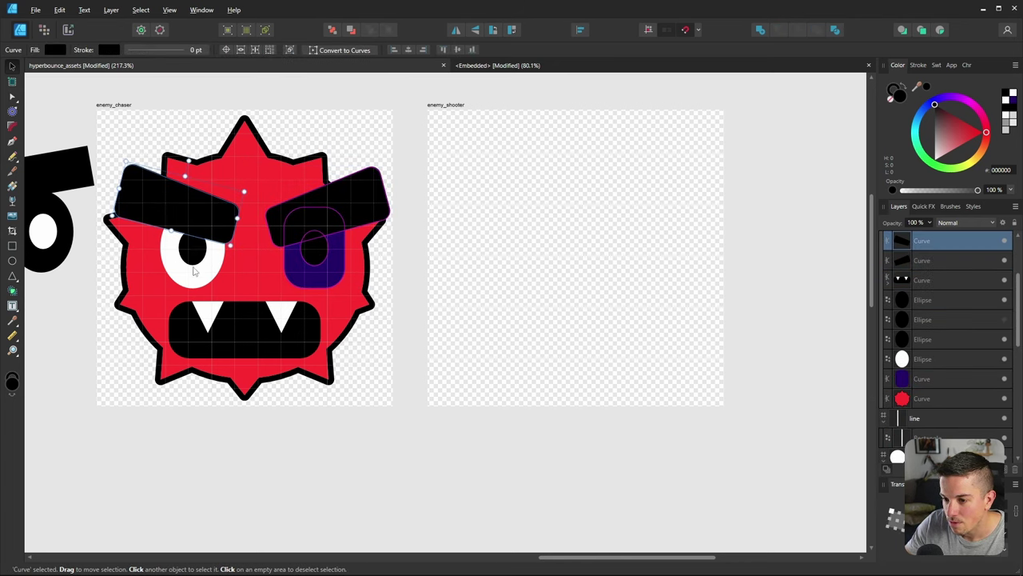
shift+click(193, 272)
drag(206, 233, 190, 233)
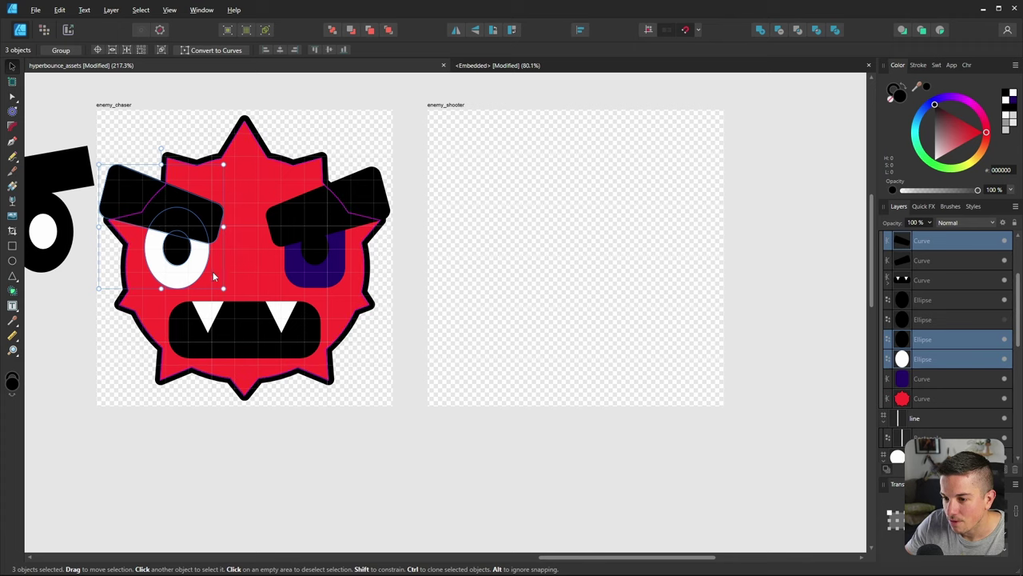
ctrl+scroll(213, 275, down, 5)
click(272, 415)
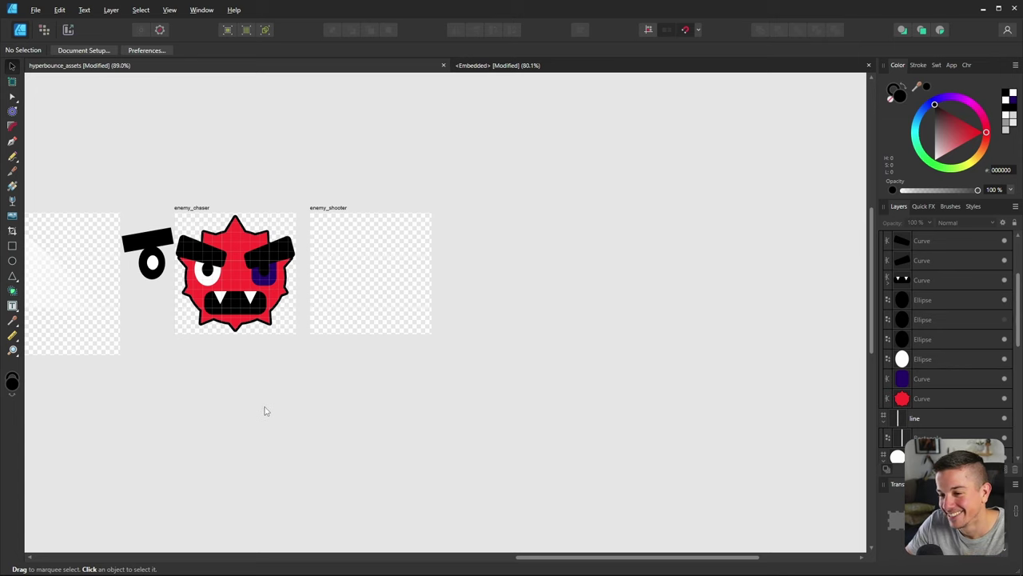
Try moving the left eyebrow and eye further out, past the edge of the chaser's face
ctrl+scroll(237, 292, up, 2)
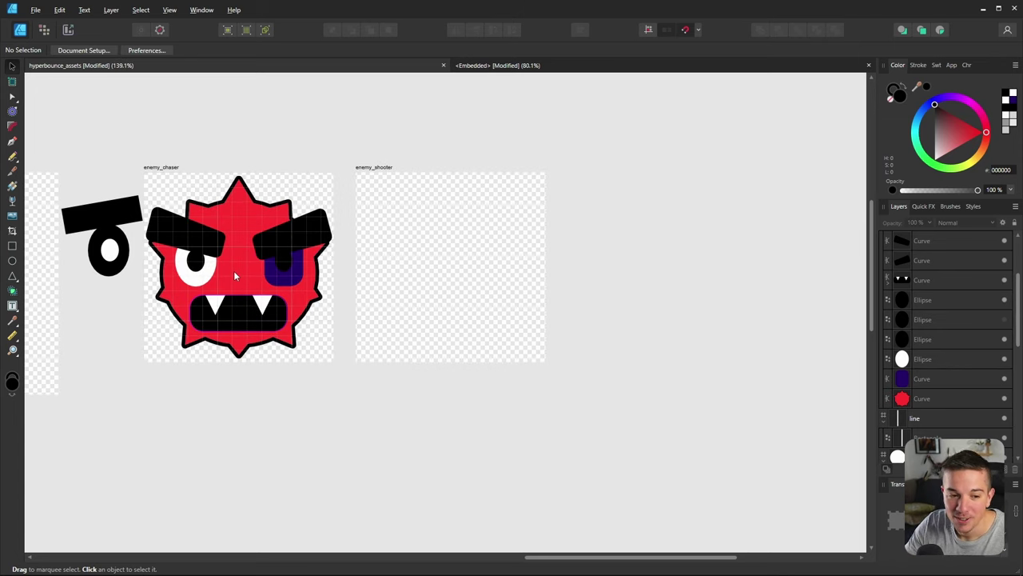
ctrl+scroll(234, 263, up, 2)
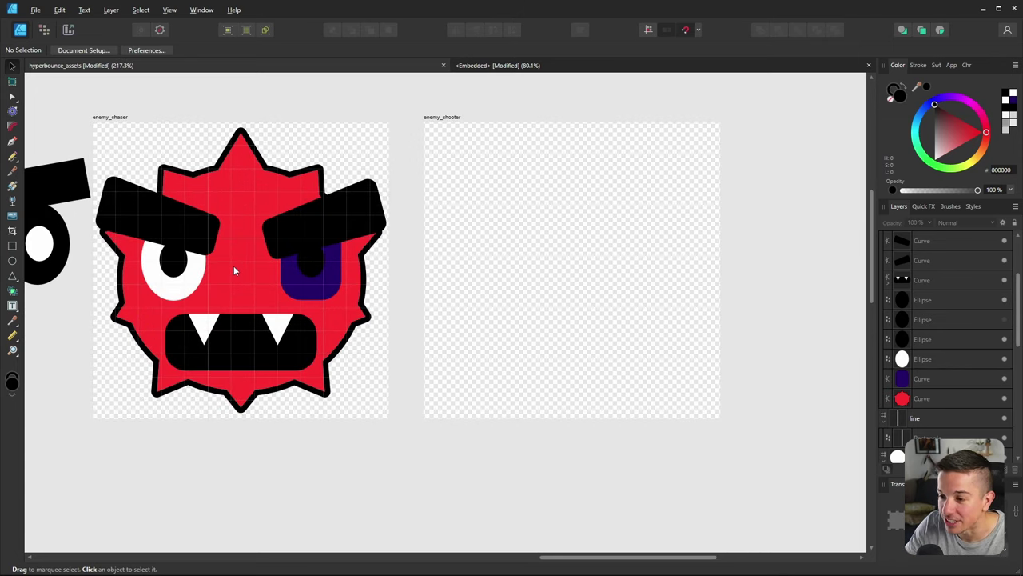
click(178, 240)
shift+click(178, 286)
drag(179, 271, 142, 273)
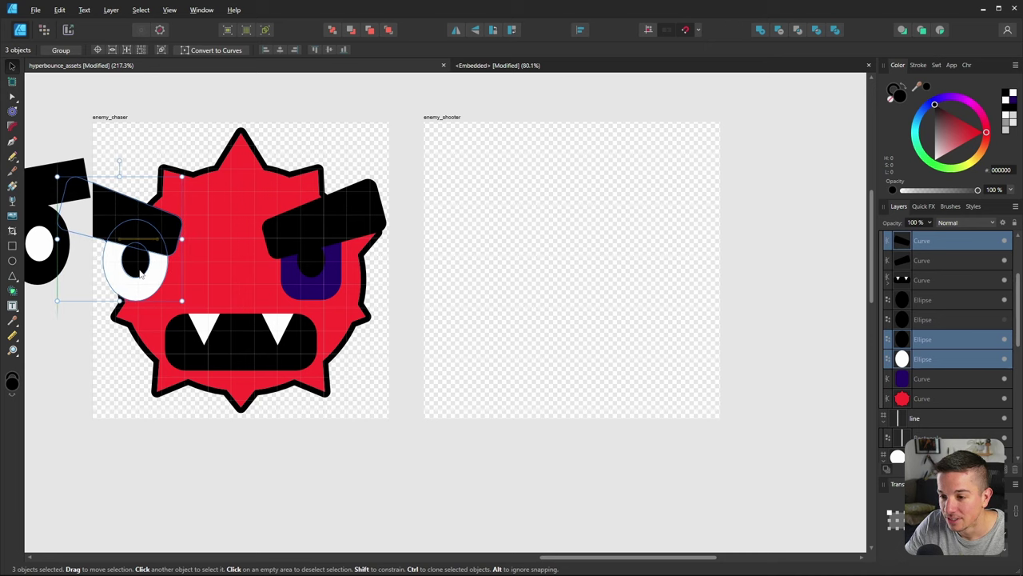
Try moving the right eyebrow, eye and pupil further out to the face's edge, matching the left eye
click(312, 272)
shift+click(316, 238)
shift+click(332, 291)
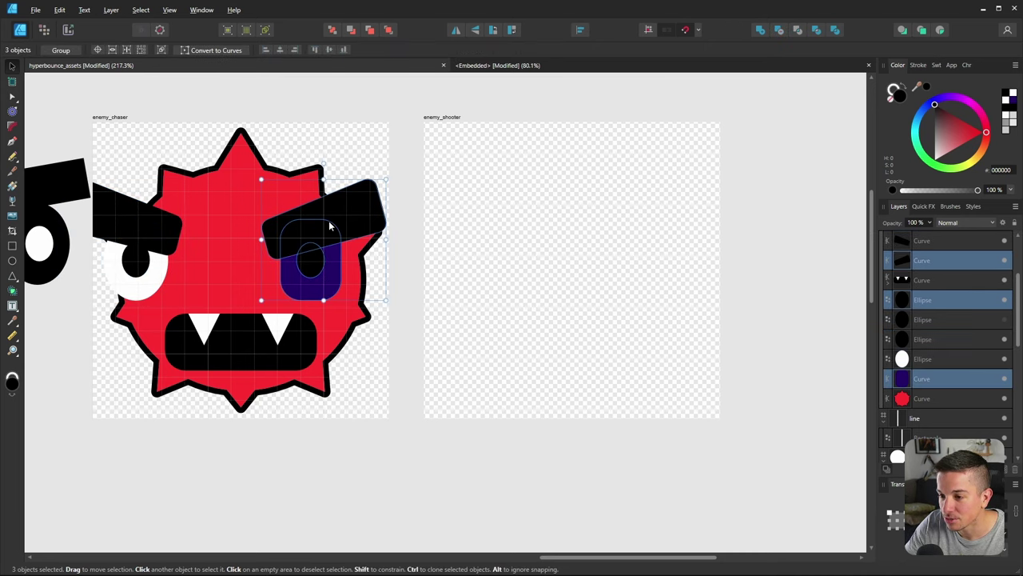
drag(316, 266, 329, 261)
ctrl+scroll(330, 261, down, 4)
click(338, 370)
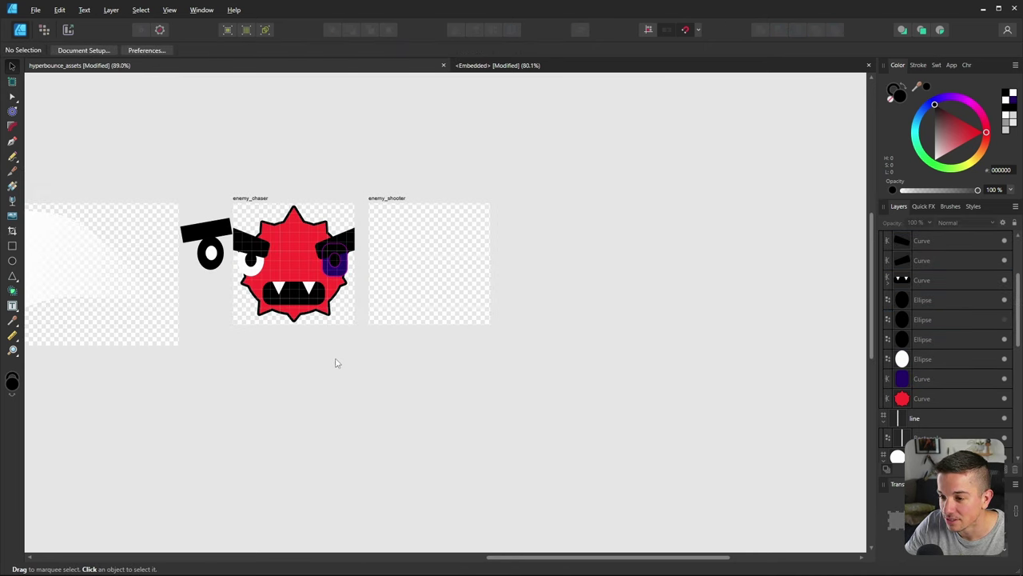
ctrl+scroll(251, 343, down, 3)
ctrl+scroll(267, 334, up, 5)
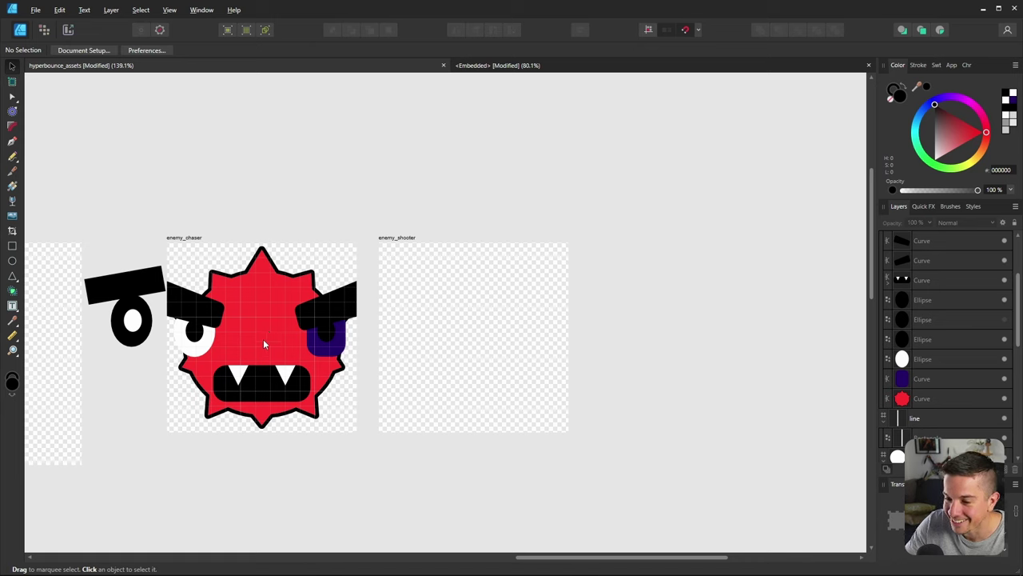
Undo the last outward moves of both eyes and eyebrows and clear the selection
key(ctrl+z)
key(ctrl+z)
key(ctrl+z)
click(315, 477)
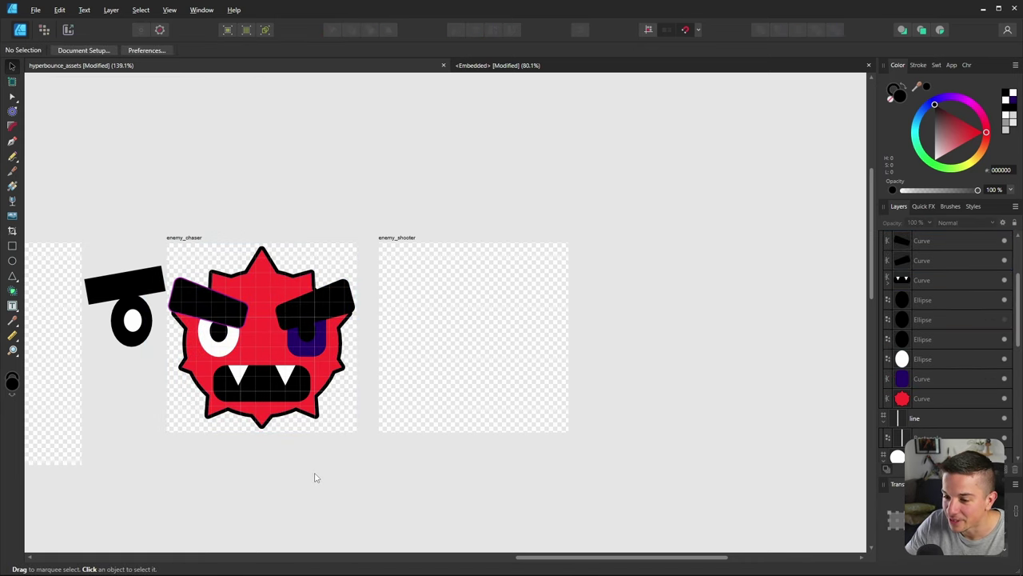
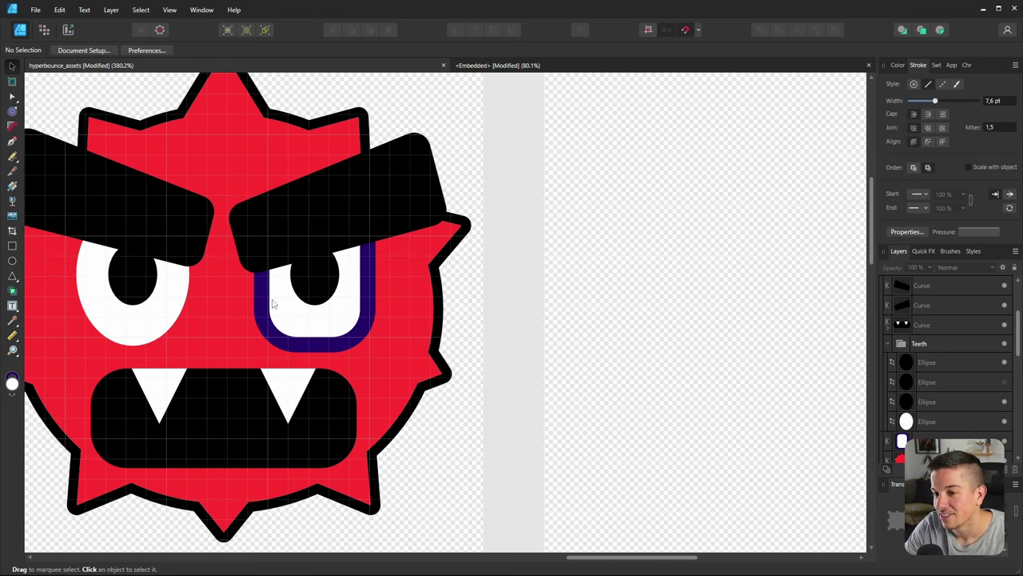
Duplicate the complete chaser face onto the enemy_shooter artboard and deselect it
ctrl+scroll(272, 304, down, 5)
mouse_move(357, 141)
mouse_down()
mouse_move(175, 435)
mouse_move(119, 438)
mouse_up()
ctrl+drag(240, 322, 470, 322)
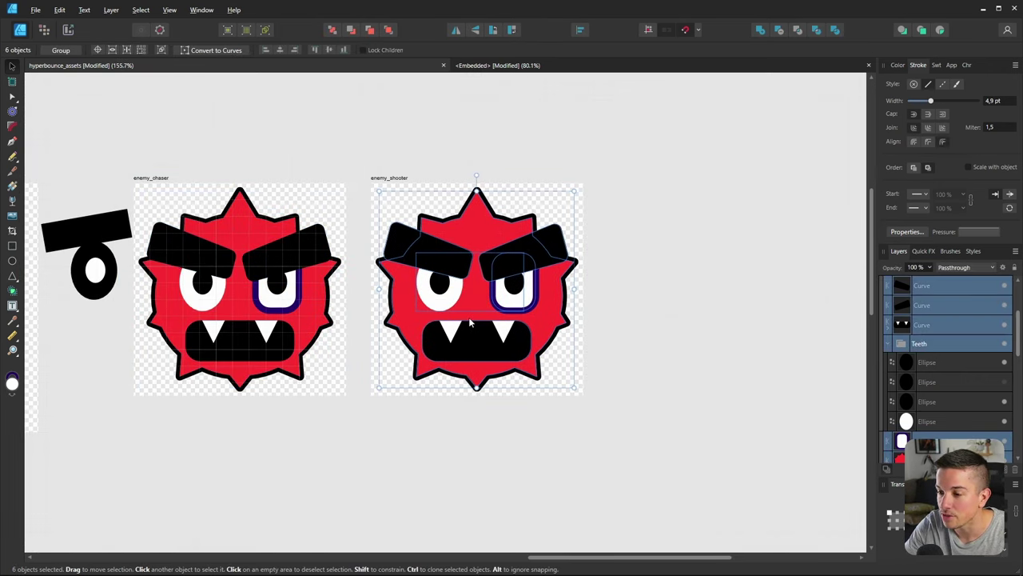
key(ctrl+d)
ctrl+scroll(173, 324, down, 2)
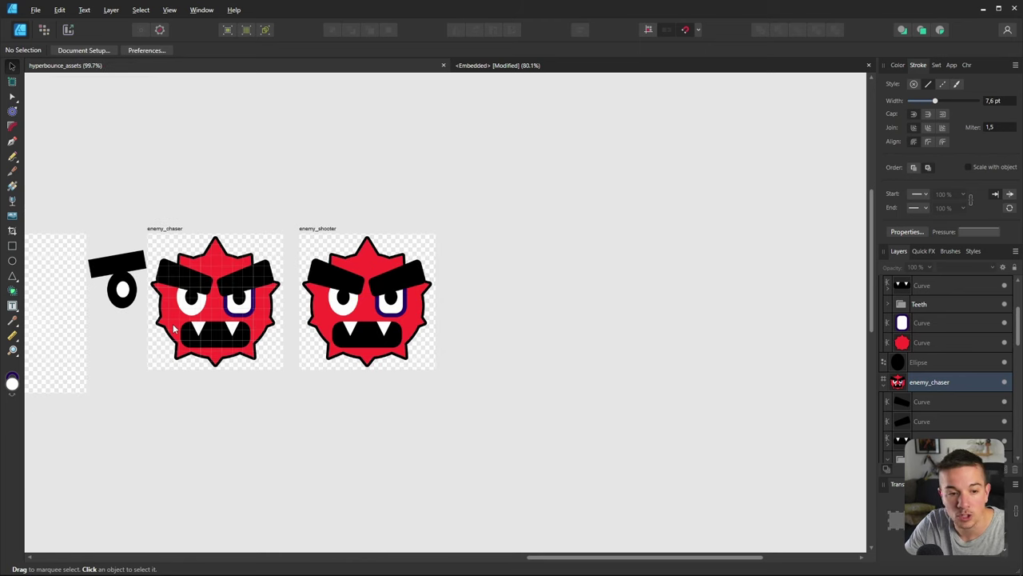
Set the stroke width of the shooter face's right eye to 0 pt
ctrl+scroll(297, 315, up, 5)
ctrl+scroll(297, 316, down, 2)
ctrl+scroll(297, 312, up, 1)
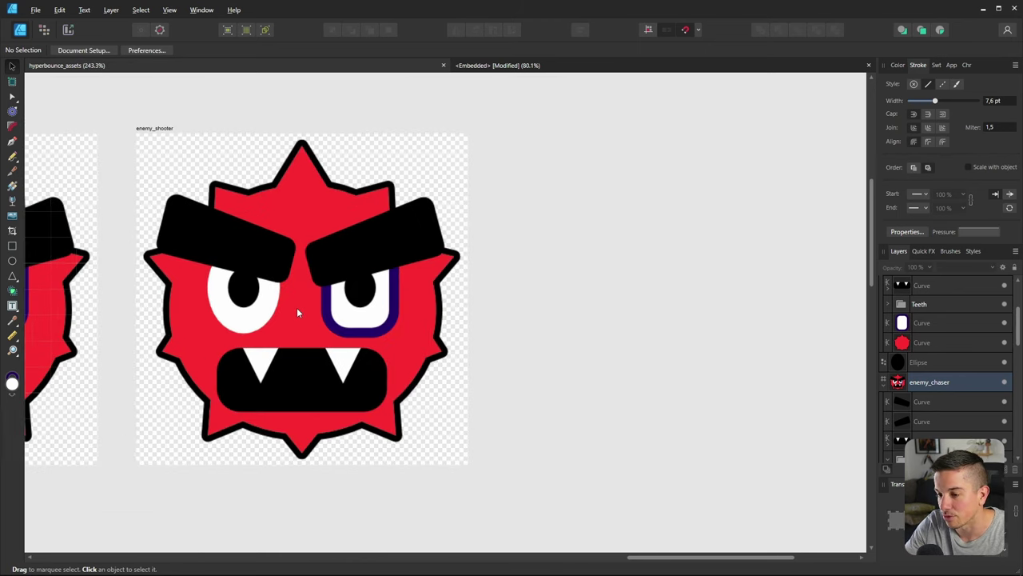
click(343, 326)
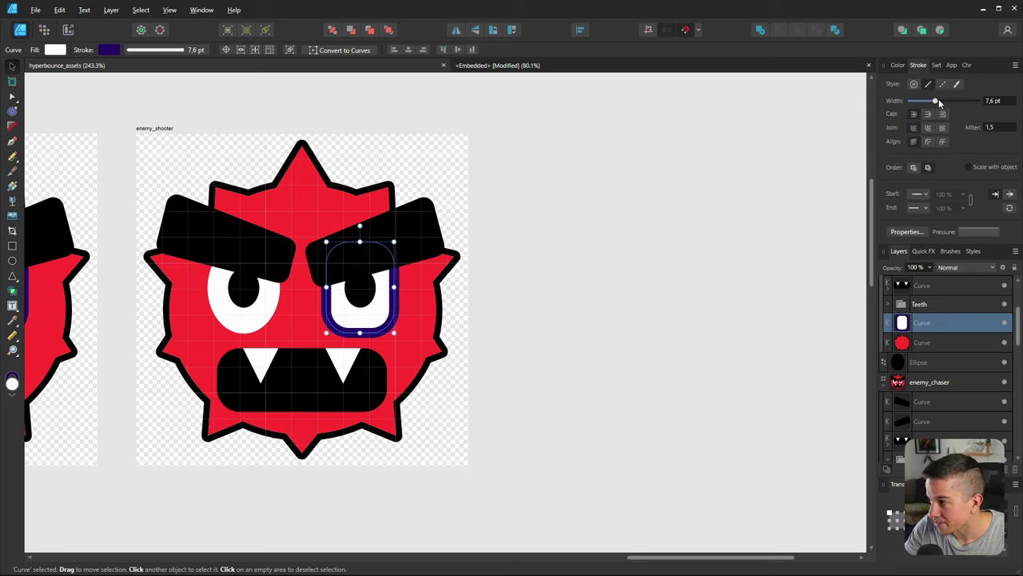
drag(937, 101, 908, 101)
click(559, 343)
Draw a white rectangle without a visible stroke over the shooter face's rounded right eye
click(312, 196)
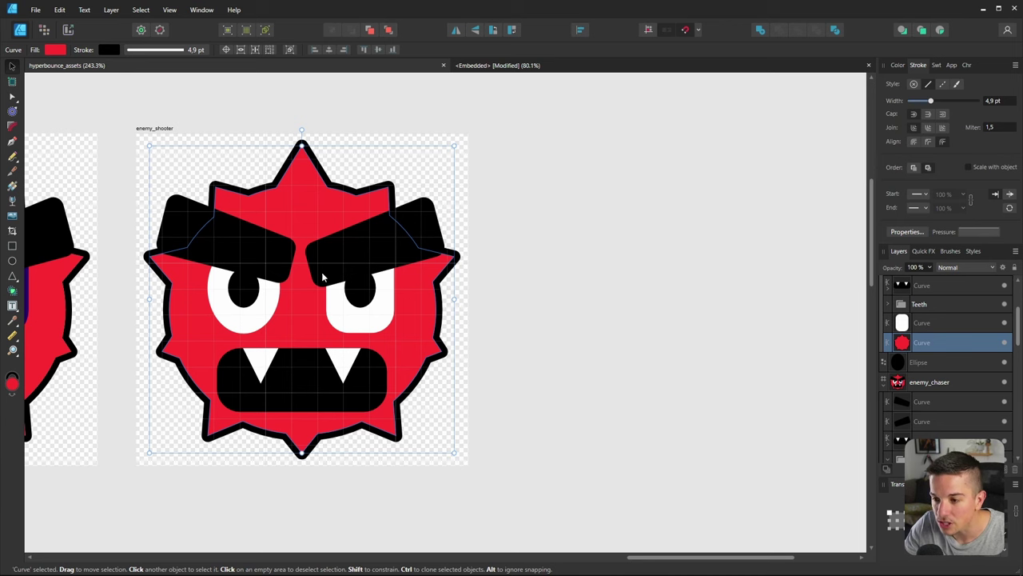
ctrl+scroll(323, 277, down, 1)
ctrl+scroll(312, 293, up, 1)
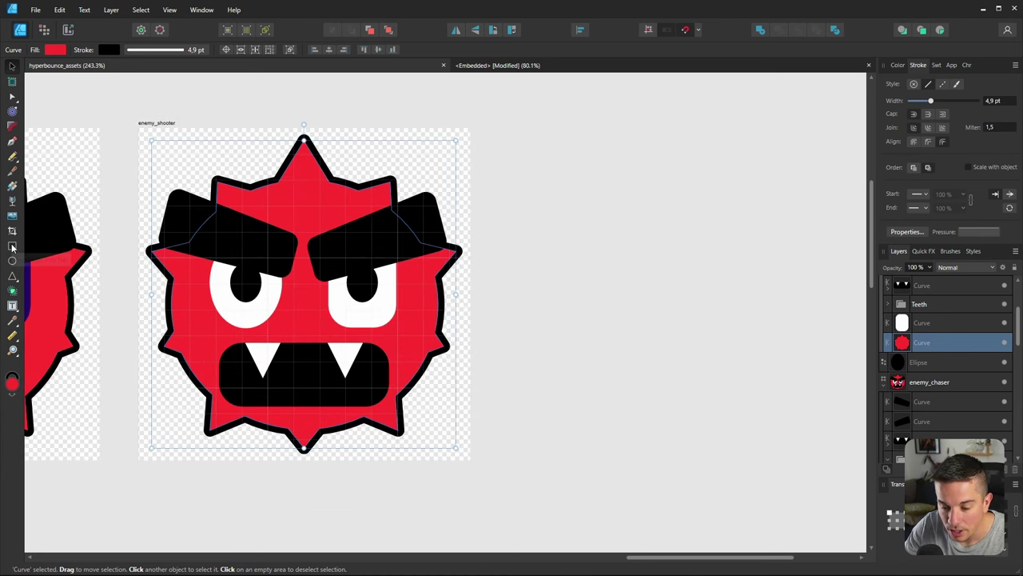
click(12, 246)
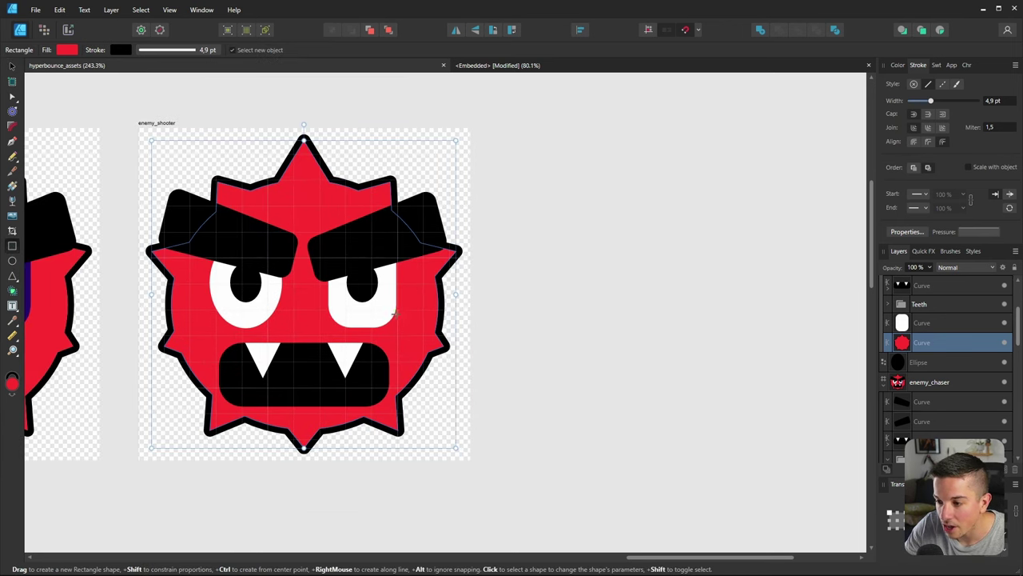
click(12, 261)
click(12, 247)
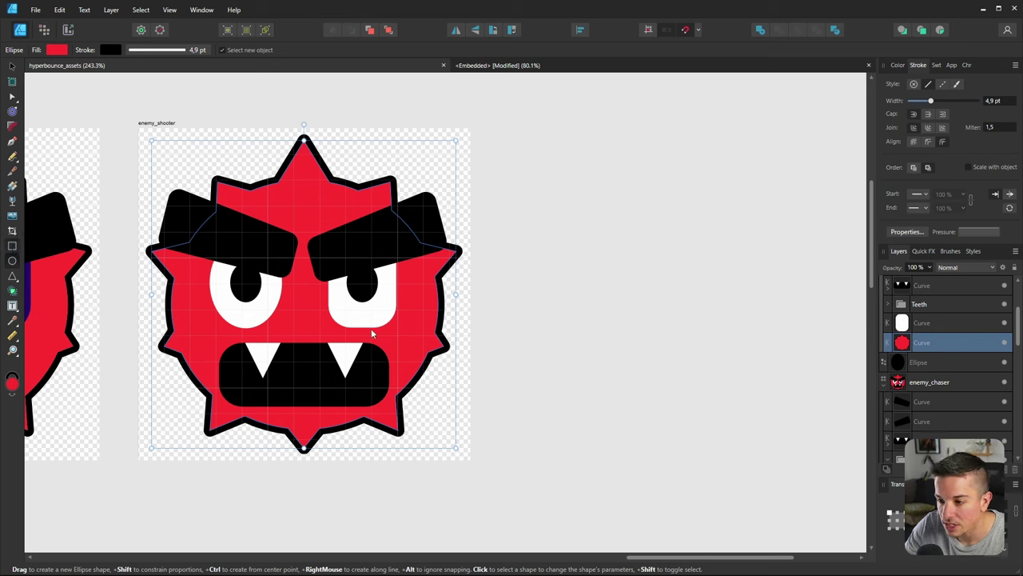
shift+drag(320, 249, 275, 385)
Round the rectangle's two lower corners to a 17.4 px radius and convert the rectangle to curves
key(c)
ctrl+scroll(409, 319, up, 1)
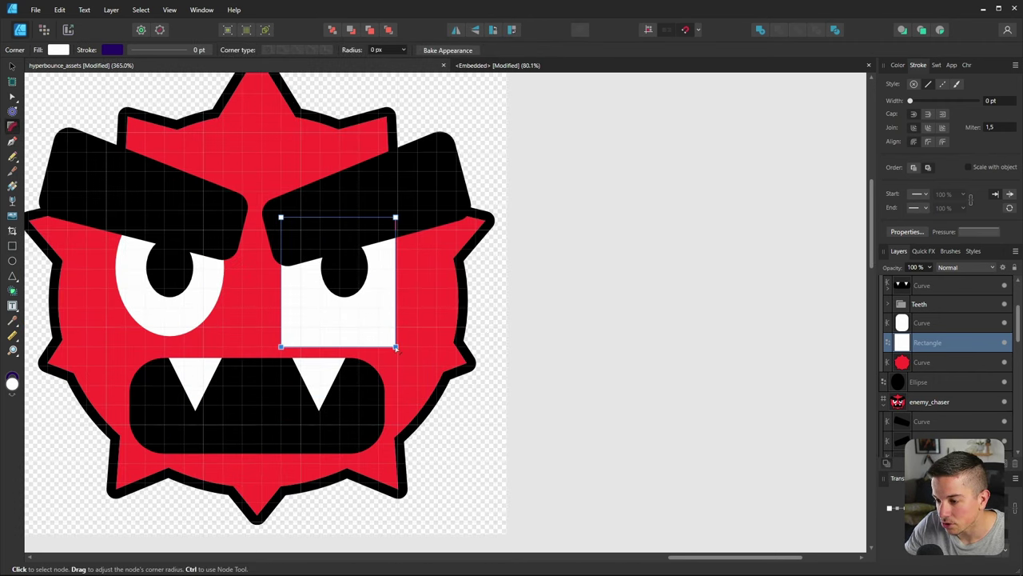
drag(395, 346, 777, 90)
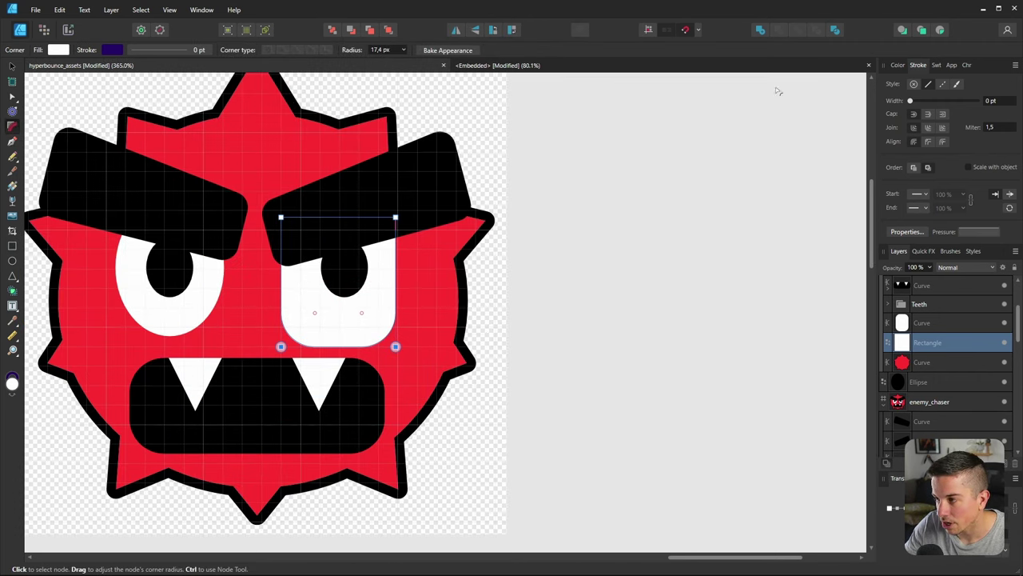
key(ctrl+Return)
Bring the new eye shape in front of the face and fill it with dark brown 561D00
click(898, 65)
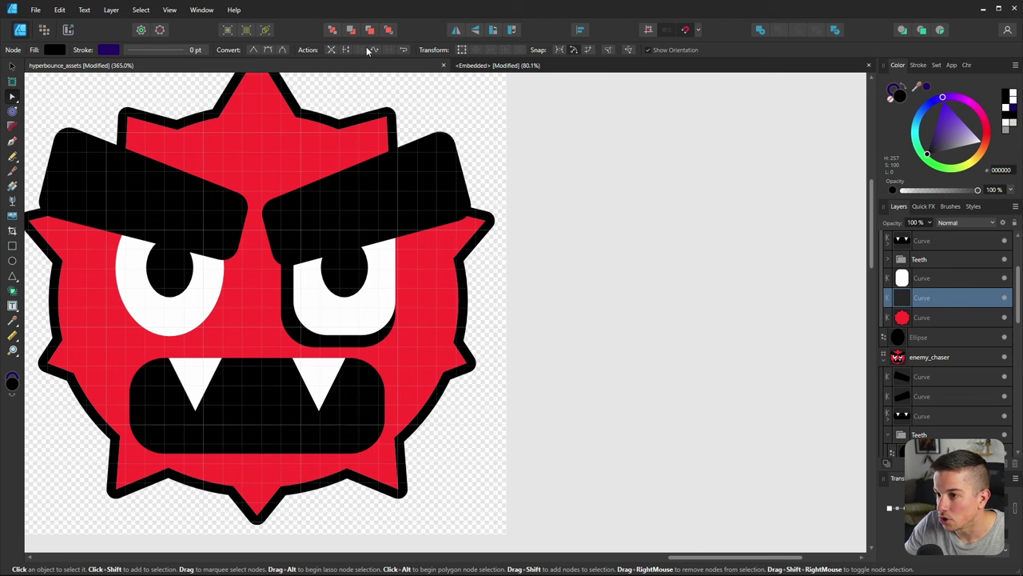
click(389, 29)
ctrl+scroll(357, 266, down, 5)
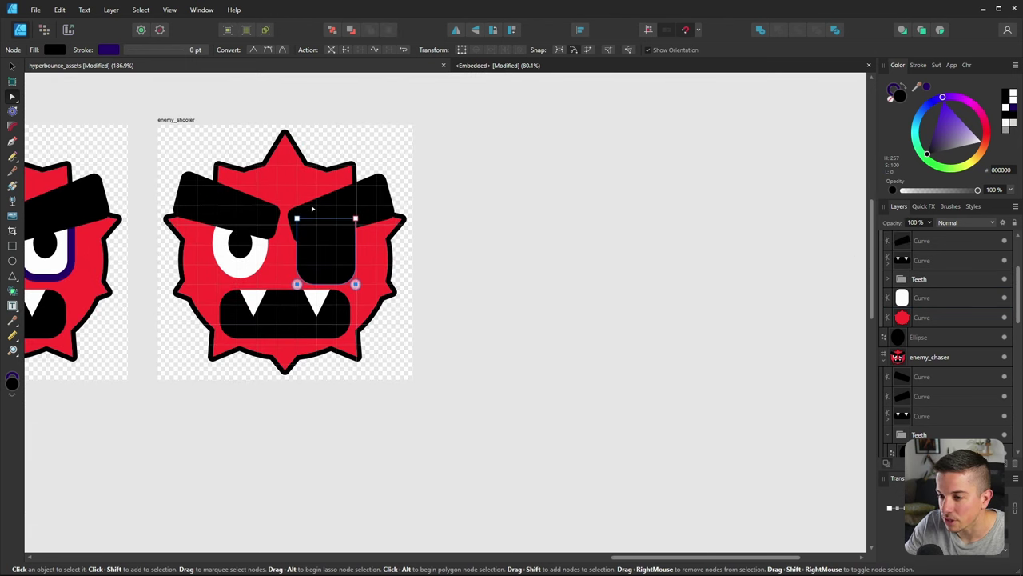
ctrl+scroll(357, 266, up, 4)
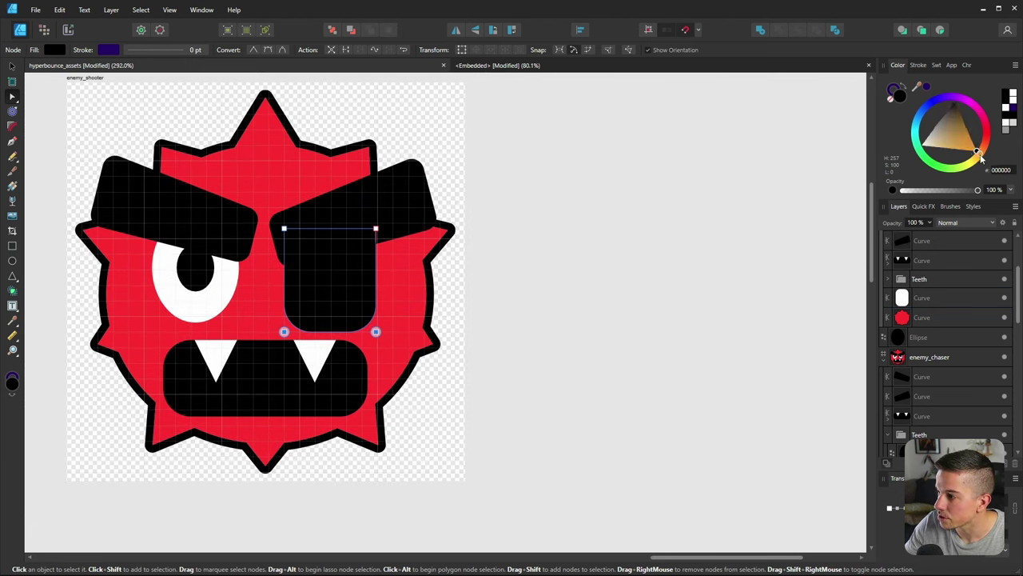
drag(988, 145, 961, 104)
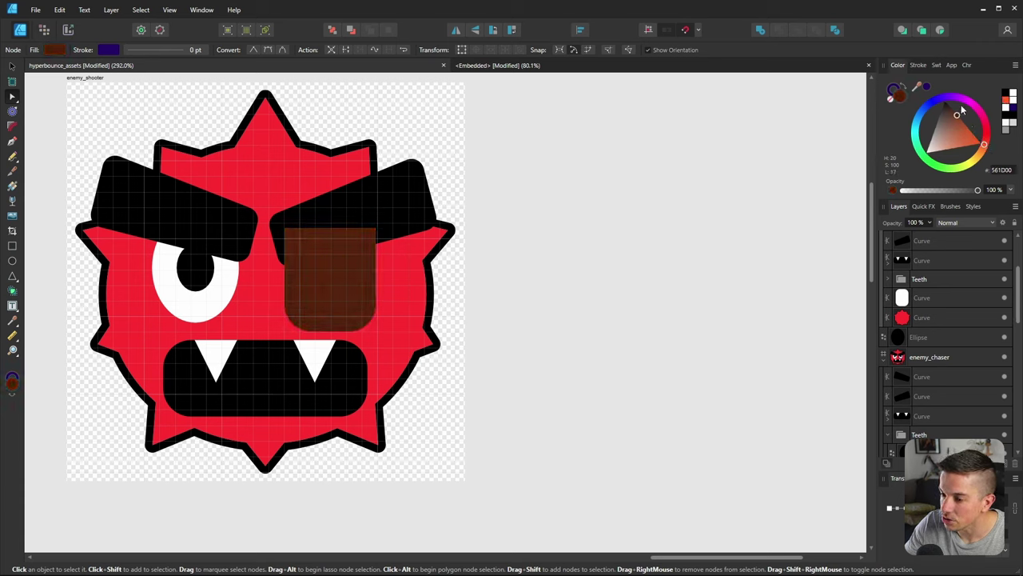
Bring the shooter face's right eyebrow in front of the brown eye patch and enlarge the patch slightly
key(v)
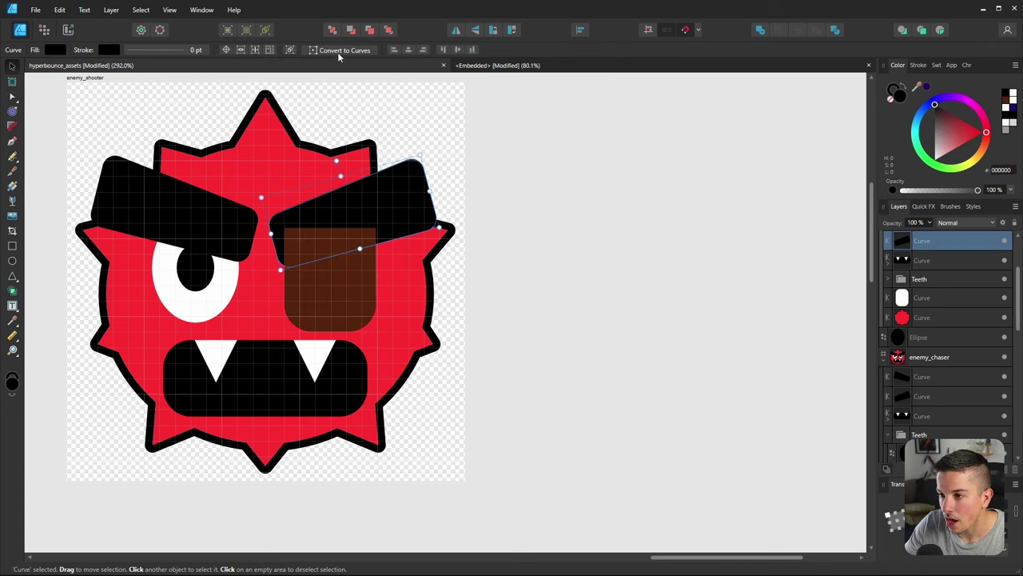
click(351, 30)
ctrl+scroll(293, 296, up, 3)
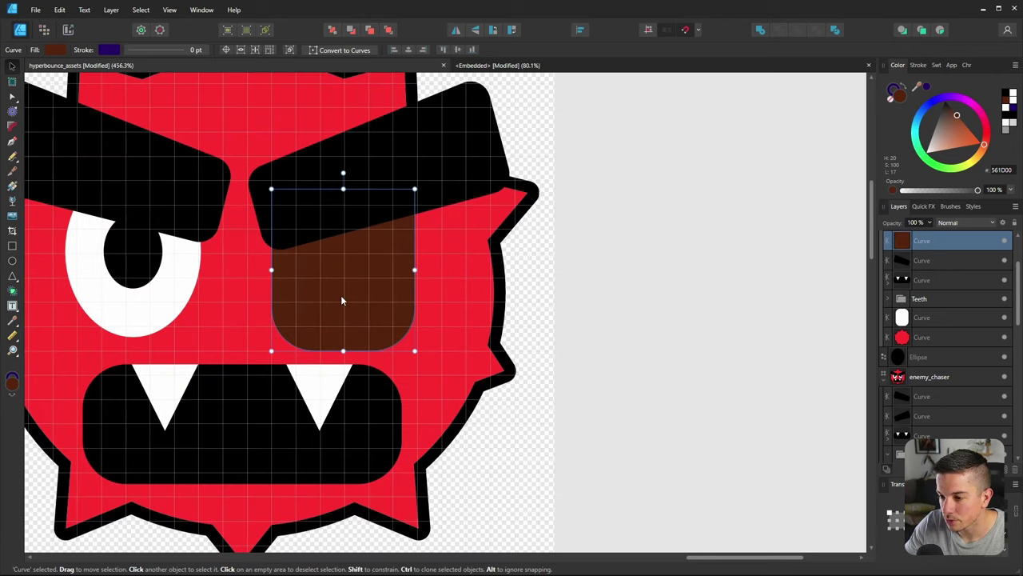
mouse_move(341, 295)
mouse_down()
mouse_move(377, 285)
mouse_move(343, 296)
mouse_up()
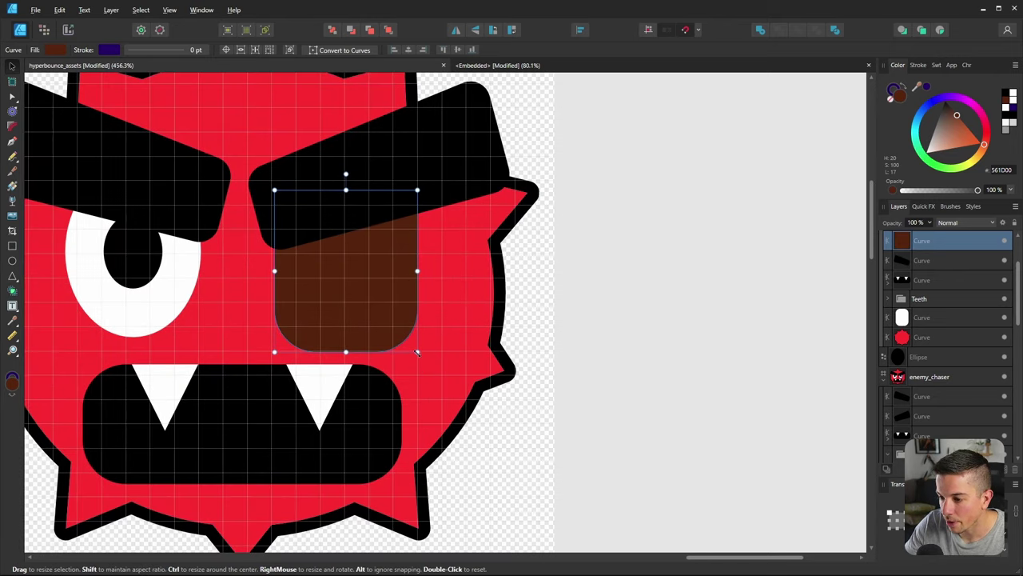
mouse_move(417, 351)
mouse_down()
mouse_move(432, 359)
mouse_move(424, 352)
mouse_up()
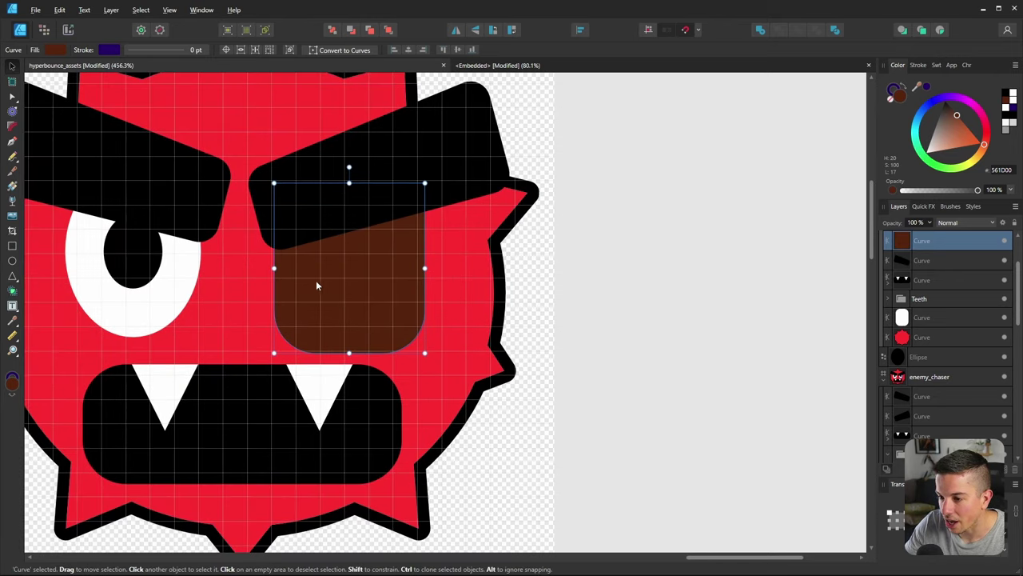
drag(274, 269, 267, 268)
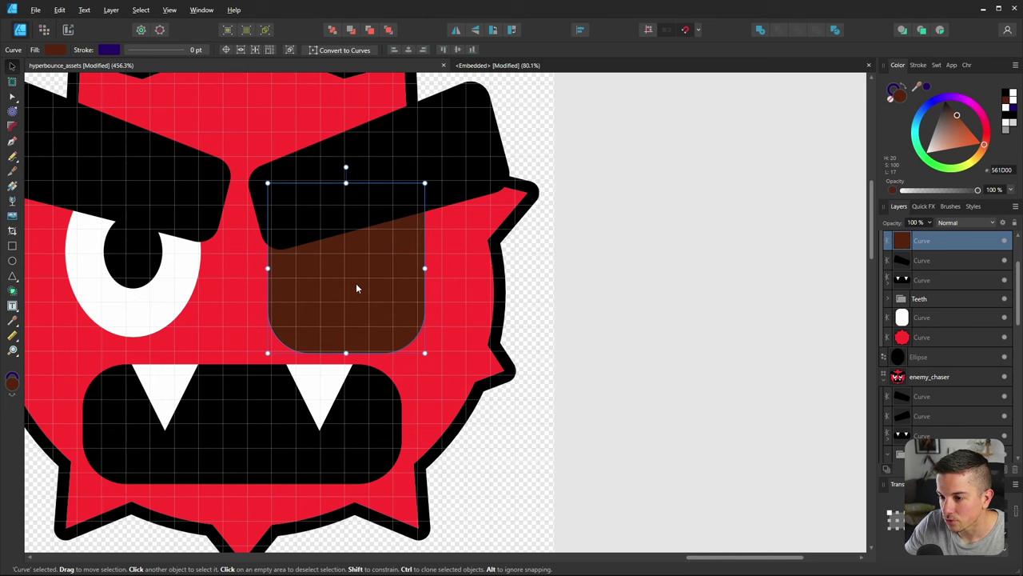
Deselect the eye patch and save the hyperbounce_assets document
ctrl+scroll(406, 303, down, 6)
click(538, 323)
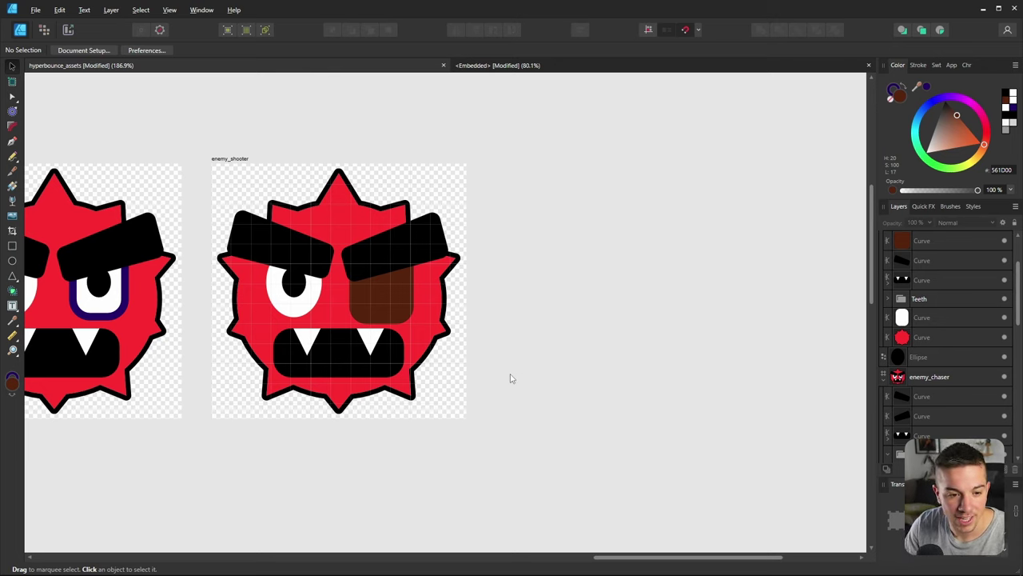
key(ctrl+s)
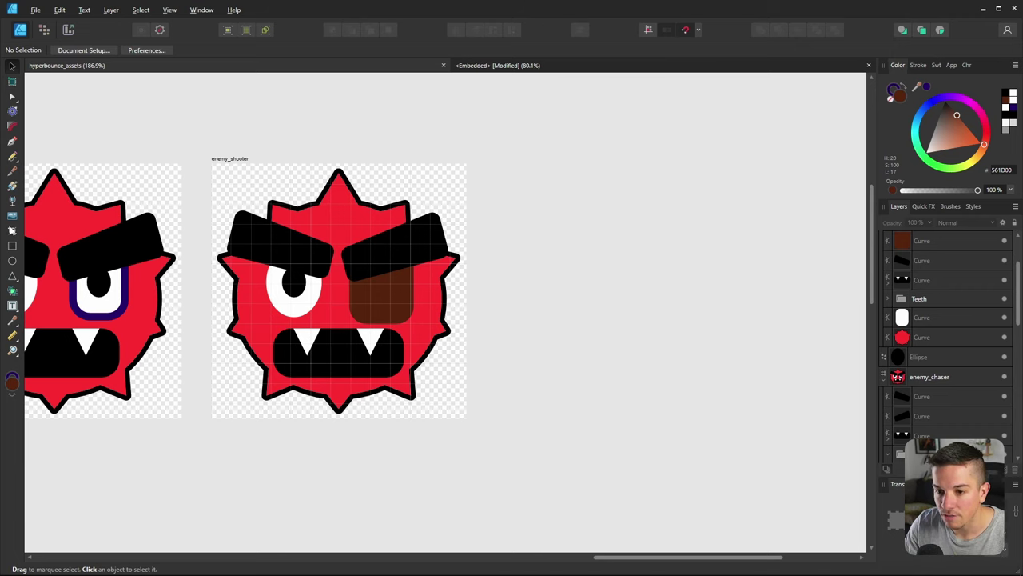
Draw a three-node strap path with the Pen tool from the patch's right edge to the right eyebrow's outer end
click(12, 140)
ctrl+scroll(301, 260, up, 1)
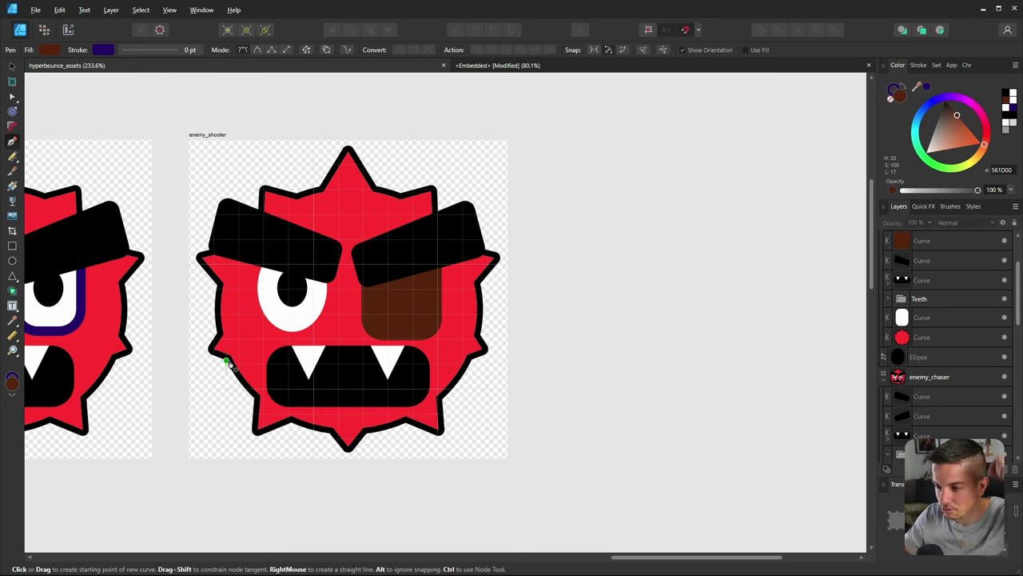
click(441, 288)
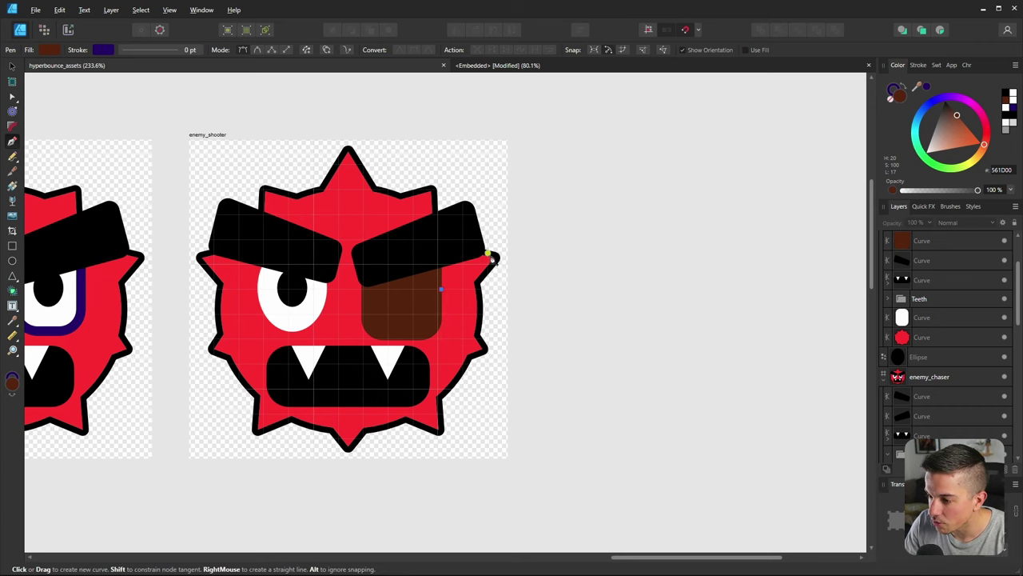
click(470, 277)
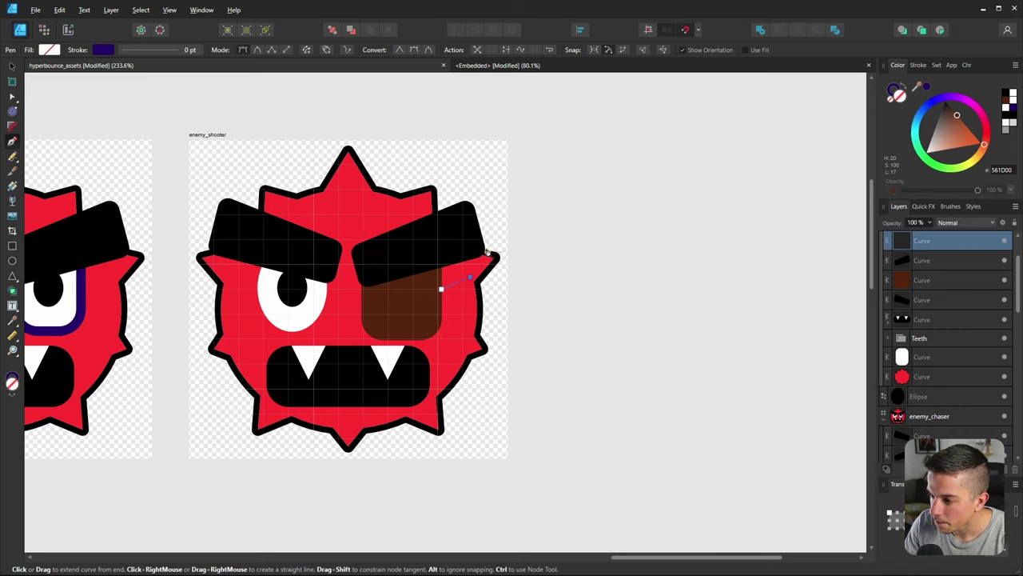
click(485, 251)
Give the strap path an 8.3 pt stroke in the eye patch's dark brown, 561D00
ctrl+scroll(481, 279, up, 5)
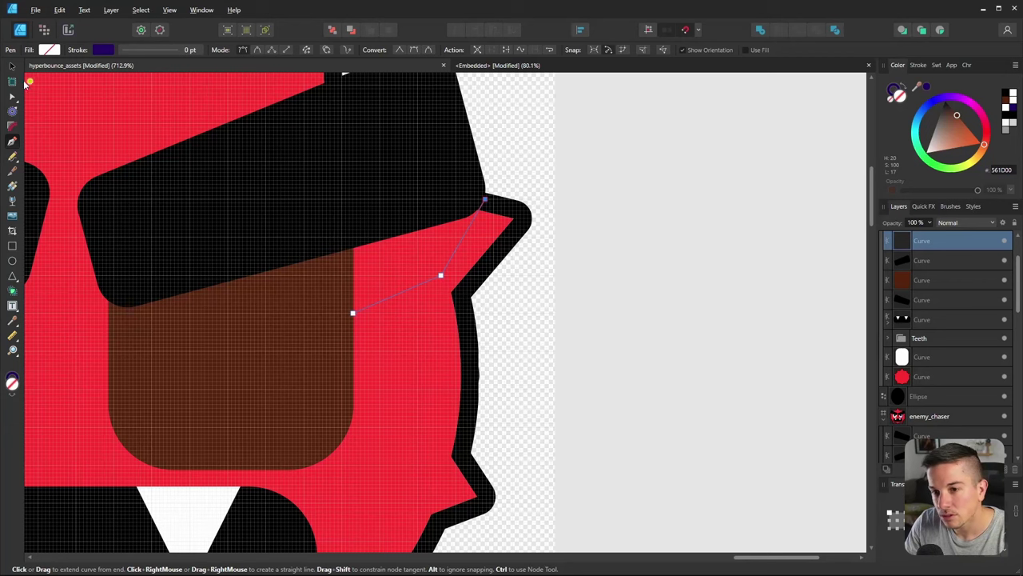
key(a)
click(917, 64)
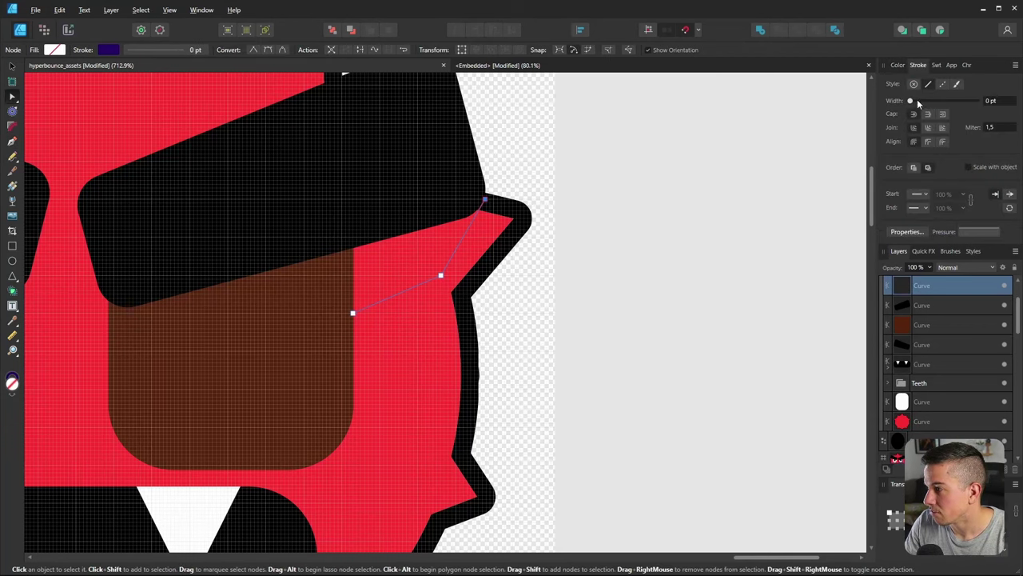
drag(917, 99, 938, 101)
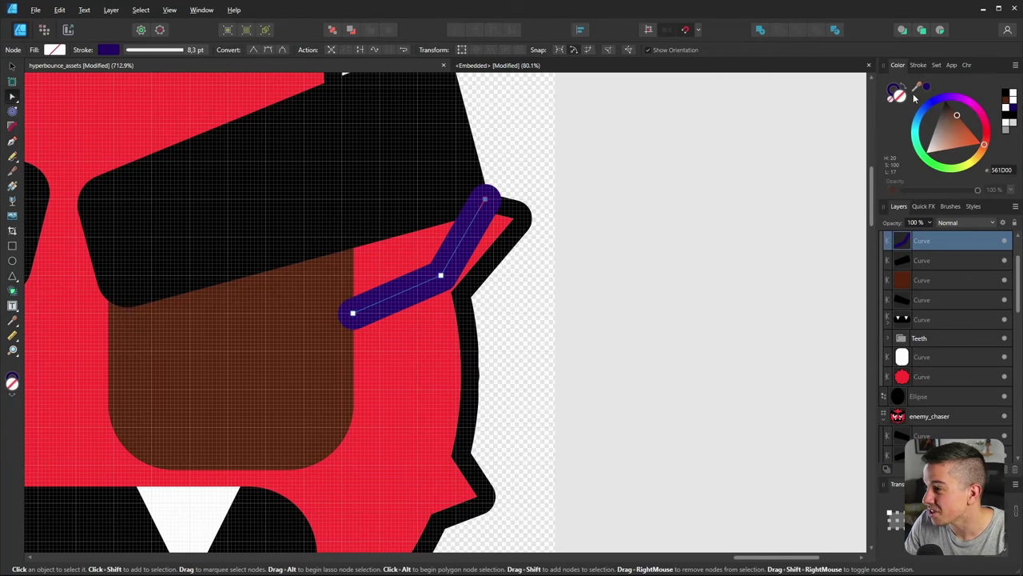
click(895, 89)
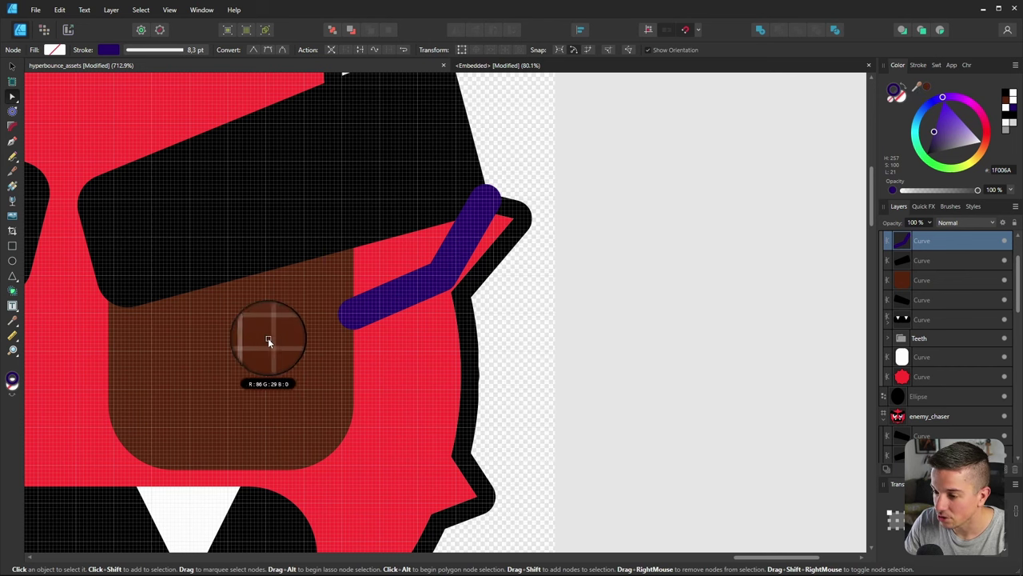
click(923, 94)
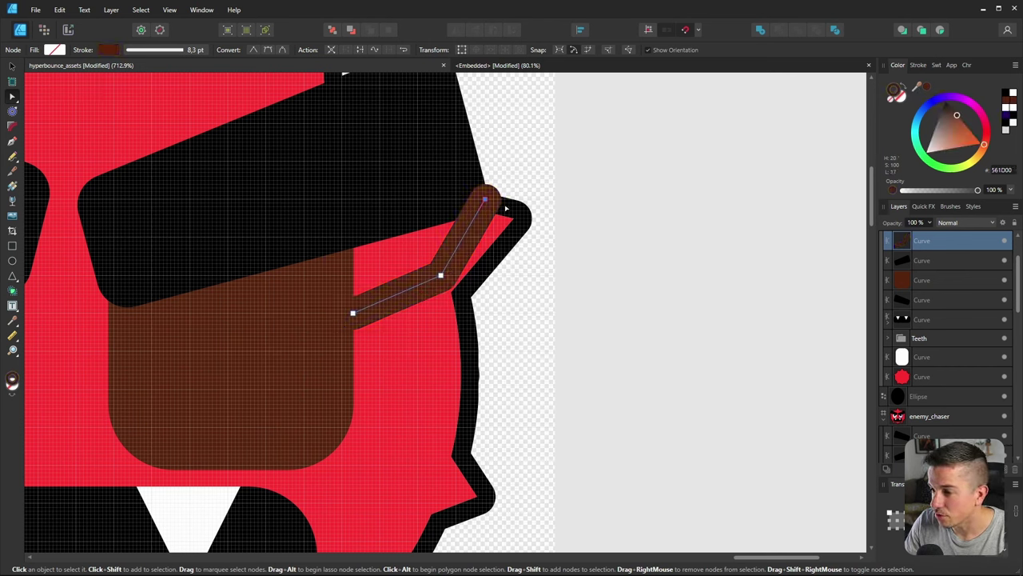
Convert the strap's middle node to smooth so the strap bends in a continuous curve
click(268, 50)
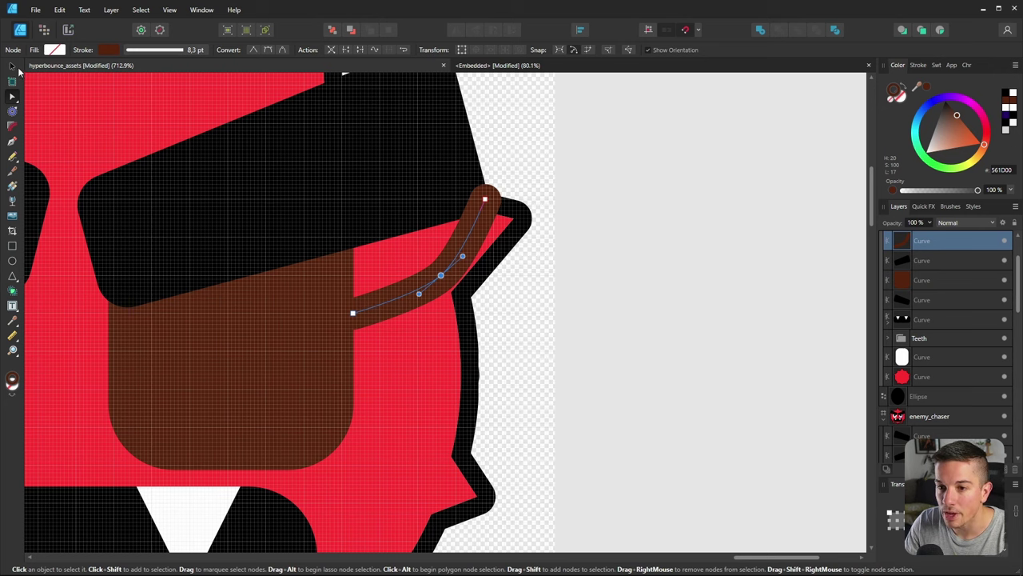
click(12, 65)
ctrl+scroll(414, 268, down, 5)
ctrl+scroll(447, 264, up, 5)
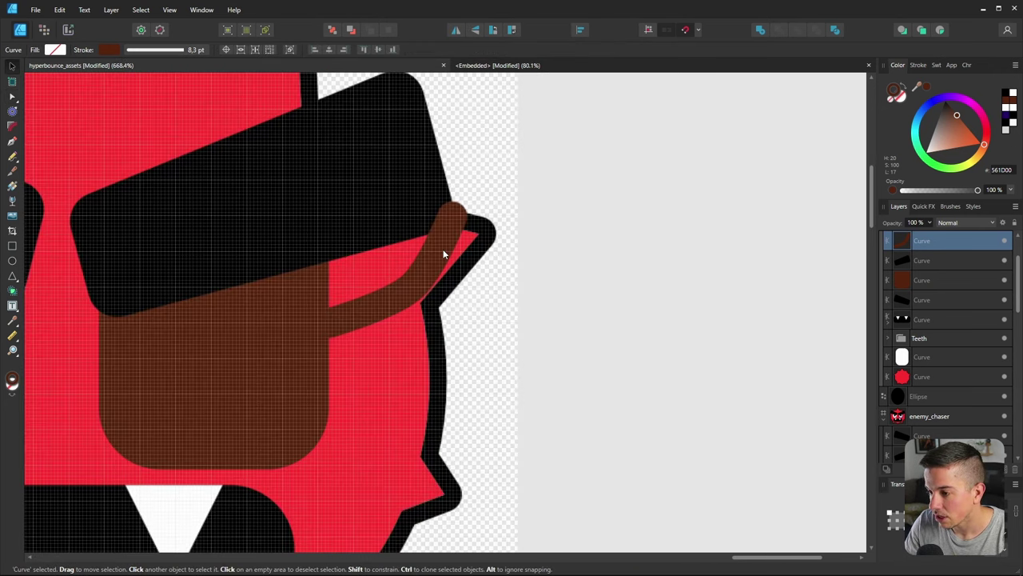
click(443, 254)
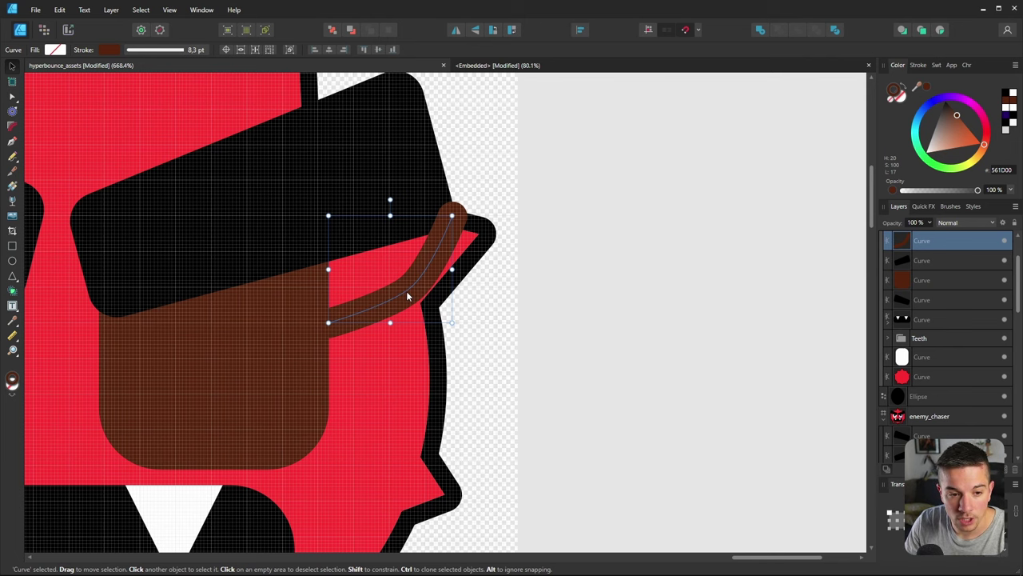
ctrl+scroll(407, 296, down, 5)
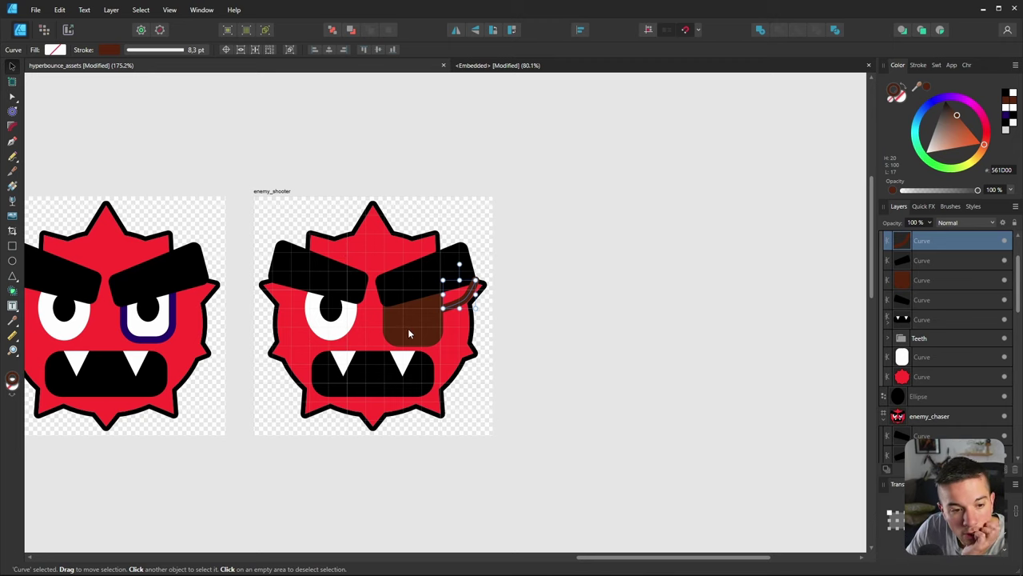
Delete the nodes of the top center spike from the shooter's red face outline, leaving a flat top
click(379, 255)
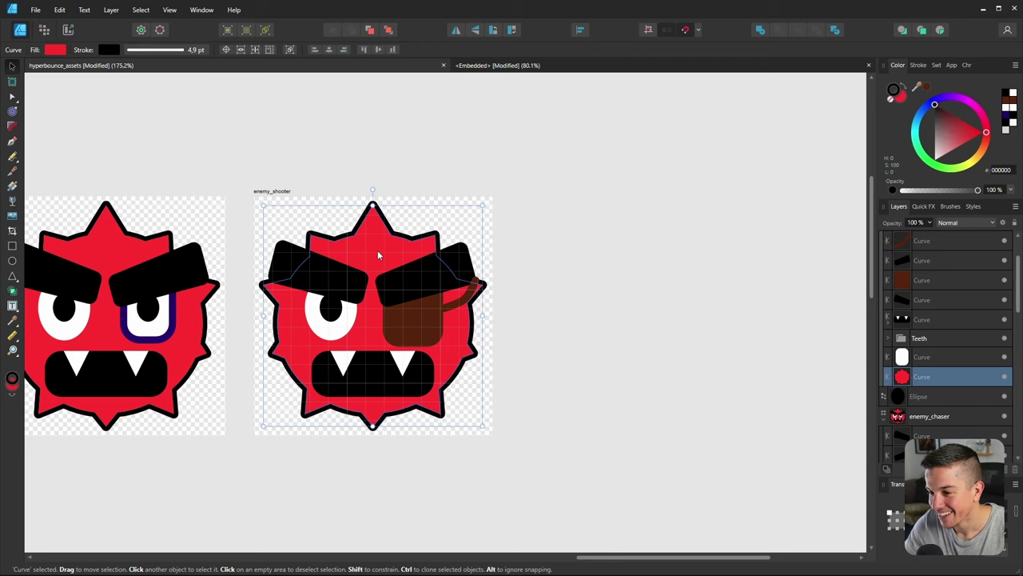
click(12, 96)
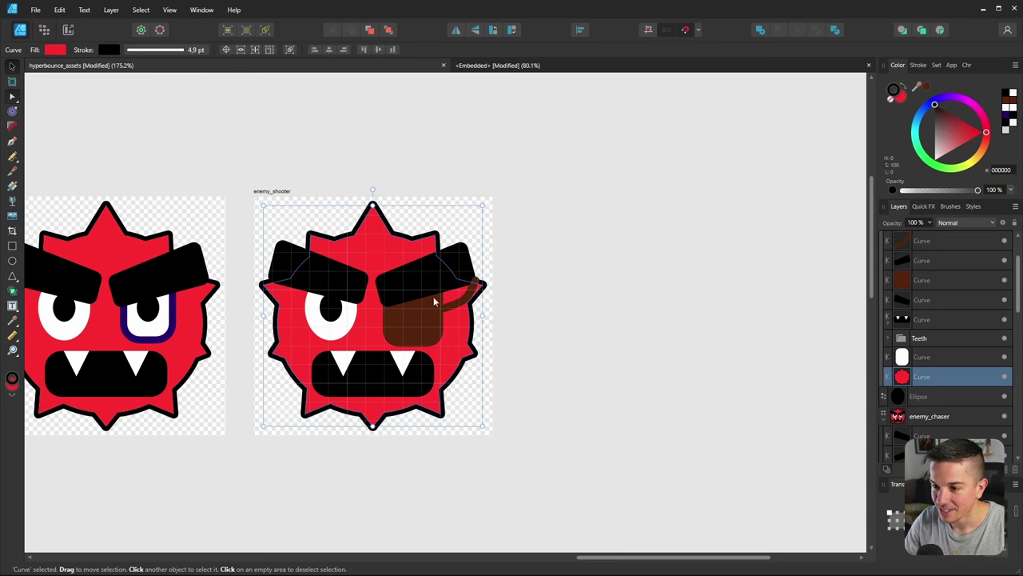
ctrl+scroll(403, 272, up, 2)
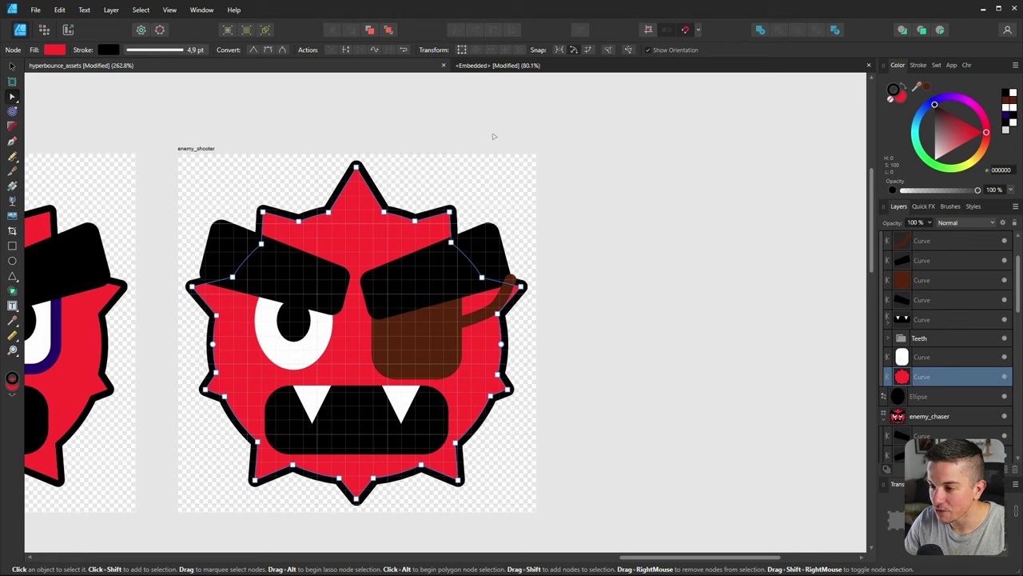
drag(496, 131, 291, 229)
drag(451, 107, 295, 229)
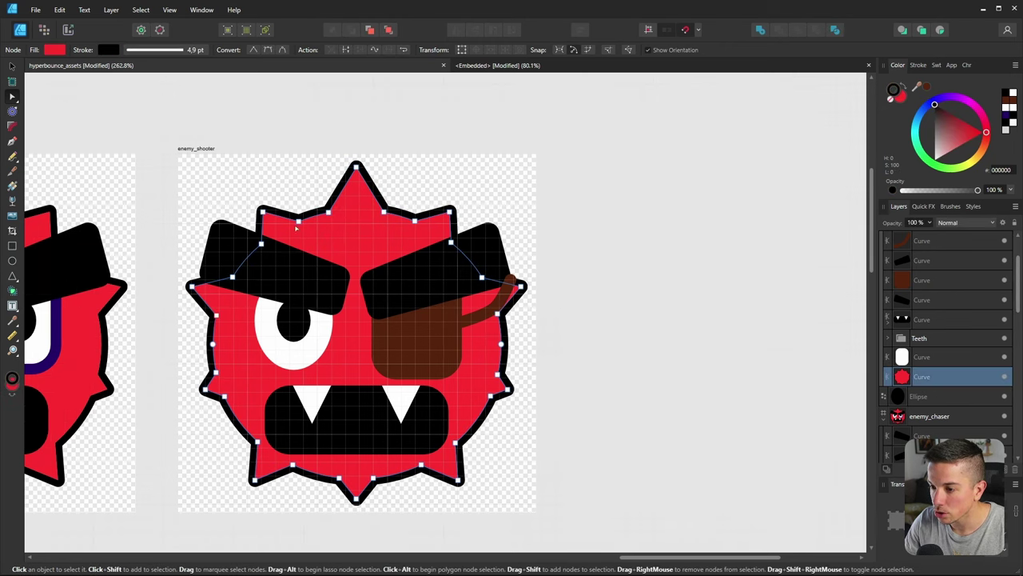
drag(274, 110, 432, 224)
key(Delete)
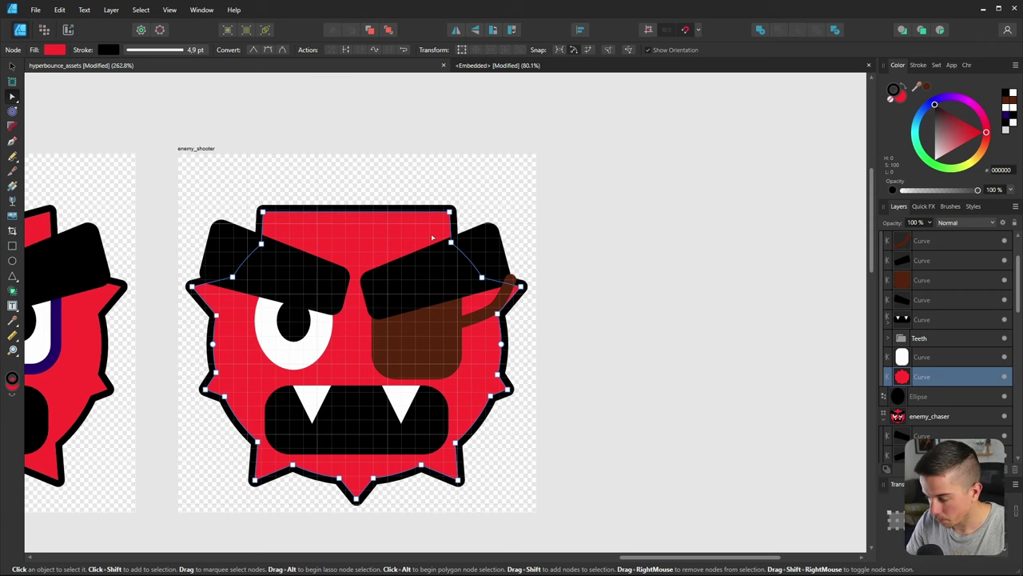
click(494, 186)
ctrl+scroll(428, 313, down, 5)
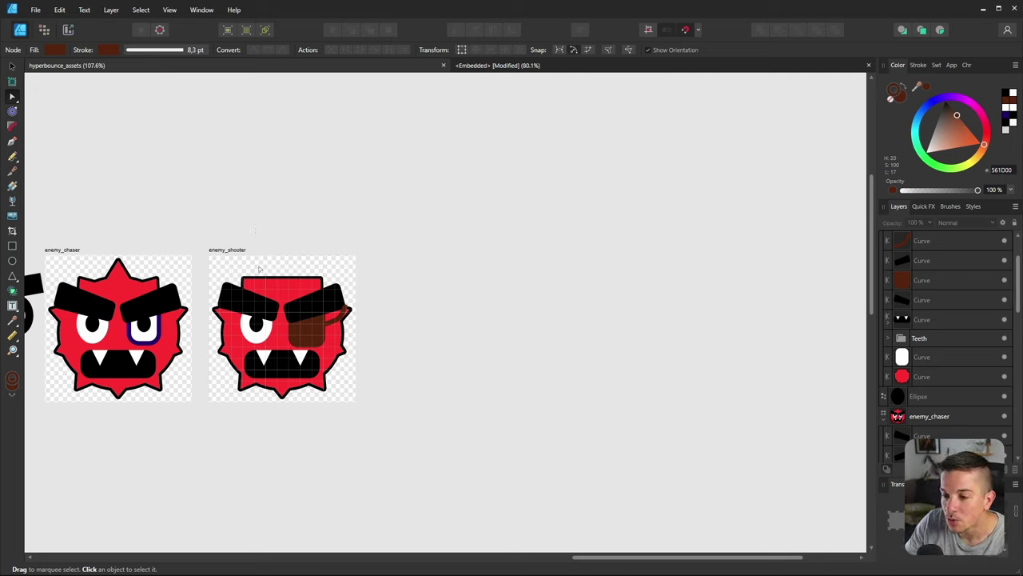
Delete the right eyebrow from the shooter face
click(284, 289)
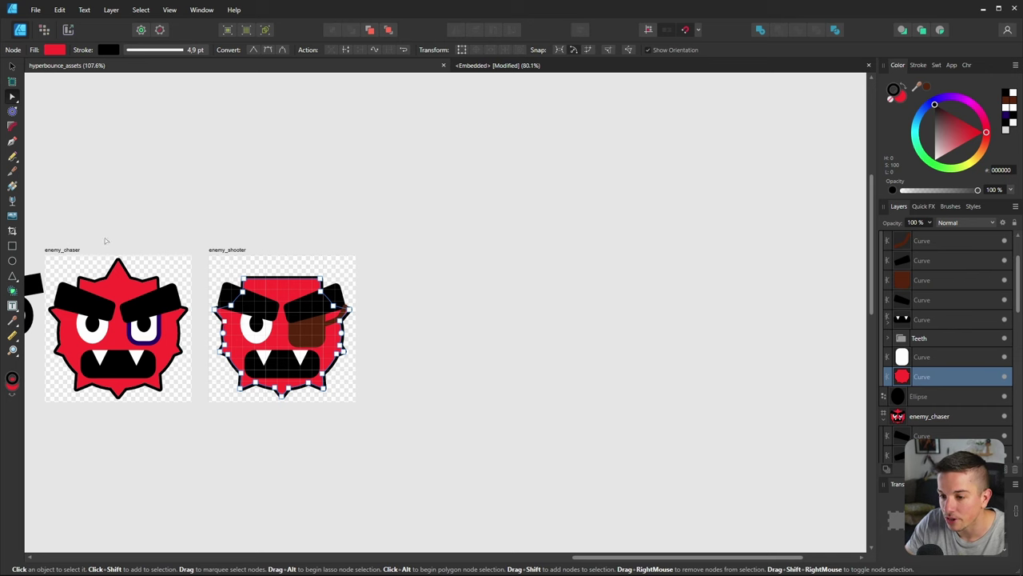
key(v)
key(ctrl+d)
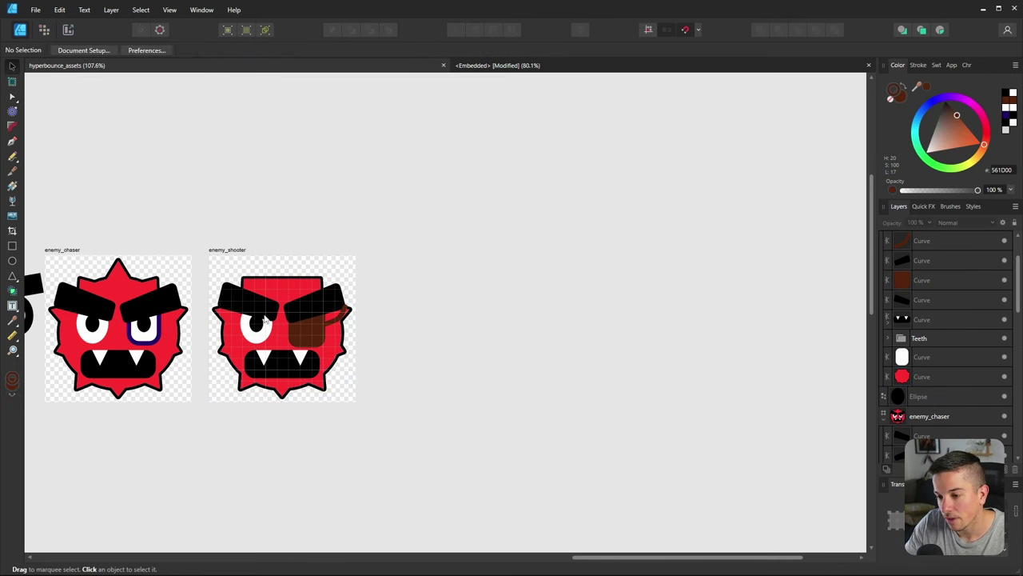
ctrl+scroll(264, 319, up, 2)
click(337, 308)
key(Delete)
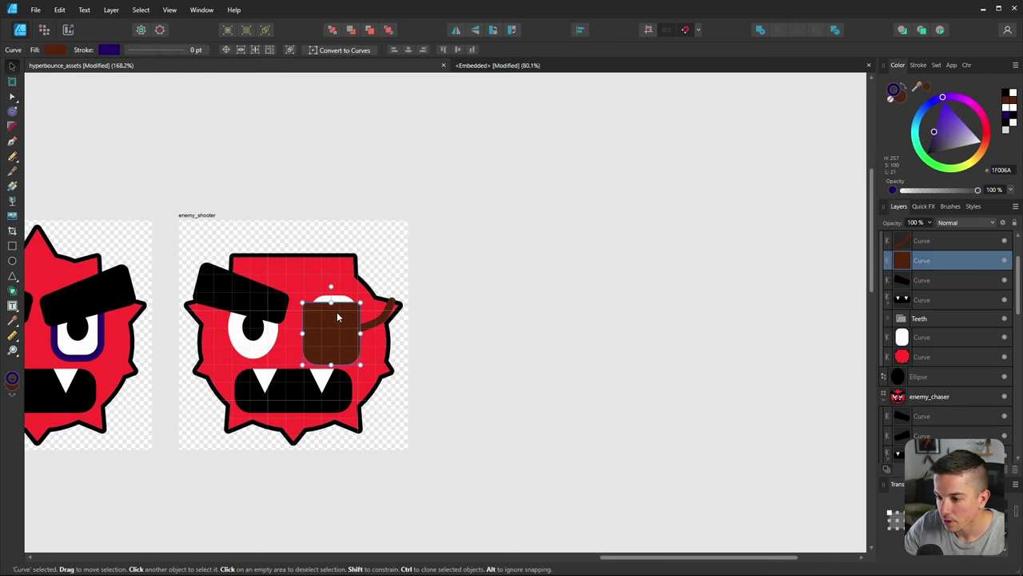
Rotate and resize the shooter's left eyebrow and move it onto the empty canvas right of the enemy_shooter artboard
click(274, 314)
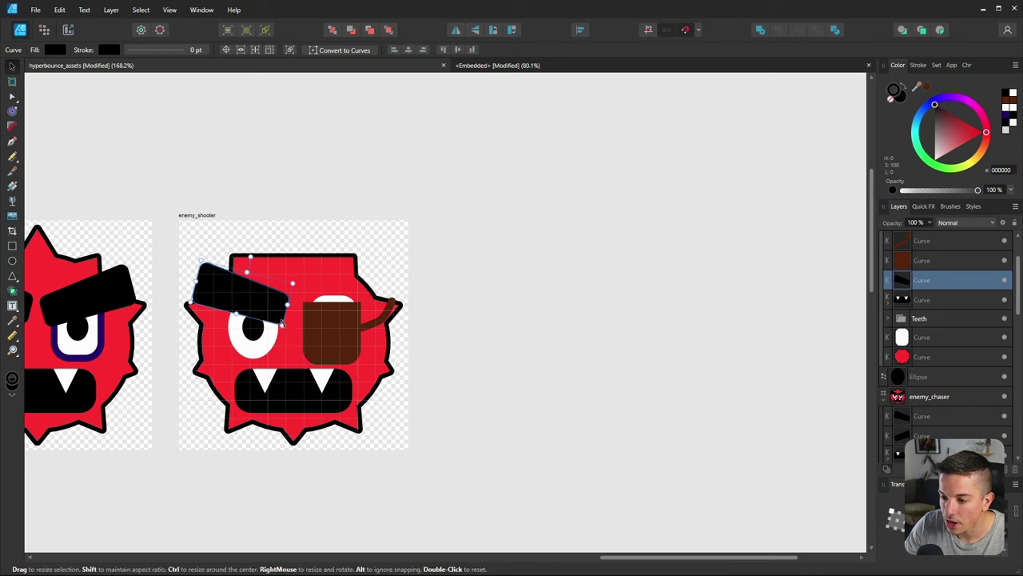
drag(282, 324, 356, 279)
drag(293, 231, 606, 278)
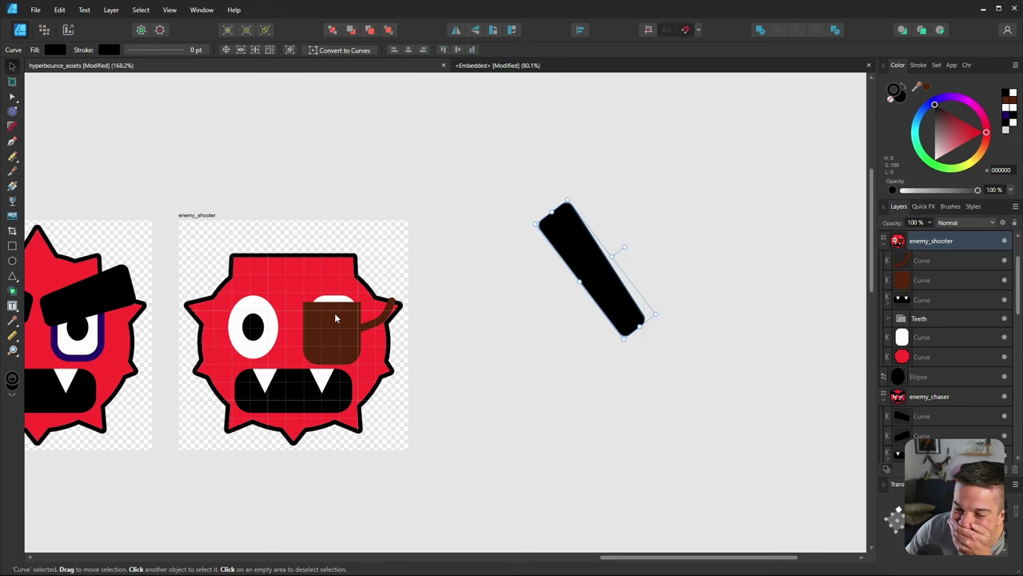
Compare the shooter face without eyebrows against the enemy_chaser face
scroll(308, 327, down, 2)
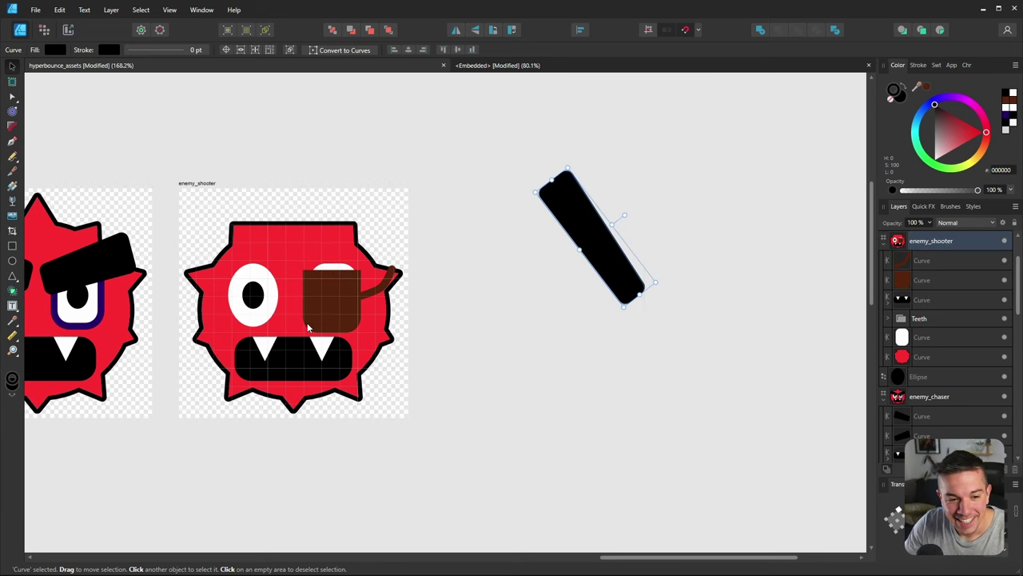
ctrl+scroll(338, 320, up, 3)
scroll(286, 290, down, 1)
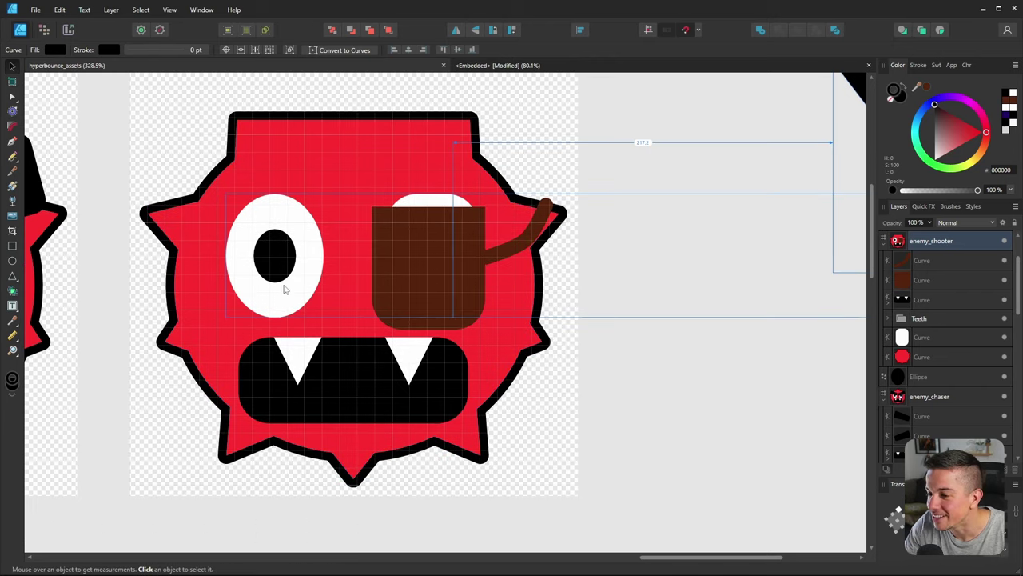
ctrl+scroll(296, 287, down, 1)
ctrl+scroll(296, 286, up, 1)
ctrl+scroll(296, 276, down, 3)
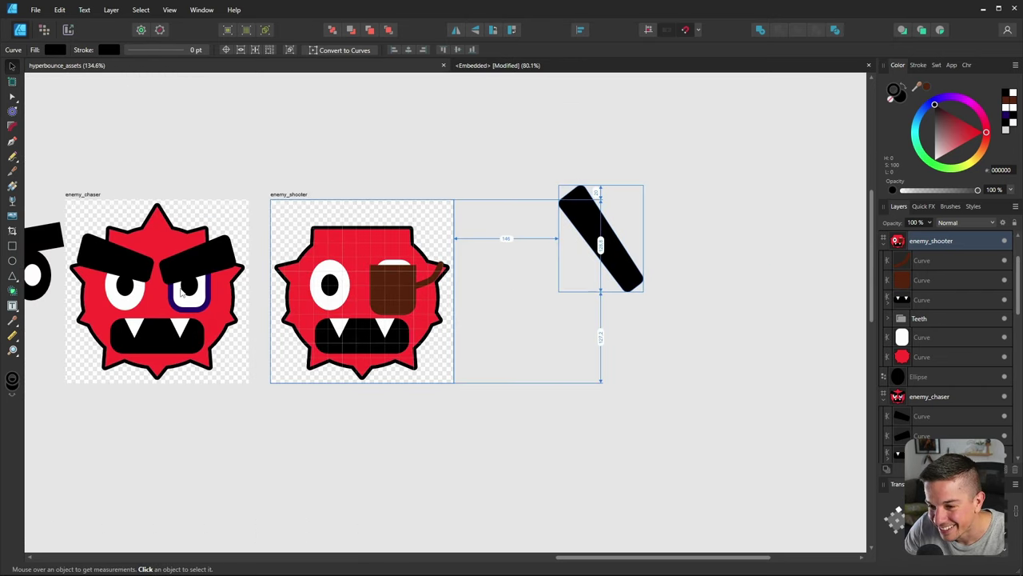
ctrl+scroll(155, 303, up, 2)
ctrl+scroll(152, 312, up, 2)
ctrl+scroll(145, 327, down, 1)
click(144, 333)
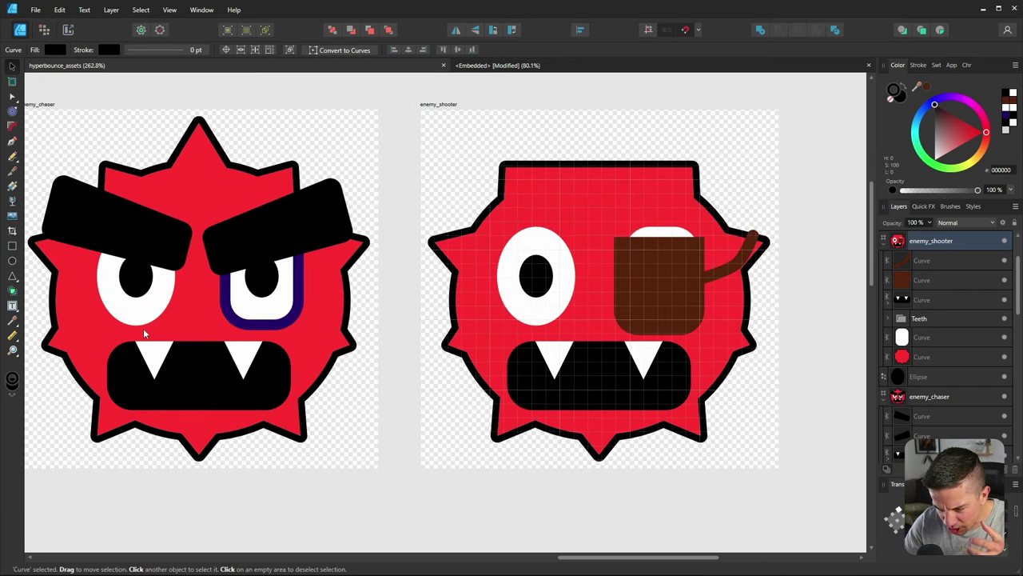
ctrl+scroll(148, 328, down, 4)
ctrl+scroll(344, 308, up, 5)
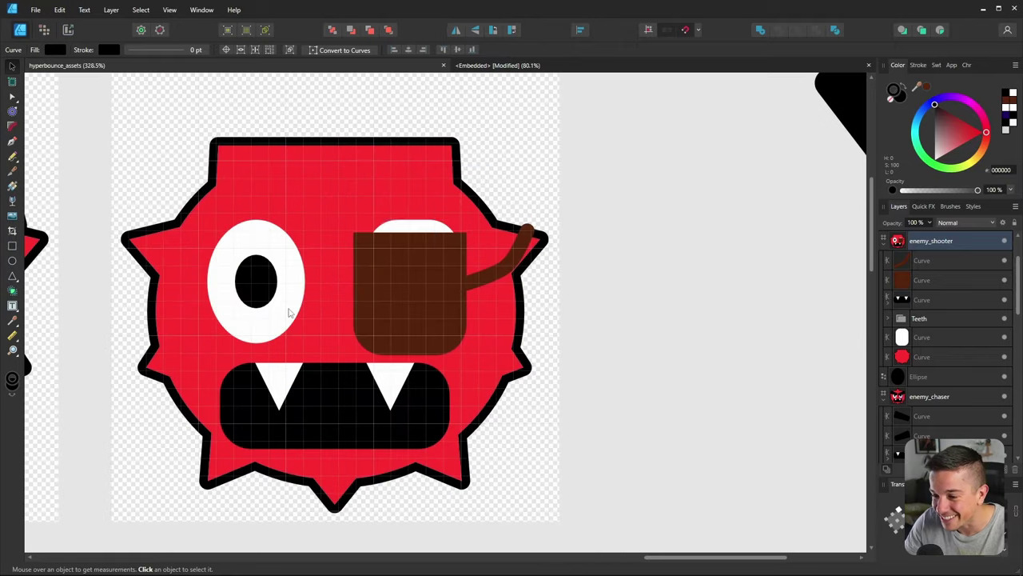
Stretch the brown eye patch upward on the shooter face so it fully covers the white eye behind it
click(292, 369)
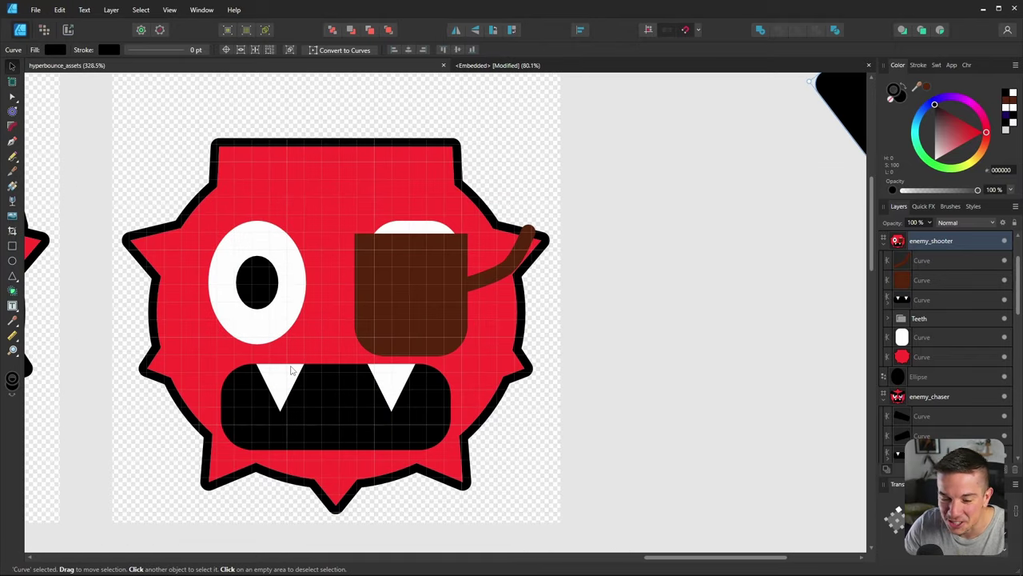
click(422, 235)
drag(411, 233, 411, 212)
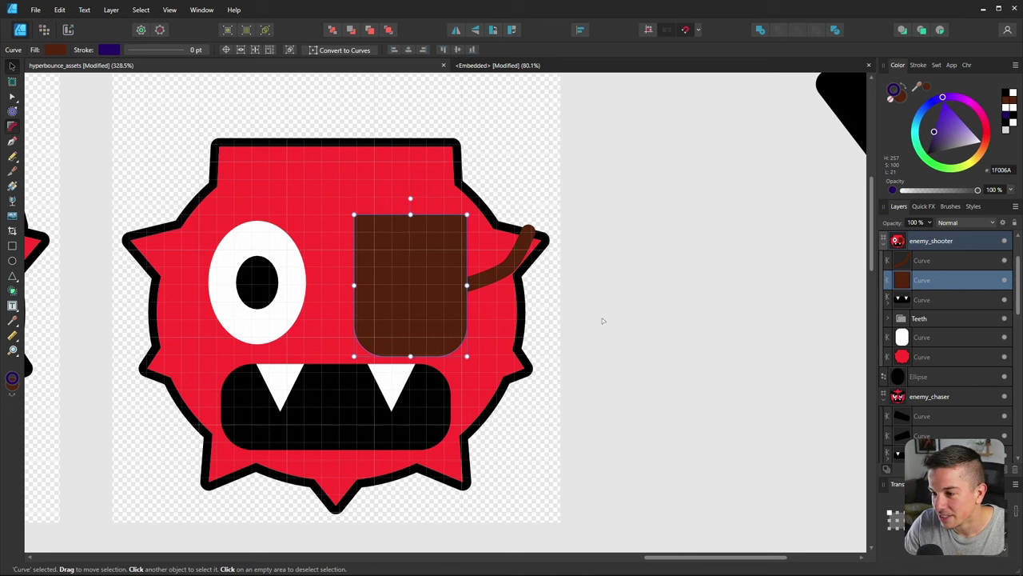
Round the two top corners of the eye patch with a 7,6 px radius
key(c)
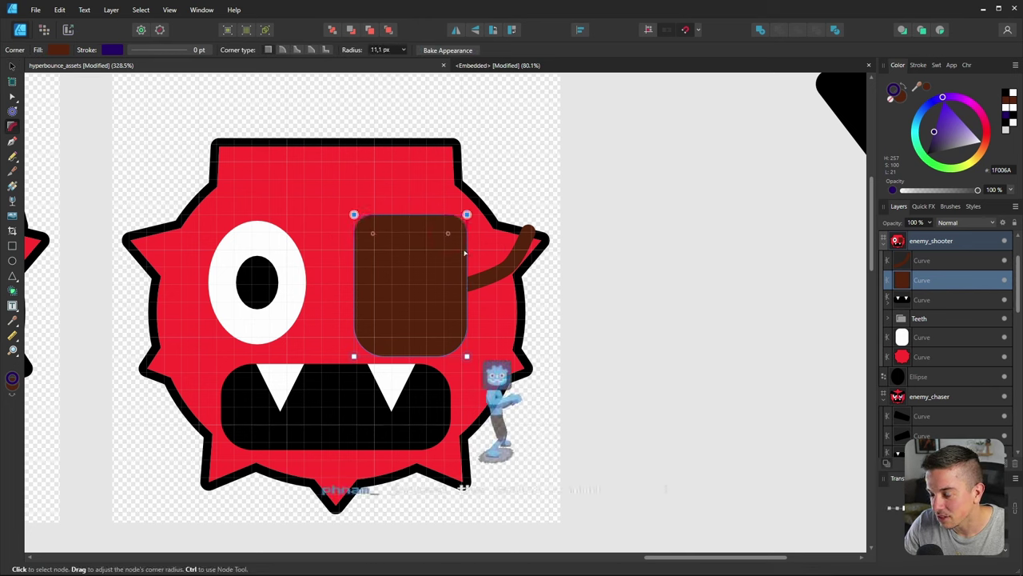
drag(464, 252, 470, 247)
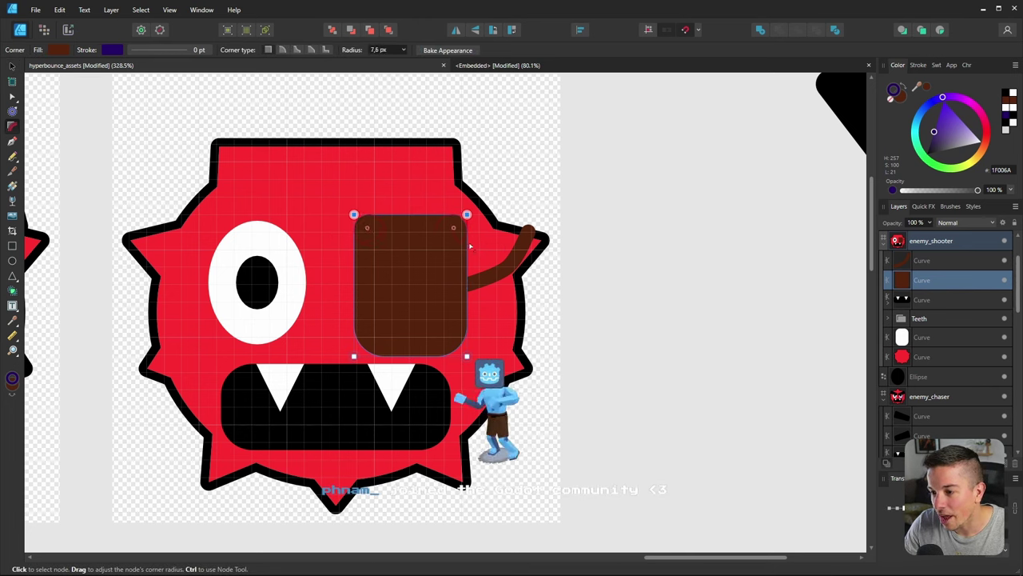
key(v)
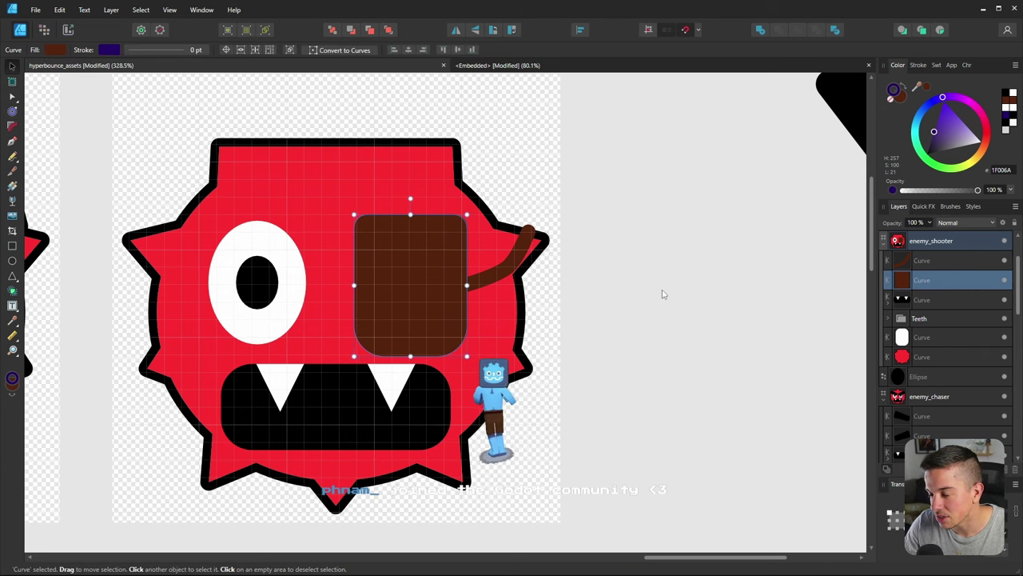
click(662, 294)
Examine the shooter face with its rounded eye patch up close and beside the enemy_chaser face
ctrl+scroll(252, 300, down, 3)
ctrl+scroll(283, 289, up, 2)
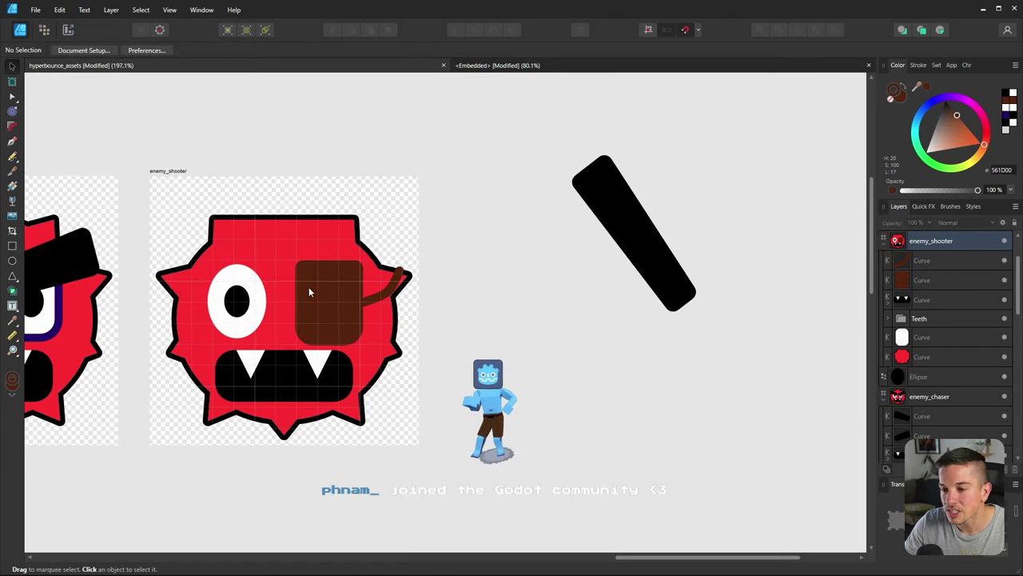
click(351, 287)
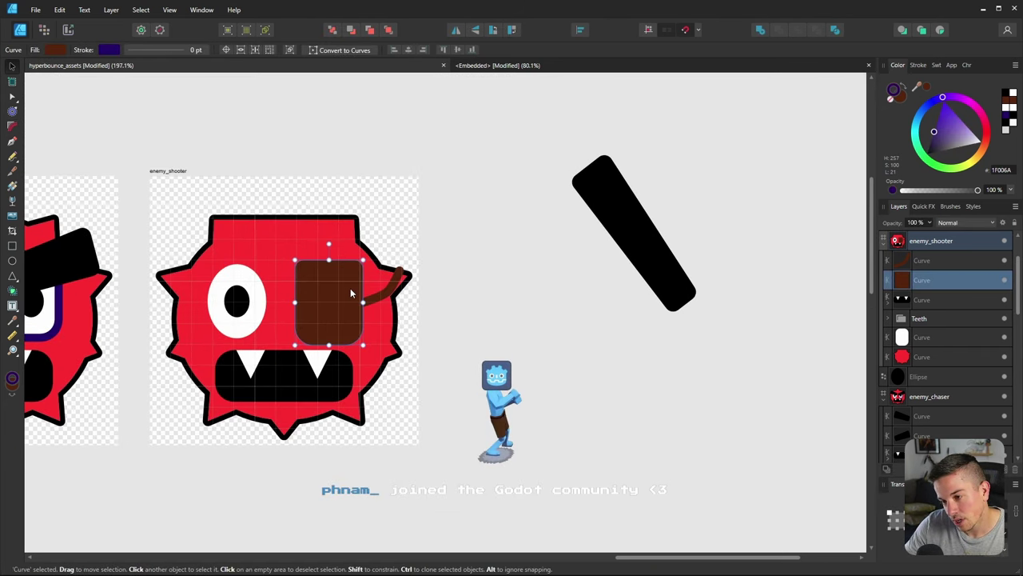
ctrl+scroll(337, 279, up, 2)
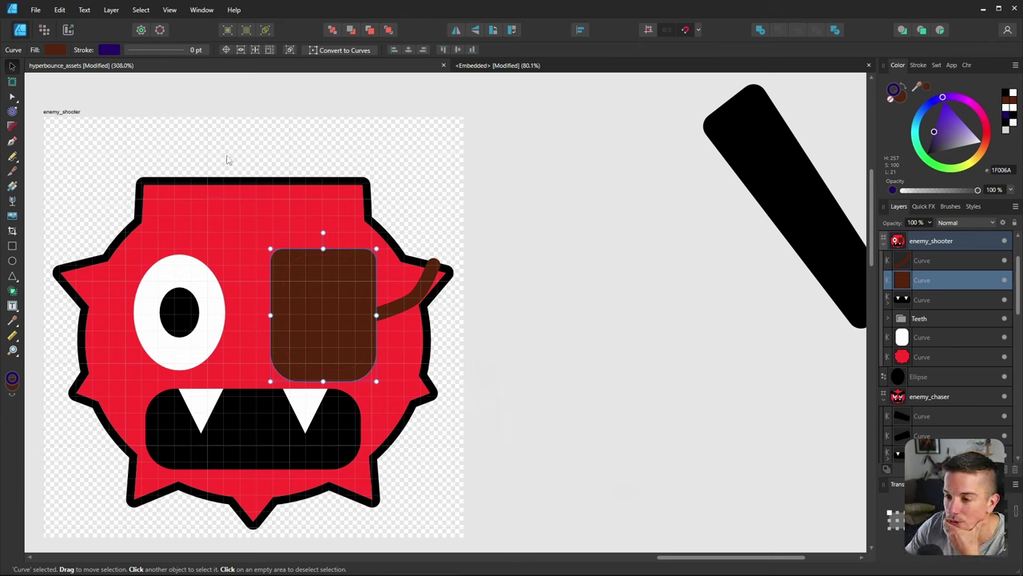
click(480, 247)
ctrl+scroll(438, 269, down, 5)
ctrl+scroll(272, 254, down, 2)
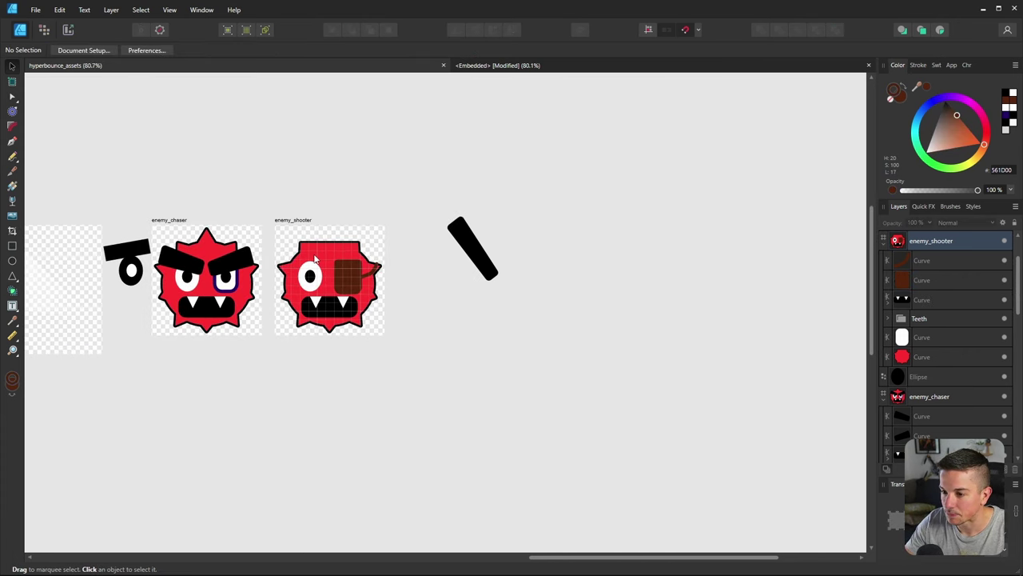
ctrl+scroll(332, 260, up, 4)
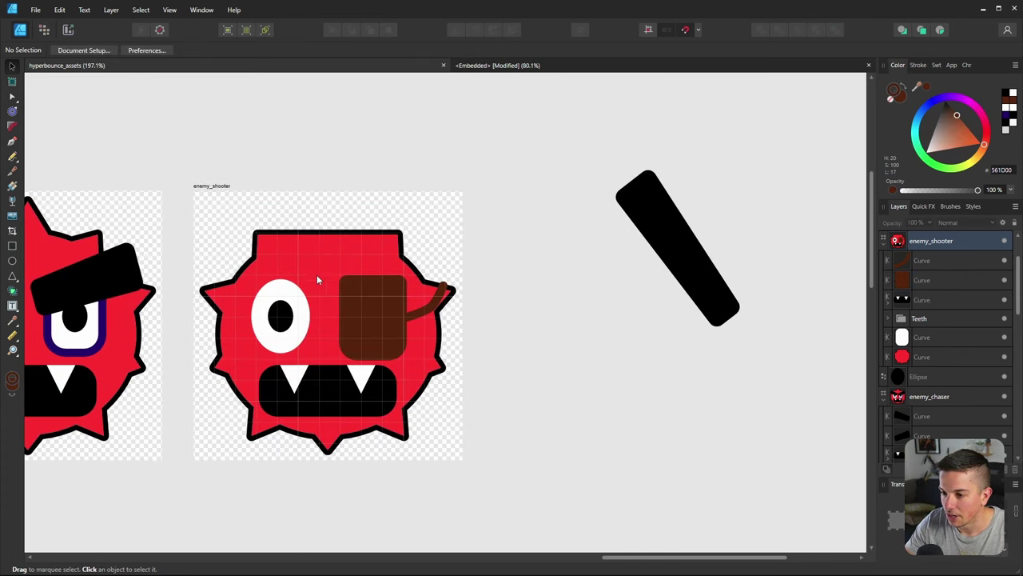
ctrl+scroll(302, 333, up, 1)
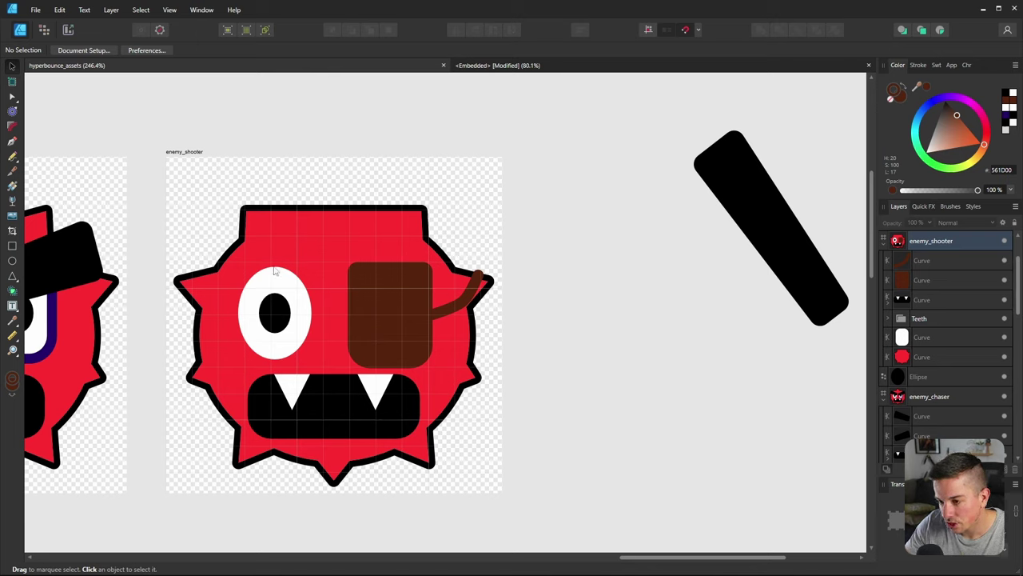
Reshape the short strap right of the eye patch so it curves downward from the patch to the face's right edge
click(458, 307)
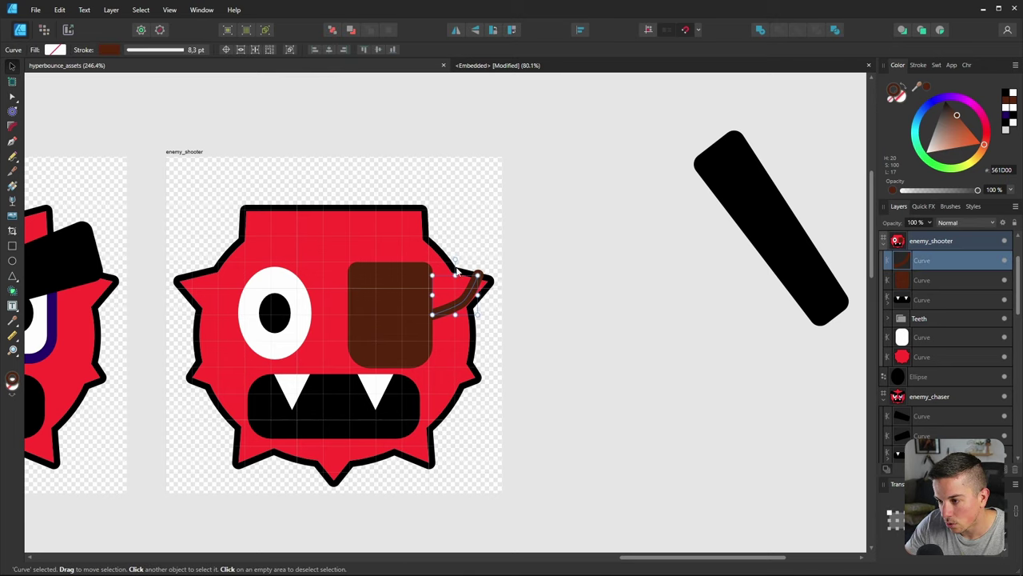
key(a)
ctrl+scroll(415, 296, up, 3)
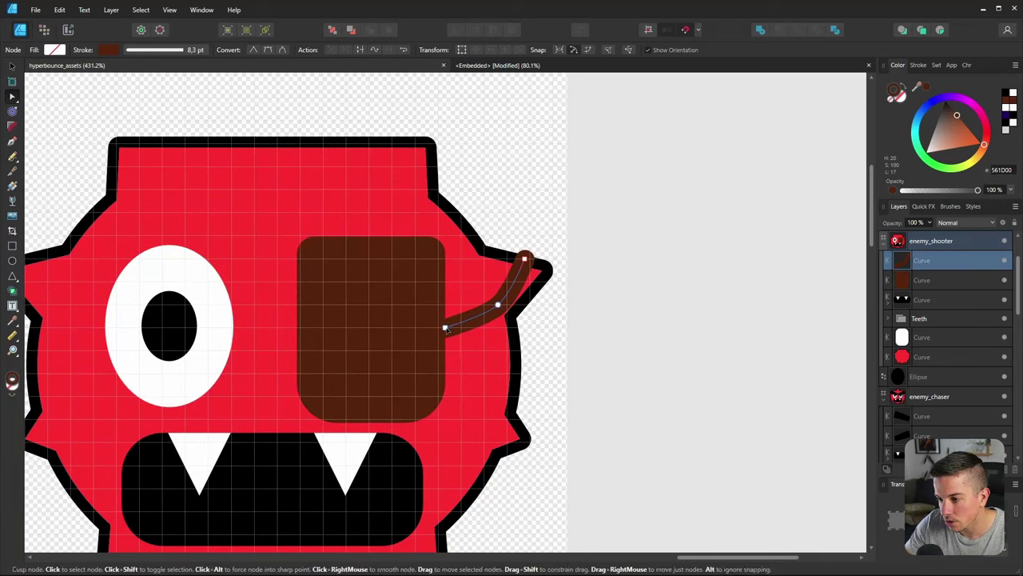
click(497, 305)
drag(519, 289, 505, 384)
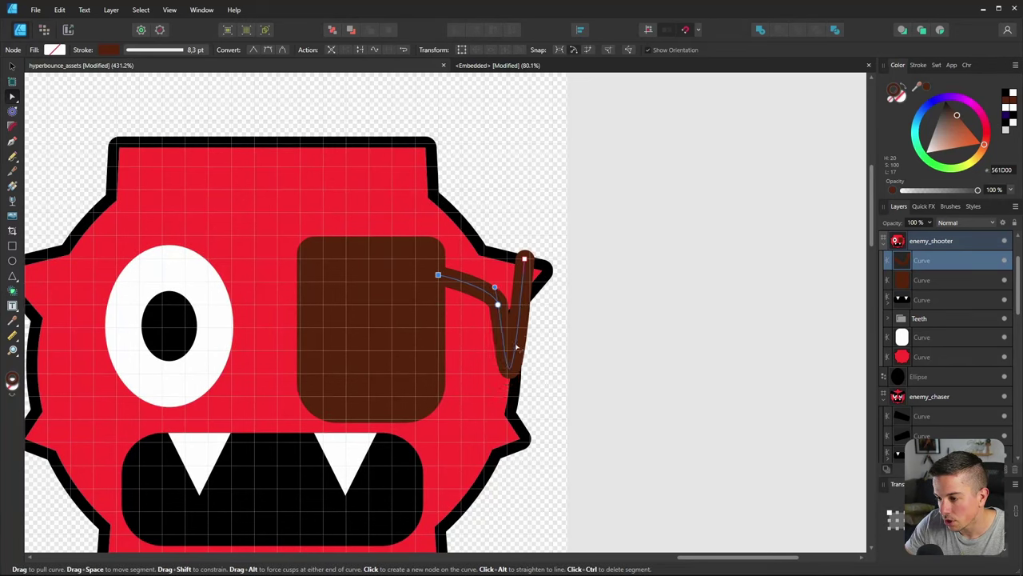
key(ctrl+z)
drag(525, 259, 474, 305)
alt+click(472, 300)
click(514, 319)
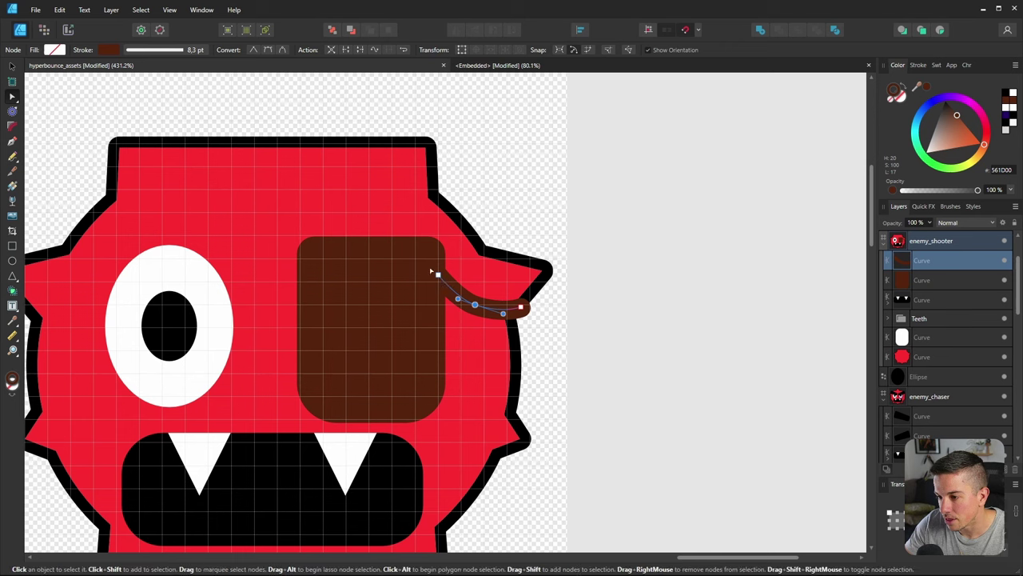
mouse_move(438, 275)
mouse_down()
mouse_move(435, 290)
mouse_move(522, 320)
mouse_move(226, 271)
mouse_move(54, 106)
mouse_up()
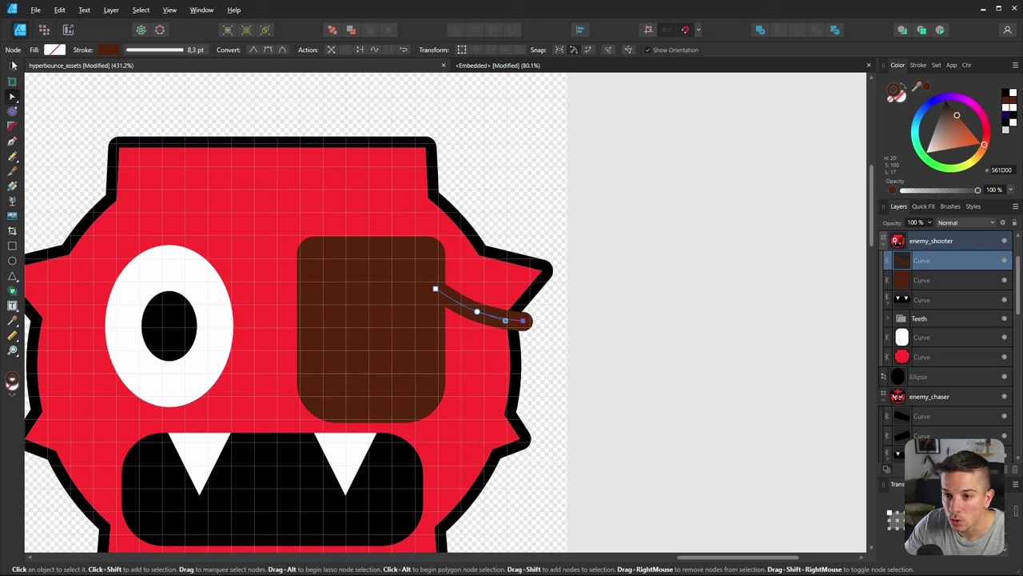
Duplicate the strap to the left side of the eye patch and extend its outer end to the face's upper-left outline
key(v)
mouse_move(499, 314)
ctrl+mouse_down()
mouse_move(212, 312)
mouse_move(235, 310)
mouse_move(266, 280)
ctrl+mouse_up()
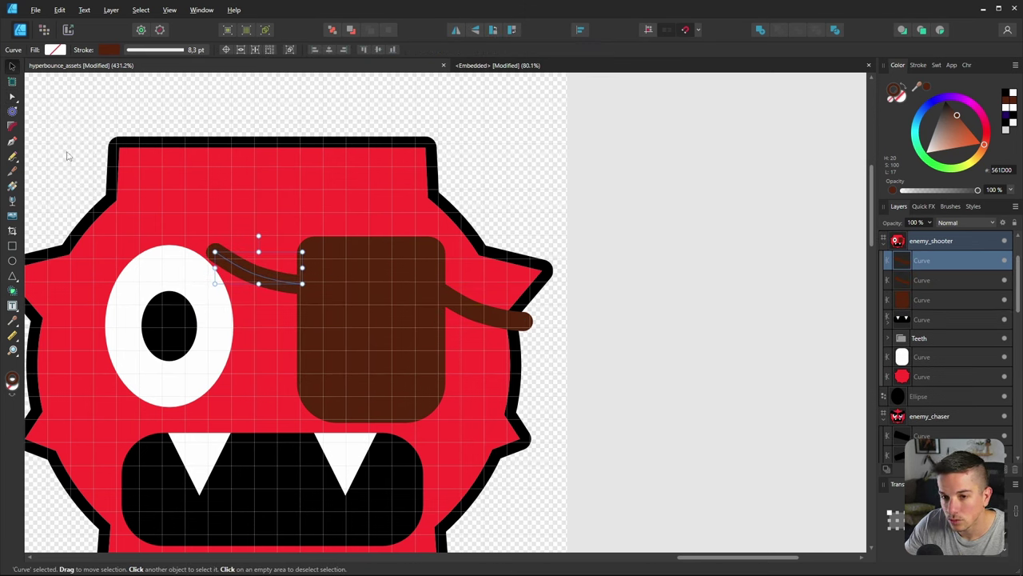
key(a)
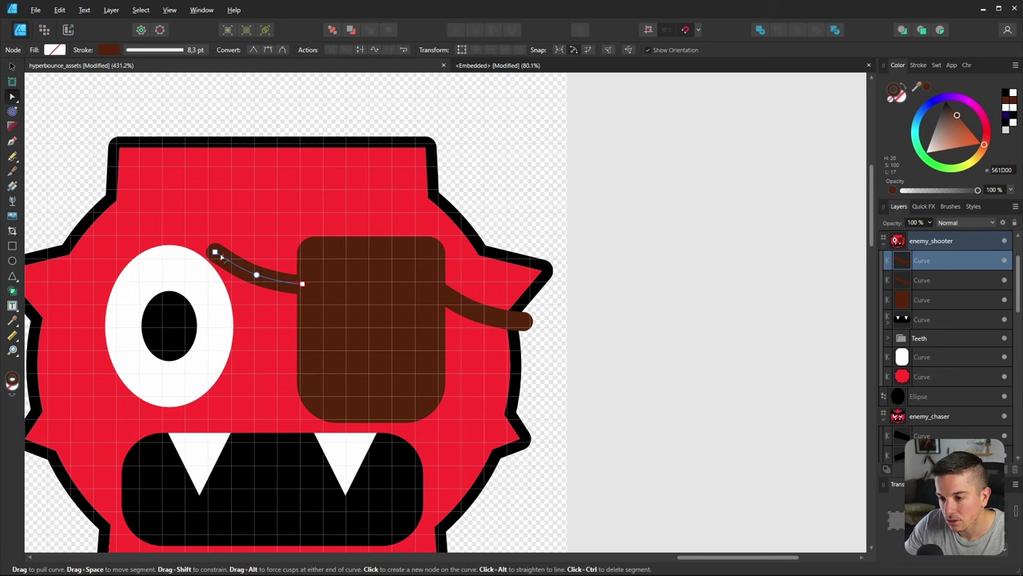
drag(214, 254, 104, 194)
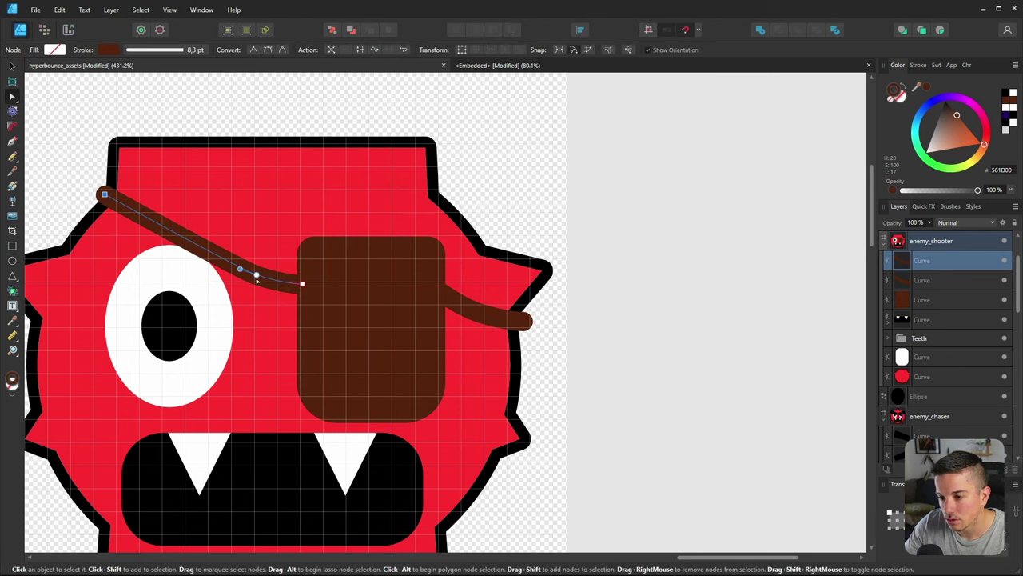
Move the left strap's middle node outward and adjust its handle to smooth the curve above the open eye
mouse_move(256, 276)
mouse_down()
mouse_move(262, 281)
mouse_move(205, 253)
mouse_move(255, 276)
mouse_up()
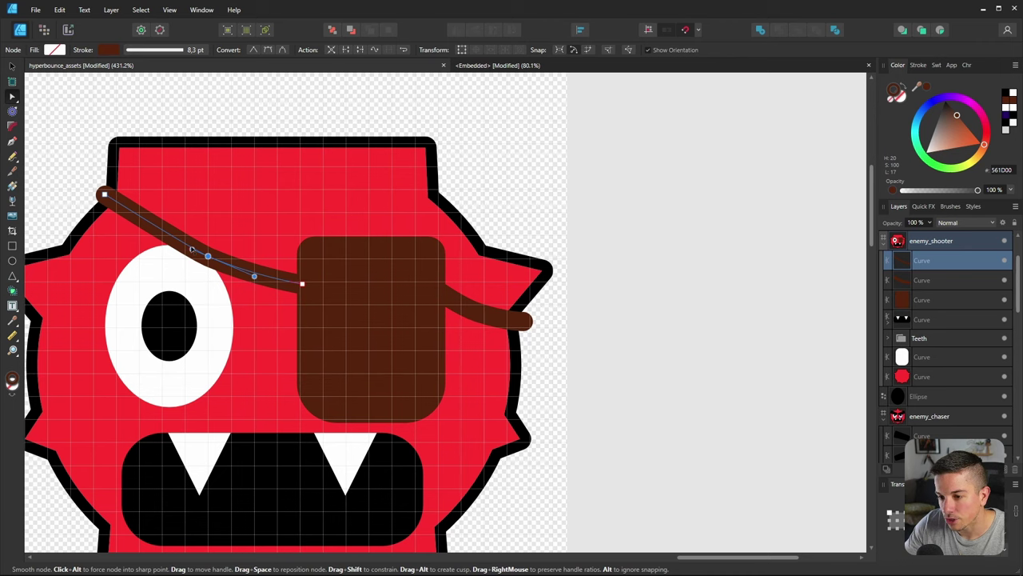
drag(192, 249, 160, 237)
key(Escape)
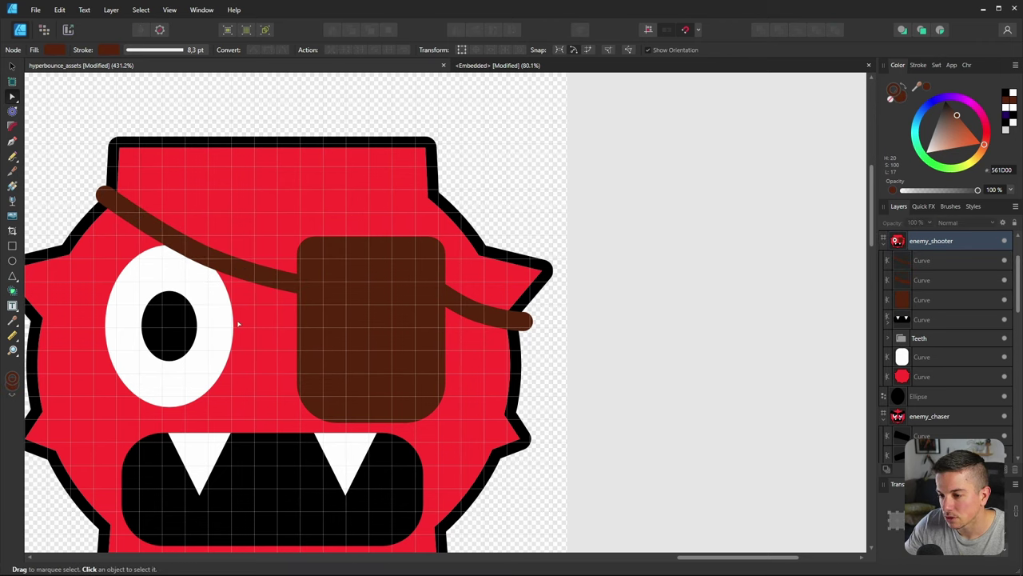
ctrl+scroll(237, 324, down, 5)
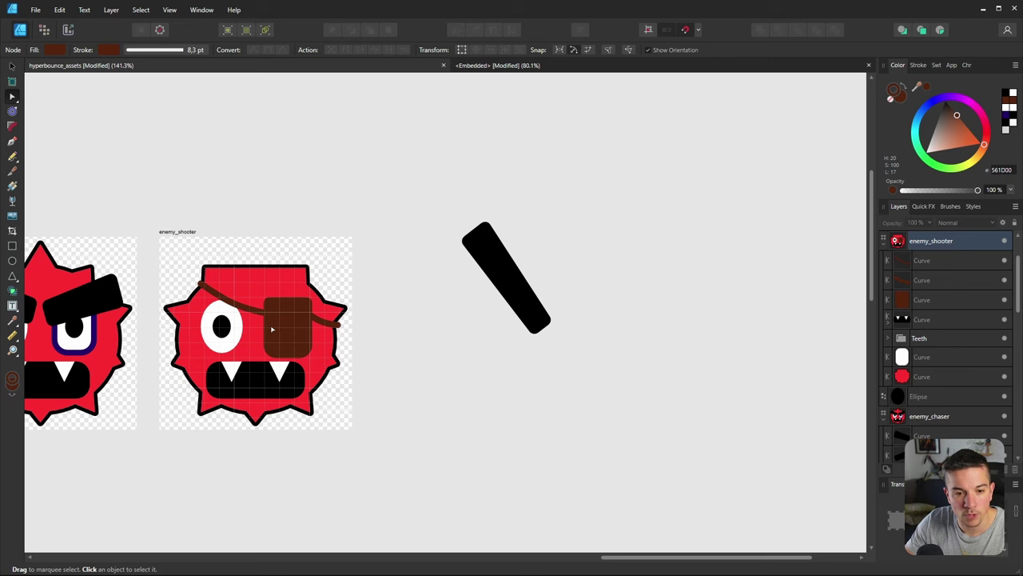
ctrl+scroll(272, 328, up, 5)
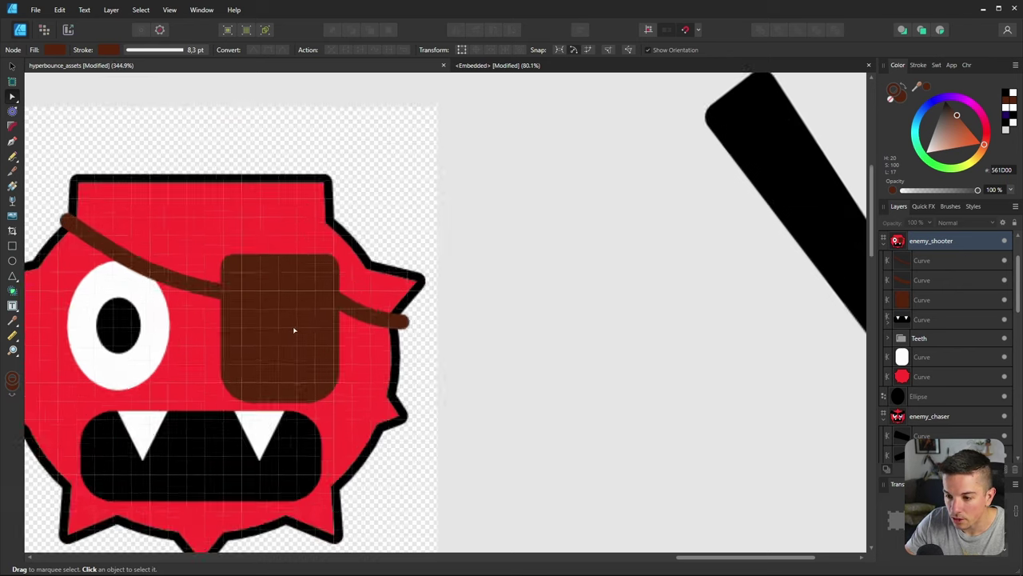
Move the right strap down so it attaches near the eye patch's lower right corner
click(402, 306)
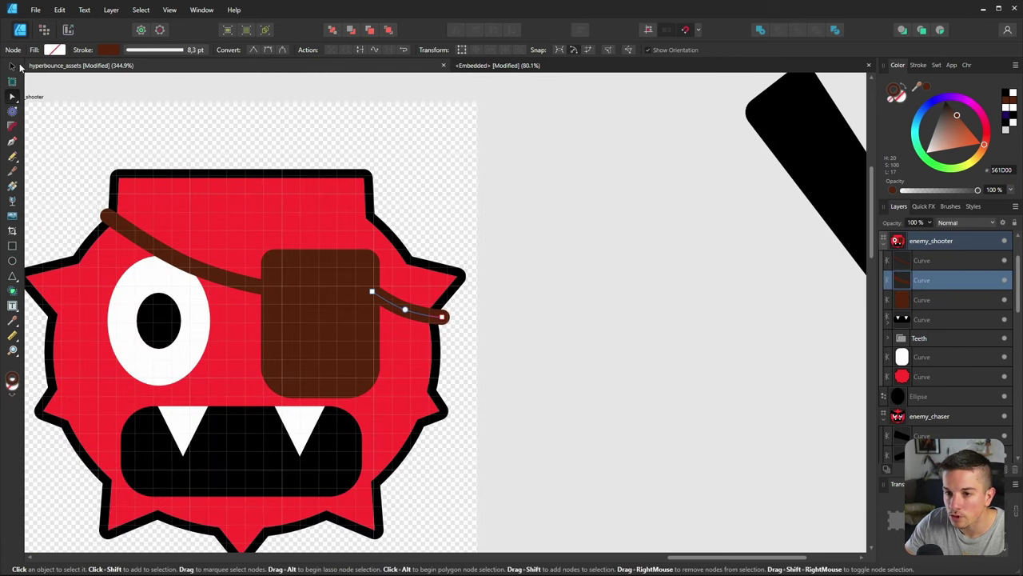
key(v)
drag(397, 310, 395, 380)
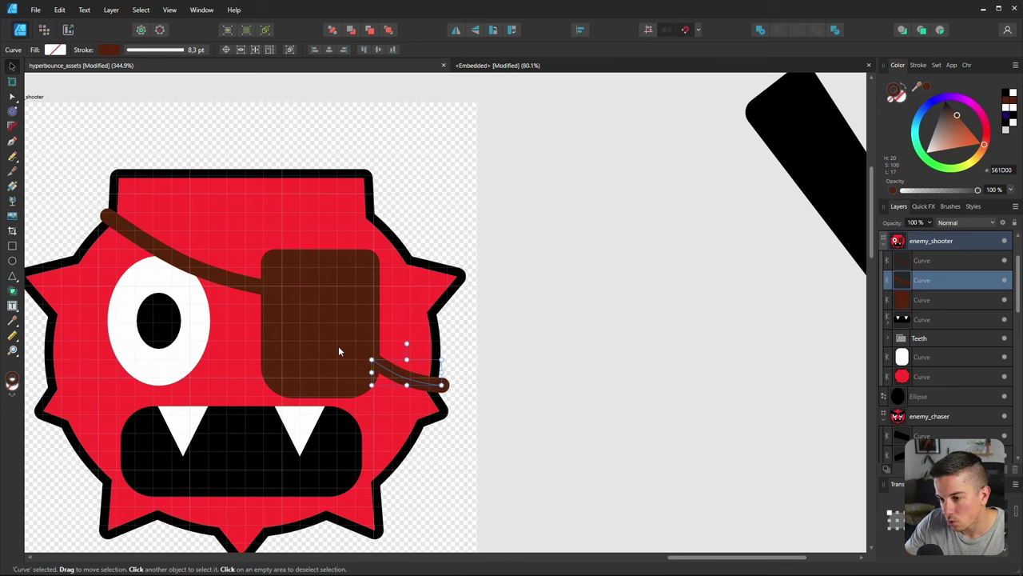
key(ctrl+d)
ctrl+scroll(328, 344, down, 5)
ctrl+scroll(264, 344, down, 3)
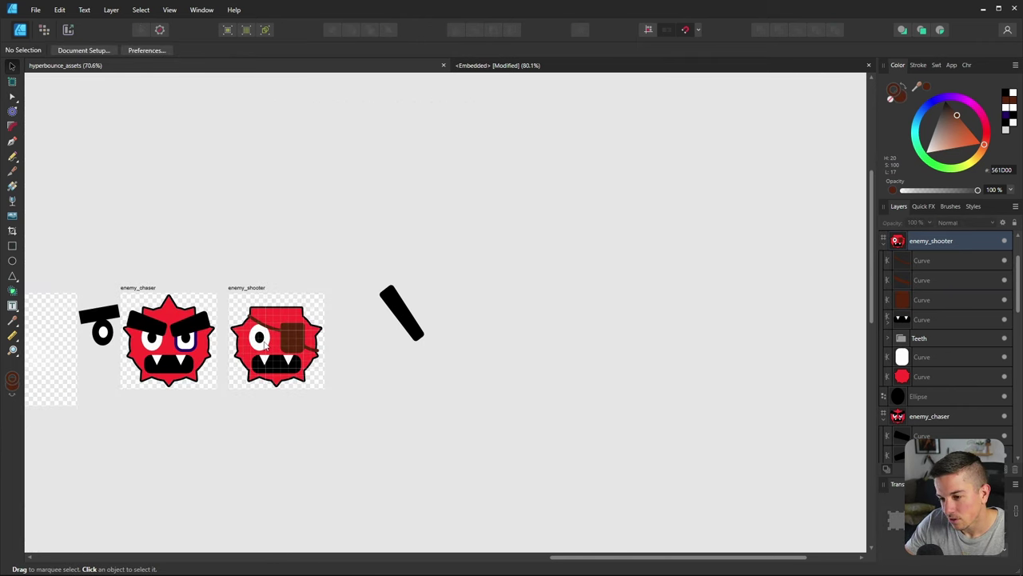
Adjust the handles of the left strap's middle node so the strap sags more between the head outline and the patch
ctrl+scroll(266, 343, up, 8)
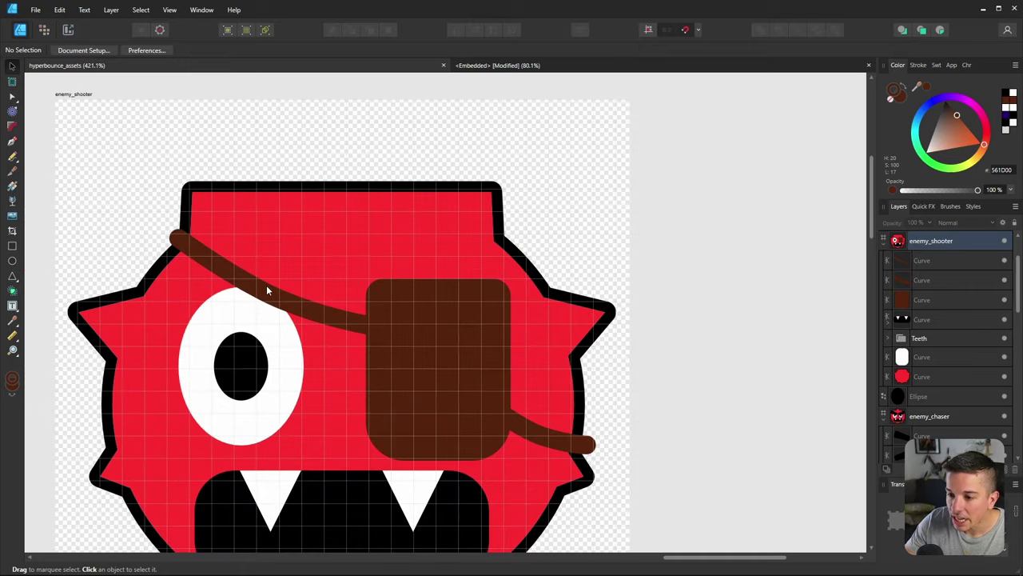
click(263, 294)
click(12, 96)
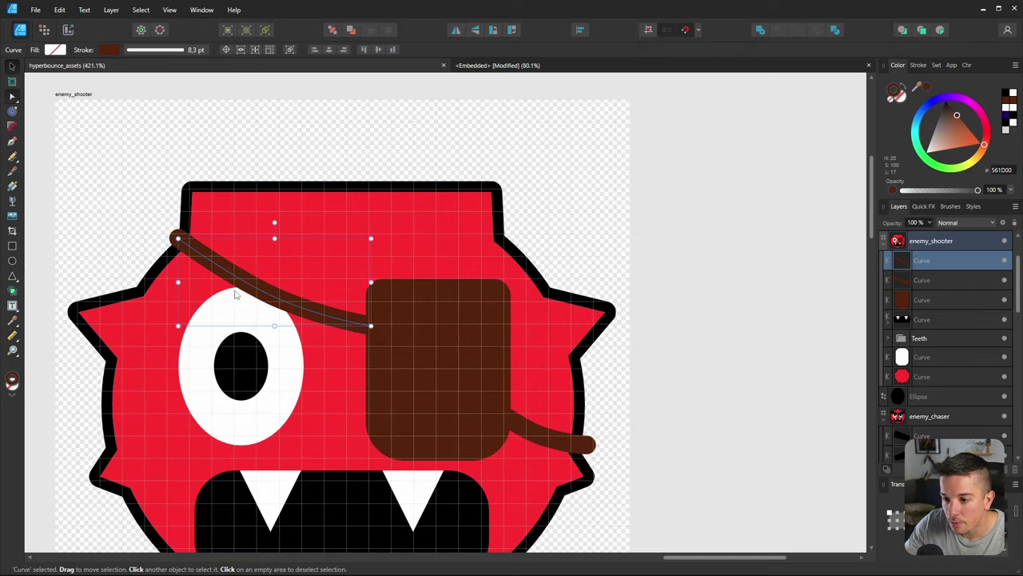
click(288, 302)
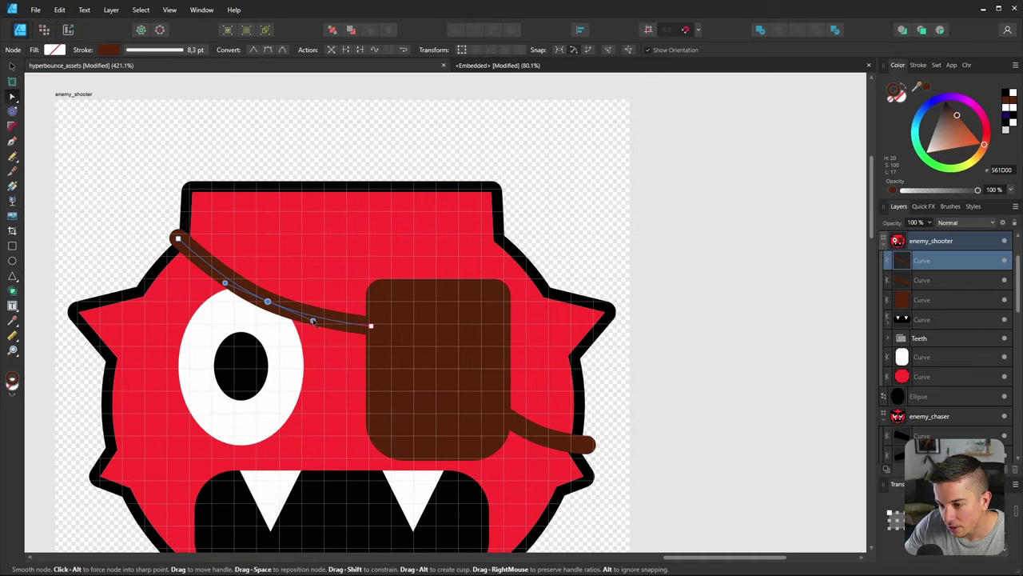
drag(317, 323, 302, 322)
drag(227, 279, 215, 275)
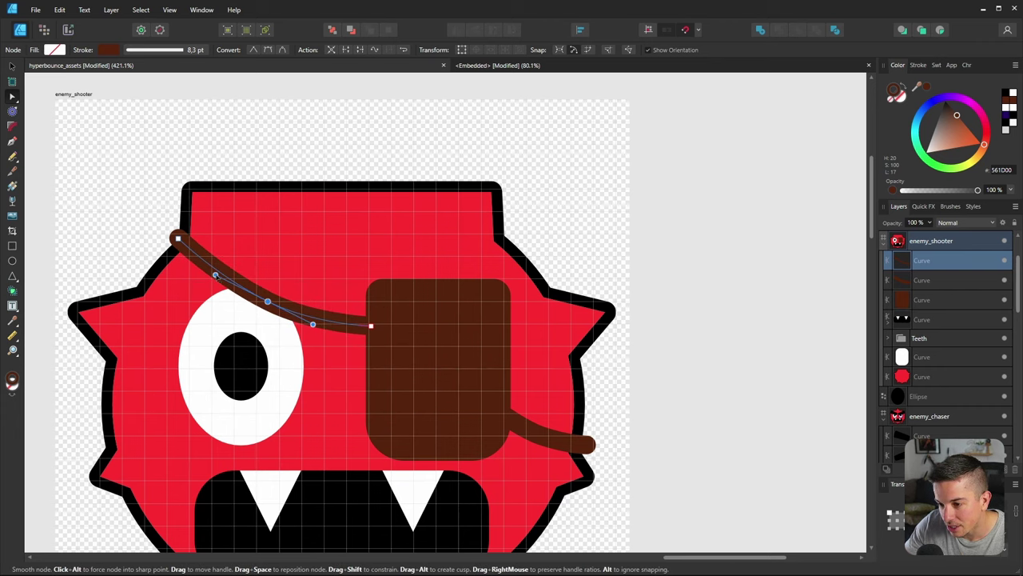
ctrl+scroll(248, 336, down, 10)
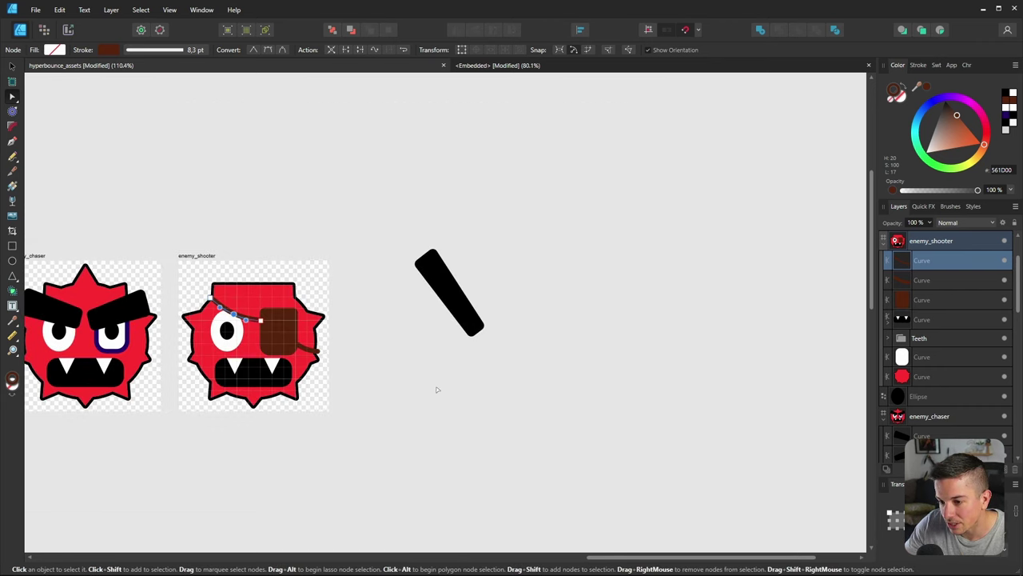
key(Escape)
Duplicate the lower right strap, angle the copy upward, and attach it between the eye patch's upper right side and the head outline
ctrl+scroll(252, 339, up, 5)
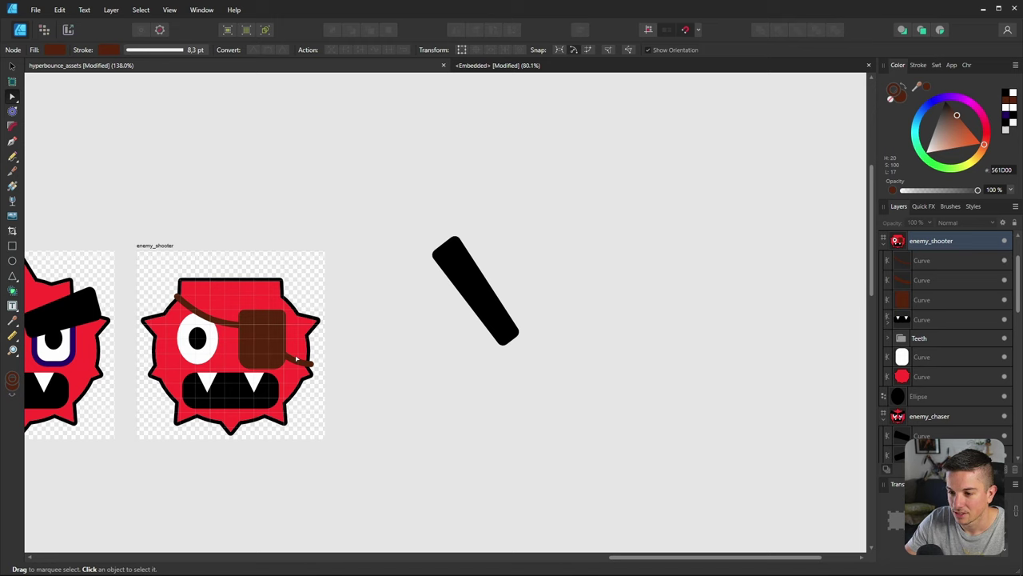
ctrl+scroll(296, 359, up, 1)
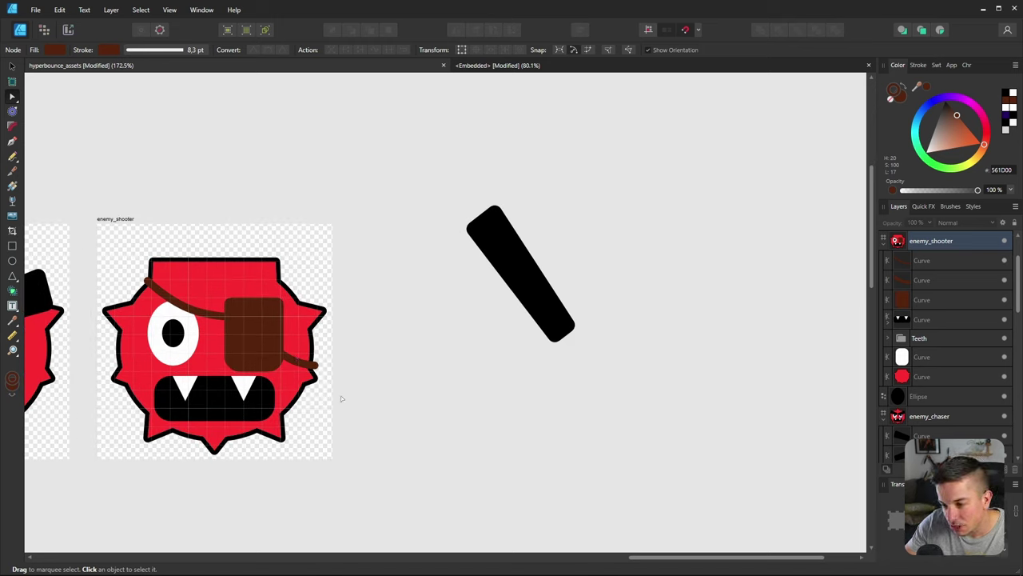
click(300, 366)
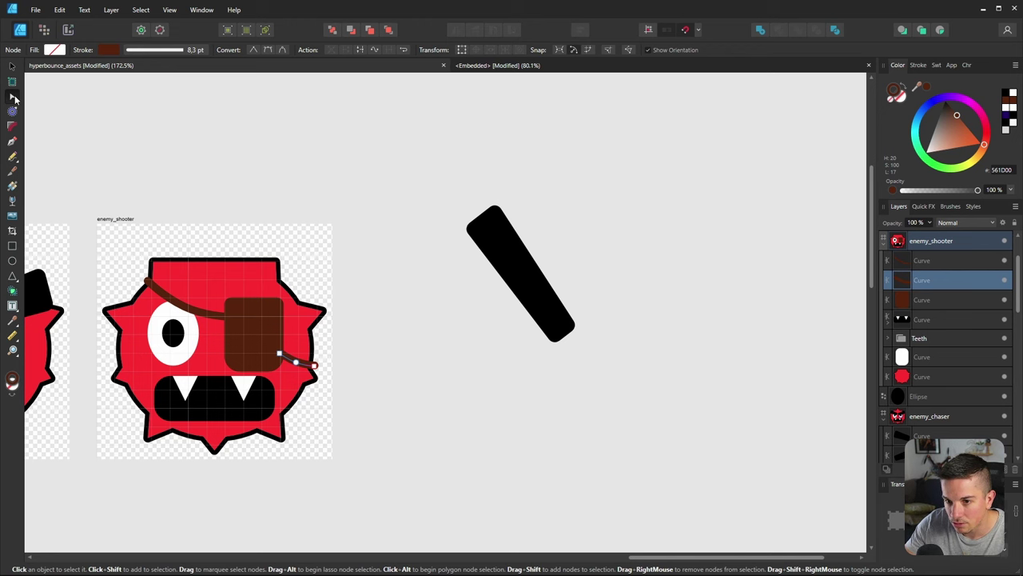
key(v)
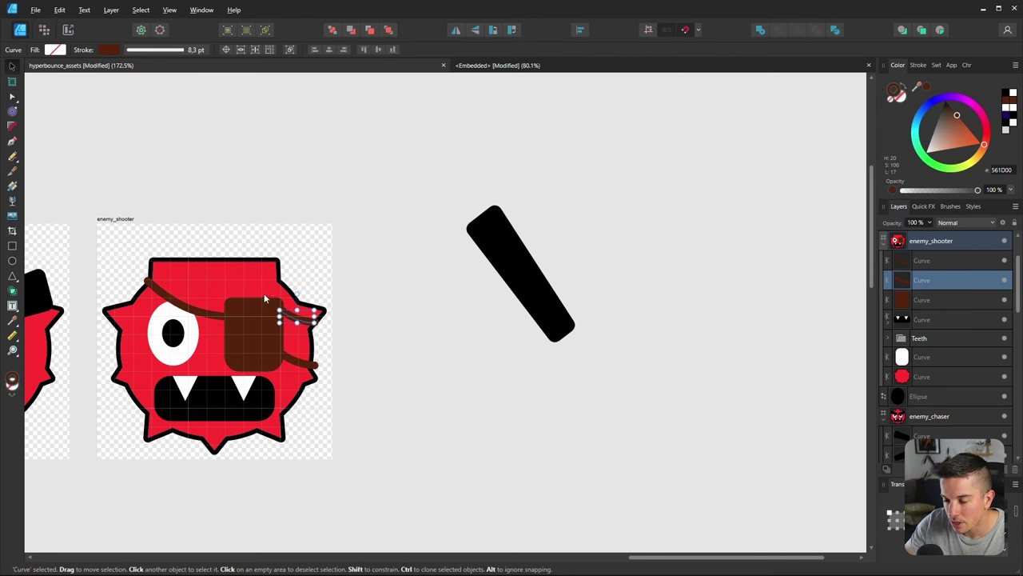
ctrl+scroll(271, 310, up, 4)
drag(329, 294, 328, 320)
click(338, 333)
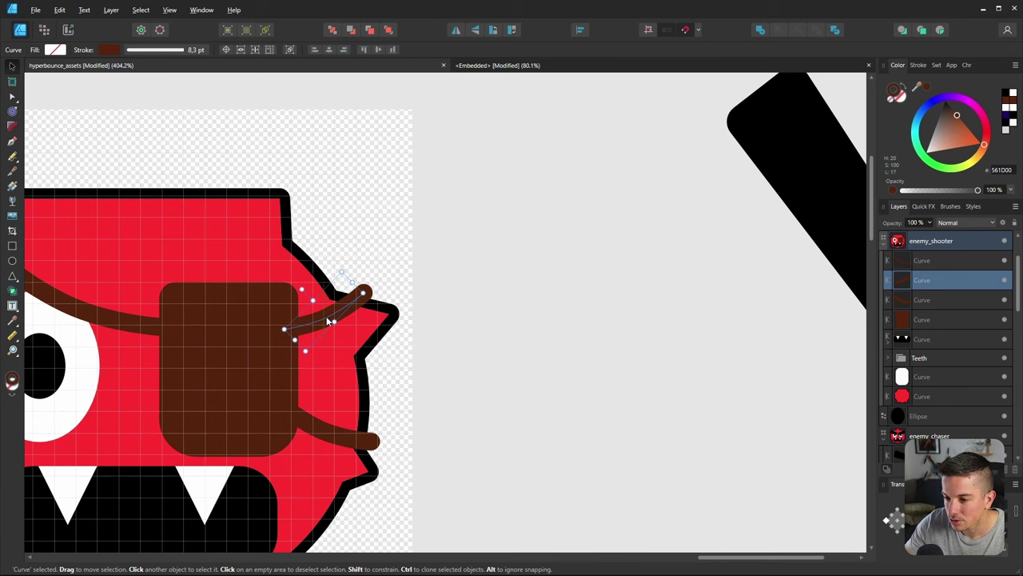
ctrl+scroll(327, 320, down, 4)
click(393, 339)
ctrl+scroll(320, 327, down, 4)
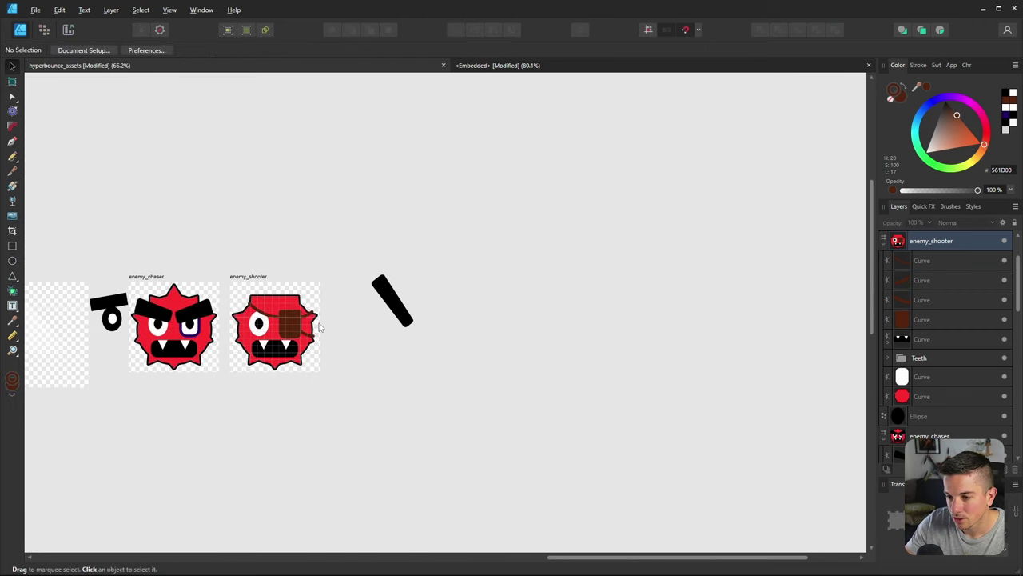
Examine where the straps meet the eye patch and where their outer ends cross the head outline
ctrl+scroll(319, 327, up, 4)
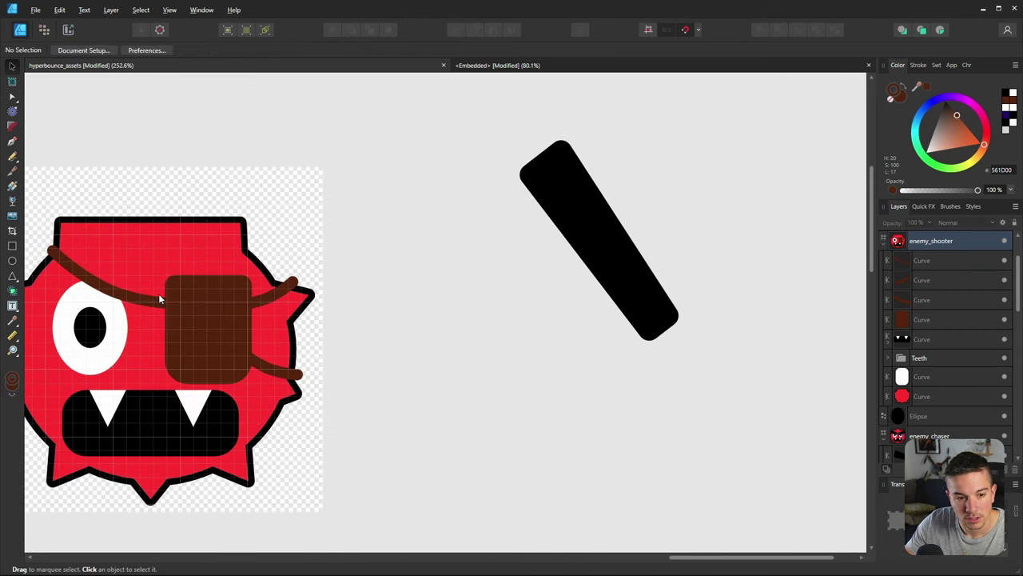
ctrl+scroll(190, 306, down, 3)
ctrl+scroll(232, 322, up, 4)
ctrl+scroll(319, 333, down, 3)
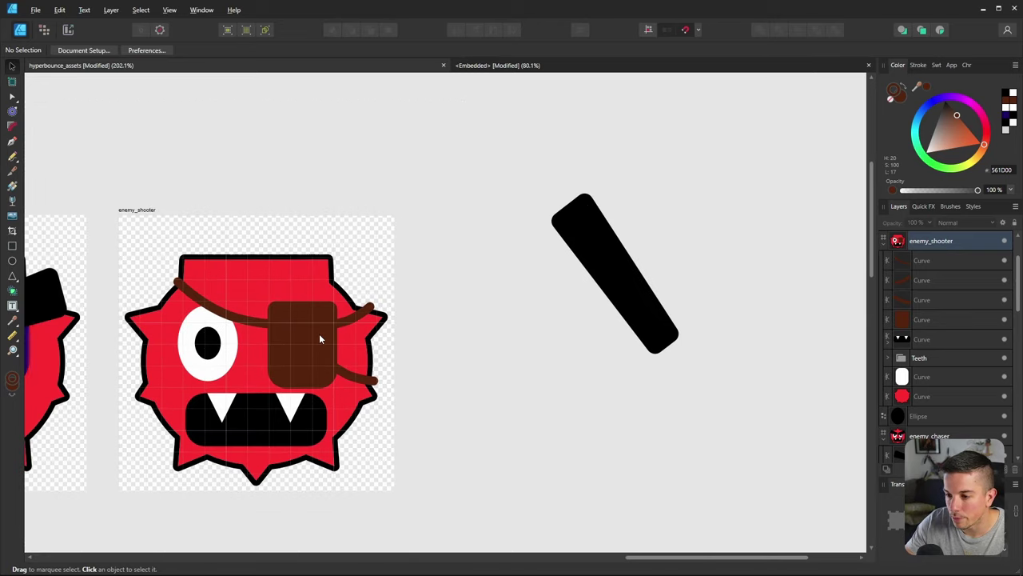
drag(351, 377, 355, 321)
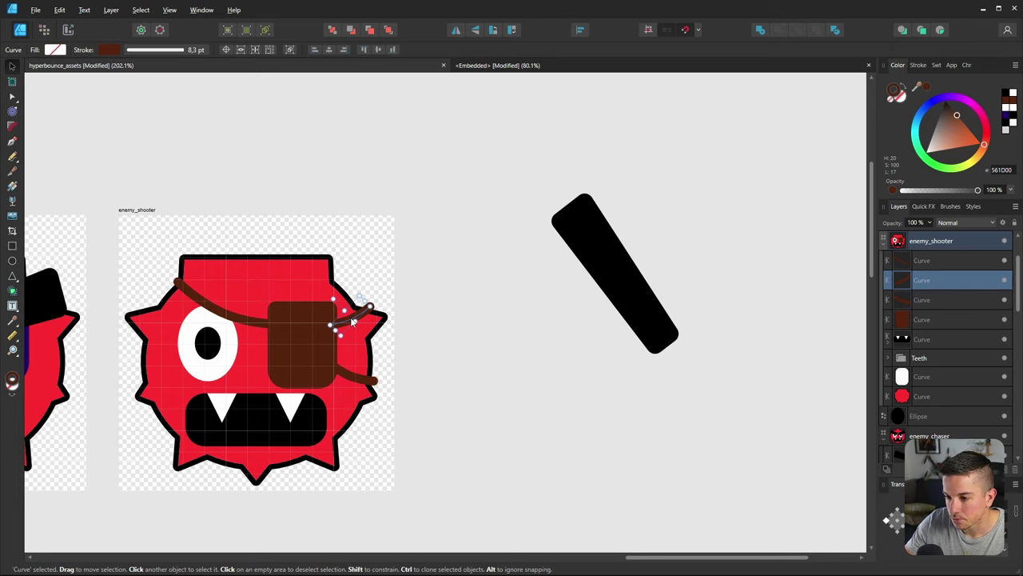
ctrl+scroll(352, 321, up, 5)
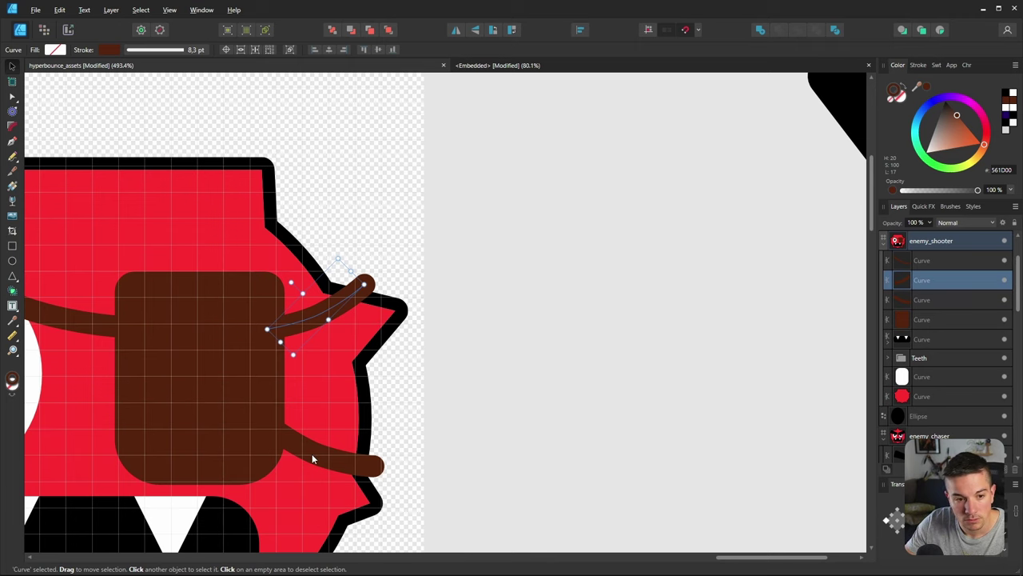
alt+scroll(312, 453, down, 4)
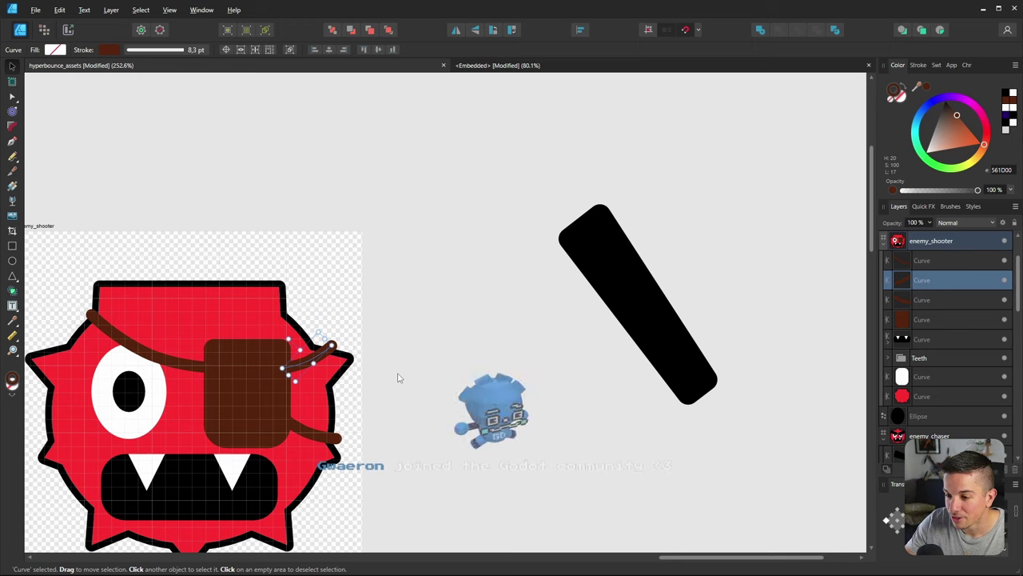
key(ctrl+d)
ctrl+scroll(311, 364, up, 5)
ctrl+scroll(311, 364, down, 3)
Nest both right straps inside the red face curve so their outer ends are clipped to the face
click(307, 365)
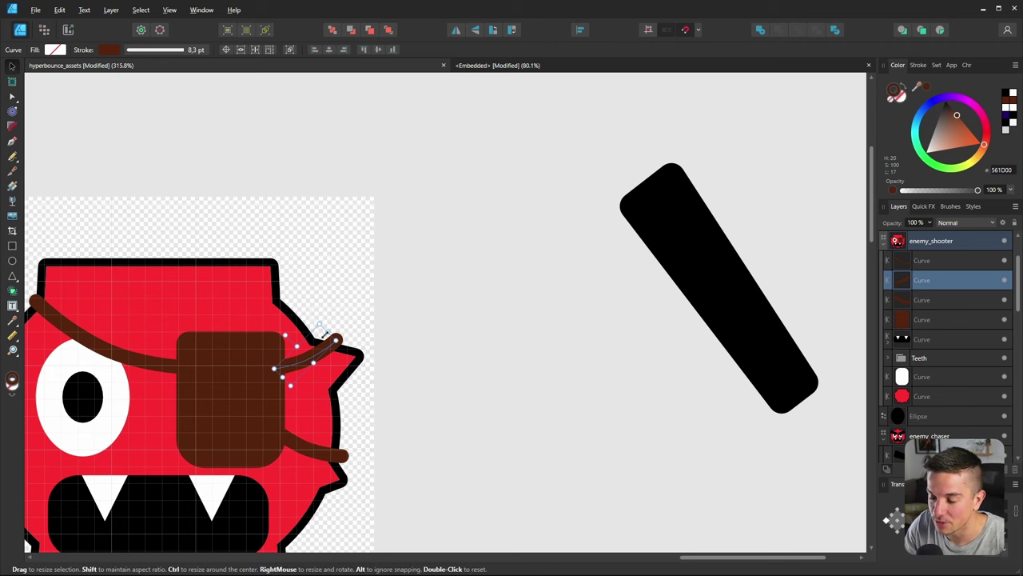
ctrl+scroll(308, 437, up, 1)
shift+click(926, 290)
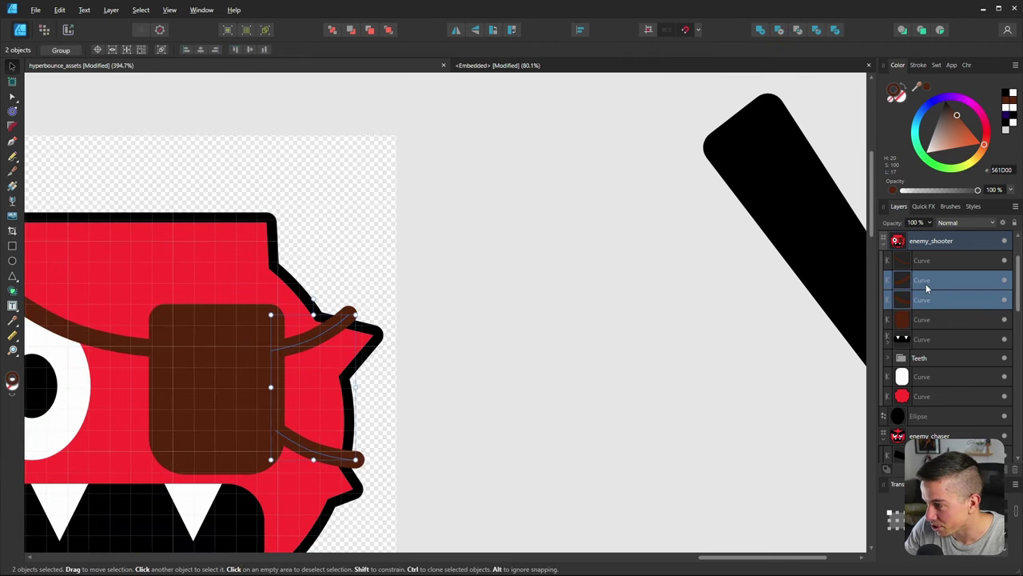
drag(927, 305, 930, 395)
click(418, 361)
ctrl+scroll(296, 352, down, 5)
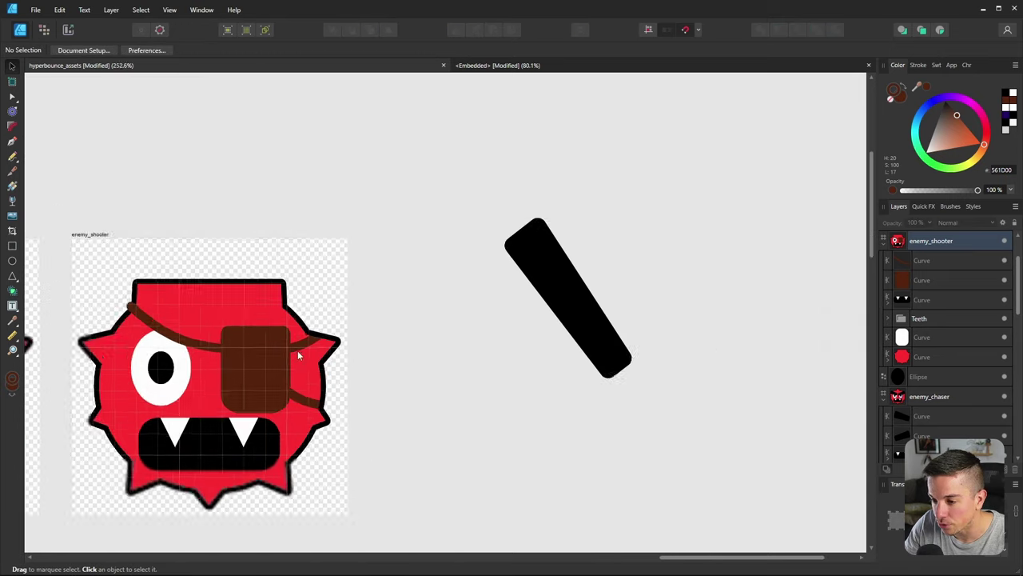
Nest the left strap inside the red face curve so its outer end is clipped as well
click(201, 333)
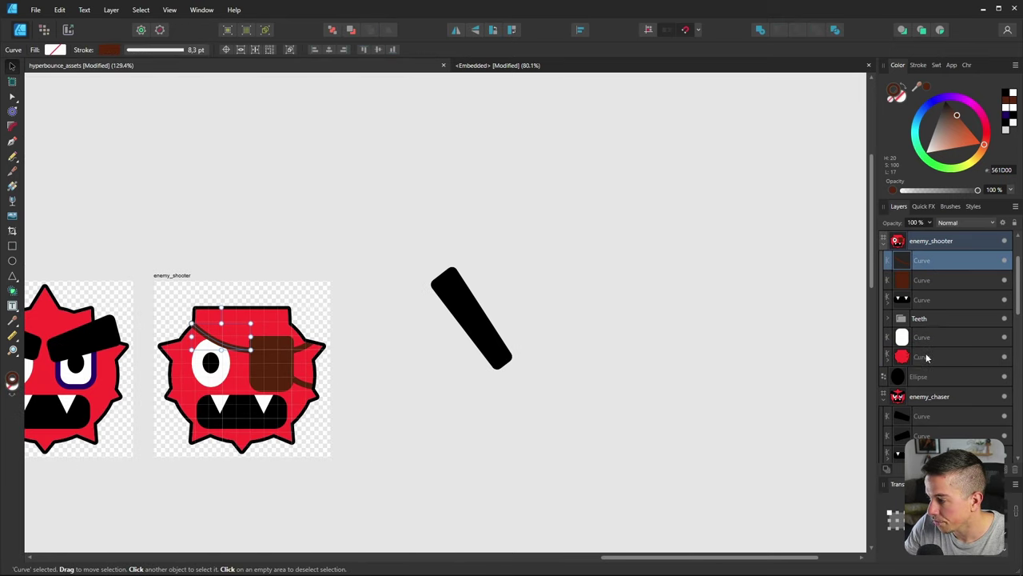
drag(926, 357, 927, 358)
click(436, 376)
ctrl+scroll(212, 347, up, 3)
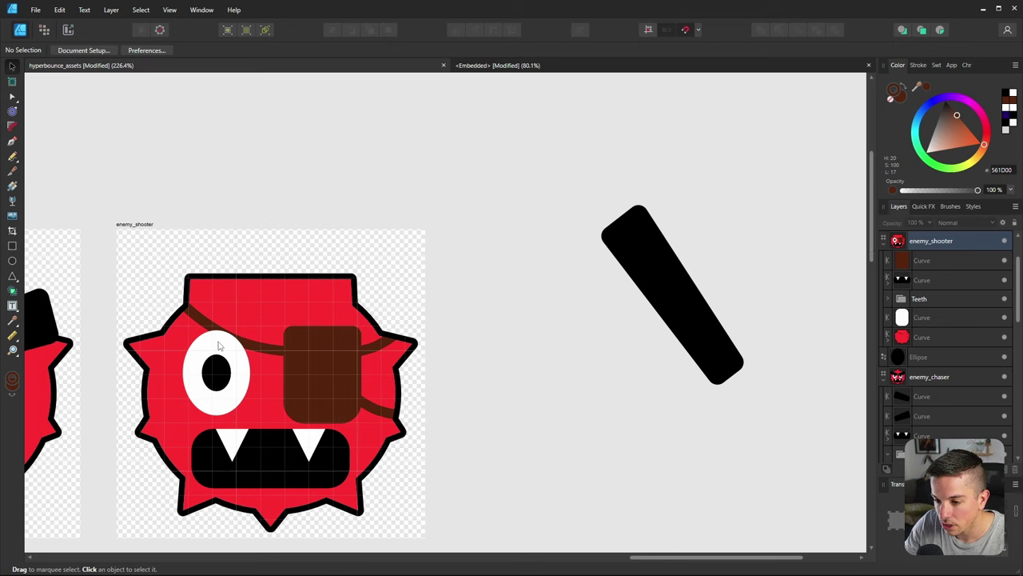
Check the stacking of the eye and face layers in enemy_shooter and save the document
ctrl+scroll(218, 345, up, 3)
click(238, 344)
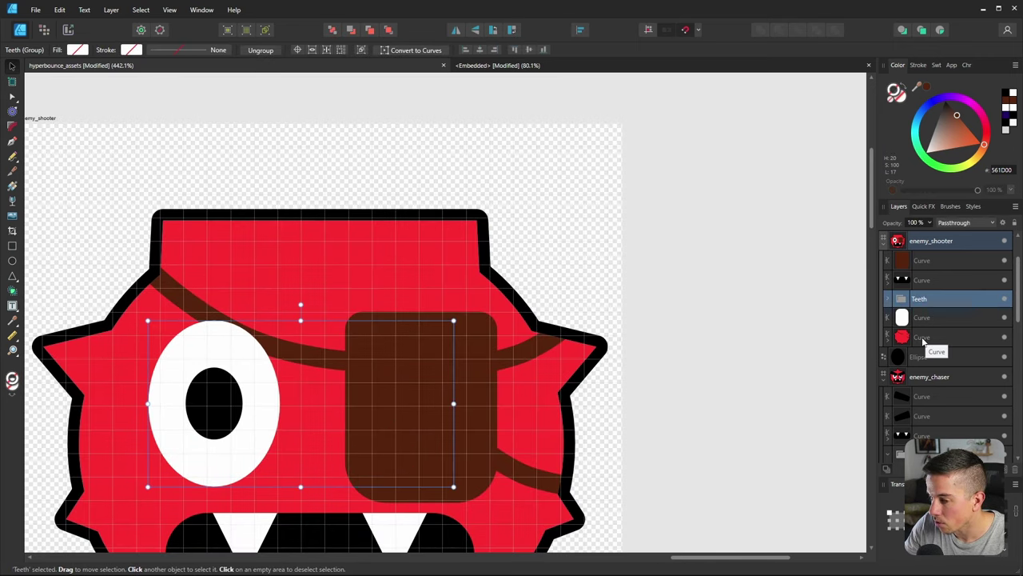
click(159, 250)
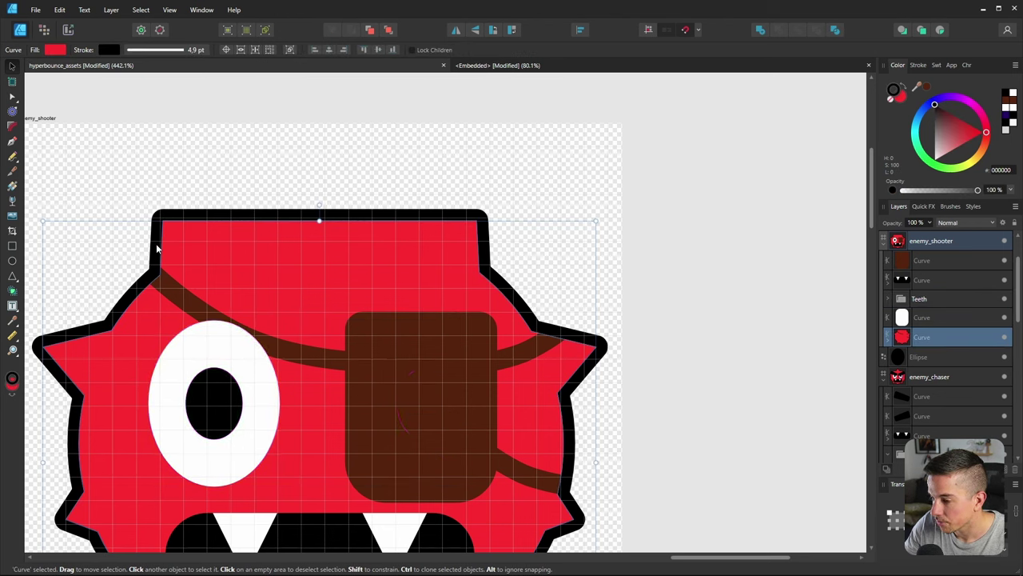
click(220, 338)
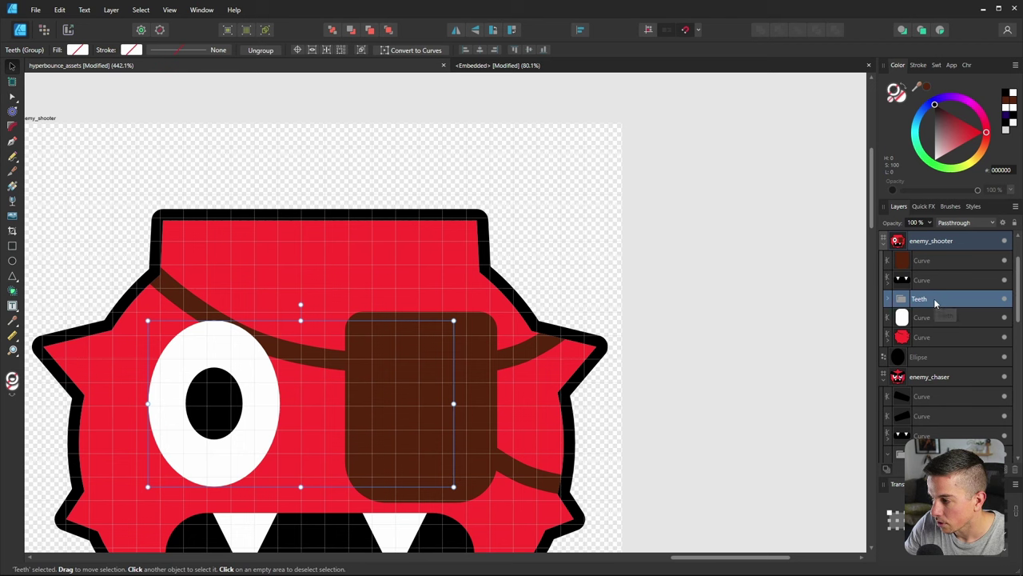
ctrl+scroll(311, 351, down, 5)
ctrl+scroll(257, 345, up, 3)
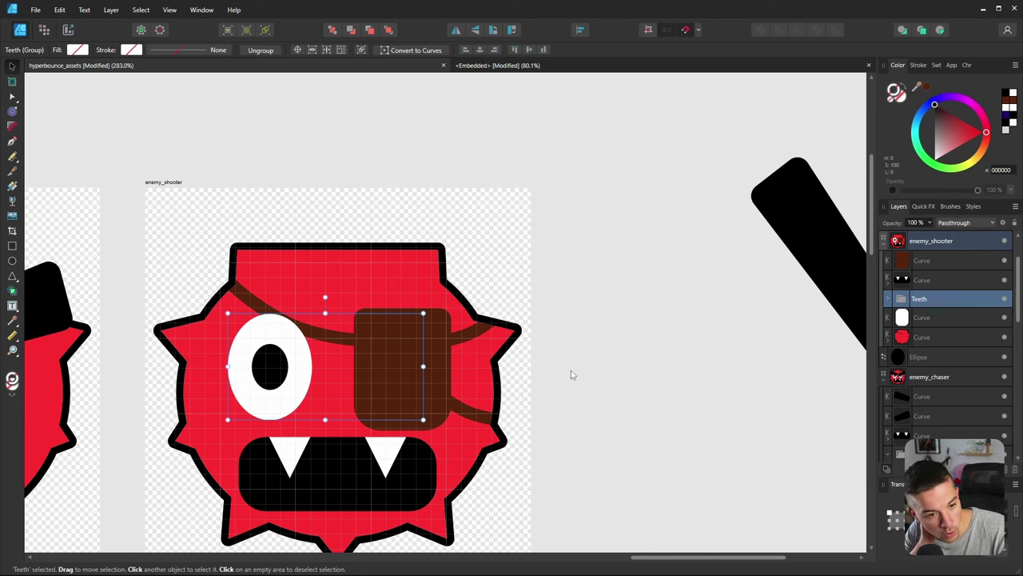
click(621, 330)
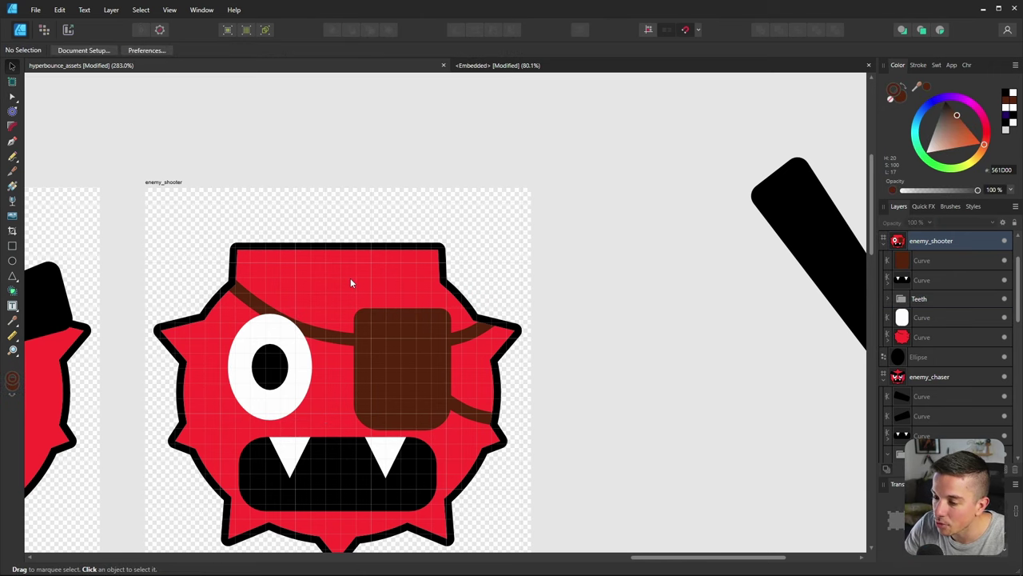
key(ctrl+s)
ctrl+scroll(311, 320, down, 4)
ctrl+scroll(262, 317, up, 4)
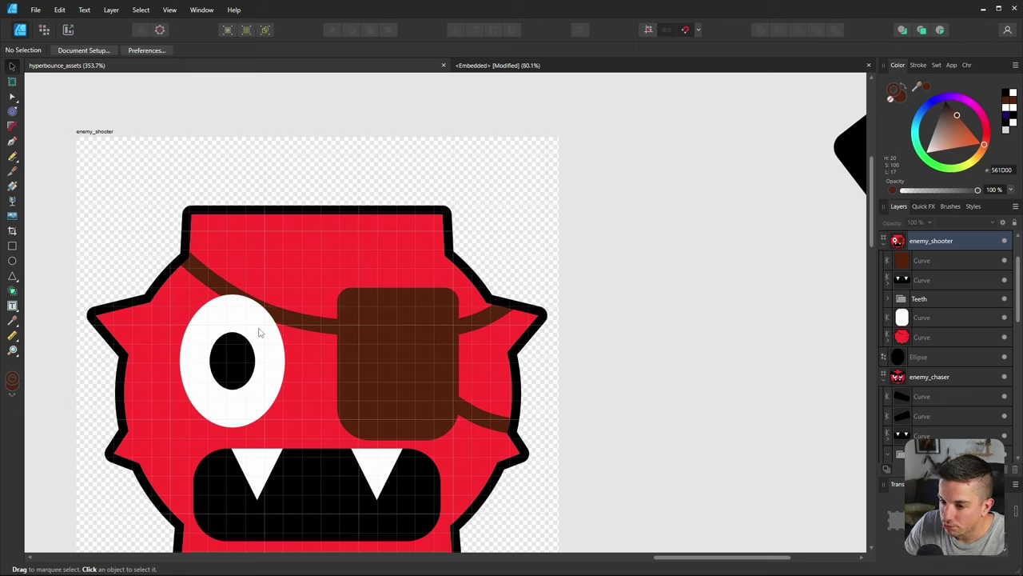
Try to move the three clipped straps together with the eye patch above the mouth in the layer order
click(209, 276)
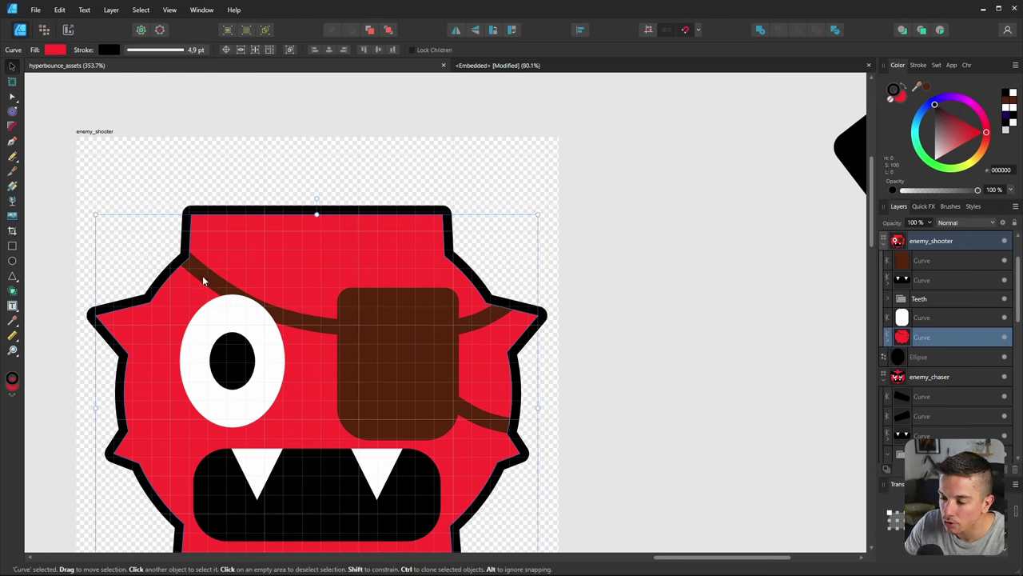
double_click(204, 279)
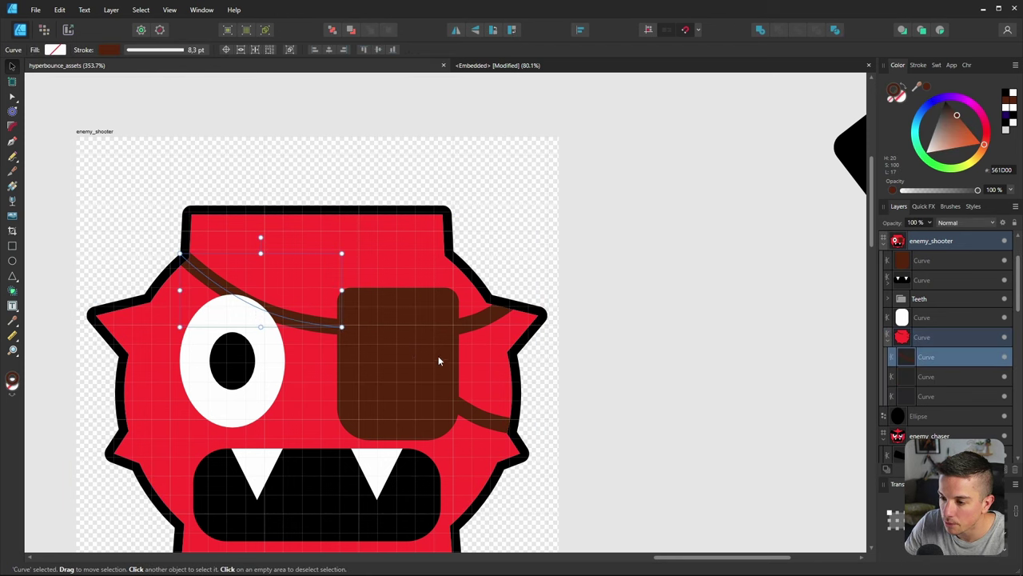
shift+click(487, 317)
shift+click(488, 317)
shift+click(477, 416)
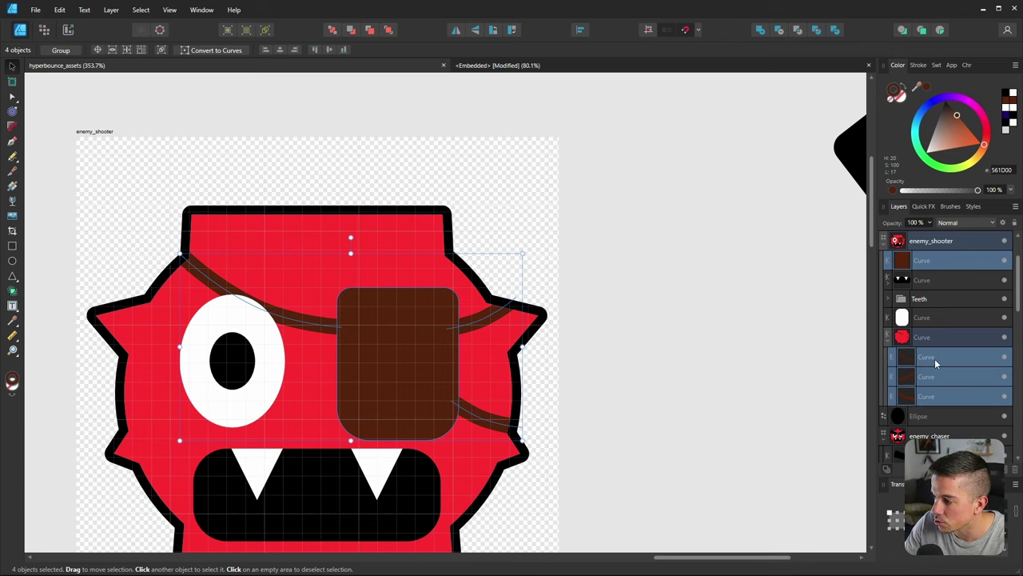
drag(935, 357, 926, 275)
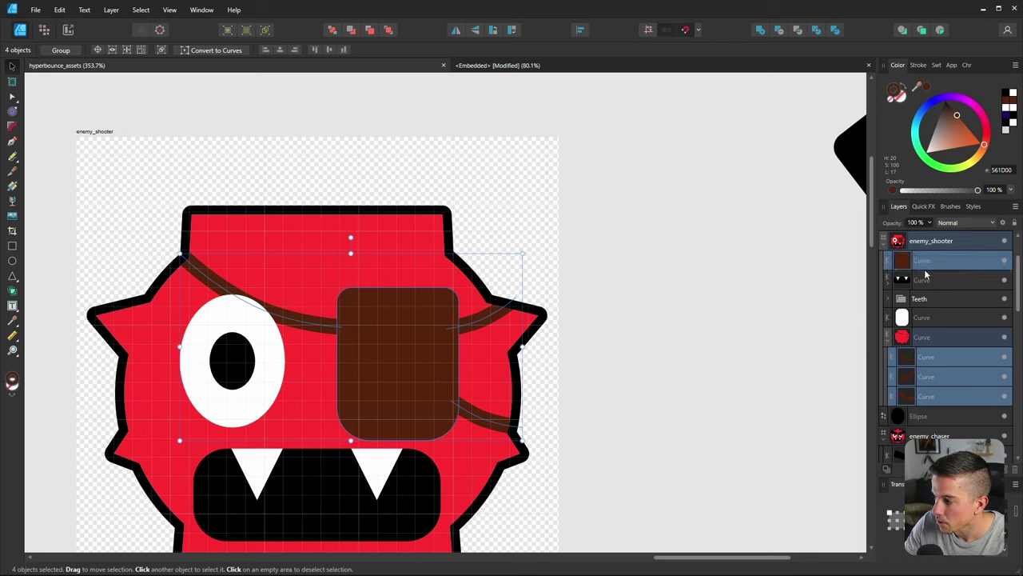
Take the three straps out of the red face curve, place them beside the eye patch layer, and group all four curves
click(932, 357)
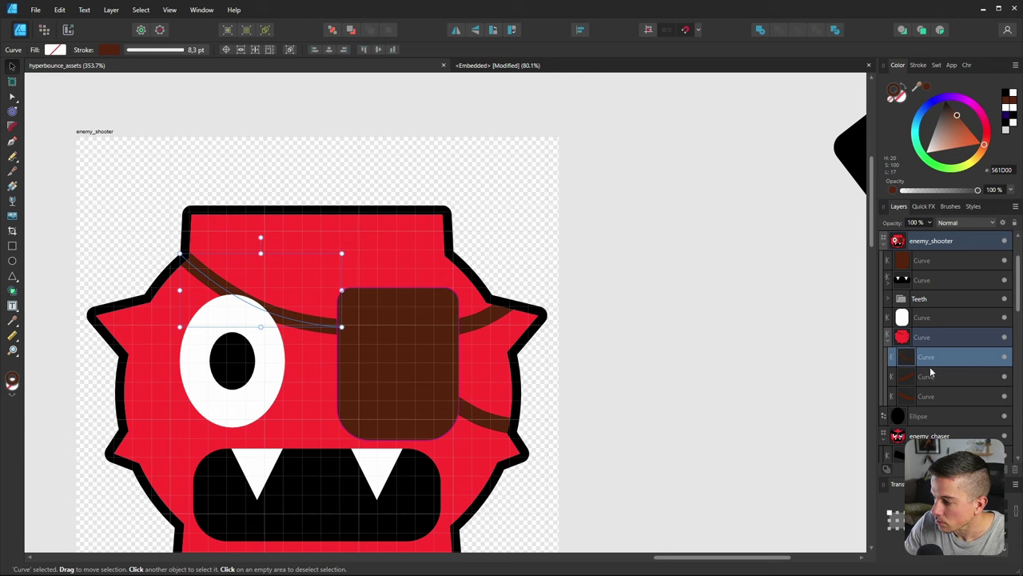
shift+click(928, 396)
drag(928, 395, 925, 270)
shift+click(429, 332)
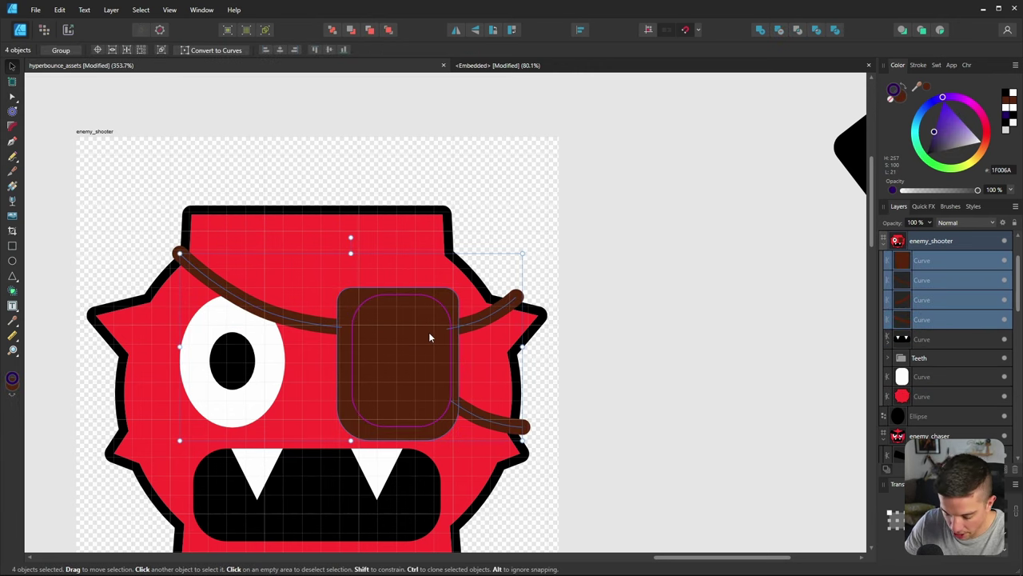
key(ctrl+g)
Delete the leftover black bar lying outside the enemy_shooter artboard
ctrl+scroll(366, 344, down, 5)
click(586, 307)
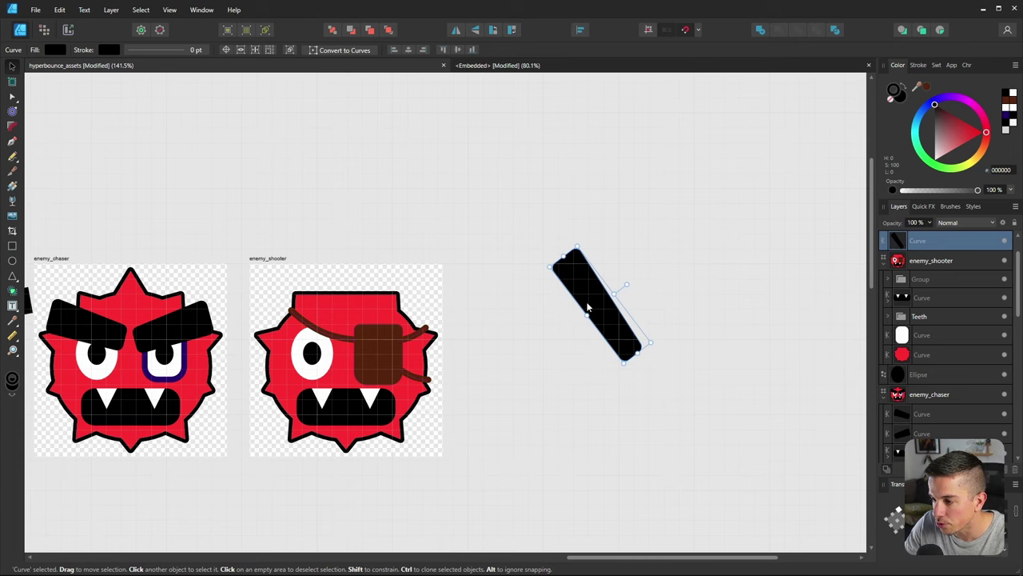
key(Delete)
Try shifting the enemy_shooter mouth slightly to the left and undo the move
click(412, 316)
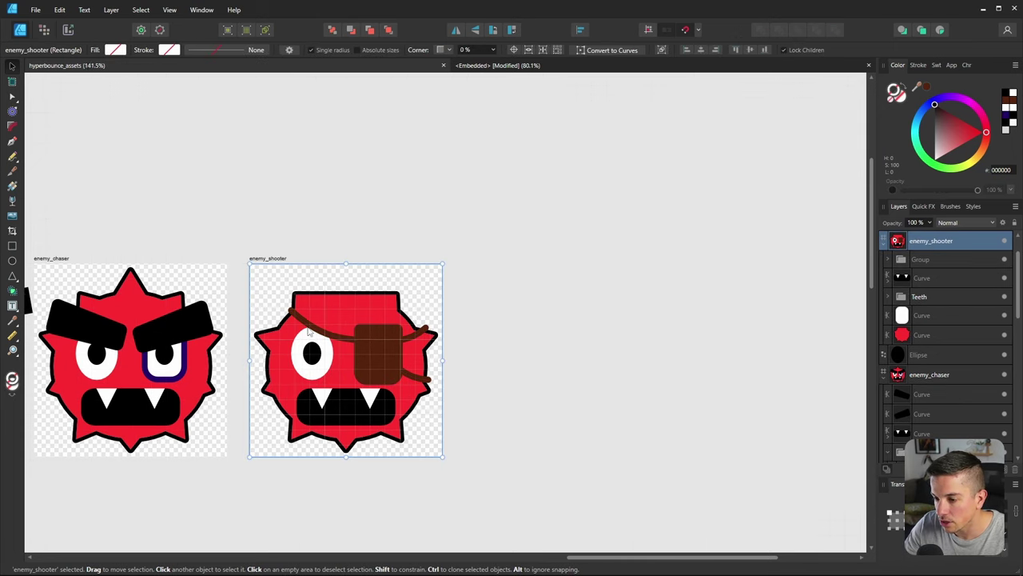
ctrl+scroll(343, 336, down, 3)
ctrl+scroll(338, 341, up, 5)
ctrl+scroll(338, 341, down, 3)
ctrl+scroll(320, 376, up, 8)
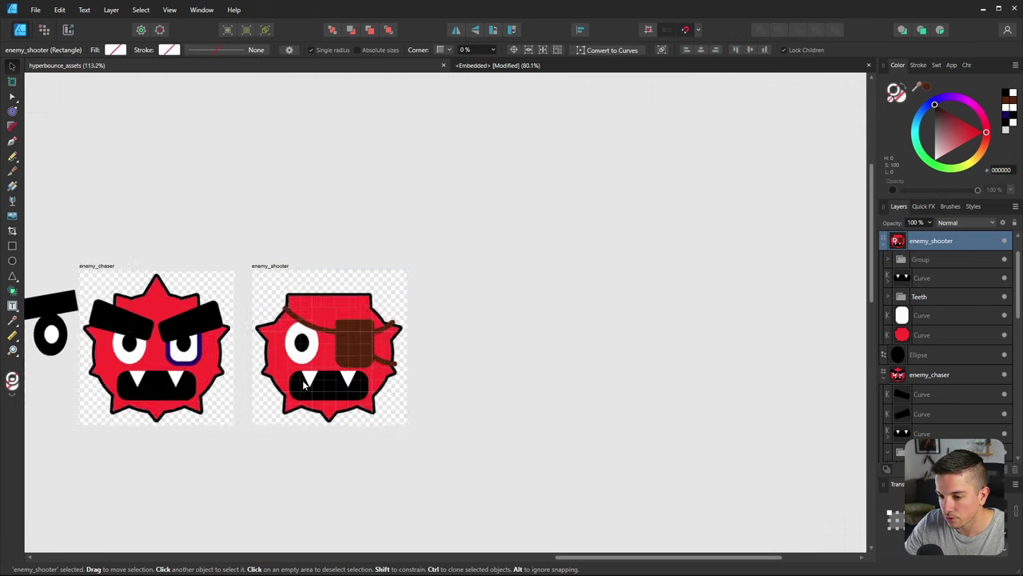
click(346, 398)
ctrl+scroll(320, 399, down, 7)
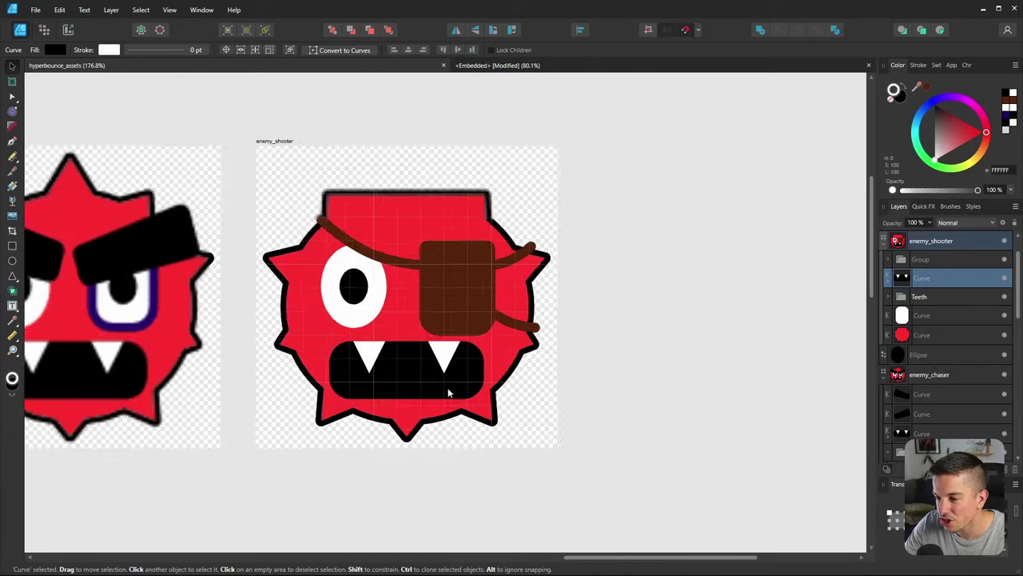
mouse_move(471, 376)
mouse_down()
mouse_move(454, 366)
mouse_move(463, 367)
mouse_move(454, 381)
mouse_up()
key(ctrl+z)
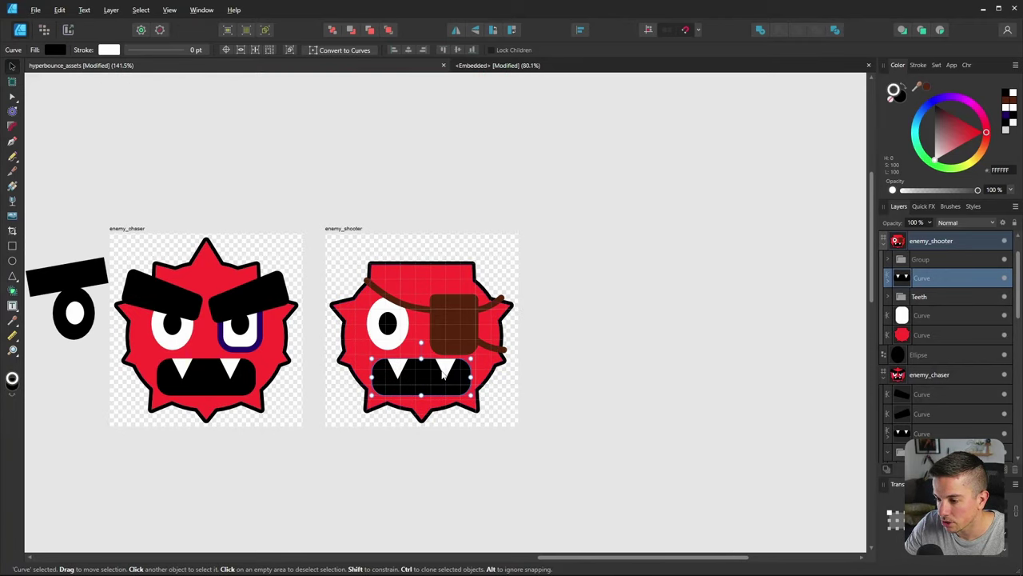
Delete one of the two teeth in the enemy_shooter mouth and move the remaining tooth to the mouth's centre
ctrl+scroll(432, 376, up, 4)
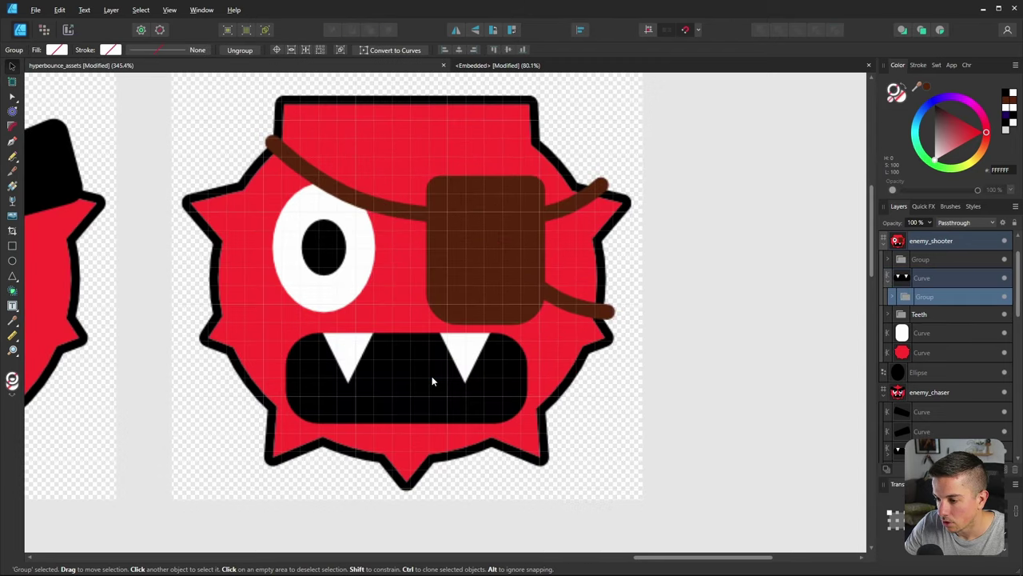
click(464, 360)
click(348, 355)
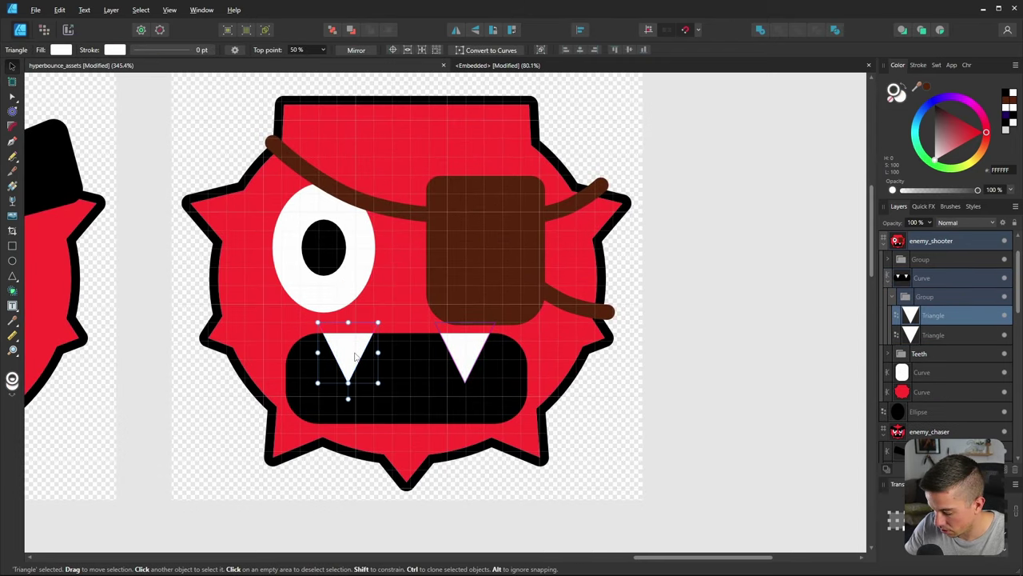
key(Delete)
drag(468, 352, 417, 352)
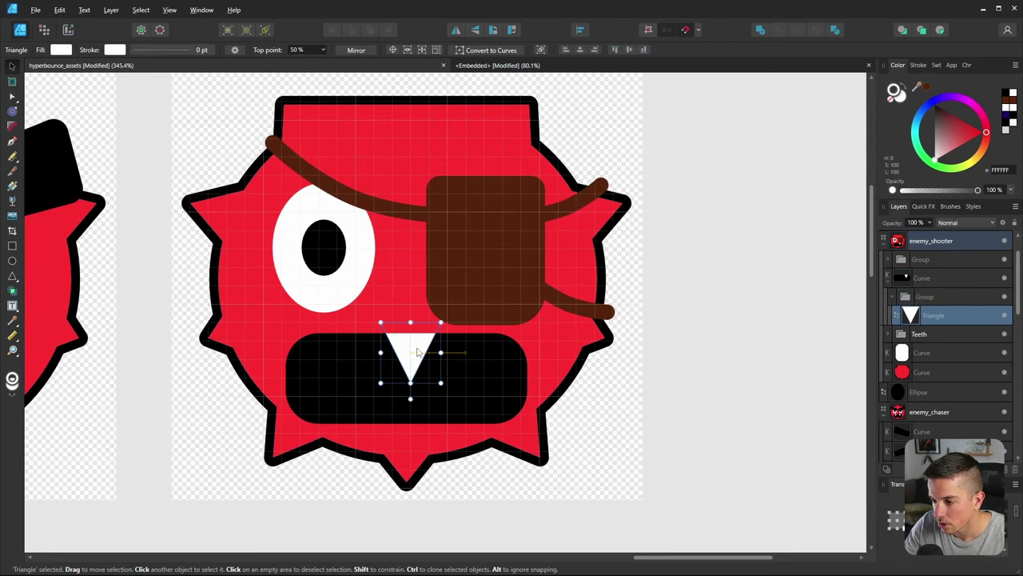
ctrl+scroll(400, 367, down, 2)
ctrl+scroll(447, 370, up, 2)
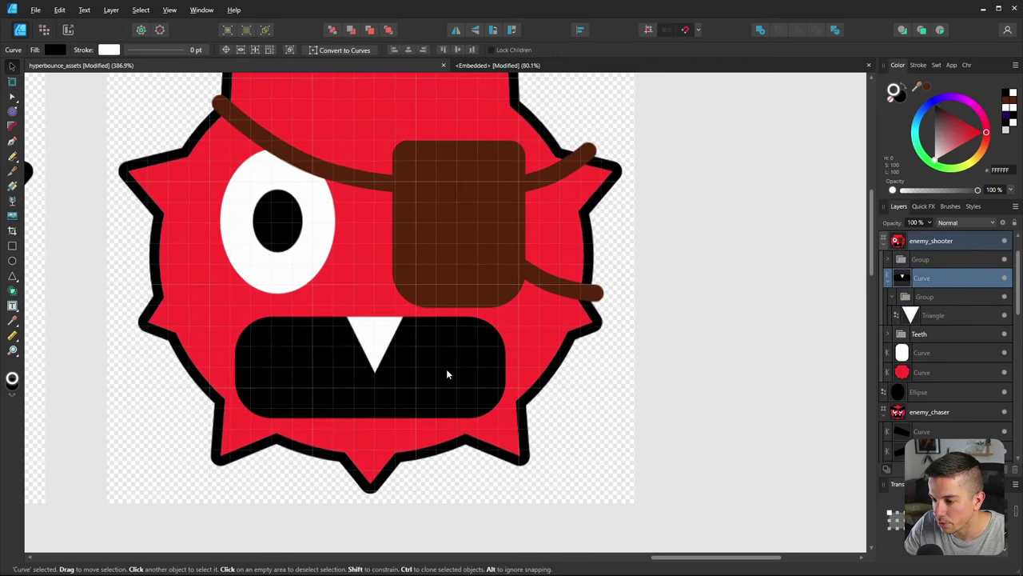
Narrow the enemy_shooter mouth by moving the corner nodes at both ends inward
click(448, 372)
mouse_move(504, 366)
mouse_down()
mouse_move(473, 366)
mouse_move(504, 366)
mouse_up()
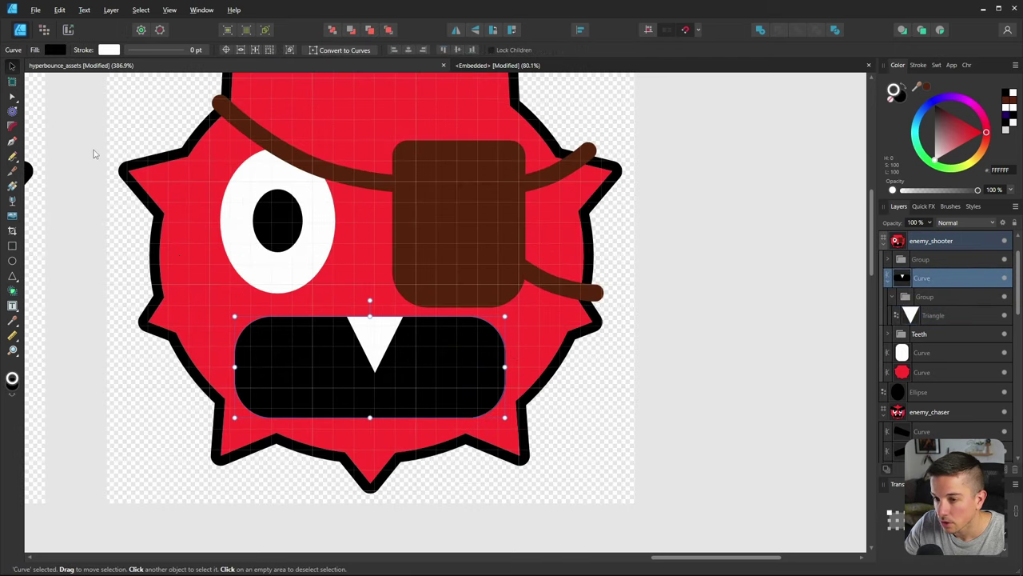
key(a)
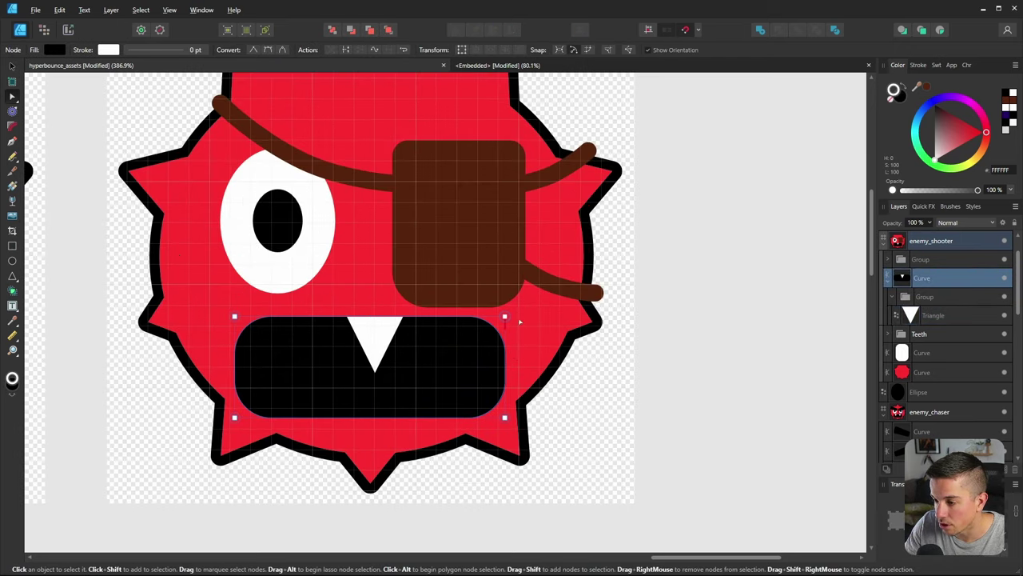
drag(484, 308, 470, 418)
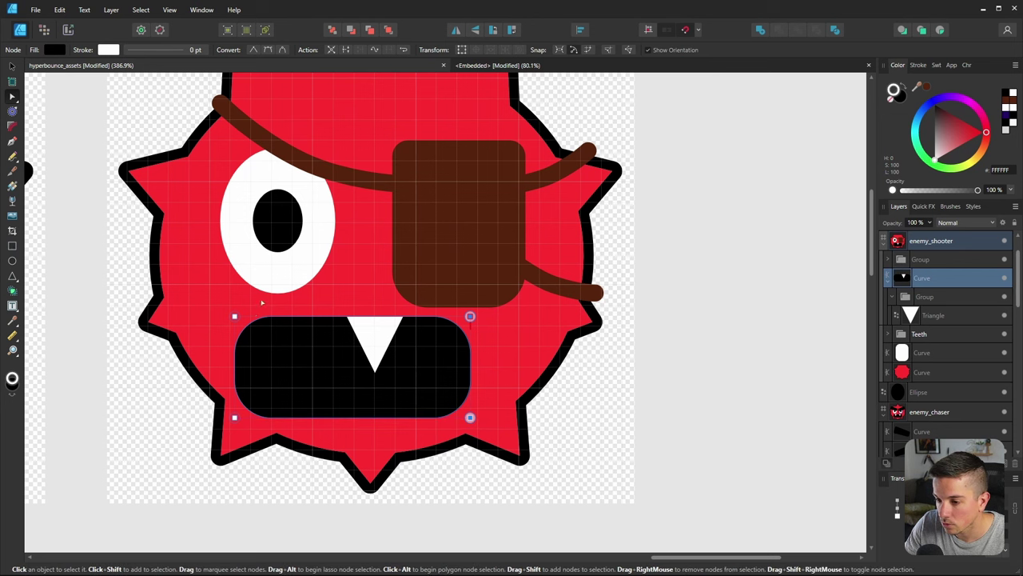
drag(259, 308, 278, 419)
click(280, 421)
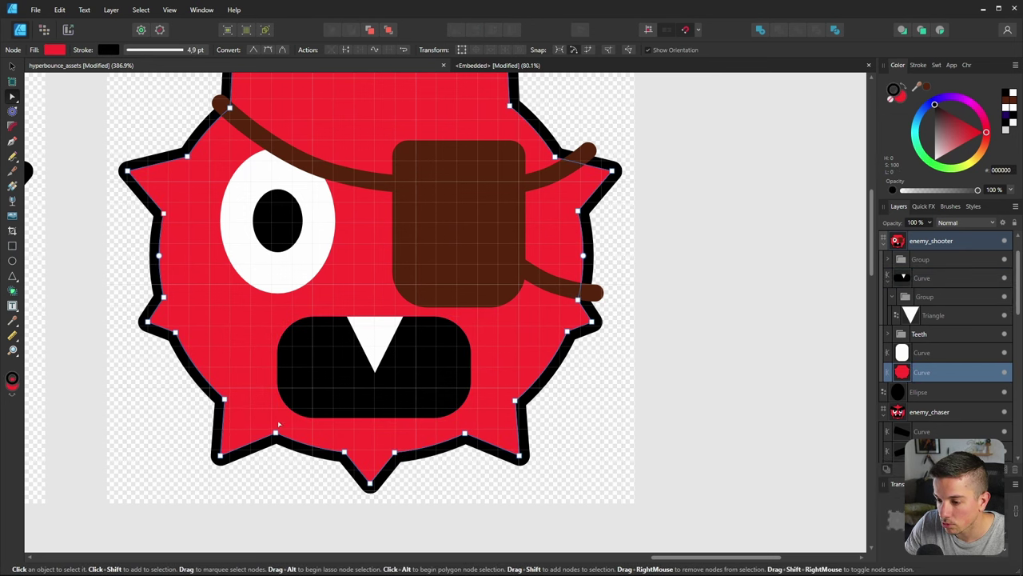
Taper the enemy_shooter mouth beneath the open eye by lowering that end's upper corner node and raising its lower one
click(277, 414)
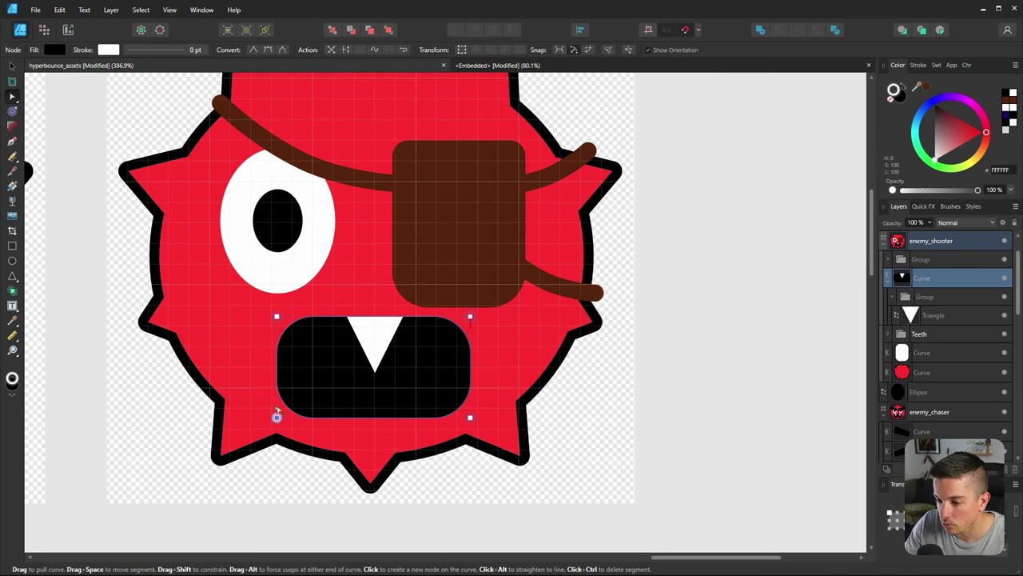
drag(276, 318, 279, 325)
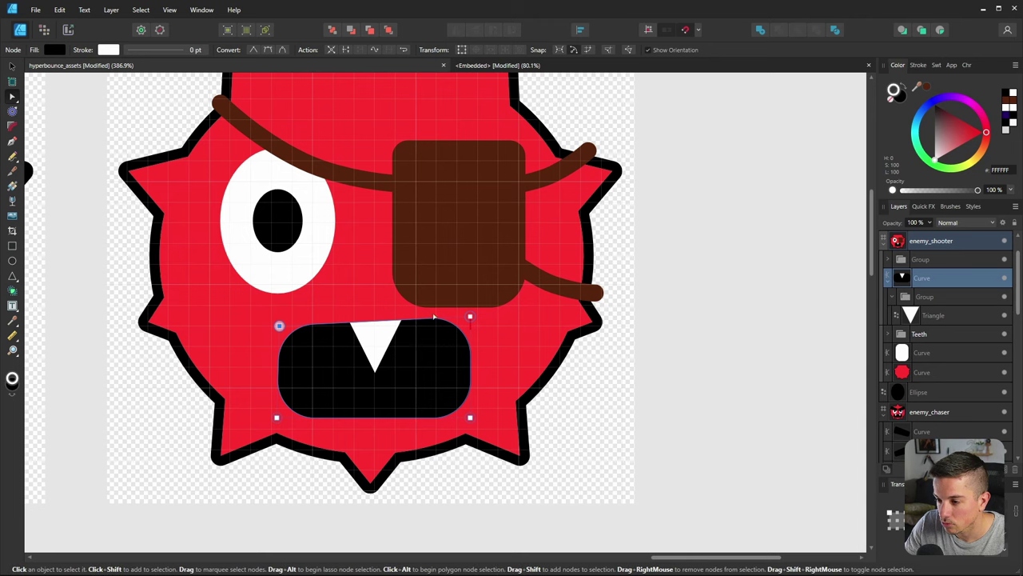
drag(276, 416, 272, 408)
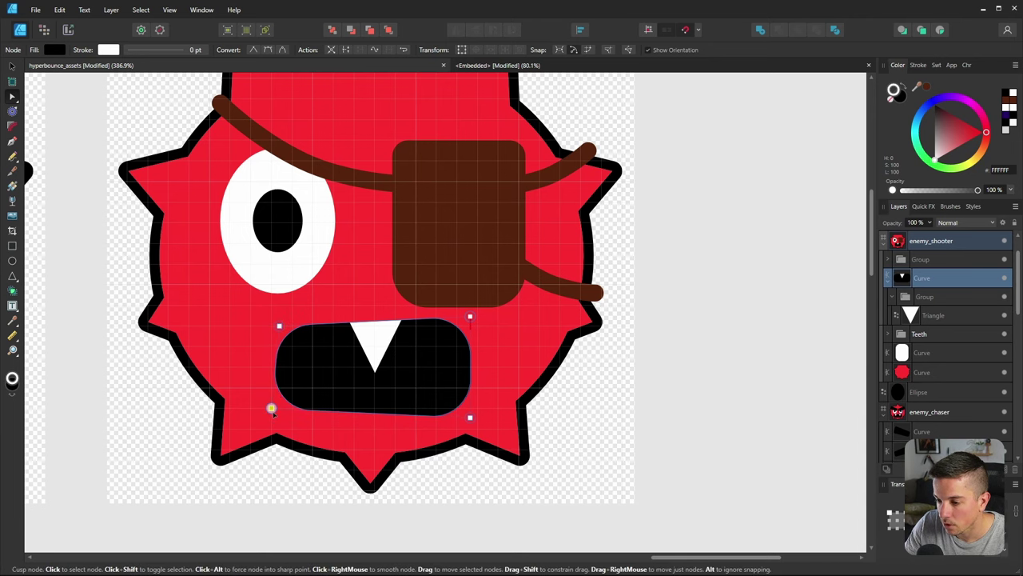
ctrl+scroll(271, 410, down, 8)
key(v)
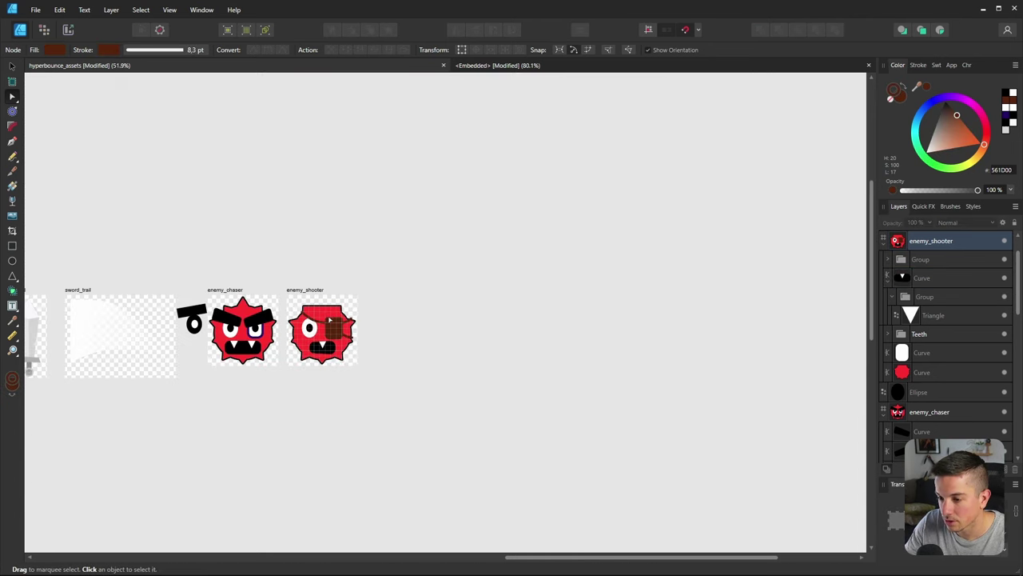
Make the enemy_chaser mouth slightly uneven by shifting three of its corner nodes, and save the document
ctrl+scroll(300, 337, up, 8)
key(a)
click(412, 373)
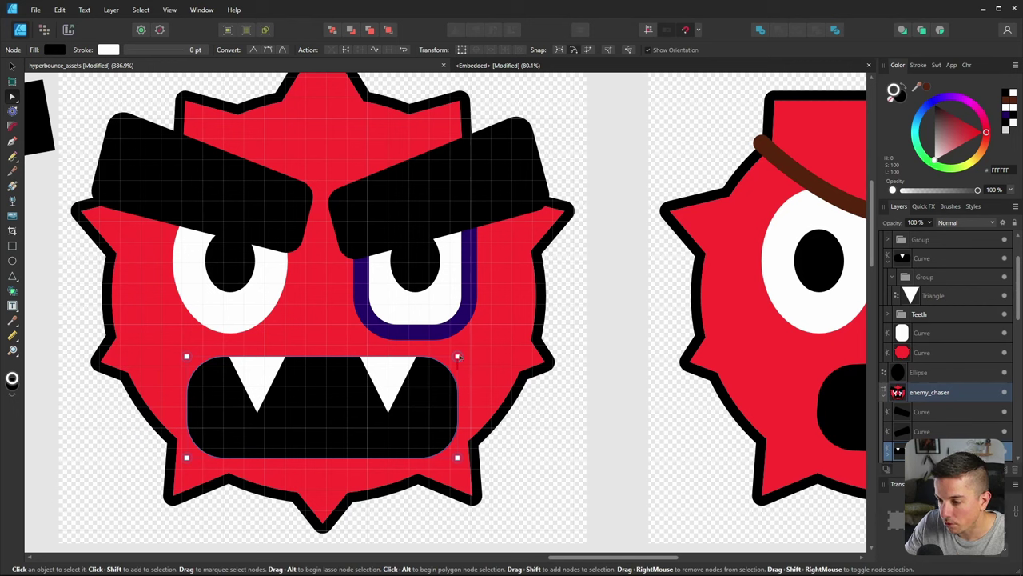
drag(458, 357, 457, 366)
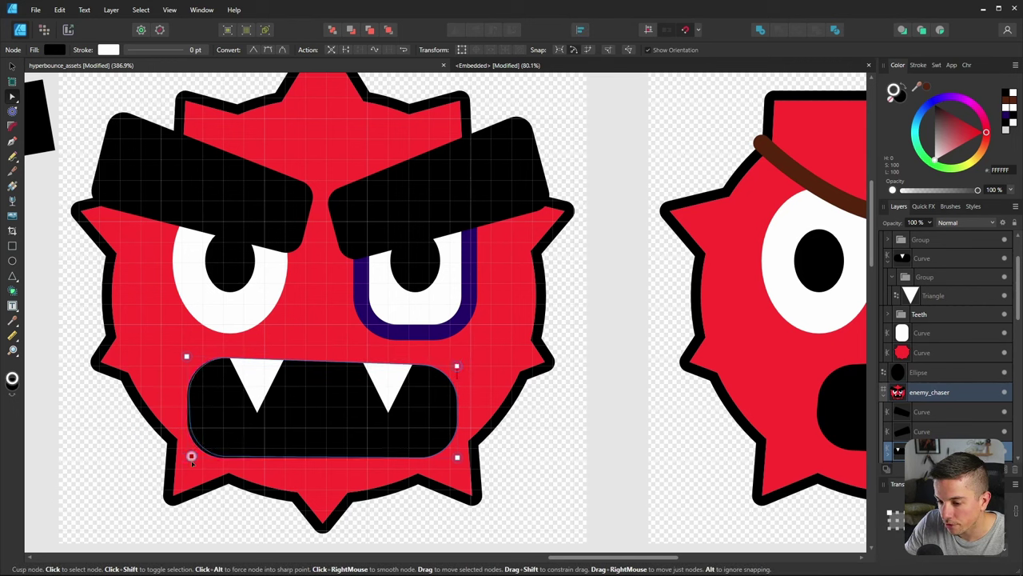
drag(191, 456, 190, 462)
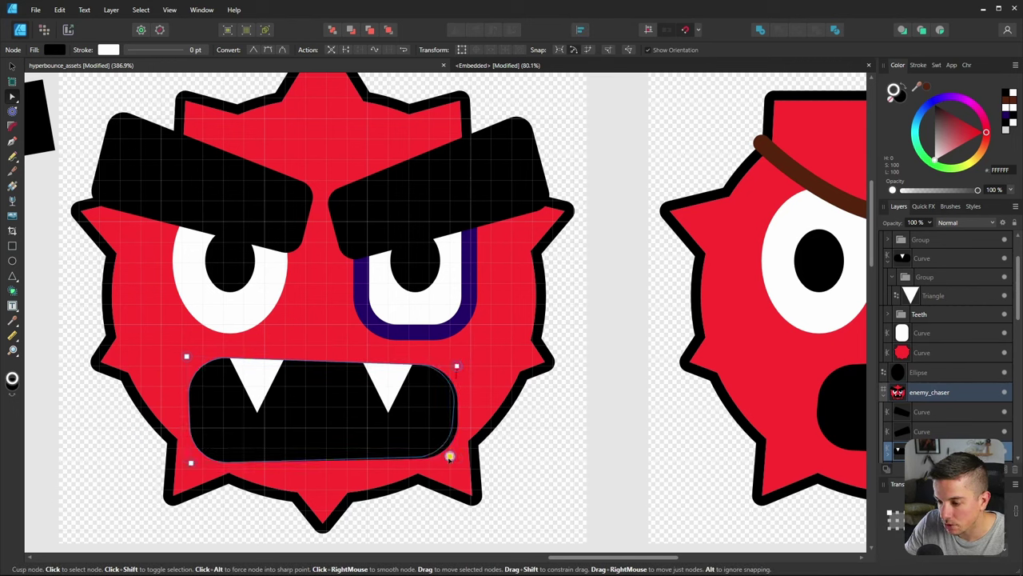
drag(457, 457, 449, 455)
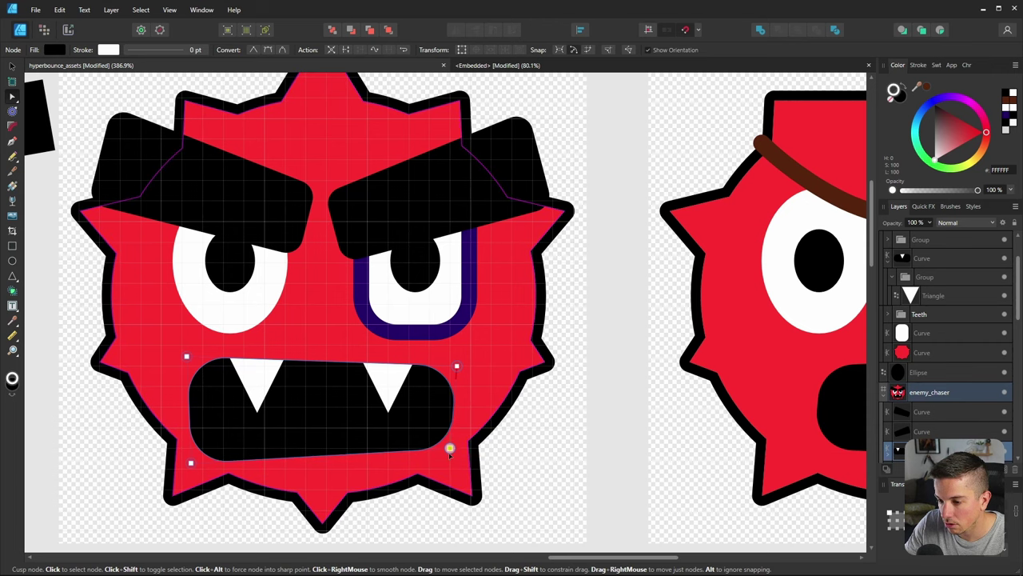
ctrl+scroll(204, 415, down, 5)
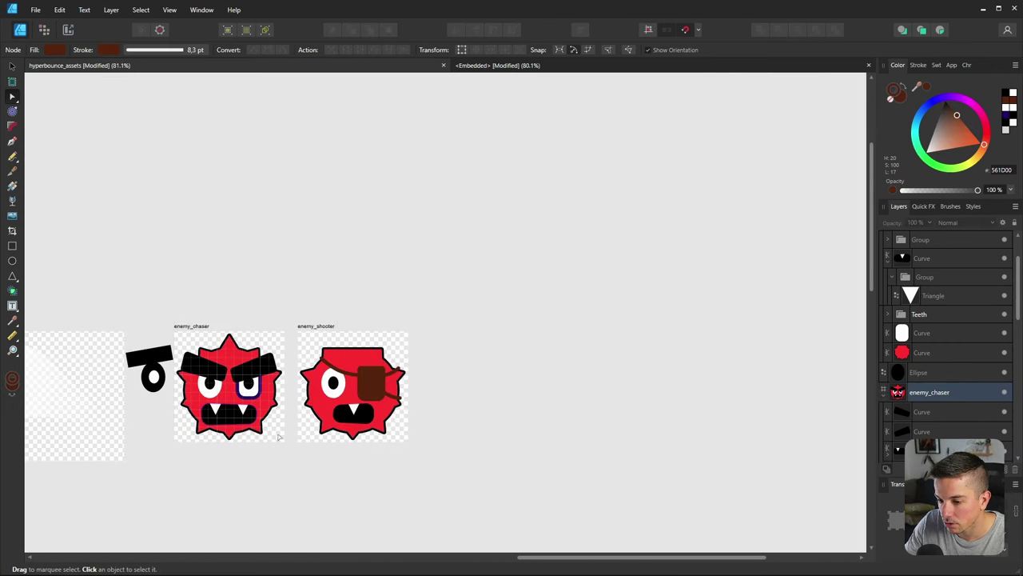
ctrl+scroll(382, 426, up, 2)
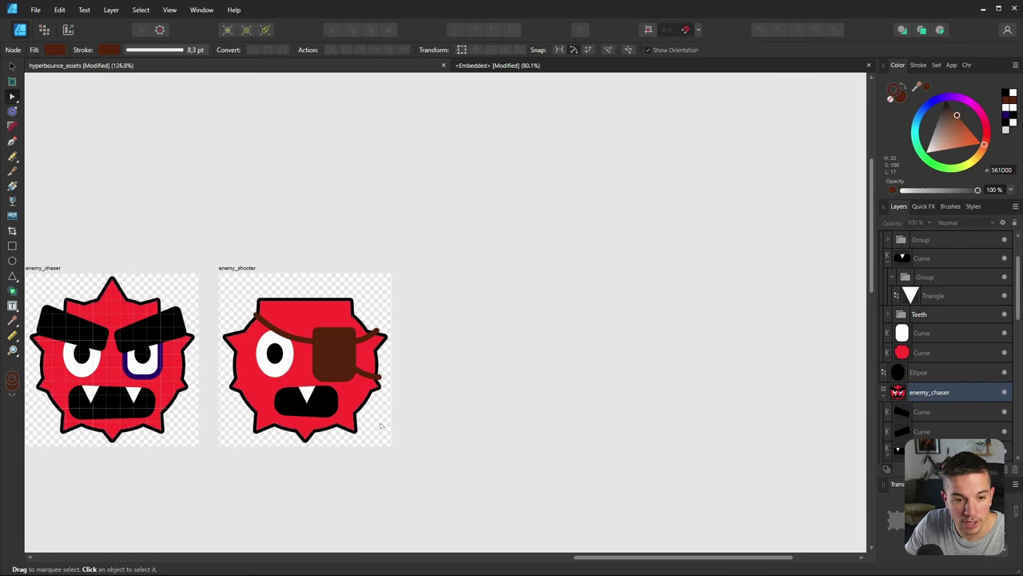
key(ctrl+s)
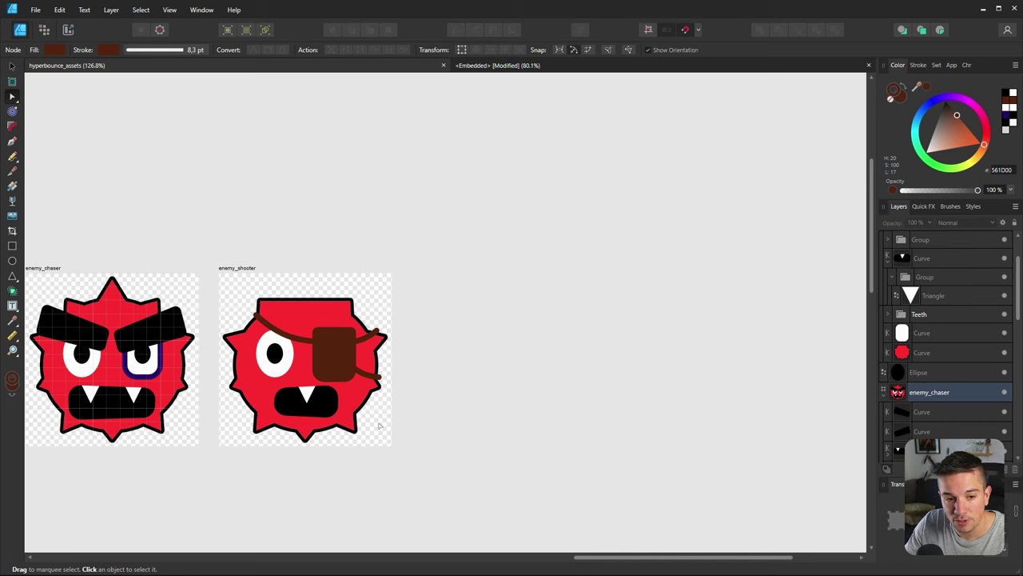
Try flipping the enemy_shooter tooth to point upward from the lower edge of the mouth
ctrl+scroll(295, 404, up, 4)
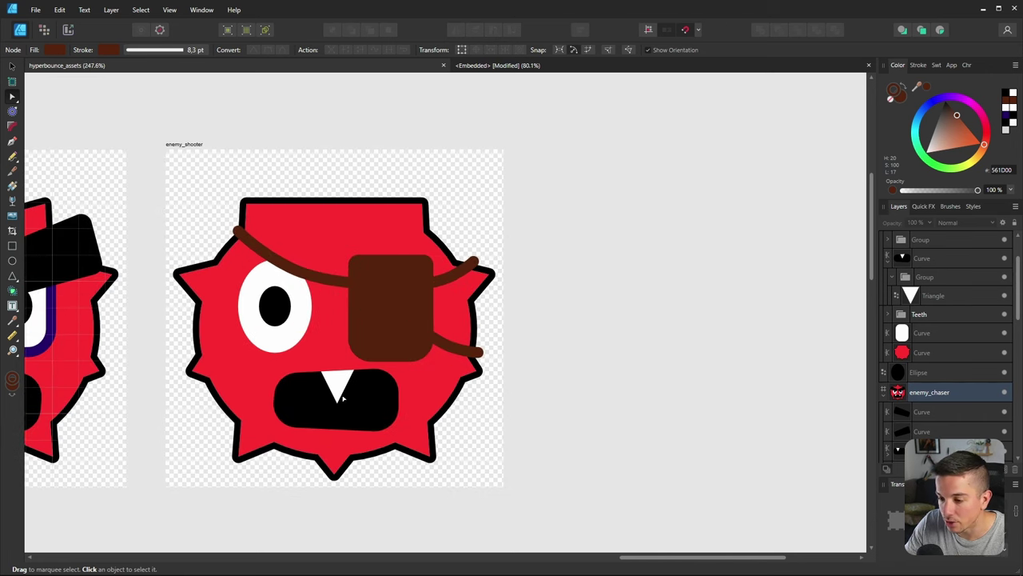
click(338, 390)
click(12, 65)
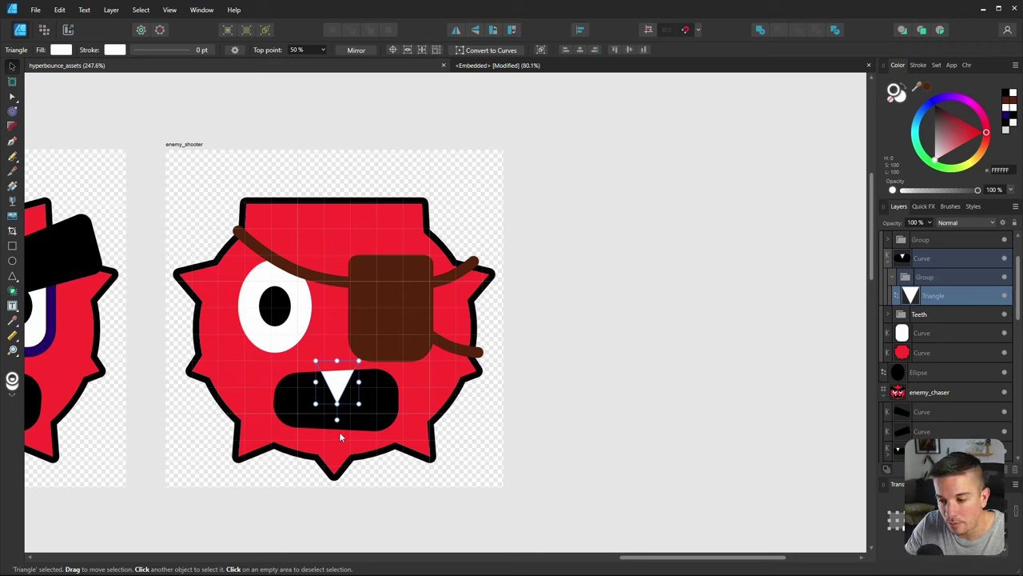
mouse_move(336, 421)
mouse_down()
mouse_move(379, 375)
mouse_move(336, 355)
mouse_move(338, 420)
mouse_up()
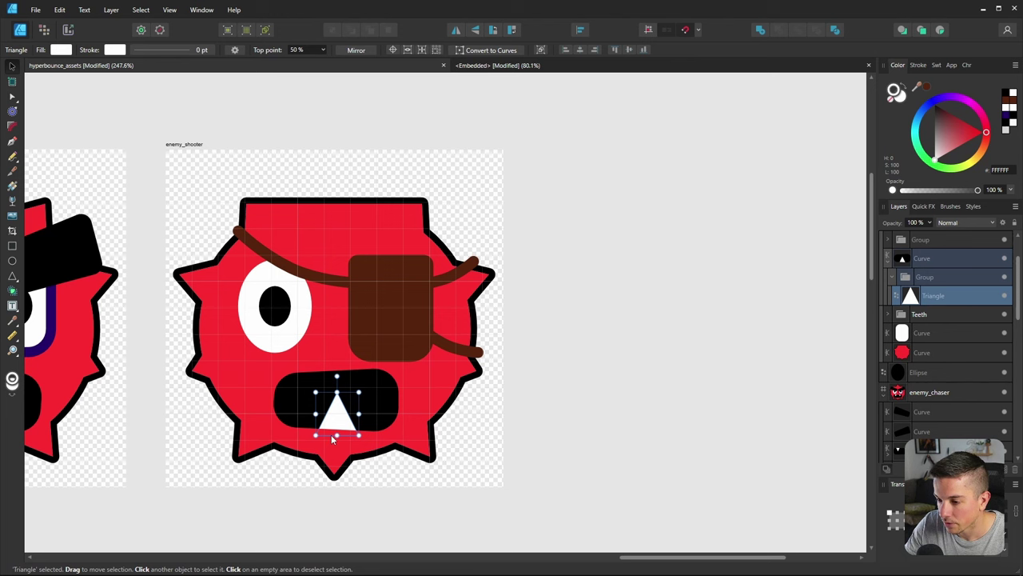
ctrl+scroll(333, 439, down, 5)
ctrl+scroll(336, 436, up, 5)
click(336, 431)
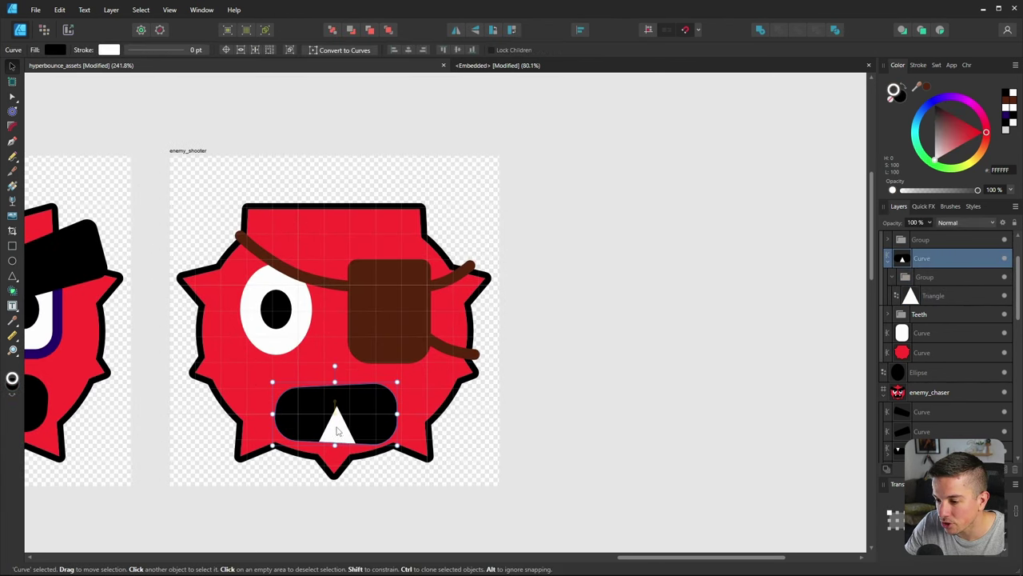
drag(337, 431, 340, 412)
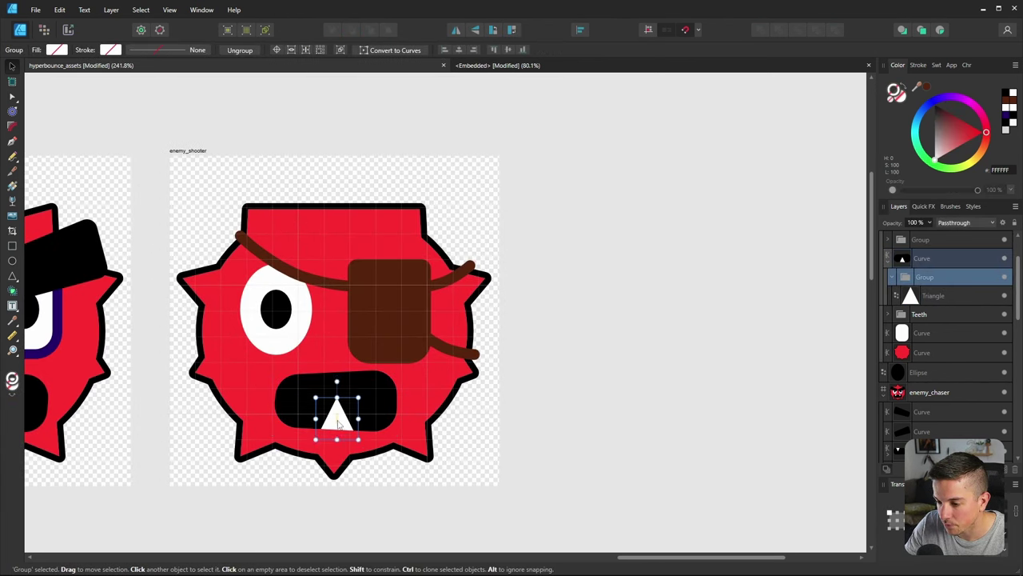
ctrl+scroll(336, 420, down, 4)
click(433, 452)
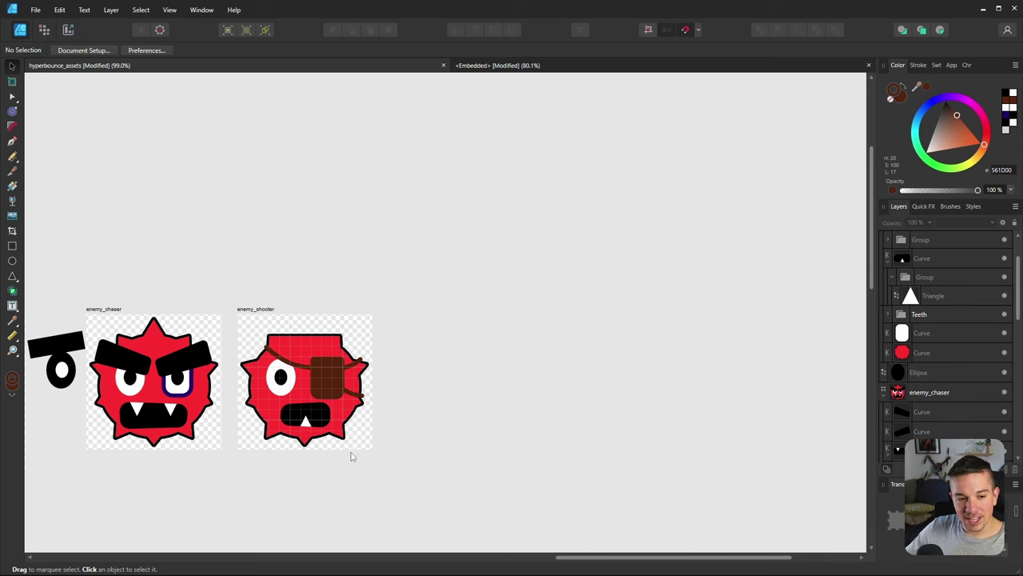
Undo the flip and repositioning of the enemy_shooter tooth
ctrl+scroll(300, 421, up, 4)
ctrl+scroll(302, 448, down, 2)
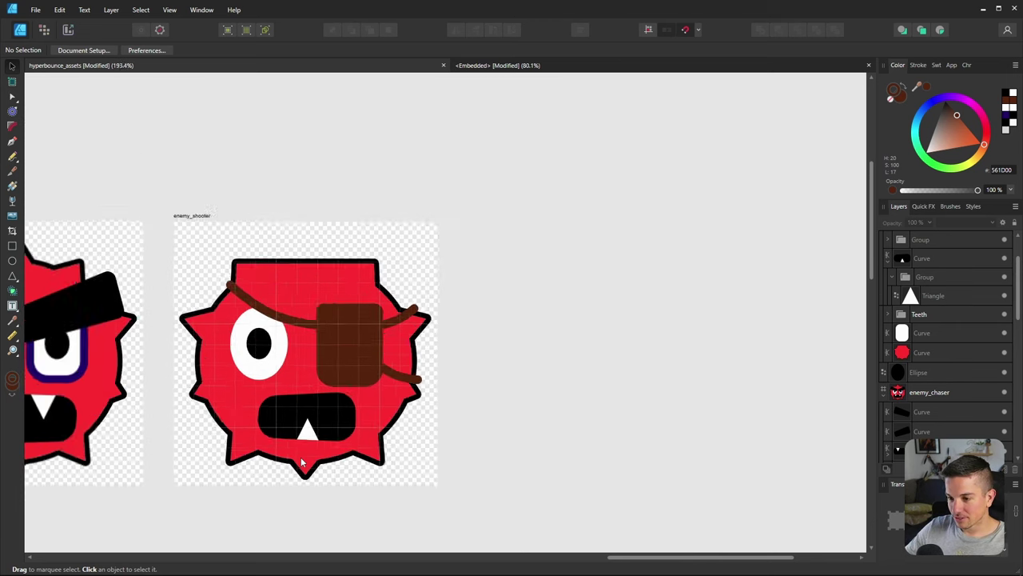
key(ctrl+z)
key(ctrl+z)
key(ctrl+z)
key(ctrl+z)
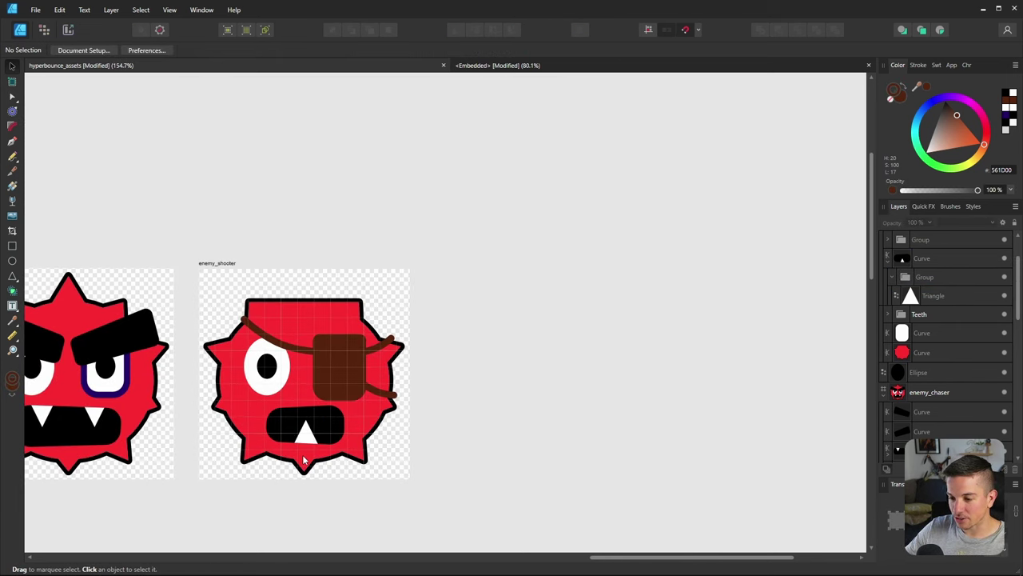
click(441, 423)
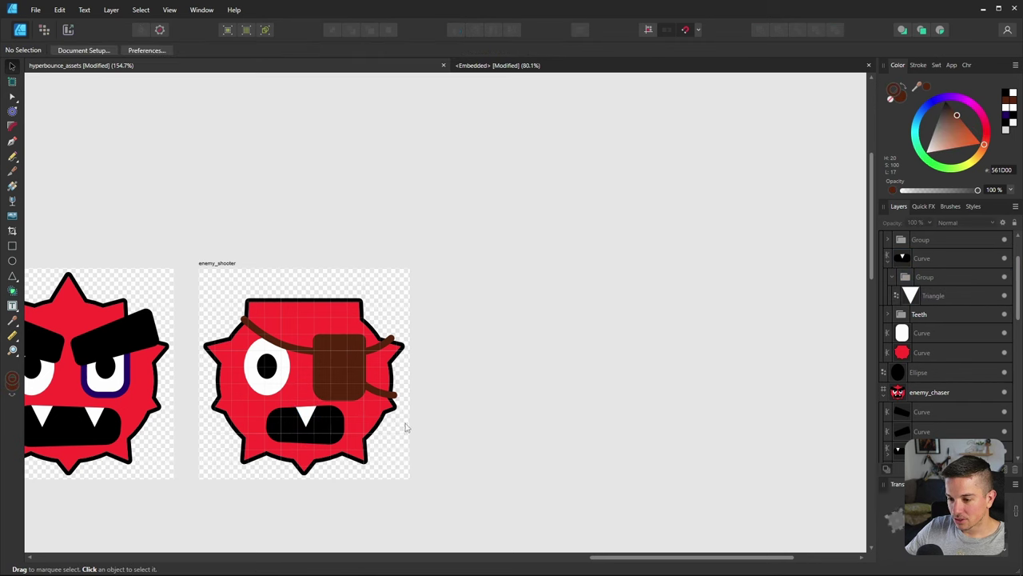
Move the enemy_shooter tooth slightly upward so less of it shows inside the mouth
ctrl+scroll(311, 419, up, 4)
click(297, 418)
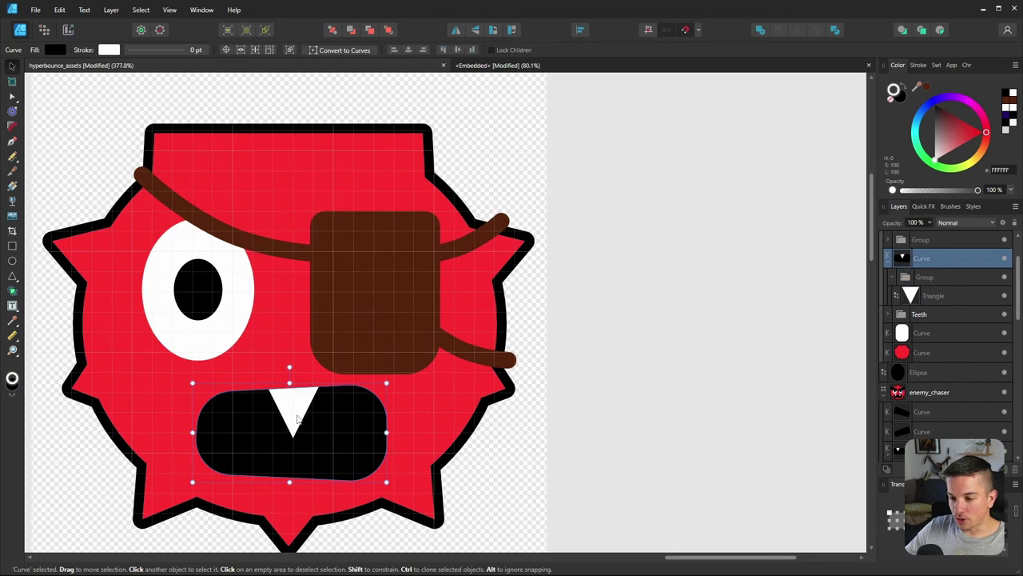
double_click(302, 417)
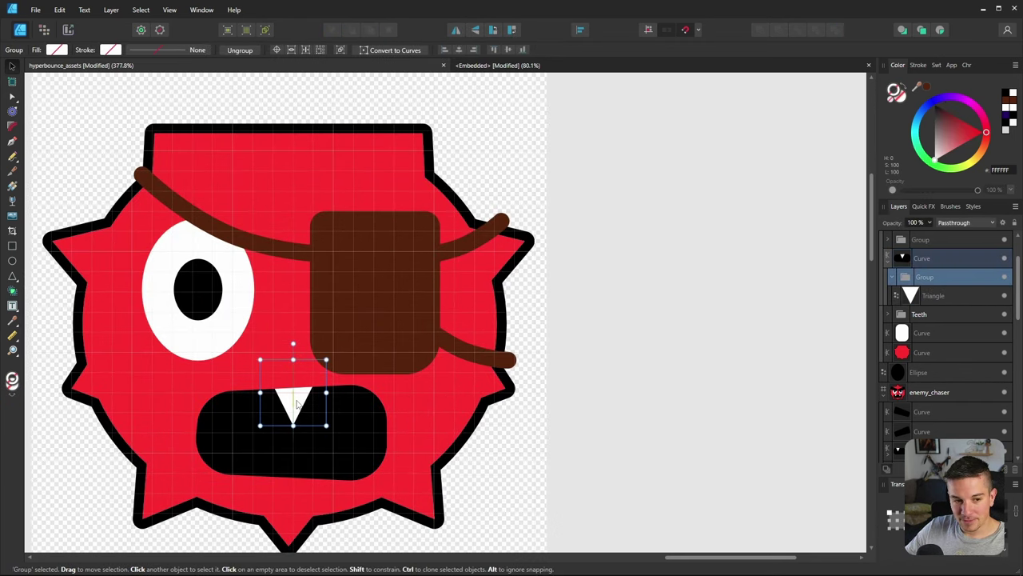
ctrl+scroll(294, 411, down, 4)
click(425, 439)
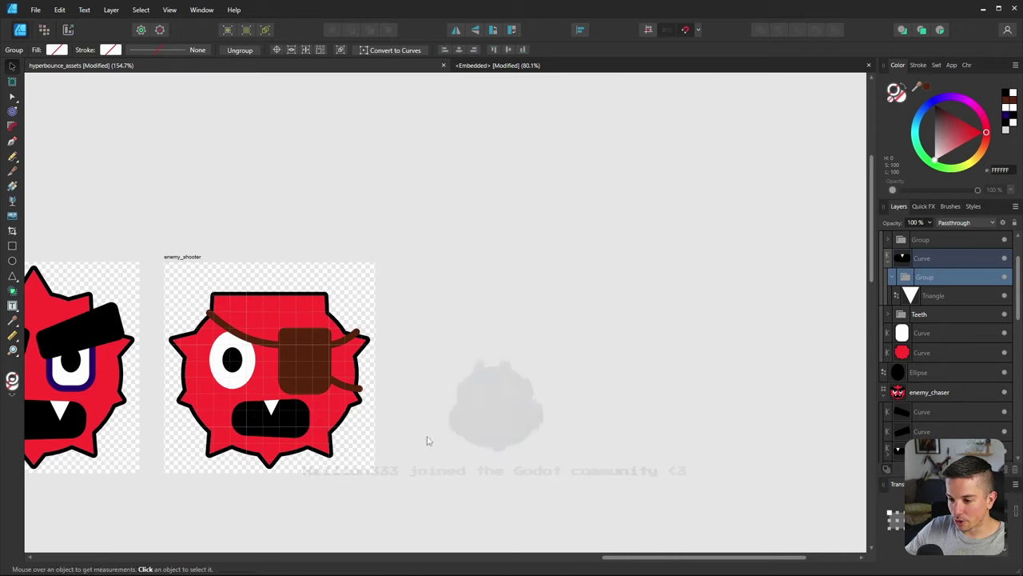
Widen the enemy_shooter tooth symmetrically about its centre
ctrl+scroll(292, 418, up, 4)
click(291, 418)
ctrl+scroll(291, 418, up, 2)
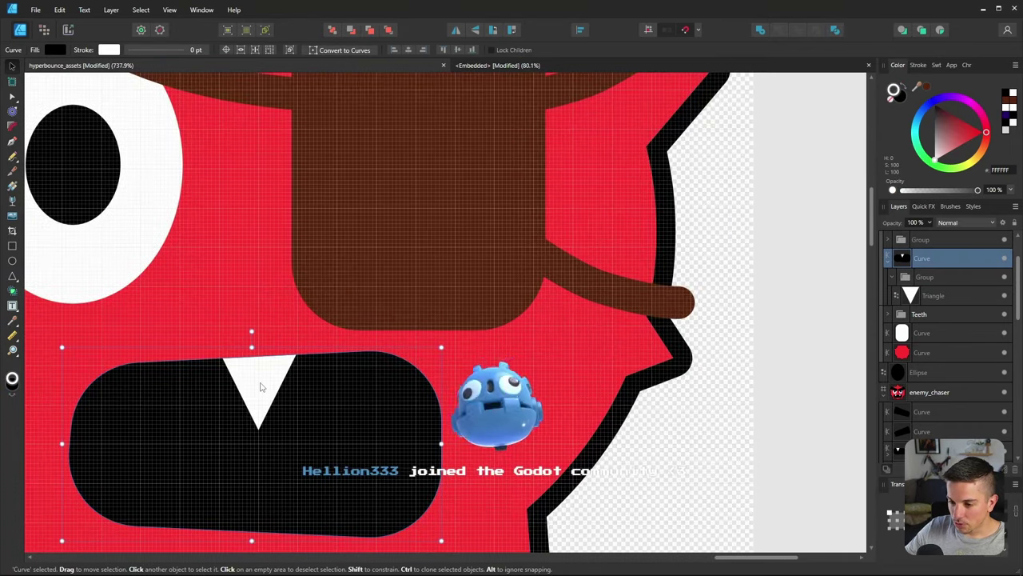
double_click(264, 378)
ctrl+drag(319, 363, 353, 371)
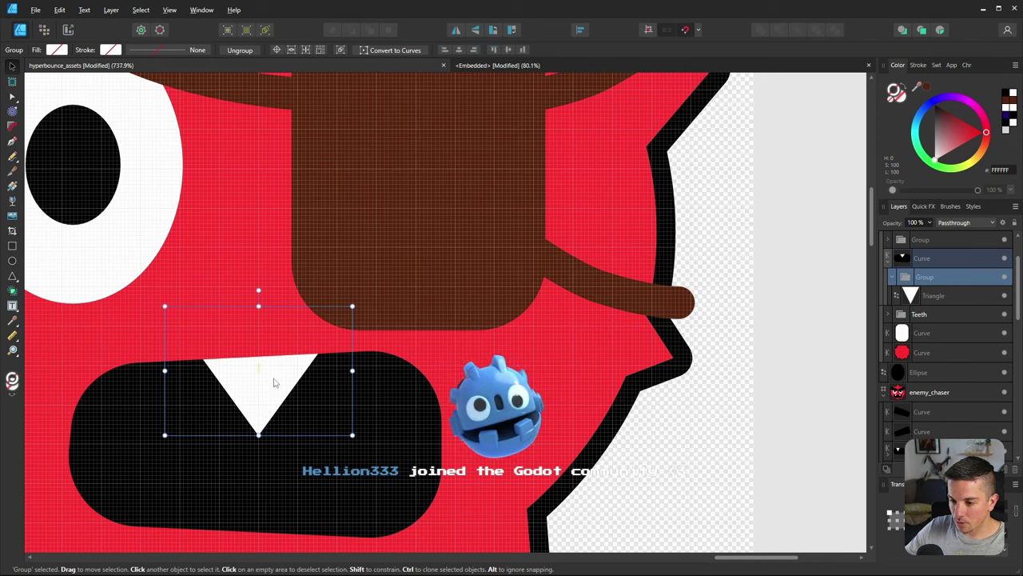
ctrl+scroll(273, 384, down, 8)
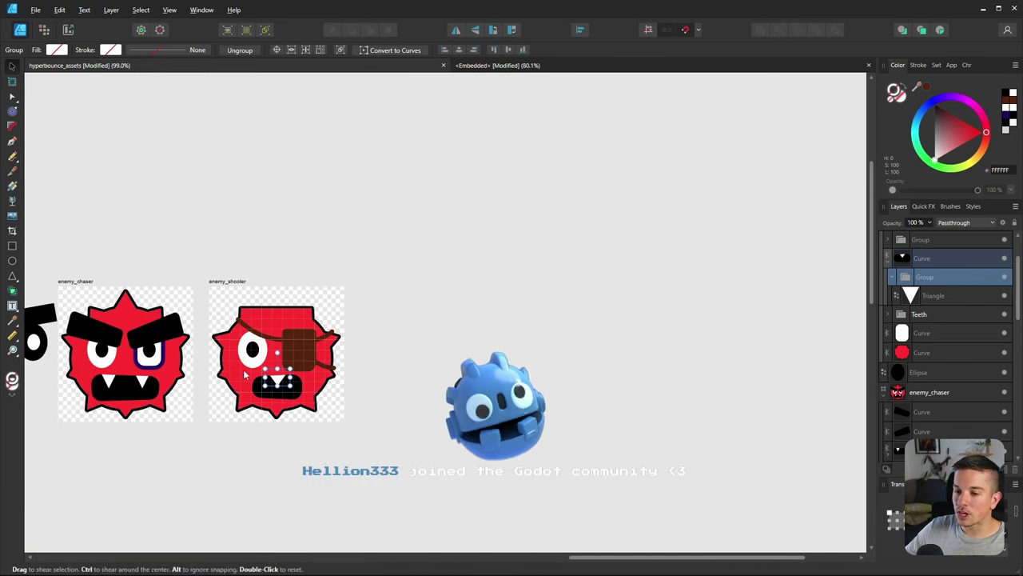
Draw a rectangular tooth overlapping the upper edge of the enemy_shooter mouth and fill it with white (FFFFFF)
click(12, 245)
ctrl+scroll(272, 383, up, 6)
mouse_move(244, 292)
mouse_down()
mouse_move(352, 344)
mouse_move(312, 387)
mouse_move(331, 388)
mouse_move(321, 392)
mouse_up()
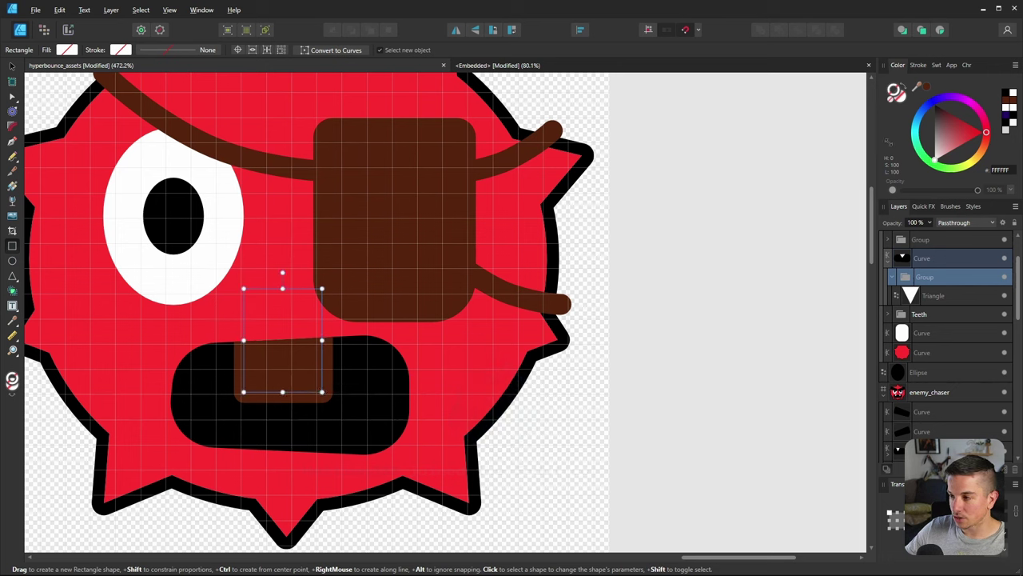
click(918, 65)
click(912, 102)
click(897, 65)
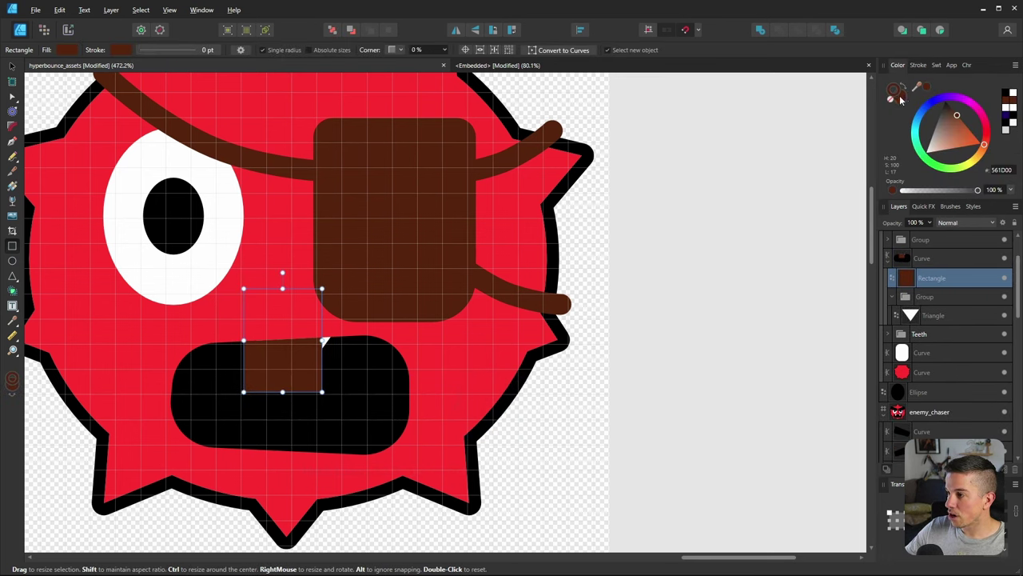
drag(949, 126, 925, 152)
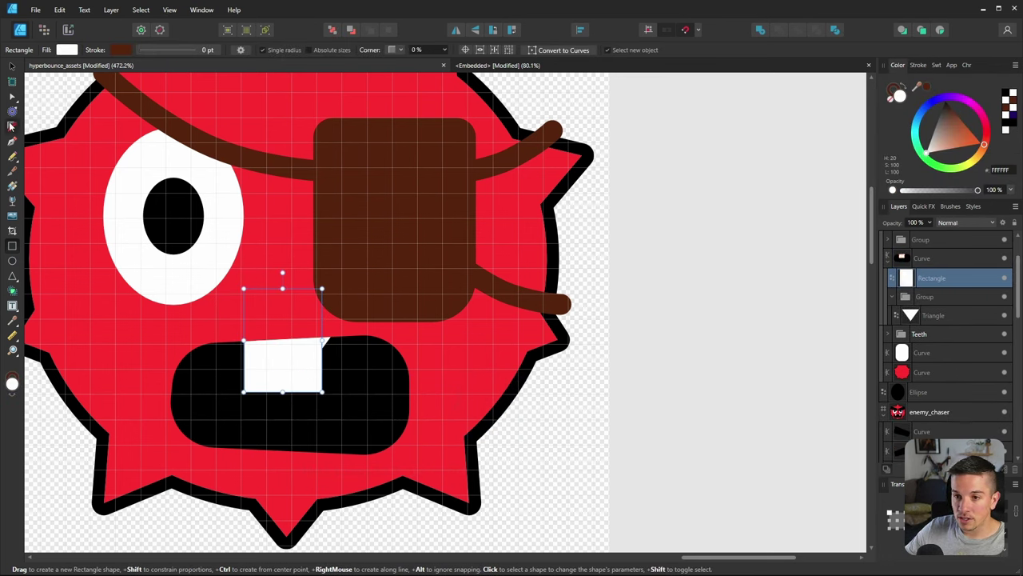
Round the two lower corners of the rectangular tooth and bake them into a curve
key(c)
drag(352, 418, 232, 380)
drag(322, 392, 317, 365)
key(ctrl+Return)
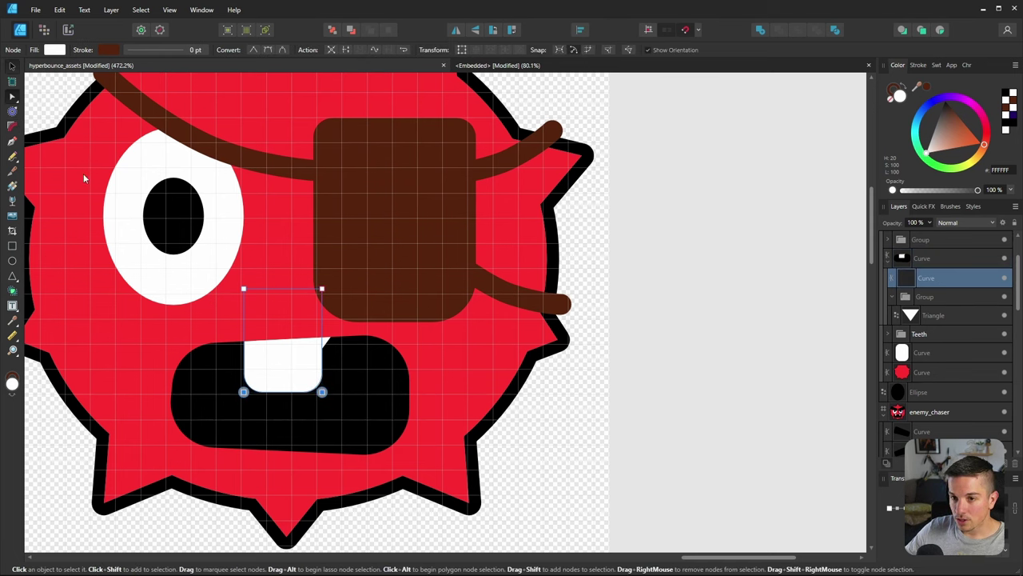
Widen the rounded tooth to about 38 px, reposition it at the middle of the mouth's upper edge, and deselect it
key(v)
drag(327, 341, 354, 326)
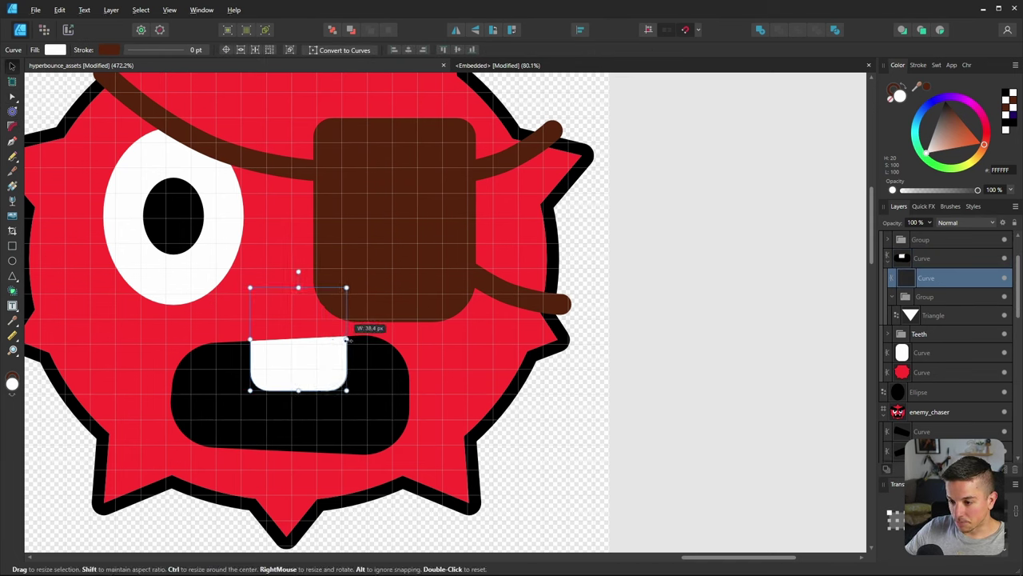
drag(320, 359, 315, 364)
ctrl+scroll(268, 347, down, 5)
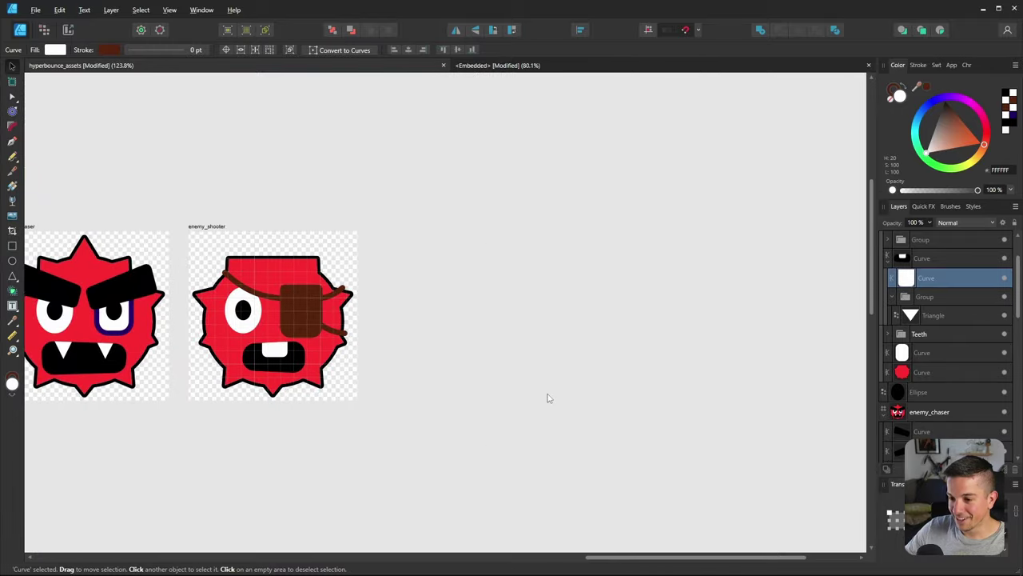
ctrl+scroll(281, 349, down, 3)
key(ctrl+d)
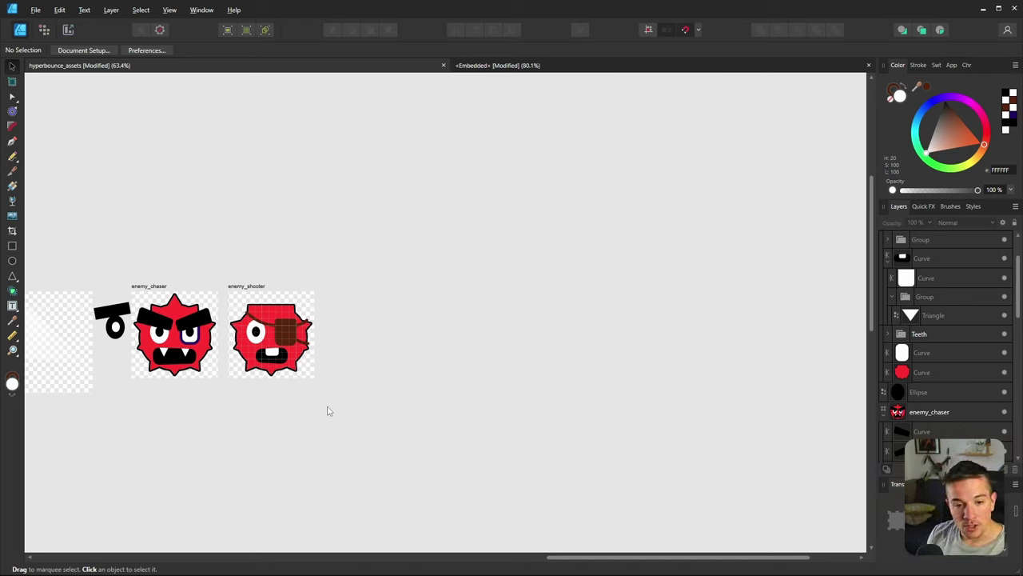
Shift the enemy_shooter mouth slightly left and move its rounded tooth toward the right end of the mouth
ctrl+scroll(240, 361, up, 5)
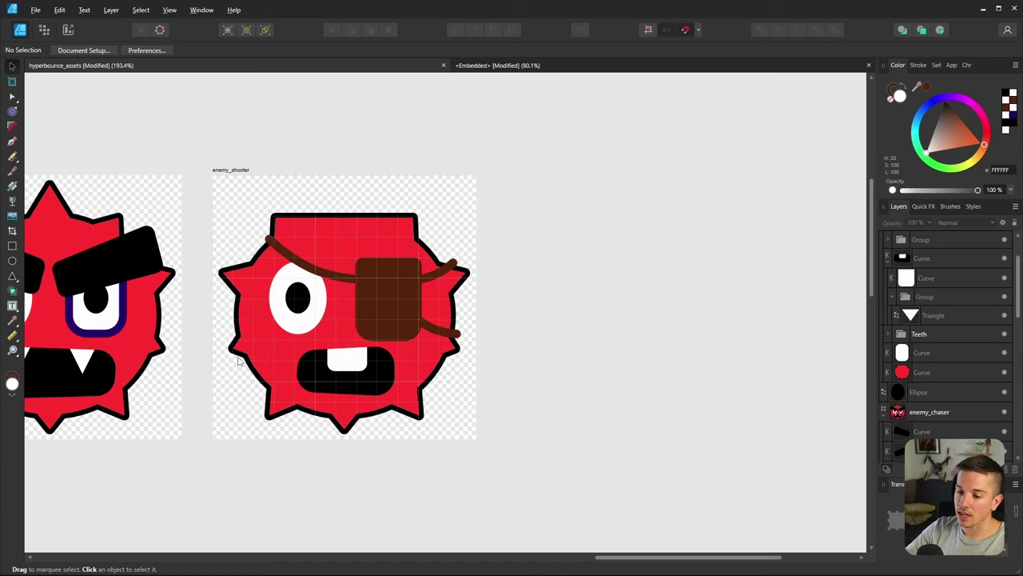
ctrl+scroll(332, 370, up, 3)
click(378, 363)
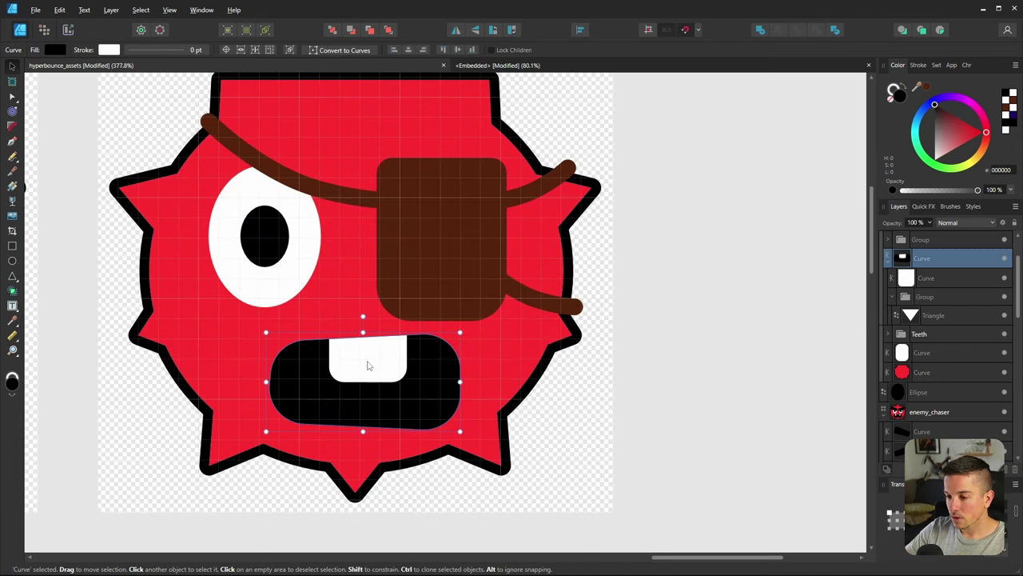
double_click(361, 365)
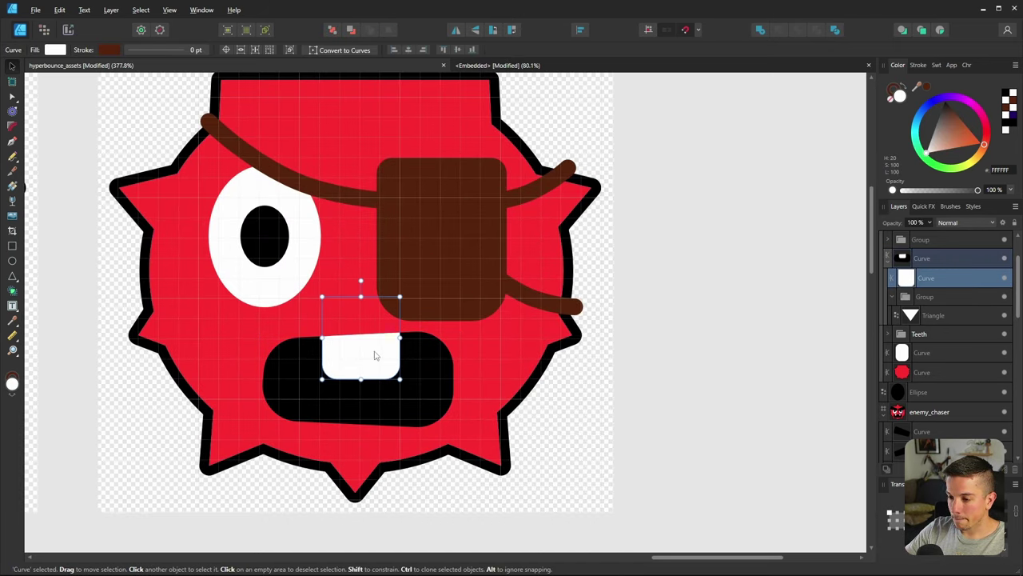
drag(375, 355, 411, 355)
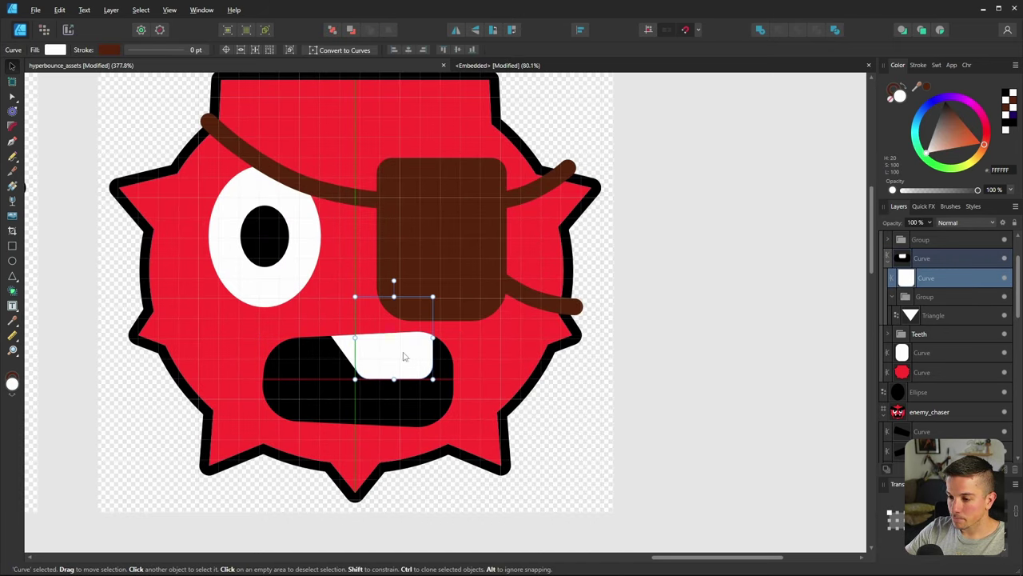
Hide the old triangular tooth inside the enemy_shooter mouth
click(347, 354)
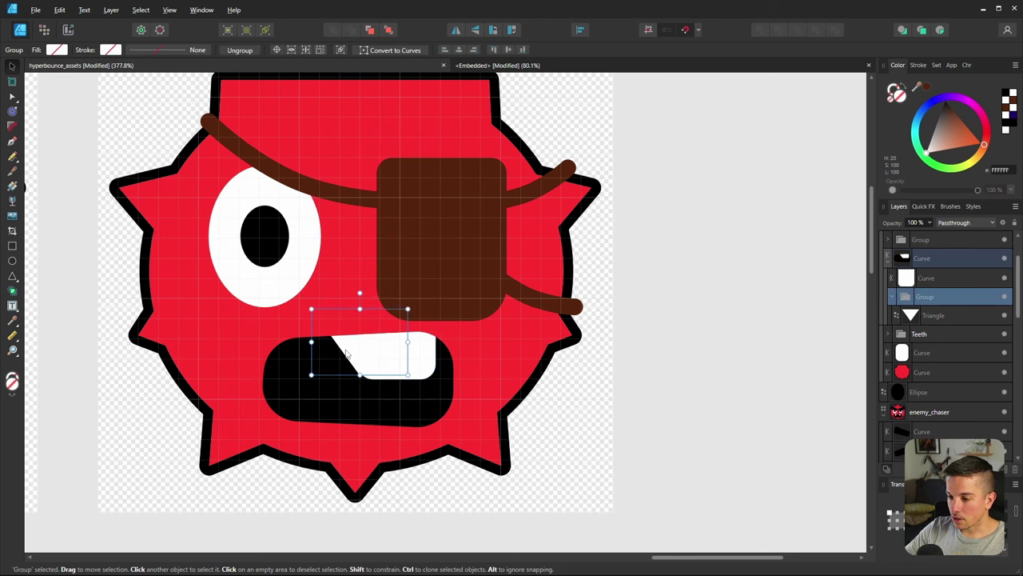
click(1005, 318)
ctrl+scroll(315, 380, down, 3)
Narrow the rounded tooth, place it slightly lower near the right end of the mouth, and deselect it
ctrl+scroll(369, 371, up, 4)
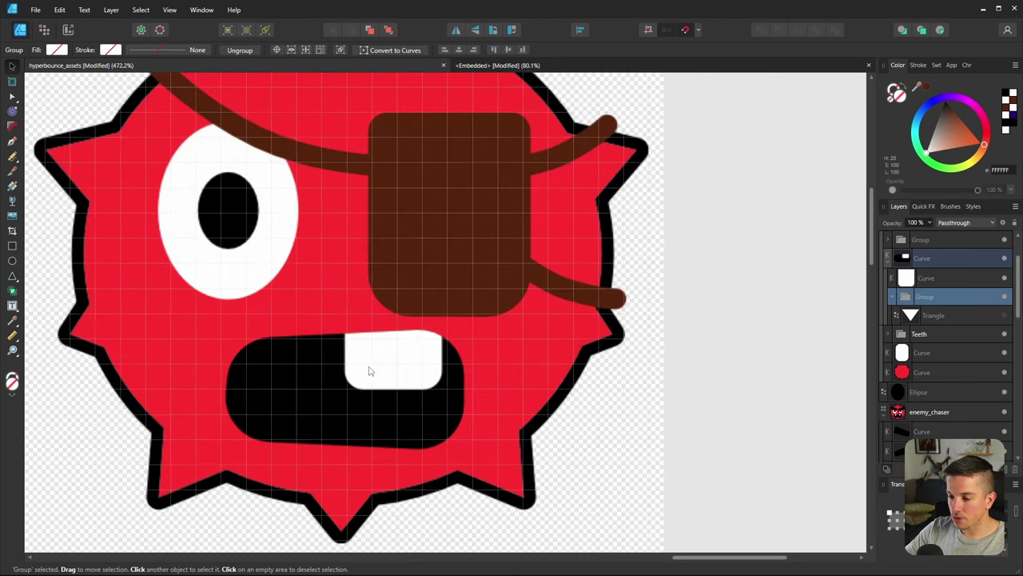
click(400, 361)
key(a)
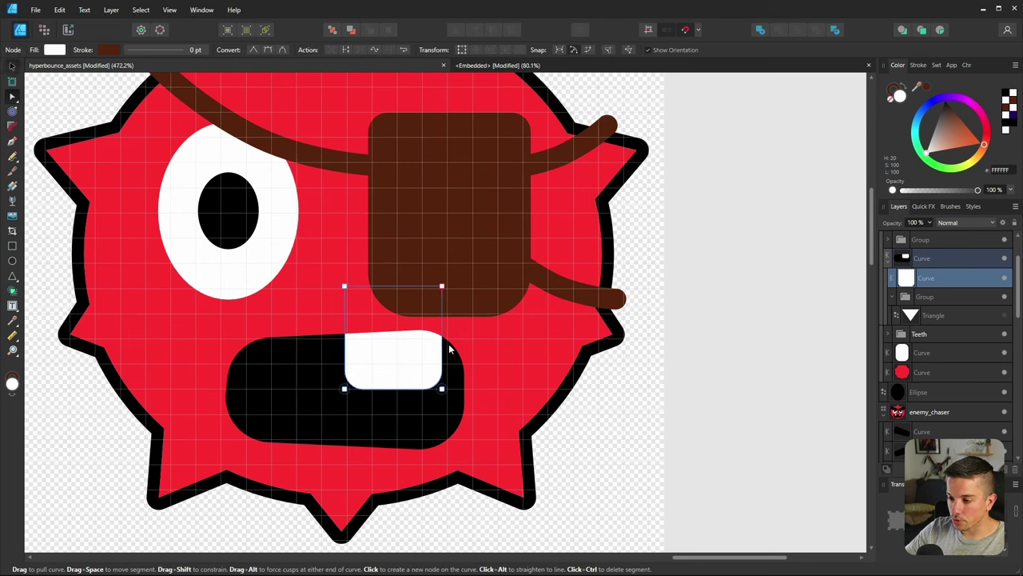
key(v)
drag(442, 338, 404, 359)
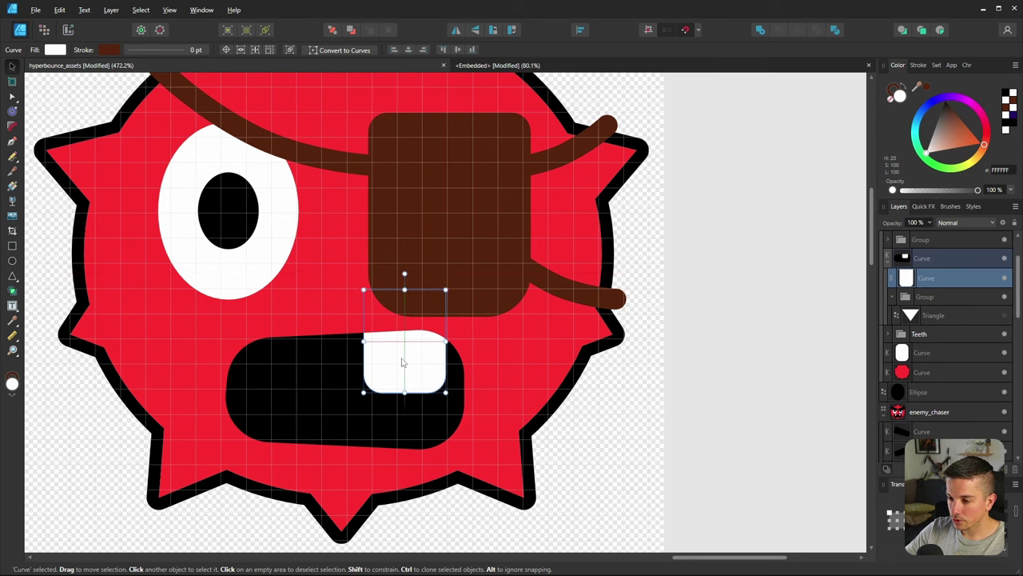
ctrl+scroll(531, 354, down, 5)
key(ctrl+d)
ctrl+scroll(301, 346, down, 4)
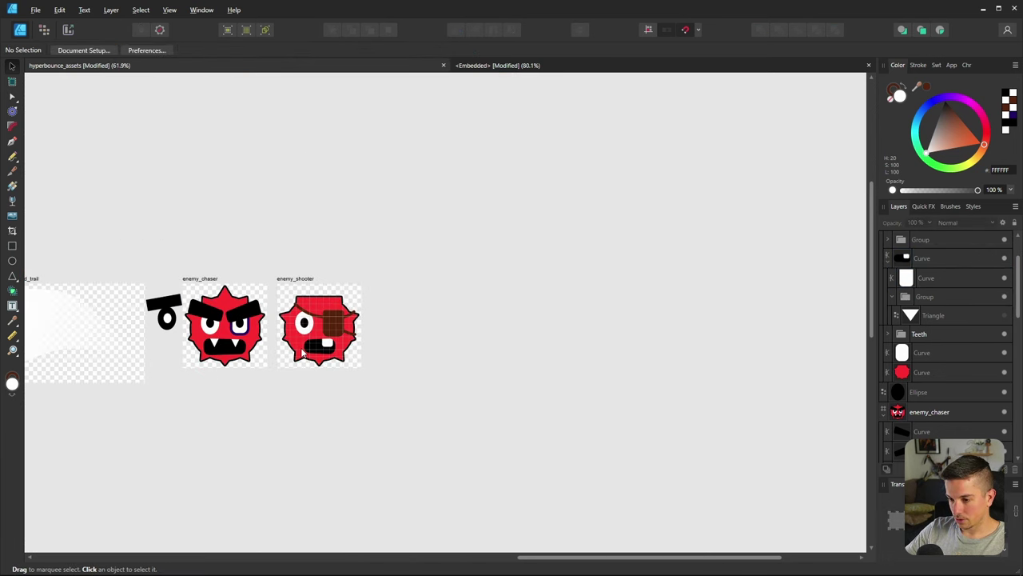
Duplicate the rounded tooth and turn the copy upside down at the lower left edge of the enemy_shooter mouth
ctrl+scroll(303, 351, up, 7)
click(331, 355)
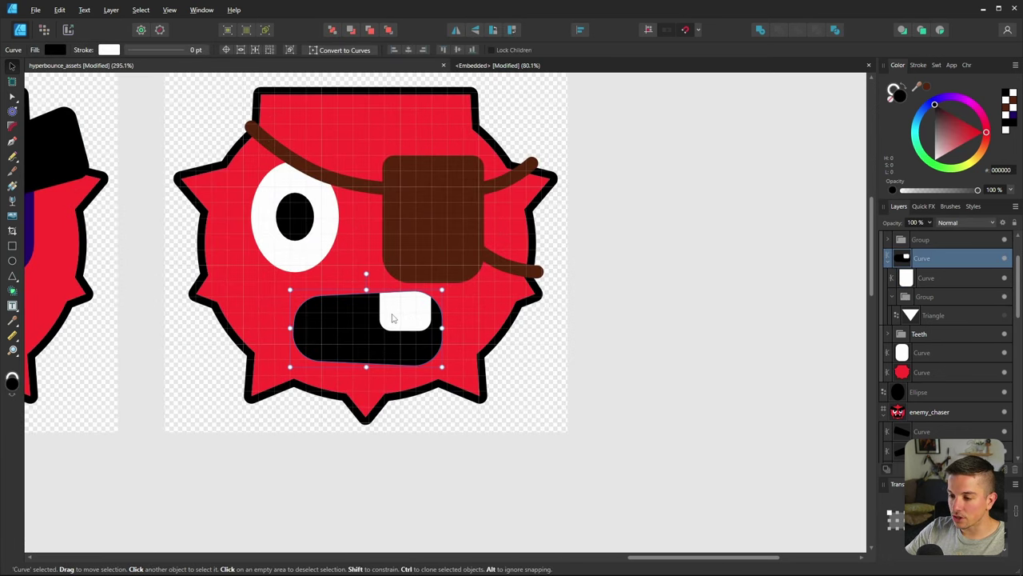
click(394, 323)
ctrl+drag(394, 323, 354, 338)
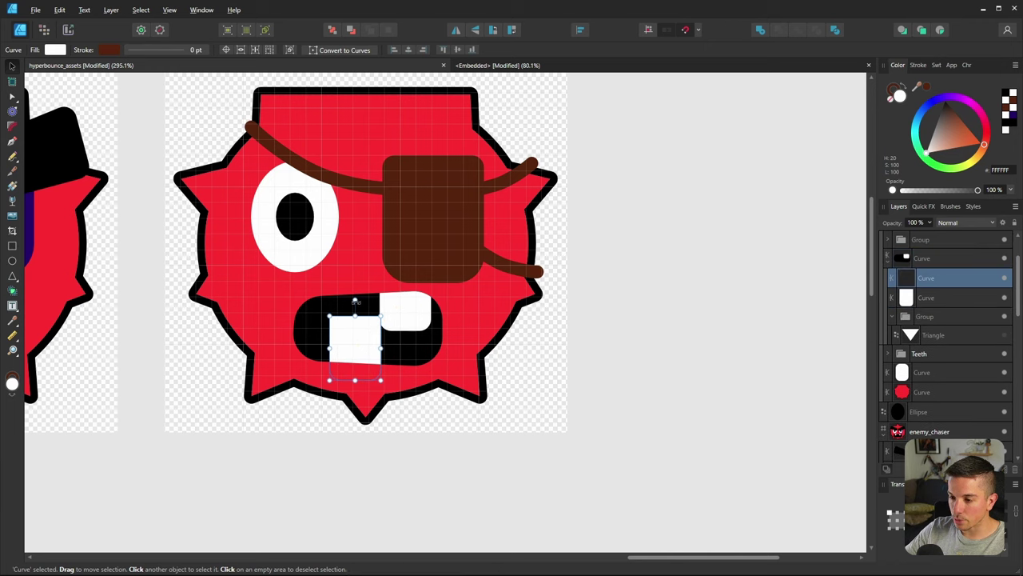
mouse_move(339, 374)
mouse_down()
mouse_move(329, 389)
mouse_move(358, 382)
mouse_move(324, 365)
mouse_move(319, 385)
mouse_up()
ctrl+scroll(269, 347, down, 4)
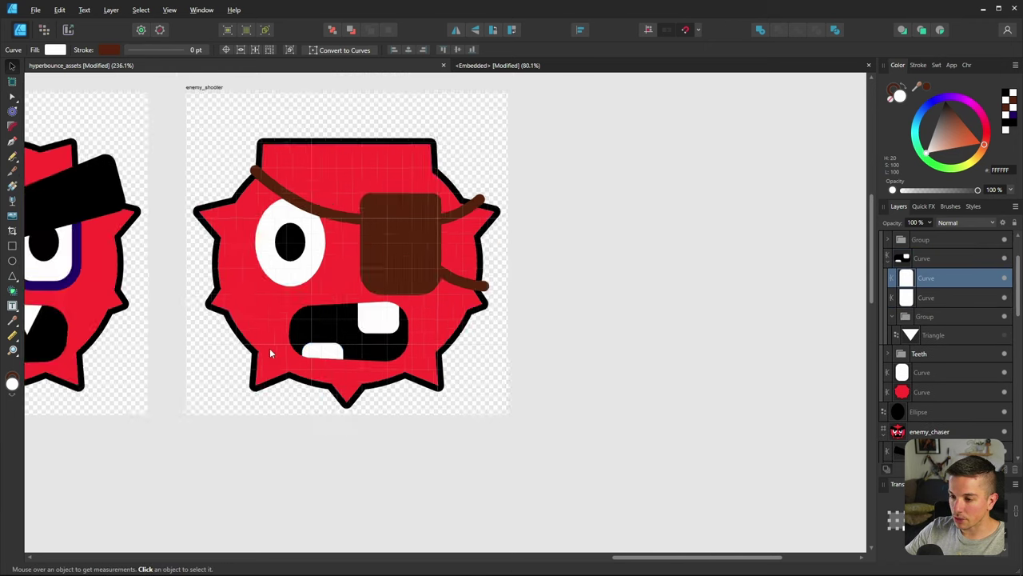
click(236, 369)
ctrl+scroll(269, 344, down, 2)
ctrl+scroll(244, 360, up, 3)
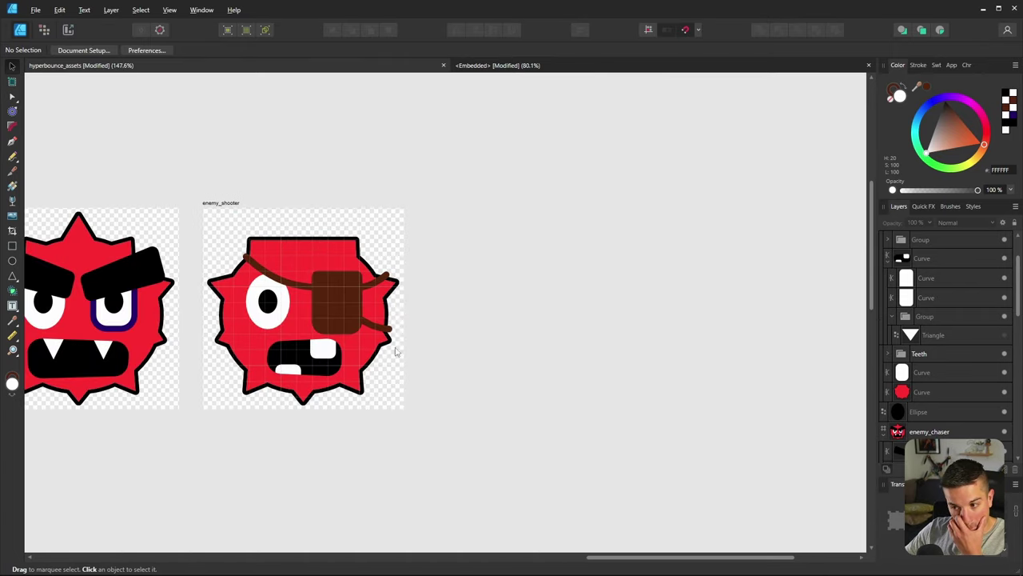
ctrl+scroll(336, 354, up, 3)
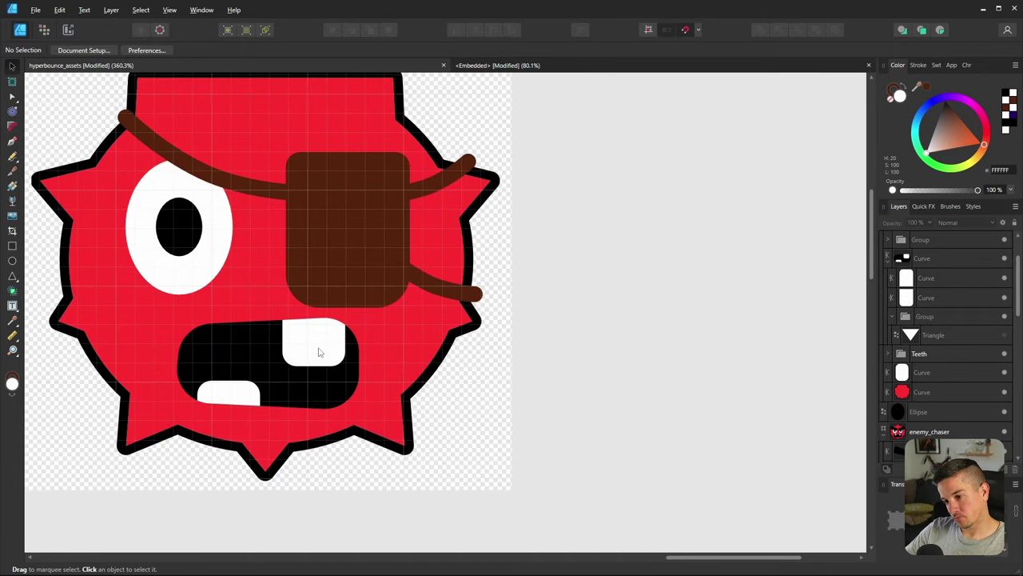
Undo the last adjustment of the duplicated lower tooth and delete that tooth from the mouth
ctrl+scroll(400, 345, down, 4)
key(ctrl+z)
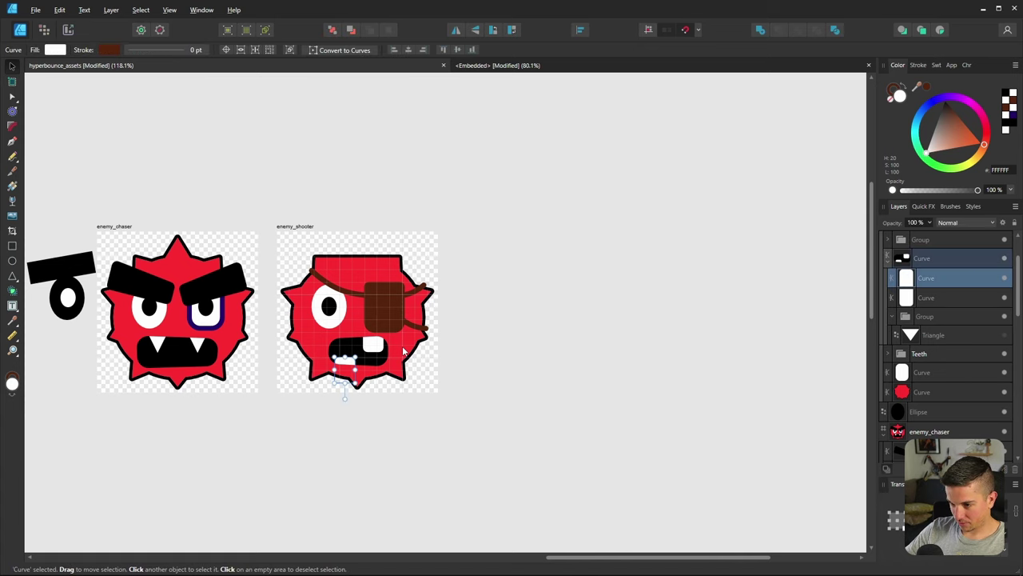
key(Delete)
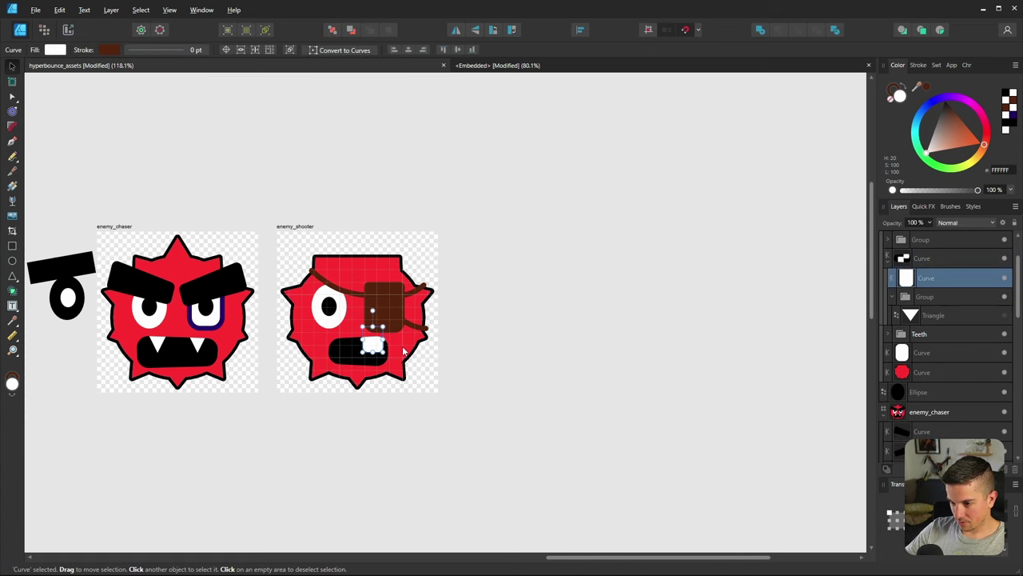
Save the document and shift the enemy_shooter's white tooth slightly to the left inside the mouth
key(ctrl+s)
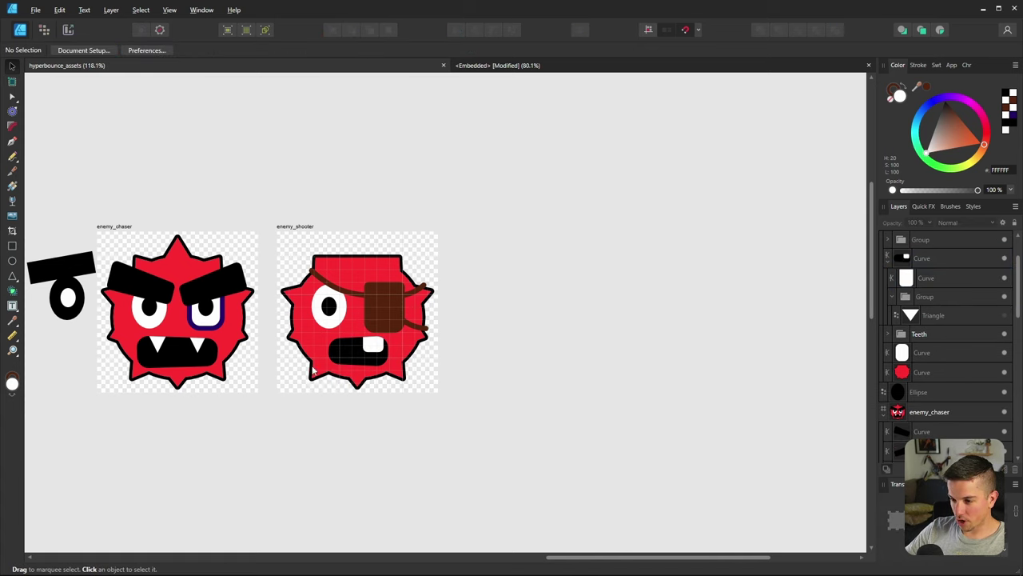
ctrl+scroll(339, 364, up, 2)
ctrl+scroll(345, 339, up, 2)
click(346, 339)
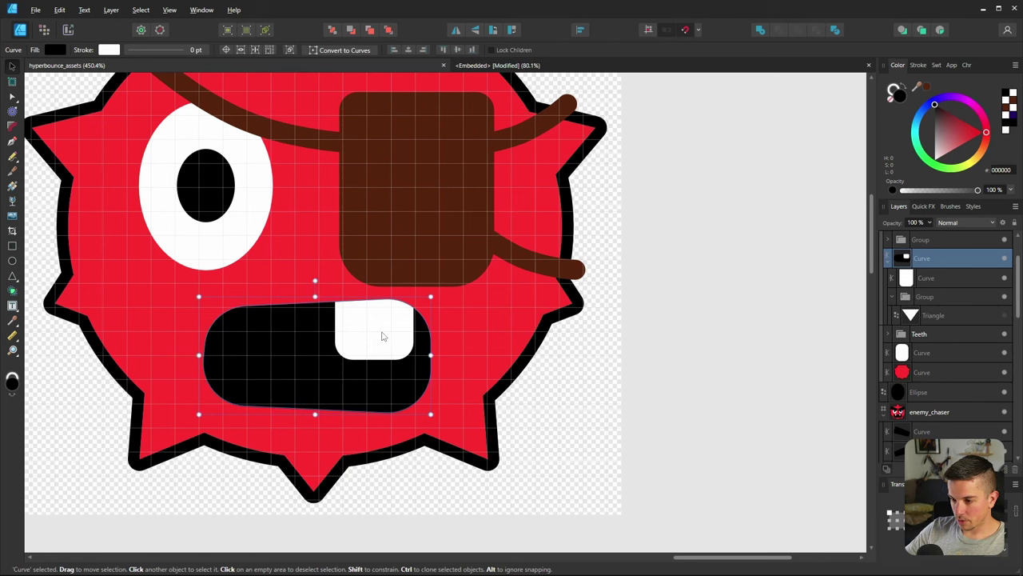
click(382, 336)
drag(381, 336, 376, 336)
ctrl+scroll(377, 336, down, 2)
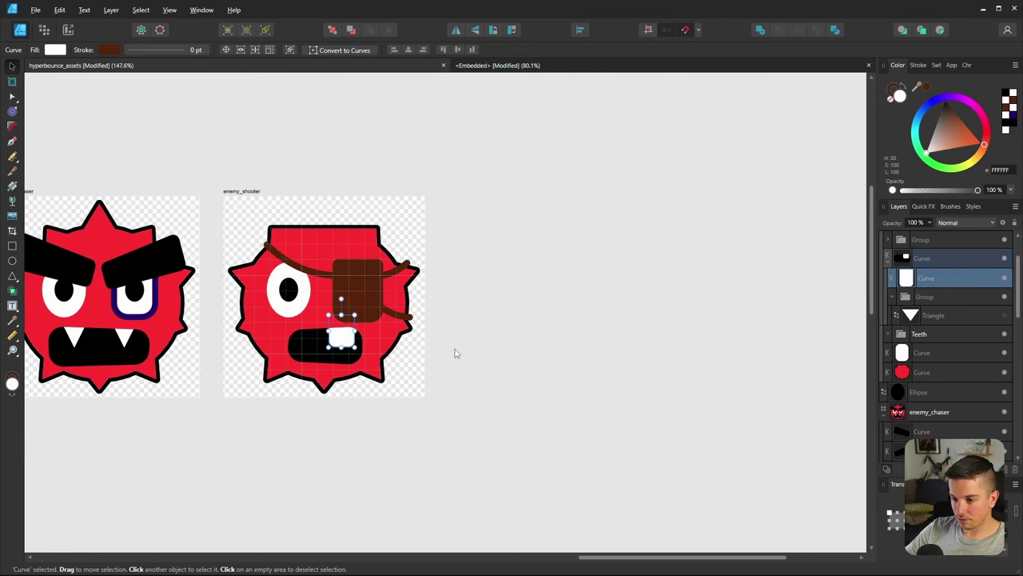
click(455, 353)
Rotate the enemy_shooter's white tooth slightly clockwise so it sits crooked in the mouth
ctrl+scroll(314, 344, up, 2)
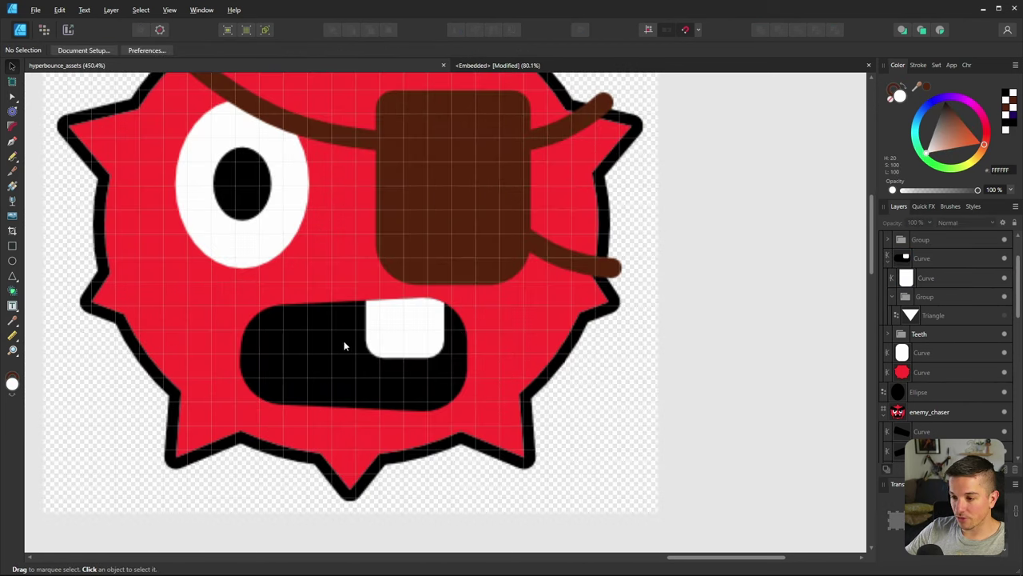
click(422, 322)
double_click(421, 320)
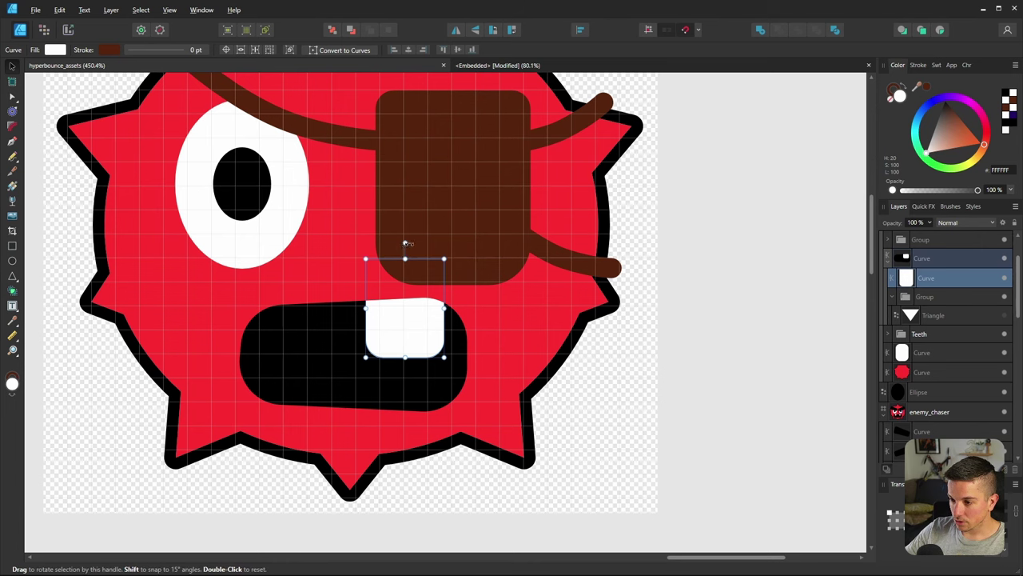
drag(406, 244, 417, 242)
ctrl+scroll(260, 276, down, 2)
click(423, 361)
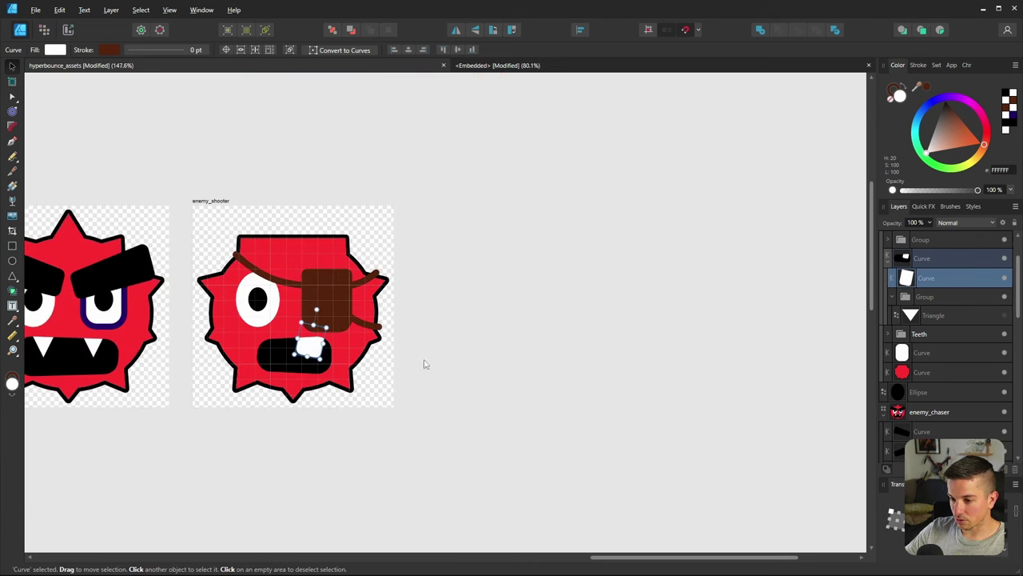
Examine the enemy_shooter face with its crooked tooth and compare it with the enemy_chaser and the other sprites
ctrl+scroll(382, 362, down, 2)
ctrl+scroll(332, 365, up, 4)
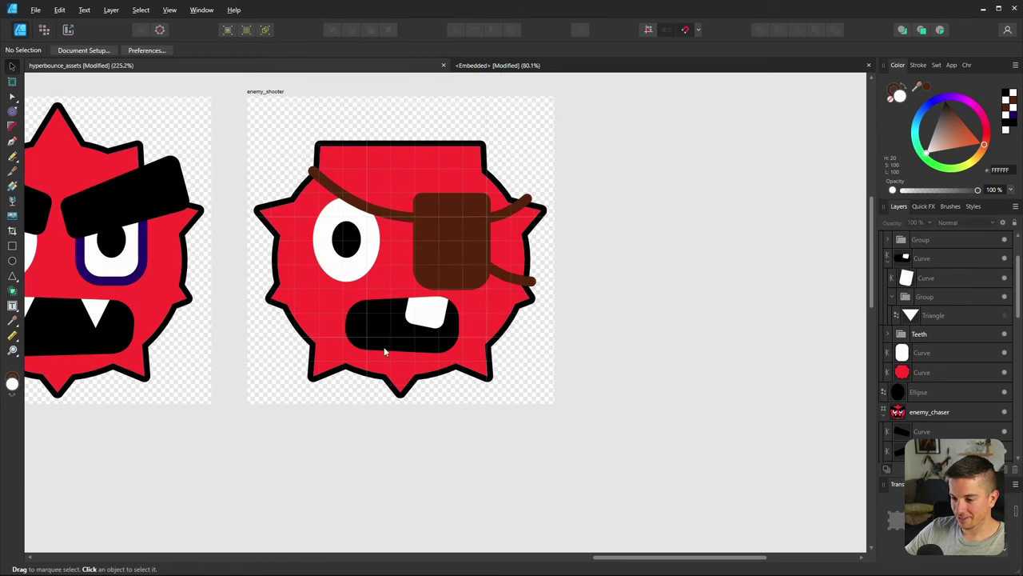
ctrl+scroll(425, 320, up, 2)
click(448, 305)
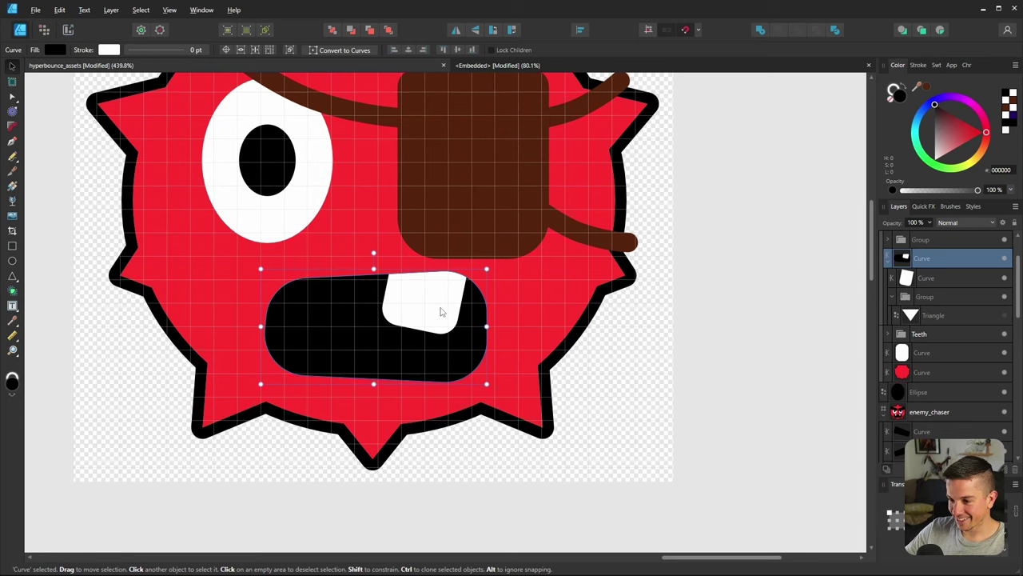
click(442, 306)
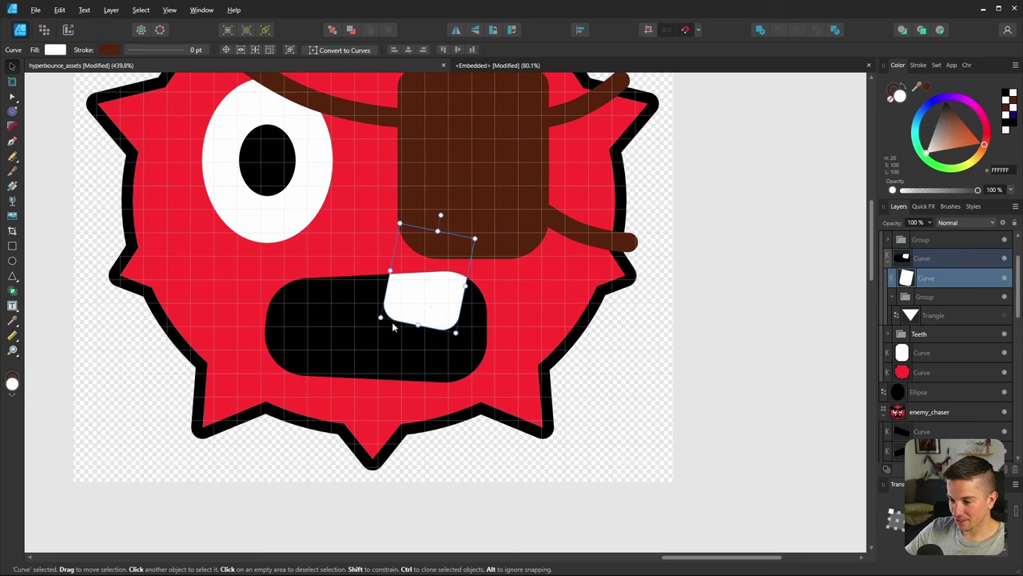
ctrl+scroll(364, 345, down, 2)
click(346, 411)
ctrl+scroll(347, 411, down, 5)
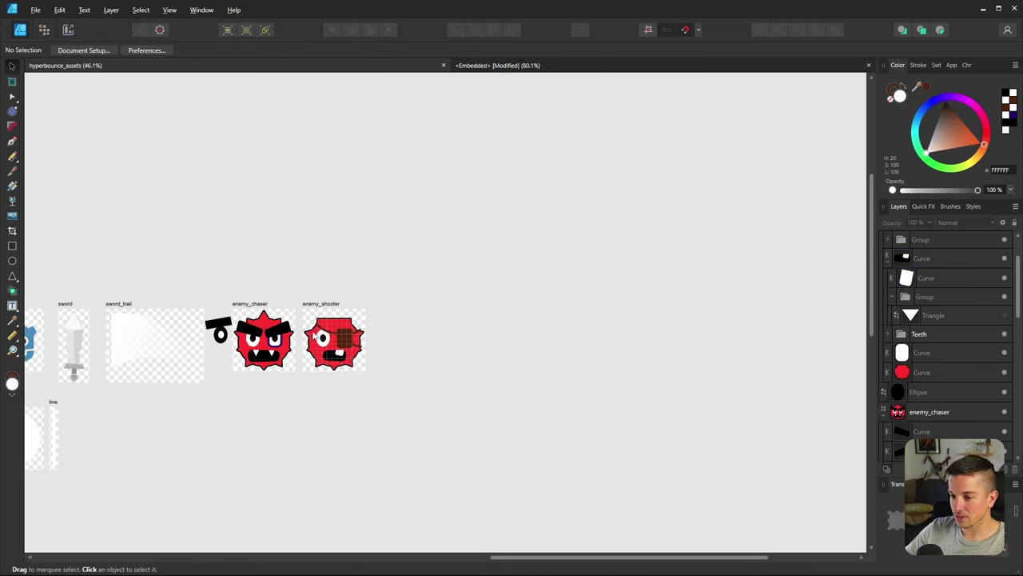
ctrl+scroll(349, 341, down, 1)
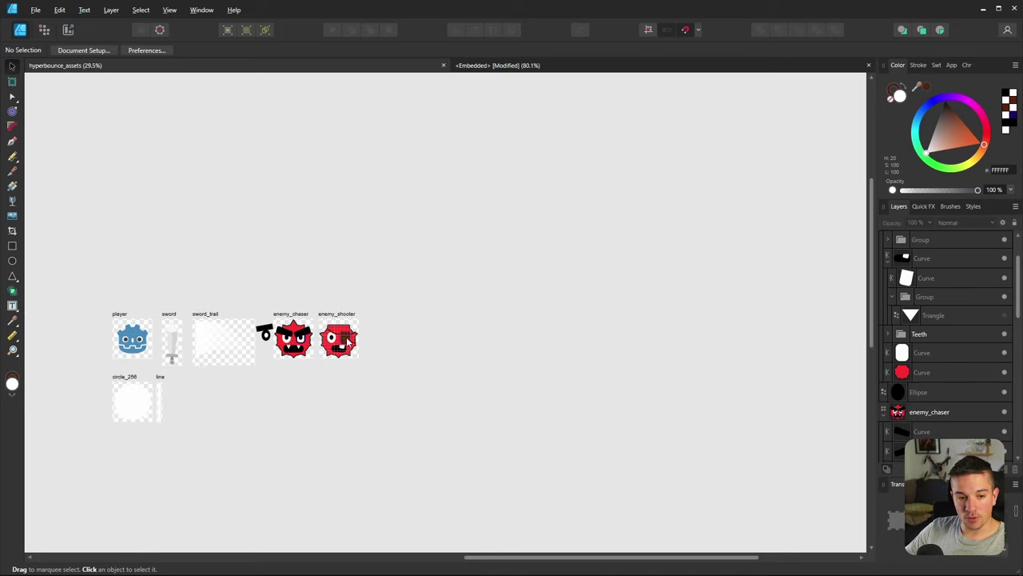
ctrl+scroll(163, 344, up, 3)
ctrl+scroll(164, 343, down, 2)
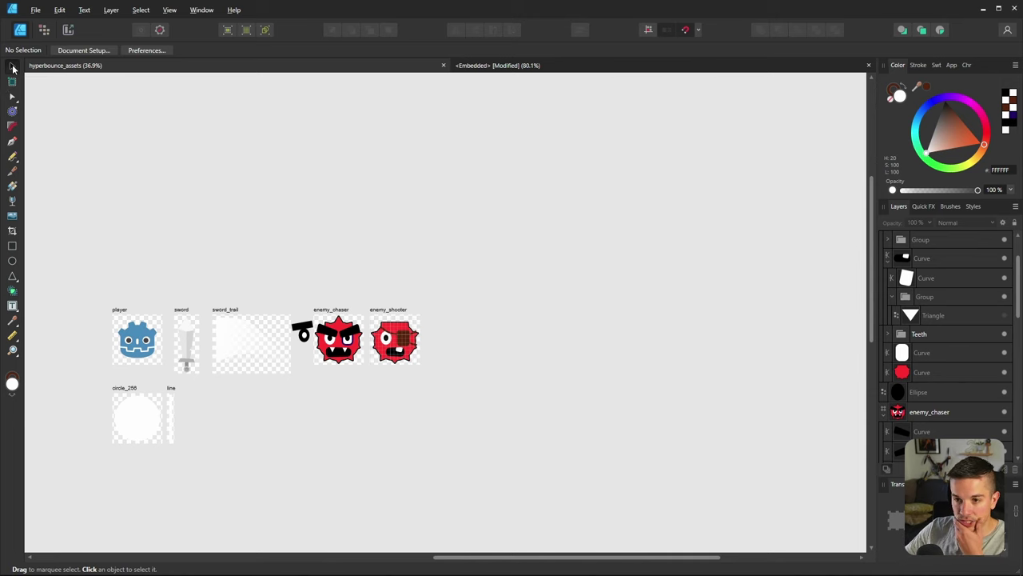
ctrl+scroll(386, 320, up, 3)
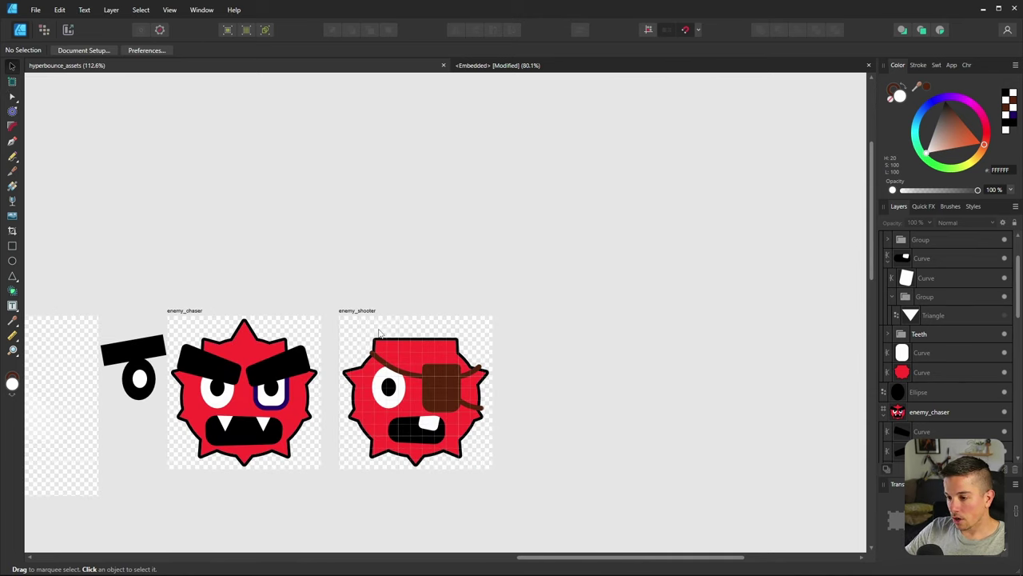
ctrl+scroll(380, 334, down, 2)
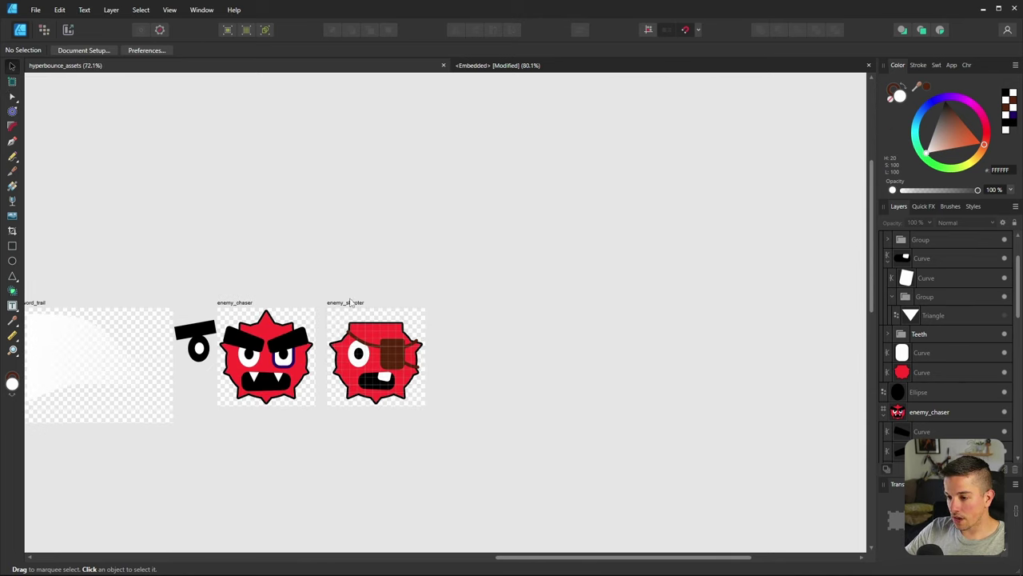
ctrl+scroll(166, 325, down, 2)
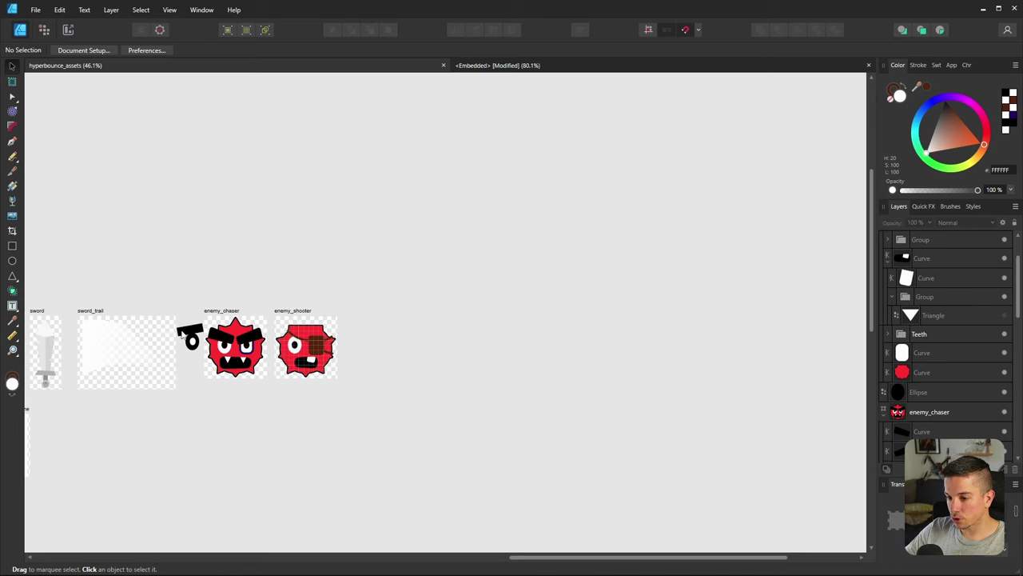
ctrl+scroll(166, 325, up, 3)
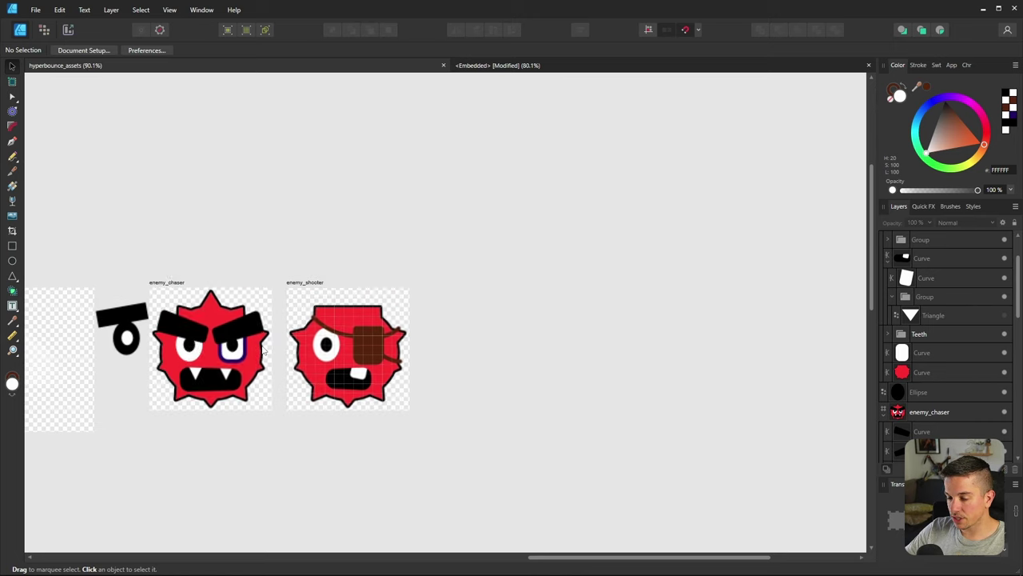
Remove the black outline from the enemy_chaser's red body by setting its stroke width to 0 pt
click(221, 297)
ctrl+scroll(224, 294, up, 5)
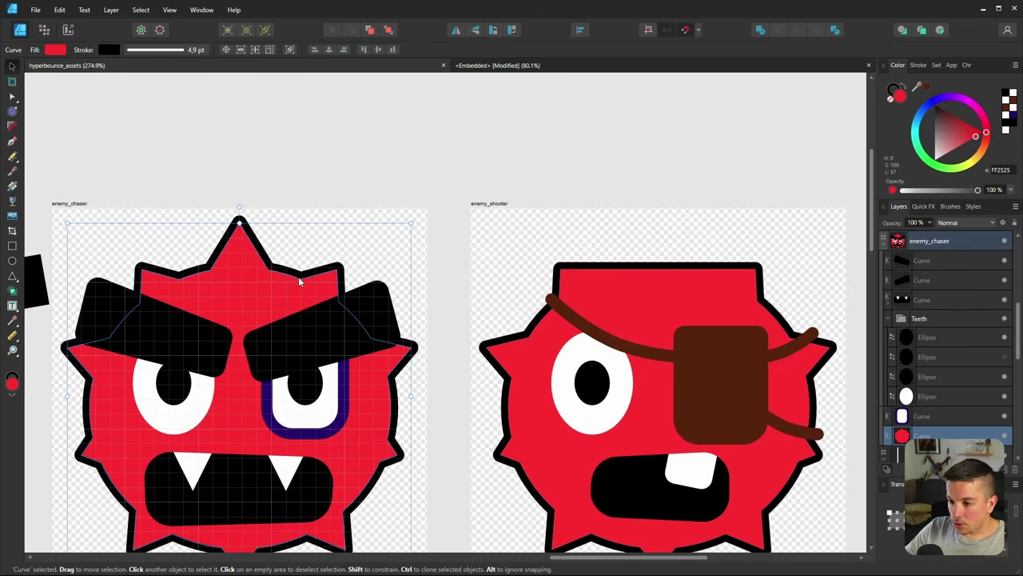
click(918, 65)
drag(917, 100, 827, 116)
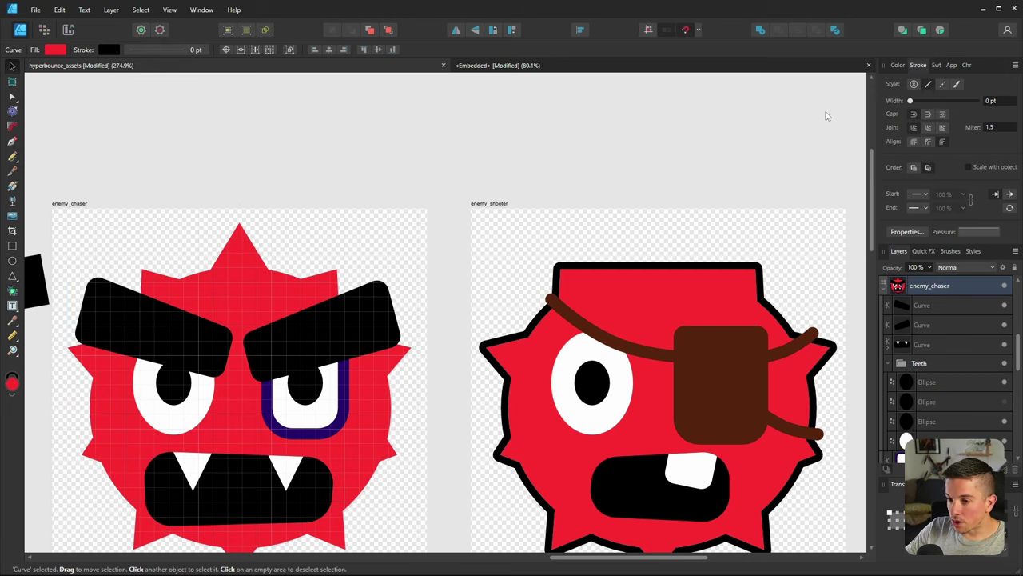
Remove the black outline from the enemy_shooter's red body by setting its stroke width to 0 pt
click(655, 275)
drag(931, 101, 879, 104)
ctrl+scroll(357, 421, down, 5)
key(ctrl+d)
ctrl+scroll(209, 310, down, 1)
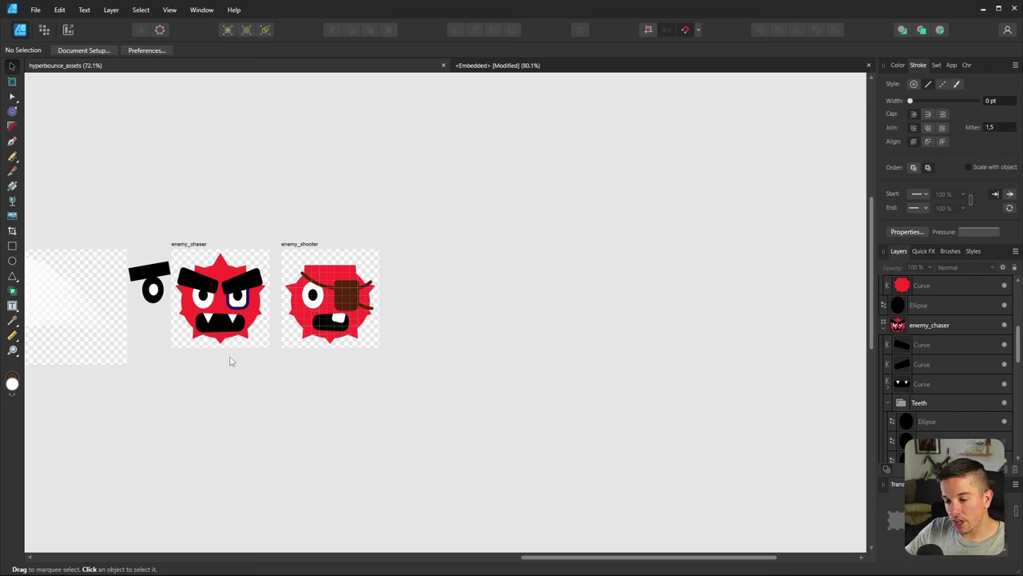
Delete the leftover black eye and eyebrow shapes lying outside the artboards beside enemy_chaser
ctrl+scroll(215, 283, up, 5)
ctrl+scroll(254, 296, down, 2)
click(235, 267)
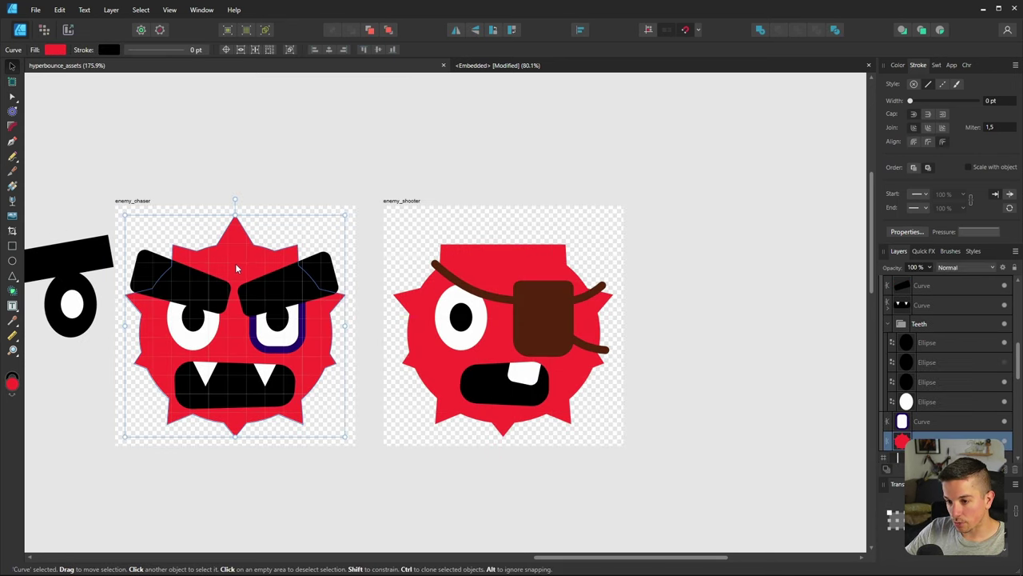
click(136, 202)
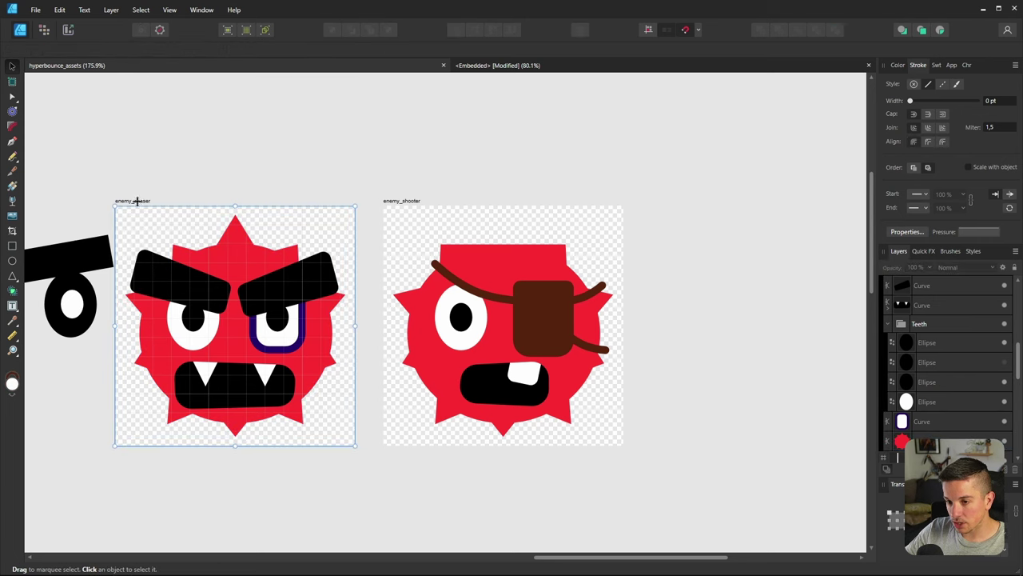
ctrl+scroll(237, 227, down, 3)
click(154, 231)
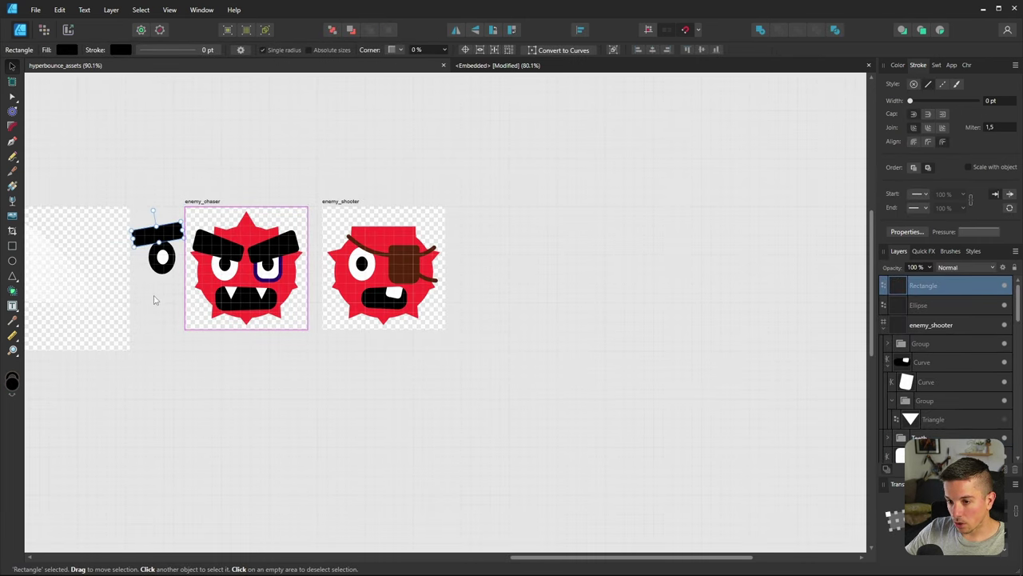
drag(167, 165, 143, 306)
drag(181, 208, 128, 302)
key(Delete)
click(160, 230)
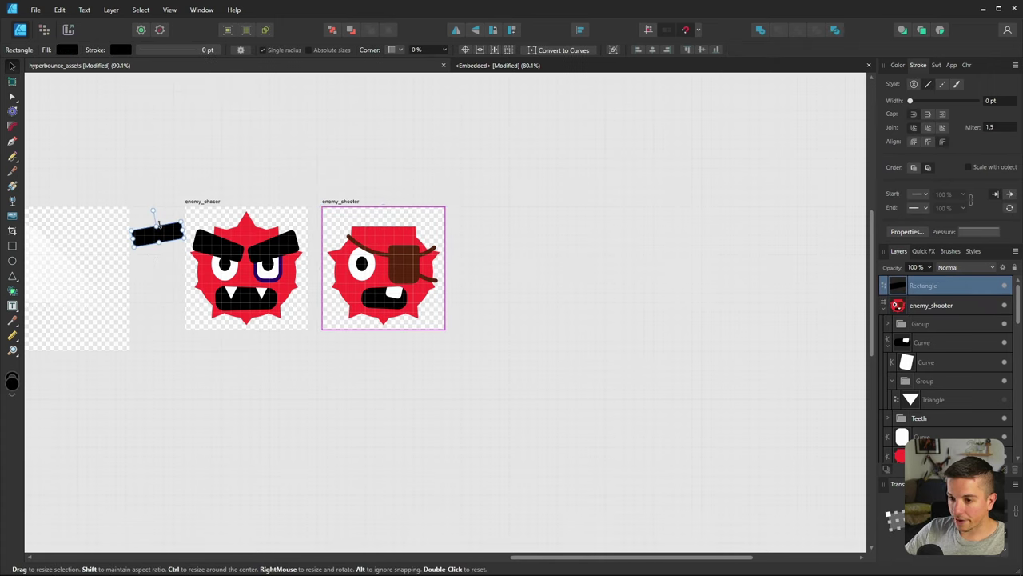
key(Delete)
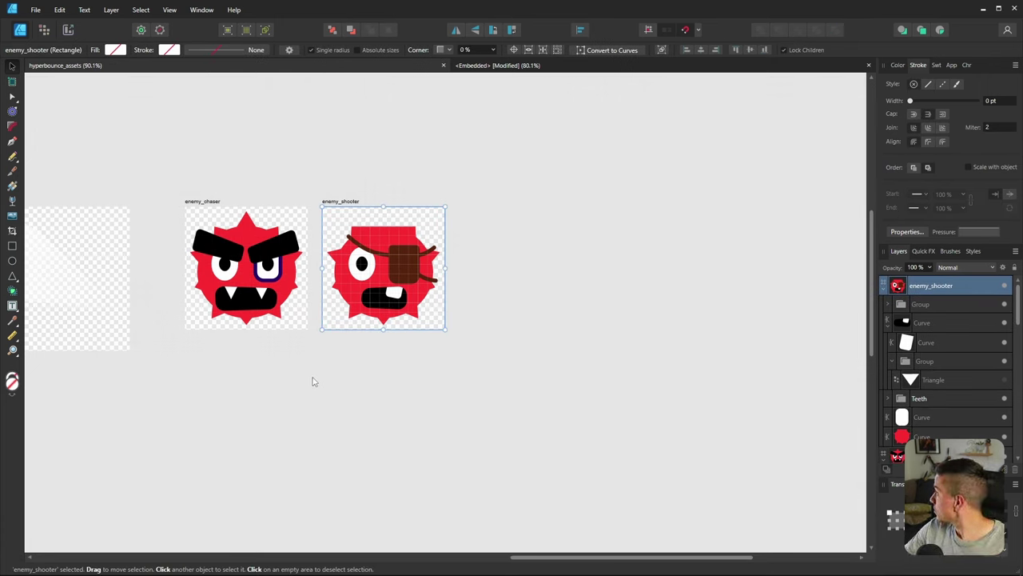
Look over the player, sword, sword_trail, circle_256, line and enemy artboards
ctrl+scroll(376, 383, down, 2)
ctrl+scroll(320, 375, up, 5)
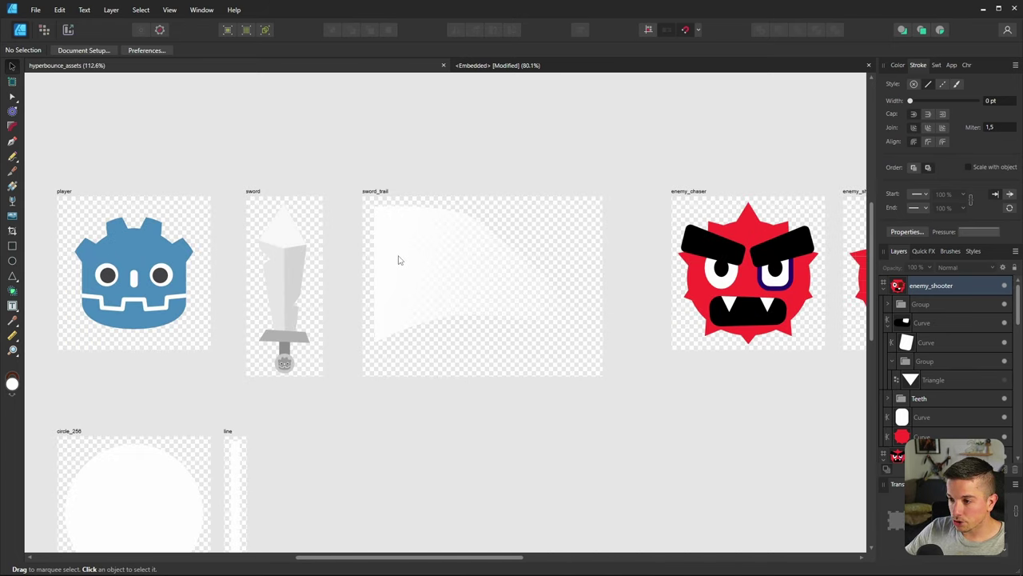
ctrl+scroll(392, 272, down, 4)
ctrl+scroll(251, 392, up, 4)
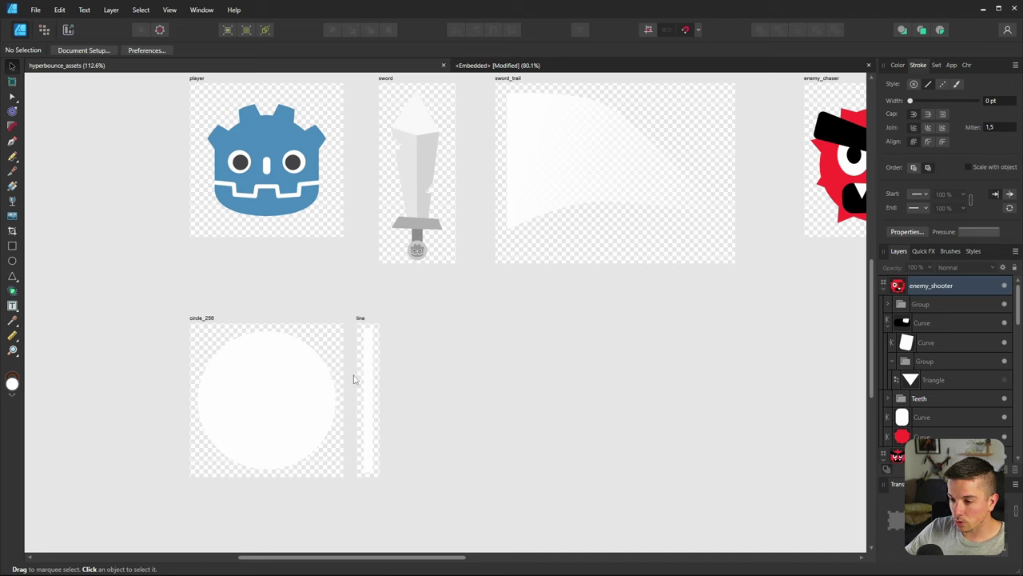
ctrl+scroll(356, 379, down, 5)
ctrl+scroll(275, 372, down, 1)
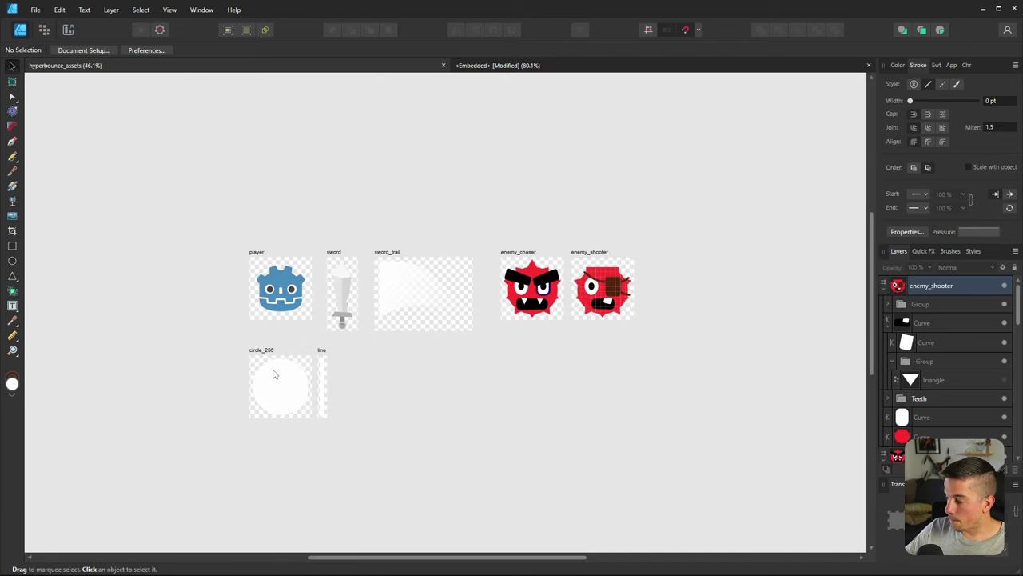
scroll(318, 411, down, 3)
ctrl+scroll(320, 338, up, 2)
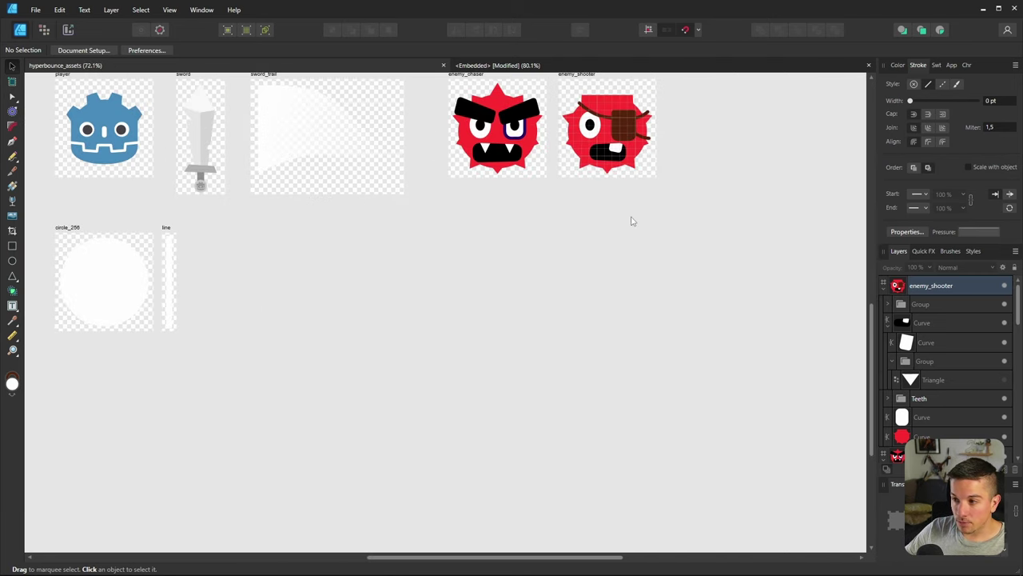
scroll(493, 151, up, 2)
ctrl+scroll(328, 197, up, 3)
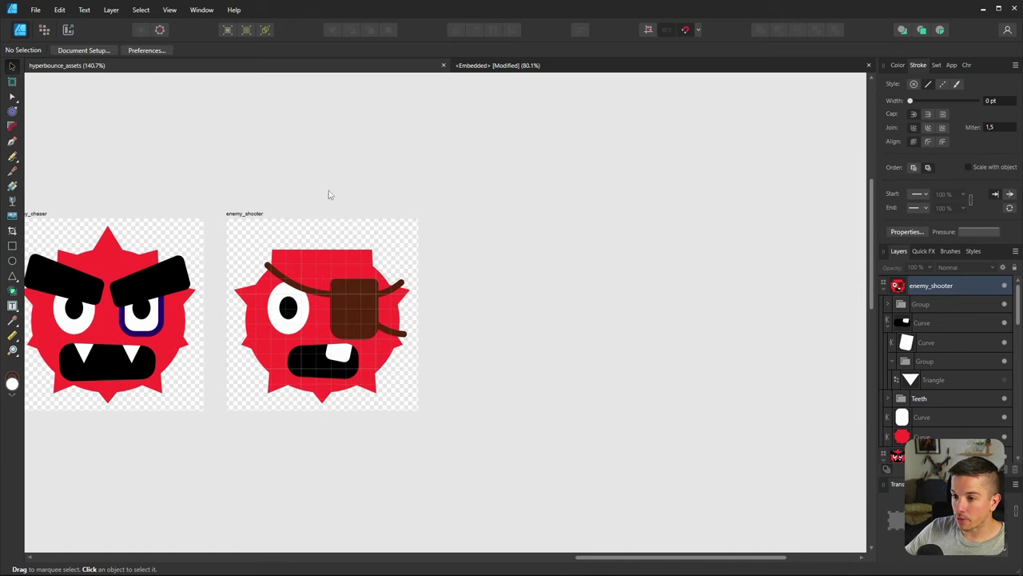
Draw a white rectangle about 110 × 170 px above the enemy_shooter artboard, widening it slightly and placing it just above the artboard
scroll(65, 212, up, 1)
click(12, 247)
scroll(290, 276, up, 1)
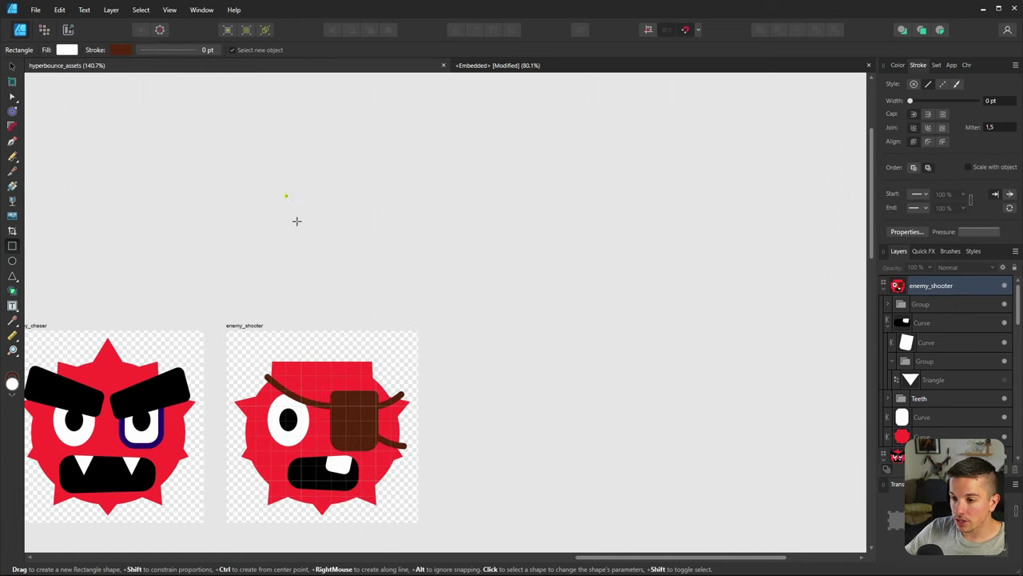
drag(286, 195, 368, 322)
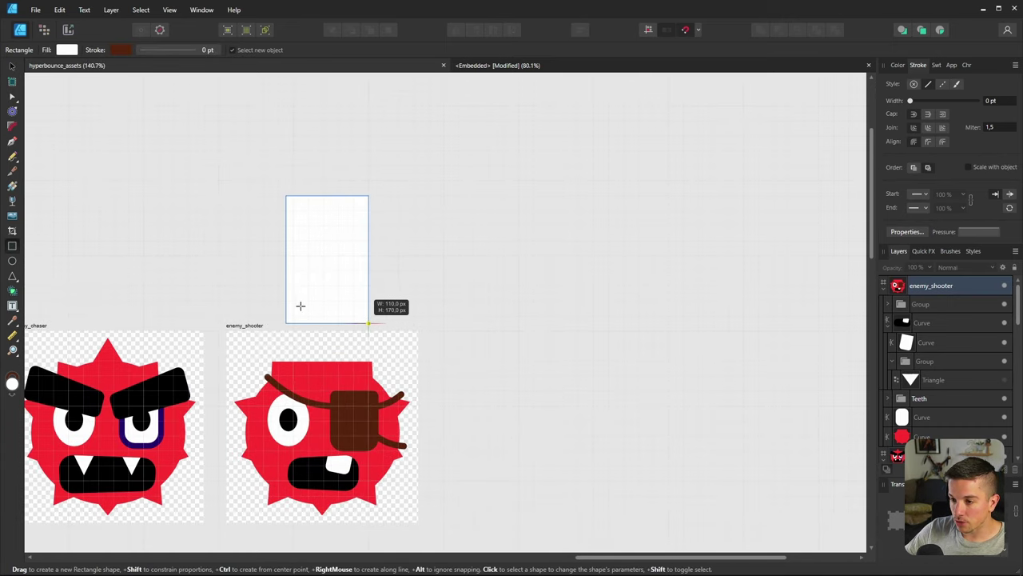
key(ctrl+plus)
click(12, 68)
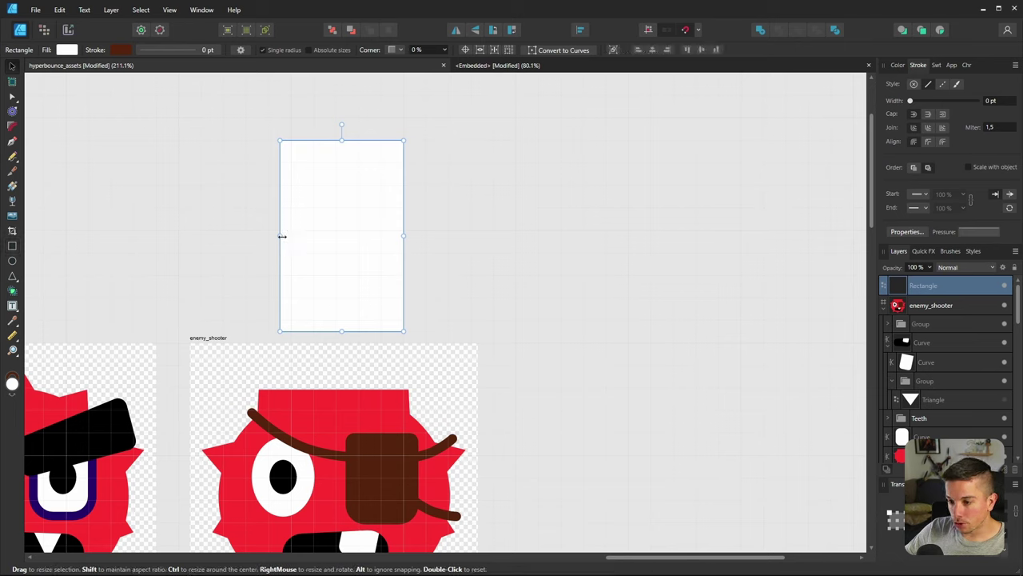
drag(280, 235, 268, 237)
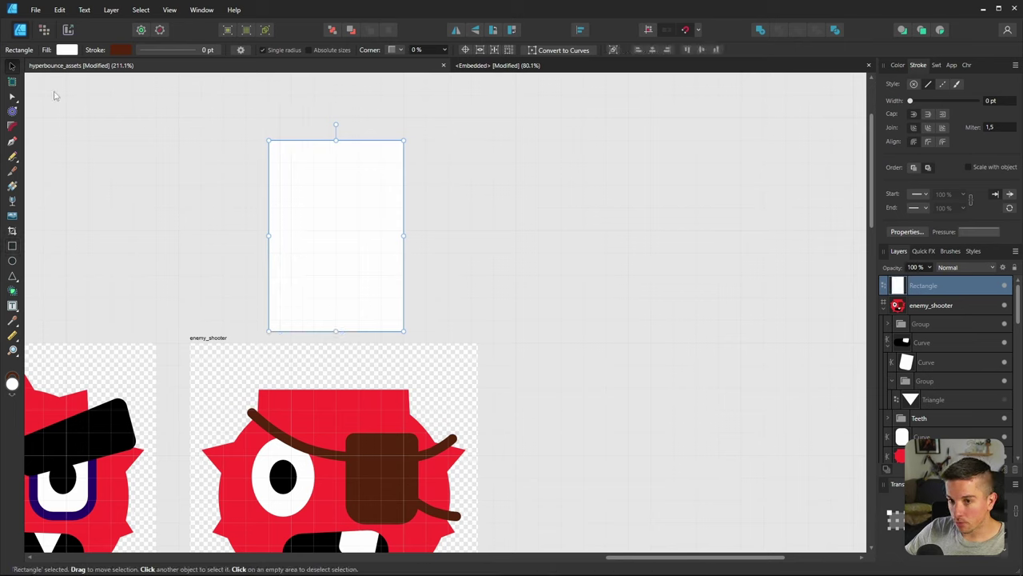
drag(352, 274, 351, 277)
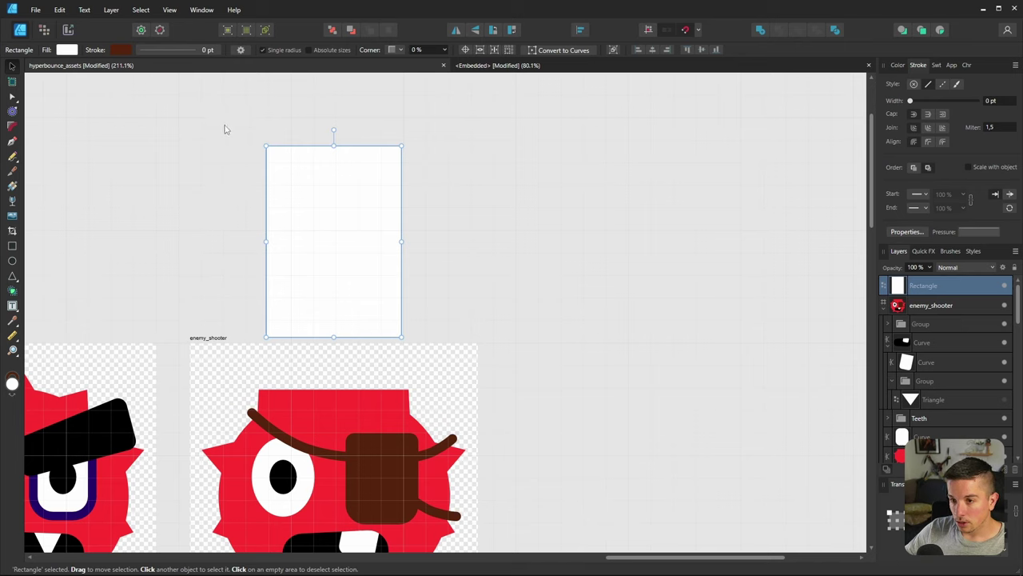
Round both upper corners of the white rectangle into a full arch with the Corner tool, converting it to curves
key(c)
drag(221, 101, 589, 233)
drag(401, 145, 386, 258)
key(ctrl+Return)
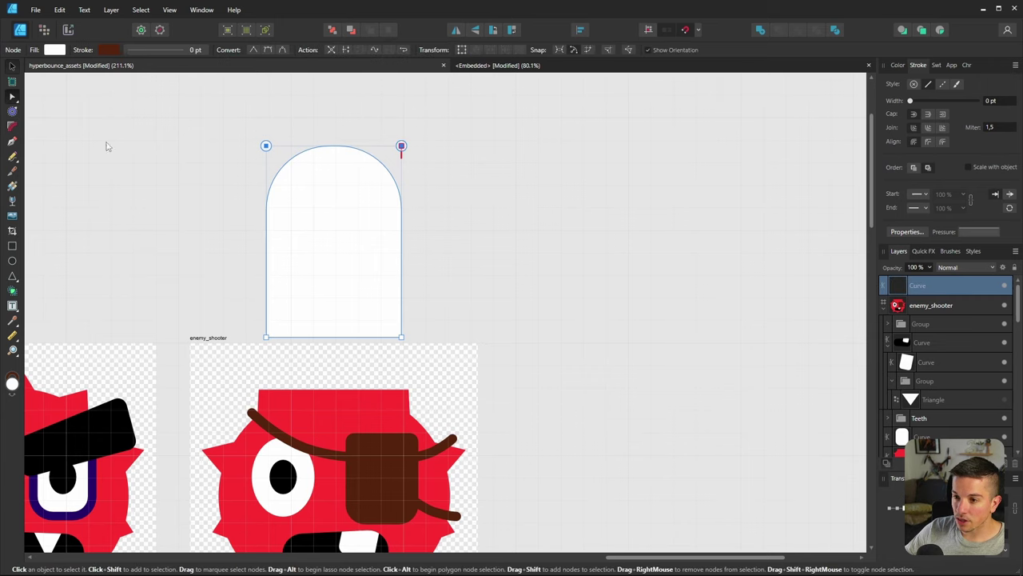
Rotate the white arch shape 90° clockwise so its rounded end faces right
key(v)
drag(335, 133, 470, 243)
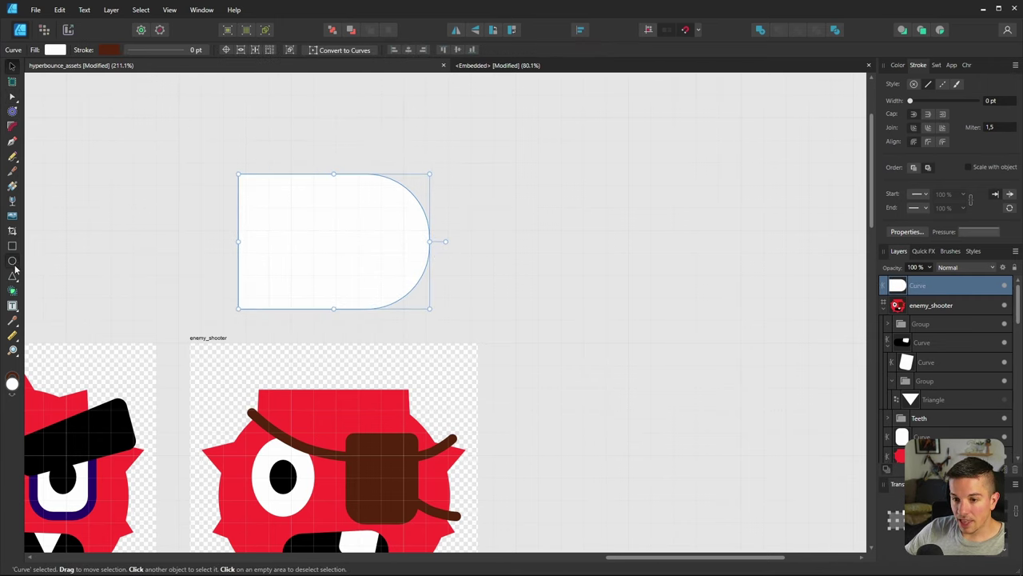
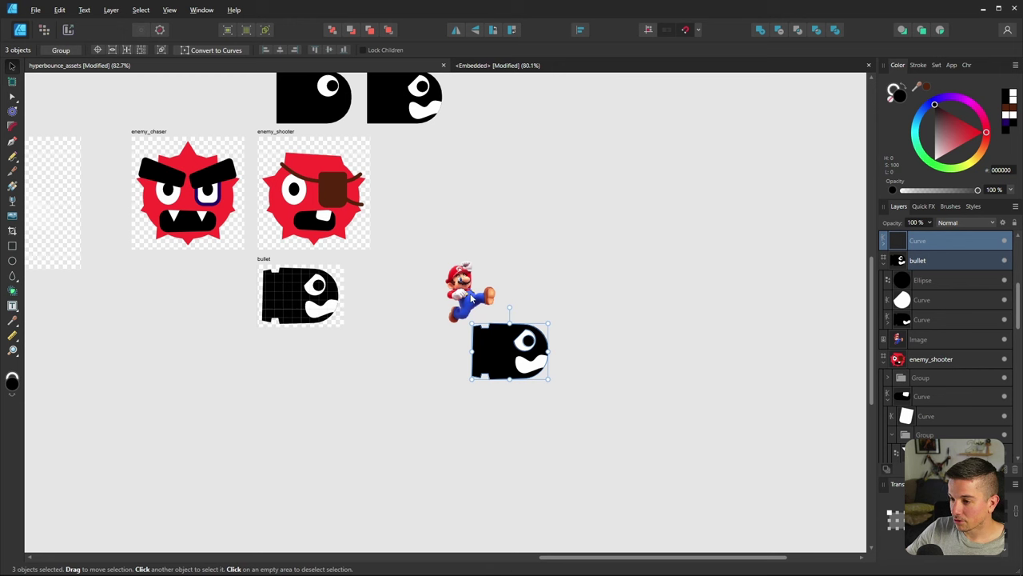
Move the Mario image above the loose black bullet copy and stretch it into a wide, flattened figure
click(470, 289)
drag(467, 232, 493, 235)
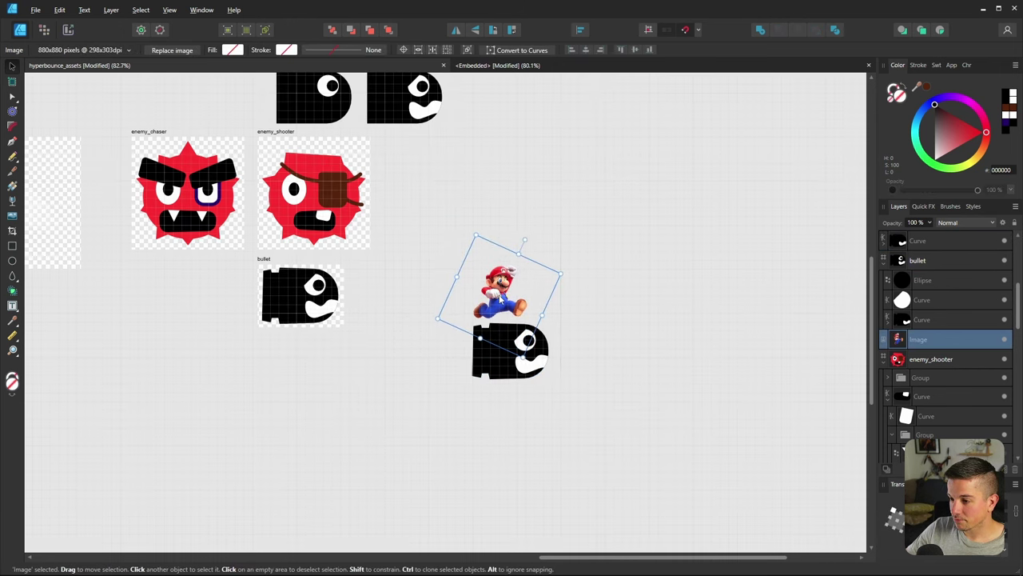
ctrl+scroll(448, 296, down, 2)
ctrl+scroll(474, 223, up, 4)
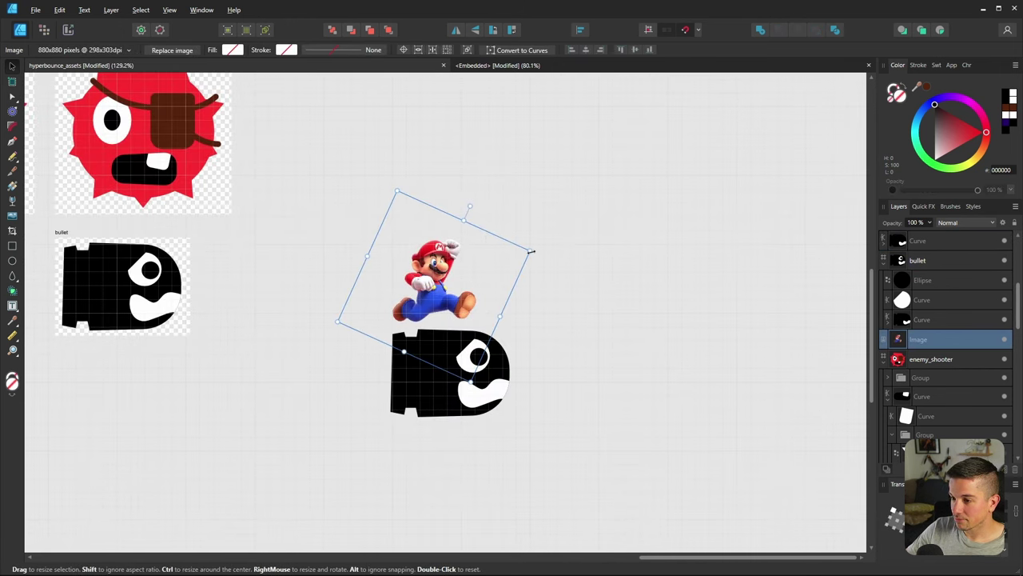
drag(529, 250, 649, 200)
drag(453, 298, 432, 296)
drag(397, 103, 411, 177)
drag(513, 204, 470, 237)
ctrl+drag(559, 291, 626, 286)
ctrl+scroll(296, 407, down, 4)
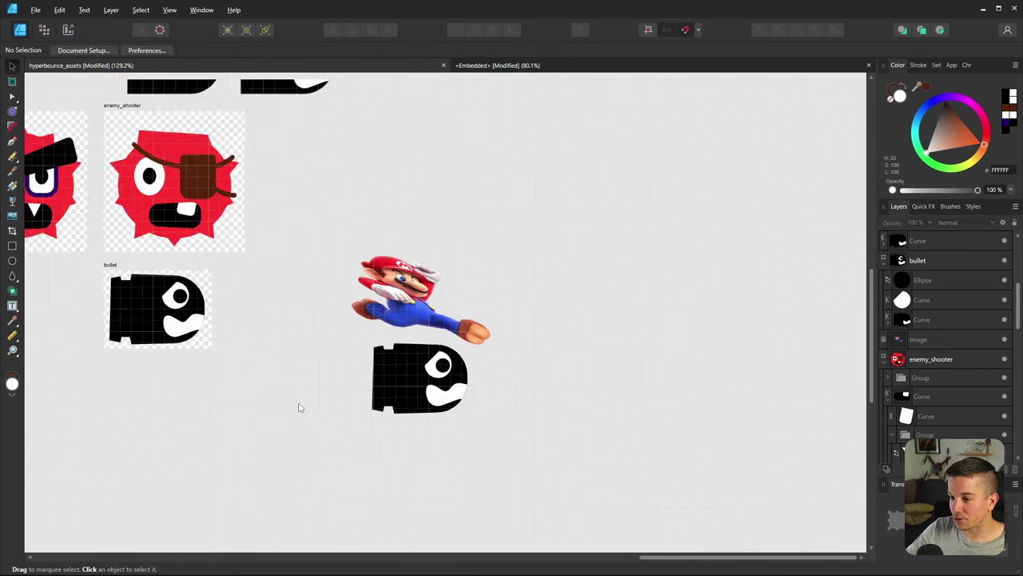
Resize the stretched Mario image slightly from its lower right corner
ctrl+scroll(324, 377, up, 5)
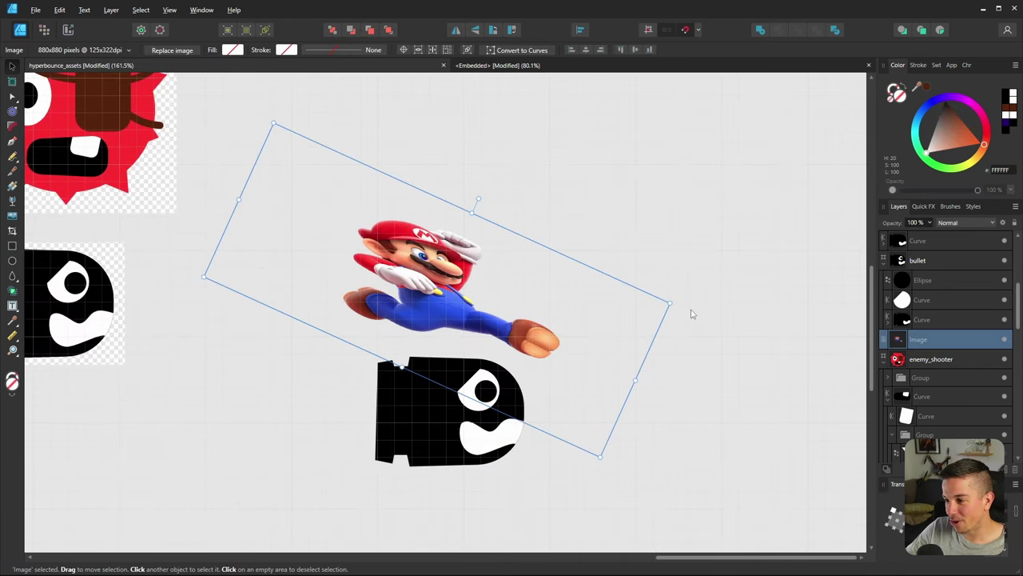
drag(670, 302, 699, 257)
ctrl+scroll(305, 349, down, 2)
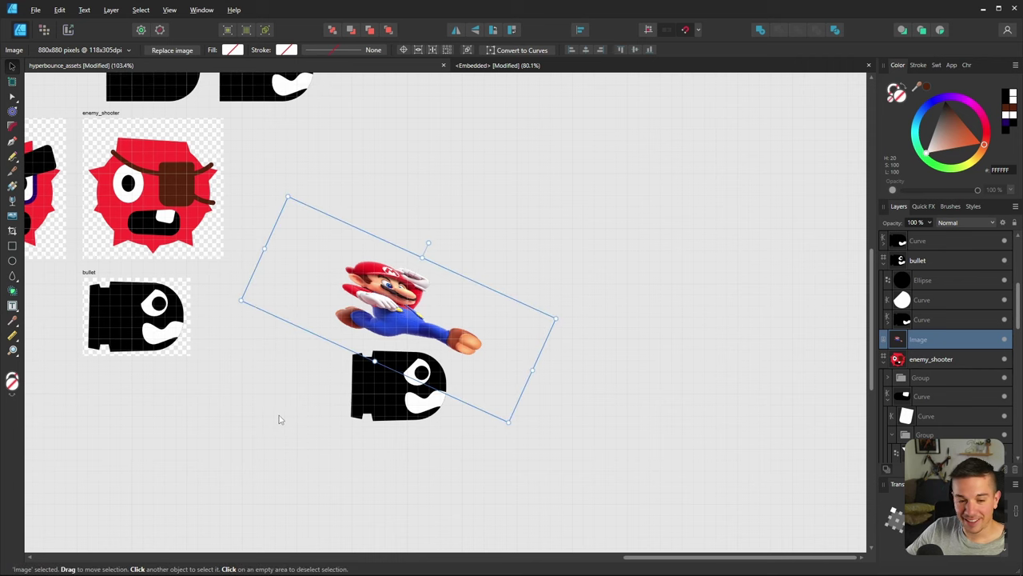
ctrl+scroll(308, 372, down, 2)
ctrl+scroll(309, 373, up, 4)
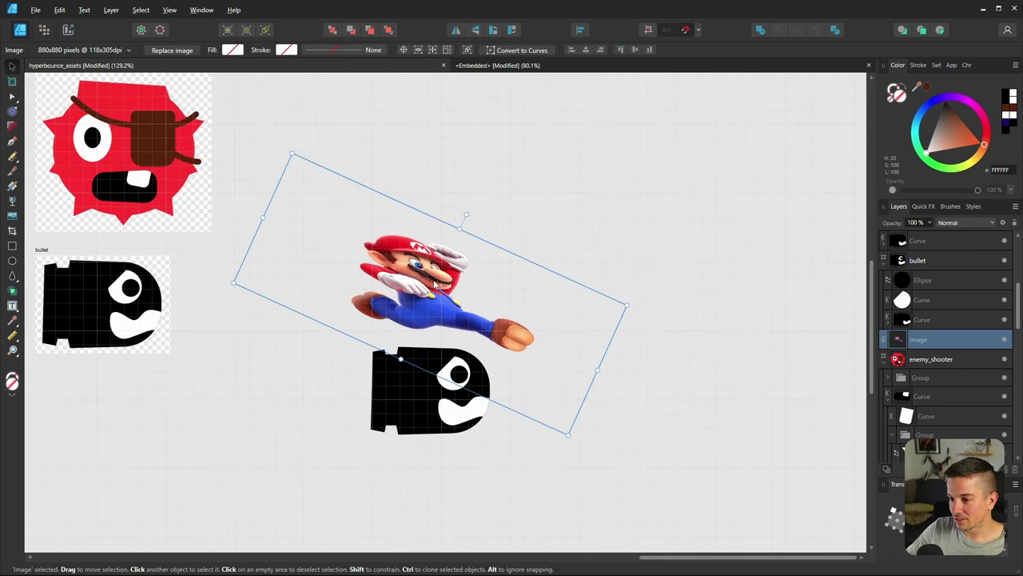
Move the stretched Mario image to the right of the loose bullet copy and flip it horizontally
drag(440, 294, 584, 318)
click(455, 30)
ctrl+scroll(583, 318, down, 3)
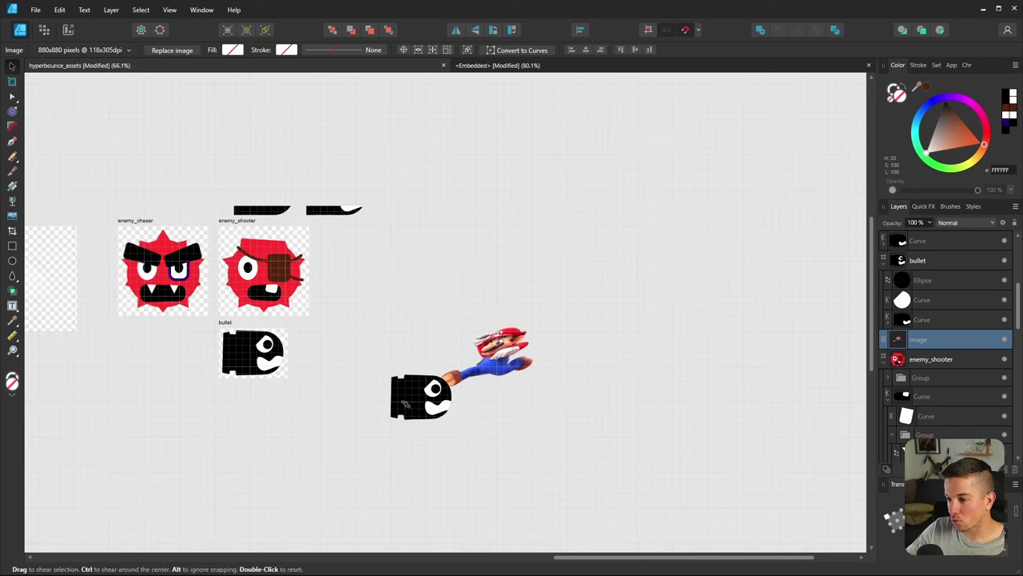
click(507, 407)
click(504, 366)
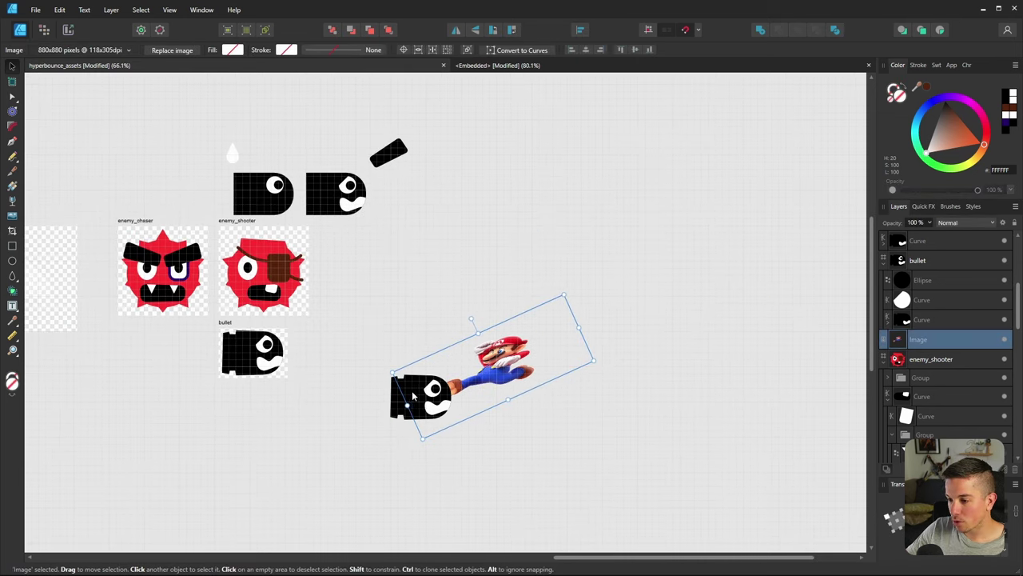
click(447, 392)
click(466, 399)
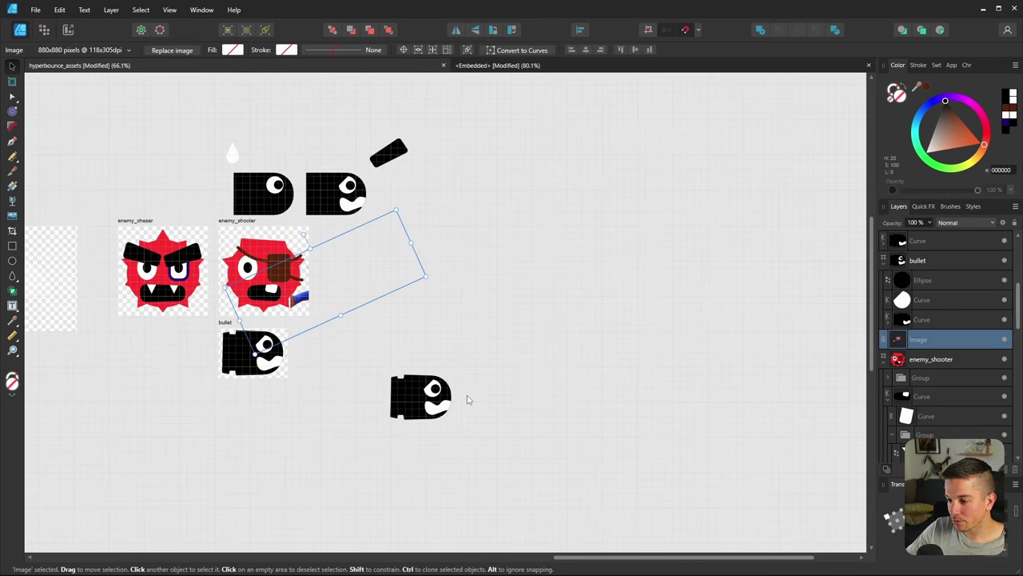
click(462, 397)
click(462, 398)
key(ctrl+])
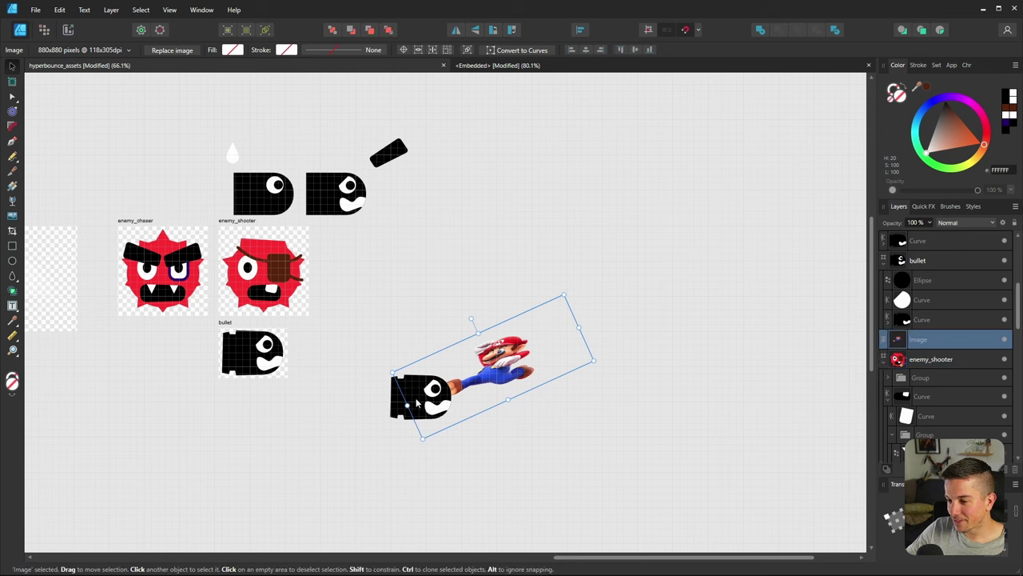
Raise the Mario image slightly so its outstretched foot sits clear above the loose bullet copy
click(416, 404)
drag(466, 393, 476, 436)
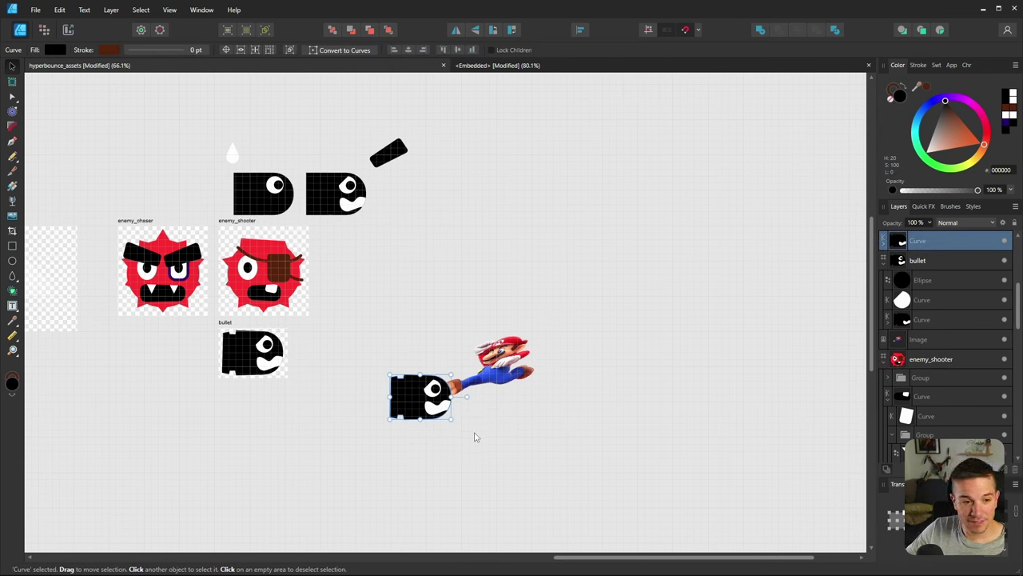
mouse_move(501, 352)
mouse_down()
mouse_move(485, 369)
mouse_move(496, 314)
mouse_move(574, 323)
mouse_move(506, 339)
mouse_up()
key(ctrl+d)
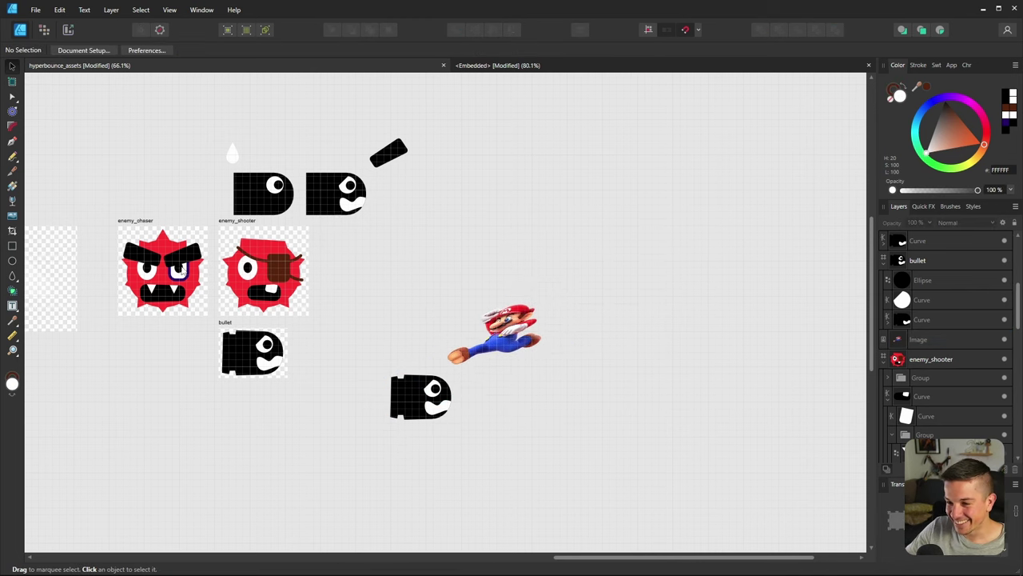
Move the white tear shape from above the enemy artboards to the empty area just right of the line artboard
ctrl+scroll(264, 171, down, 3)
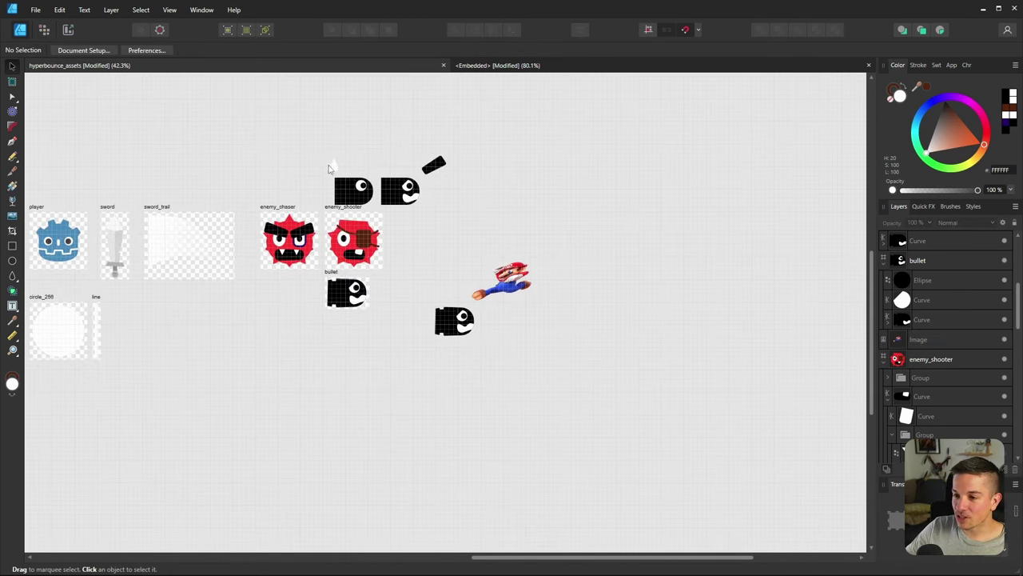
ctrl+scroll(330, 168, up, 3)
ctrl+scroll(349, 165, down, 2)
click(332, 165)
drag(406, 163, 162, 363)
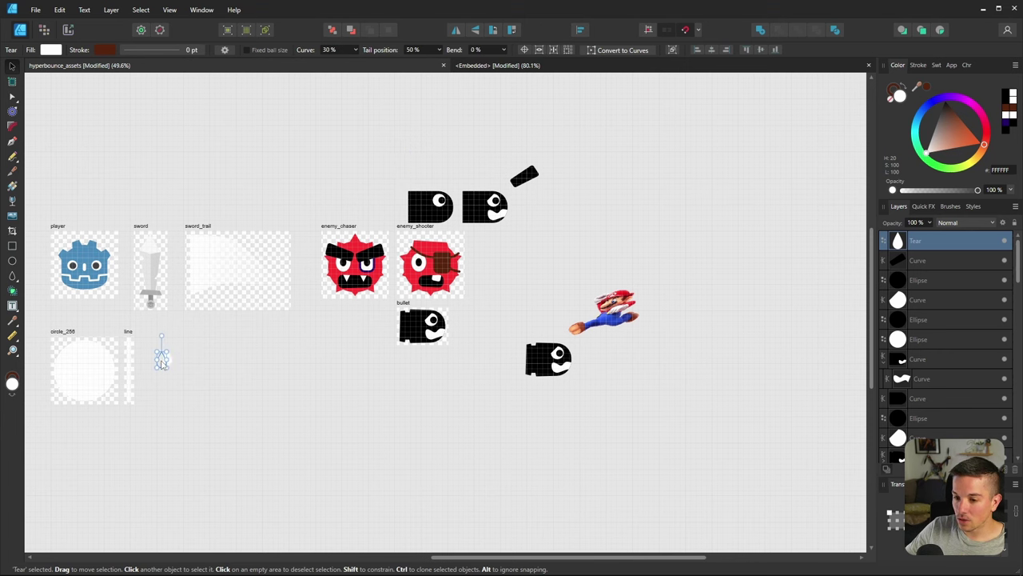
ctrl+scroll(161, 363, up, 7)
drag(270, 337, 238, 305)
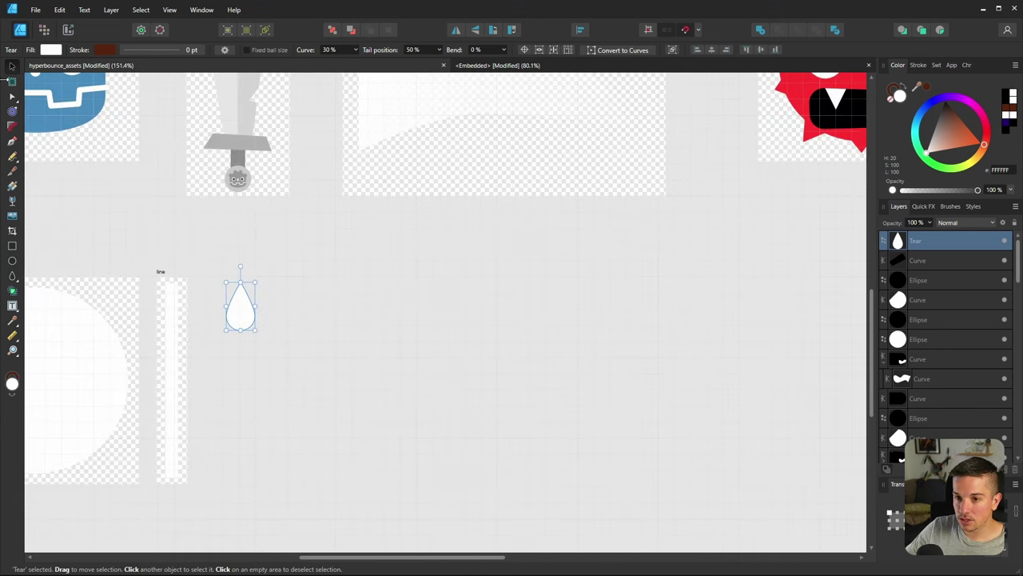
Create an artboard around the white tear, position it beside the line artboard and narrow it slightly
drag(215, 259, 263, 334)
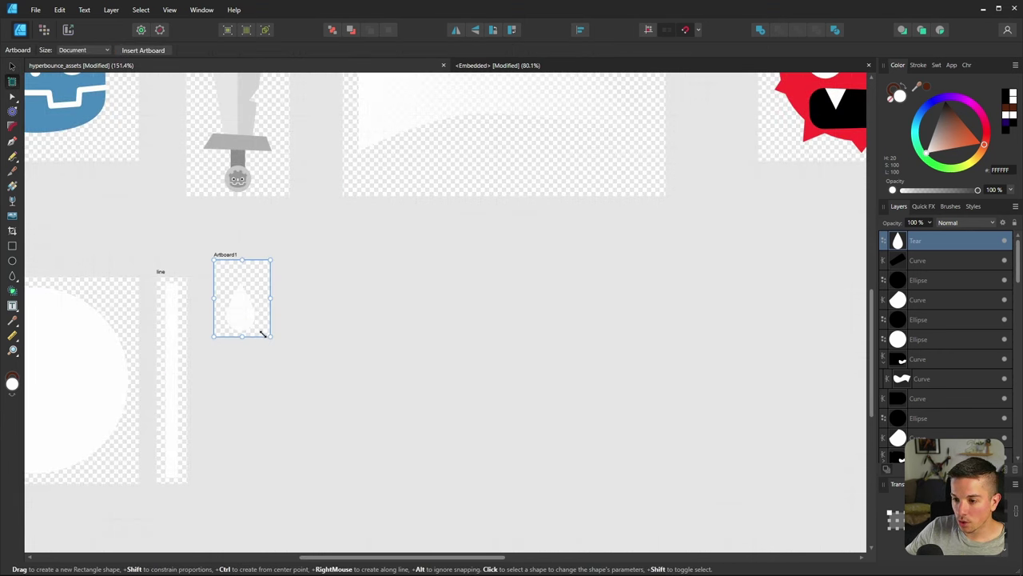
ctrl+scroll(186, 315, up, 3)
click(247, 261)
drag(246, 260, 237, 289)
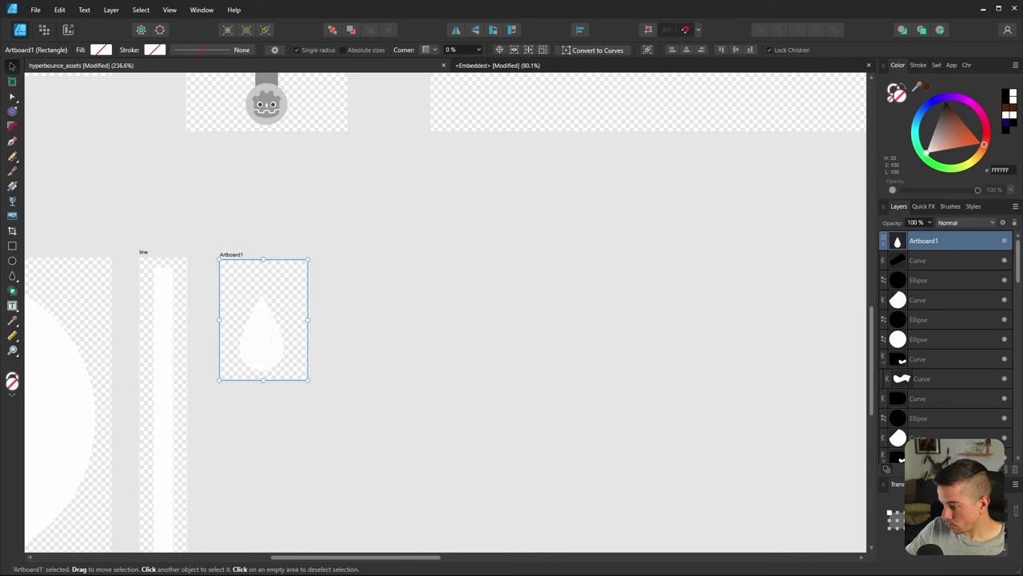
key(Left)
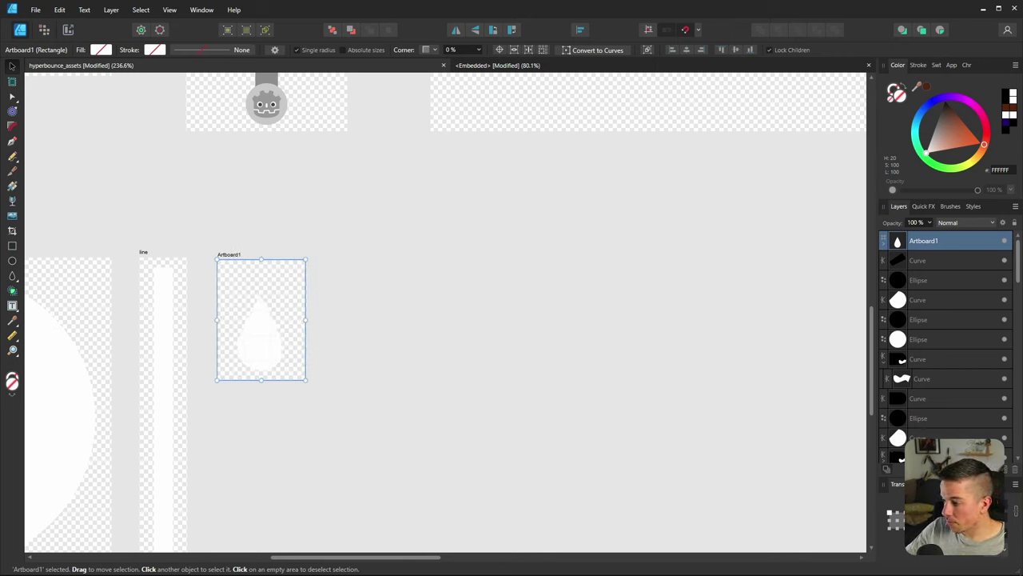
drag(305, 319, 300, 319)
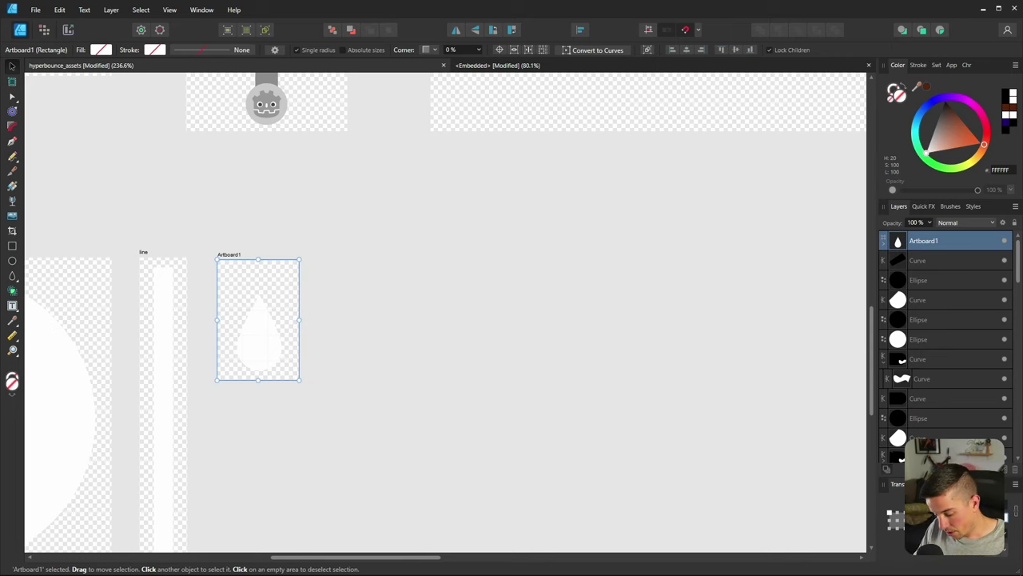
Enlarge the tear within its new artboard and centre it horizontally and vertically
click(258, 344)
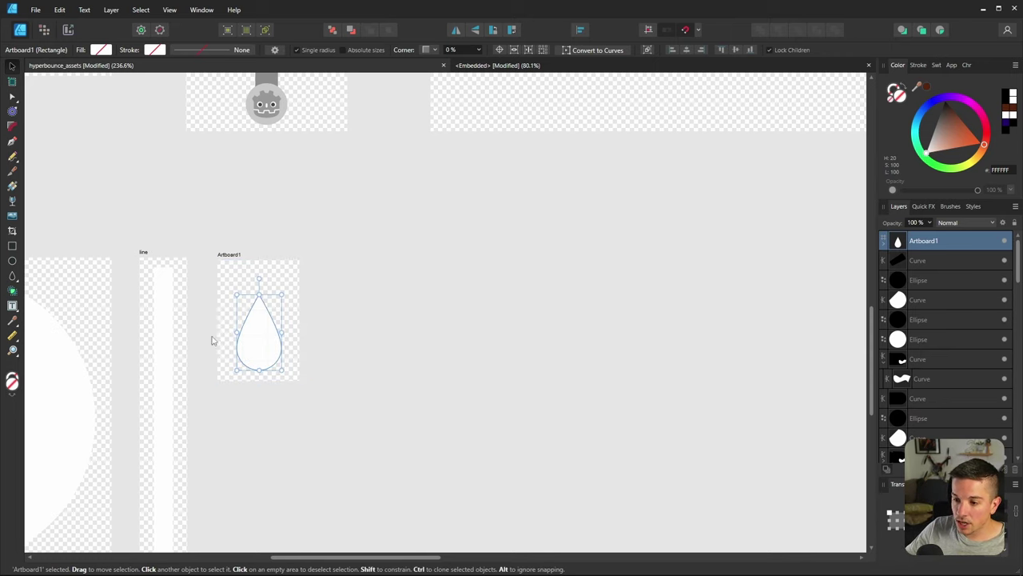
ctrl+scroll(210, 340, up, 3)
mouse_move(335, 382)
mouse_down()
mouse_move(363, 429)
mouse_move(340, 391)
mouse_up()
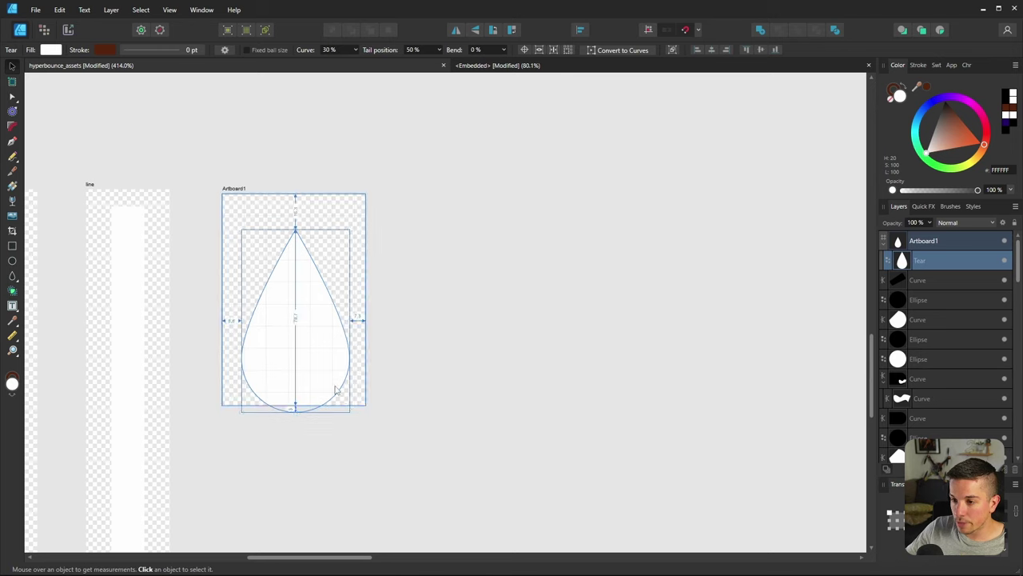
click(711, 50)
click(760, 49)
Rename the tear's artboard as droplet
click(231, 189)
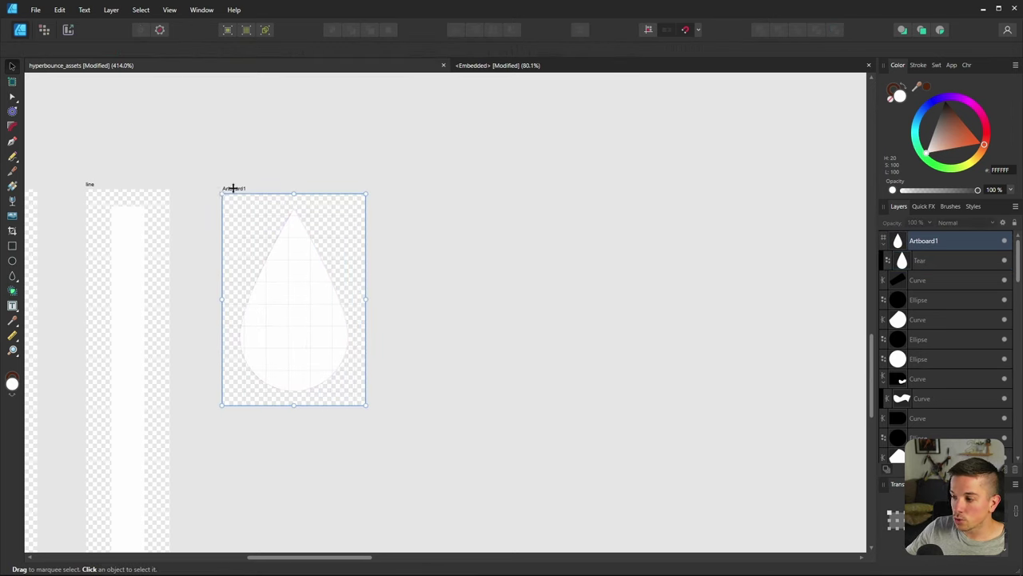
text(droplet)
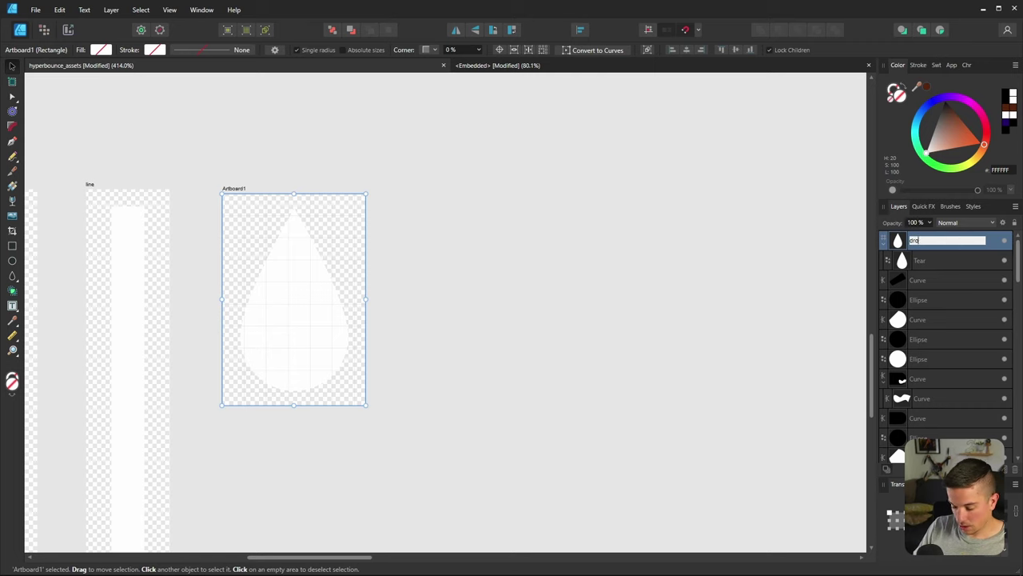
key(Return)
click(430, 245)
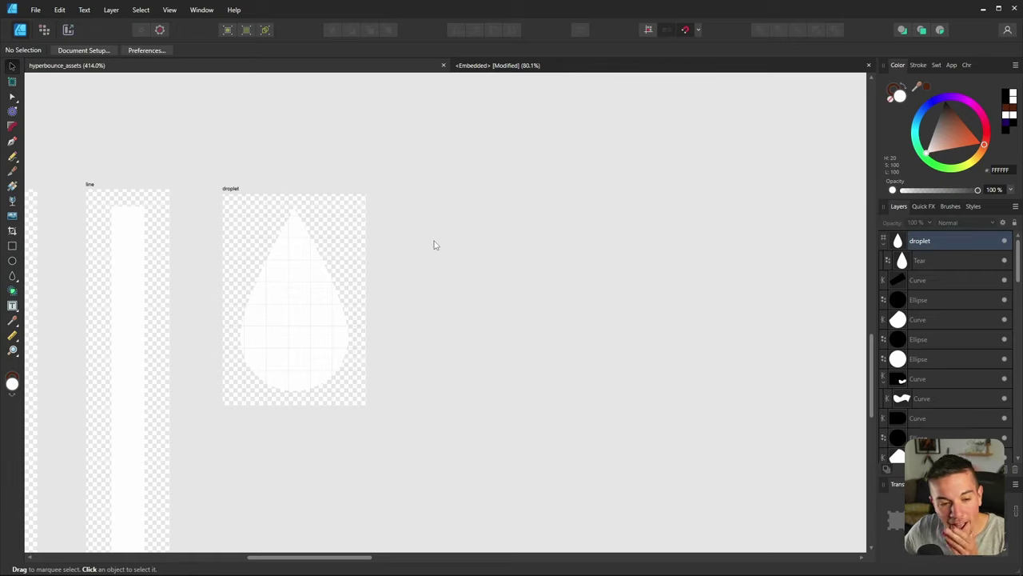
ctrl+scroll(215, 295, down, 4)
ctrl+scroll(370, 277, down, 4)
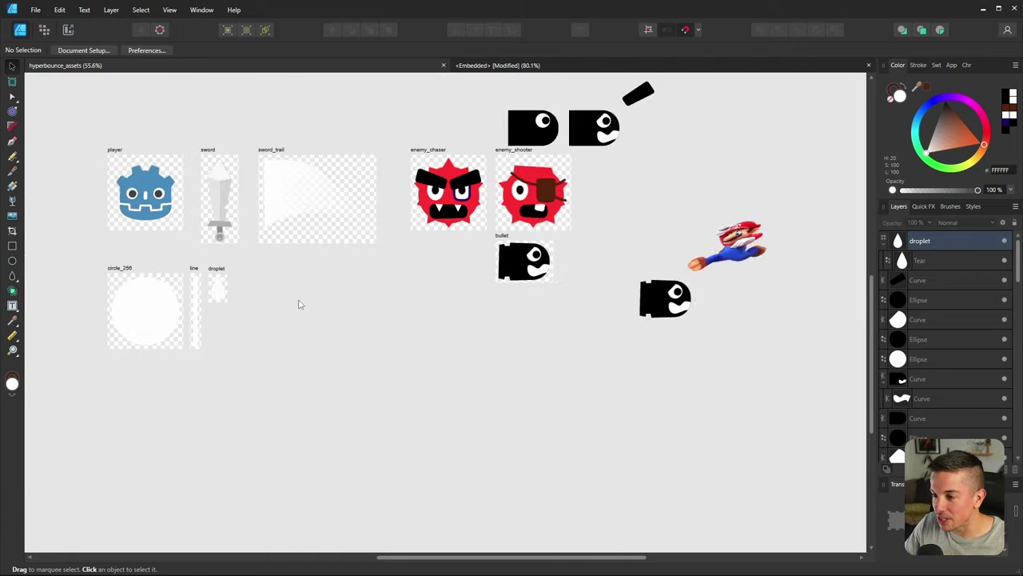
ctrl+scroll(440, 275, up, 6)
click(404, 276)
ctrl+scroll(404, 275, down, 2)
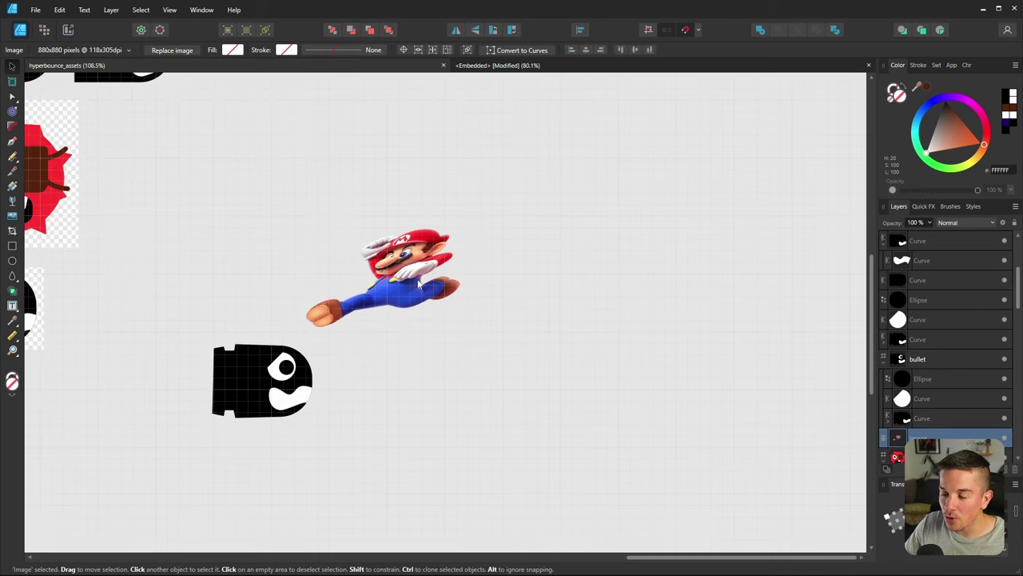
drag(558, 271, 502, 274)
key(ctrl+z)
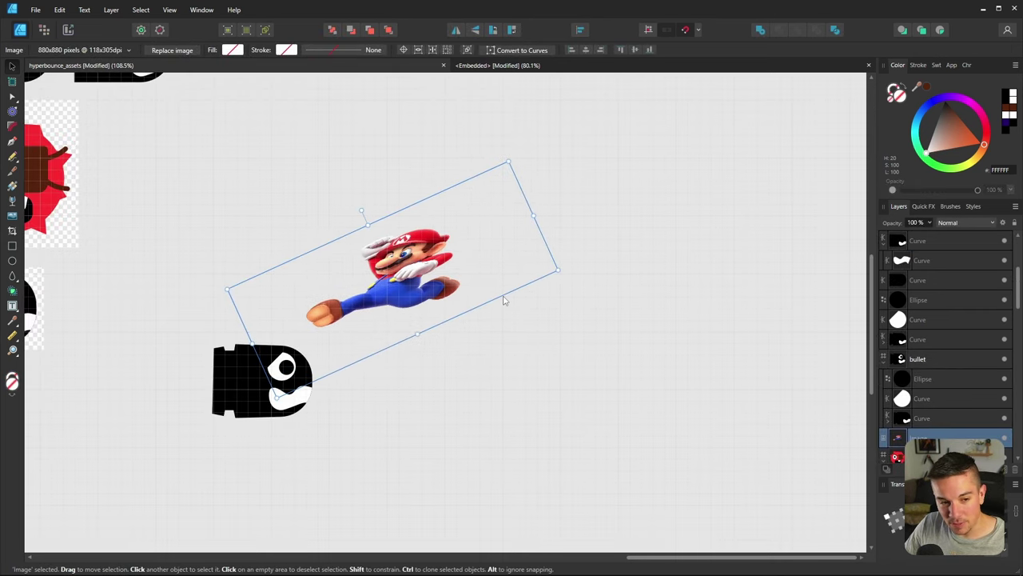
Duplicate the Mario image, flip one of the two horizontally and place it left of the other, above the loose bullet copy
ctrl+scroll(503, 300, down, 3)
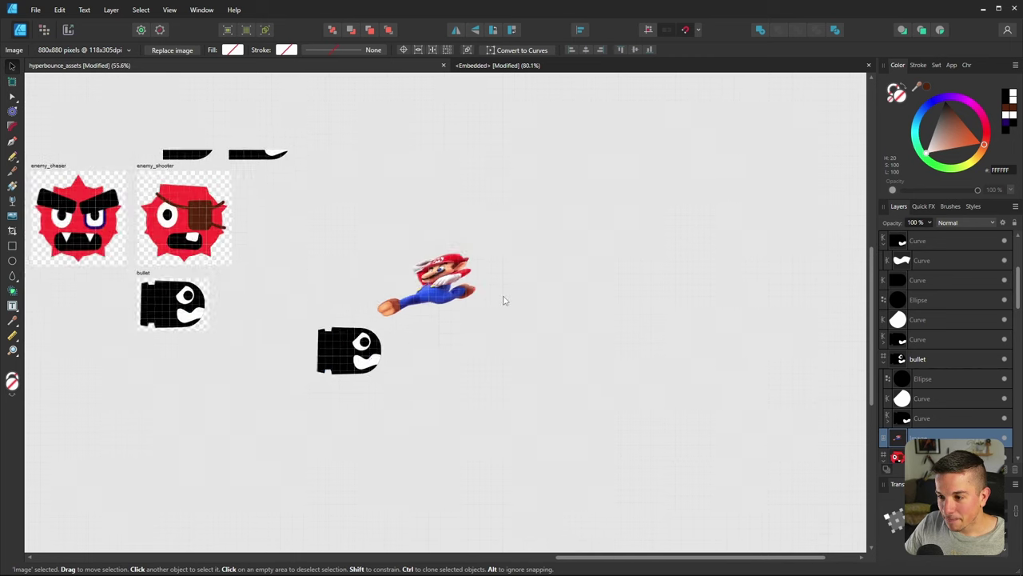
mouse_move(453, 289)
mouse_down()
mouse_move(565, 272)
mouse_move(425, 262)
mouse_up()
click(456, 31)
middle_drag(432, 215, 374, 190)
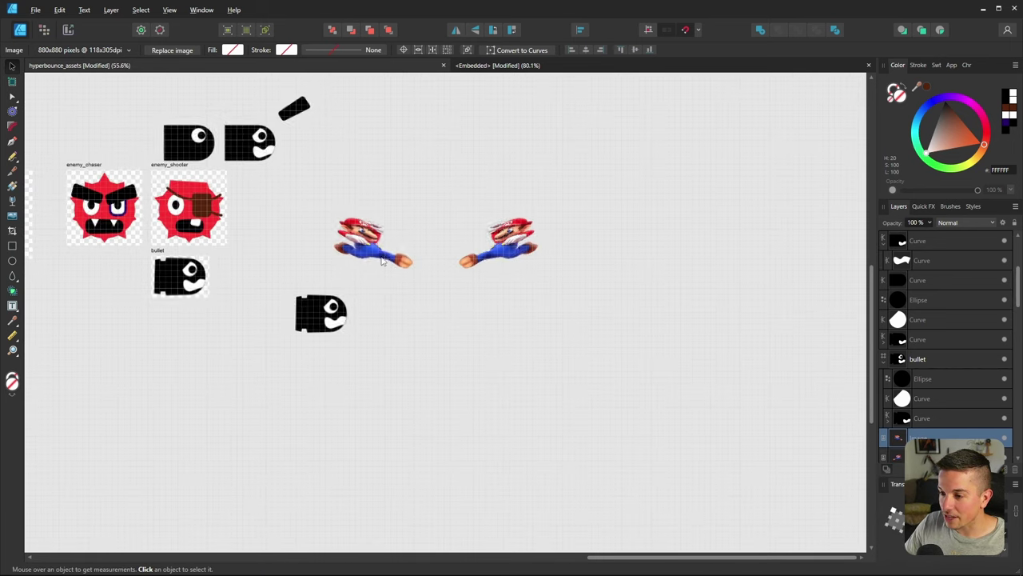
drag(374, 189, 386, 183)
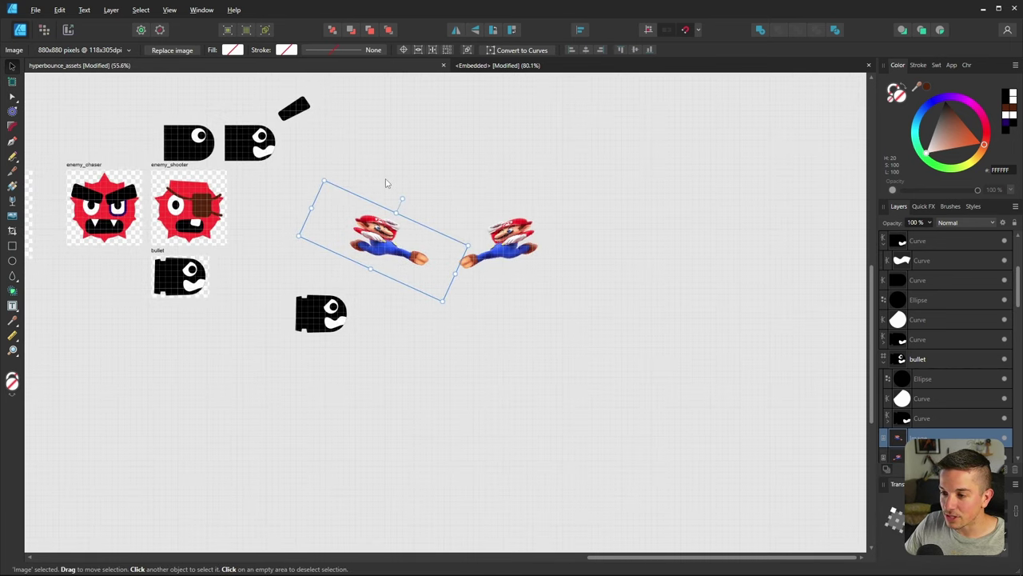
click(489, 311)
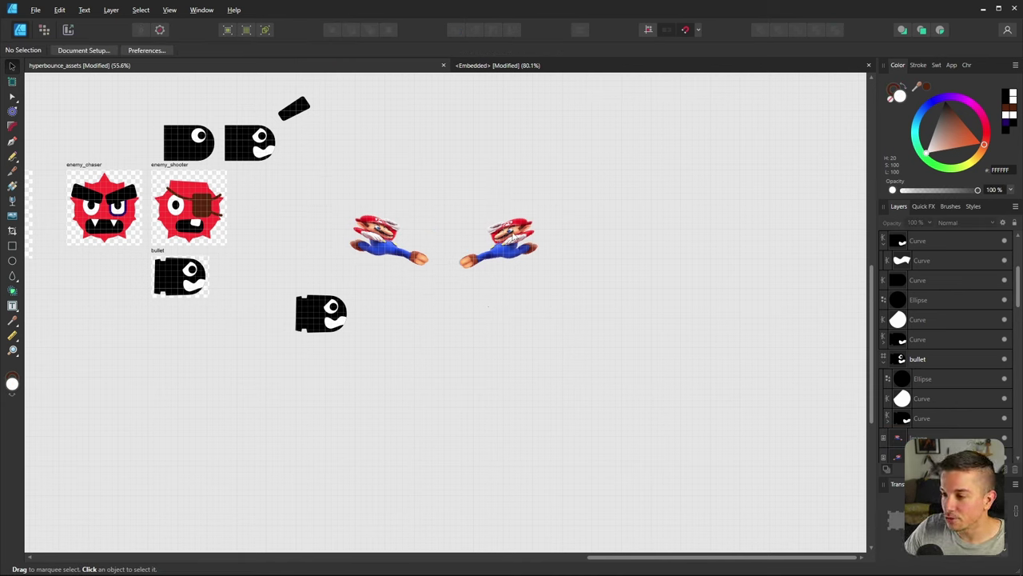
Move the right-hand Mario image directly below the mirrored one, with its foot on the loose bullet copy
drag(505, 239, 385, 264)
click(434, 299)
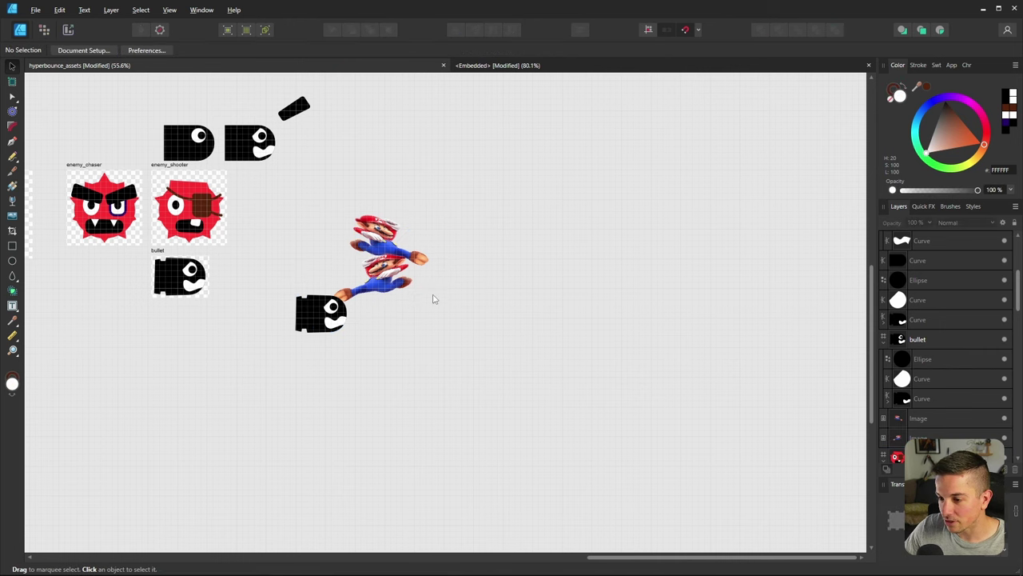
ctrl+scroll(434, 299, down, 4)
ctrl+scroll(241, 265, up, 3)
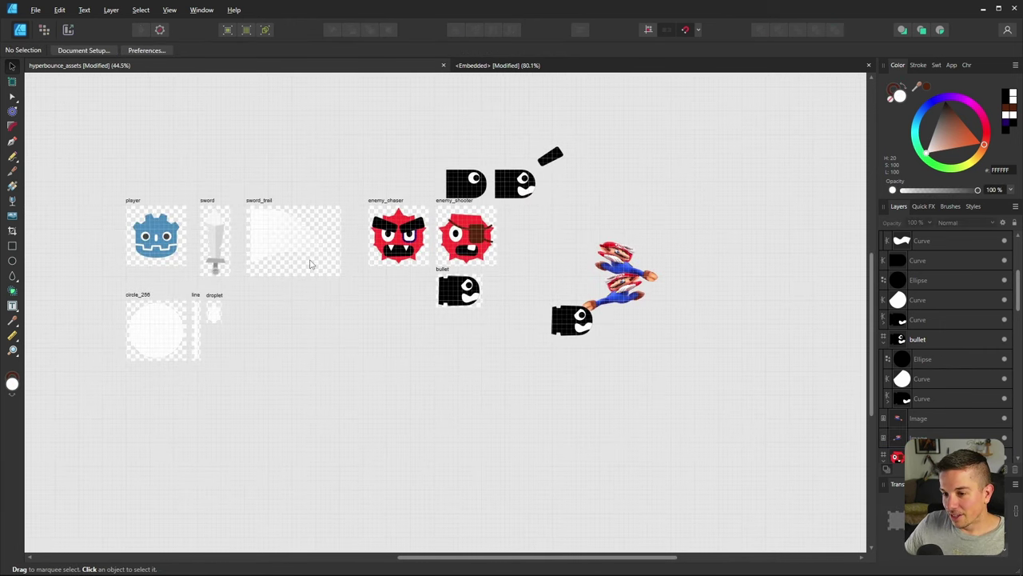
Save the hyperbounce_assets document
key(ctrl+s)
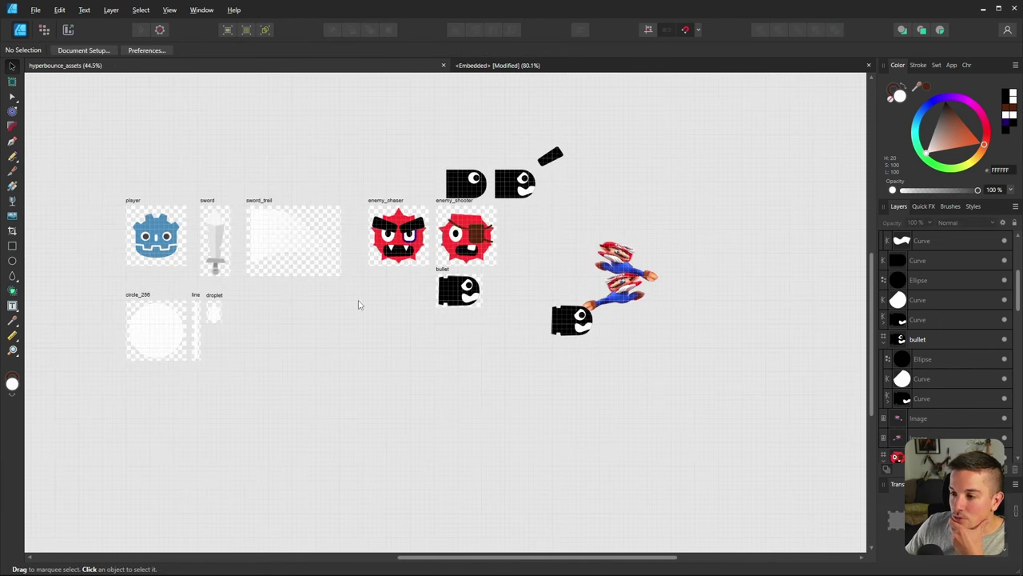
ctrl+scroll(520, 193, up, 3)
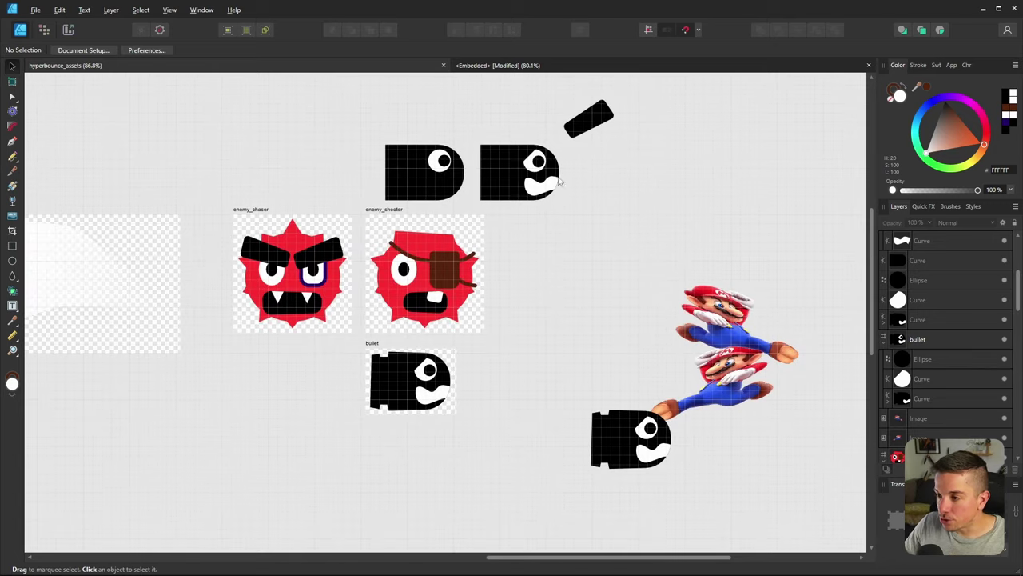
ctrl+scroll(478, 182, down, 3)
drag(522, 129, 445, 195)
click(446, 195)
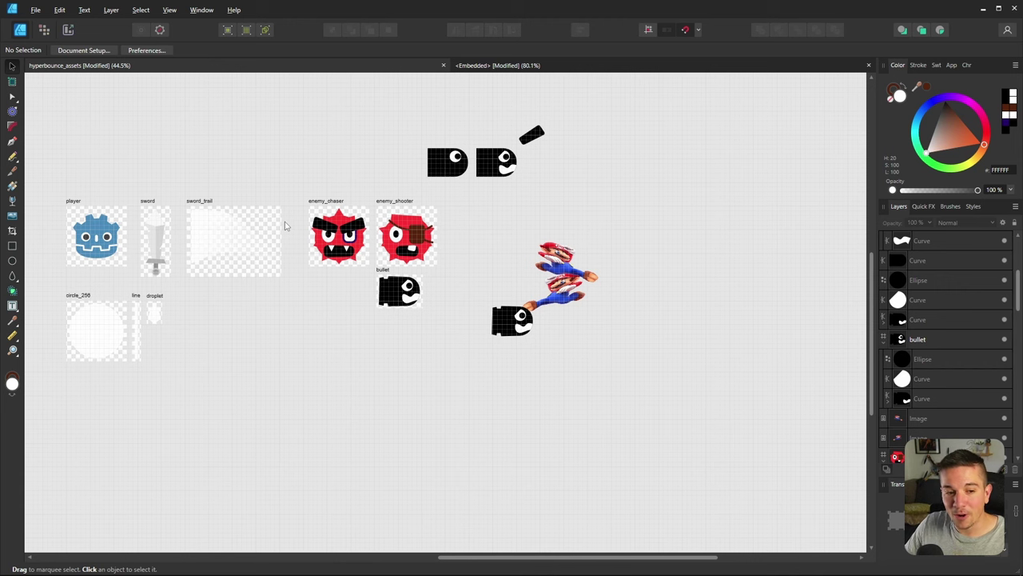
Duplicate the lower Mario image, place the copy below the loose bullet copy and flip it vertically
ctrl+scroll(562, 265, down, 2)
ctrl+scroll(474, 267, up, 4)
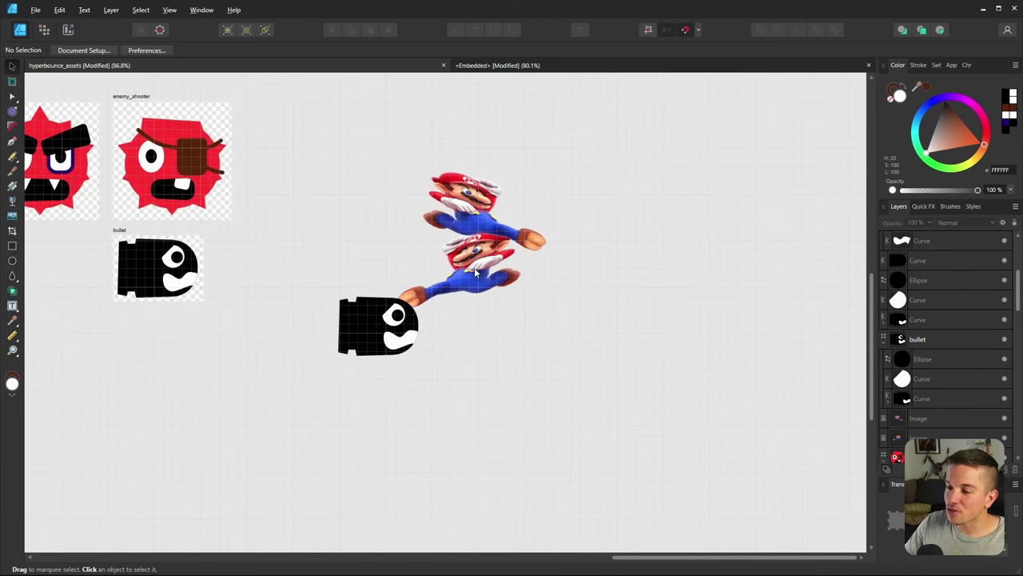
click(476, 269)
ctrl+drag(478, 270, 480, 372)
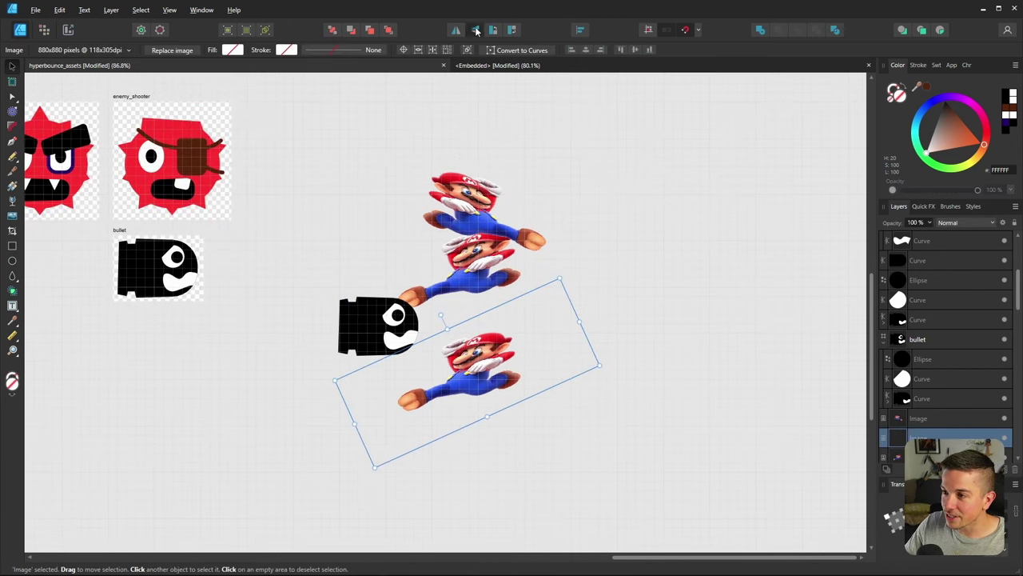
ctrl+scroll(303, 370, down, 2)
drag(388, 393, 415, 403)
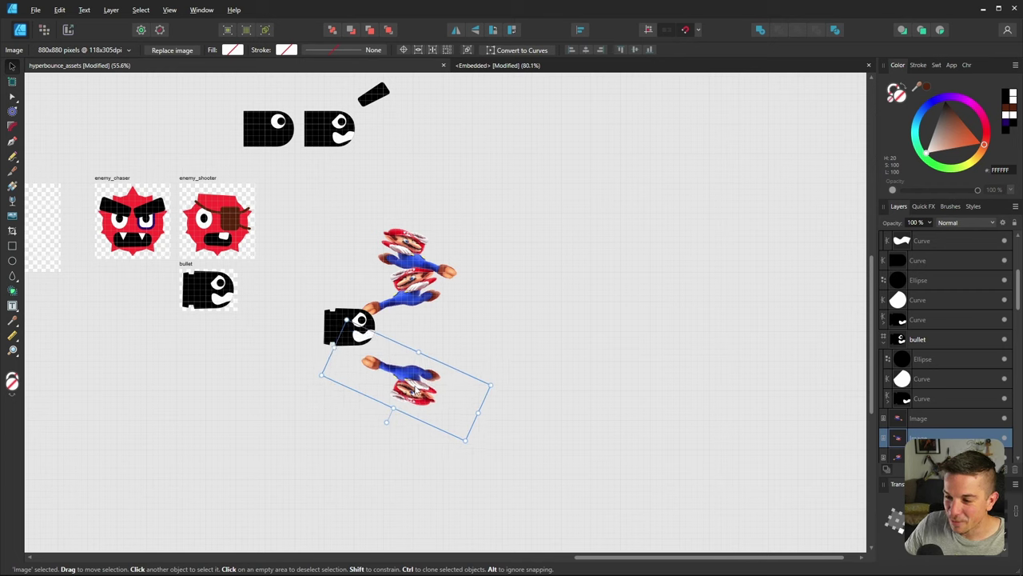
click(527, 382)
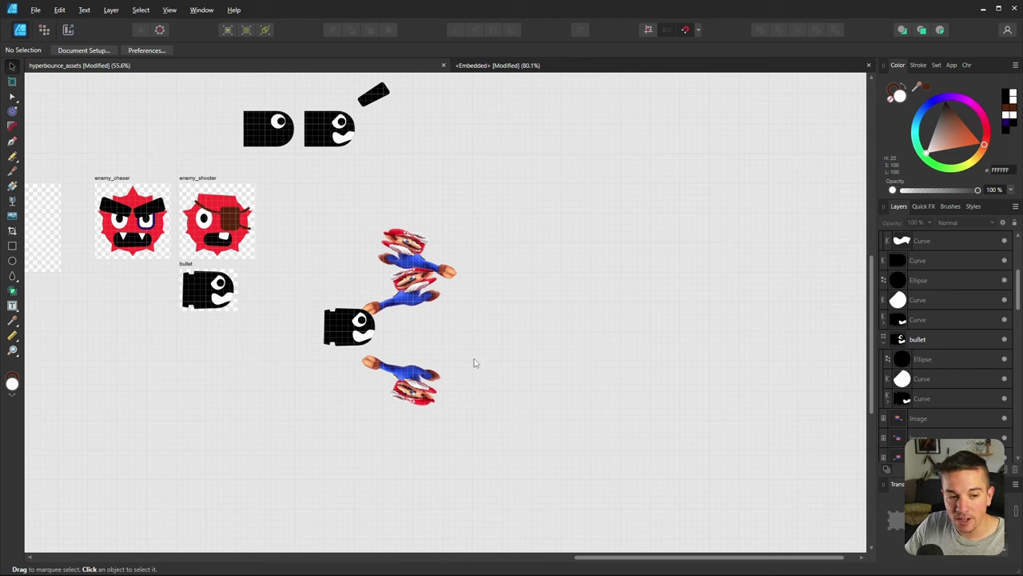
Try adding a small text frame reading OIRAM beside the top Mario image
ctrl+scroll(379, 260, down, 2)
ctrl+scroll(388, 214, up, 3)
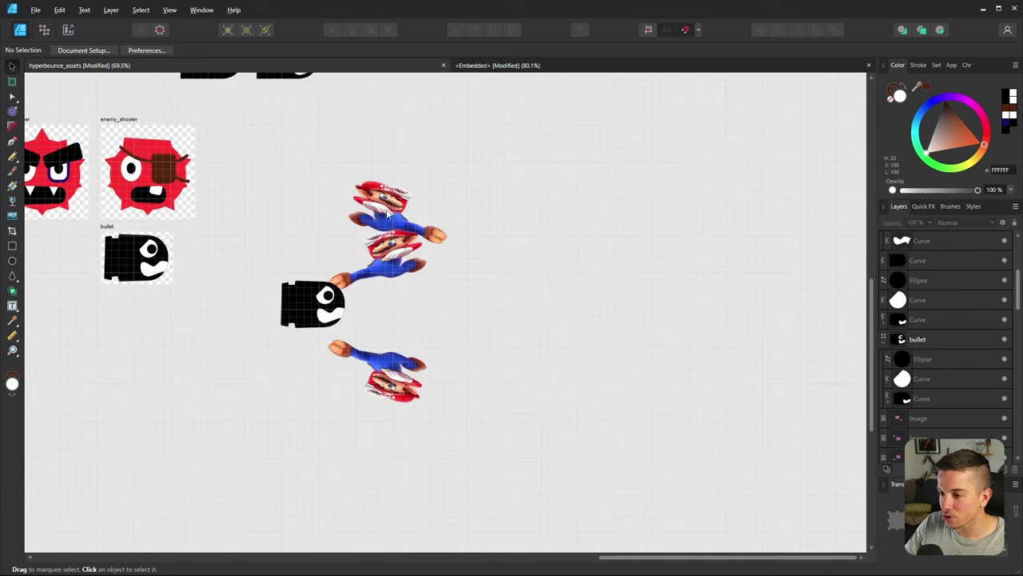
click(12, 305)
drag(459, 198, 534, 242)
text(MARIO)
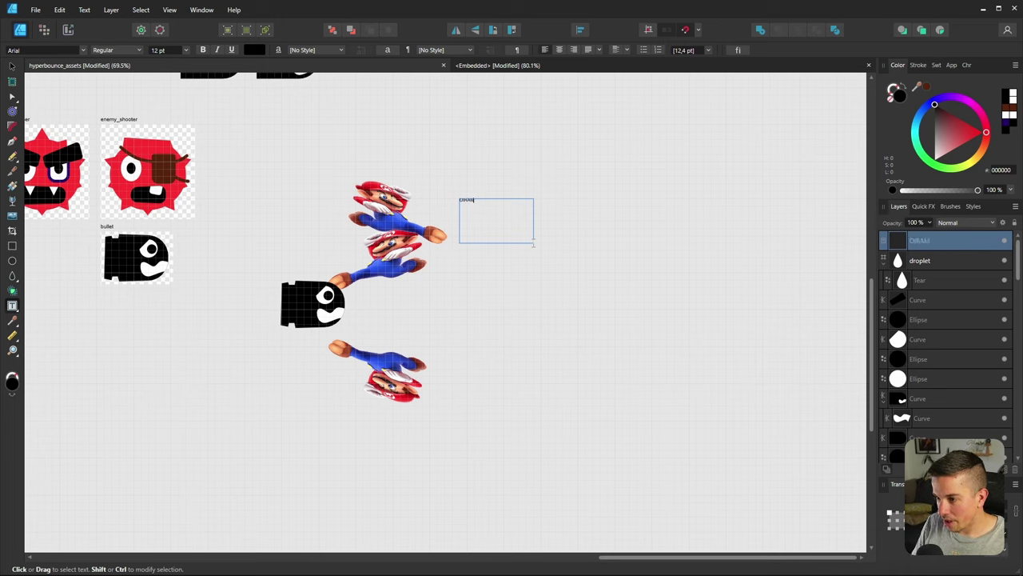
key(Escape)
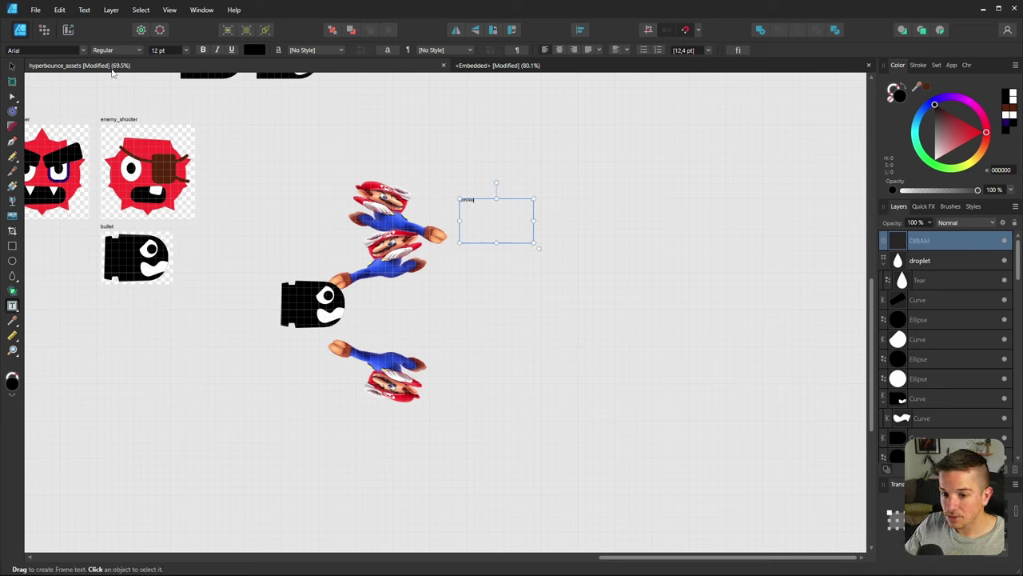
Add large artistic text reading OIRAM at about 214 pt beside the upside-down Mario image
click(12, 306)
click(50, 321)
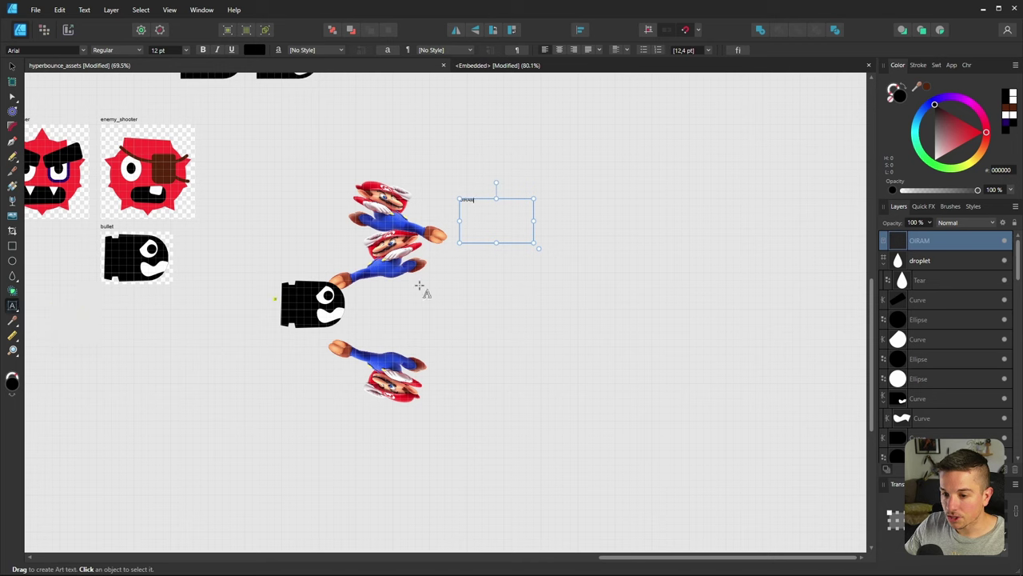
drag(465, 278, 588, 402)
text(OIRAM)
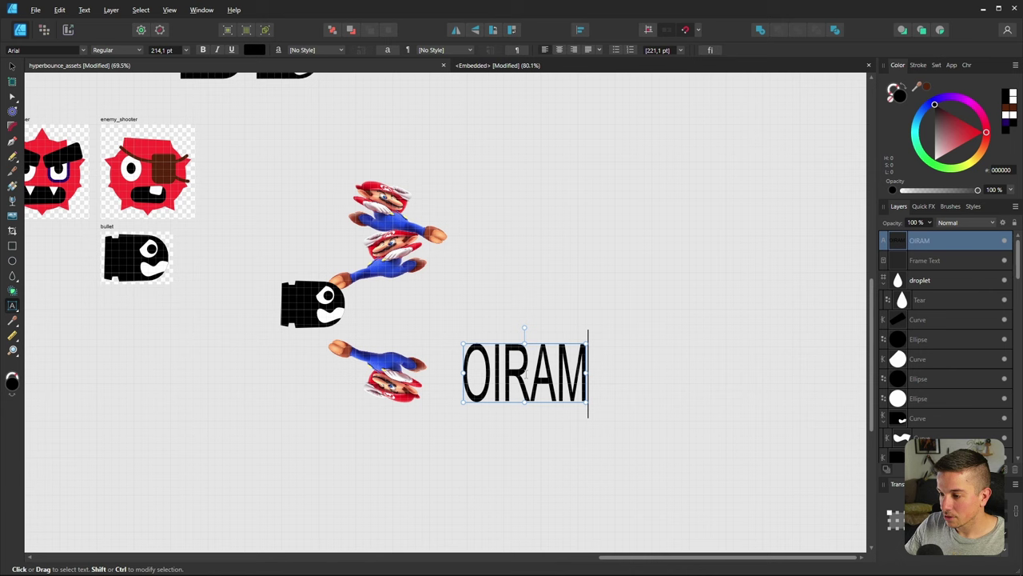
click(12, 66)
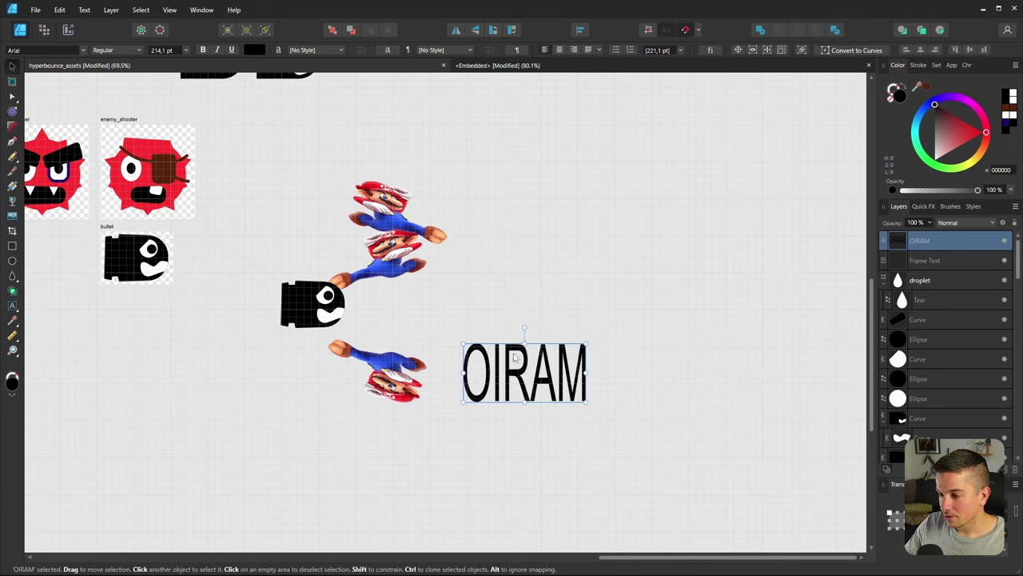
Move the OIRAM text beside the top Mario image and place a copy reading MARIO directly below it
drag(514, 358, 499, 280)
double_click(495, 268)
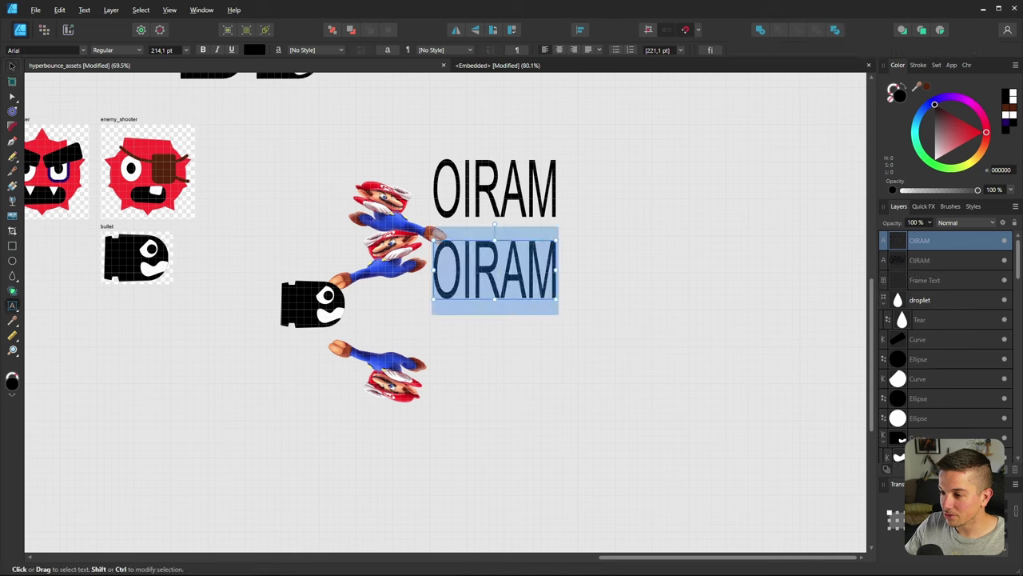
text(MARIO)
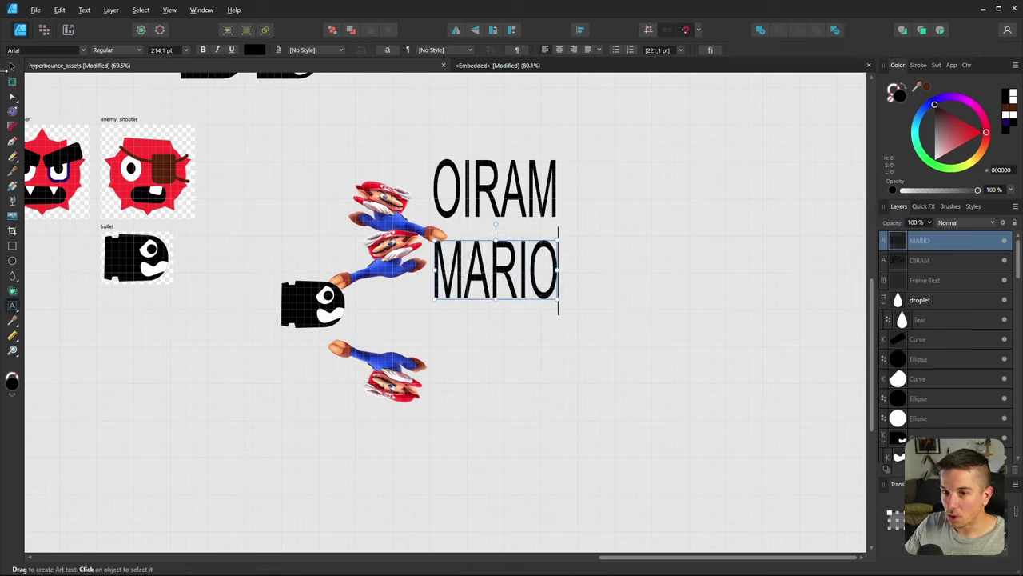
key(Escape)
click(512, 332)
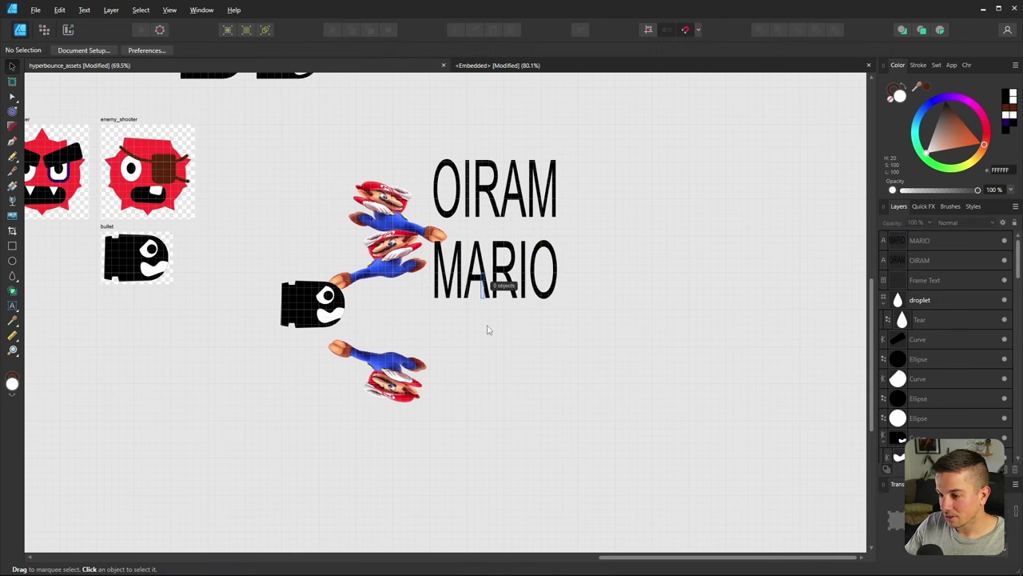
Duplicate the MARIO text down beside the upside-down Mario image and flip the copy vertically
alt+drag(484, 276, 486, 390)
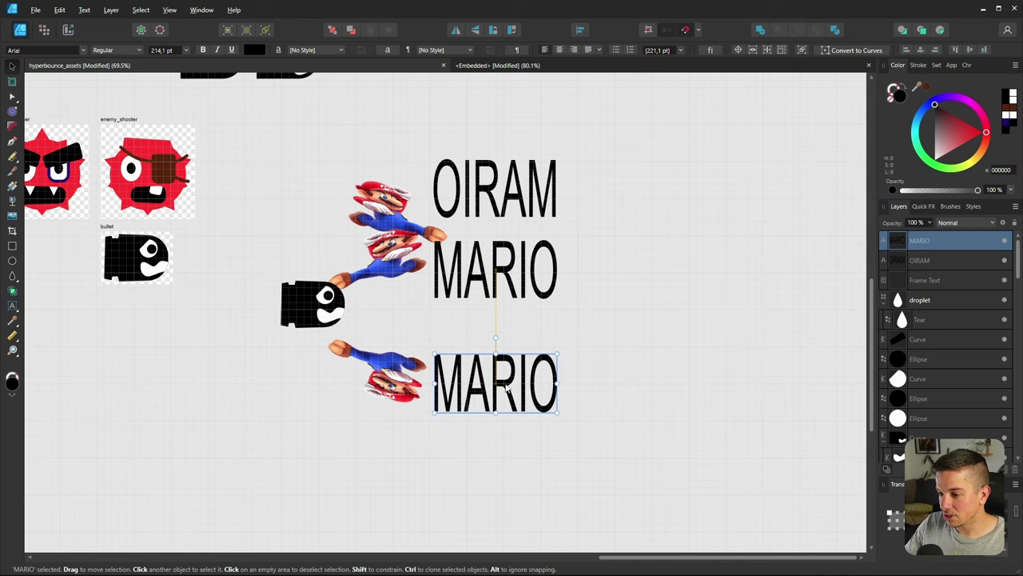
click(476, 30)
click(645, 333)
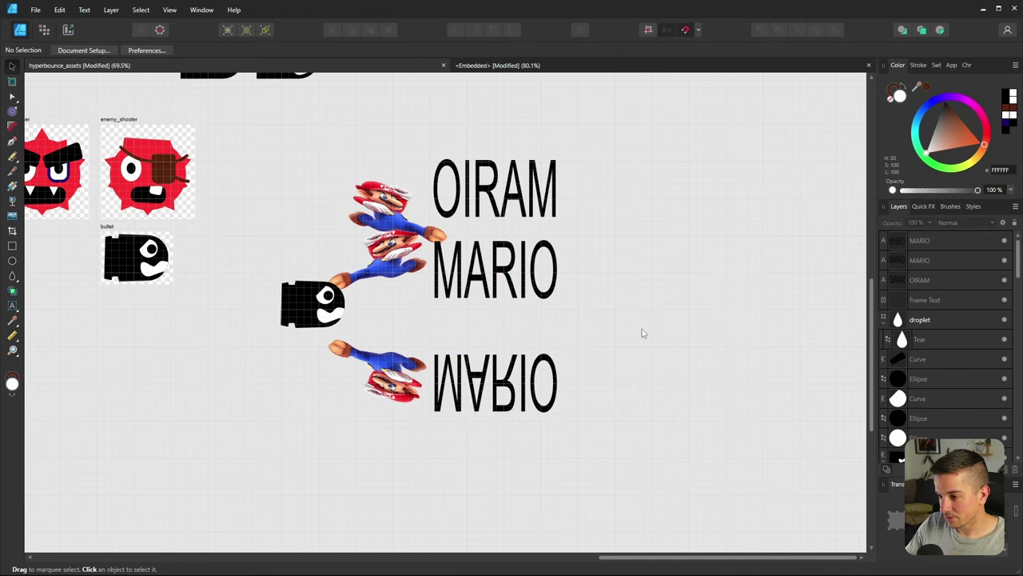
Examine the three Mario images with their text labels and look over the sprite artboards
ctrl+scroll(462, 313, down, 2)
ctrl+scroll(495, 351, up, 4)
ctrl+scroll(508, 359, down, 1)
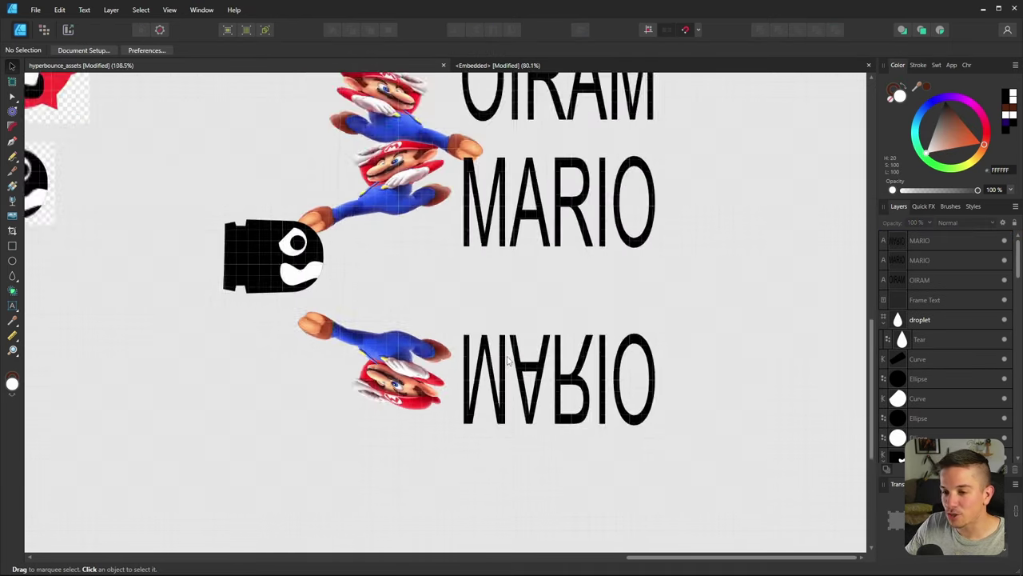
ctrl+scroll(508, 359, down, 4)
ctrl+scroll(207, 355, up, 3)
ctrl+scroll(159, 264, down, 2)
ctrl+scroll(286, 259, up, 2)
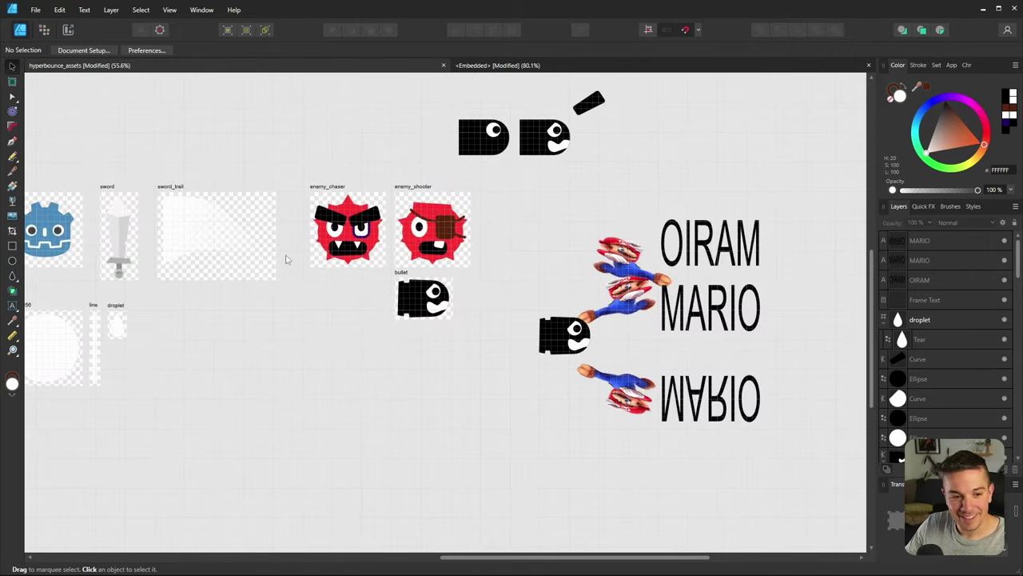
ctrl+scroll(312, 252, down, 2)
ctrl+scroll(184, 256, up, 3)
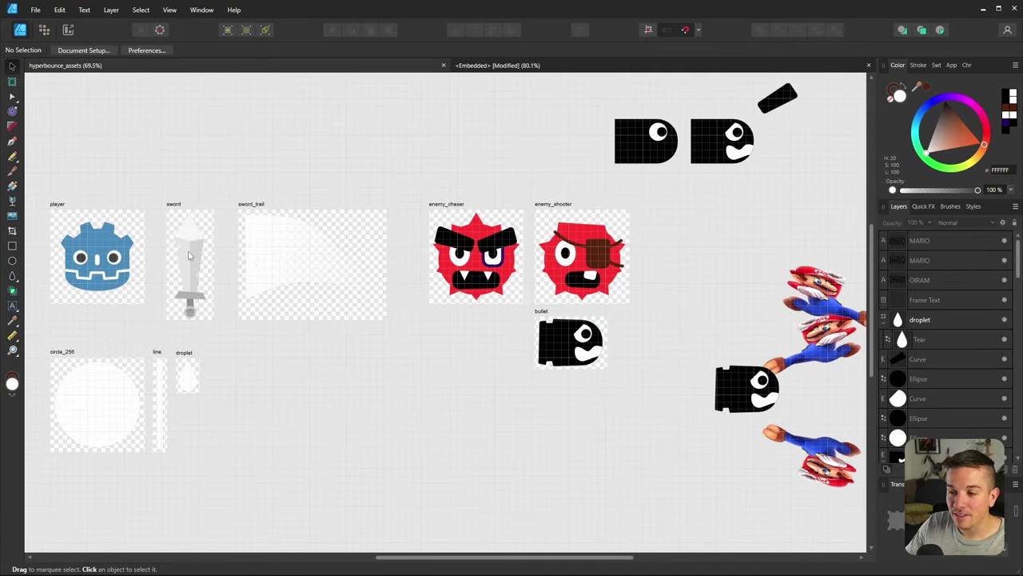
Export the enemy_chaser artboard as a 256 × 256 px PNG
ctrl+scroll(549, 270, up, 2)
ctrl+scroll(588, 232, down, 1)
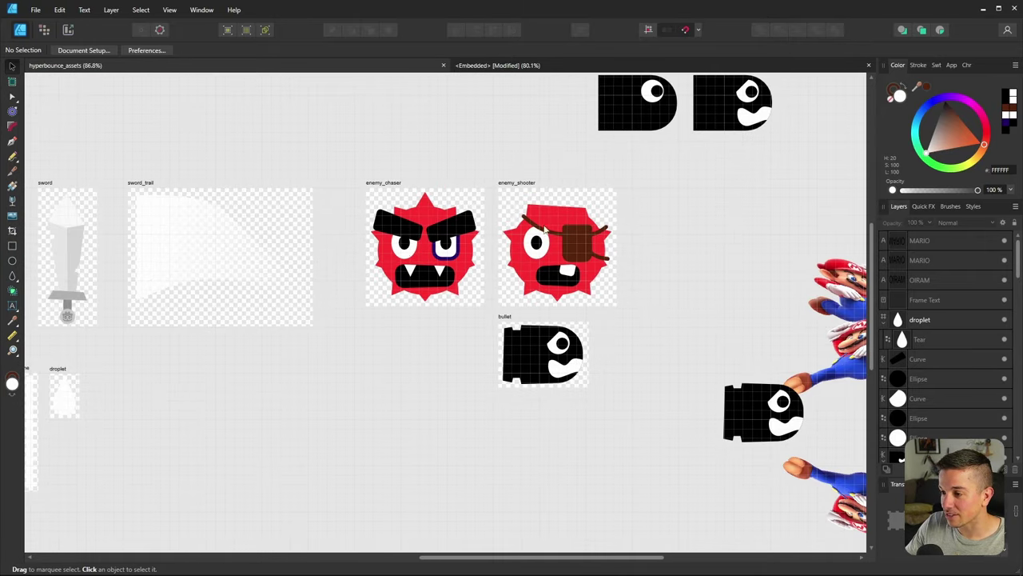
ctrl+scroll(513, 236, up, 2)
click(271, 166)
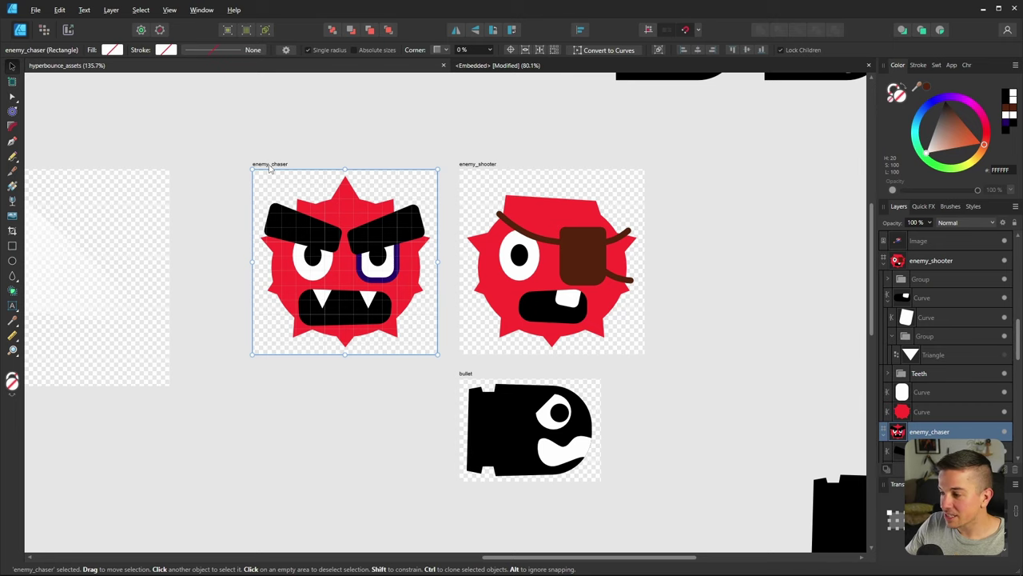
key(ctrl+alt+shift+w)
click(488, 487)
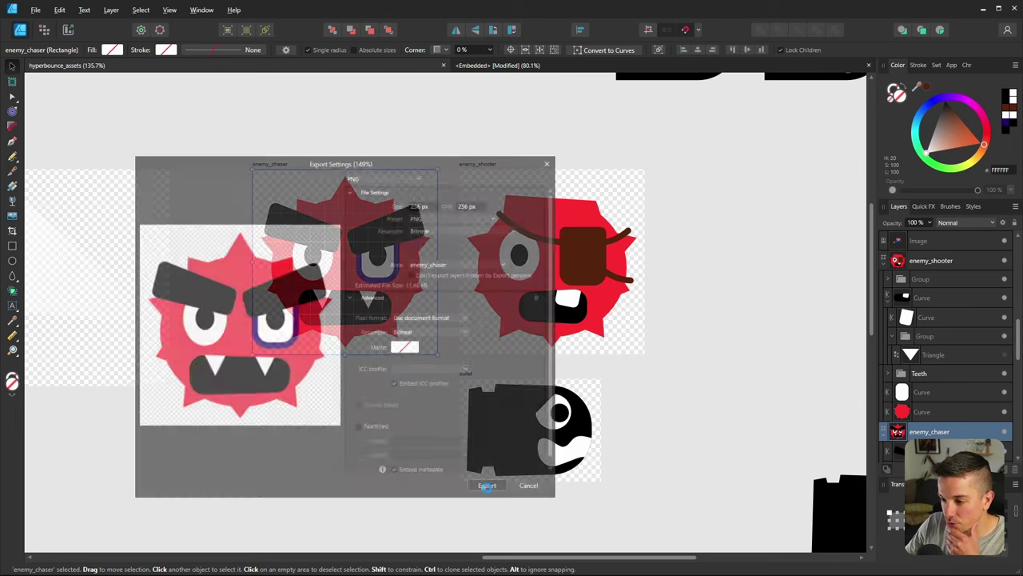
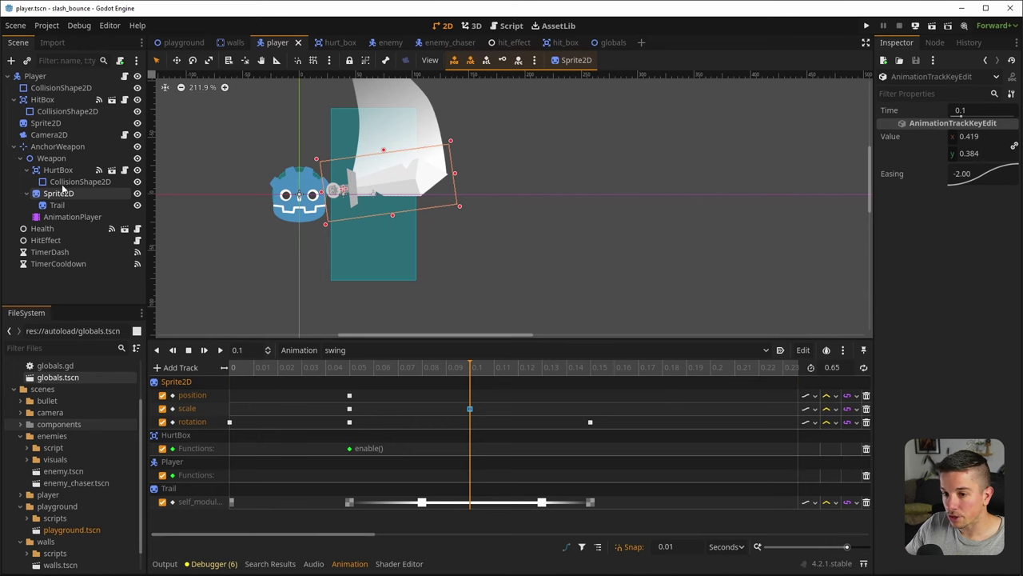
In Godot, set the sword Sprite2D's scale to 0.519 by 0.424 at 0.1 s of the swing animation
click(63, 192)
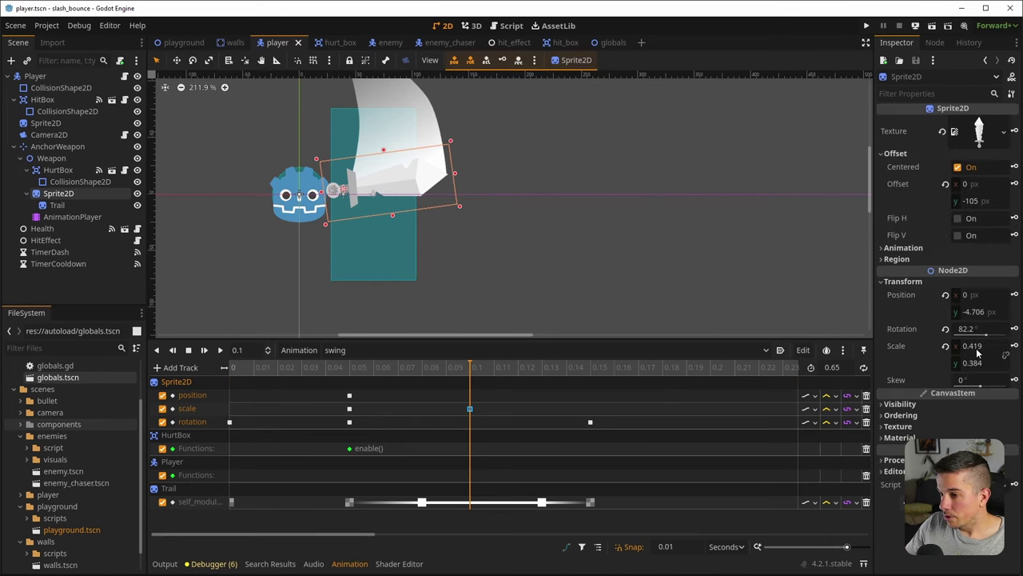
mouse_move(977, 352)
mouse_down()
mouse_move(995, 352)
mouse_move(985, 362)
mouse_up()
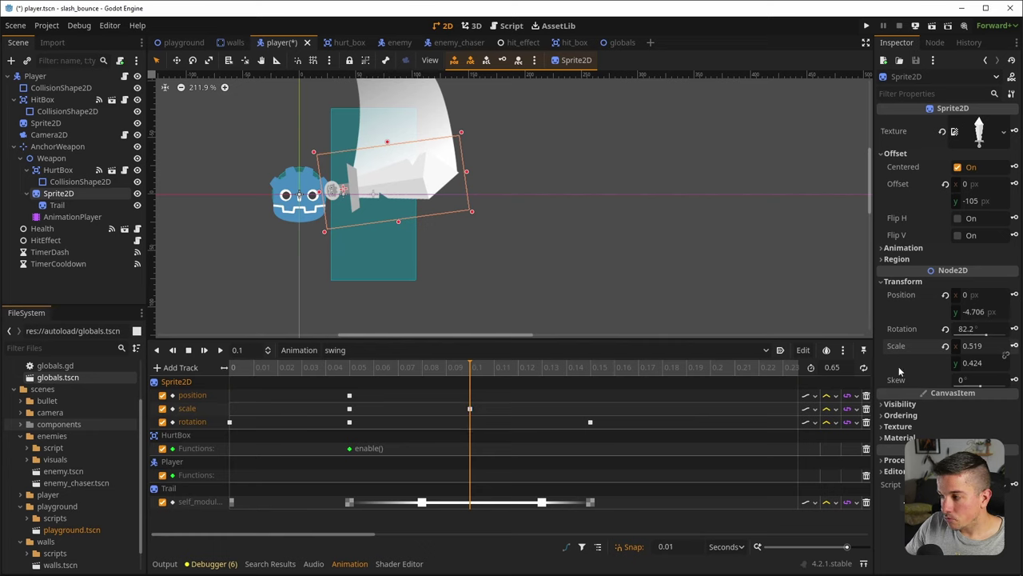
Scrub through the swing animation to check the sword's scale and rotation over time
drag(380, 369, 509, 428)
ctrl+scroll(380, 448, down, 10)
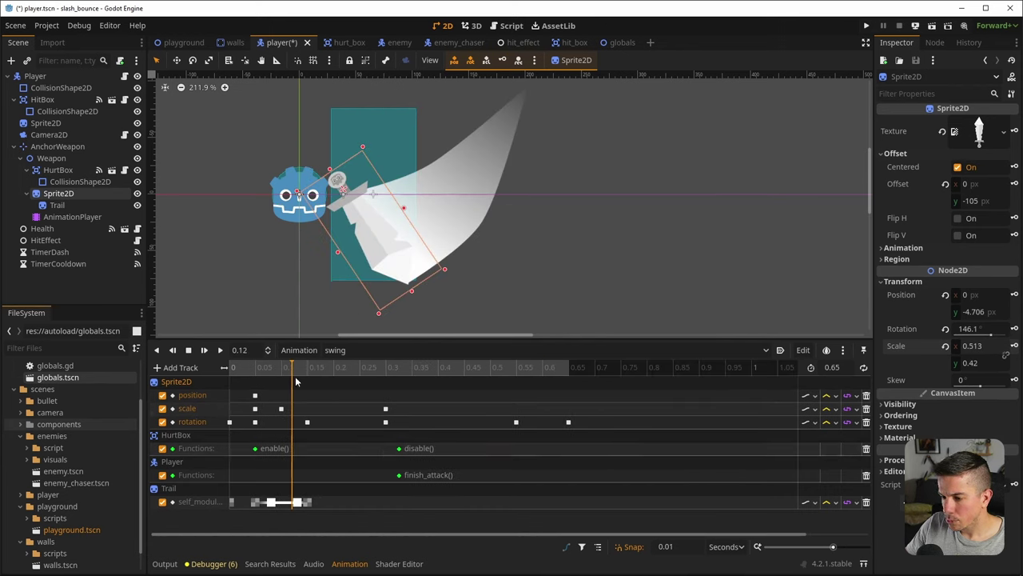
drag(295, 375, 331, 381)
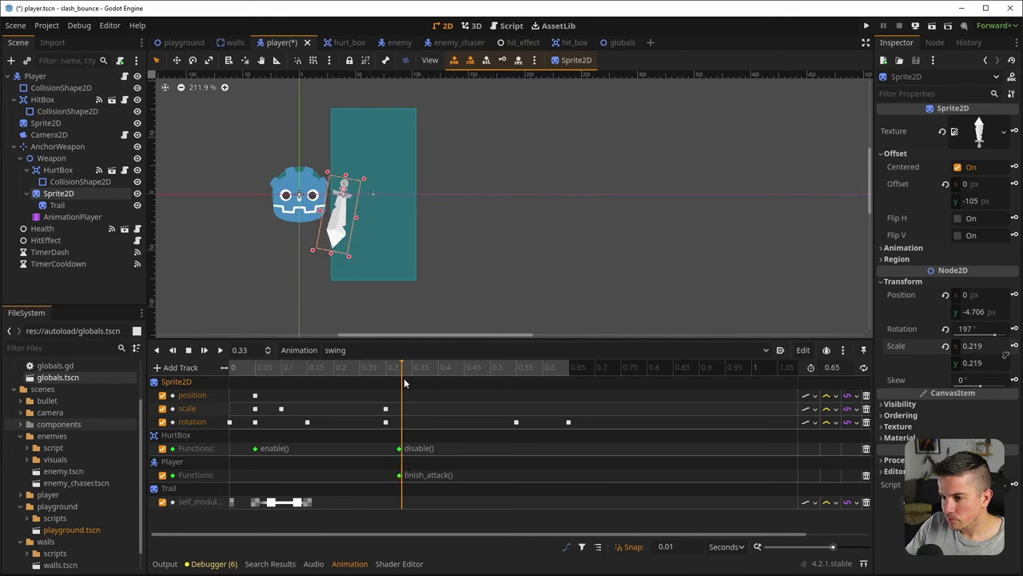
key(d)
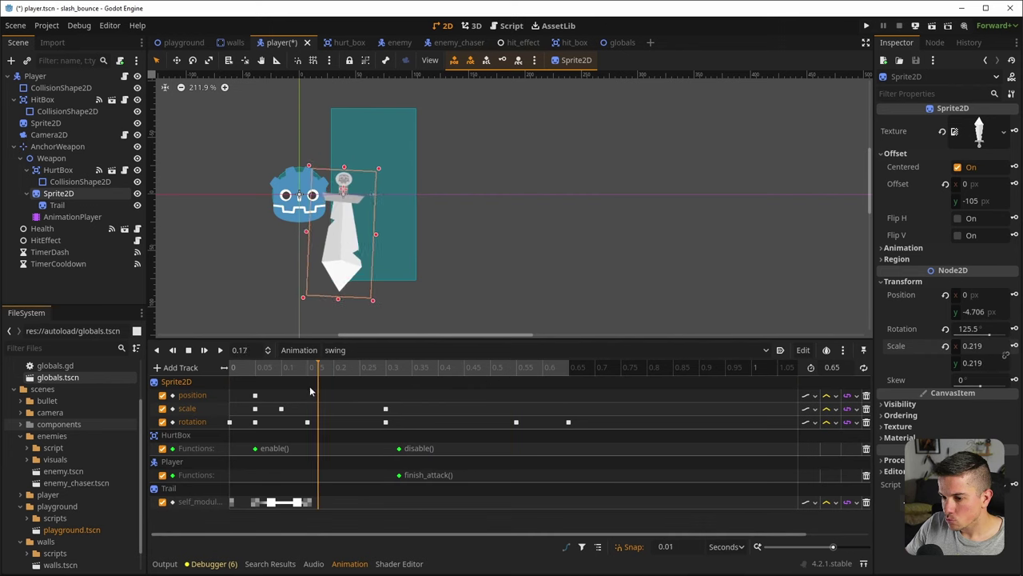
Play the swing animation from the start several times, then save the player scene
click(204, 353)
click(204, 353)
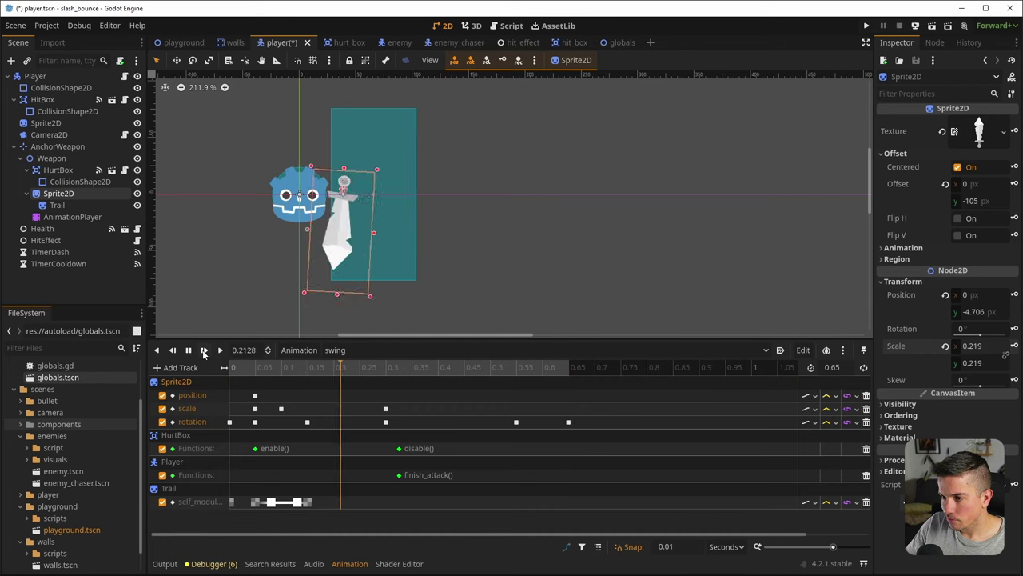
click(204, 353)
click(204, 353)
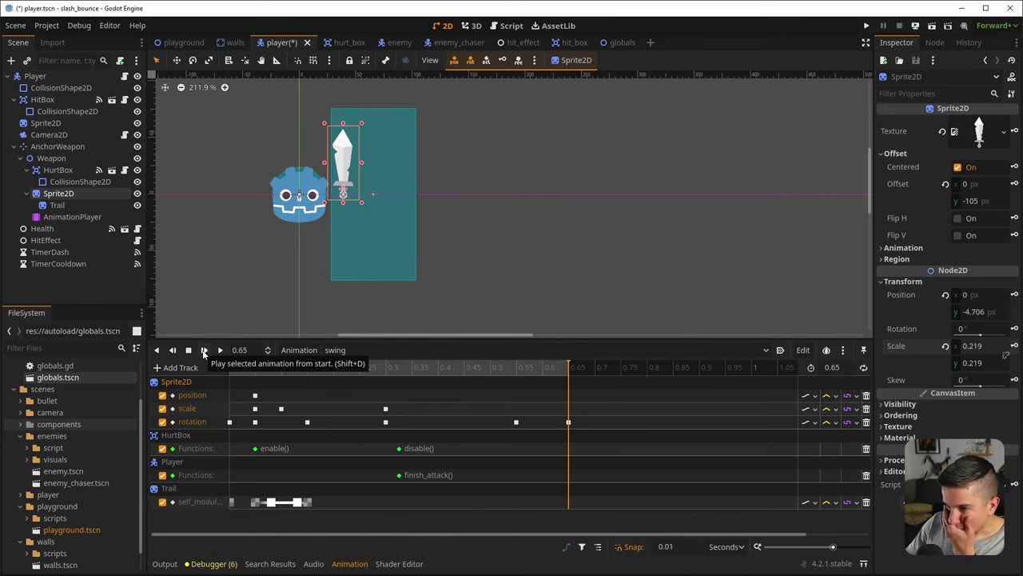
click(203, 353)
click(204, 352)
click(204, 352)
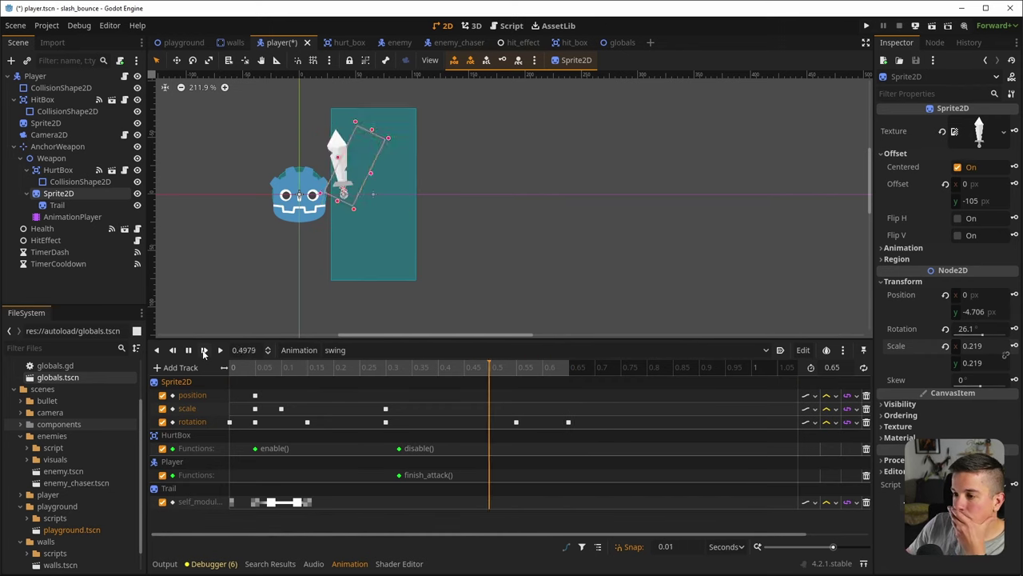
click(204, 353)
click(204, 352)
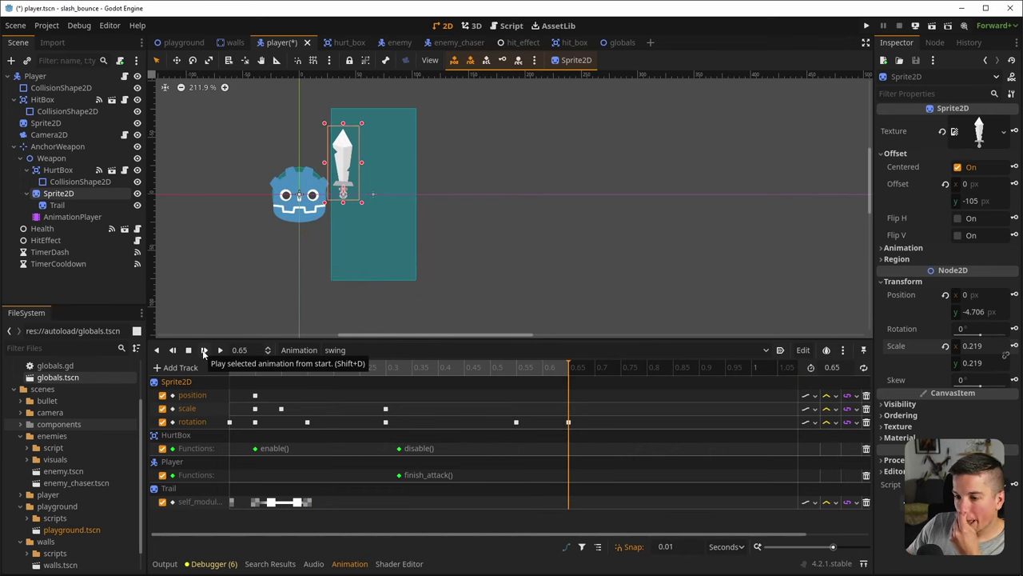
click(204, 352)
key(ctrl+s)
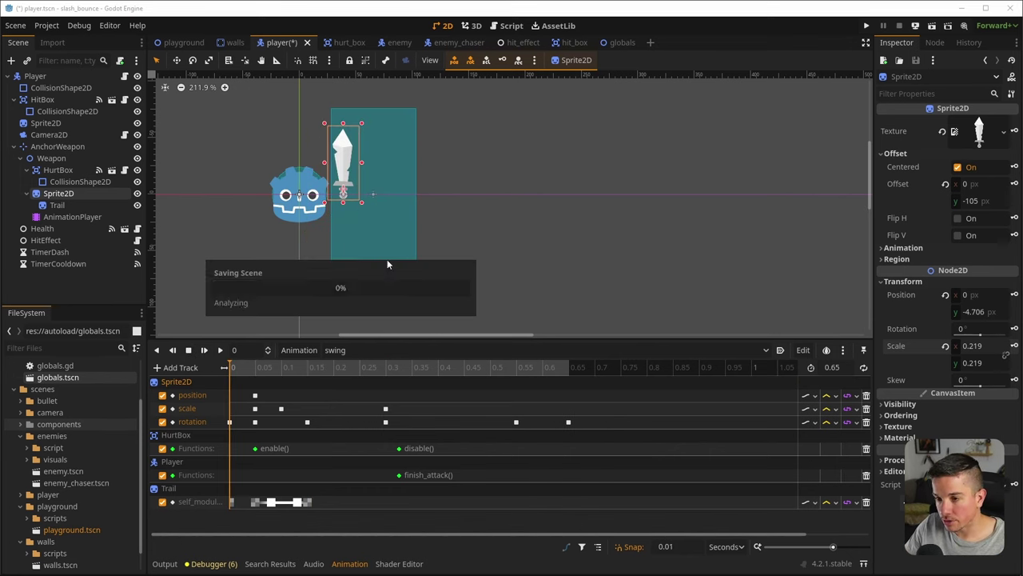
Collapse the bottom panel to give the player scene's 2D viewport more room
scroll(413, 264, down, 2)
click(165, 563)
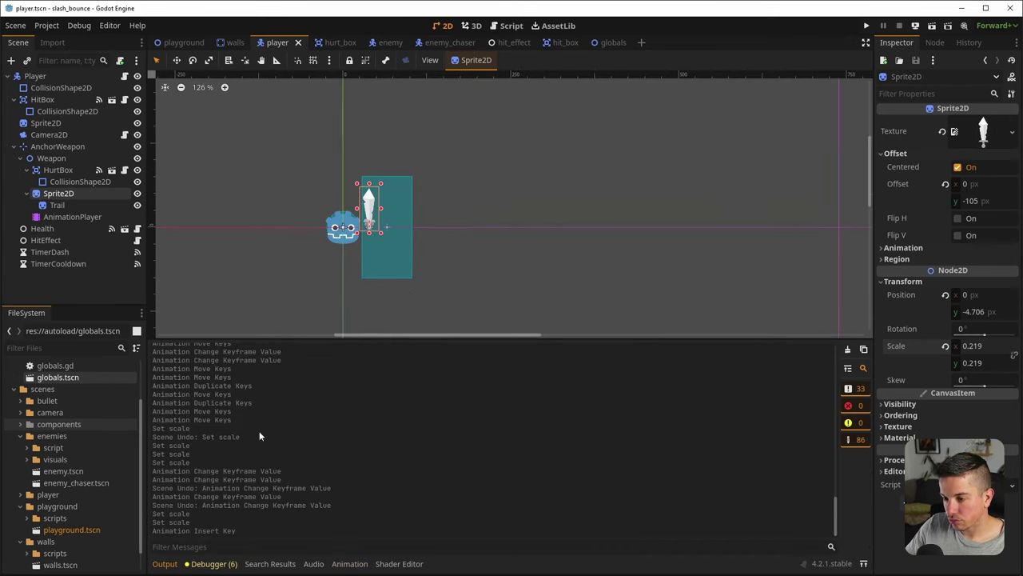
click(165, 563)
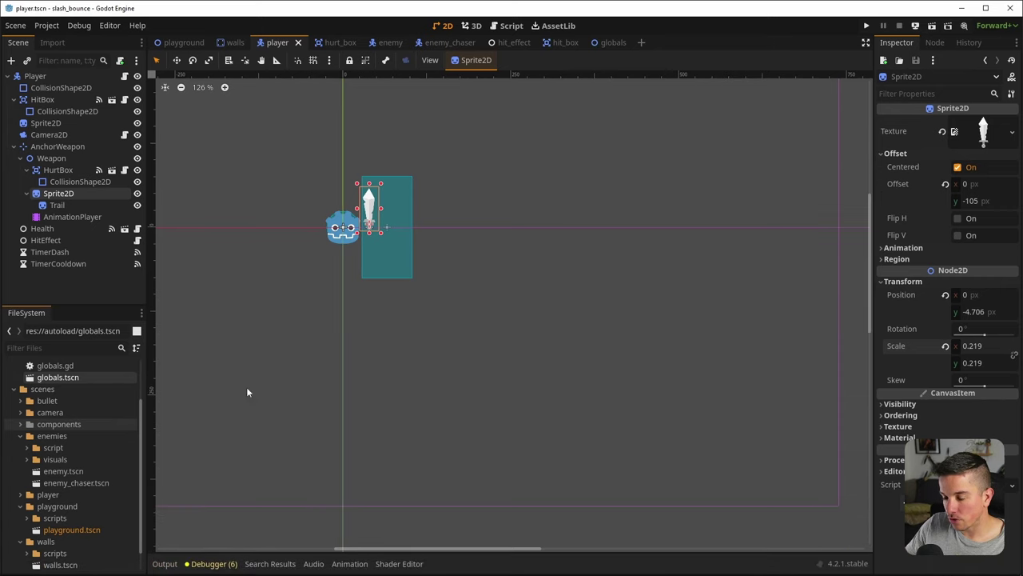
scroll(342, 227, up, 1)
scroll(343, 228, up, 1)
Run the game maximized, test the sword swing in different directions while moving through the level, and close the game
click(867, 25)
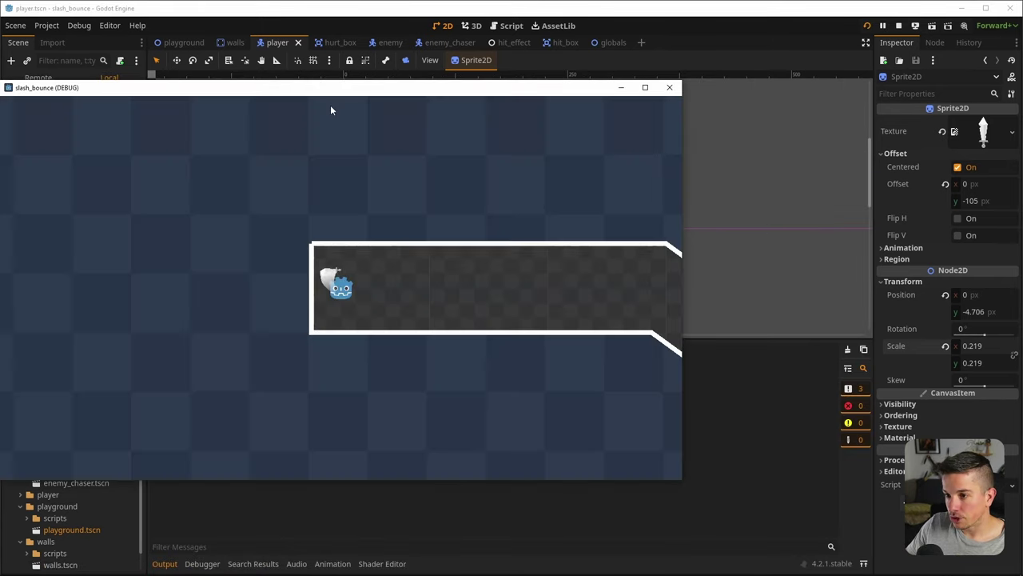
double_click(331, 87)
key(d)
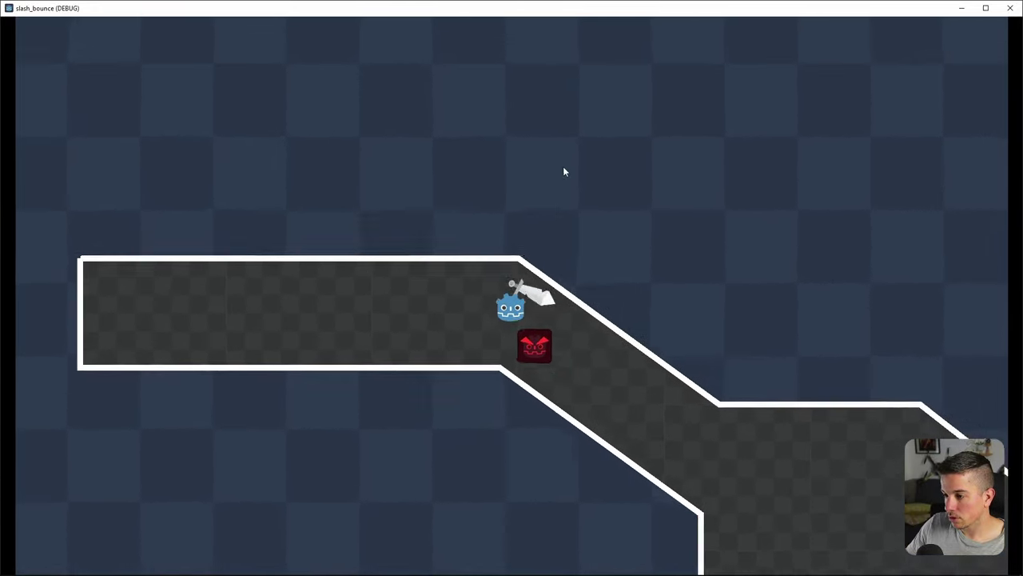
click(616, 308)
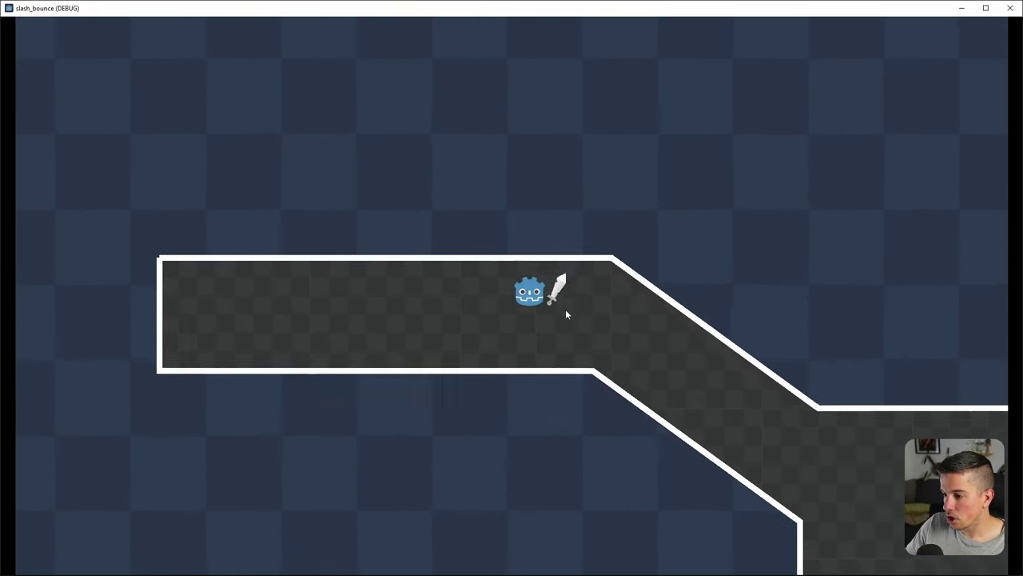
click(285, 243)
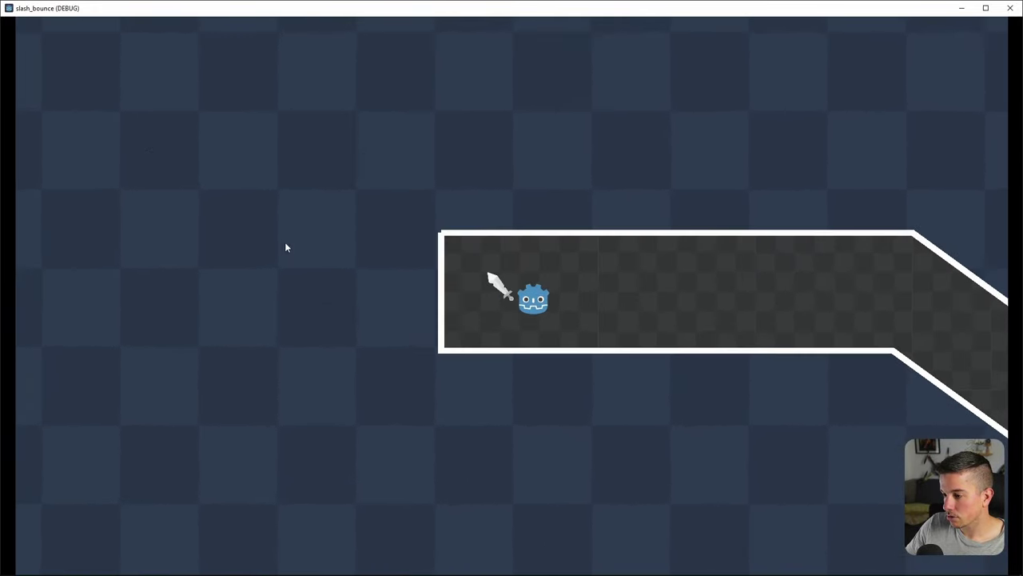
click(565, 308)
click(314, 180)
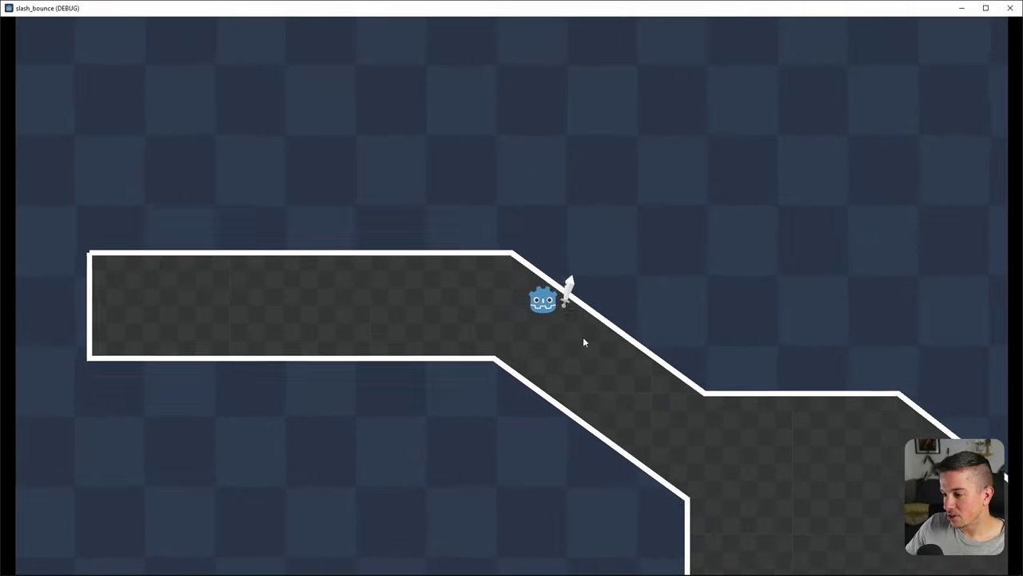
click(619, 357)
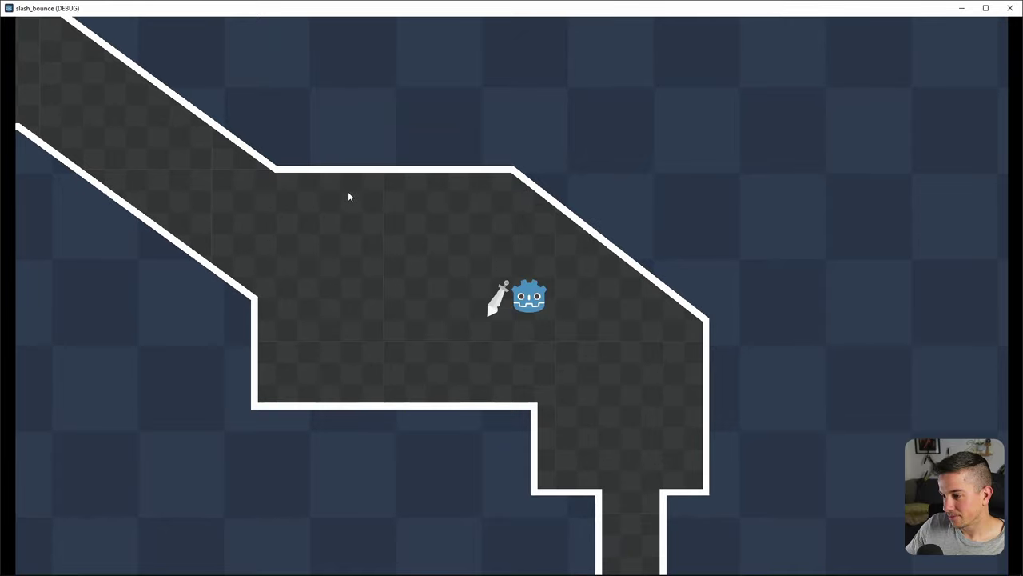
click(353, 251)
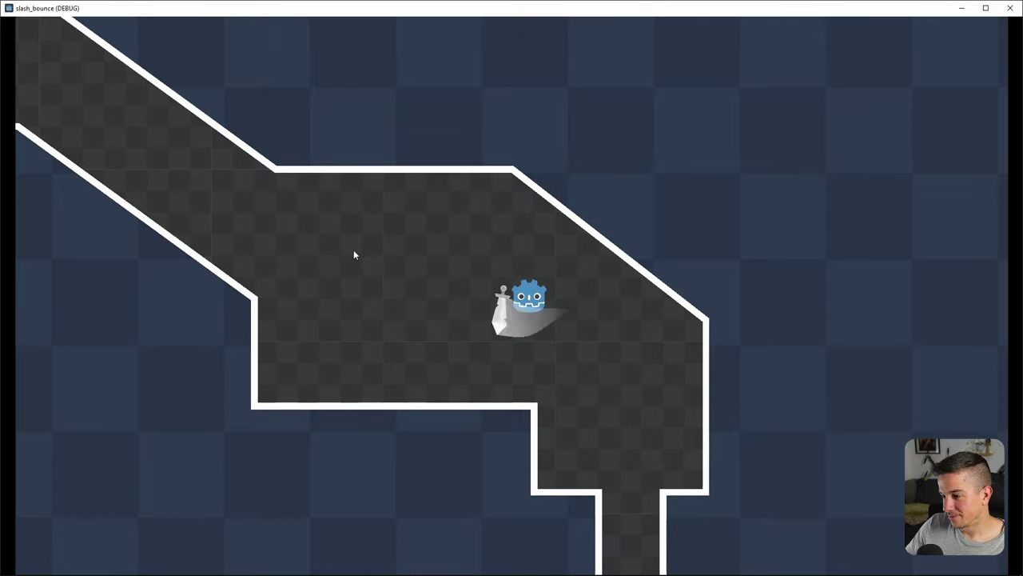
click(452, 198)
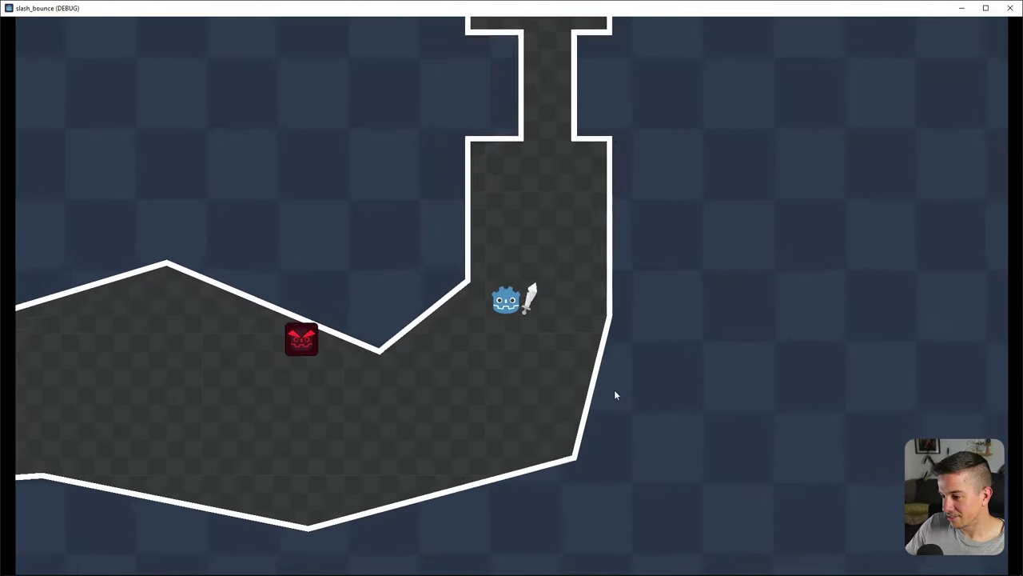
click(361, 364)
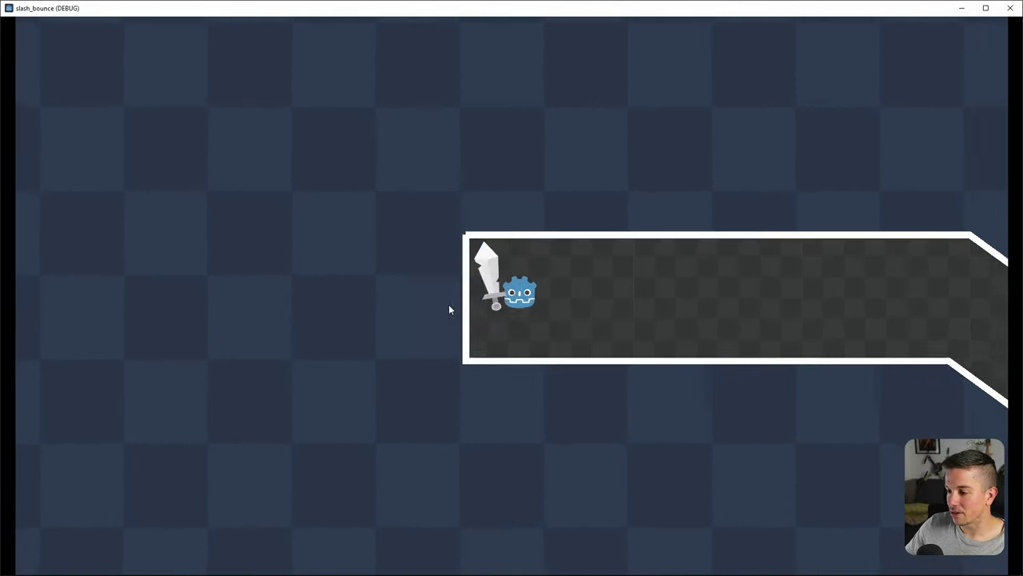
click(1012, 10)
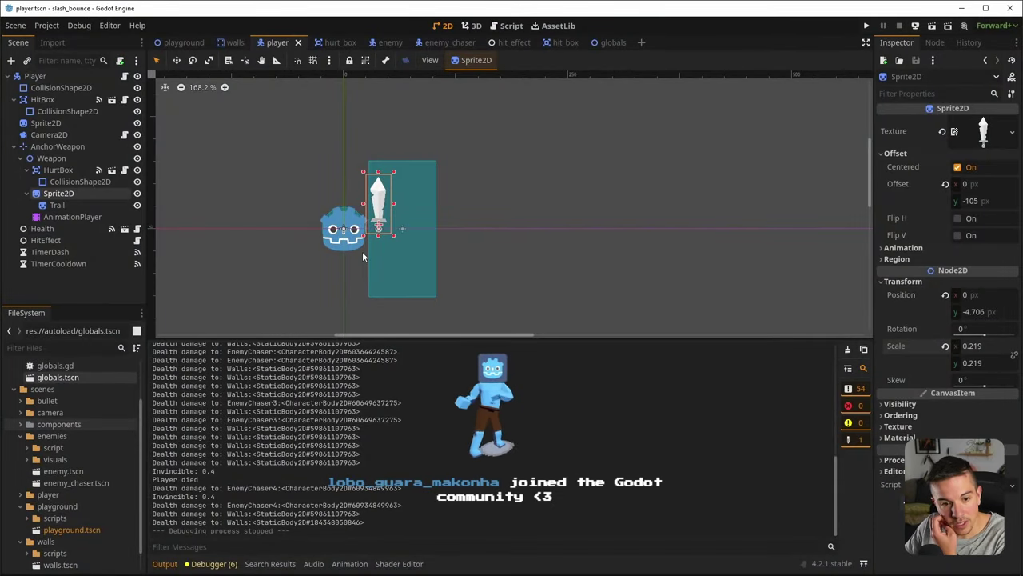
Open the enemy_chaser scene and set its Sprite2D texture to scenes/enemies/visuals/enemy_chaser.png
click(378, 42)
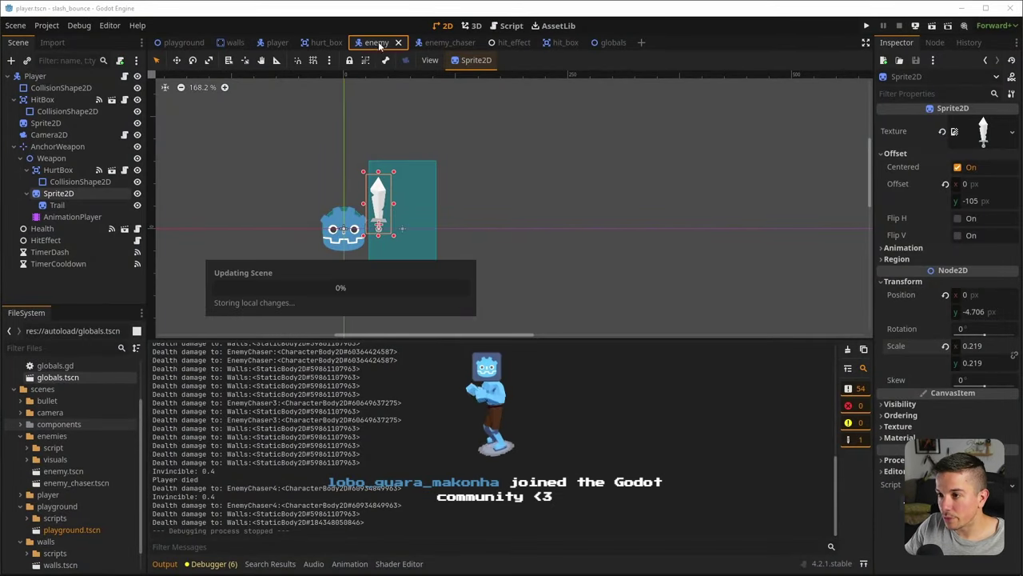
click(446, 42)
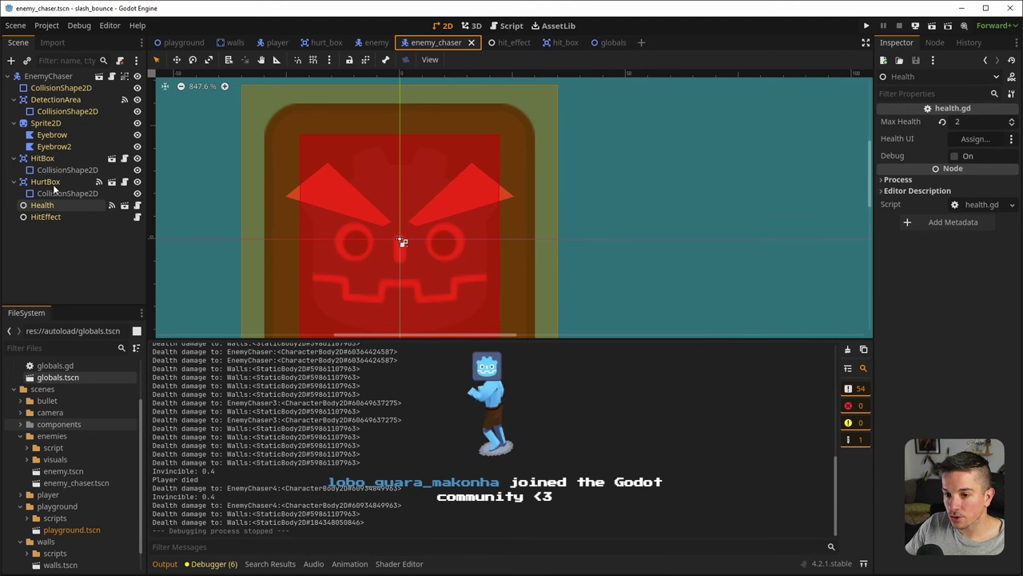
click(45, 123)
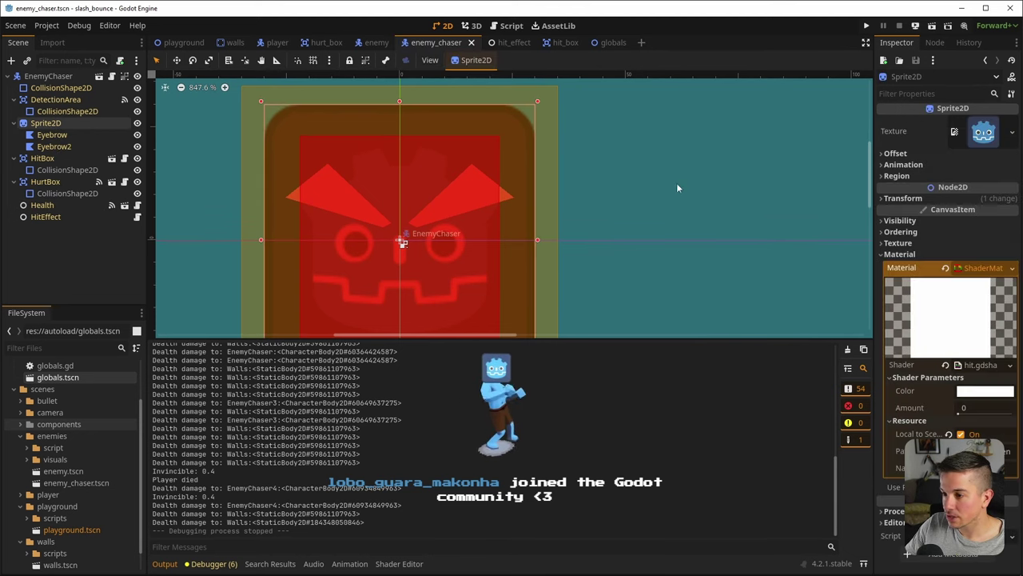
click(1012, 131)
click(895, 345)
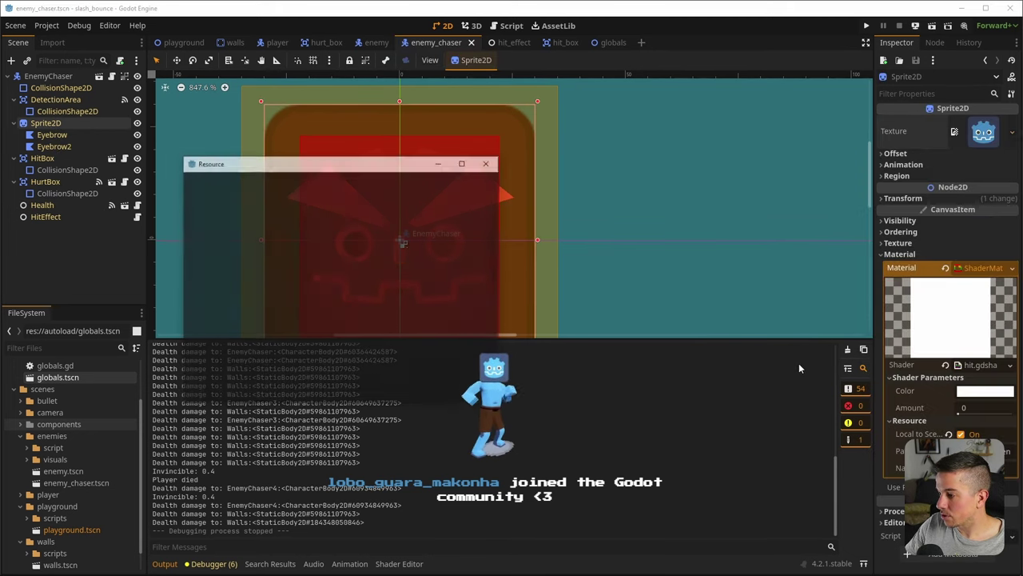
text(enem)
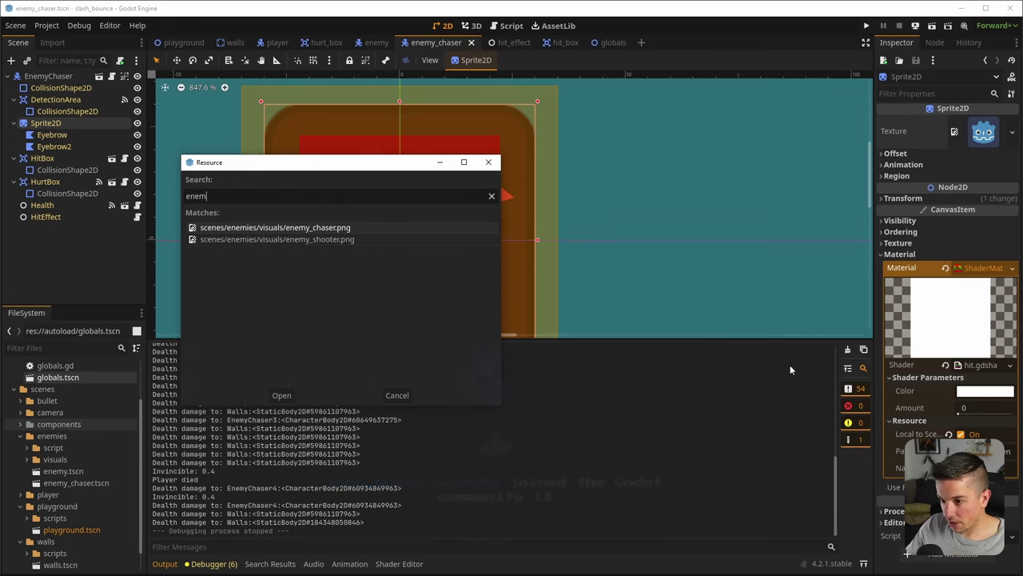
double_click(337, 228)
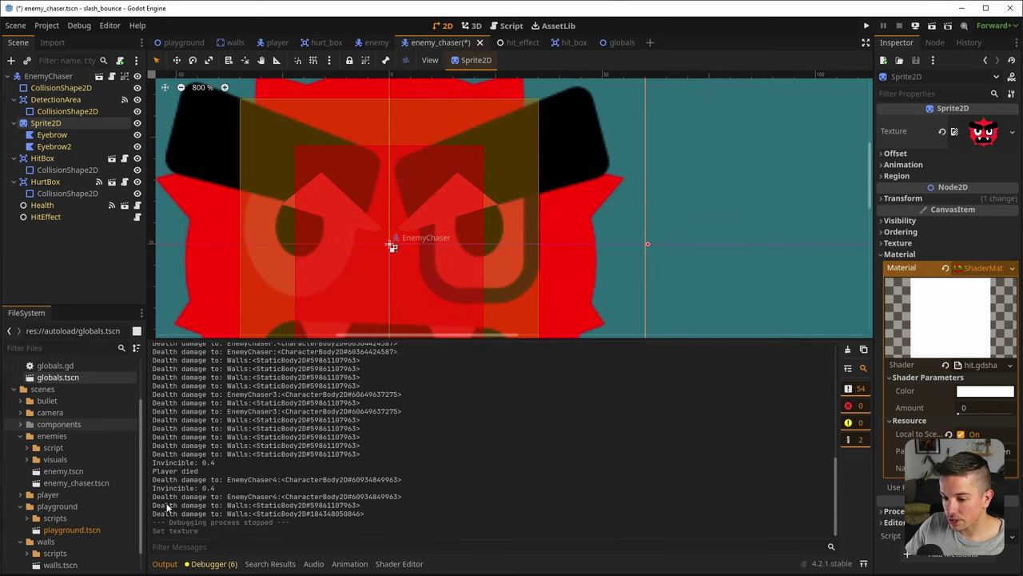
Hide the Eyebrow and Eyebrow2 polygons of the chaser sprite and save the scene
click(165, 564)
scroll(359, 225, down, 2)
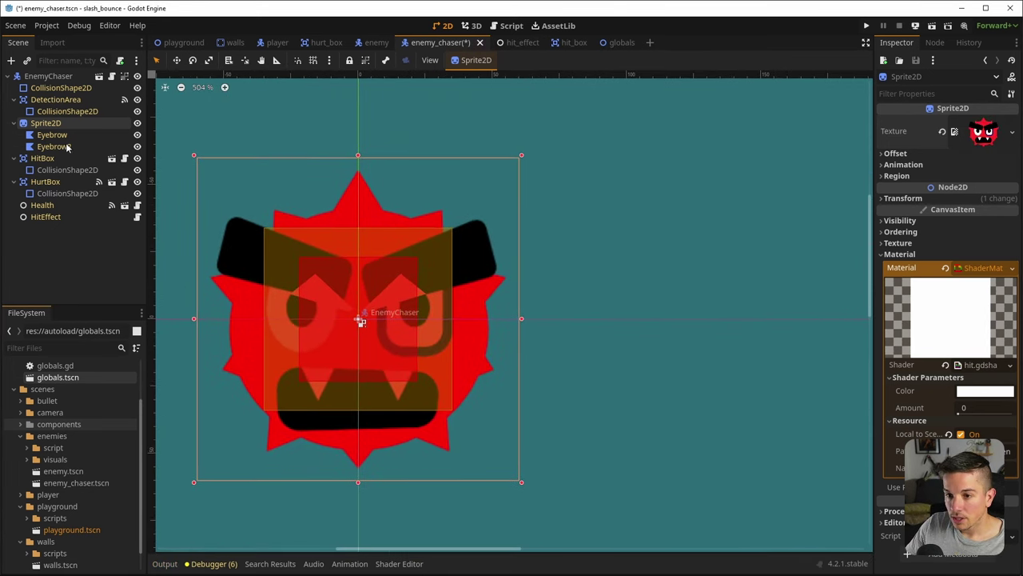
click(68, 135)
click(138, 148)
key(ctrl+s)
click(62, 247)
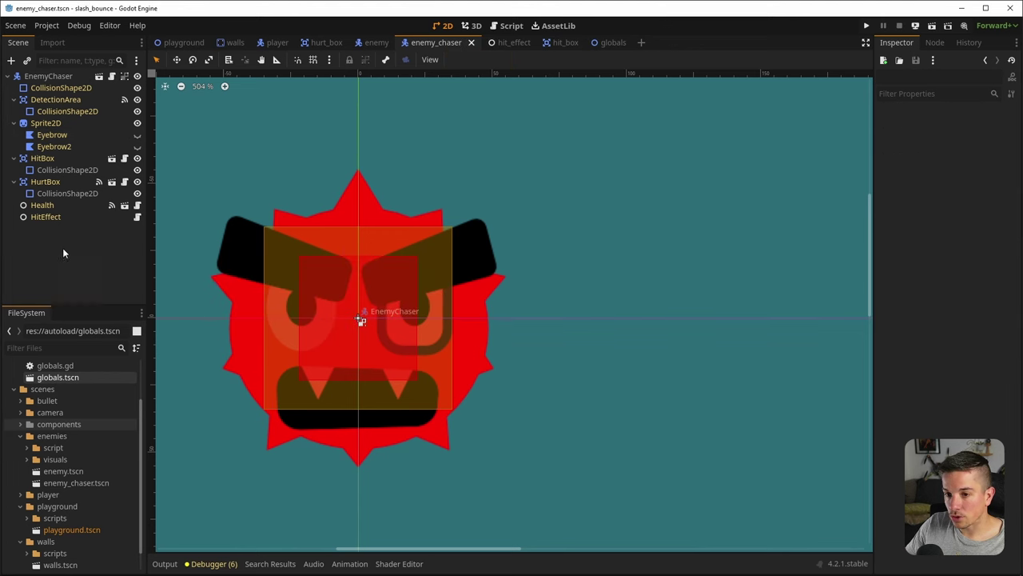
Scale the chaser's Sprite2D down to about the size of its outer square collision area and save the scene
click(46, 123)
drag(581, 142, 492, 225)
key(ctrl+s)
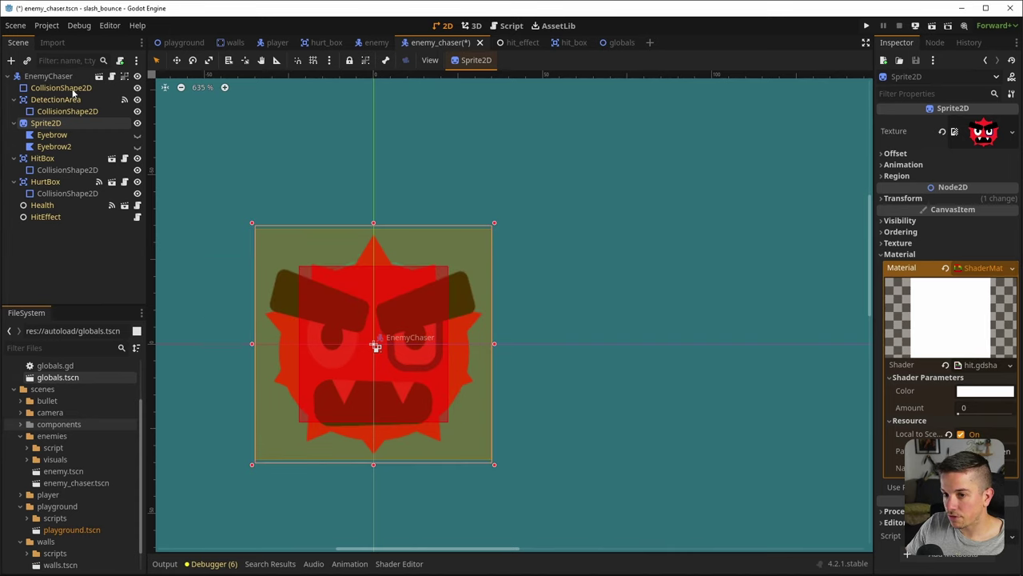
click(70, 88)
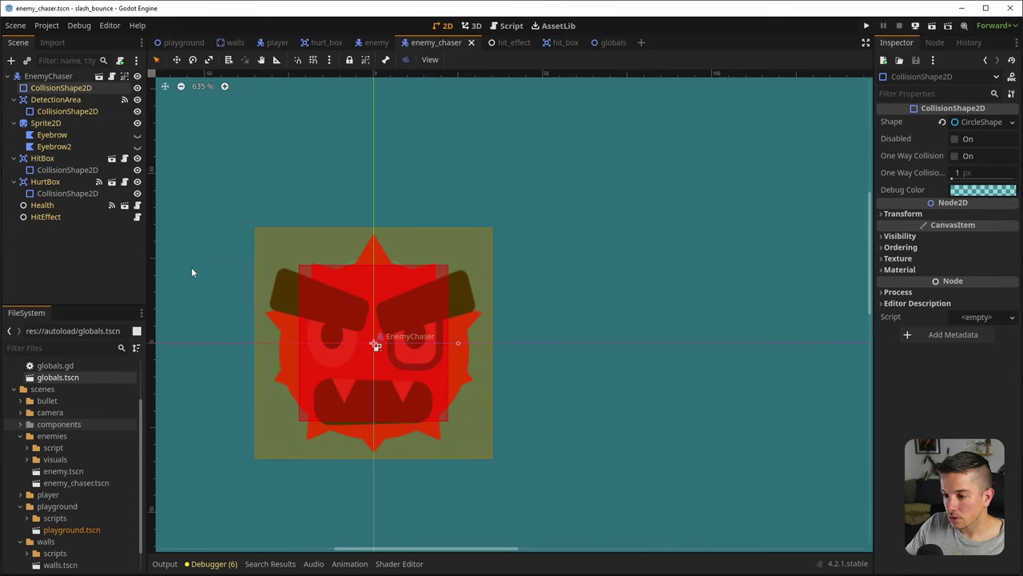
click(92, 230)
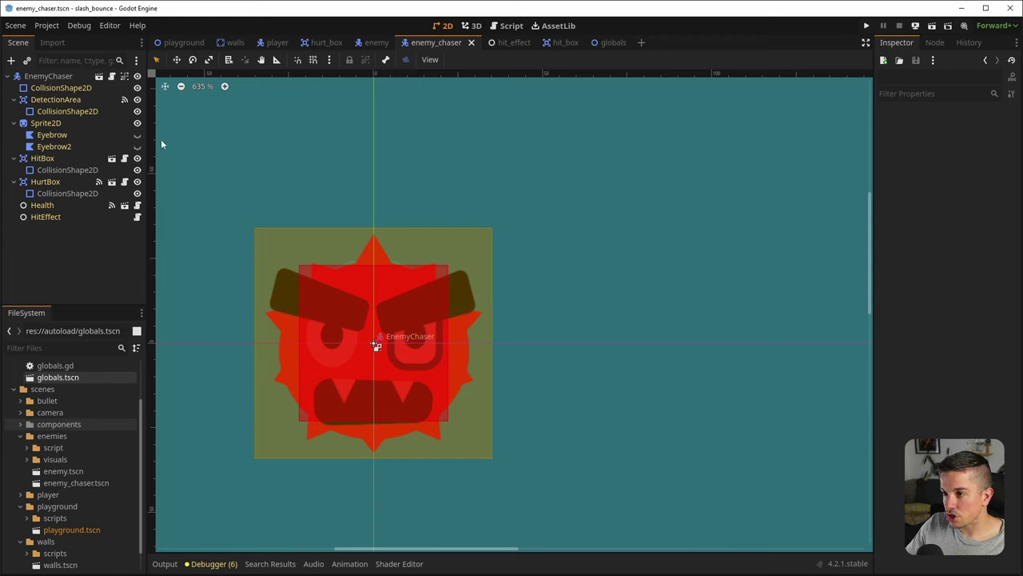
Run the game, move toward a chaser enemy to check its new sprite, and close the game
click(869, 26)
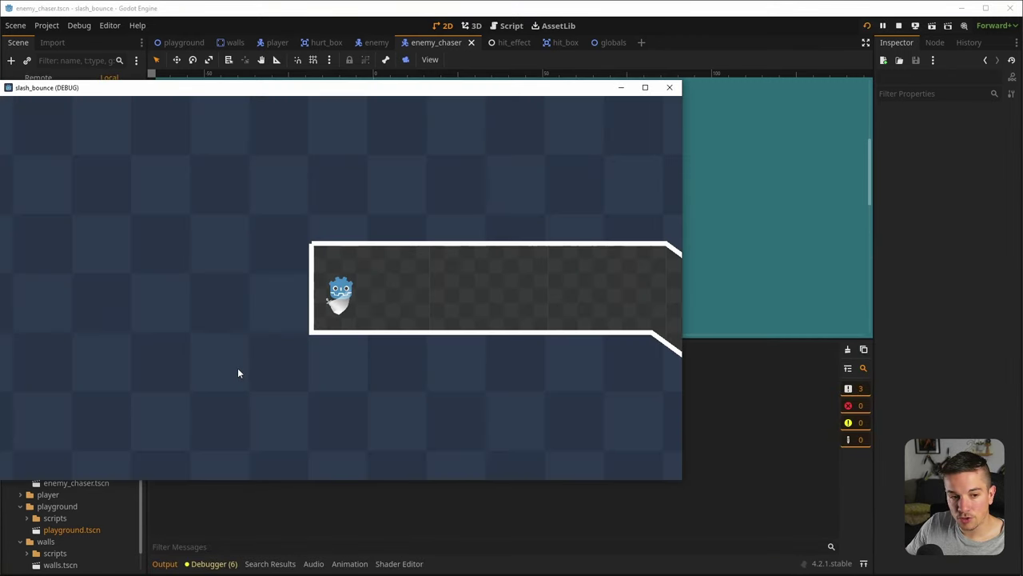
key(d)
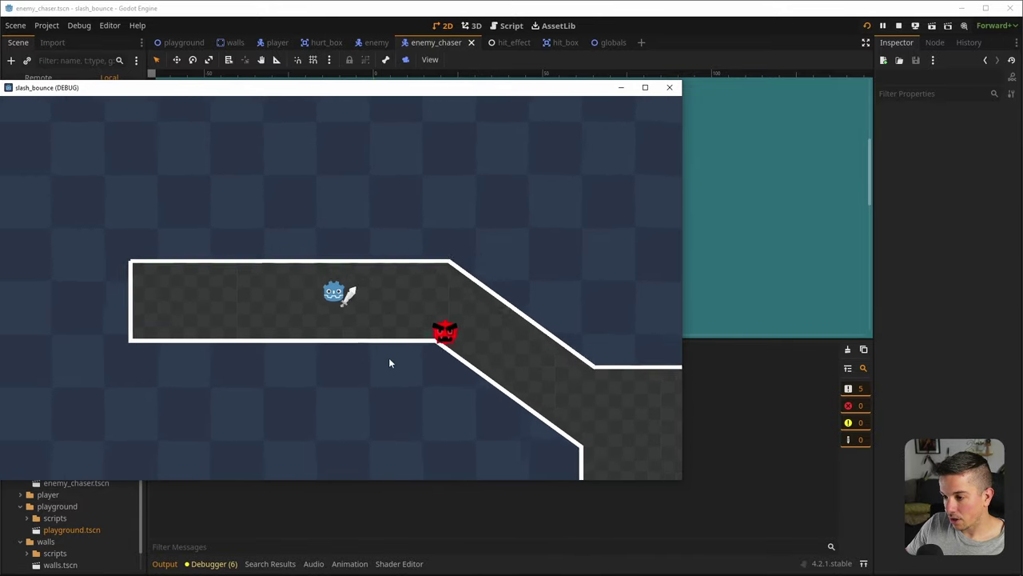
click(669, 87)
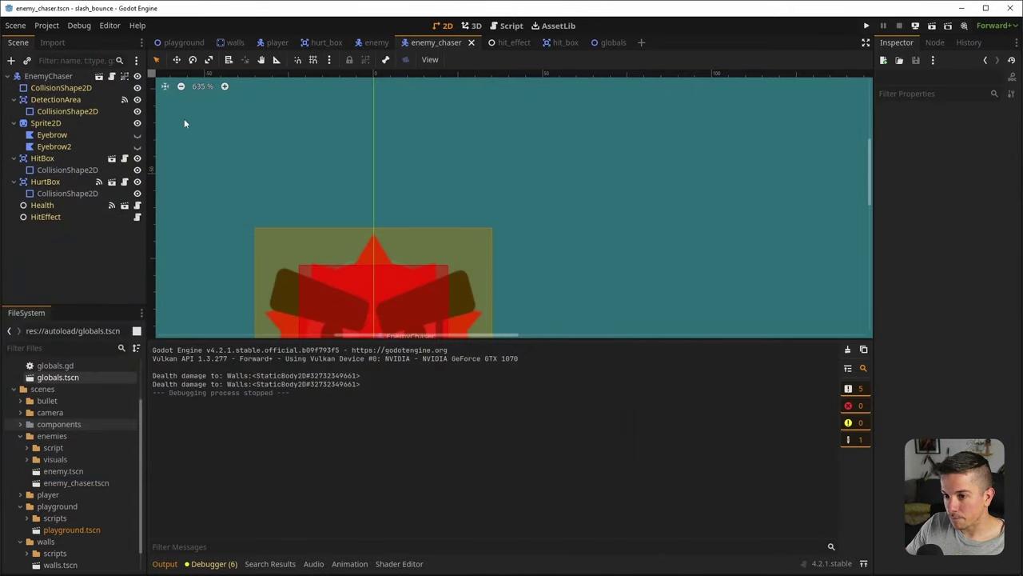
Set the chaser Sprite2D's Modulate color to white
click(46, 124)
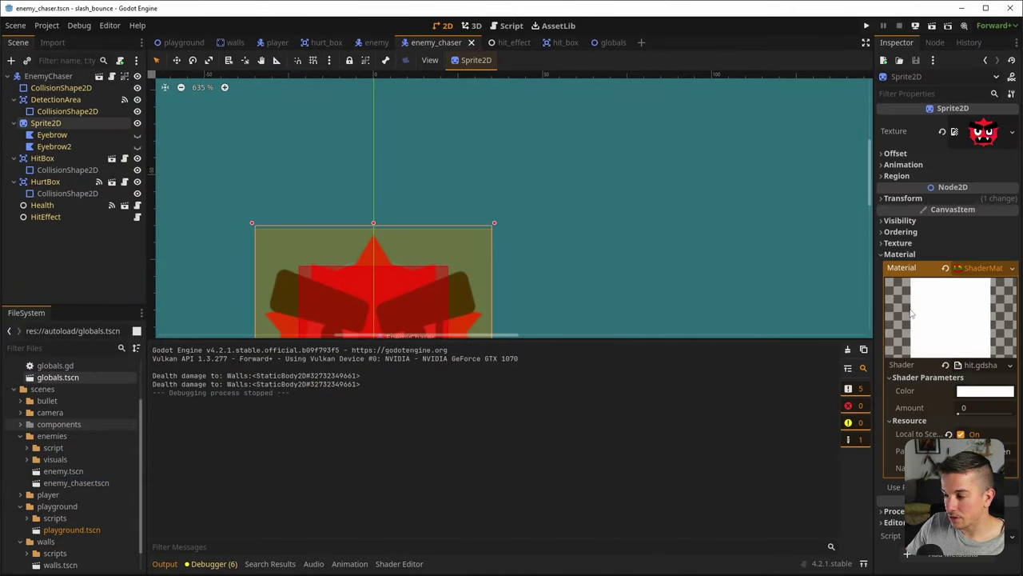
click(899, 222)
click(980, 251)
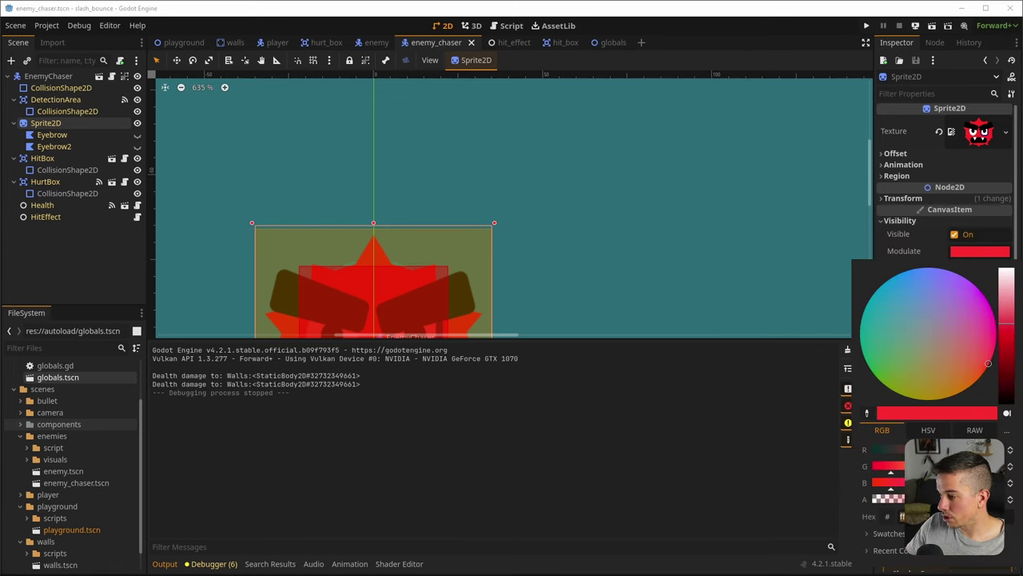
drag(891, 498, 702, 512)
click(945, 415)
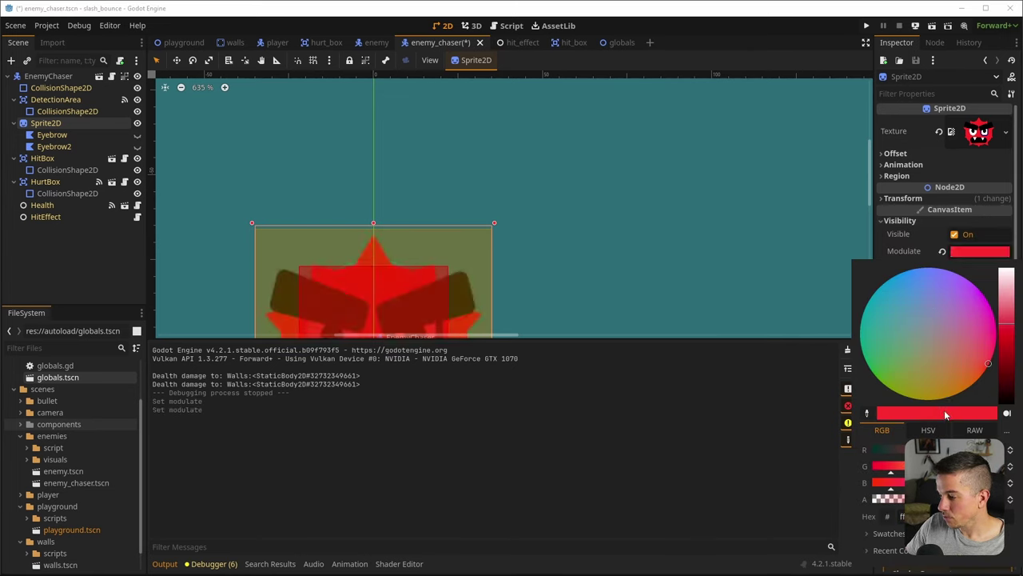
drag(998, 326, 1005, 272)
click(609, 244)
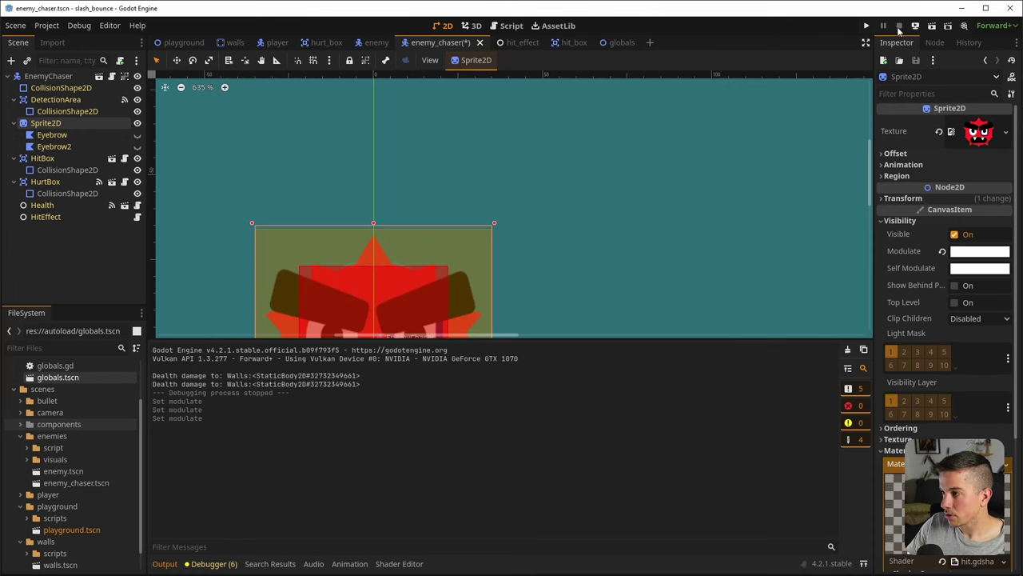
Run the game again, attack a chaser enemy to check its sprite colors, then close the game and collapse the output
key(F5)
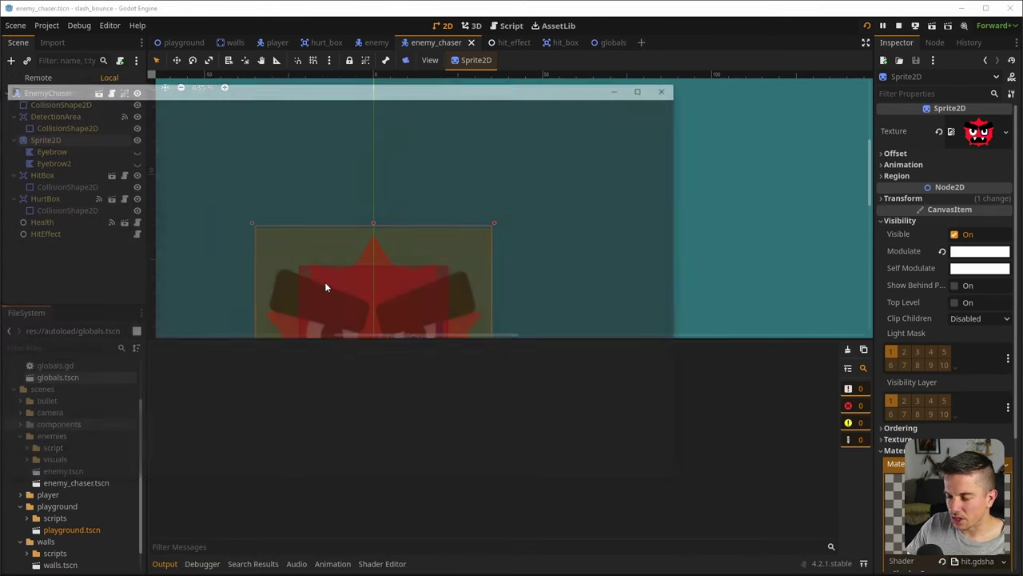
key(d)
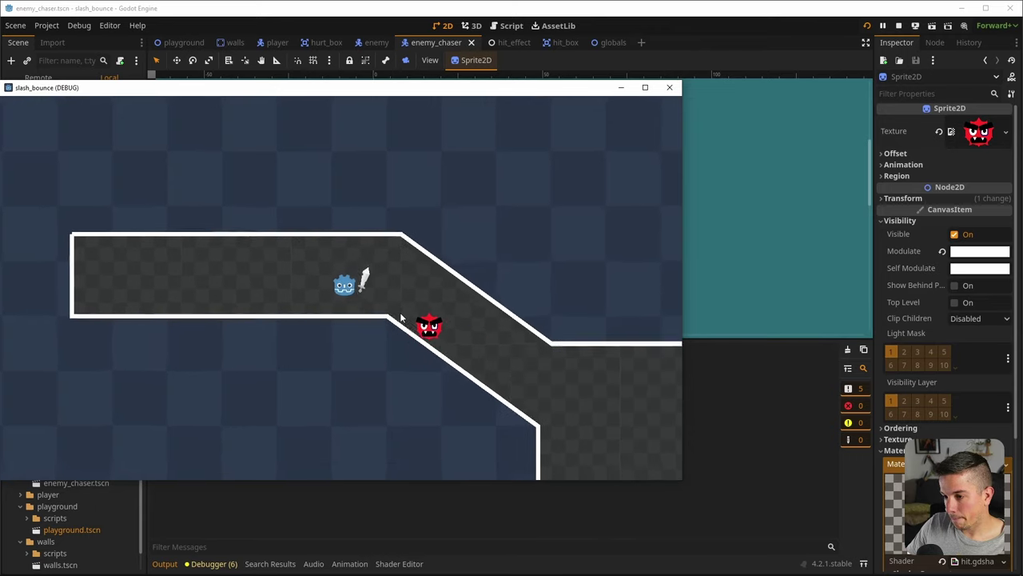
click(430, 365)
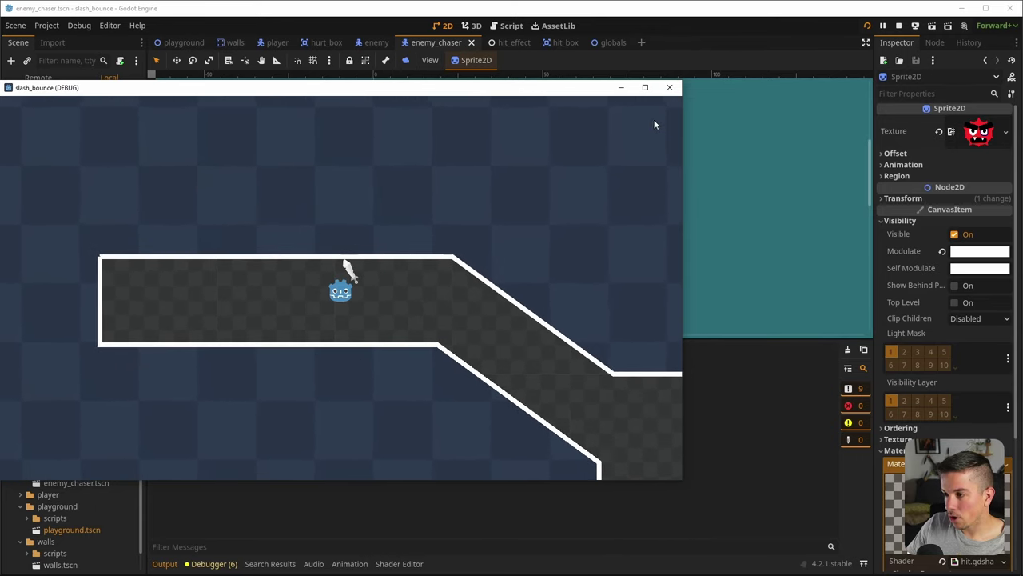
click(669, 87)
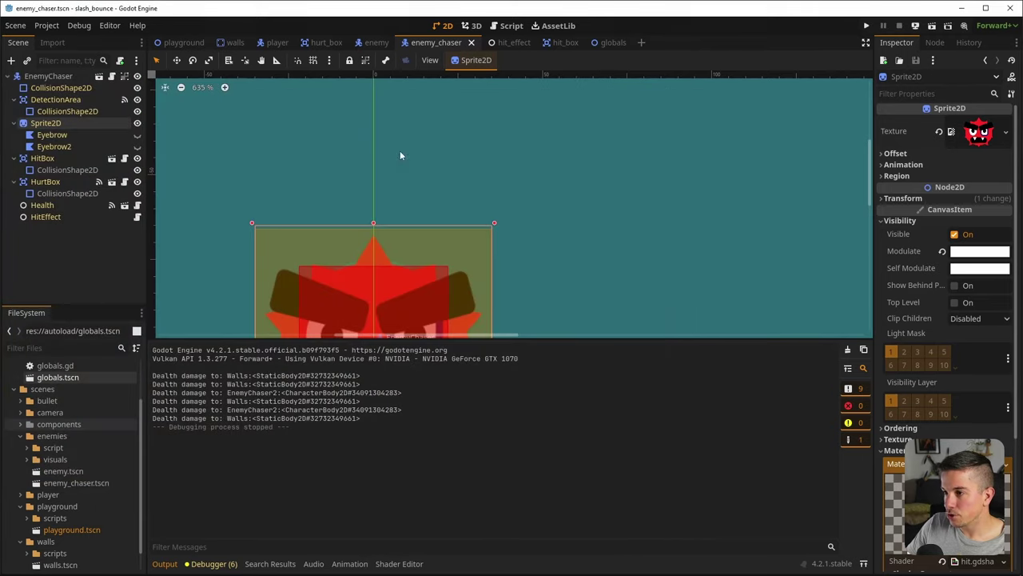
click(176, 563)
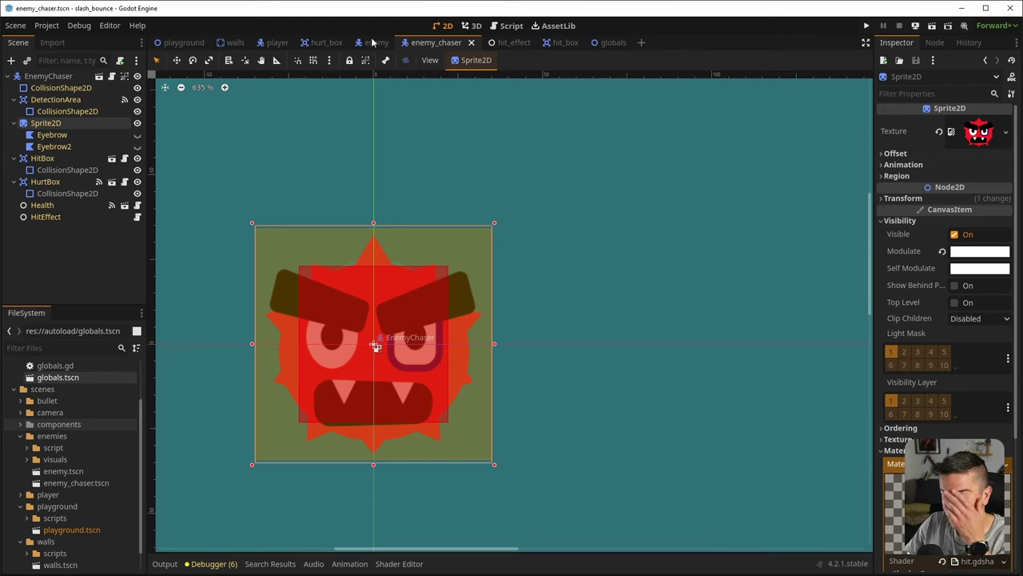
Add a GPUParticles2D child named MoveParticles to the Enemy root in the enemy scene and save
click(375, 43)
right_click(83, 81)
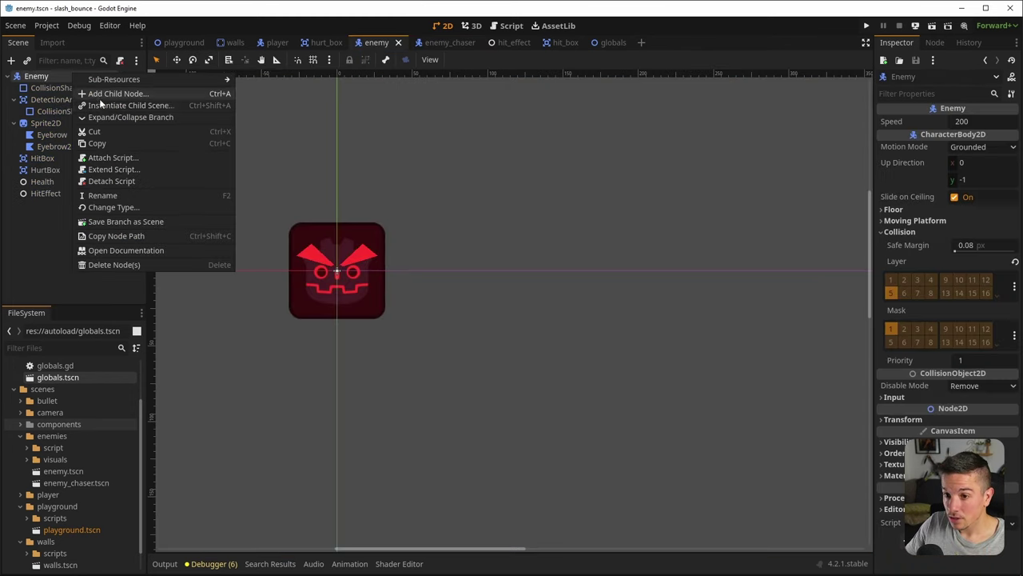
click(103, 93)
text(particles)
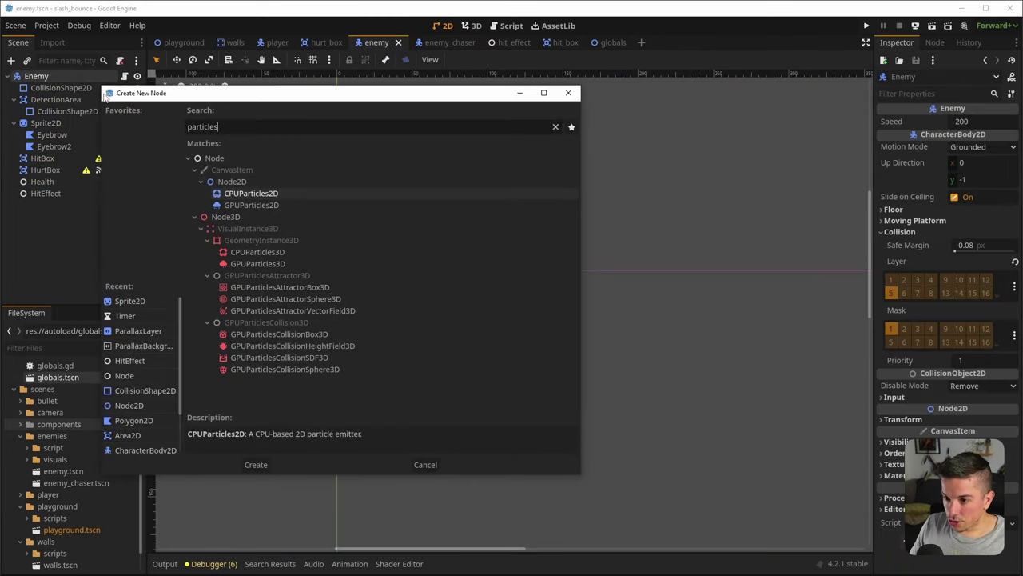
key(Down)
key(Return)
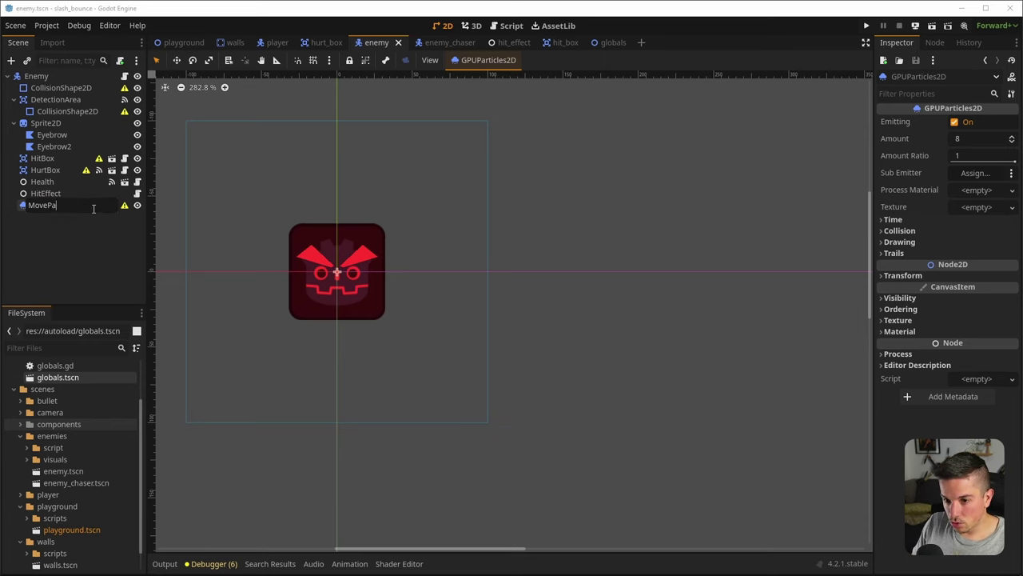
key(ctrl+s)
Add an AnimationPlayer child node to the Enemy root
right_click(50, 77)
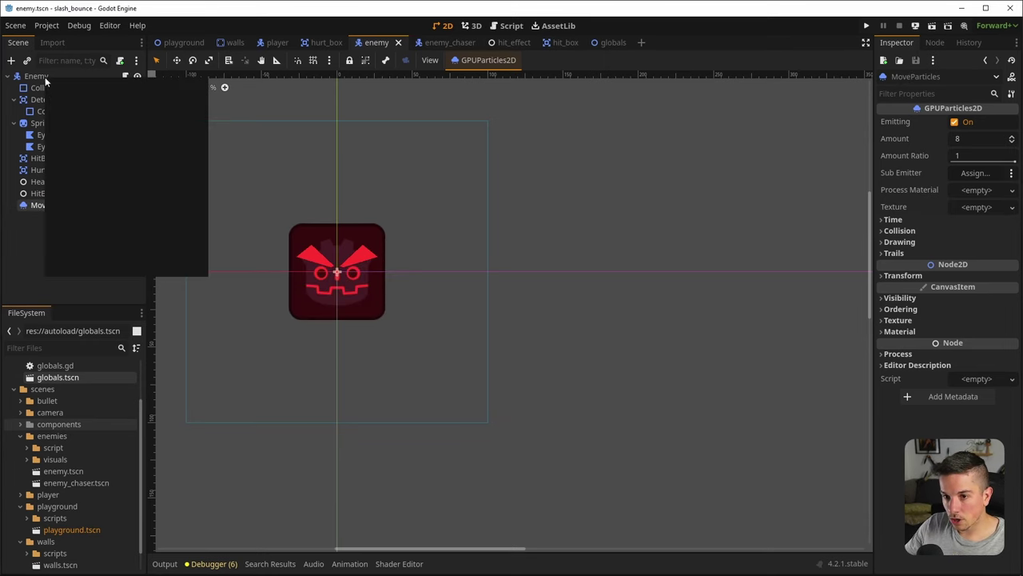
click(85, 97)
text(animat)
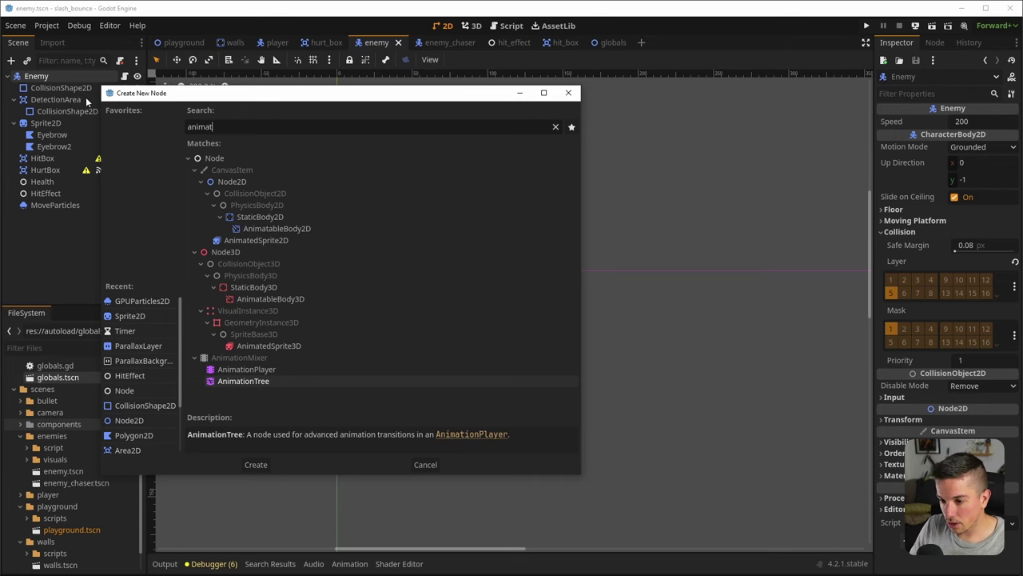
key(Up)
key(Return)
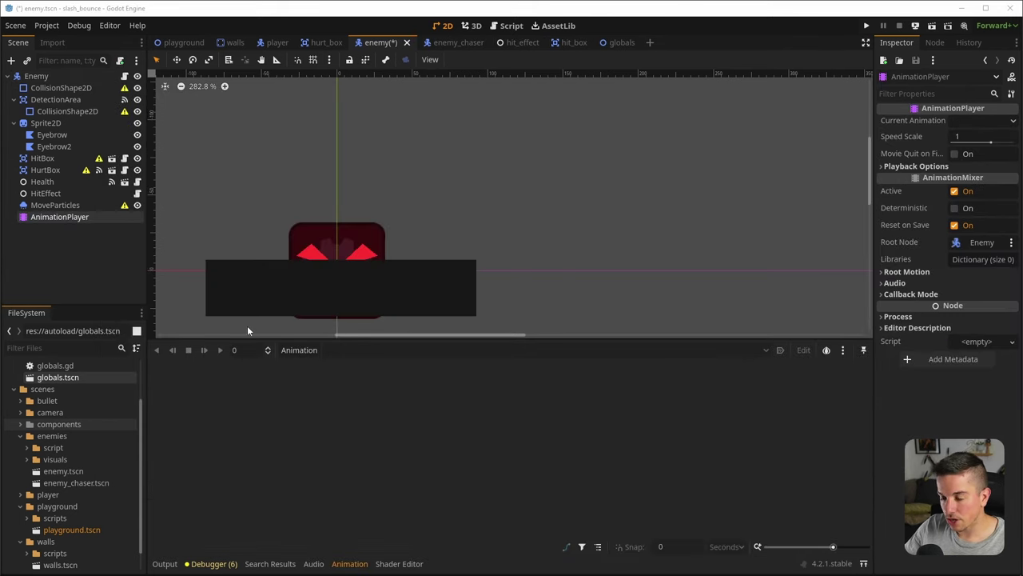
click(278, 42)
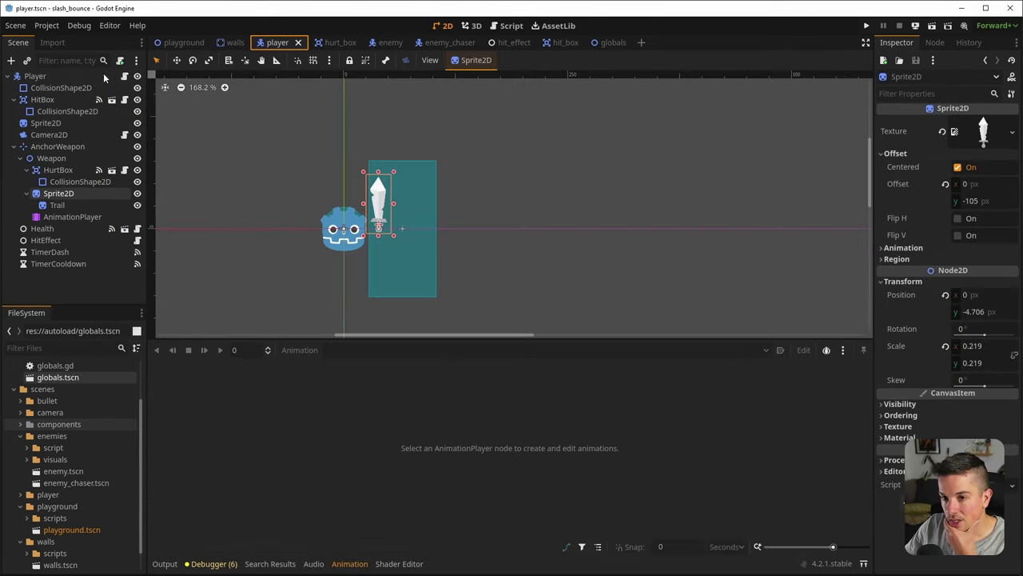
right_click(38, 77)
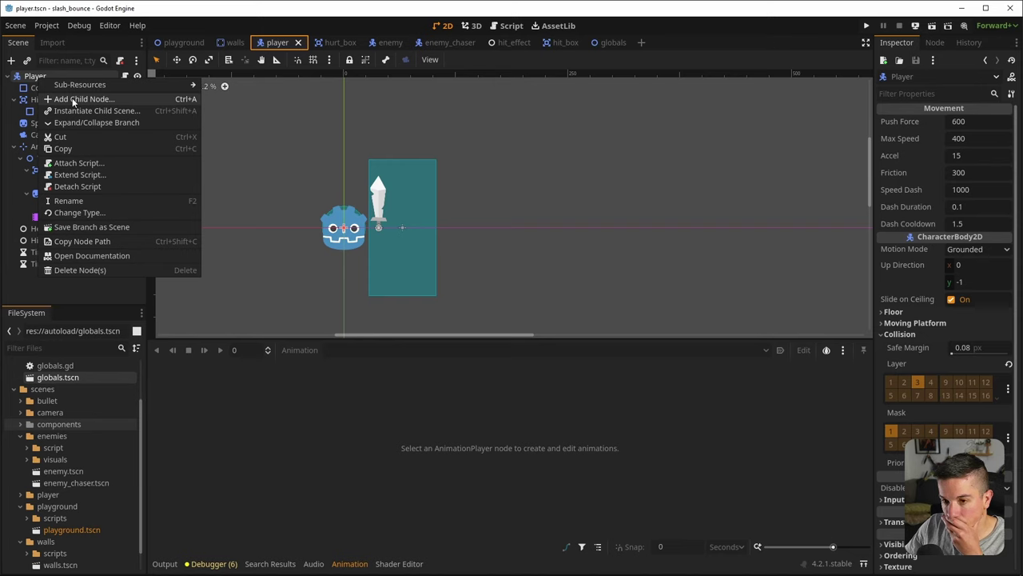
click(60, 290)
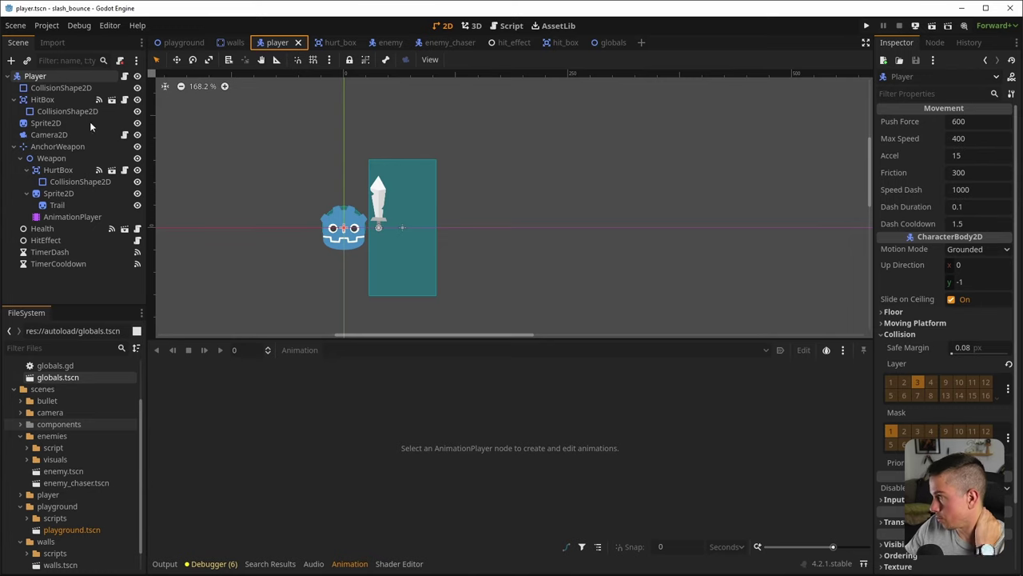
click(90, 299)
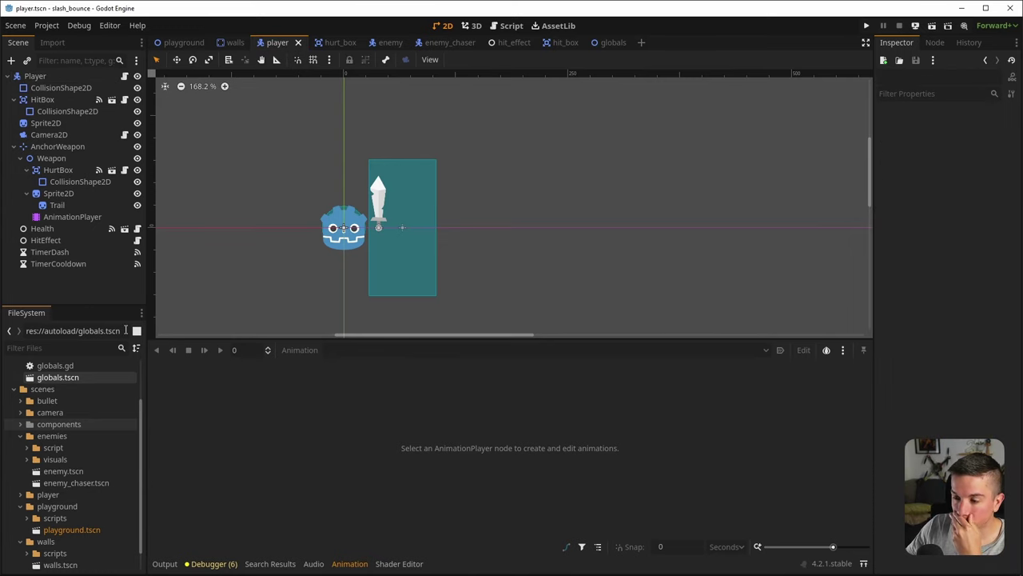
click(166, 564)
click(166, 564)
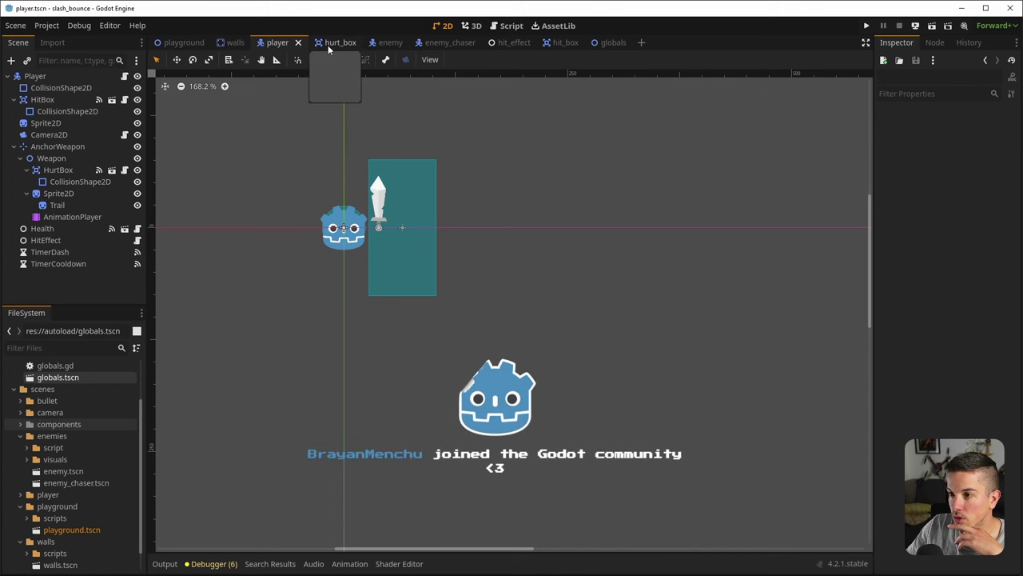
Run the enemy scene on its own and inspect the enemy enlarged by overriding the game camera with the editor view
click(377, 43)
scroll(347, 303, up, 3)
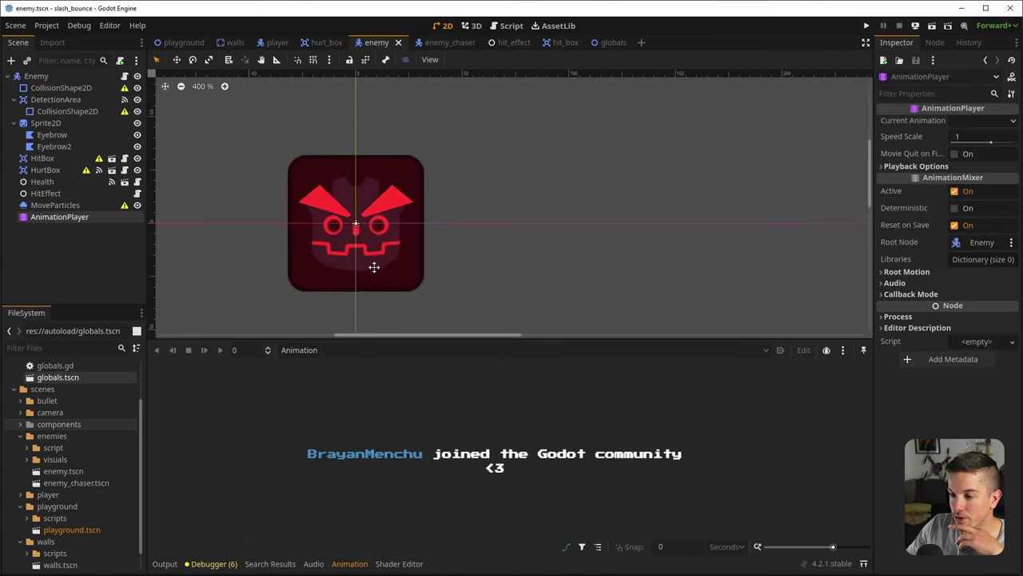
click(164, 564)
middle_drag(384, 280, 399, 295)
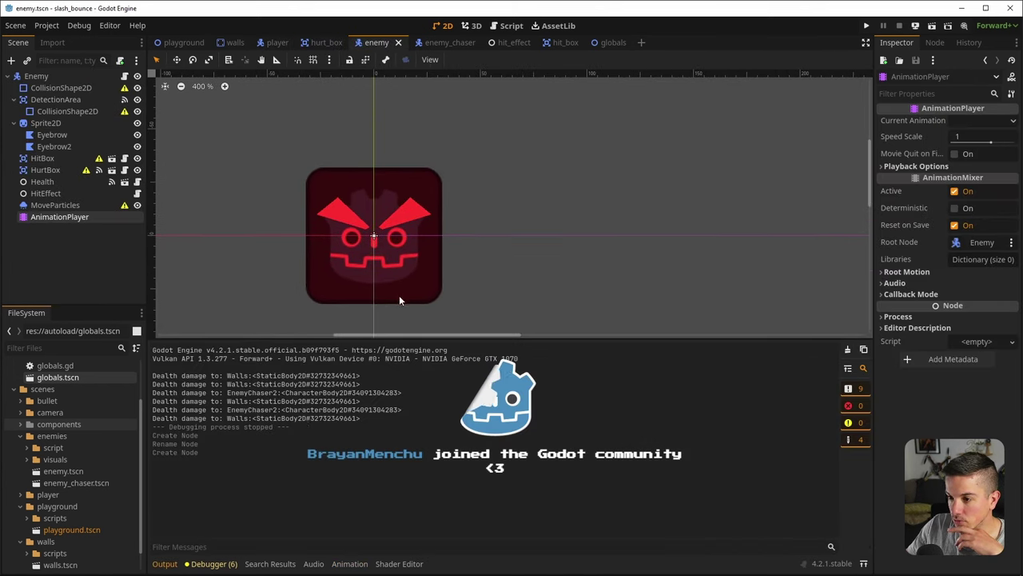
click(165, 564)
click(931, 25)
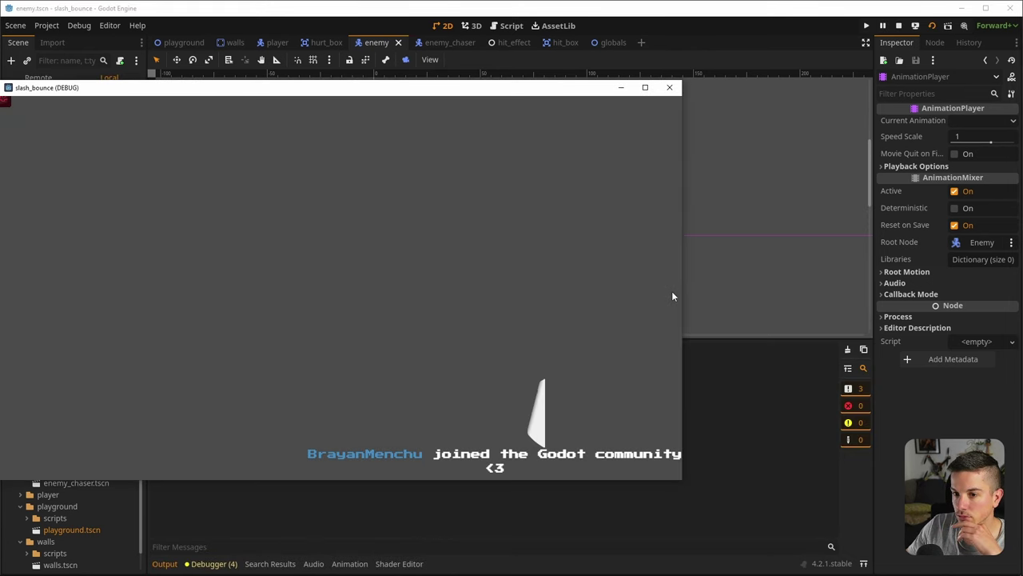
key(F8)
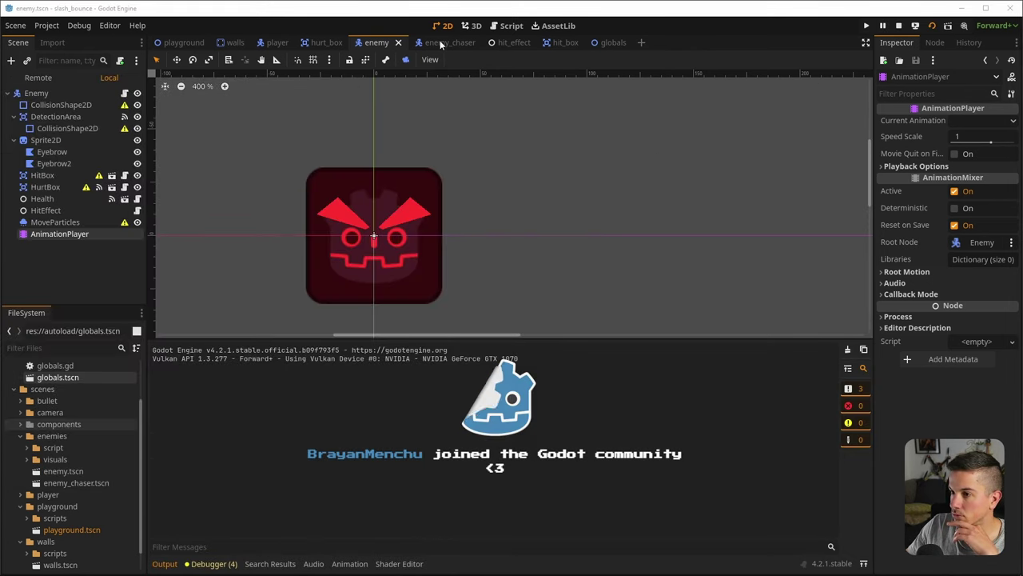
key(F6)
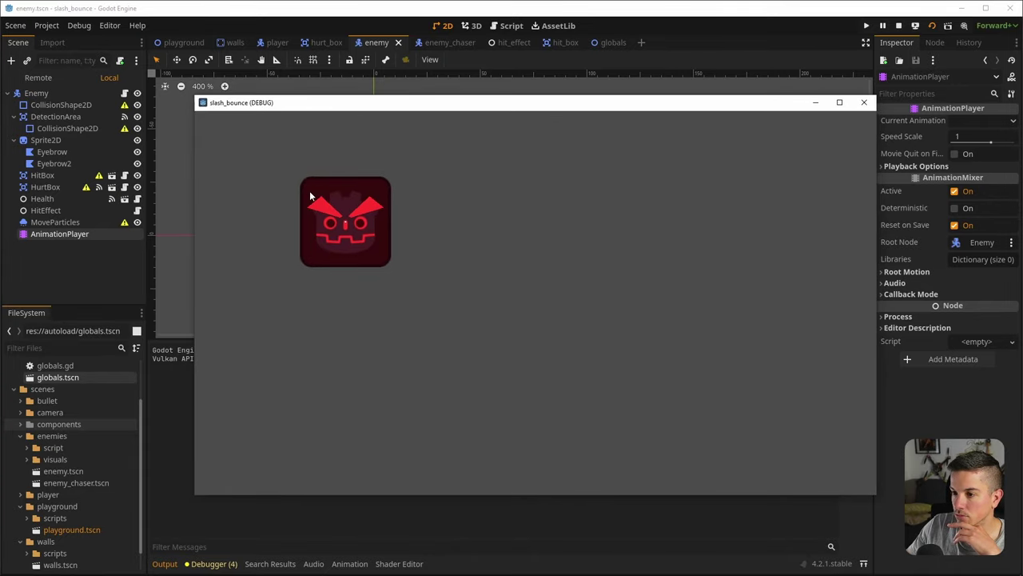
key(F8)
scroll(343, 227, up, 6)
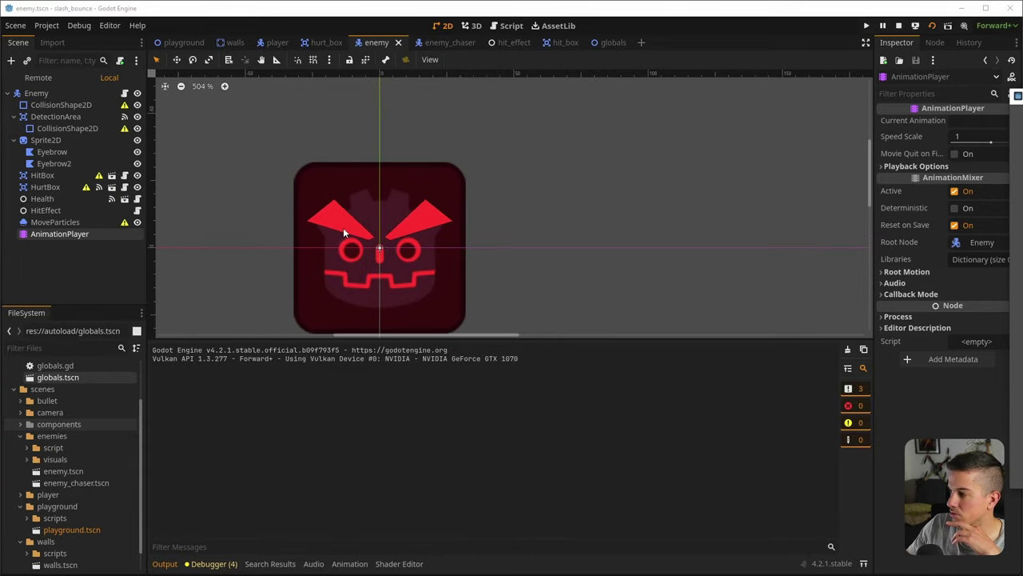
key(F6)
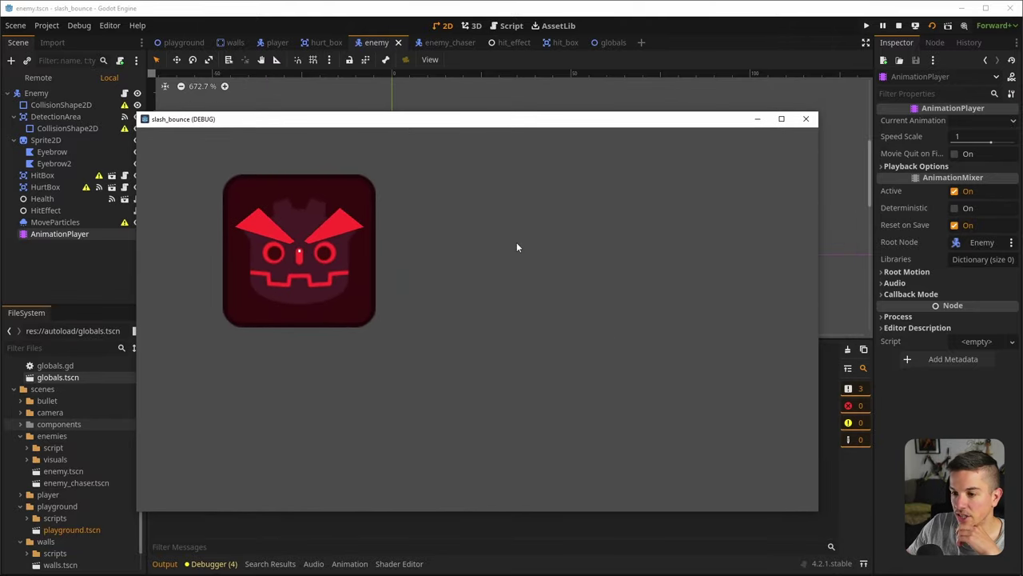
Hide the MoveParticles node, capture a screen snip of the enemy in the running game, and close the game
key(super+shift+s)
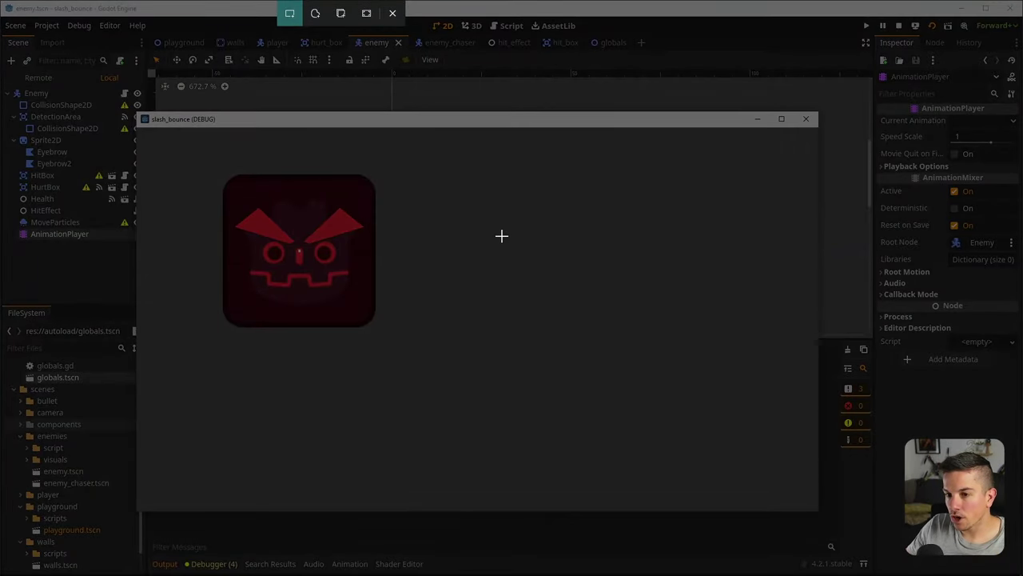
key(Escape)
key(alt+F4)
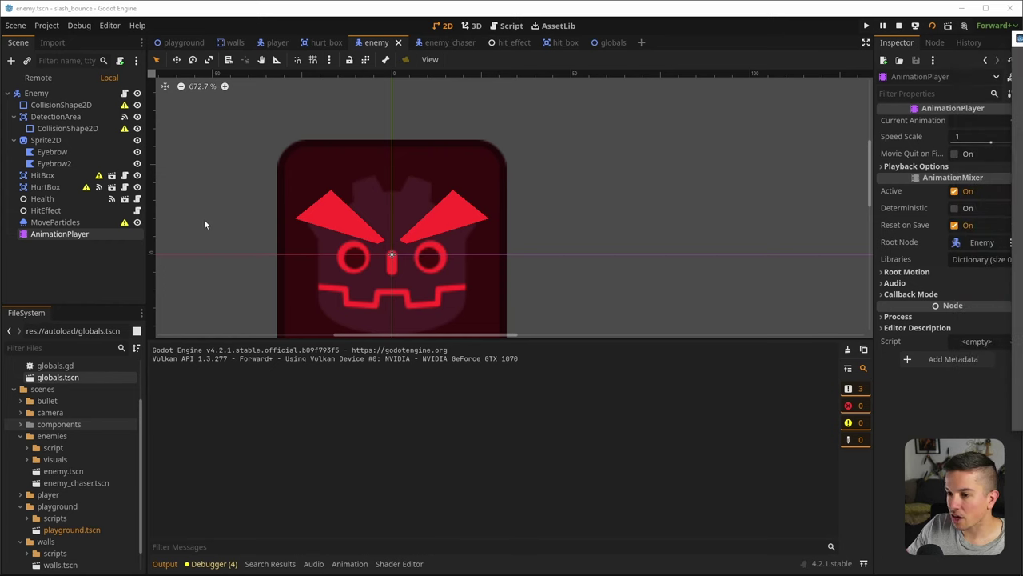
click(138, 223)
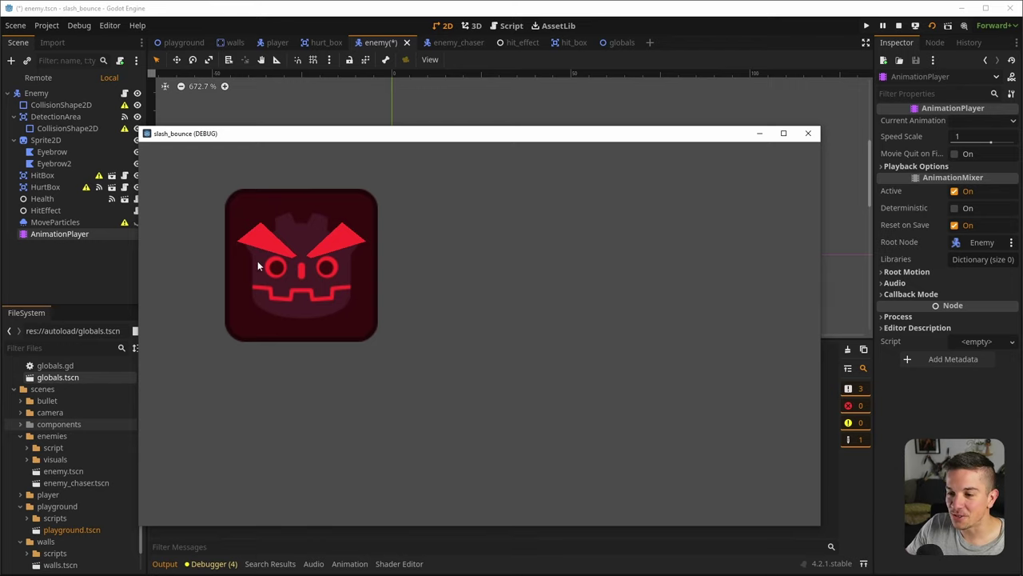
key(super+shift+s)
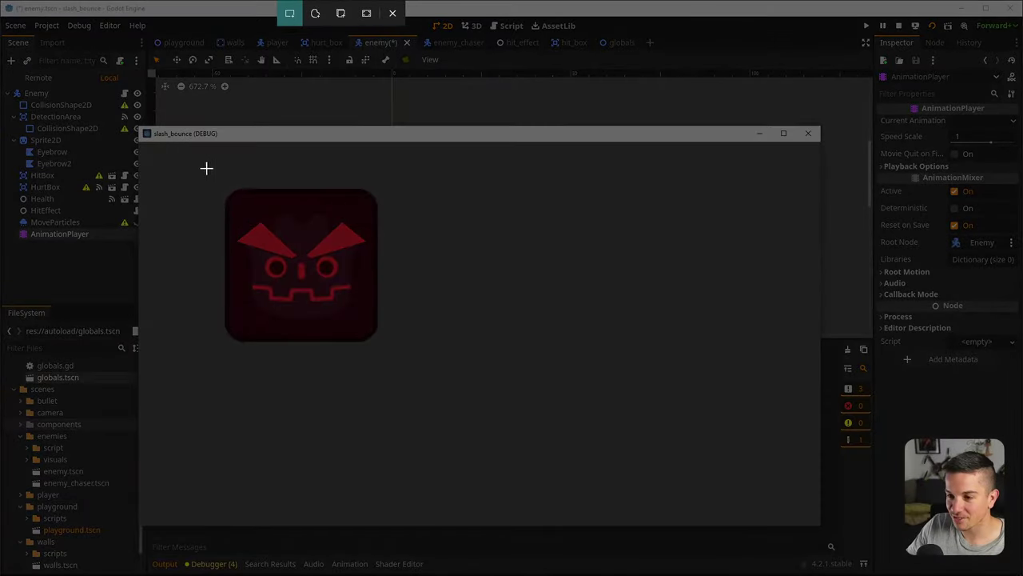
drag(191, 152, 411, 372)
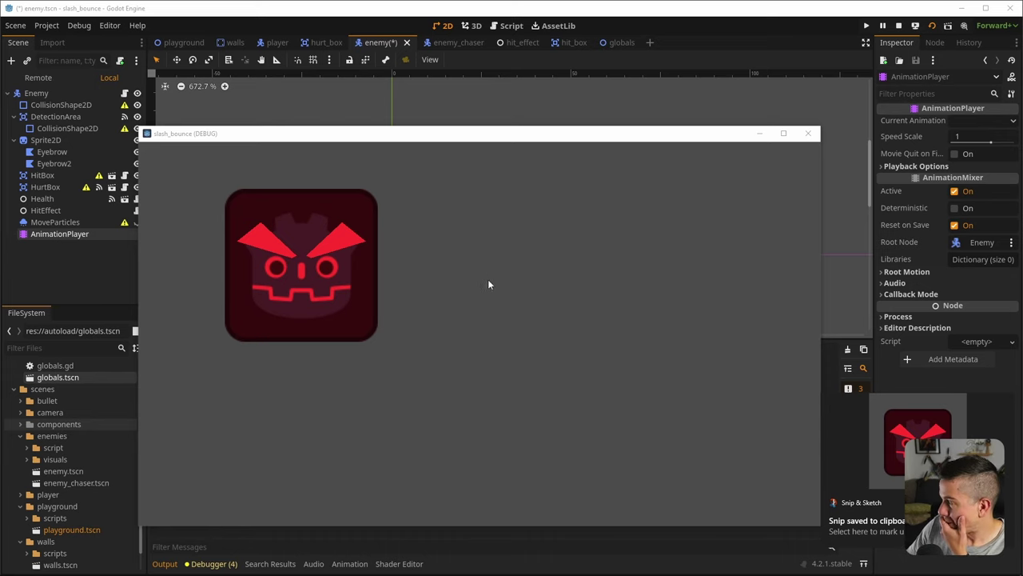
click(807, 134)
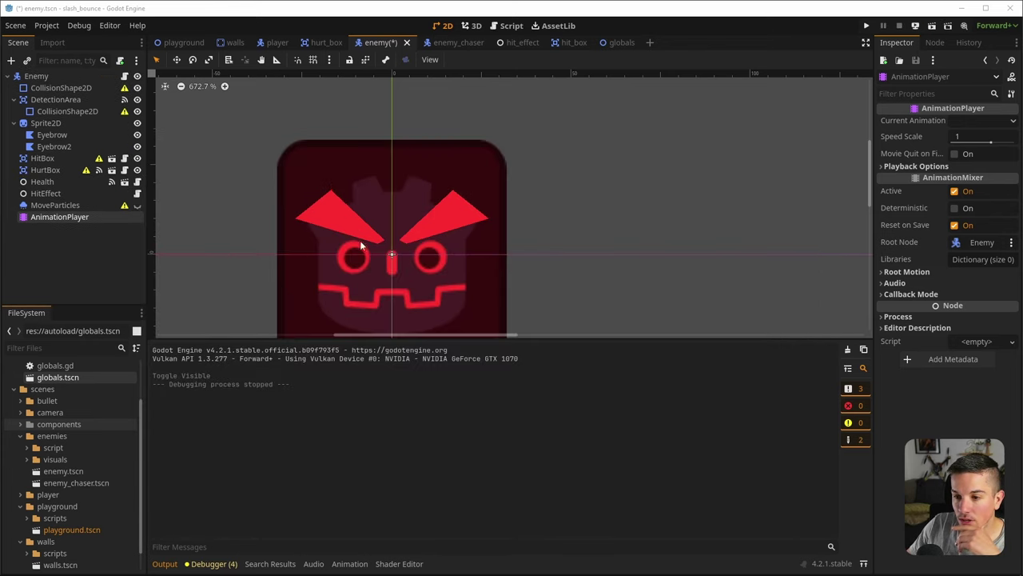
Save the enemy scene and collapse the output
click(112, 263)
scroll(351, 256, down, 3)
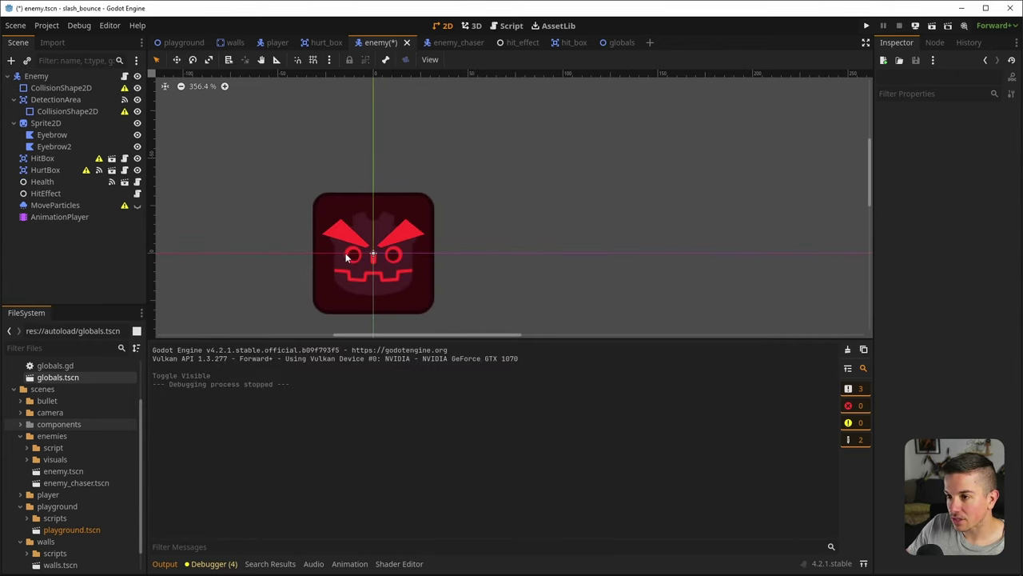
key(ctrl+s)
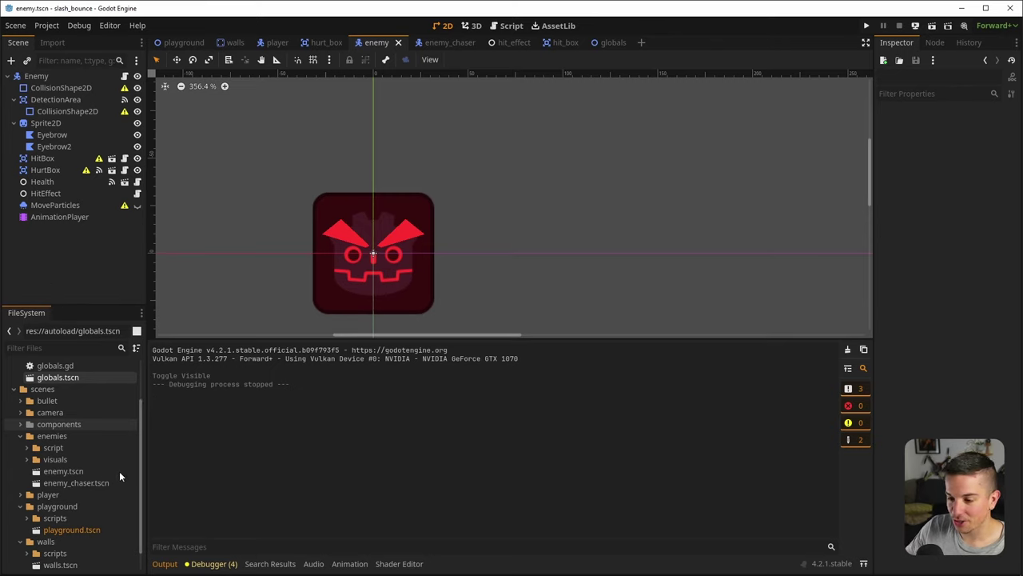
click(165, 564)
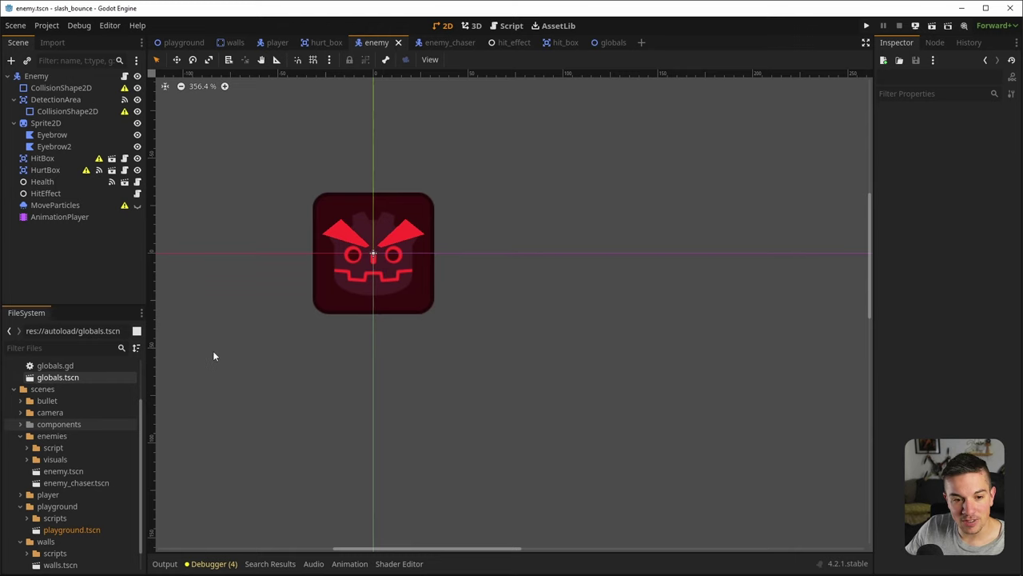
scroll(367, 248, up, 3)
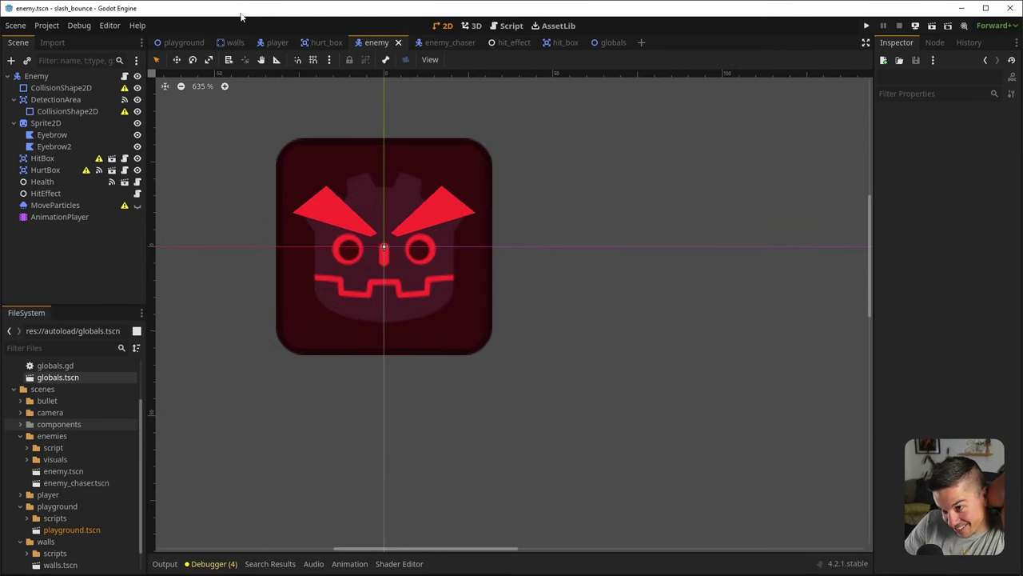
Look through the open hurt_box, enemy, hit_box, walls, enemy_chaser and hit_effect scenes
click(324, 42)
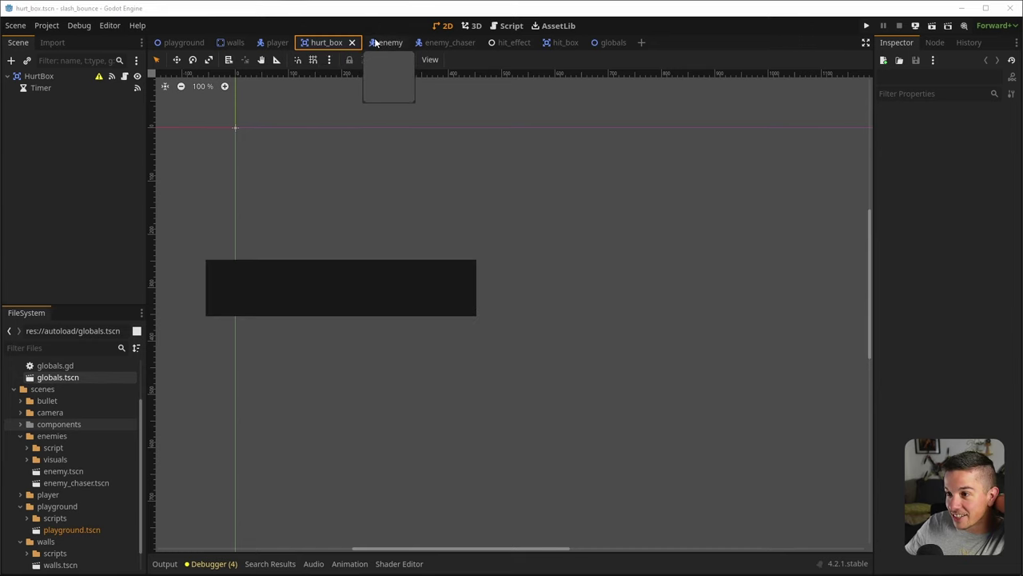
click(376, 42)
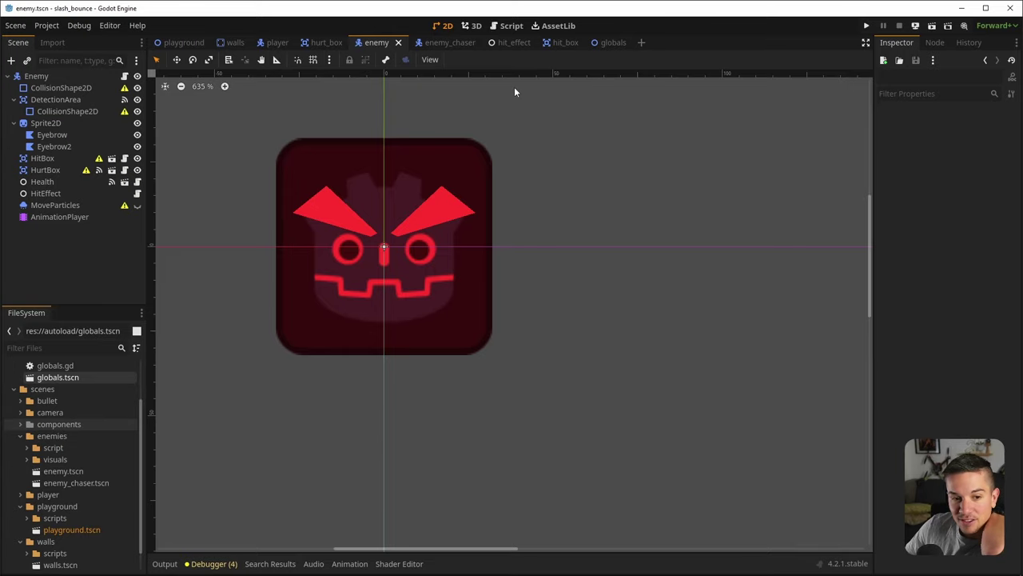
click(563, 43)
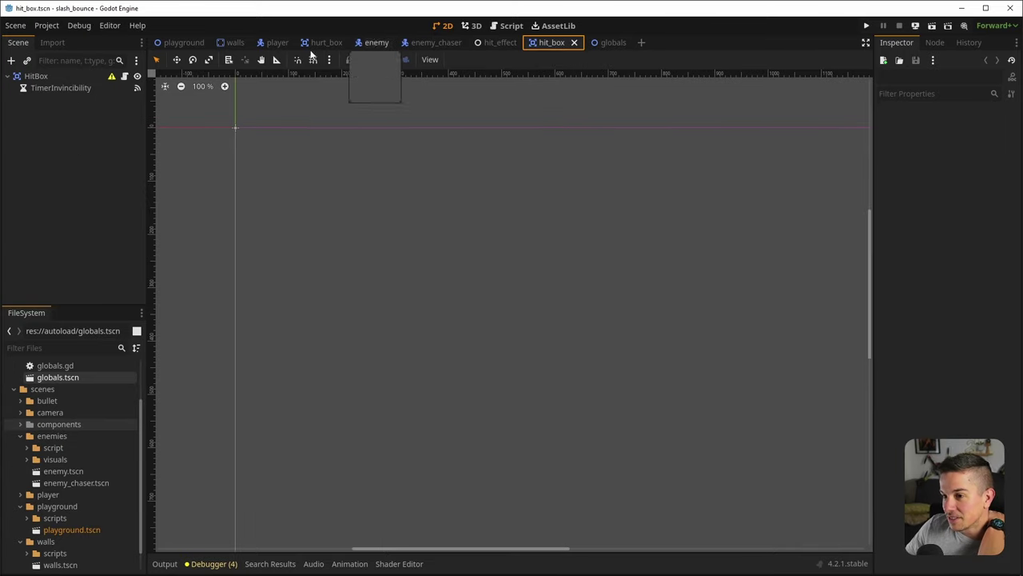
click(180, 42)
click(236, 42)
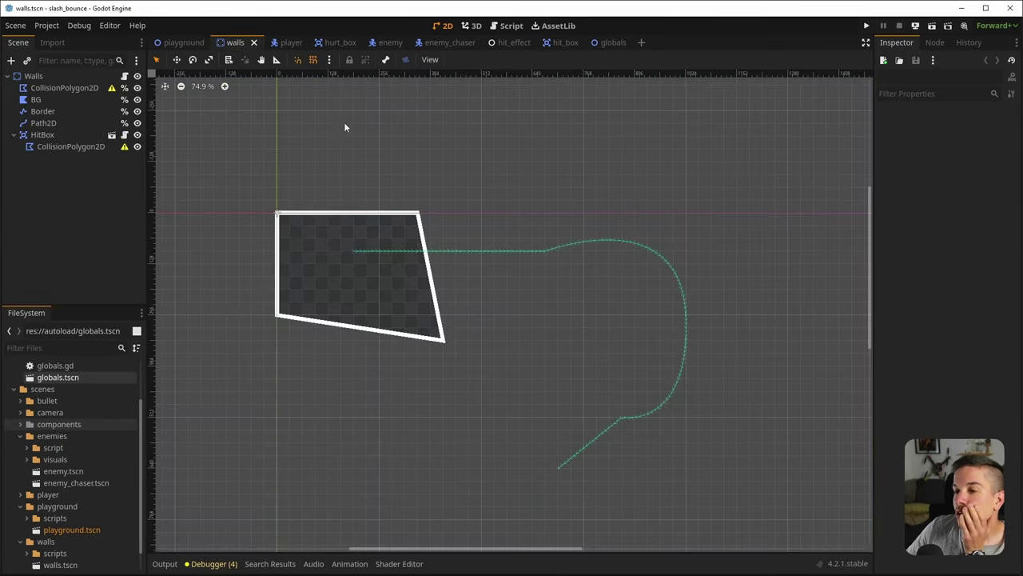
click(333, 42)
click(382, 42)
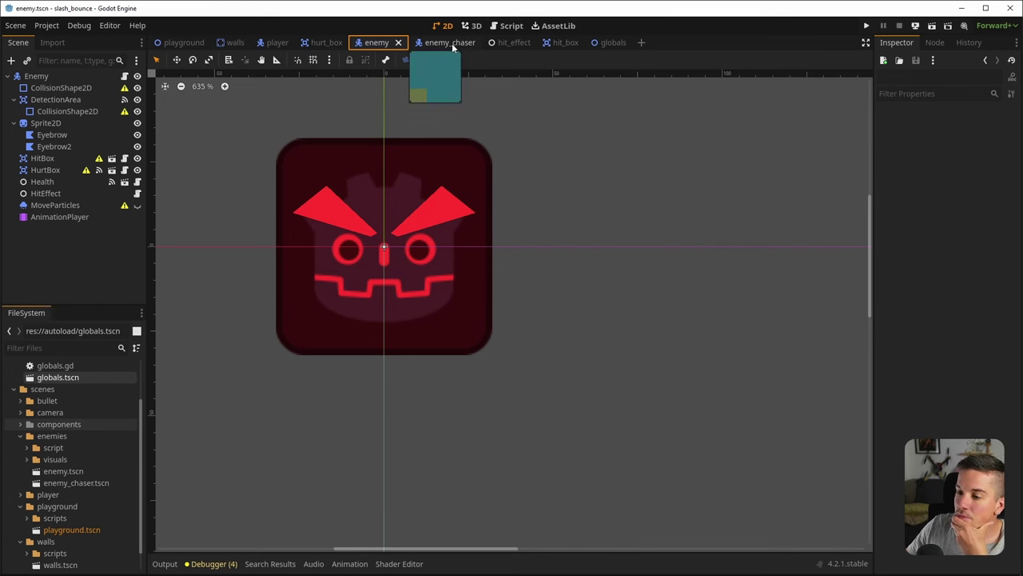
click(451, 43)
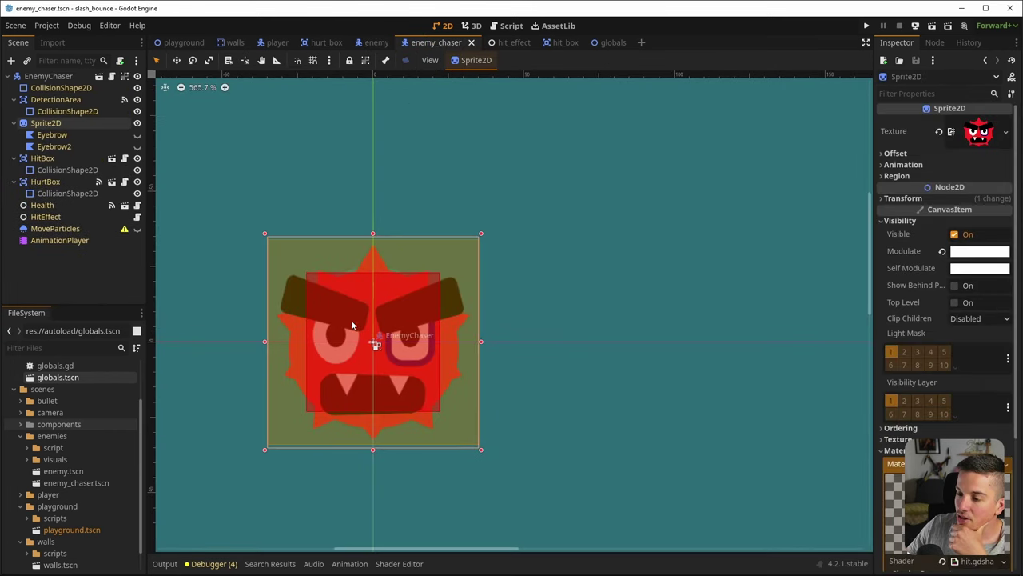
click(510, 43)
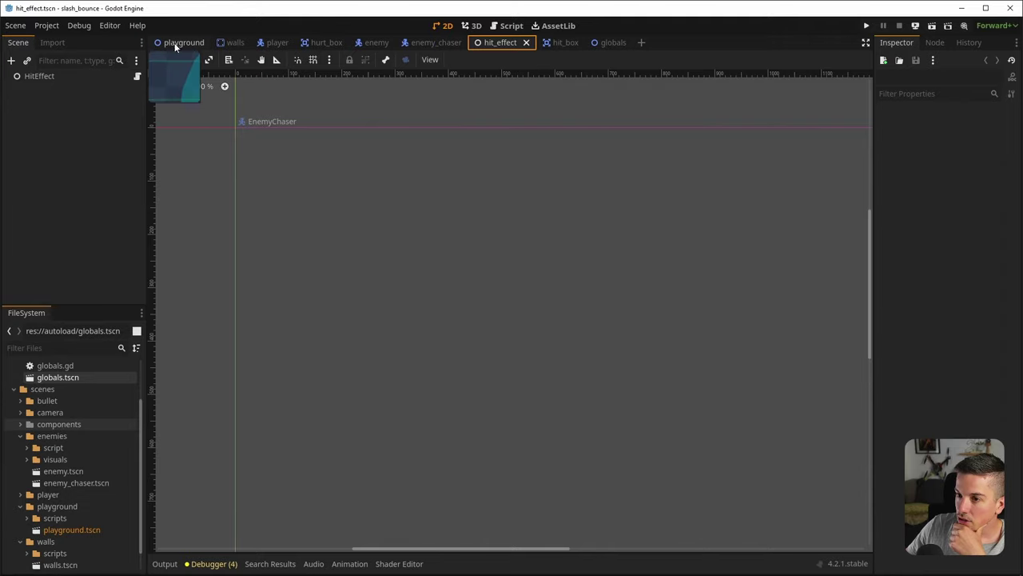
Open the player scene and add a GPUParticles2D node named HitDustParticles as a child of the Player root
click(276, 43)
right_click(45, 80)
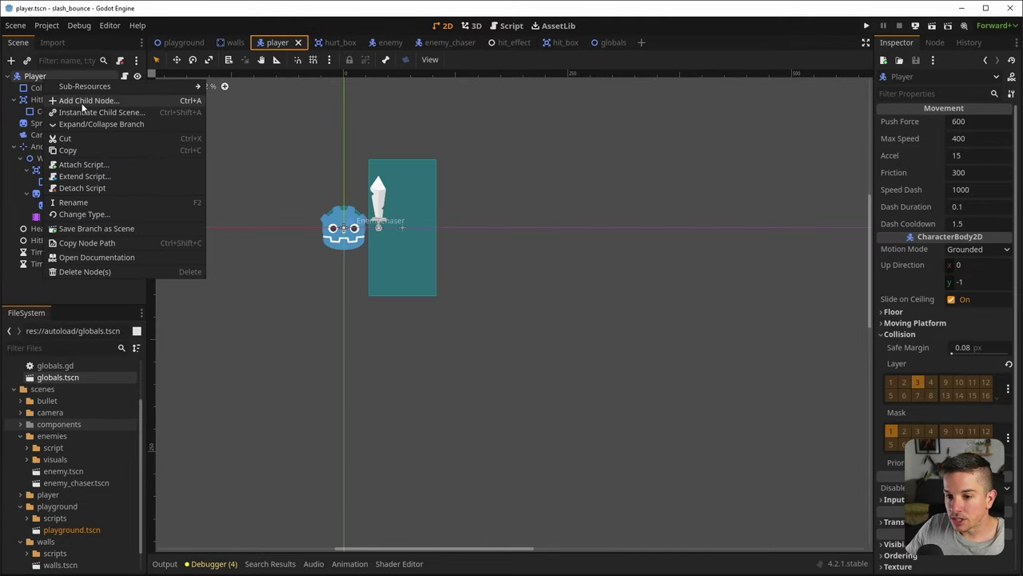
click(73, 102)
text(partciles)
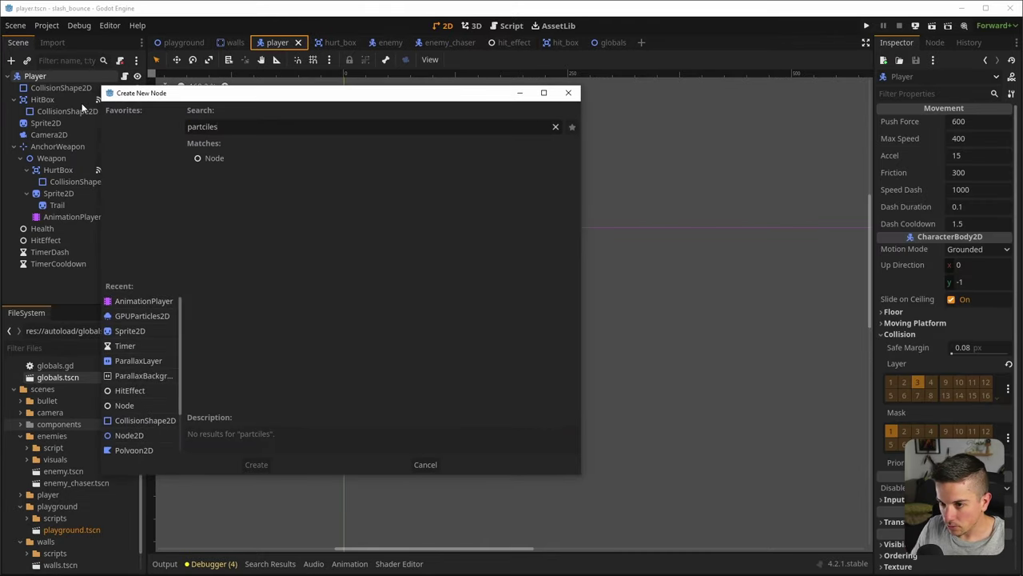
text(gpu)
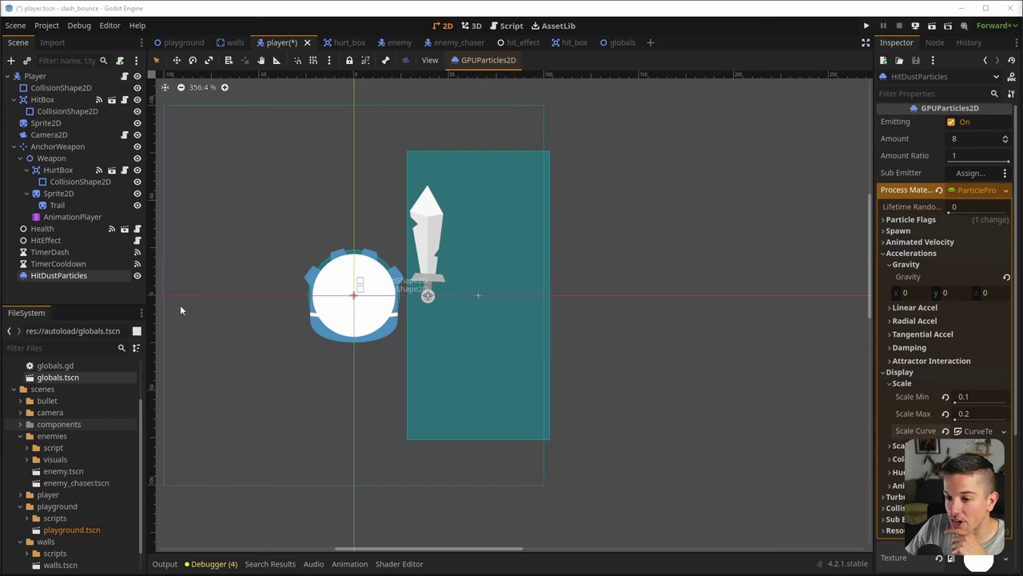
click(99, 290)
click(84, 276)
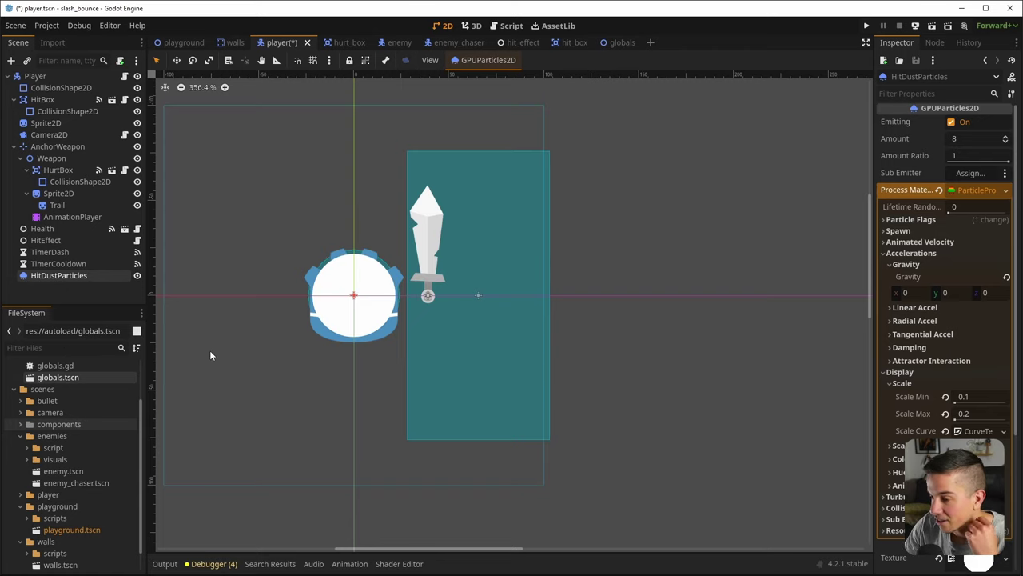
click(116, 301)
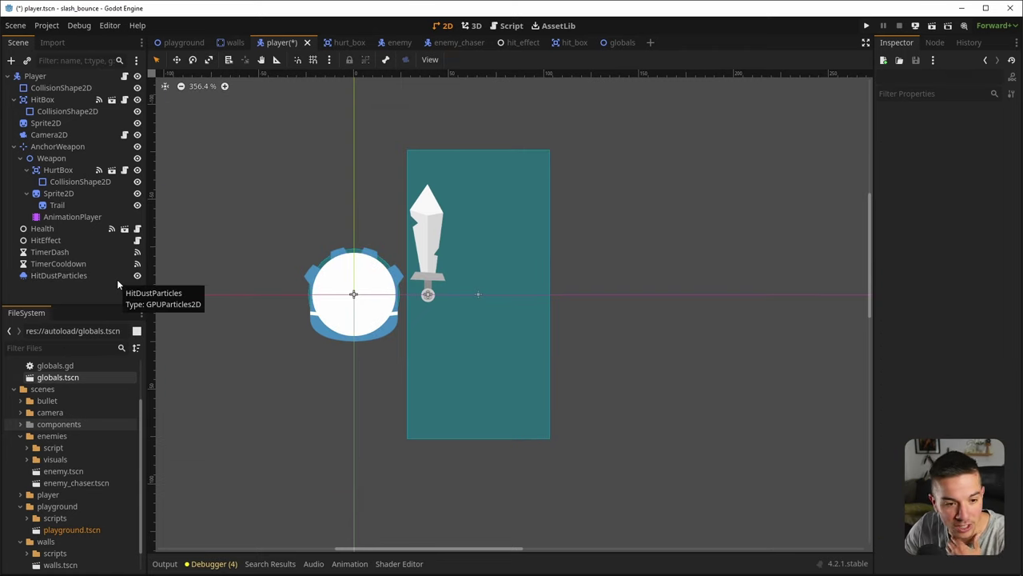
Collapse the Gravity and Scale settings of HitDustParticles, reveal its spawn Velocity settings, and widen the property area
click(72, 280)
scroll(327, 314, up, 3)
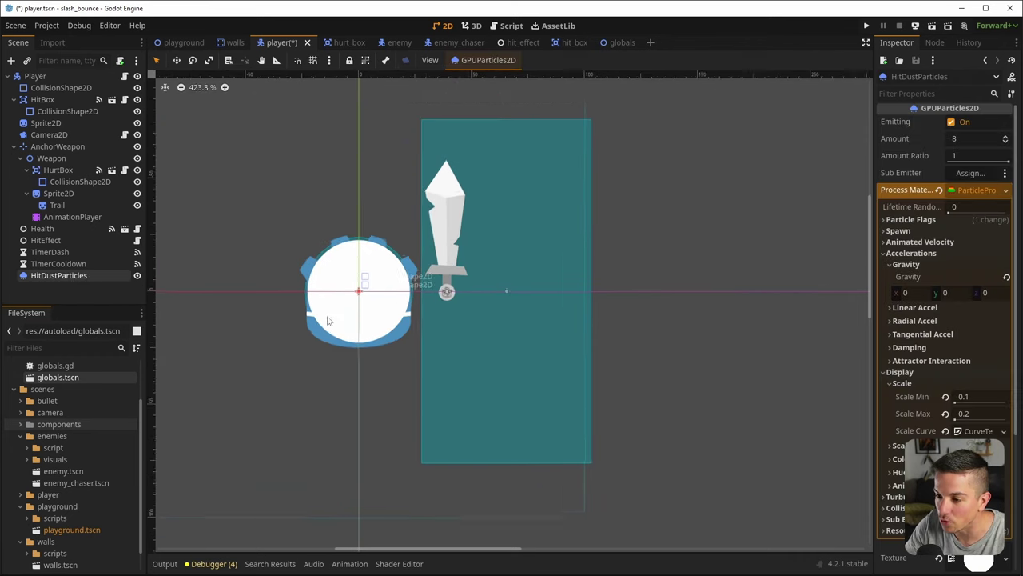
click(902, 266)
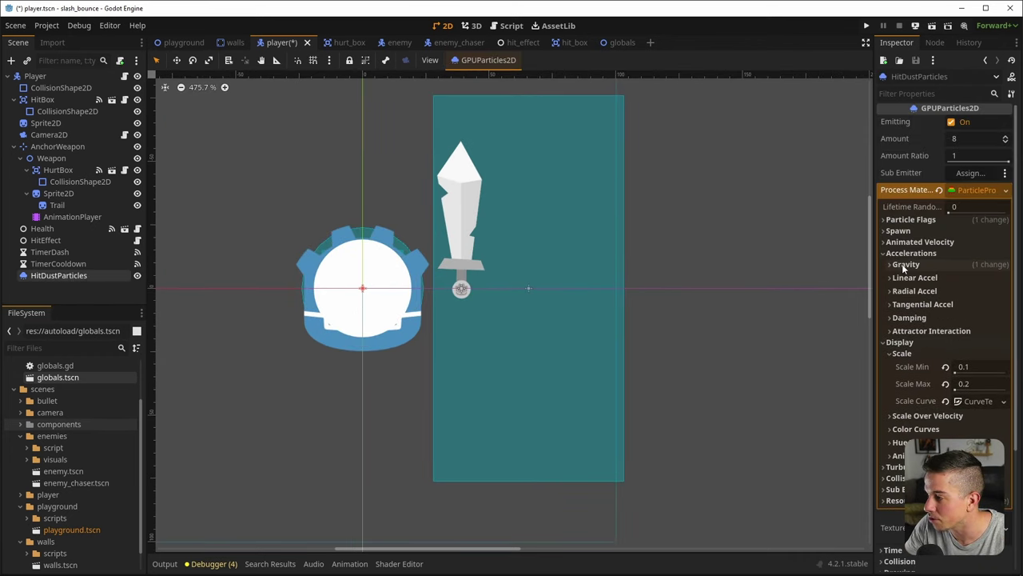
click(892, 354)
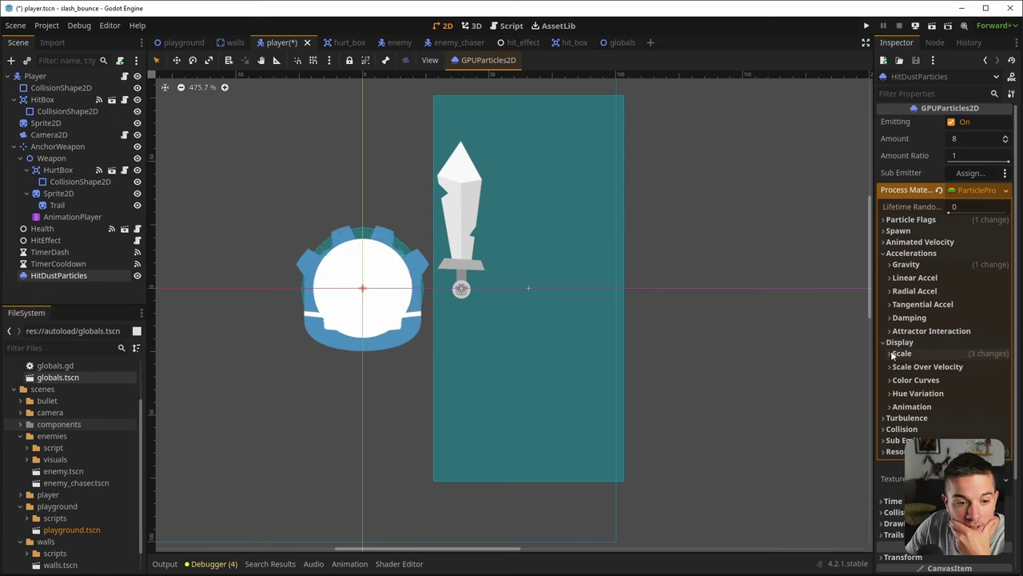
click(885, 231)
click(894, 243)
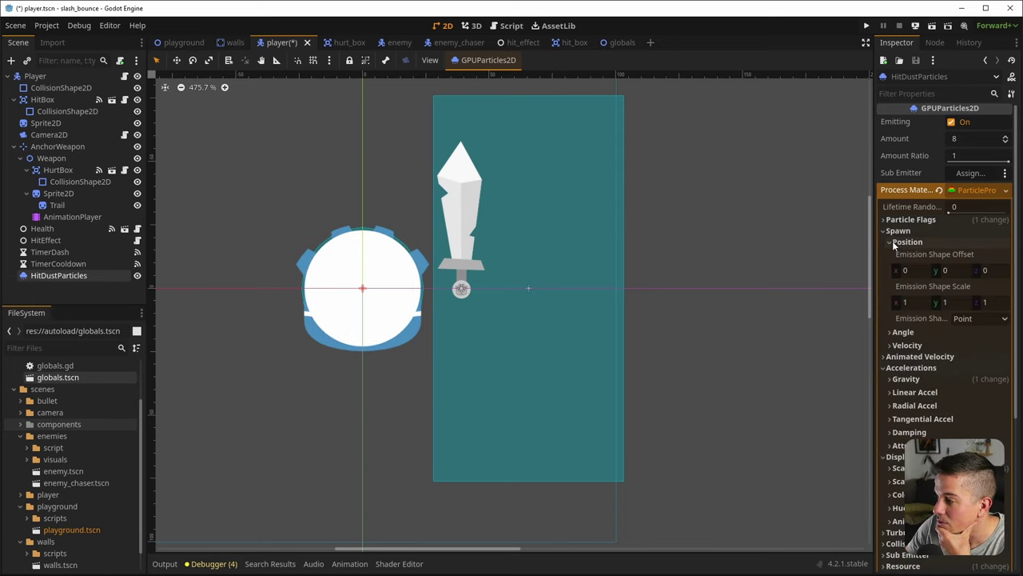
click(895, 243)
click(904, 269)
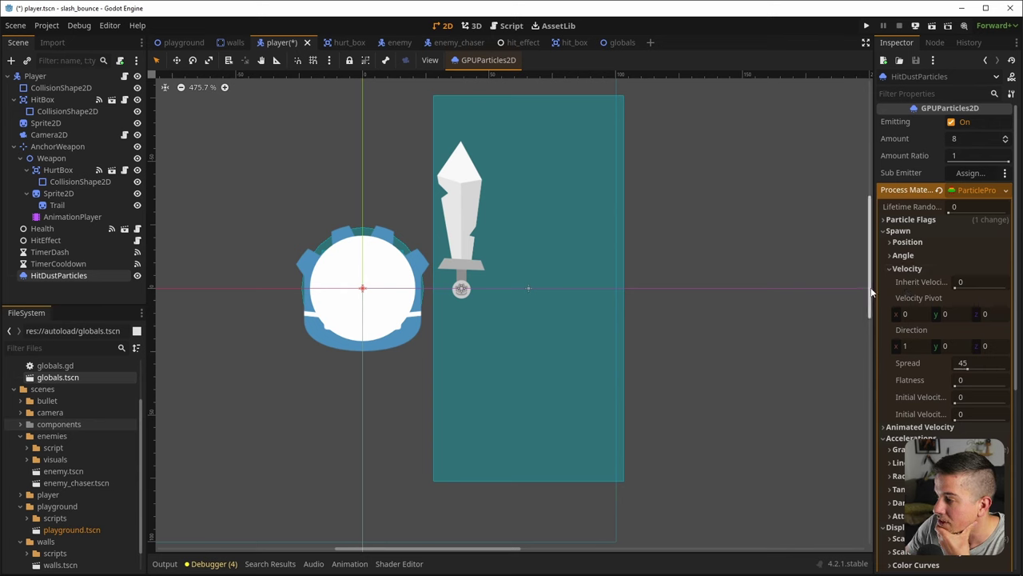
drag(871, 292, 820, 293)
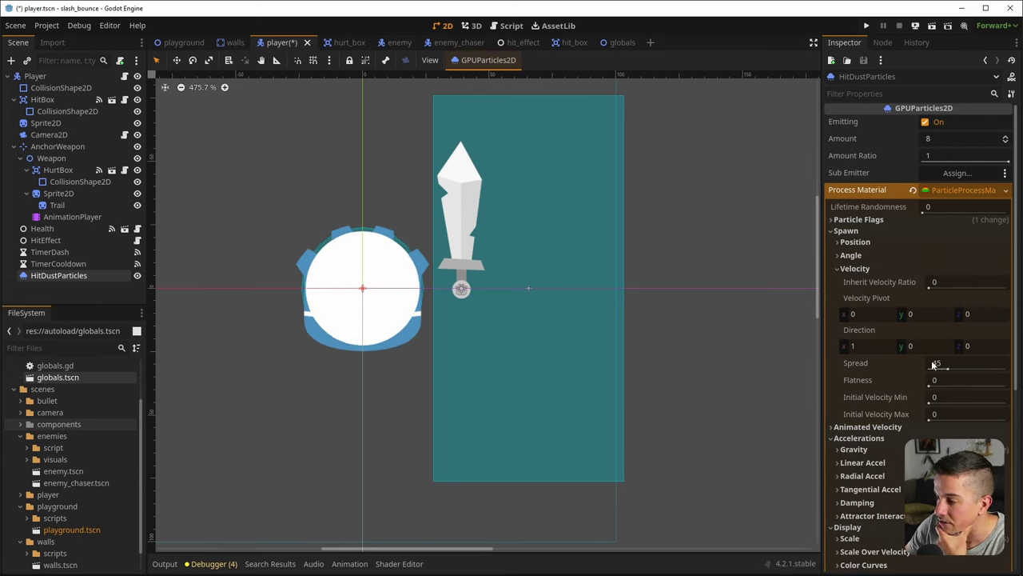
Set the particles' Initial Velocity Min to about 196 and Initial Velocity Max to about 271
drag(942, 402, 999, 402)
scroll(604, 361, down, 3)
scroll(607, 363, down, 3)
middle_drag(609, 365, 434, 348)
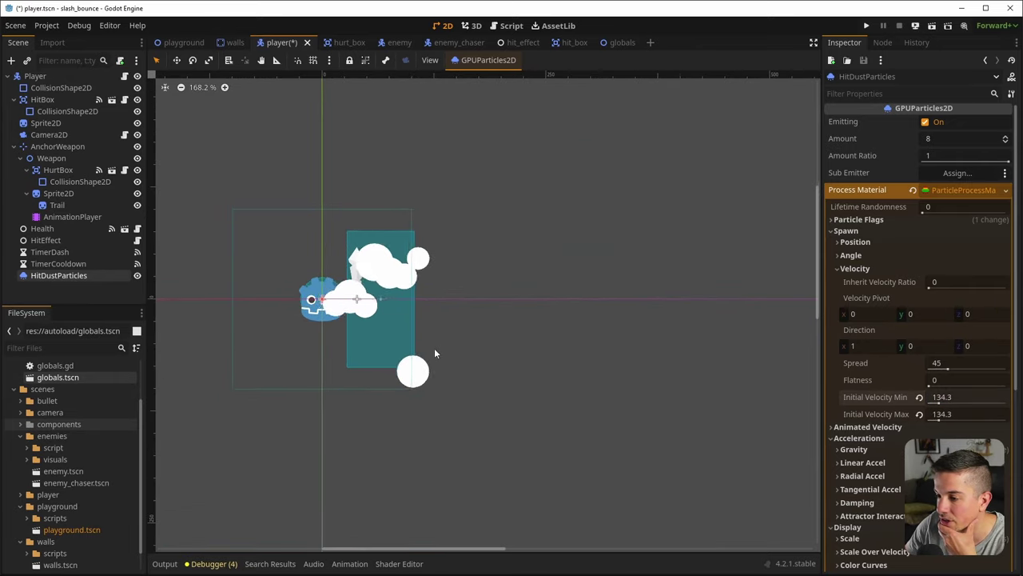
scroll(416, 352, up, 2)
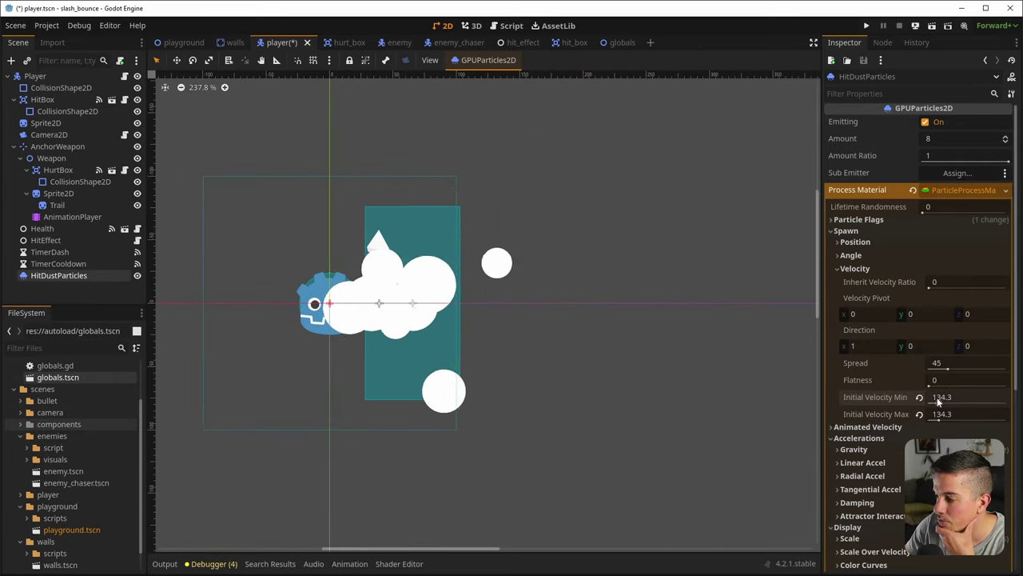
drag(939, 402, 948, 404)
drag(940, 419, 952, 419)
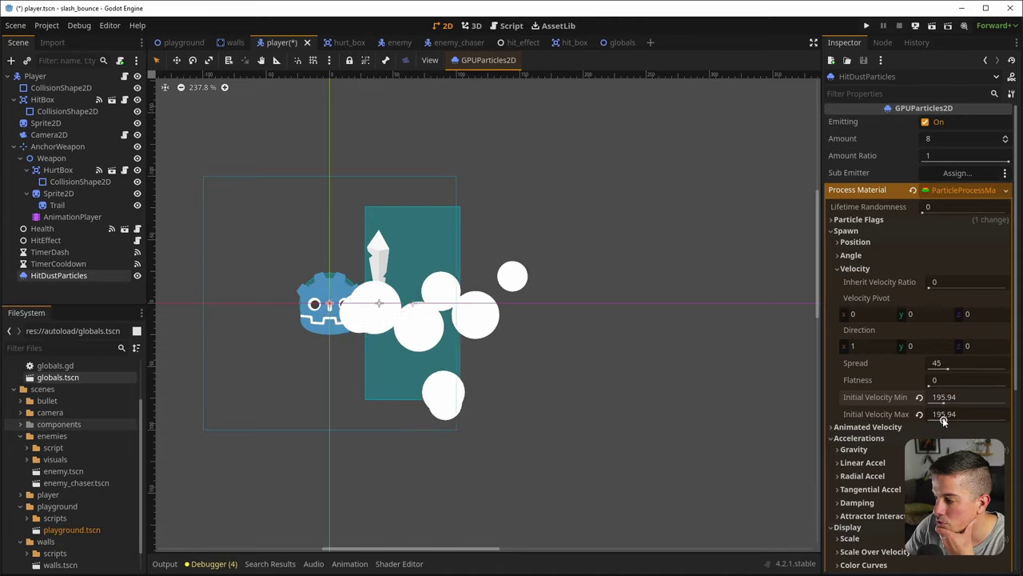
Set the HitDustParticles amount to 31 and save the player scene
click(940, 138)
text(31)
key(Return)
key(ctrl+s)
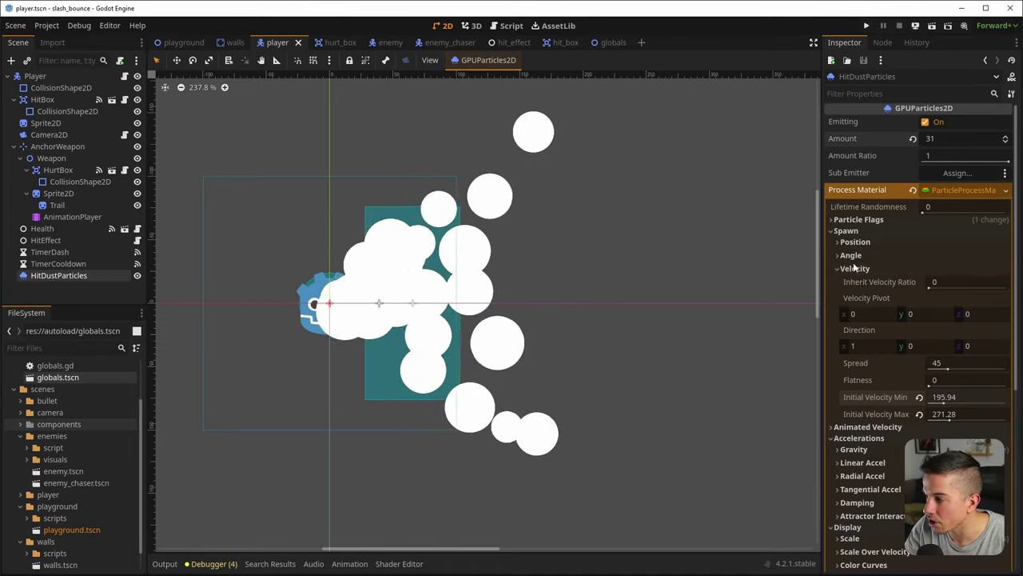
Set the damping of HitDustParticles to a minimum of 150 and a maximum of 200
click(849, 269)
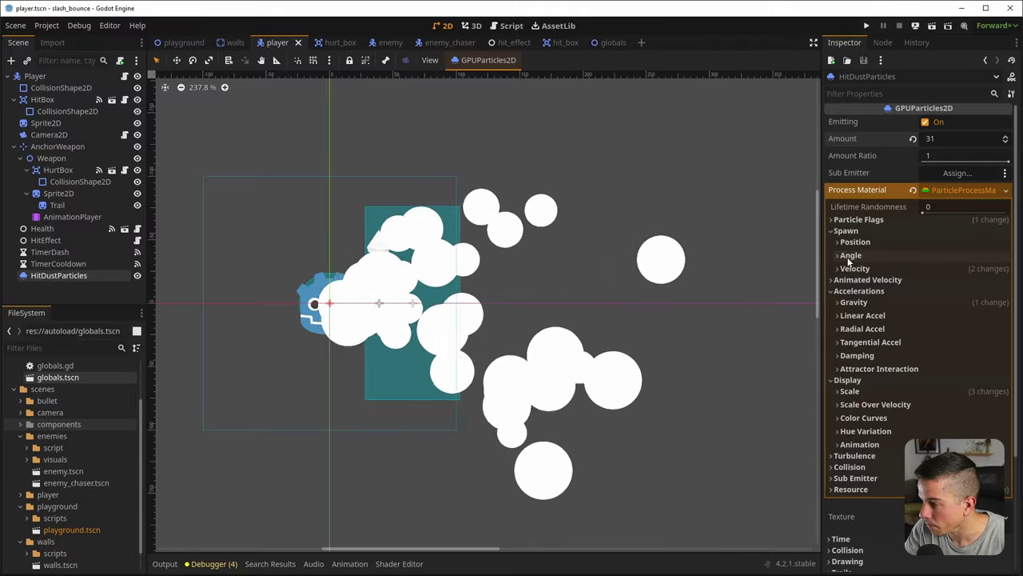
click(850, 256)
click(850, 257)
click(856, 355)
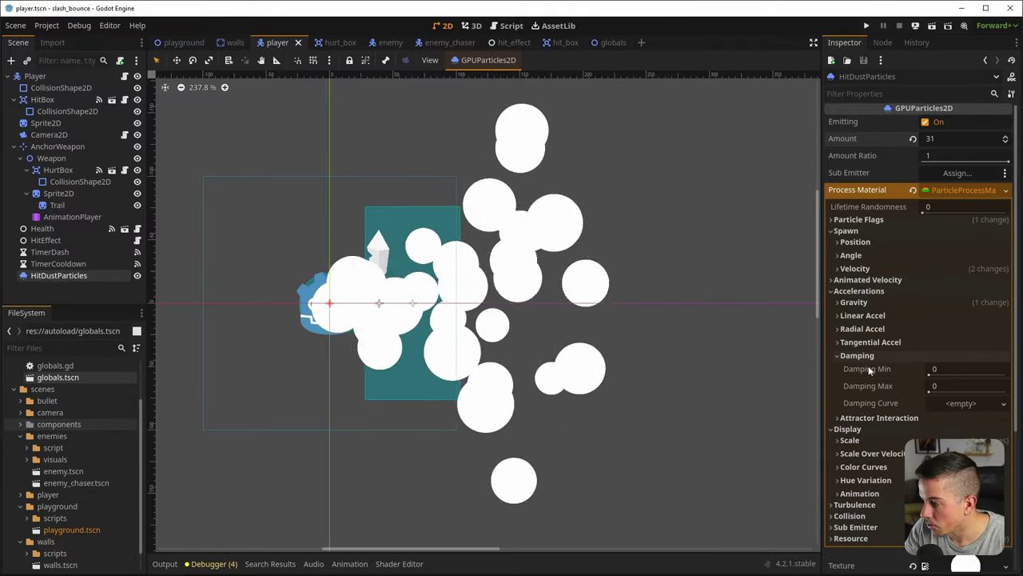
drag(928, 374, 1014, 378)
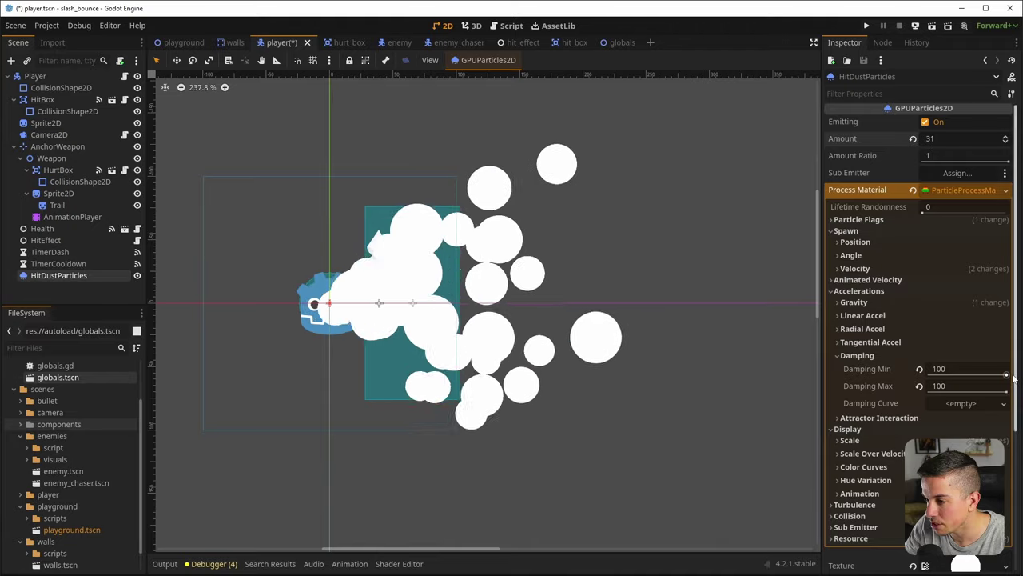
click(974, 386)
text(200)
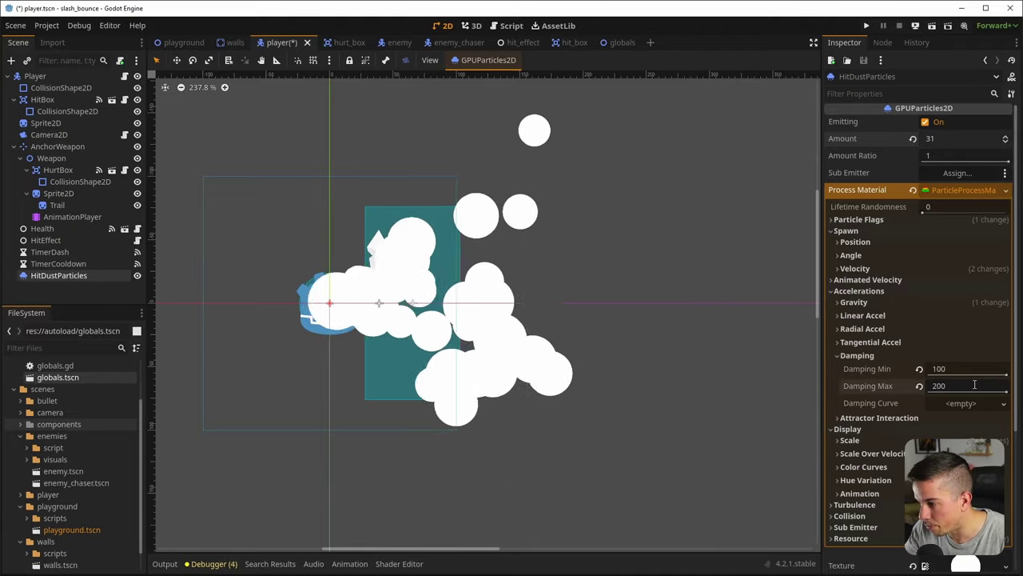
key(Return)
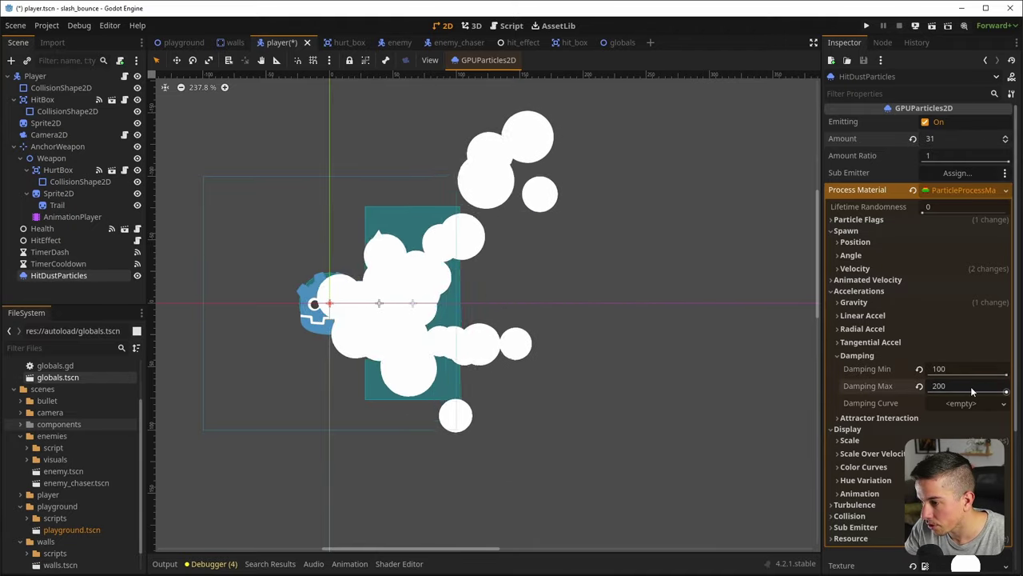
click(968, 370)
text(150)
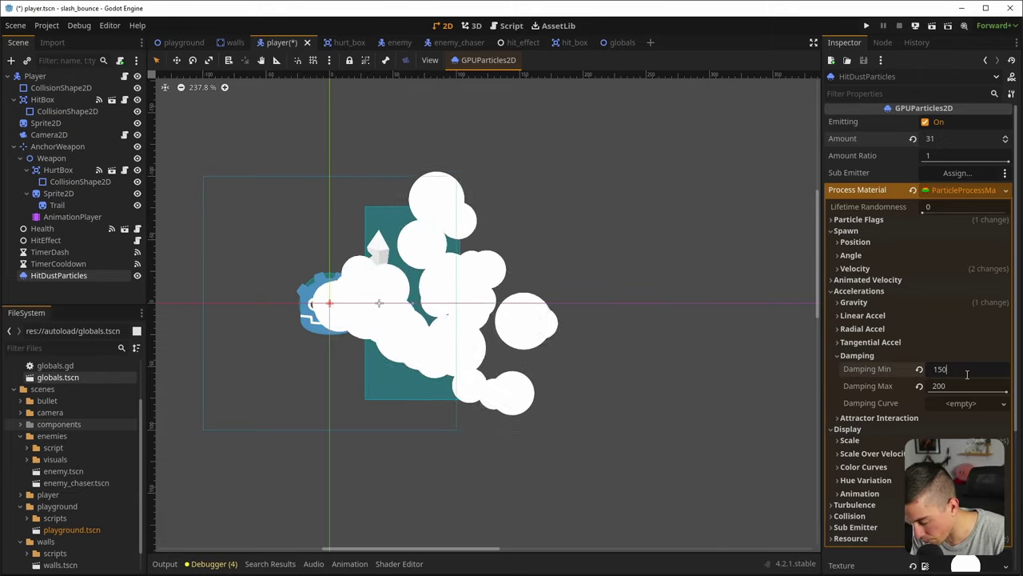
key(Return)
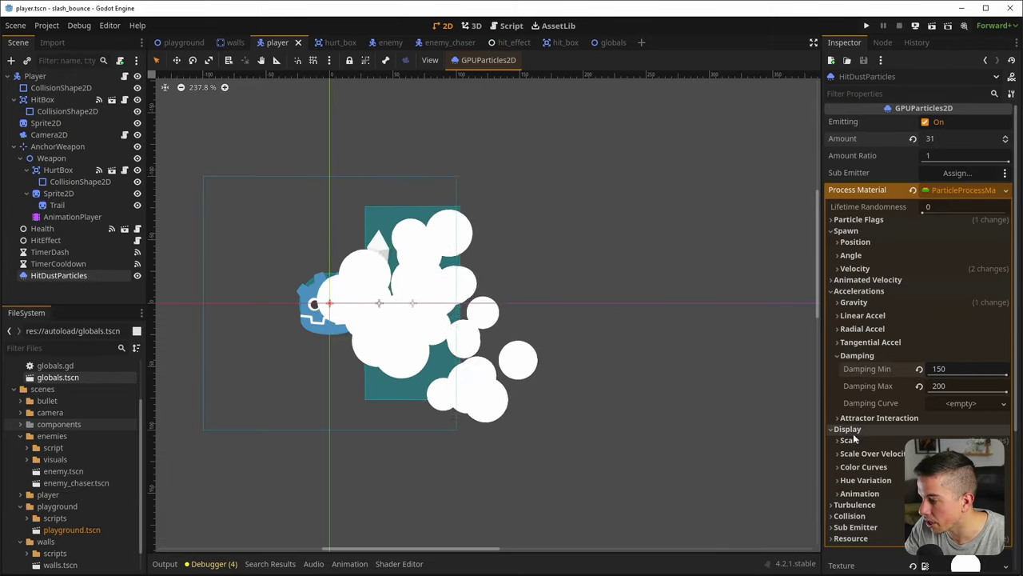
Reshape the particles' Scale Curve to rise from 0 to 1 early on and fall to 0 at position 1.00
click(849, 355)
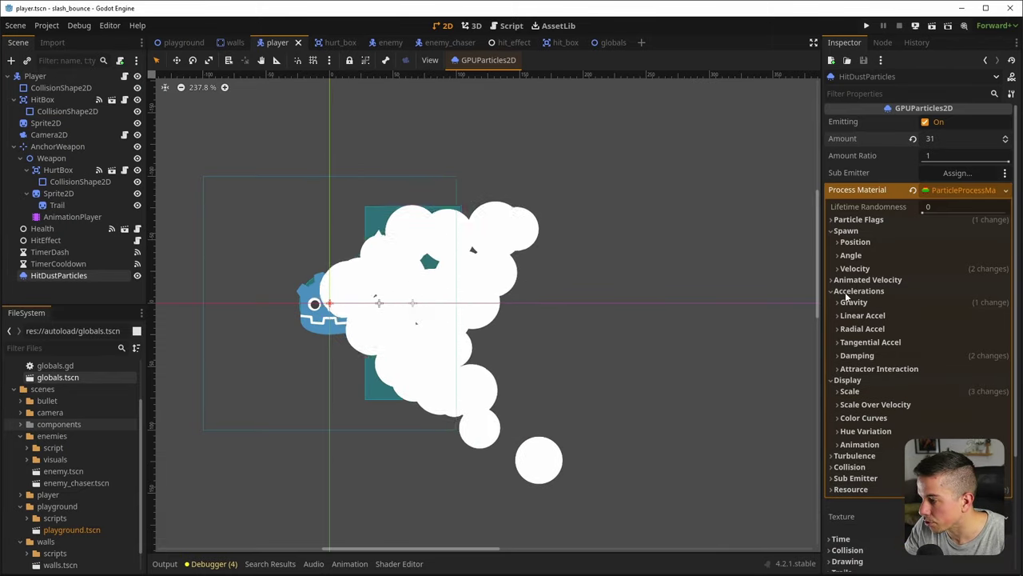
click(849, 391)
click(963, 438)
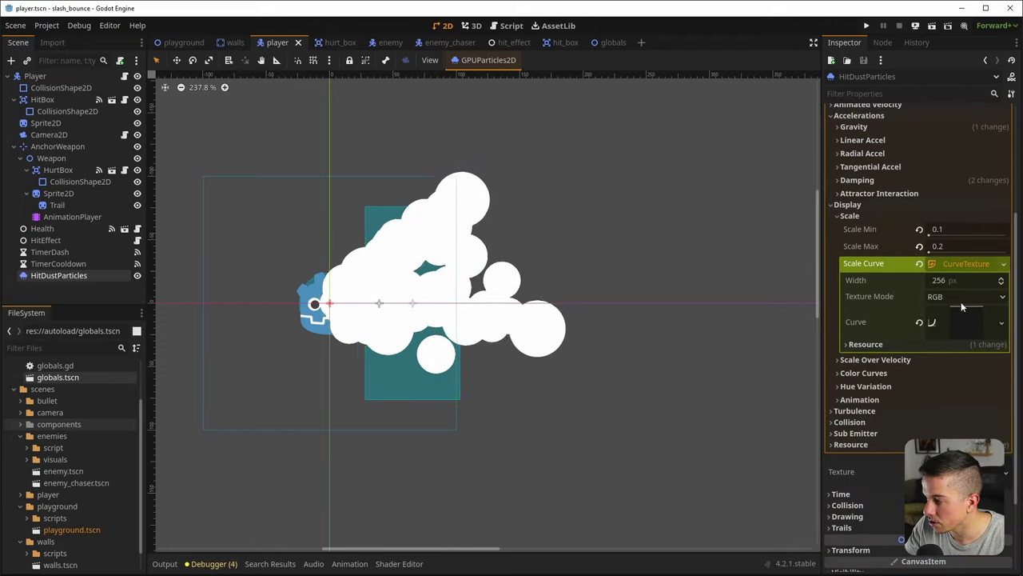
click(964, 323)
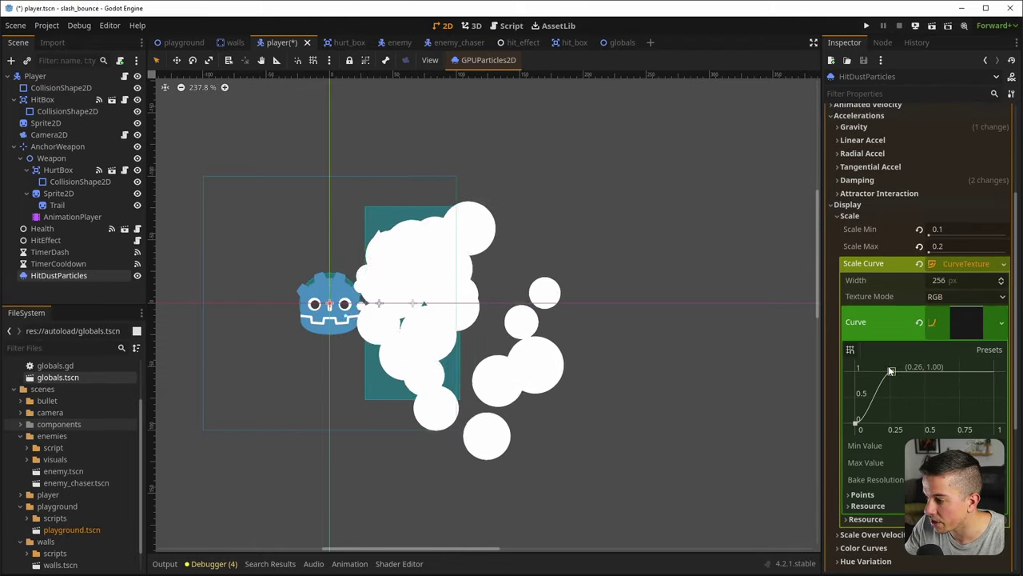
drag(919, 383, 1018, 442)
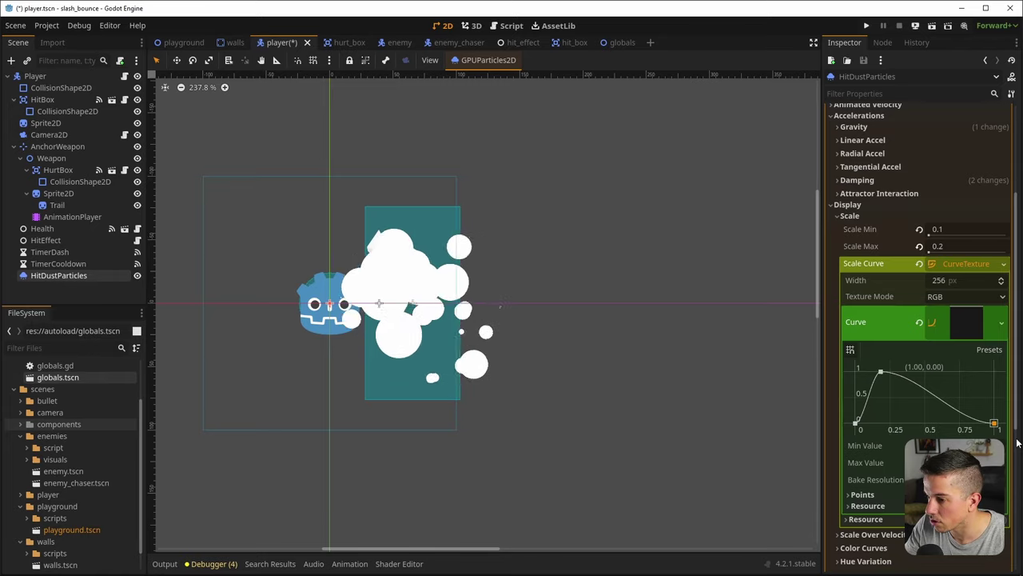
click(965, 263)
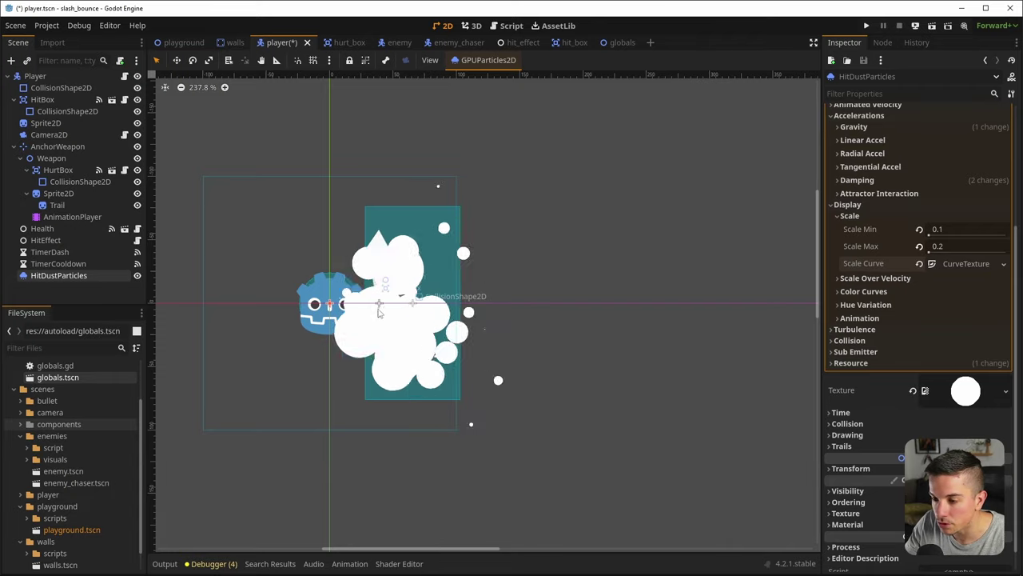
Duplicate the HitDustParticles node, save the scene, and make the copy's process material unique recursively
click(71, 276)
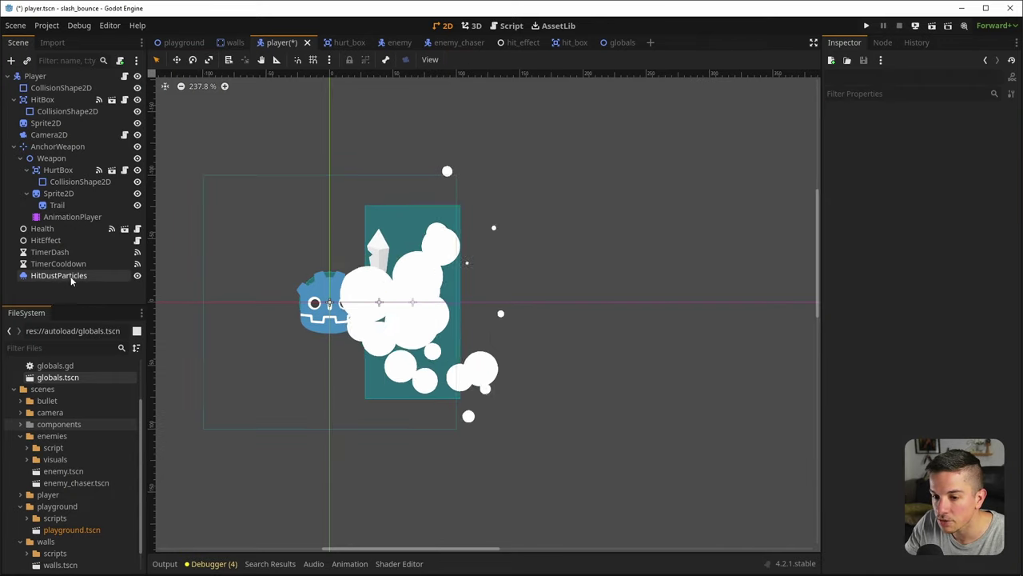
key(ctrl+d)
key(ctrl+s)
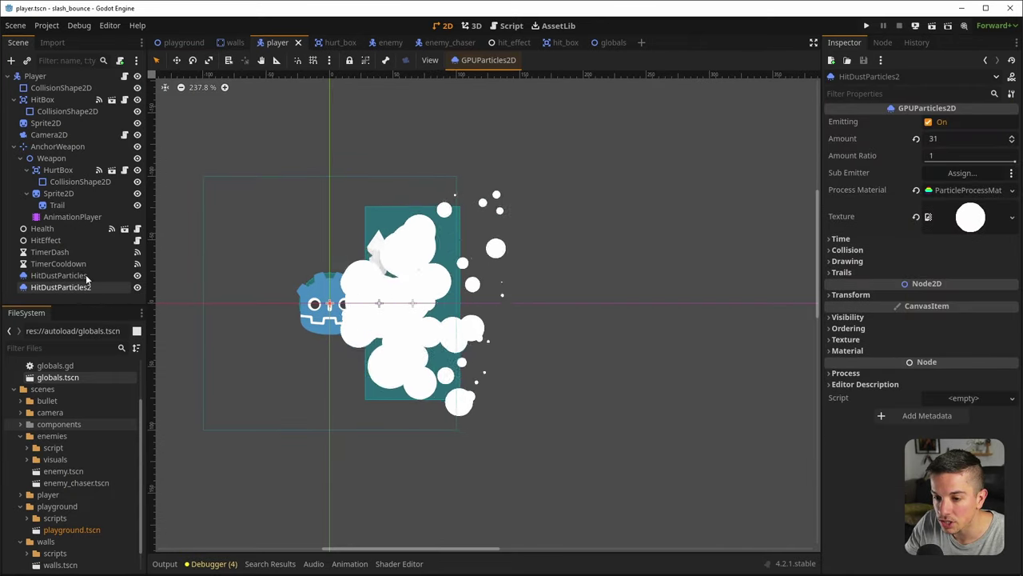
click(1014, 190)
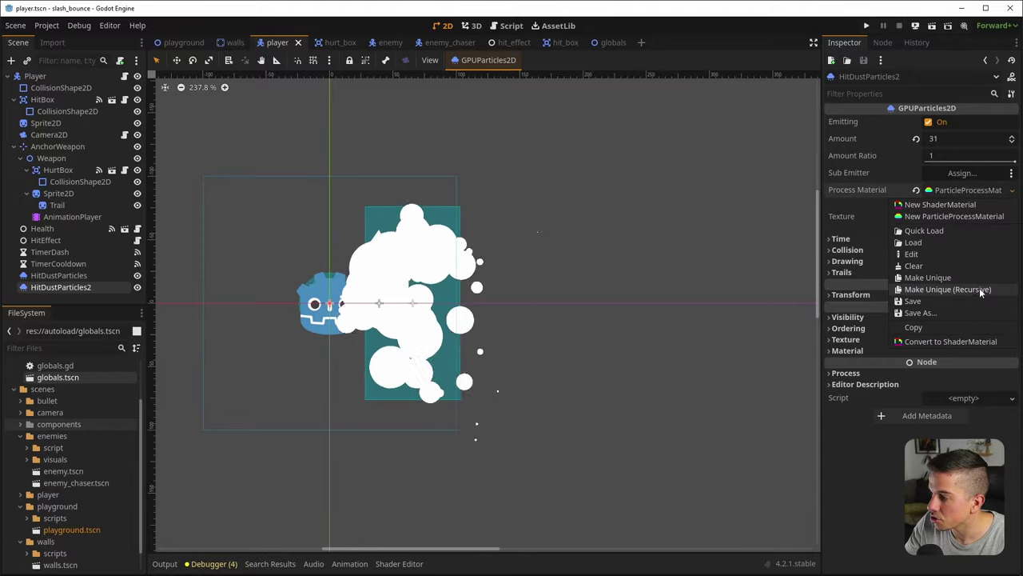
click(982, 290)
click(290, 385)
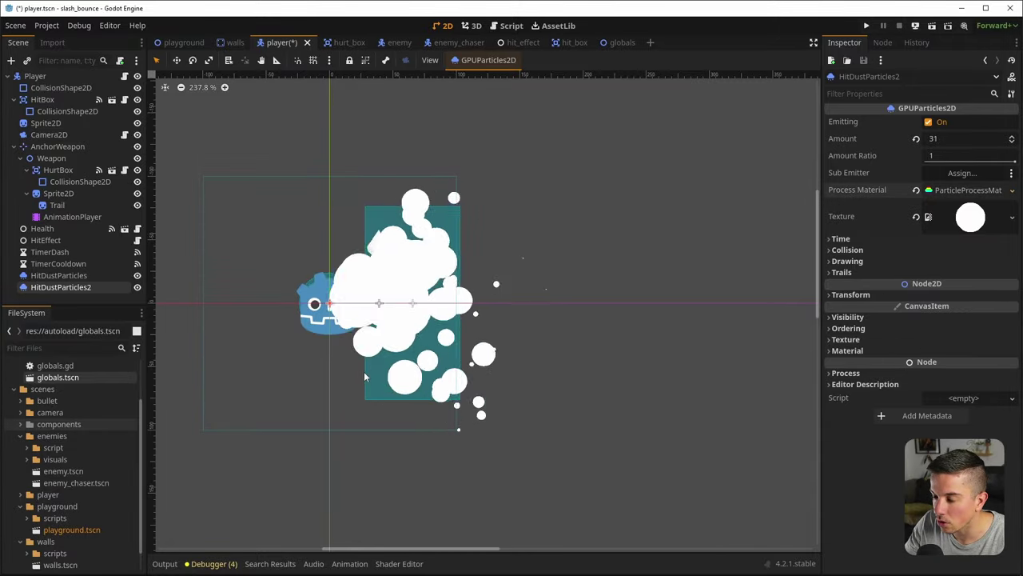
Move the peak of HitDustParticles2's Scale Curve slightly earlier so the particles reach full size sooner
scroll(338, 319, up, 4)
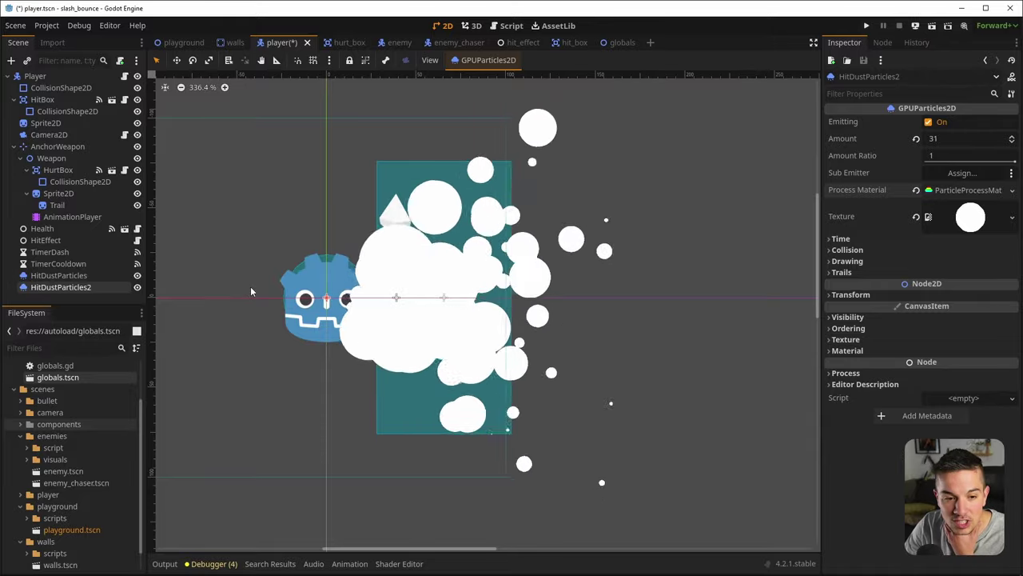
click(75, 302)
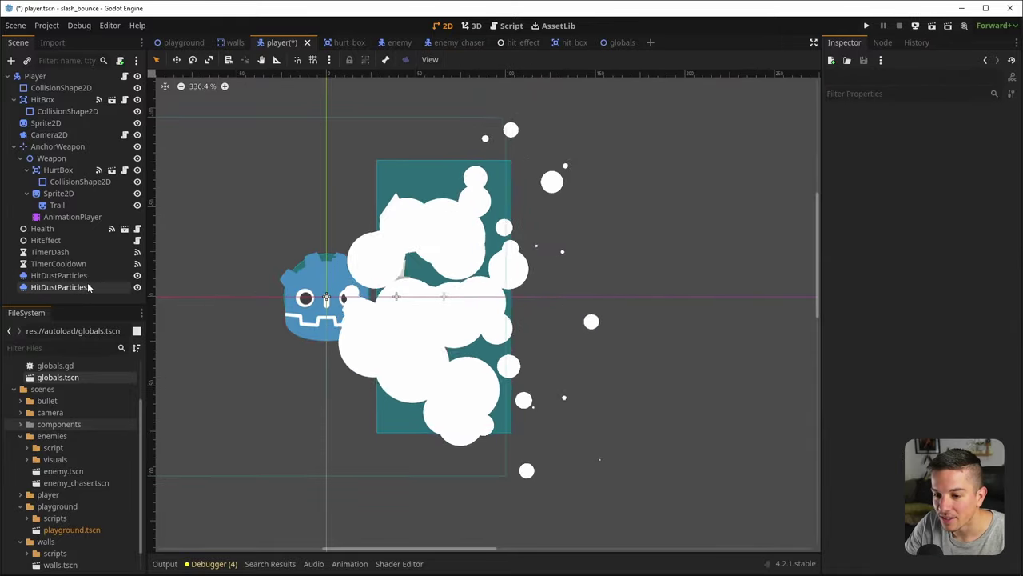
click(84, 287)
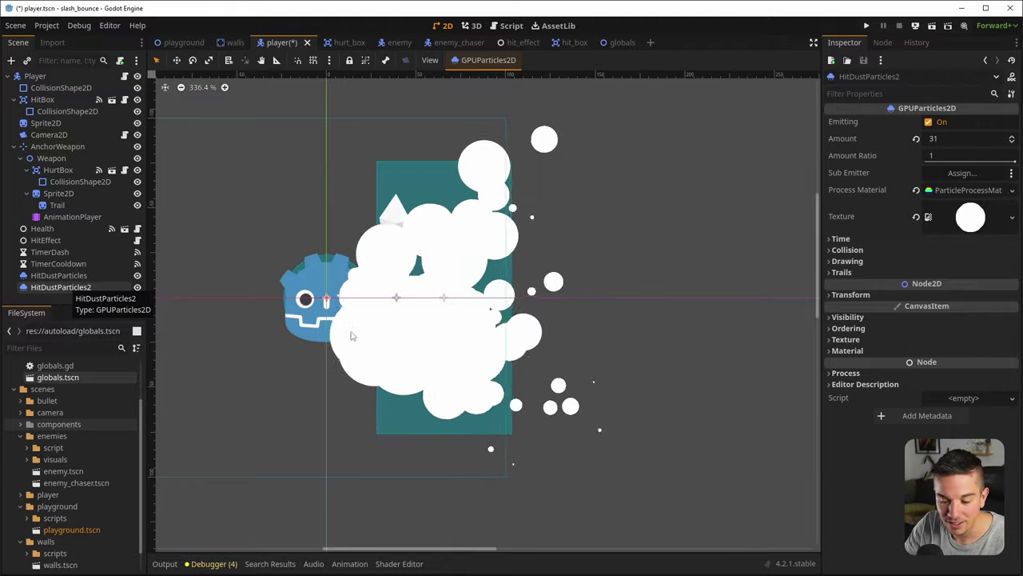
click(967, 217)
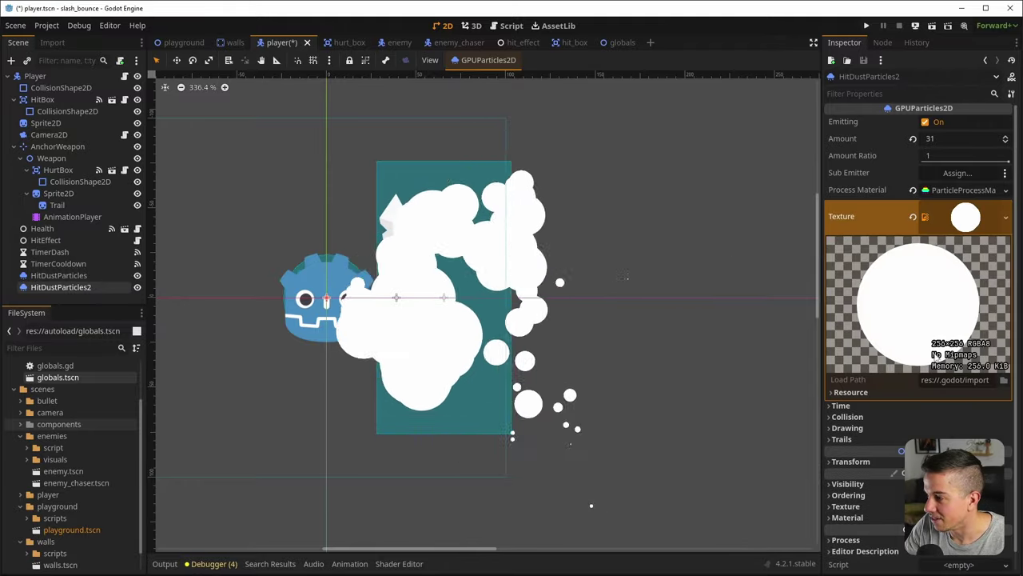
click(966, 214)
click(965, 190)
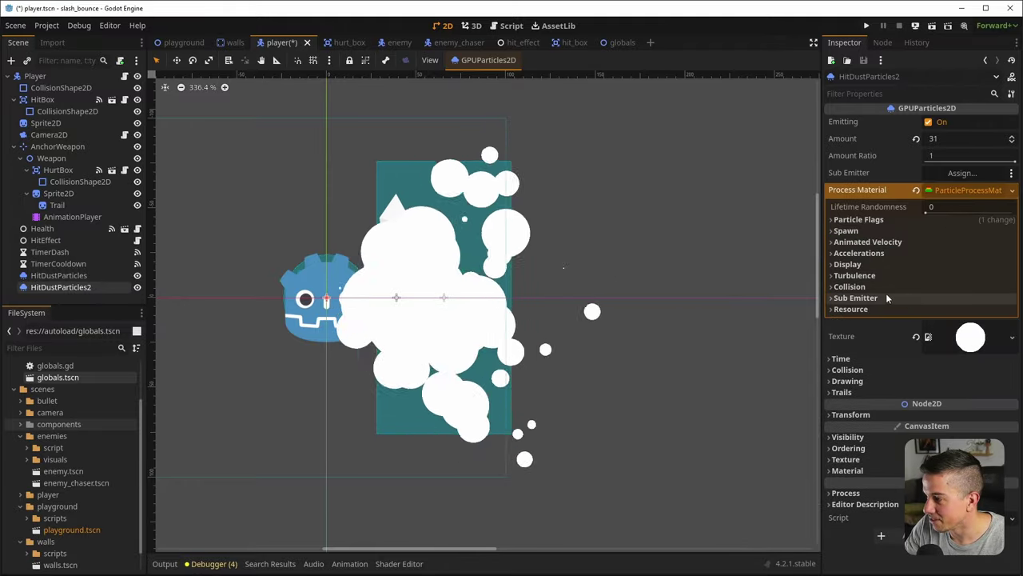
click(847, 263)
click(850, 275)
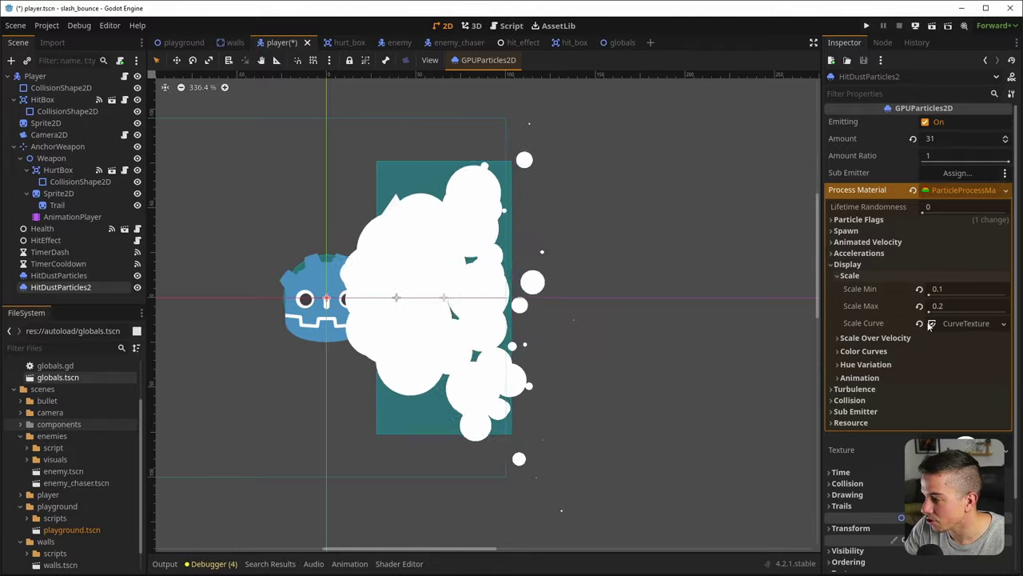
click(966, 323)
click(953, 378)
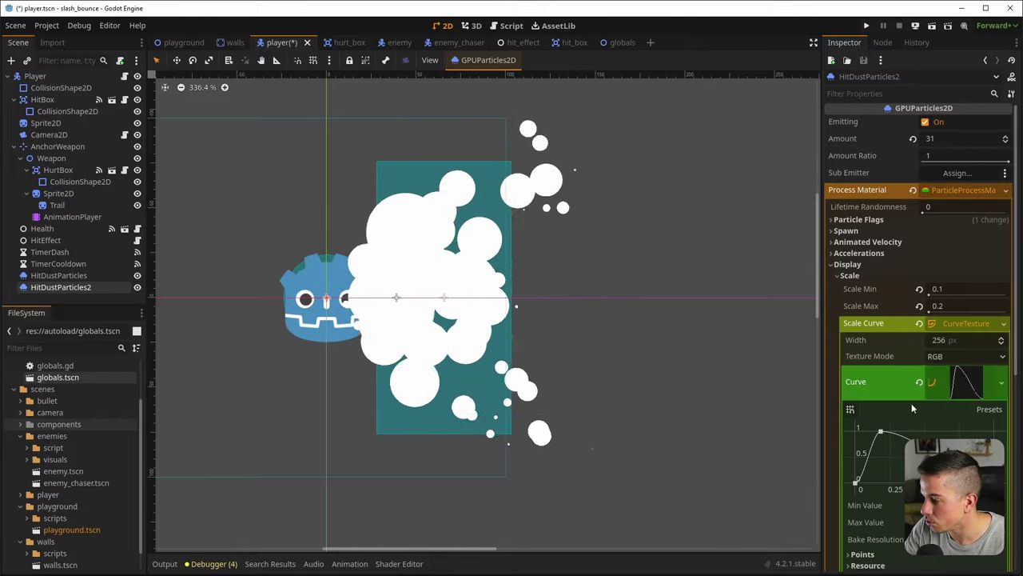
drag(880, 434, 871, 432)
click(951, 381)
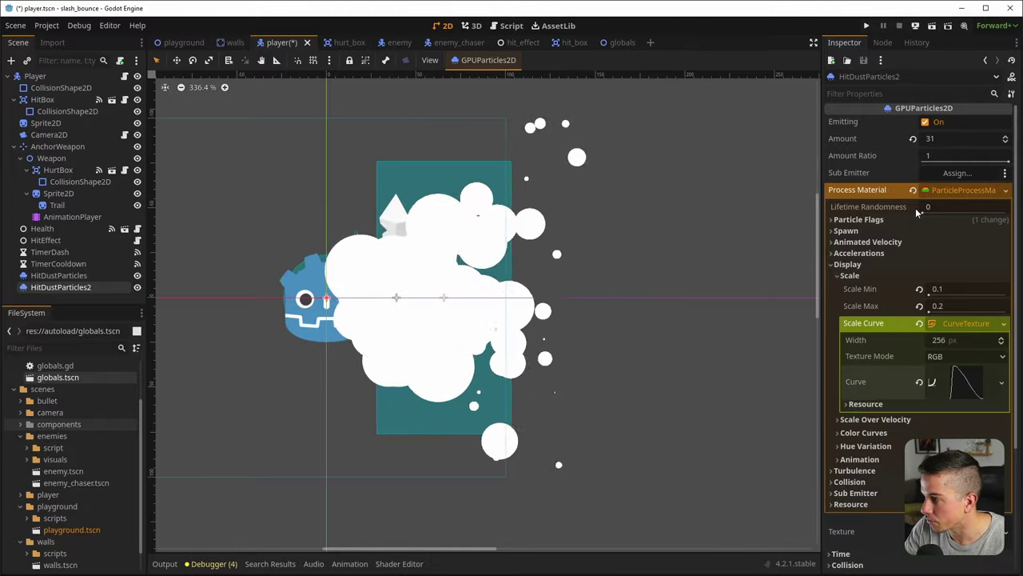
Set the lifetime of HitDustParticles2 to 0.5 s and save the player scene
scroll(863, 383, down, 3)
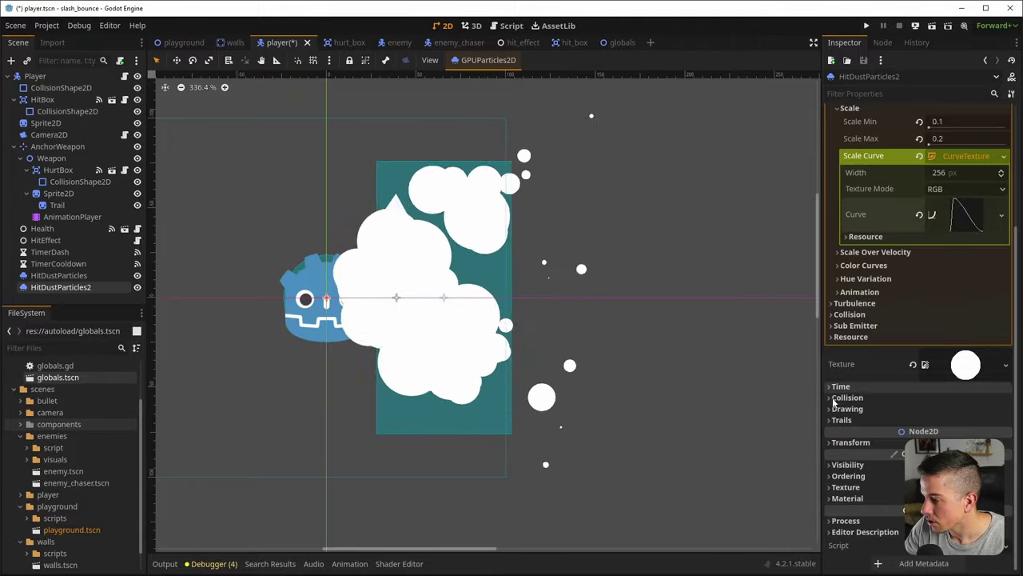
click(842, 386)
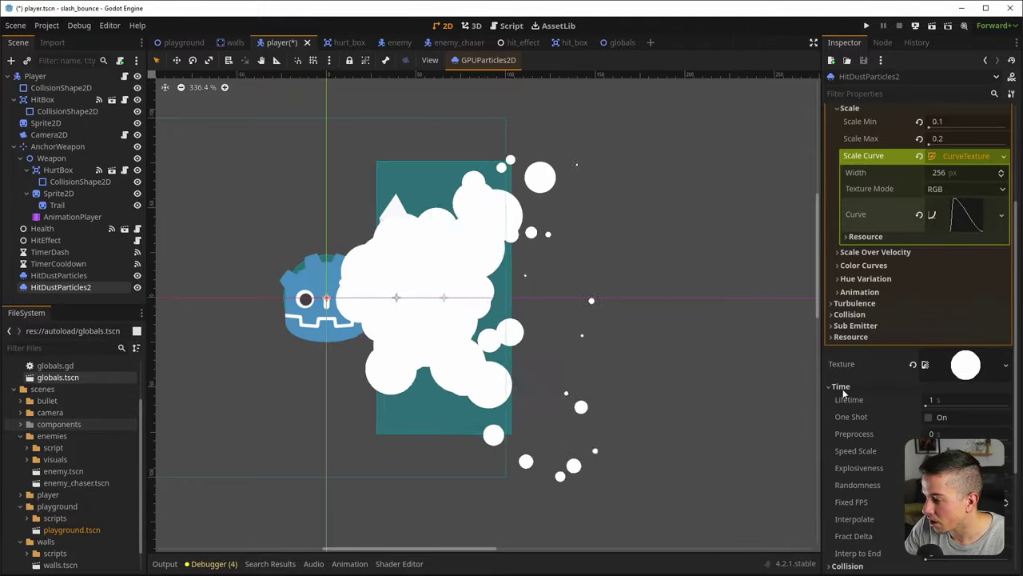
click(953, 399)
text(0.5)
key(Return)
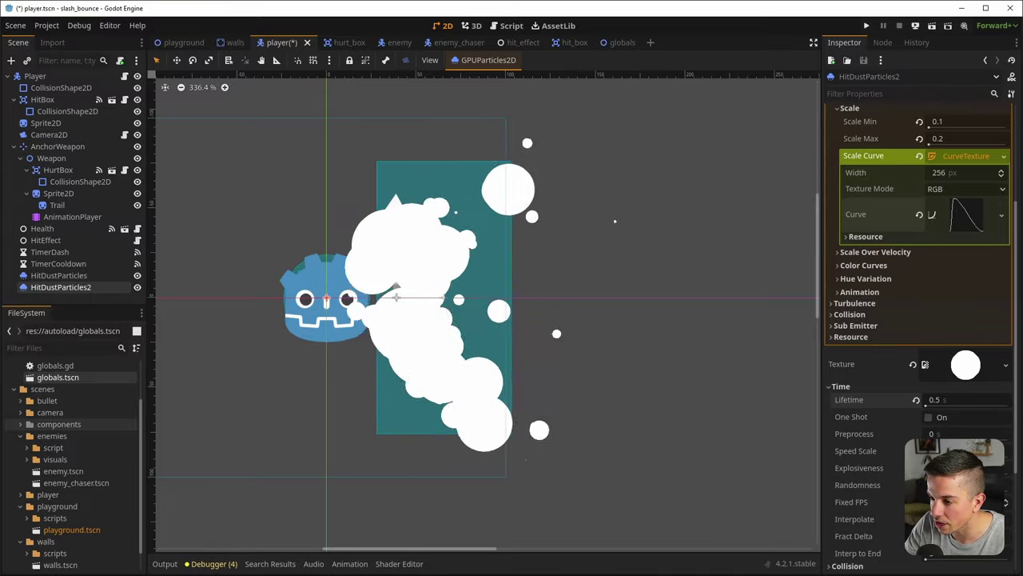
scroll(375, 346, down, 2)
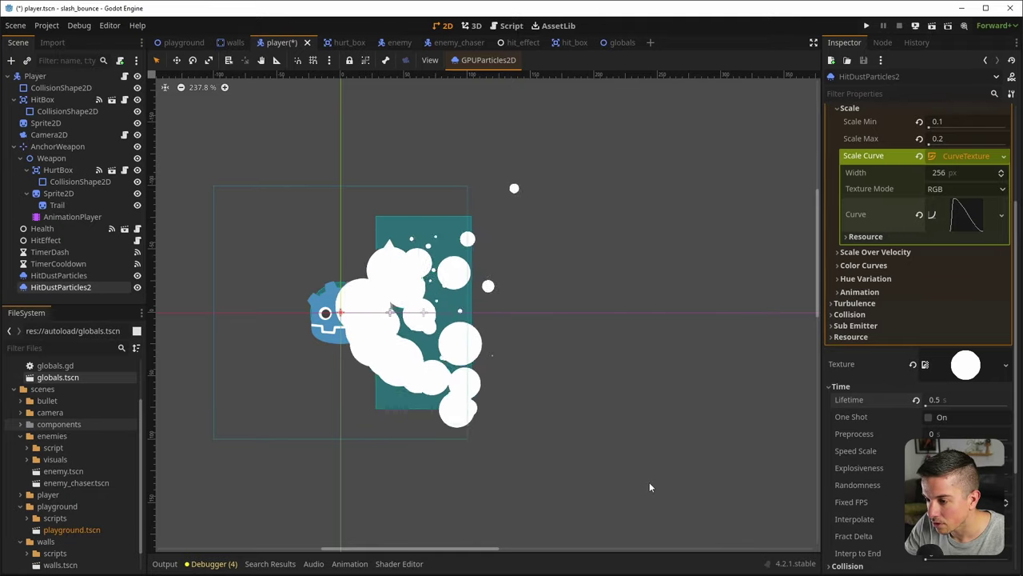
scroll(349, 350, down, 3)
key(ctrl+s)
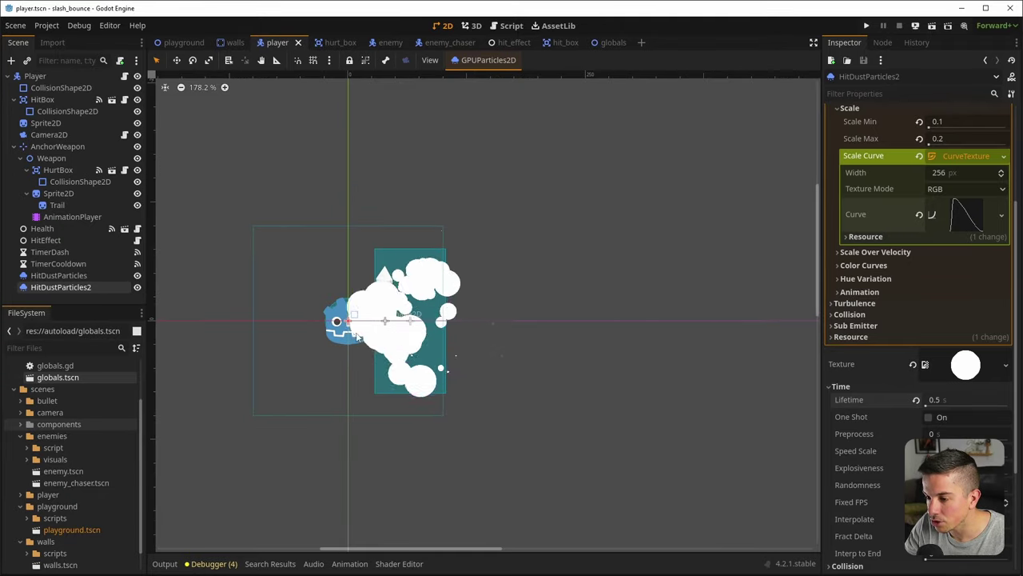
Hide the original HitDustParticles node in the player scene and select HitDustParticles2
scroll(356, 332, up, 3)
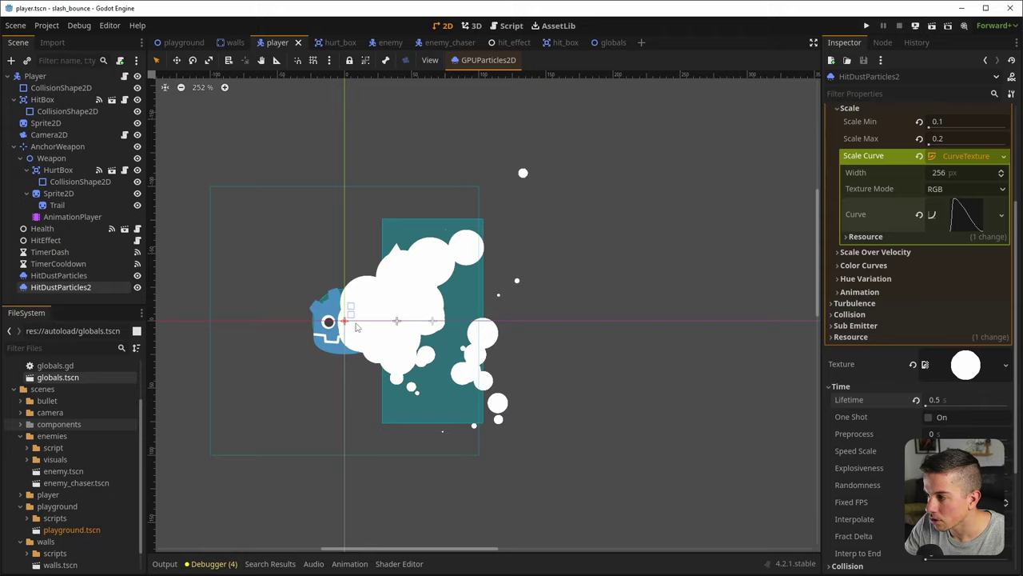
click(80, 275)
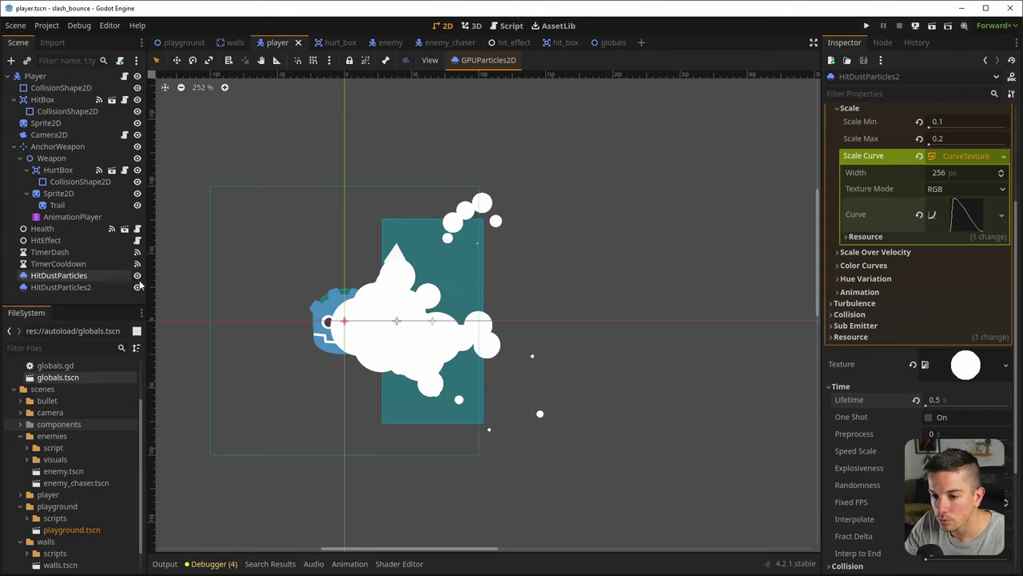
click(66, 288)
scroll(390, 354, up, 2)
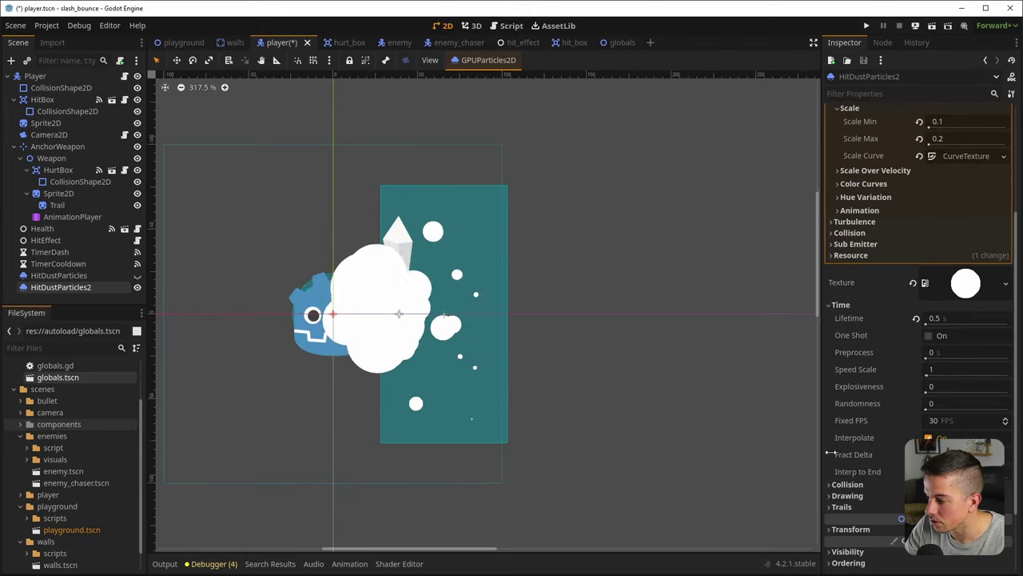
Compare the time settings of both particle nodes, and set HitDustParticles2's explosiveness to about 0.72 and randomness to 0.28
scroll(874, 416, down, 2)
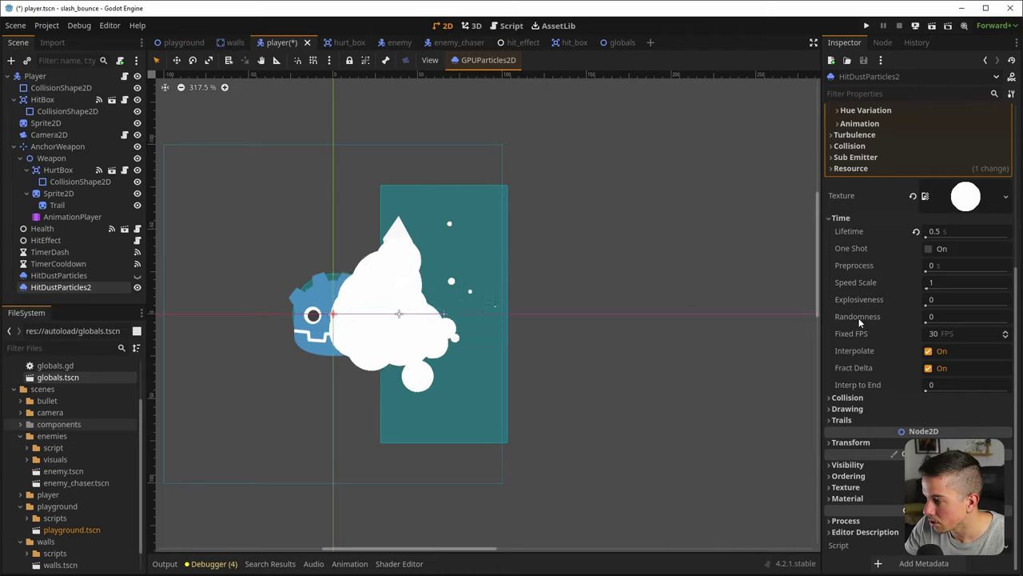
click(84, 275)
click(75, 288)
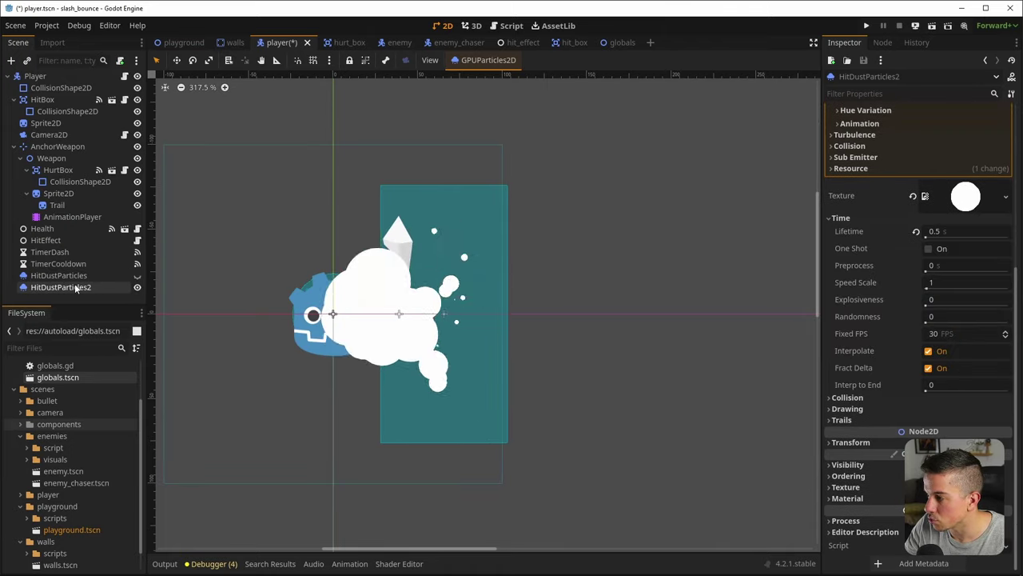
click(82, 276)
scroll(868, 455, down, 1)
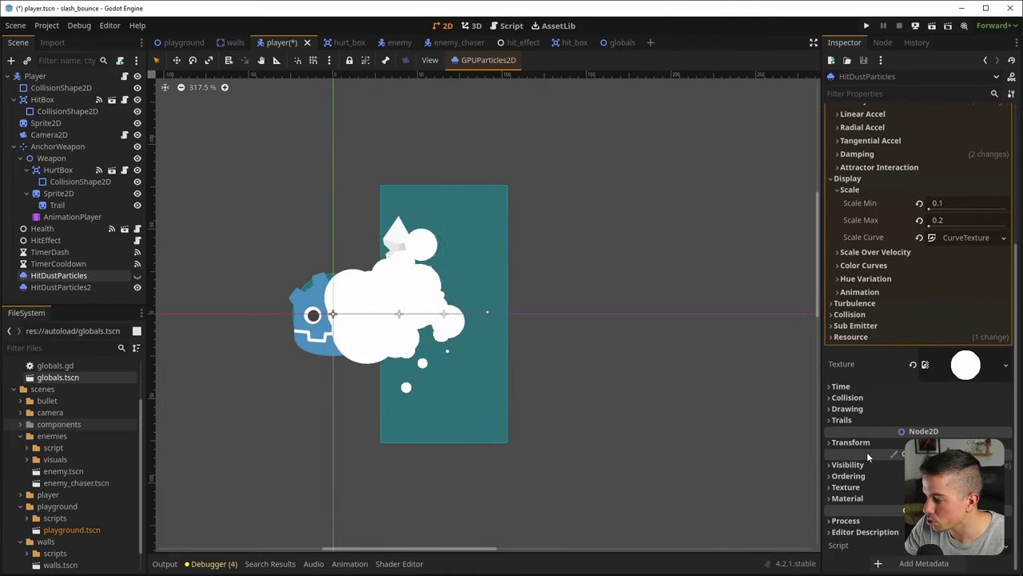
click(841, 386)
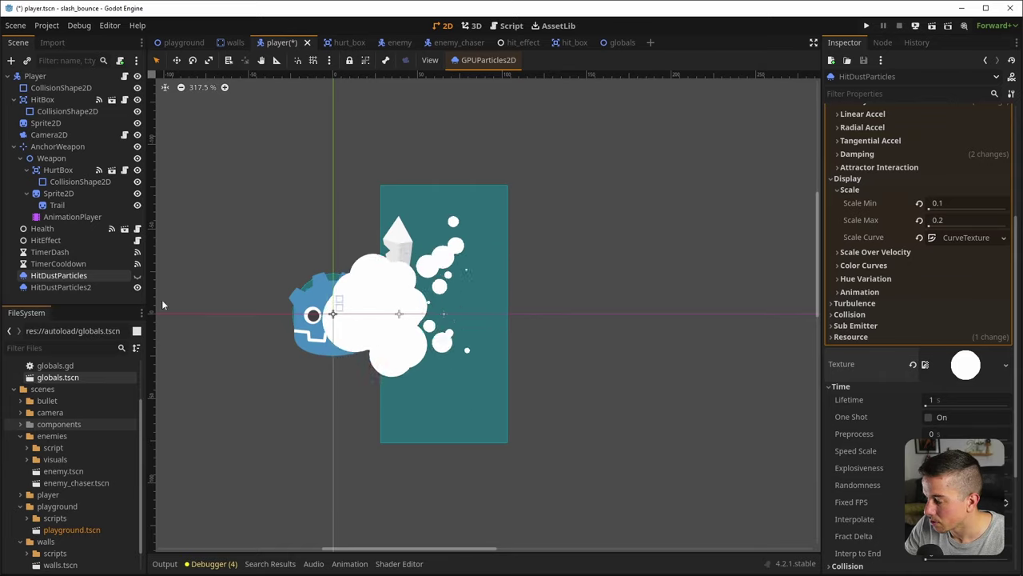
click(63, 287)
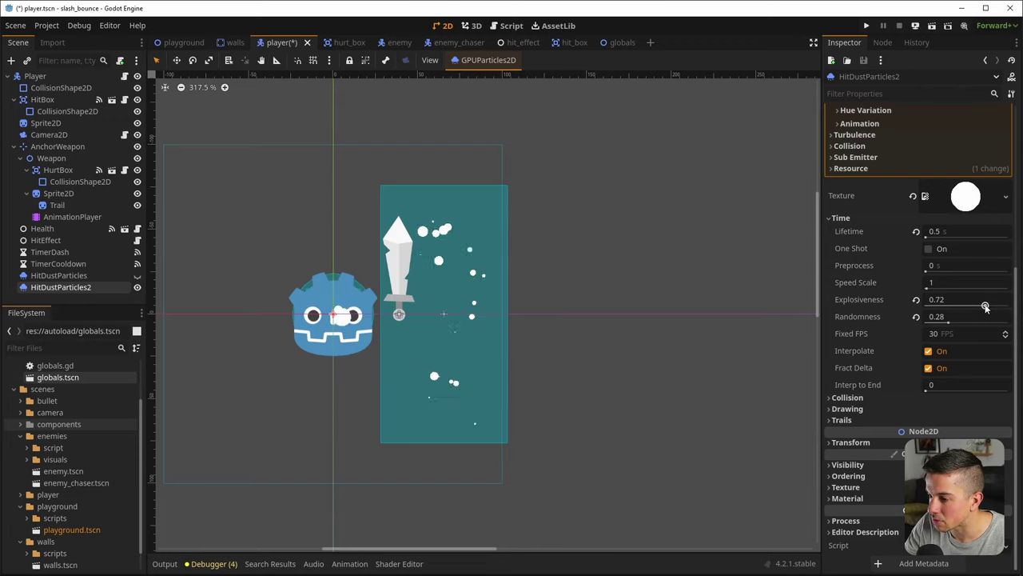
Add a point to HitDustParticles2's Scale Curve at about (0.40, 0.86) to keep the particles large for longer
scroll(903, 271, up, 3)
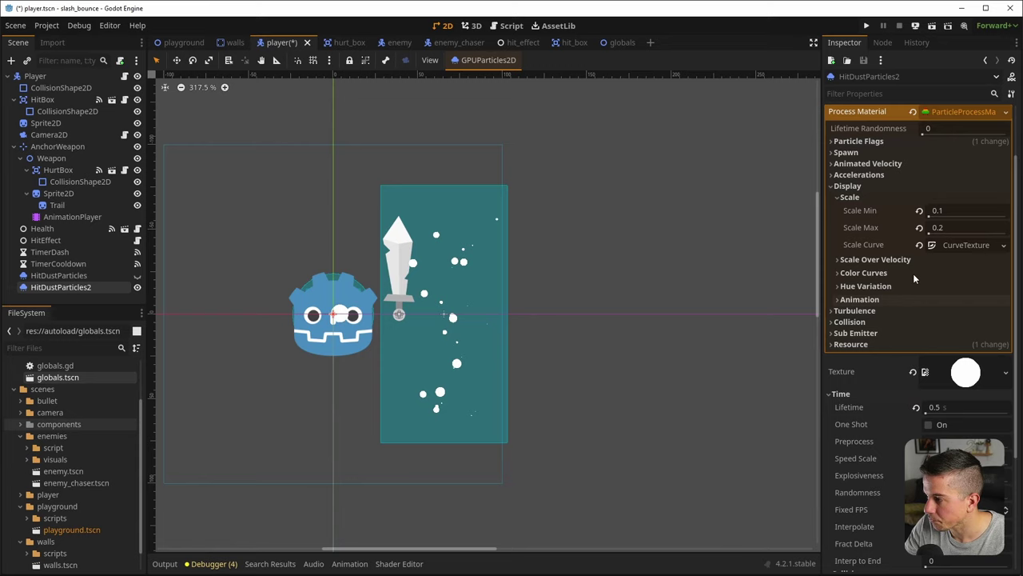
click(965, 245)
click(967, 303)
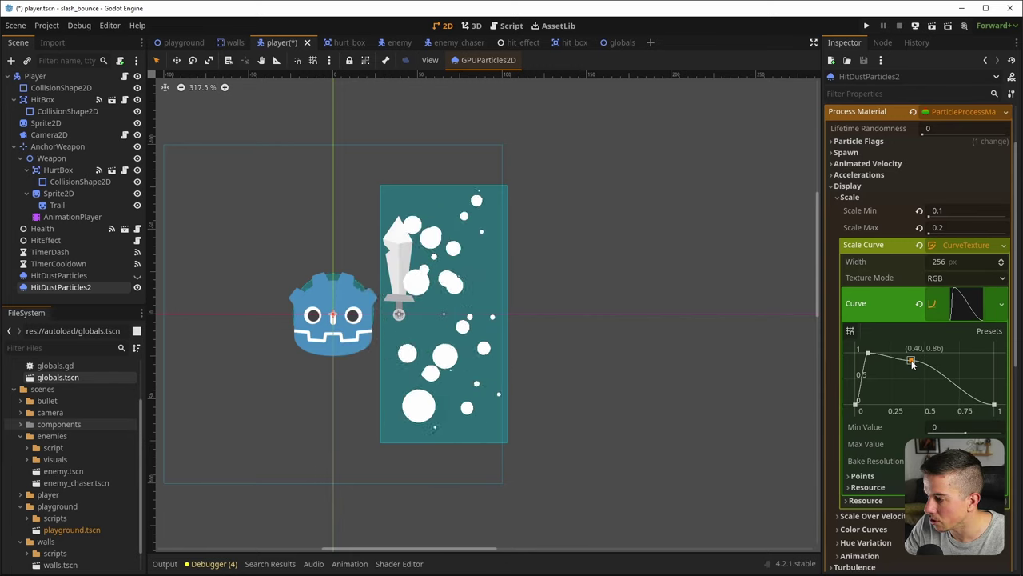
click(931, 304)
Set the Lifetime Randomness of HitDustParticles2's process material to 0.3
scroll(915, 348, down, 3)
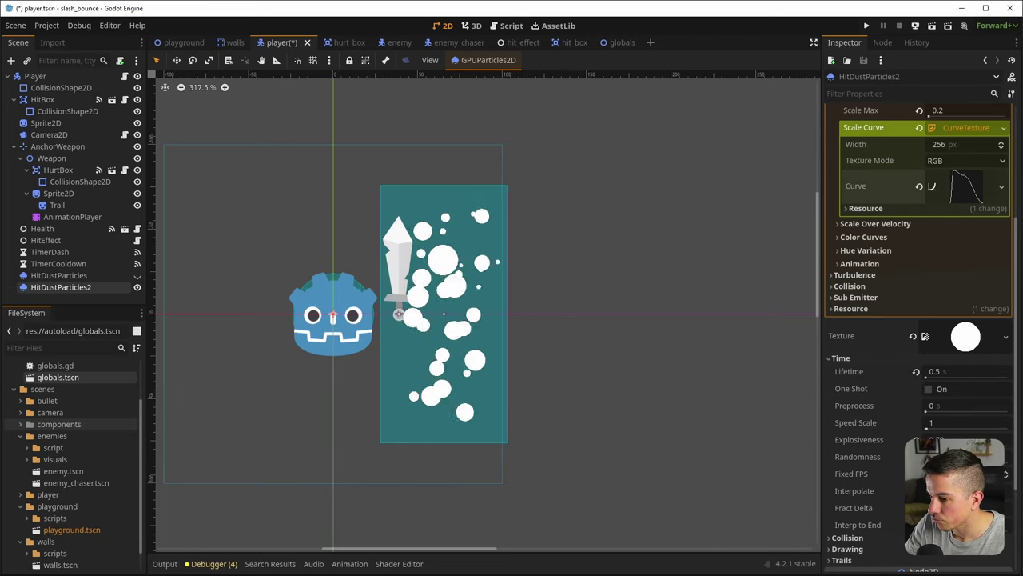
scroll(910, 439, up, 3)
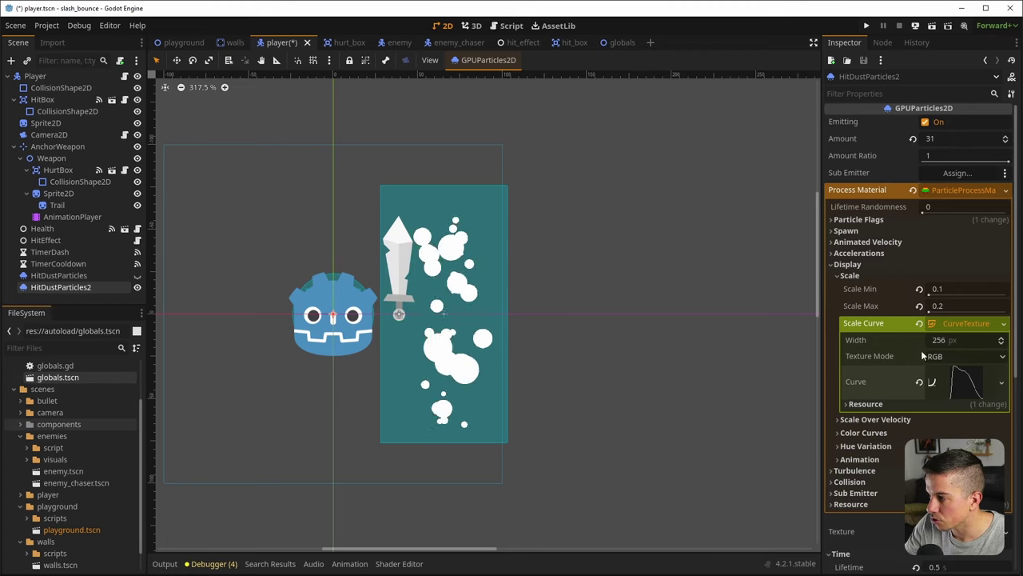
click(849, 254)
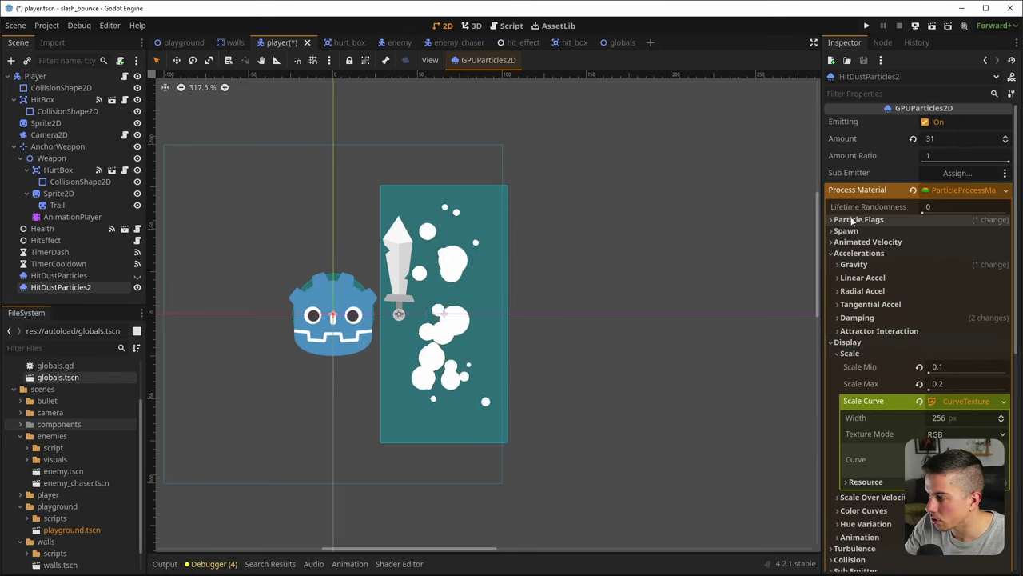
click(879, 221)
click(919, 220)
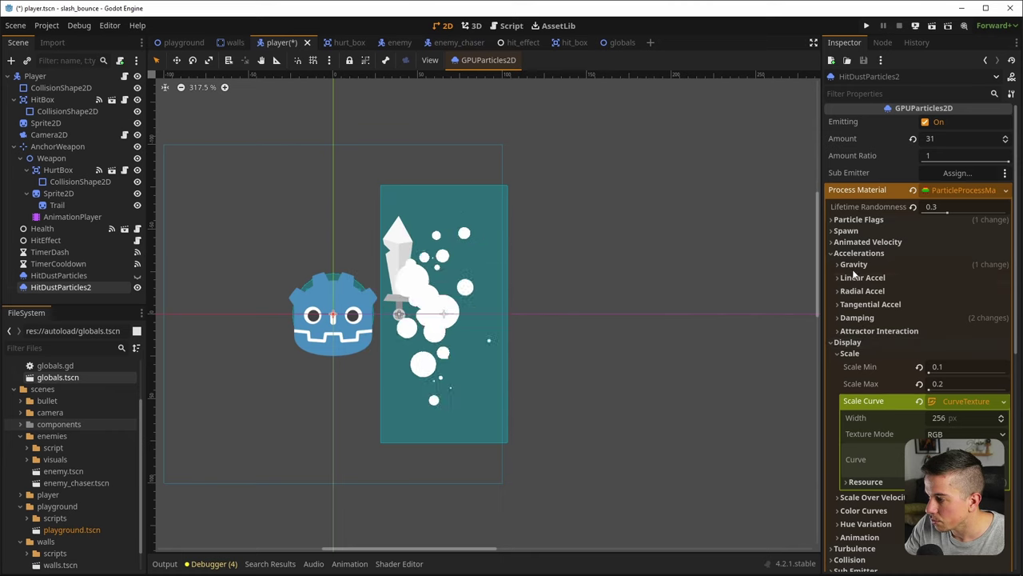
Set HitDustParticles2's initial velocity to a minimum of 154.84 and a maximum of 291.83, and save the scene
click(844, 242)
click(844, 242)
click(844, 231)
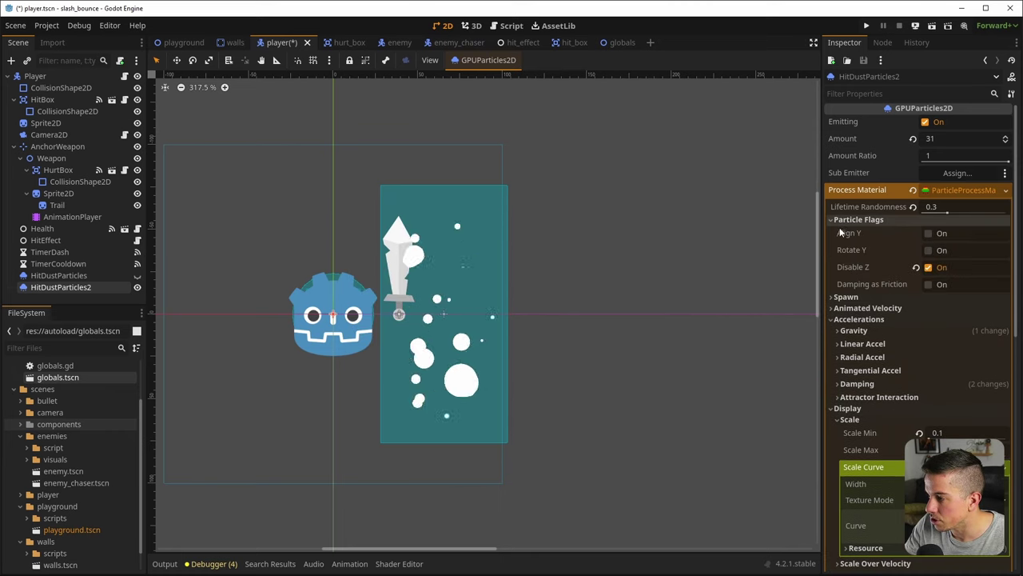
click(854, 269)
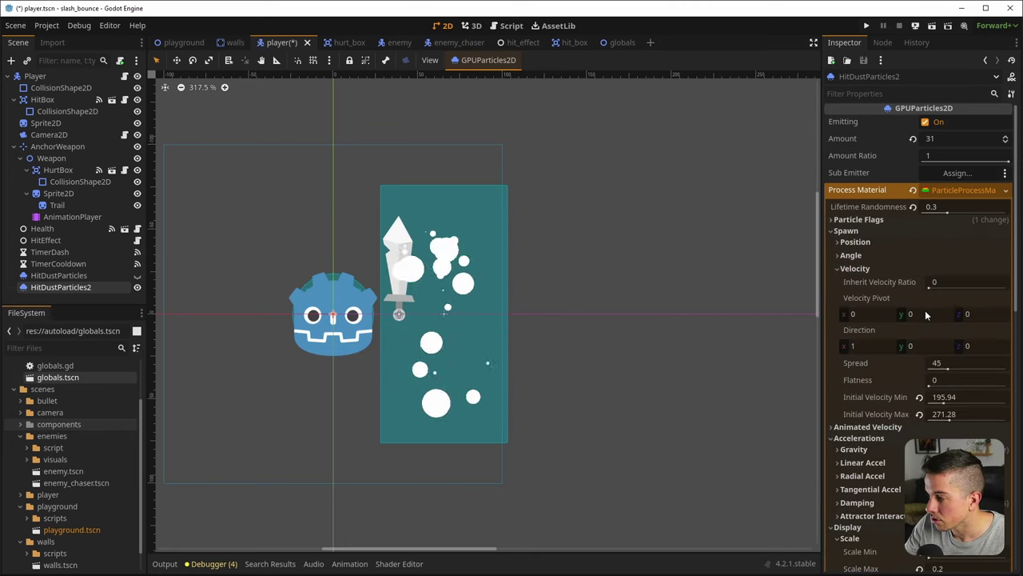
mouse_move(942, 414)
mouse_down()
mouse_move(931, 397)
mouse_move(953, 423)
mouse_up()
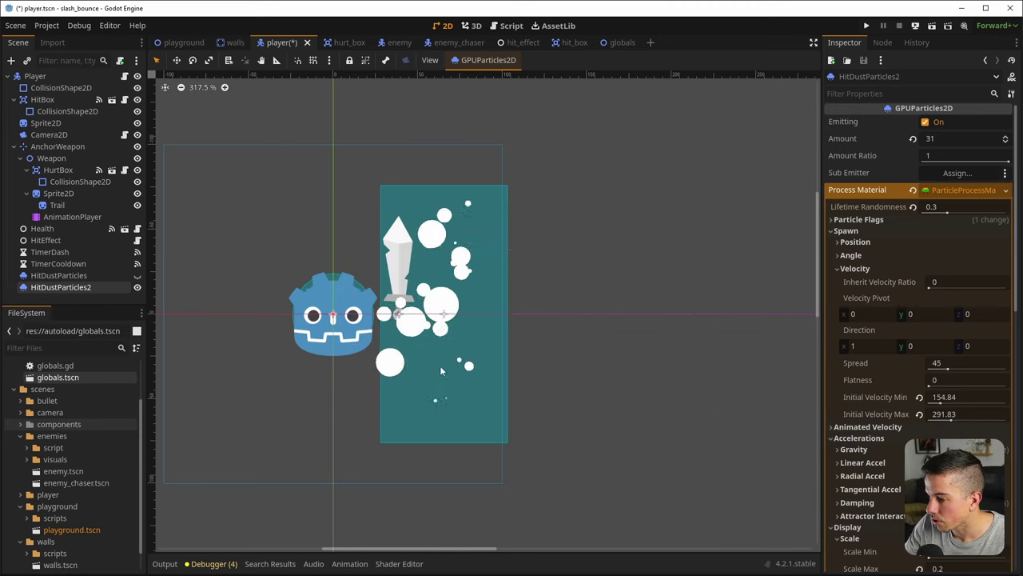
scroll(375, 380, down, 2)
scroll(392, 426, down, 2)
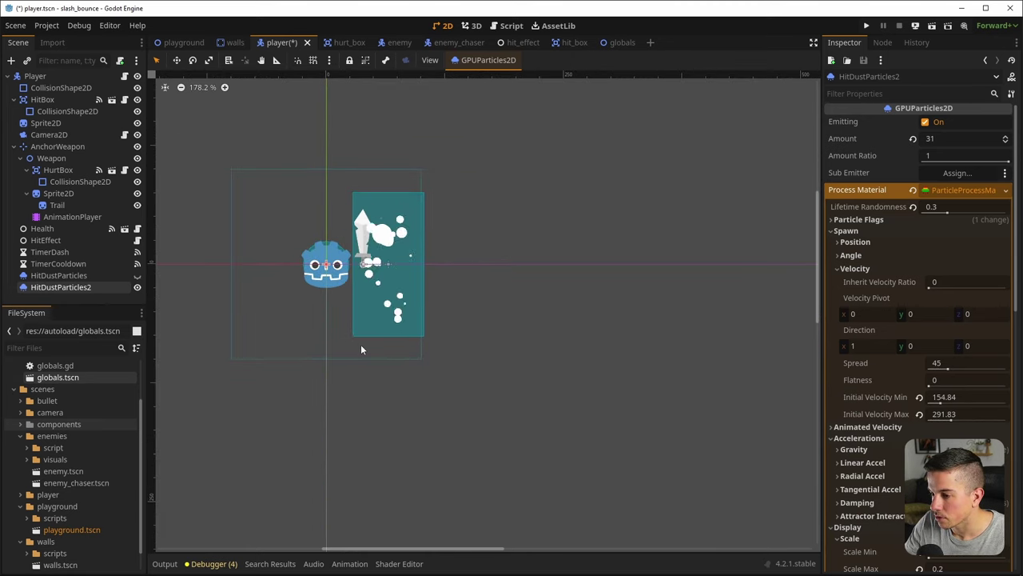
key(ctrl+s)
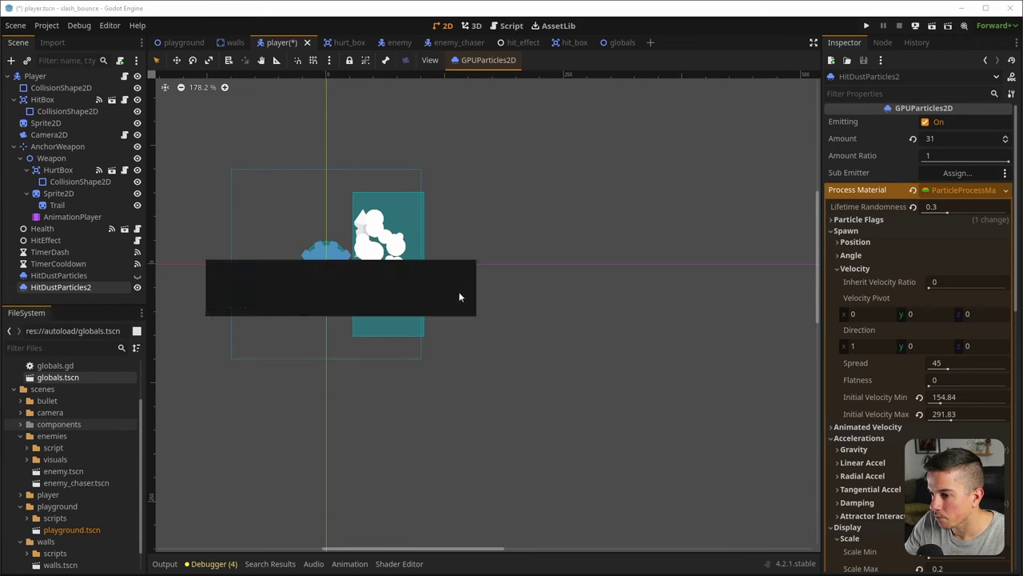
scroll(345, 346, down, 2)
scroll(346, 347, down, 2)
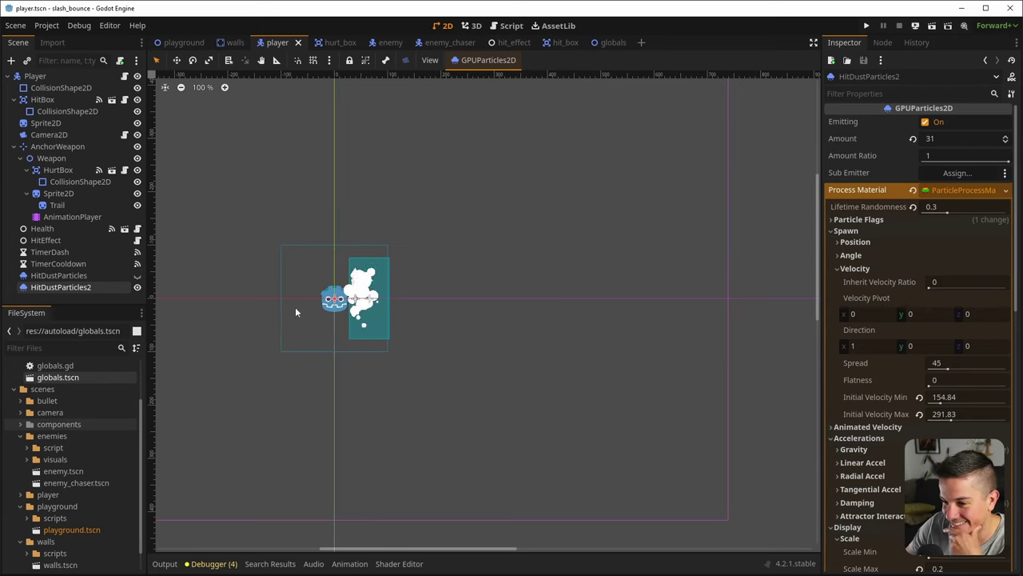
scroll(360, 297, up, 6)
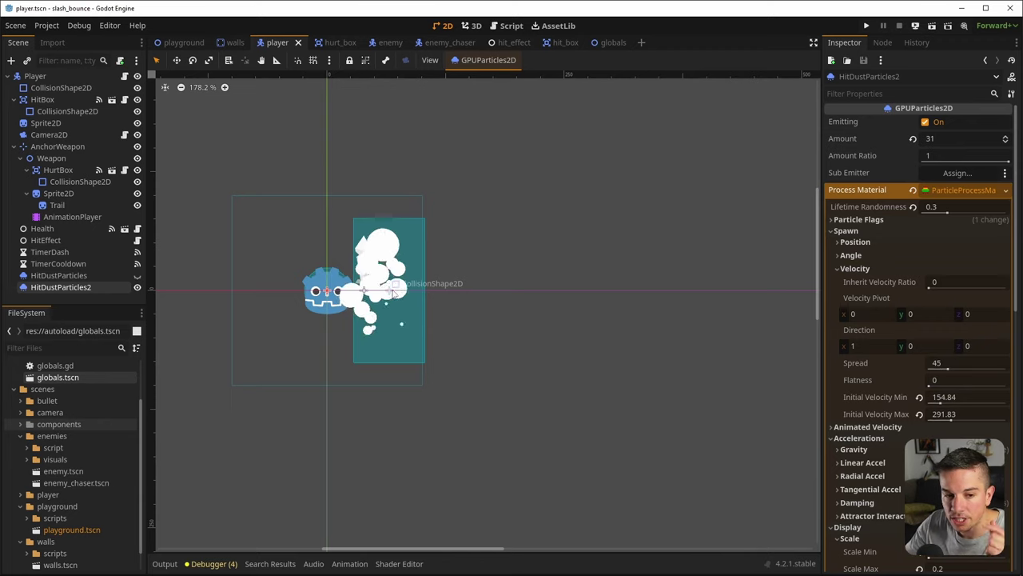
click(101, 299)
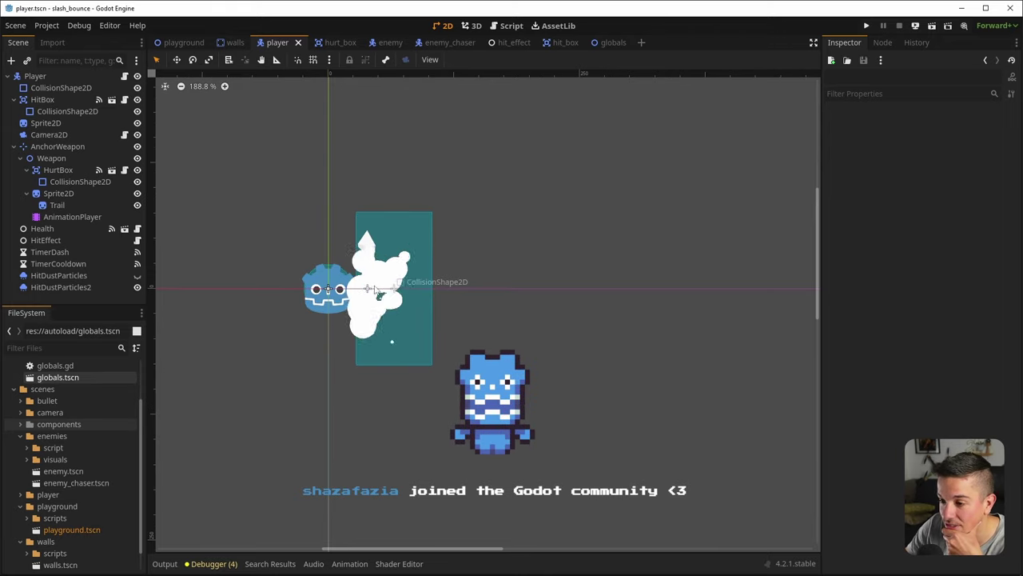
scroll(310, 310, up, 3)
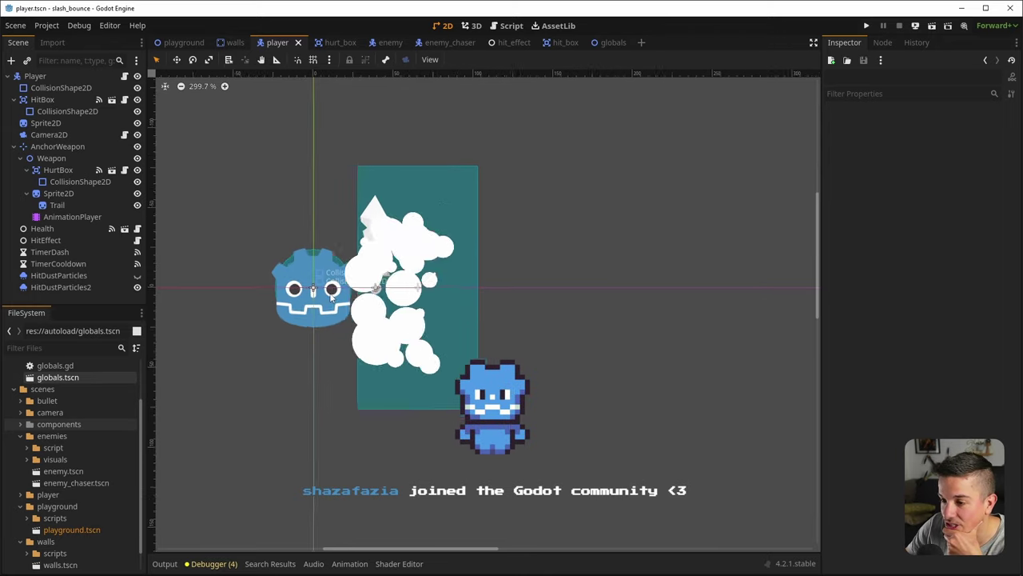
click(90, 288)
click(96, 287)
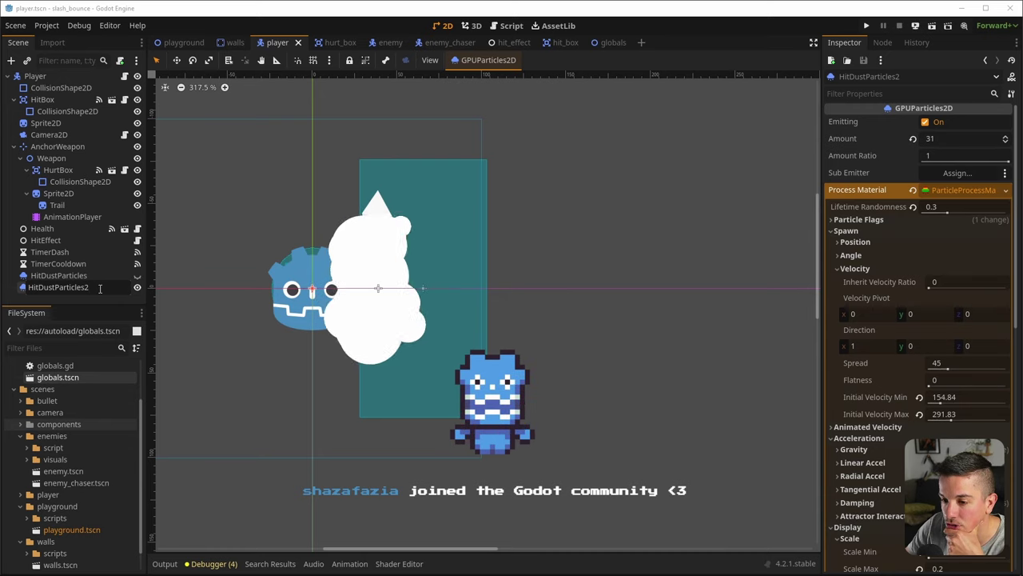
key(Return)
click(137, 276)
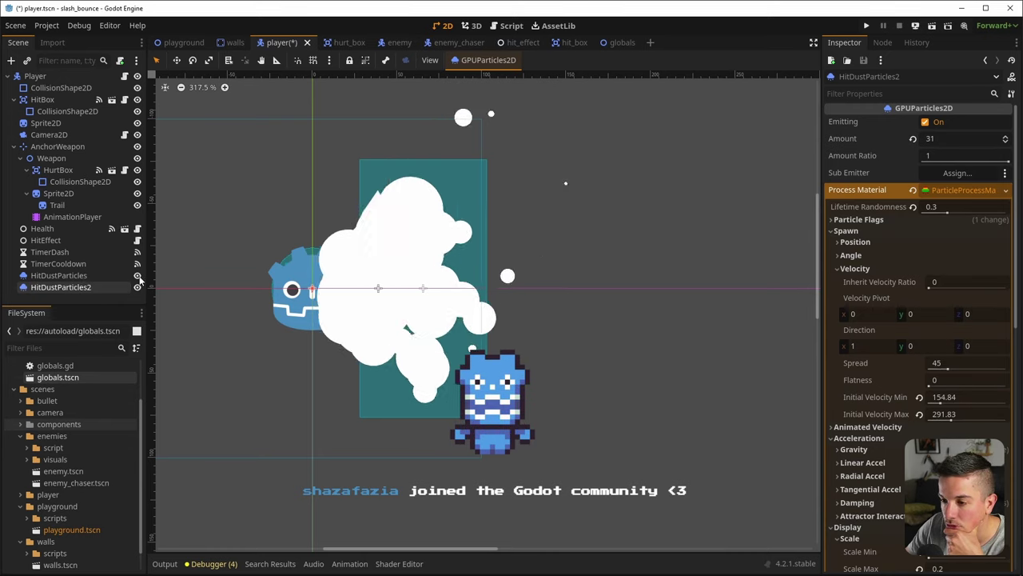
Rename the HitDustParticles node to MovementDustParticles and save the scene
click(100, 277)
click(100, 276)
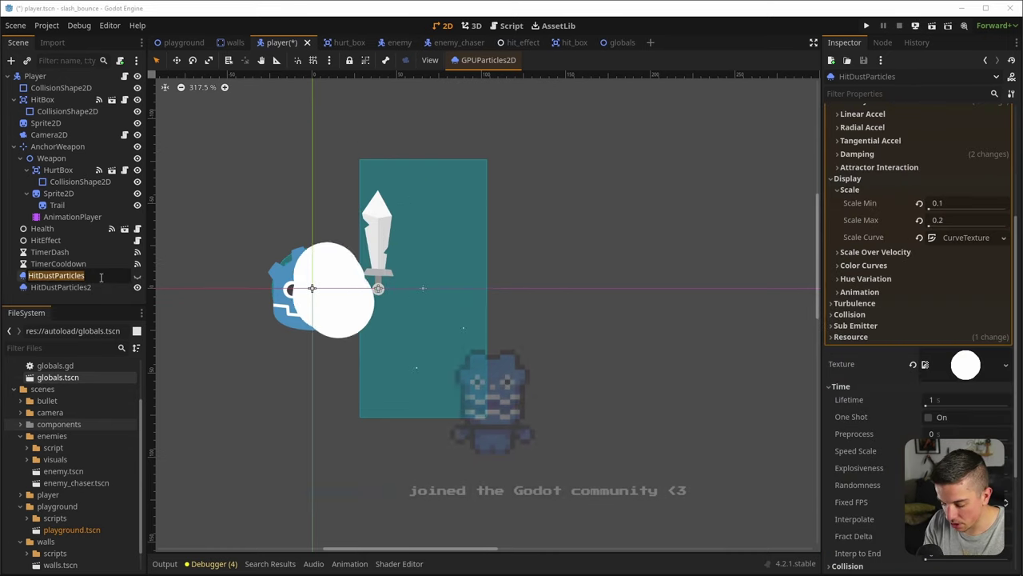
text(MovementDust)
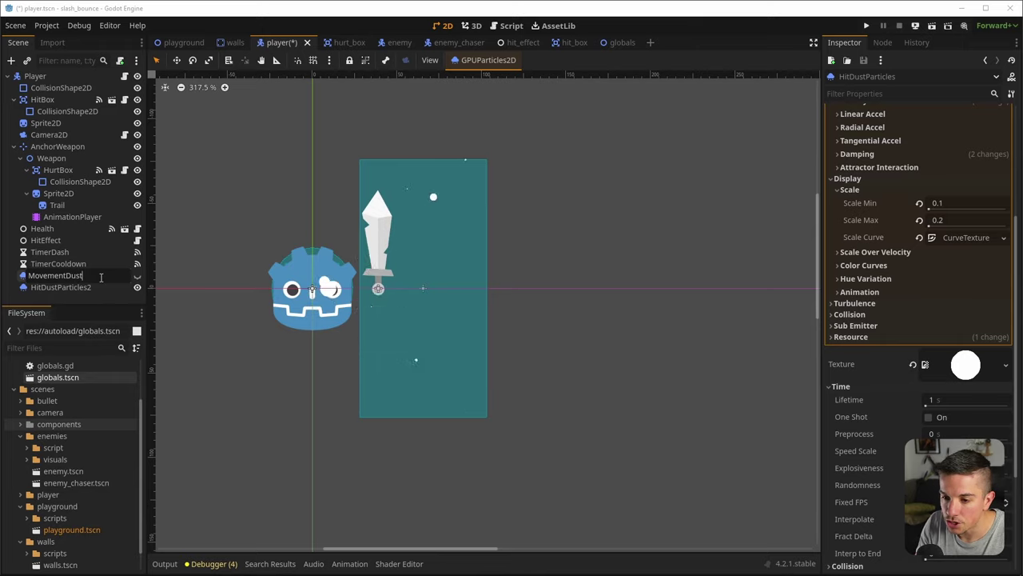
text(Particles)
key(Return)
key(ctrl+s)
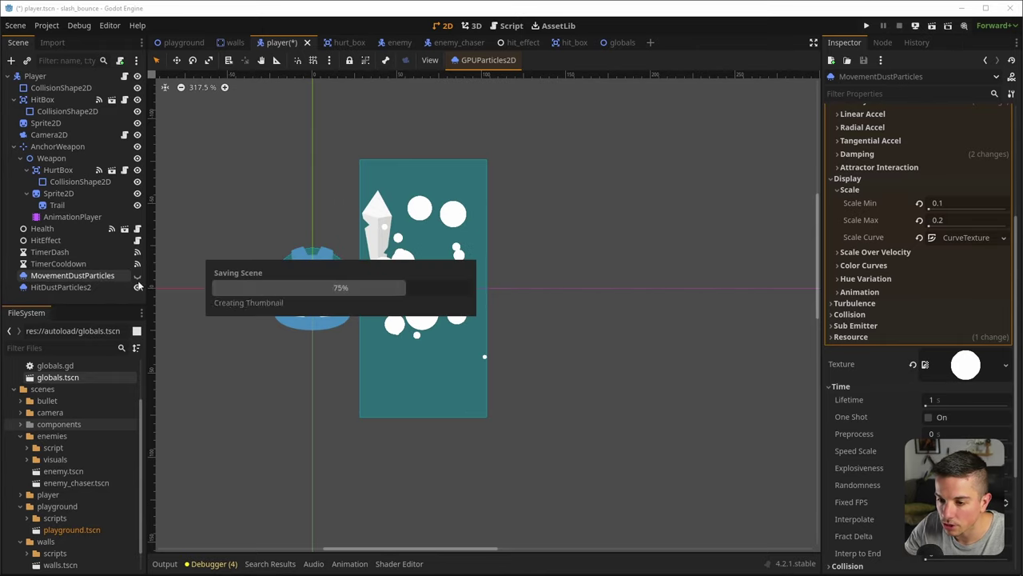
Show MovementDustParticles while hiding HitDustParticles2, and inspect the Scale Curve in its process material
click(137, 276)
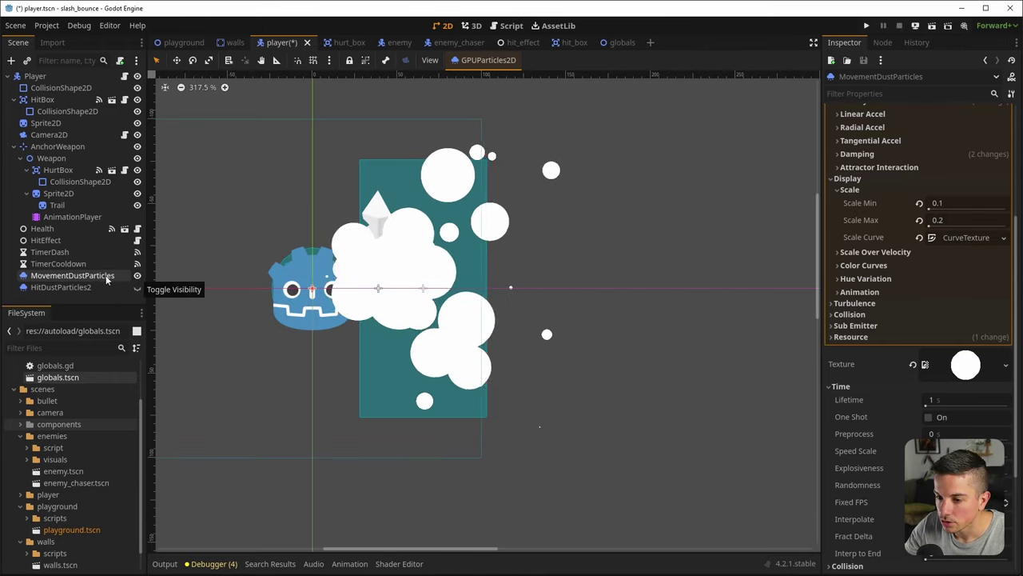
scroll(381, 309, down, 8)
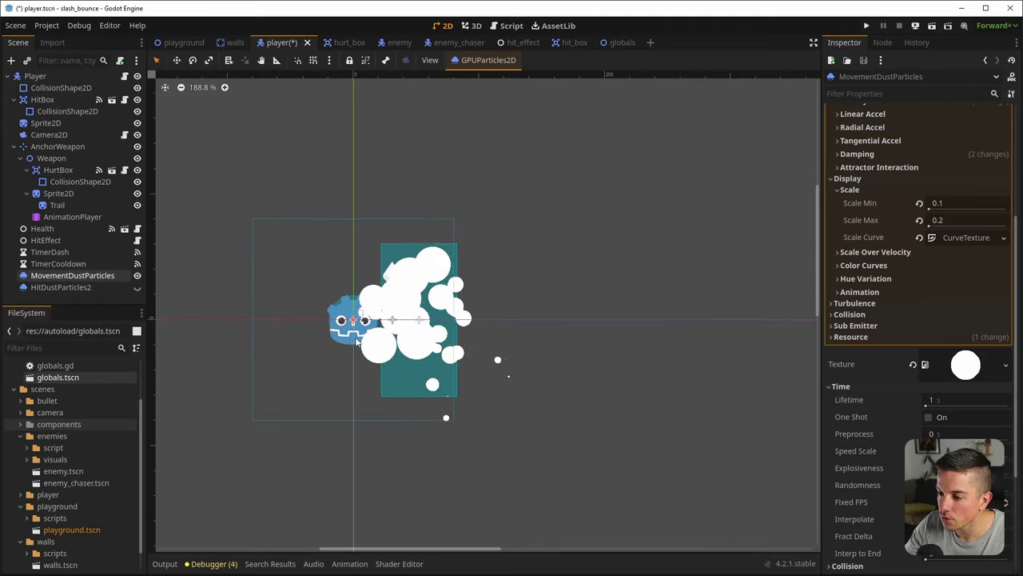
scroll(895, 341, down, 4)
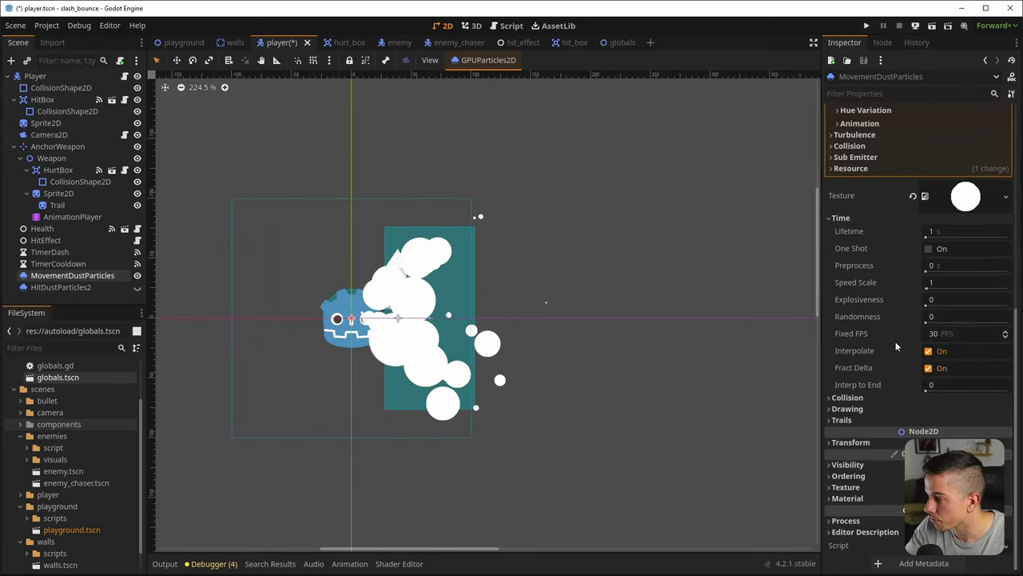
scroll(895, 342, up, 6)
click(964, 302)
click(939, 361)
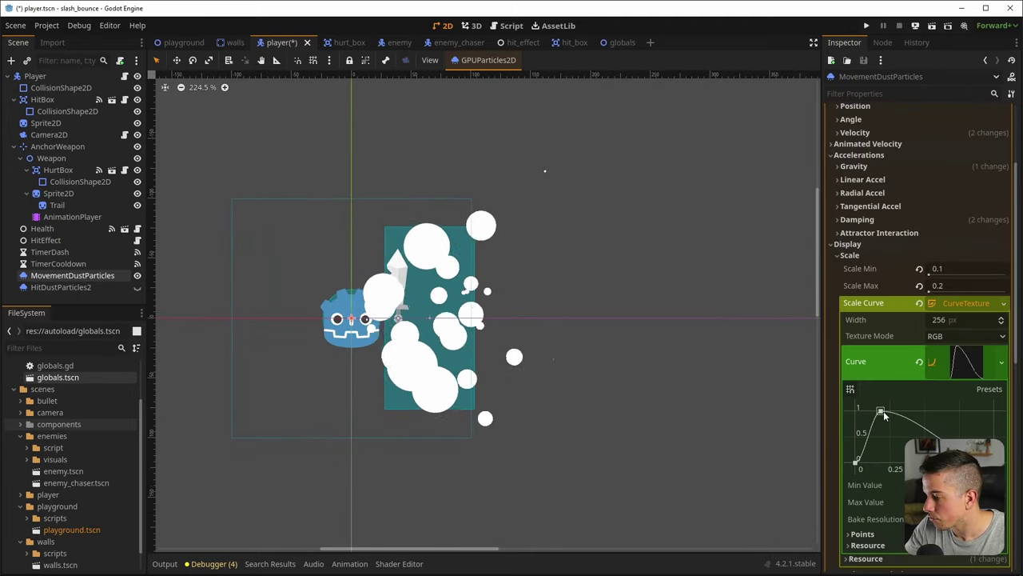
click(971, 367)
scroll(899, 388, up, 4)
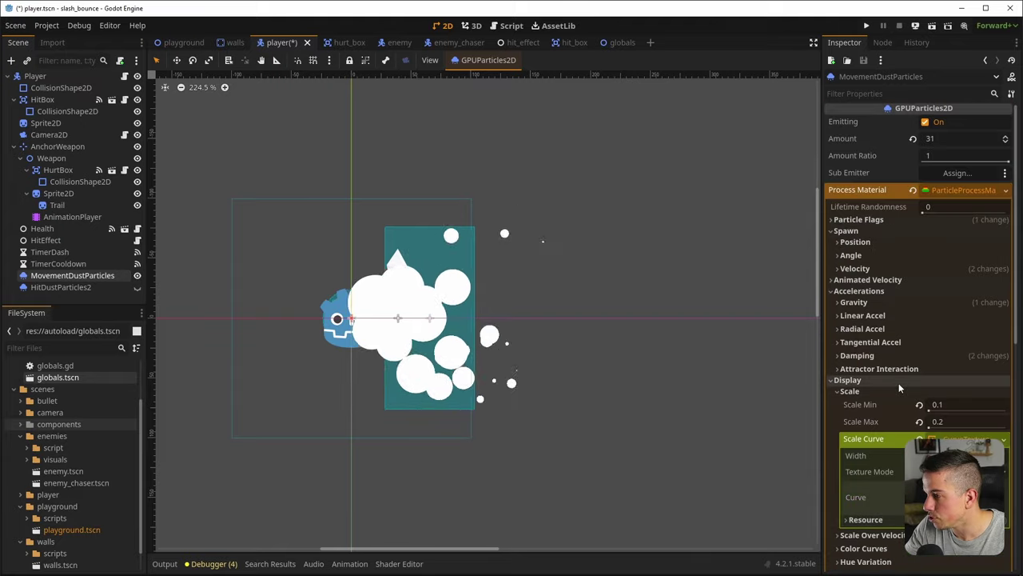
Set the Lifetime Randomness of MovementDustParticles' process material to 0.42
scroll(900, 344, down, 1)
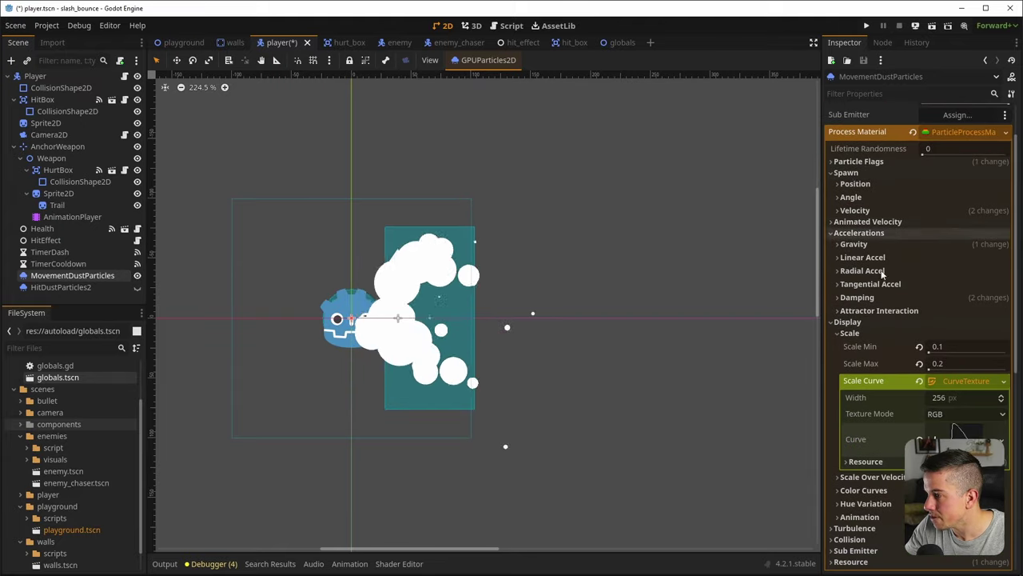
scroll(912, 256, down, 5)
scroll(925, 171, up, 5)
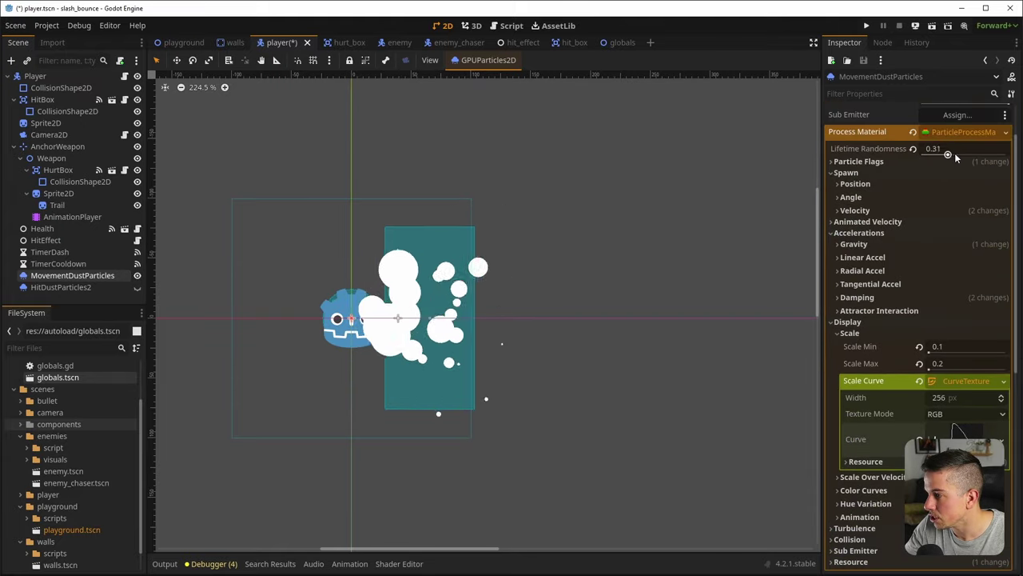
Set MovementDustParticles' Lifetime to 0.7 s and save the scene
scroll(913, 290, down, 5)
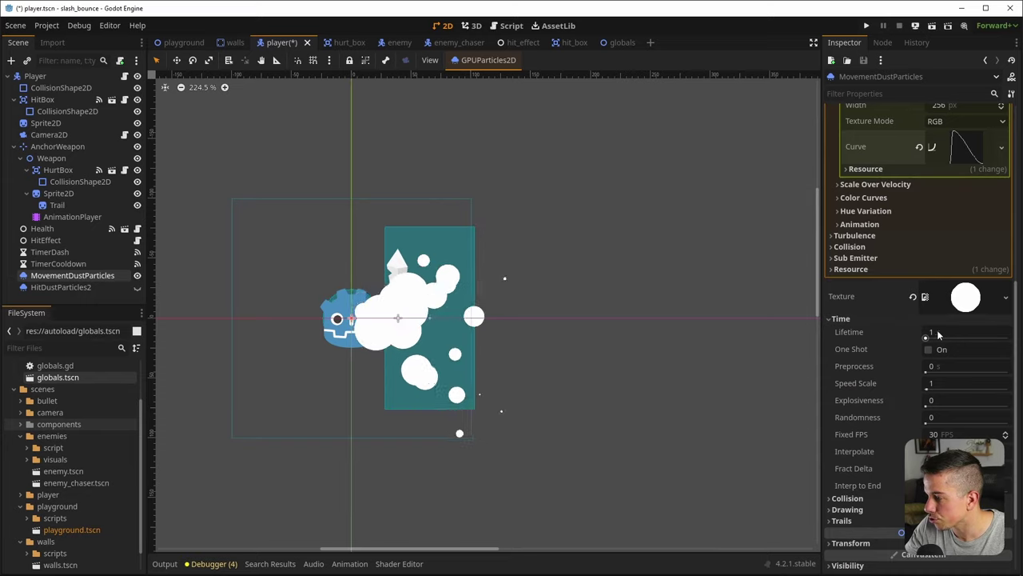
key(Return)
key(ctrl+s)
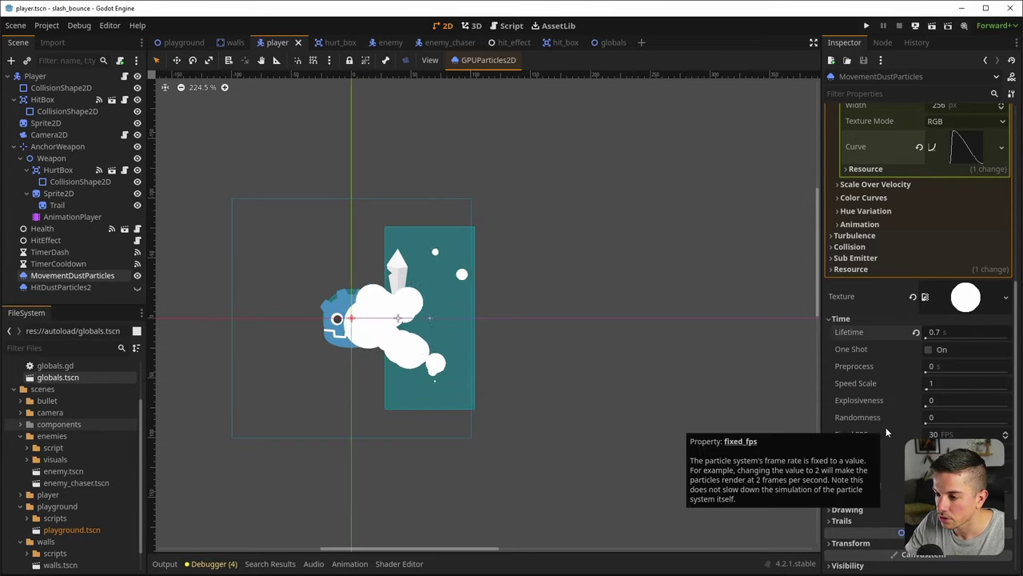
scroll(370, 326, down, 2)
scroll(369, 345, up, 1)
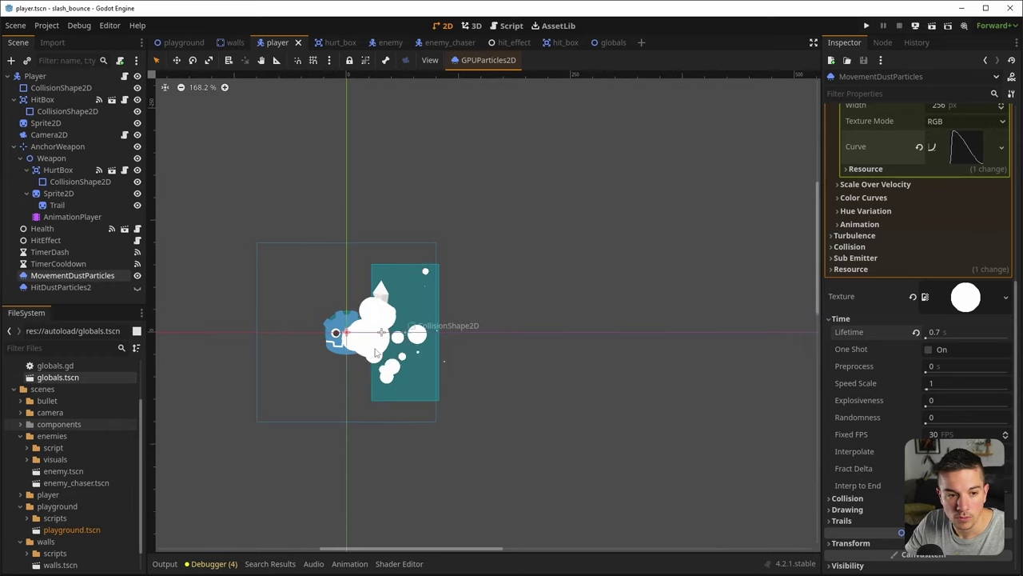
key(ctrl+s)
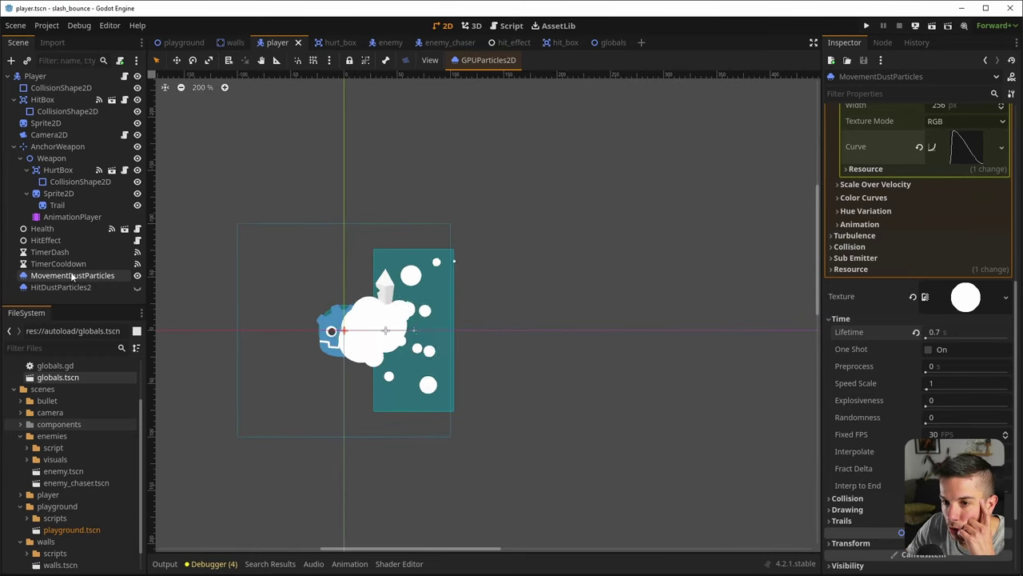
Move MovementDustParticles in the node tree to just above the player's Sprite2D so it draws behind the character
drag(72, 276, 53, 124)
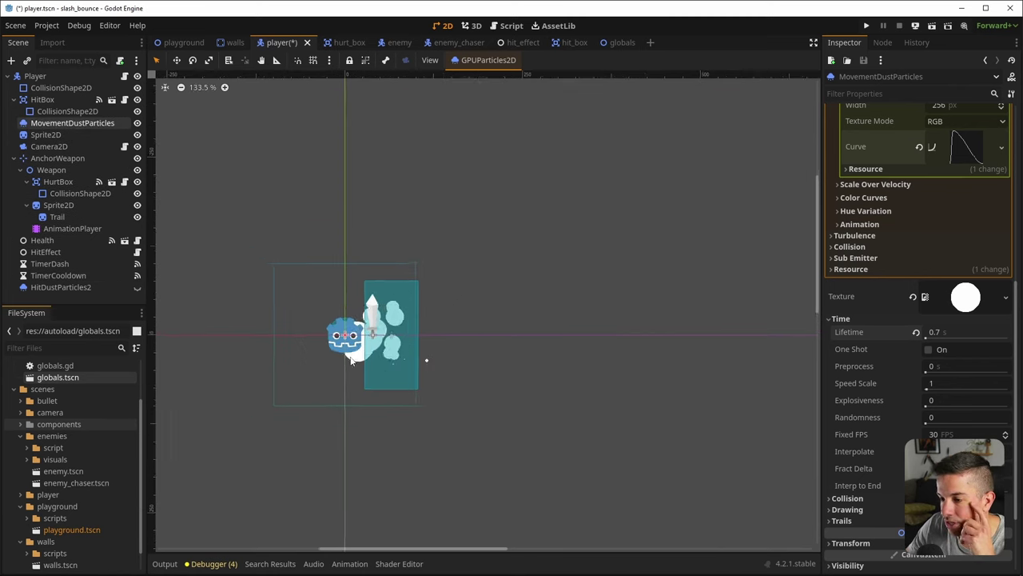
scroll(320, 363, down, 3)
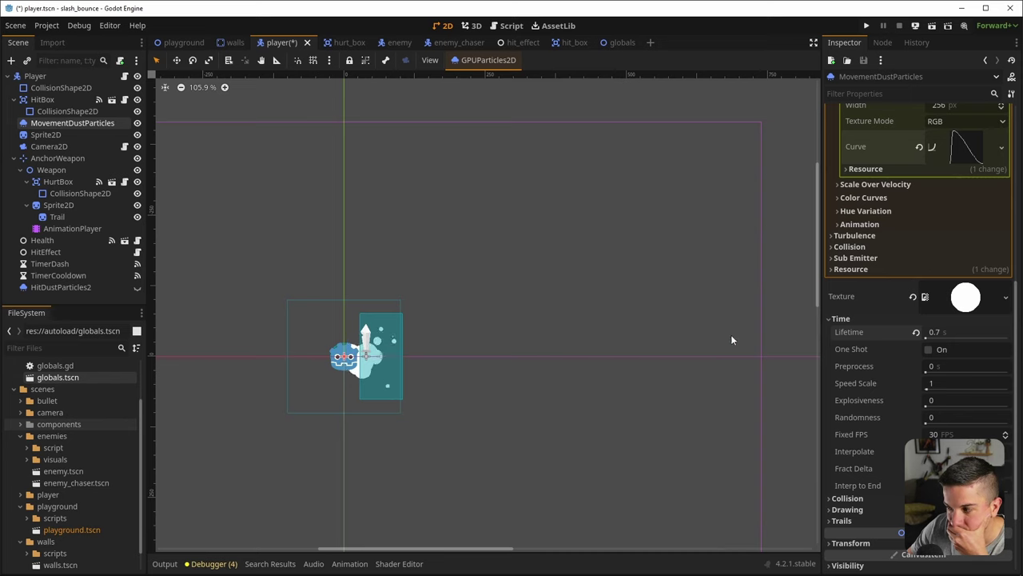
Reset the minimum and maximum initial velocity of MovementDustParticles' process material to 0
scroll(880, 230, up, 5)
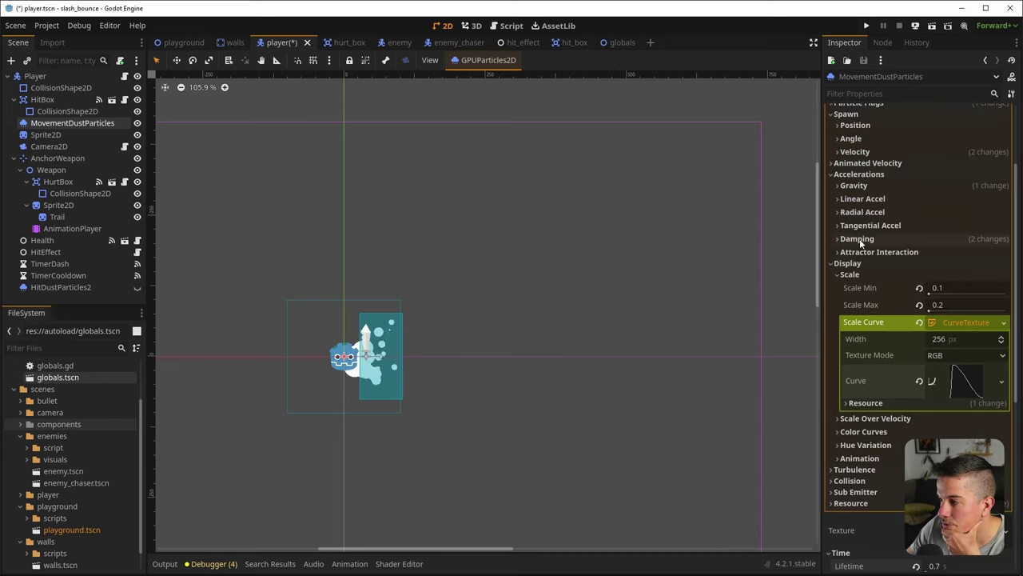
scroll(850, 186, up, 2)
click(851, 197)
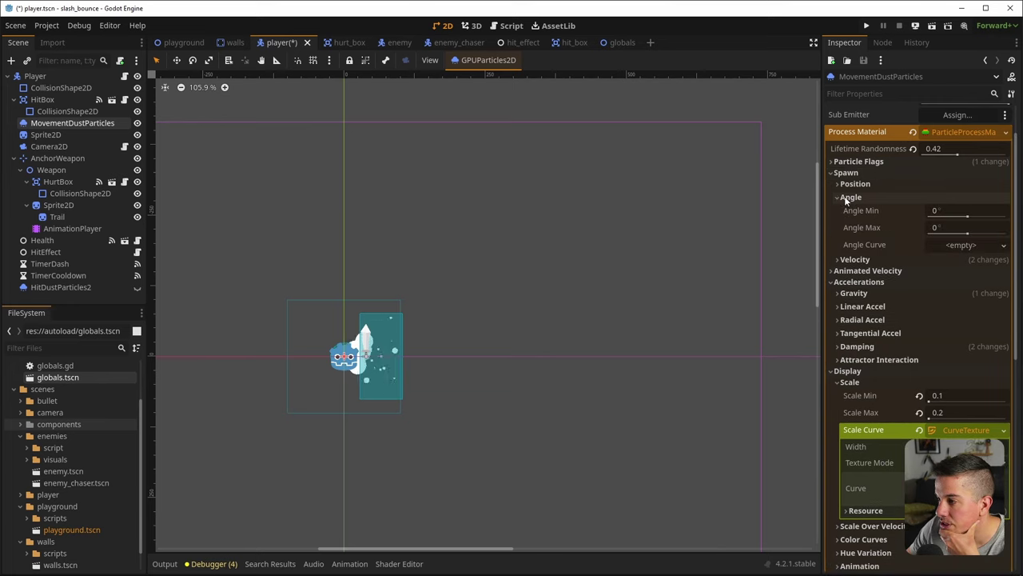
click(850, 196)
click(854, 183)
click(854, 183)
click(852, 210)
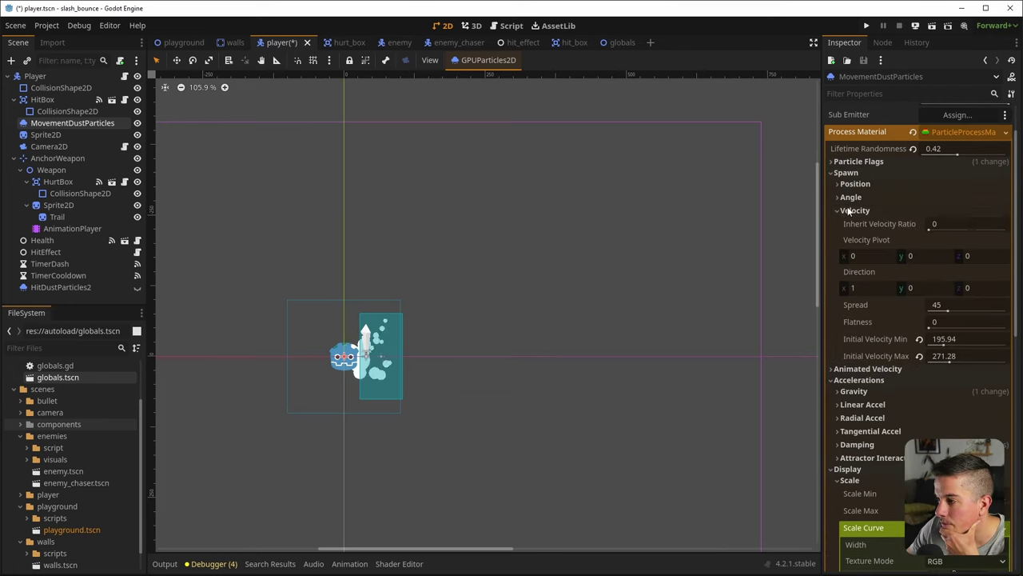
click(920, 339)
click(920, 356)
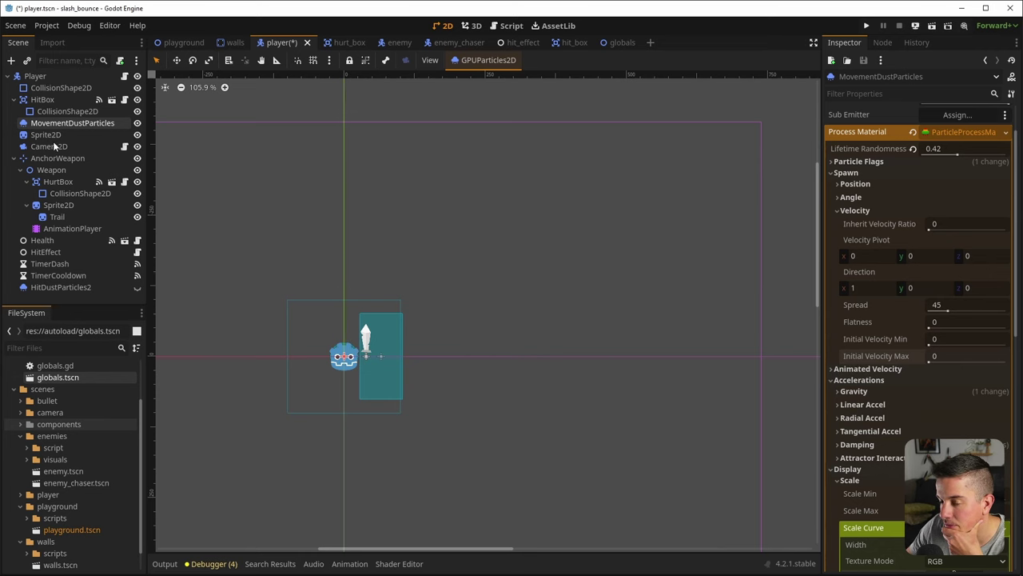
Make HitDustParticles2 visible, rename it to HitDustParticles, and save the scene
click(63, 287)
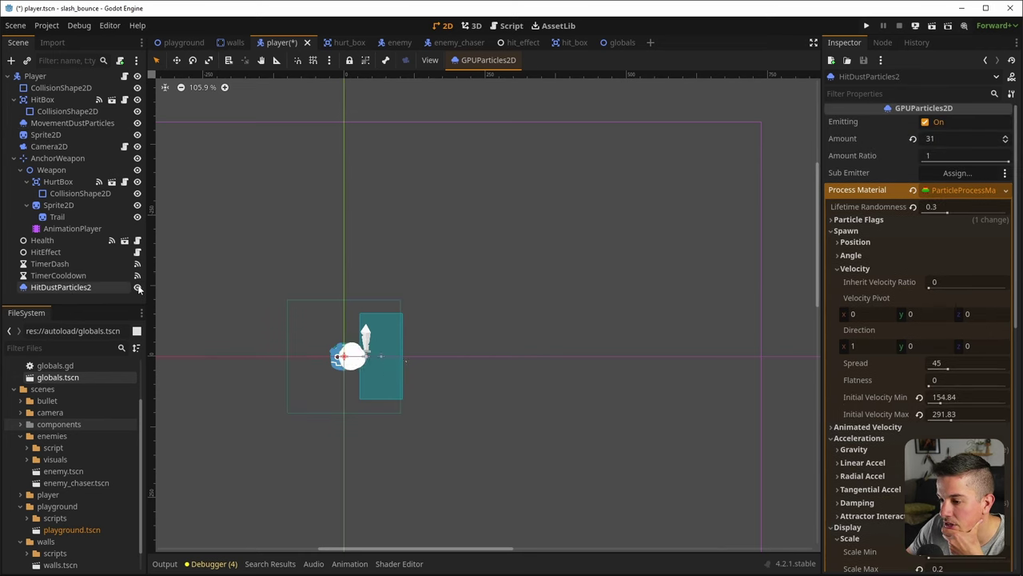
scroll(325, 360, up, 5)
right_click(57, 287)
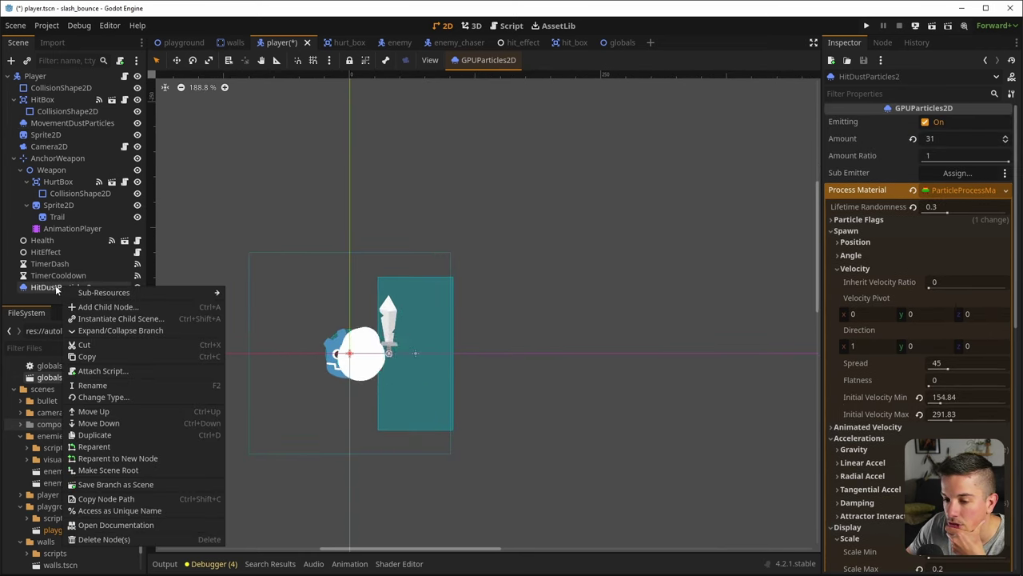
key(Escape)
double_click(100, 287)
key(BackSpace)
key(Return)
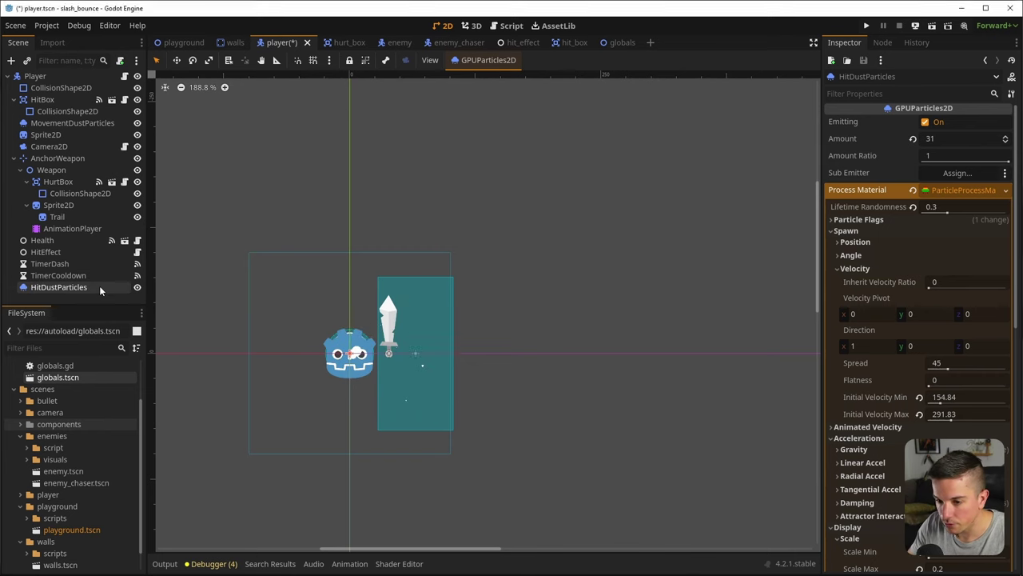
key(ctrl+s)
Start saving the HitDustParticles branch as a scene and create an effects folder for it in res://shared
right_click(99, 285)
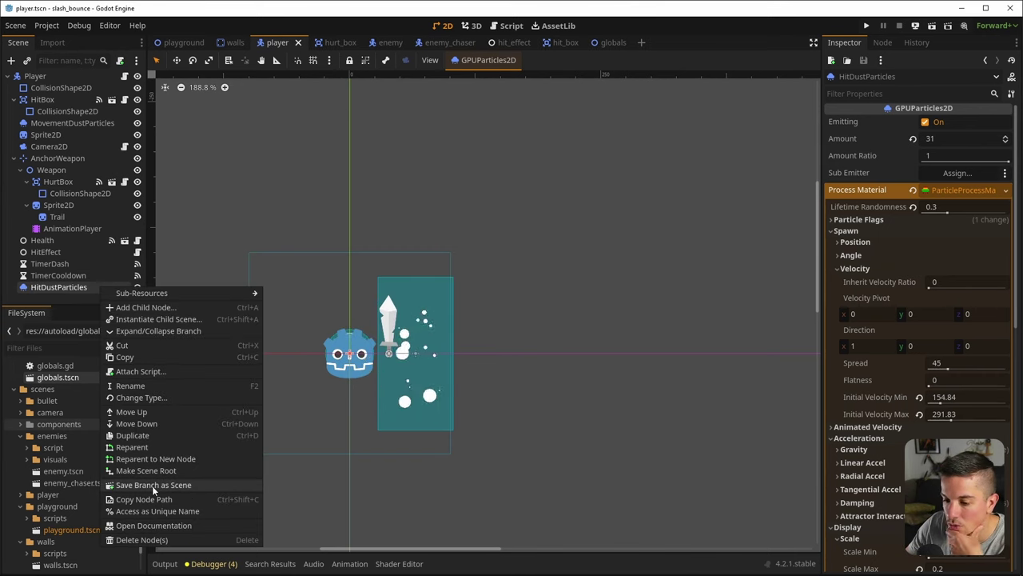
click(152, 487)
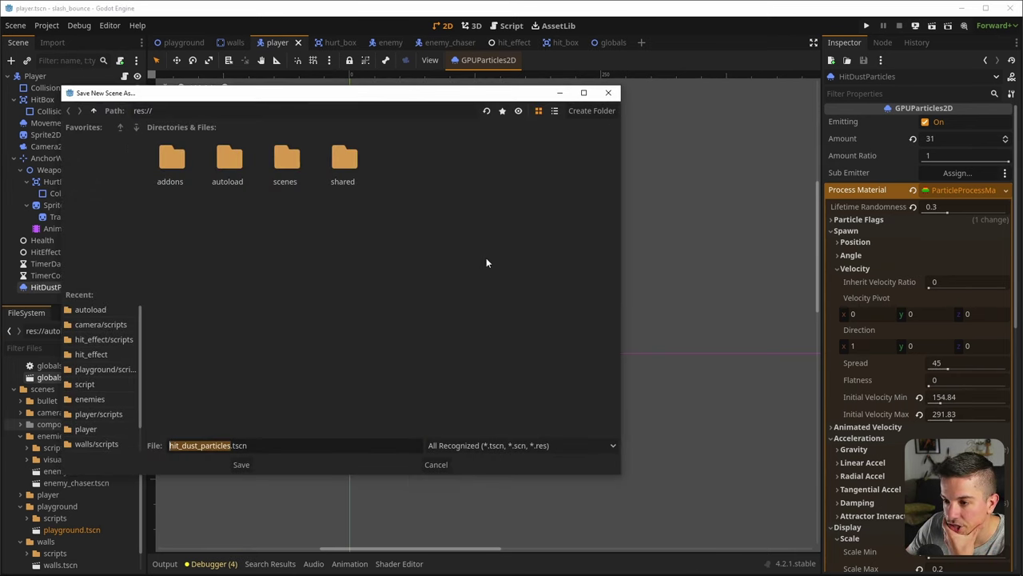
double_click(285, 163)
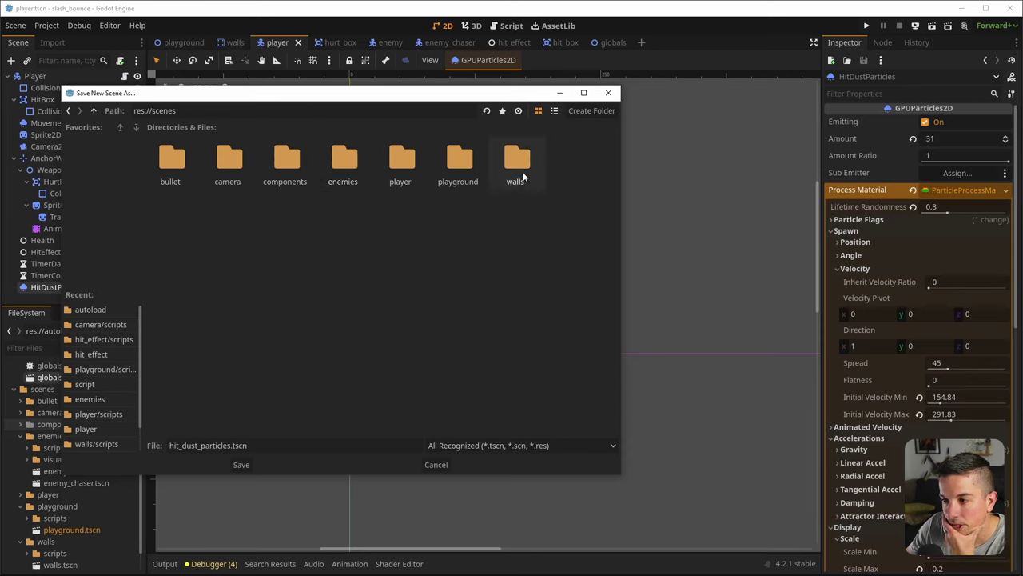
click(94, 110)
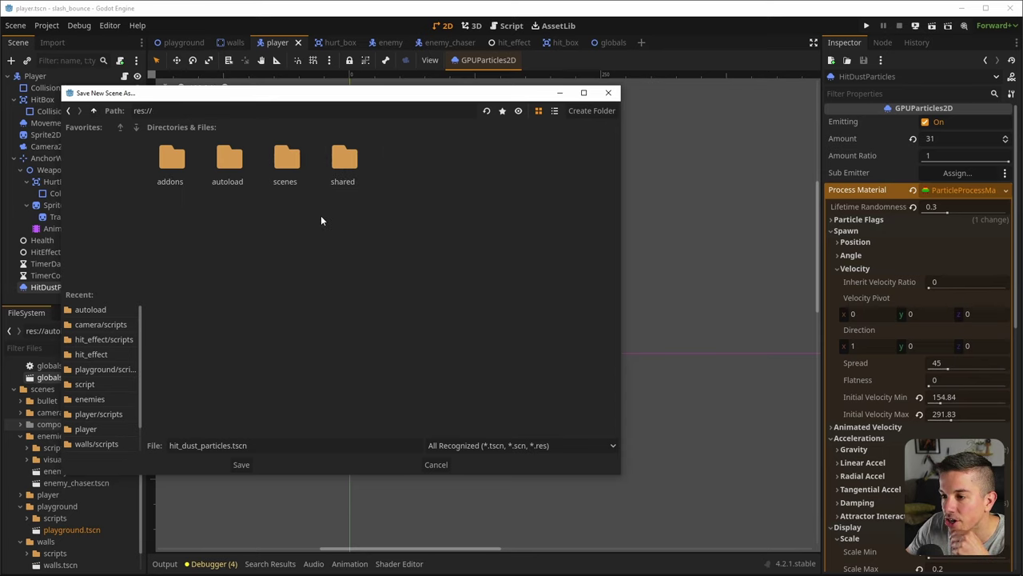
double_click(343, 160)
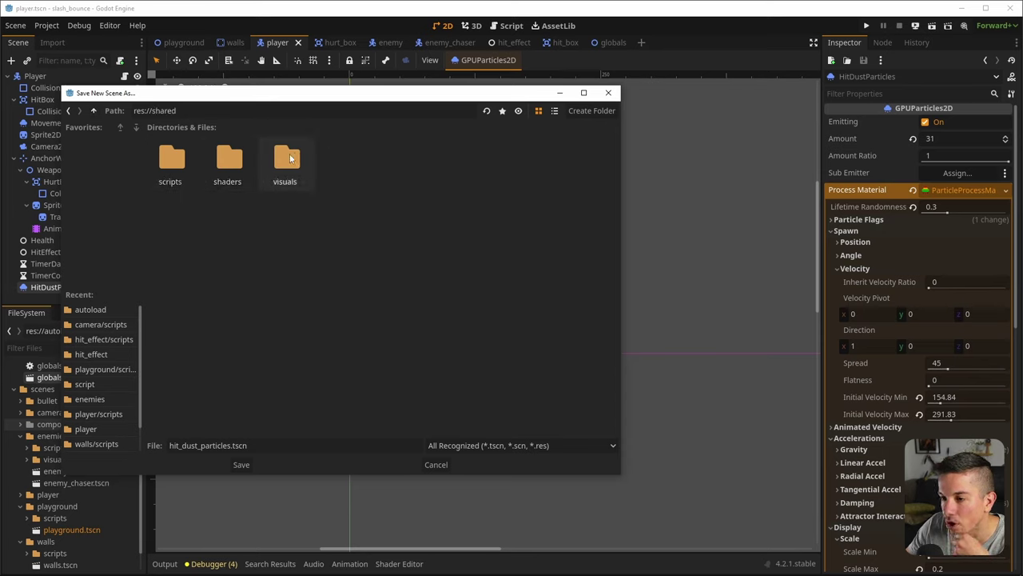
right_click(266, 228)
click(309, 236)
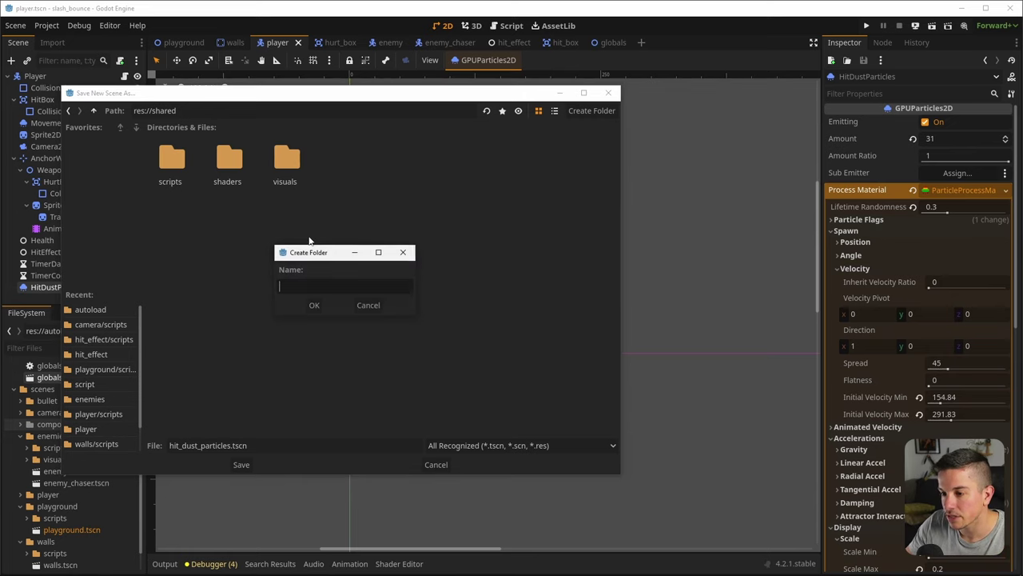
text(effects)
key(Return)
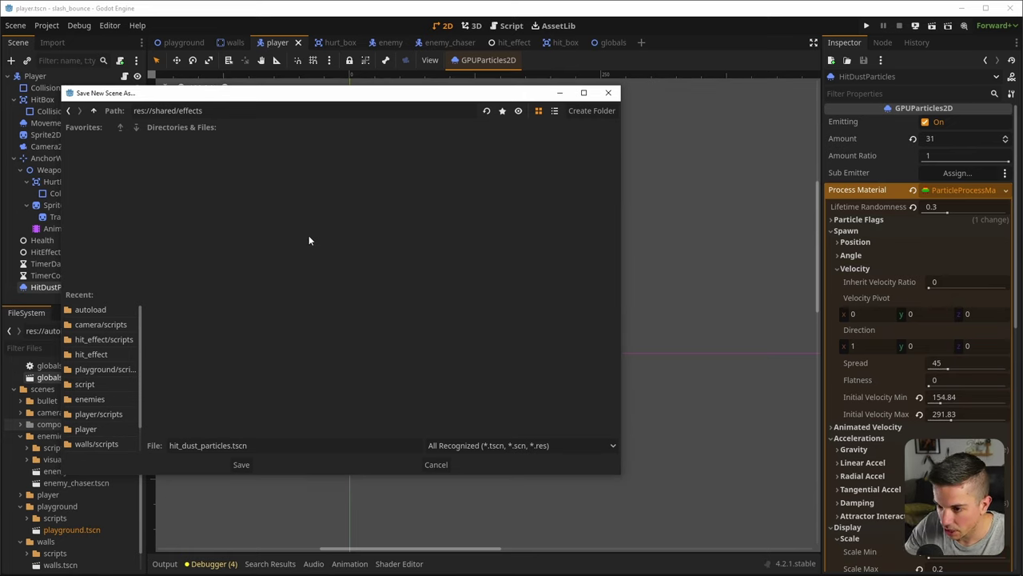
Create a hit_dust_particles folder inside res://shared/effects and save the branch there as hit_dust_particles.tscn
right_click(249, 287)
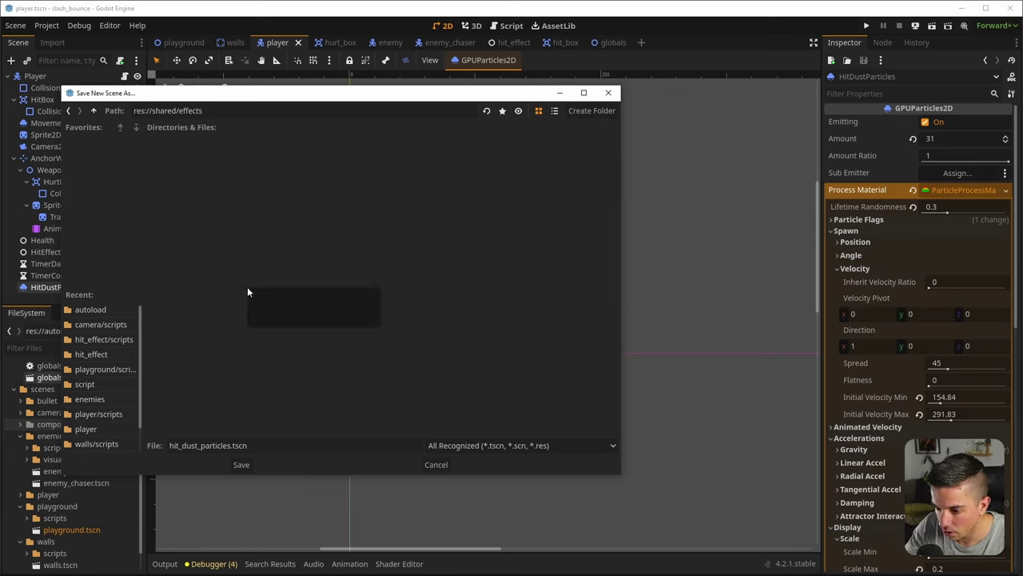
click(286, 295)
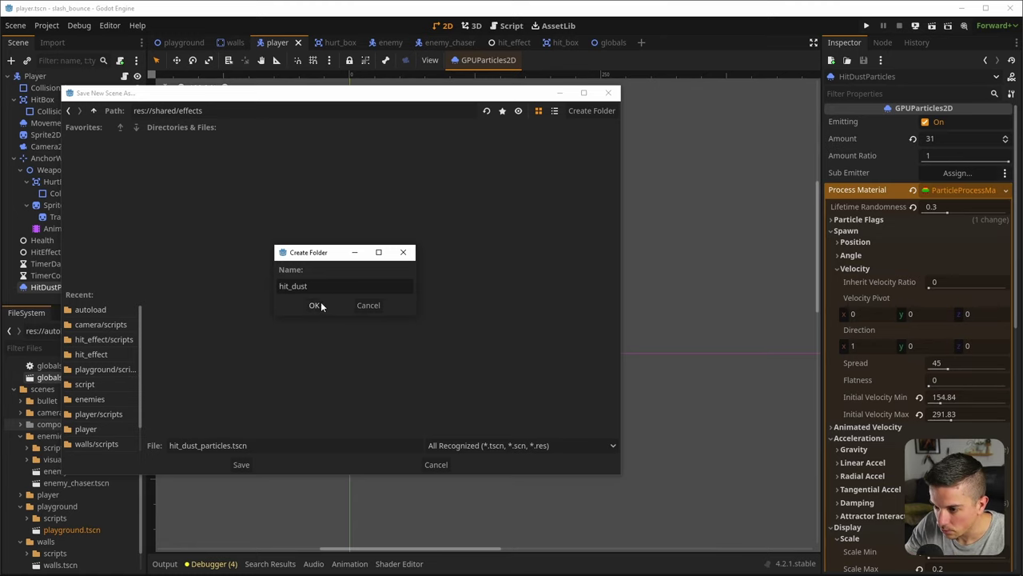
text(hit_dust_particles)
click(317, 305)
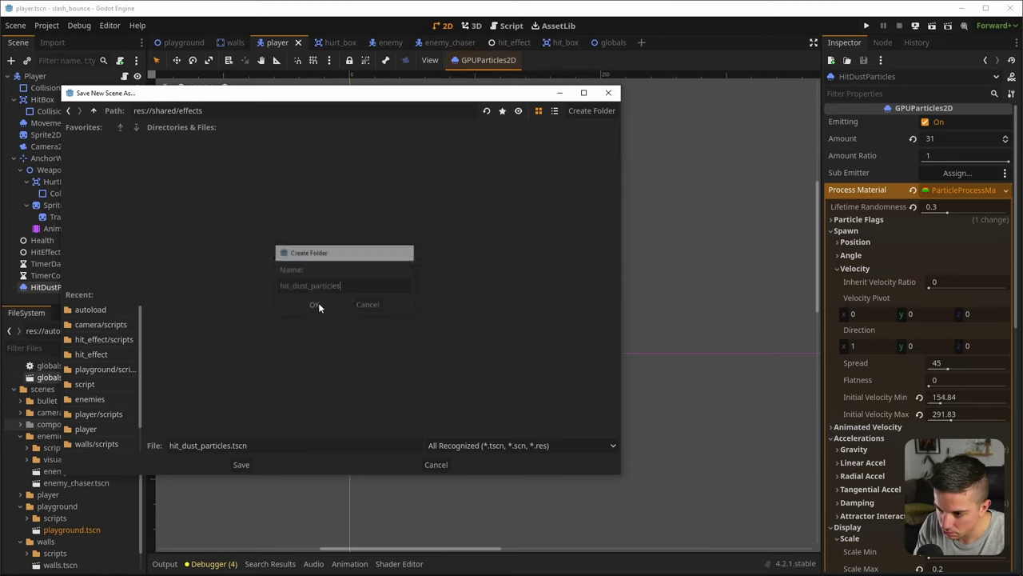
click(242, 465)
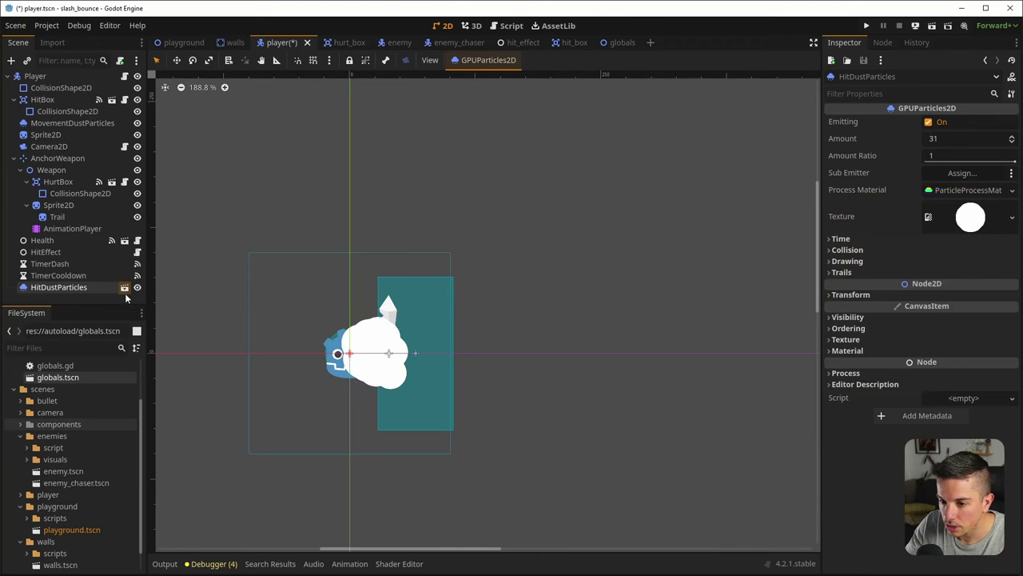
Open the hit dust scene and attach the existing script res://shared/scripts/self_freeing_particles.gd to its HitDustParticles root node
click(126, 286)
right_click(99, 81)
click(138, 166)
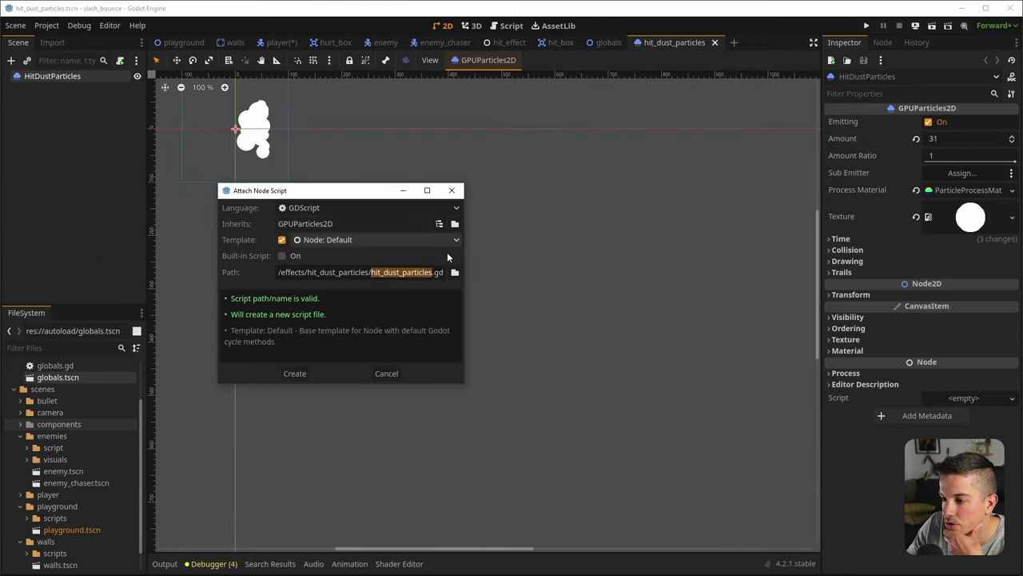
click(450, 269)
click(93, 111)
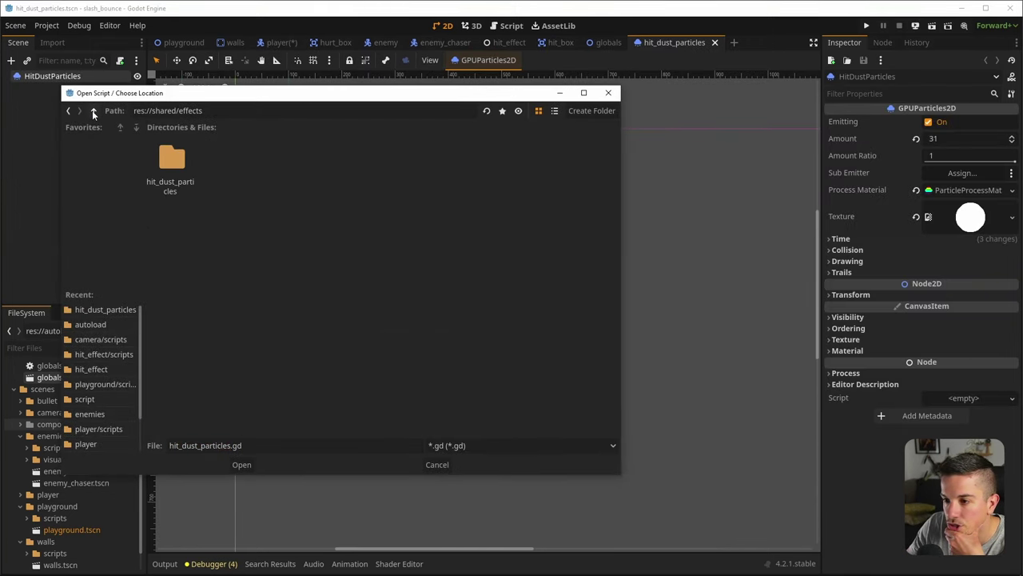
click(92, 110)
double_click(228, 164)
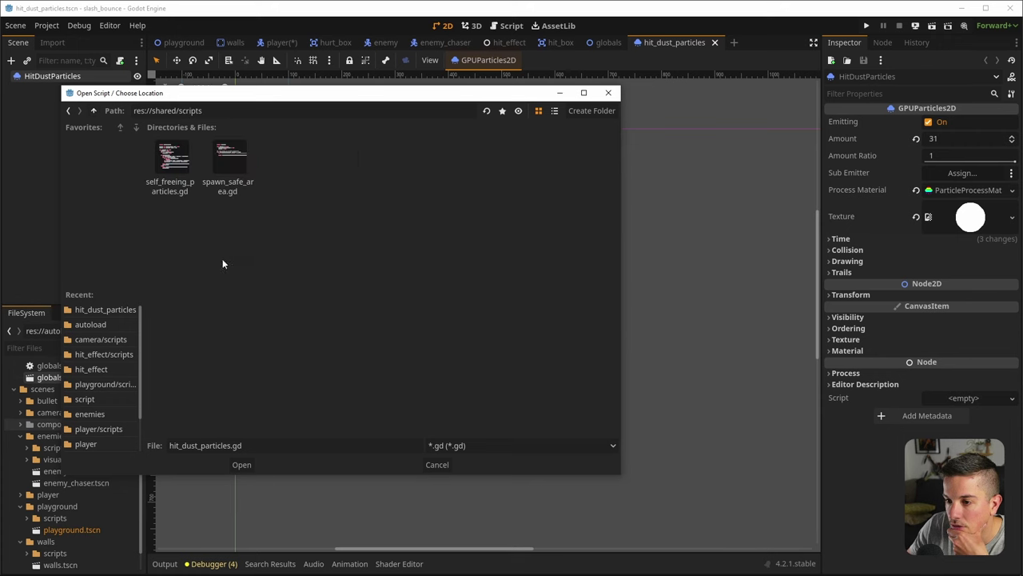
double_click(172, 168)
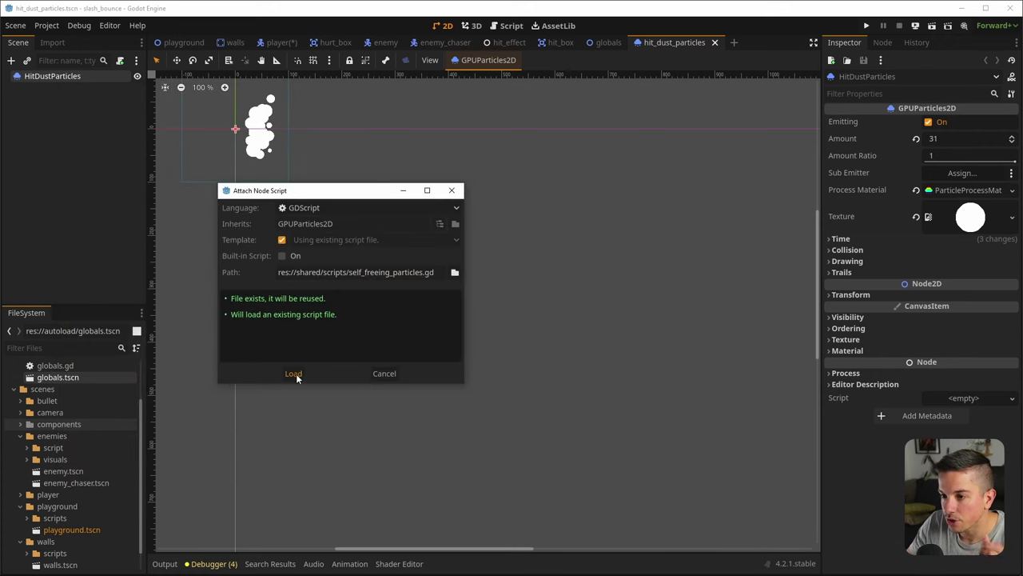
click(299, 376)
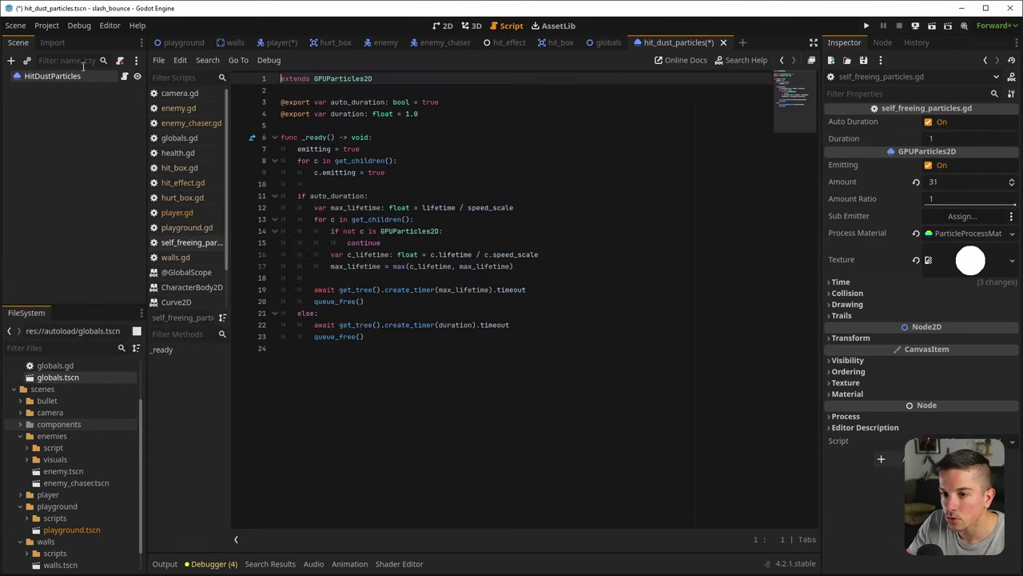
Turn off Emitting and turn on One Shot for HitDustParticles, save the scene, and return to its 2D view
click(928, 165)
key(ctrl+s)
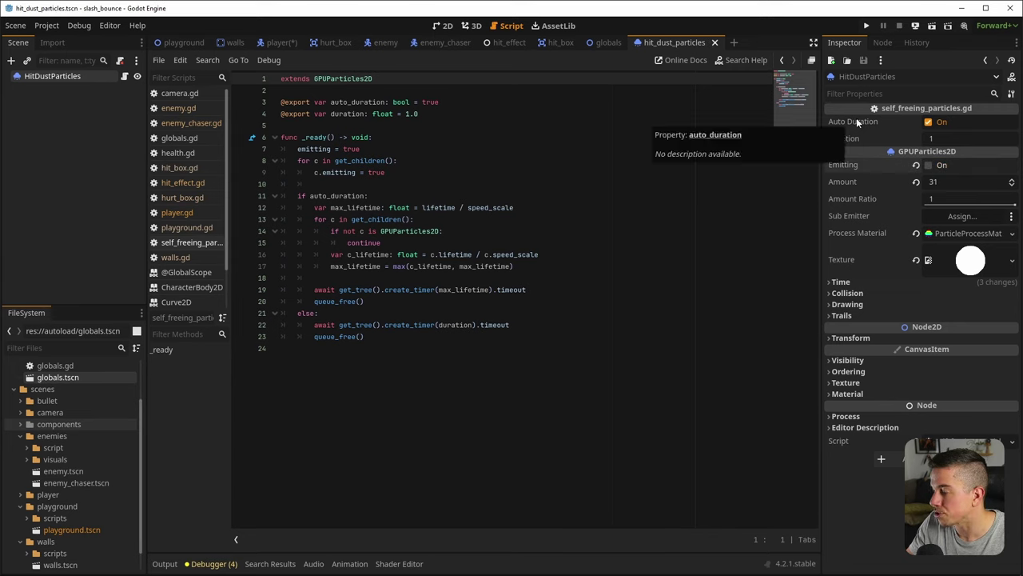
click(842, 282)
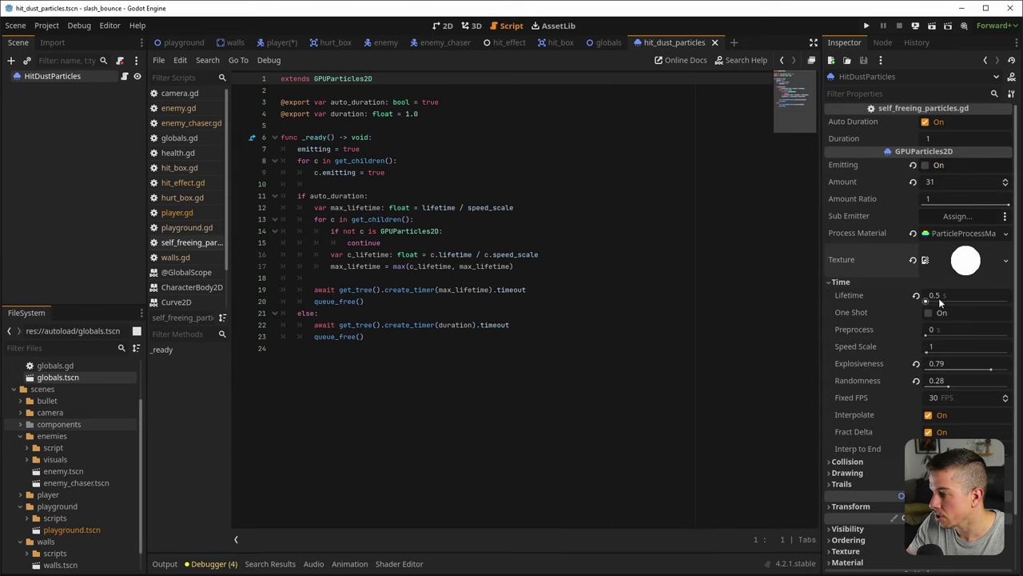
click(928, 311)
key(ctrl+s)
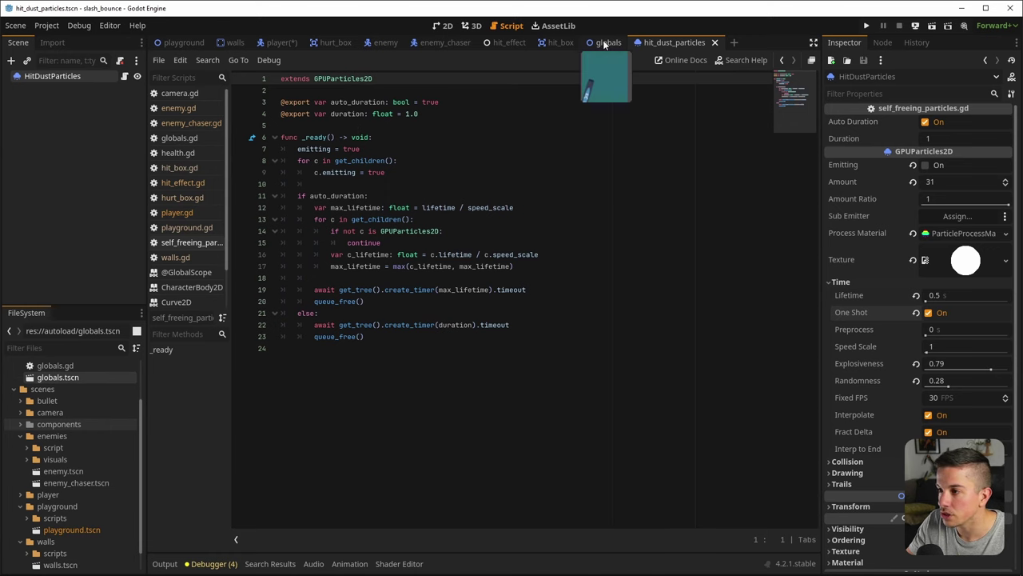
click(445, 25)
scroll(274, 187, up, 1)
middle_drag(274, 187, 330, 223)
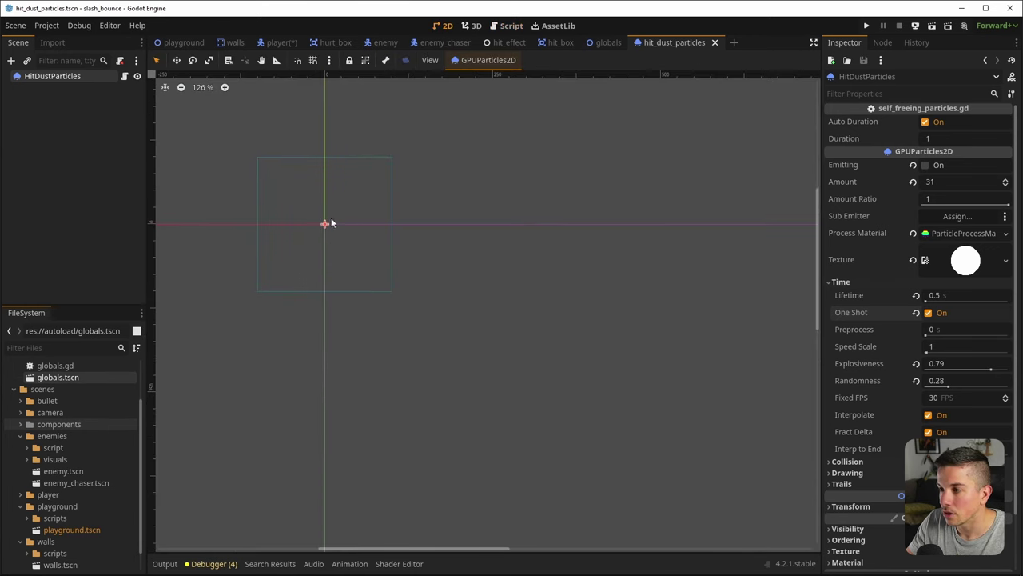
Delete the HitDustParticles node from the player scene and save the scene
click(184, 43)
click(277, 42)
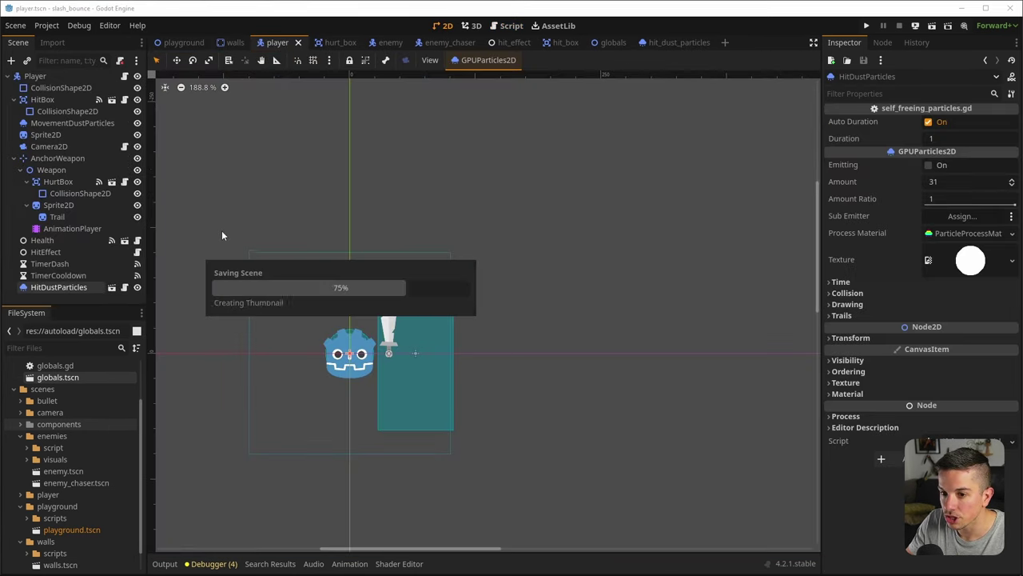
click(71, 291)
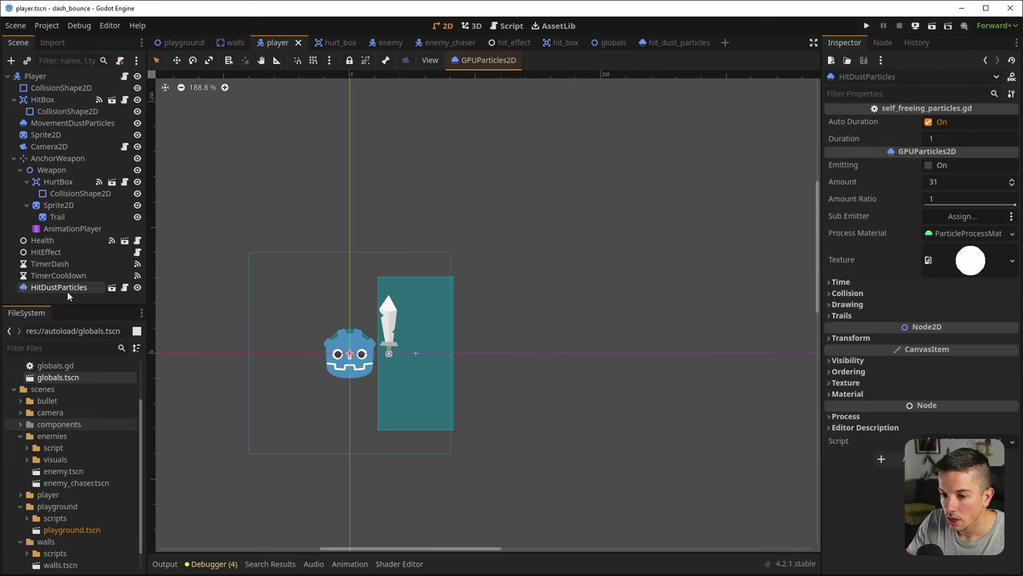
key(Delete)
key(Return)
key(ctrl+s)
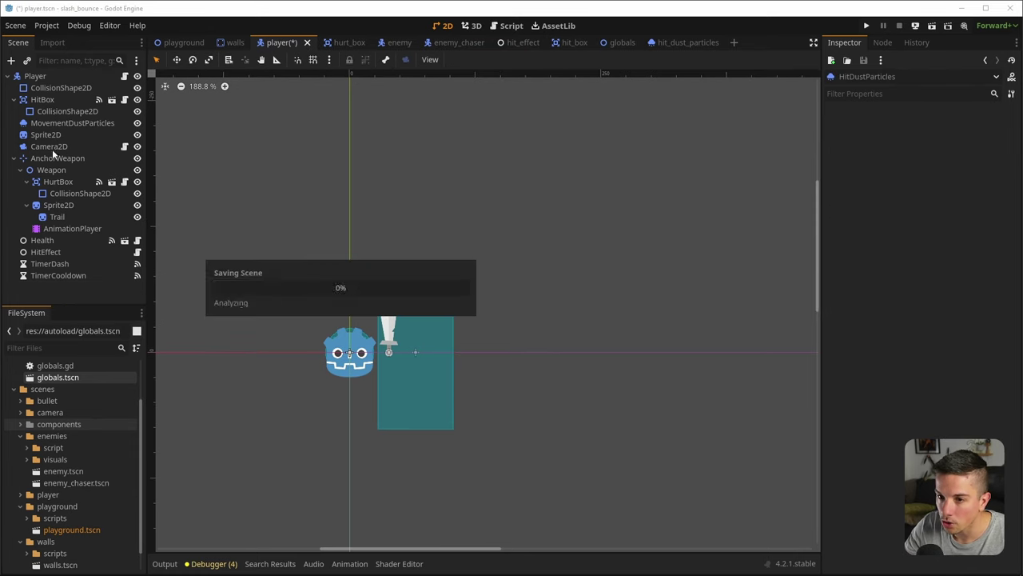
In player.gd, add the exported variable hit_dust_particles of type PackedScene under the Dependencies category, and save
click(35, 76)
click(125, 76)
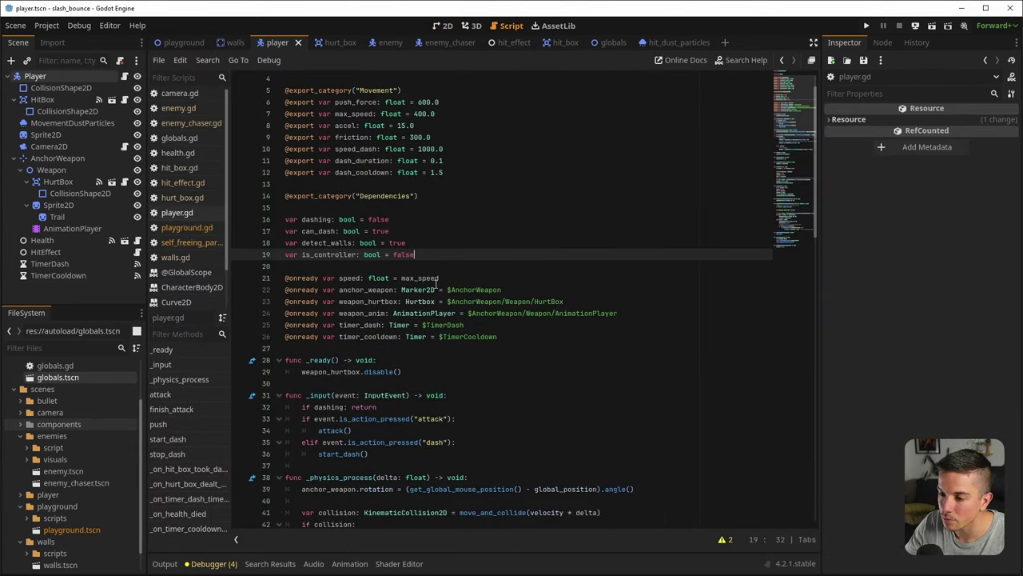
click(442, 205)
key(Return)
key(Up)
text(expo)
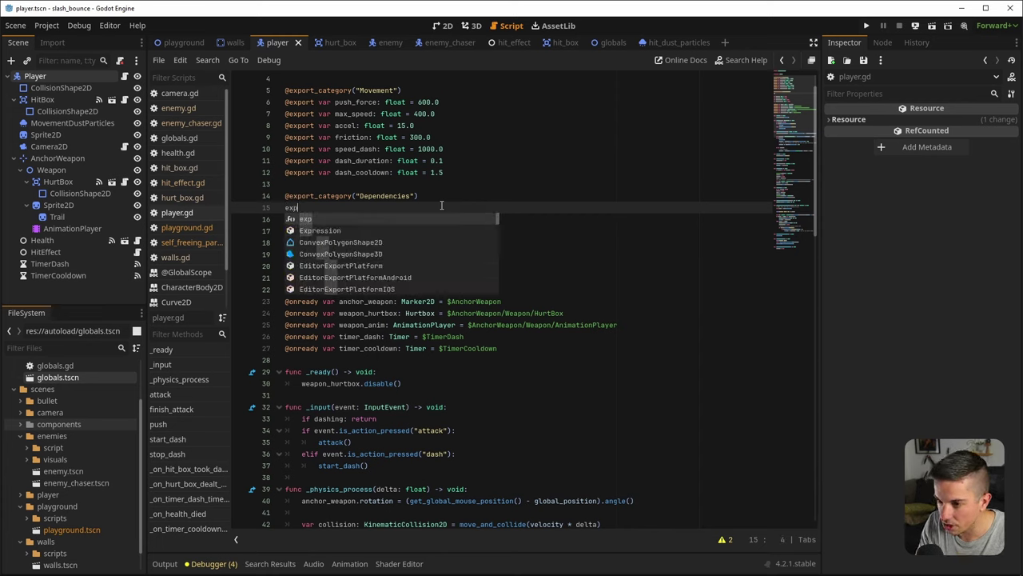
key(BackSpace)
key(BackSpace)
key(BackSpace)
key(BackSpace)
text(@export )
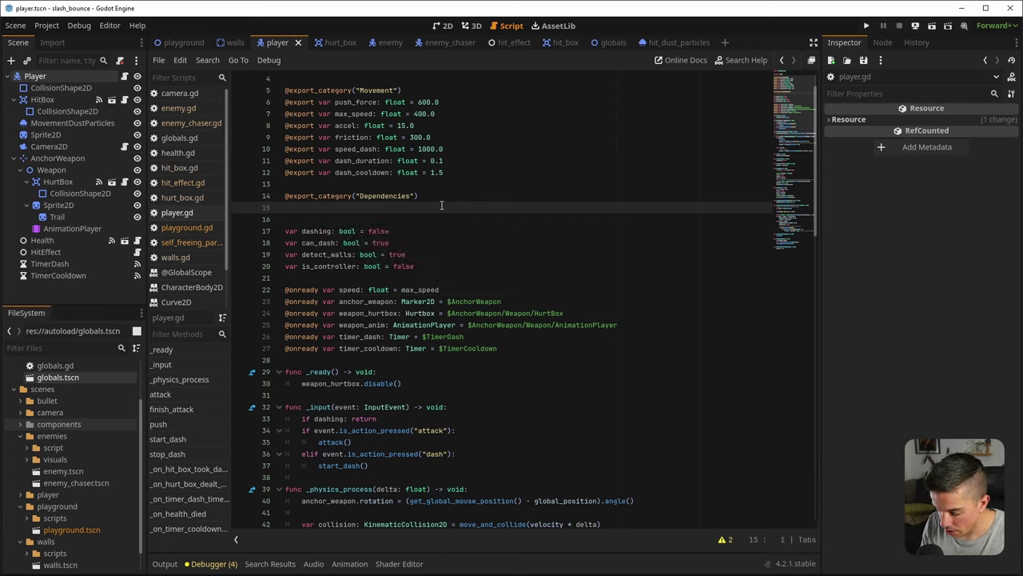
text(var)
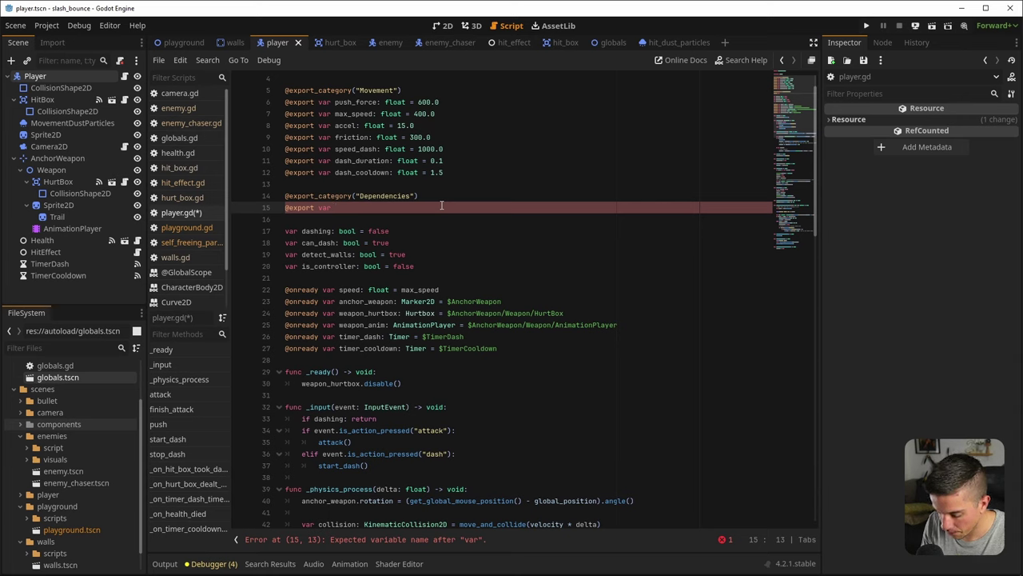
text( das)
key(BackSpace)
text(hit_)
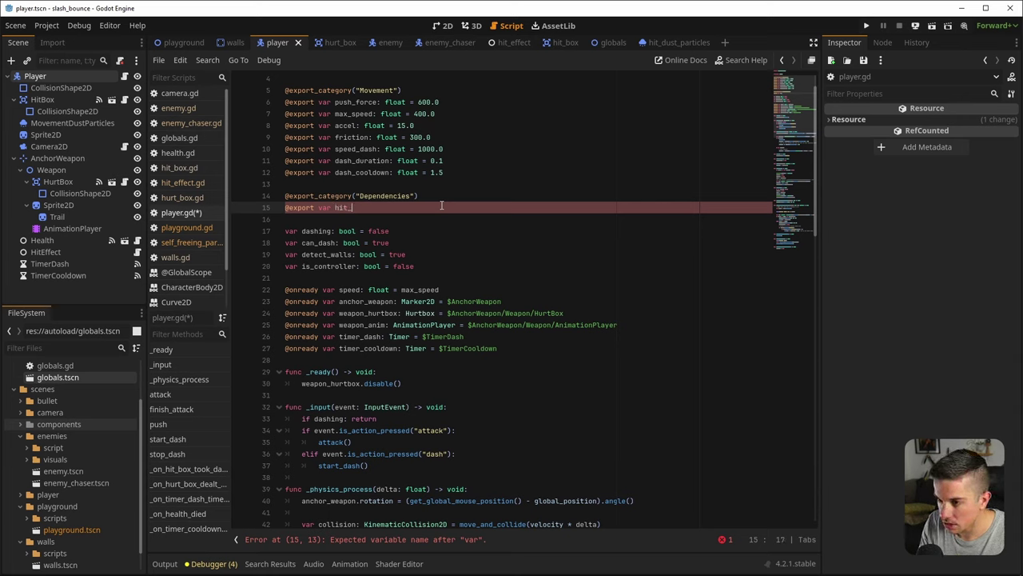
text(dust_particles)
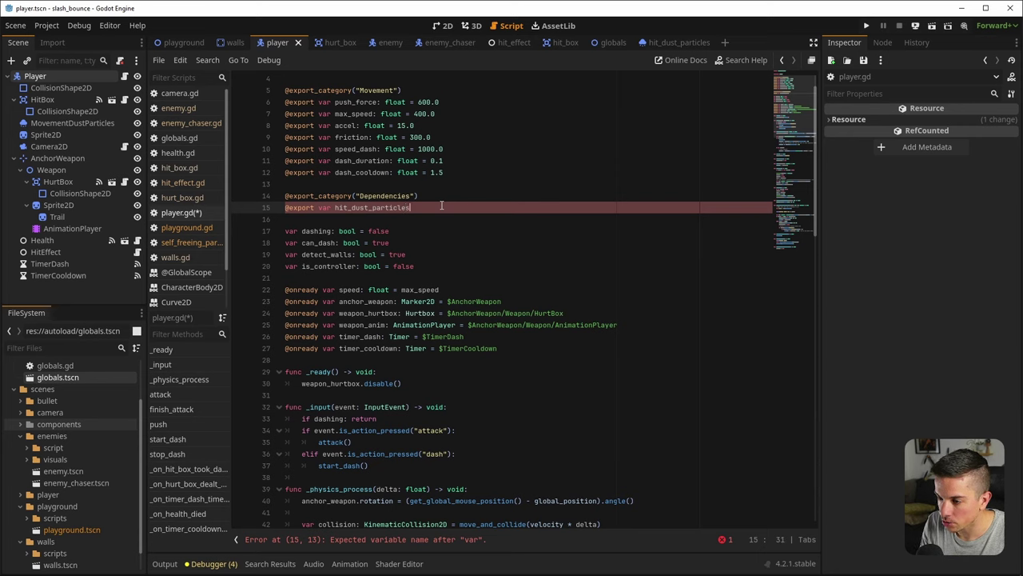
text(: Packe)
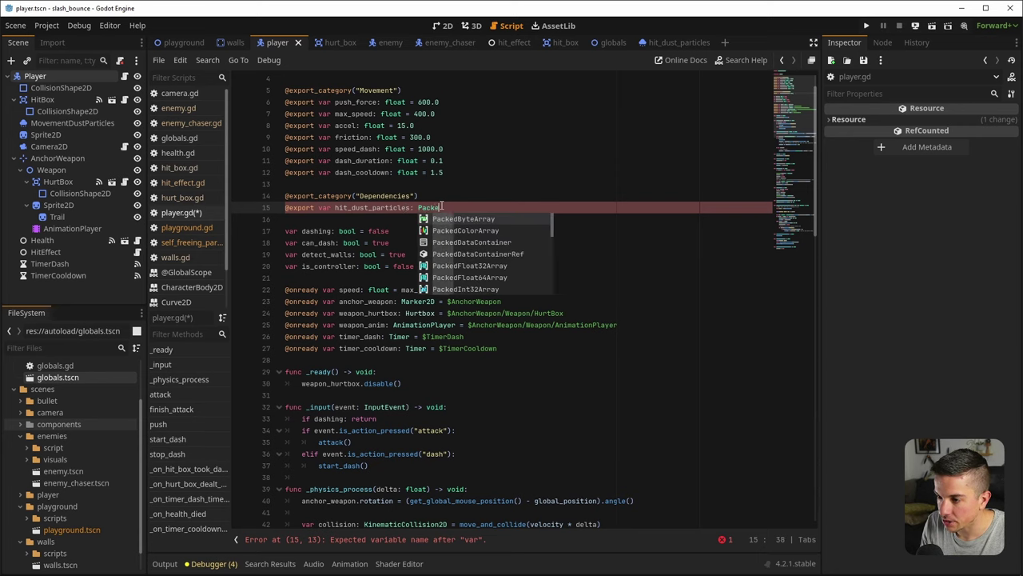
text(dSCcene)
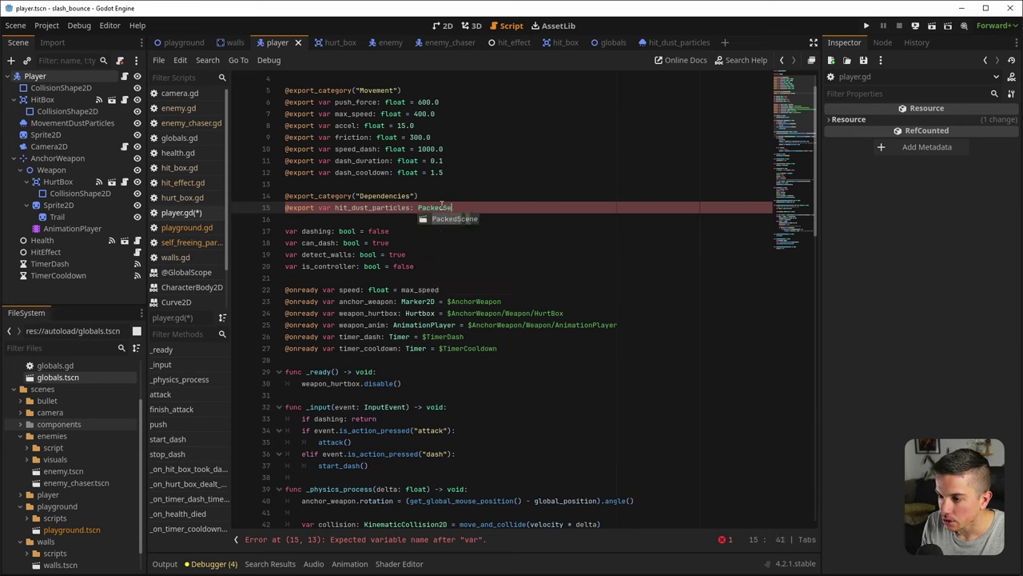
key(ctrl+s)
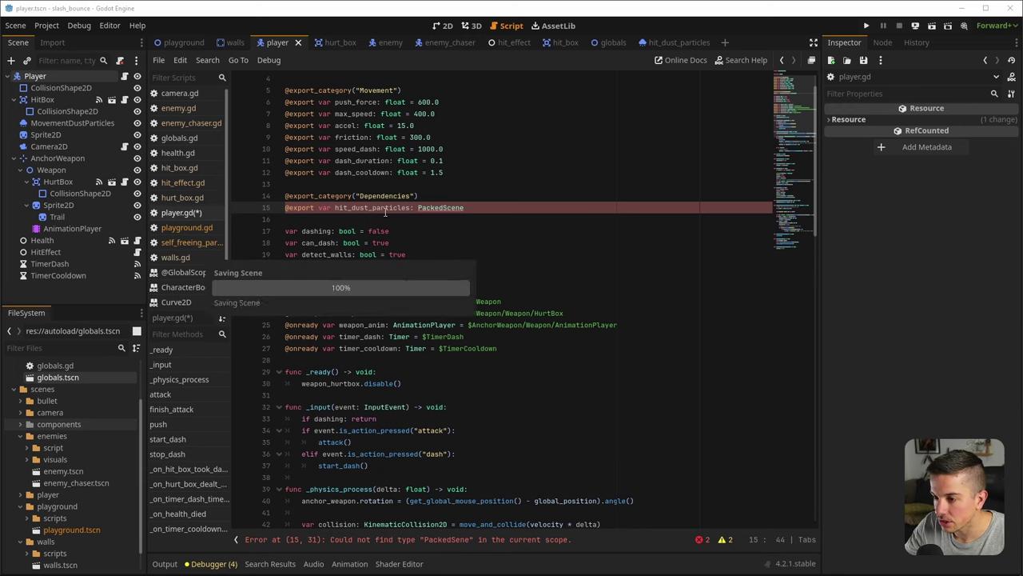
Declare a function spawn_particles(pos: Vector2, angle: float) between stop_dash and _on_hit_box_took_damage in player.gd
double_click(373, 207)
scroll(406, 369, down, 15)
scroll(406, 370, down, 9)
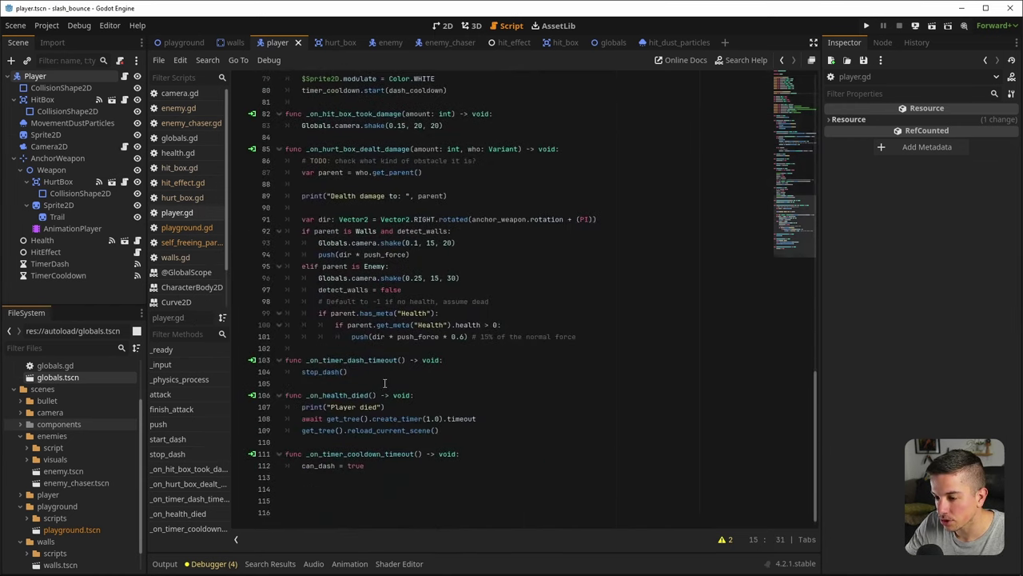
scroll(316, 303, up, 4)
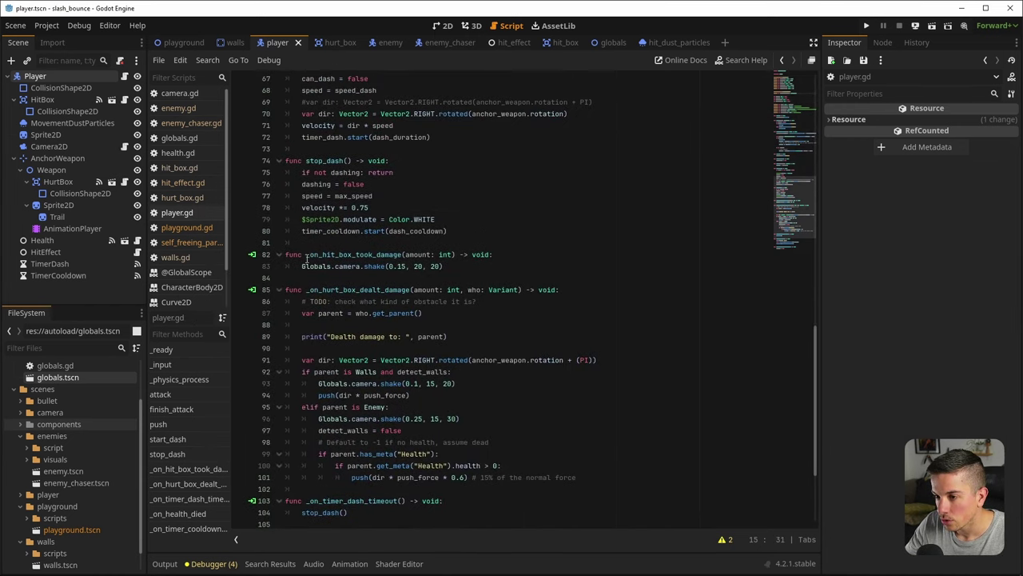
click(324, 245)
key(Return)
key(Return)
key(Up)
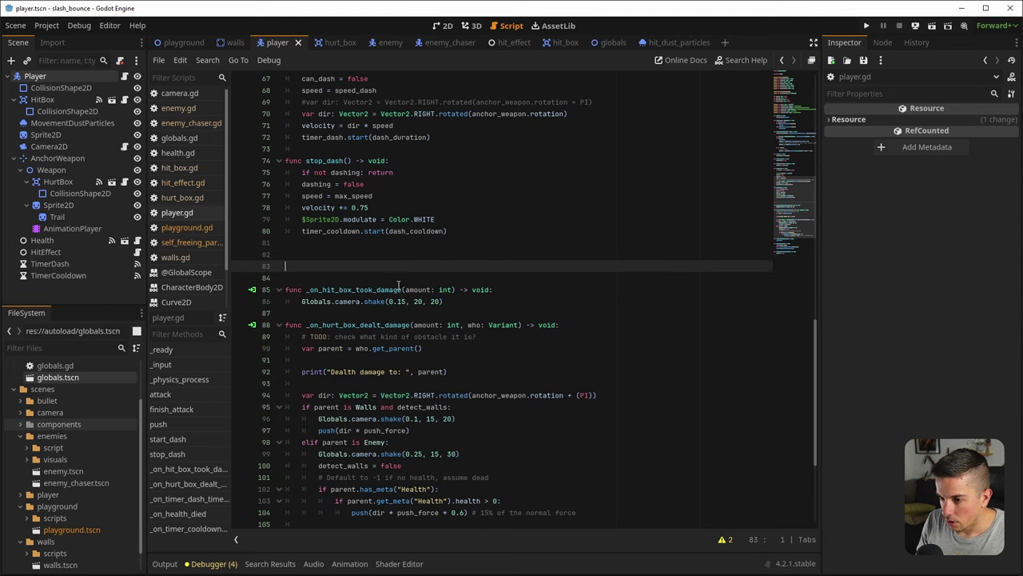
text(func )
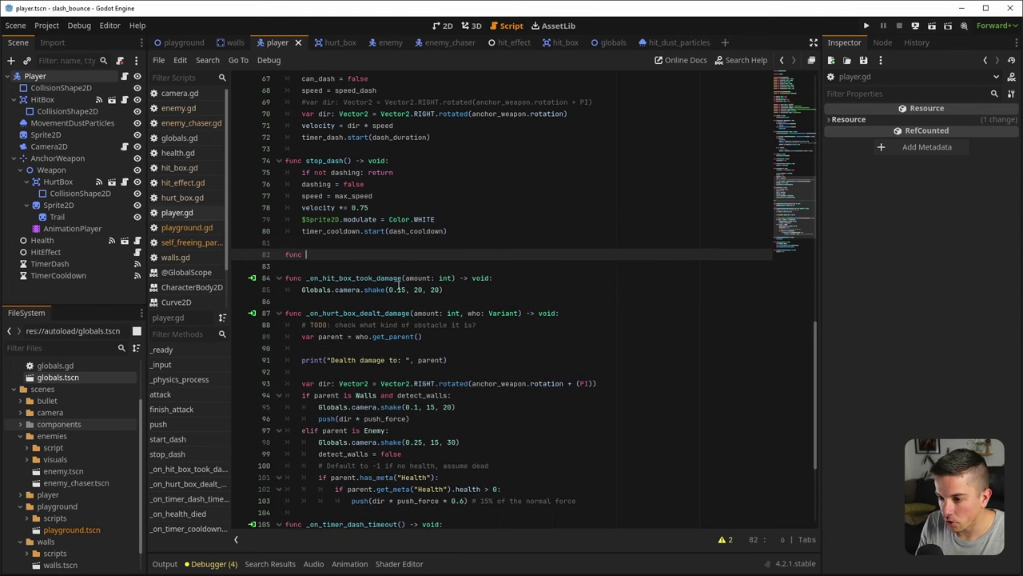
text(spawn_particle)
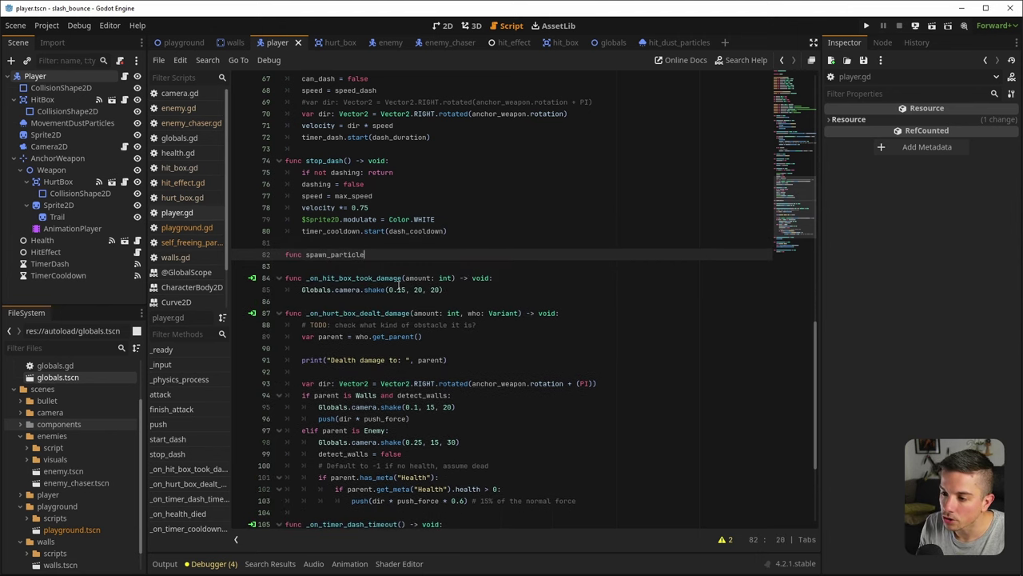
text(s()
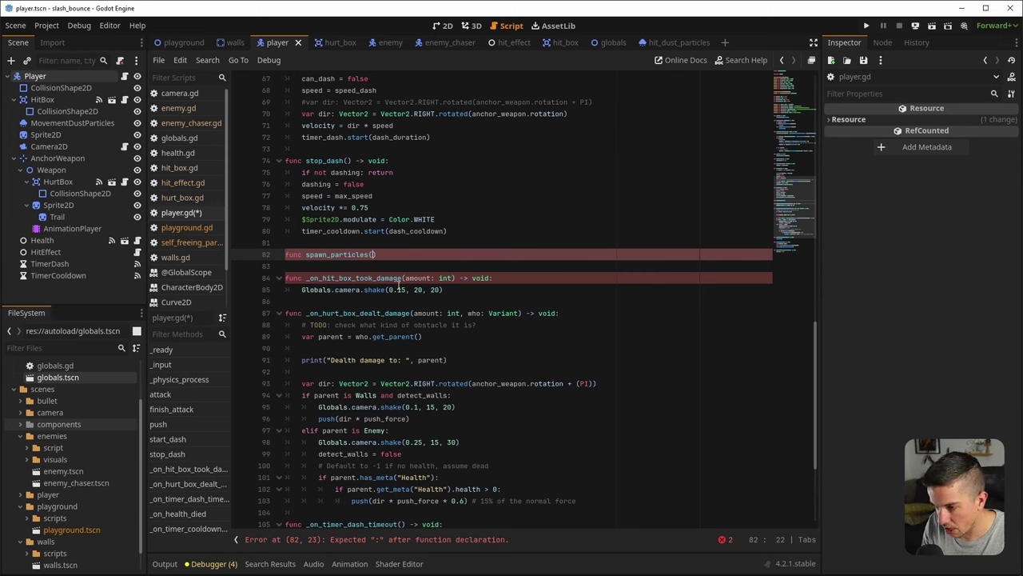
text(pos: Vector2, )
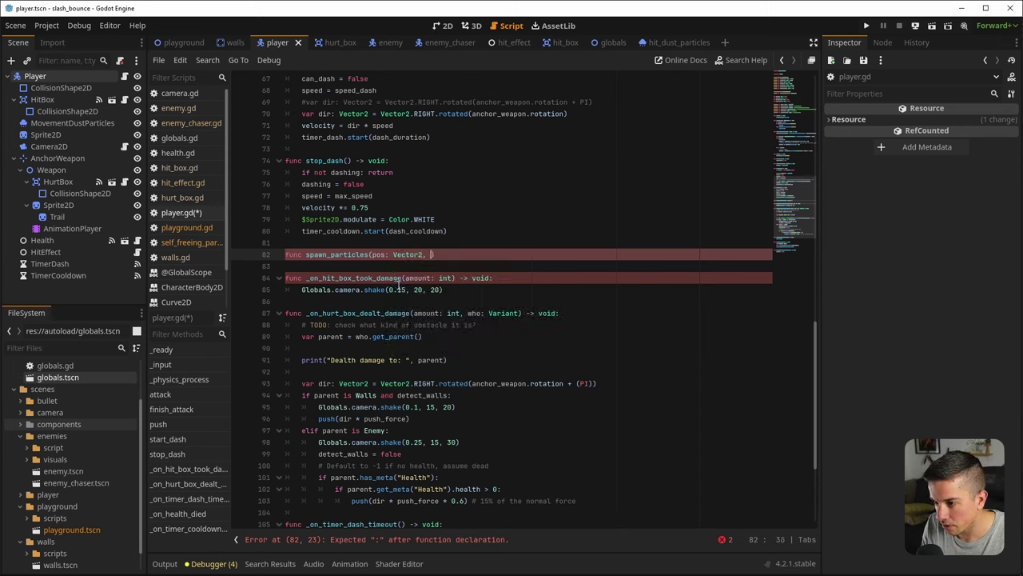
text(angle: float,)
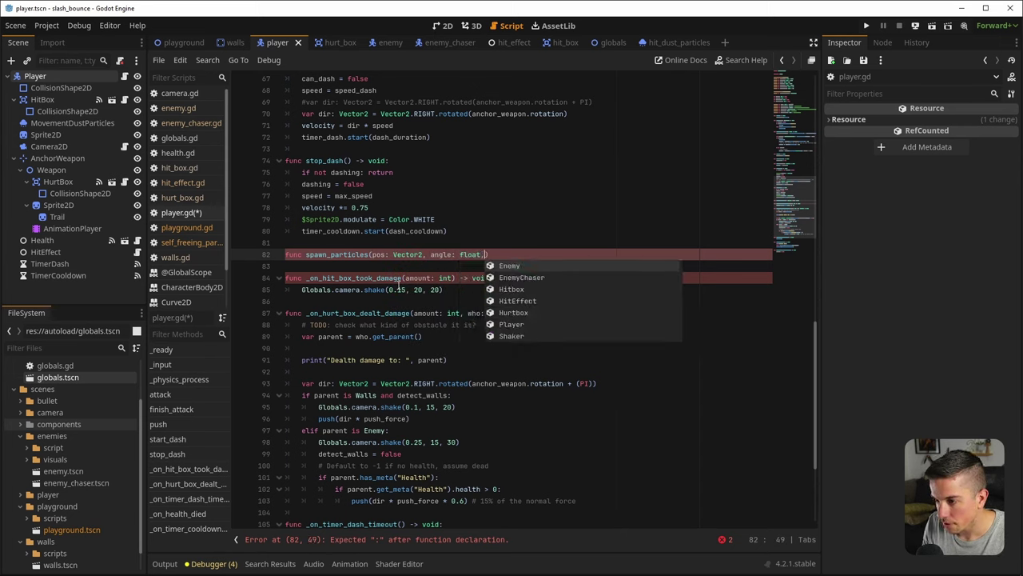
key(BackSpace)
key(BackSpace)
Add scene: PackedScene as the first parameter of spawn_particles and complete its declaration with a void return type
key(ctrl+Left)
key(ctrl+Left)
key(ctrl+Left)
key(ctrl+Left)
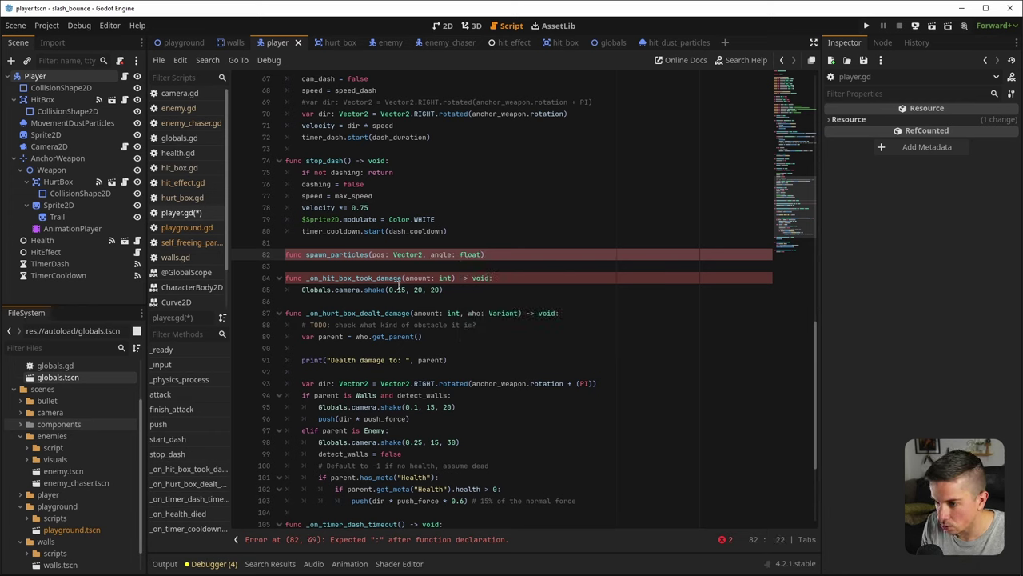
text(scene: Packed)
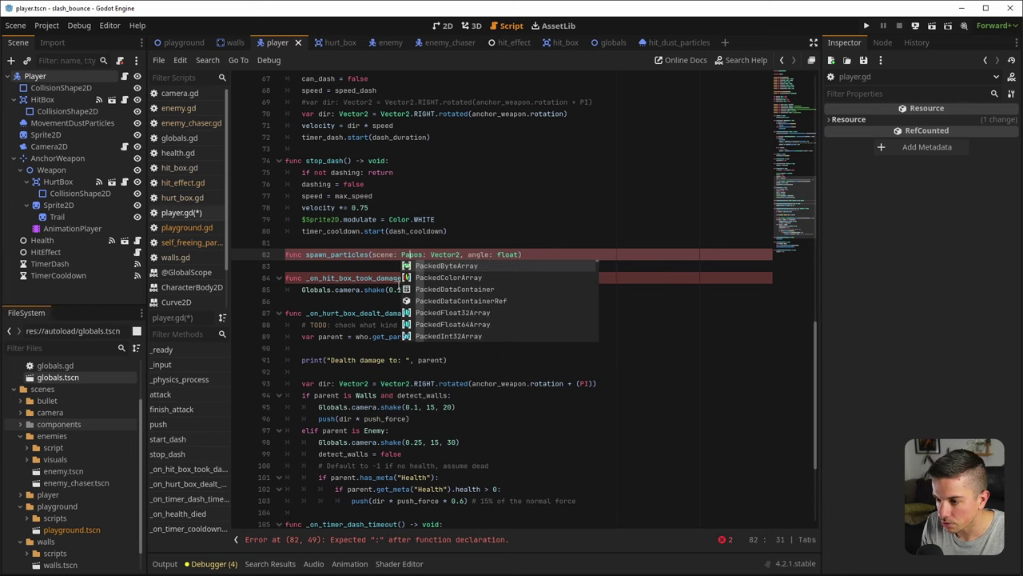
text(Sc)
key(Tab)
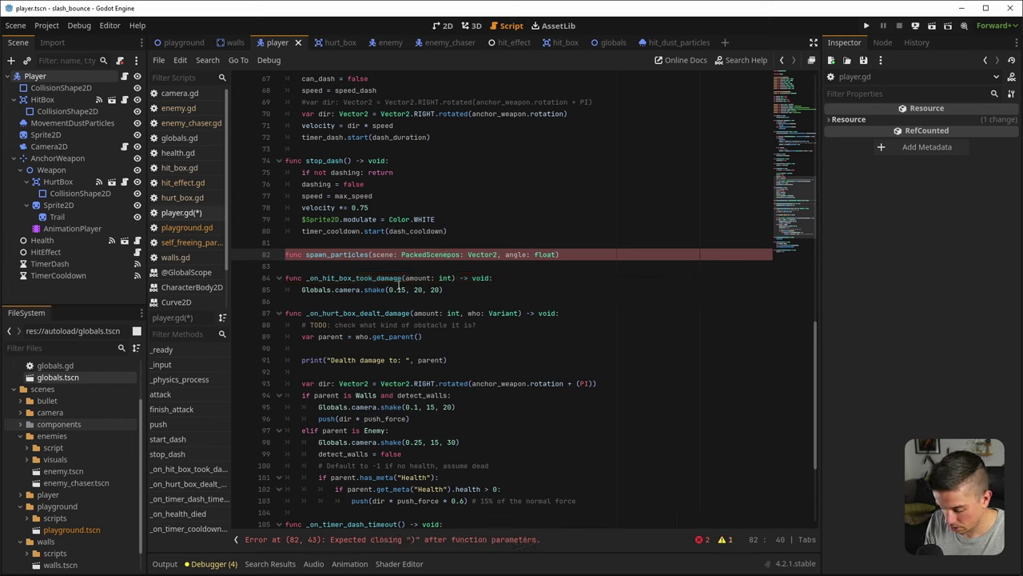
text(, pos: Vector2, angle: float) -> void:)
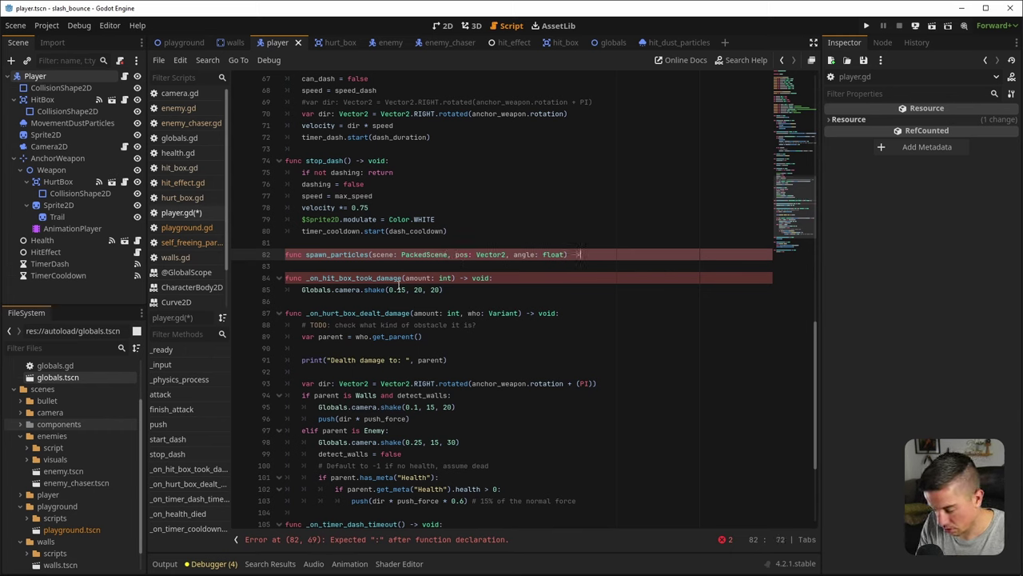
key(Return)
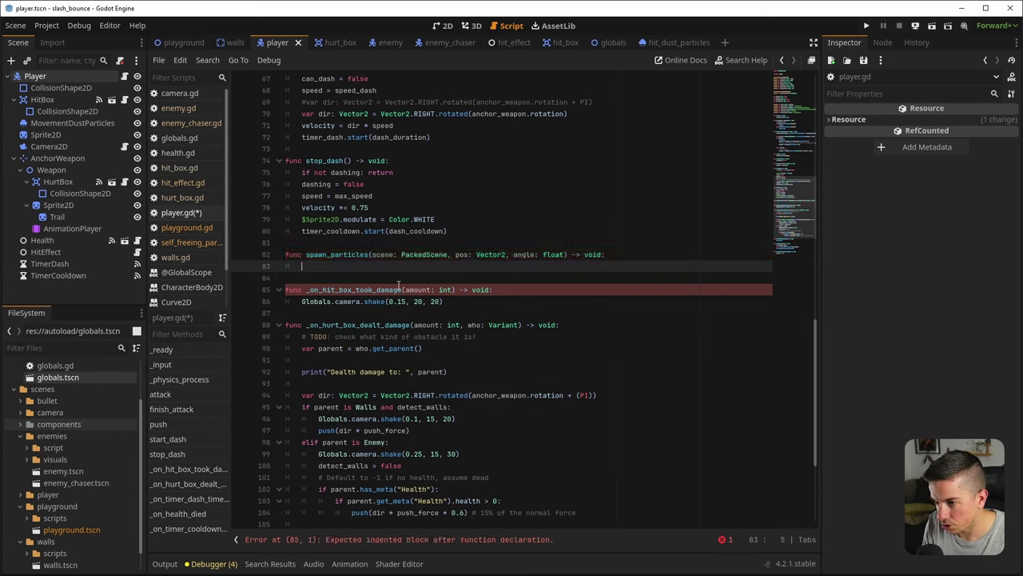
In spawn_particles, declare the variable instance of type GPUParticles2D and assign it scene.instantiate()
text(scene)
key(Home)
text(var instance)
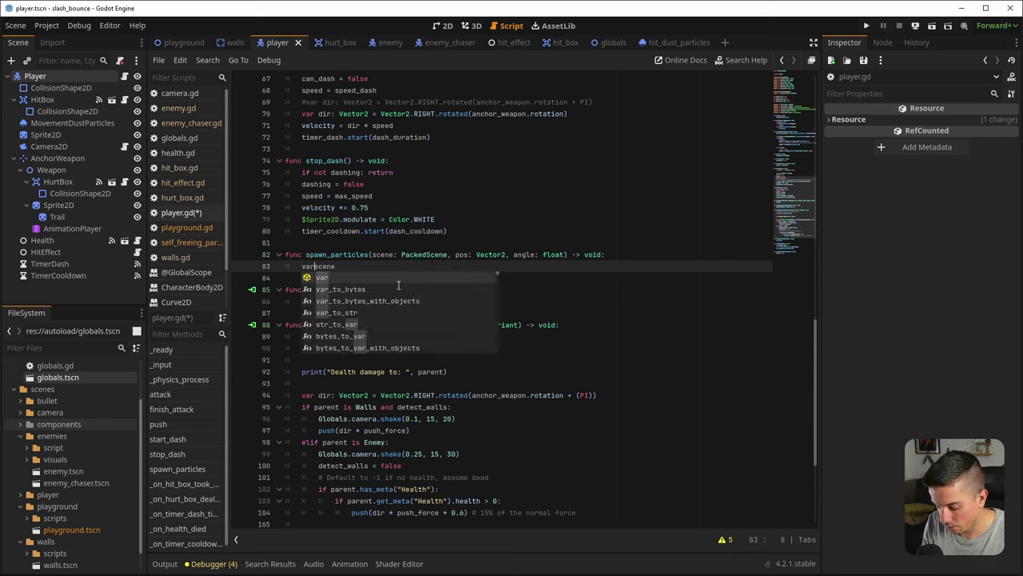
text(: Part)
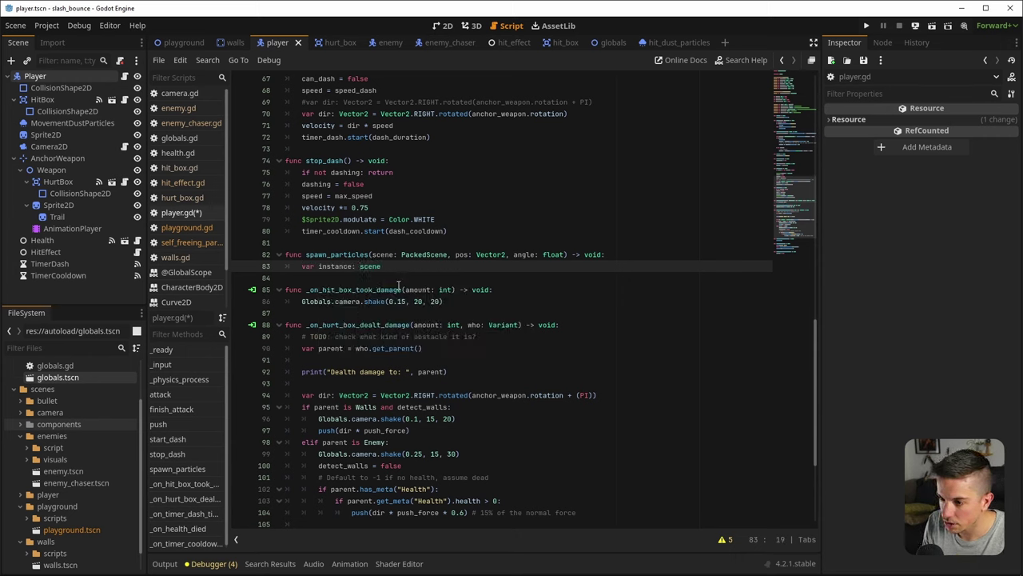
key(Down)
key(Down)
key(Down)
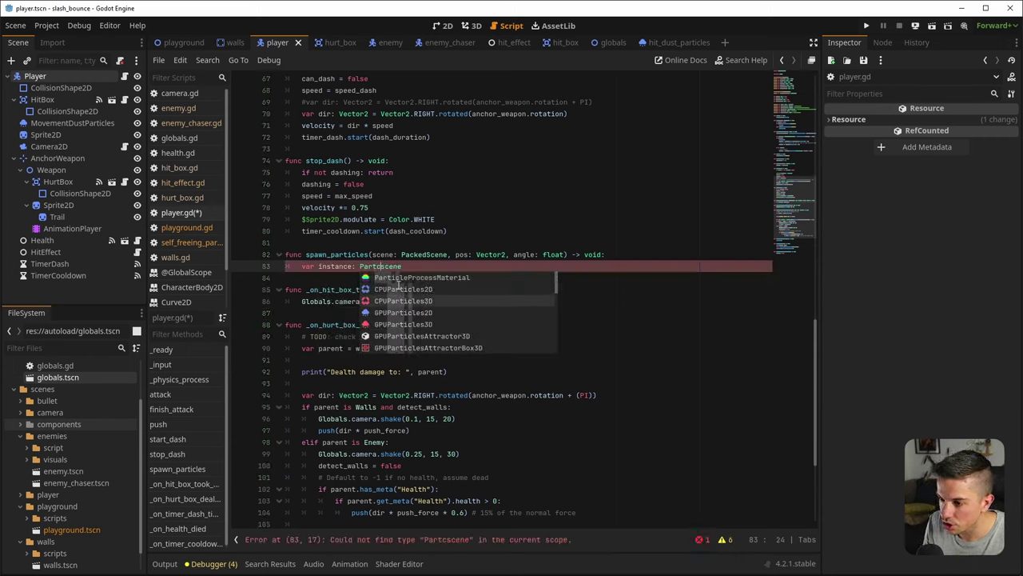
key(Return)
text(=)
key(End)
text(.inst)
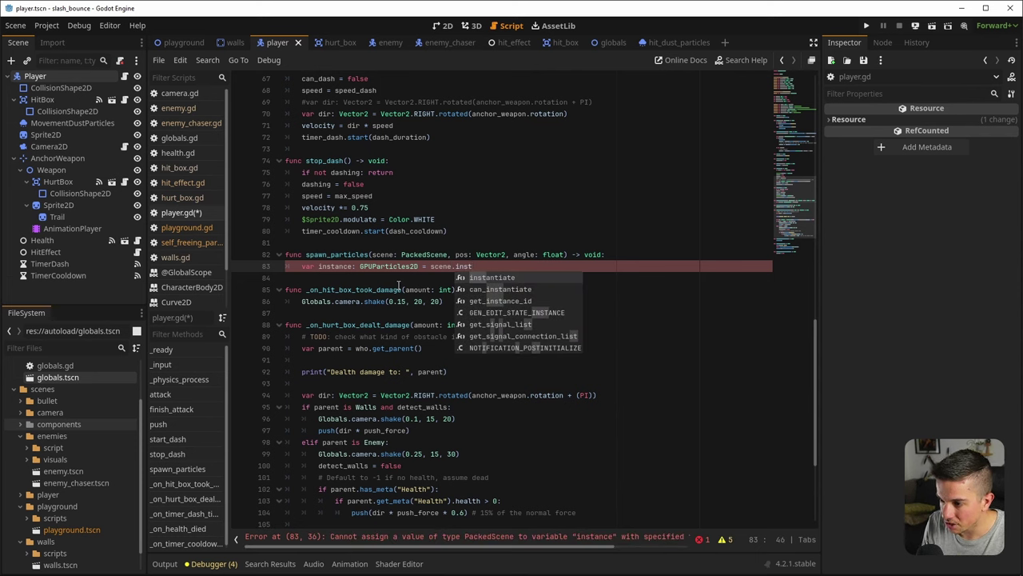
key(Return)
key(End)
key(Return)
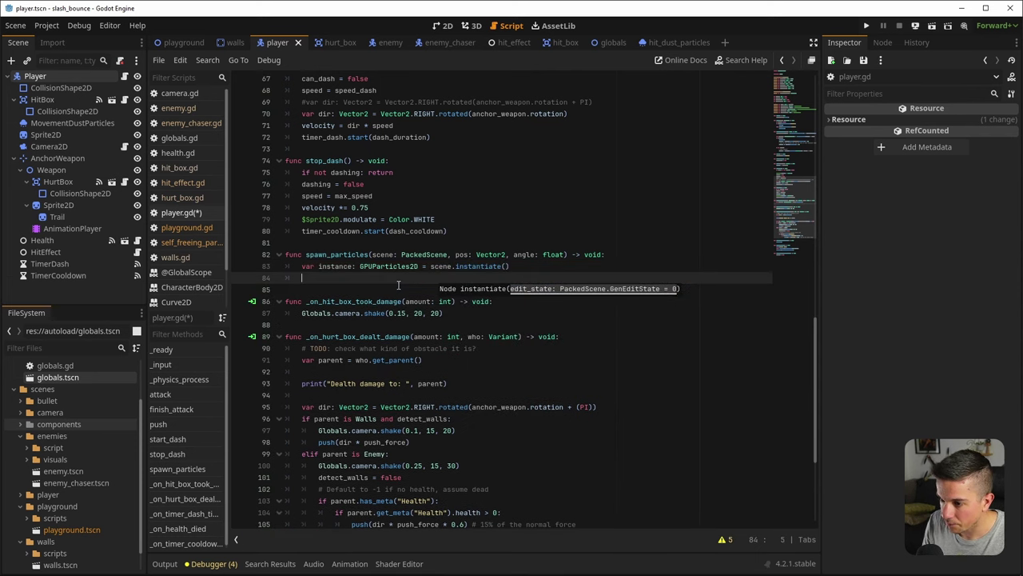
Add the instance as a child of the current scene with get_tree().get_current_scene().add_child(instance)
text(get_tre)
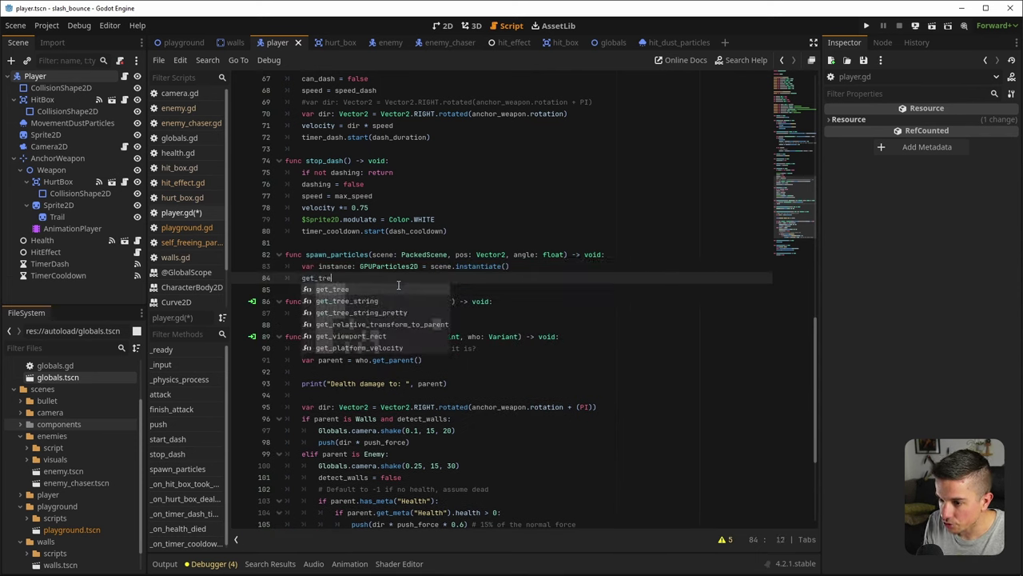
key(Return)
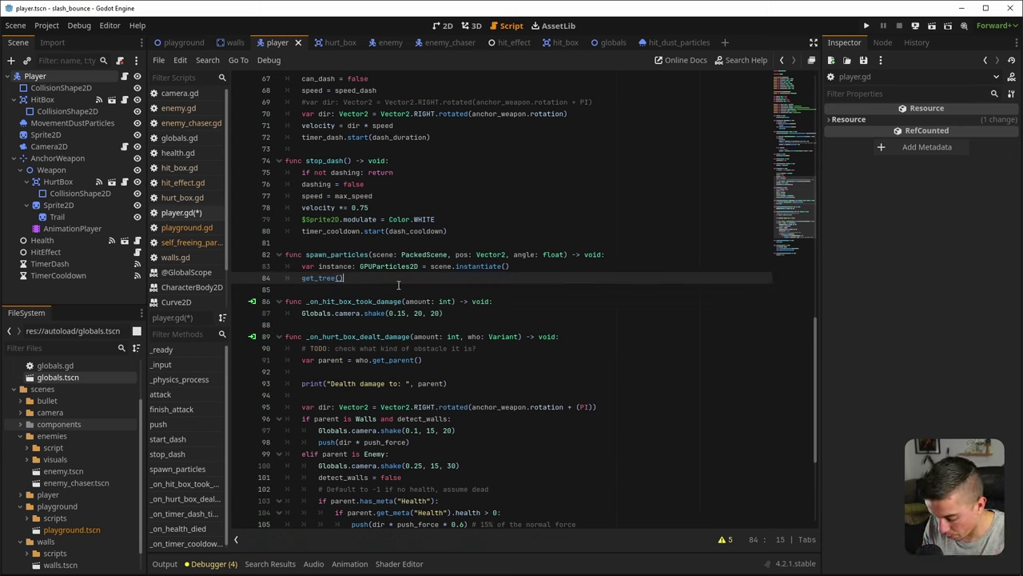
text(.get_current_s)
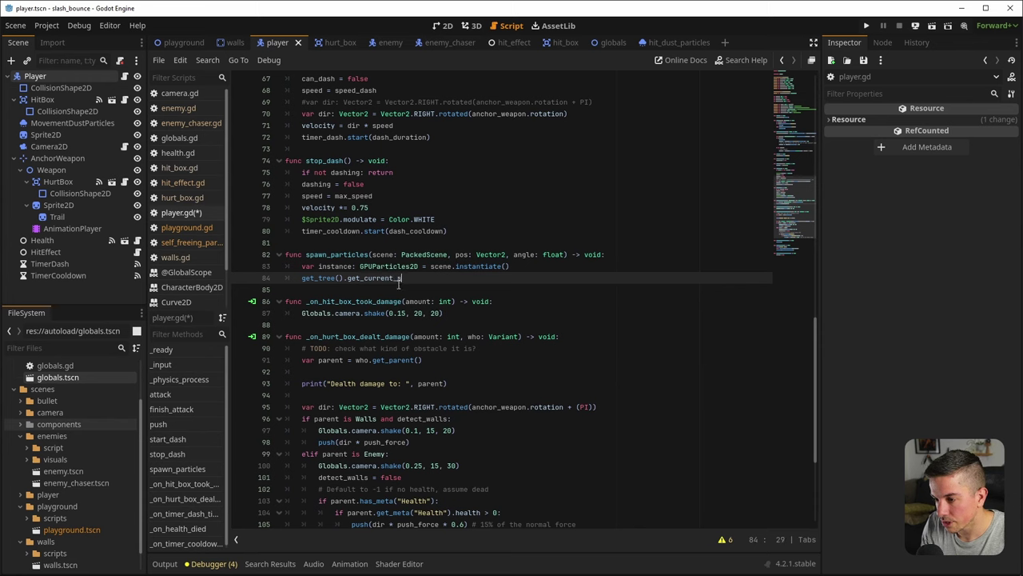
text(cene().add_c)
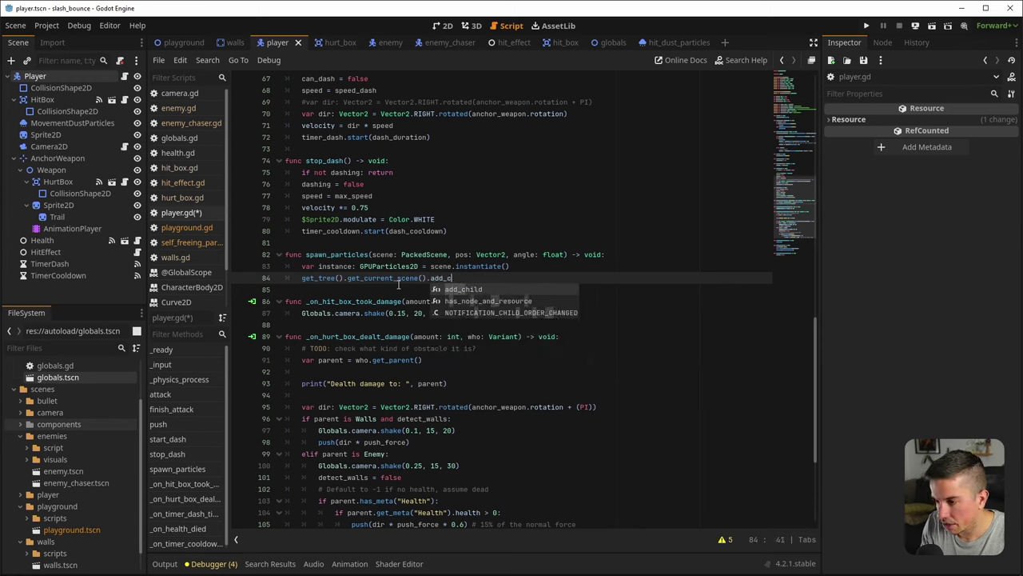
text(hild(instance))
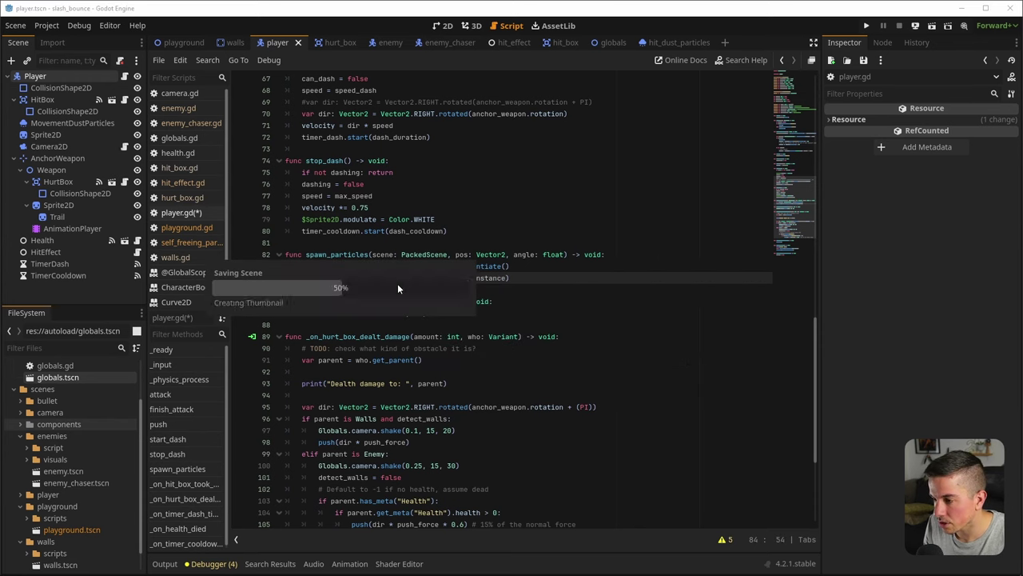
Set the instance's "global_position" to pos with set_deferred on the following line of spawn_particles
key(Return)
text(instance.callc)
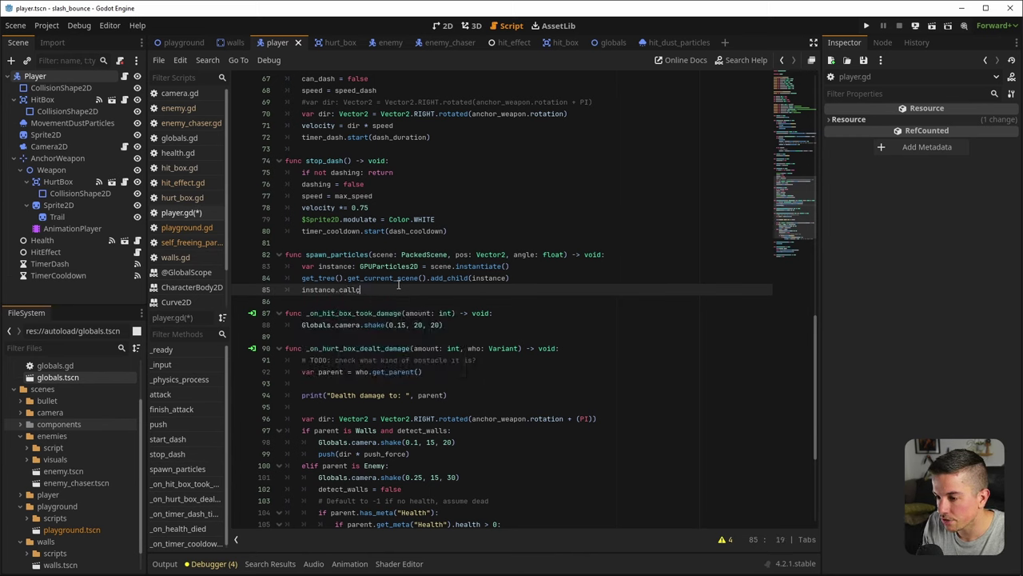
key(BackSpace)
text(set_def)
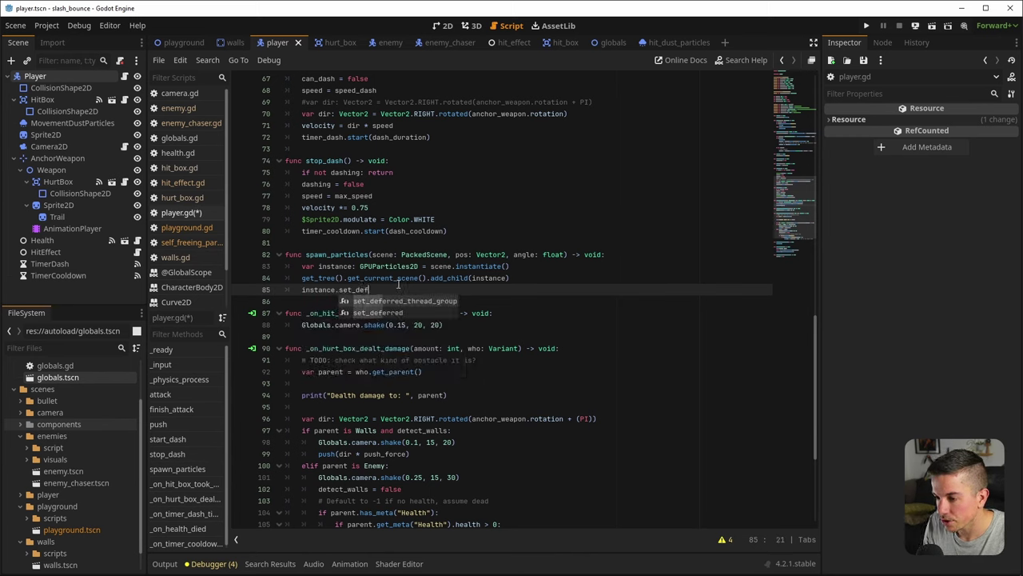
text(erred("global_po)
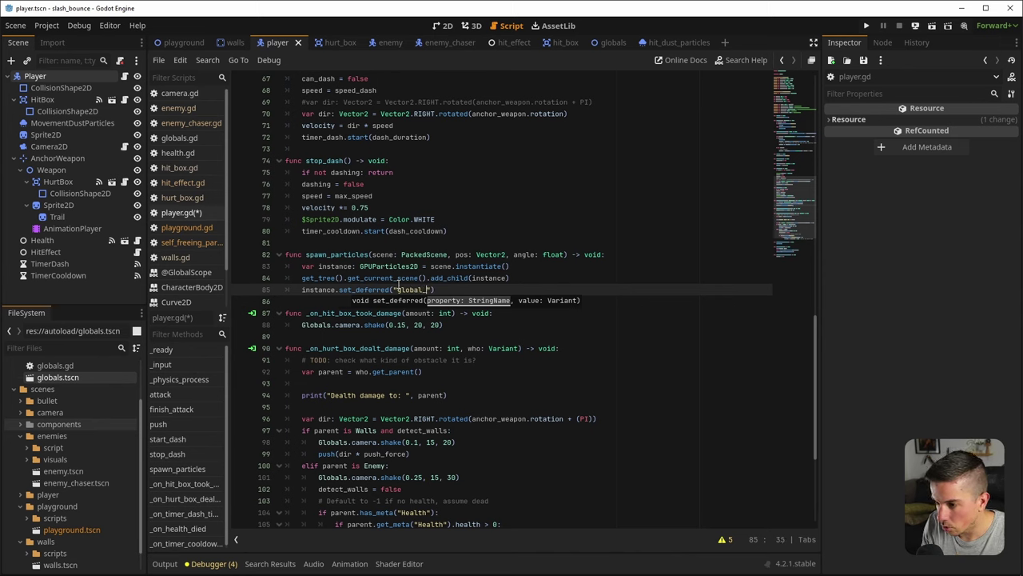
text(sition", p)
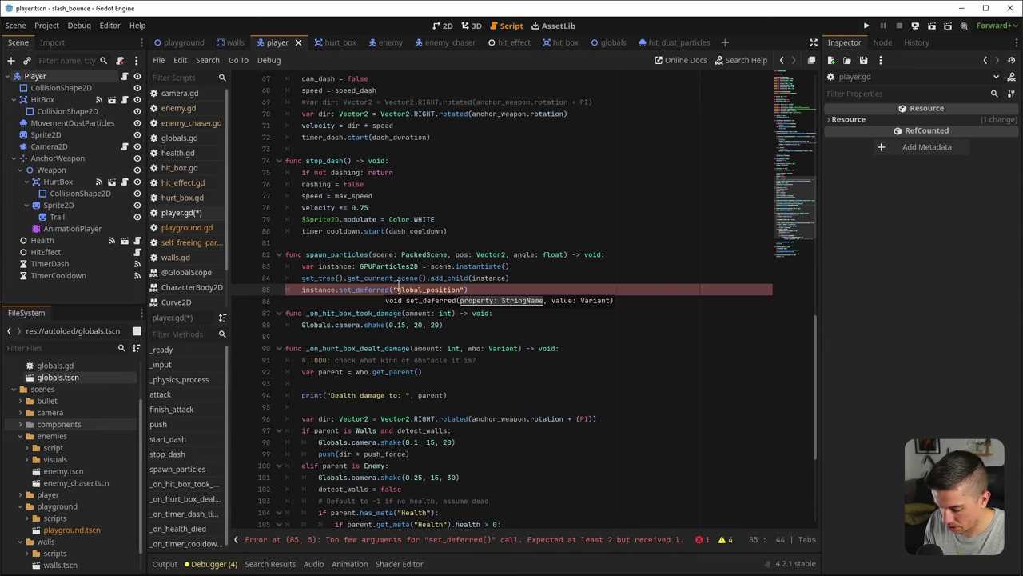
text(os))
Assign angle to instance.rotation at the end of spawn_particles and save the script
key(Return)
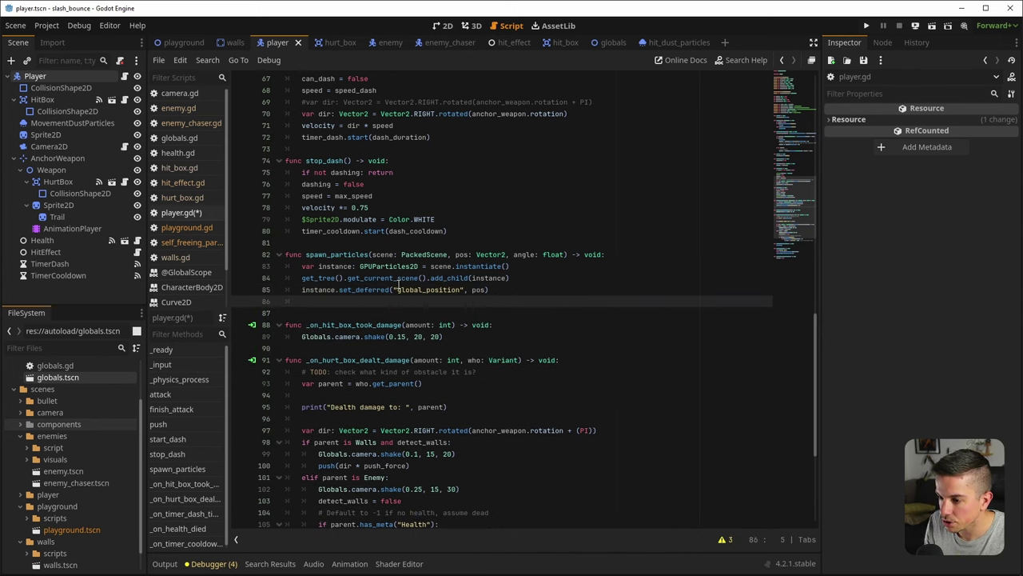
text(instance.)
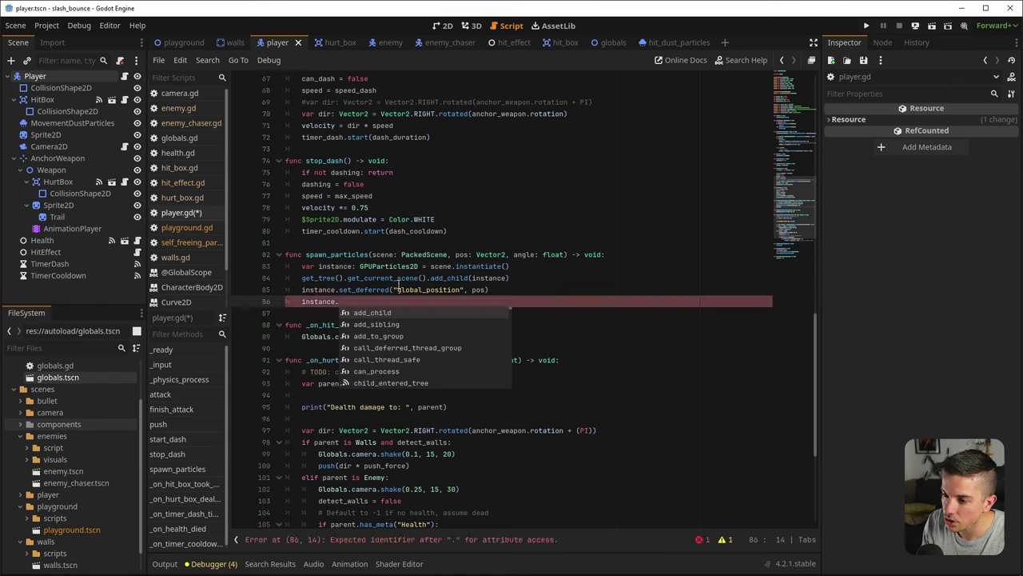
text(rotation = angle)
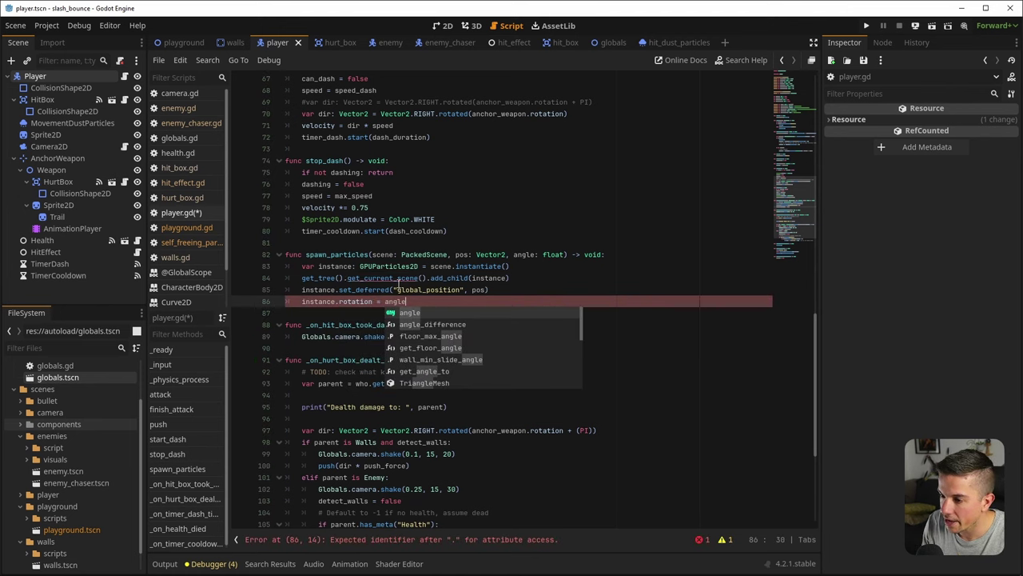
key(ctrl+s)
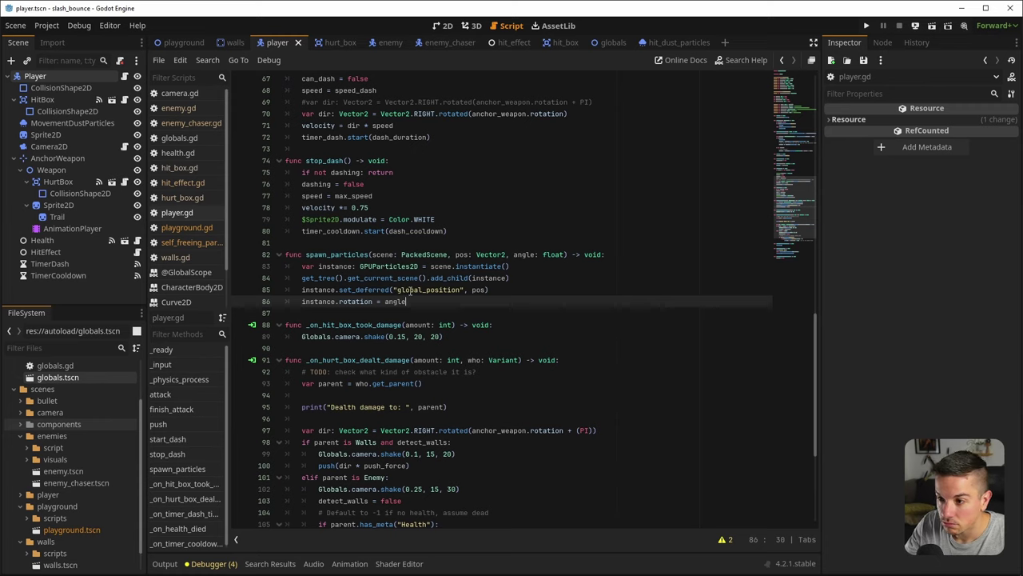
In the collision block of _physics_process, add a spawn_particles call after the position offset line, with hit_dust_particles as its first argument
scroll(424, 320, up, 20)
scroll(437, 331, down, 19)
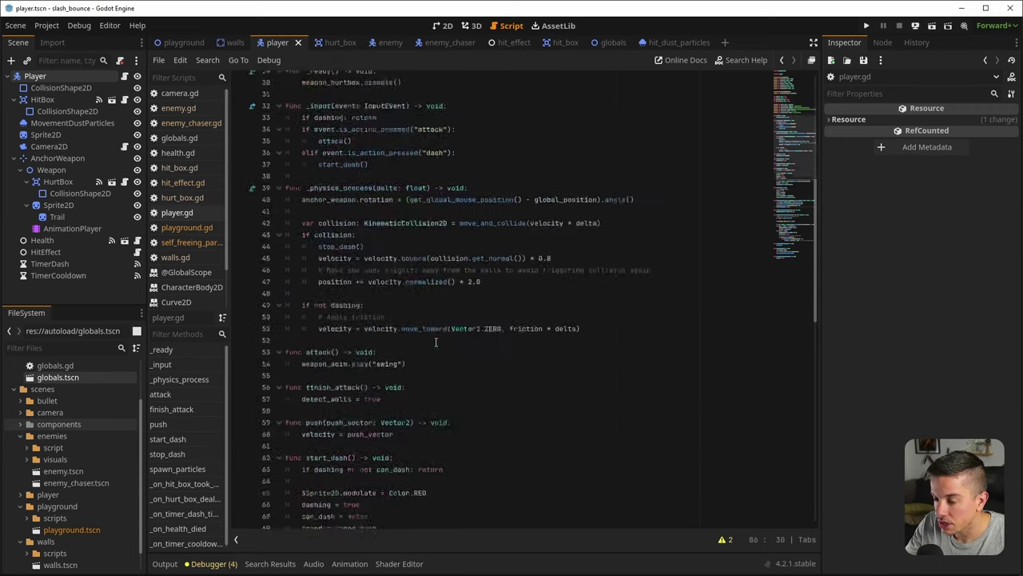
double_click(331, 290)
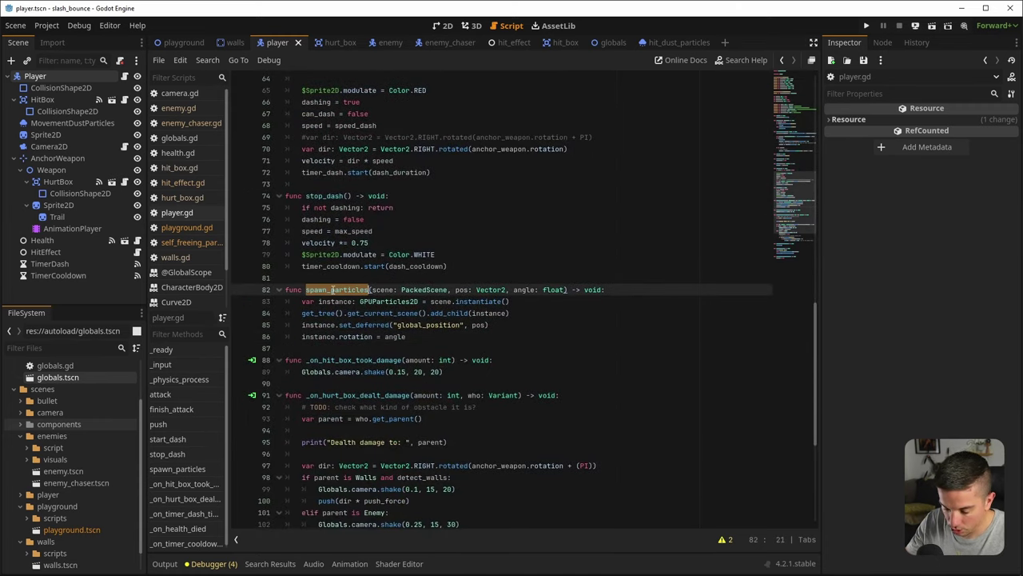
scroll(353, 344, up, 11)
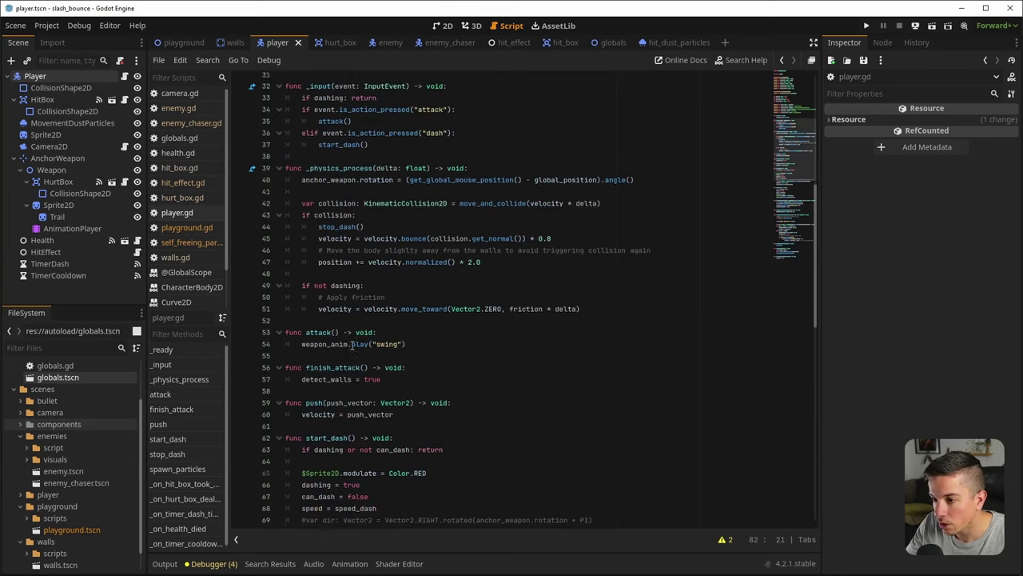
click(302, 223)
click(505, 264)
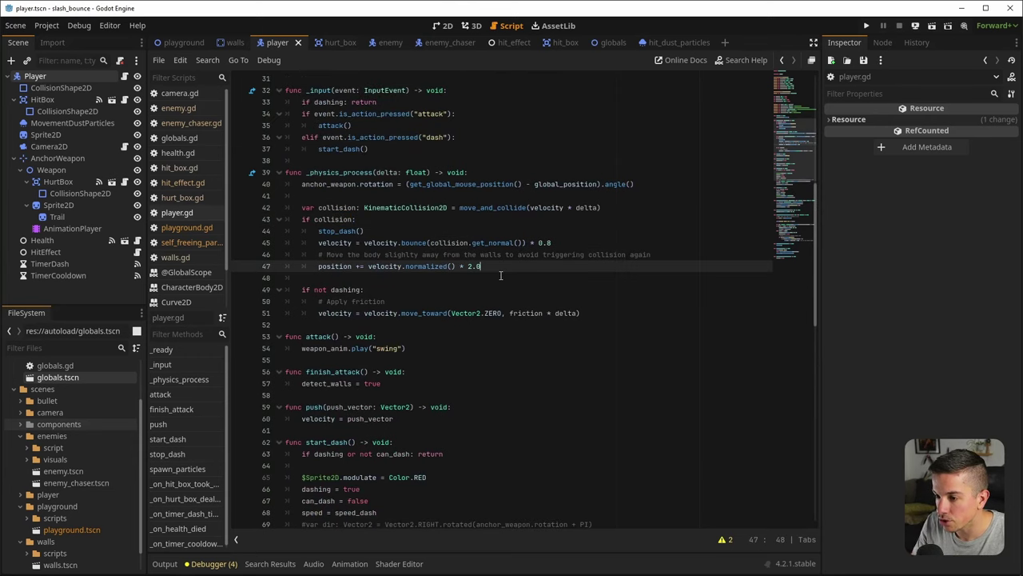
key(Return)
text(spawn_particles()
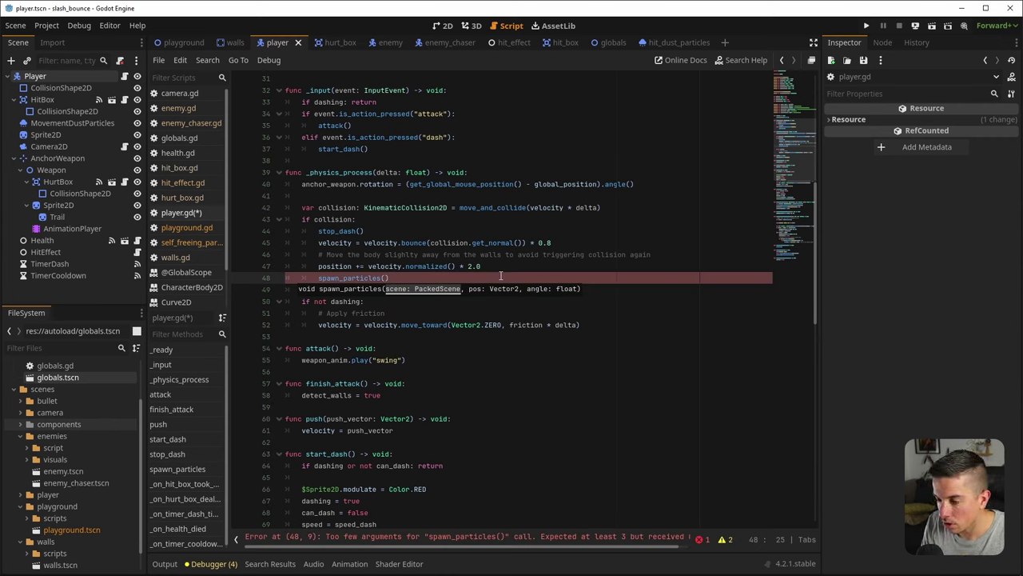
text(dust)
key(Return)
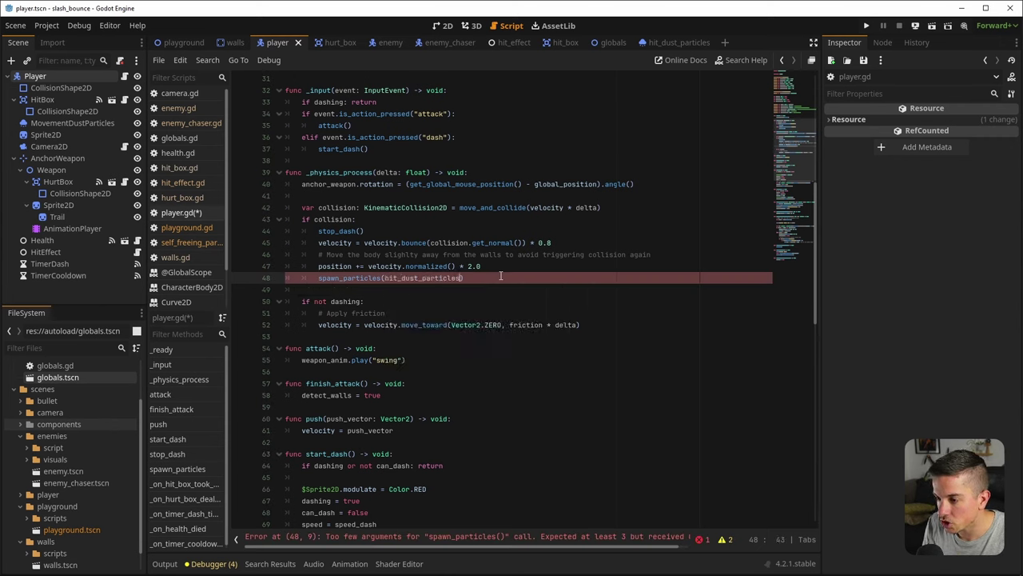
Pass collision.get_position() as the second argument of the spawn_particles call in _physics_process
text(, )
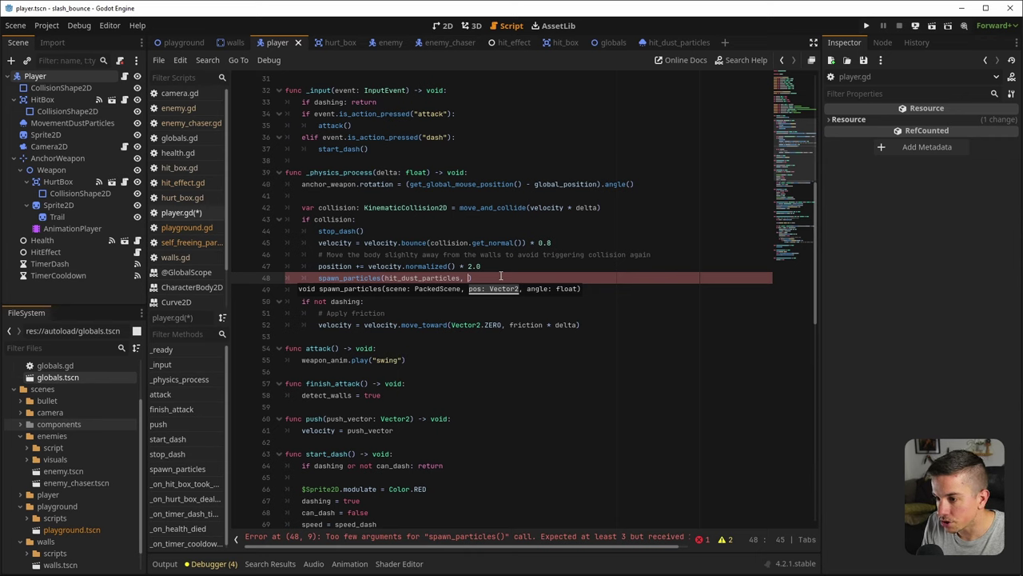
text(collision.get_)
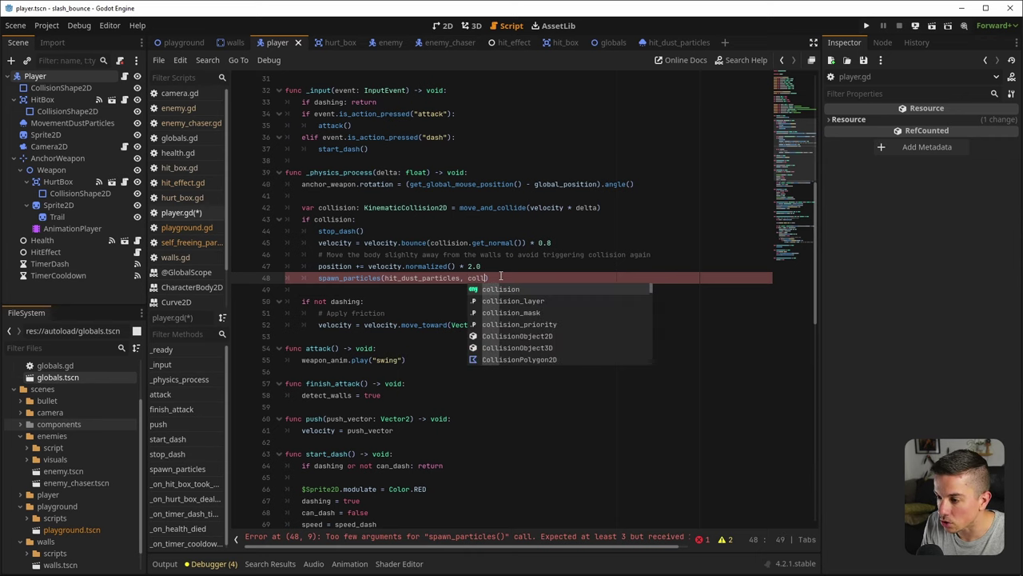
text(pos)
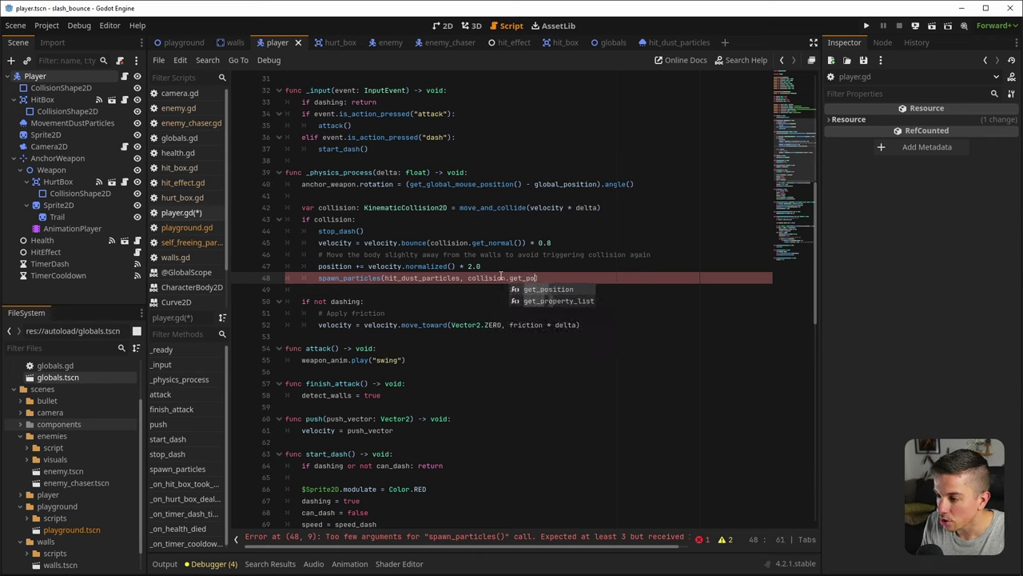
key(Return)
text(, )
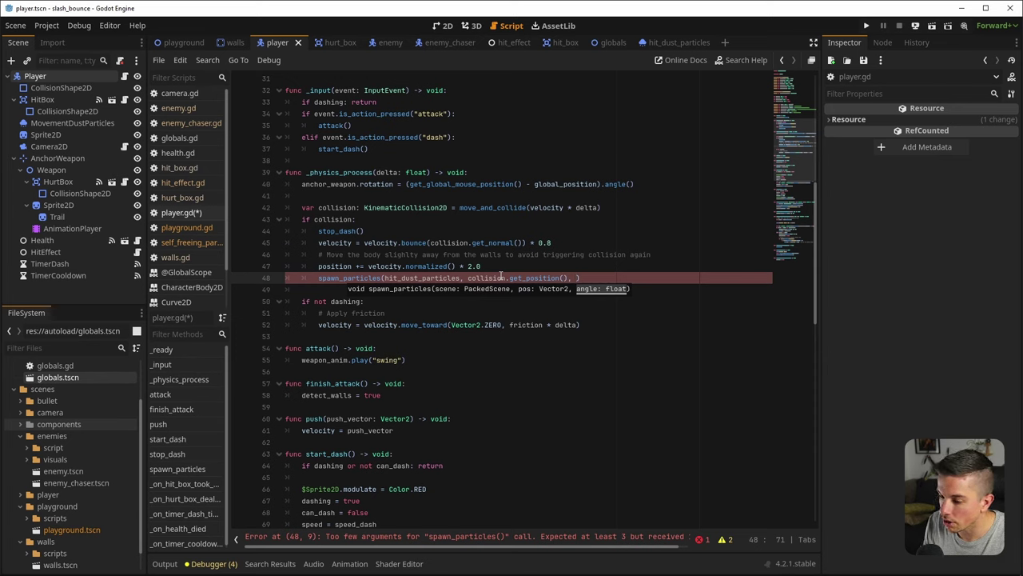
Pass collision.get_normal().angle() as the third argument of the spawn_particles call and save the script
text(collision.)
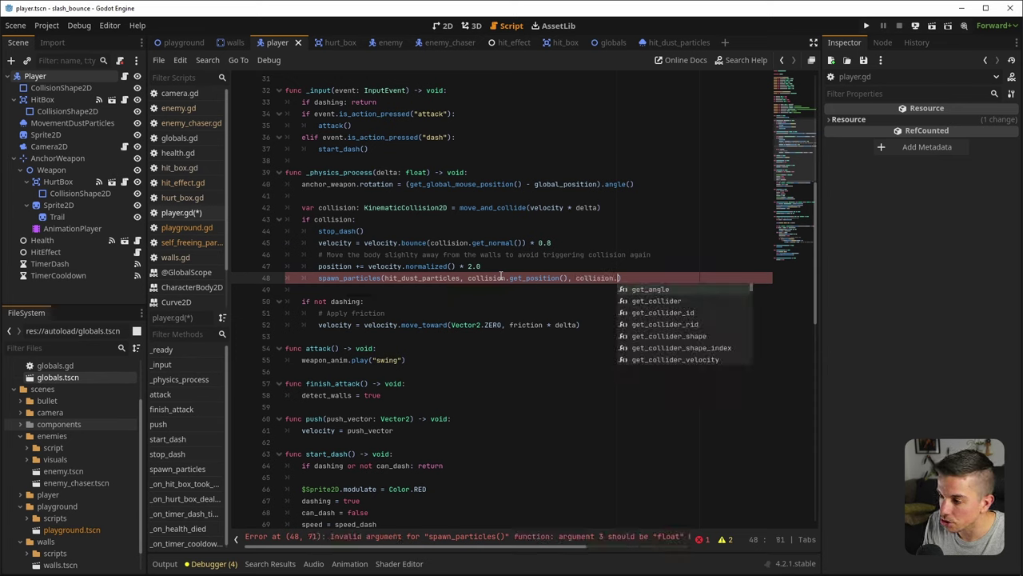
text(get_no)
key(Return)
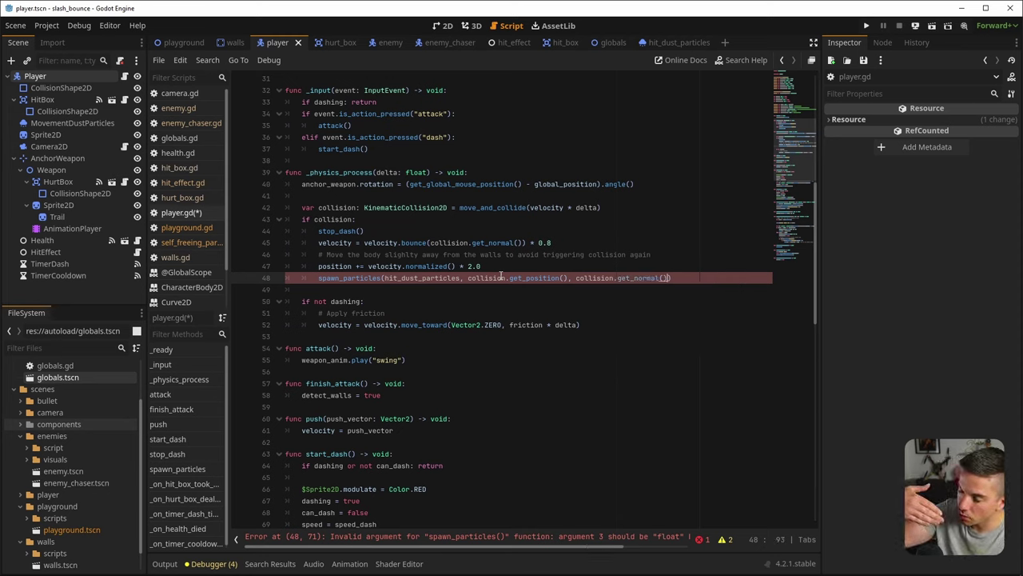
text(.angl)
key(Return)
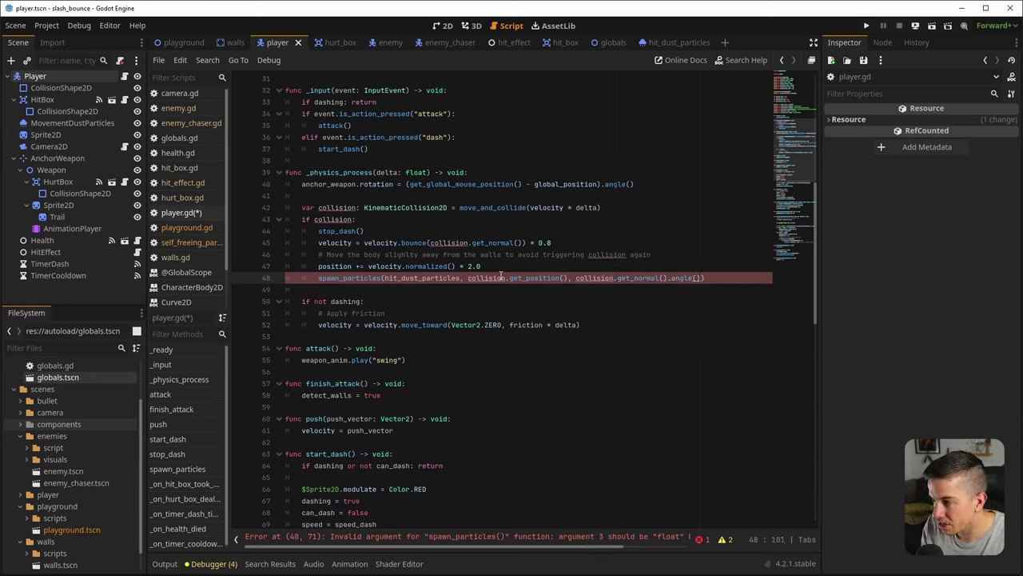
key(ctrl+s)
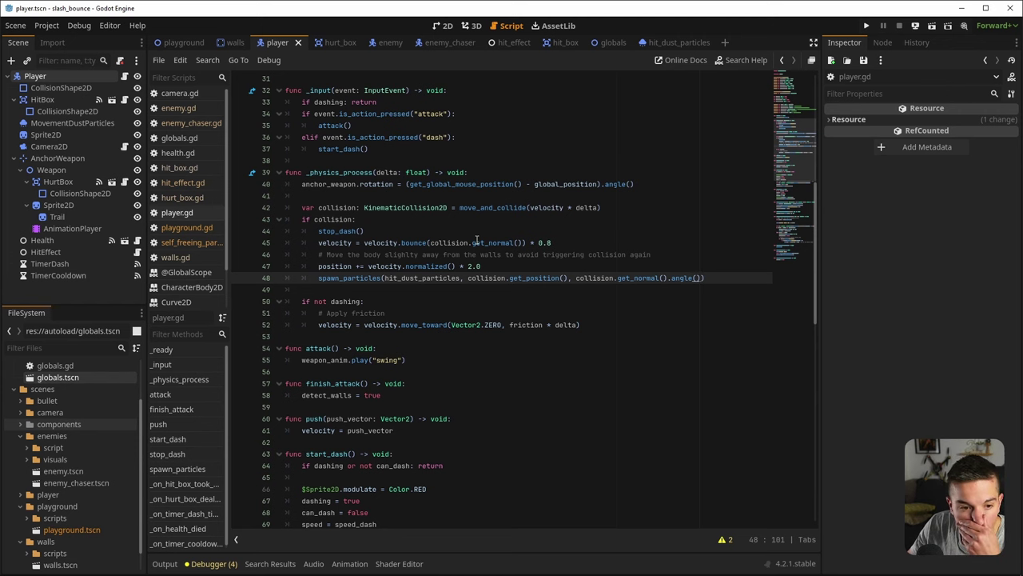
Run the project, move the player into a wall to test the hit dust, and stop the debug session
scroll(456, 290, down, 5)
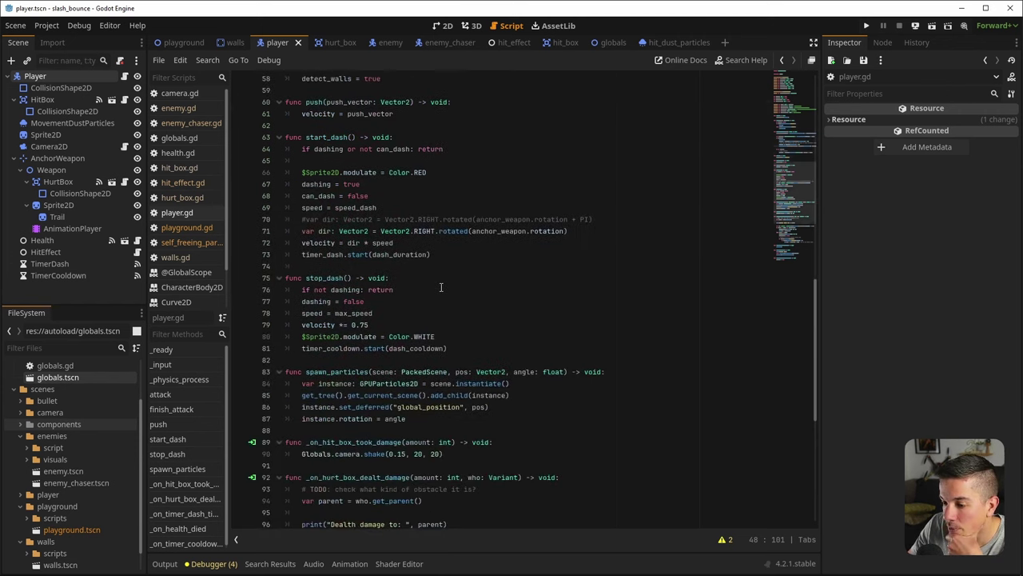
scroll(441, 287, down, 2)
click(867, 26)
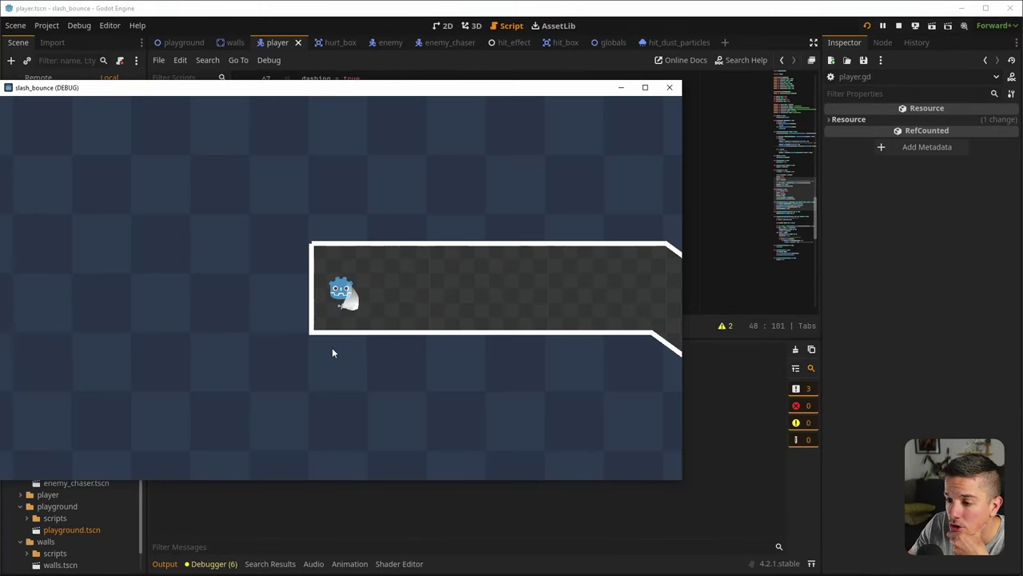
key(space)
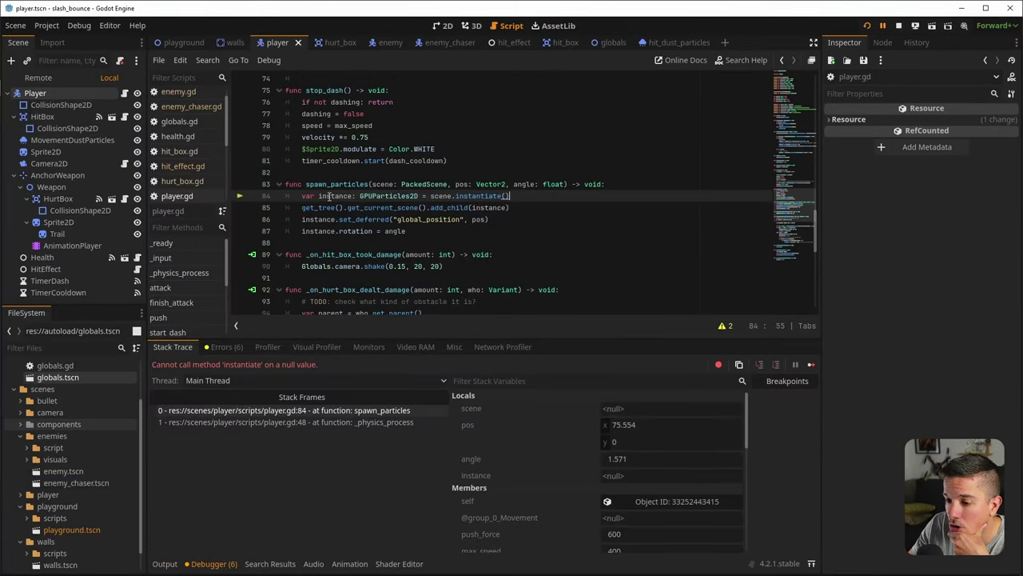
mouse_move(329, 196)
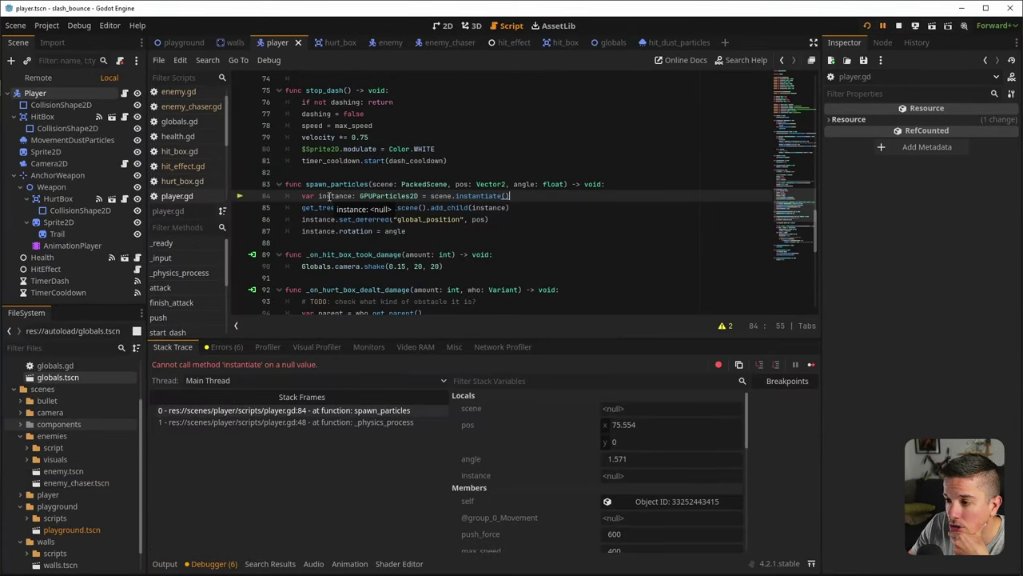
click(898, 26)
Assign hit_dust_particles.tscn to the Player node's Hit Dust Particles property and save the scene
click(48, 78)
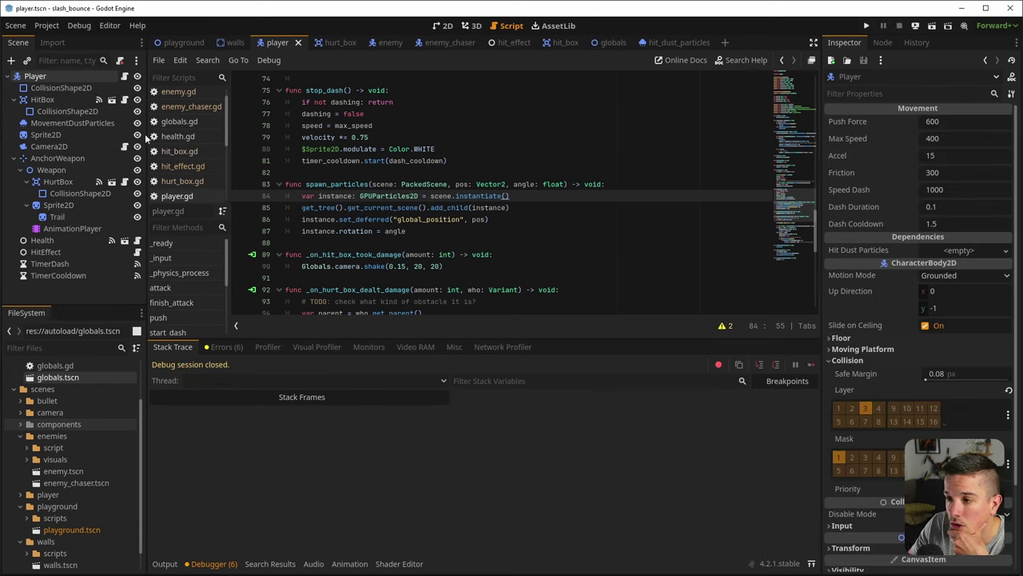
click(963, 251)
click(947, 288)
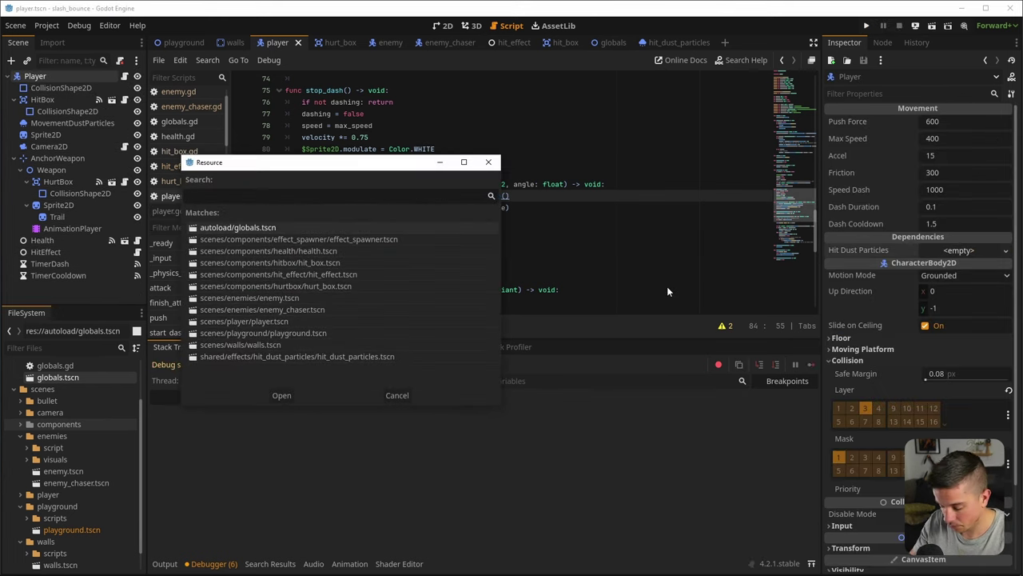
text(hit_dust)
key(Return)
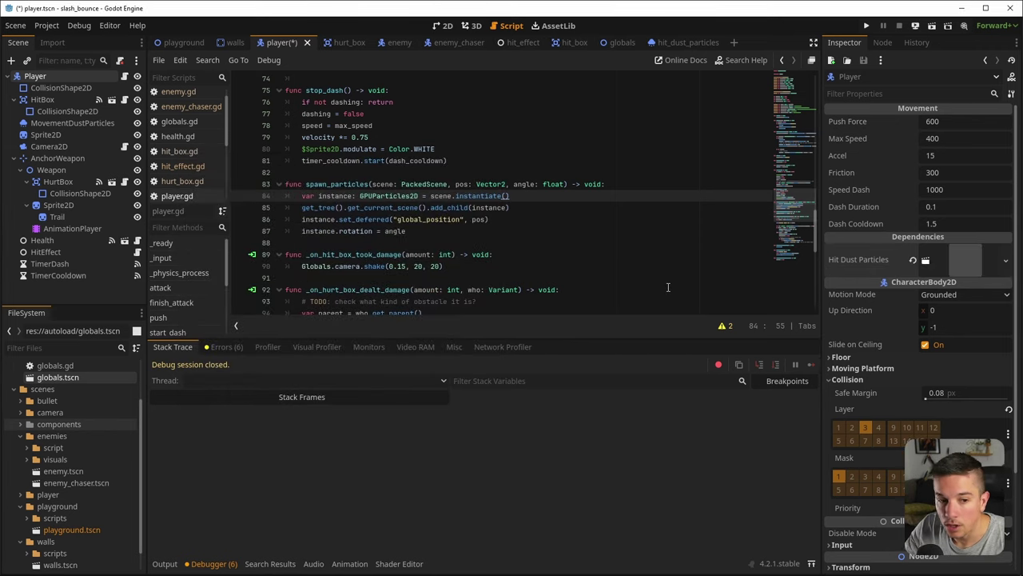
key(ctrl+s)
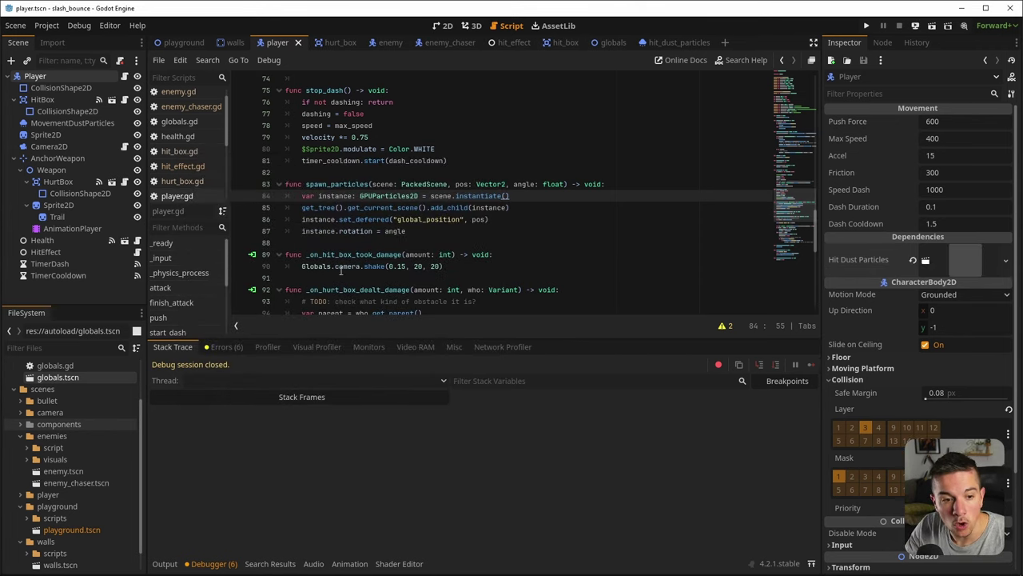
In the weapon AnimationPlayer's RESET animation, make the Trail self_modulate key at time 0 fully transparent
click(165, 564)
click(163, 564)
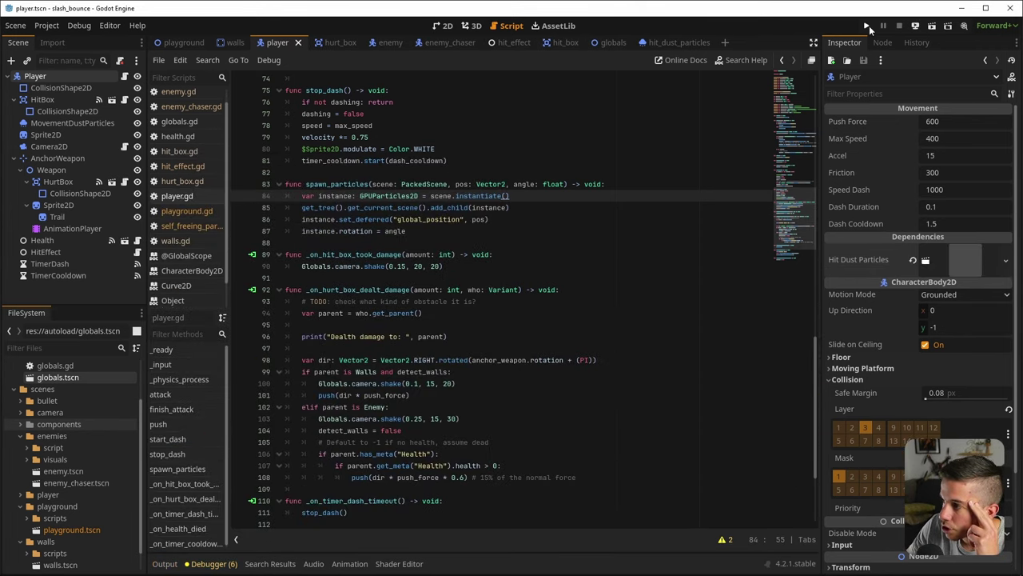
click(445, 27)
click(58, 231)
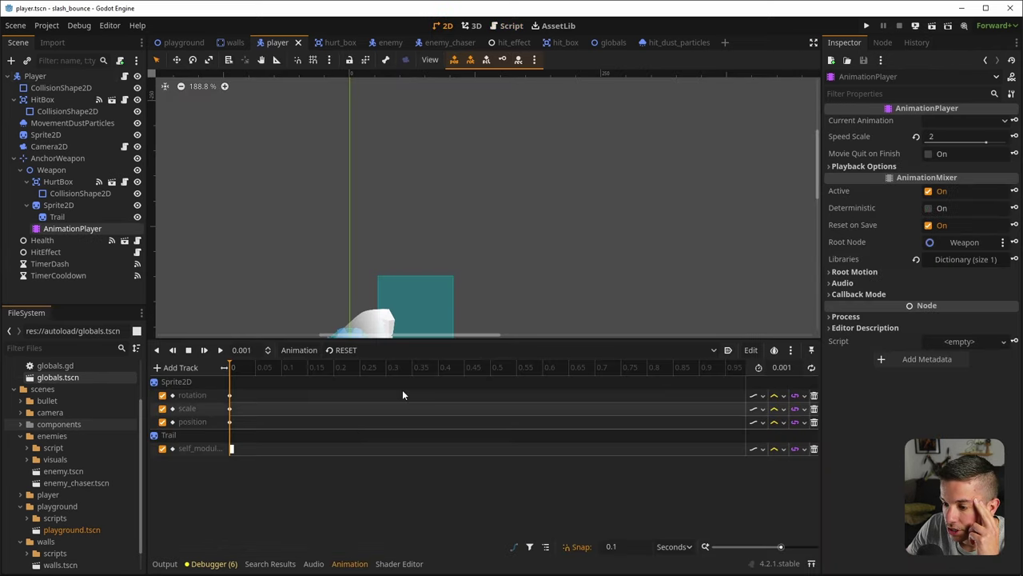
click(342, 350)
click(345, 353)
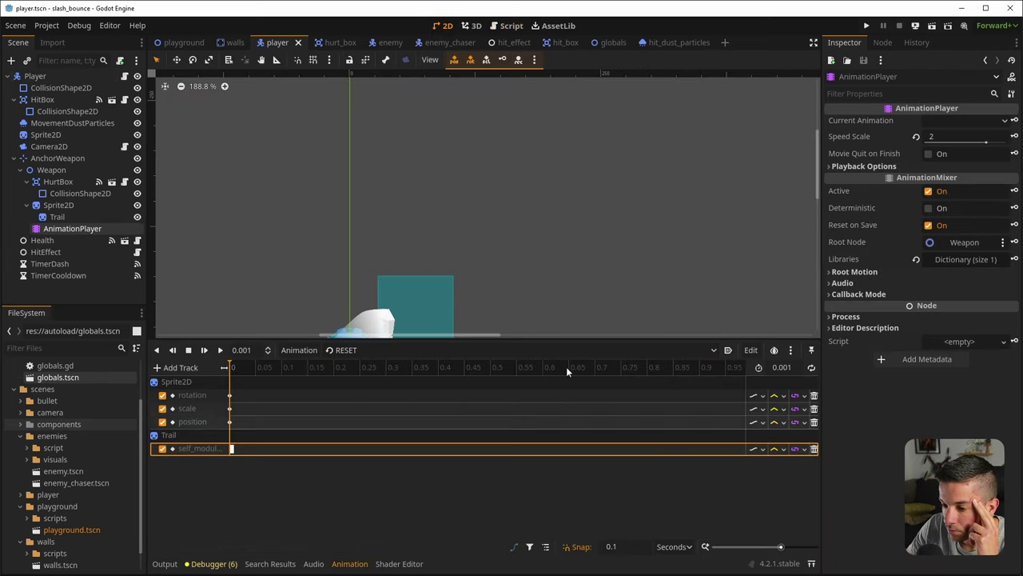
click(231, 448)
click(977, 138)
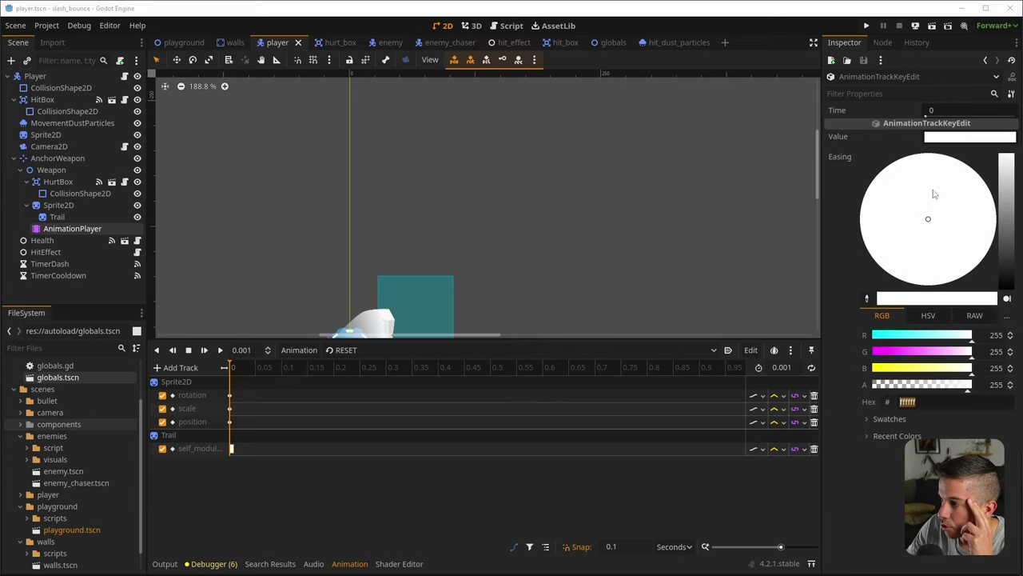
click(674, 502)
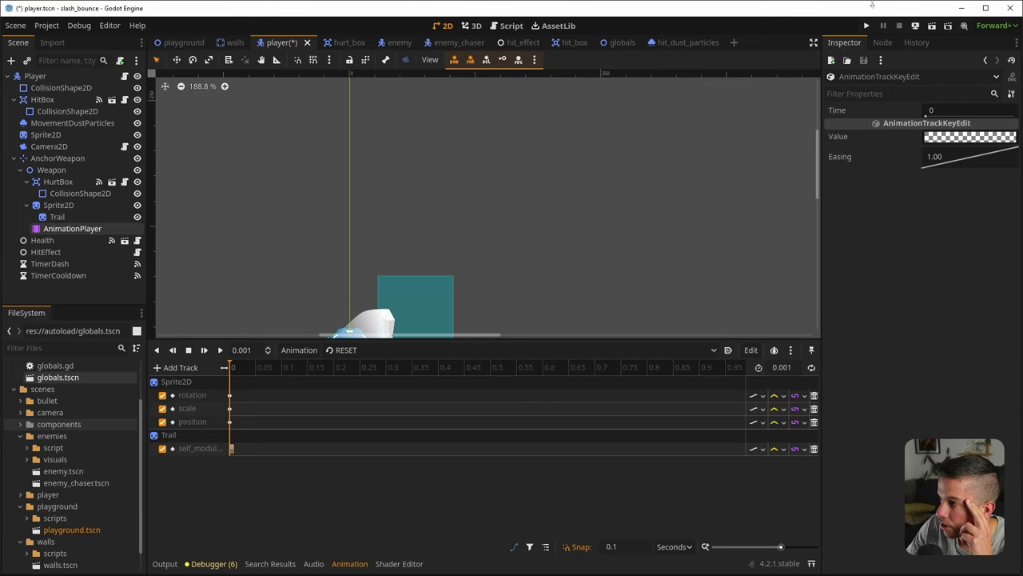
Run the game, swing the weapon against walls and enemies to check the particle effects, and stop it
key(F5)
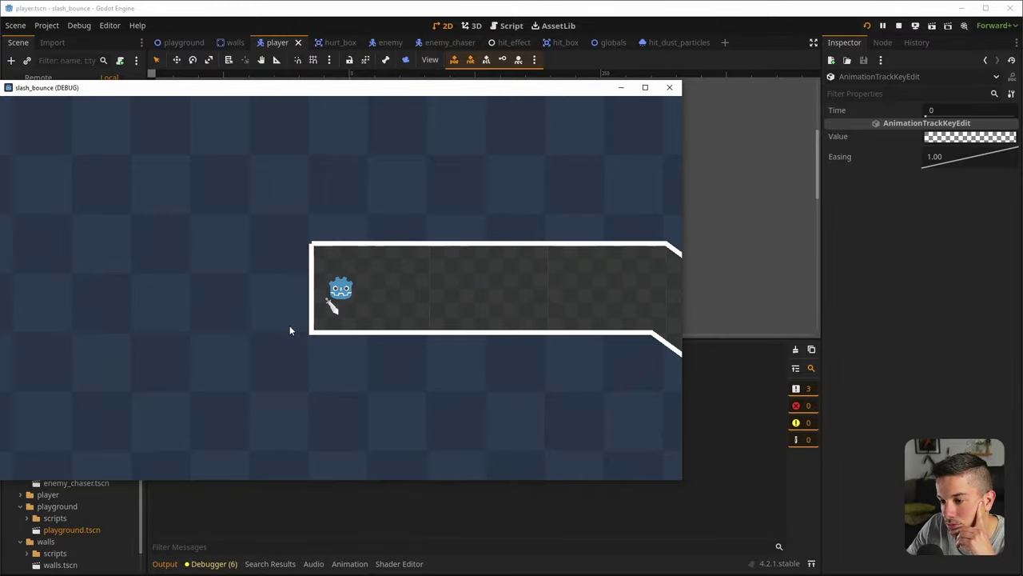
click(291, 340)
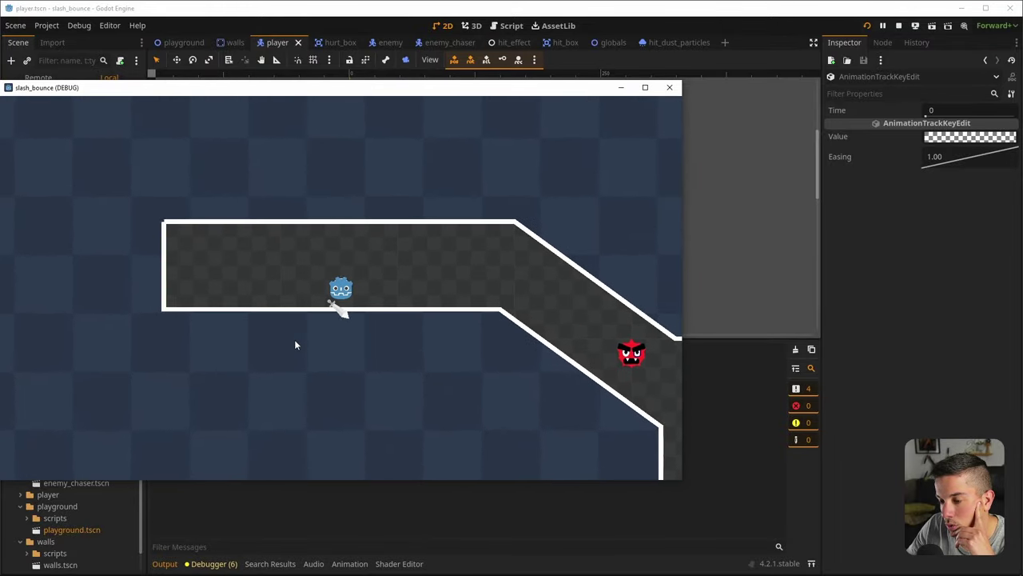
click(412, 335)
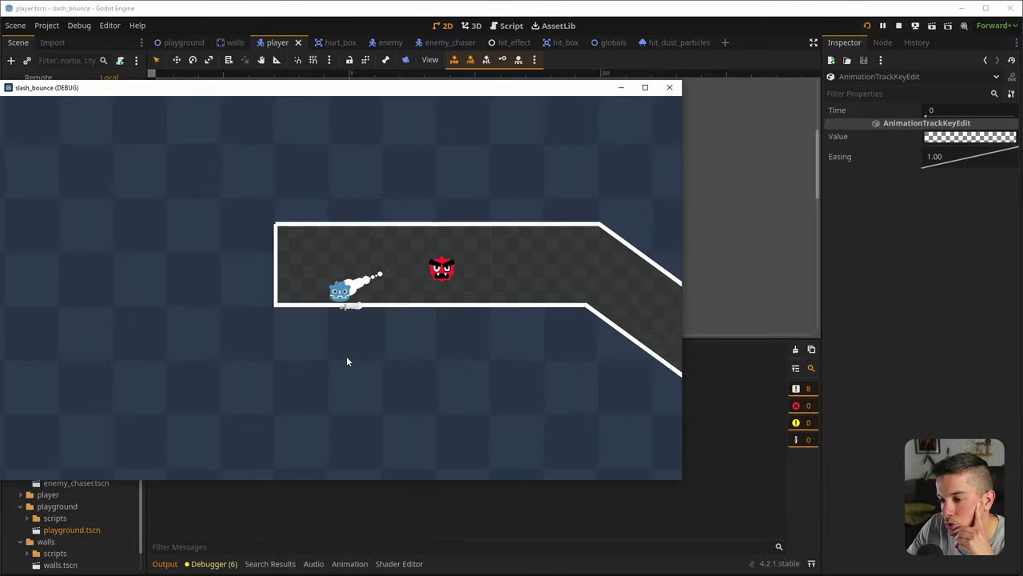
click(413, 350)
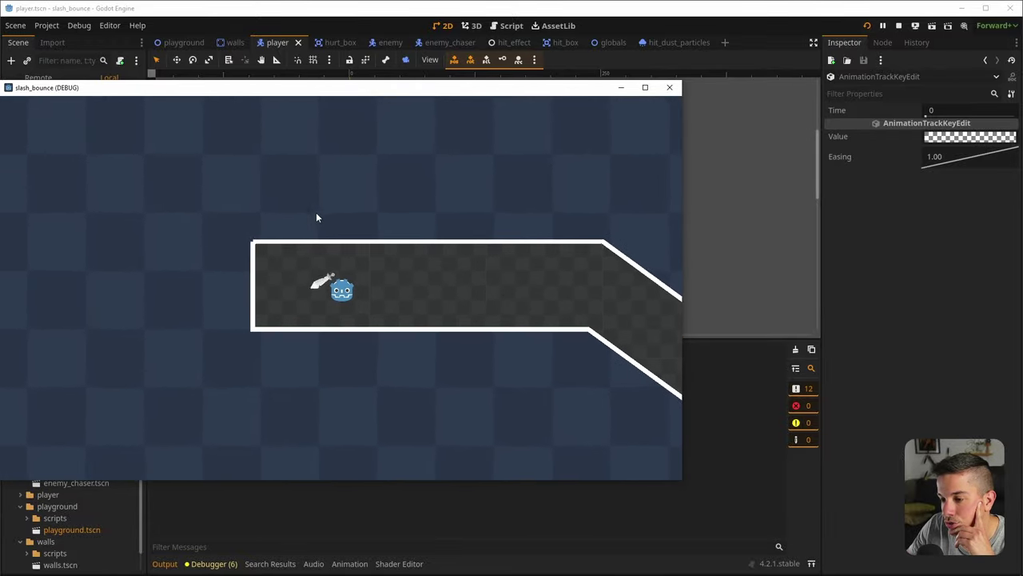
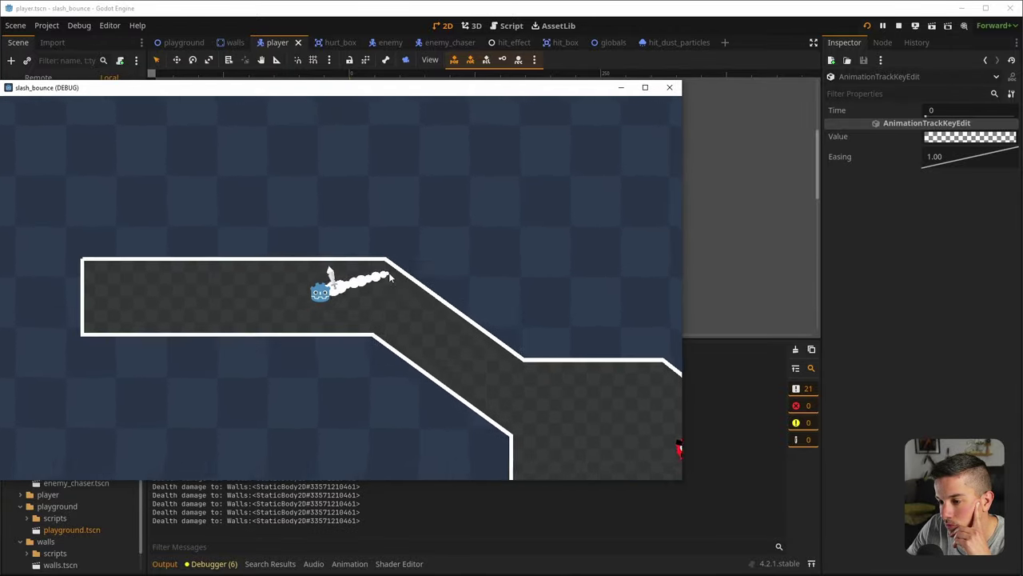
click(670, 88)
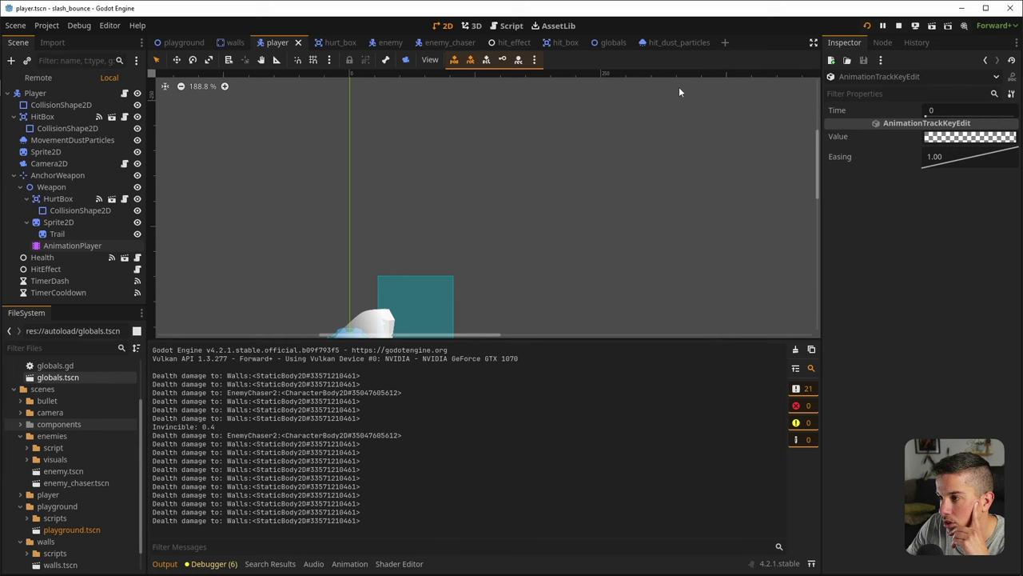
click(900, 26)
Select the player's body Sprite2D node to inspect its properties
click(51, 135)
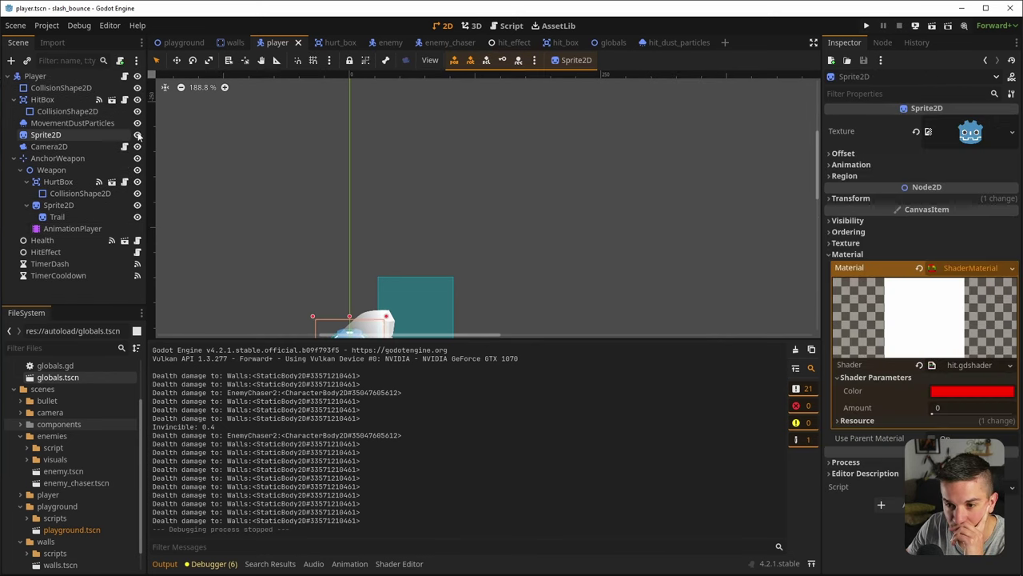
Set the MovementDustParticles texture to scenes/player/visuals/player.png and save the player scene
scroll(388, 192, down, 2)
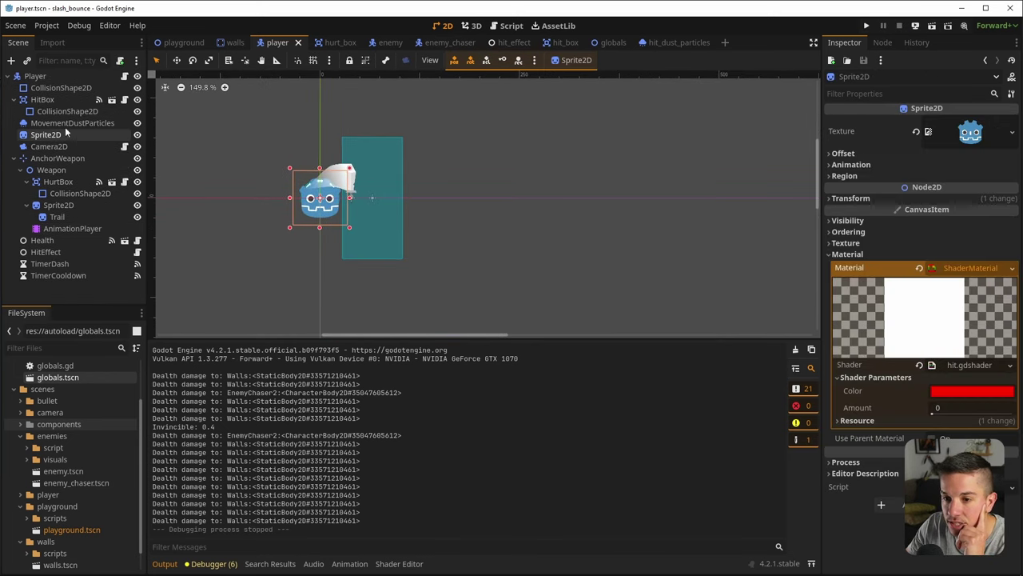
scroll(392, 164, up, 5)
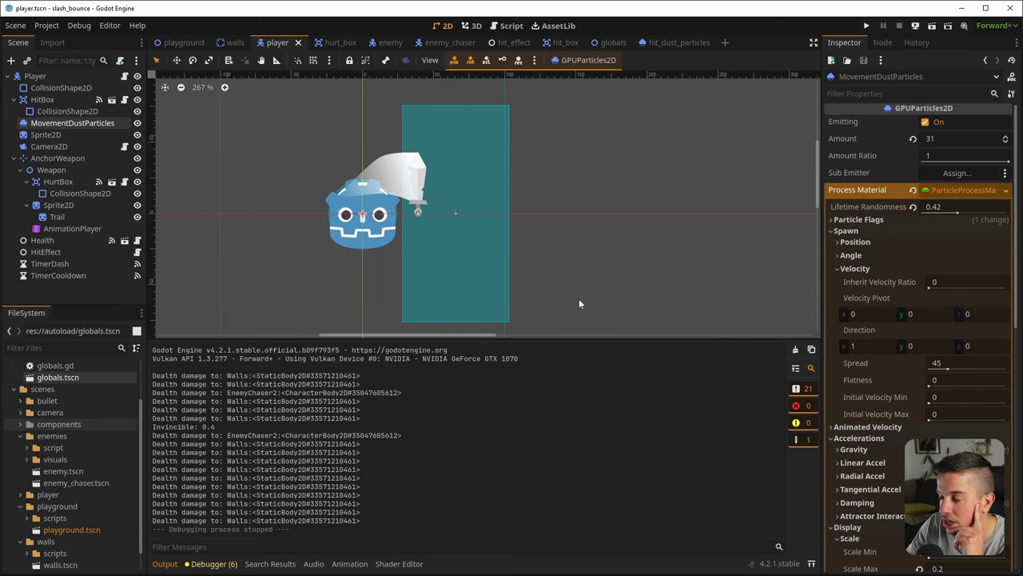
scroll(991, 414, down, 8)
click(1005, 196)
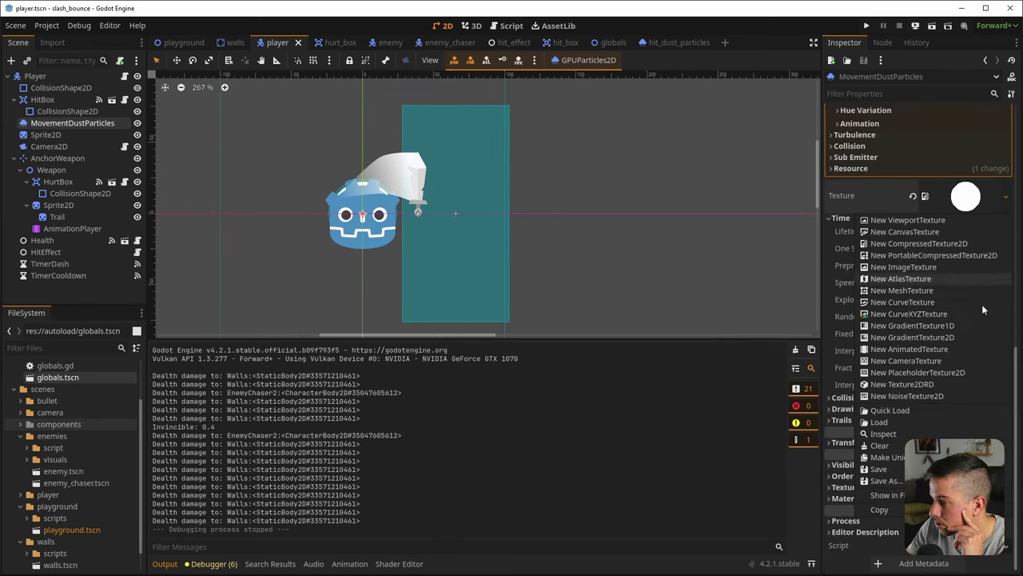
click(895, 411)
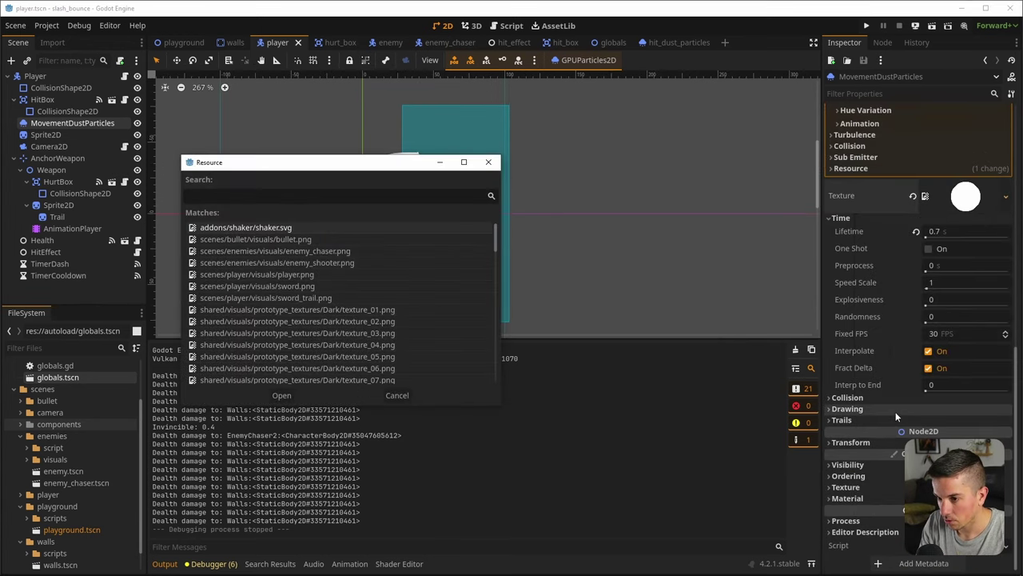
text(player)
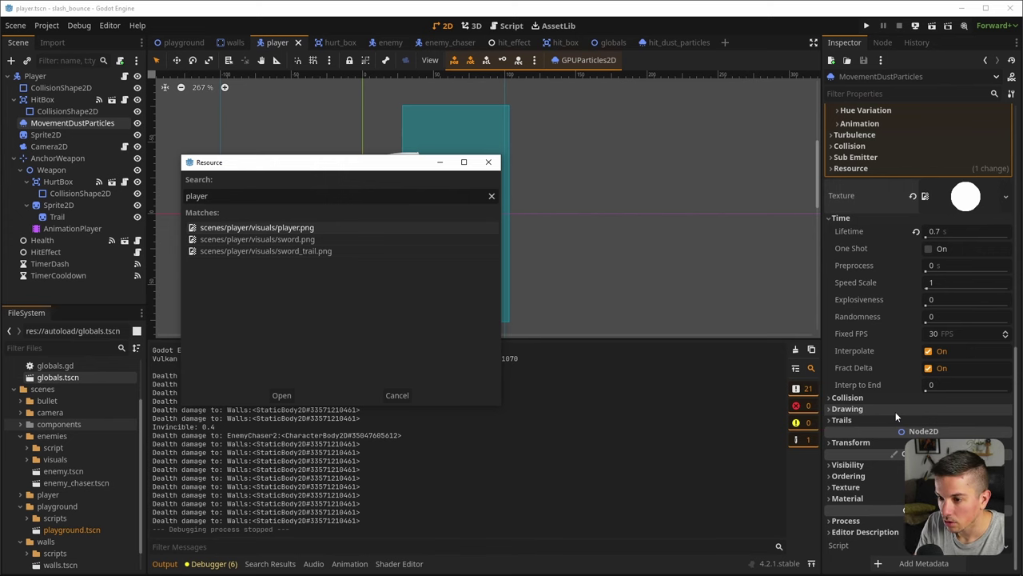
key(Return)
key(ctrl+s)
scroll(447, 264, up, 3)
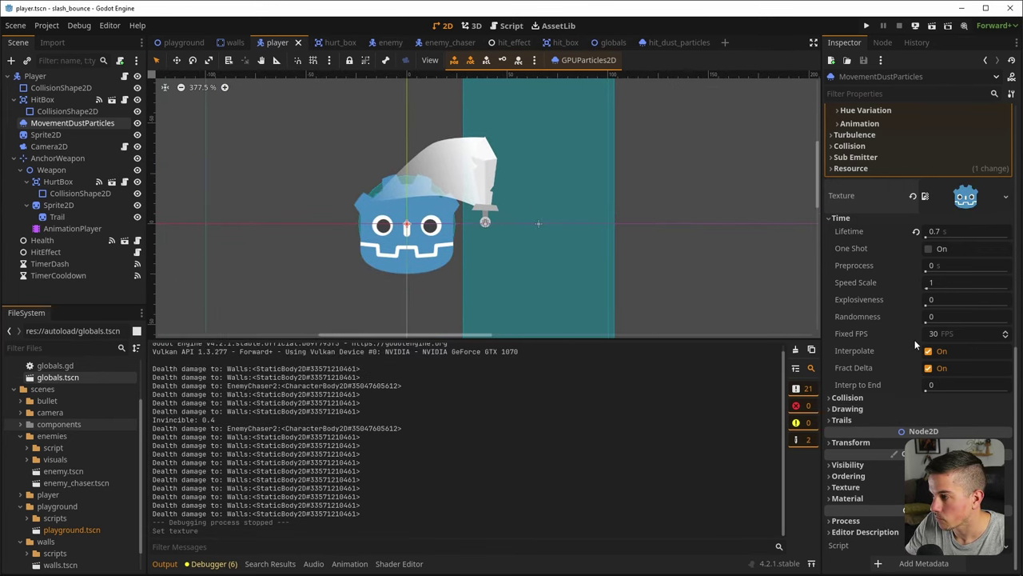
Run the project and maximize the game window
click(867, 25)
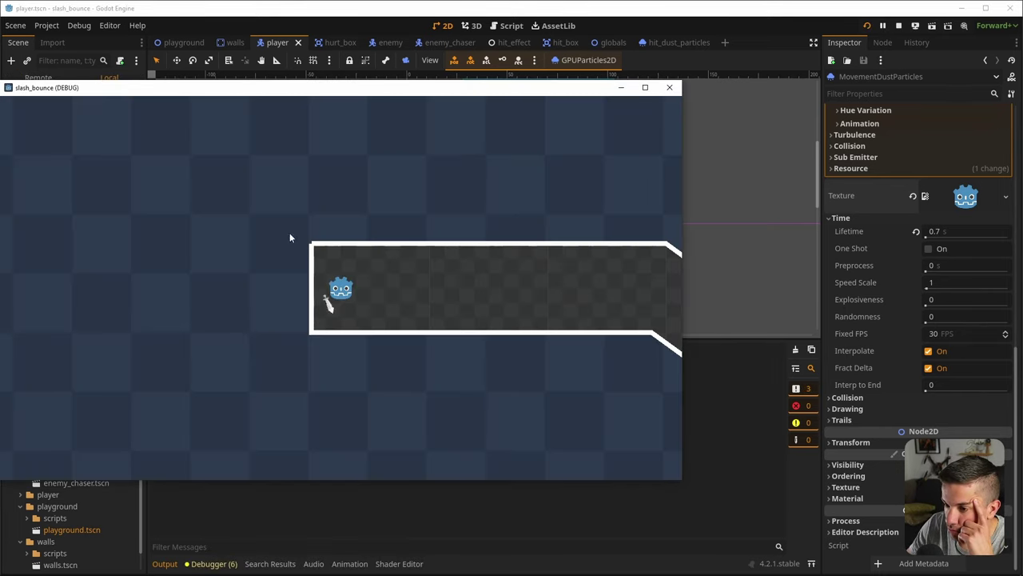
drag(337, 92, 393, 112)
double_click(393, 112)
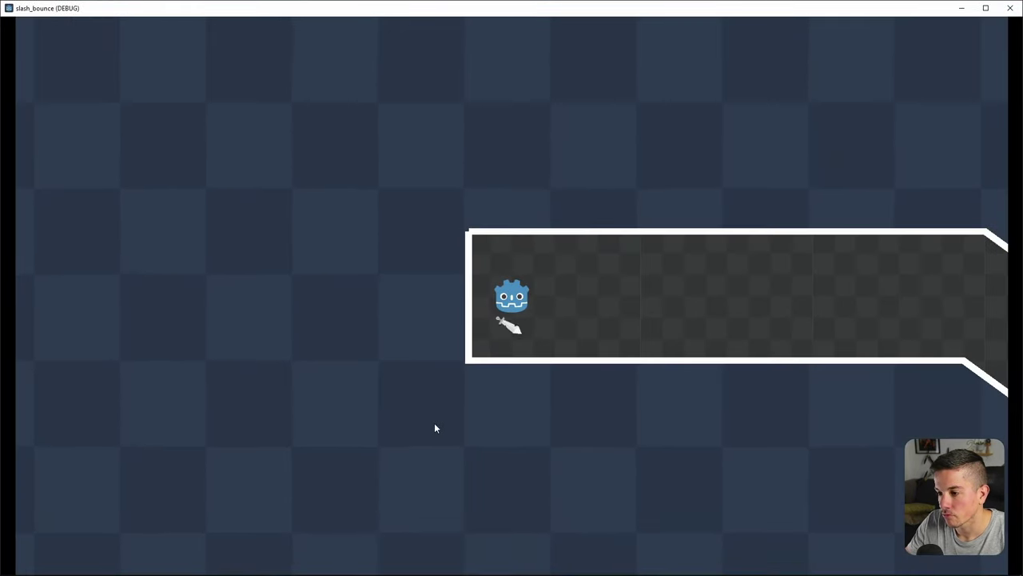
Play-test dashing and sword slashes along the corridor to examine the movement trail and wall-hit dust, and close the game
click(339, 366)
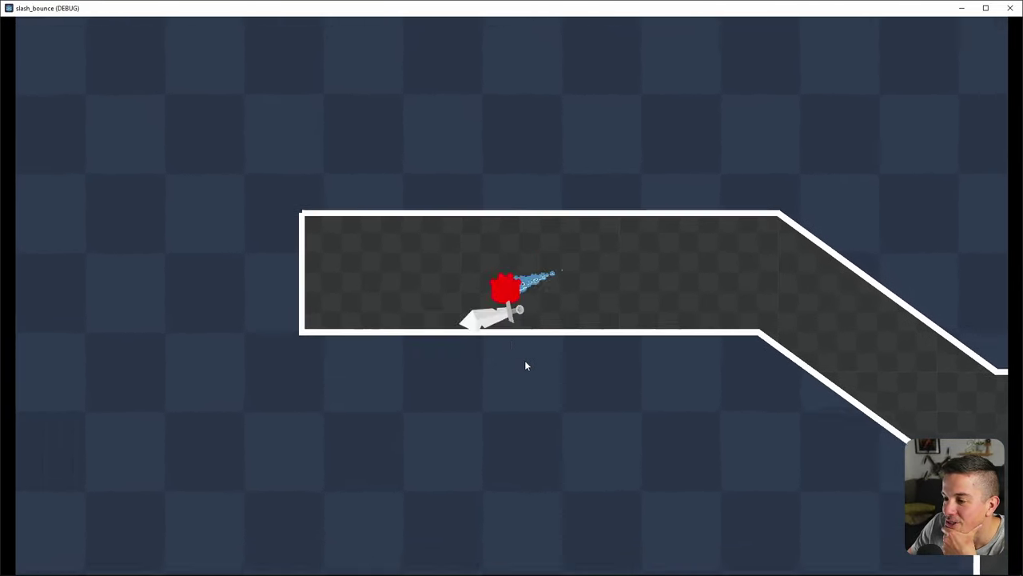
key(a)
click(551, 368)
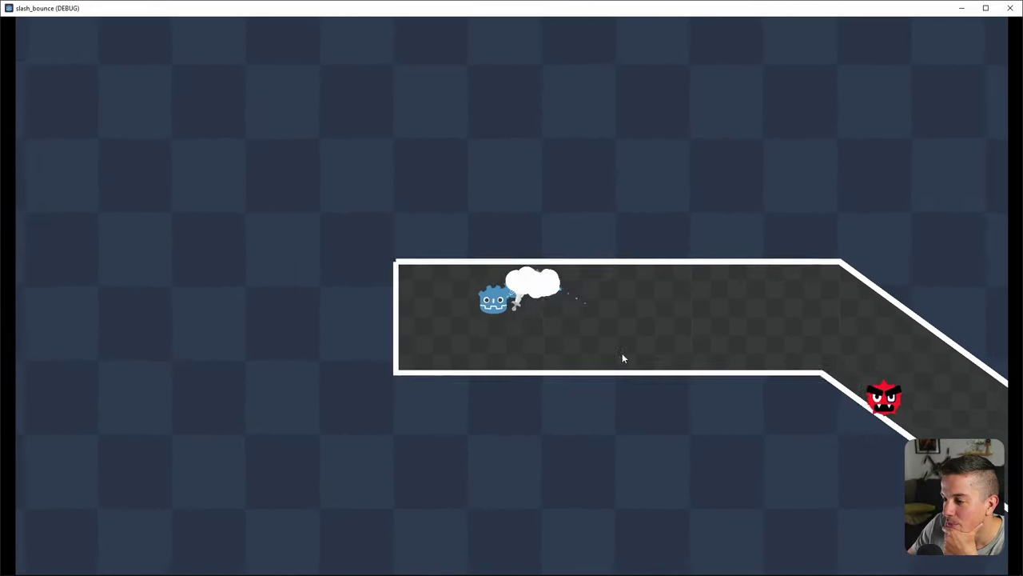
click(621, 274)
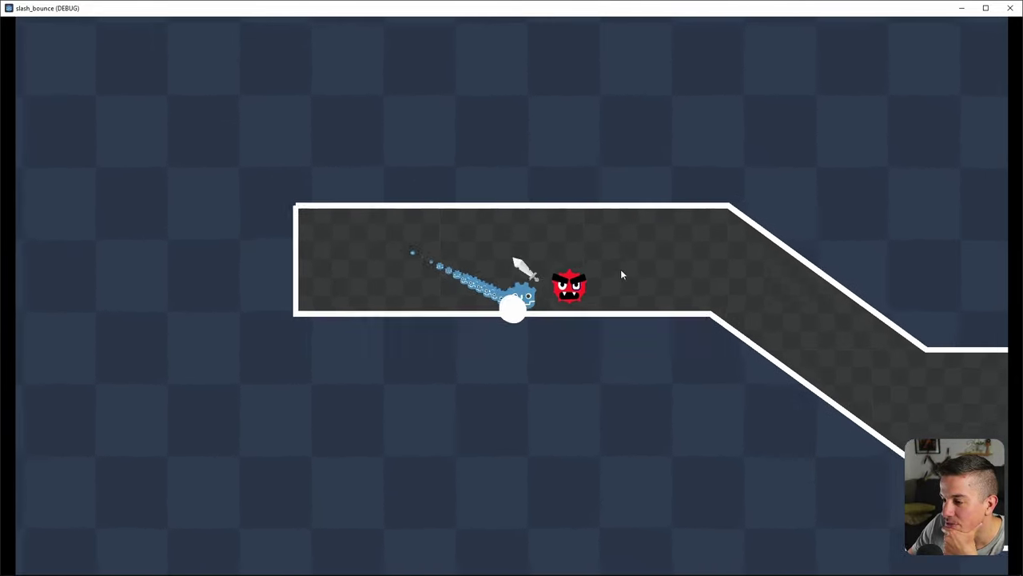
click(586, 353)
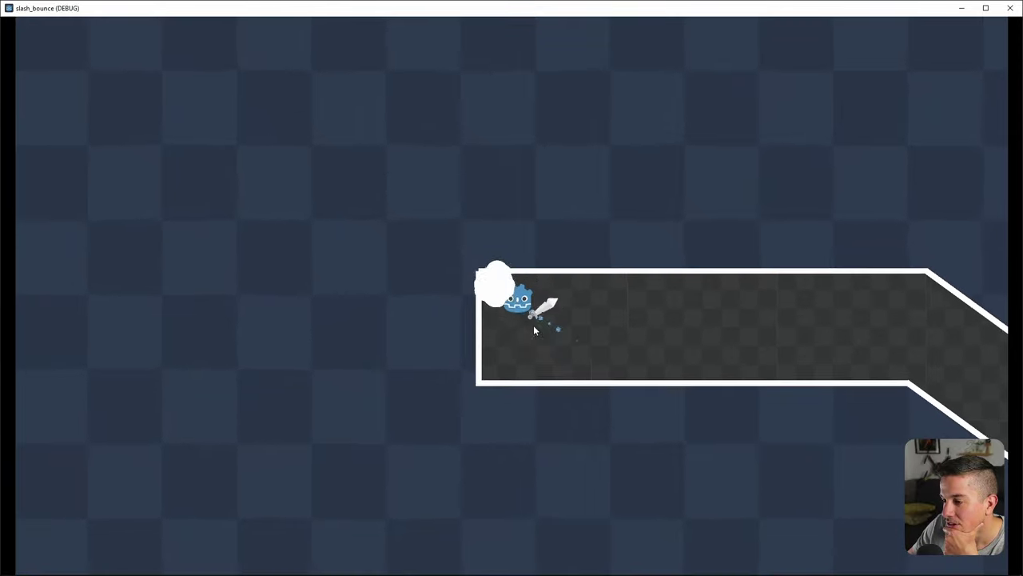
click(425, 231)
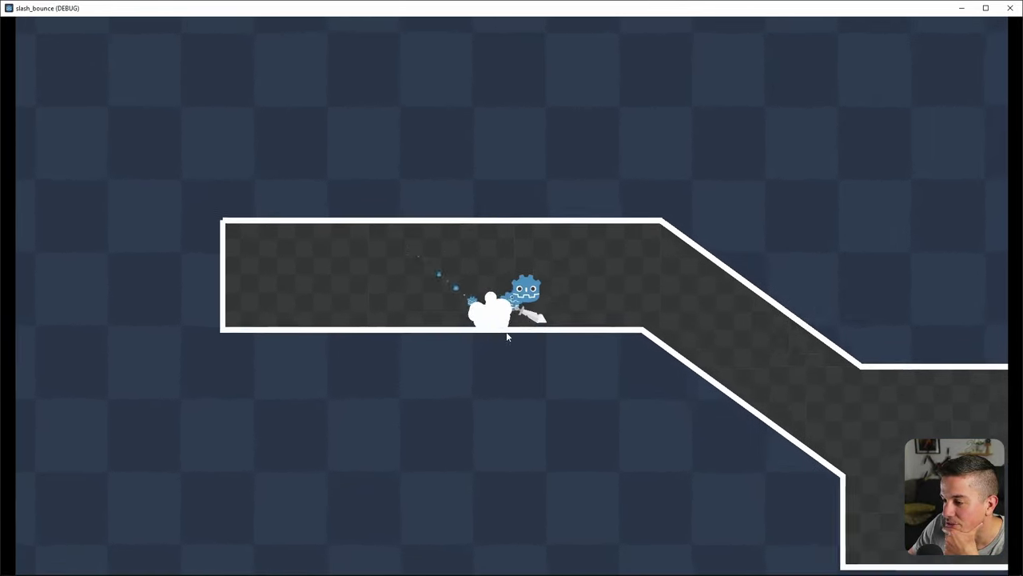
click(608, 264)
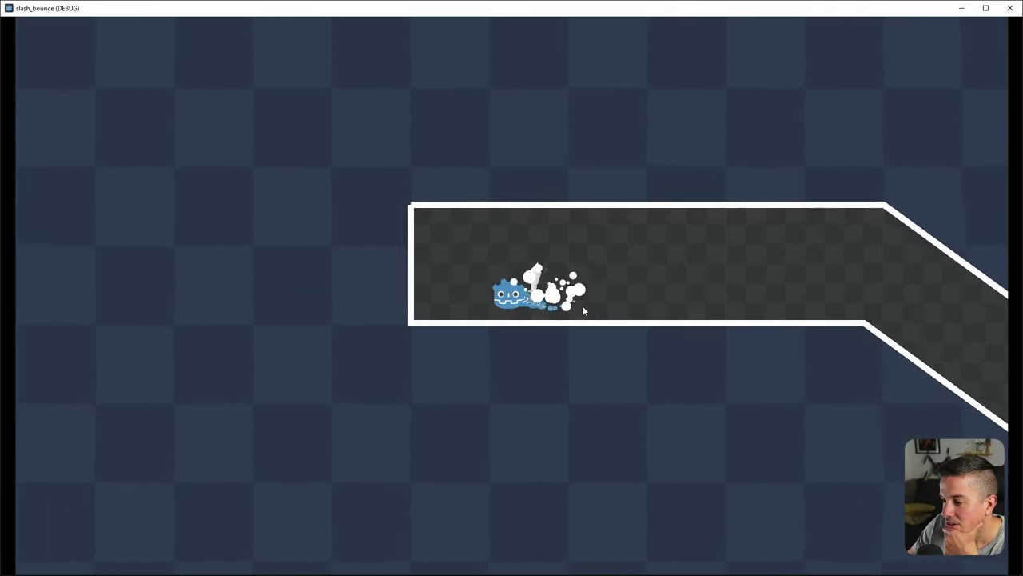
click(468, 356)
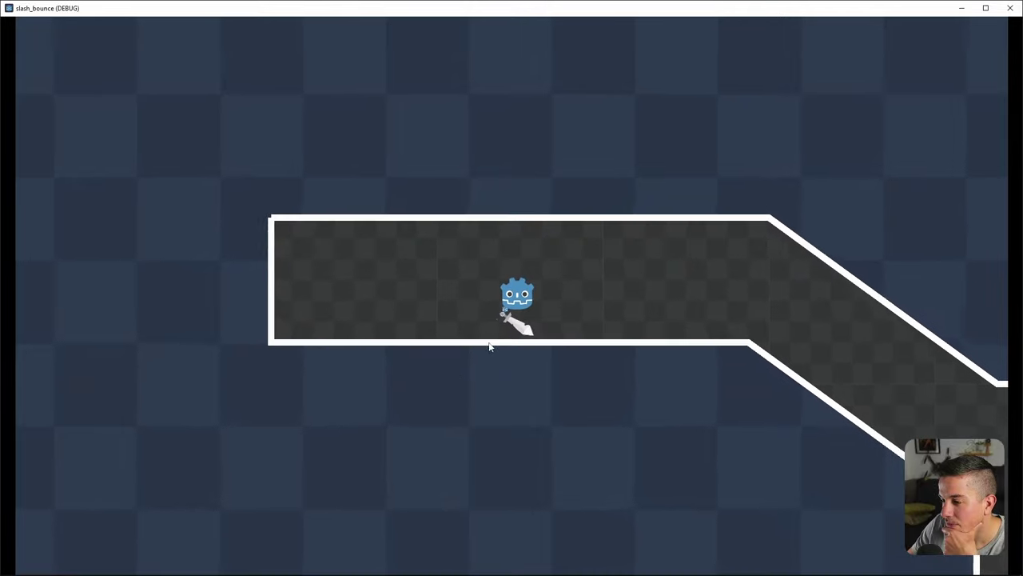
click(570, 358)
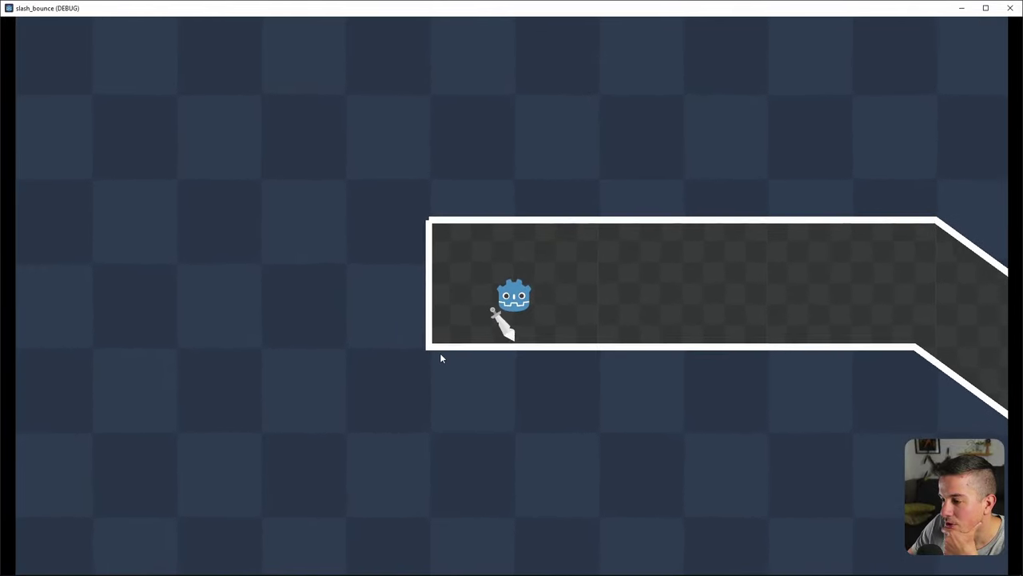
click(444, 353)
click(566, 342)
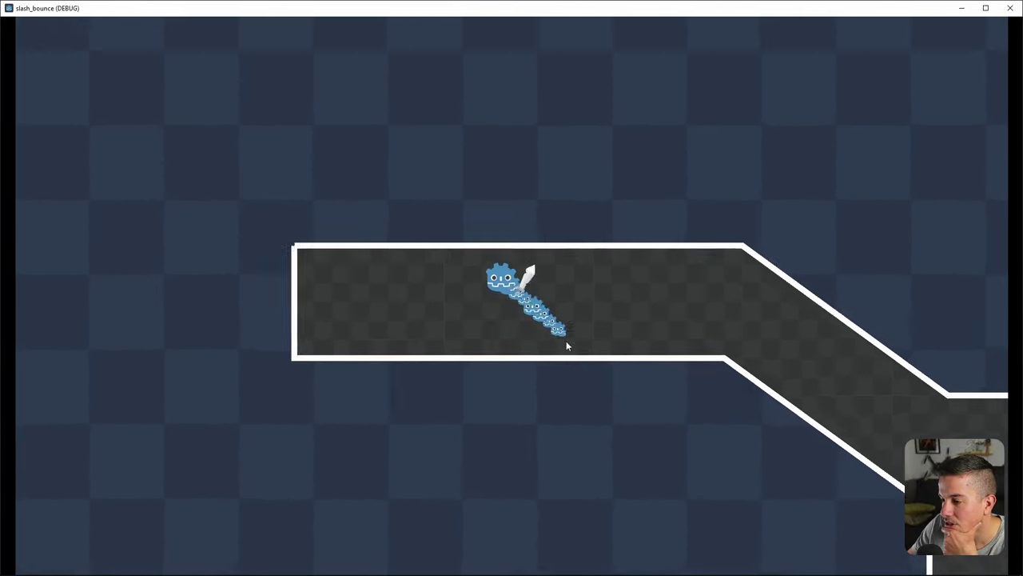
click(472, 362)
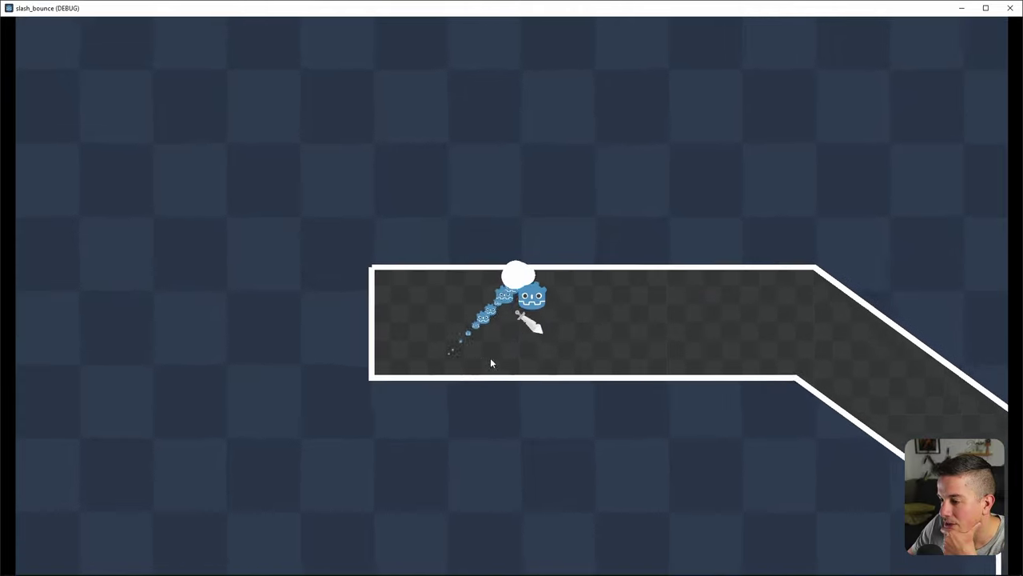
click(550, 350)
click(505, 358)
click(441, 359)
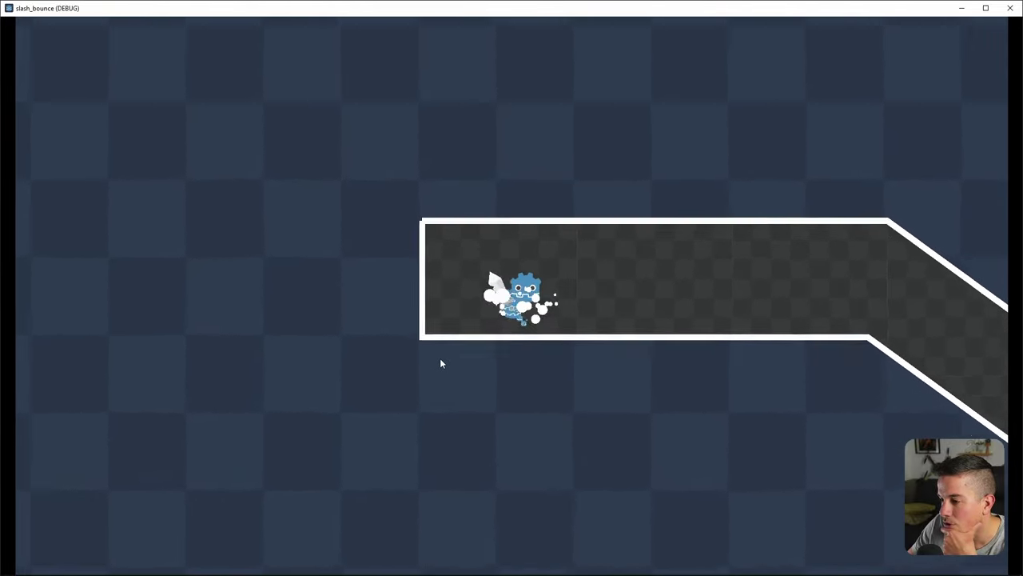
click(580, 359)
click(430, 357)
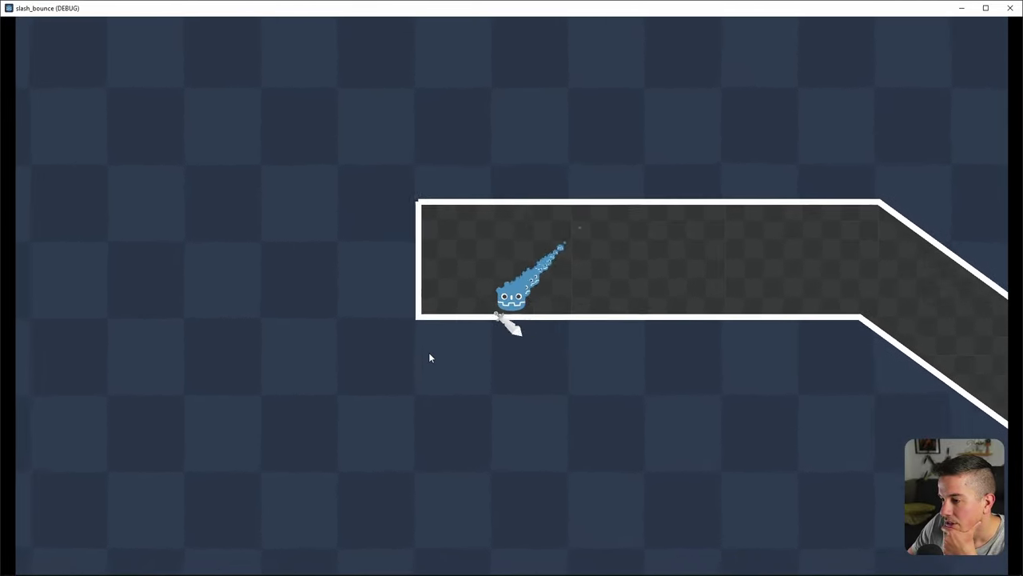
click(574, 357)
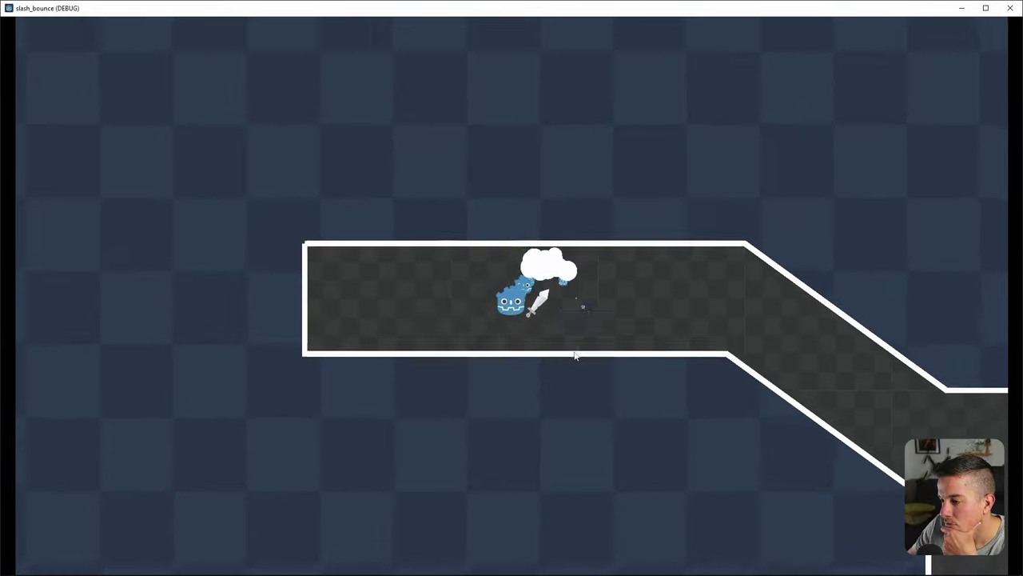
click(450, 354)
click(595, 342)
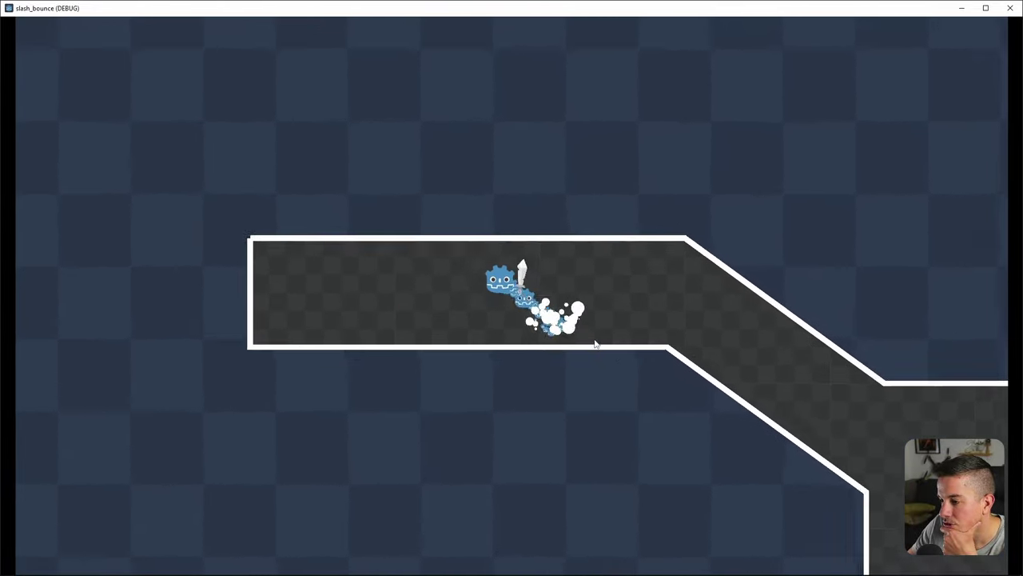
click(451, 355)
click(548, 349)
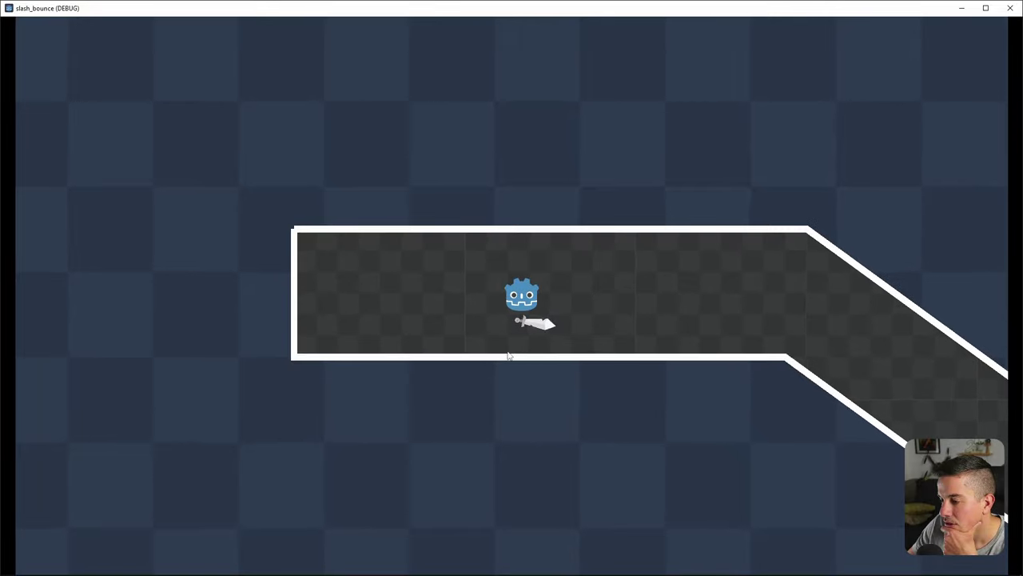
click(488, 357)
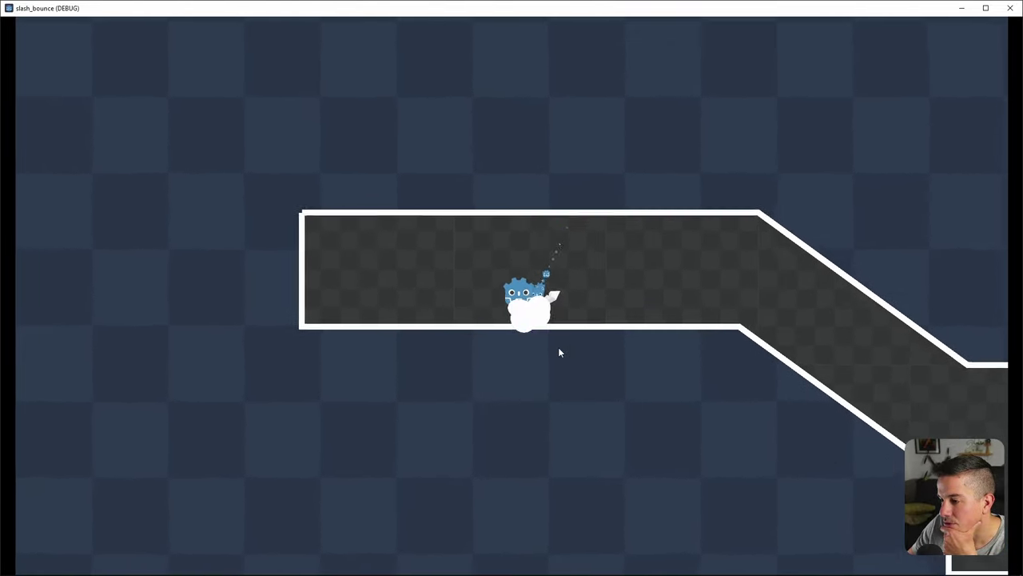
click(475, 353)
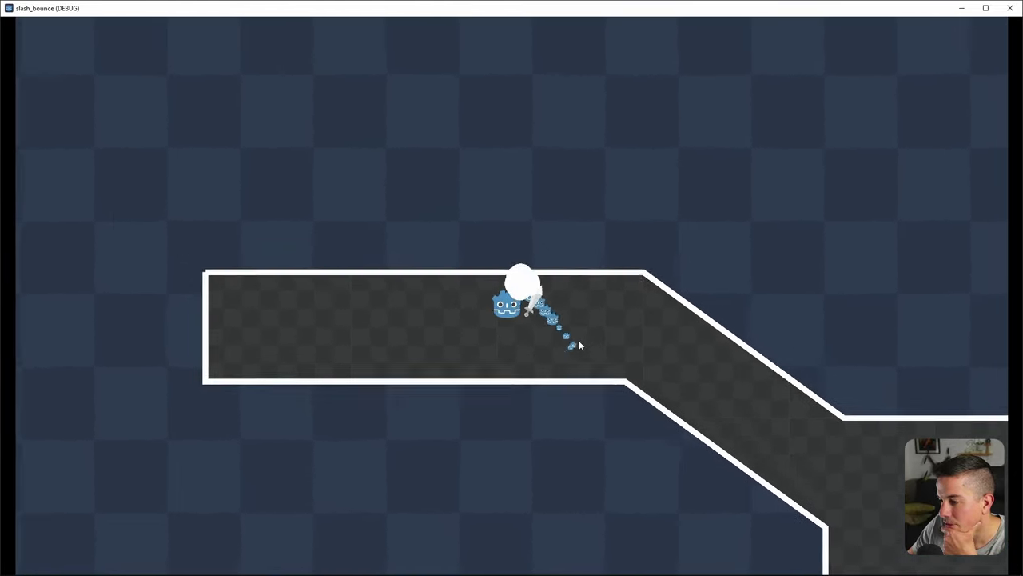
click(457, 359)
click(523, 356)
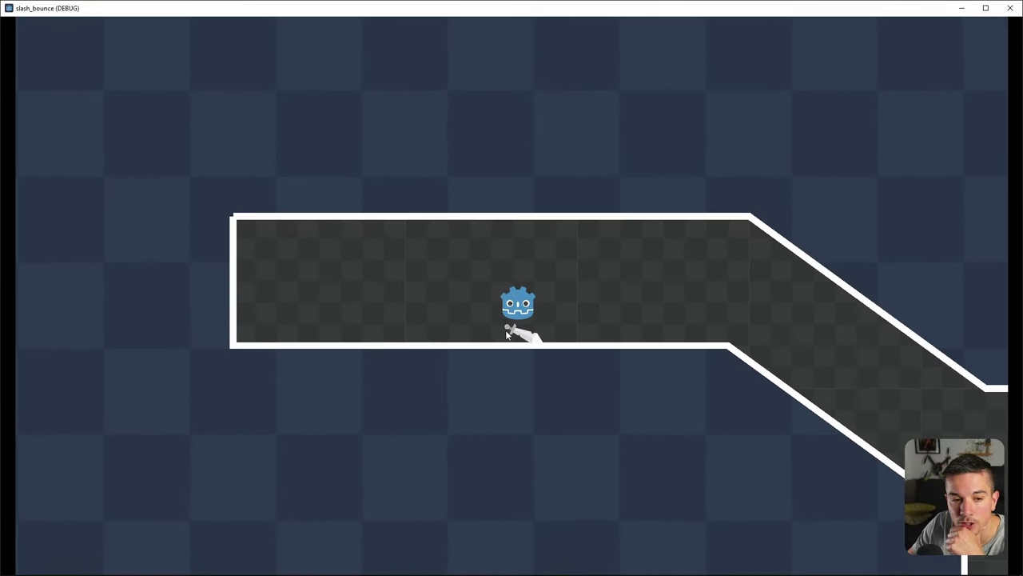
click(569, 332)
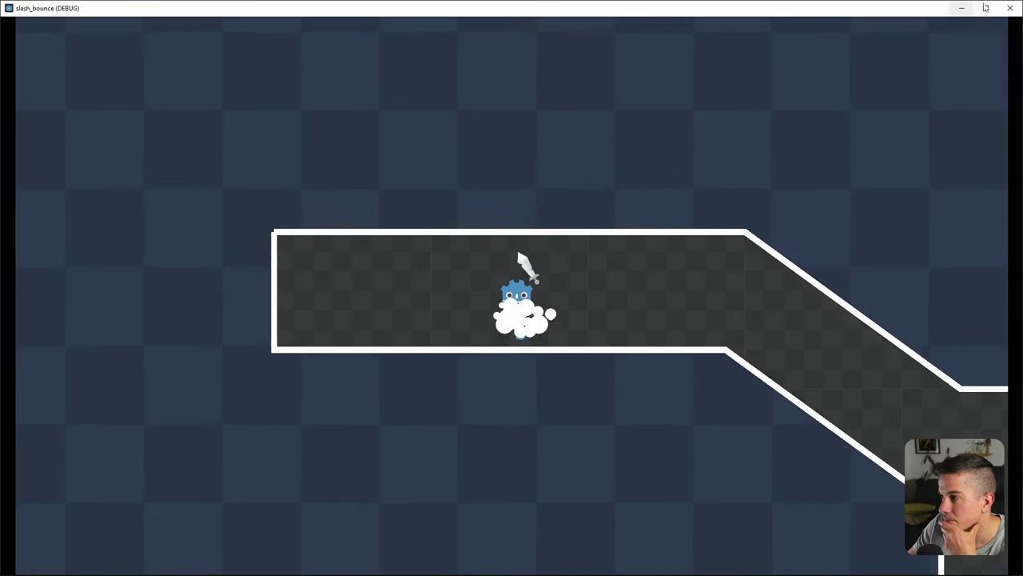
click(1010, 8)
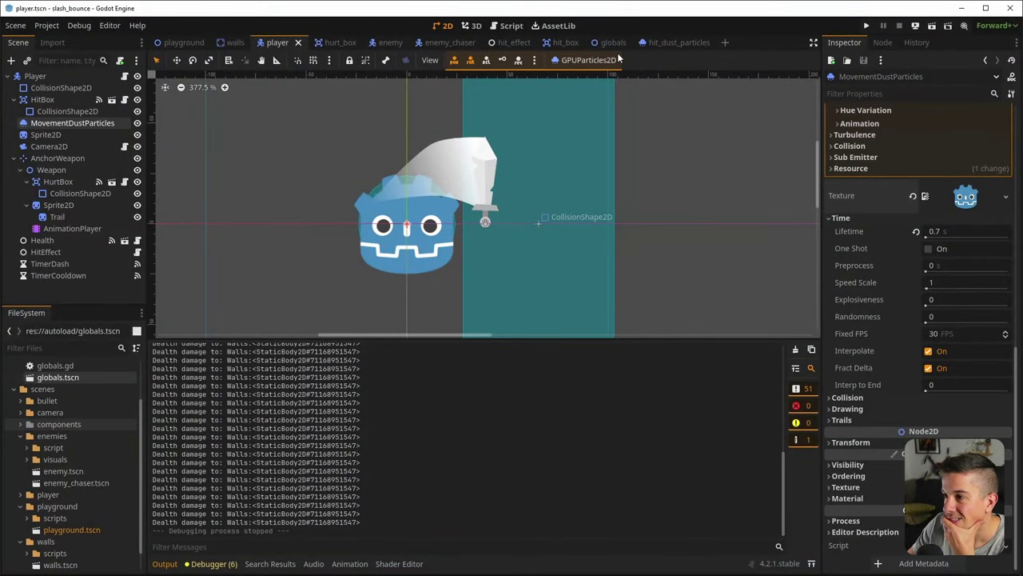
In the hit_dust_particles scene, turn off One Shot and turn on Emitting for HitDustParticles
click(661, 43)
scroll(904, 395, down, 2)
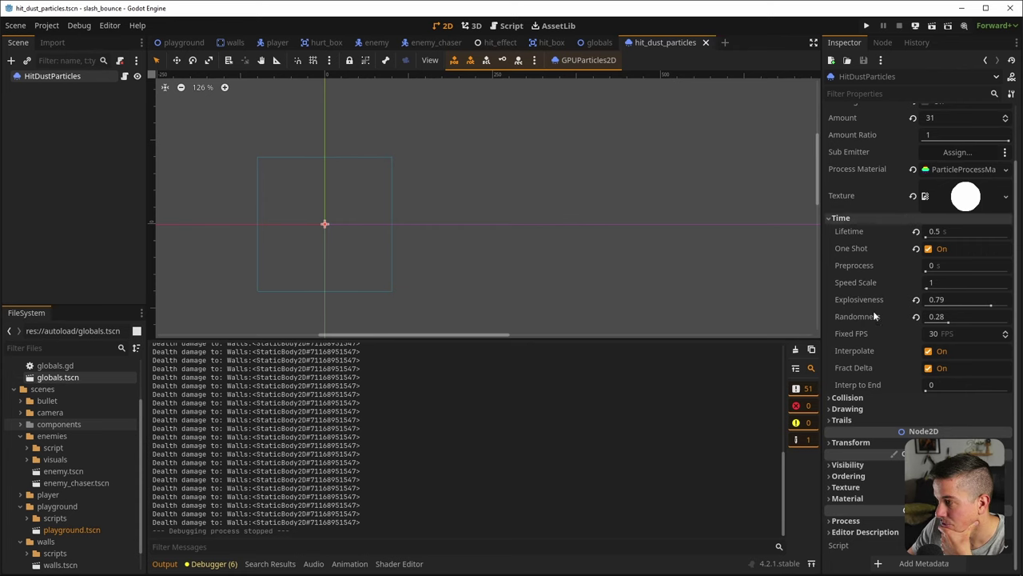
scroll(904, 234, up, 2)
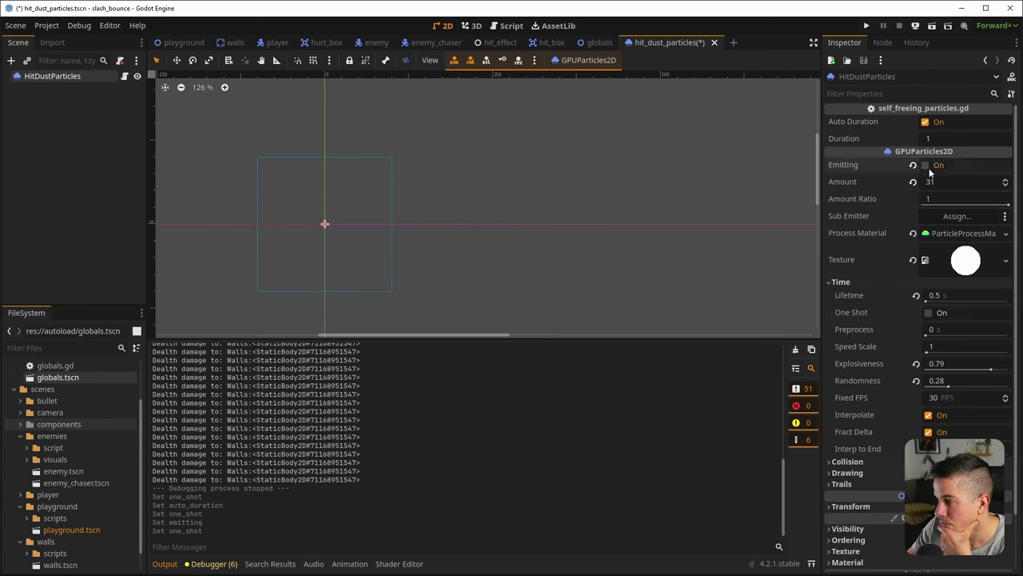
scroll(864, 519, down, 2)
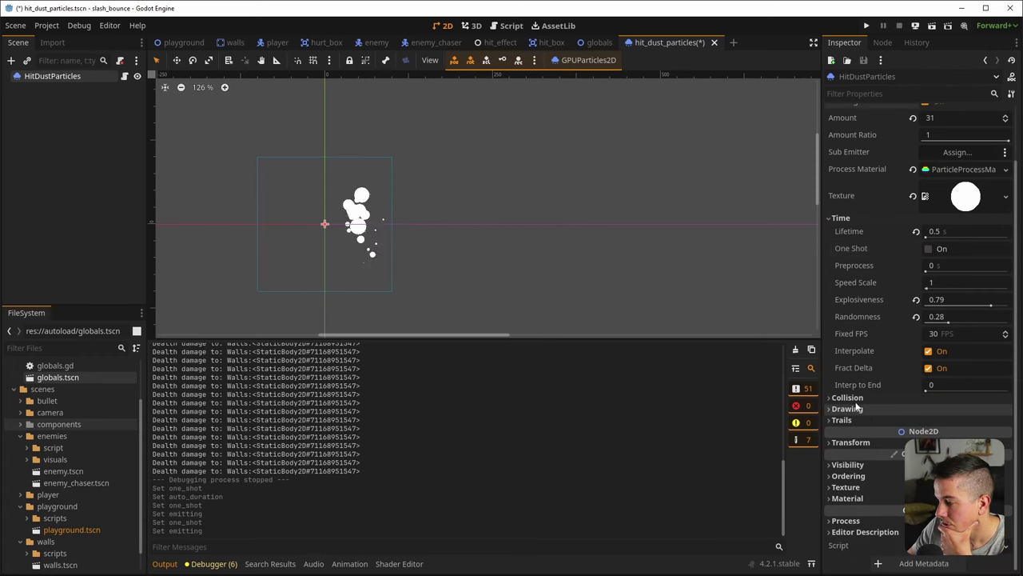
Darken the Modulate colour of HitDustParticles to grey 8e8e8e and inspect the particles in the viewport
click(959, 494)
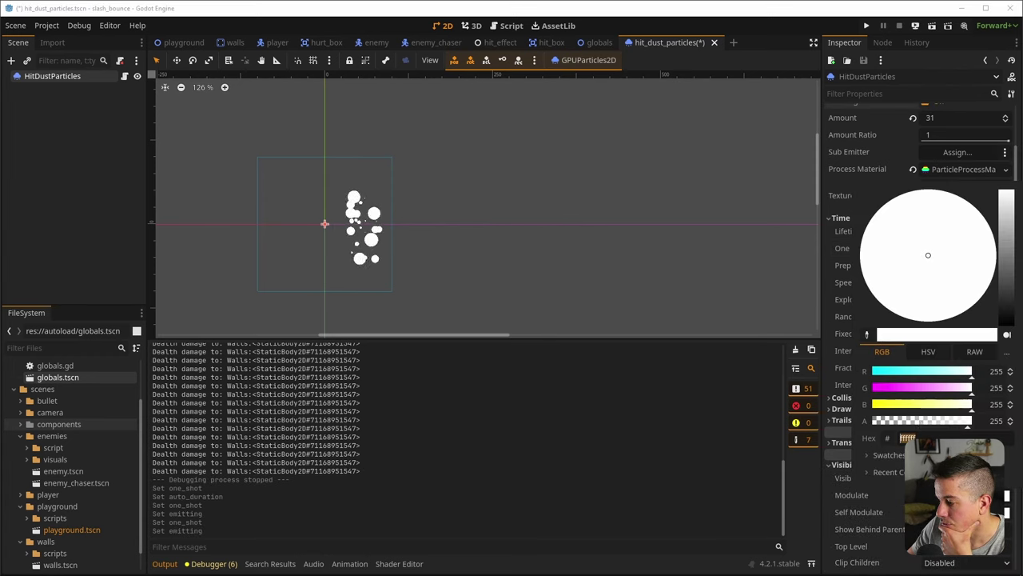
mouse_move(1004, 231)
mouse_down()
mouse_move(1005, 269)
mouse_move(1006, 250)
mouse_up()
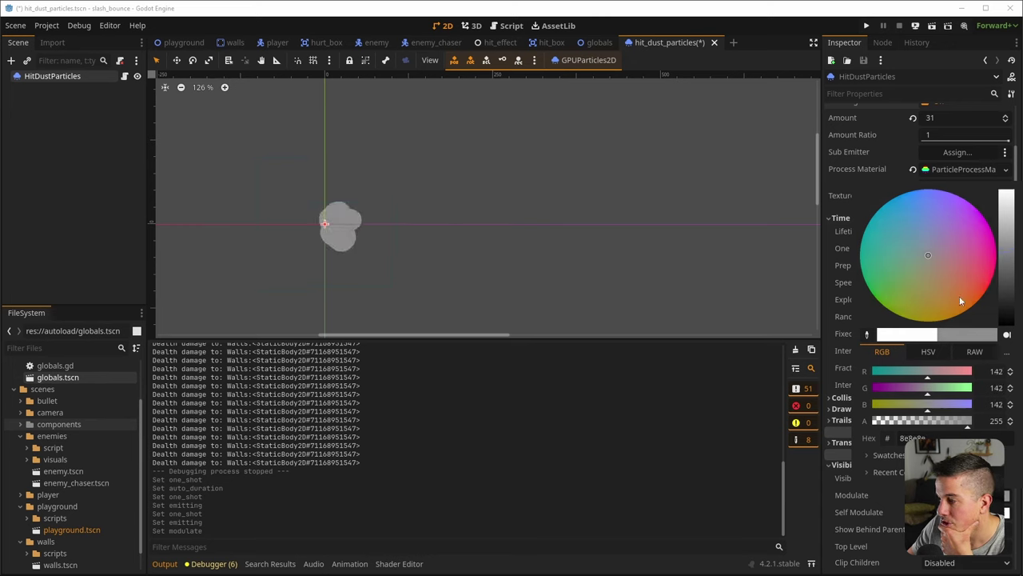
click(790, 400)
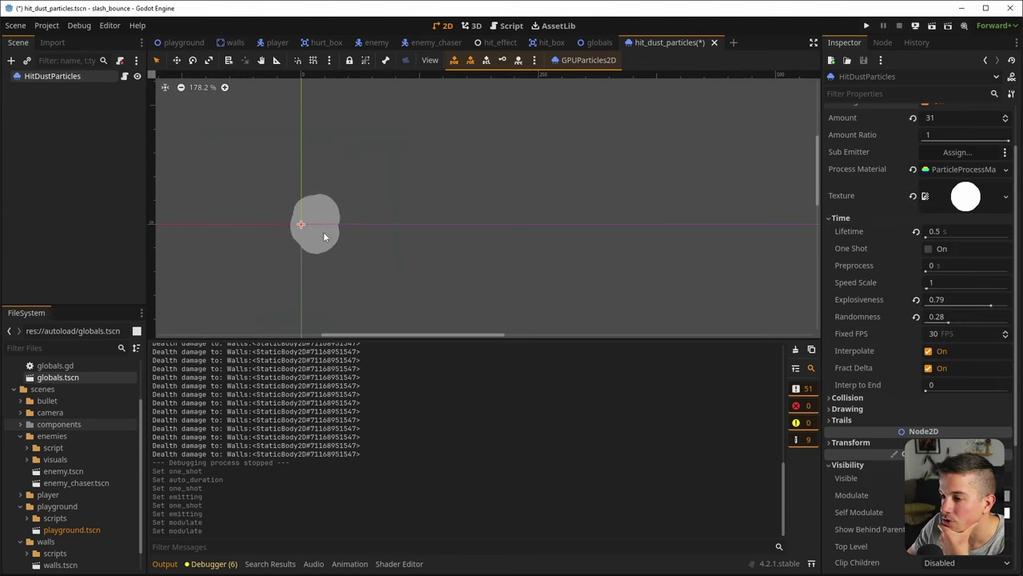
scroll(323, 236, up, 3)
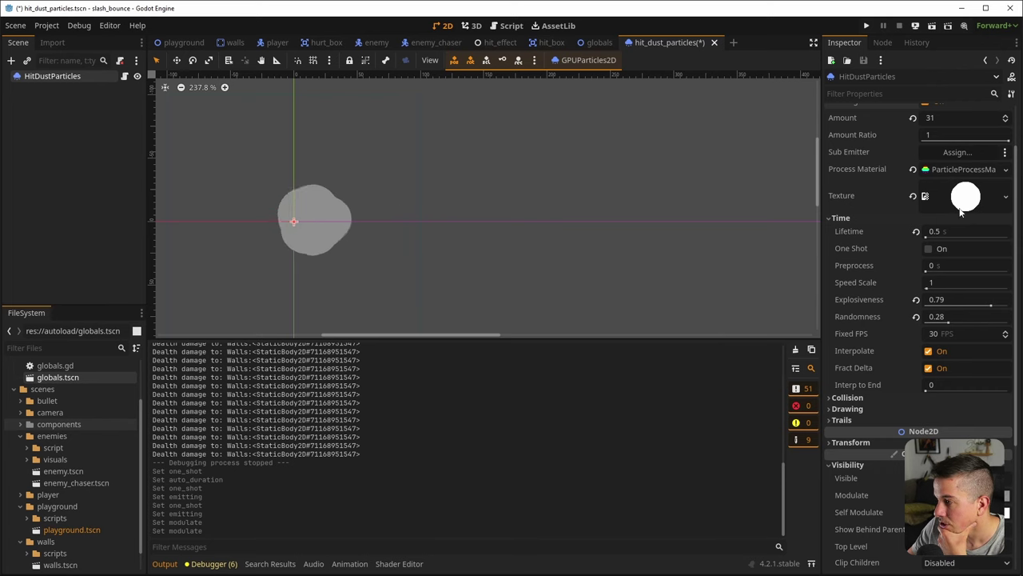
Add a new GradientTexture1D as the Color Ramp in the HitDustParticles process material and open its gradient for editing
click(959, 169)
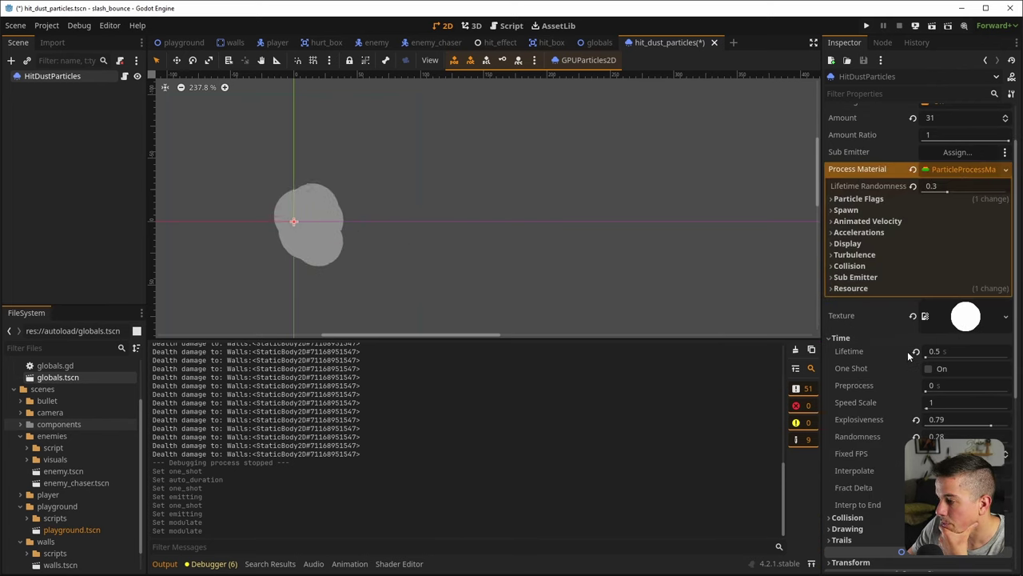
click(848, 244)
click(860, 282)
click(963, 311)
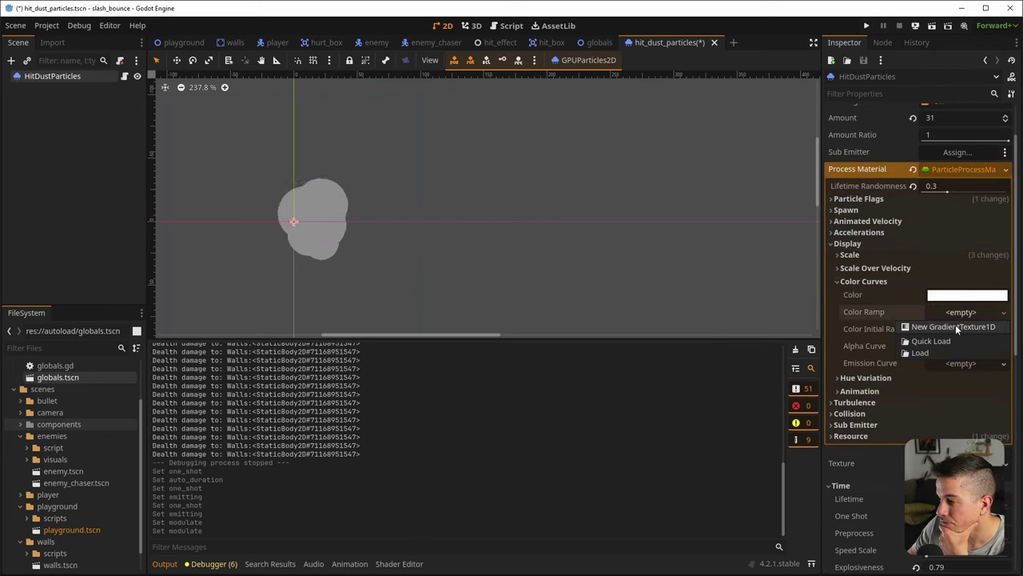
click(941, 346)
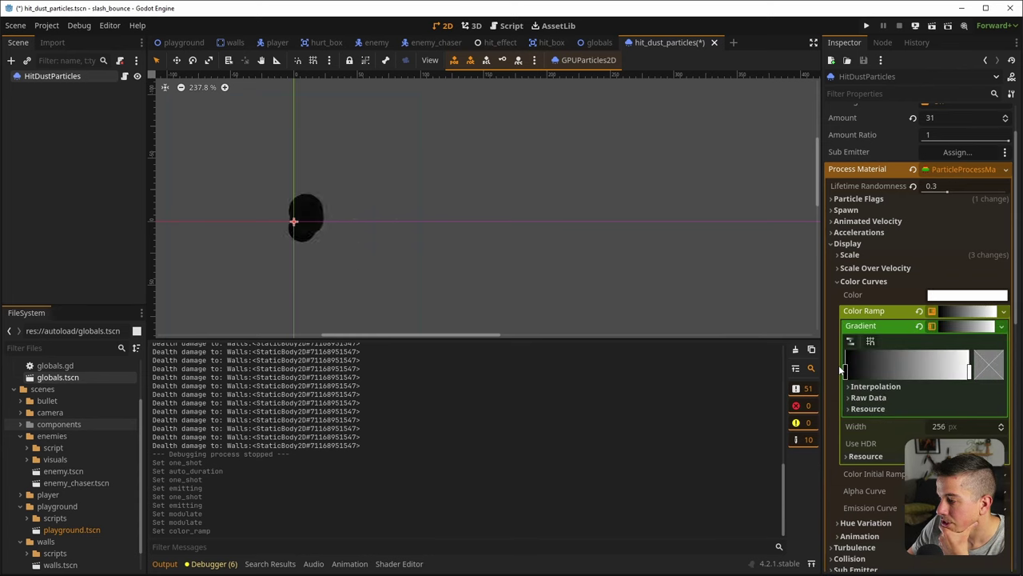
Remove the gradient's black point, keep white at the start, and add a light grey point at the end
right_click(847, 372)
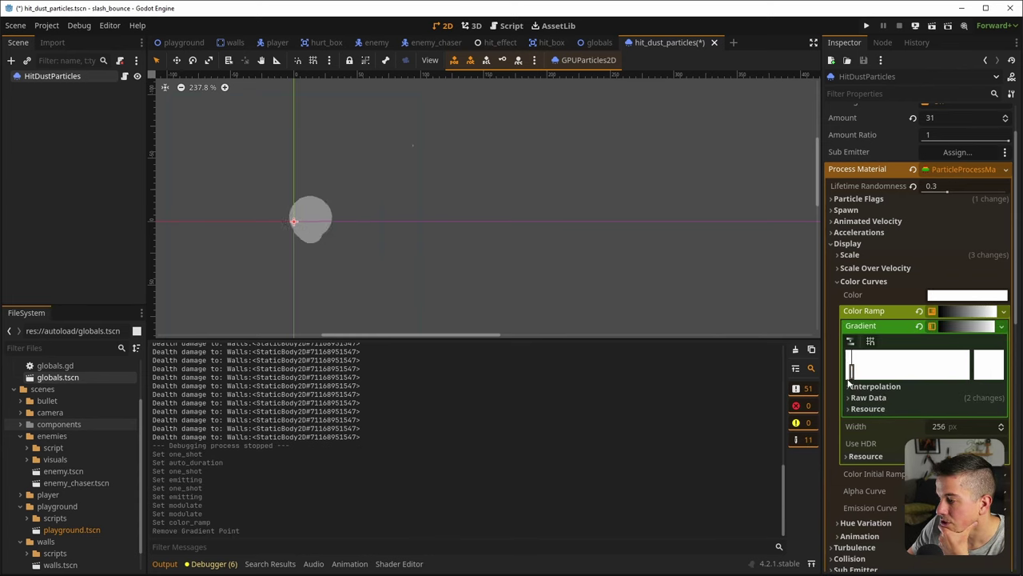
drag(850, 374, 845, 374)
click(941, 374)
double_click(972, 374)
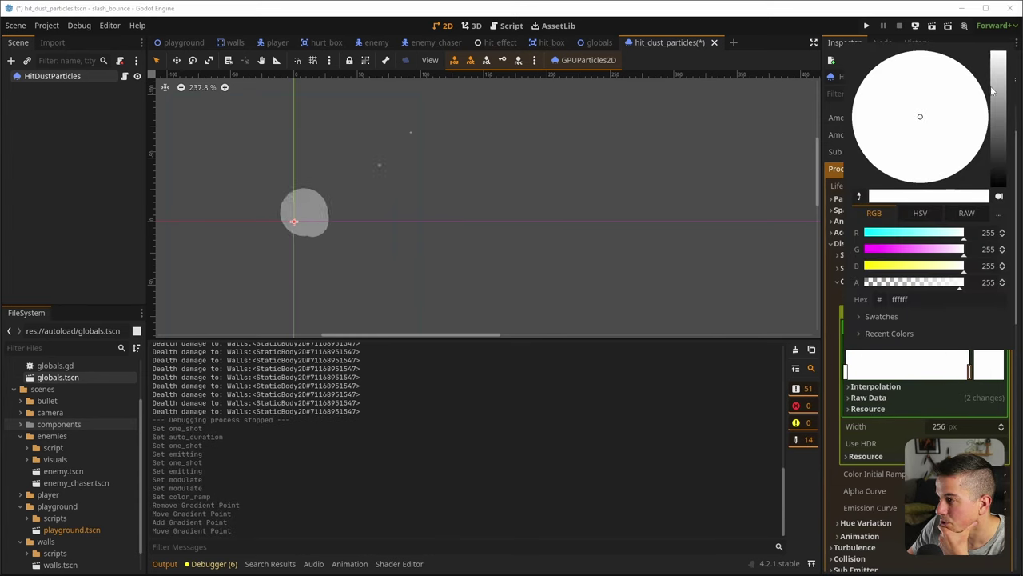
drag(1003, 83, 1004, 104)
click(747, 425)
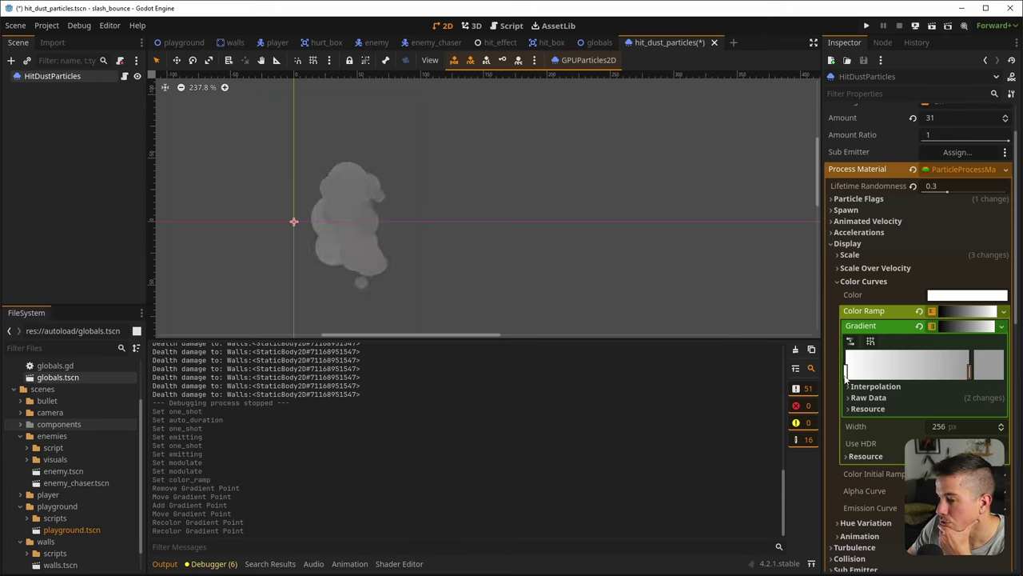
Move the gradient's grey end point slightly inward, collapse the gradient and save the hit_dust_particles scene
click(845, 373)
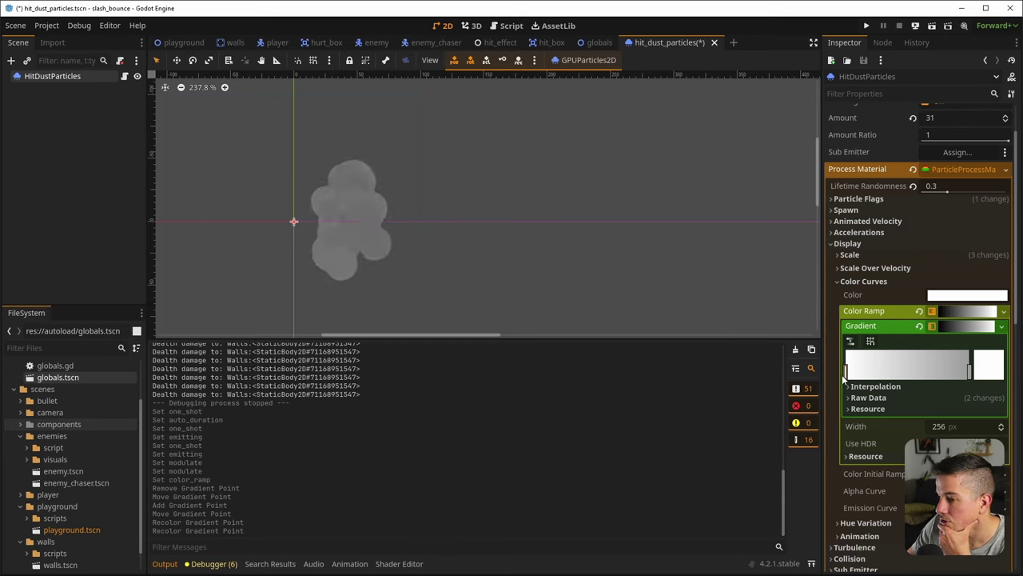
drag(968, 373, 956, 375)
click(964, 327)
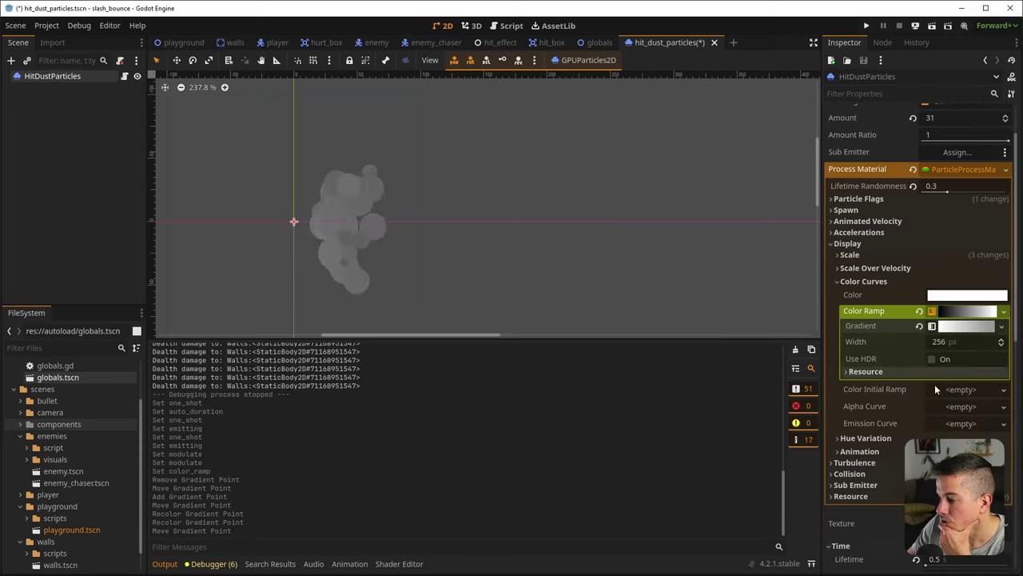
click(863, 441)
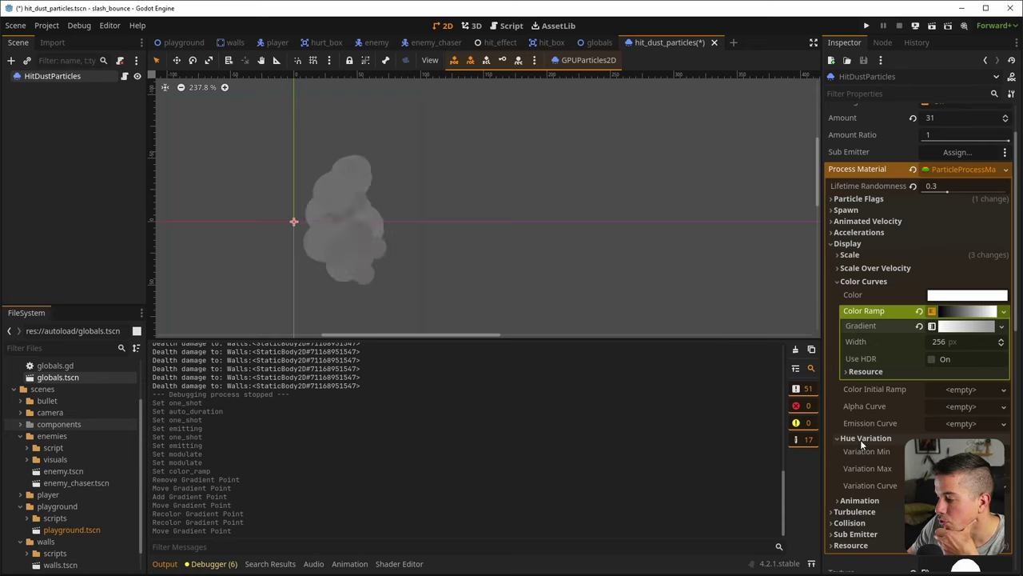
click(863, 438)
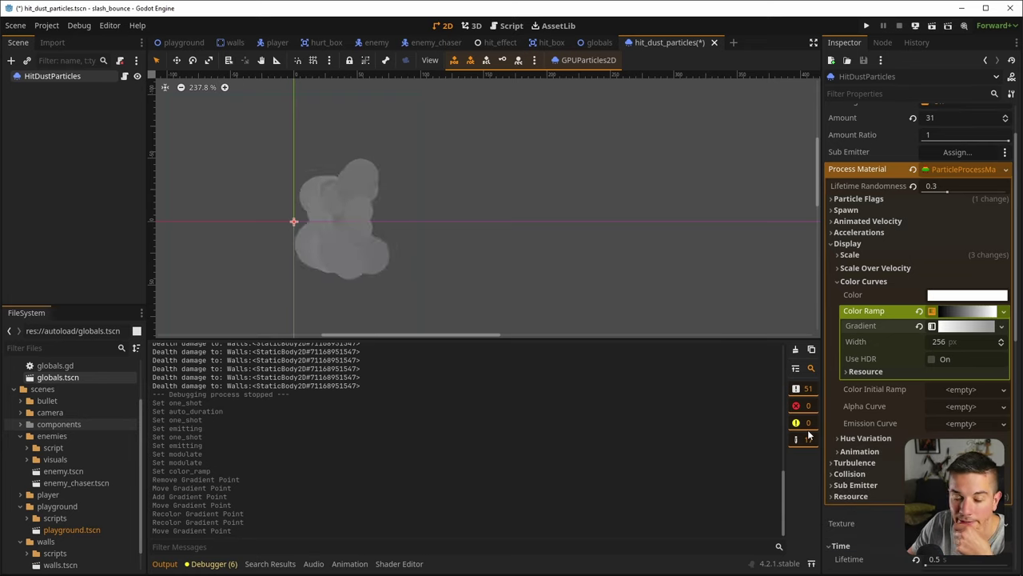
click(131, 222)
key(ctrl+s)
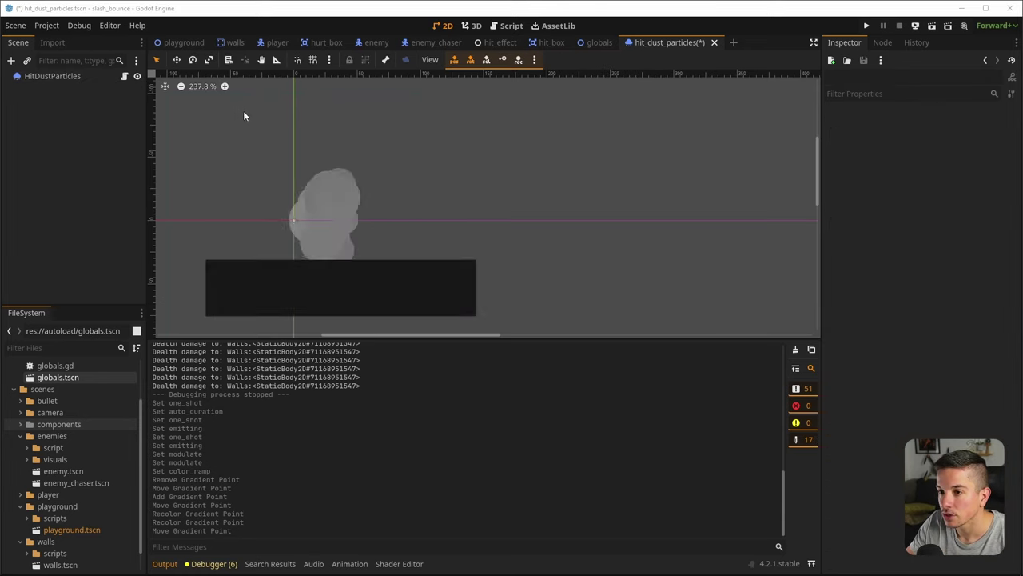
Open the player scene, select the player's Sprite2D and hide the output log
click(269, 44)
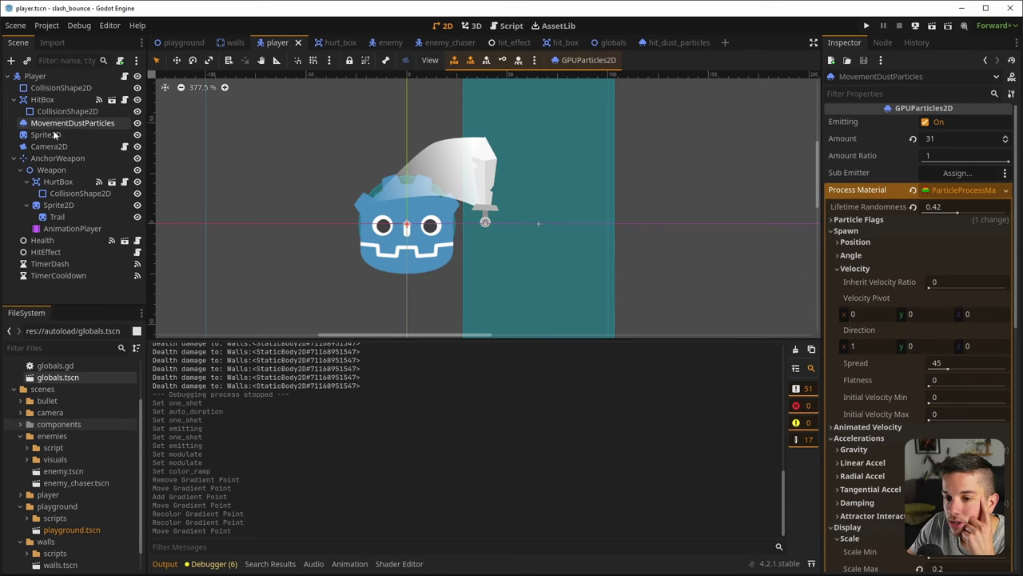
click(44, 135)
click(165, 562)
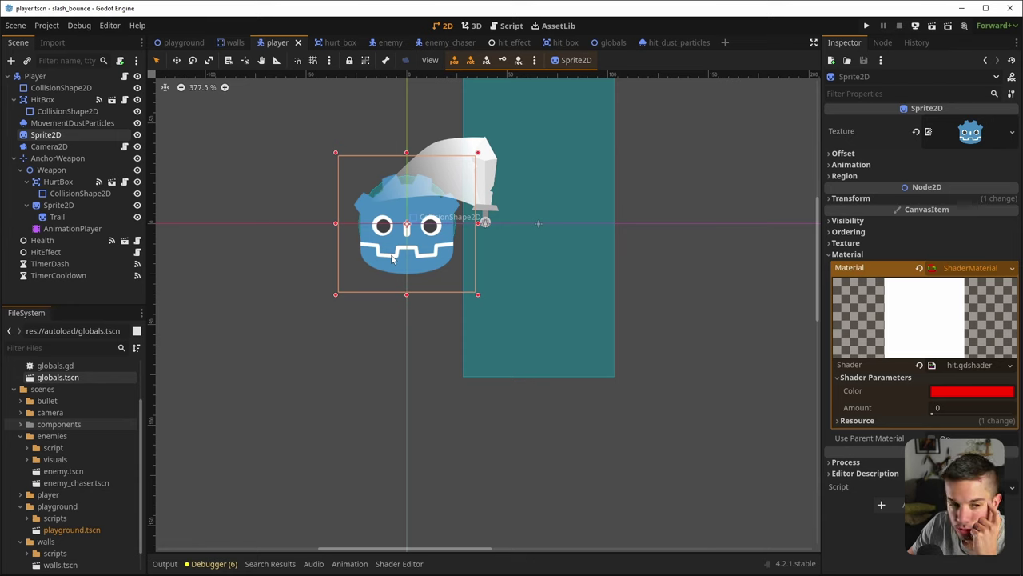
Switch to the hyperbounce_assets document in Affinity Designer and return from the export workspace to the design workspace
key(alt+Tab)
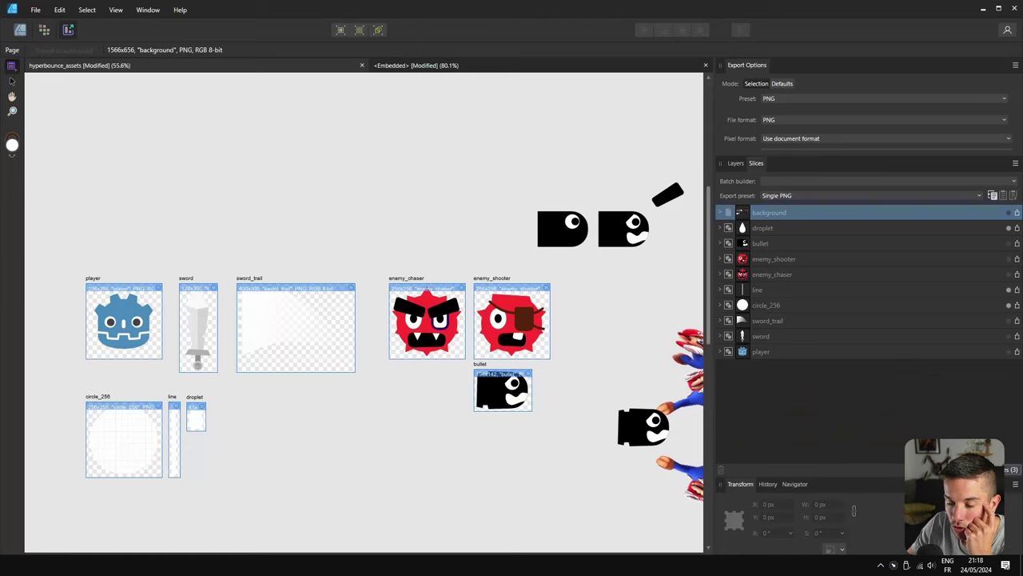
key(alt+Tab)
key(alt+Tab)
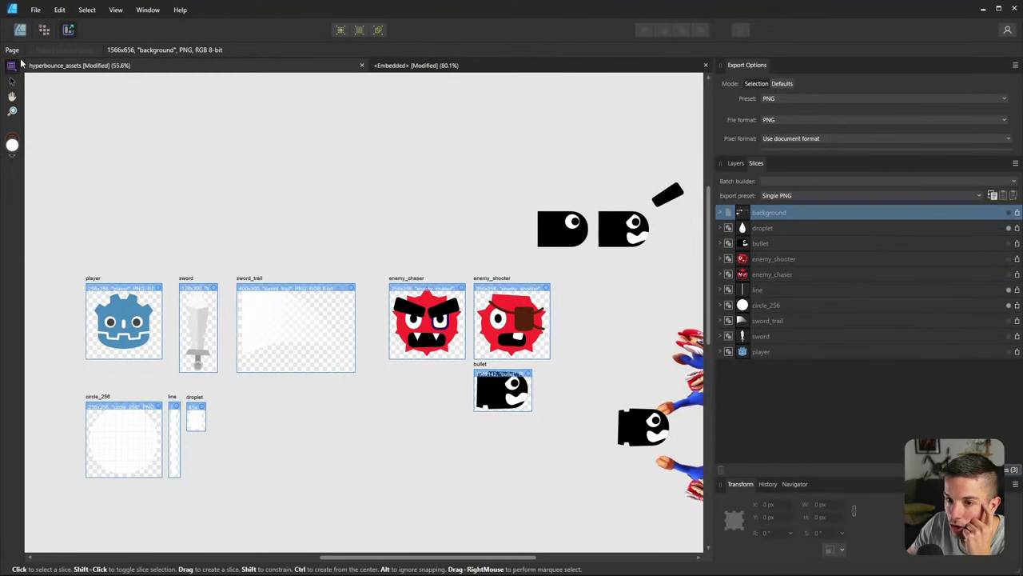
click(17, 32)
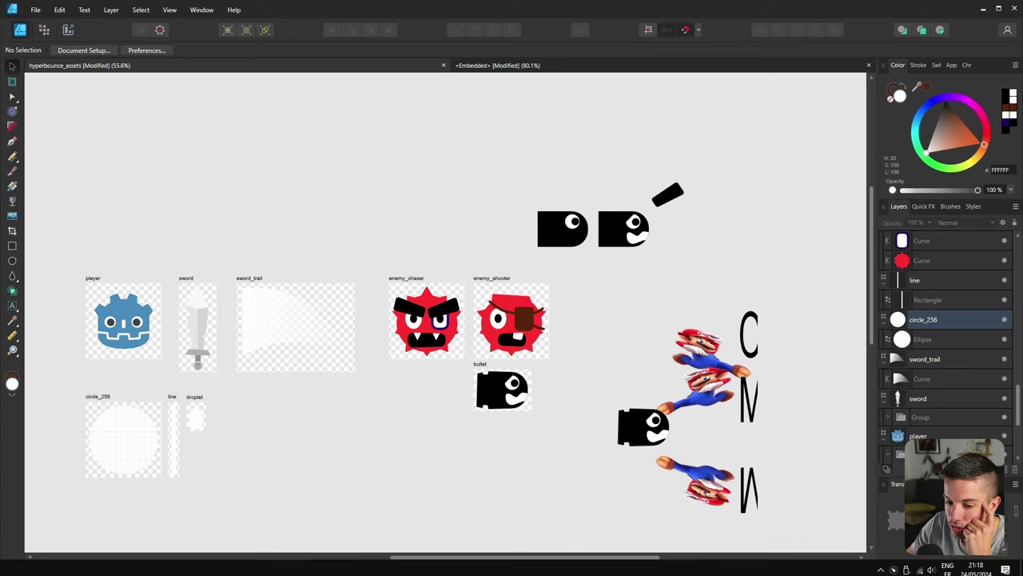
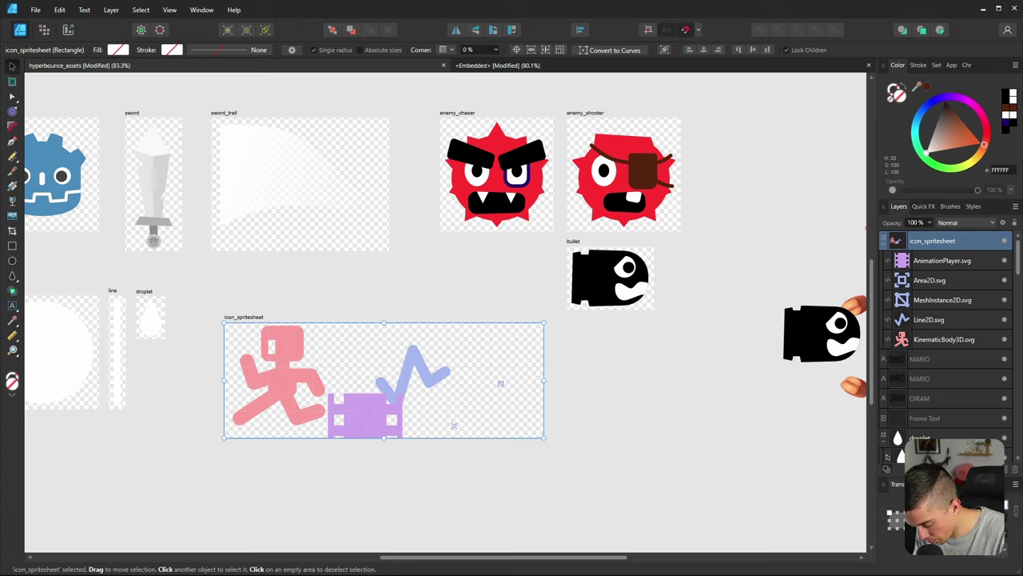
Narrow the icon_spritesheet artboard to about two thirds of its width from the right edge and deselect it
drag(544, 380, 437, 380)
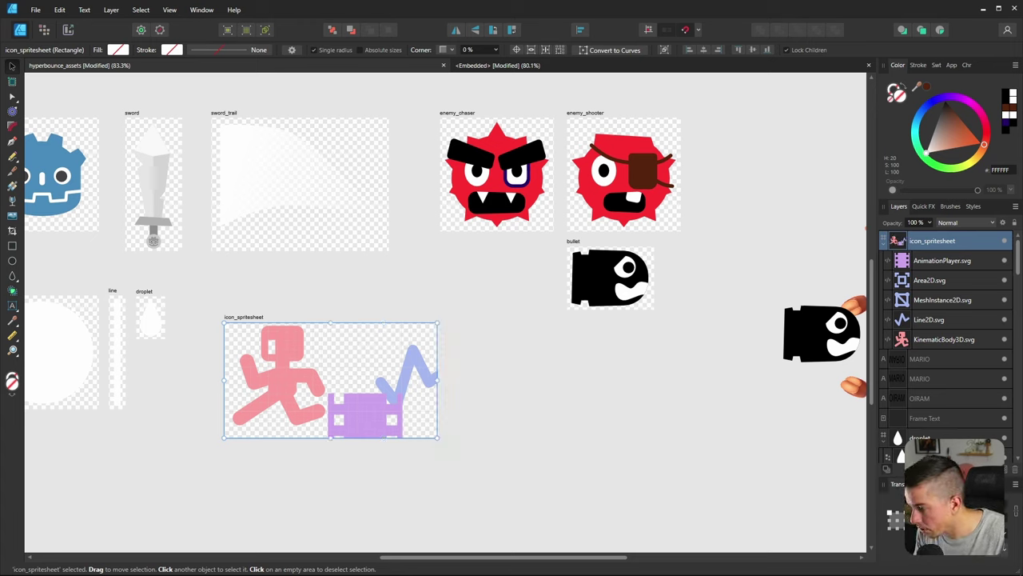
drag(539, 321, 346, 496)
mouse_move(507, 331)
mouse_down()
mouse_move(456, 359)
mouse_move(503, 334)
mouse_up()
click(498, 396)
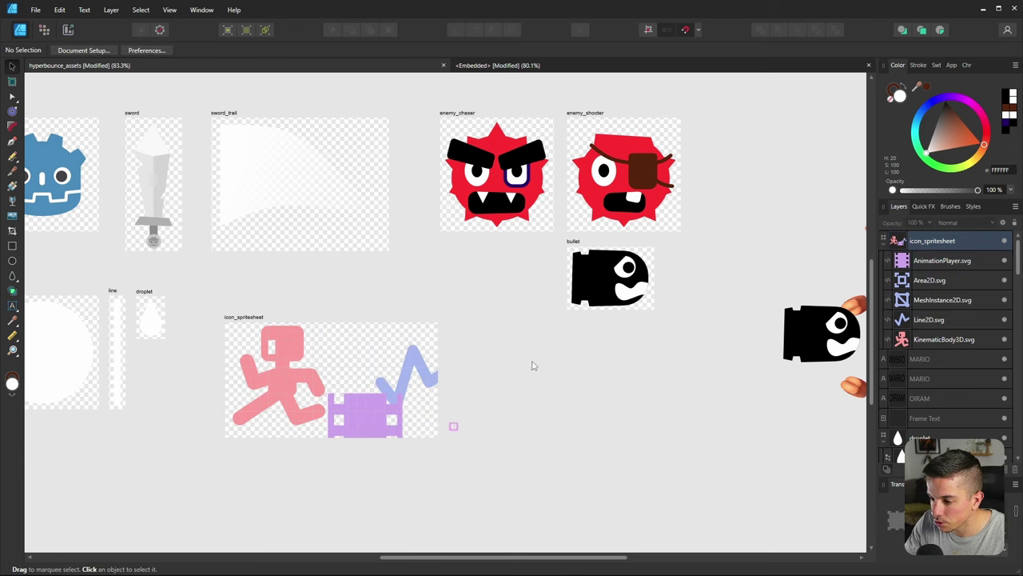
Move the Area2D, MeshInstance2D, Line2D and AnimationPlayer icons out of the icon_spritesheet artboard onto the empty canvas beside it
drag(534, 365, 426, 469)
drag(499, 388, 652, 408)
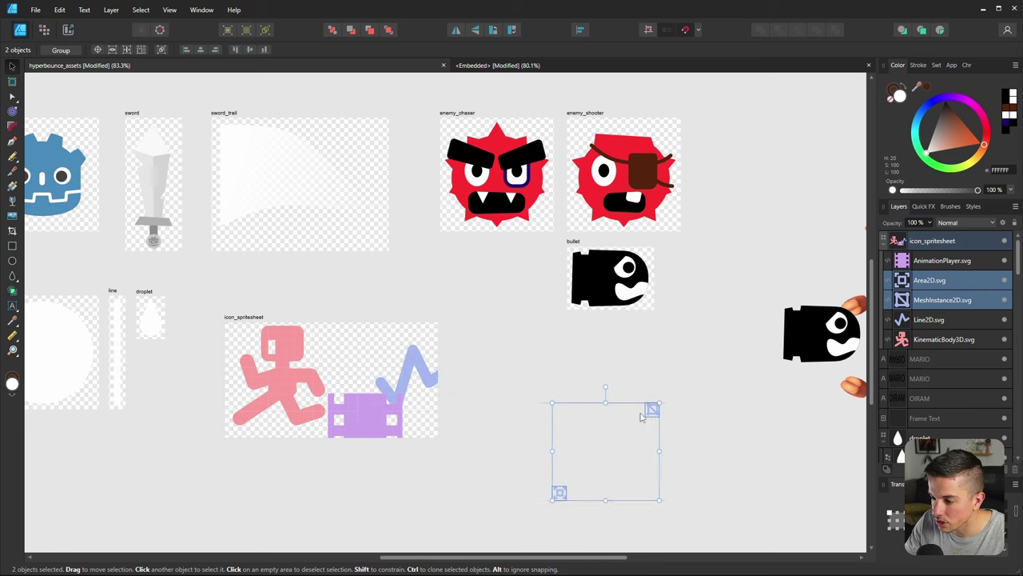
click(438, 369)
drag(407, 376, 549, 413)
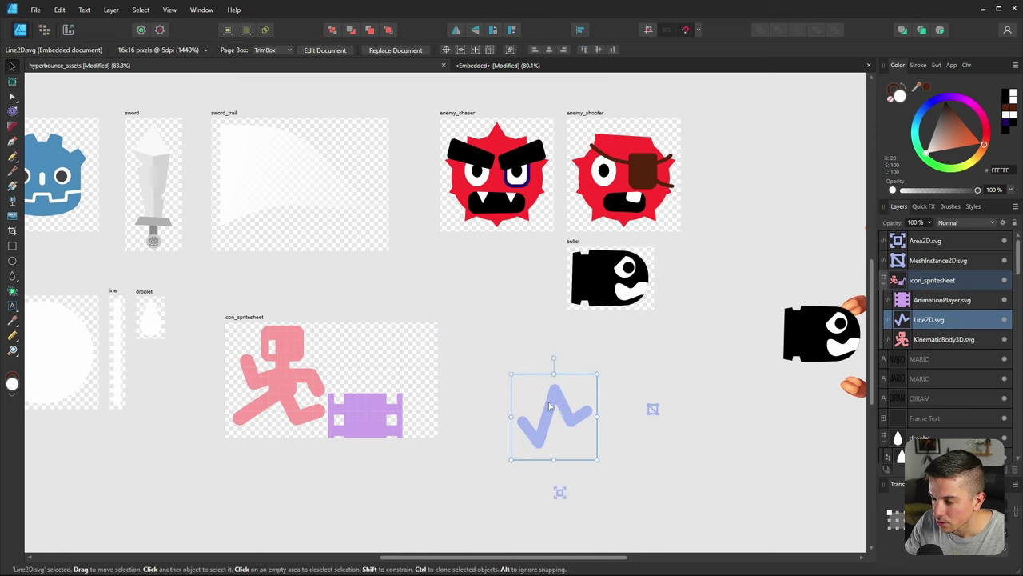
drag(365, 422, 507, 471)
Scale the KinematicBody3D icon down to a 600% square at the icon_spritesheet artboard's upper-left corner
click(300, 381)
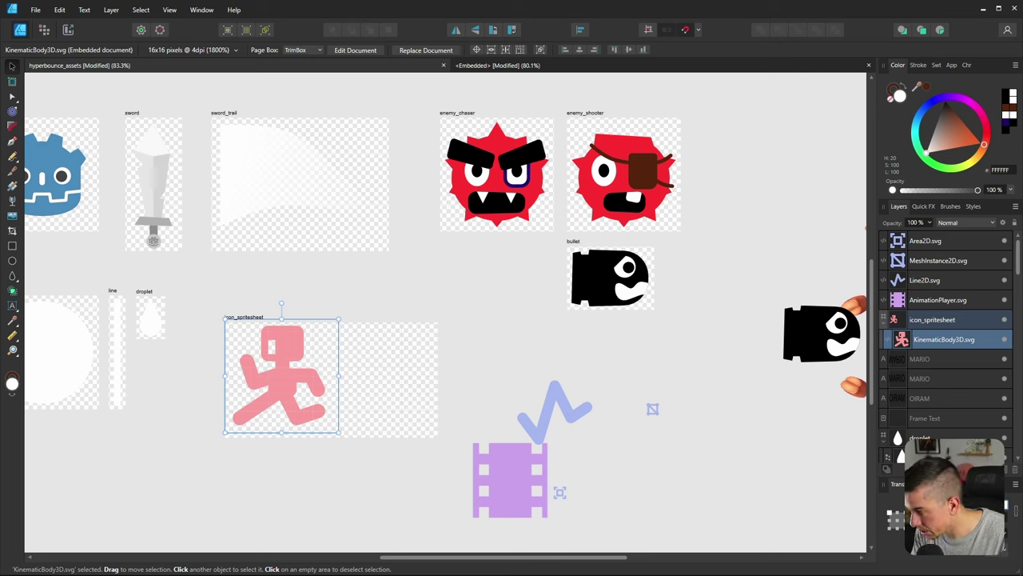
drag(339, 375, 268, 375)
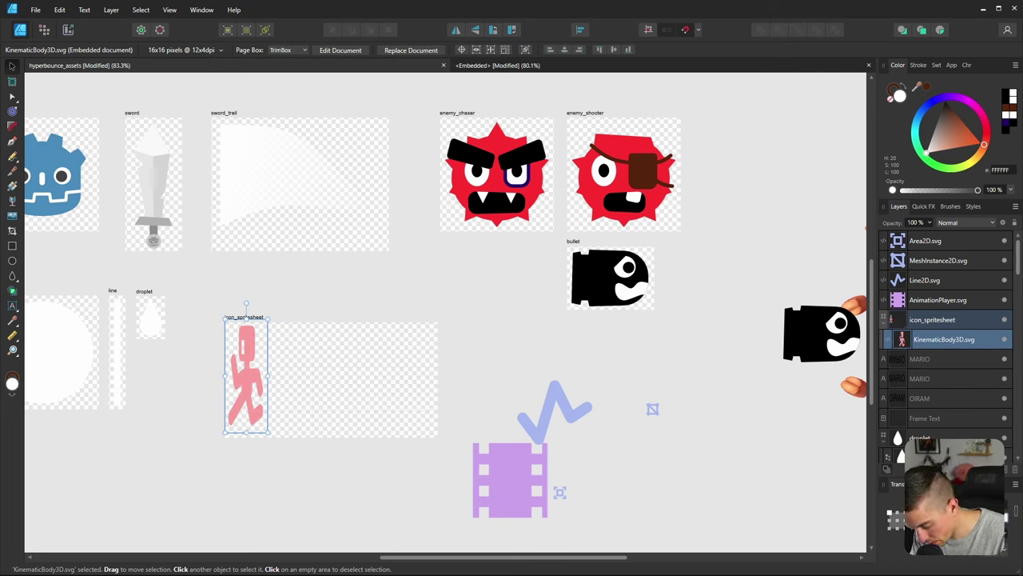
drag(246, 434, 248, 350)
Shorten the icon_spritesheet artboard to the height of one icon and align the KinematicBody3D icon with its left end
click(264, 325)
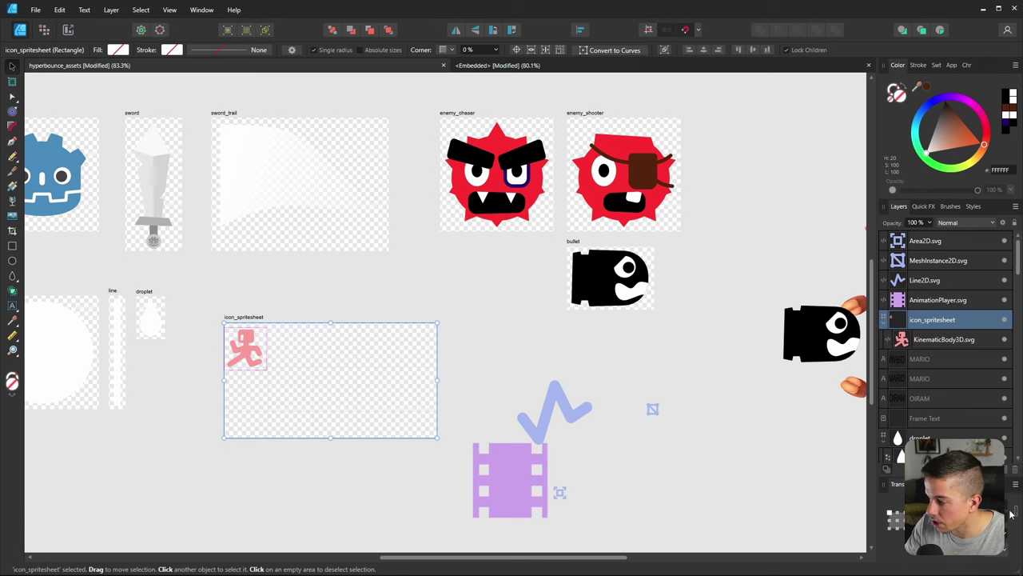
drag(330, 437, 330, 364)
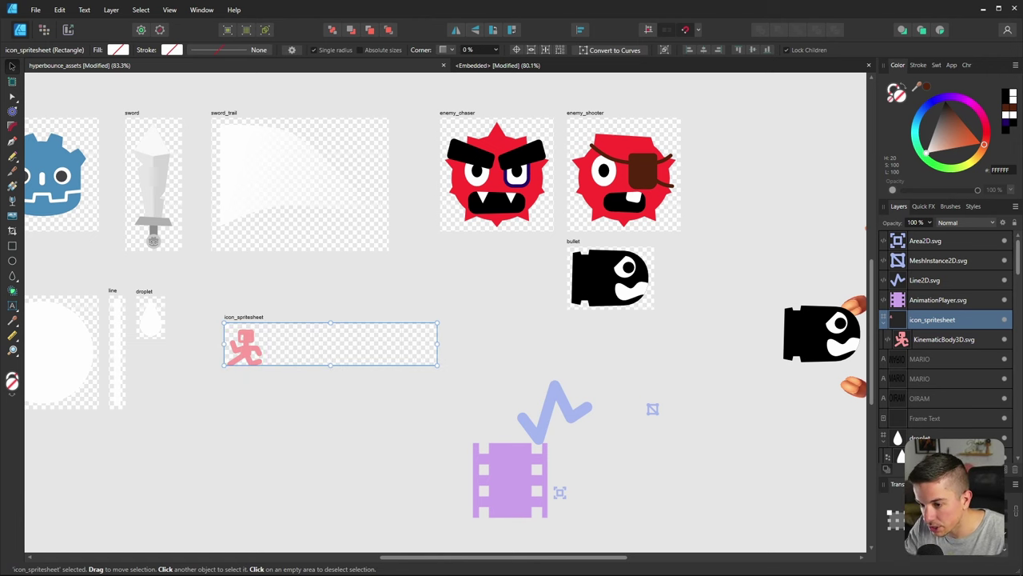
ctrl+scroll(240, 340, up, 5)
click(268, 355)
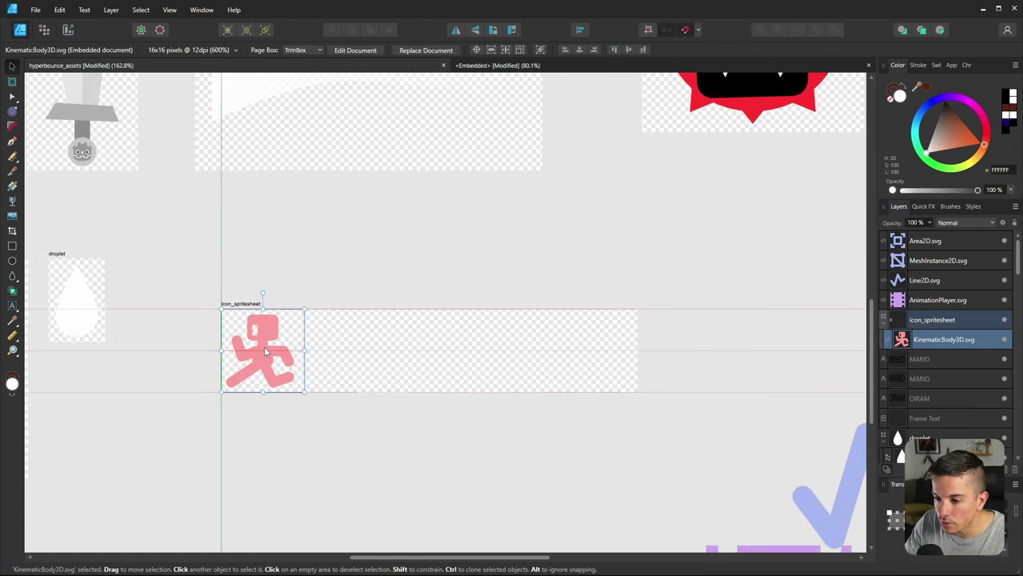
ctrl+scroll(267, 355, down, 5)
Move the AnimationPlayer icon into the spritesheet's second cell and scale it down to the artboard's height
drag(525, 506, 314, 392)
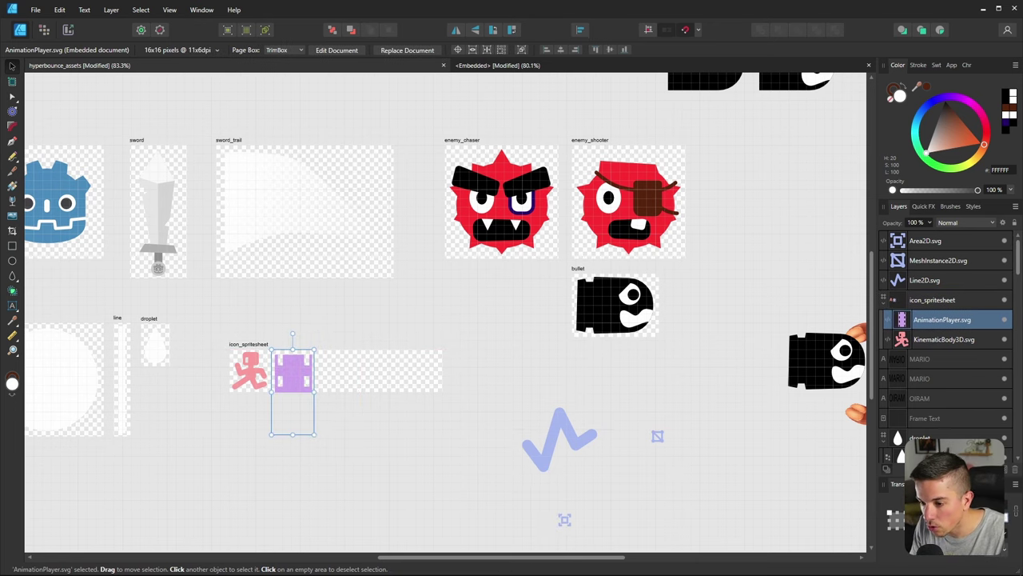
ctrl+scroll(397, 416, up, 5)
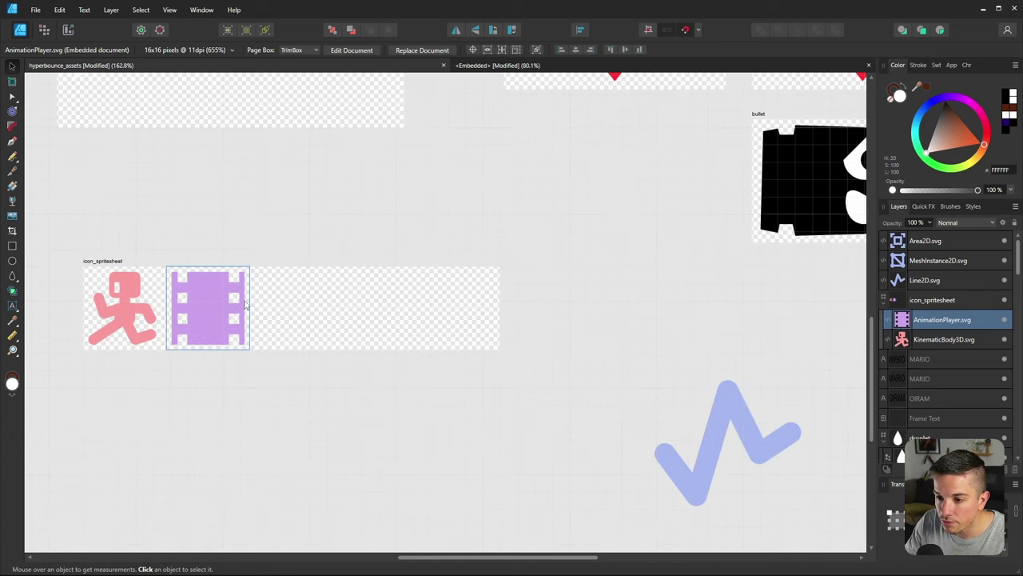
ctrl+scroll(167, 351, down, 4)
Scale the Line2D icon down to 600% and place it in the third cell of icon_spritesheet
click(468, 396)
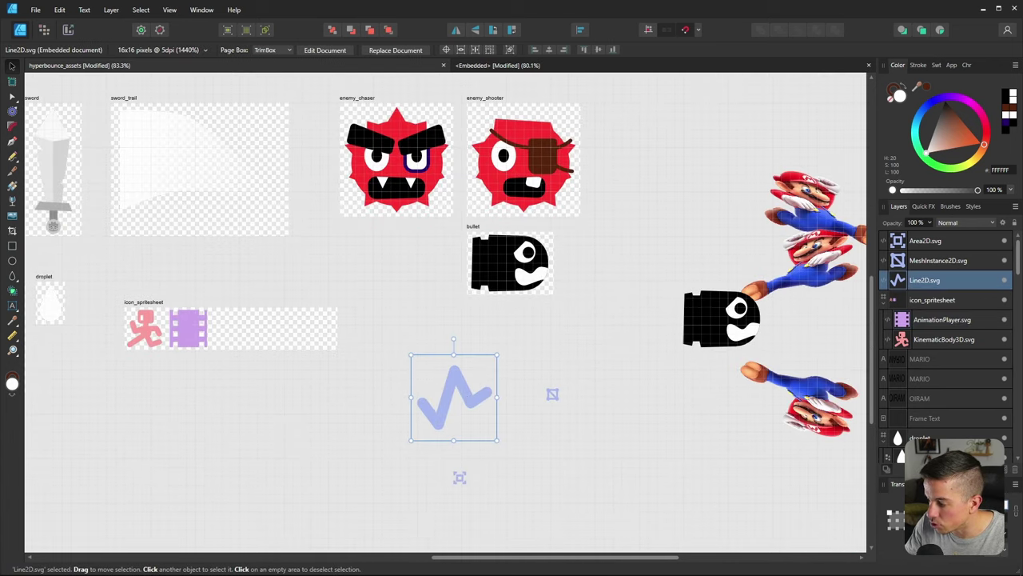
drag(498, 440, 228, 335)
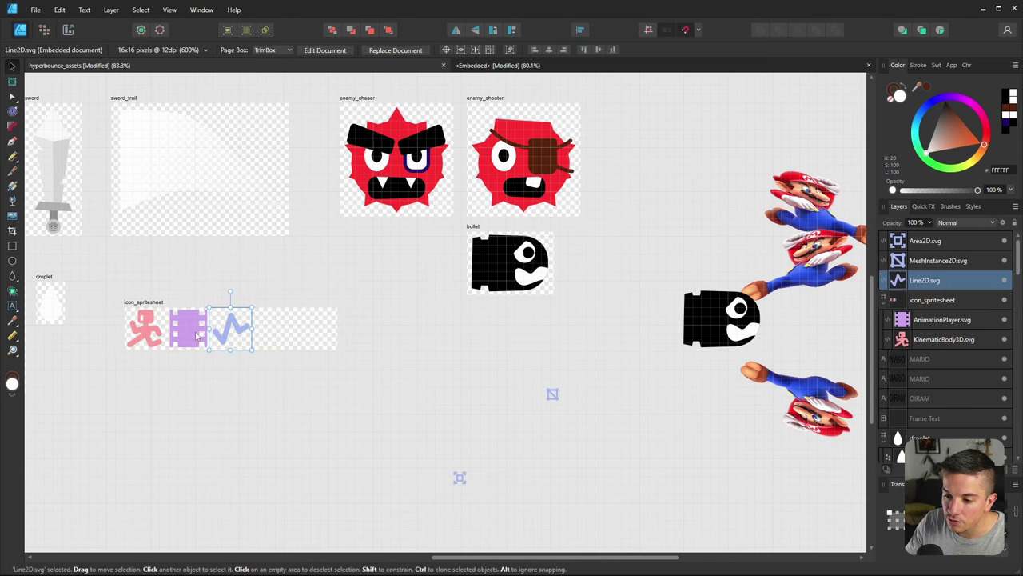
ctrl+scroll(198, 335, up, 5)
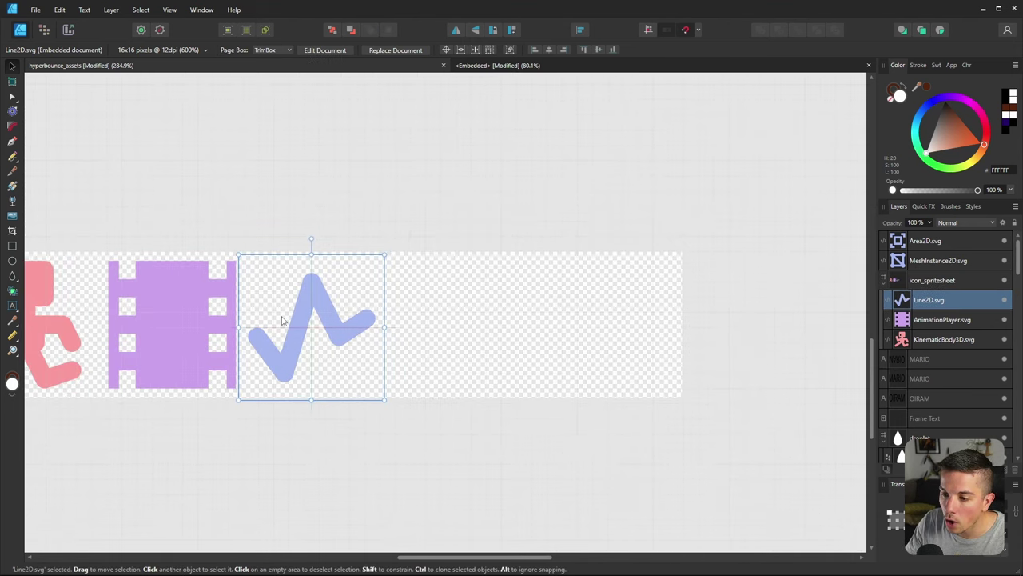
drag(282, 320, 221, 329)
Examine the bounds and spacing of the three icons placed in the icon_spritesheet artboard
click(172, 324)
click(279, 330)
ctrl+scroll(248, 351, down, 2)
click(193, 343)
ctrl+scroll(234, 331, up, 2)
click(118, 340)
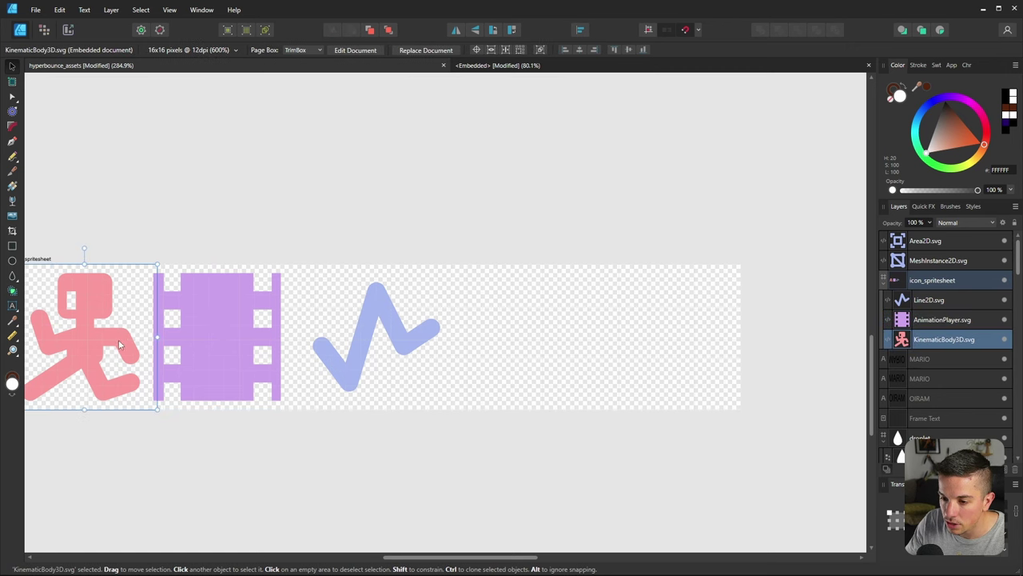
click(184, 340)
ctrl+scroll(168, 336, down, 2)
ctrl+scroll(169, 337, up, 2)
click(169, 337)
click(290, 334)
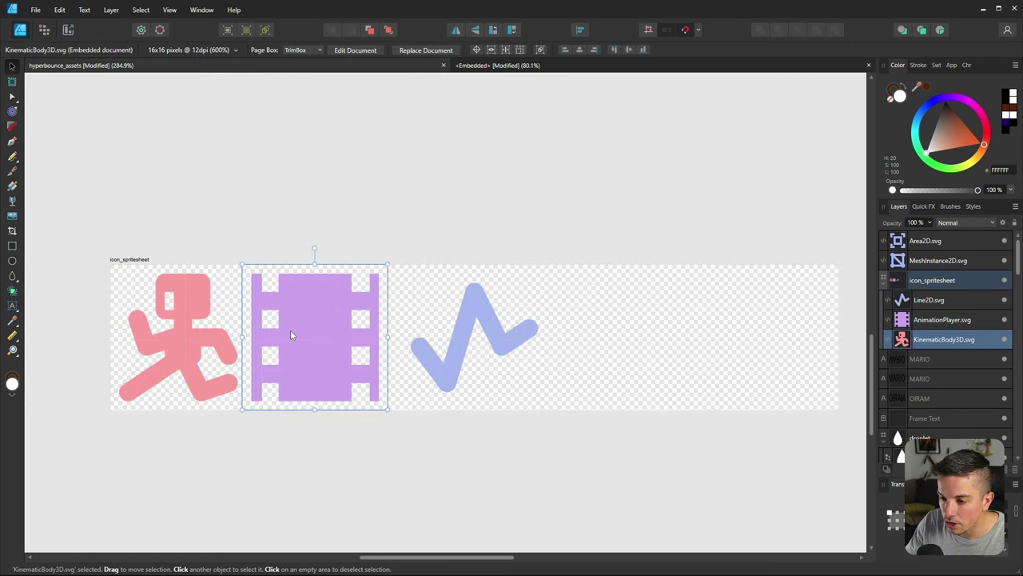
Snap the AnimationPlayer icon flush against the KinematicBody3D icon's bounds so it fills the second cell of the spritesheet
mouse_move(294, 331)
mouse_down()
mouse_move(317, 338)
mouse_move(313, 330)
mouse_up()
ctrl+scroll(225, 329, up, 3)
click(225, 329)
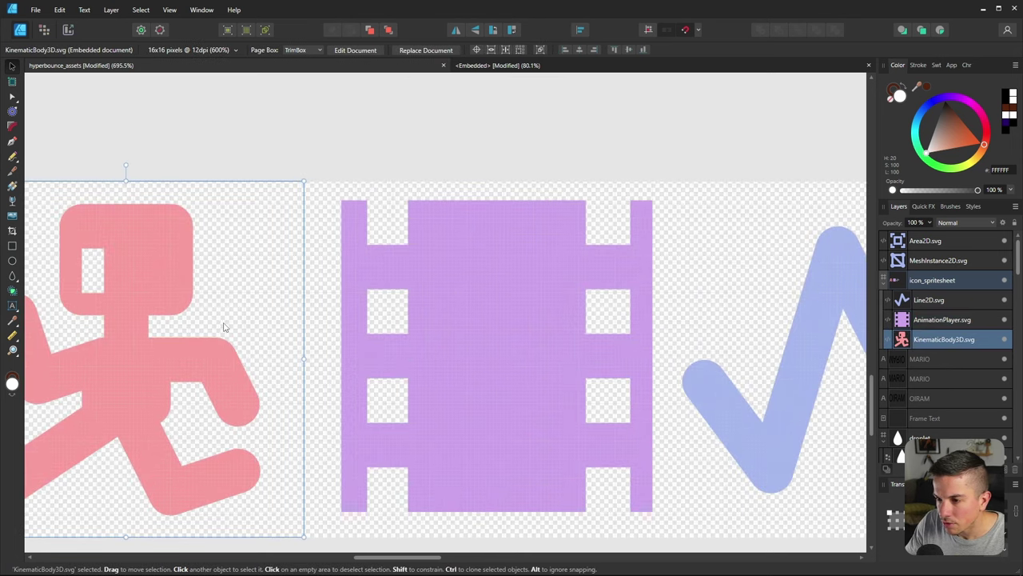
drag(408, 323, 384, 338)
click(240, 352)
click(360, 349)
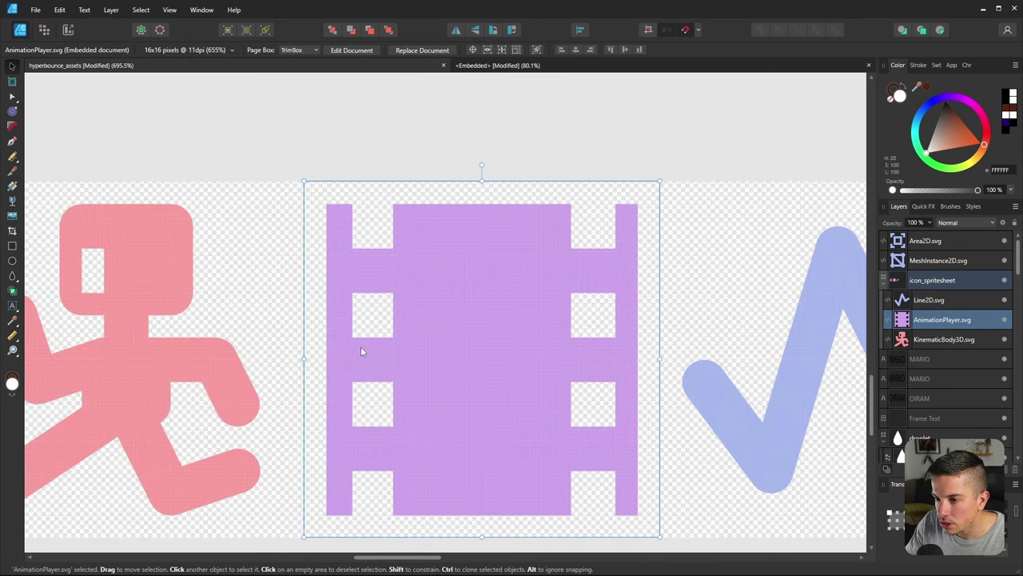
Snap the KinematicBody3D icon to the upper-left corner of the icon_spritesheet artboard so it fills the first cell
click(195, 340)
ctrl+scroll(236, 344, down, 2)
ctrl+scroll(159, 319, up, 2)
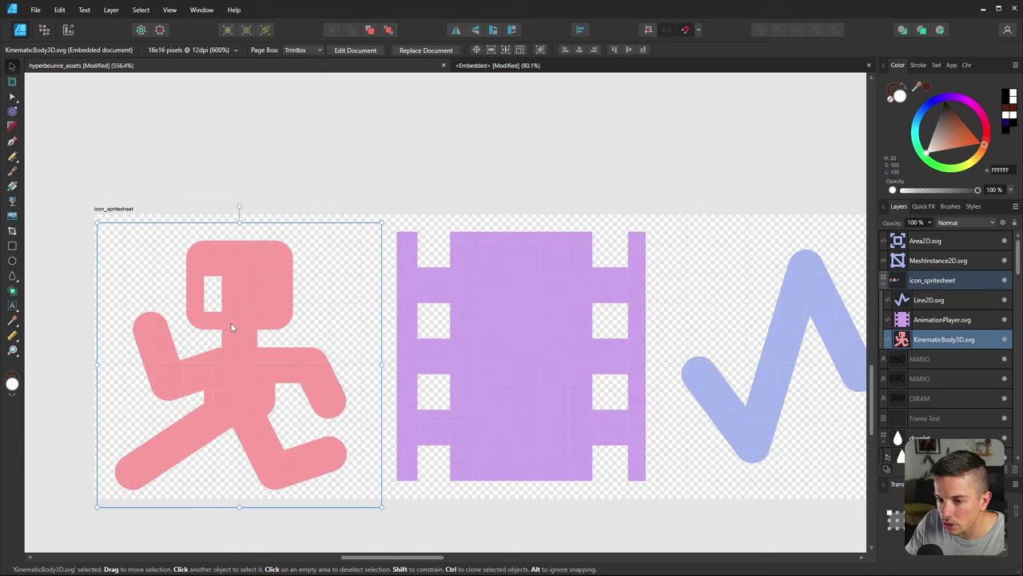
drag(231, 326, 228, 316)
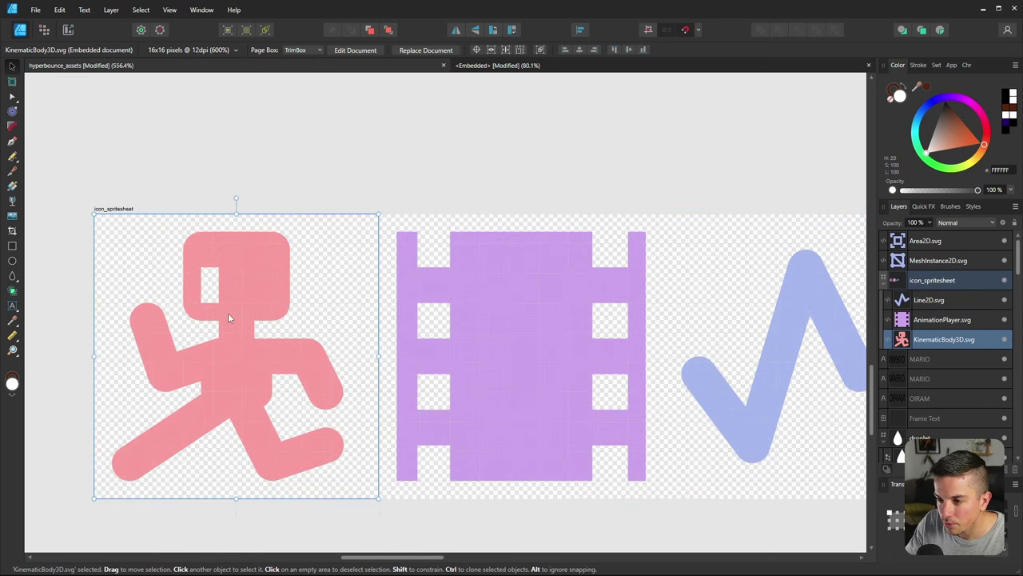
ctrl+scroll(228, 313, down, 2)
Snap the Line2D icon flush against the AnimationPlayer icon's bounds in the third cell of the spritesheet
click(527, 334)
ctrl+scroll(527, 333, up, 2)
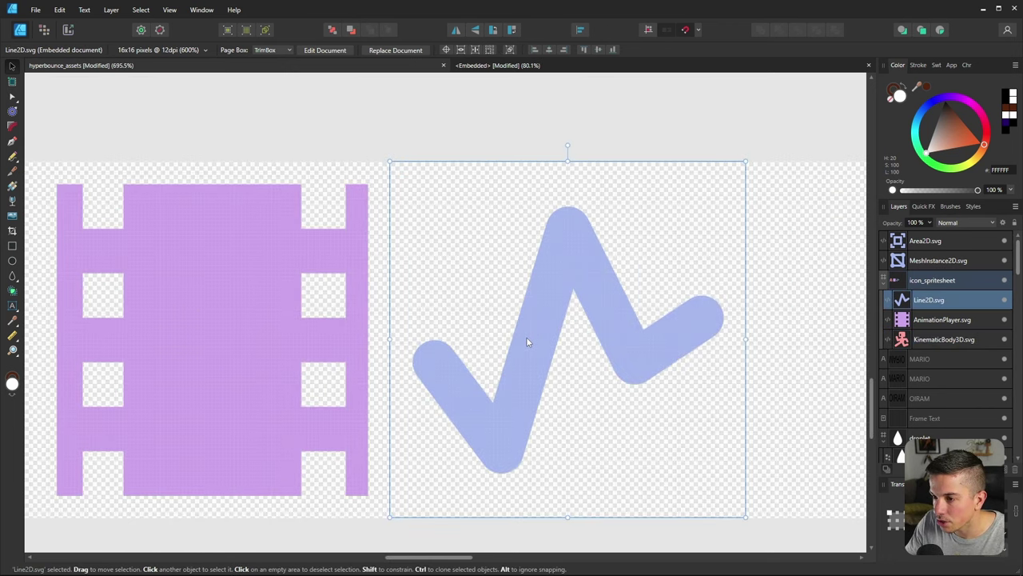
drag(526, 342, 524, 336)
ctrl+scroll(362, 358, down, 3)
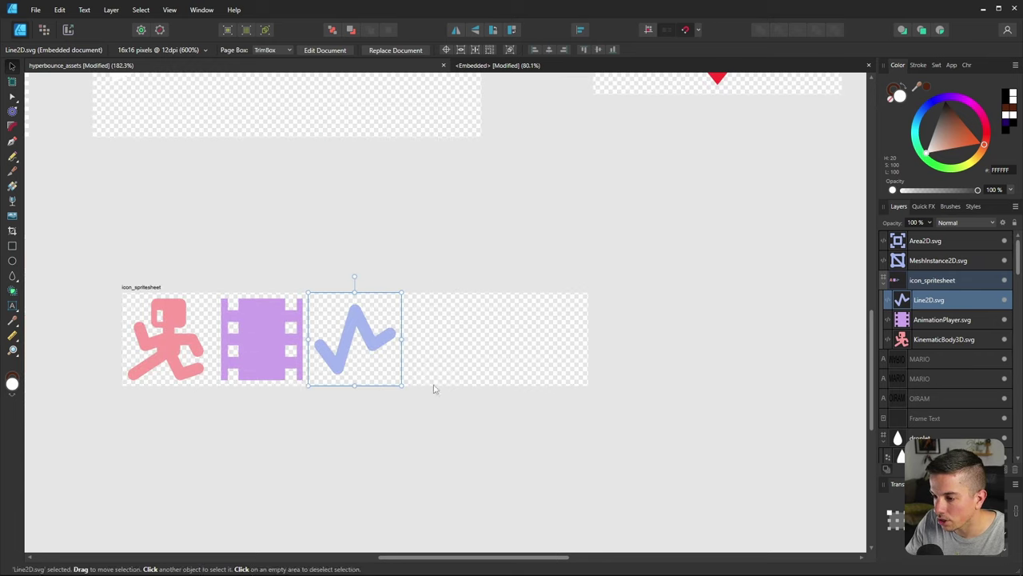
Bring the small MeshInstance2D and Area2D icons over beside the icon_spritesheet artboard
ctrl+scroll(210, 376, down, 1)
drag(752, 444, 350, 426)
ctrl+scroll(315, 424, down, 2)
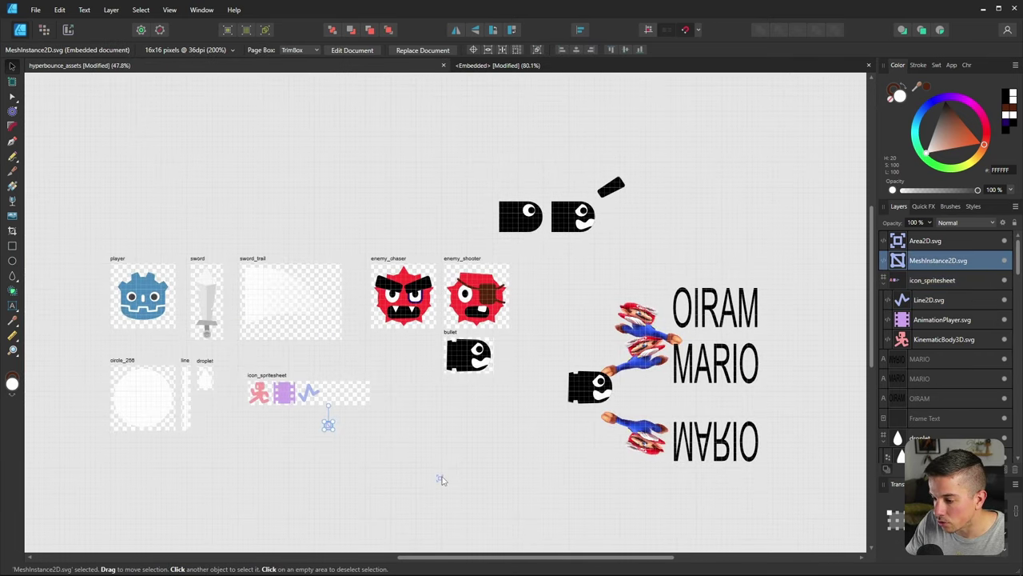
click(440, 479)
ctrl+scroll(334, 396, up, 2)
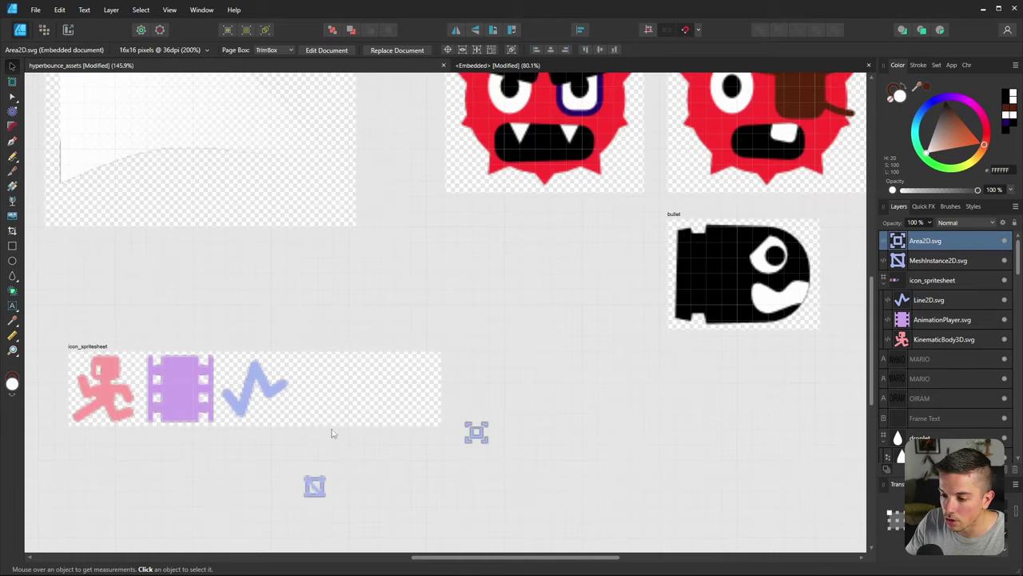
Place the MeshInstance2D icon in the fourth spritesheet cell, scale it to 600%, and snap it to the artboard's upper edge
click(315, 486)
drag(311, 371, 364, 425)
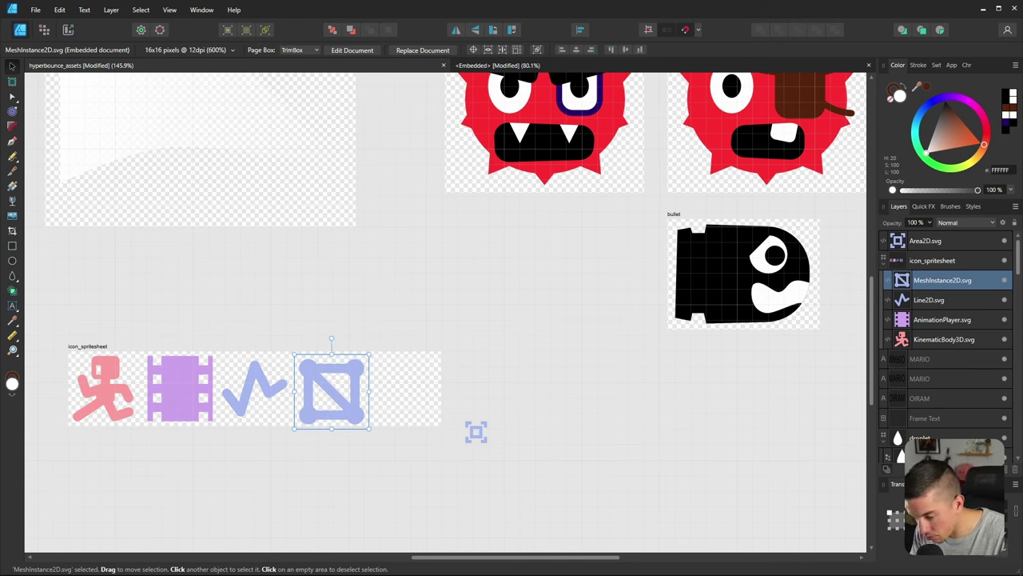
click(275, 395)
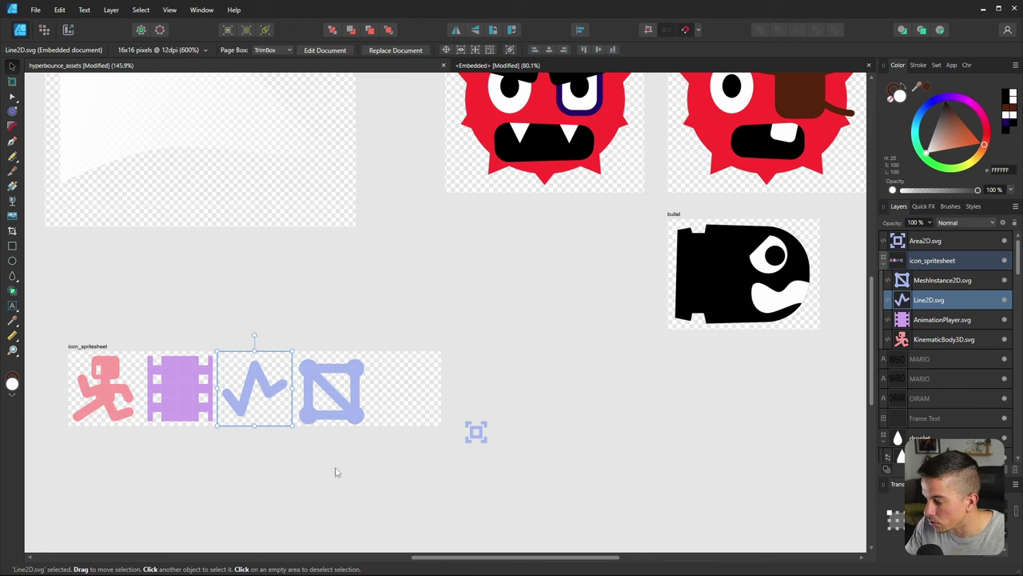
click(323, 390)
ctrl+scroll(367, 387, up, 5)
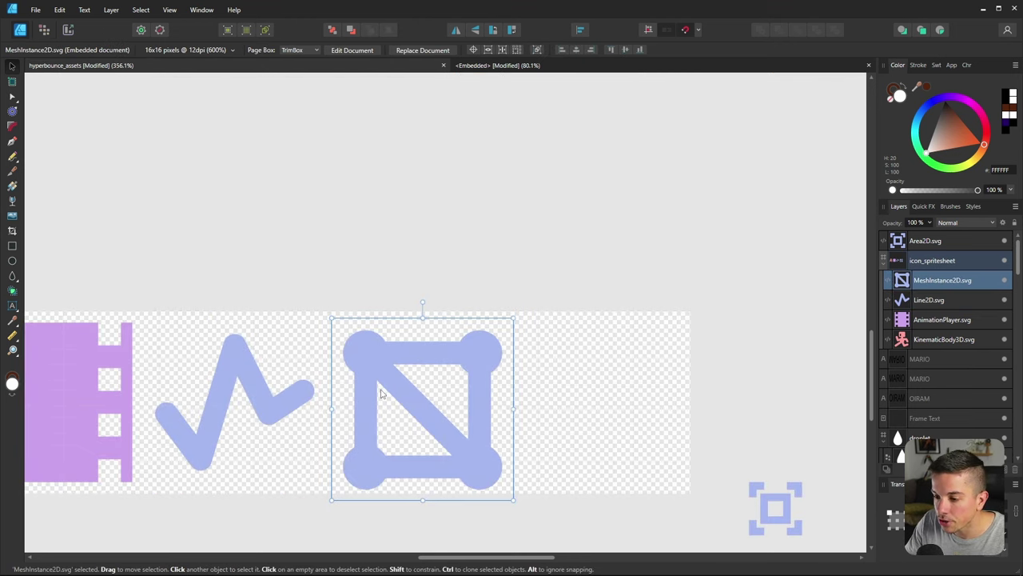
drag(382, 393, 379, 386)
click(279, 391)
click(362, 384)
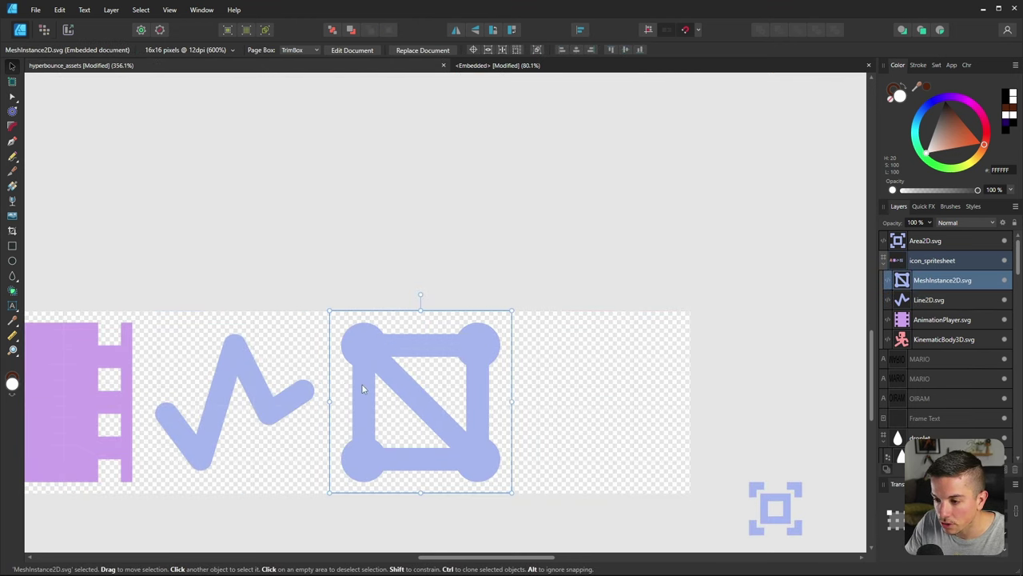
Move the Area2D icon into the fifth spritesheet cell and enlarge it to the artboard's full height
ctrl+scroll(255, 337, down, 3)
click(591, 454)
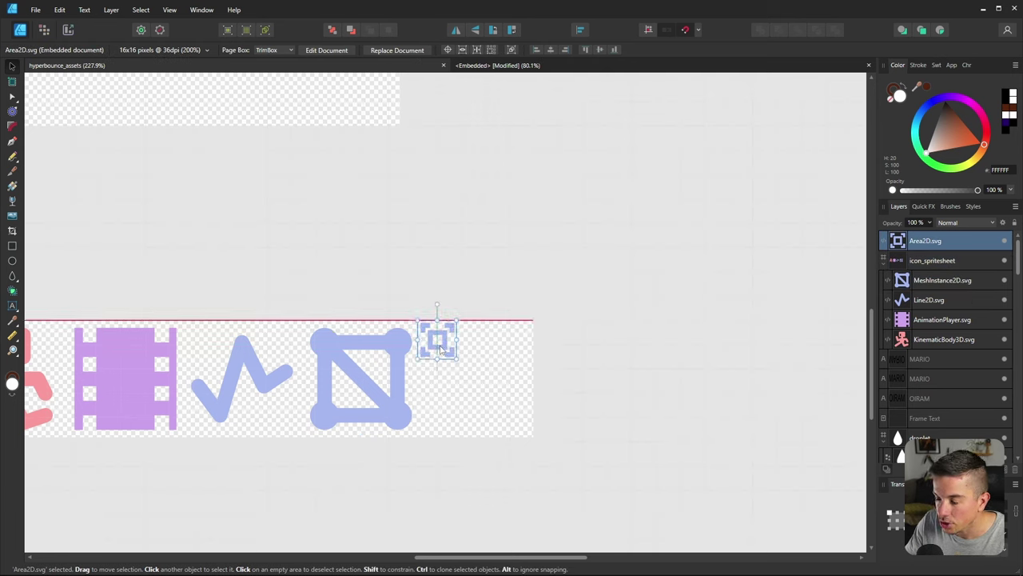
drag(439, 346, 534, 435)
click(402, 366)
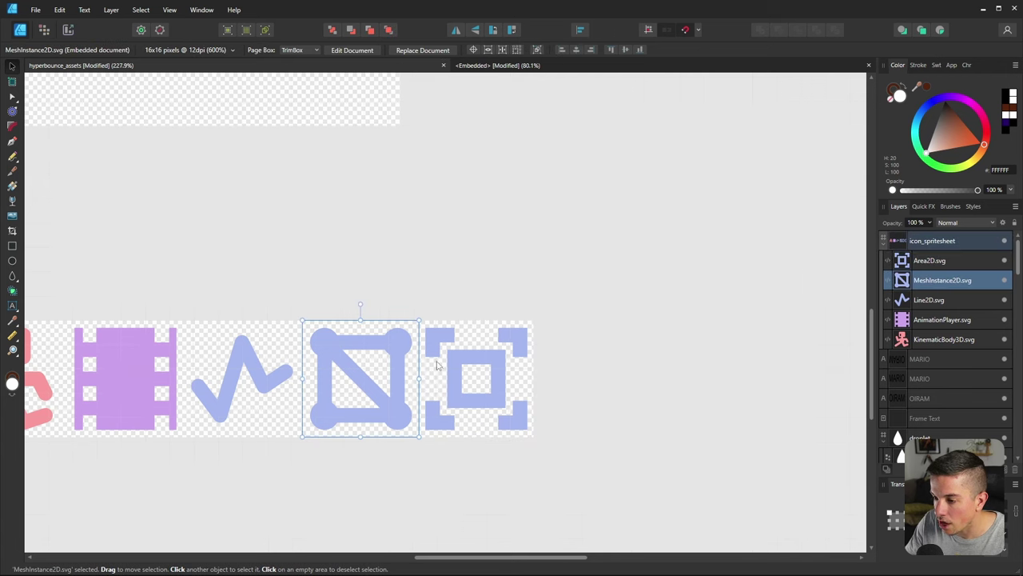
click(473, 371)
click(270, 318)
ctrl+scroll(270, 318, down, 3)
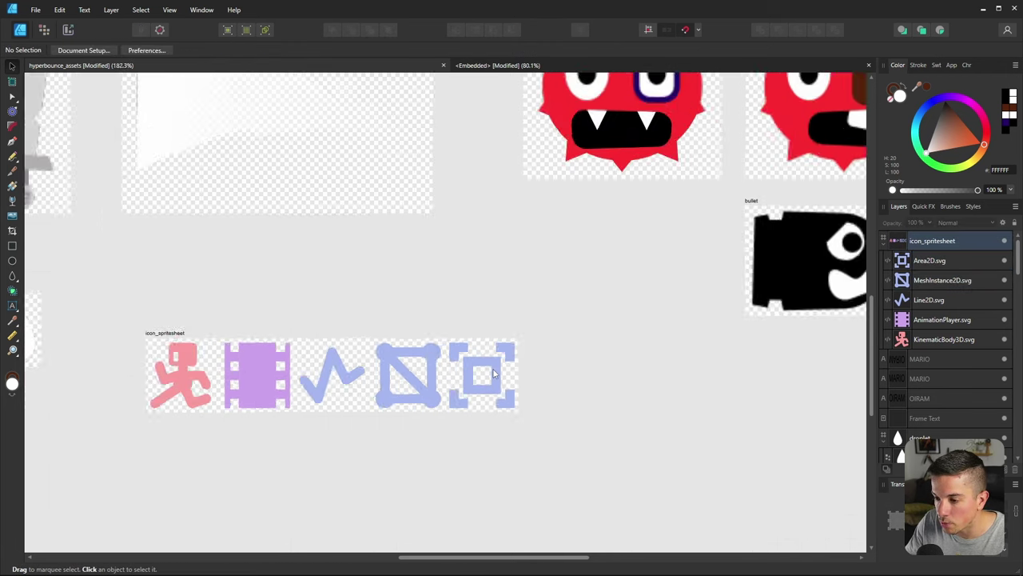
Export the icon_spritesheet artboard as a PNG named icon_spritesheet in slash_bounce's shared/visuals folder
click(286, 401)
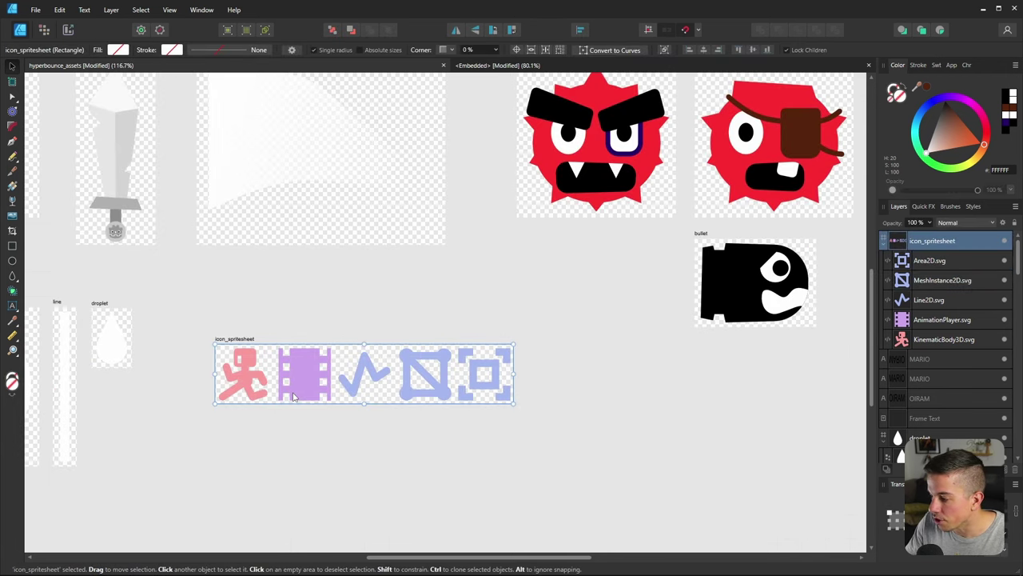
key(ctrl+alt+shift+w)
click(489, 487)
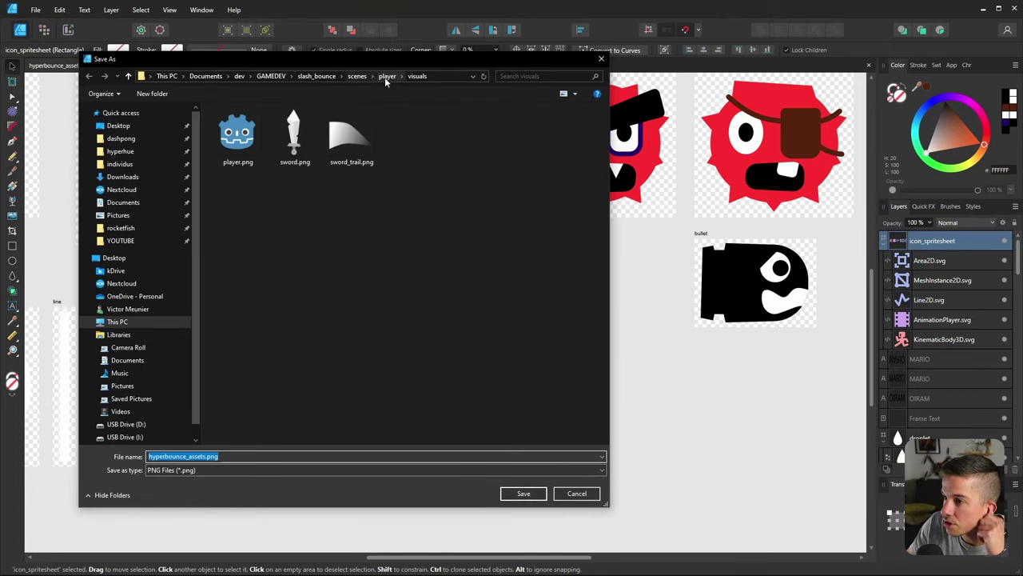
click(358, 76)
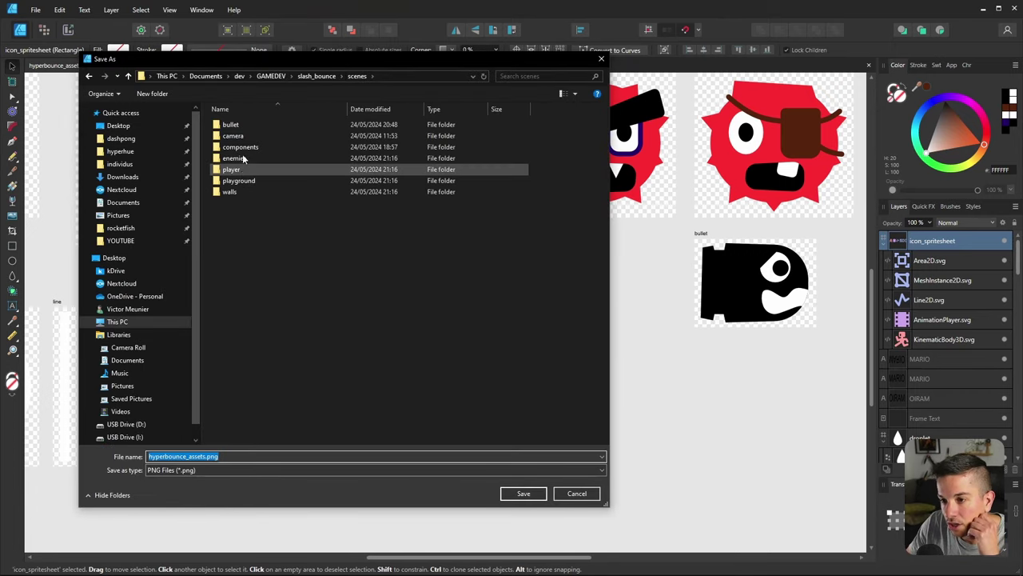
double_click(232, 170)
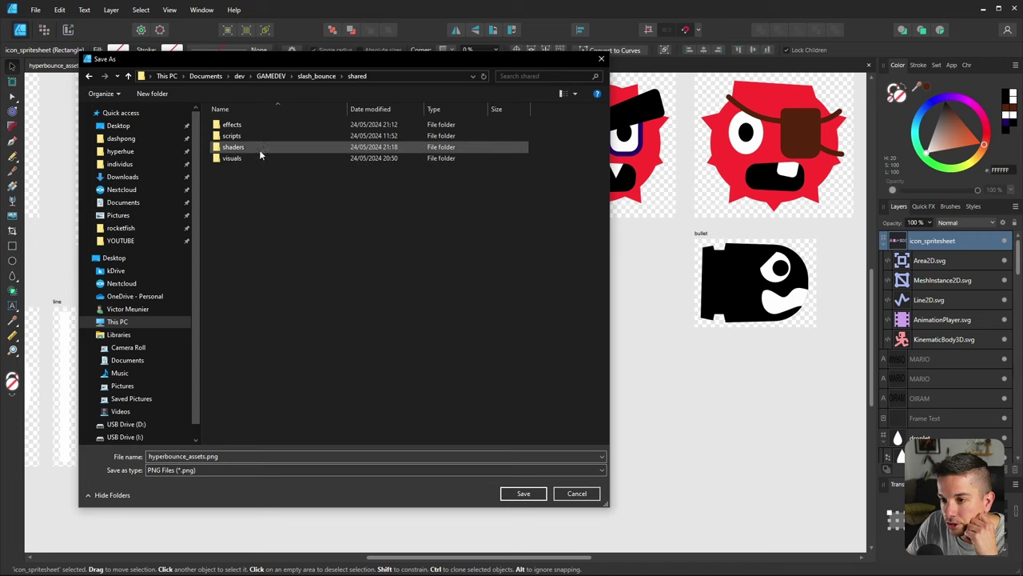
double_click(243, 157)
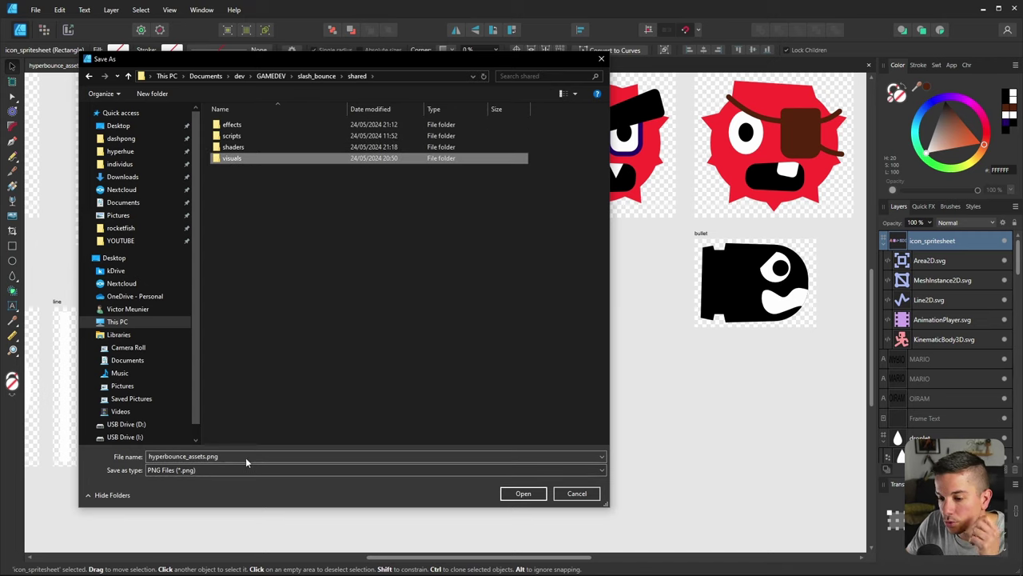
text(icon_spritesheet)
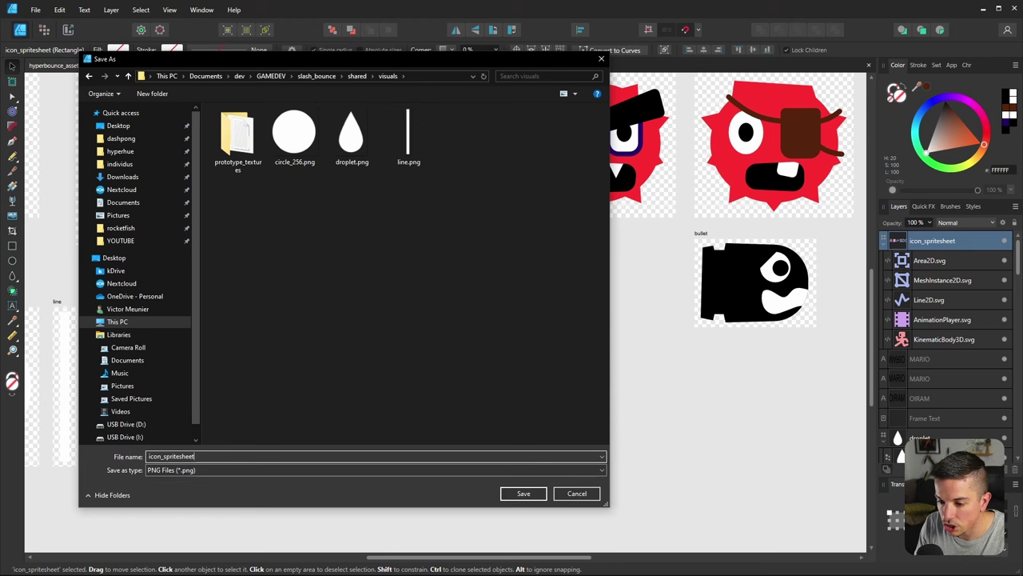
key(Return)
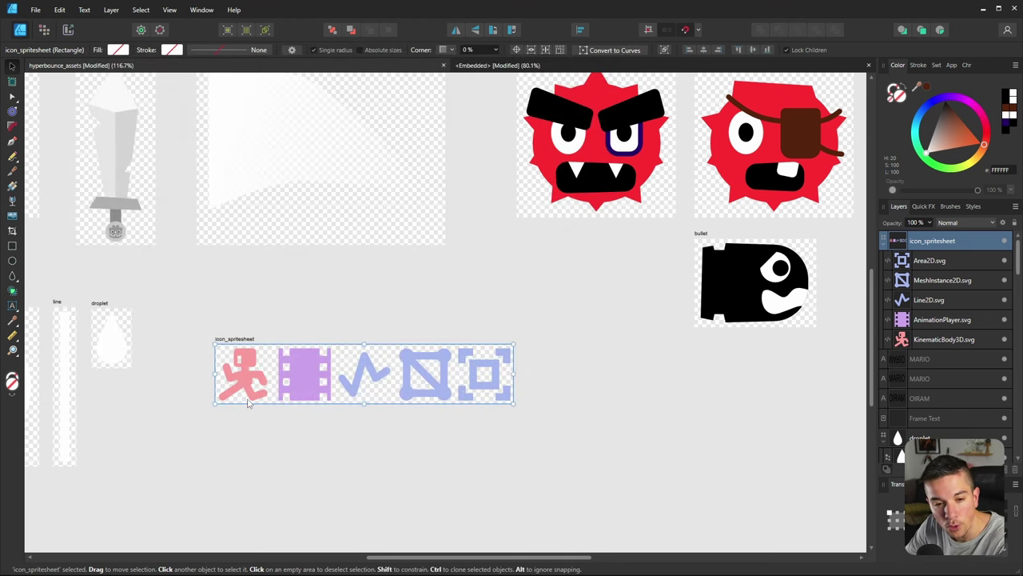
Deselect the artboard, save the hyperbounce_assets document, and switch to the Godot editor
click(309, 439)
ctrl+scroll(414, 203, down, 5)
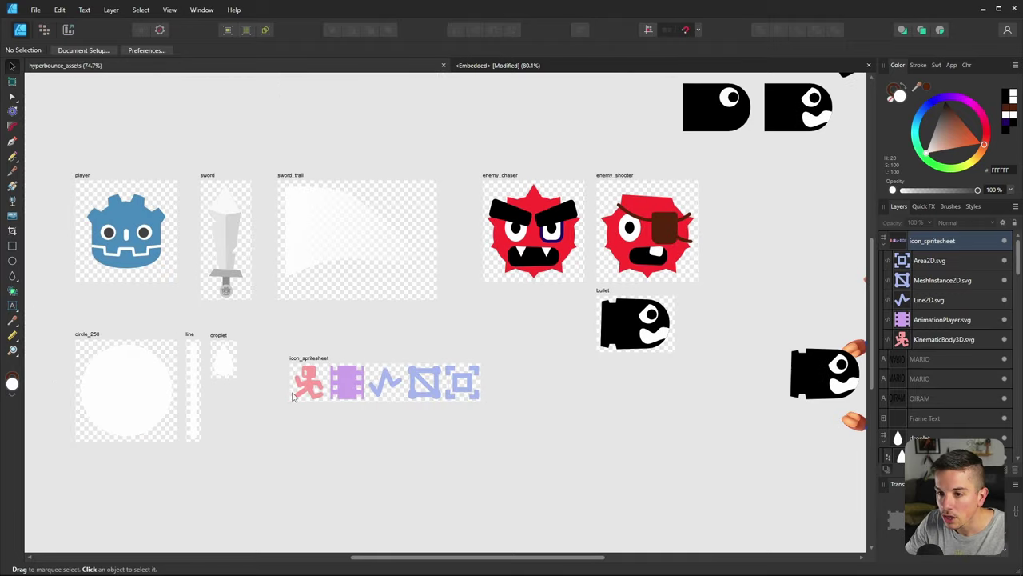
click(983, 9)
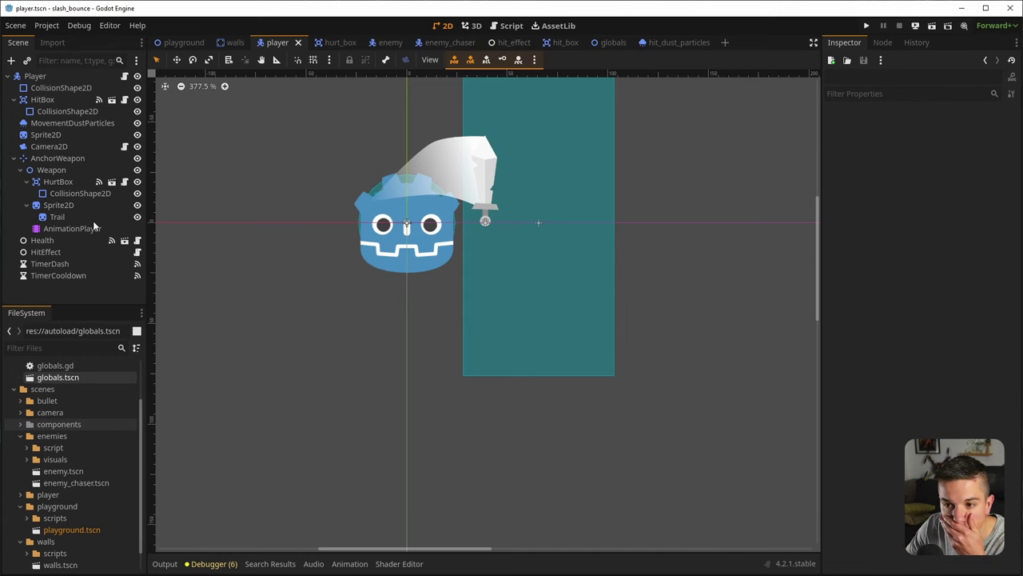
Set the Z Index of the player's body Sprite2D to 4 and save the player scene
click(48, 135)
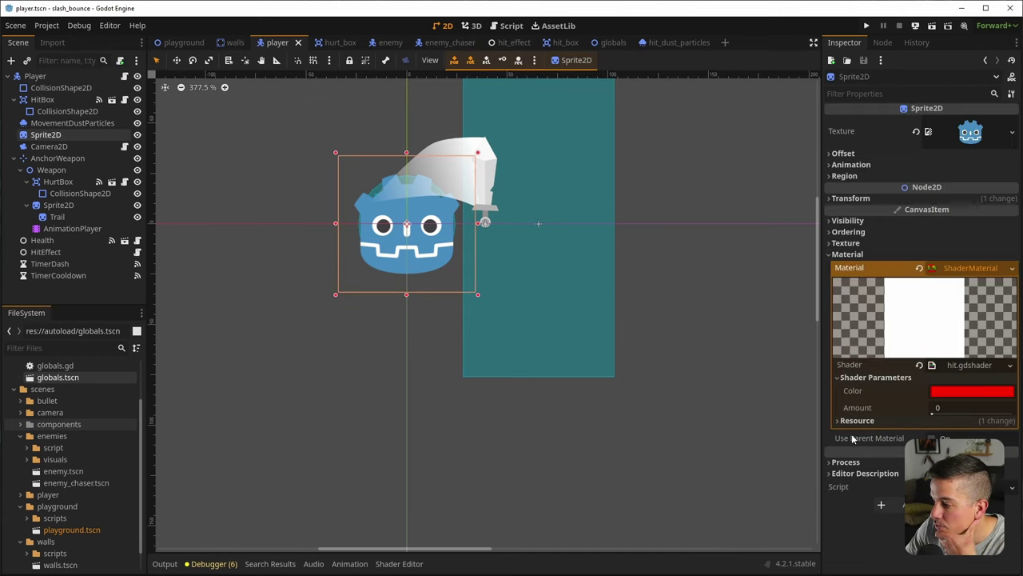
click(887, 243)
click(887, 243)
click(919, 221)
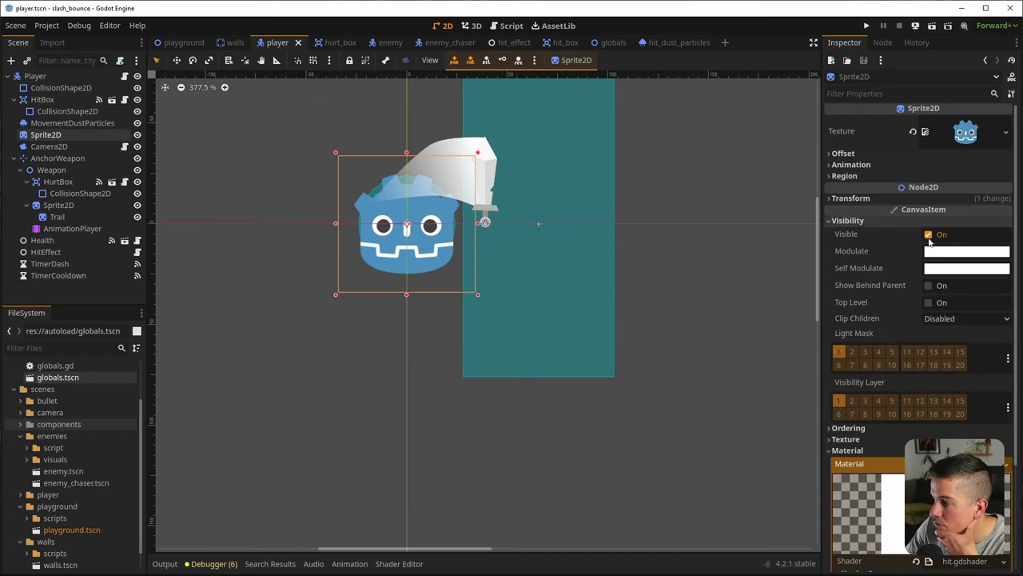
click(849, 221)
click(849, 232)
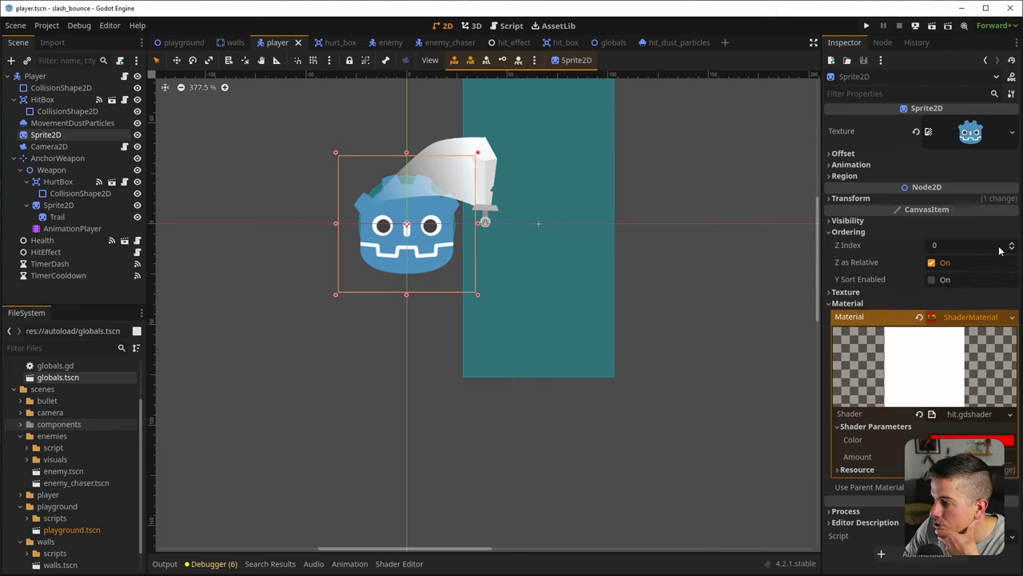
click(849, 221)
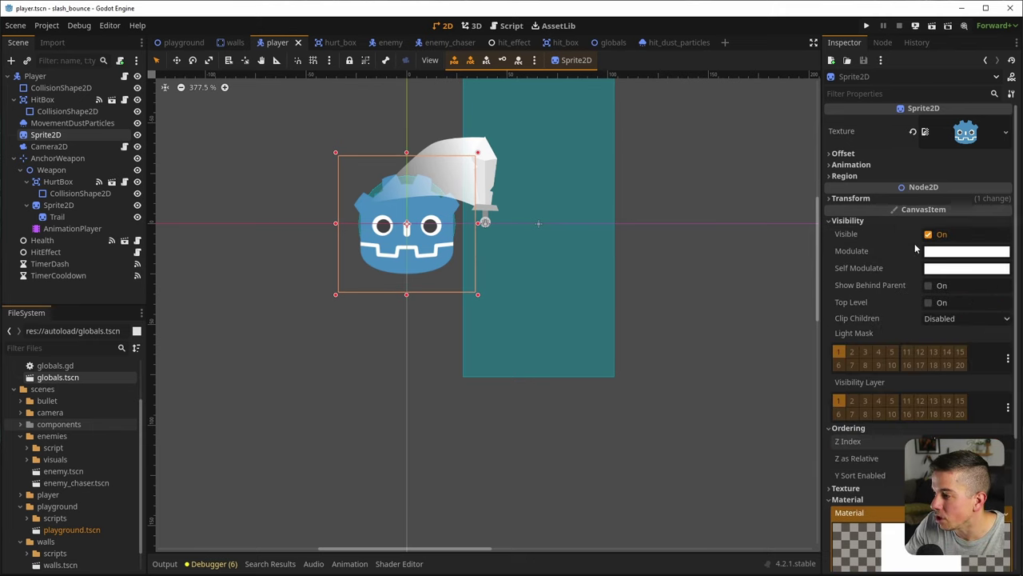
click(849, 221)
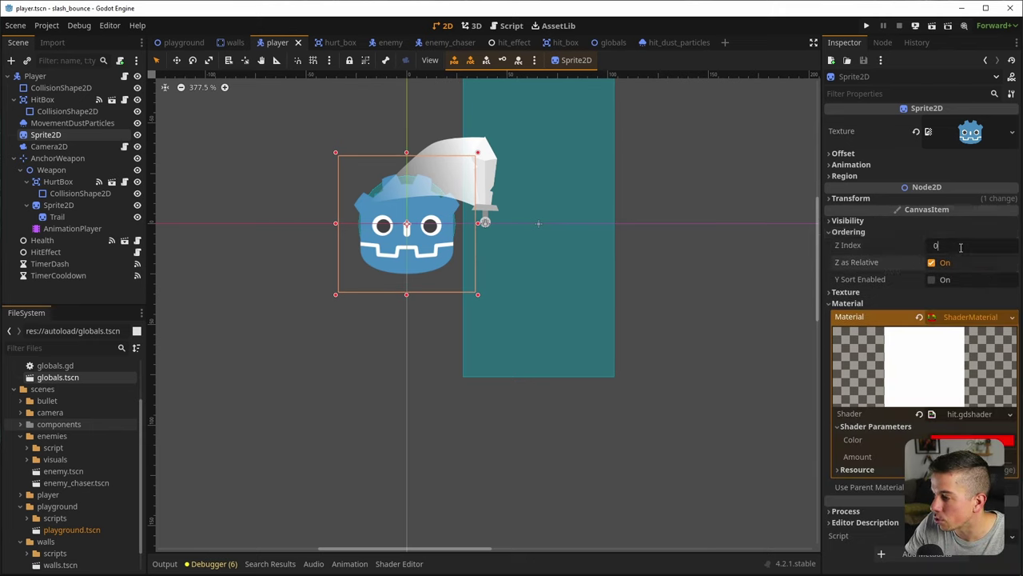
mouse_move(906, 249)
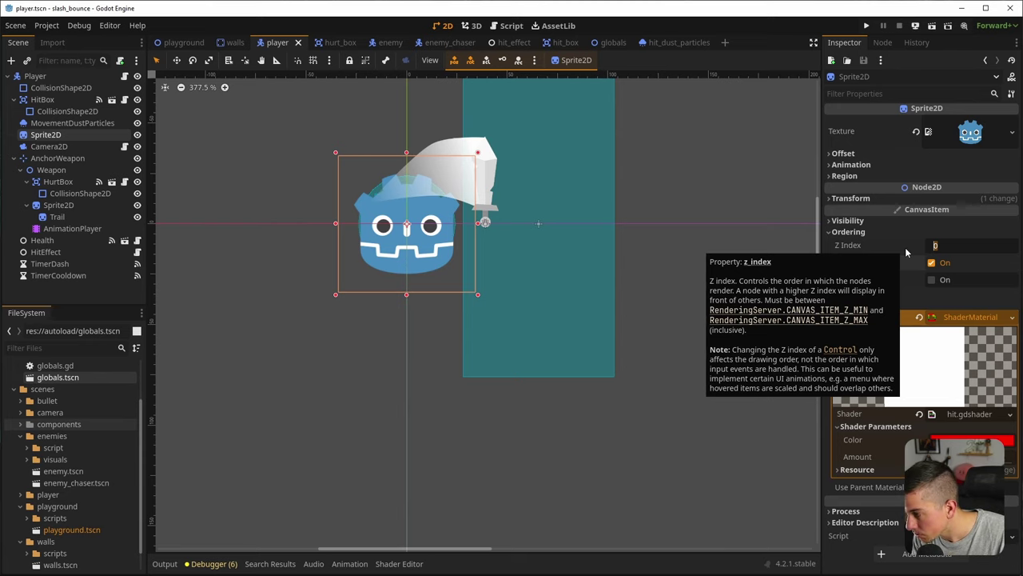
click(82, 292)
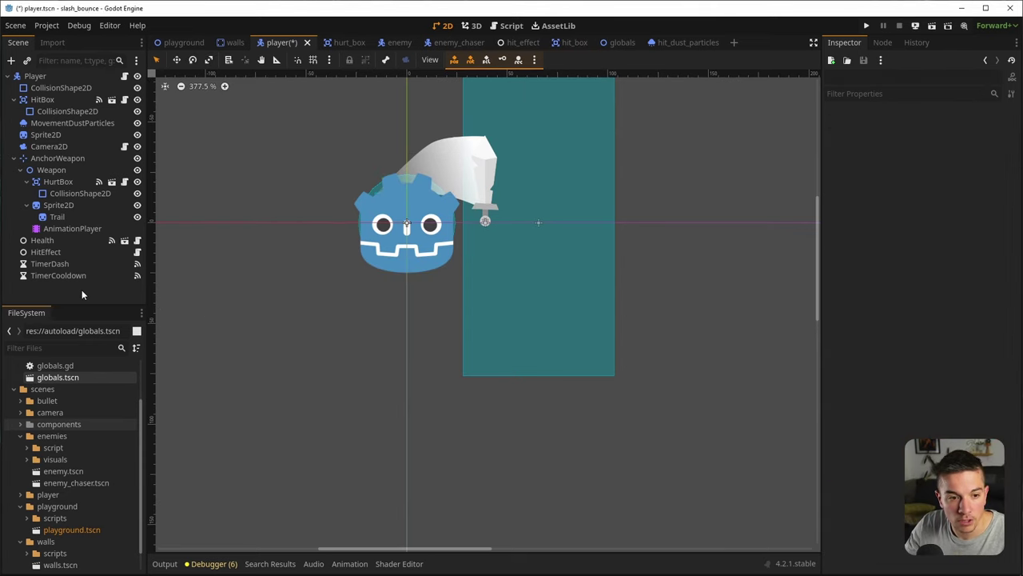
key(ctrl+s)
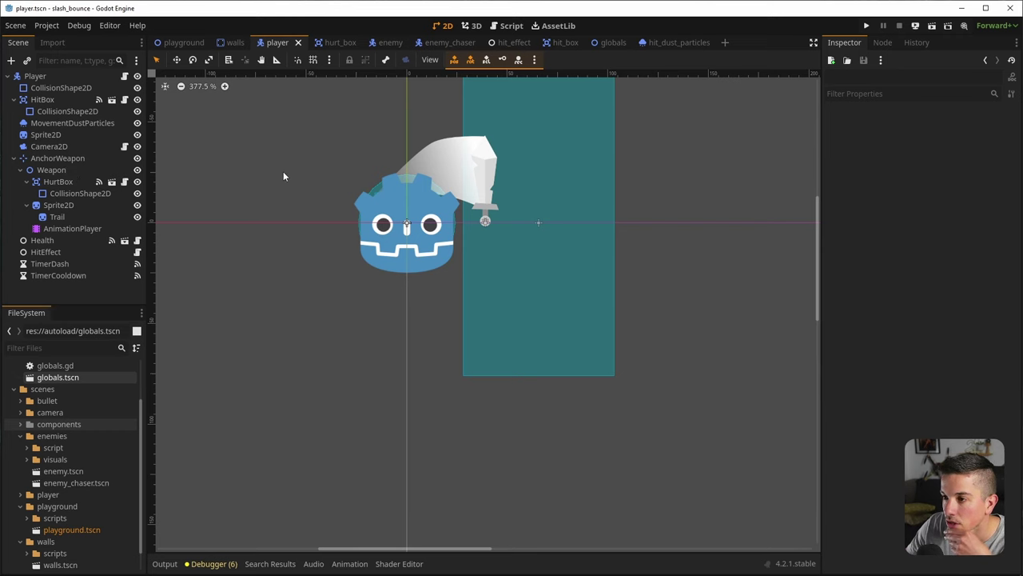
Raise the minimum initial velocity in the process material of the player's MovementDustParticles
click(43, 134)
click(72, 123)
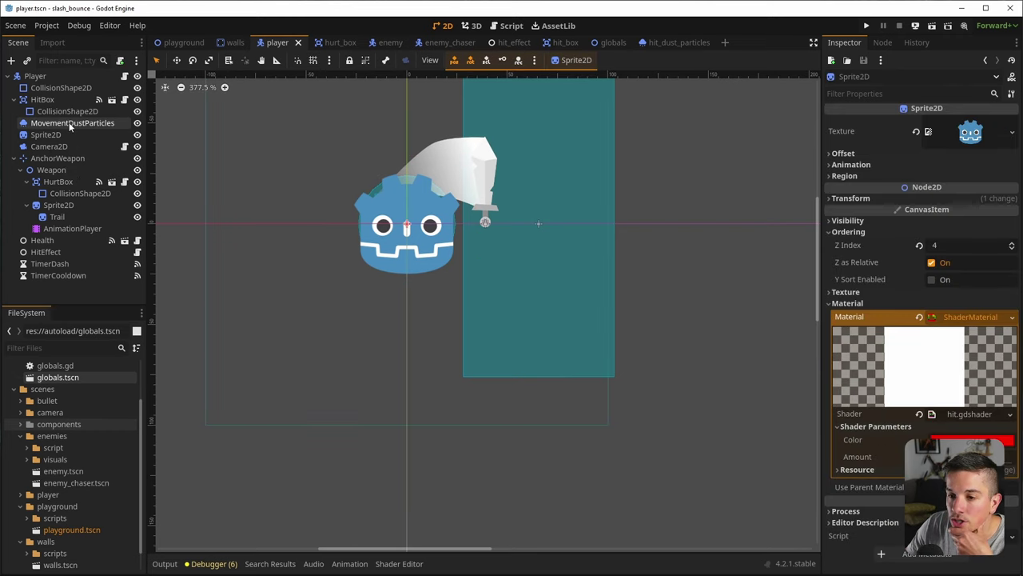
scroll(382, 112, up, 3)
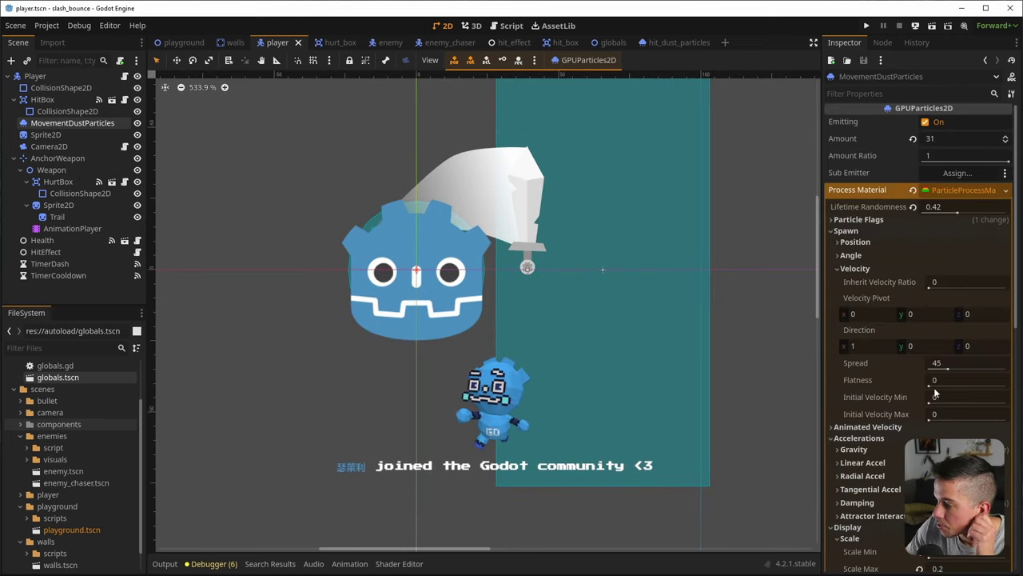
drag(931, 404, 1000, 406)
middle_drag(594, 350, 447, 341)
scroll(446, 341, down, 3)
Set the texture of the player's MovementDustParticles to shared/visuals/icon_spritesheet.png
scroll(907, 316, down, 10)
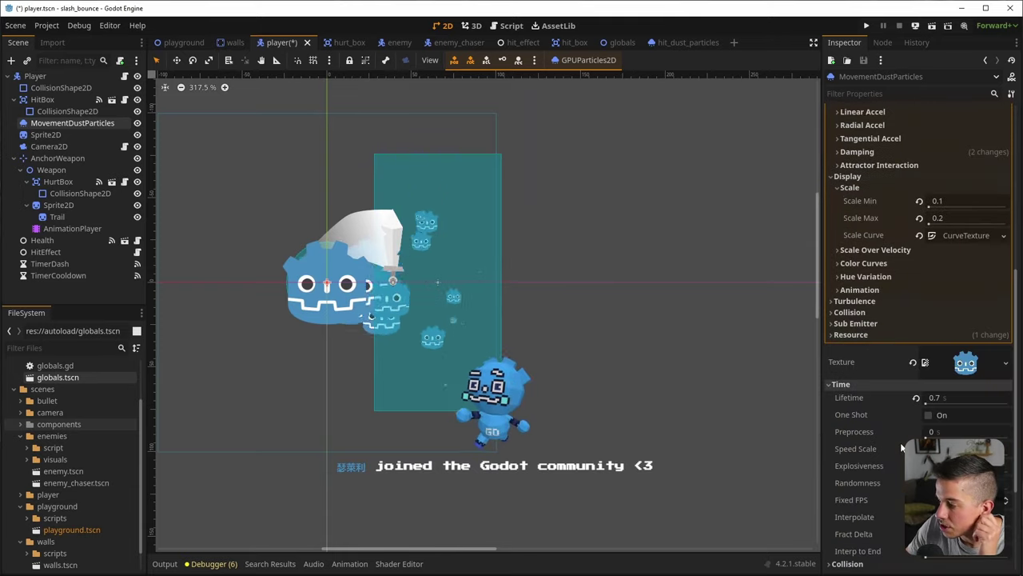
scroll(903, 296, up, 2)
click(1006, 255)
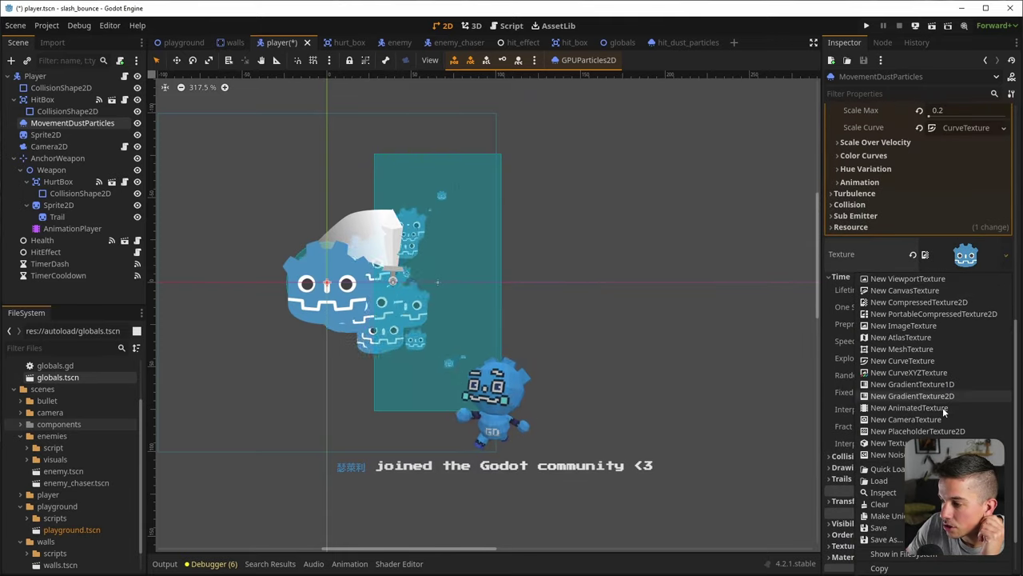
click(886, 470)
text(sprite)
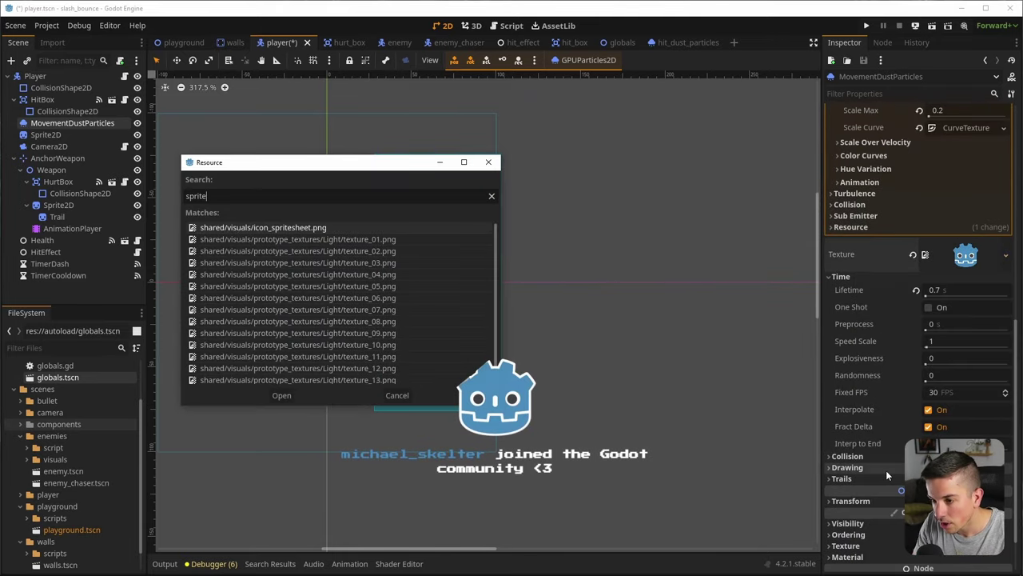
key(Return)
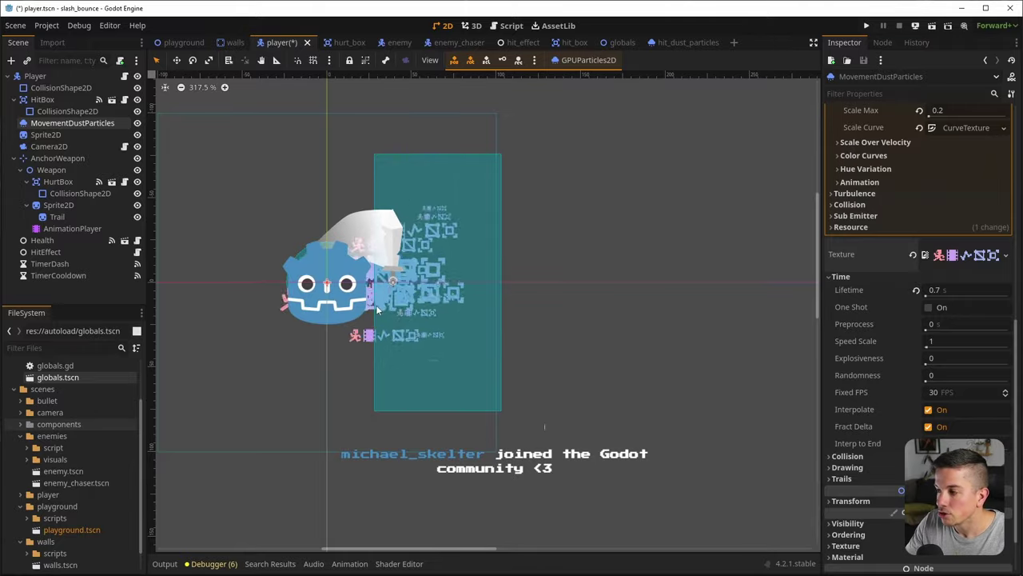
scroll(380, 306, up, 1)
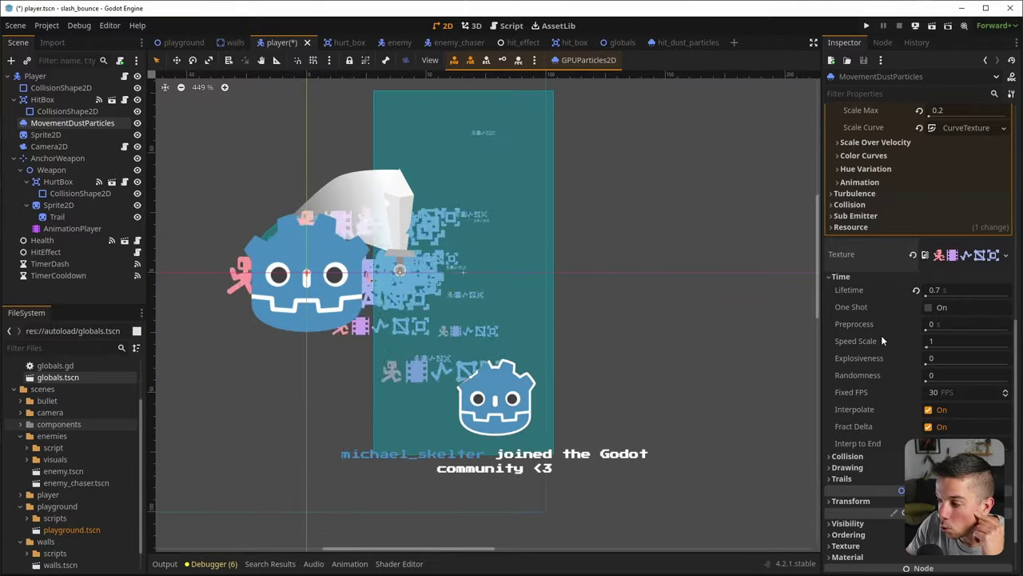
Assign a new CanvasItemMaterial to MovementDustParticles and enable Particles Animation on it
scroll(909, 431, down, 1)
click(848, 509)
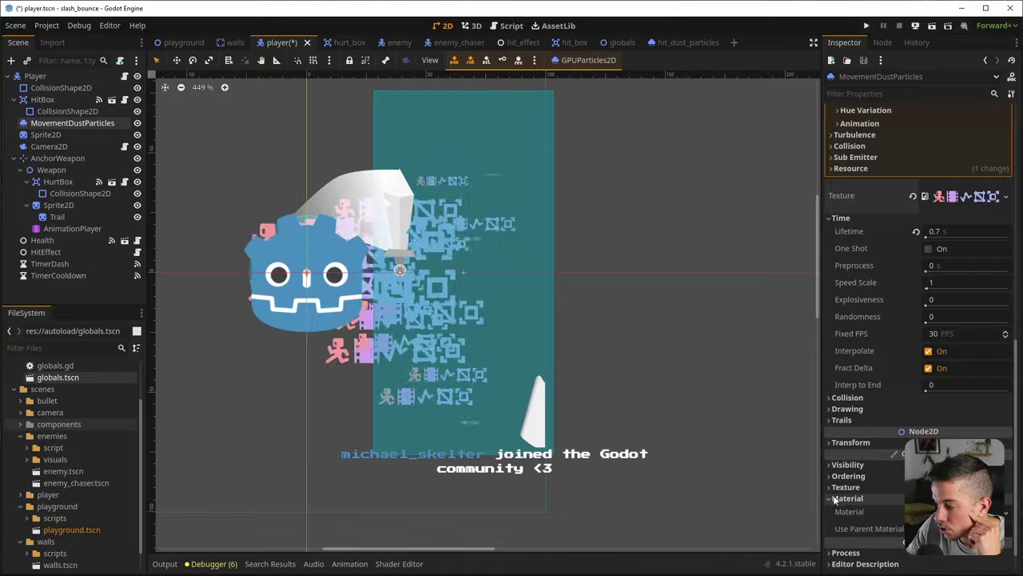
scroll(892, 433, down, 1)
click(853, 466)
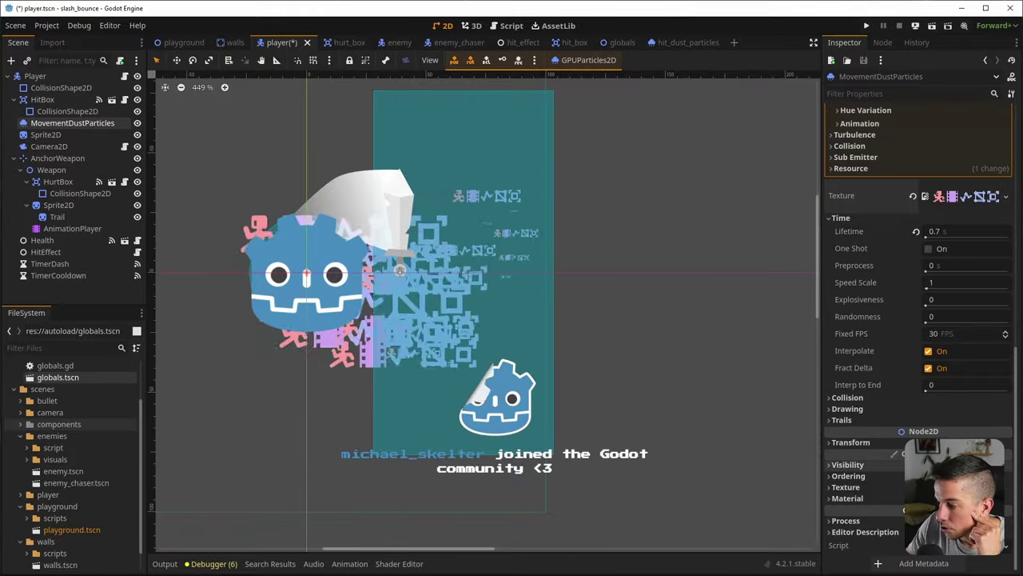
click(876, 486)
click(846, 459)
click(849, 500)
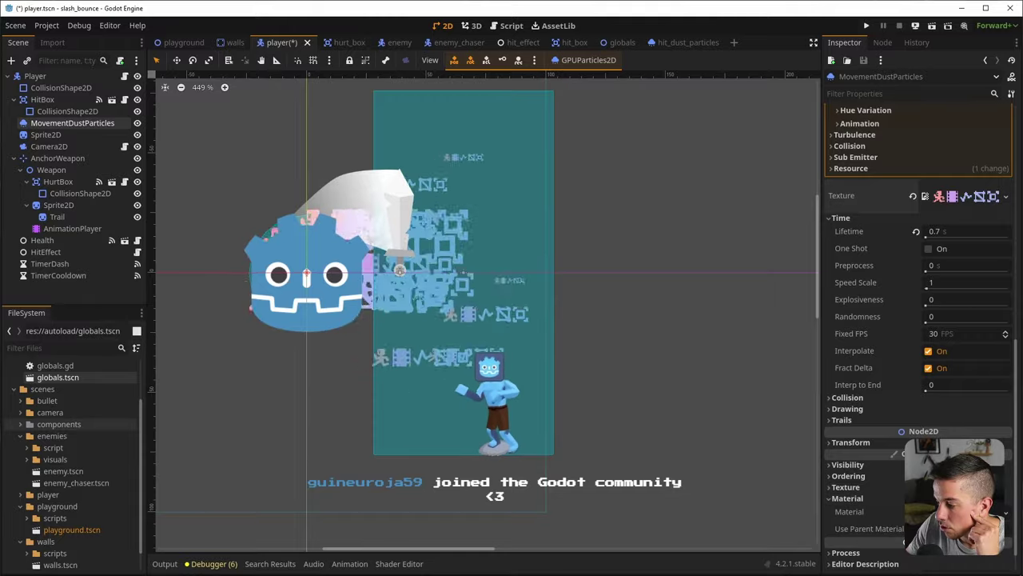
click(955, 512)
click(943, 526)
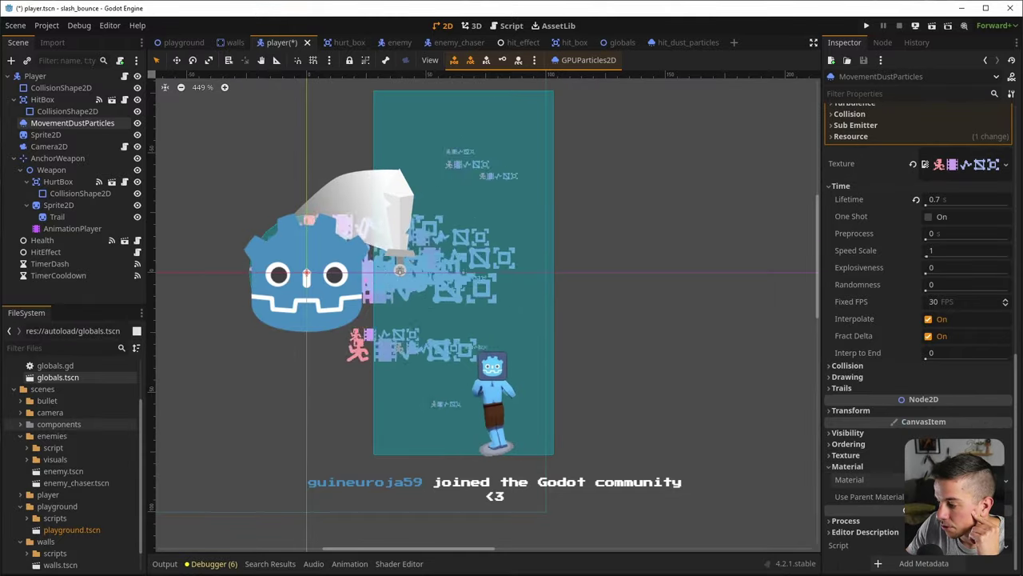
scroll(884, 466, down, 5)
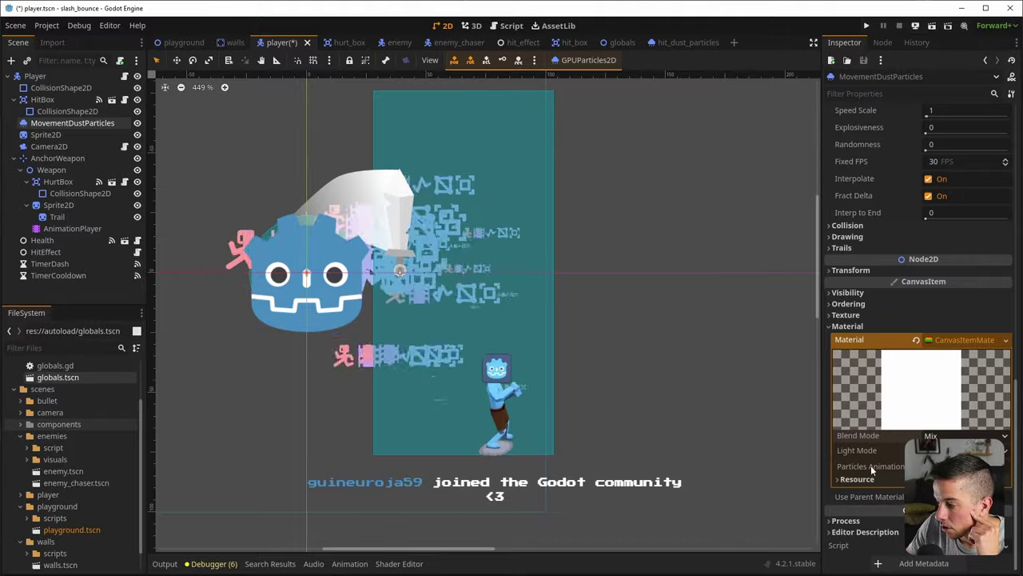
click(928, 466)
scroll(888, 464, down, 2)
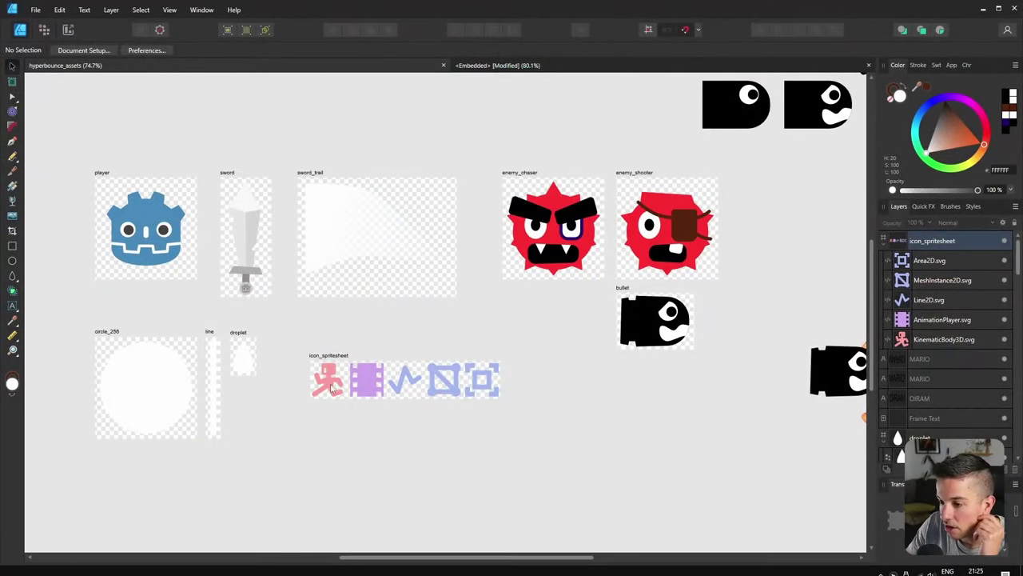
Check the icon_spritesheet artboard, return to the Godot editor, and set the material's horizontal particle animation frames to 5
mouse_move(2, 573)
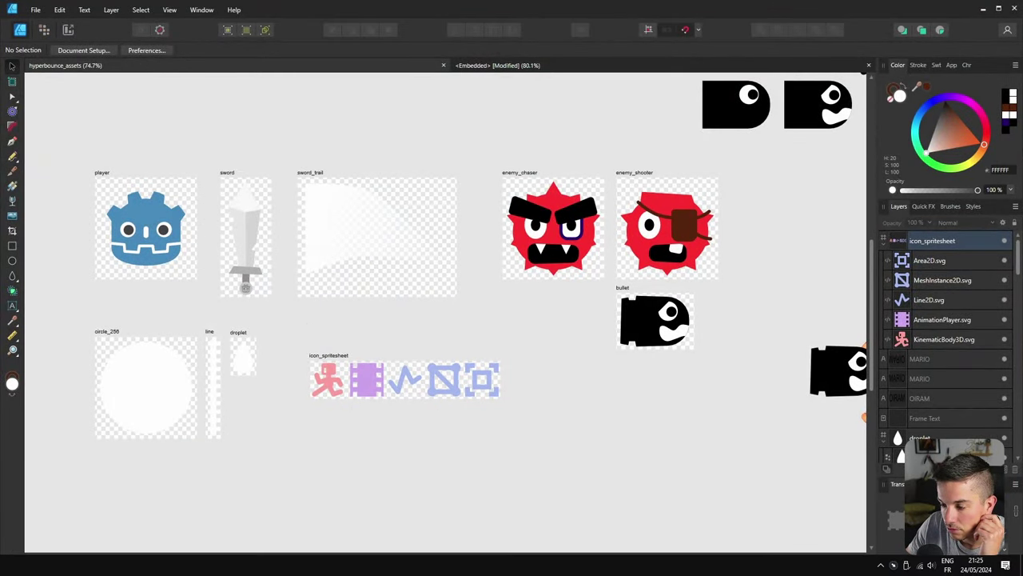
key(alt+Tab)
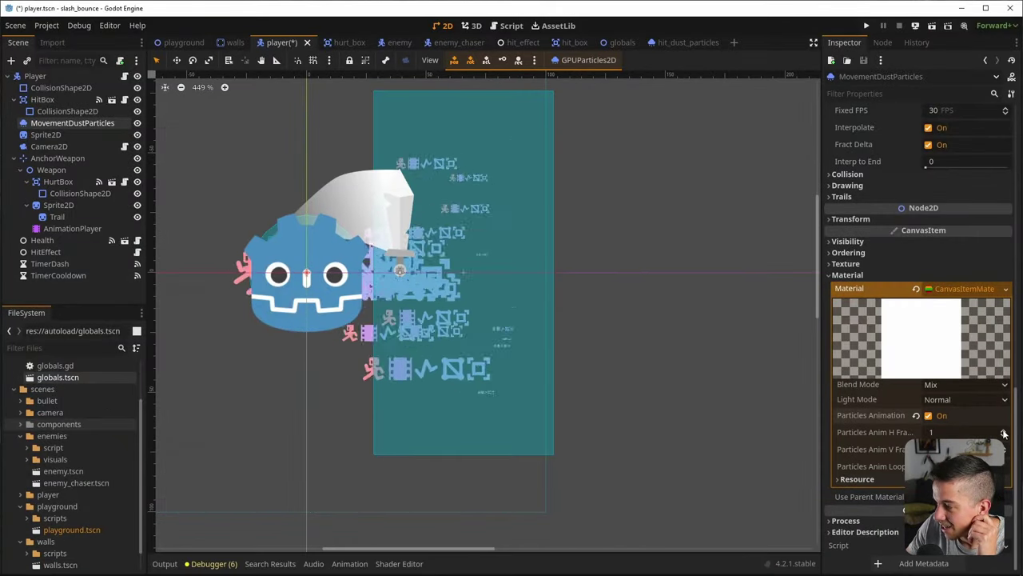
click(1004, 432)
click(1004, 432)
click(1004, 431)
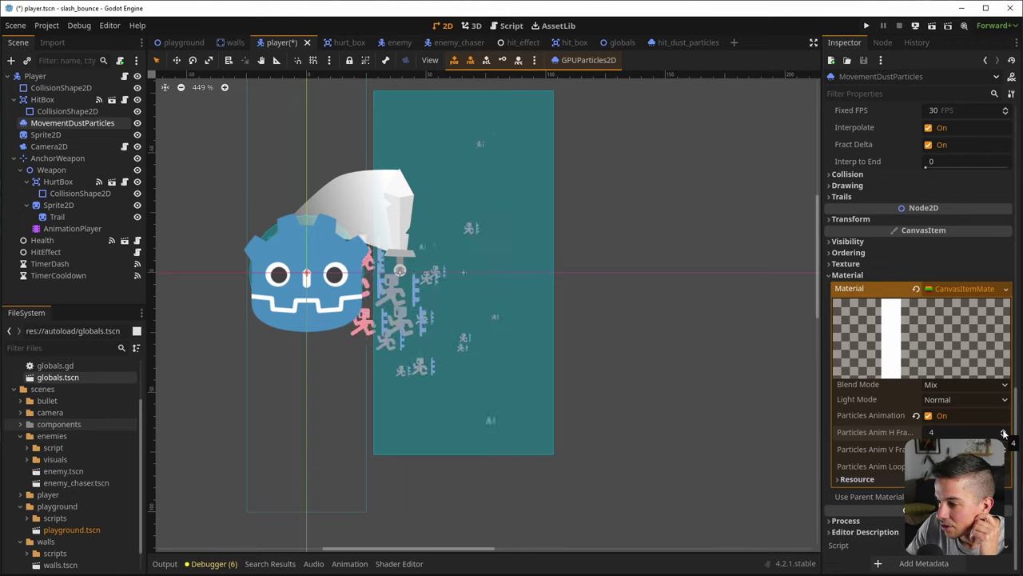
click(1004, 432)
click(1004, 436)
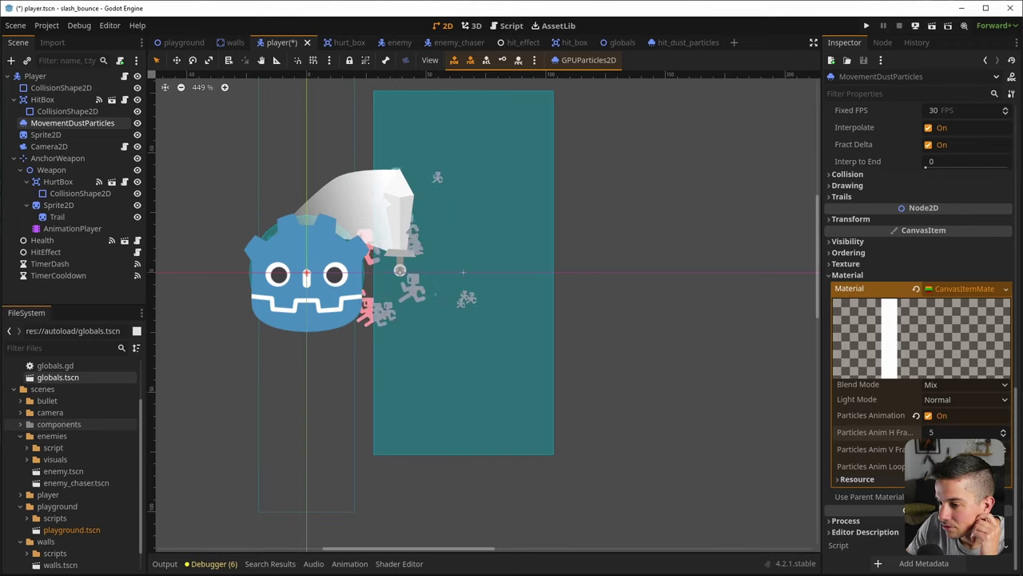
scroll(370, 291, up, 4)
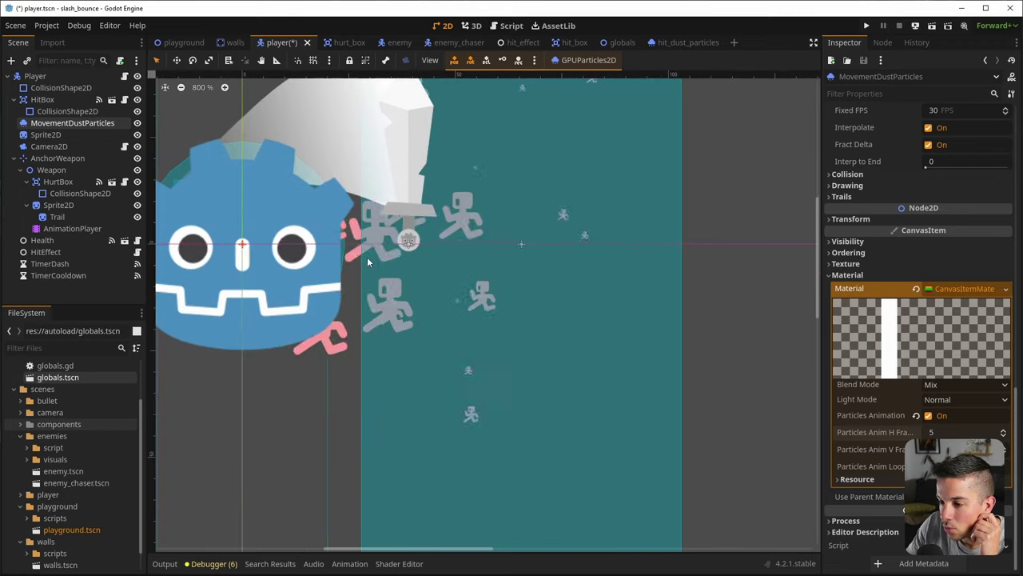
scroll(381, 312, down, 2)
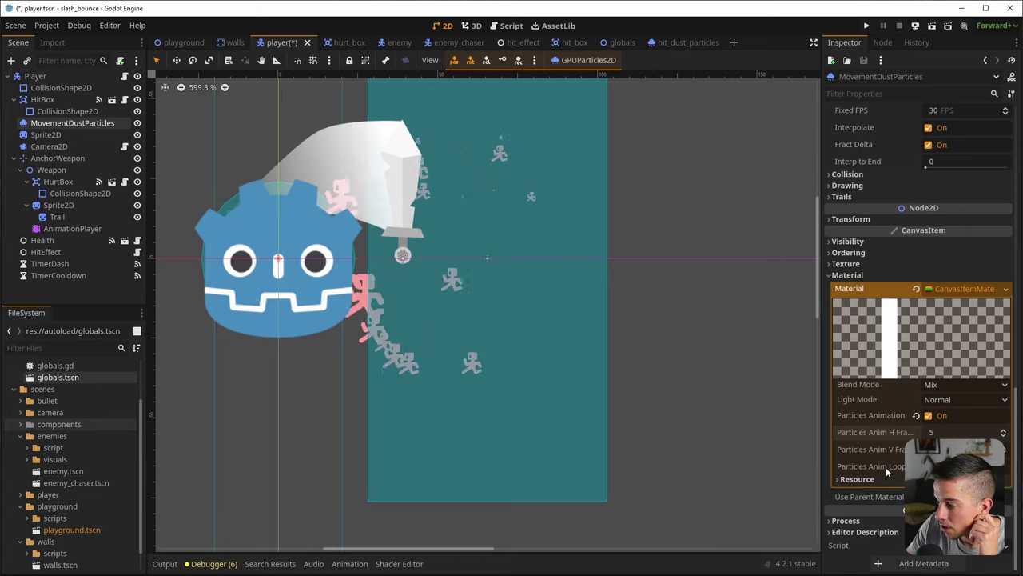
Reveal the Animation properties under Display in the particles' process material and save the player scene
scroll(864, 401, up, 10)
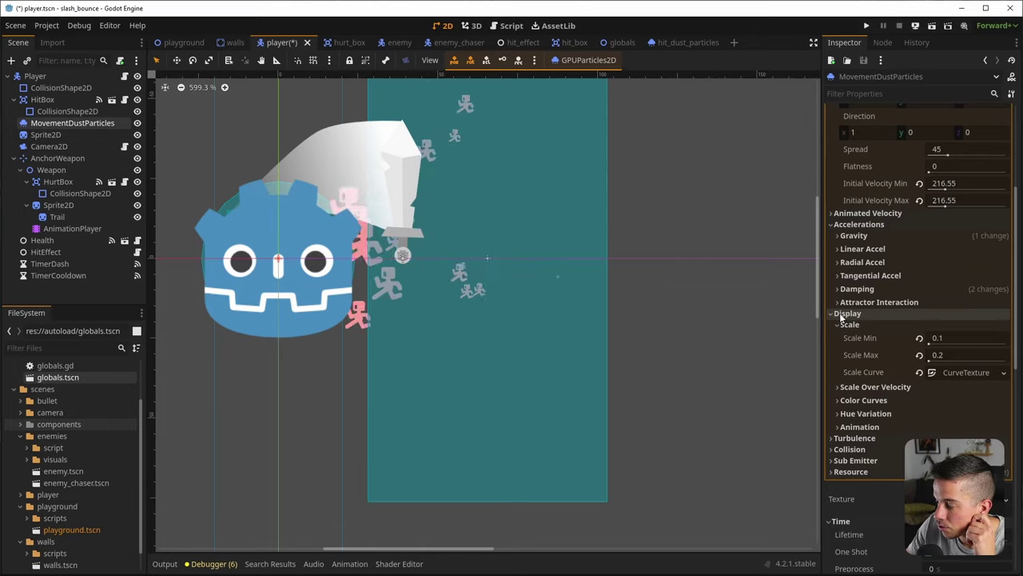
scroll(924, 284, up, 5)
scroll(920, 282, down, 5)
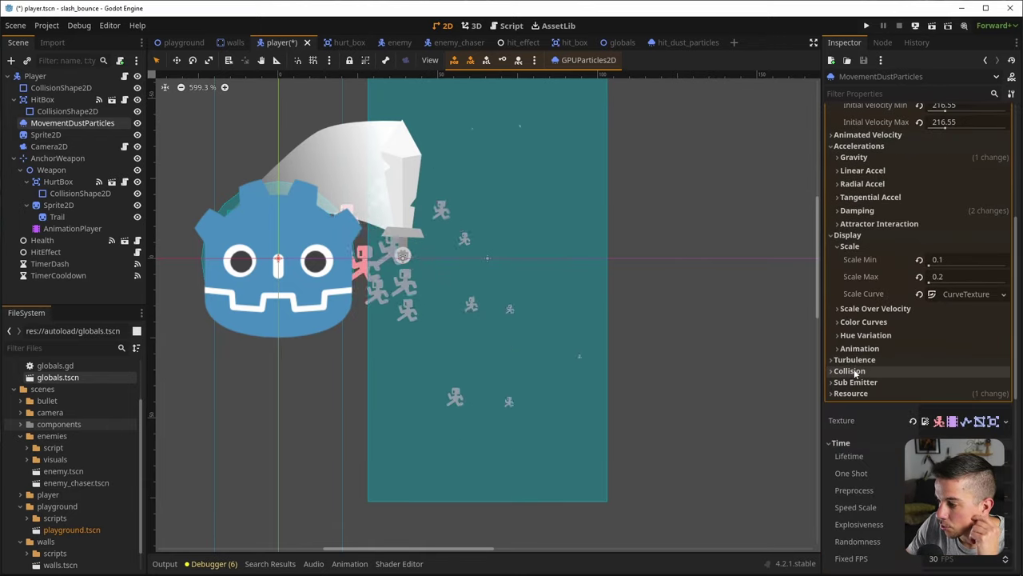
click(859, 350)
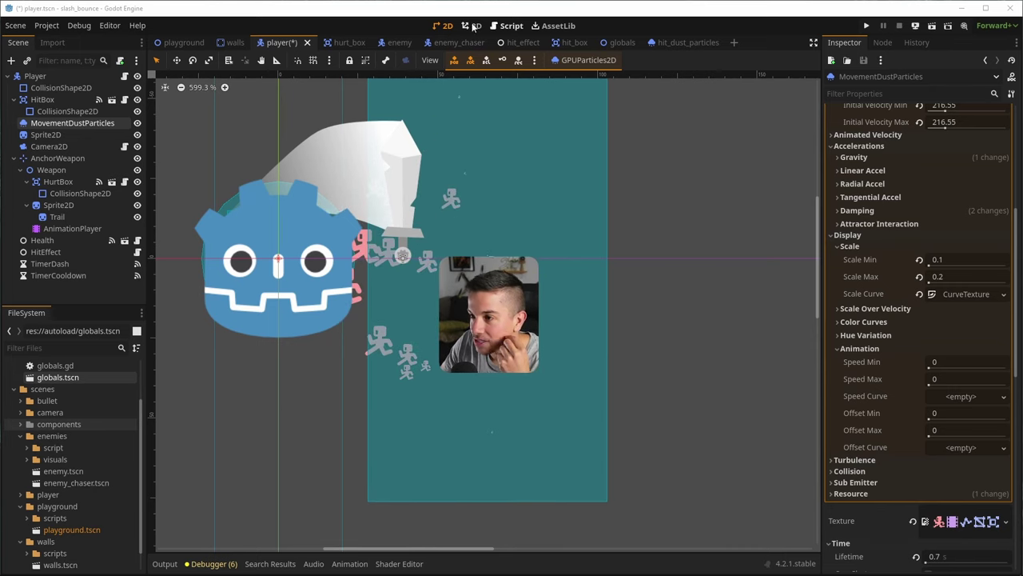
key(ctrl+s)
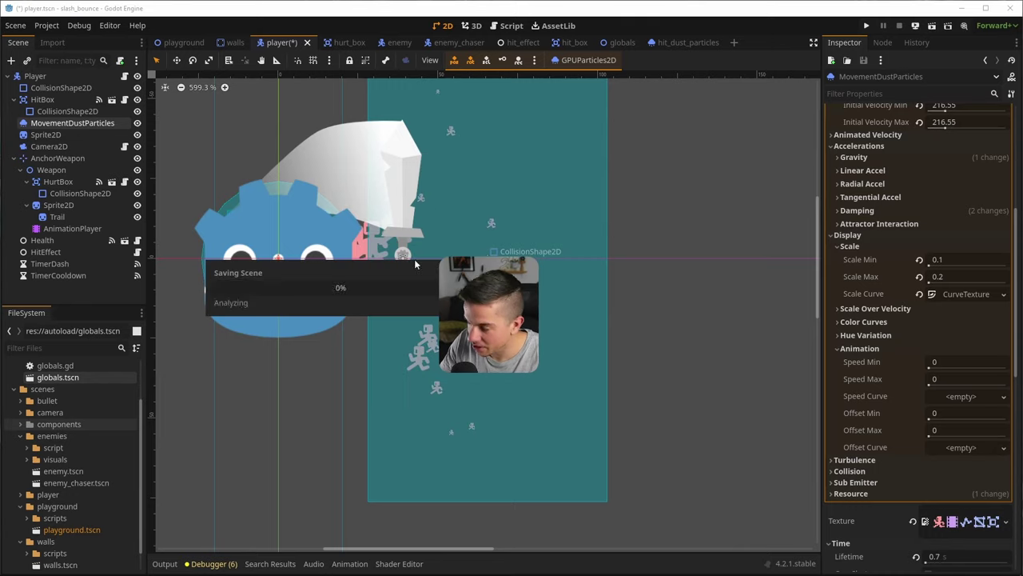
Review the particle animation options in the CanvasItemMaterial and the Animation properties of the process material
scroll(857, 397, down, 10)
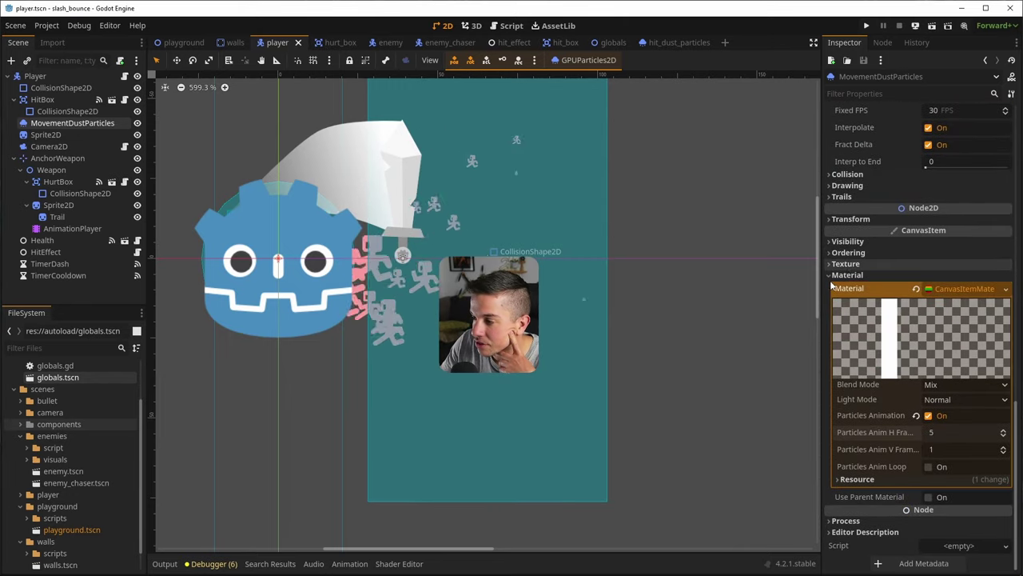
click(845, 297)
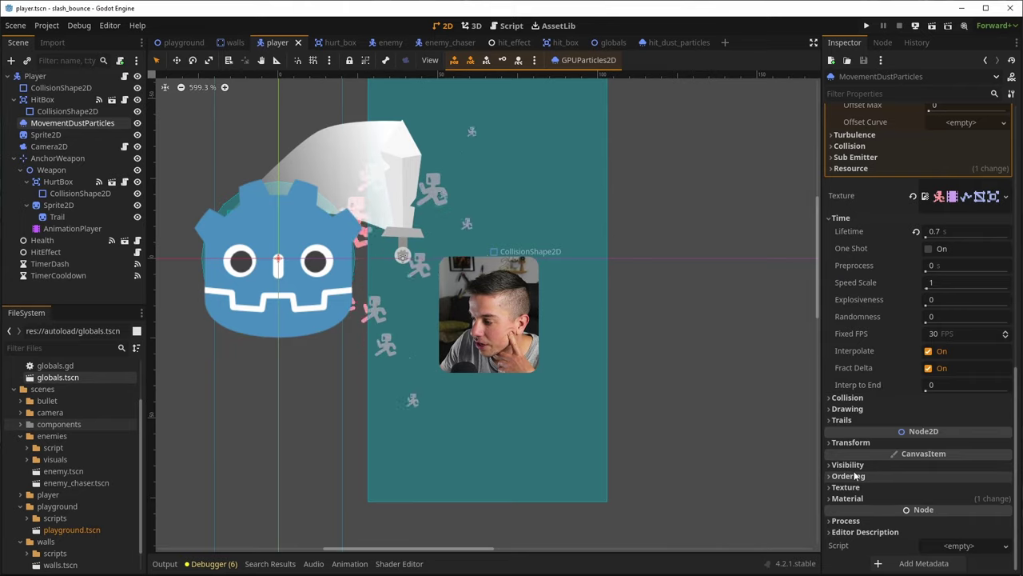
click(848, 498)
scroll(876, 479, down, 2)
scroll(876, 477, down, 5)
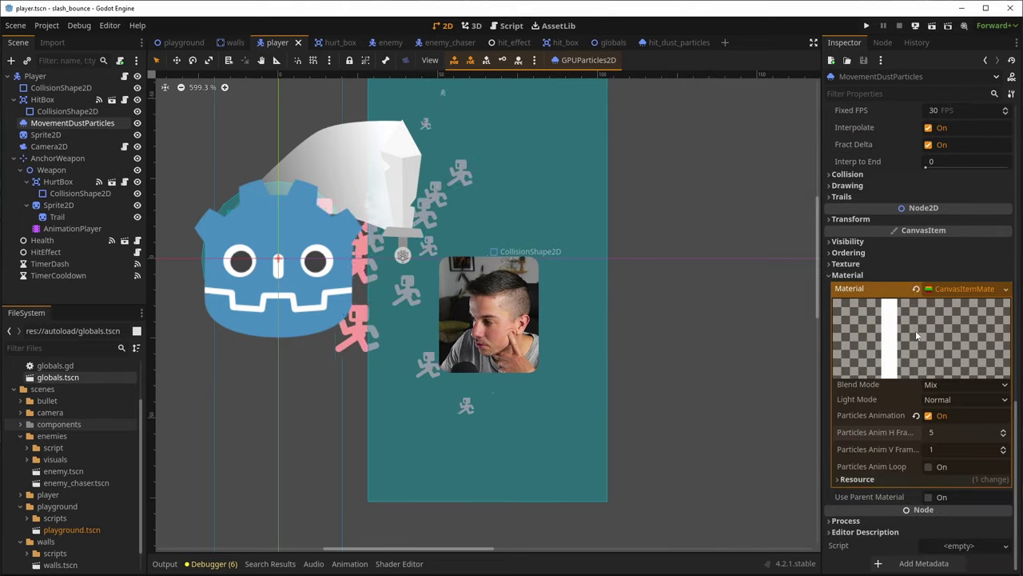
click(963, 290)
click(957, 480)
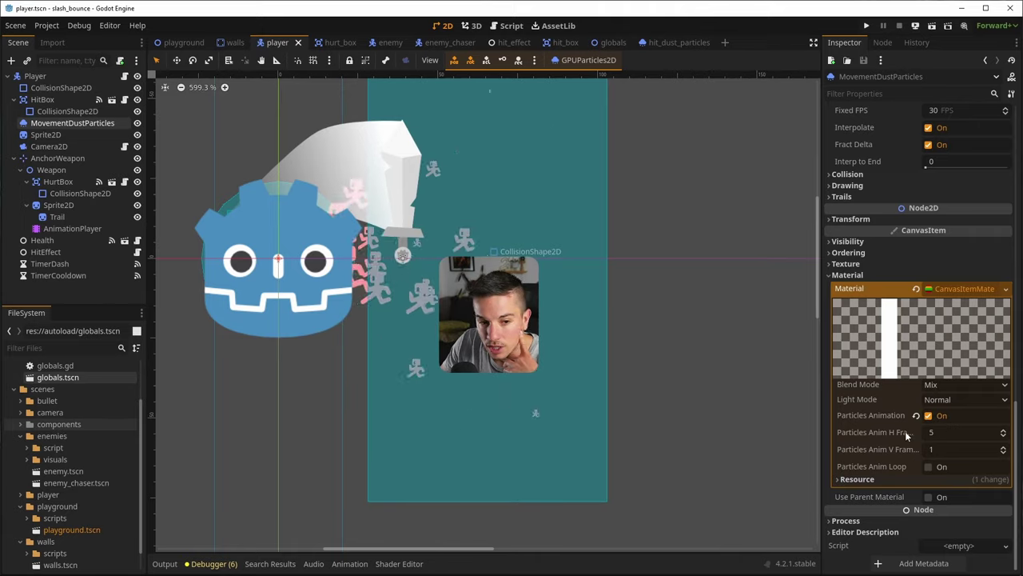
scroll(905, 431, up, 10)
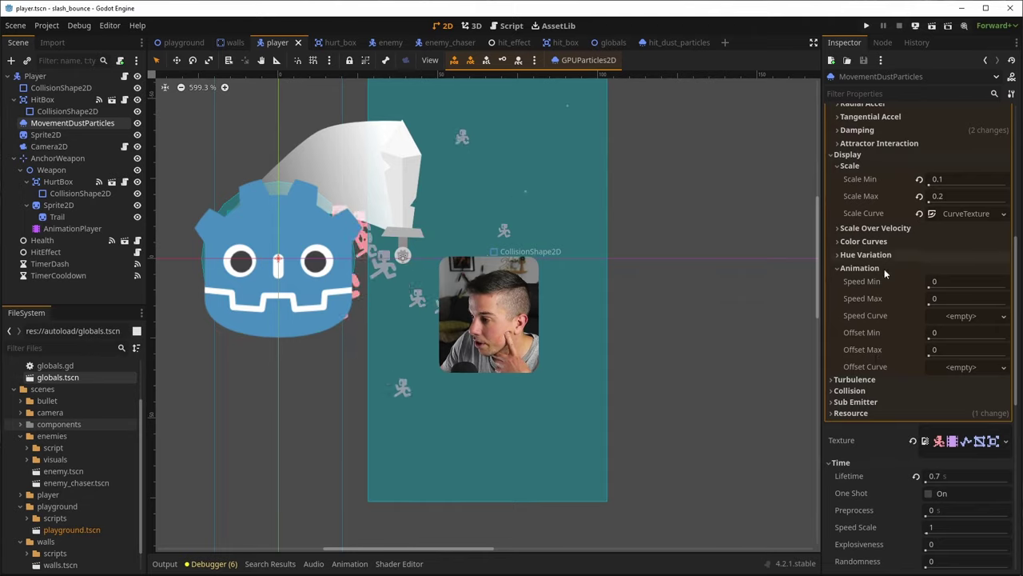
scroll(956, 313, up, 3)
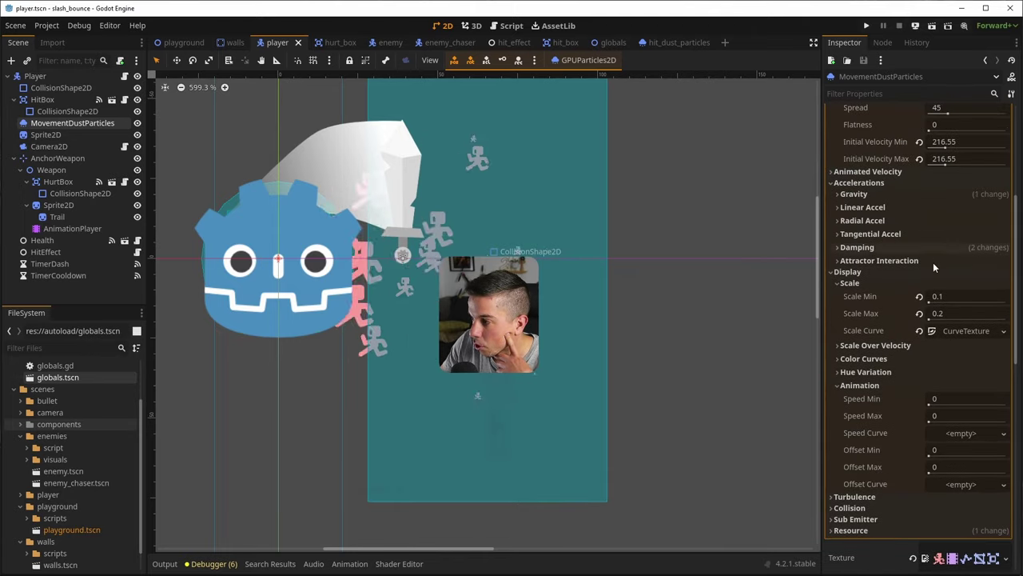
scroll(933, 262, down, 3)
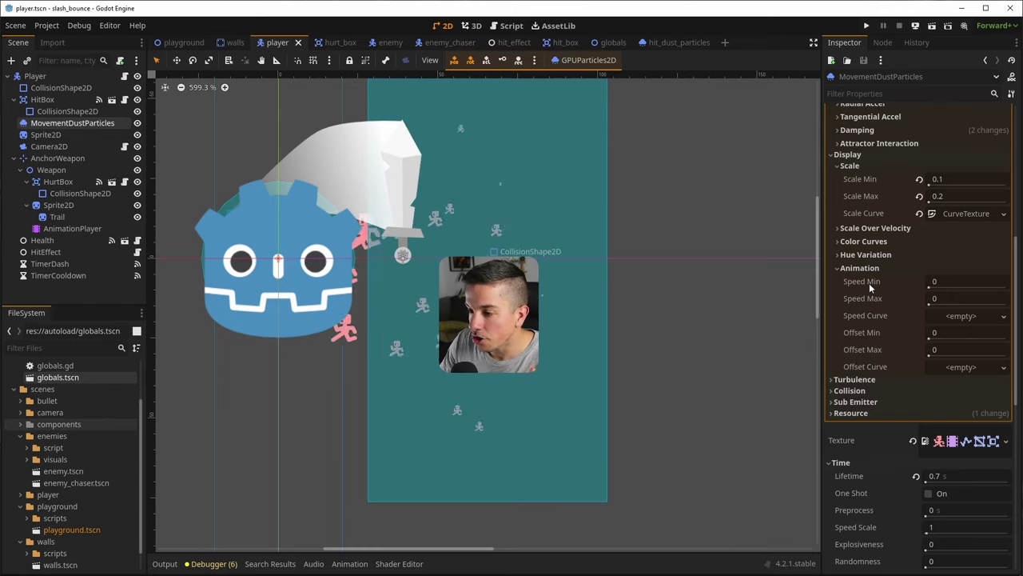
Try a minimum animation speed of 1 on the dust particles, and reset the minimum and maximum speeds to their defaults
click(931, 281)
text(1)
key(Return)
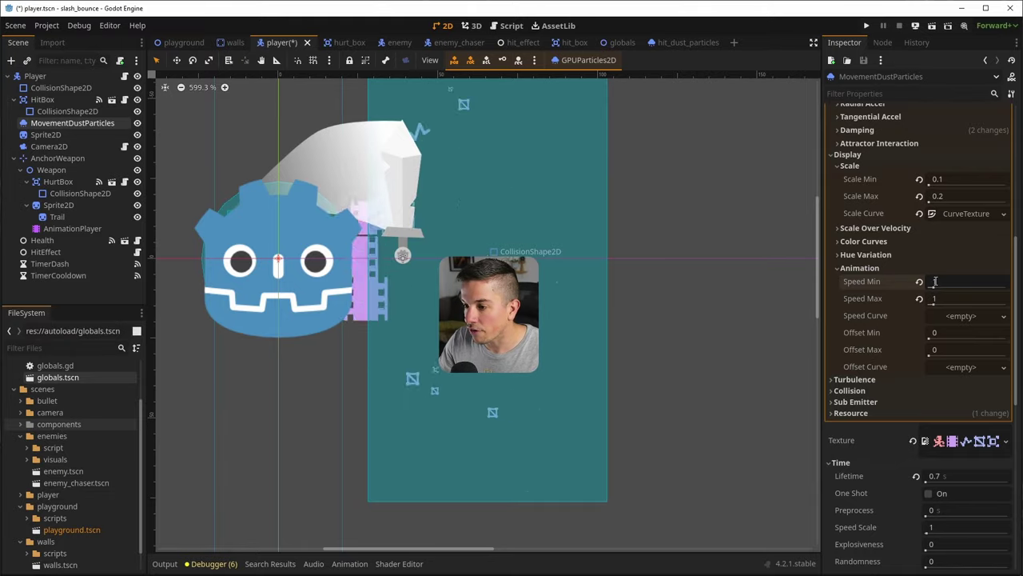
scroll(379, 324, up, 4)
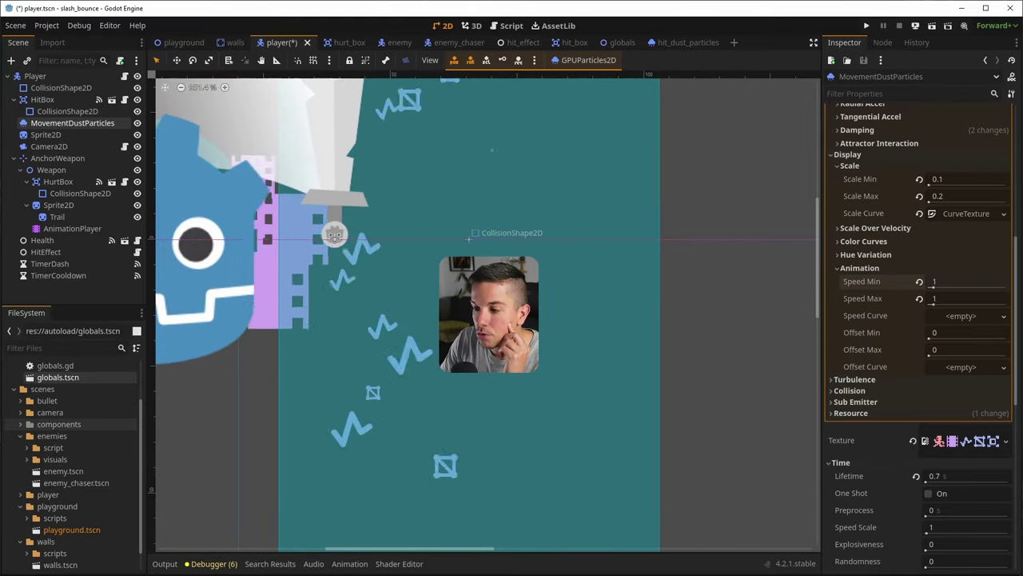
scroll(374, 336, down, 1)
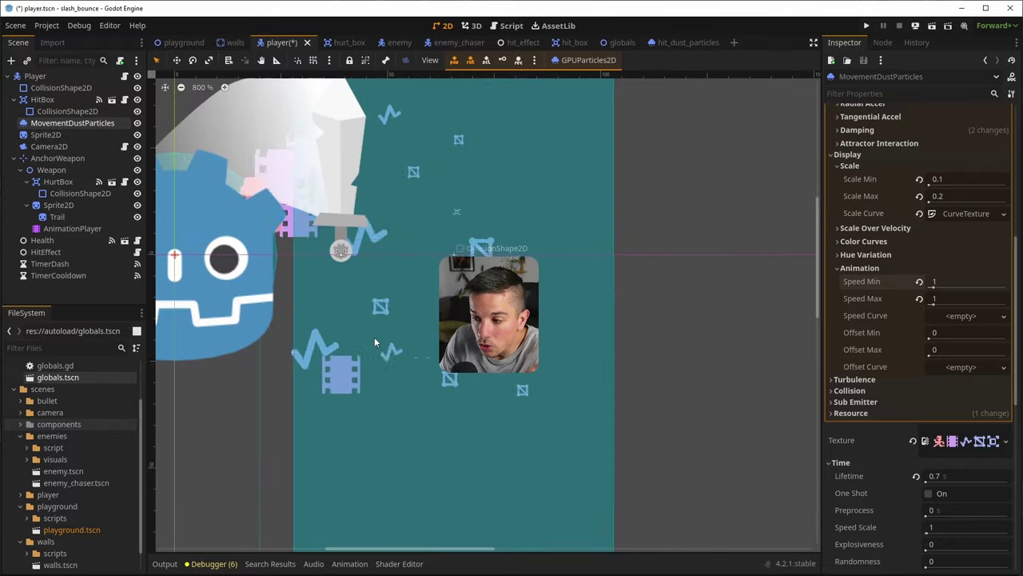
click(919, 299)
click(919, 281)
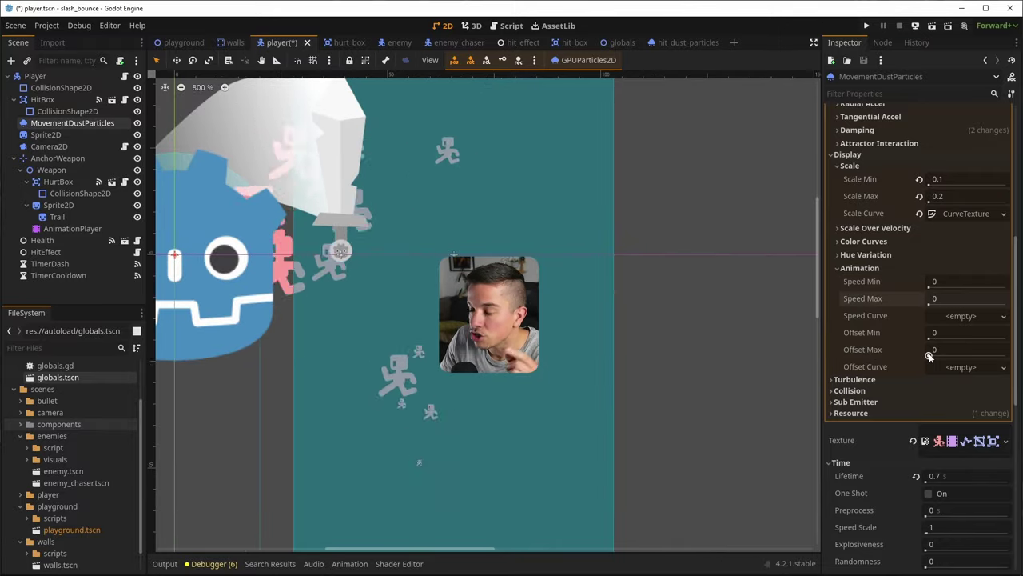
Set the maximum animation offset of the dust particles to 1 in the process material
scroll(920, 400, down, 10)
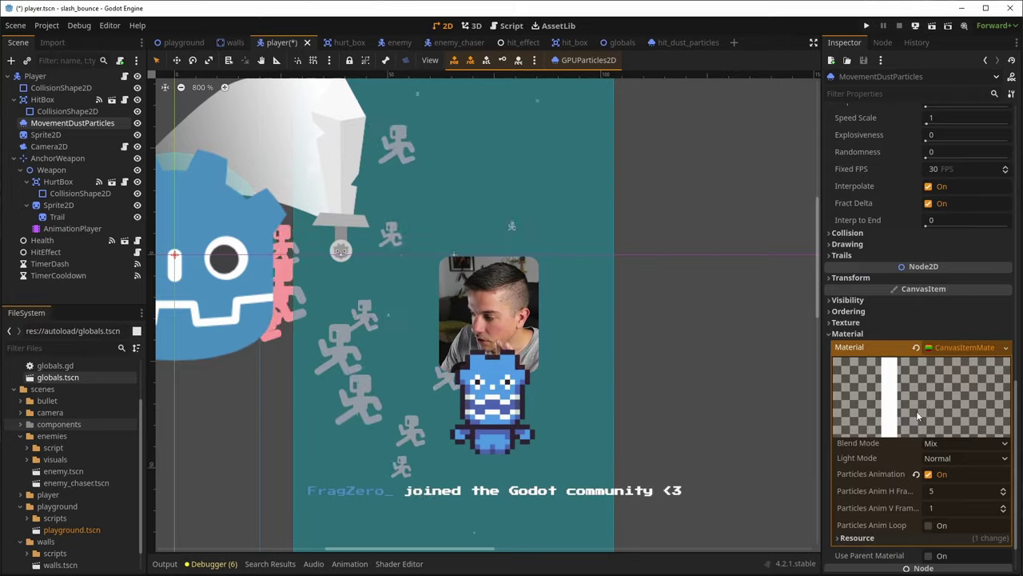
scroll(919, 360, up, 5)
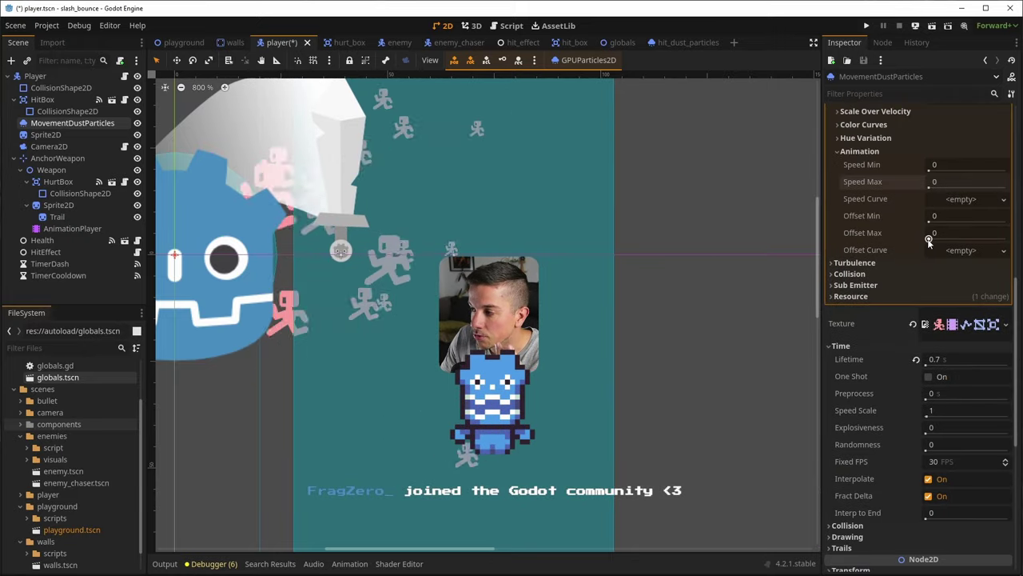
drag(928, 240, 1005, 240)
scroll(423, 381, down, 2)
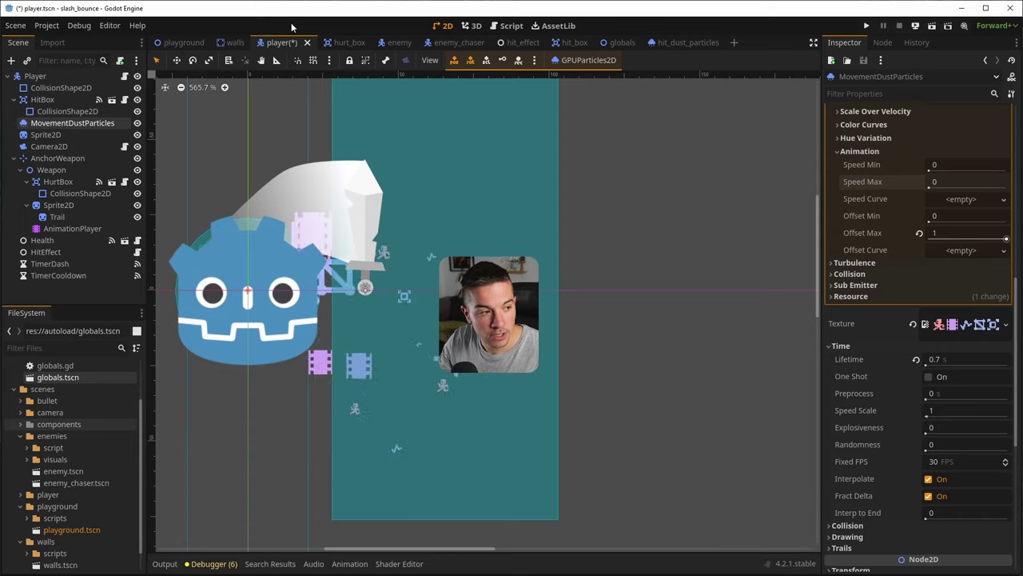
Save the player scene and reset the minimum and maximum initial velocity of MovementDustParticles to 0
key(ctrl+s)
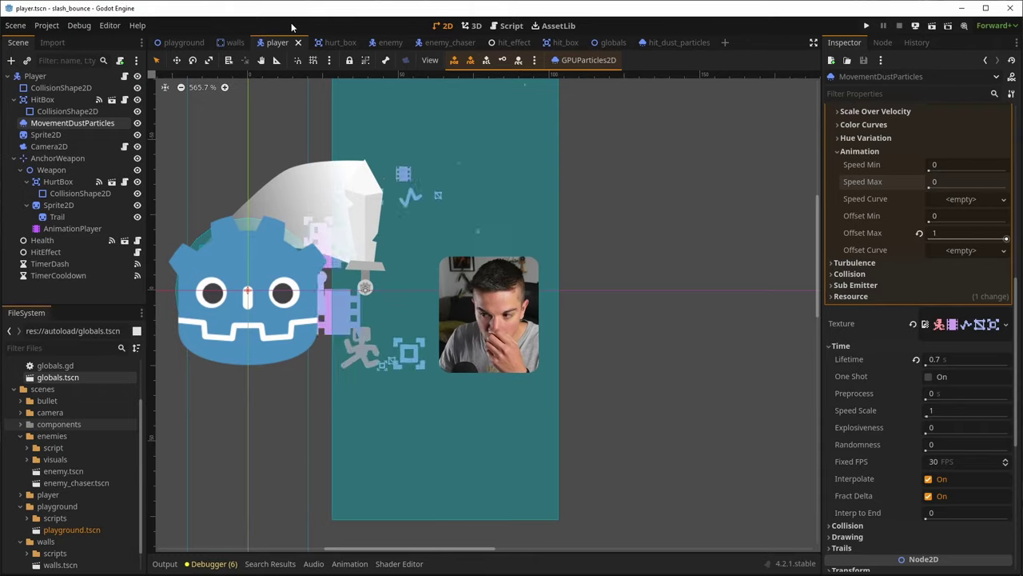
click(71, 285)
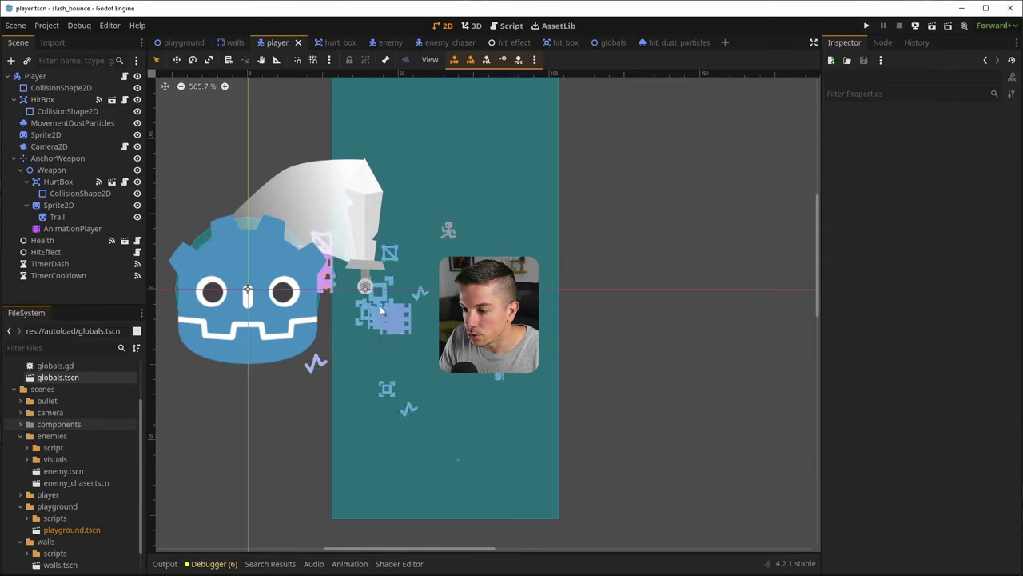
click(61, 147)
click(70, 123)
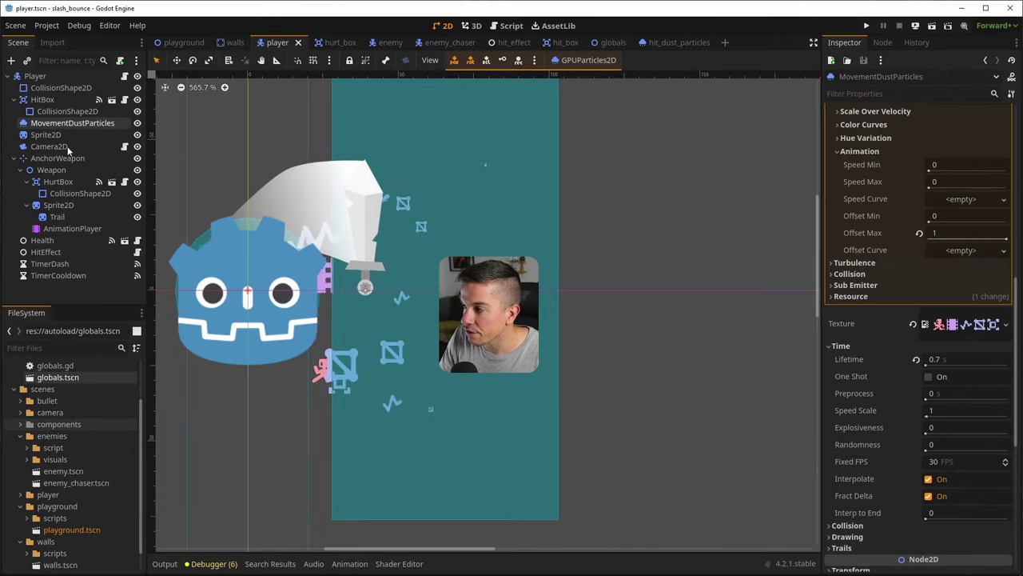
click(68, 146)
click(71, 123)
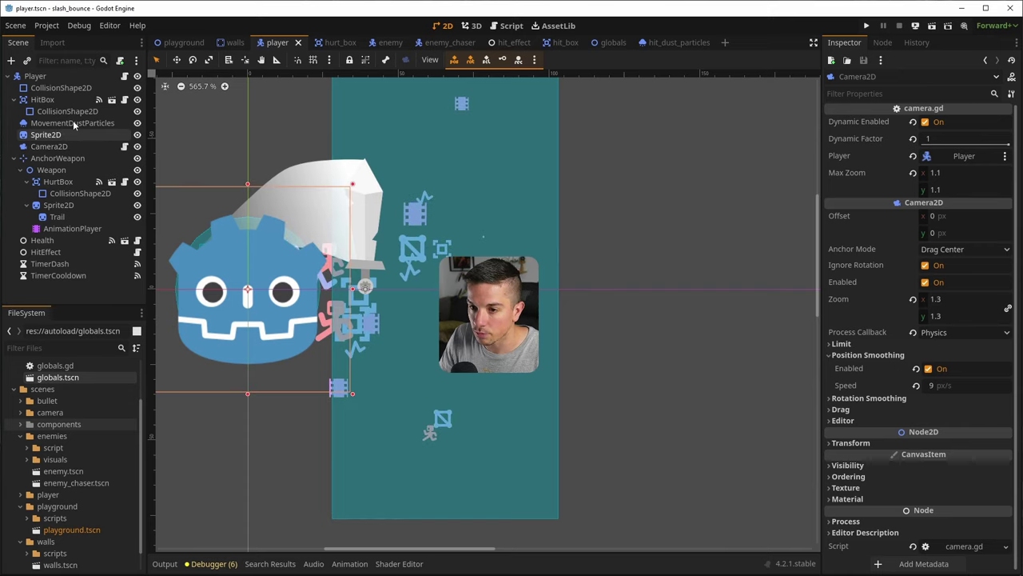
scroll(898, 255, up, 5)
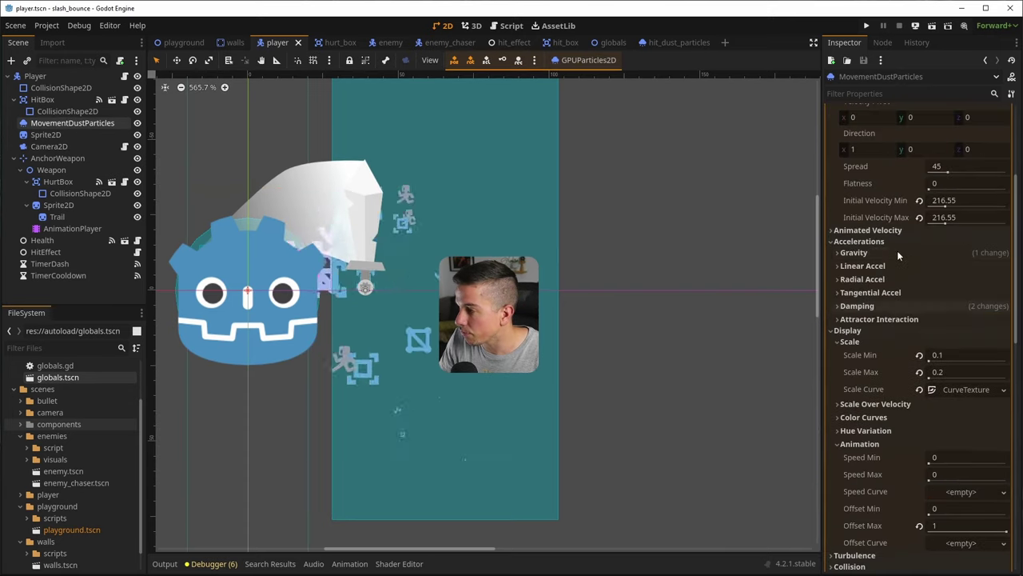
click(920, 200)
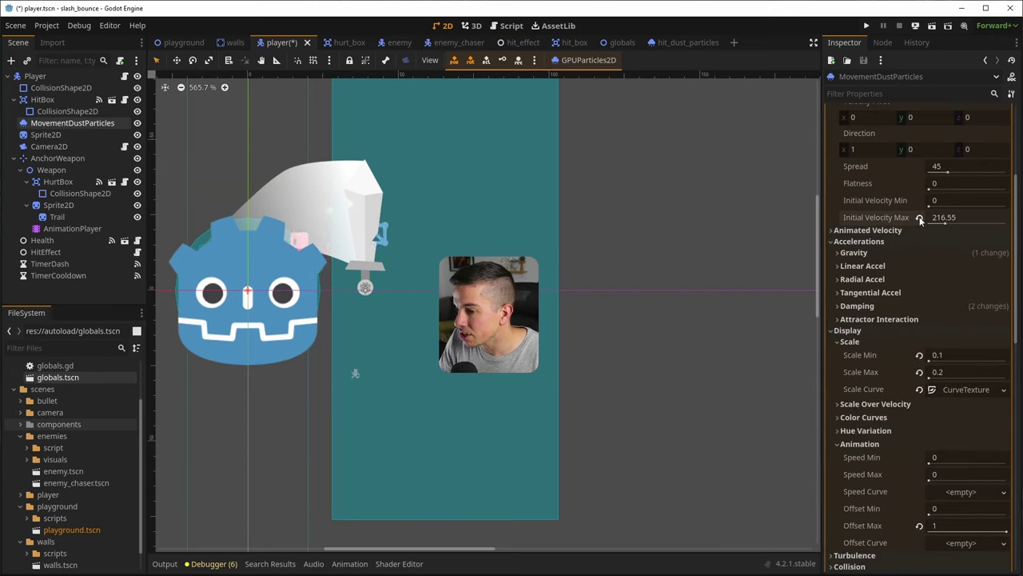
scroll(968, 307, down, 4)
scroll(968, 307, up, 3)
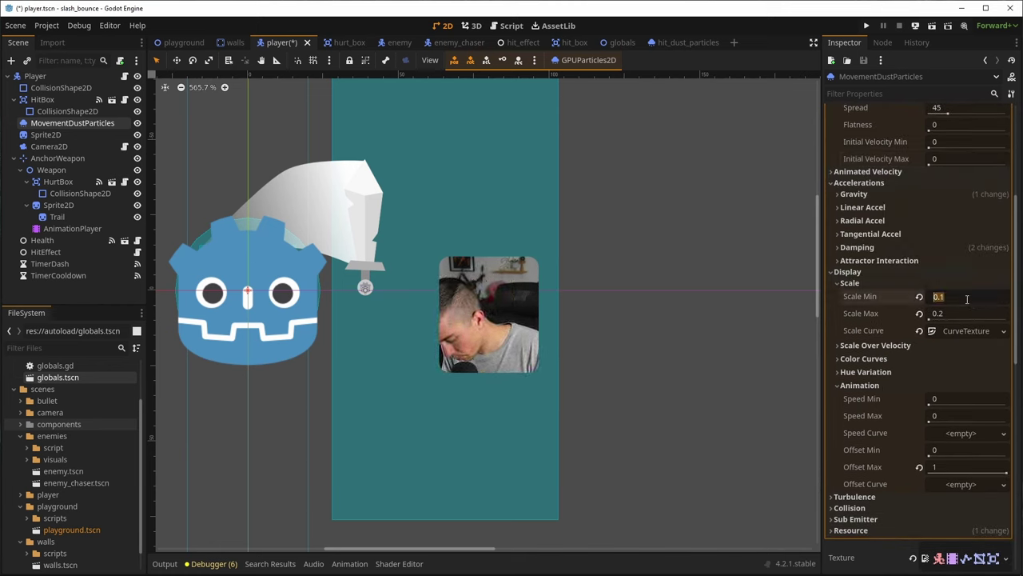
Try a minimum and maximum scale of 0.5 on the dust particles, and restore them to 0.1 and 0.2
key(Tab)
text(0)
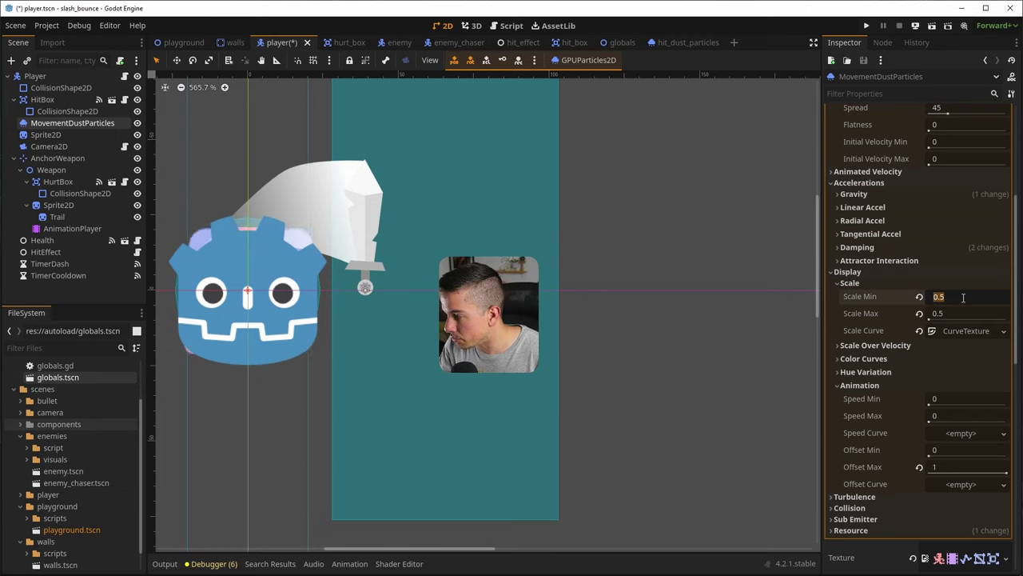
text(0.1)
click(962, 313)
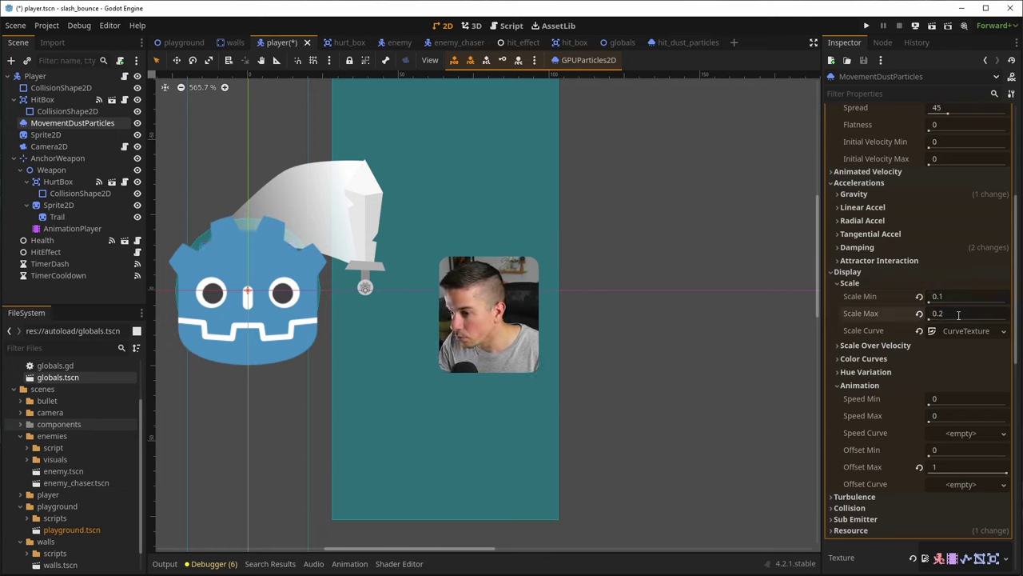
Run the project, move the player around to check the icon dust trail, and close the maximized game window
click(867, 25)
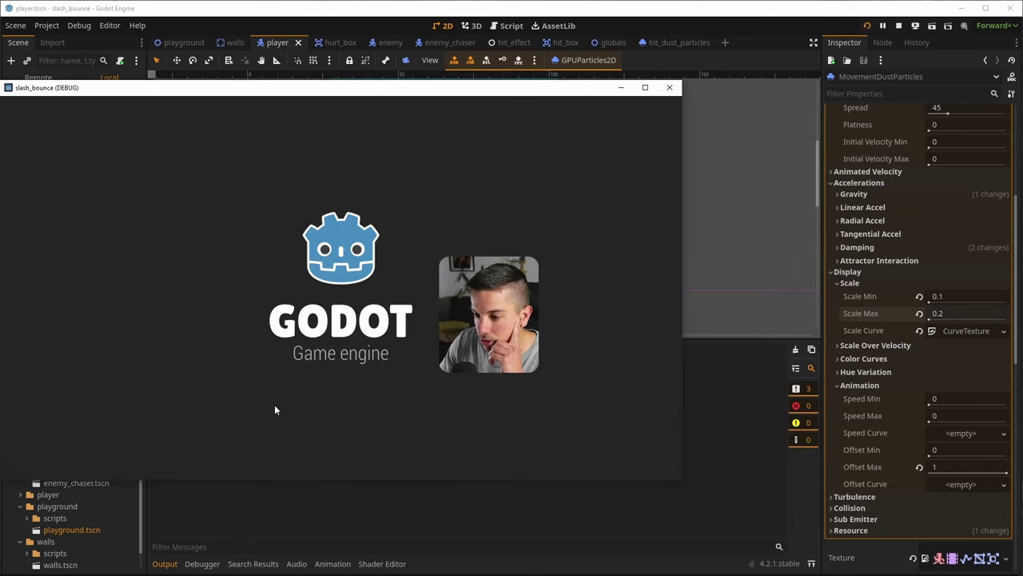
key(Right)
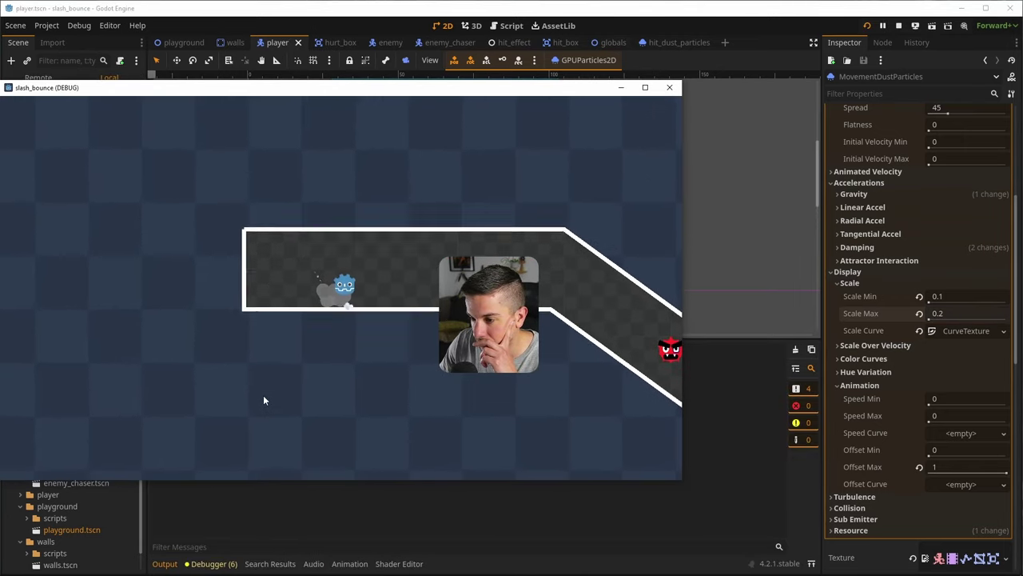
key(Left)
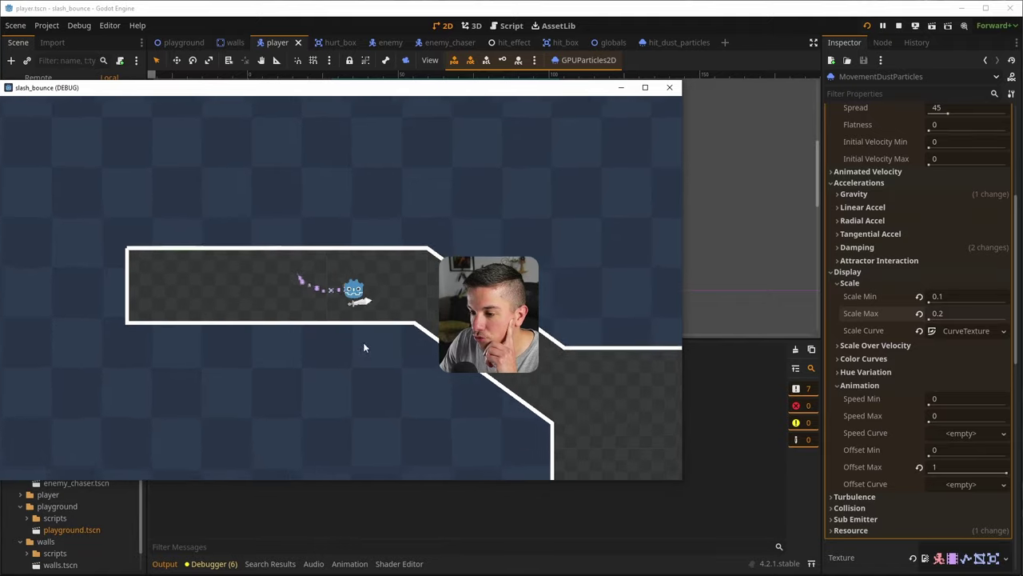
click(586, 200)
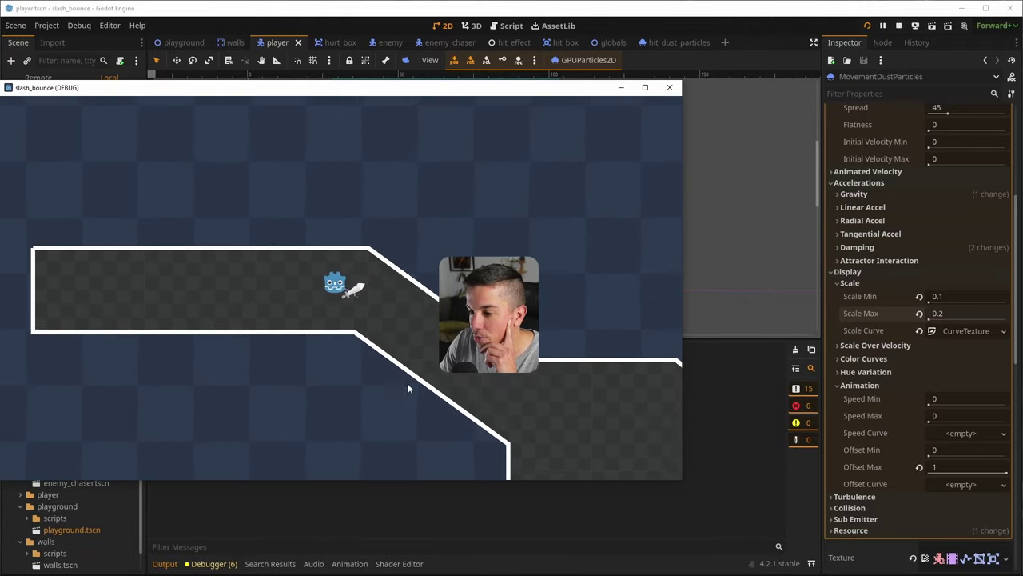
key(Left)
click(646, 88)
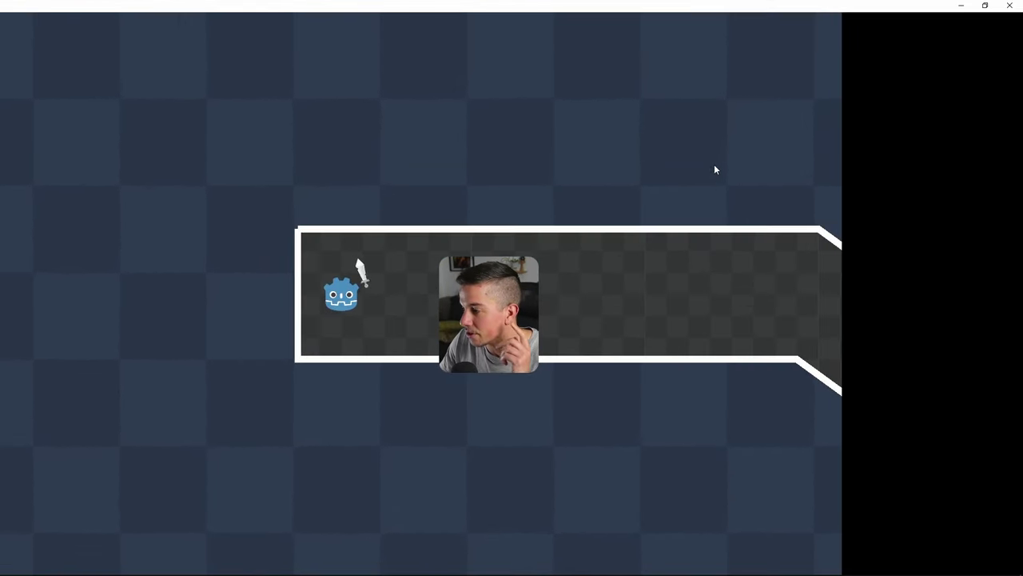
click(1010, 6)
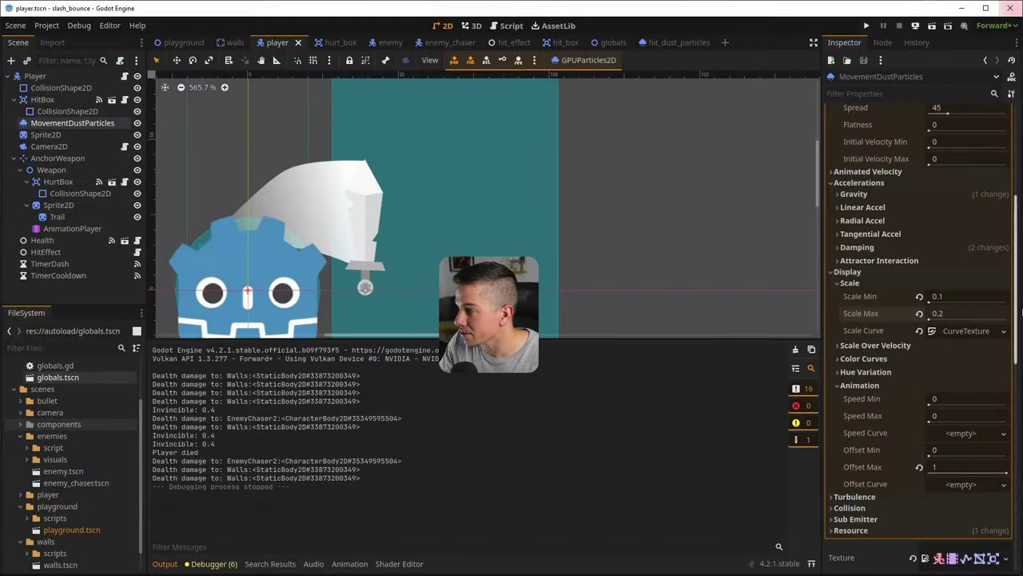
Add a point at about (0.07, 1) to the dust particles' scale curve, set the maximum scale to 0.25, and save the scene
click(962, 331)
click(959, 388)
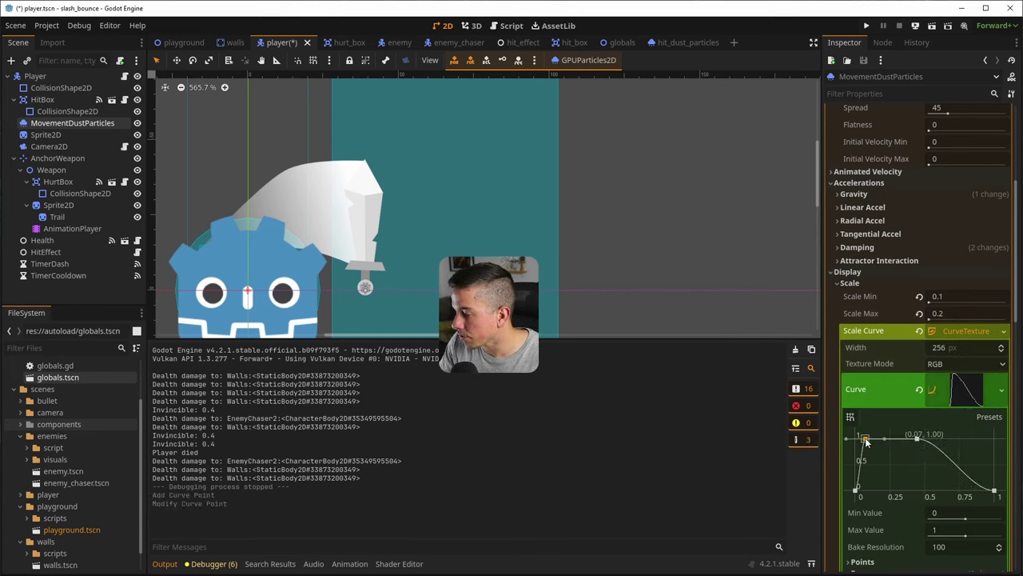
click(965, 330)
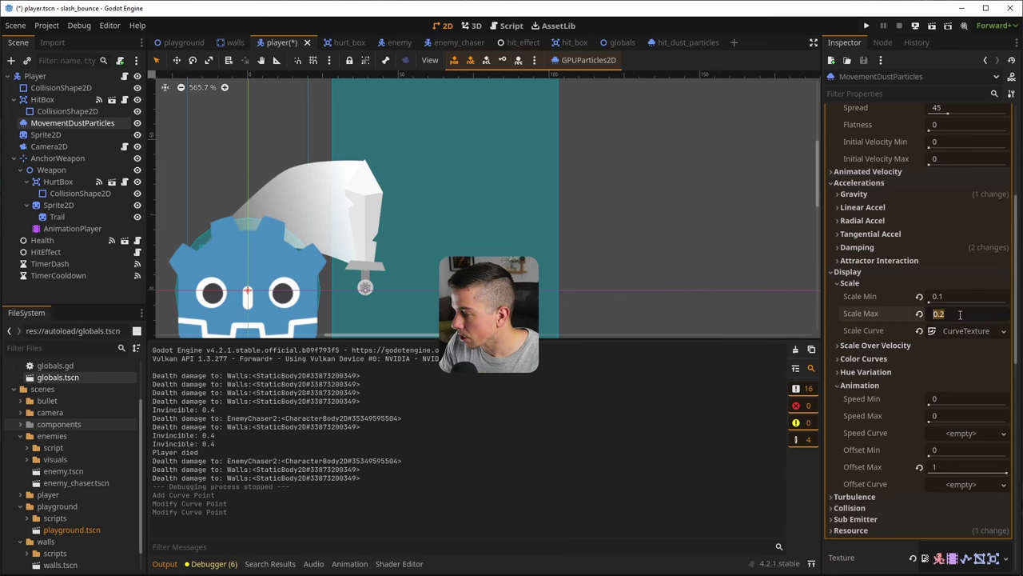
key(ctrl+s)
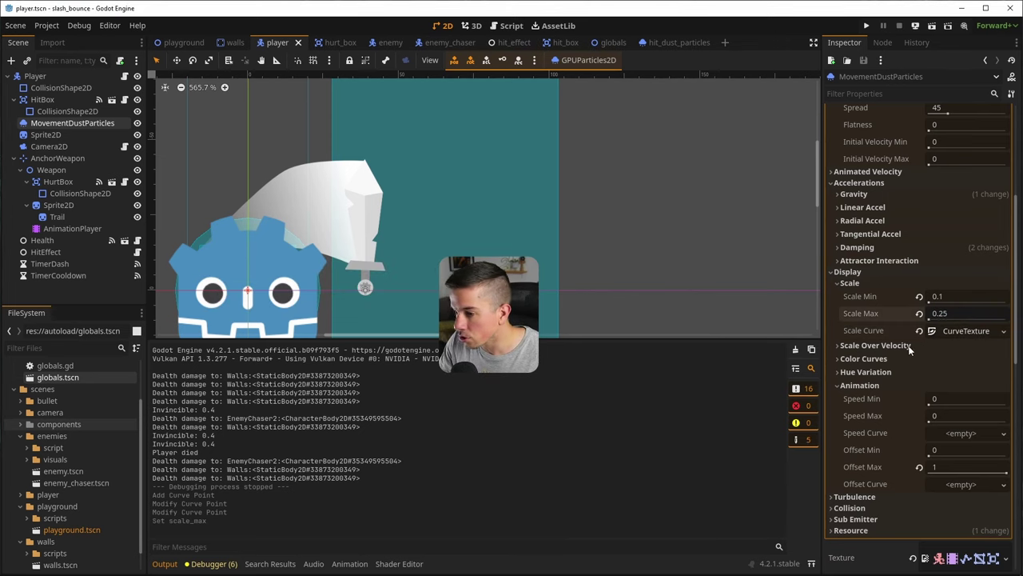
click(165, 564)
Set the dust particles' maximum spawn angle to 720° and save the player scene
scroll(932, 344, up, 5)
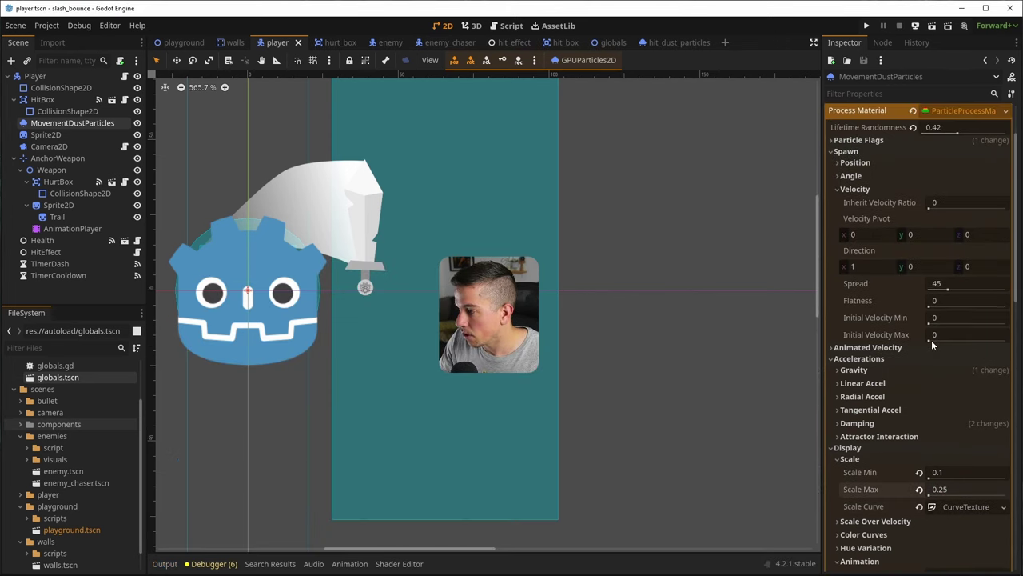
click(851, 176)
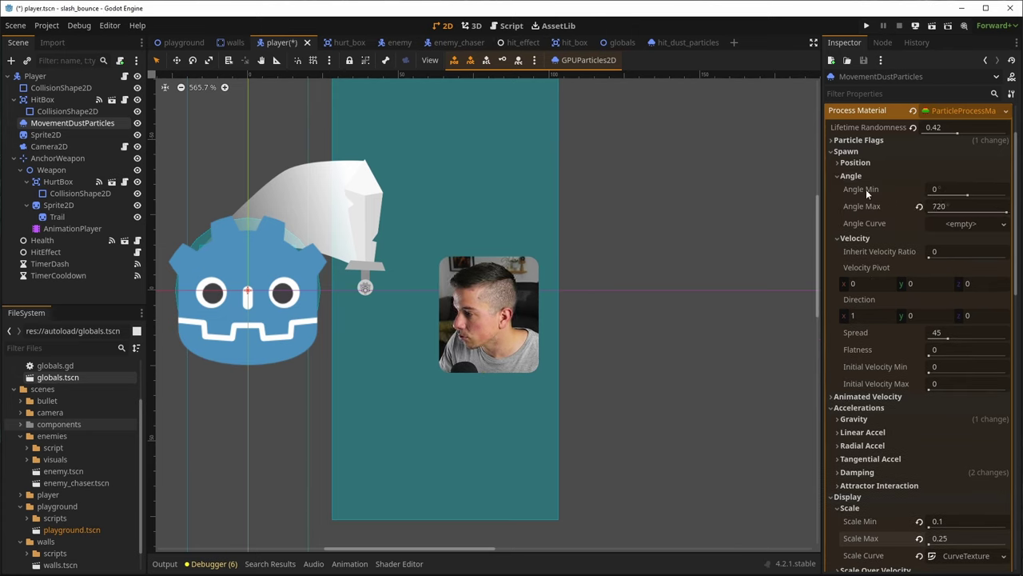
click(852, 176)
key(ctrl+s)
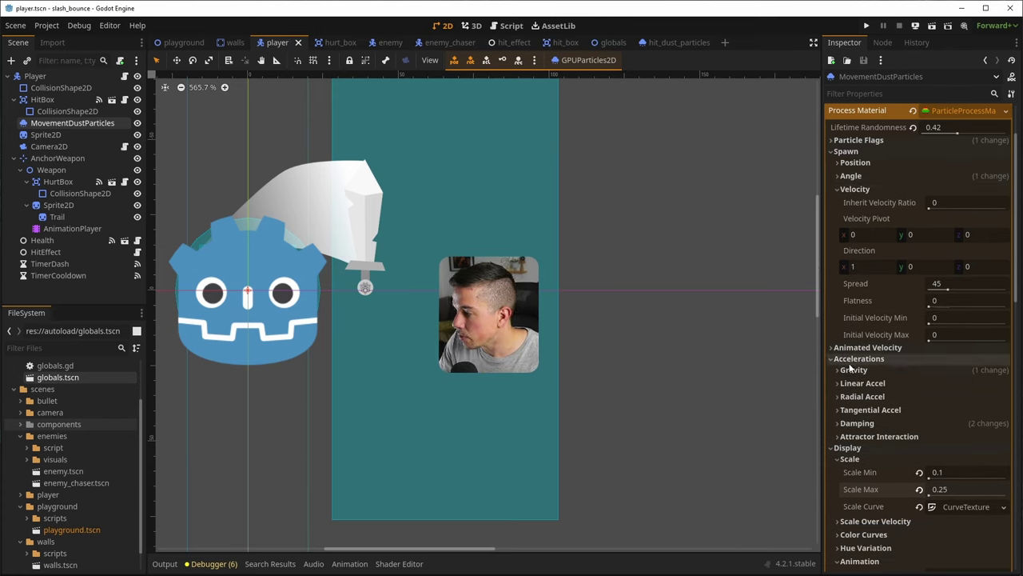
With the player's Sprite2D temporarily hidden, set the dust particles' angular velocity to about 29.6 minimum and 256.44 maximum, and save
click(845, 348)
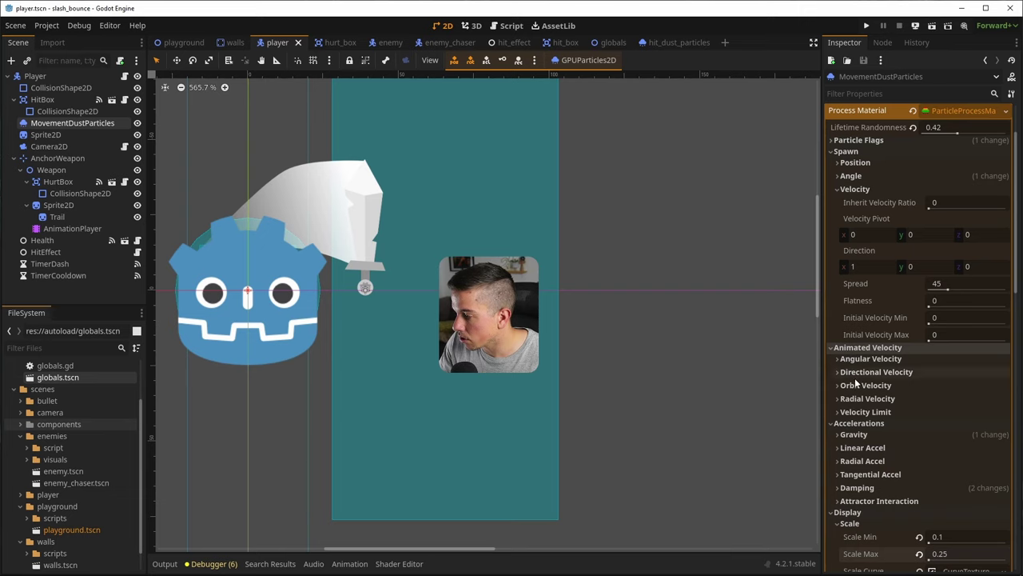
click(854, 359)
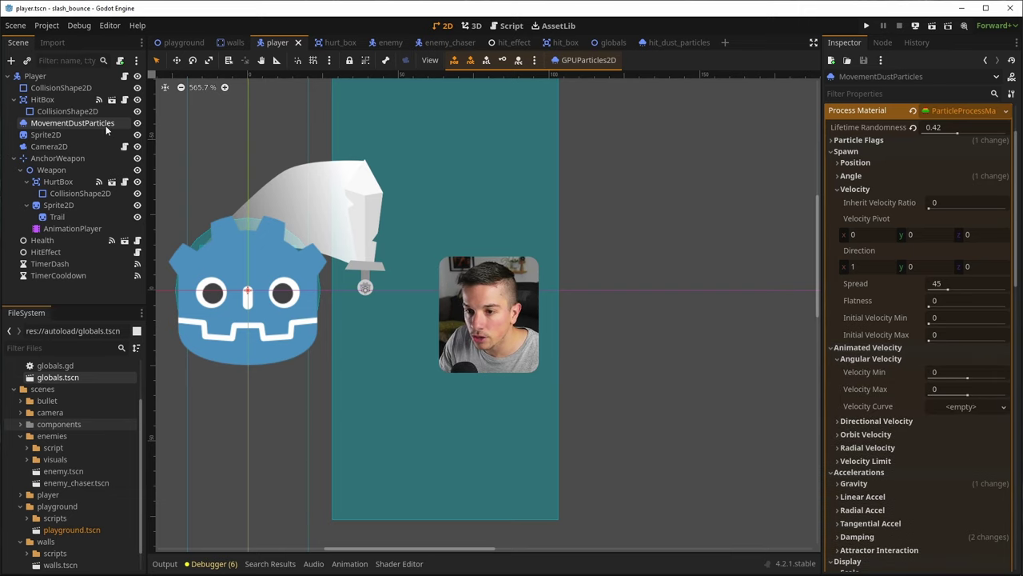
click(138, 135)
scroll(183, 290, up, 4)
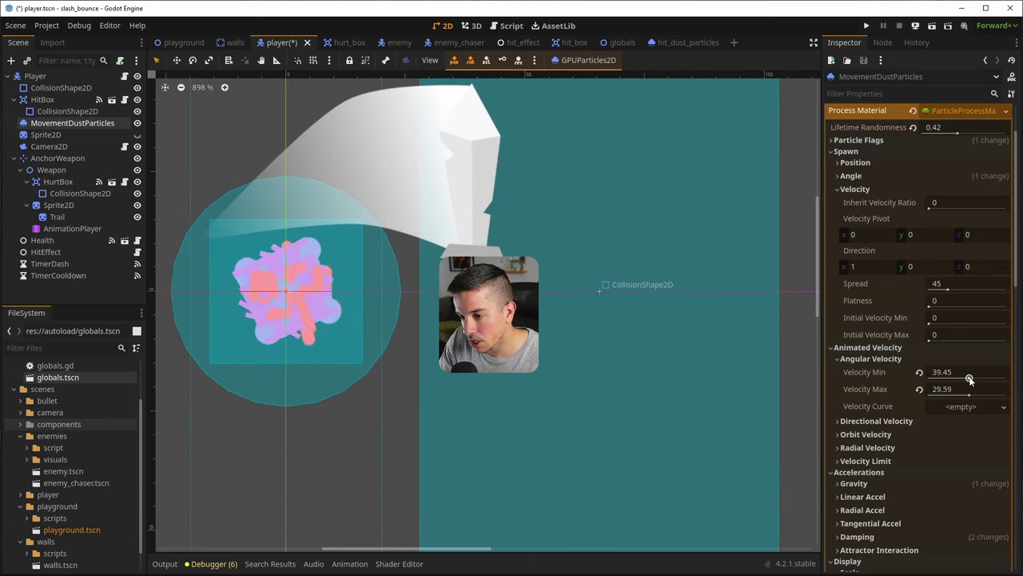
drag(970, 378, 973, 381)
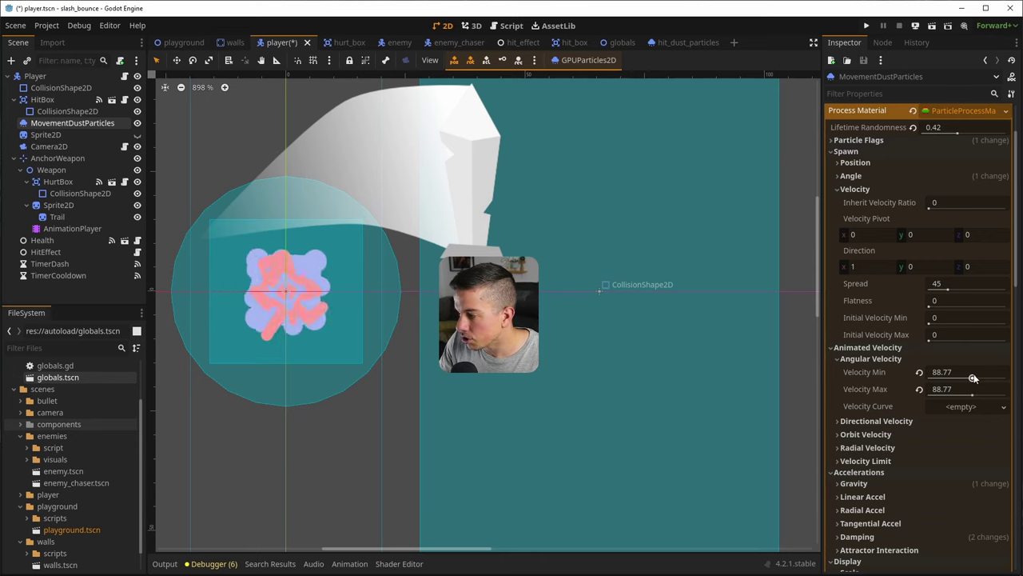
drag(973, 377, 982, 393)
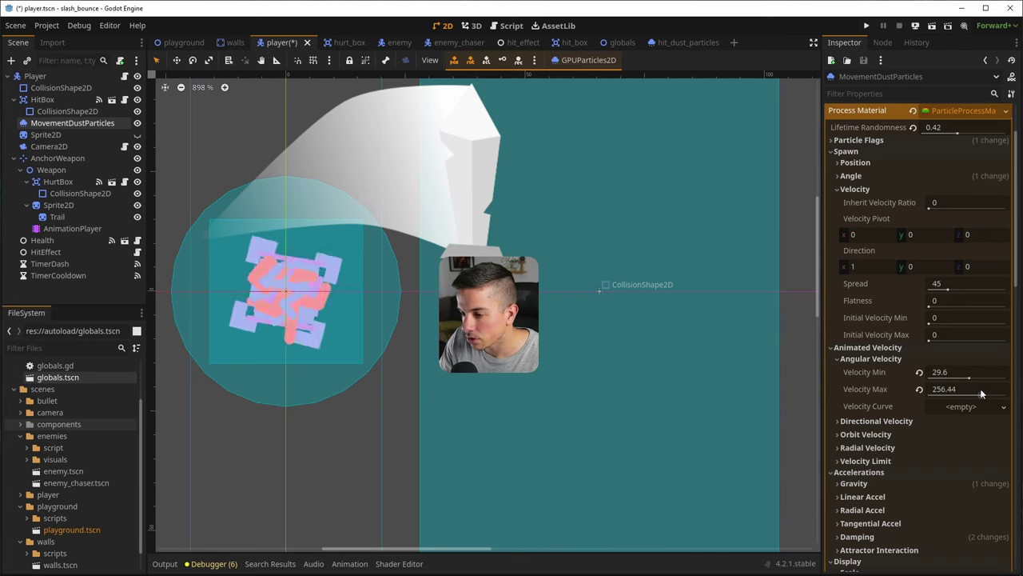
click(875, 359)
key(ctrl+s)
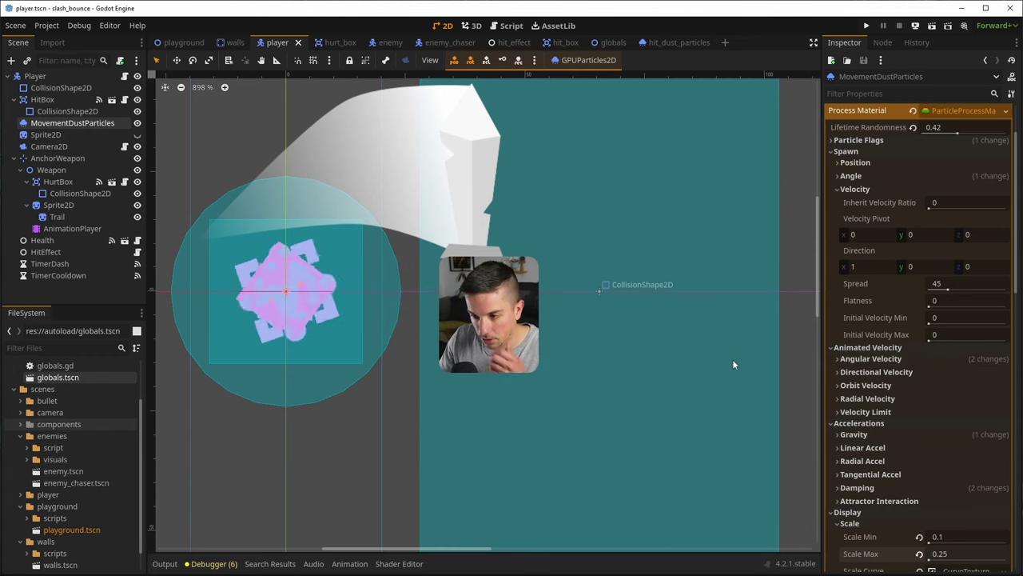
click(137, 135)
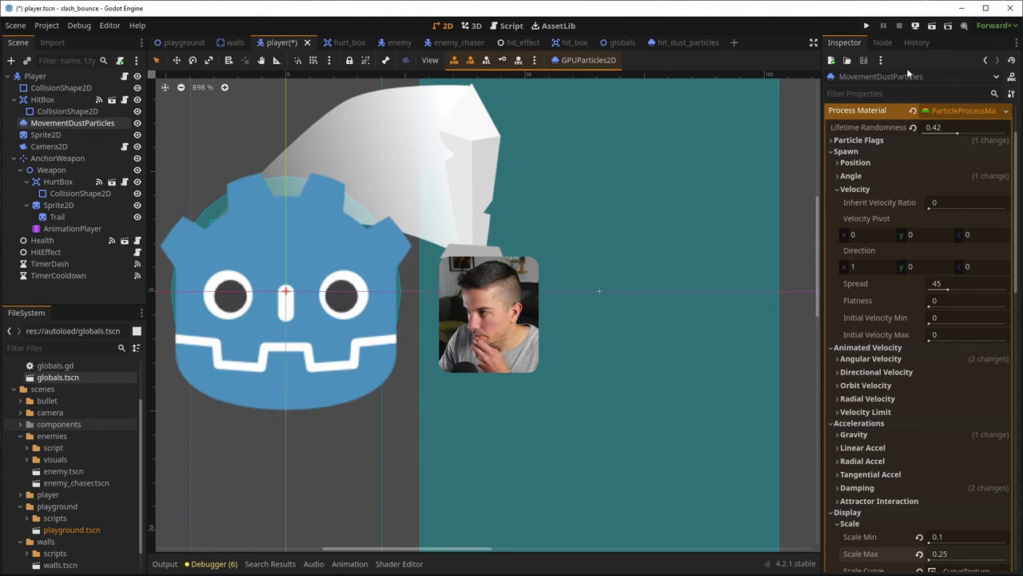
Change the dust particles' emission shape to Box with extents of 15 in both x and y
click(850, 163)
click(933, 240)
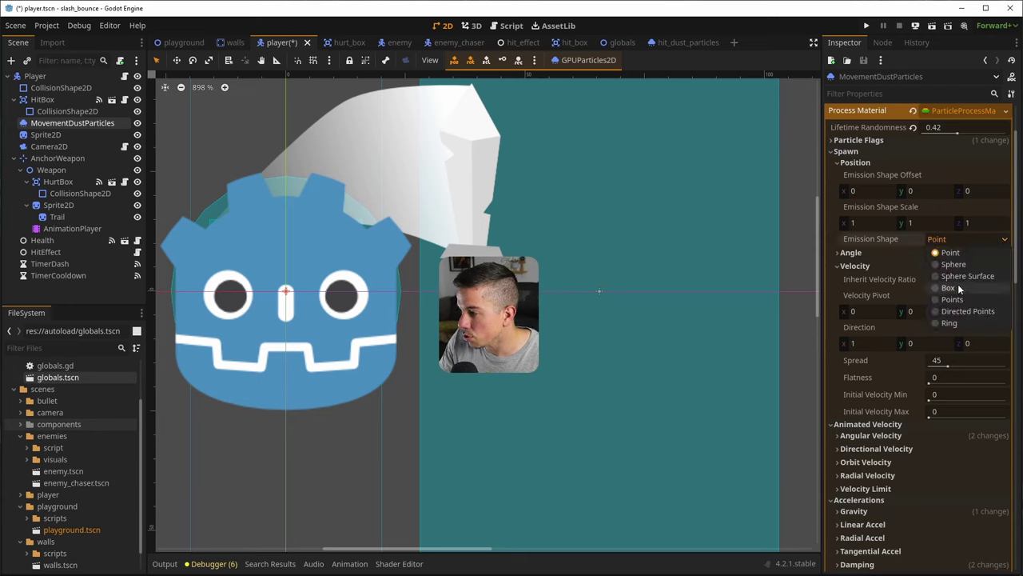
click(970, 345)
click(951, 239)
click(944, 307)
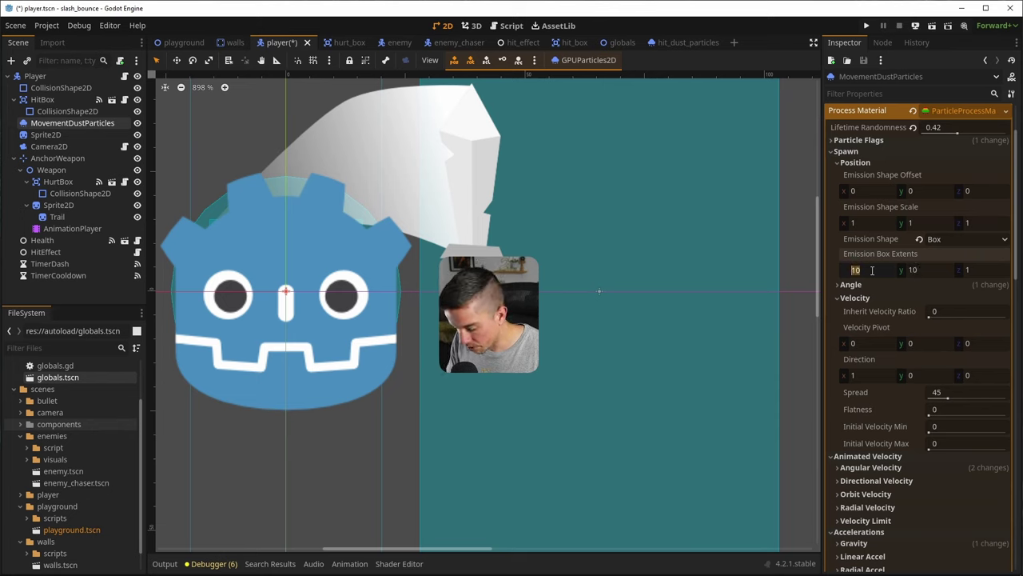
key(Tab)
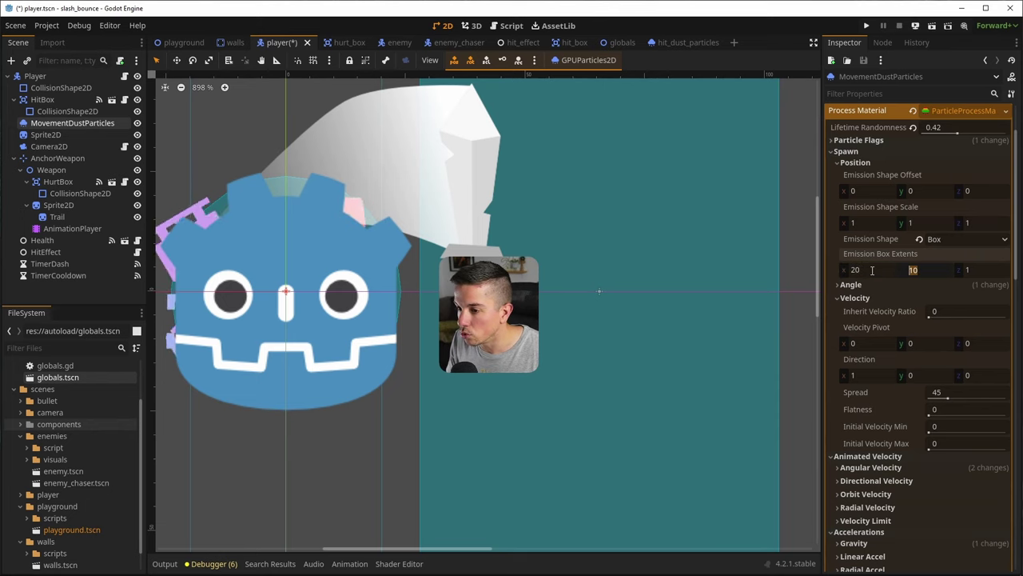
drag(878, 272, 855, 273)
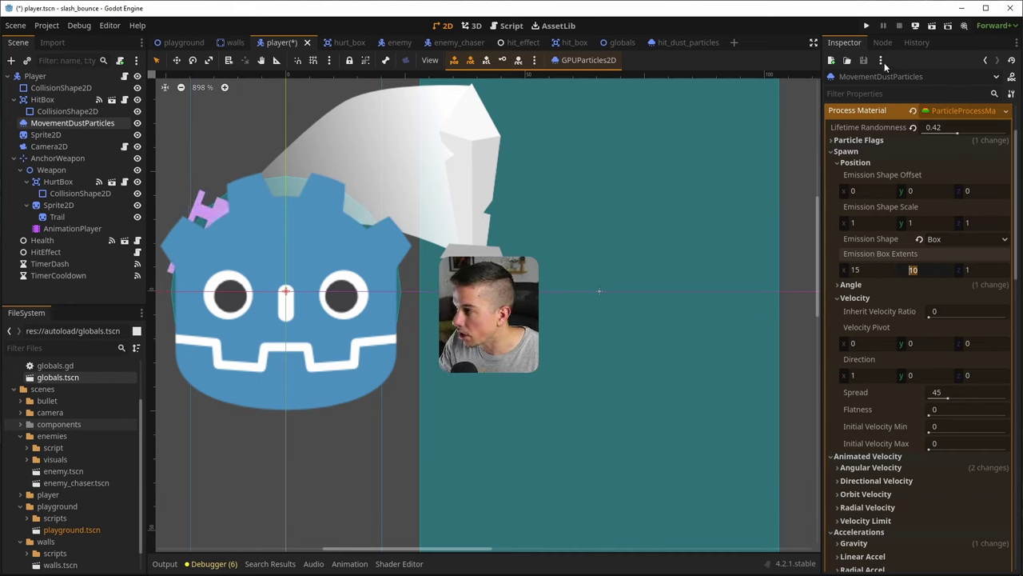
text(15)
key(Return)
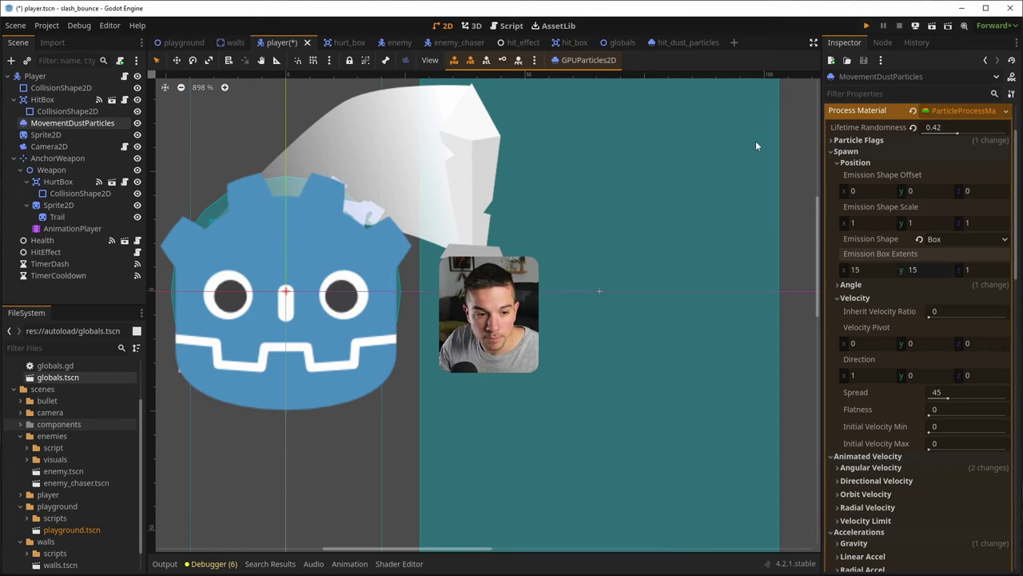
Run the game maximized, move and slash around the corridor to check the player's icon trail, and close the game
click(867, 26)
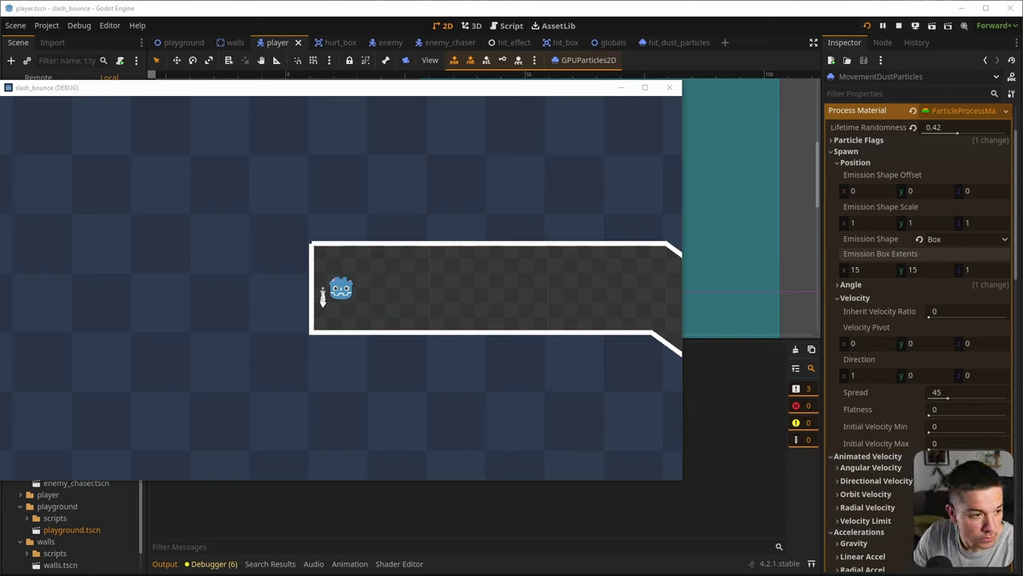
key(d)
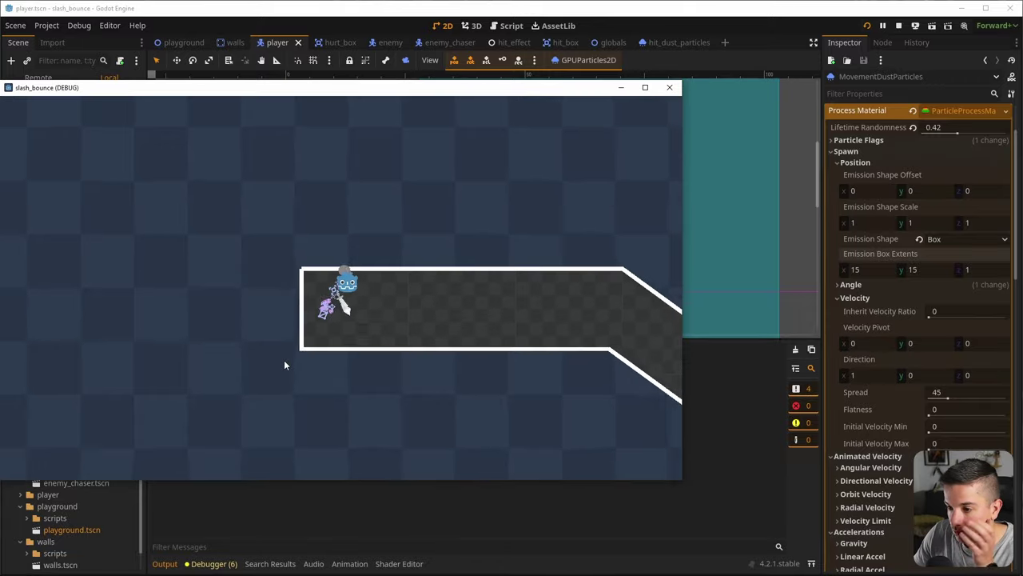
double_click(354, 88)
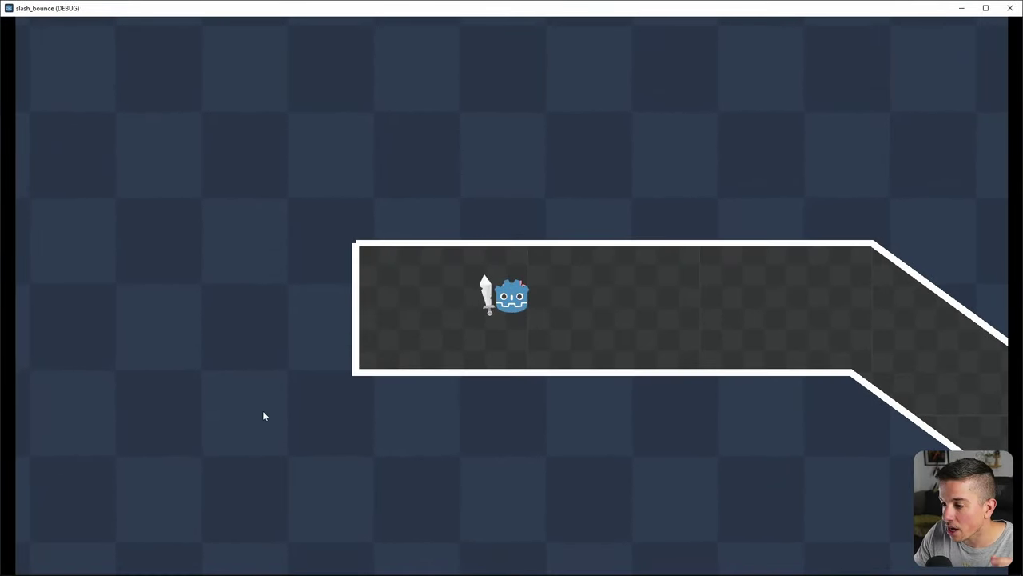
click(279, 240)
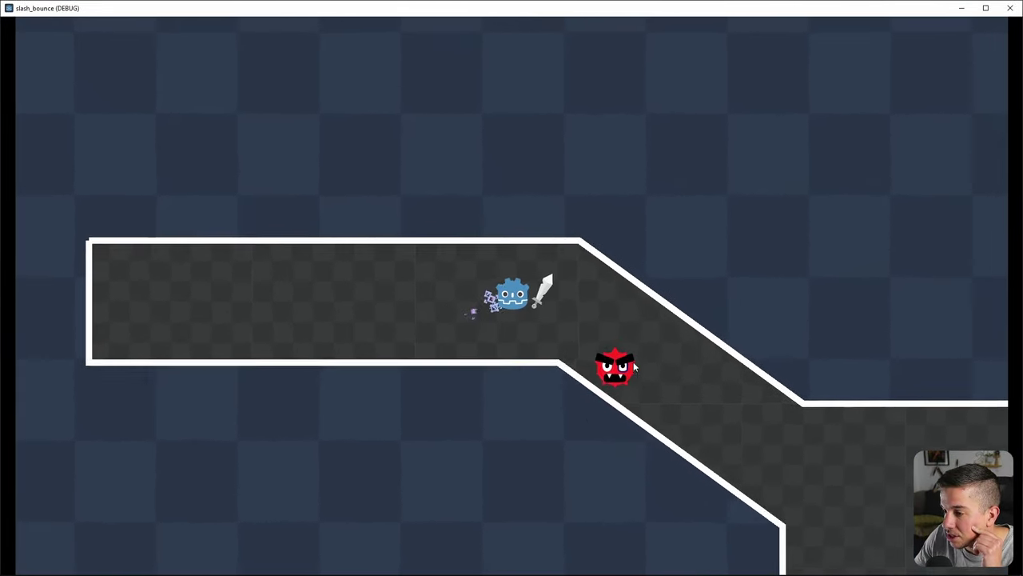
click(613, 364)
key(a)
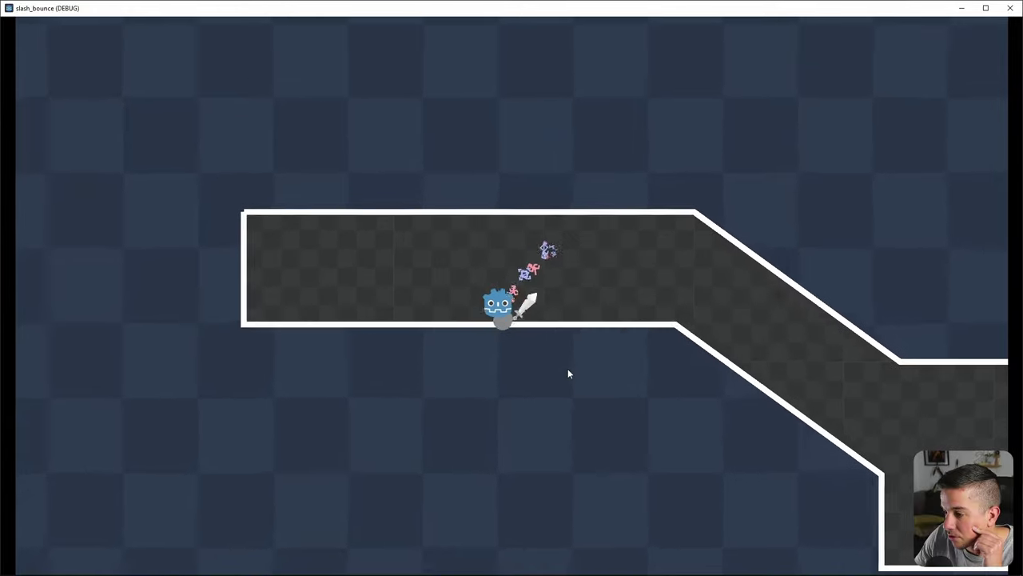
click(480, 329)
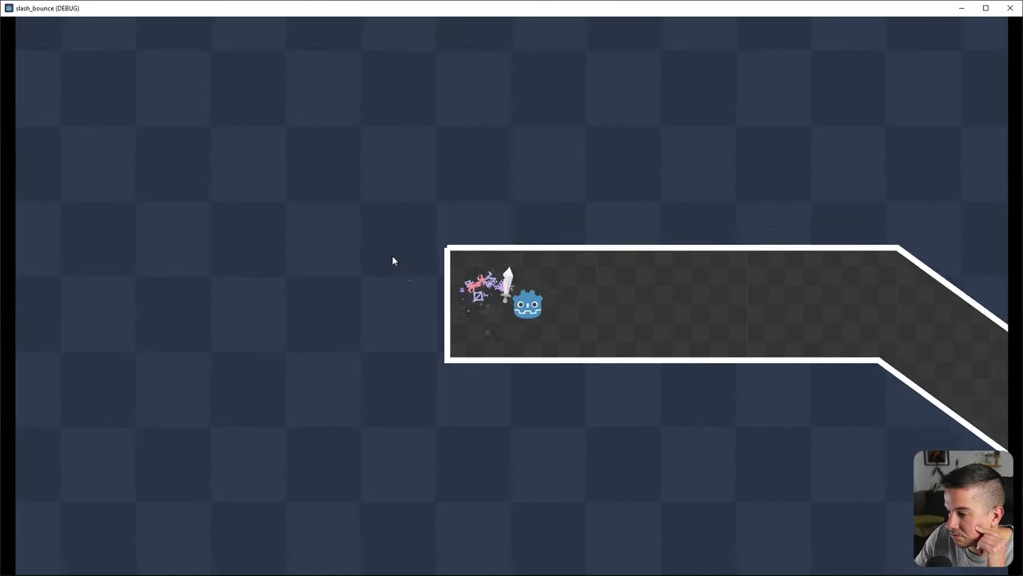
click(475, 234)
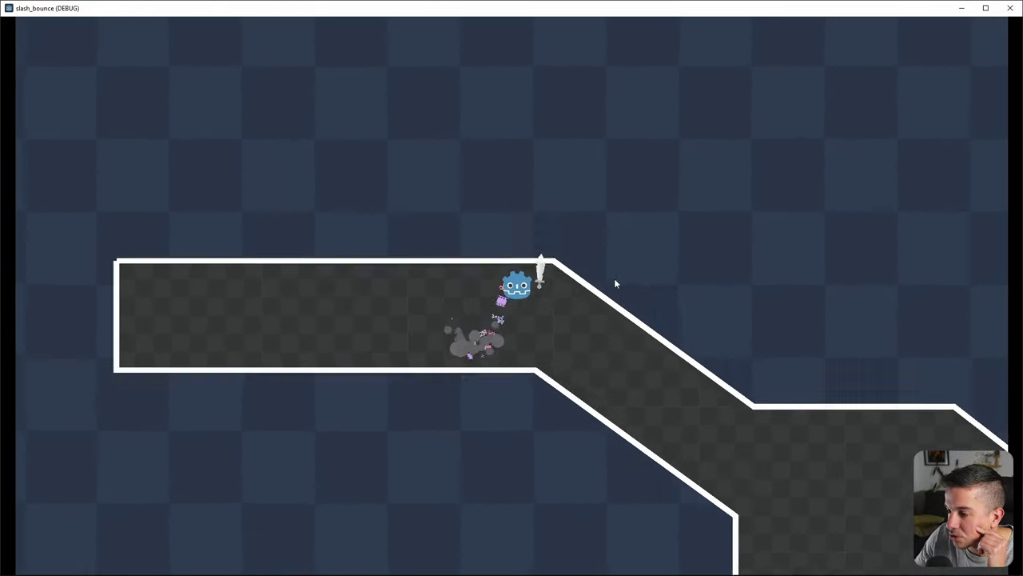
click(577, 251)
click(563, 274)
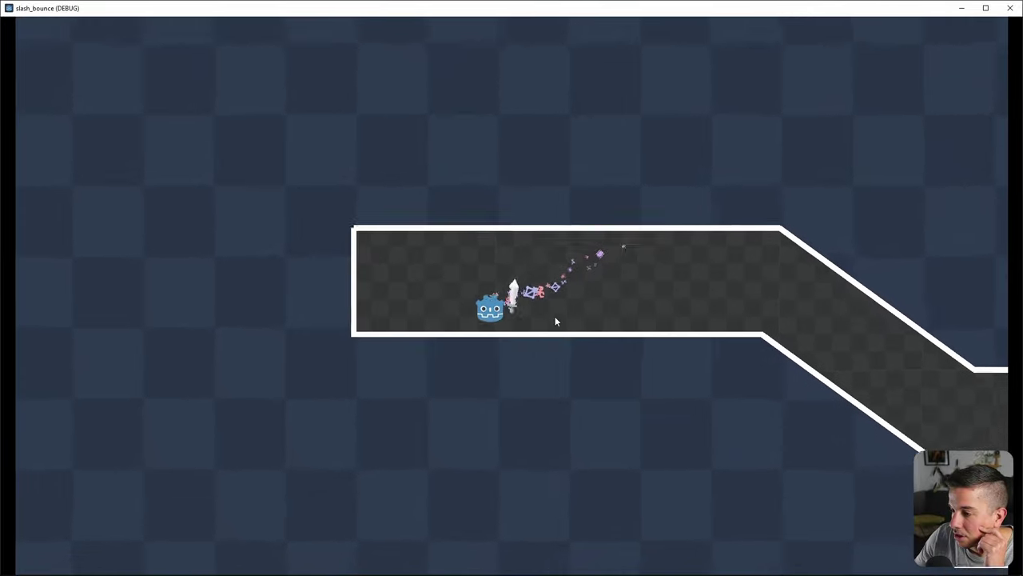
click(421, 294)
click(504, 242)
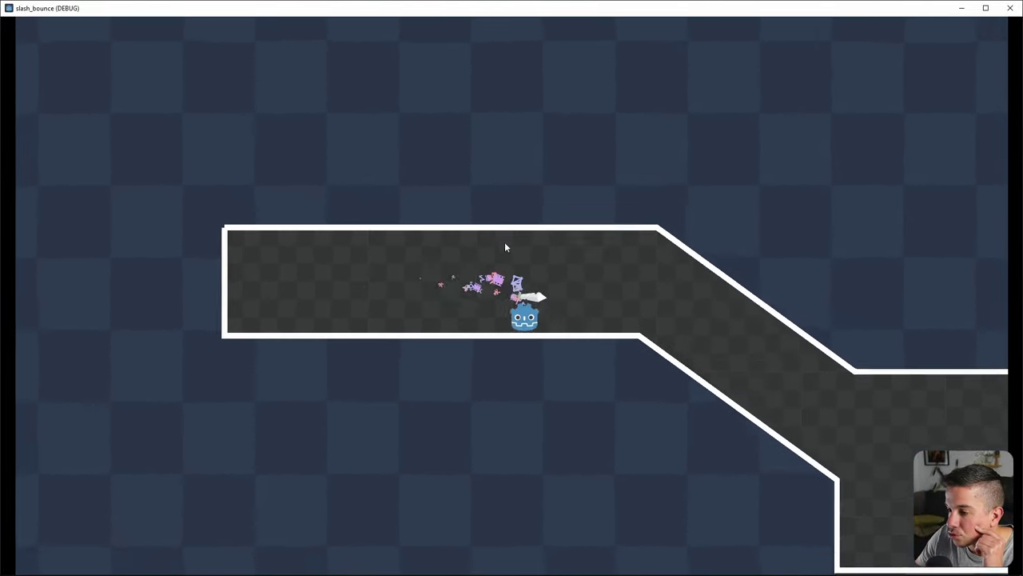
click(569, 331)
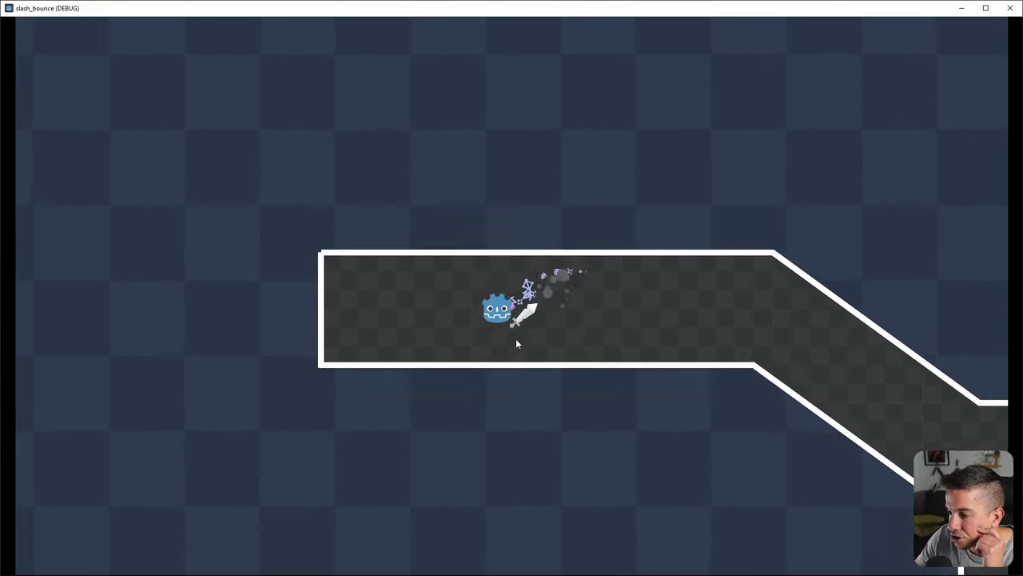
click(442, 300)
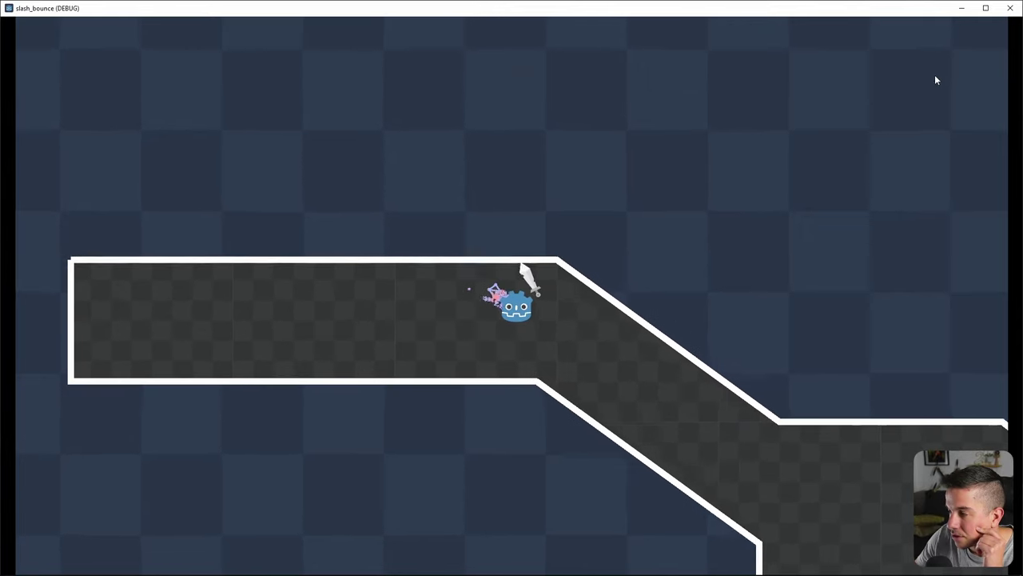
click(1011, 8)
In the hit_dust_particles scene, set the HitDustParticles node's particle amount to 24
click(669, 43)
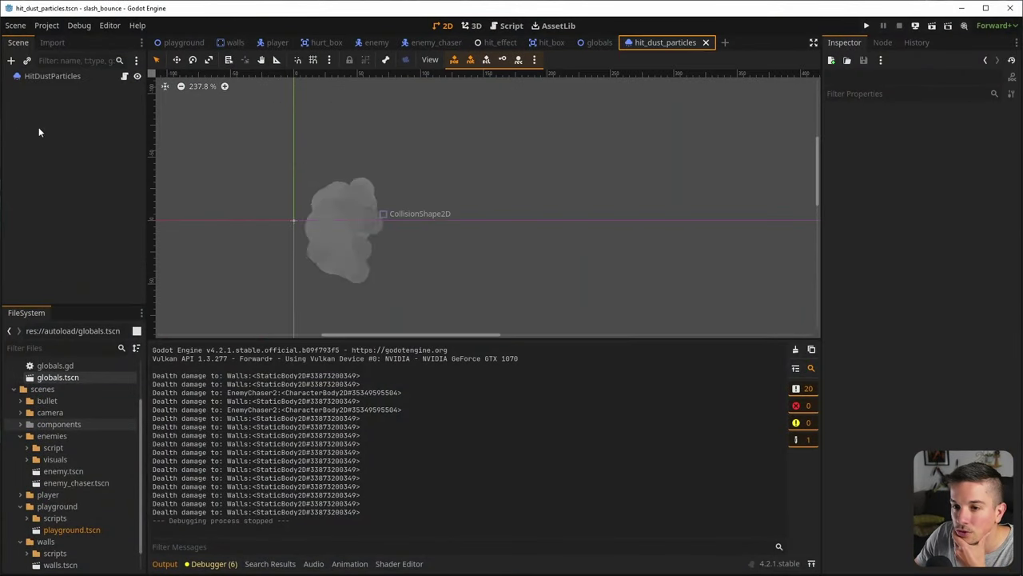
click(61, 75)
scroll(927, 201, up, 2)
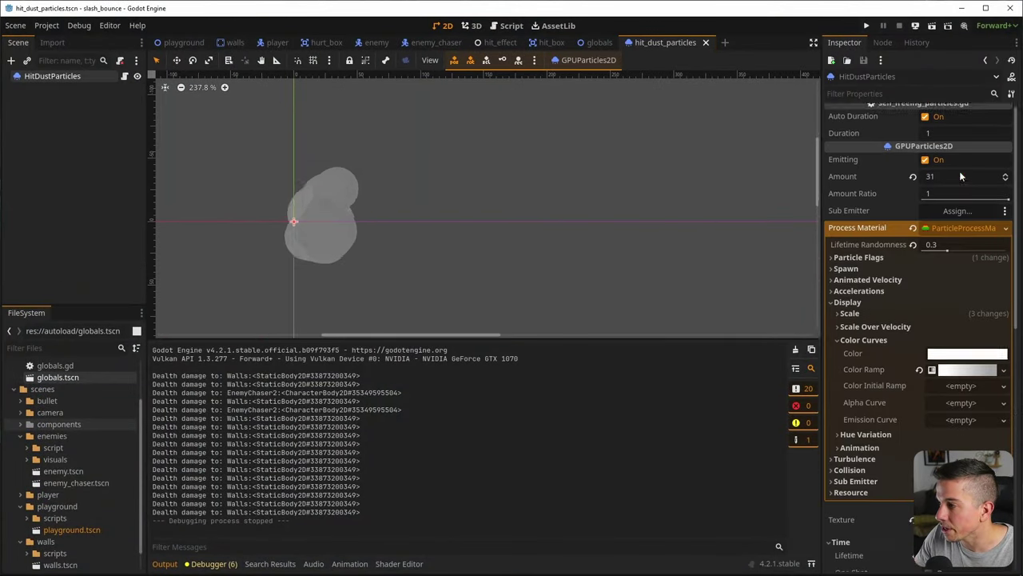
click(925, 165)
click(928, 165)
click(949, 182)
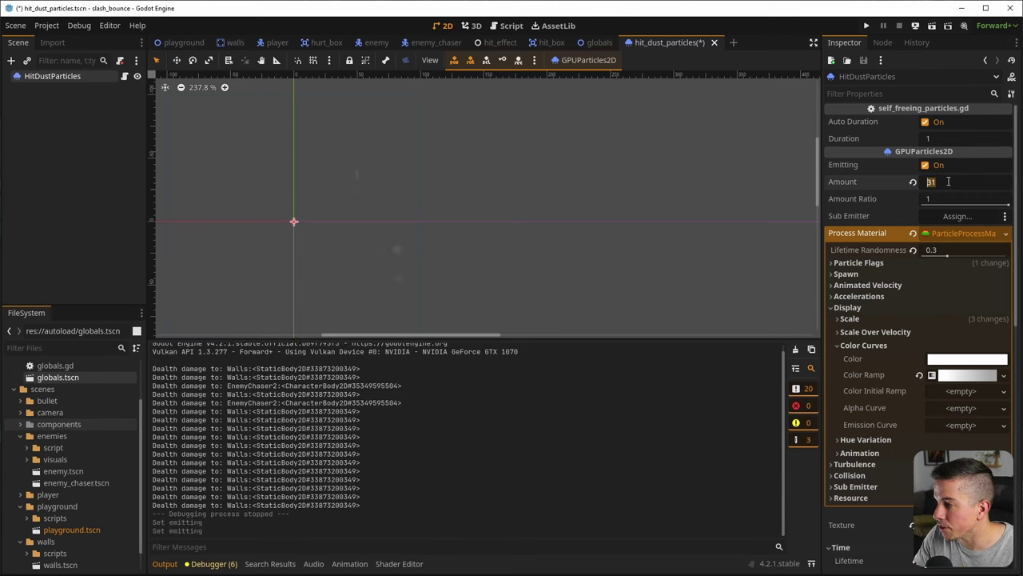
text(2)
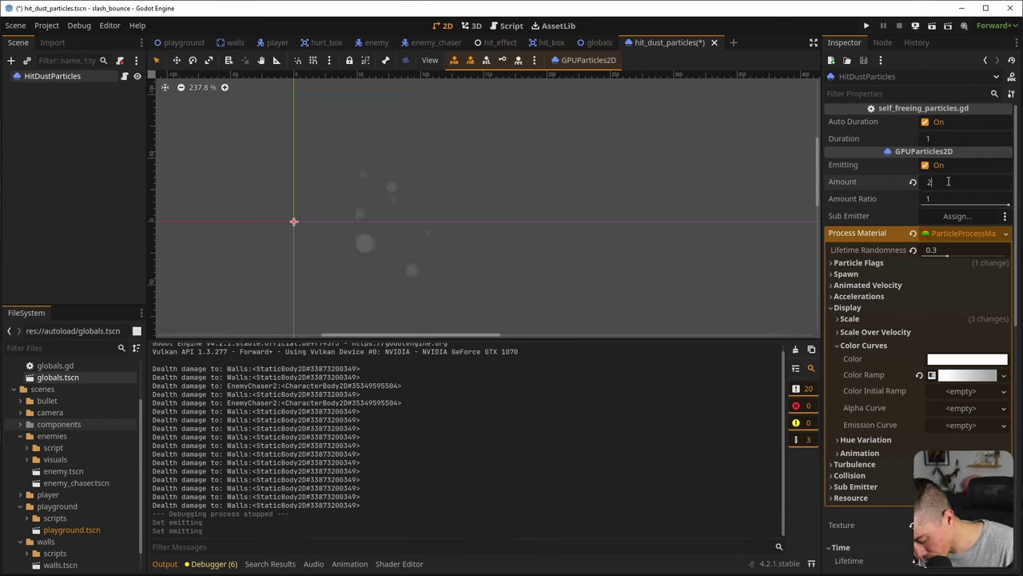
text(4)
key(Return)
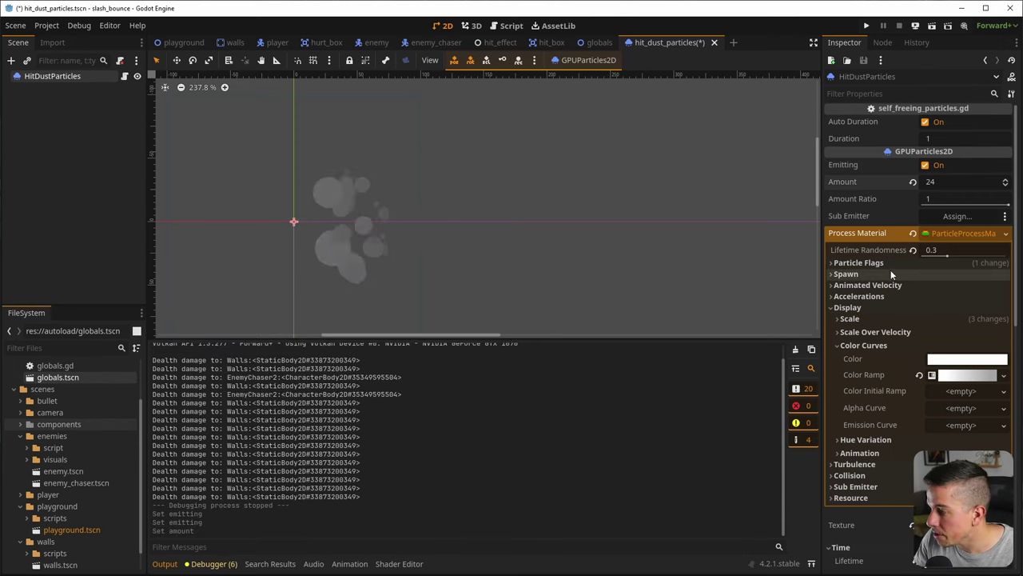
Set the hit dust particles' scale to 0.05 minimum and 0.16 maximum, and save the scene
click(850, 318)
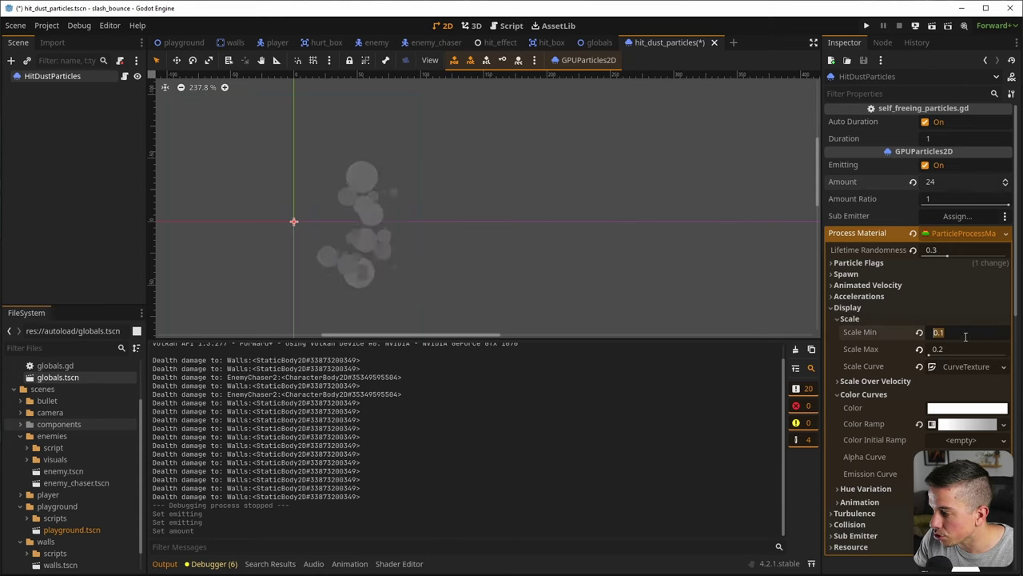
click(968, 331)
text(0.05)
key(Return)
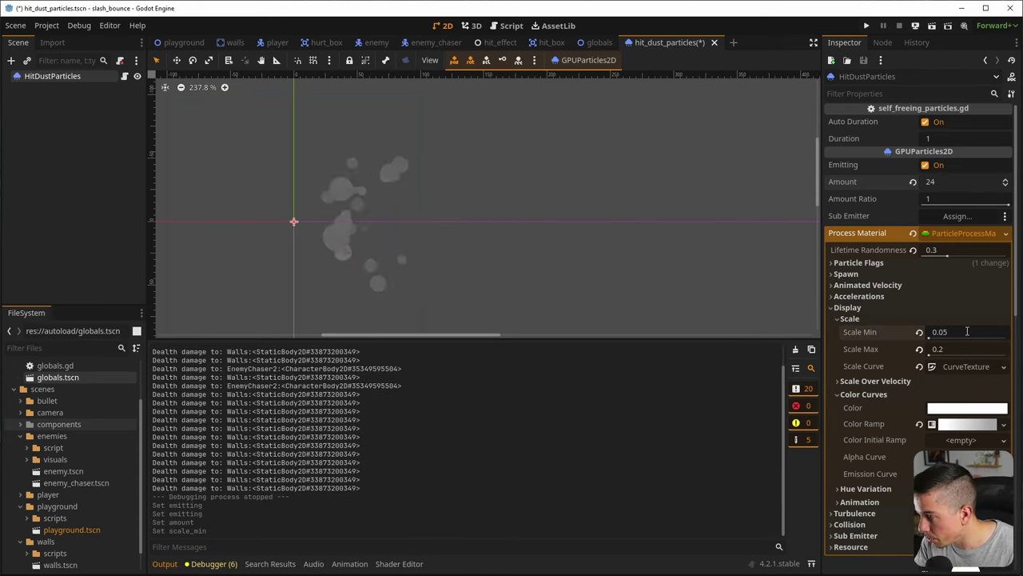
click(955, 350)
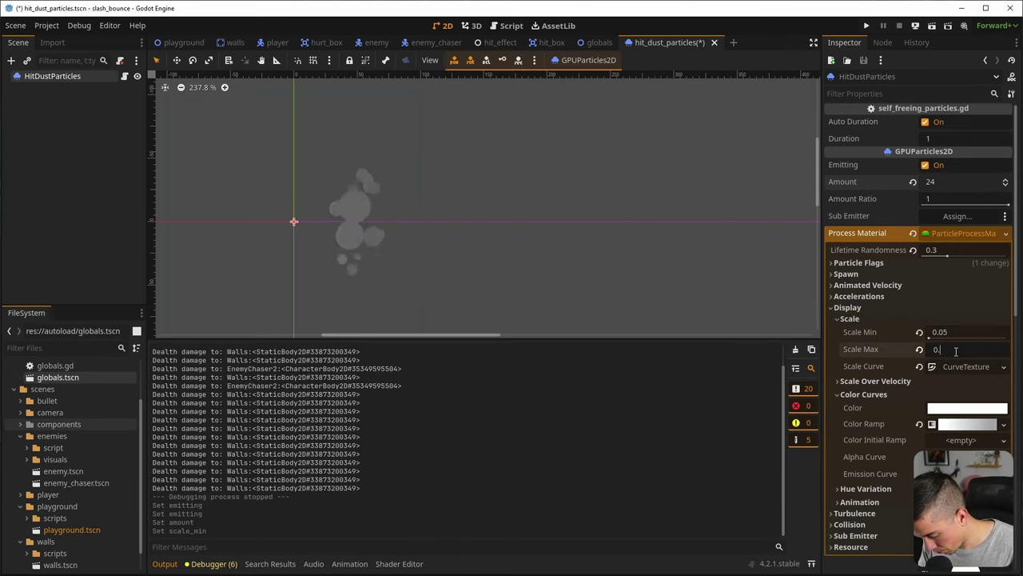
text(0.16)
key(Return)
key(ctrl+s)
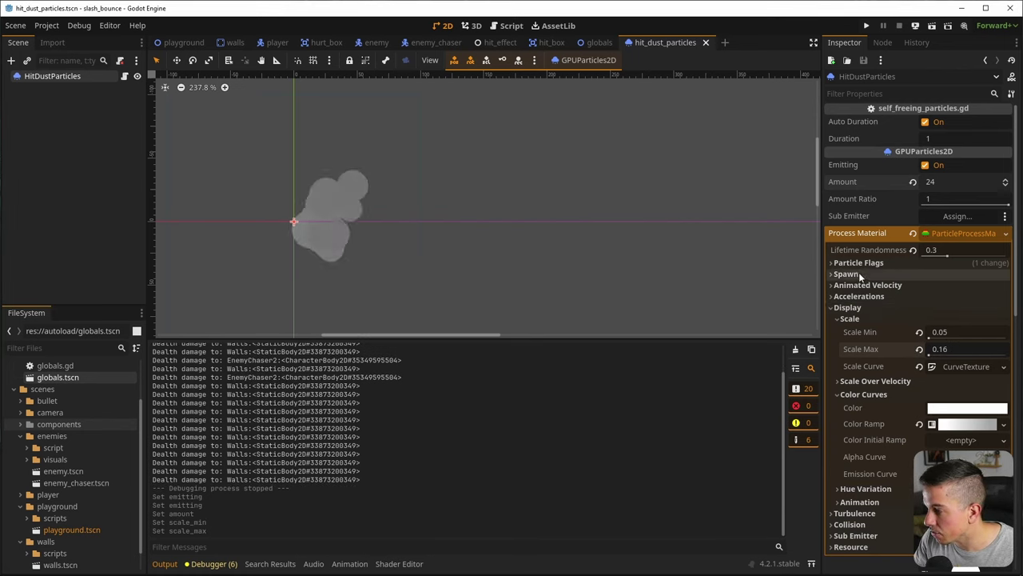
Set the hit dust particles' lifetime to 0.4 s and save the scene
click(848, 319)
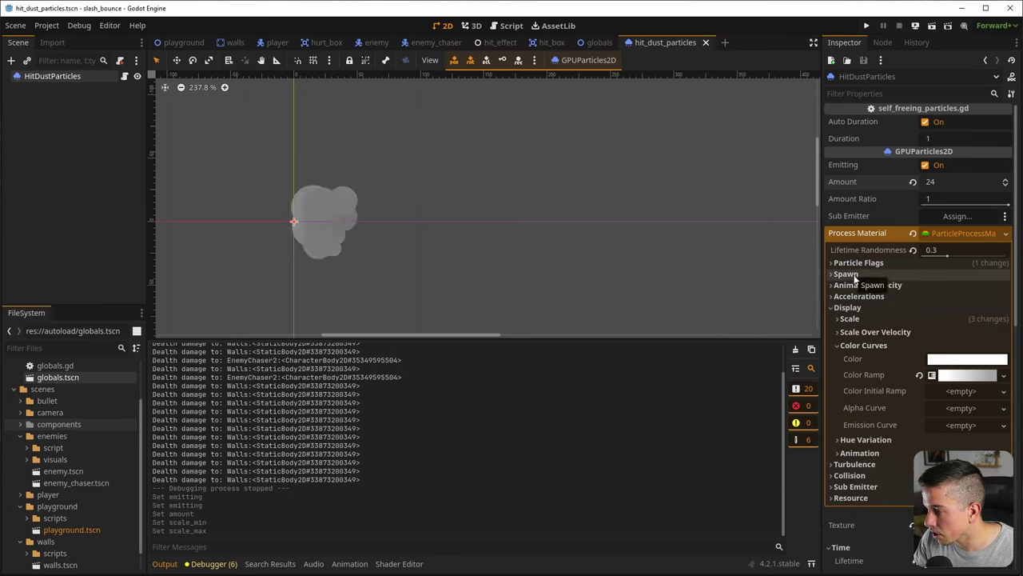
scroll(857, 327, down, 3)
click(956, 328)
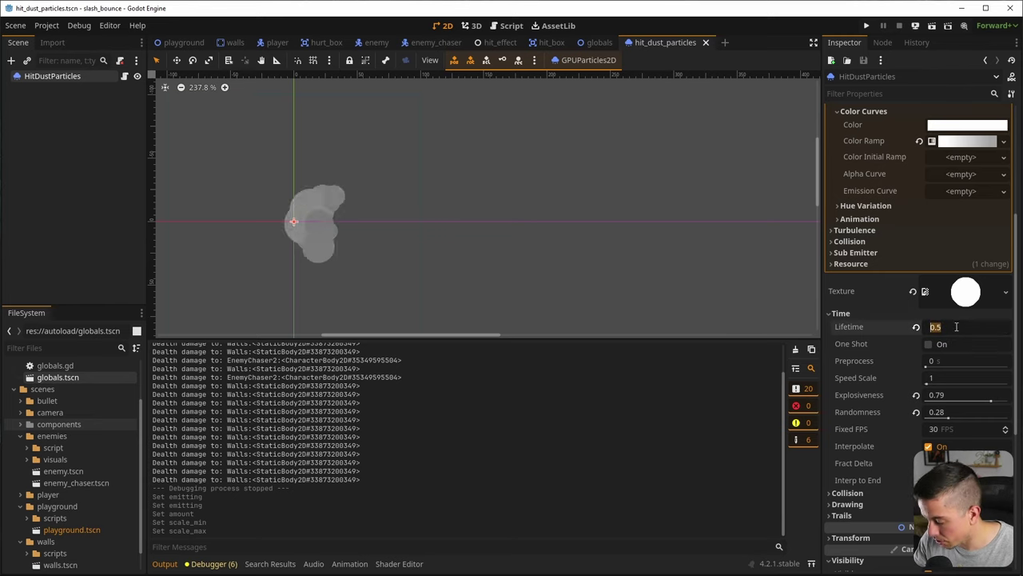
text(0.4)
key(Return)
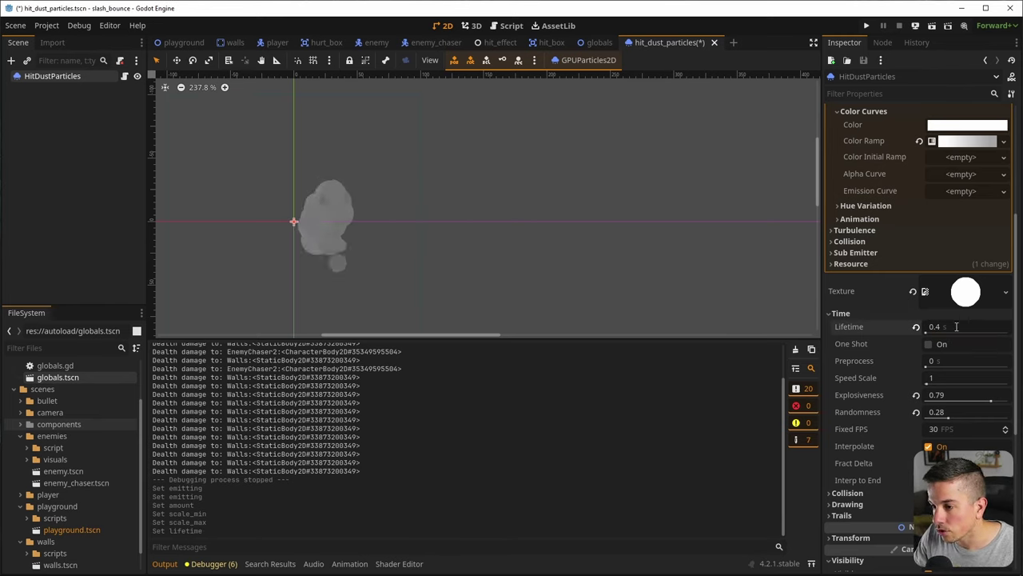
key(ctrl+s)
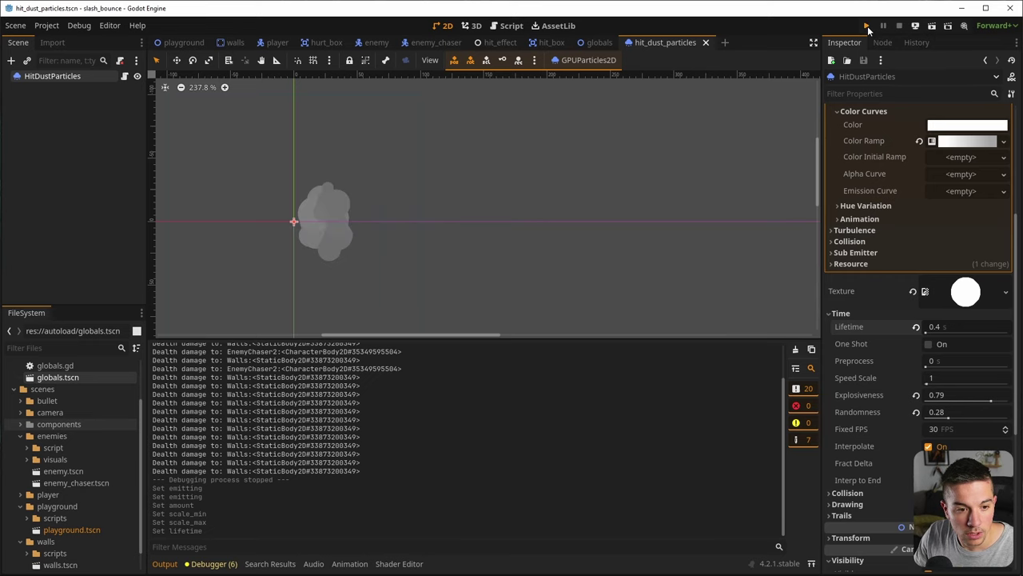
Run the game maximized, slash against walls and enemies to check the hit dust, and close the game
click(866, 26)
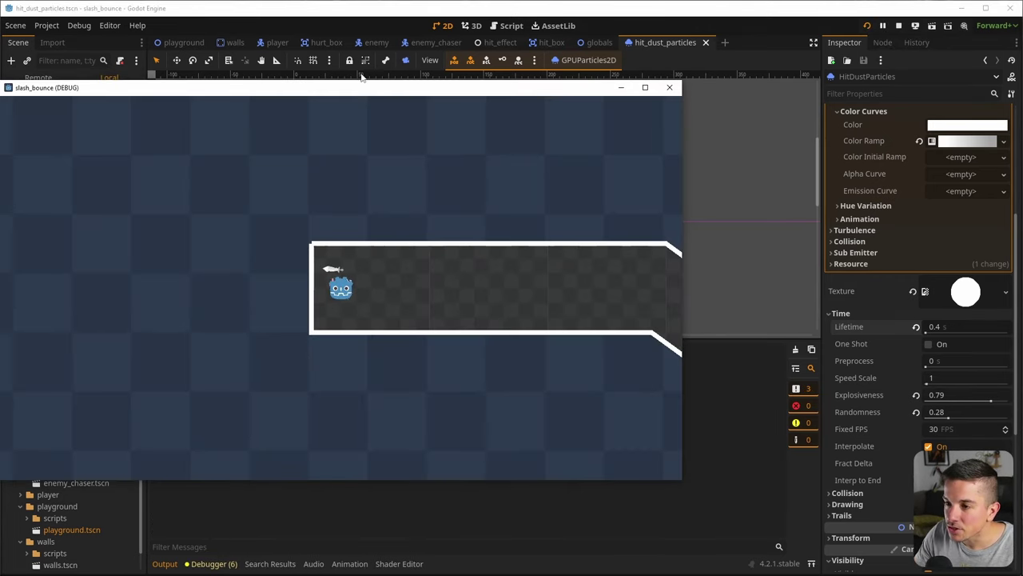
drag(361, 90, 392, 100)
double_click(393, 101)
click(348, 398)
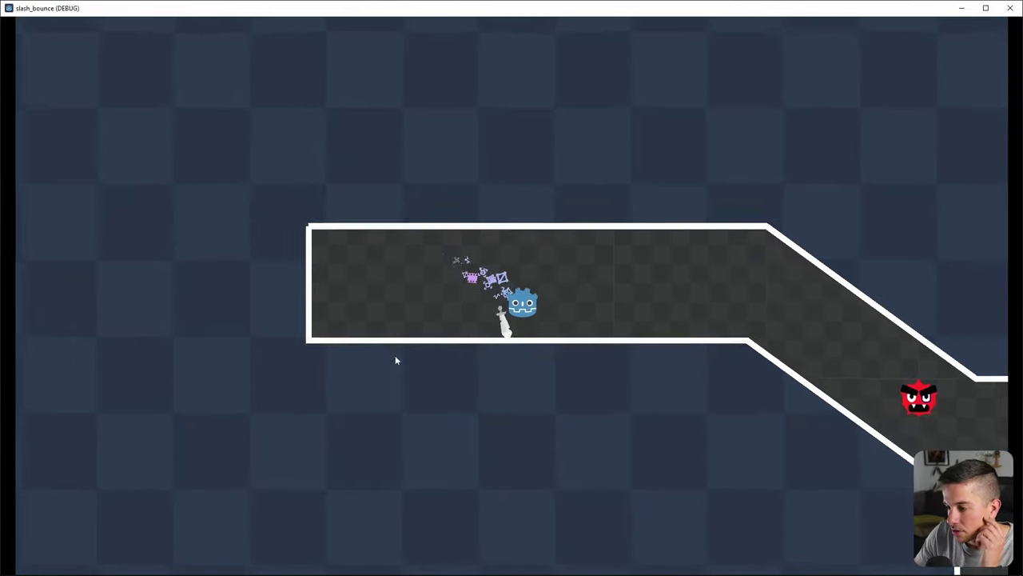
click(570, 372)
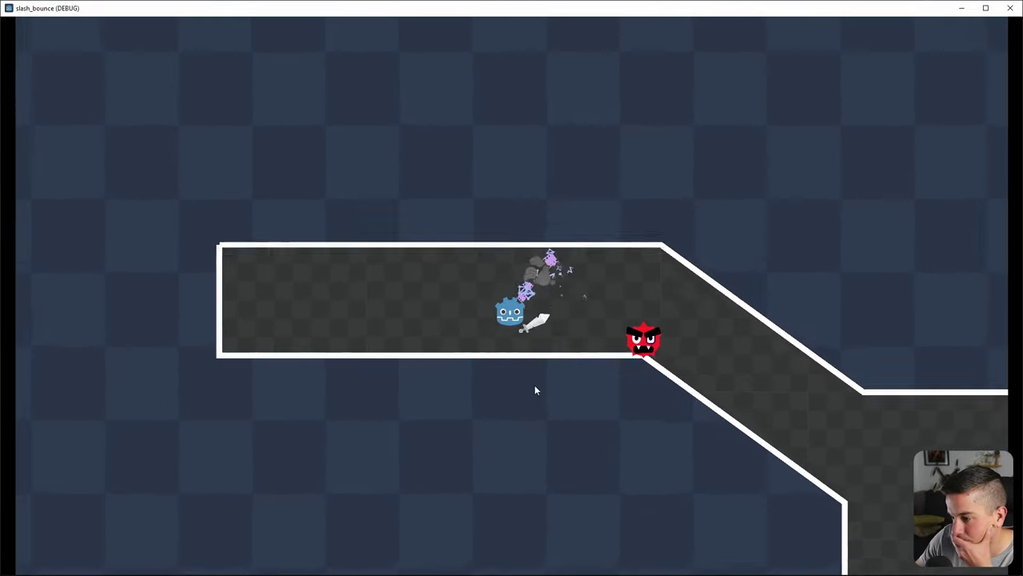
click(395, 380)
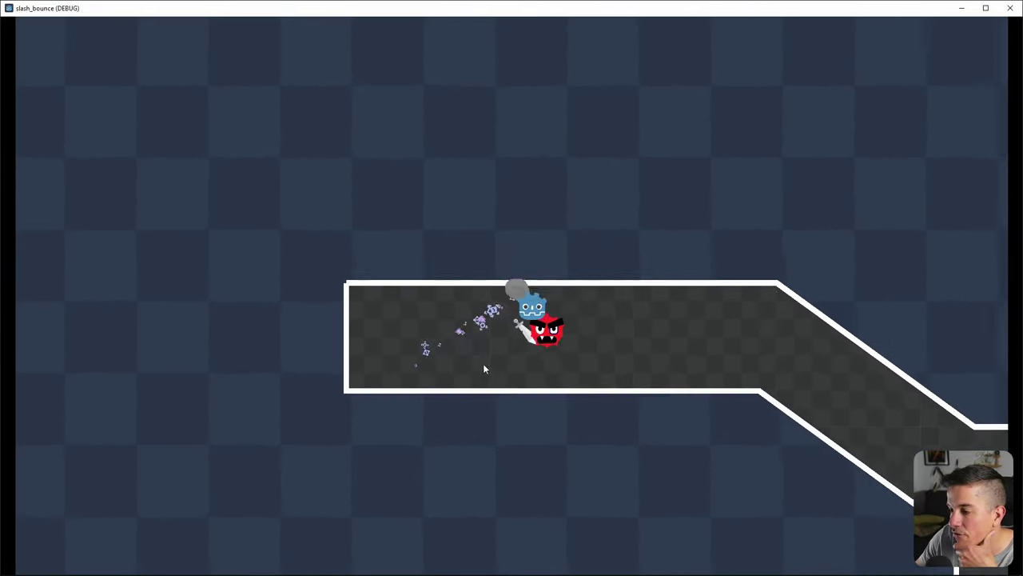
click(565, 368)
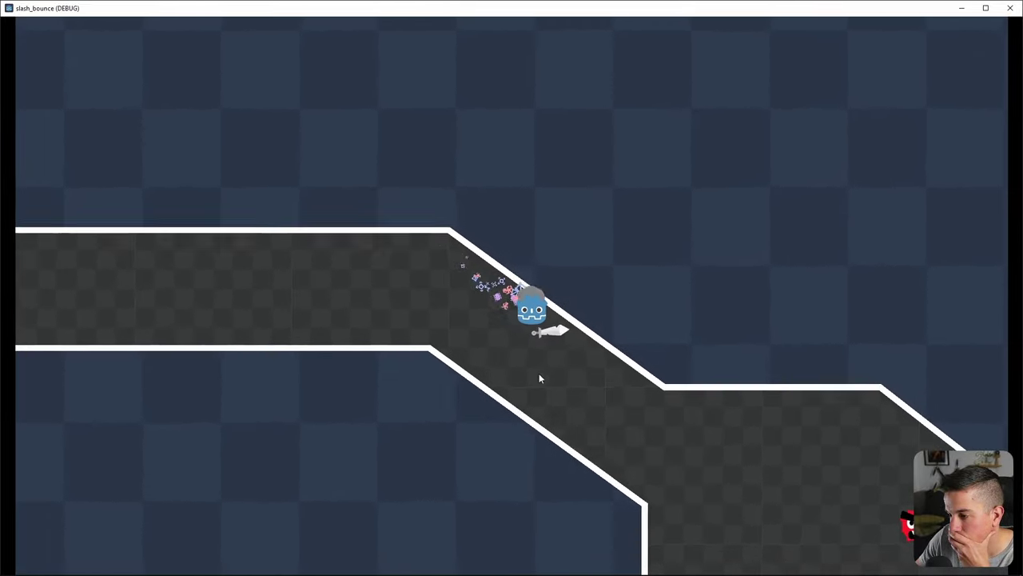
click(475, 340)
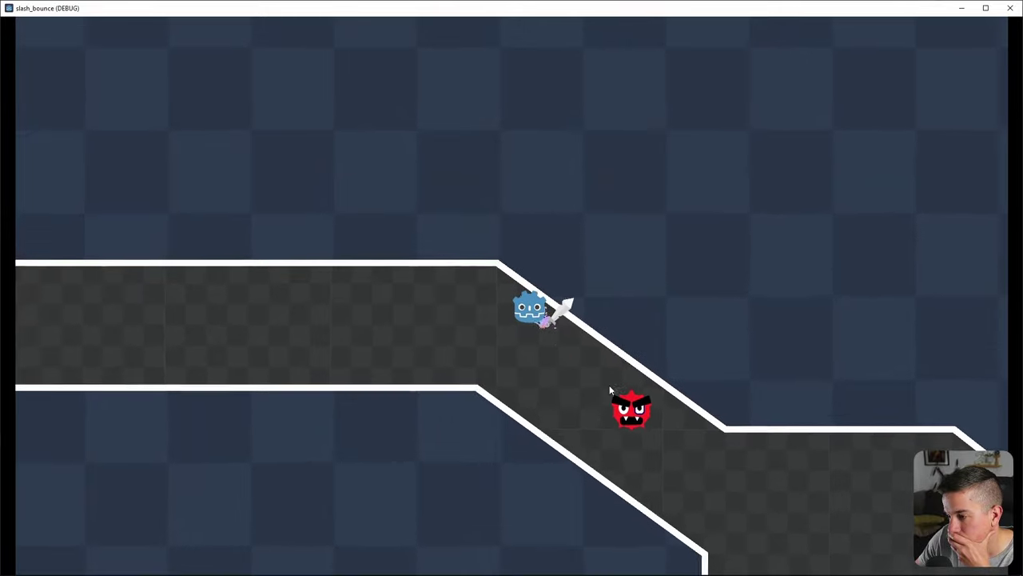
click(418, 213)
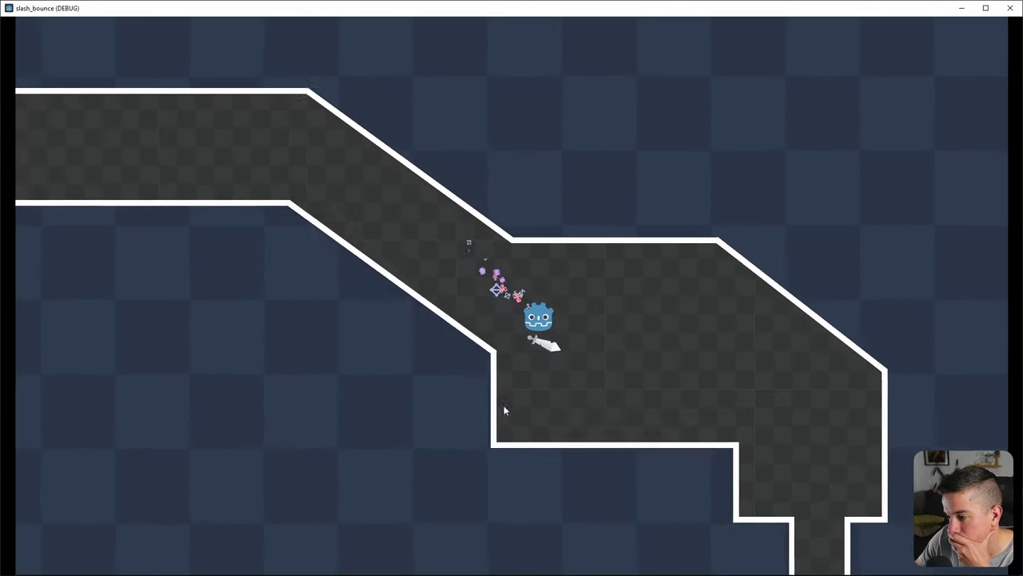
click(462, 409)
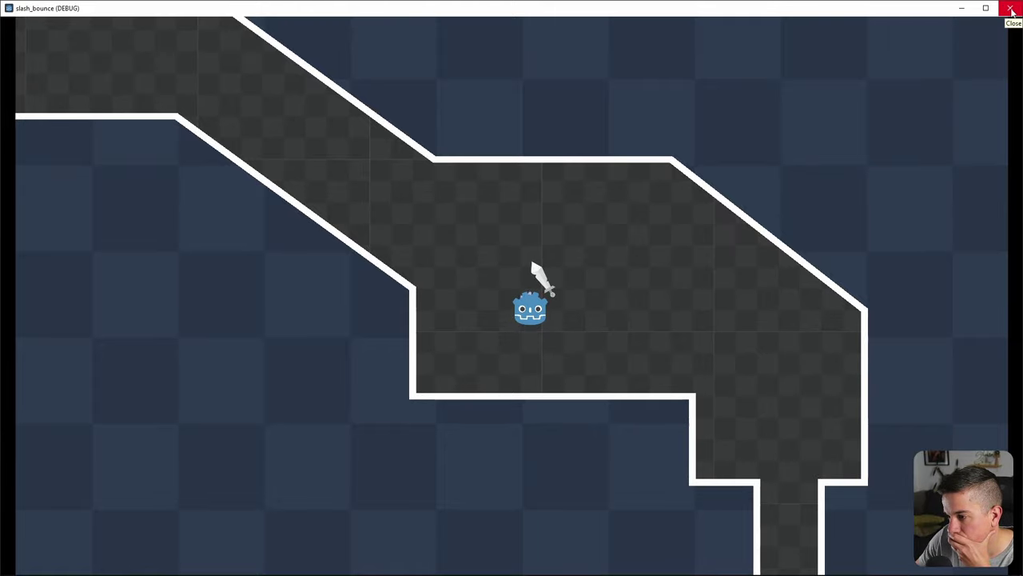
click(1011, 9)
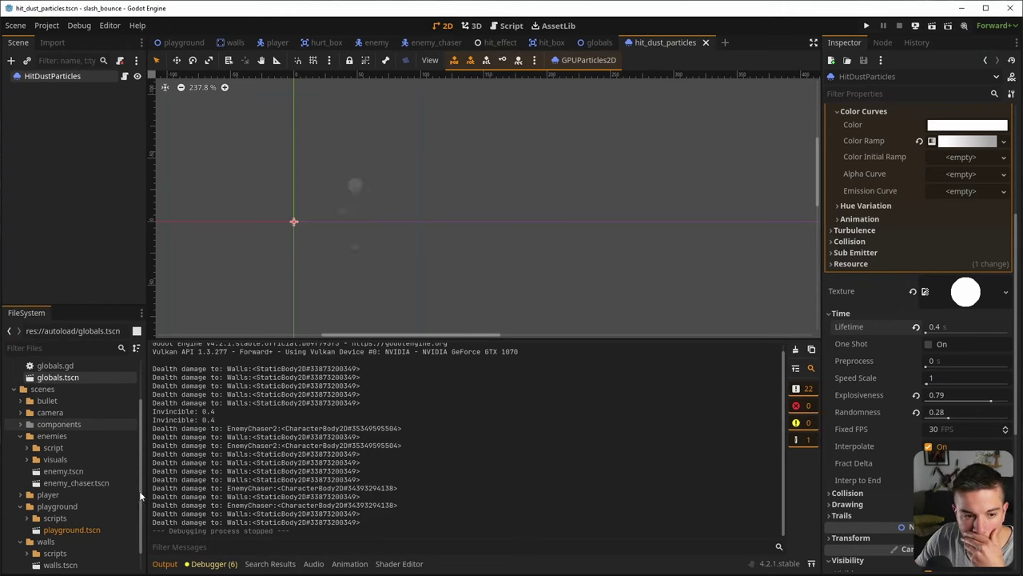
Lighten the HitDustParticles node's modulate color to the grey ababab and save the scene
click(156, 564)
click(74, 138)
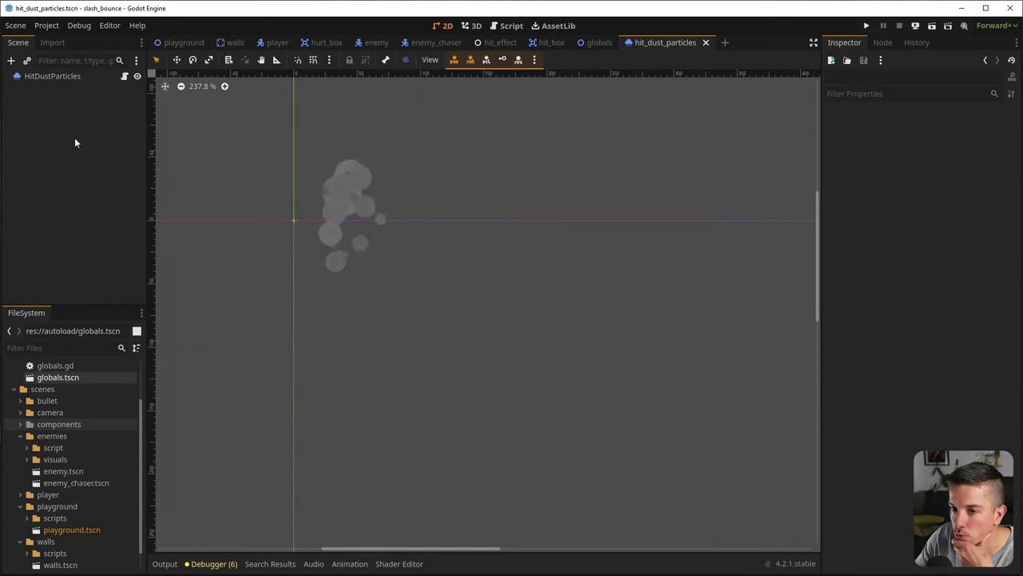
click(62, 81)
scroll(940, 384, up, 3)
click(961, 259)
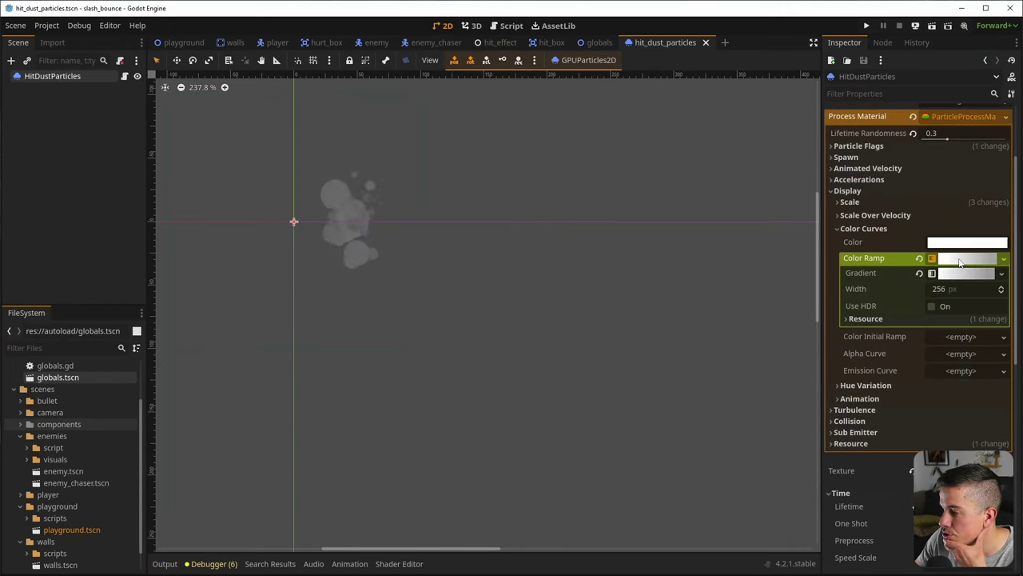
scroll(959, 319, down, 10)
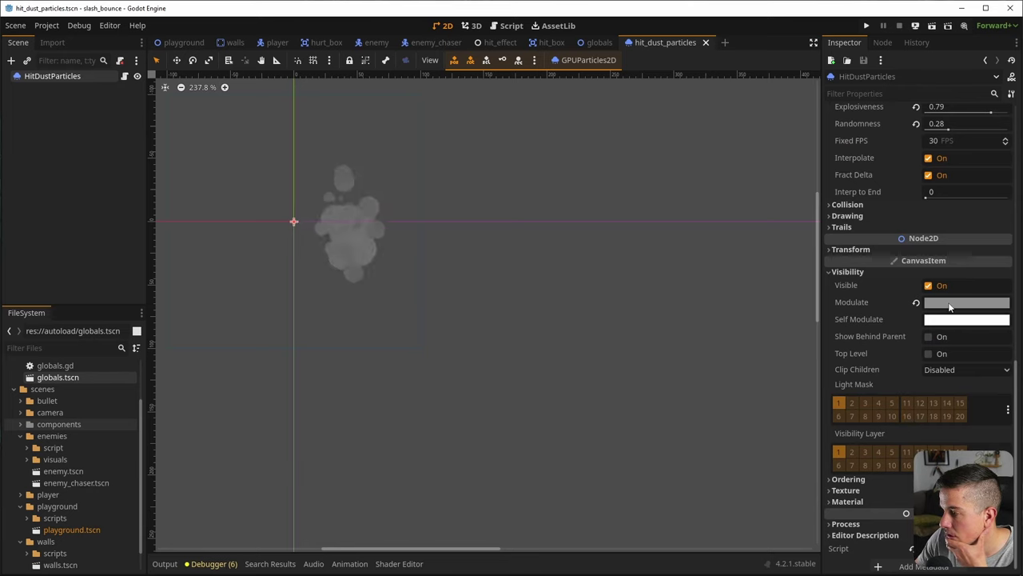
click(950, 307)
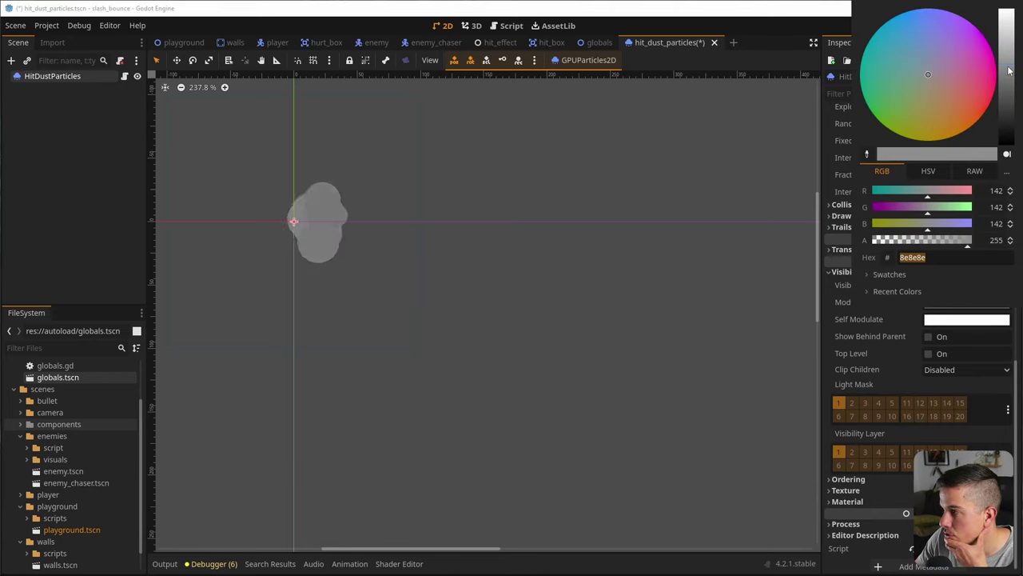
drag(1009, 70, 1009, 56)
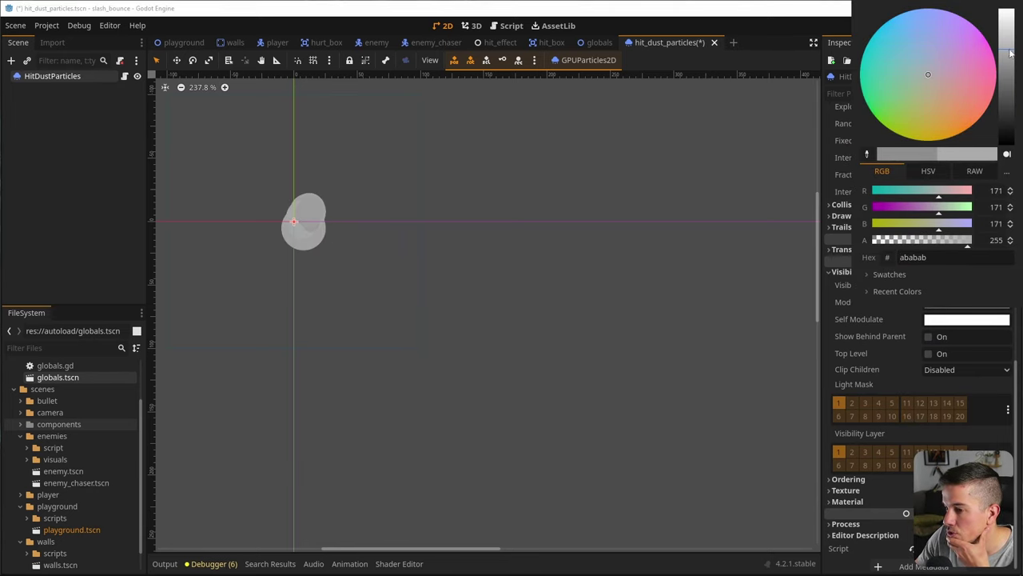
click(67, 200)
key(ctrl+s)
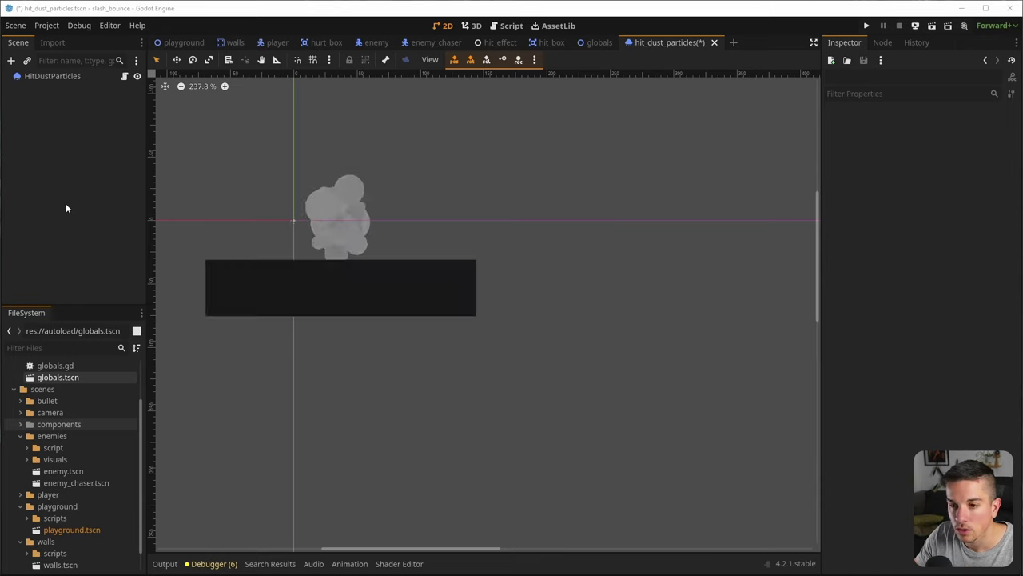
In the enemy scene, add a GPUParticles2D node as a child of the Enemy root
click(590, 45)
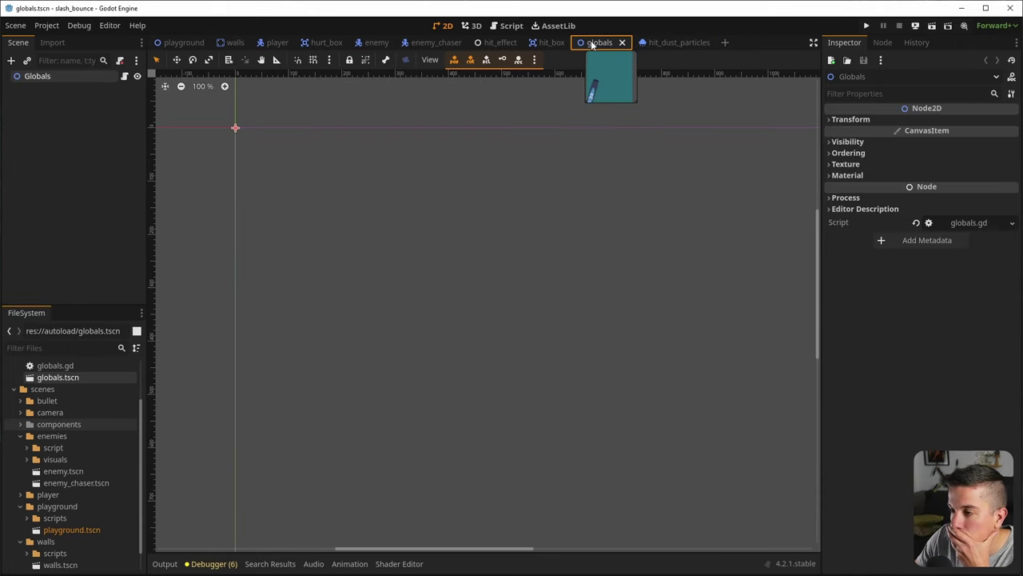
click(545, 45)
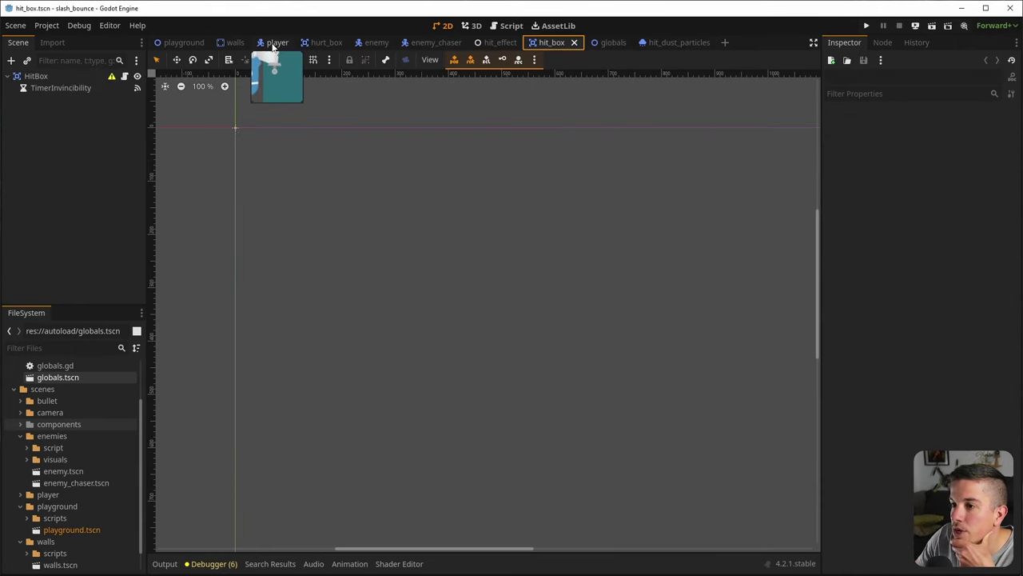
click(274, 44)
click(328, 44)
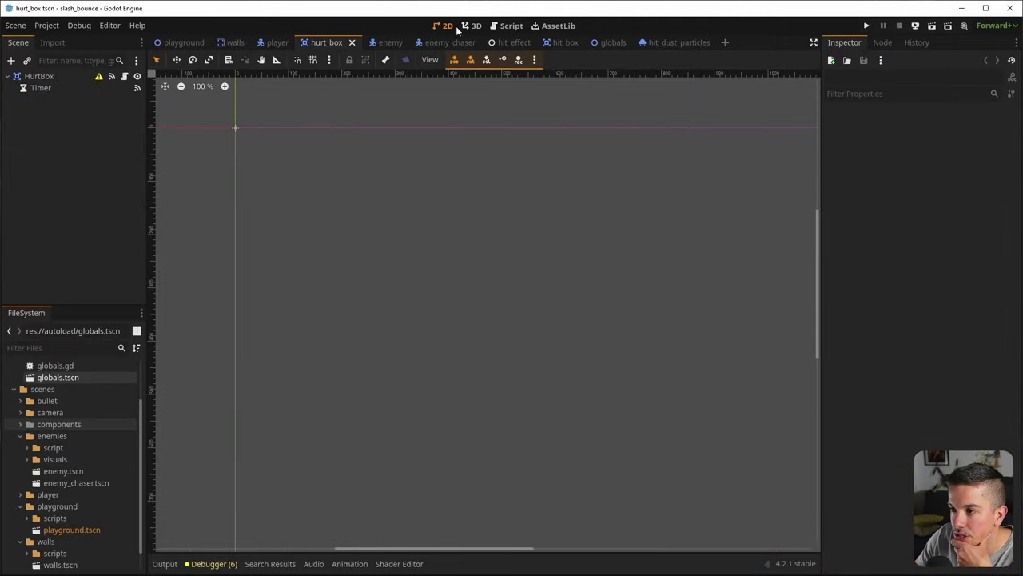
click(388, 43)
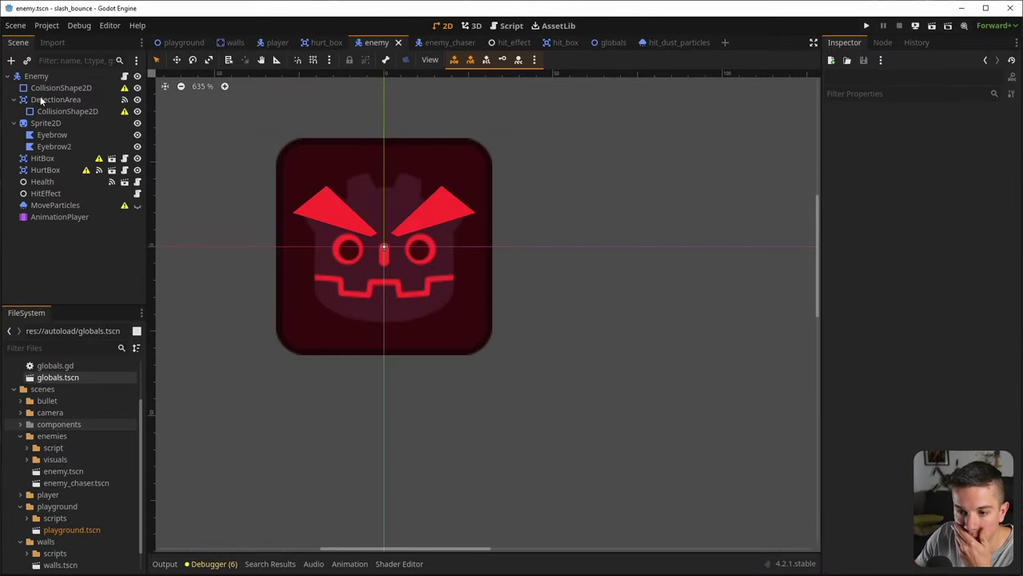
right_click(45, 78)
click(70, 99)
text(particles)
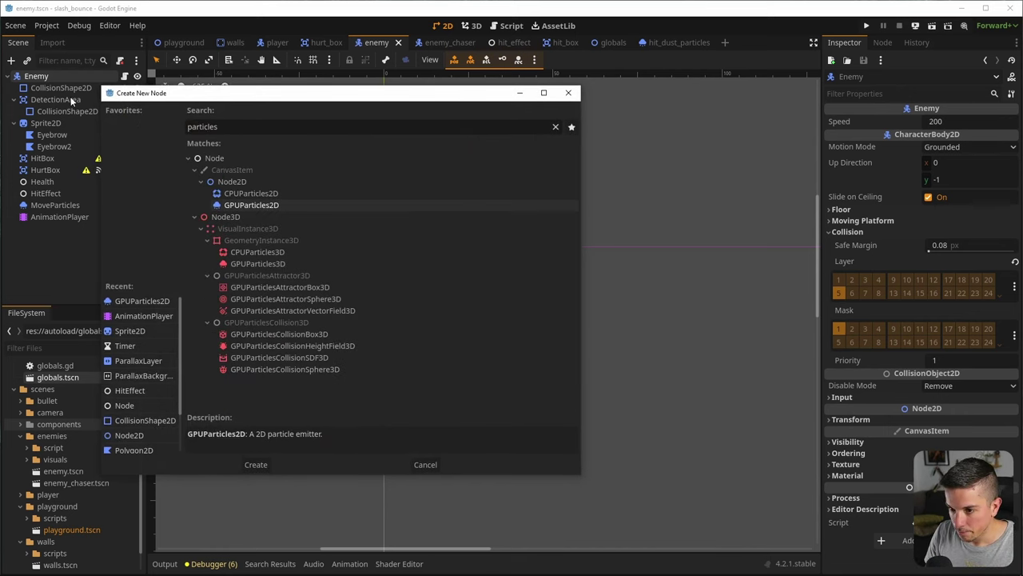
key(Return)
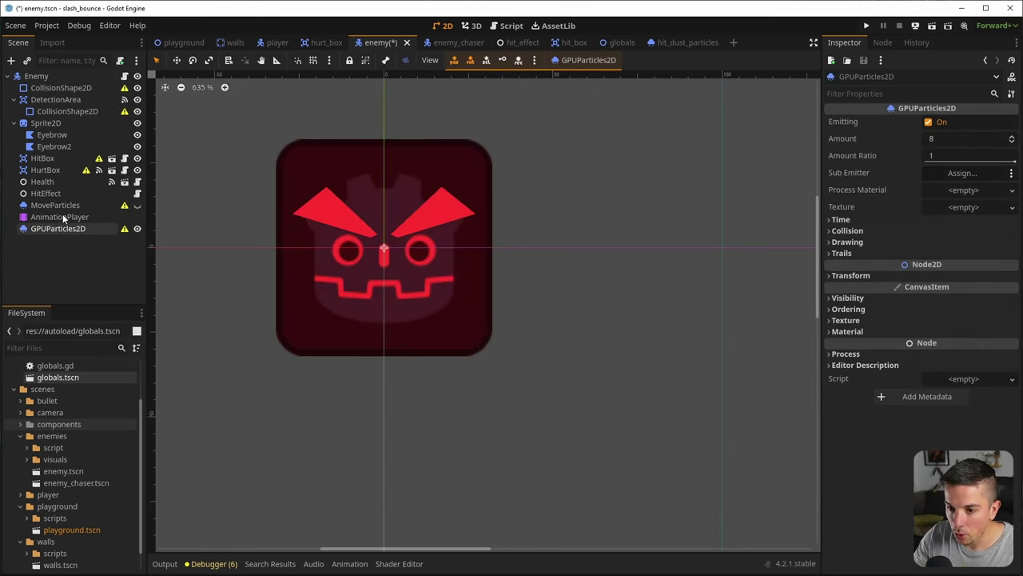
Rename the new particle node BloodParticles and save the enemy scene
double_click(88, 228)
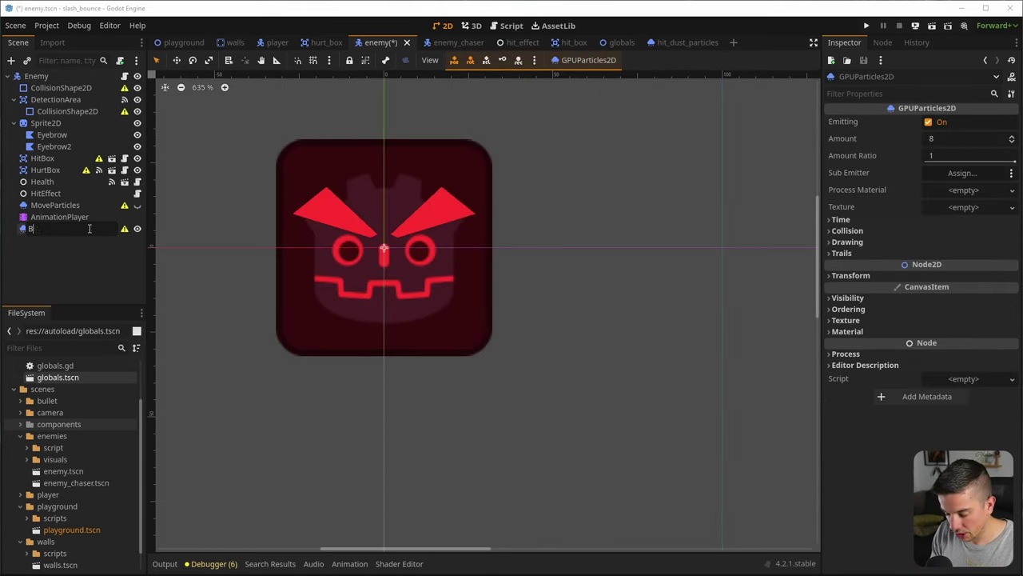
text(BloodParticles)
key(Return)
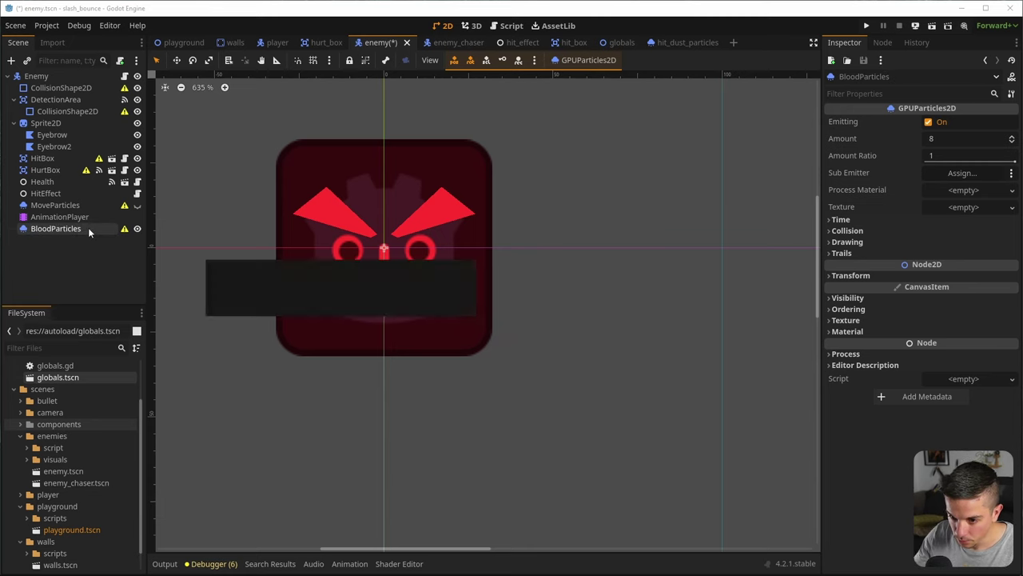
key(ctrl+s)
Give BloodParticles a new ParticleProcessMaterial and load circle_256.png as its texture
scroll(328, 247, up, 2)
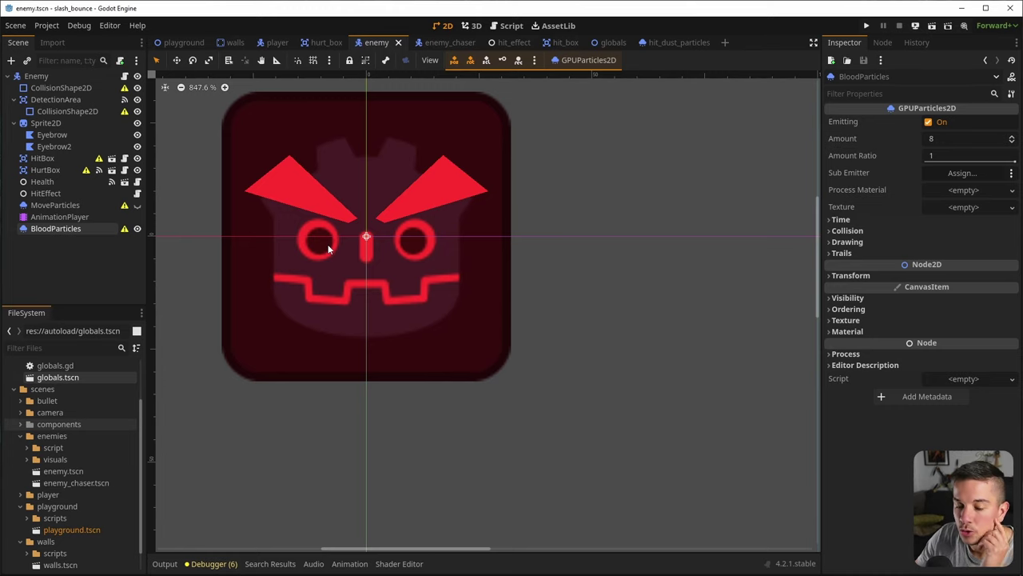
middle_drag(319, 254, 313, 290)
scroll(306, 272, up, 1)
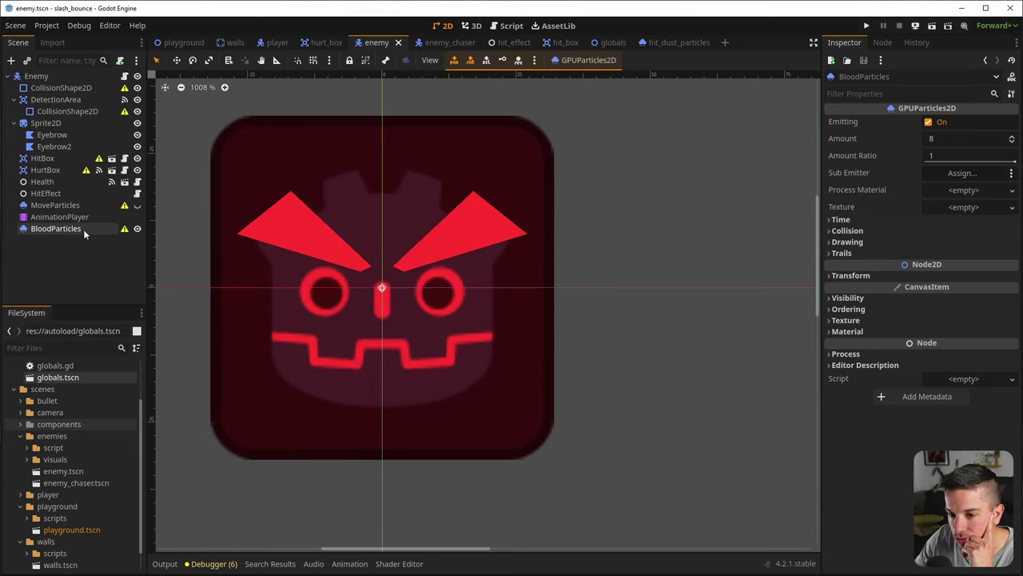
click(964, 190)
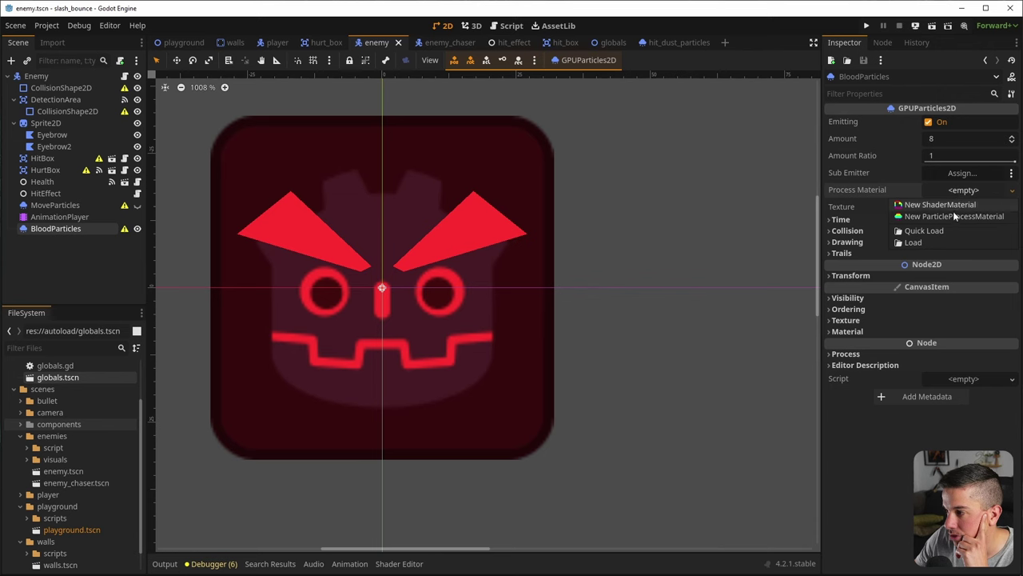
click(954, 215)
click(976, 209)
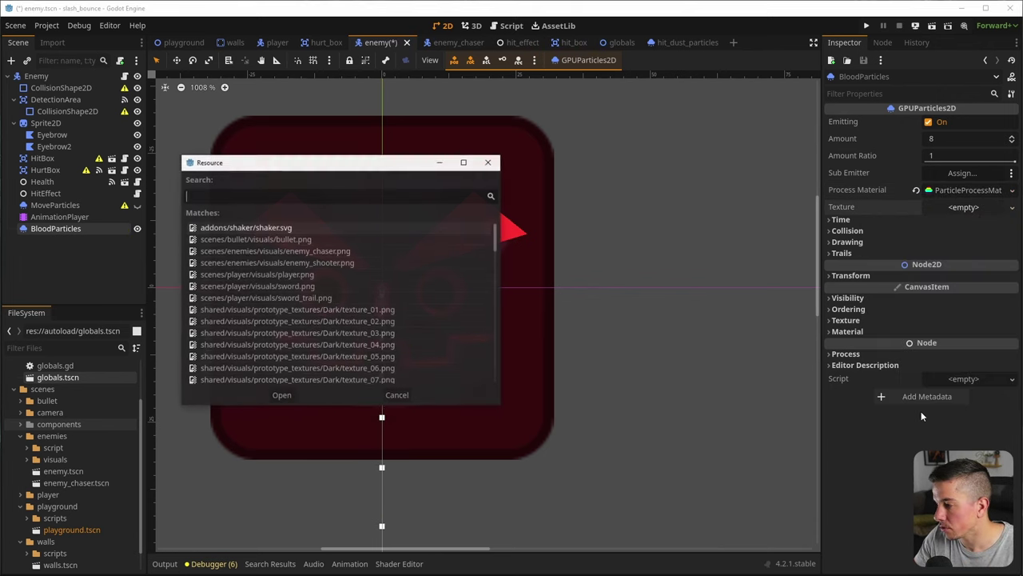
click(921, 411)
text(circle)
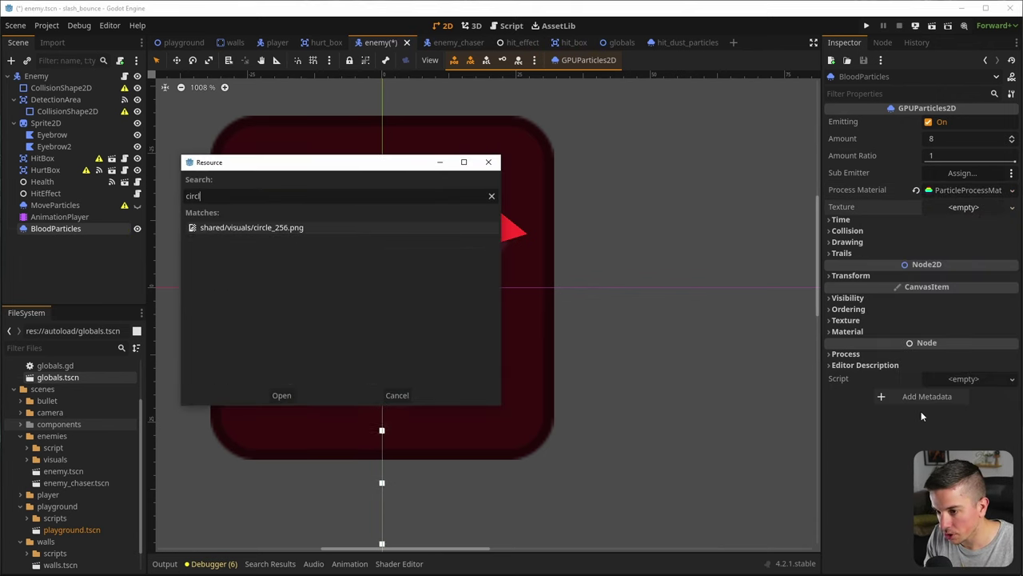
key(Return)
Set the BloodParticles amount to 31 and save the scene
scroll(371, 396, down, 5)
scroll(248, 442, up, 2)
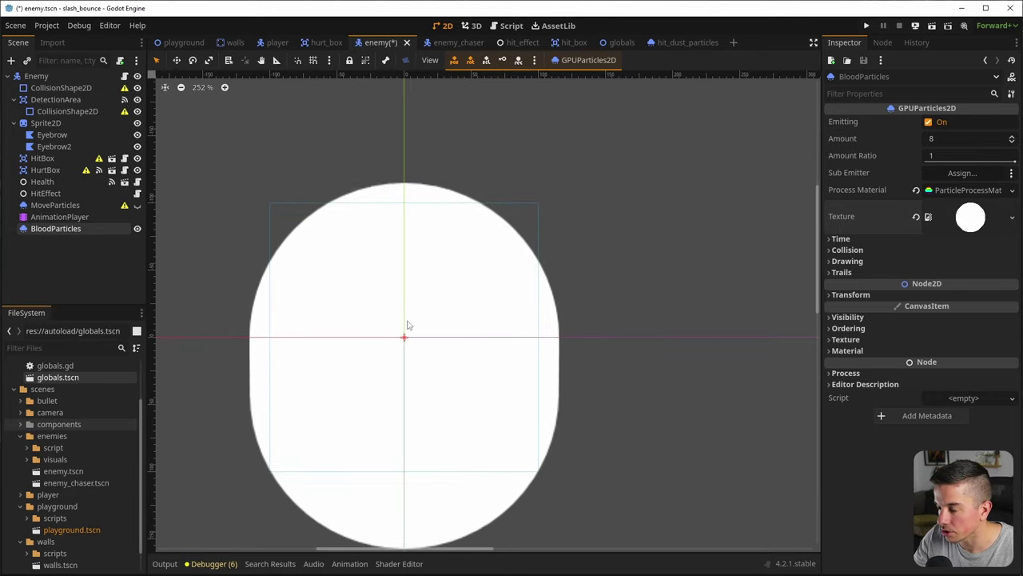
click(974, 134)
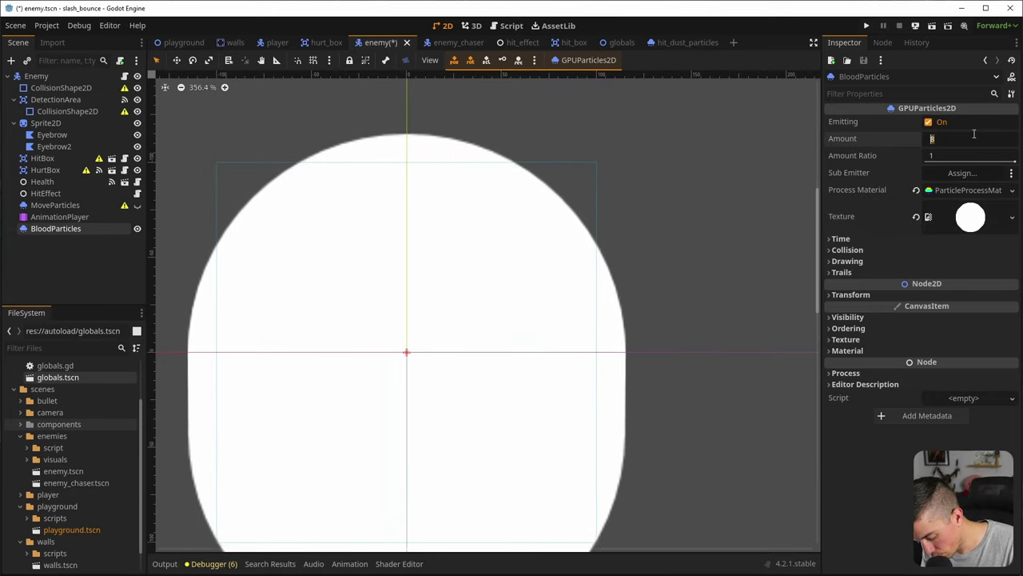
key(Return)
key(ctrl+s)
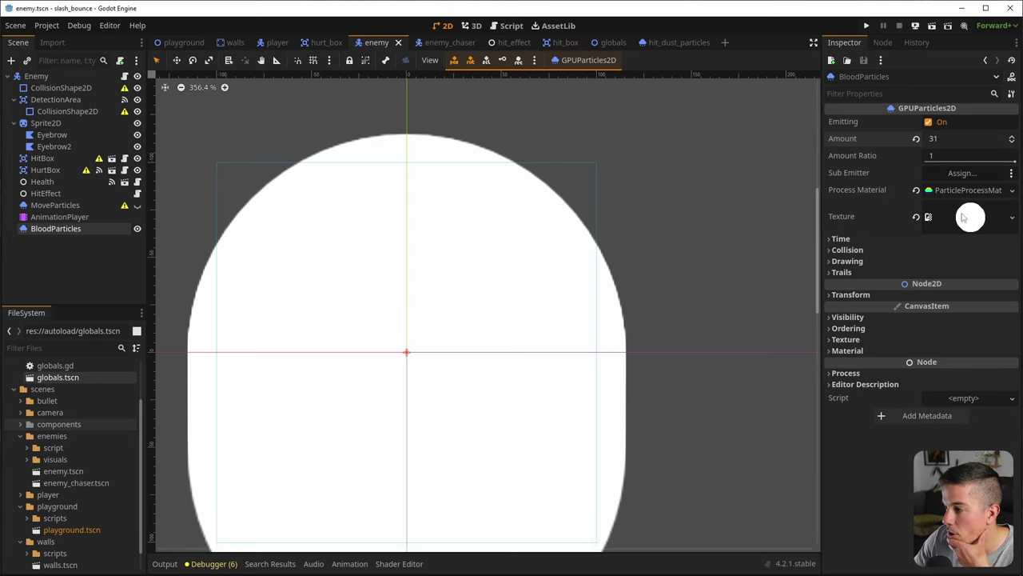
Set the BloodParticles lifetime to 0.5 s and save the scene
click(927, 238)
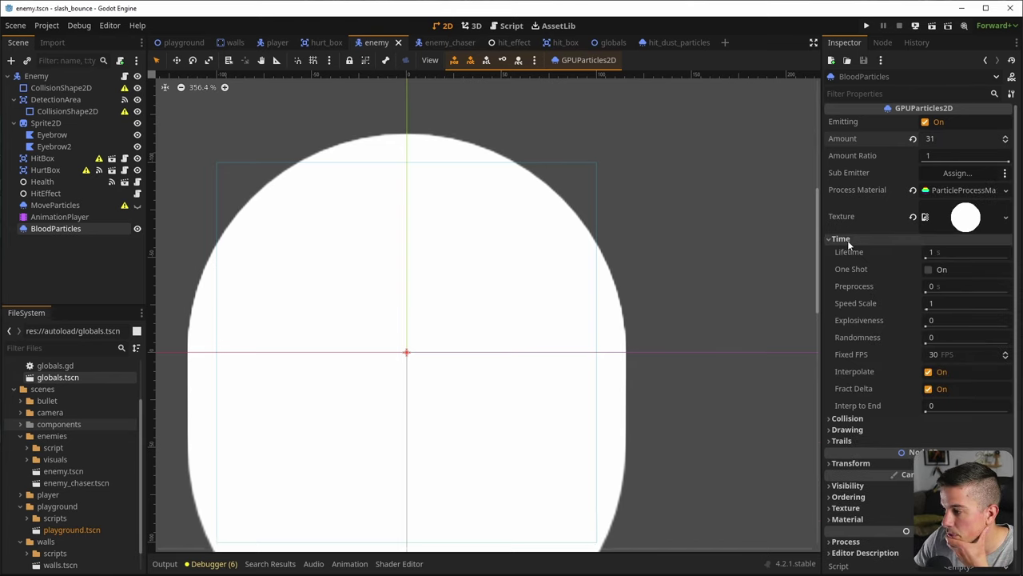
click(959, 251)
text(0.5)
key(Return)
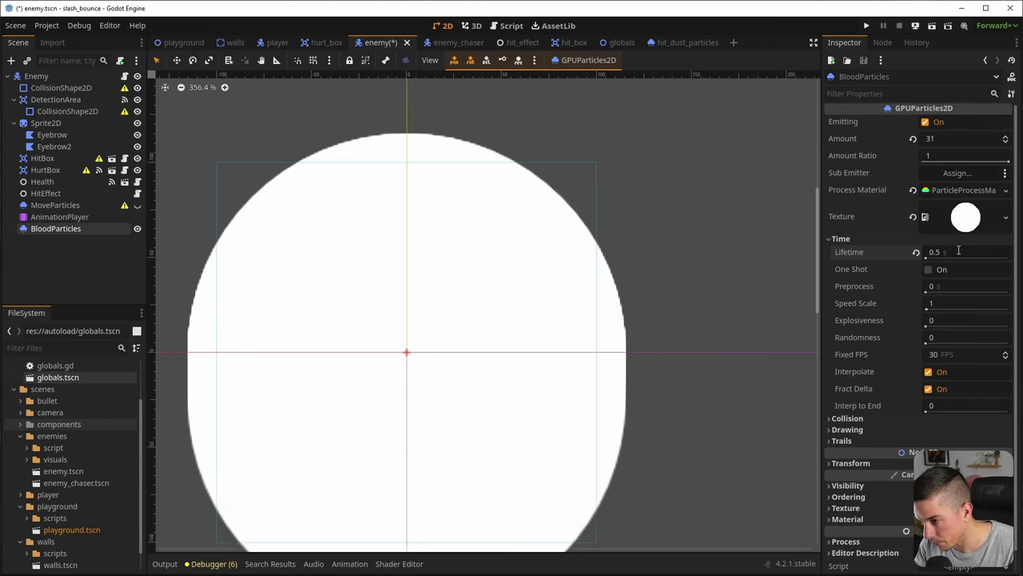
key(ctrl+s)
Expand the BloodParticles process material and look at its gravity acceleration setting
click(963, 189)
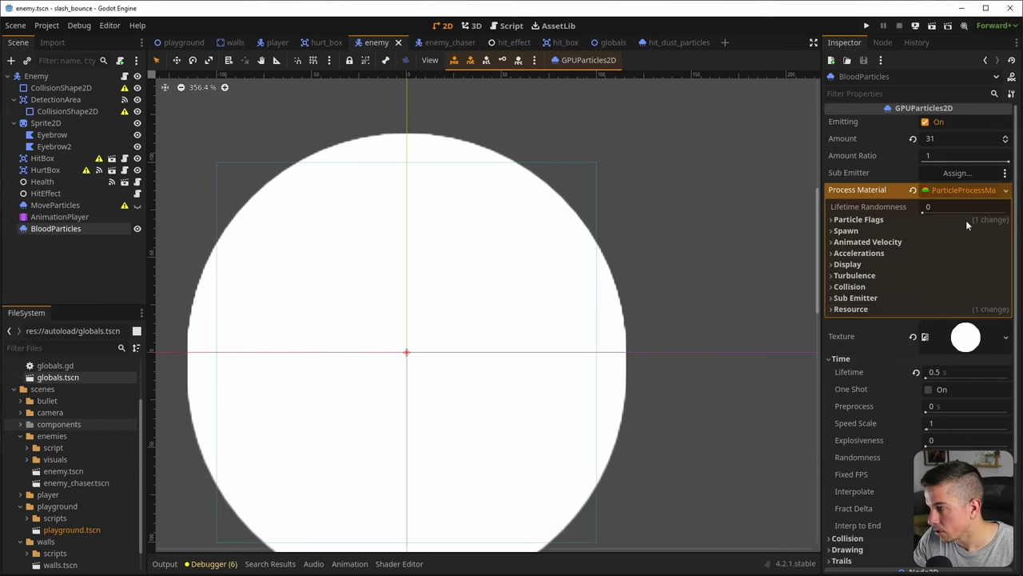
click(842, 253)
click(840, 265)
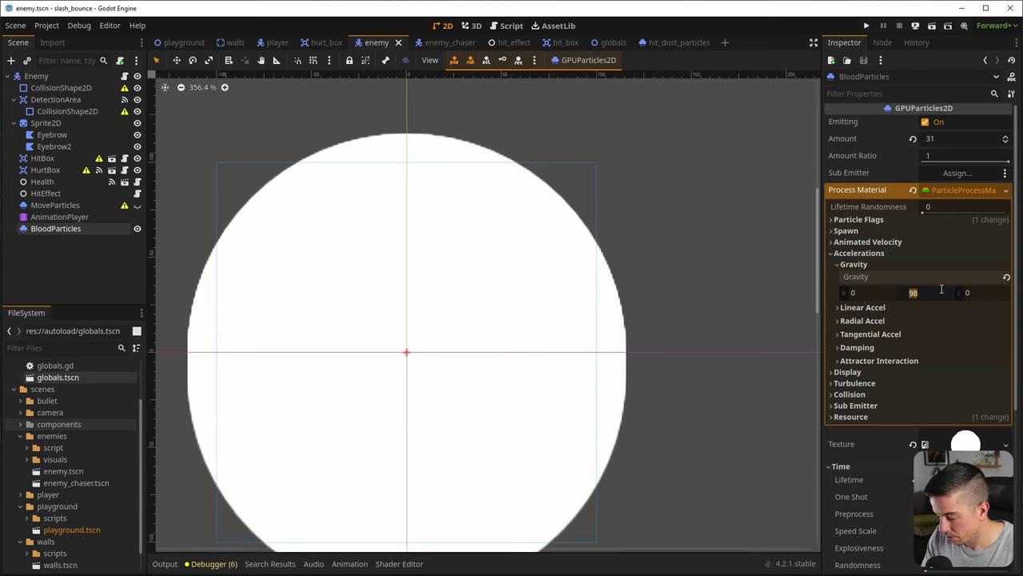
click(853, 265)
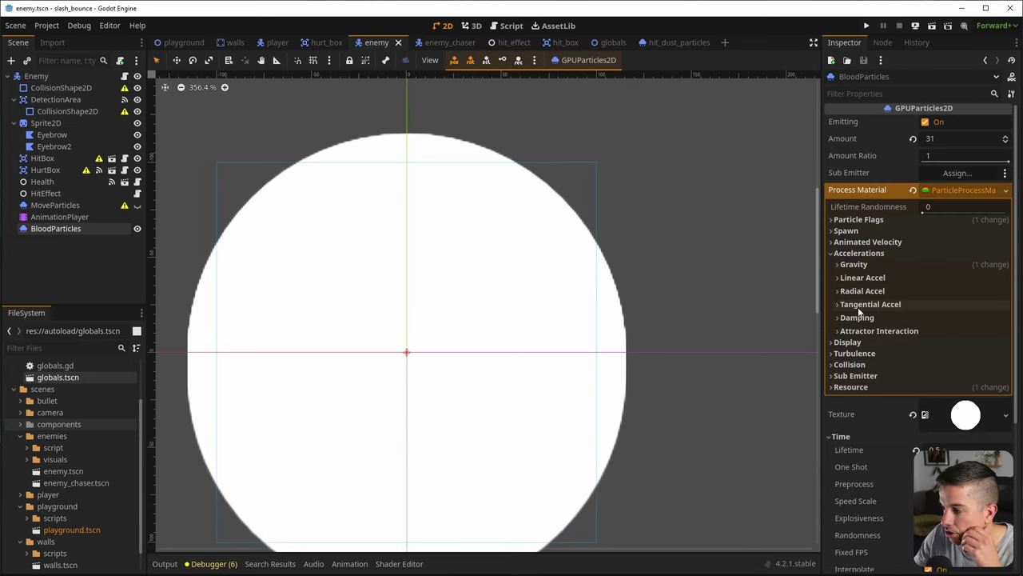
Set the blood particles' scale to 0.1 minimum and 0.2 maximum, and save the scene
click(847, 342)
click(845, 342)
click(845, 341)
click(857, 353)
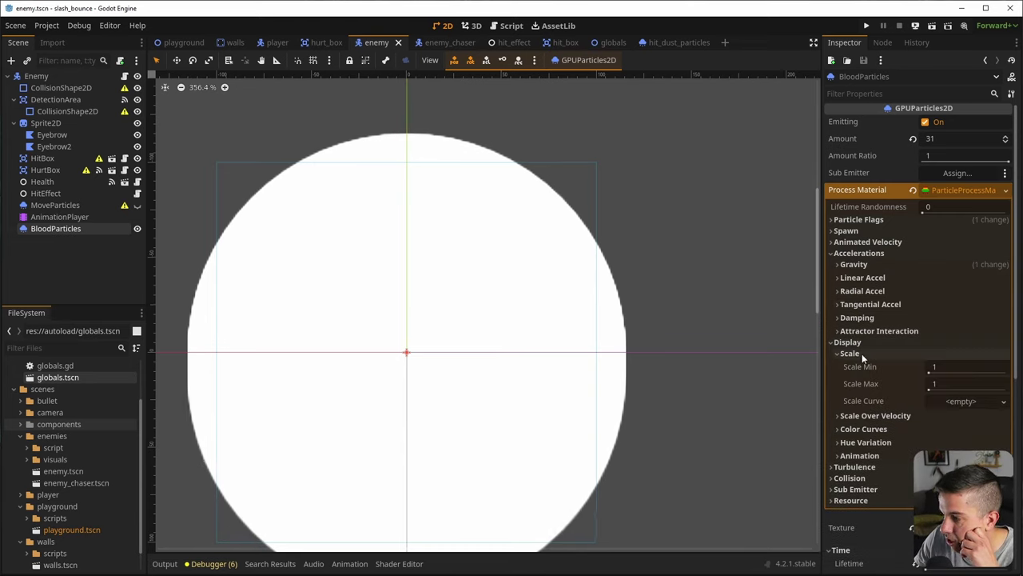
click(959, 366)
text(0.1)
key(Tab)
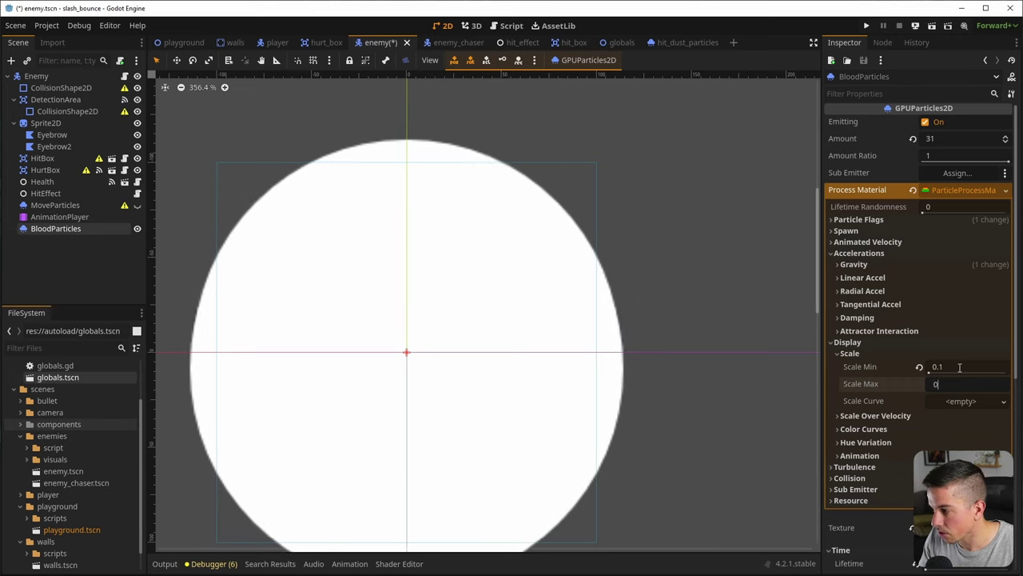
text(0.2)
key(Return)
key(ctrl+s)
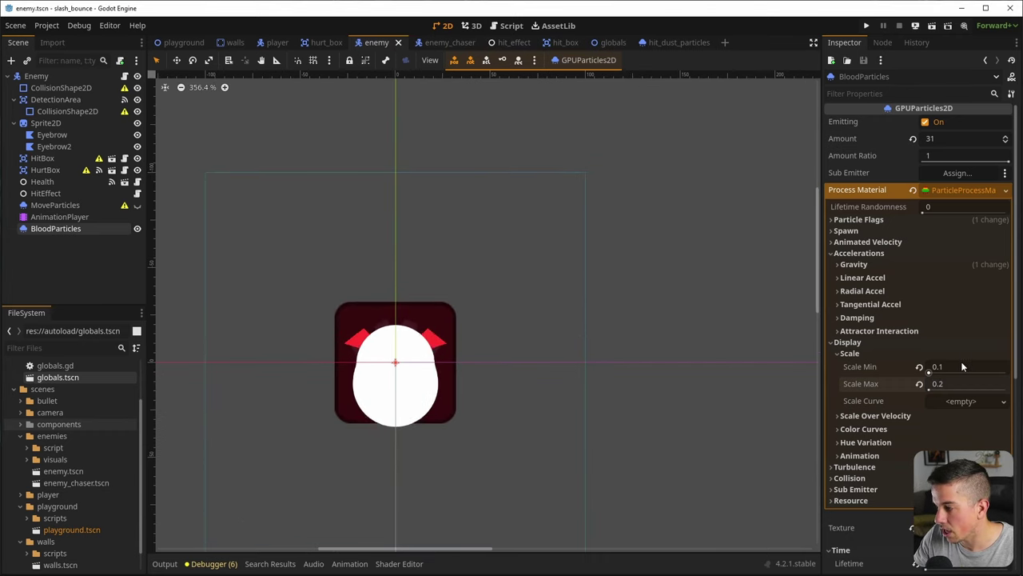
Reduce the blood particles' scale to 0.05 minimum and 0.1 maximum, and save the scene
click(967, 367)
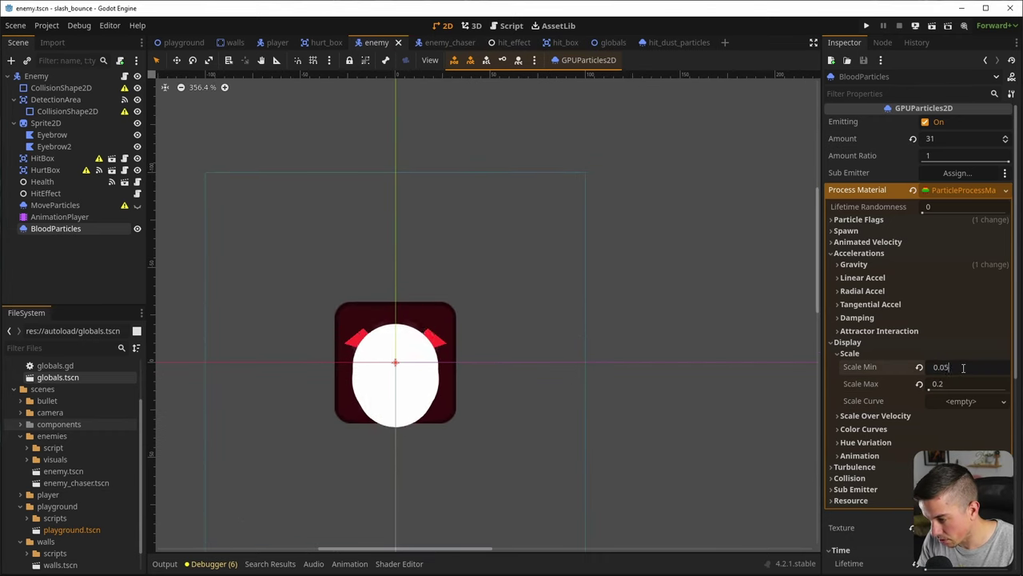
click(967, 384)
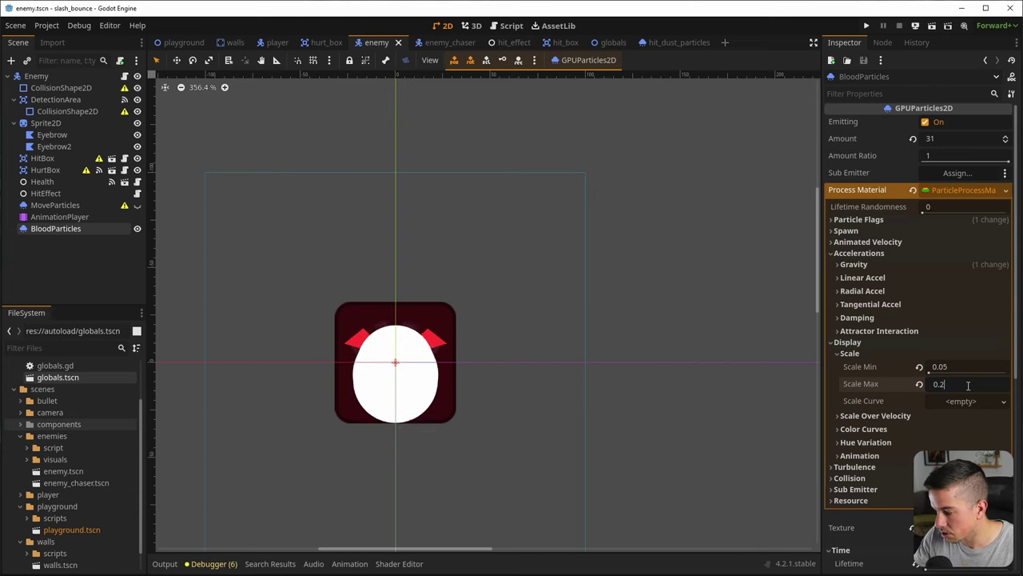
text(0.1)
key(Return)
key(ctrl+s)
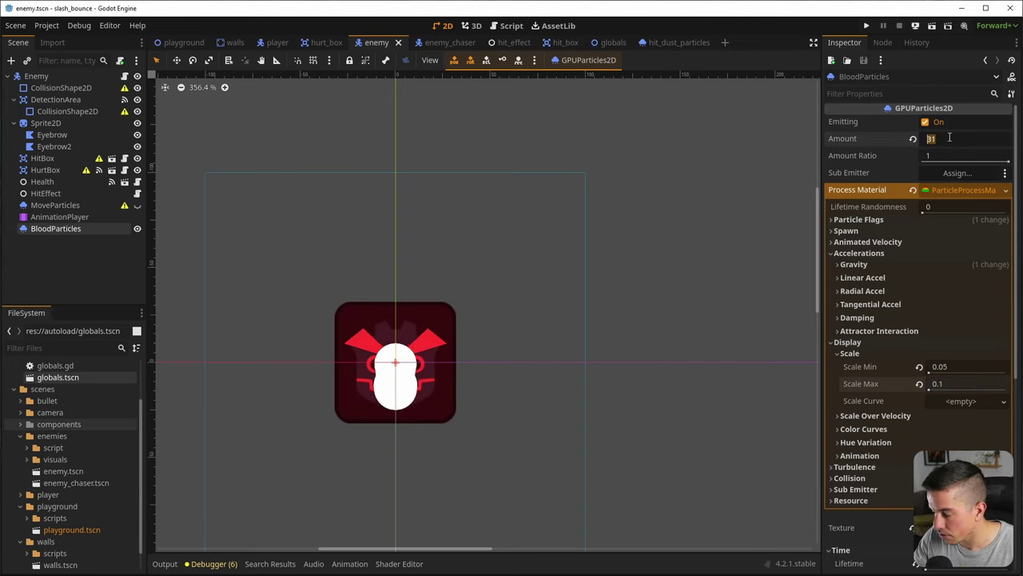
Raise the BloodParticles amount to 61 and save the scene
text(61)
key(Return)
key(ctrl+s)
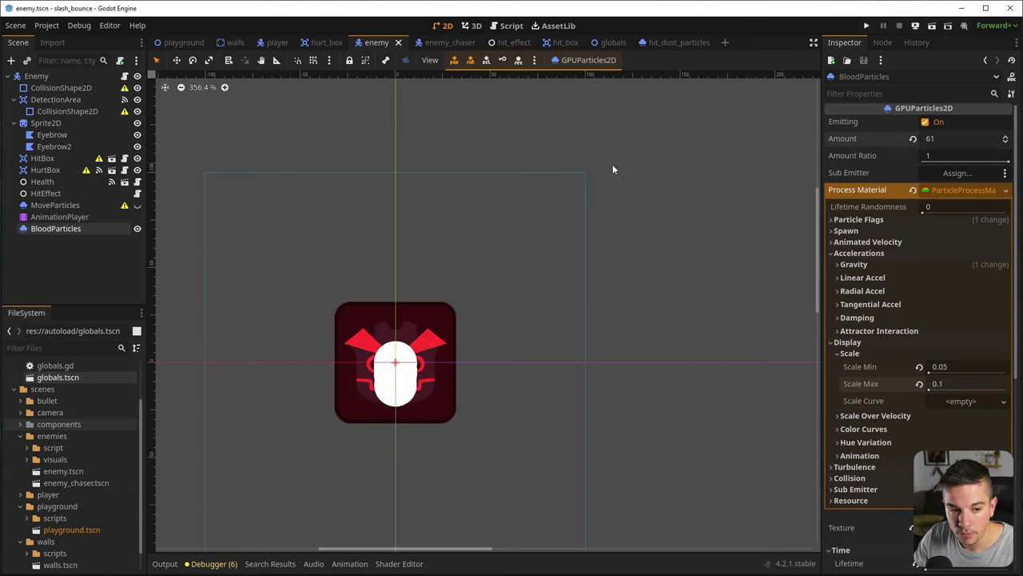
Set the blood particles' initial velocity to about 274 minimum and about 603 maximum
click(847, 231)
click(849, 268)
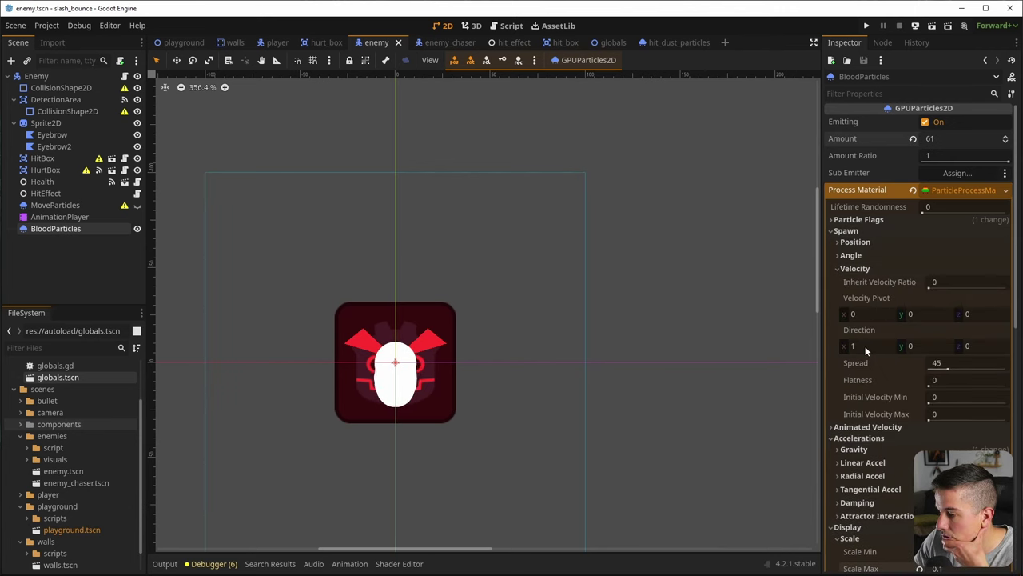
scroll(519, 366, down, 1)
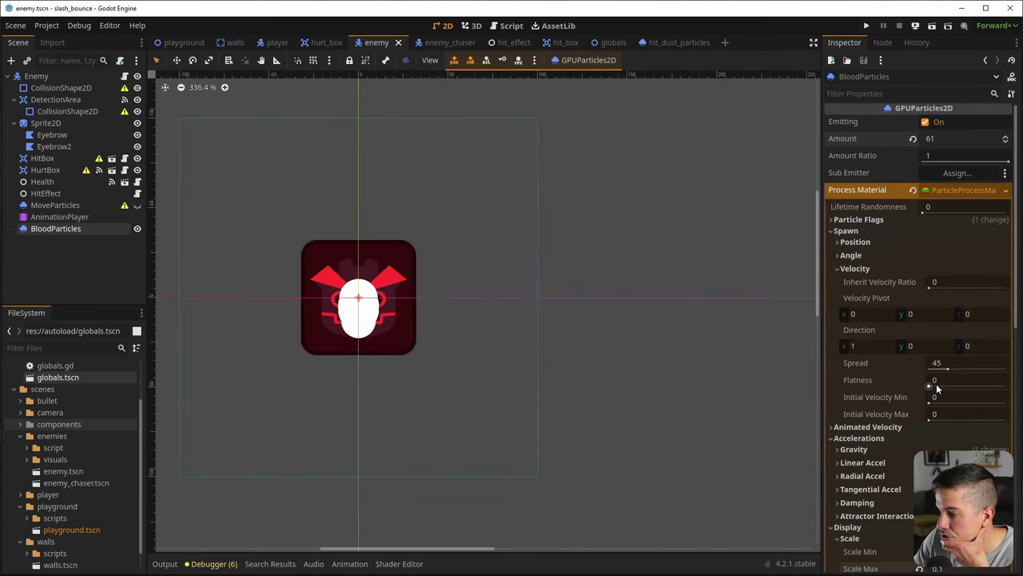
drag(933, 402, 949, 402)
scroll(520, 426, down, 5)
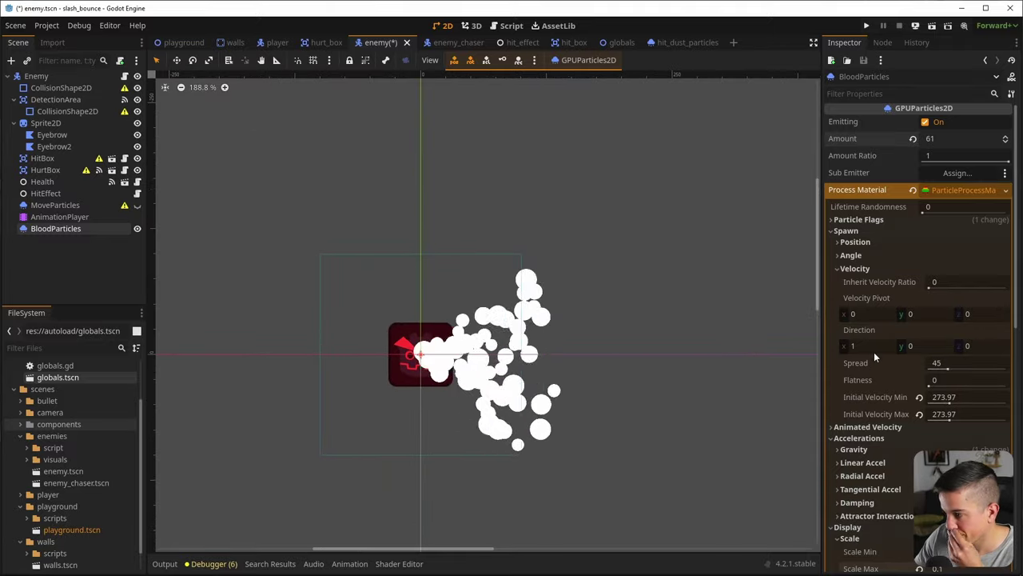
drag(945, 416, 975, 420)
scroll(386, 356, down, 2)
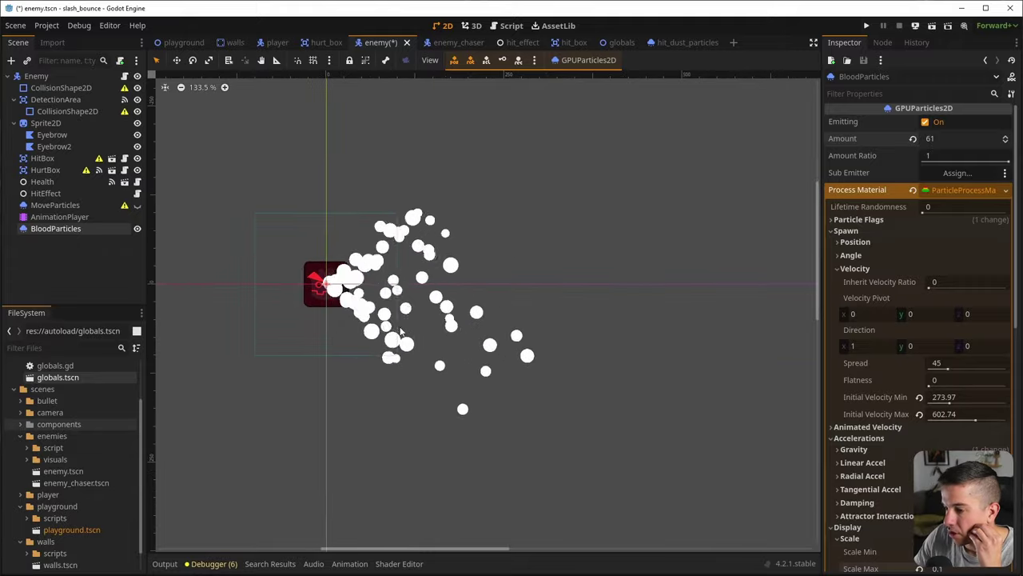
scroll(386, 355, up, 1)
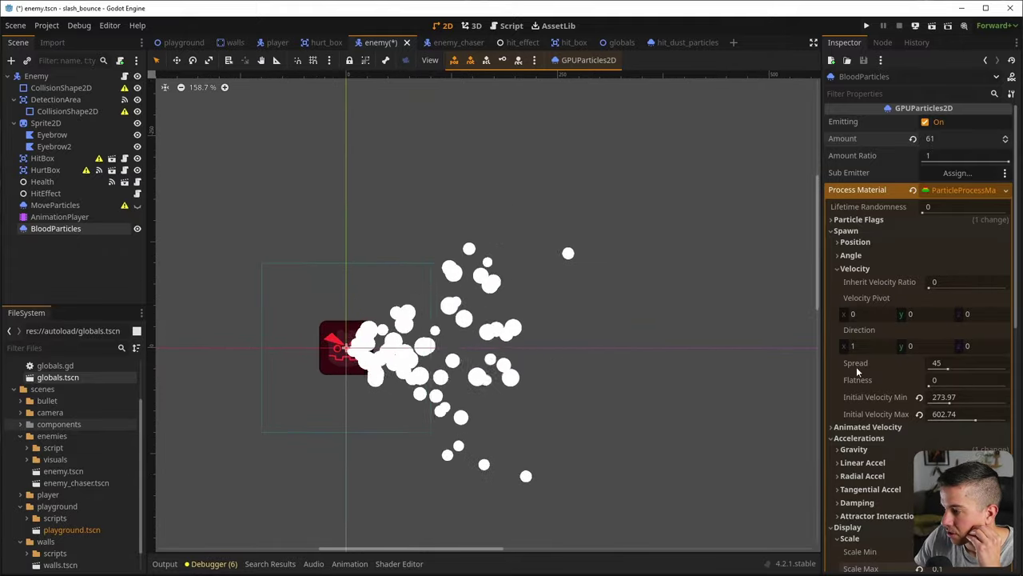
Narrow the blood particles' velocity spread to about 29
click(946, 367)
drag(946, 368, 933, 365)
click(854, 267)
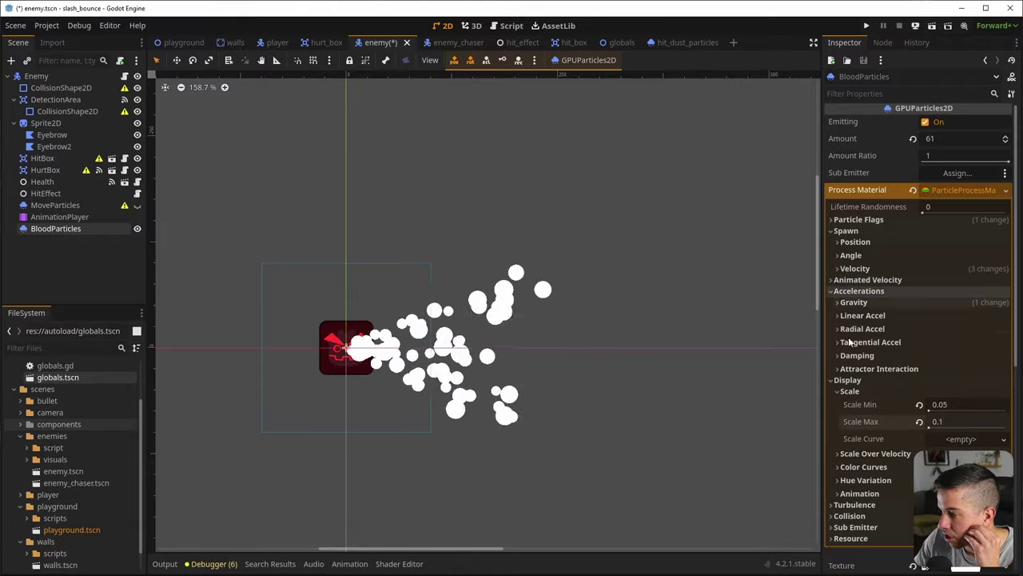
Give the blood particles a scale CurveTexture that rises quickly from 0 to 1 and falls smoothly to 0 at the end
click(961, 439)
click(959, 458)
scroll(964, 330, down, 5)
click(965, 263)
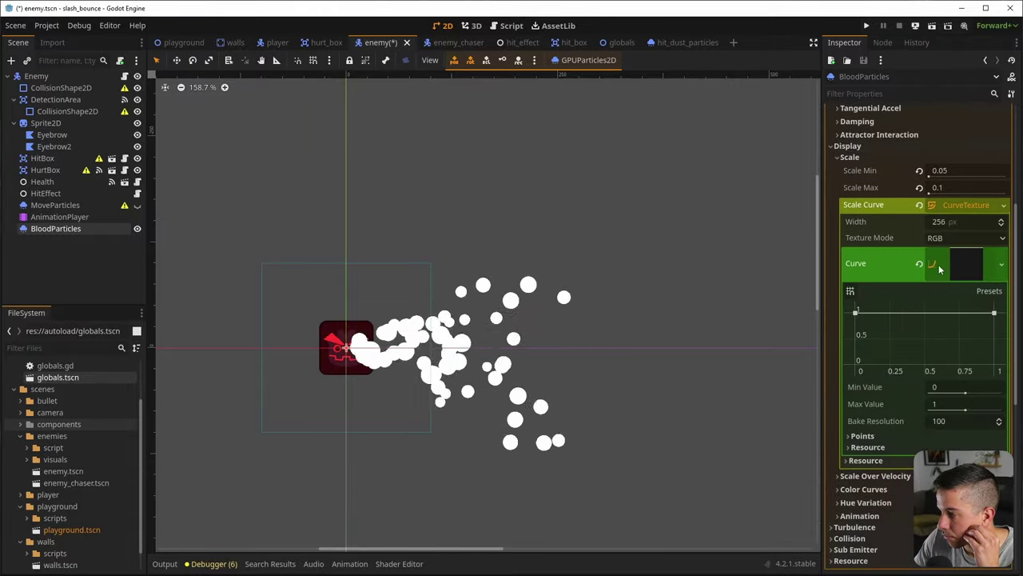
drag(855, 313, 856, 362)
click(861, 313)
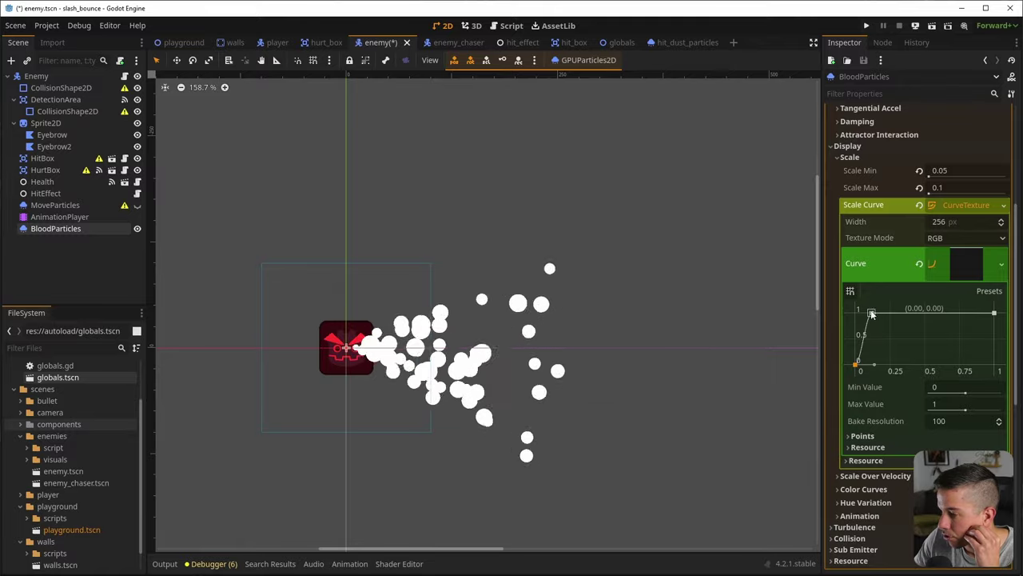
drag(994, 314, 1010, 375)
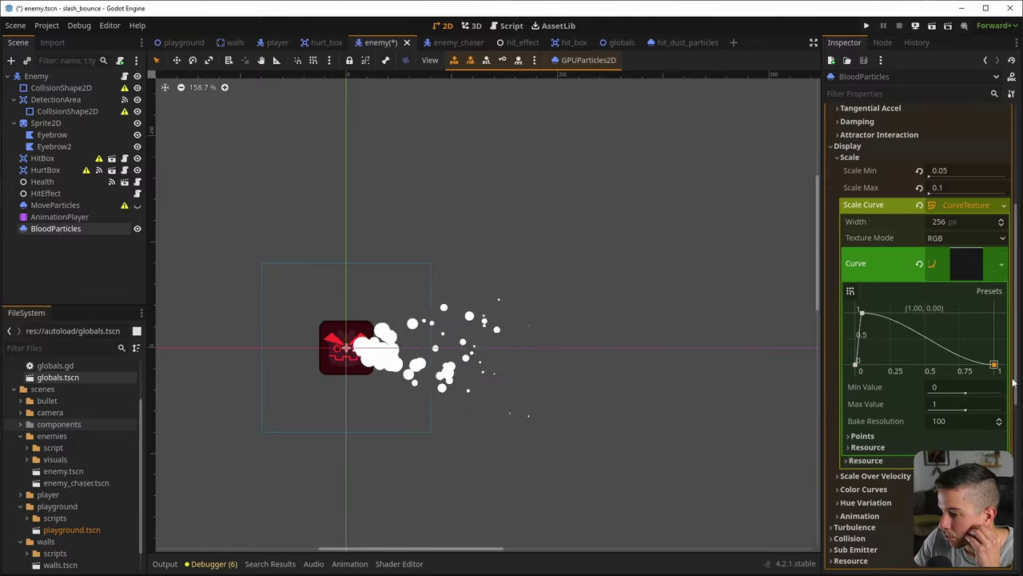
click(958, 207)
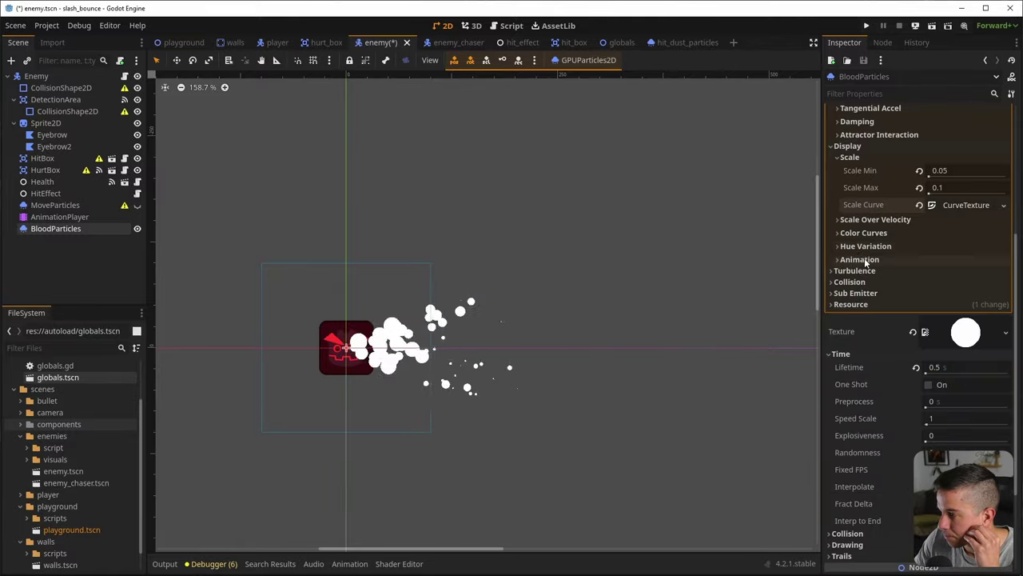
Set the blood particles' explosiveness to 0.79
scroll(878, 288, up, 5)
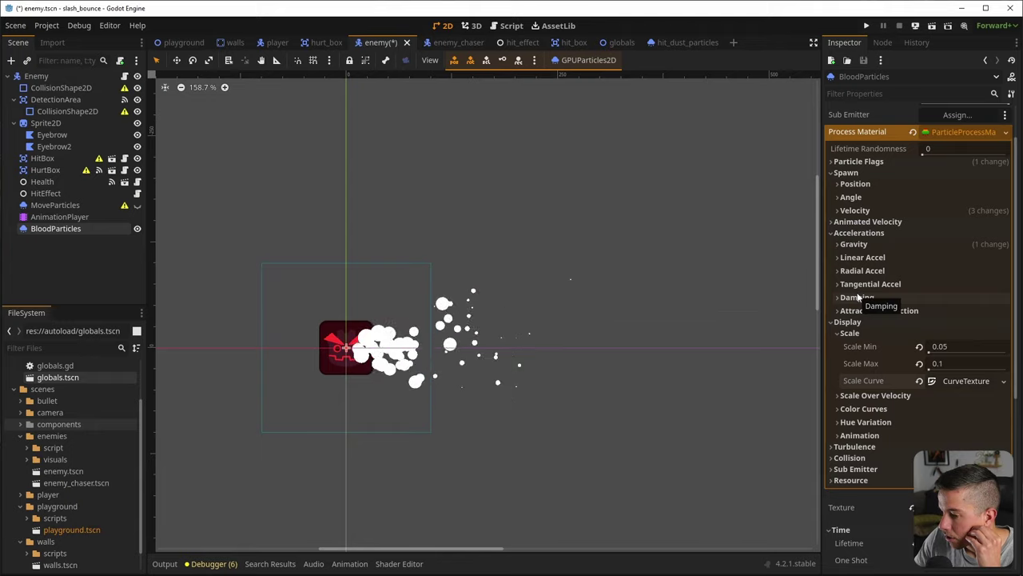
scroll(447, 343, down, 3)
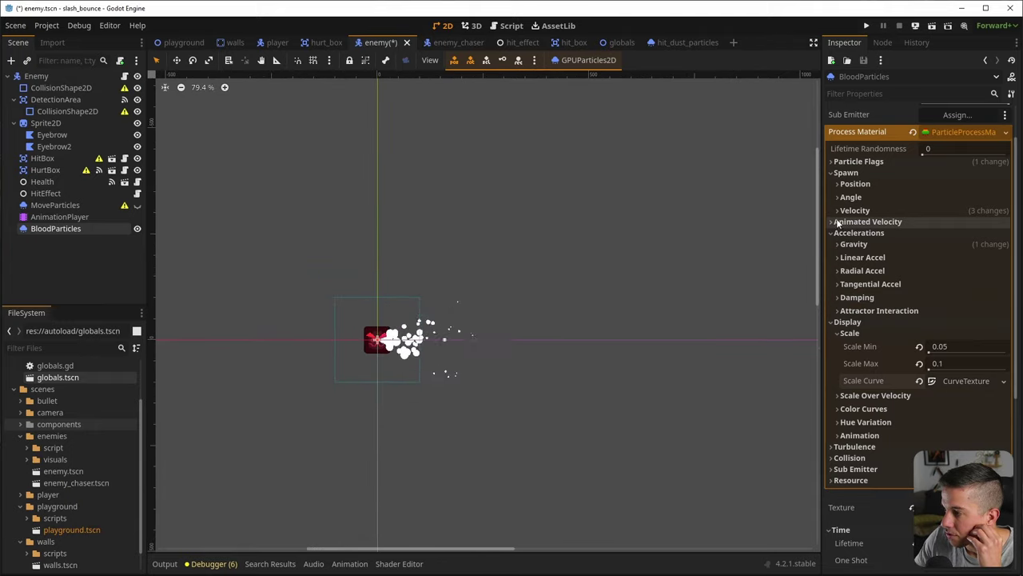
click(848, 196)
click(847, 197)
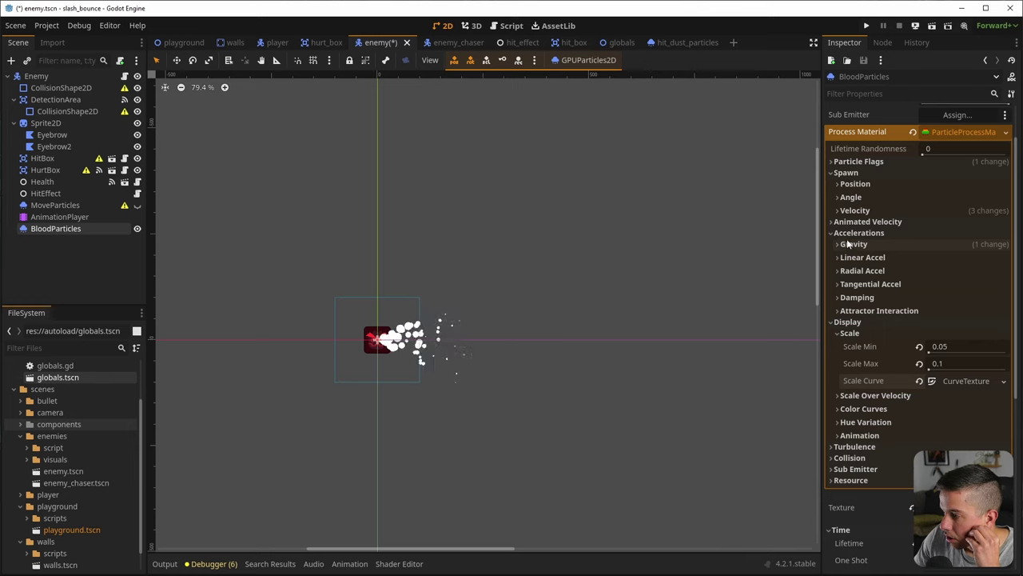
scroll(838, 440, down, 5)
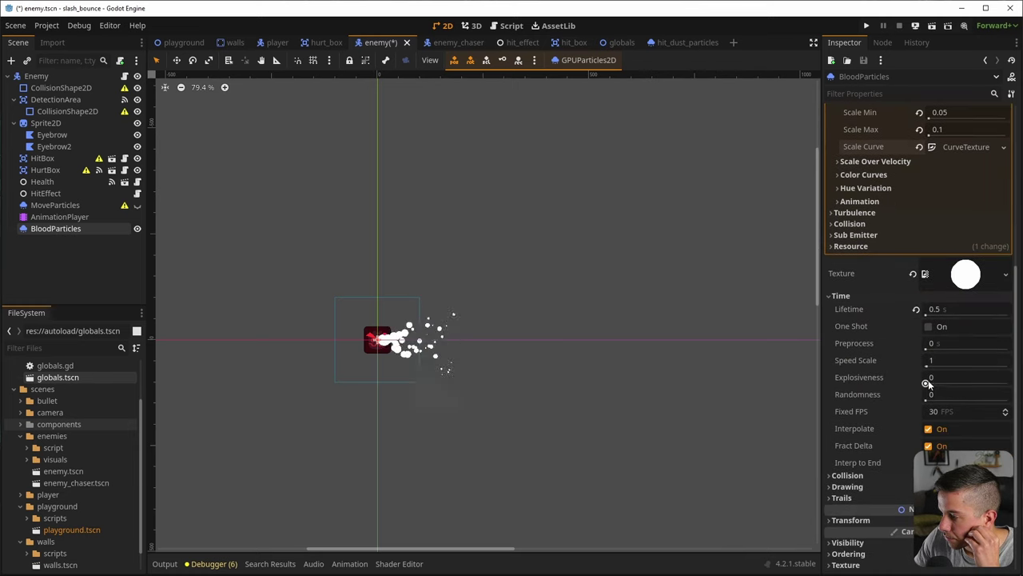
scroll(408, 332, up, 8)
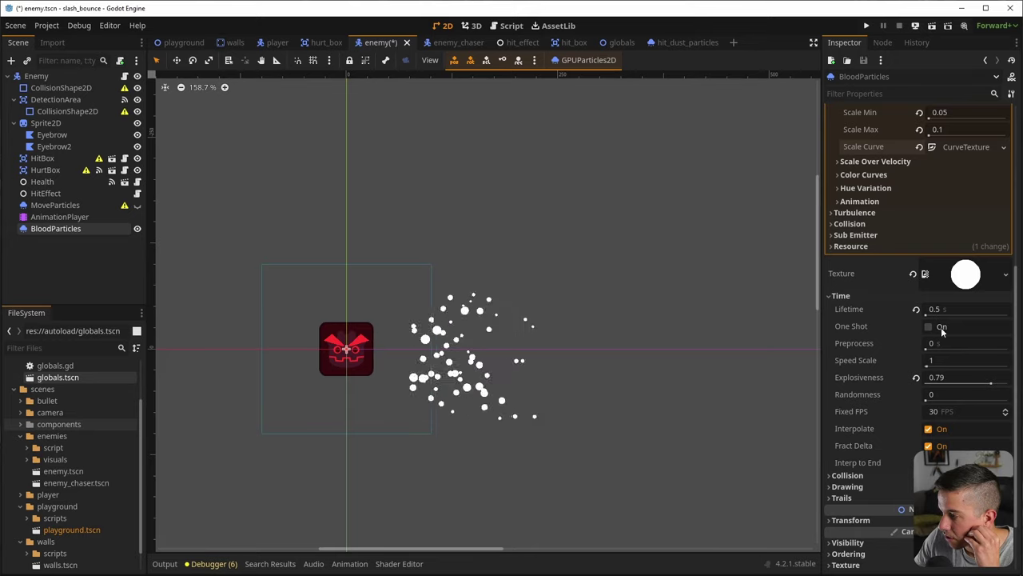
Set the blood particles' initial velocity to about 103 minimum and 719 maximum, and their spread to about 18
scroll(870, 365, up, 4)
scroll(870, 365, up, 3)
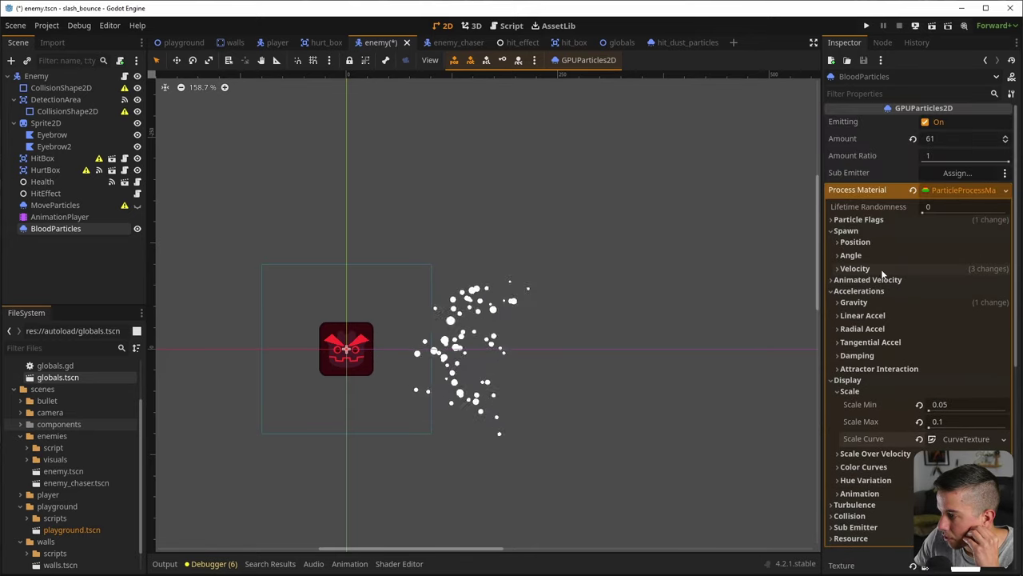
click(854, 268)
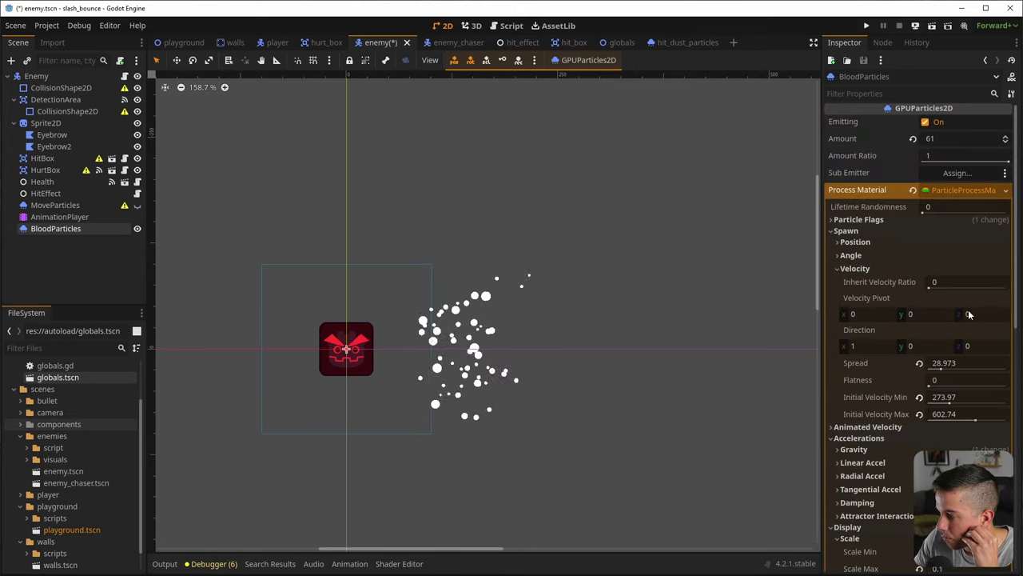
drag(947, 404, 984, 421)
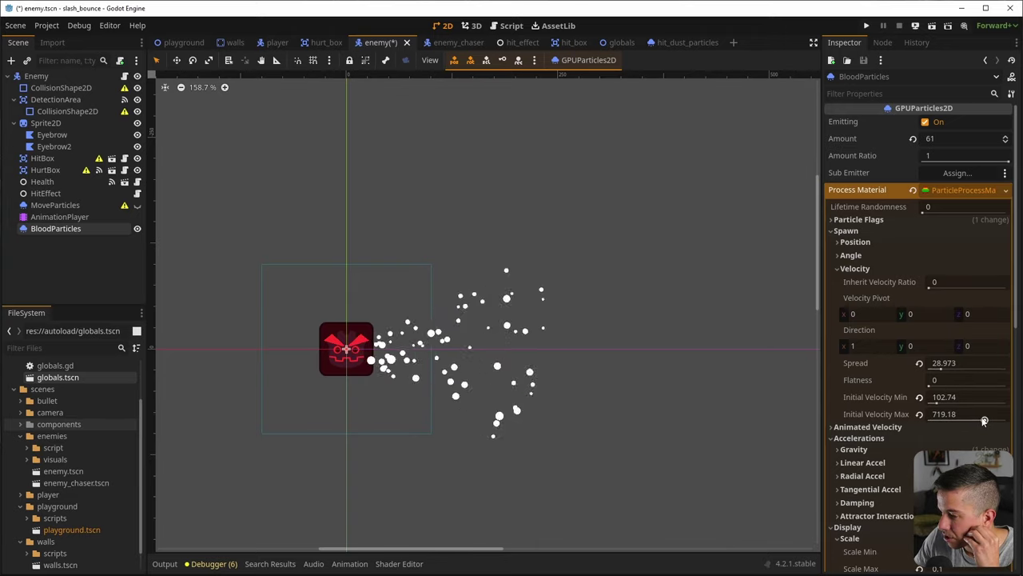
drag(941, 369, 937, 370)
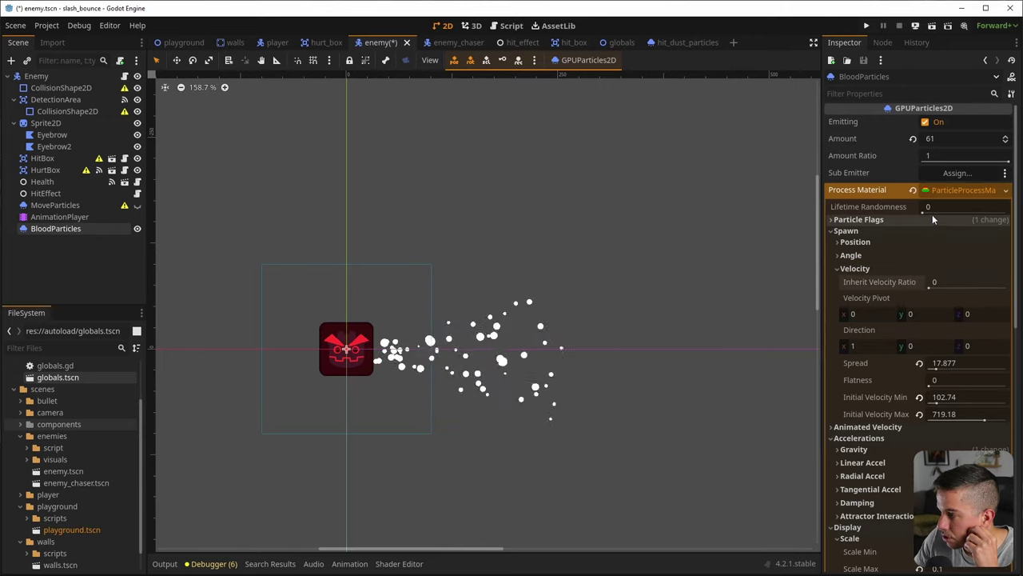
Set the blood particles' lifetime randomness to 0.39 and save the enemy scene
drag(932, 214, 952, 213)
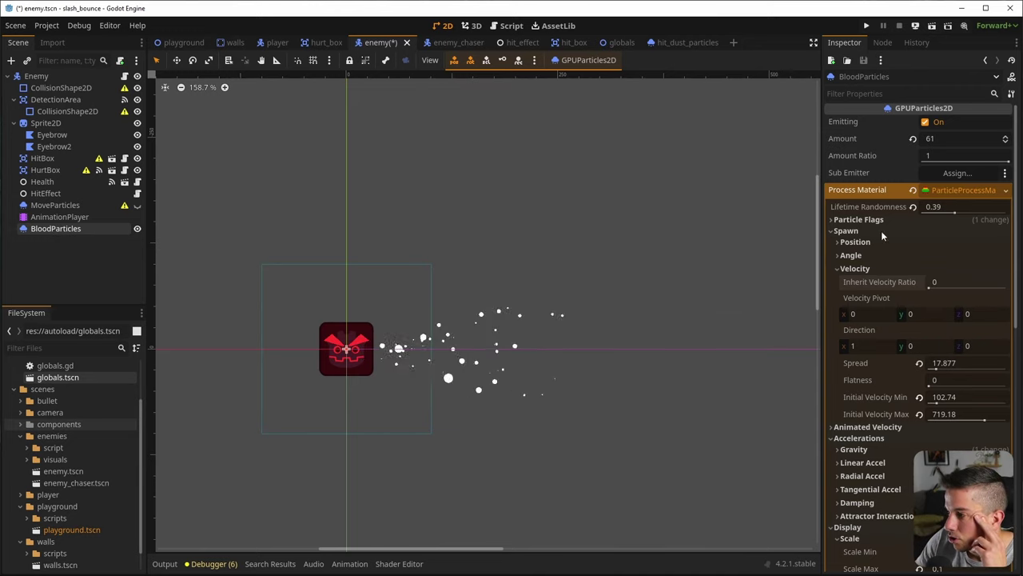
click(847, 231)
scroll(316, 378, down, 4)
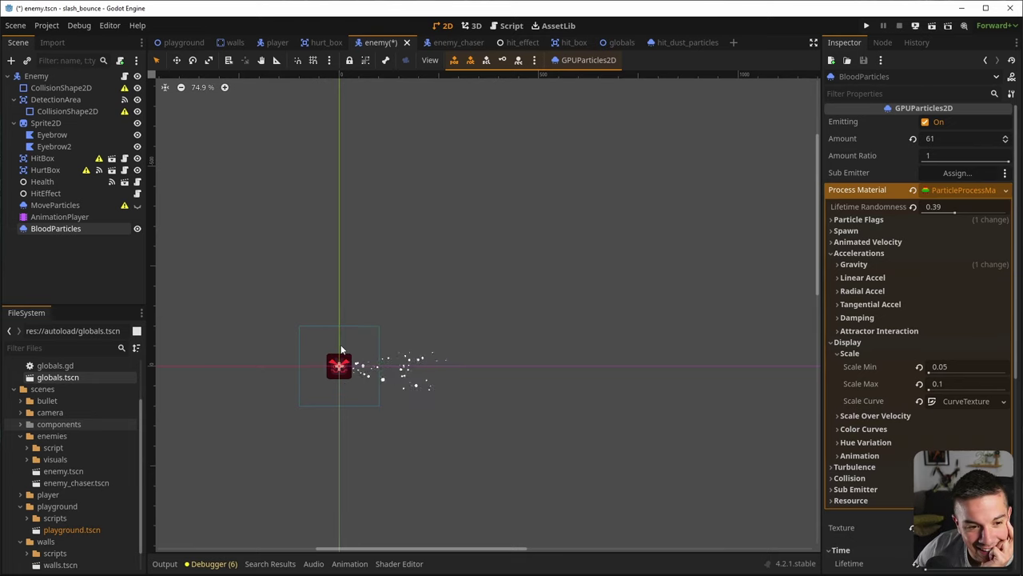
scroll(335, 380, up, 3)
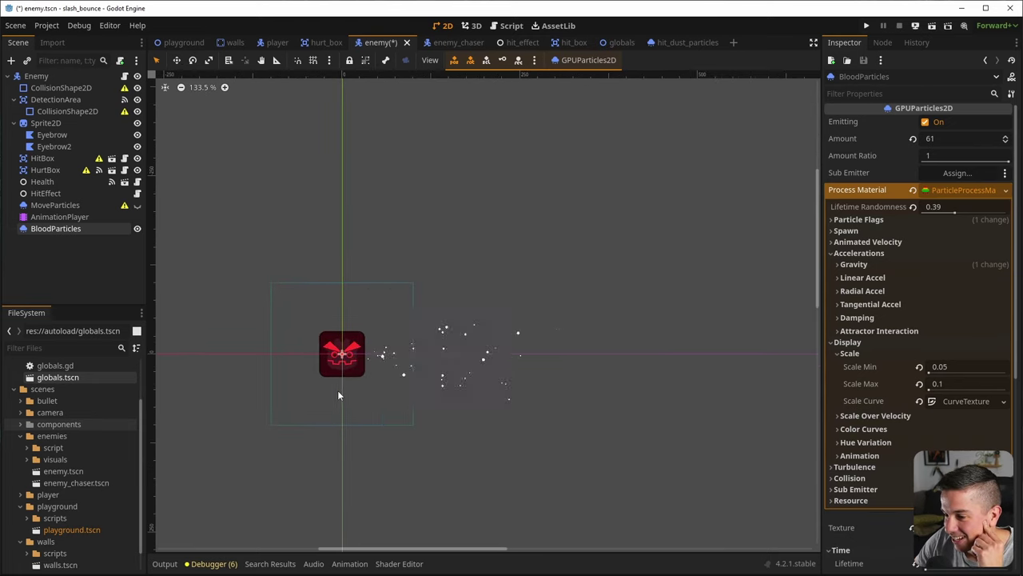
click(91, 288)
key(ctrl+s)
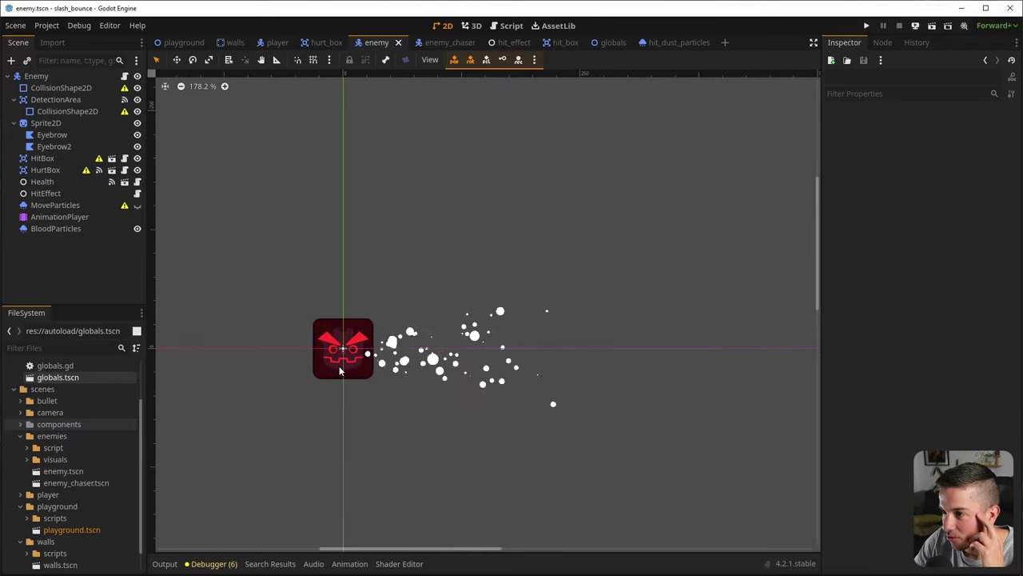
Add a gradient texture as the BloodParticles color ramp and open its gradient for editing
scroll(339, 366, up, 1)
click(57, 228)
scroll(361, 365, up, 5)
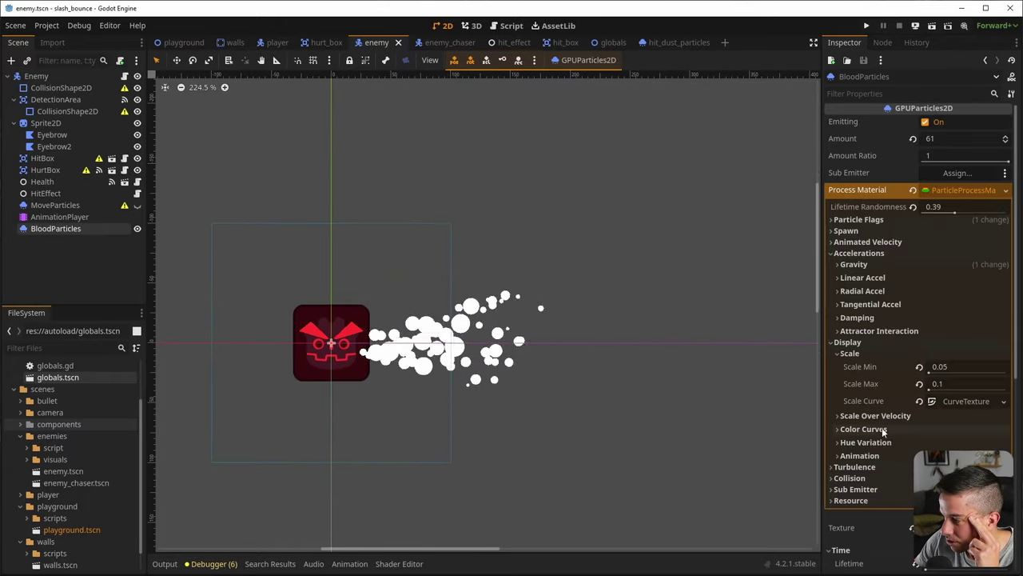
click(961, 402)
click(962, 402)
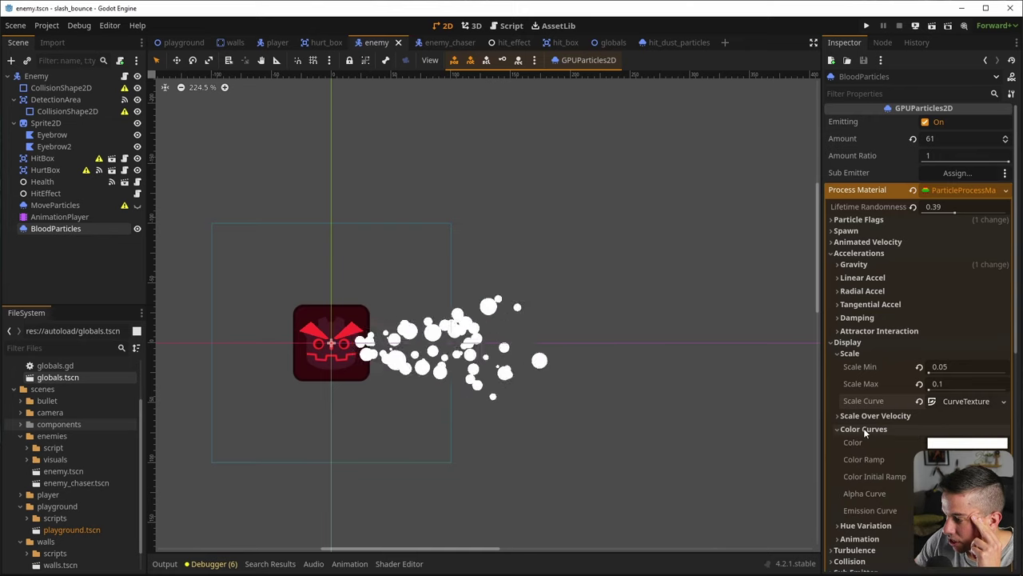
click(863, 428)
click(963, 459)
click(887, 447)
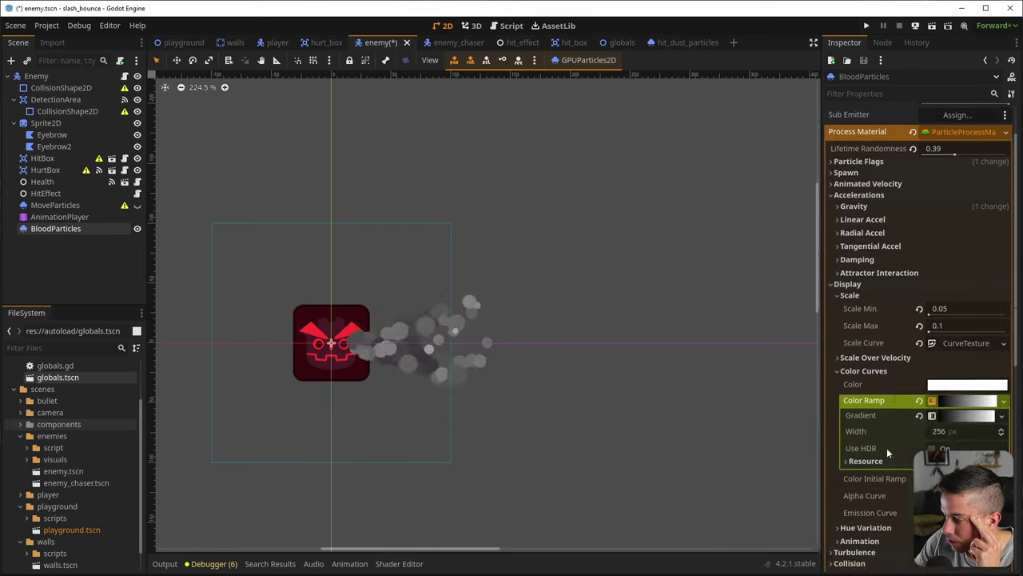
scroll(886, 447, down, 3)
click(955, 240)
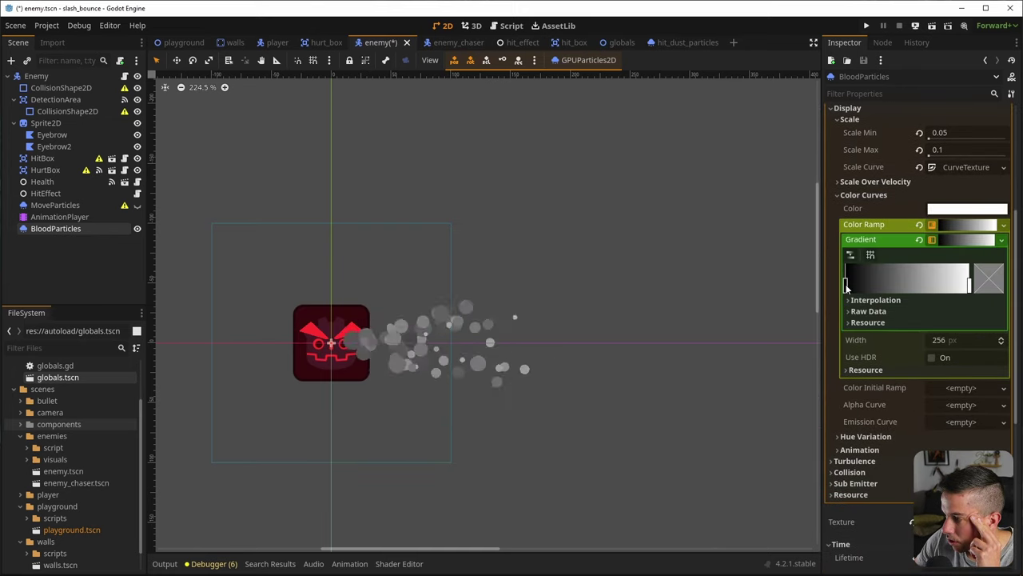
Make the color ramp's gradient fade from white at the start to dark grey near the end
drag(848, 285, 969, 294)
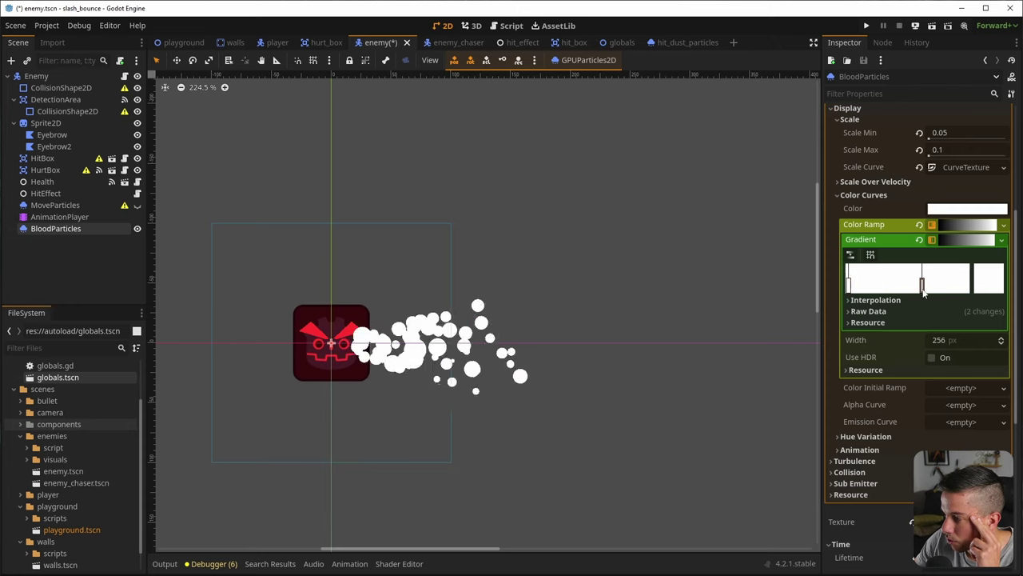
double_click(969, 290)
click(996, 362)
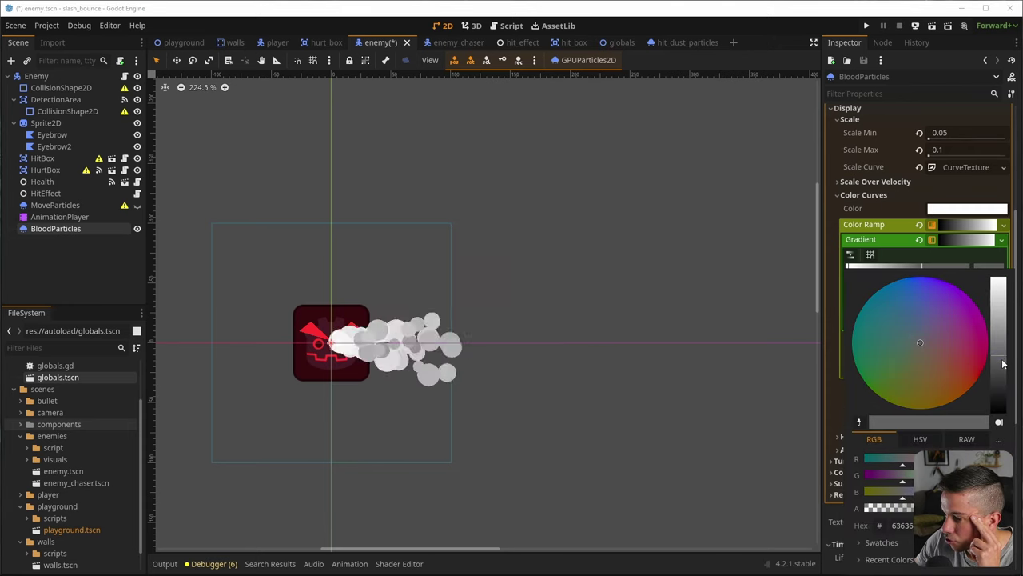
click(844, 295)
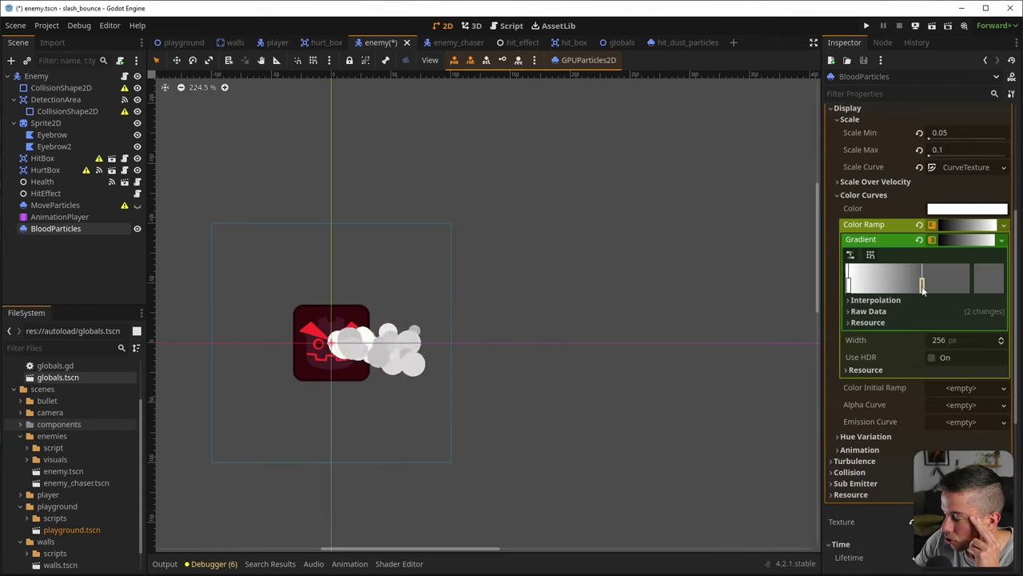
drag(922, 285, 956, 293)
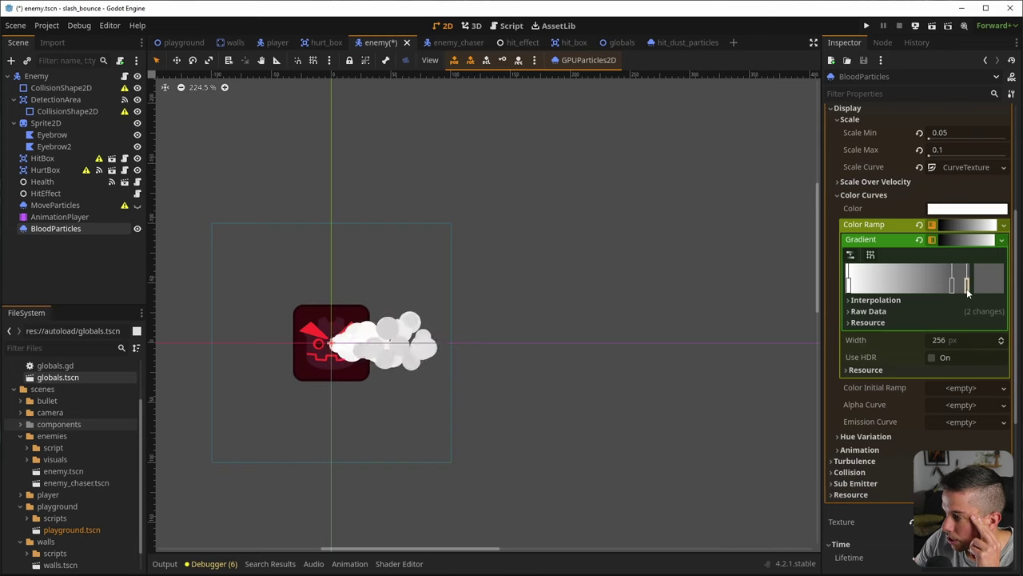
click(964, 239)
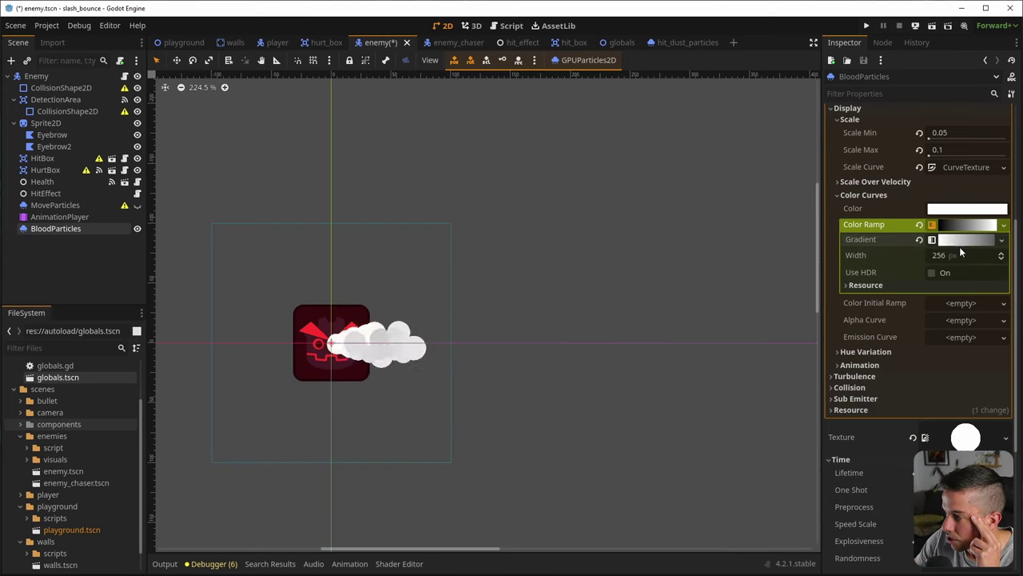
Tint the blood particles' Self Modulate colour a fully saturated red, with HSV saturation at 100
scroll(870, 447, down, 3)
scroll(853, 382, down, 3)
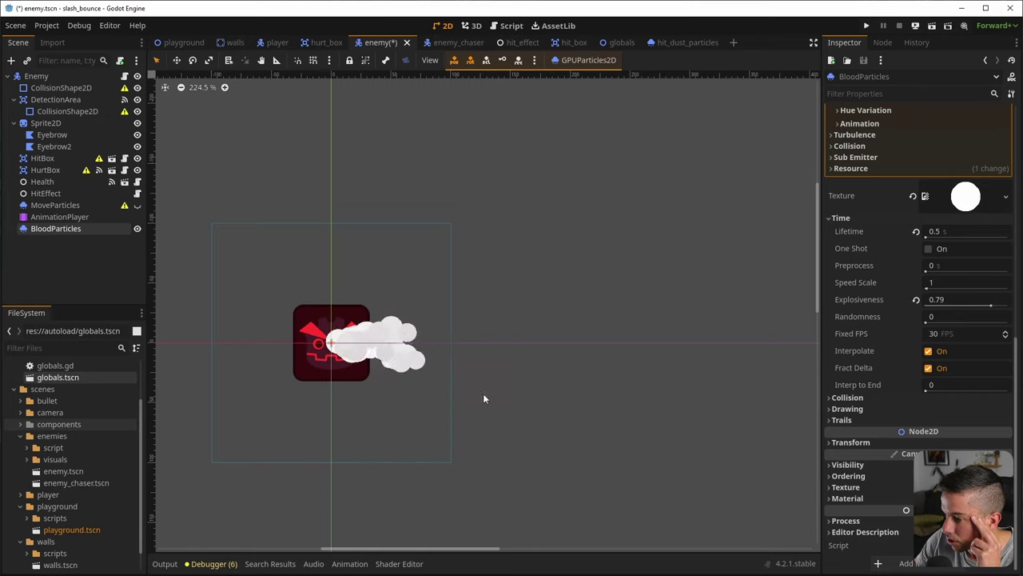
click(848, 464)
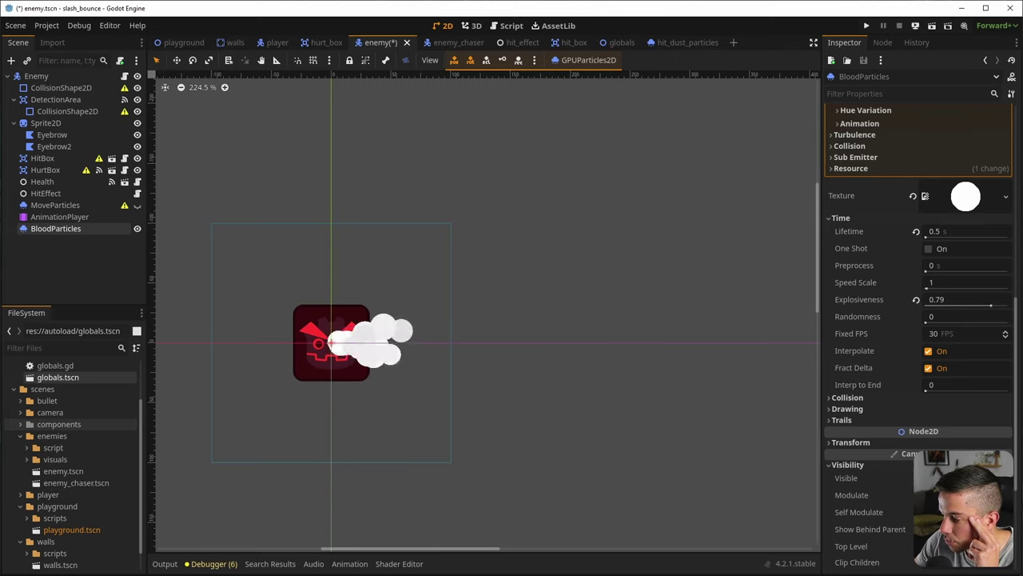
click(935, 495)
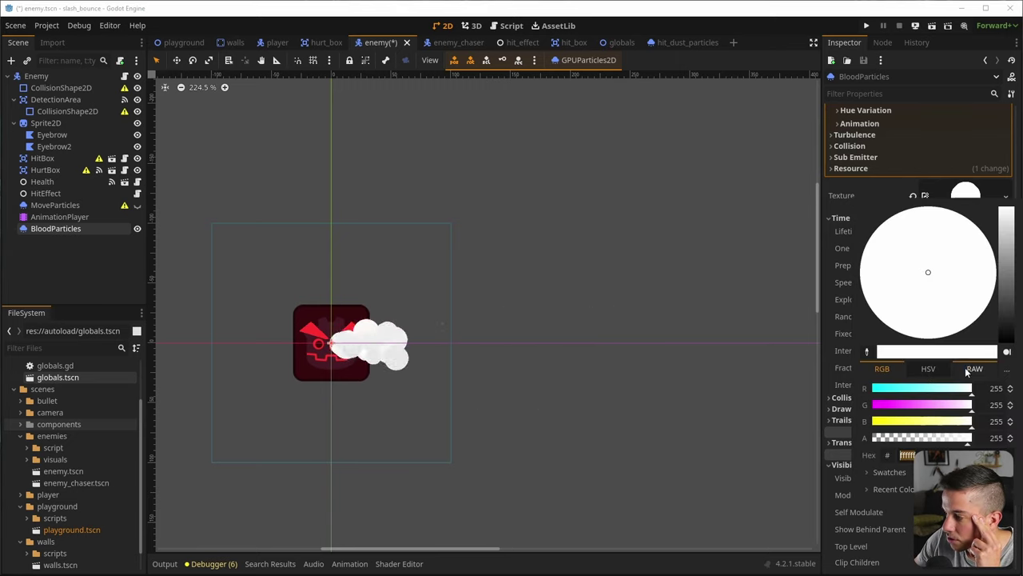
click(928, 368)
drag(879, 405, 983, 406)
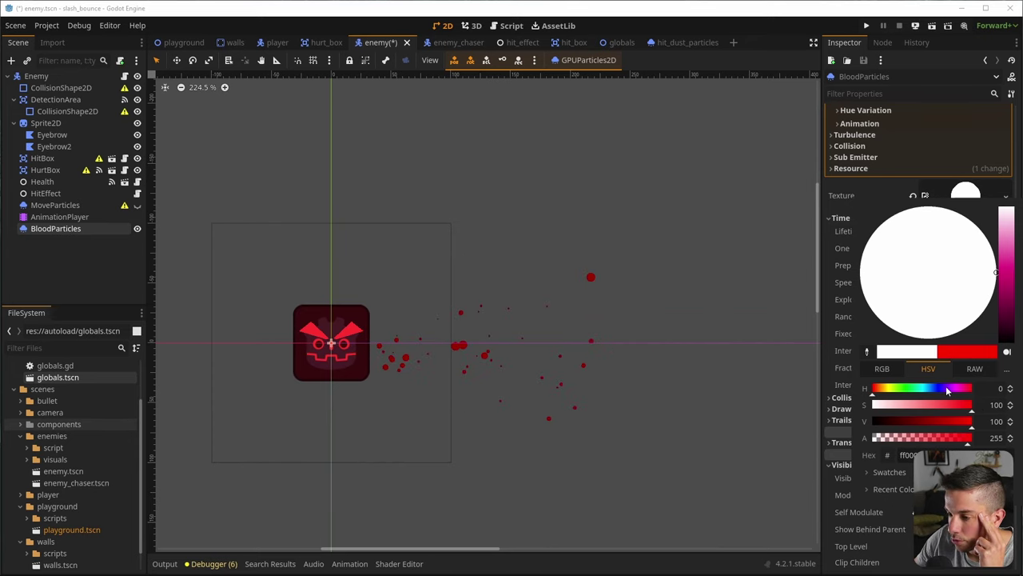
Shift the blood particles' Self Modulate hue to 349 for a crimson tone and save the enemy scene
click(967, 389)
mouse_move(968, 389)
mouse_down()
mouse_move(945, 390)
mouse_move(971, 389)
mouse_up()
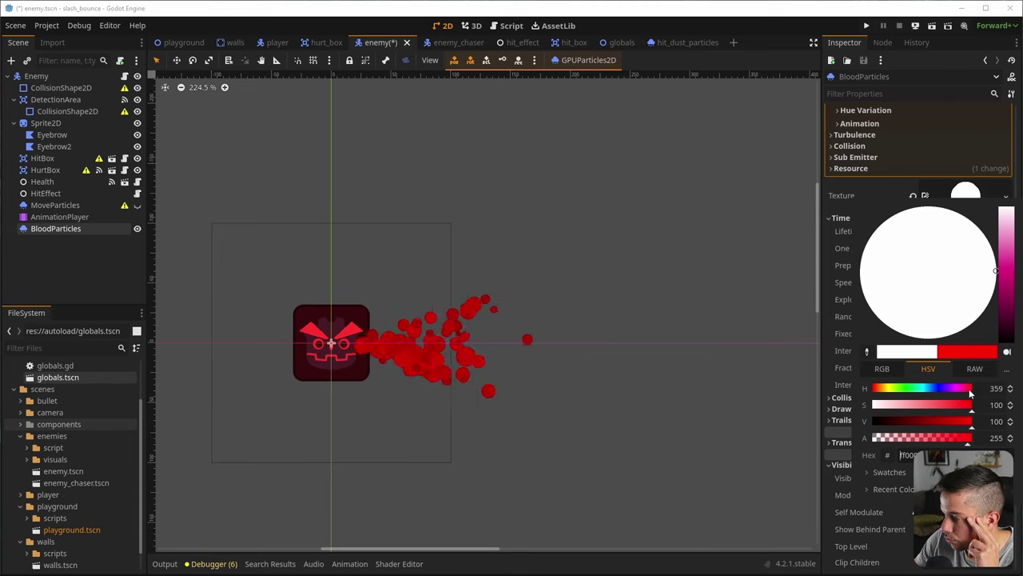
drag(970, 390, 967, 391)
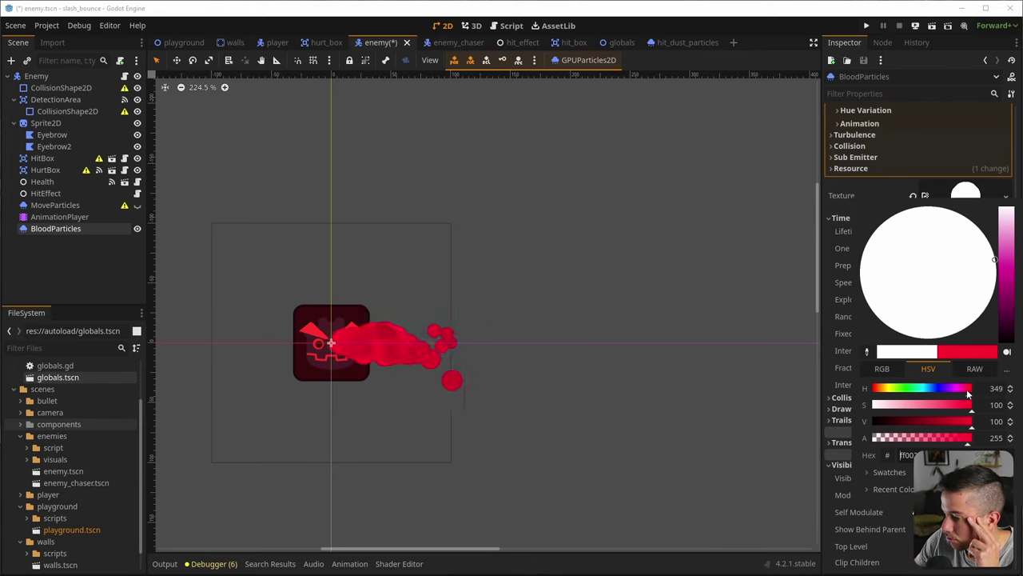
click(54, 286)
scroll(366, 357, down, 2)
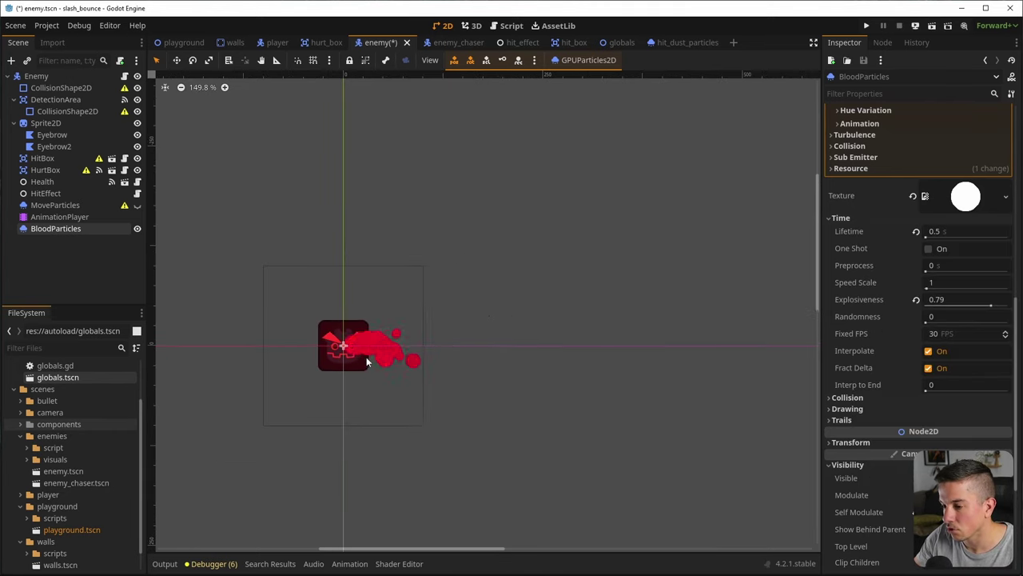
scroll(368, 351, down, 2)
key(ctrl+s)
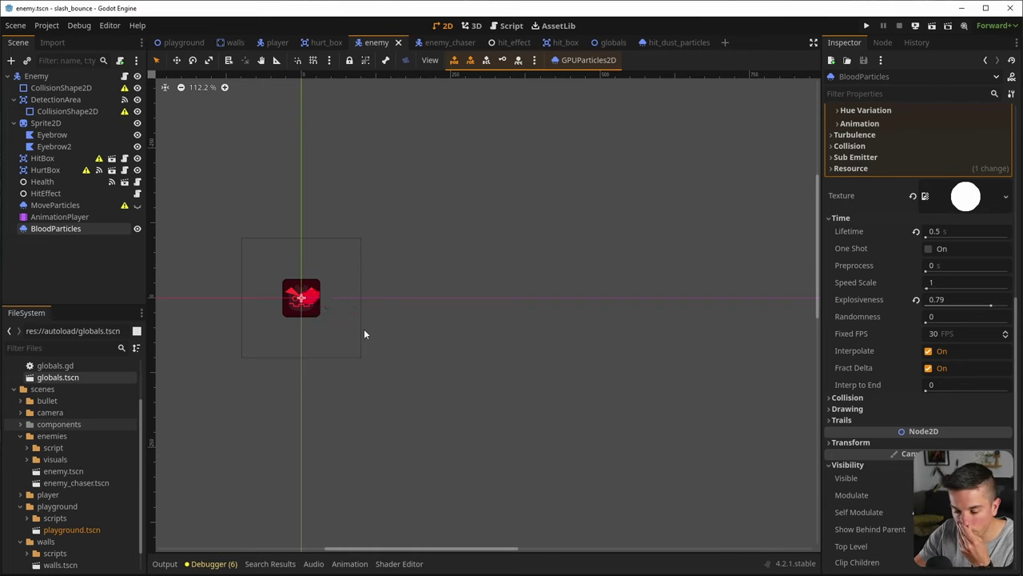
Inspect the red burst around the enemy and review the on_took_damage function in the HitEffect script
scroll(362, 335, down, 5)
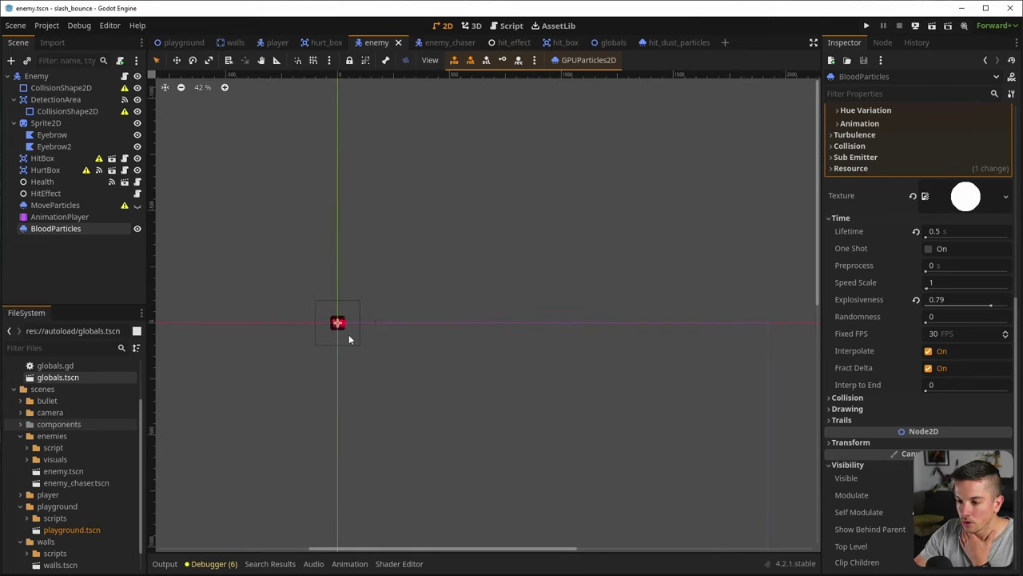
scroll(352, 337, up, 2)
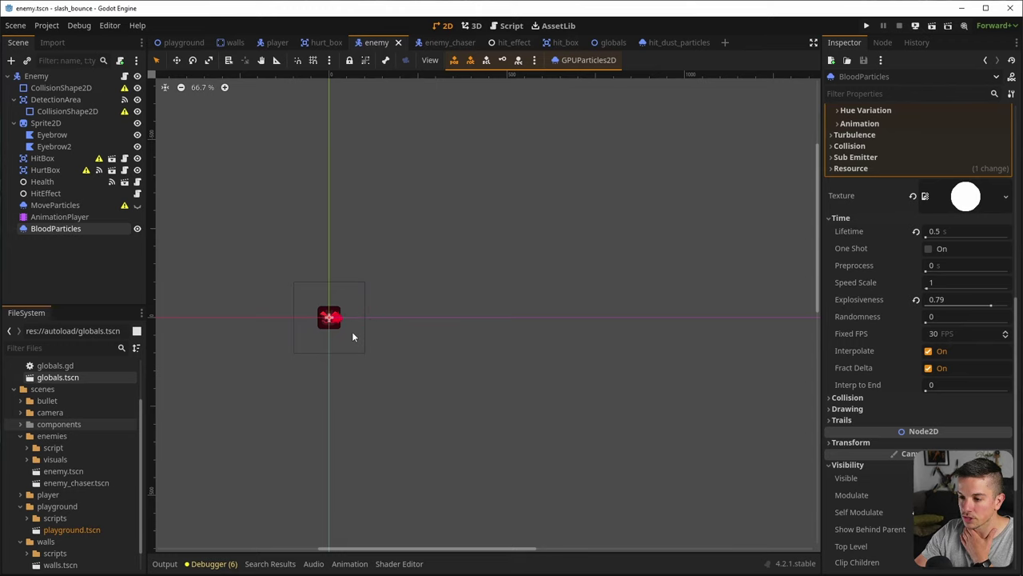
scroll(353, 337, up, 4)
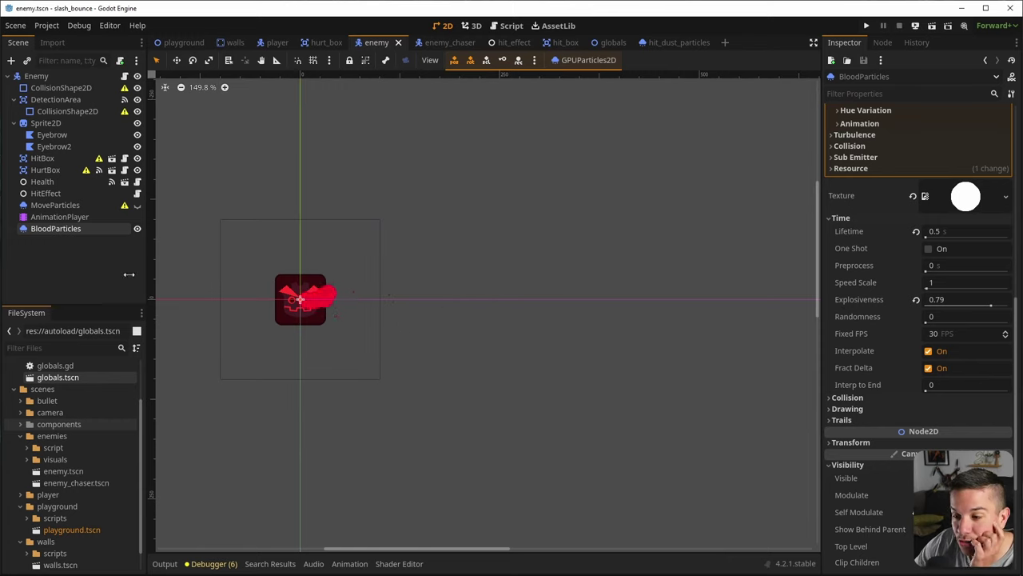
click(214, 277)
scroll(296, 314, up, 3)
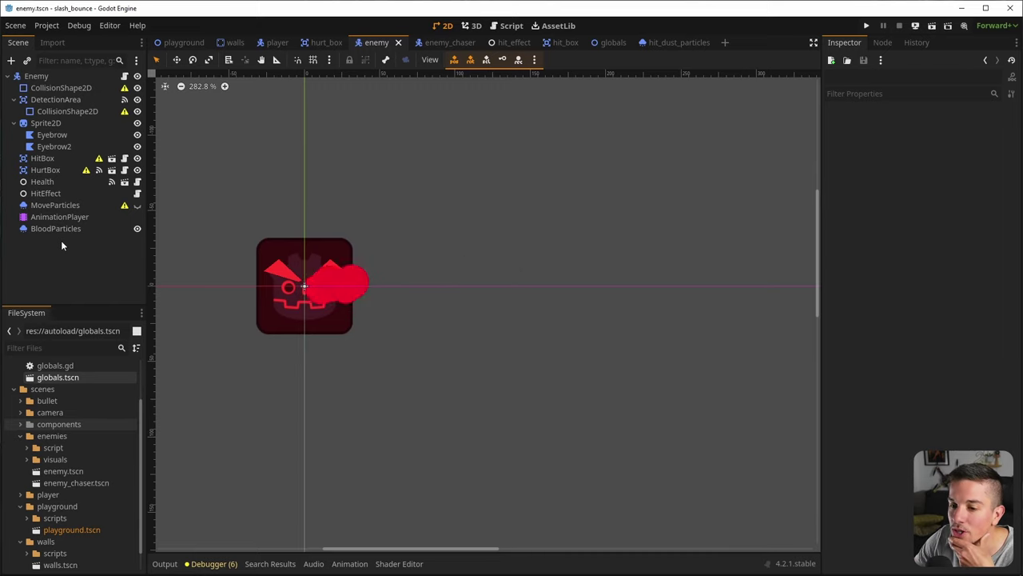
click(93, 228)
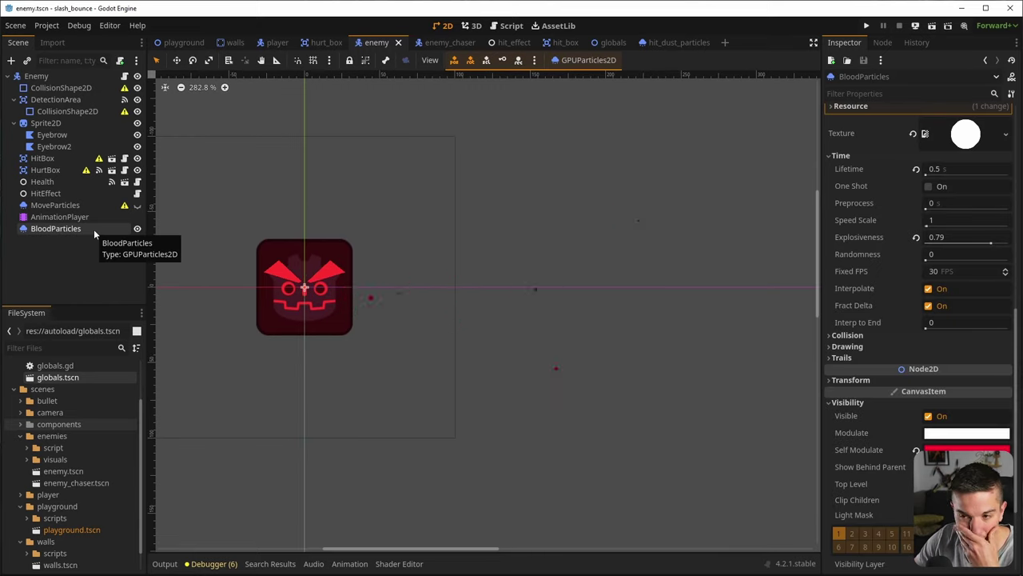
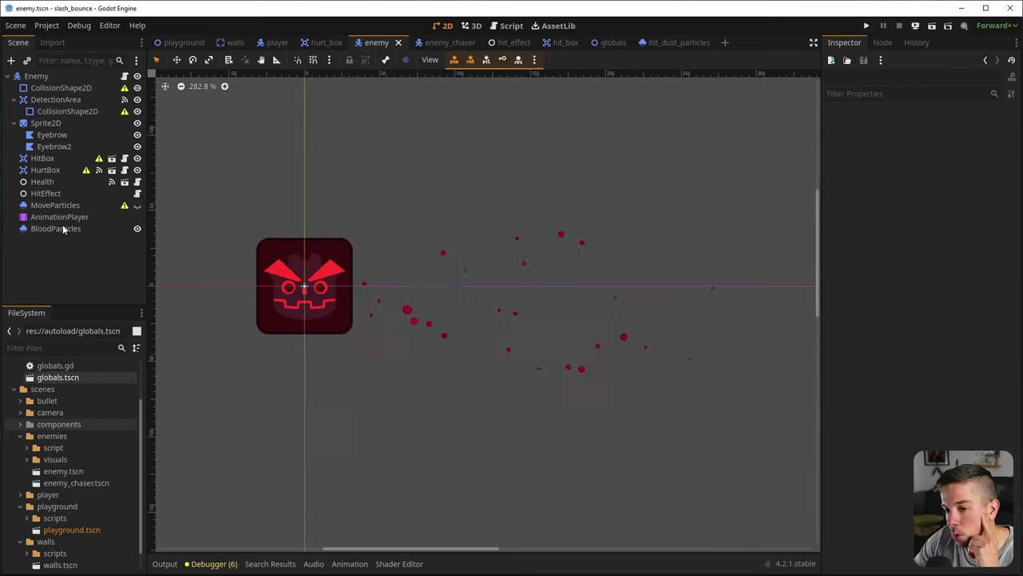
click(53, 194)
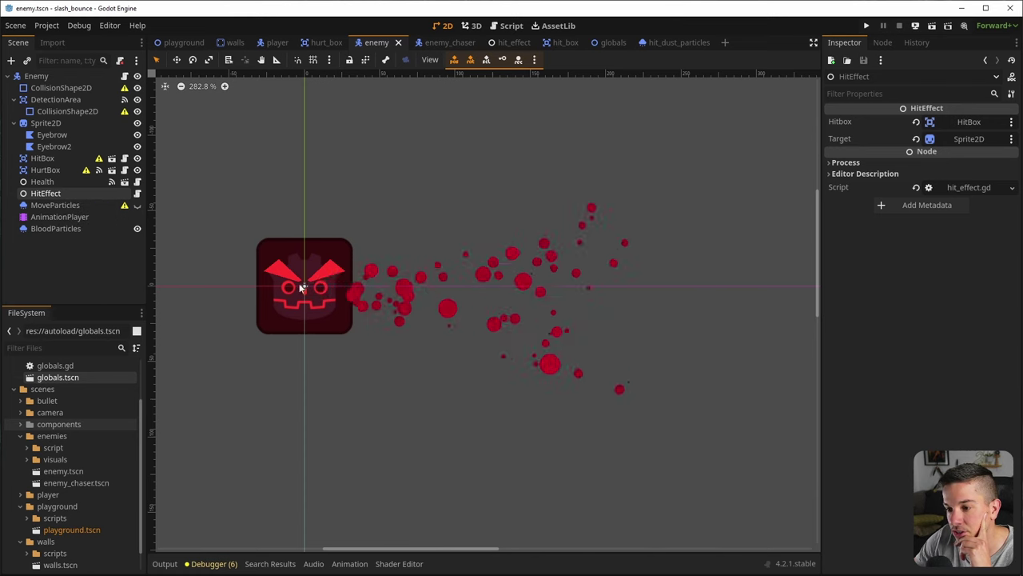
click(137, 194)
scroll(373, 526, left, 3)
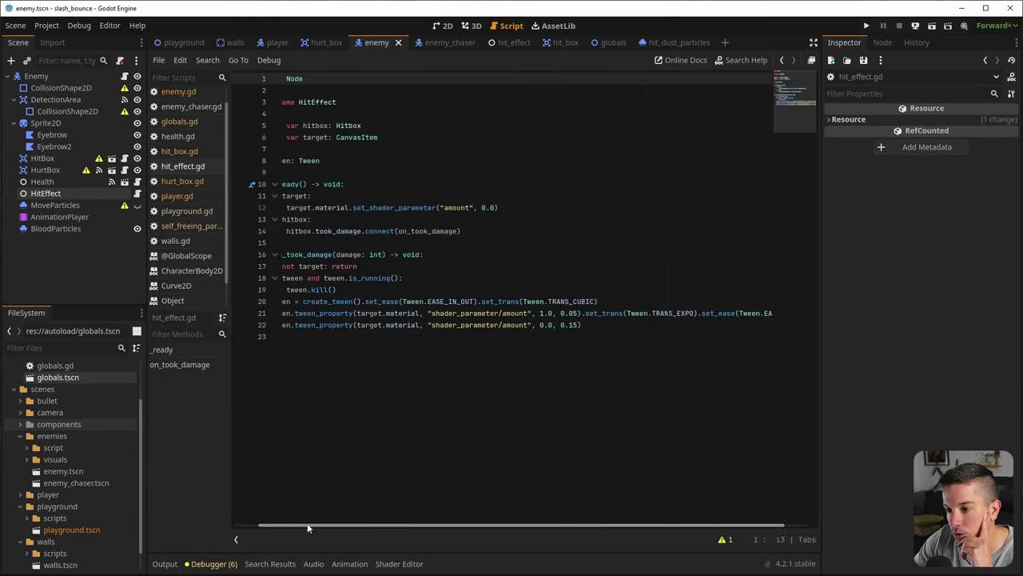
double_click(333, 255)
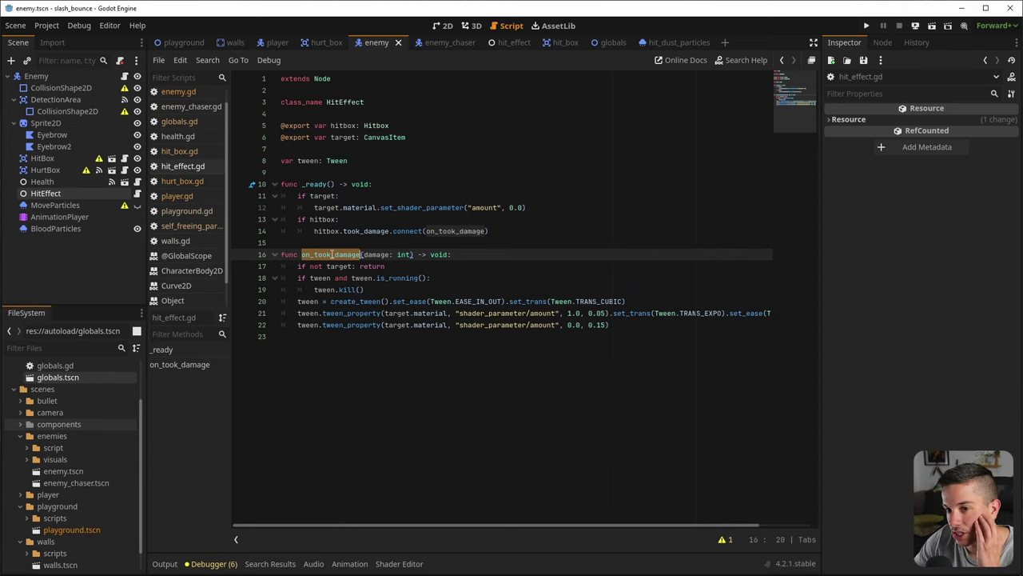
click(447, 25)
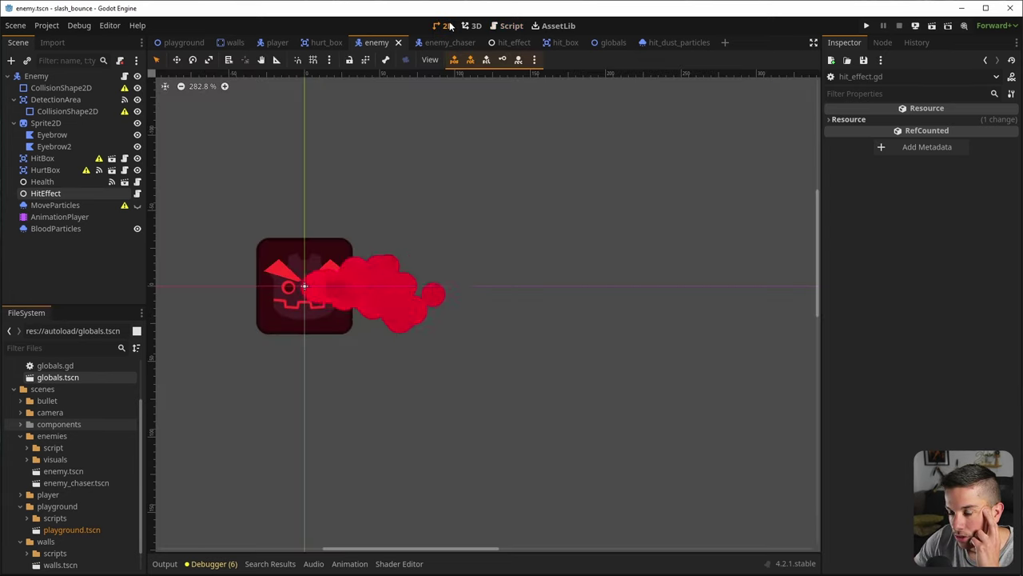
Save the enemy scene with BloodParticles visible and duplicate that node
click(58, 230)
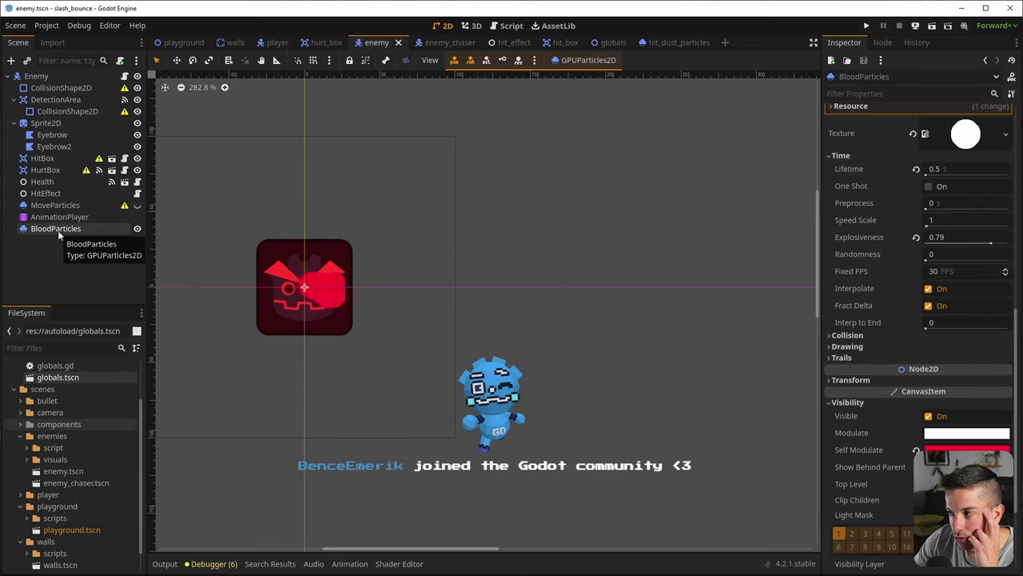
click(138, 228)
click(137, 228)
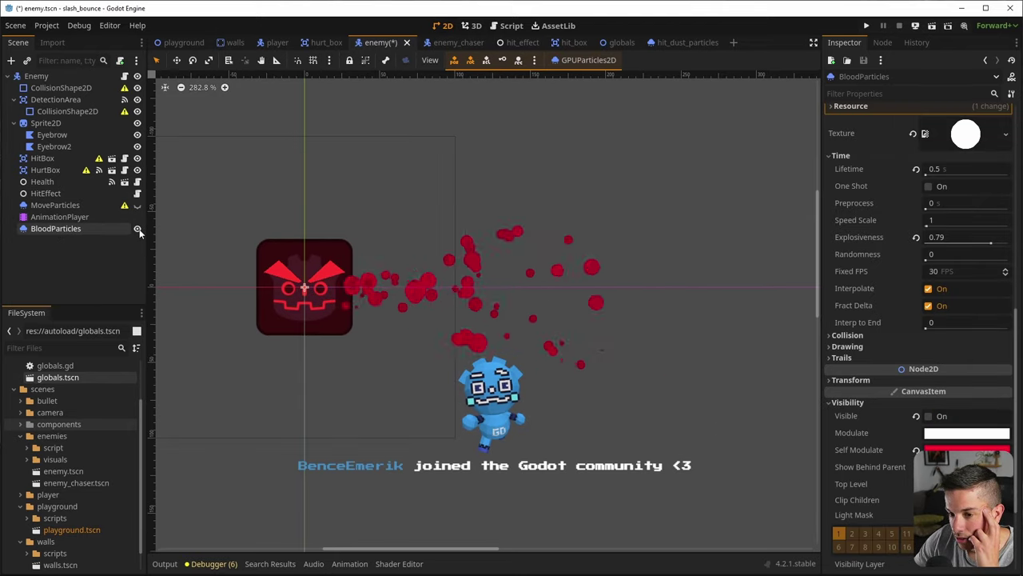
key(ctrl+s)
key(ctrl+d)
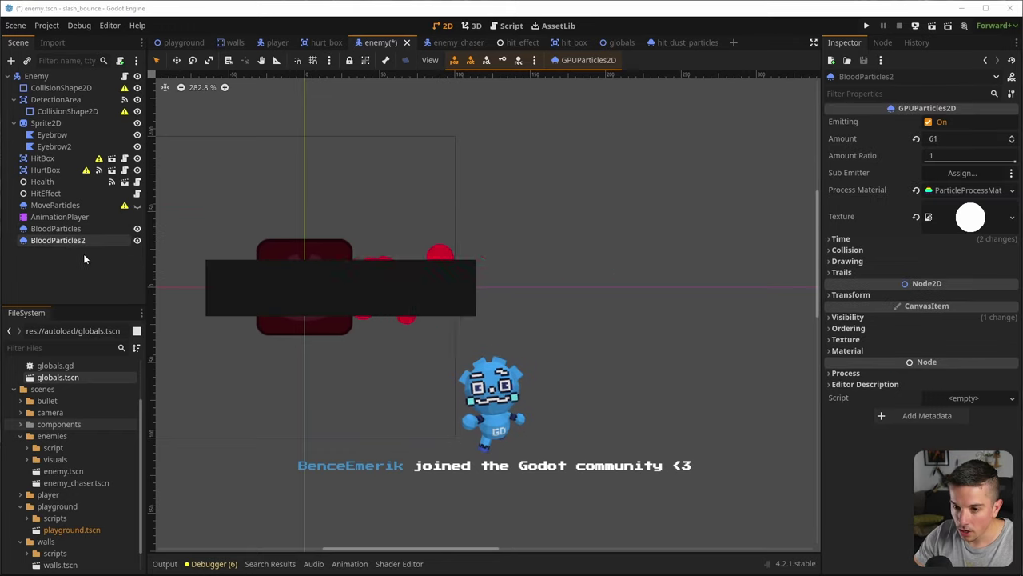
Rename the duplicated blood particles node to ExplodeParticles and save the enemy scene
double_click(102, 241)
key(End)
text(Explode)
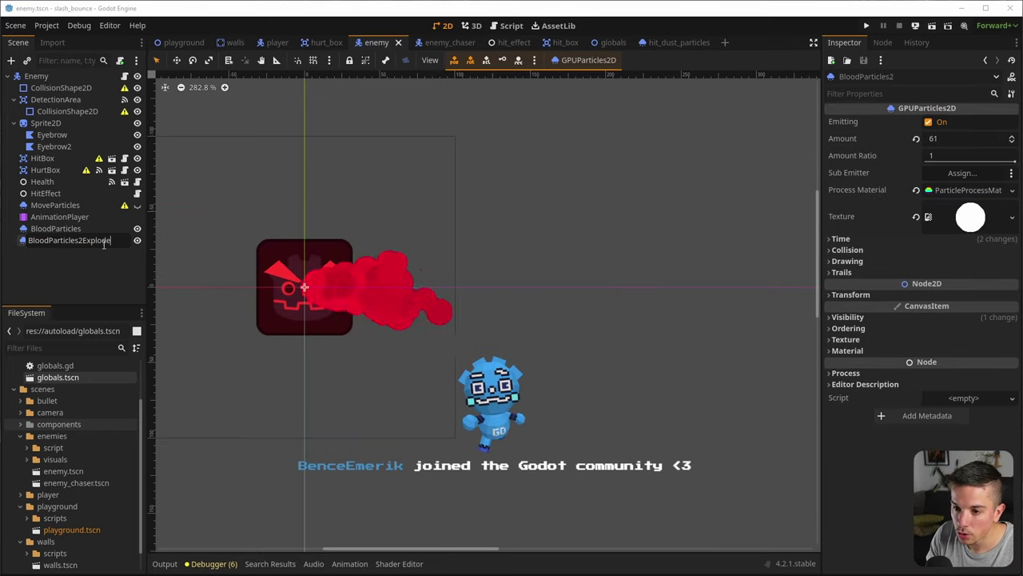
key(ctrl+a)
text(Explod)
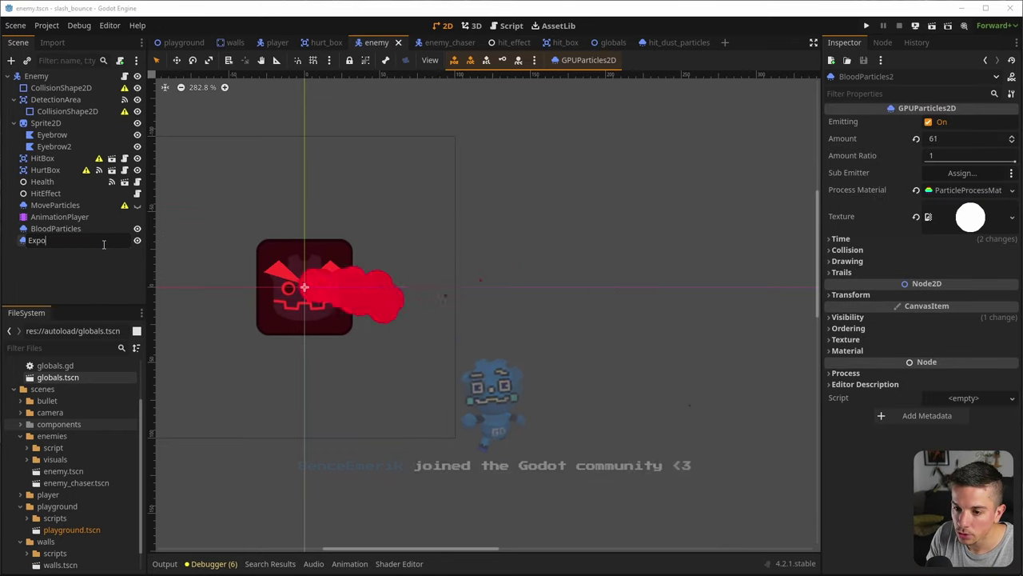
text(eParticles)
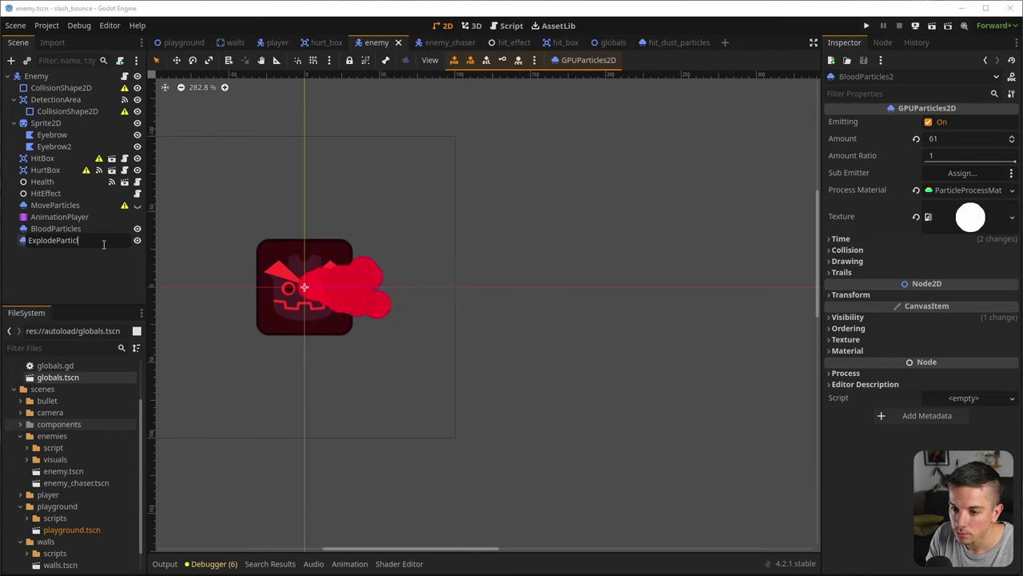
key(Return)
key(ctrl+s)
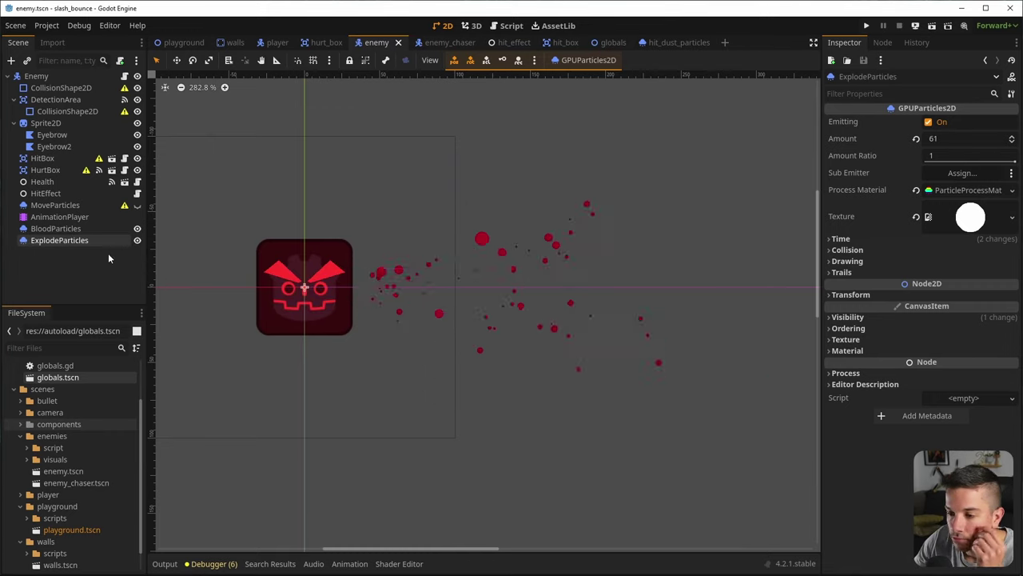
Hide BloodParticles and make ExplodeParticles' process material unique recursively, including its scale curve and color ramp gradient
click(138, 230)
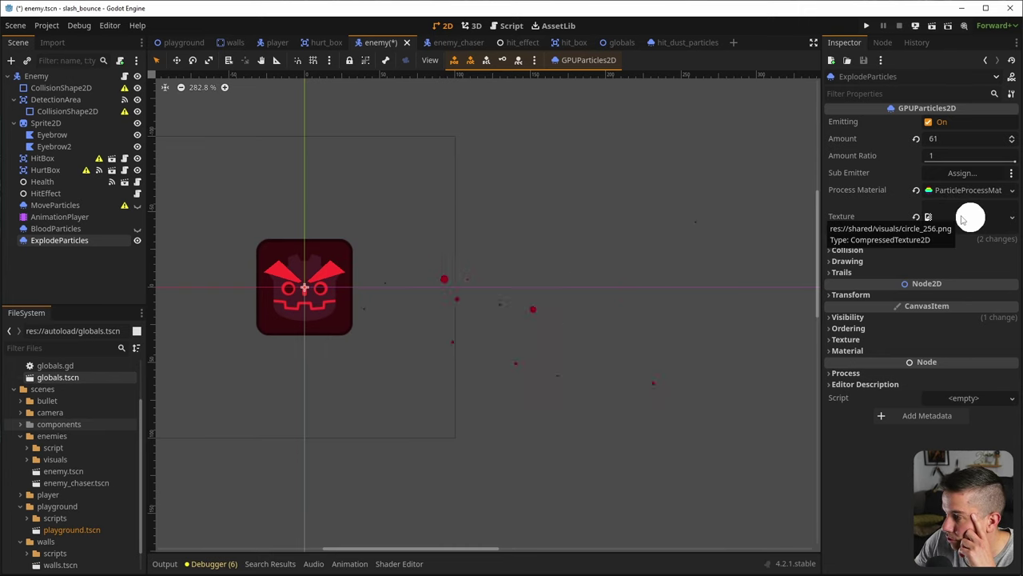
click(1012, 192)
click(969, 293)
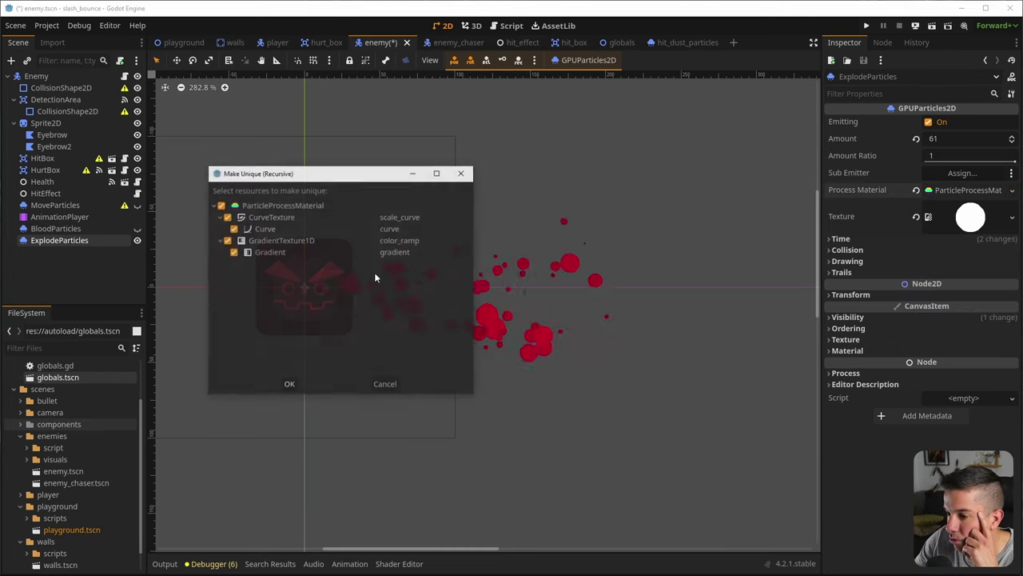
click(289, 384)
Review the burst and ExplodeParticles' process material settings for display, accelerations, animated velocity and spawn position
scroll(338, 313, down, 3)
middle_drag(338, 313, 395, 313)
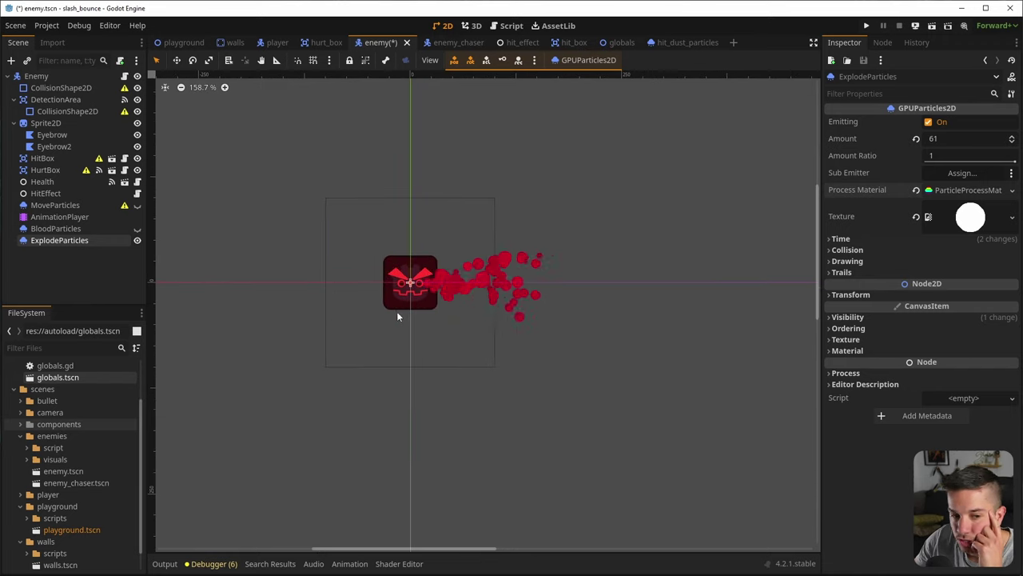
scroll(394, 304, up, 1)
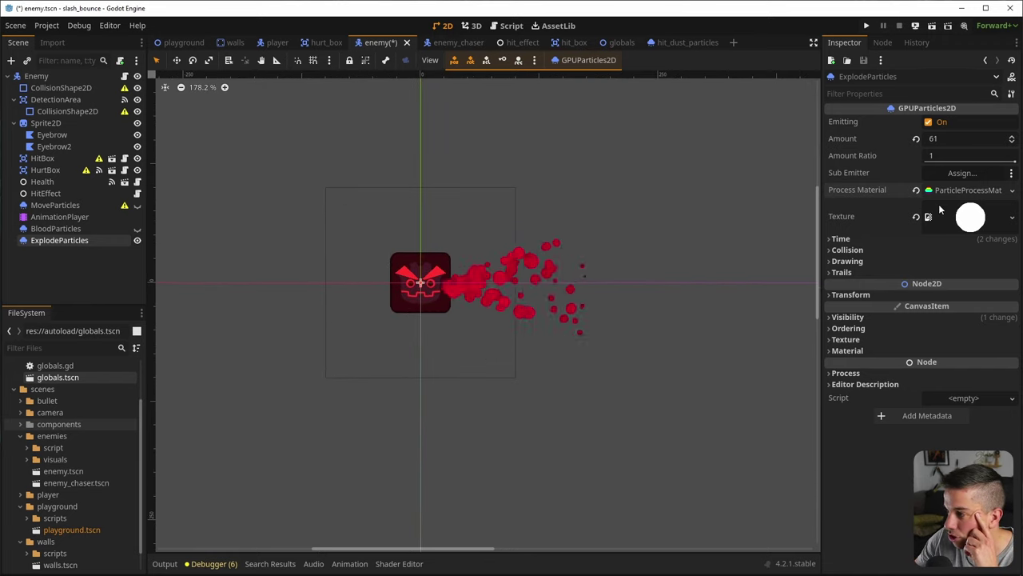
click(962, 191)
click(847, 264)
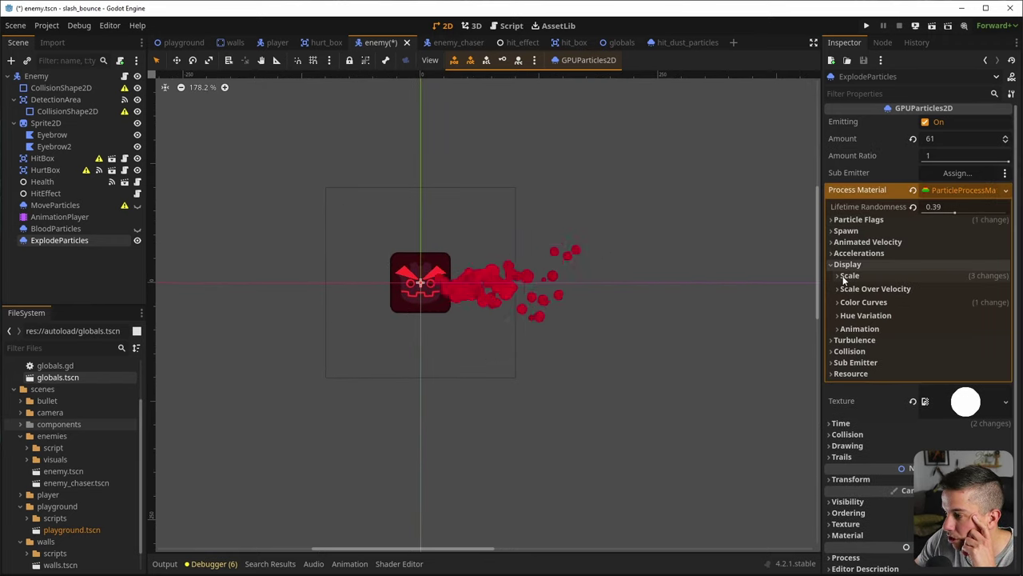
click(843, 275)
click(847, 264)
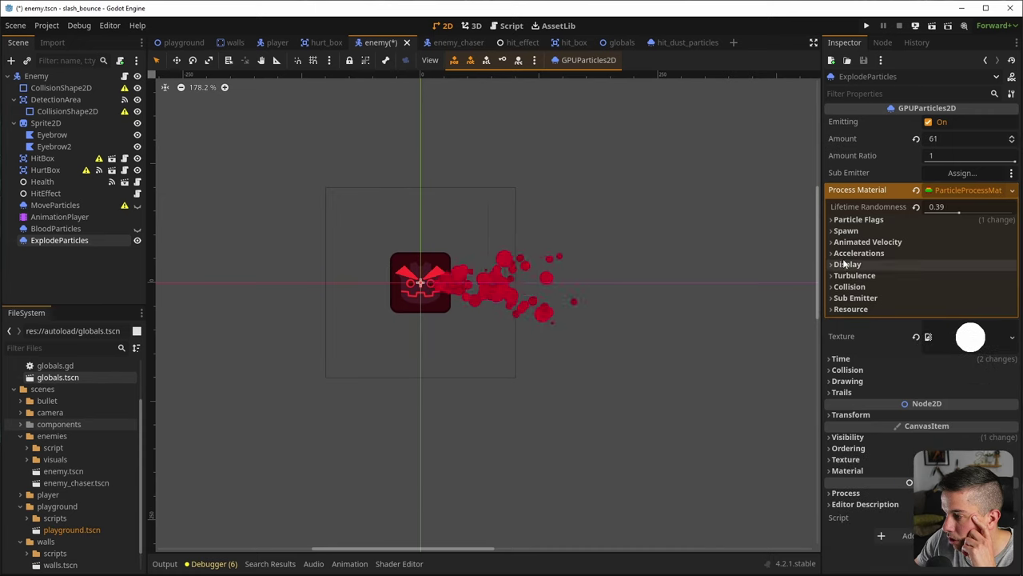
click(859, 253)
middle_drag(651, 273, 567, 276)
scroll(567, 276, up, 2)
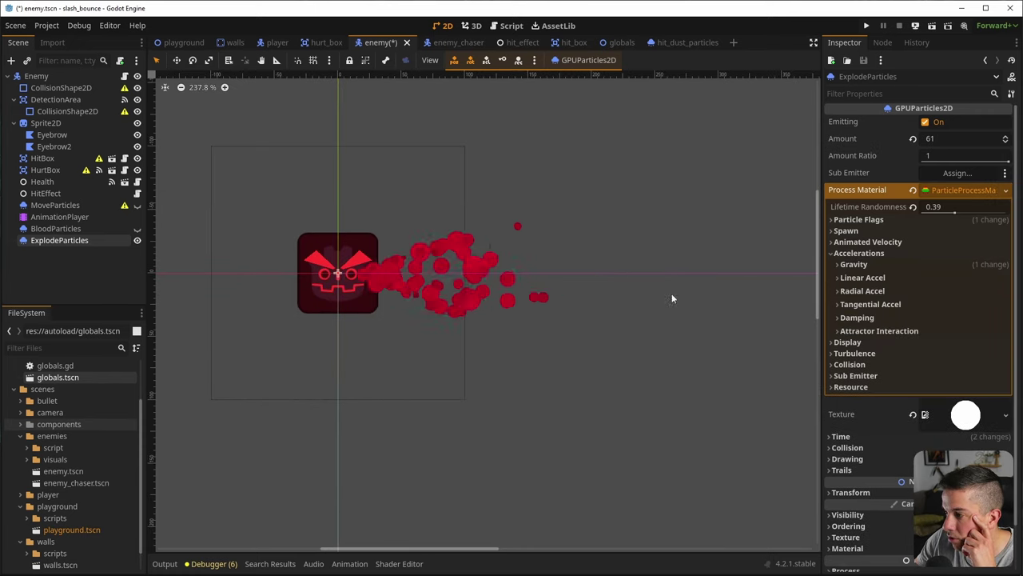
click(863, 241)
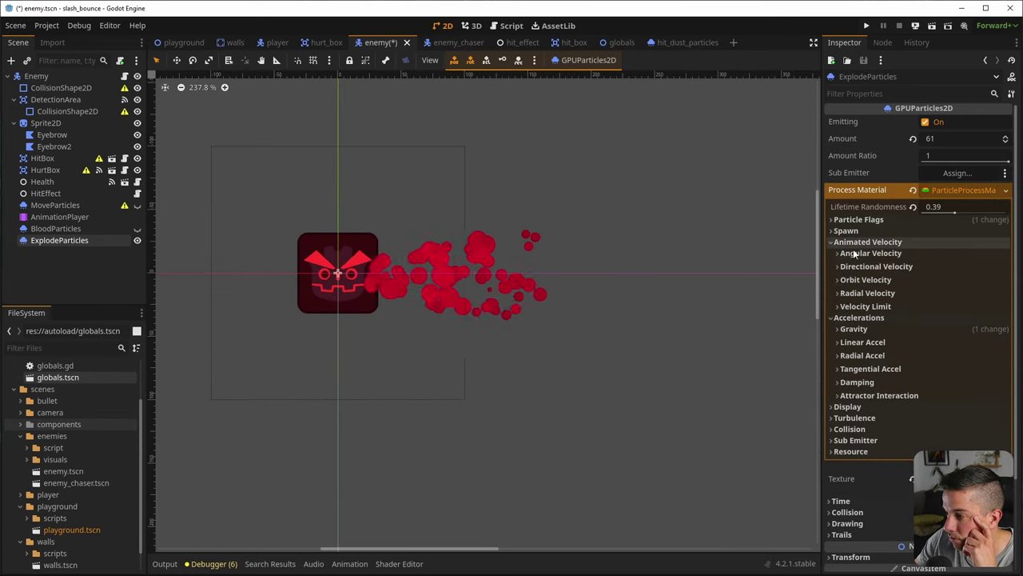
click(867, 241)
click(846, 230)
click(854, 241)
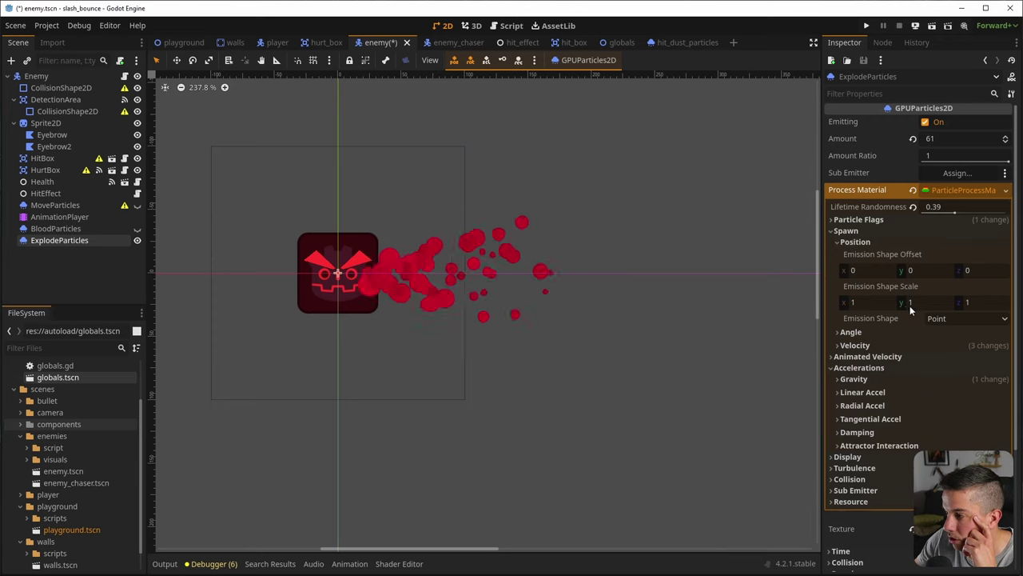
click(852, 241)
click(854, 242)
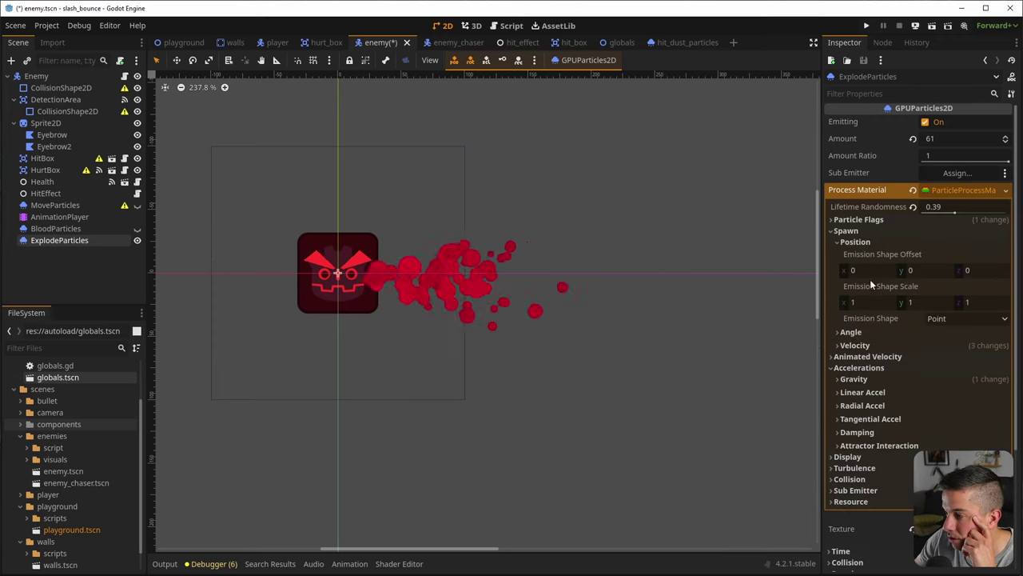
Set the spawn velocity spread of ExplodeParticles to 180 and check the burst around the enemy
click(866, 345)
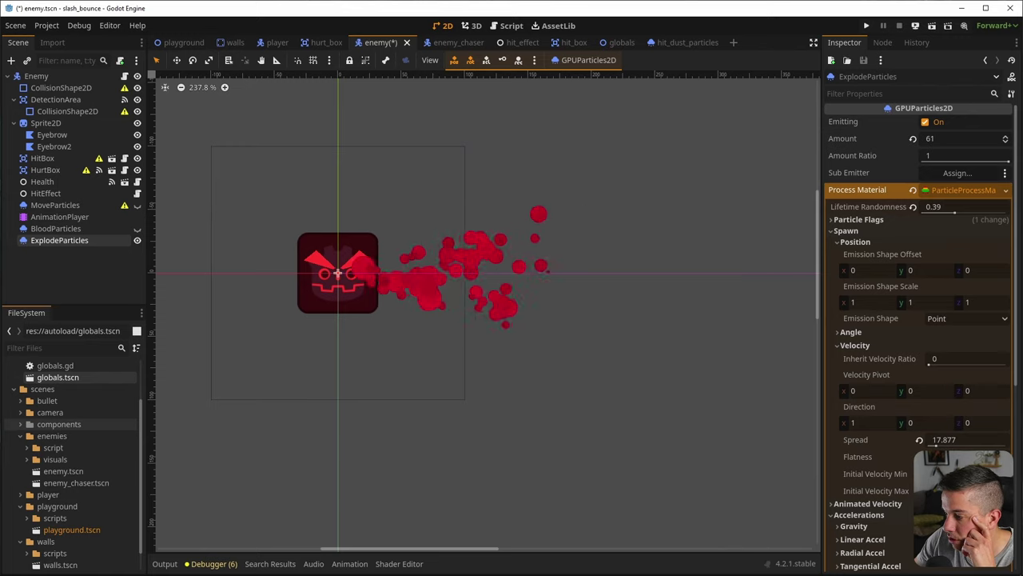
drag(936, 446, 1006, 445)
scroll(464, 274, down, 5)
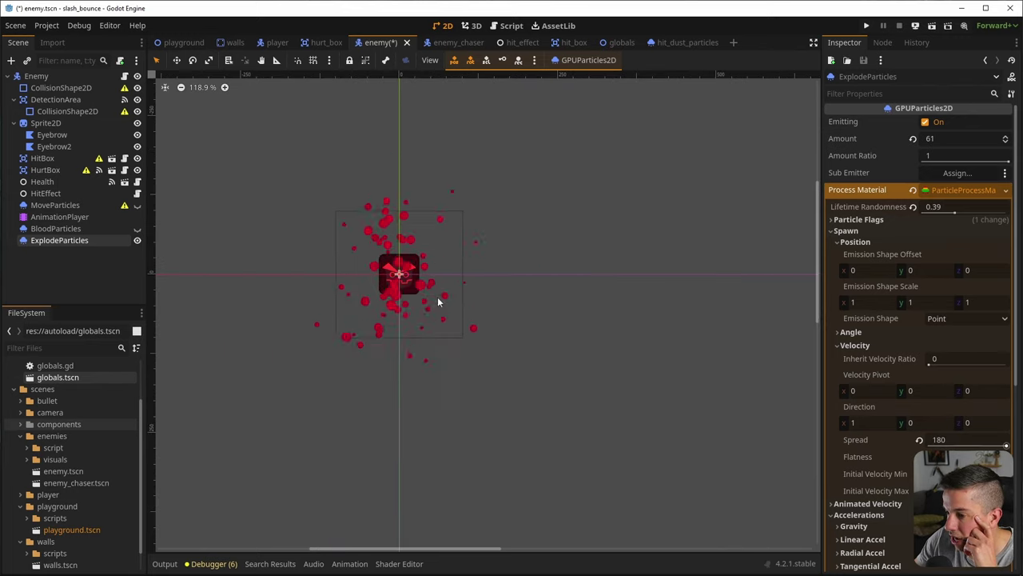
scroll(403, 328, up, 2)
scroll(419, 324, up, 2)
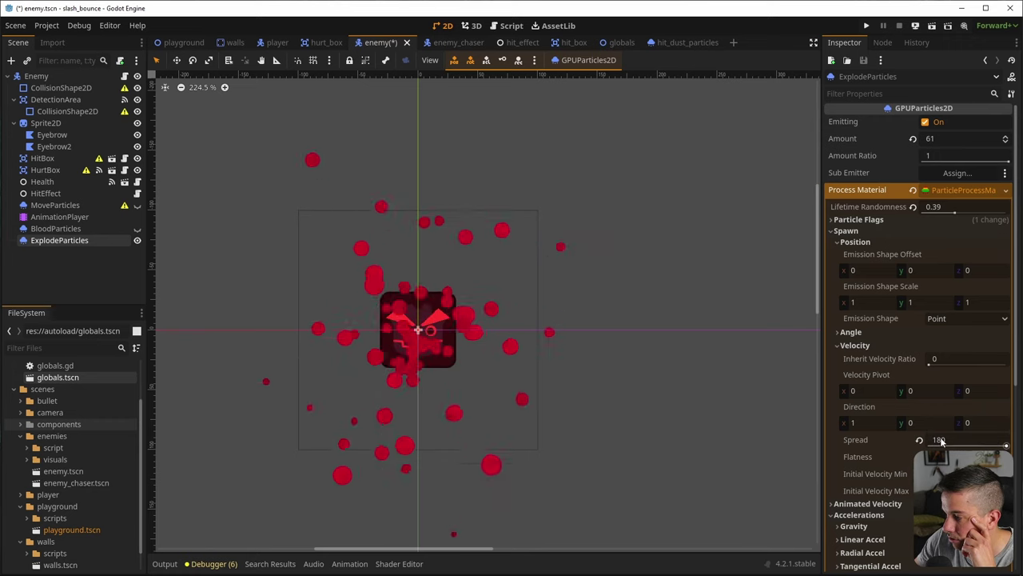
click(855, 345)
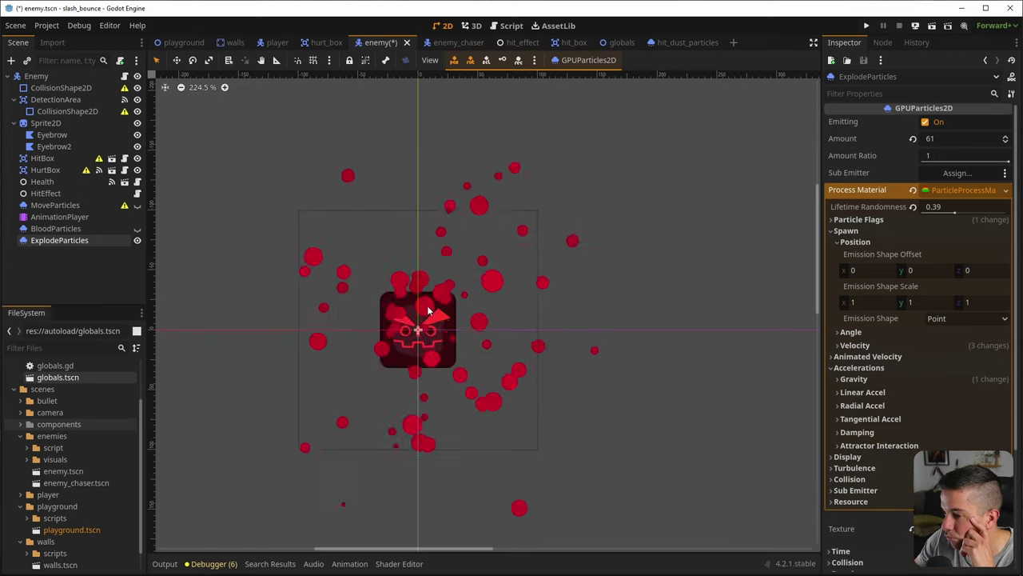
Enlarge ExplodeParticles' particles by raising the process material's display scale, save the enemy scene and check the burst
scroll(374, 347, down, 4)
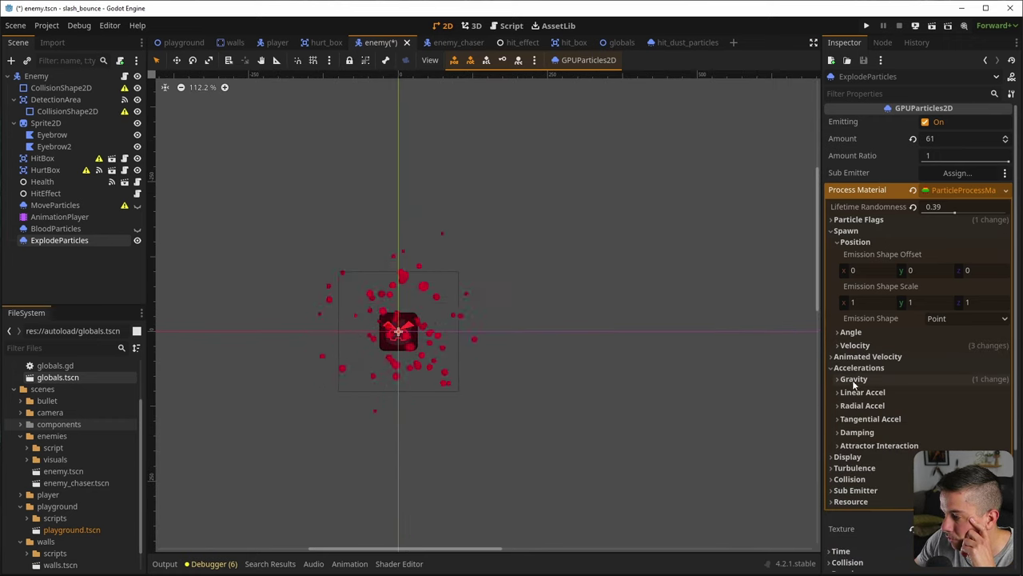
click(847, 458)
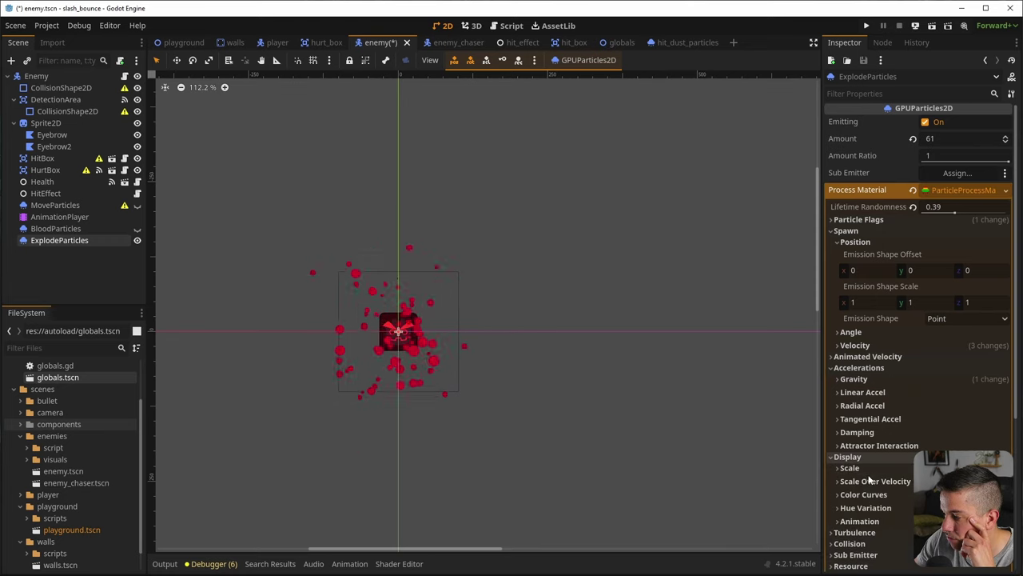
click(849, 467)
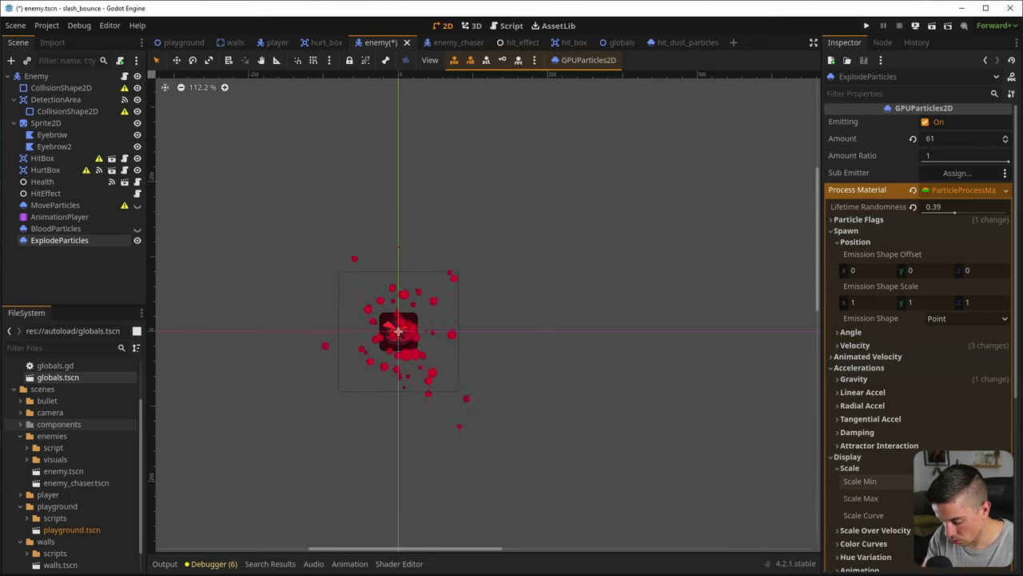
scroll(412, 333, up, 3)
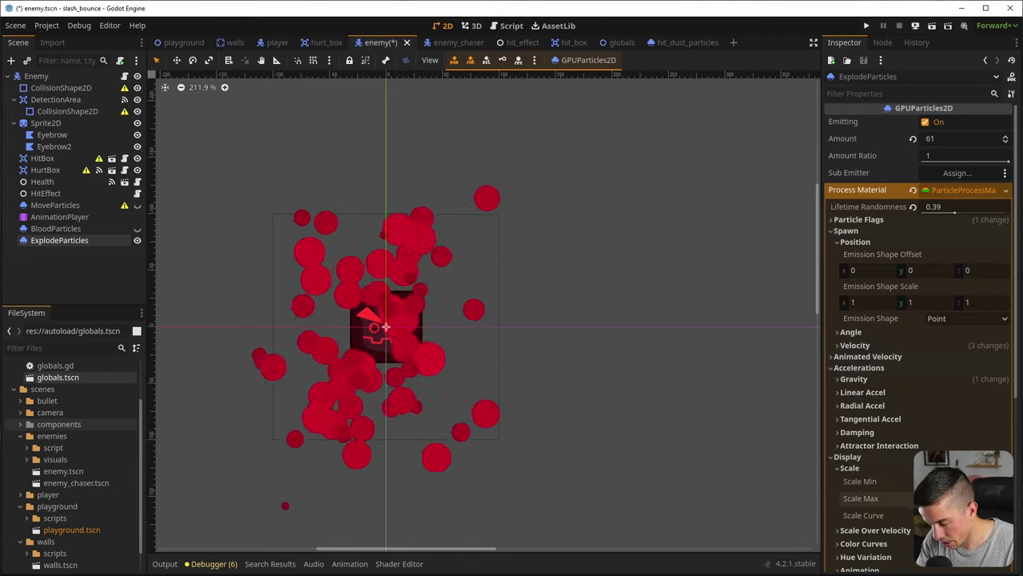
key(ctrl+s)
scroll(399, 336, down, 7)
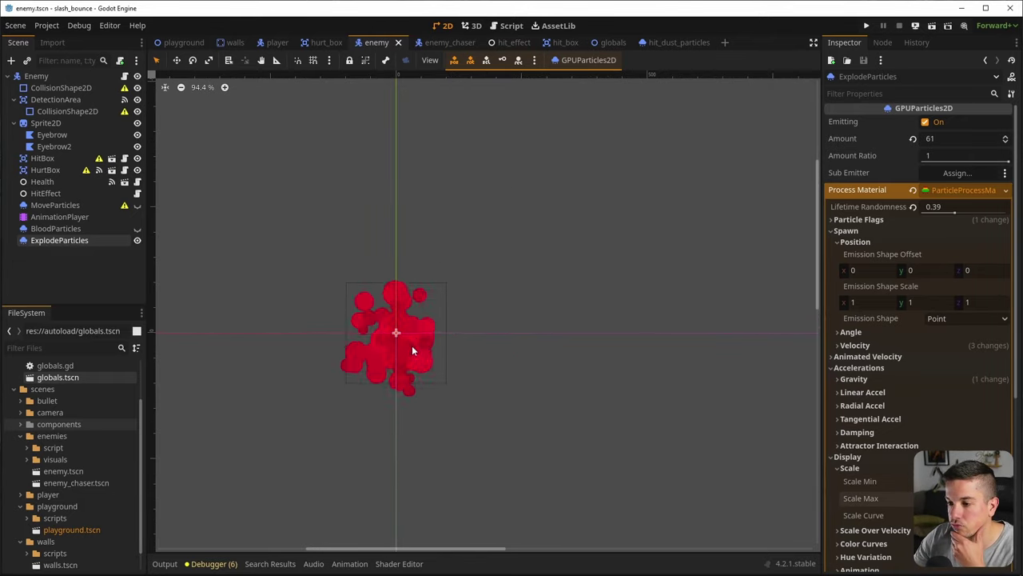
scroll(411, 353, down, 1)
scroll(410, 352, up, 6)
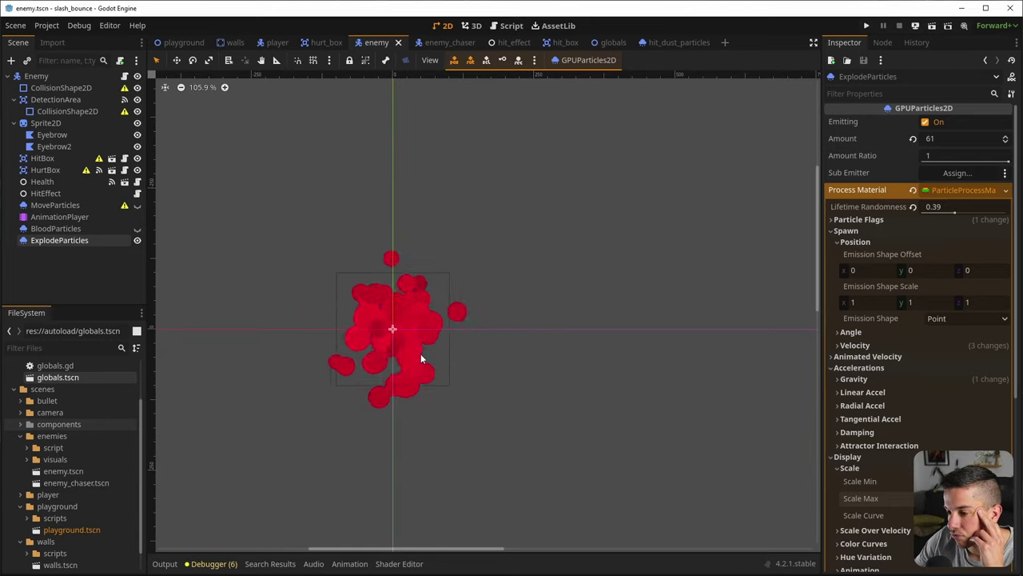
Save the ExplodeParticles branch as explode_particles.tscn in a new explode_particles folder under res://shared/effects
click(84, 268)
click(72, 240)
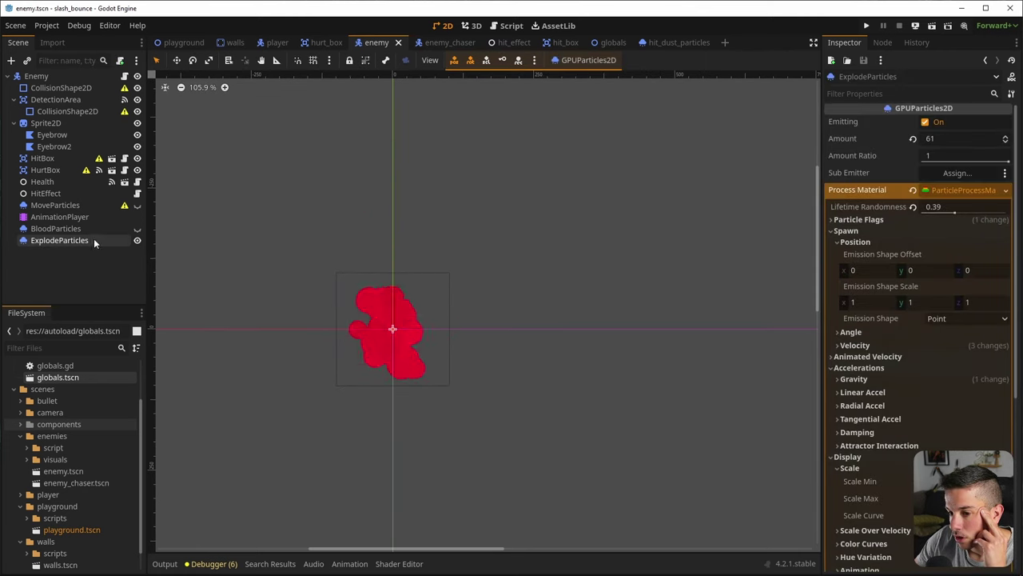
right_click(74, 239)
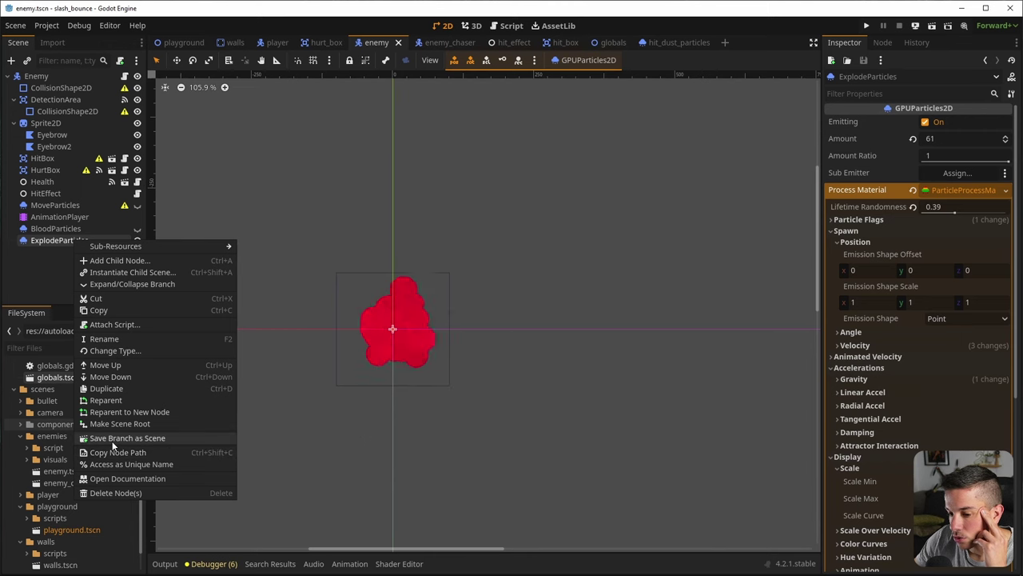
click(122, 438)
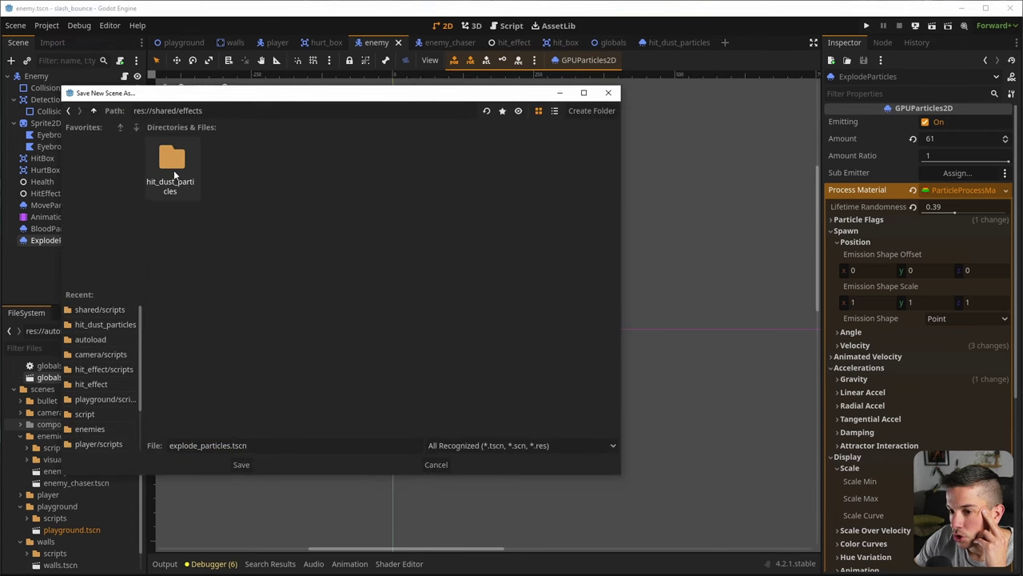
click(325, 259)
text(expl)
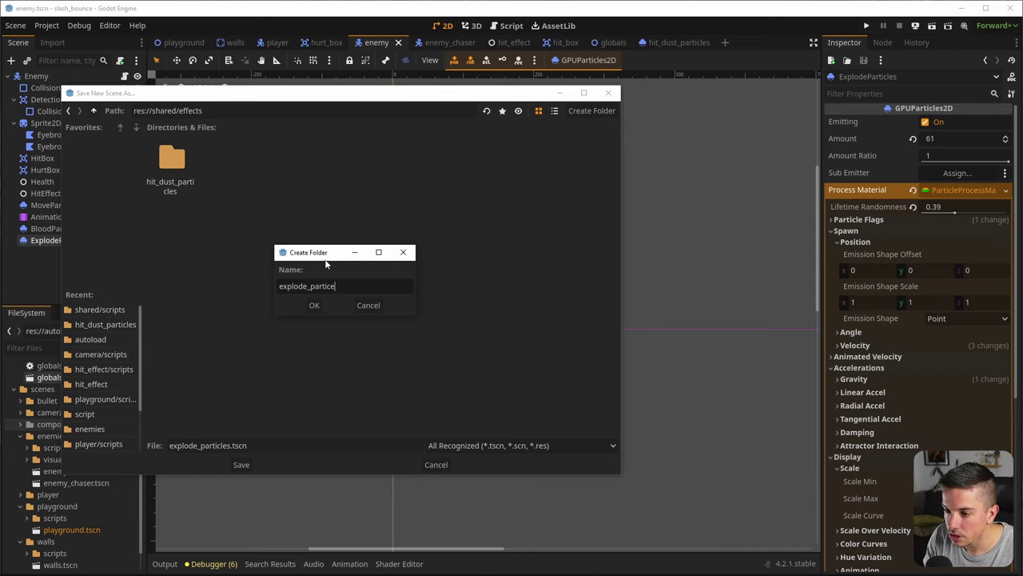
text(ode_particles)
key(Return)
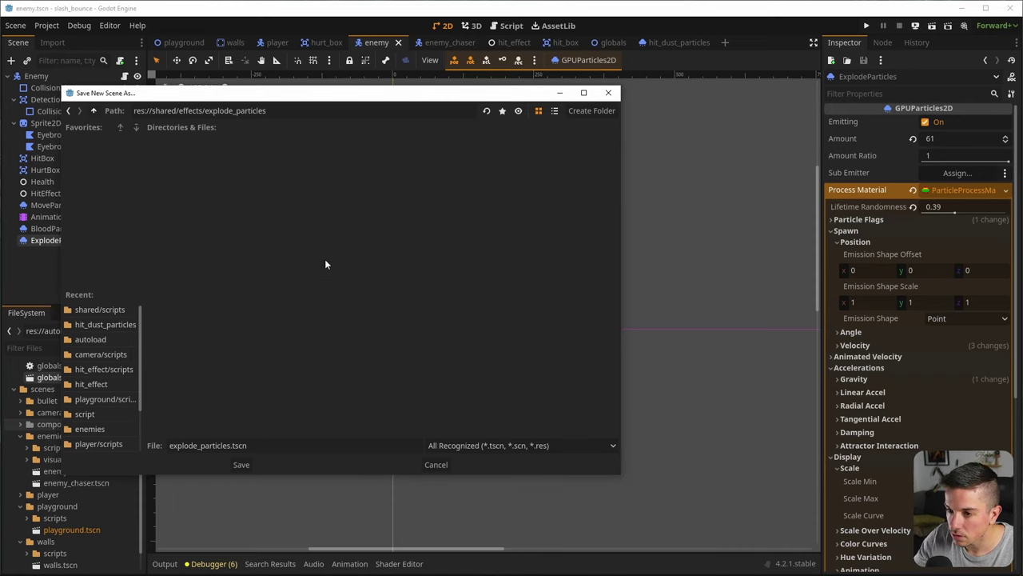
click(247, 463)
Open the explode_particles scene and attach the existing script res://shared/scripts/self_freeing_particles.gd to its root node
click(128, 240)
right_click(48, 76)
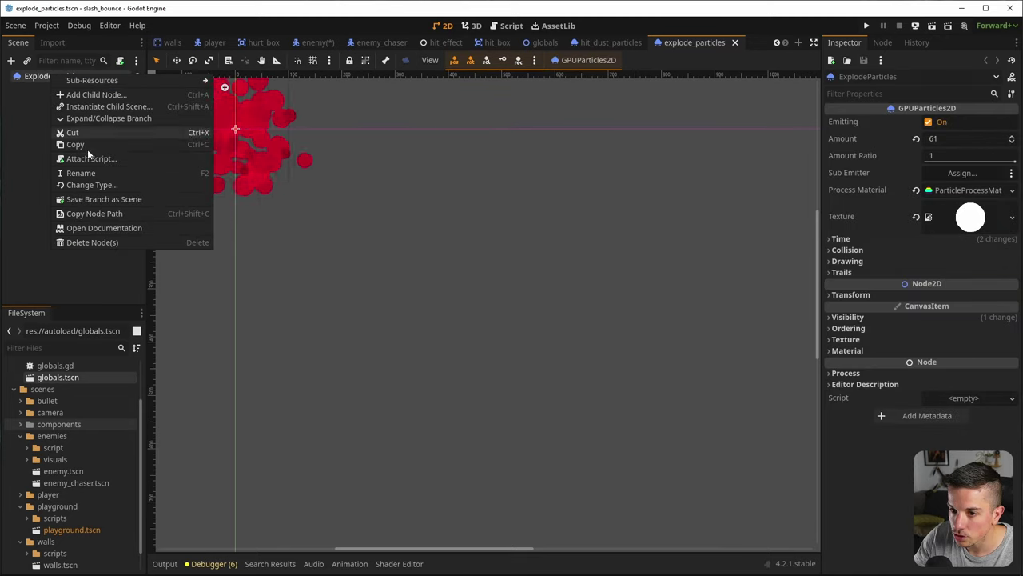
click(91, 158)
click(455, 267)
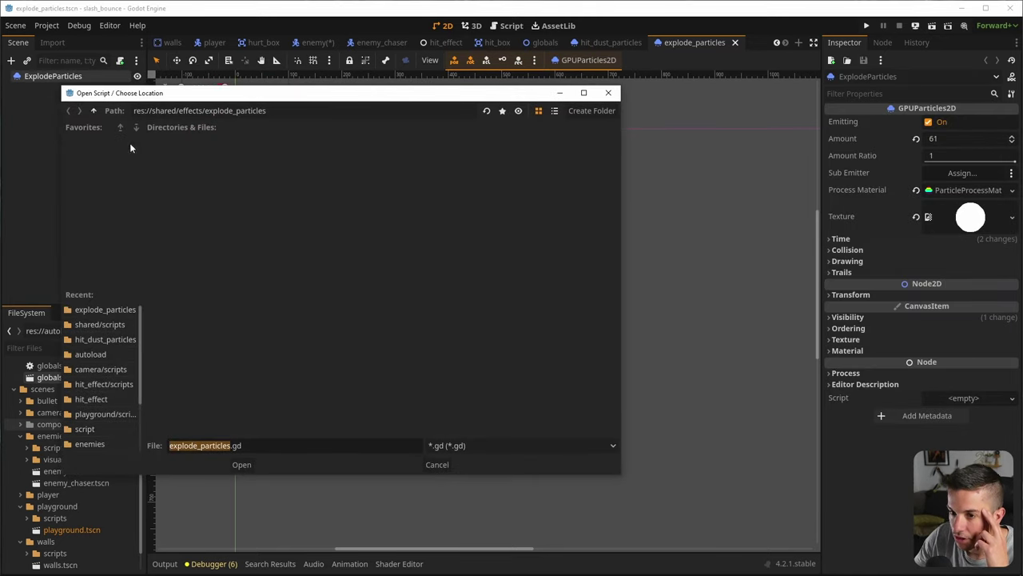
click(94, 110)
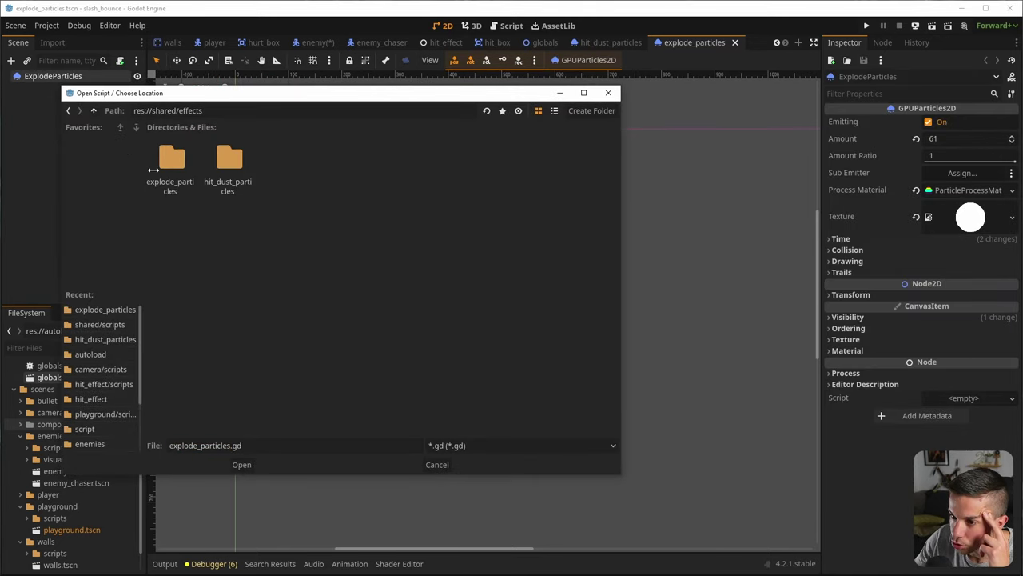
click(93, 111)
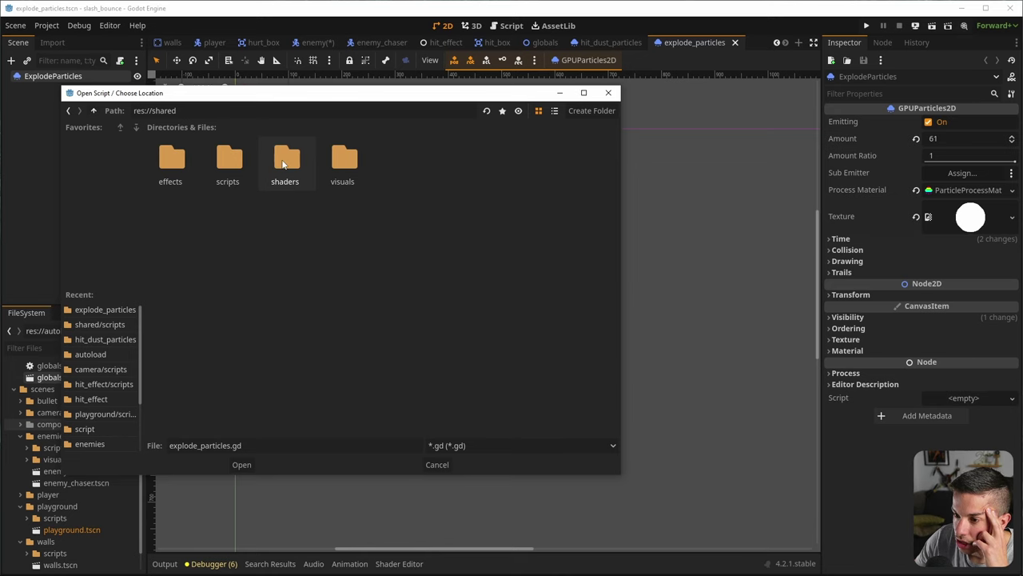
double_click(283, 164)
click(93, 110)
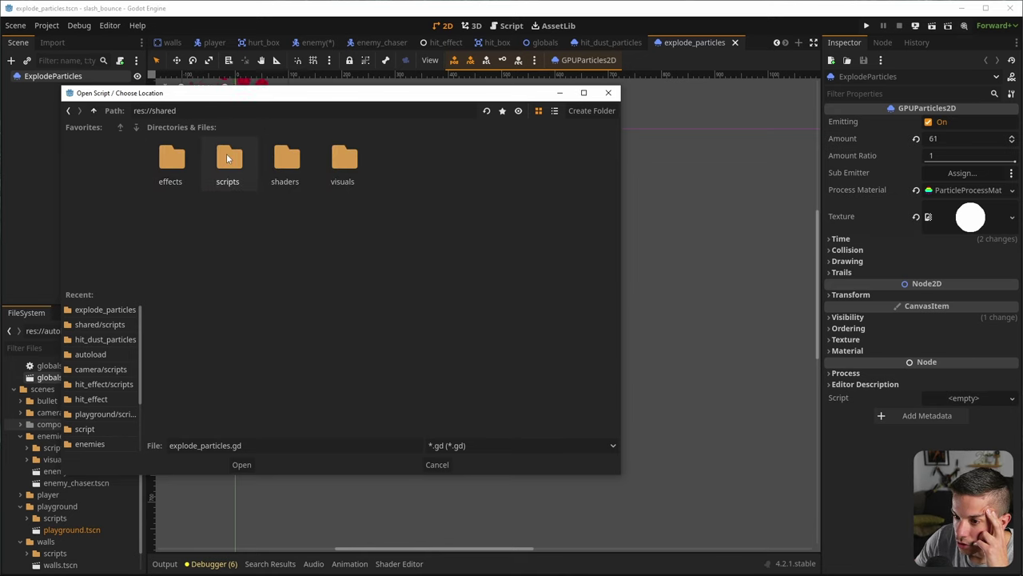
double_click(227, 159)
double_click(181, 160)
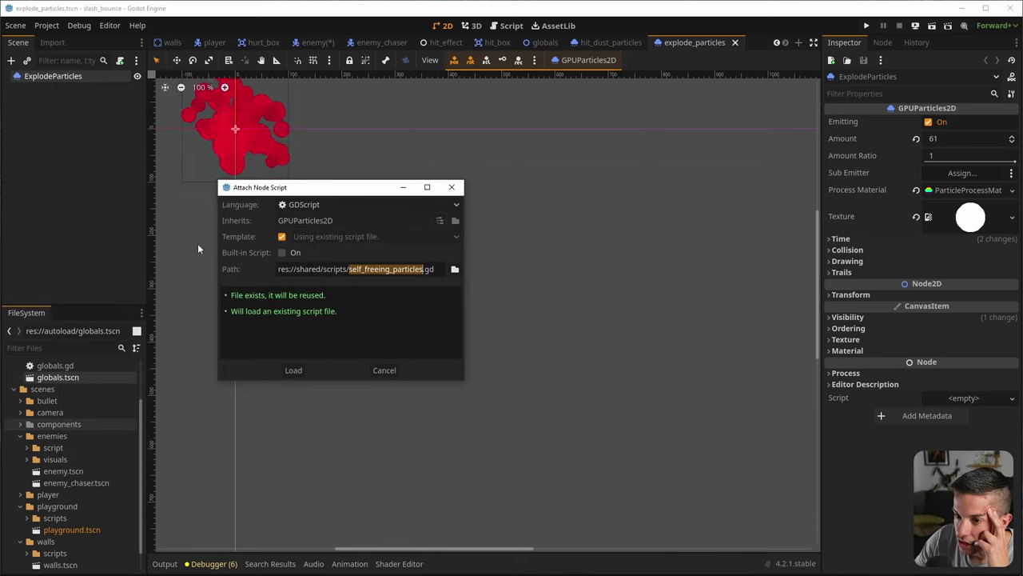
click(292, 369)
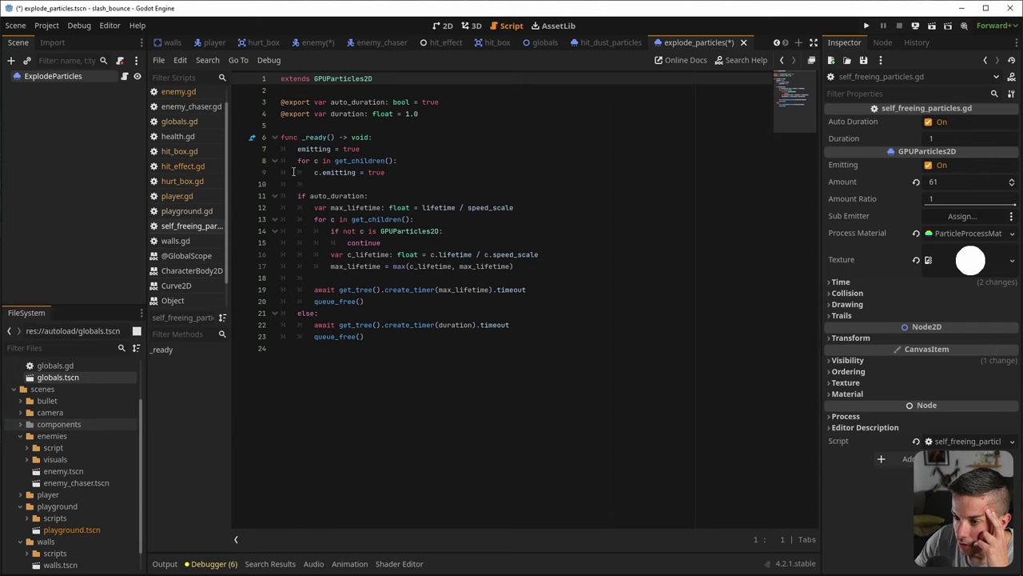
Add one_shot = true below emitting = true in the script's _ready function and save
click(383, 149)
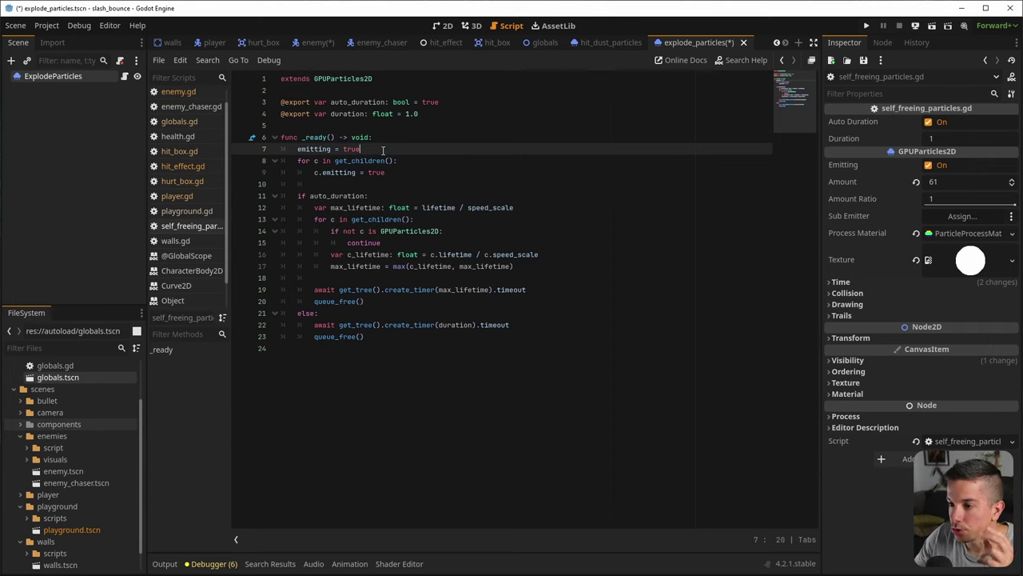
key(Return)
text(one)
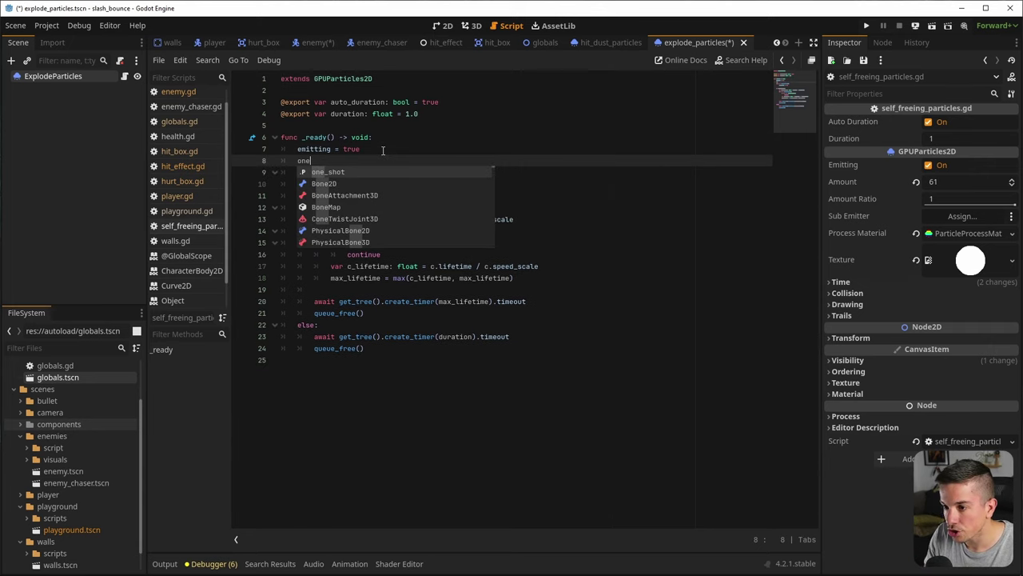
text(_shot = ture)
key(Escape)
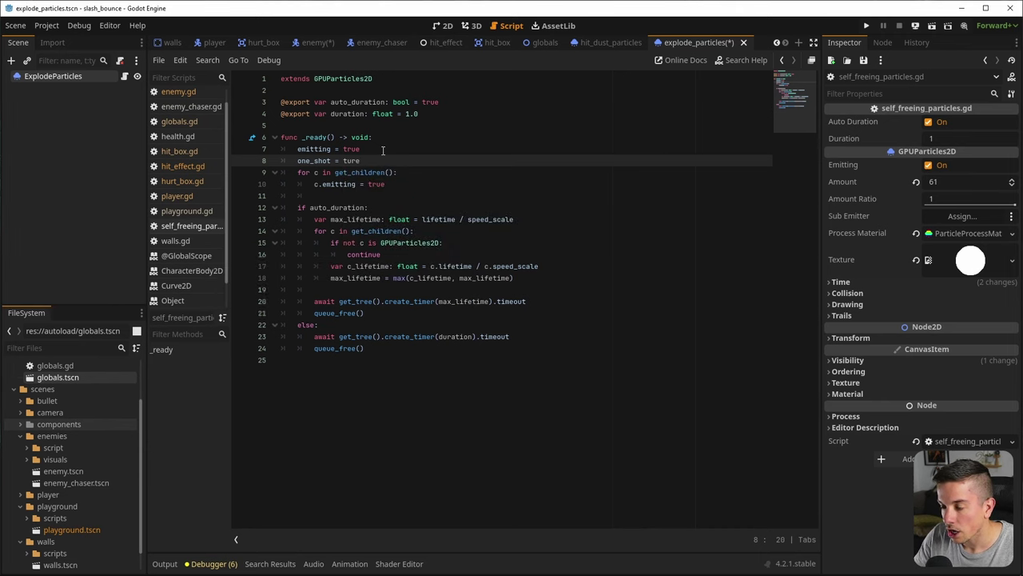
key(BackSpace)
key(BackSpace)
key(BackSpace)
text(rue)
key(Escape)
Add c.one_shot = true above c.emitting = true in the first child loop of the self_freeing_particles script's _ready function
click(413, 174)
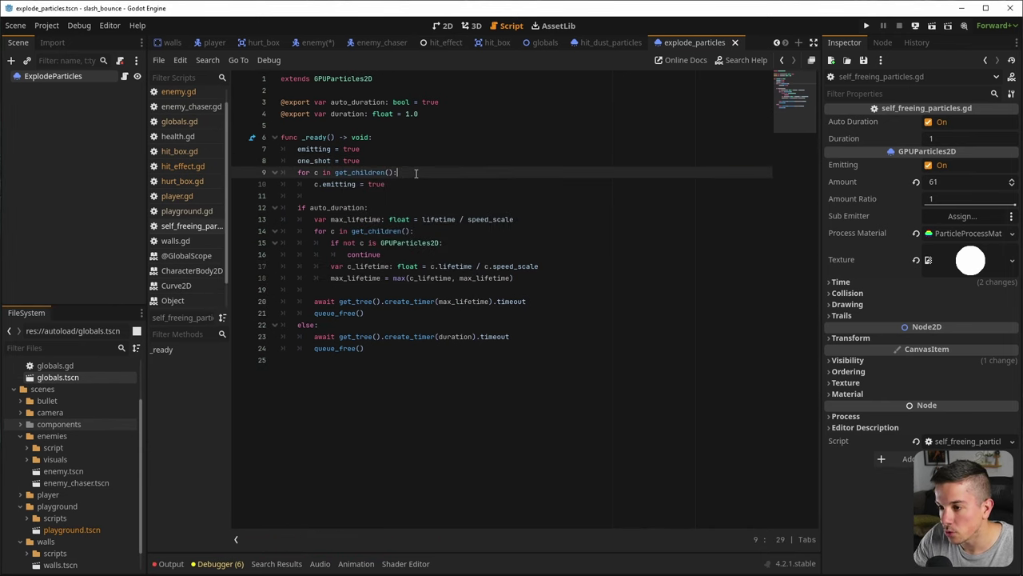
key(Return)
text(c.one_)
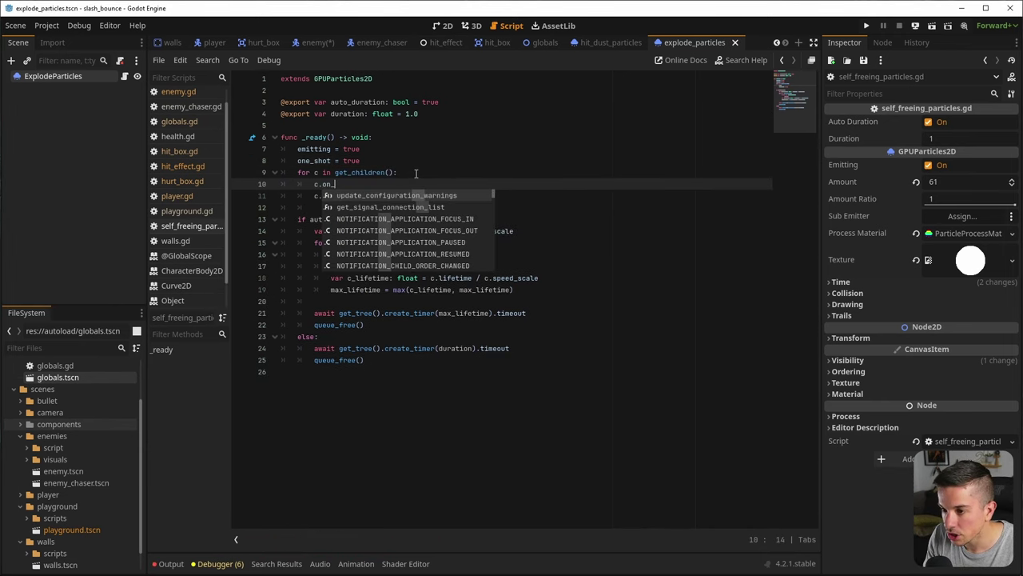
text(shot)
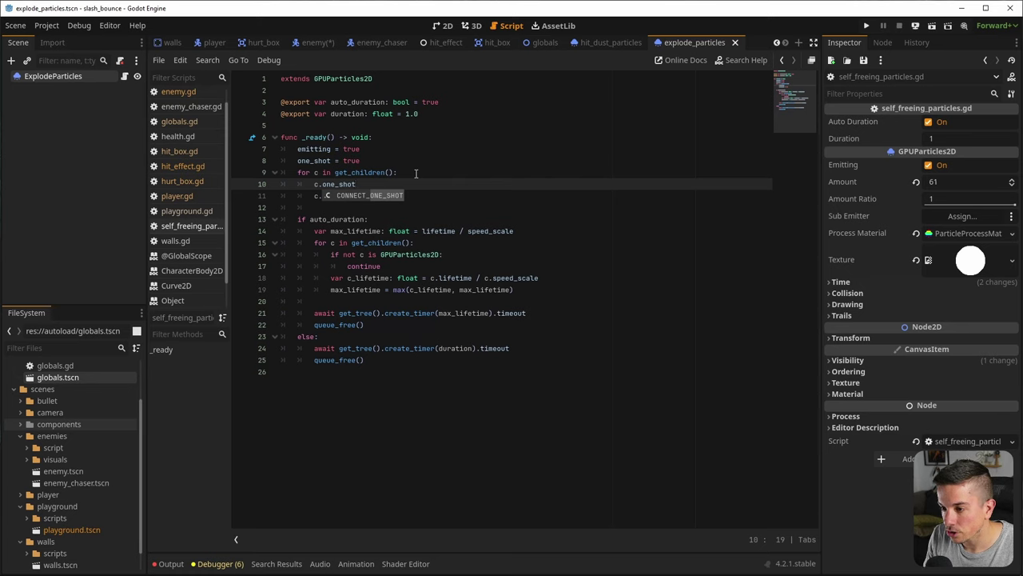
text(  = tru)
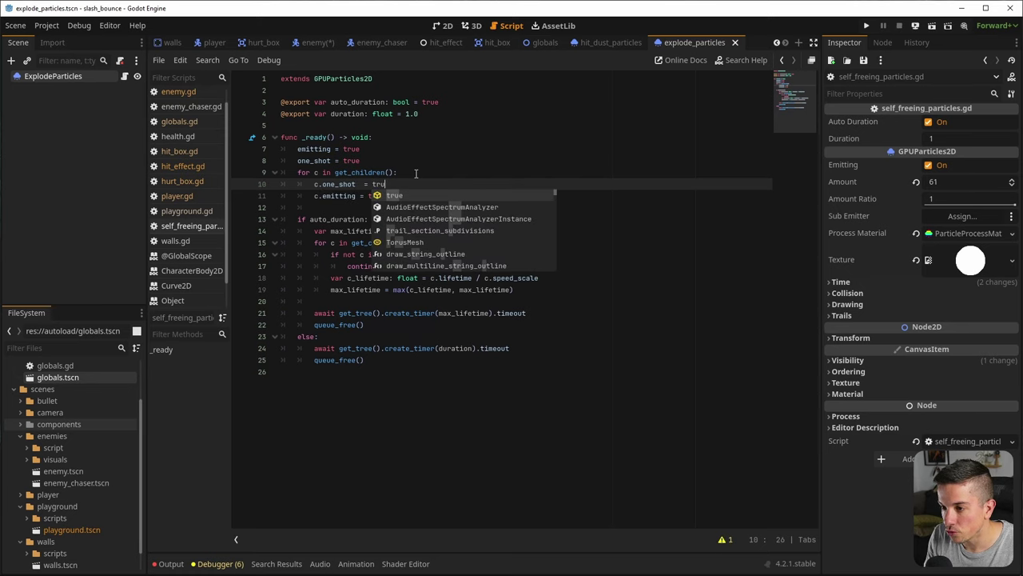
text(e)
key(Left)
key(Left)
key(Left)
key(Left)
key(Left)
key(Left)
key(Left)
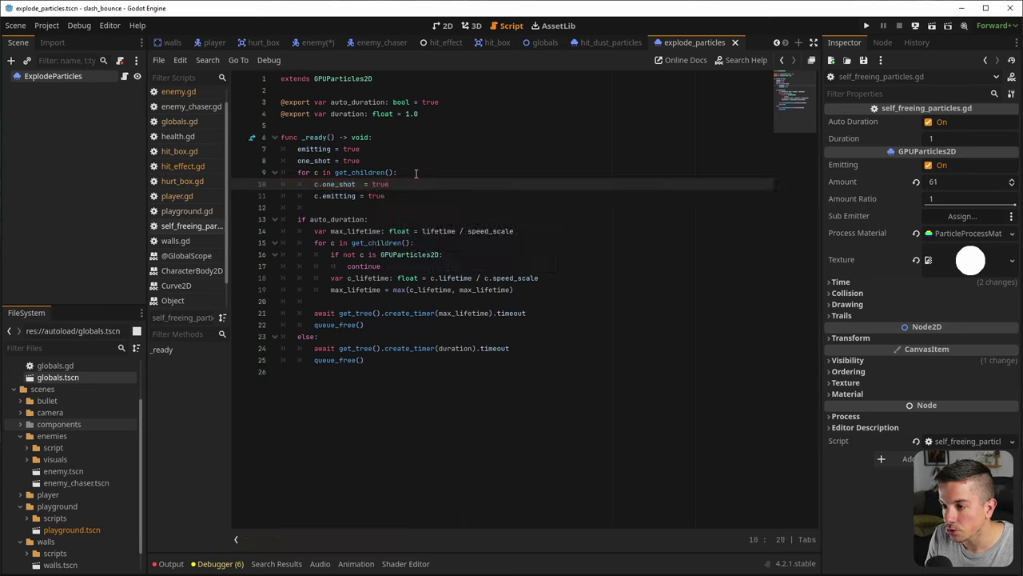
key(BackSpace)
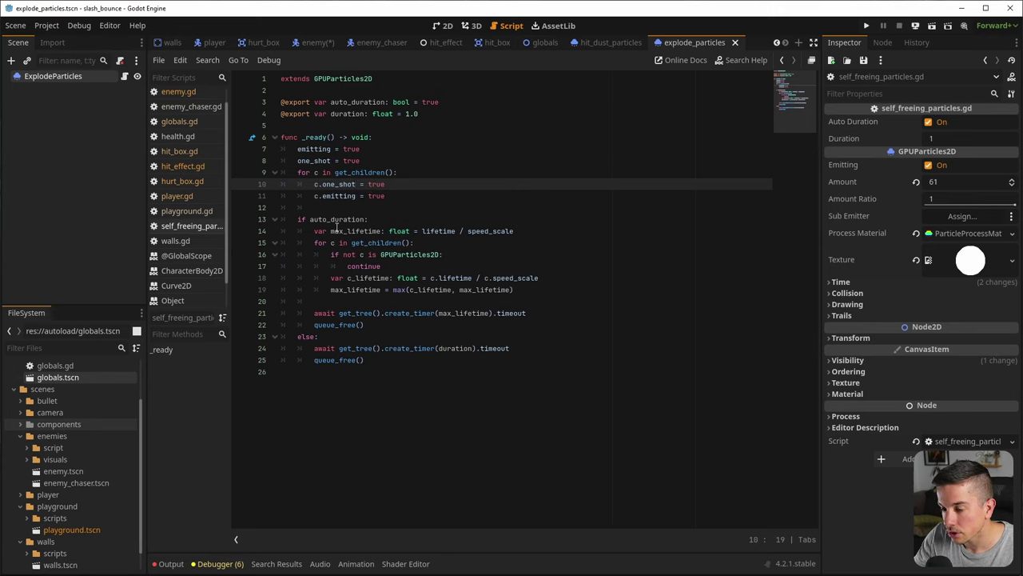
click(318, 172)
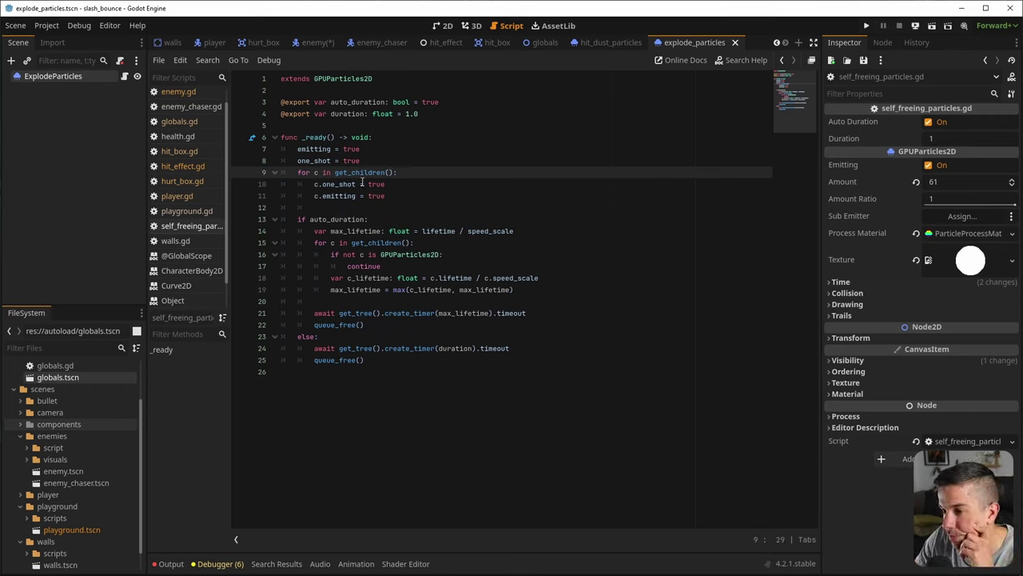
Enable One Shot in the ExplodeParticles root node's time settings and save the explode_particles scene
click(84, 78)
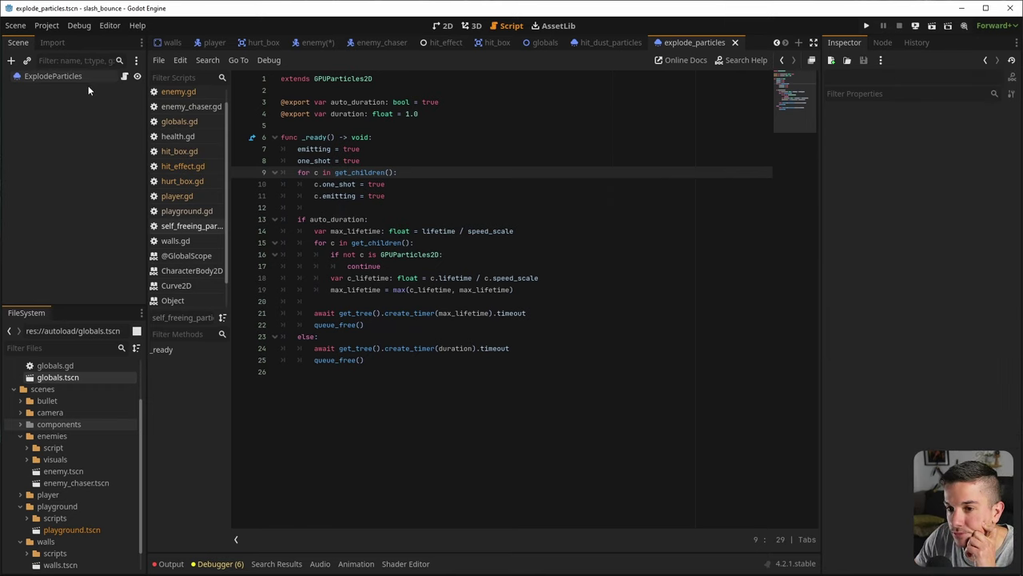
click(442, 25)
key(ctrl+s)
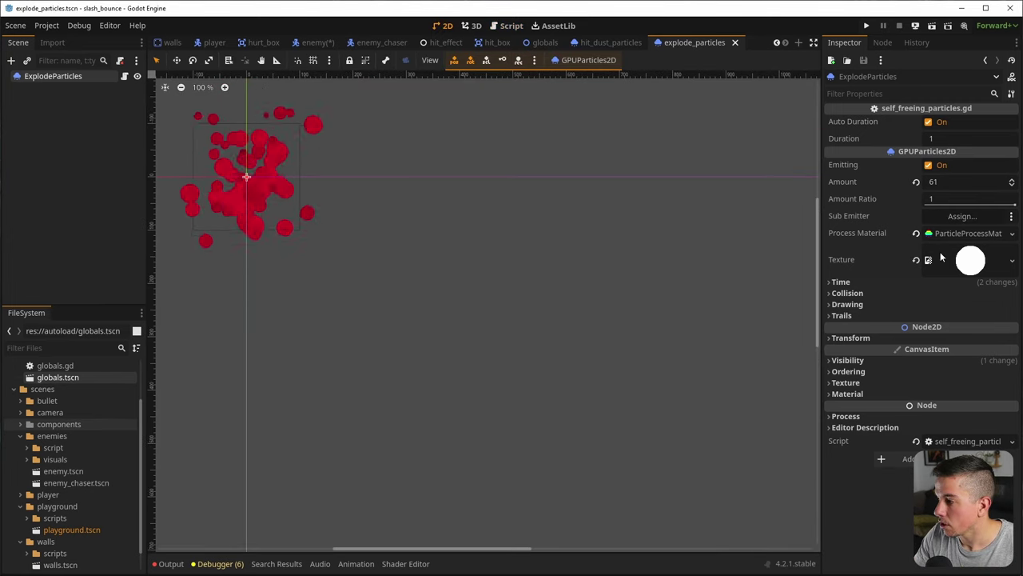
click(840, 281)
click(928, 312)
key(ctrl+s)
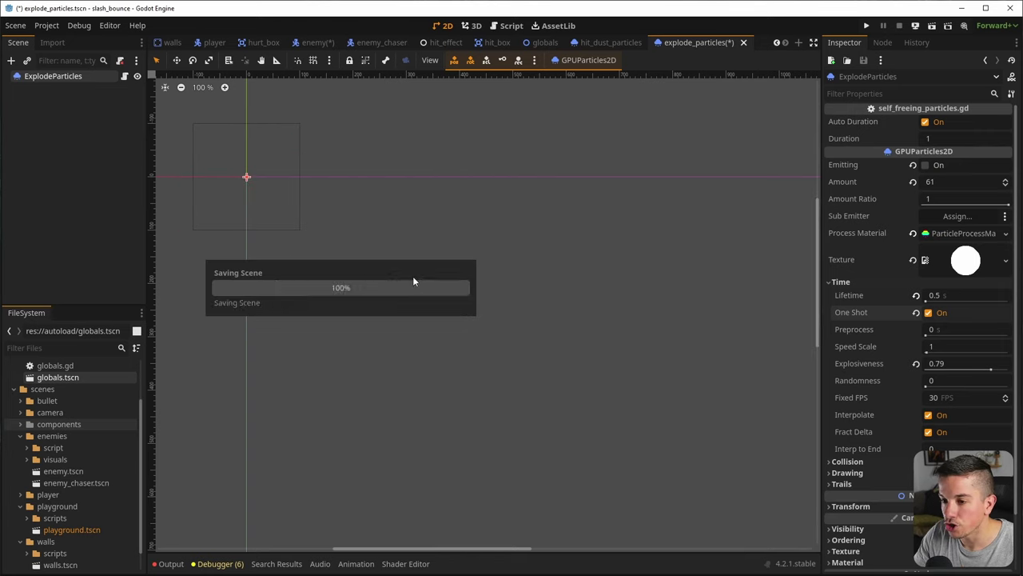
Delete the ExplodeParticles instance from the enemy scene and save the scene
click(614, 45)
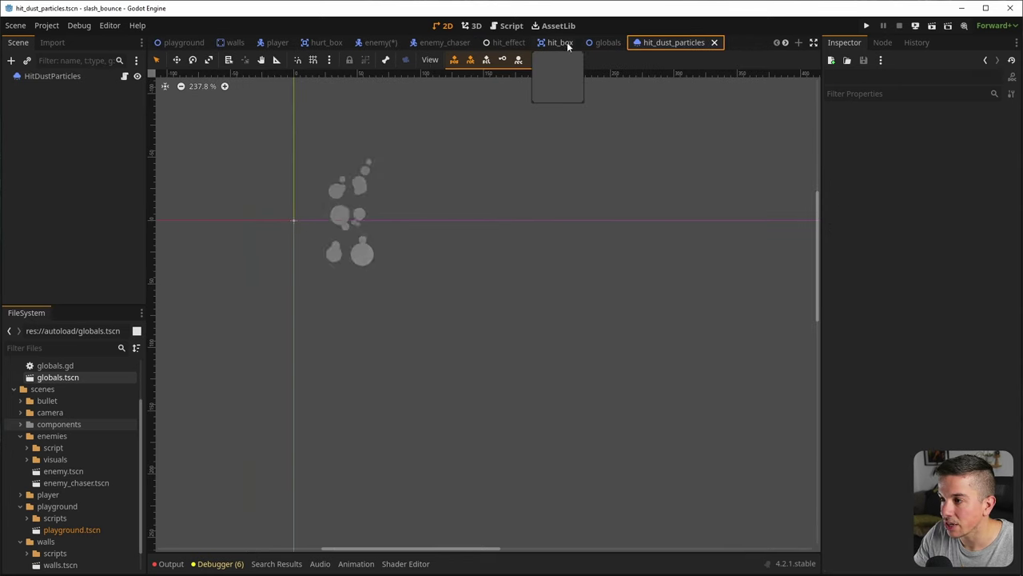
click(591, 44)
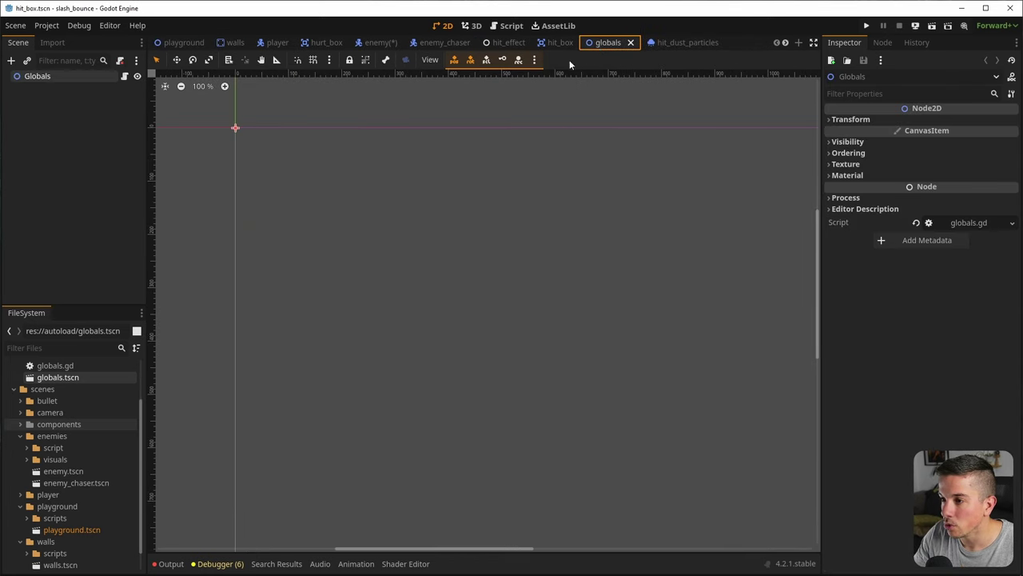
click(381, 43)
key(ctrl+s)
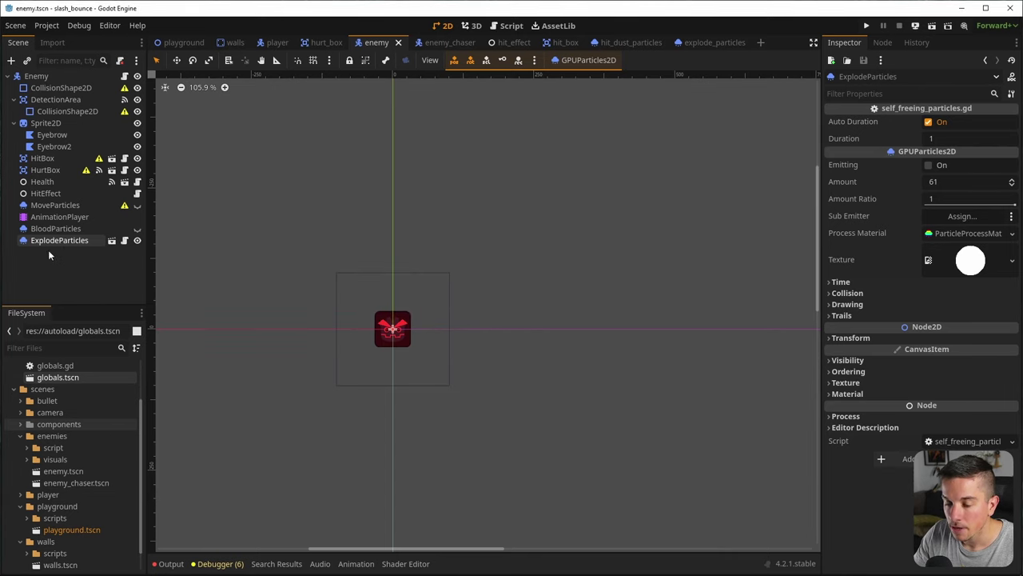
click(56, 240)
key(Delete)
key(Return)
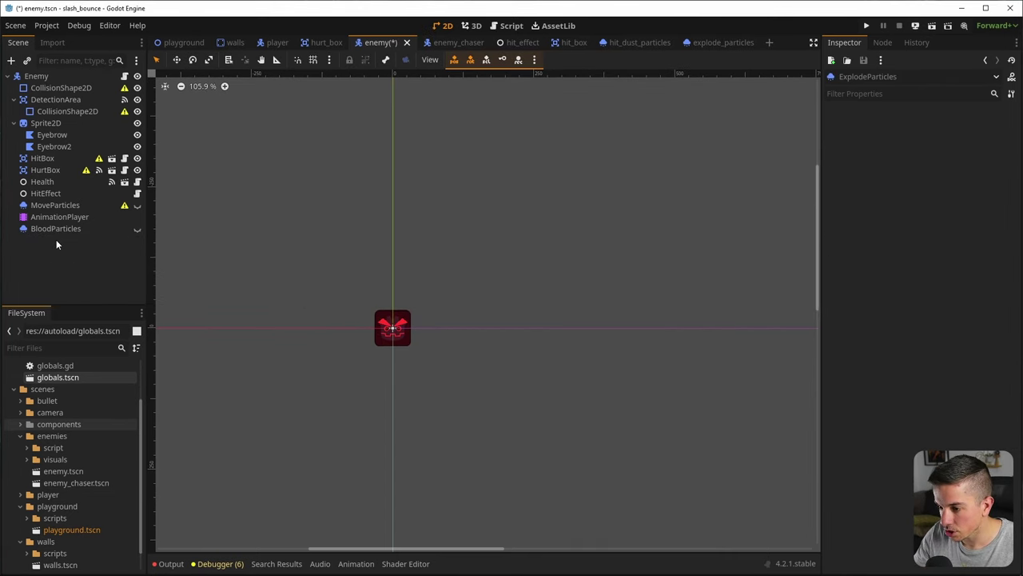
key(ctrl+s)
Instantiate effect_spawner.tscn as a child scene of the Enemy root node
scroll(71, 479, down, 1)
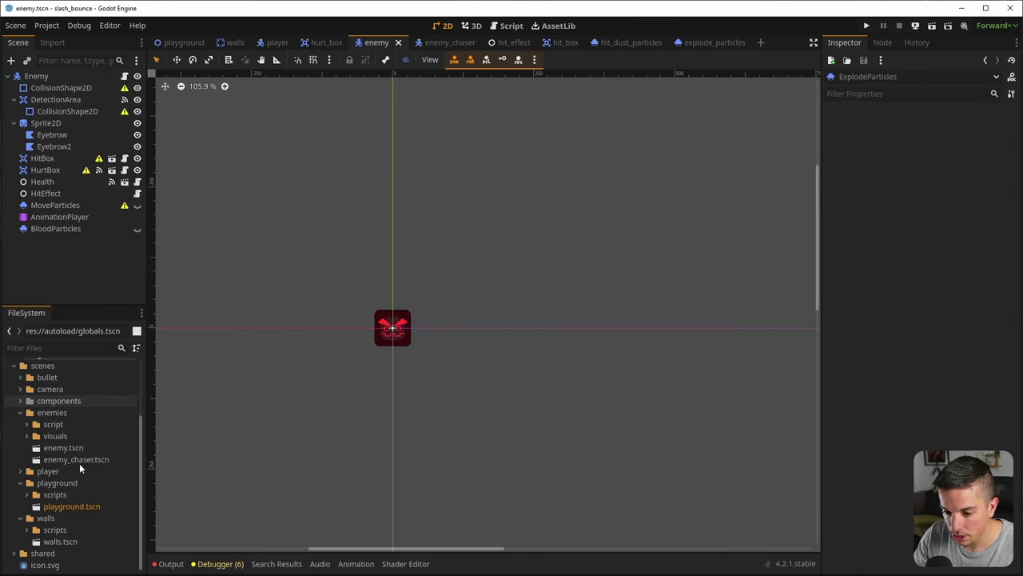
scroll(80, 463, up, 3)
right_click(37, 78)
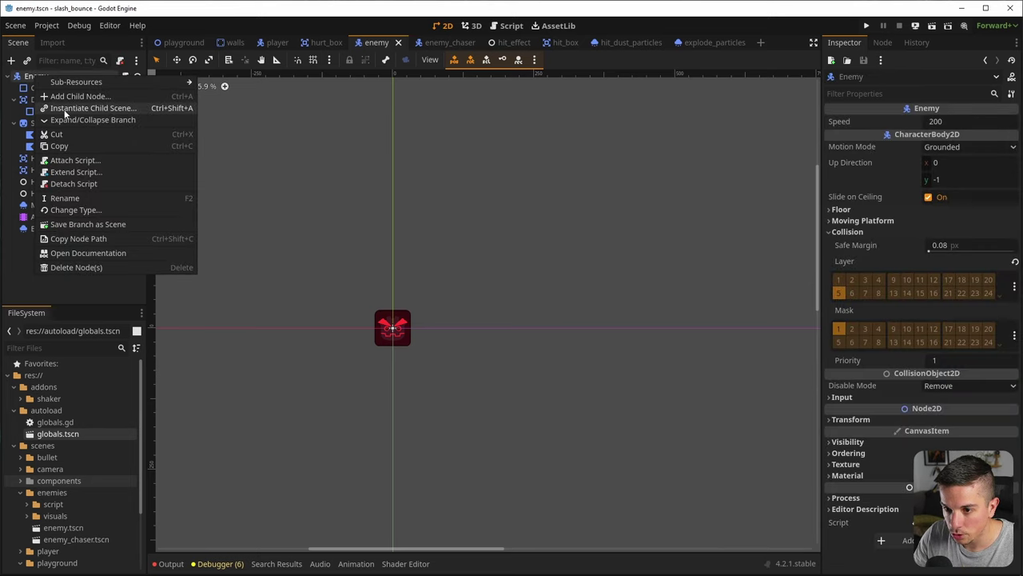
click(80, 94)
text(spawn)
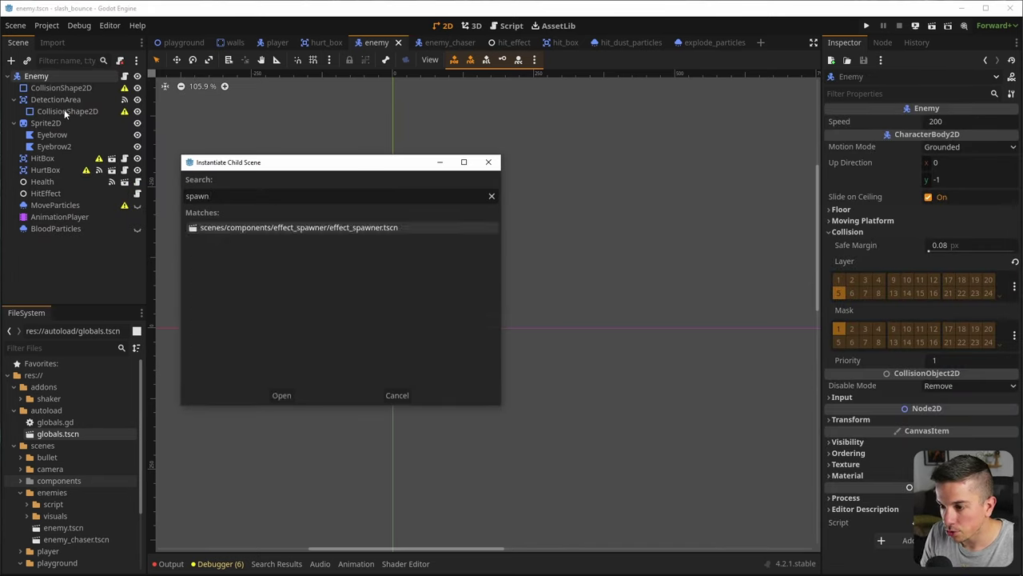
key(Return)
Assign explode_particles.tscn to the EffectSpawner's To Spawn property and save the enemy scene
click(977, 120)
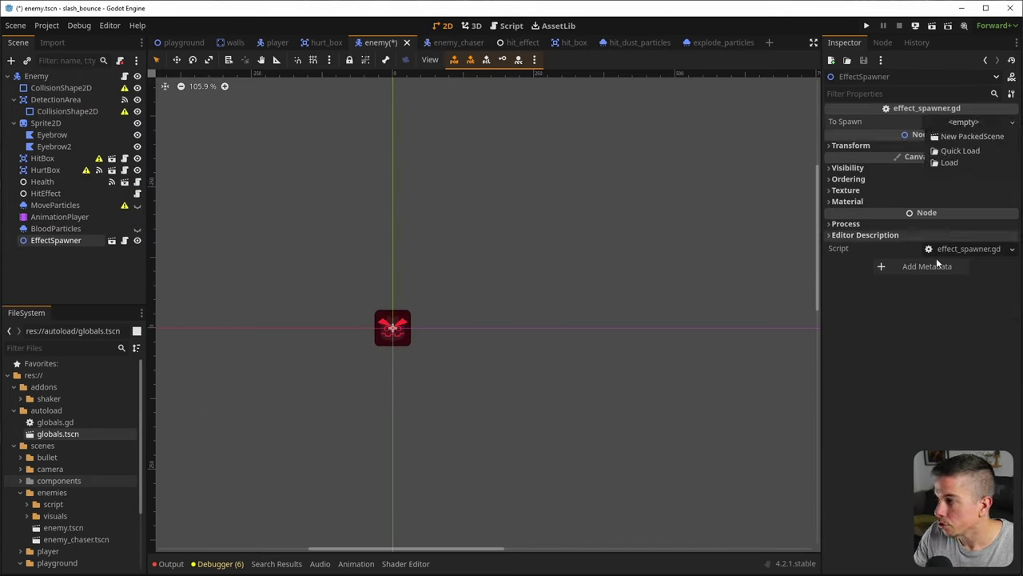
key(Escape)
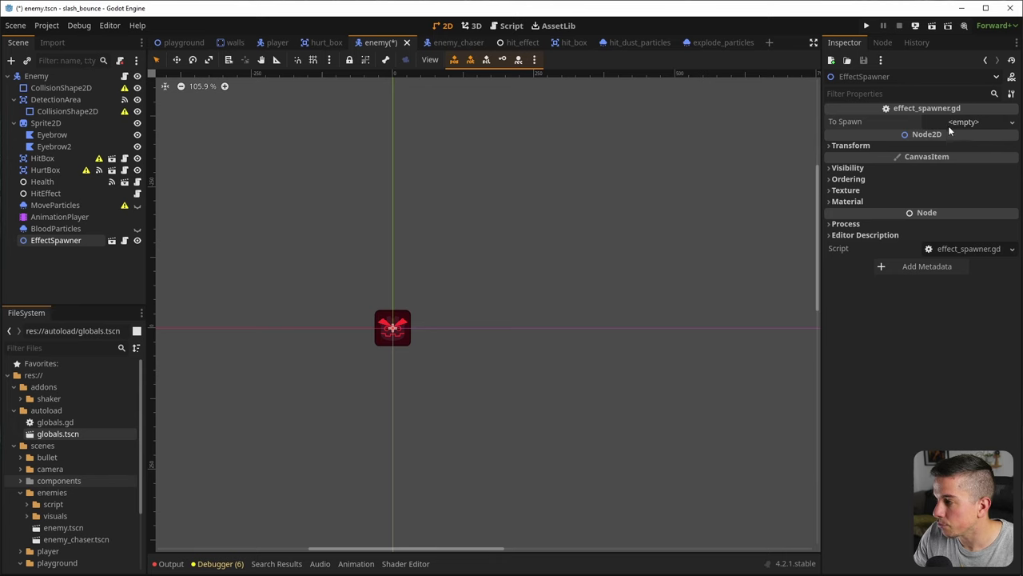
click(968, 150)
text(ex)
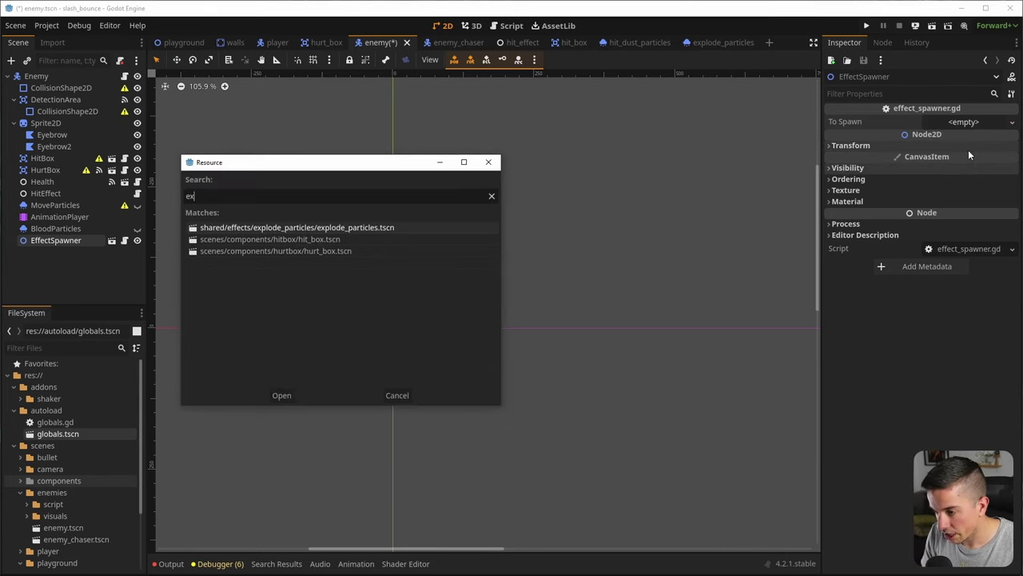
text(plo)
key(Return)
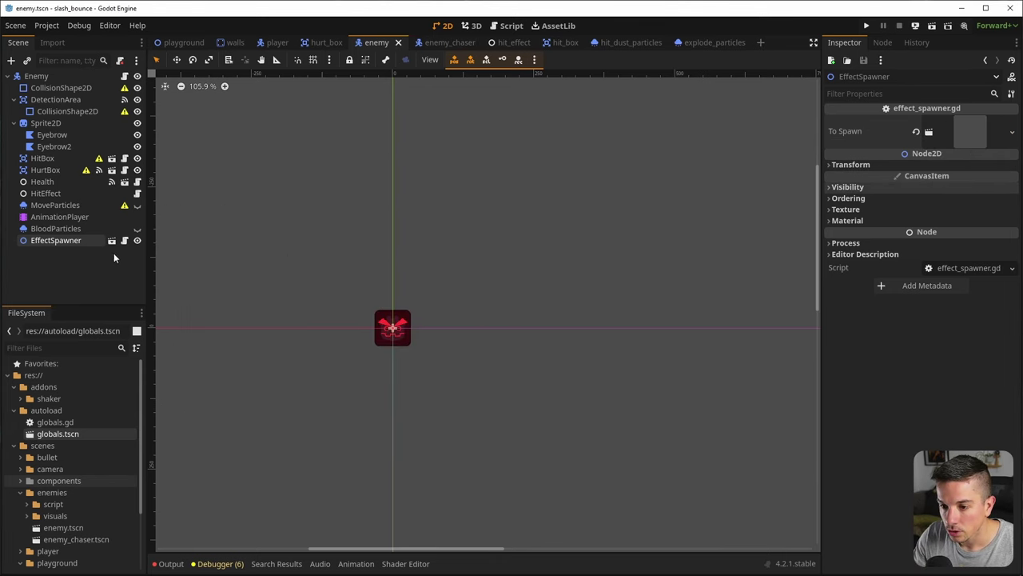
Examine the spawn and spawn_as_child functions in effect_spawner.gd, and open the Enemy script
click(124, 240)
click(313, 126)
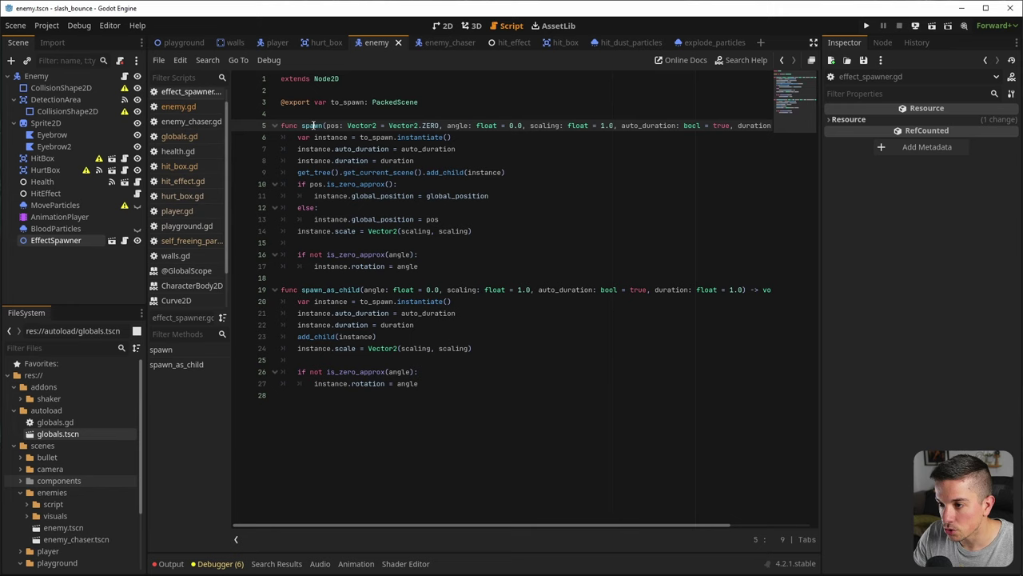
double_click(328, 289)
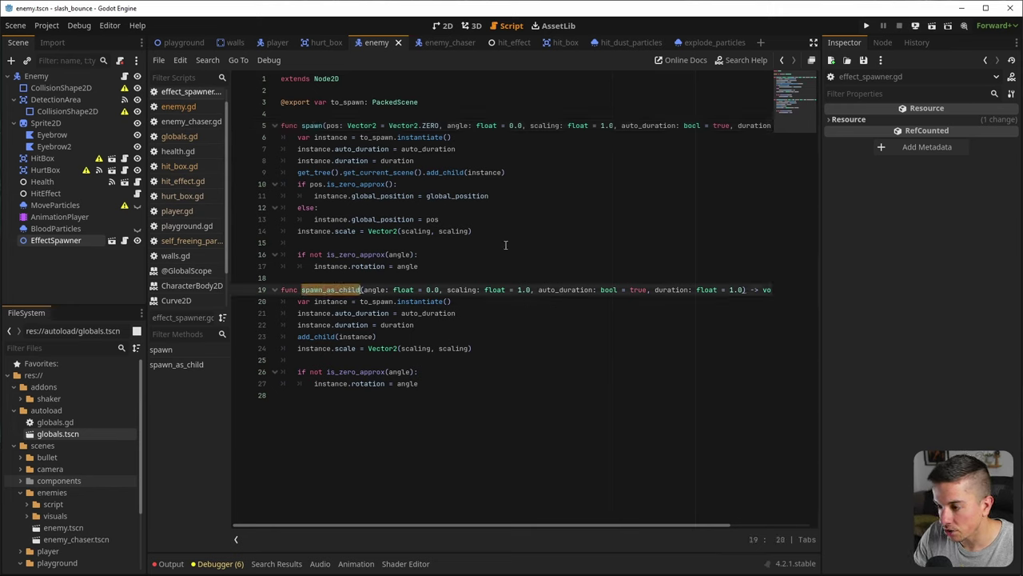
double_click(311, 125)
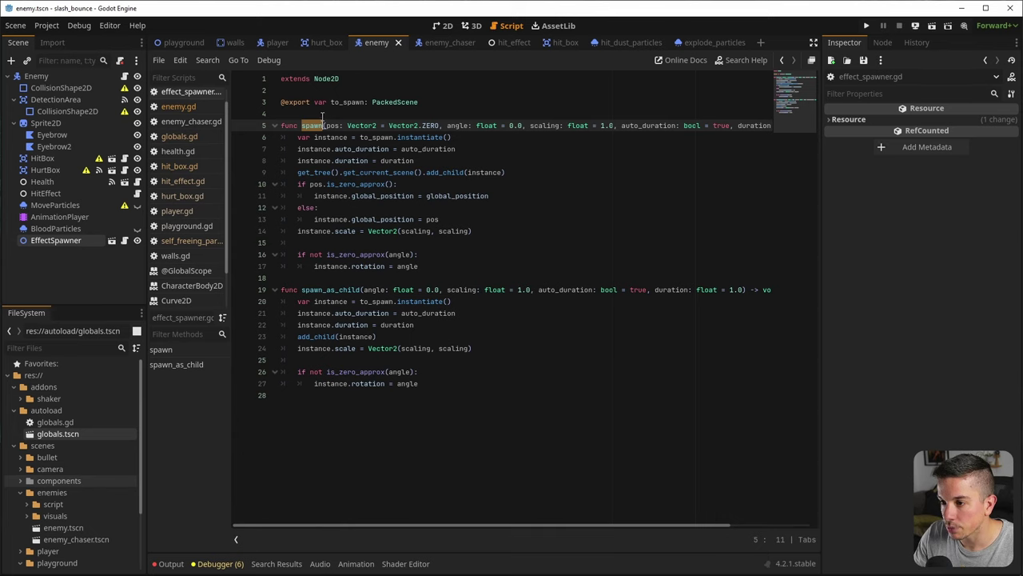
double_click(360, 185)
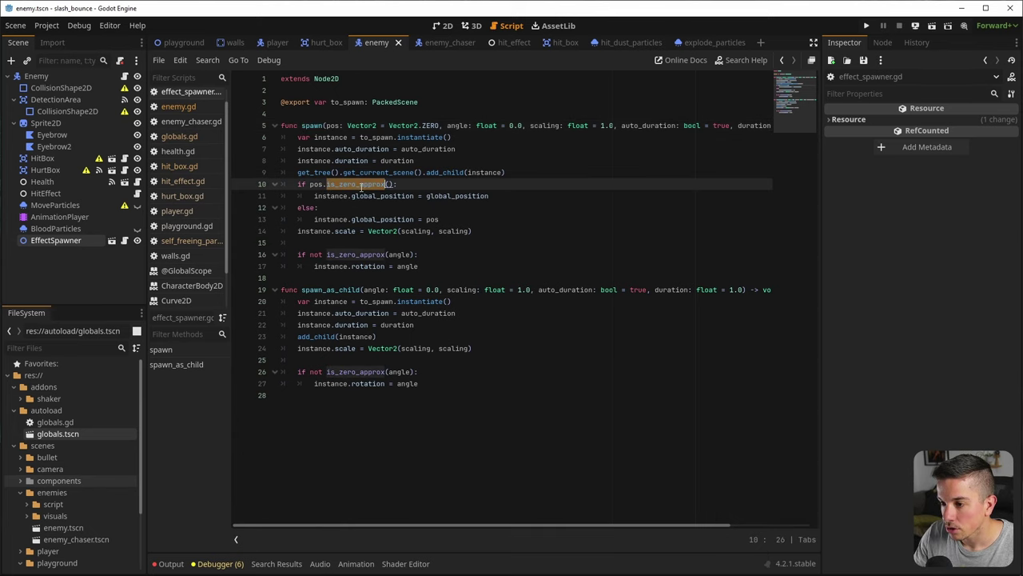
click(125, 77)
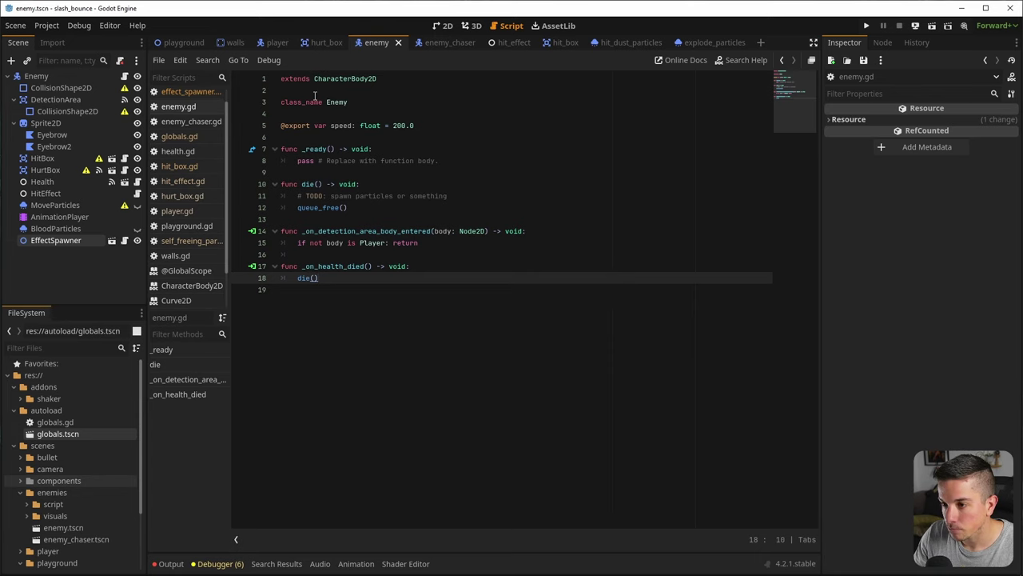
click(349, 133)
key(Return)
key(Return)
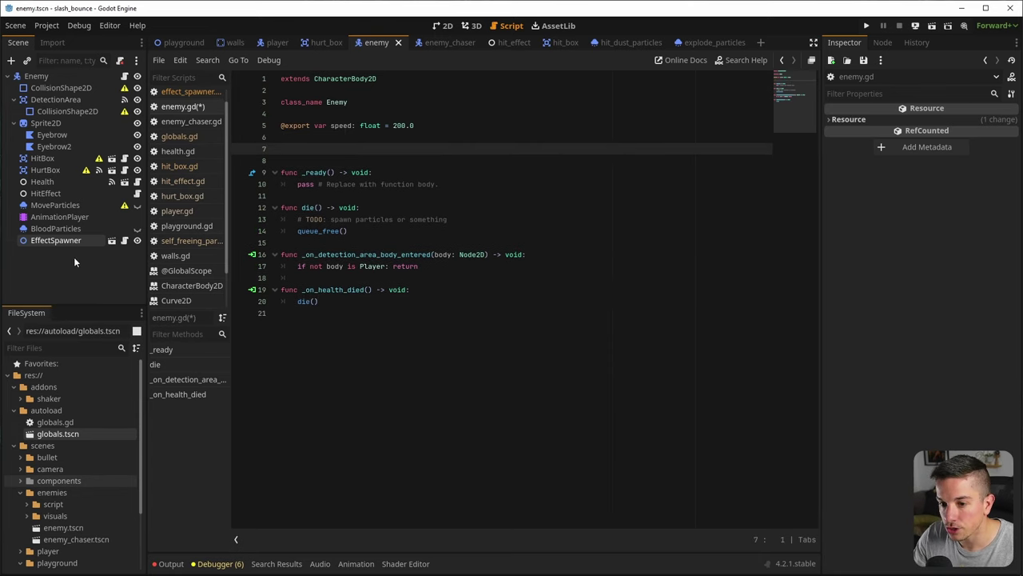
ctrl+drag(60, 239, 341, 149)
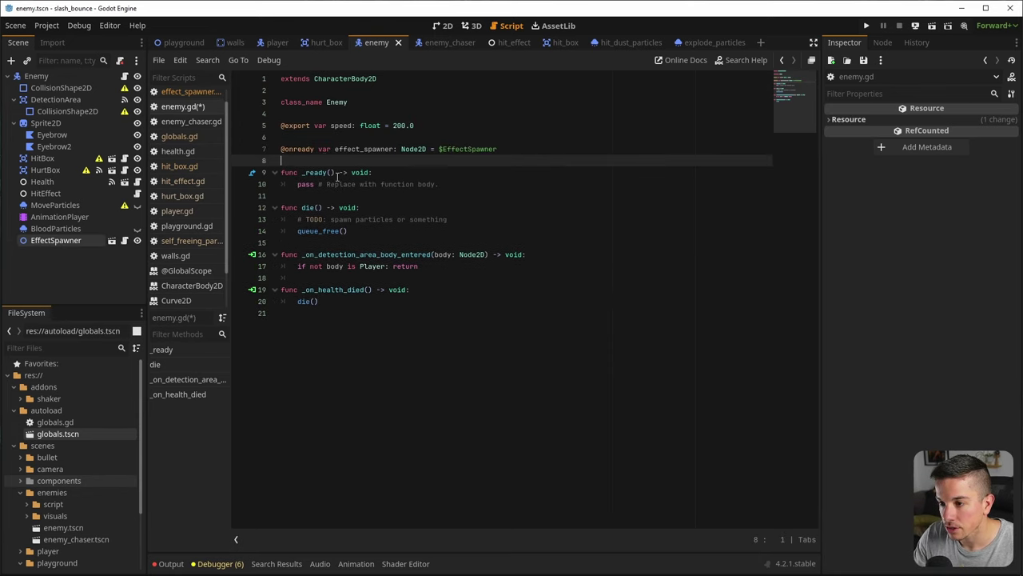
double_click(359, 150)
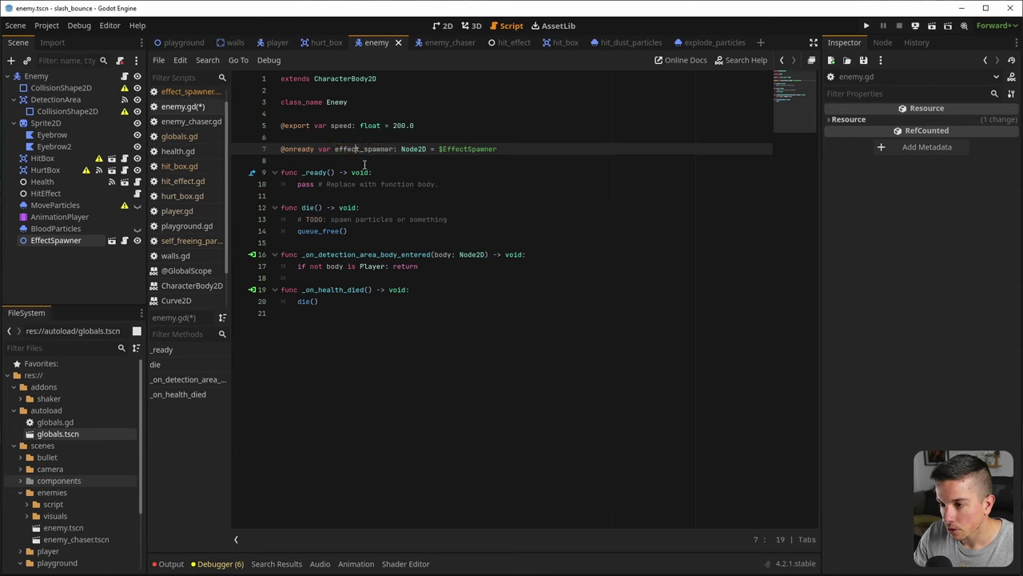
Rename the EffectSpawner node to ExplodeParticleSpawner and remove the old effect_spawner reference line from enemy.gd
double_click(79, 242)
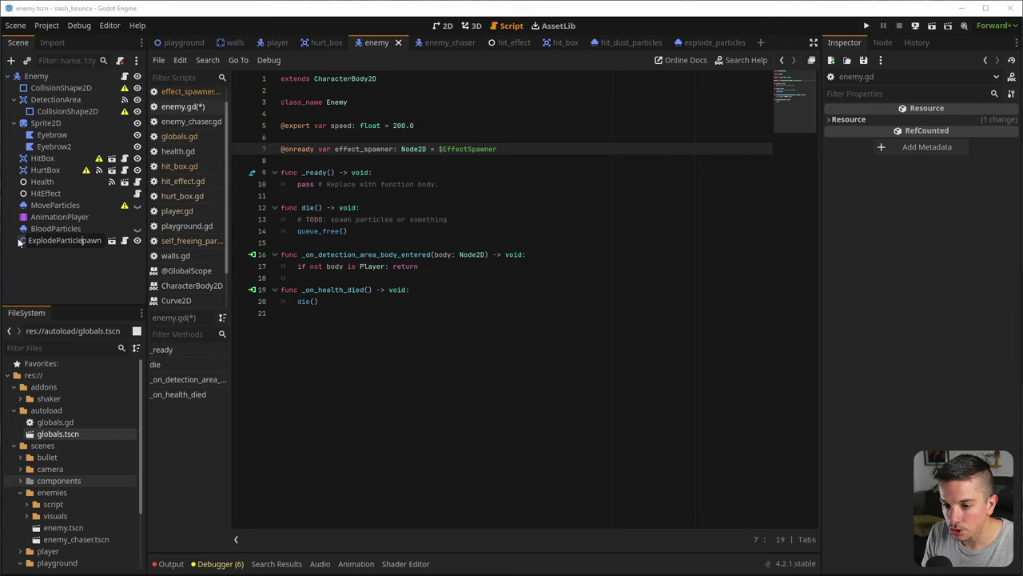
text(ExplodeParticleSpawner)
key(Return)
key(ctrl+x)
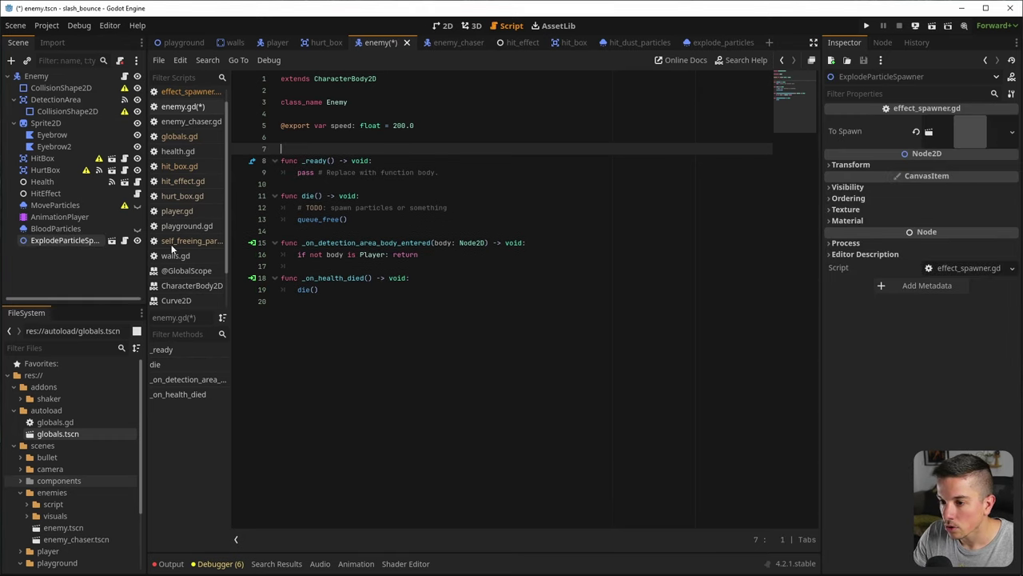
ctrl+drag(70, 241, 308, 148)
click(445, 137)
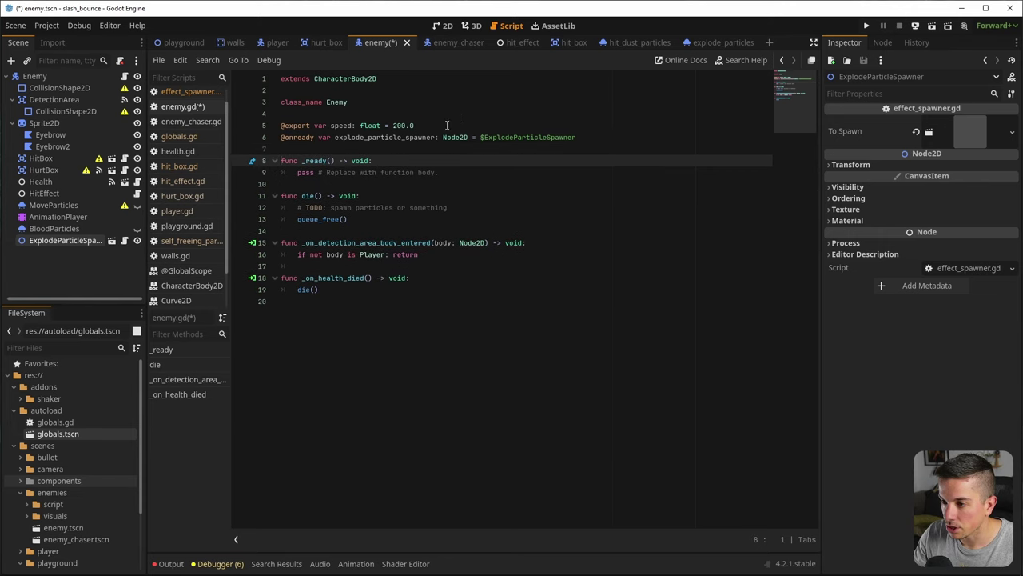
key(BackSpace)
key(Return)
key(ctrl+s)
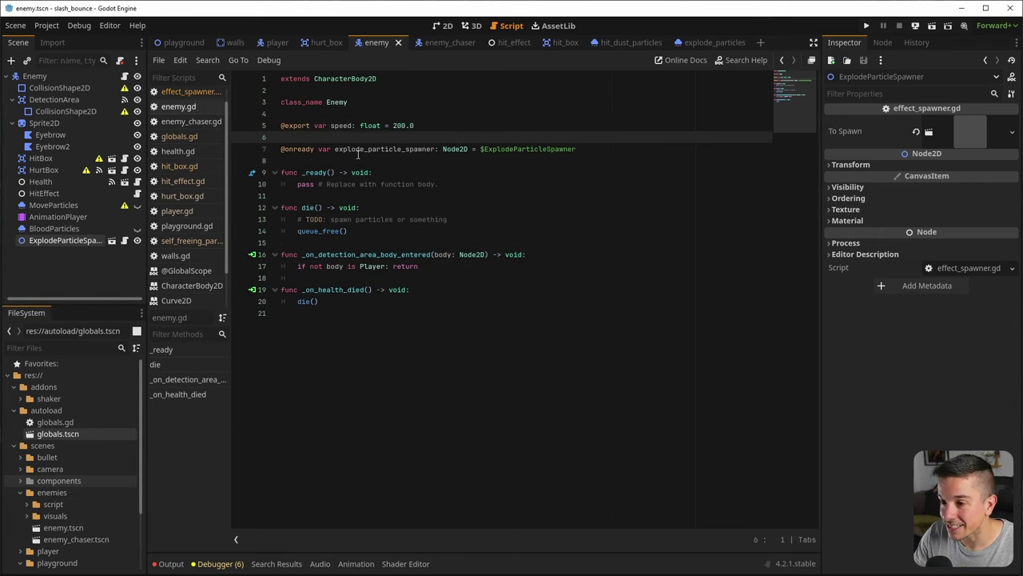
Start using explode_particle_spawner at the particle-spawning TODO comment in enemy.gd's die function
double_click(371, 148)
click(478, 219)
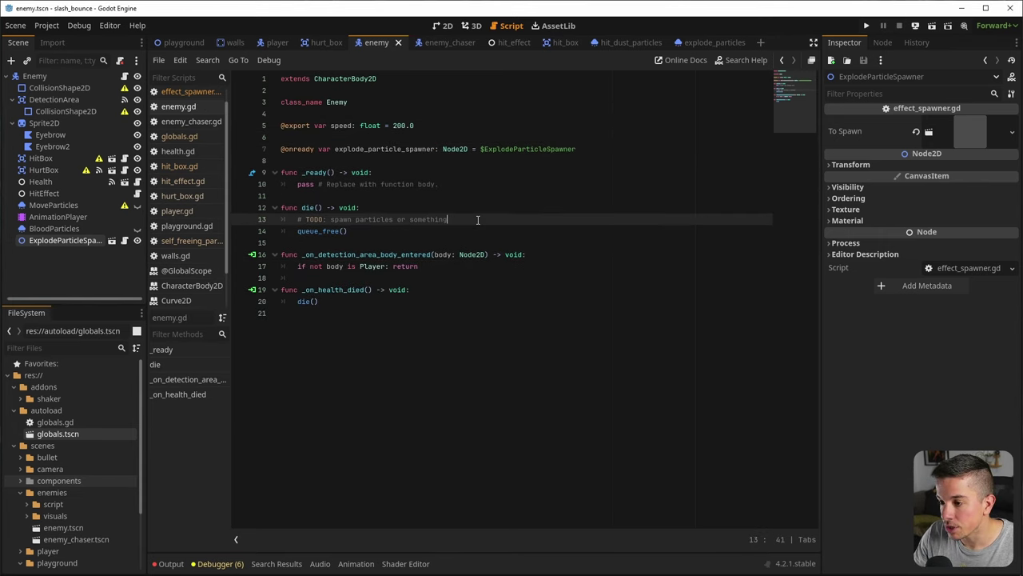